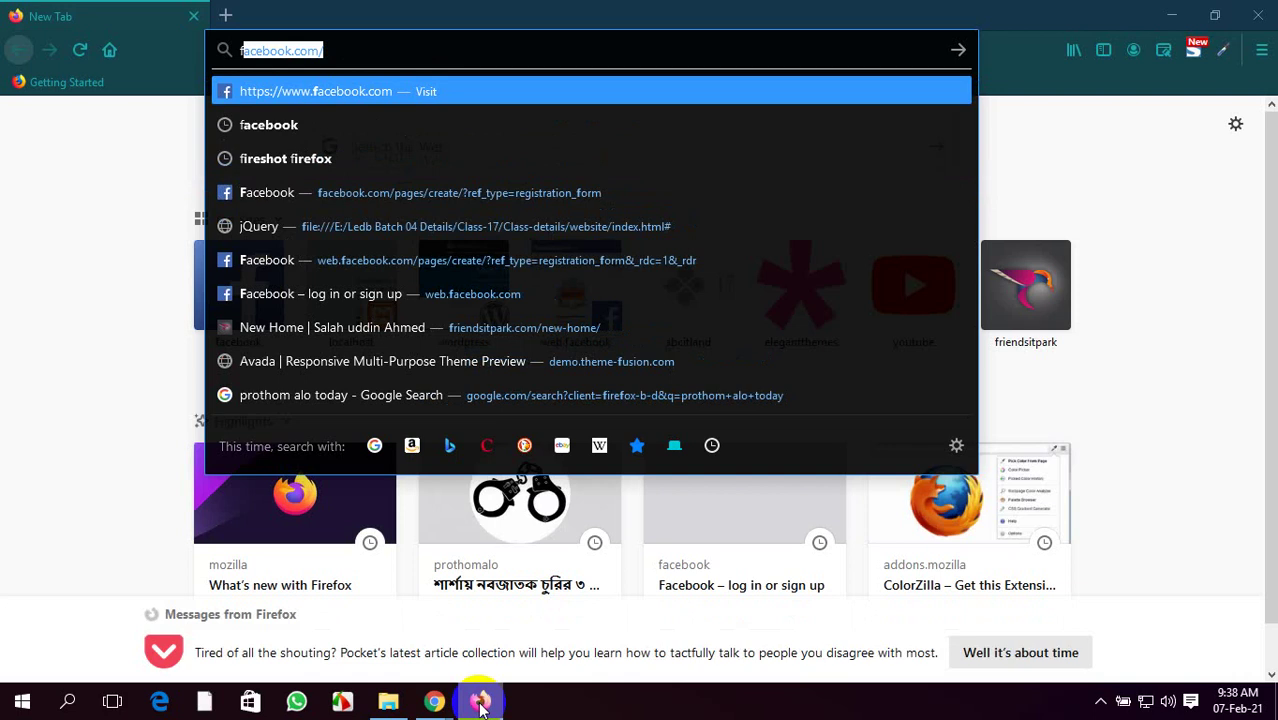
# - Search Google for 'fiverr' and open the Fiverr.com ad result
pyautogui.write('ive')
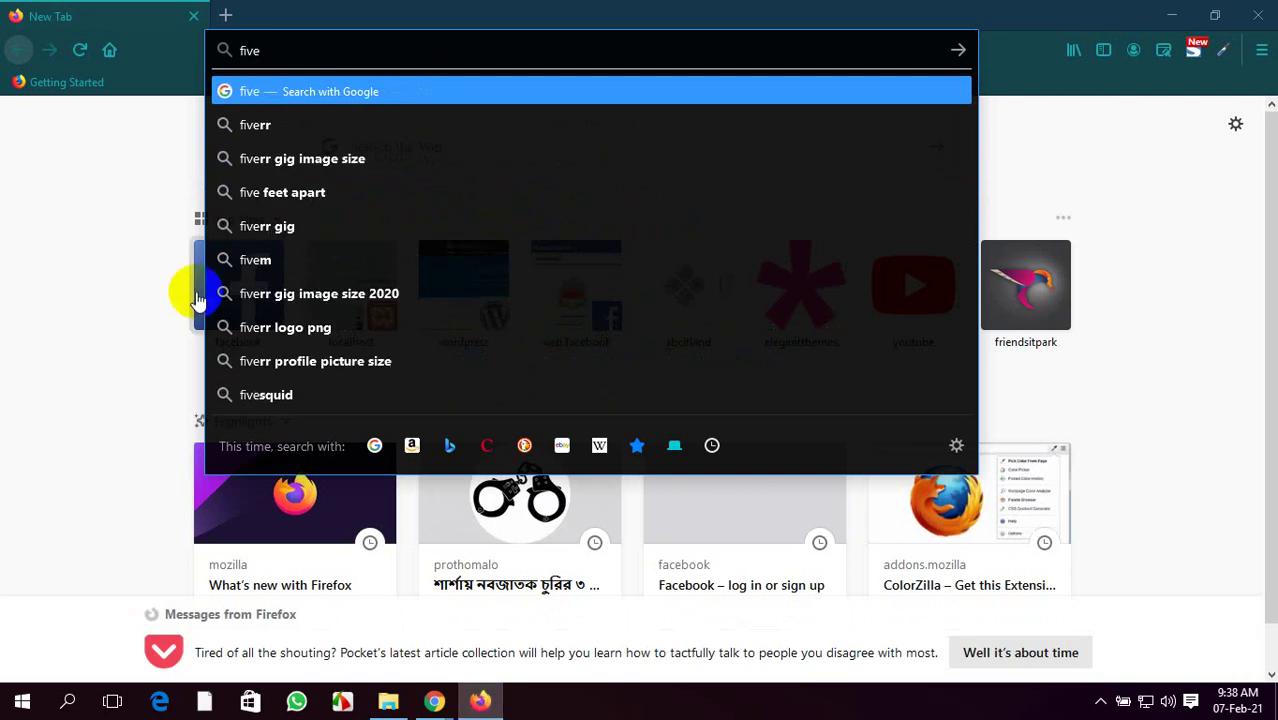
pyautogui.click(395, 125)
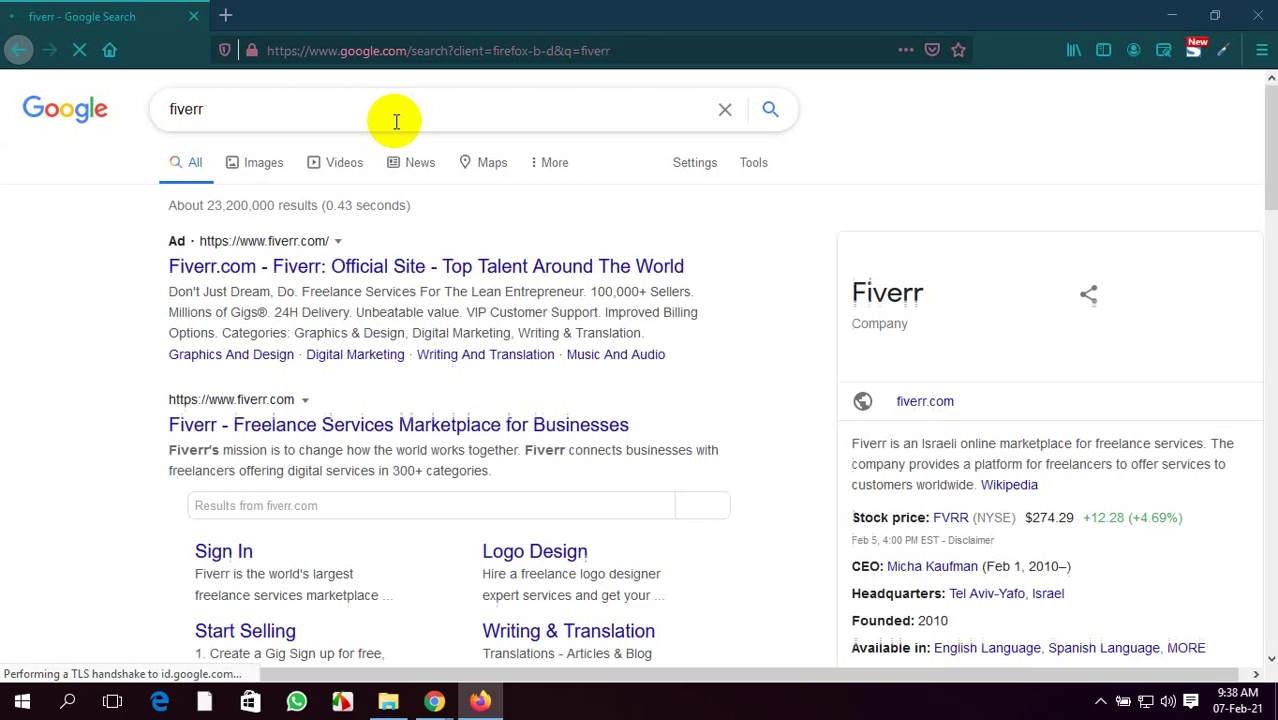
pyautogui.scroll(-5, 305, 366)
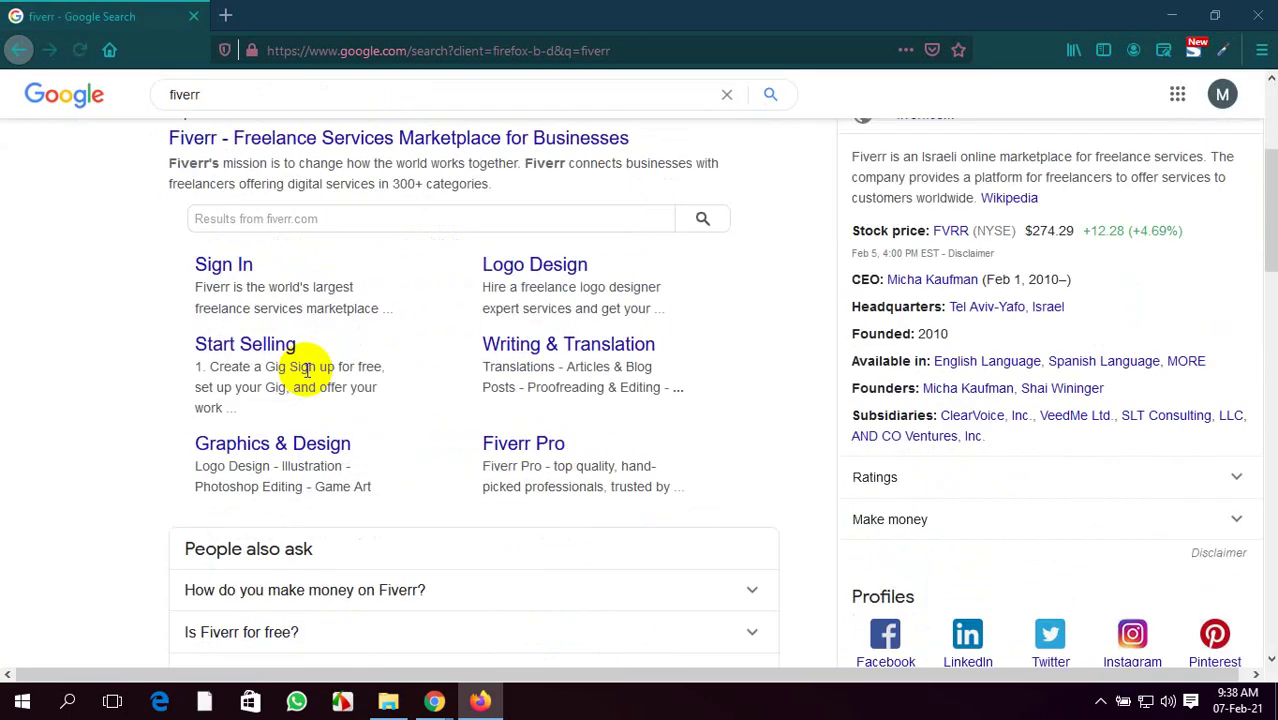
pyautogui.scroll(-2, 306, 370)
pyautogui.scroll(3, 316, 396)
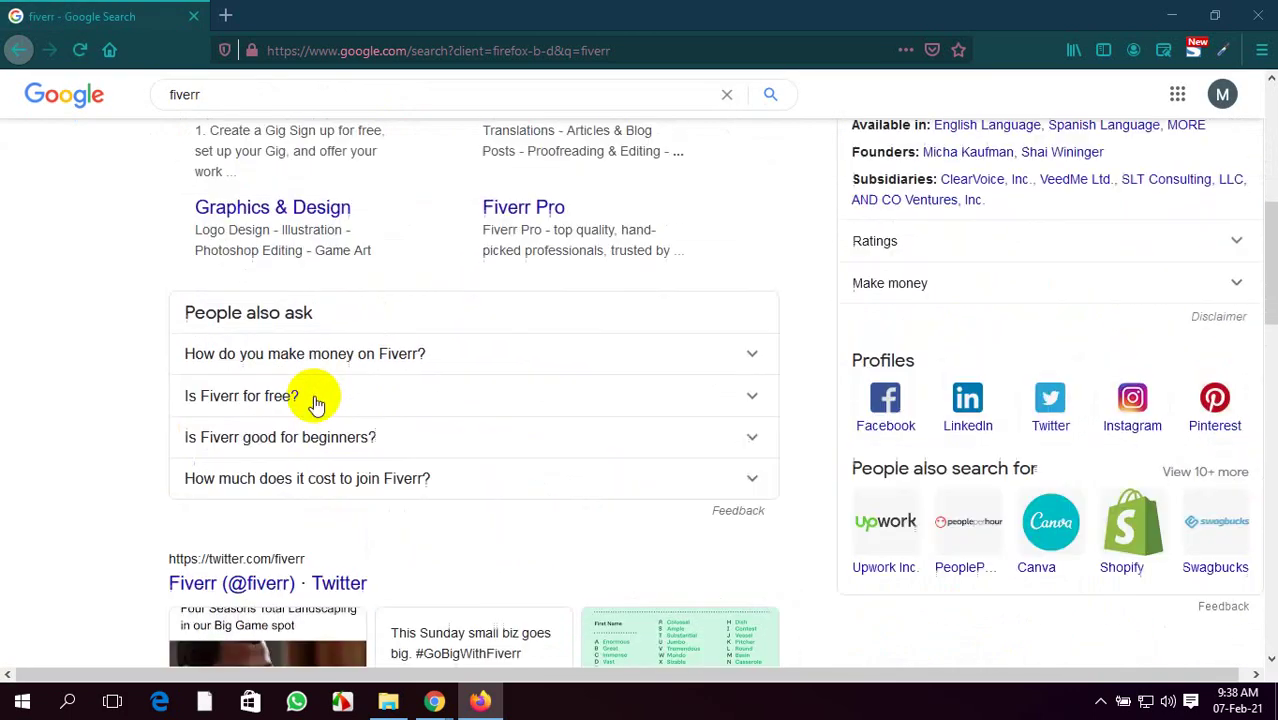
pyautogui.scroll(3, 314, 398)
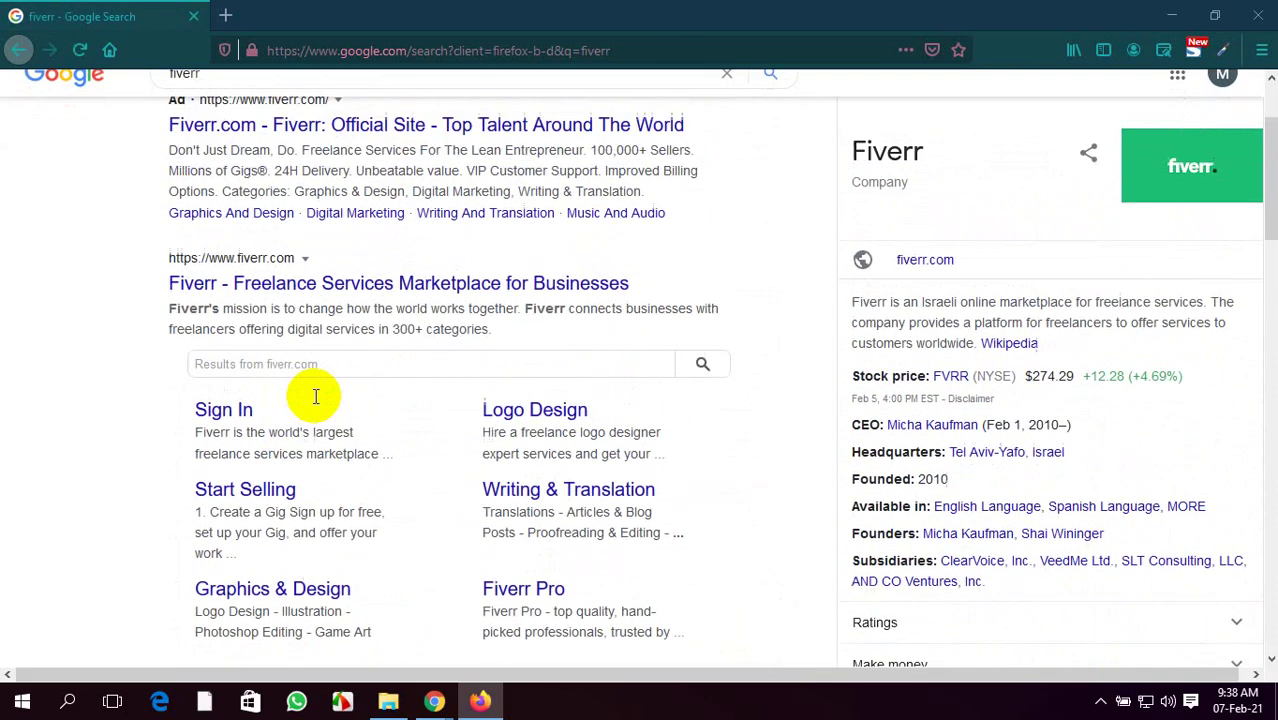
pyautogui.click(266, 148)
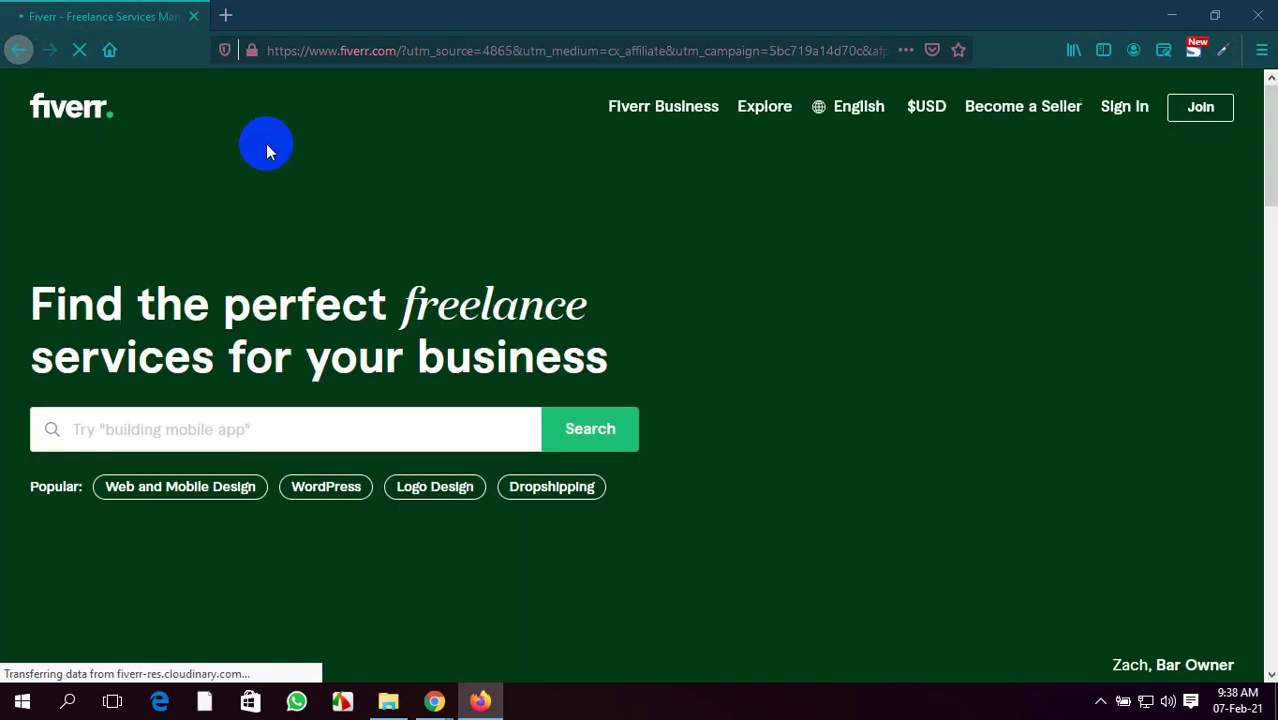
# - Scroll through the Fiverr homepage, close the Join Fiverr pop-up, and return to the top
pyautogui.scroll(-10, 266, 143)
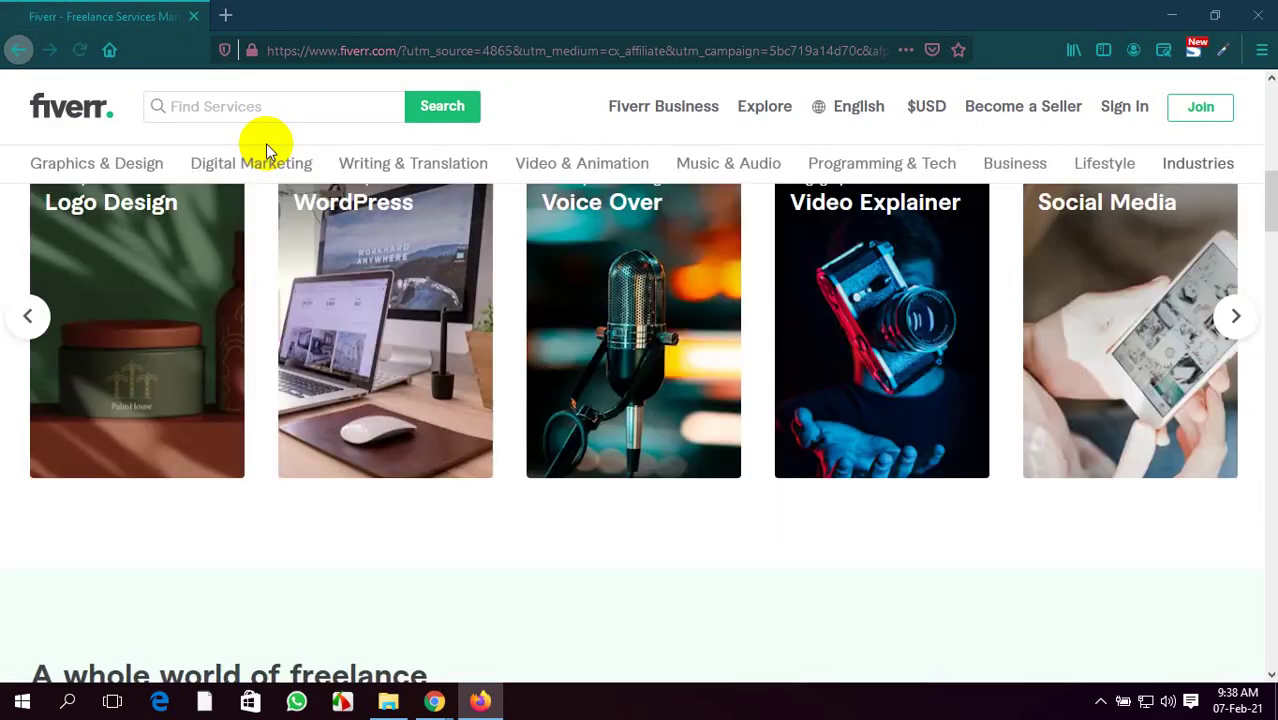
pyautogui.scroll(-5, 266, 143)
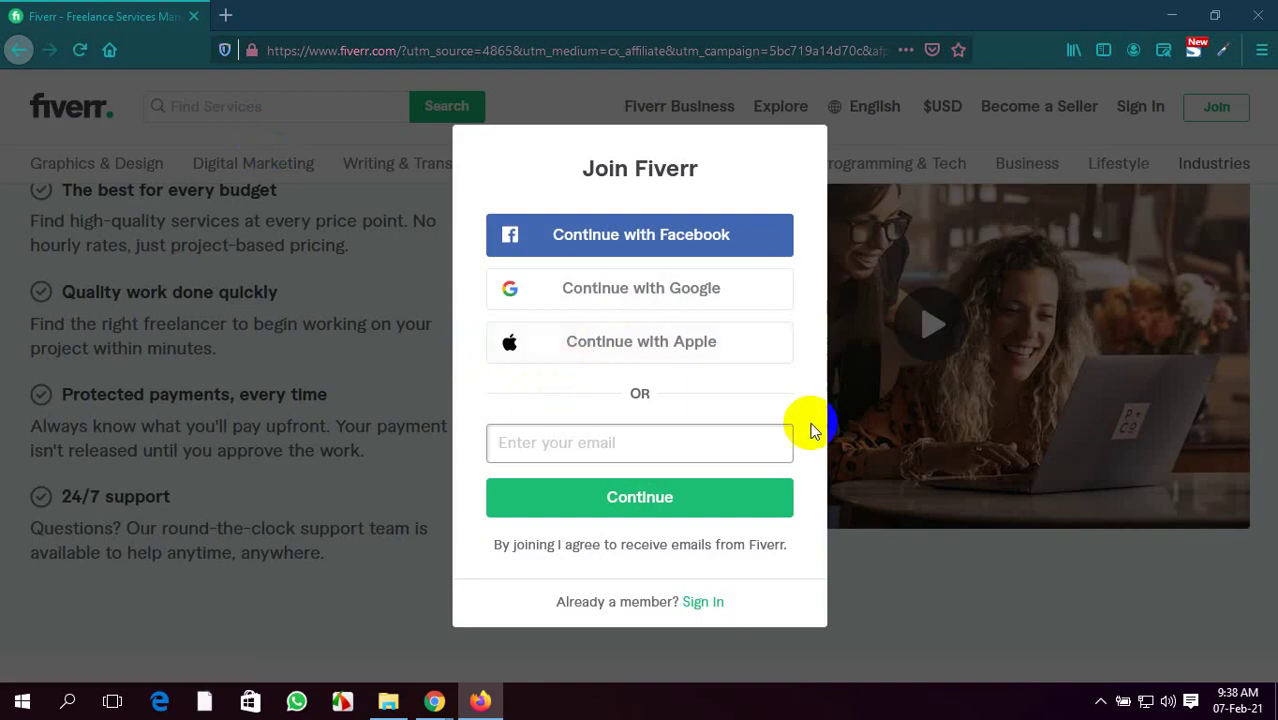
pyautogui.click(1004, 208)
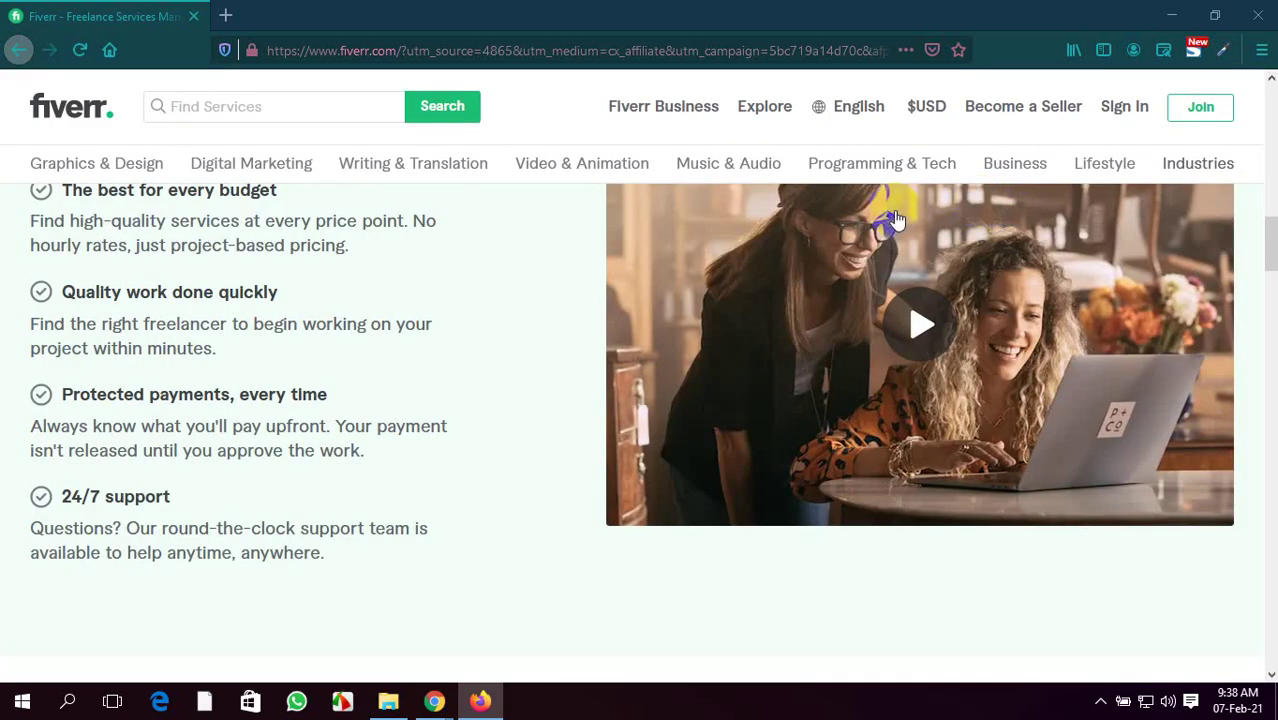
pyautogui.scroll(10, 547, 300)
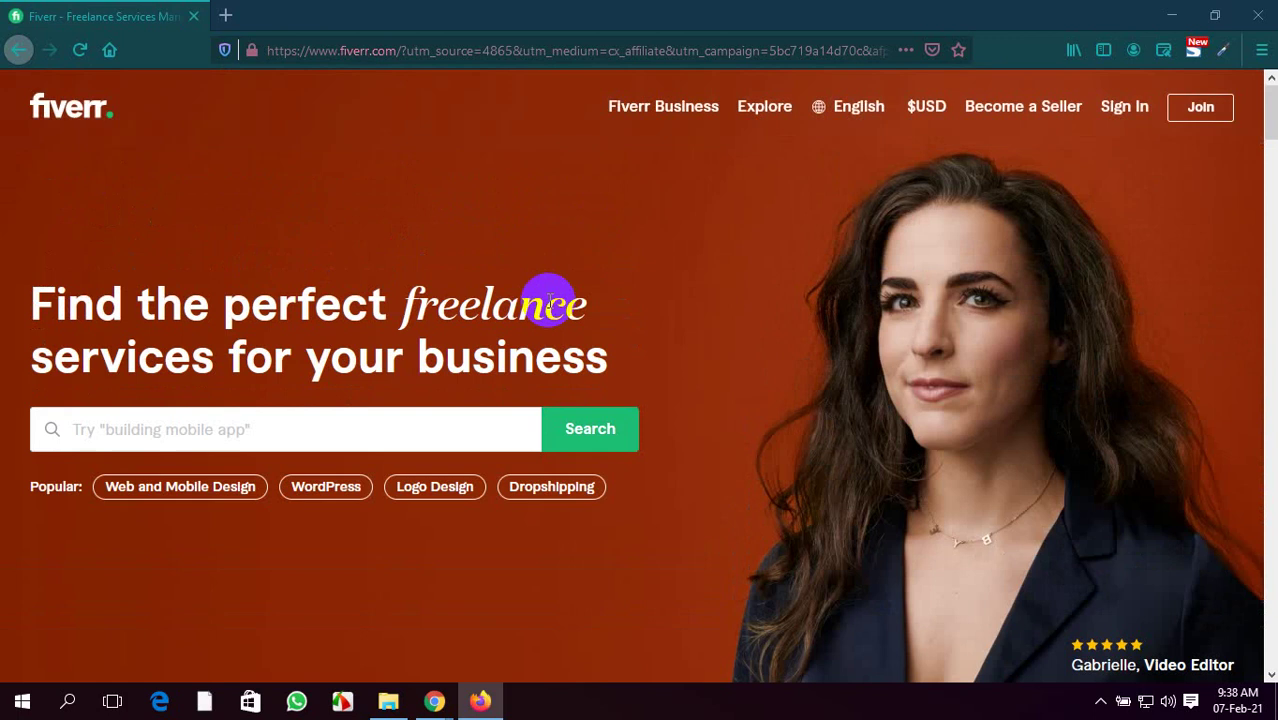
pyautogui.scroll(-15, 549, 300)
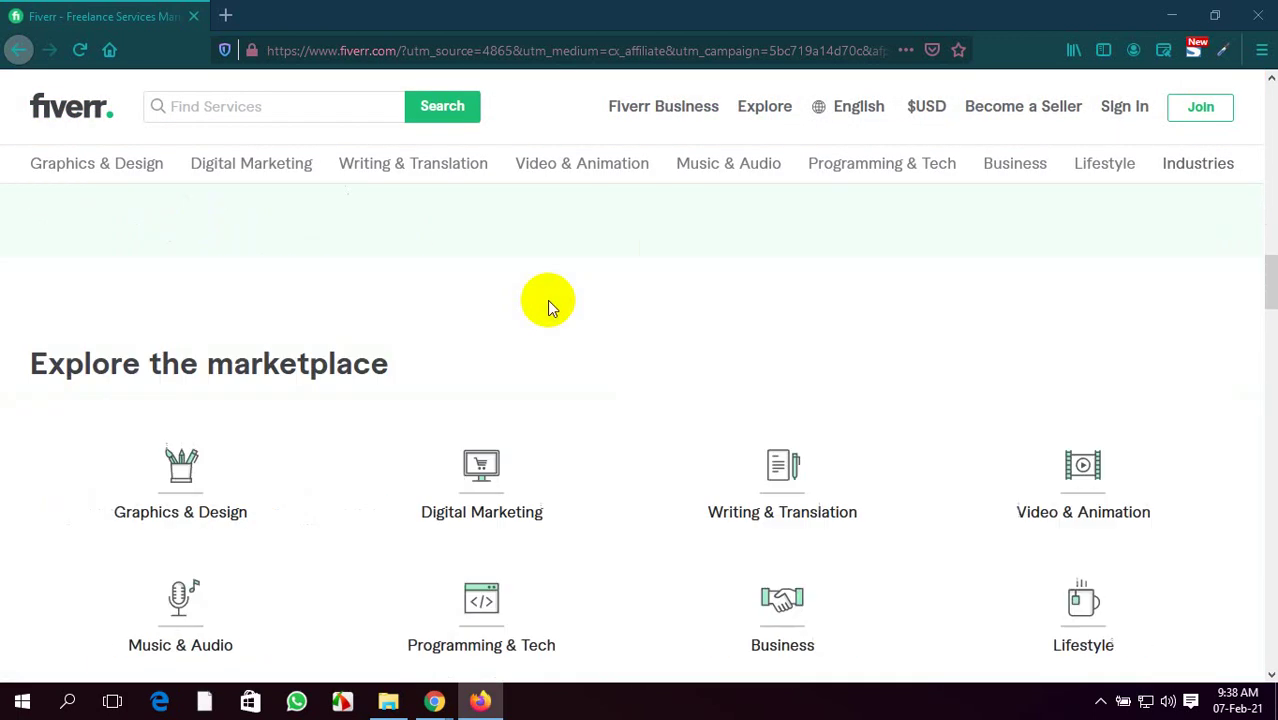
pyautogui.scroll(-12, 549, 308)
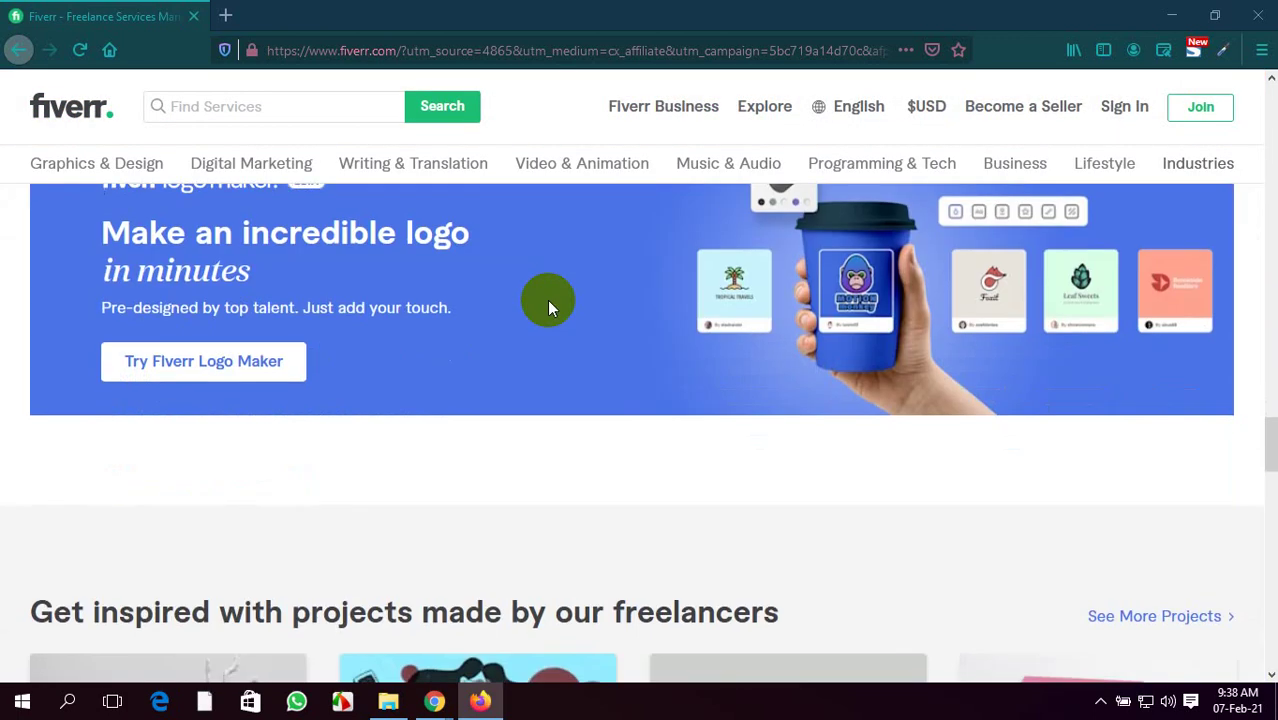
pyautogui.scroll(-5, 547, 300)
pyautogui.scroll(10, 547, 300)
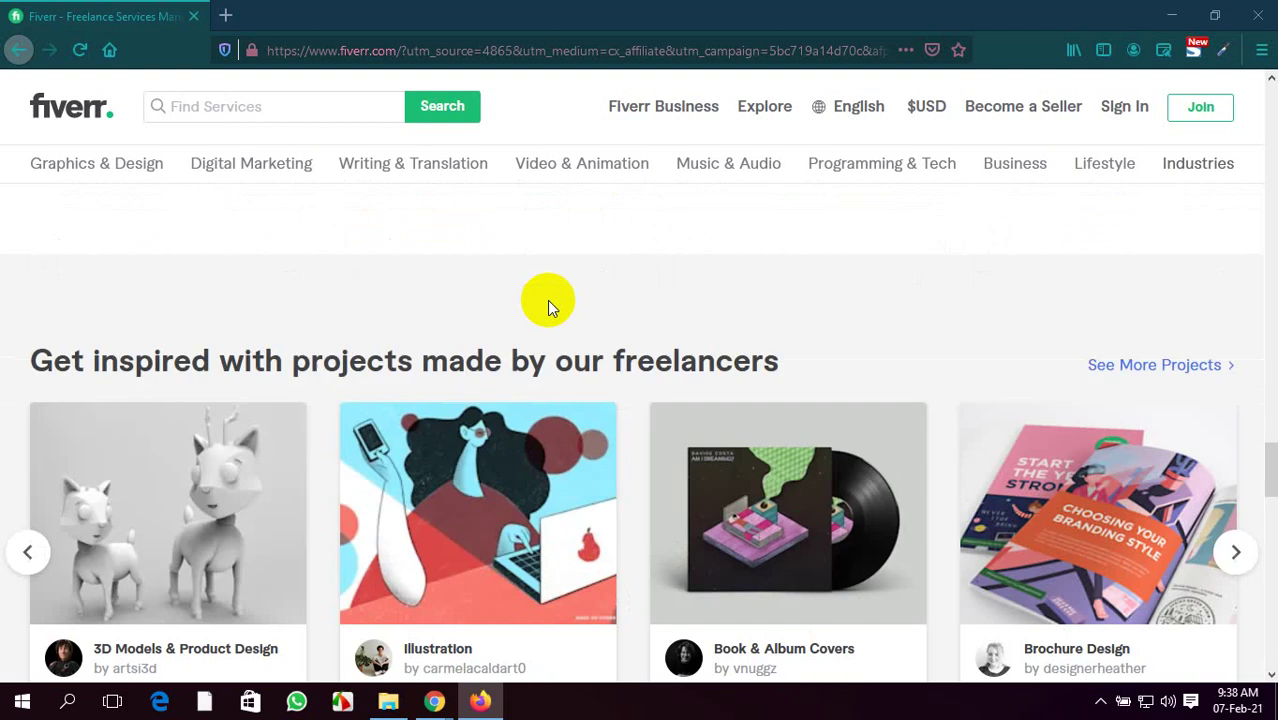
pyautogui.scroll(18, 547, 305)
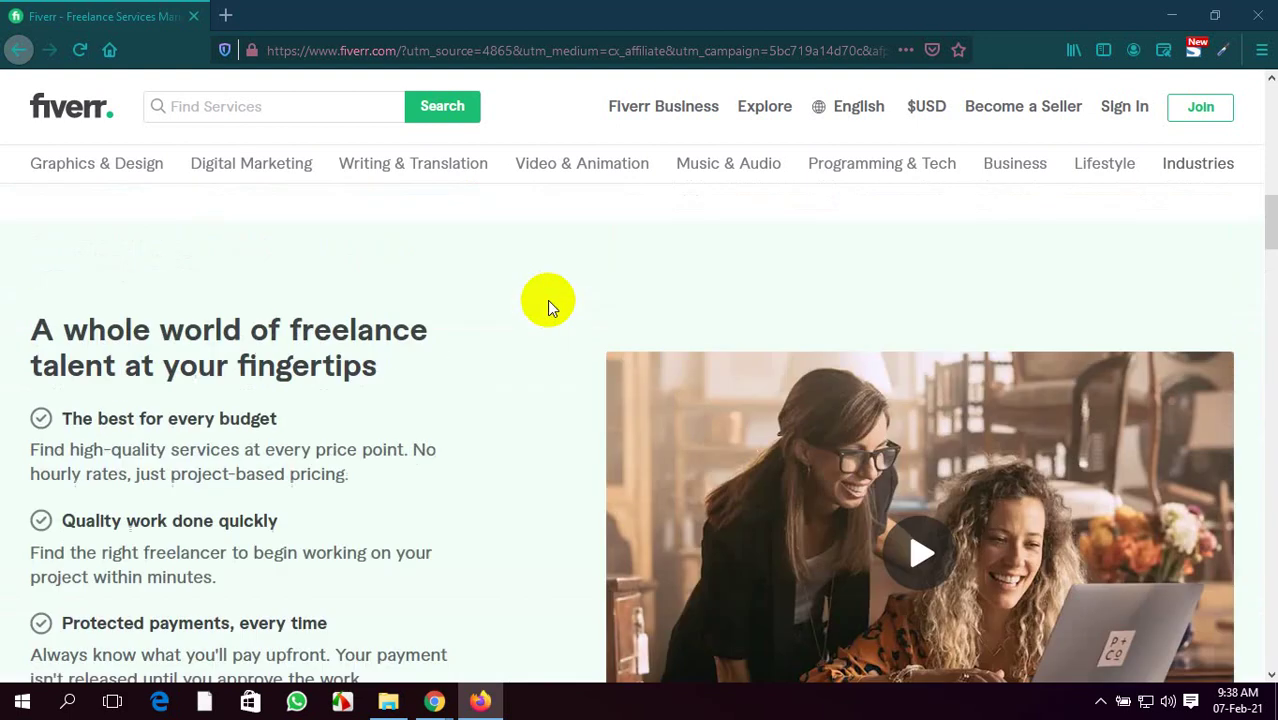
pyautogui.scroll(4, 547, 300)
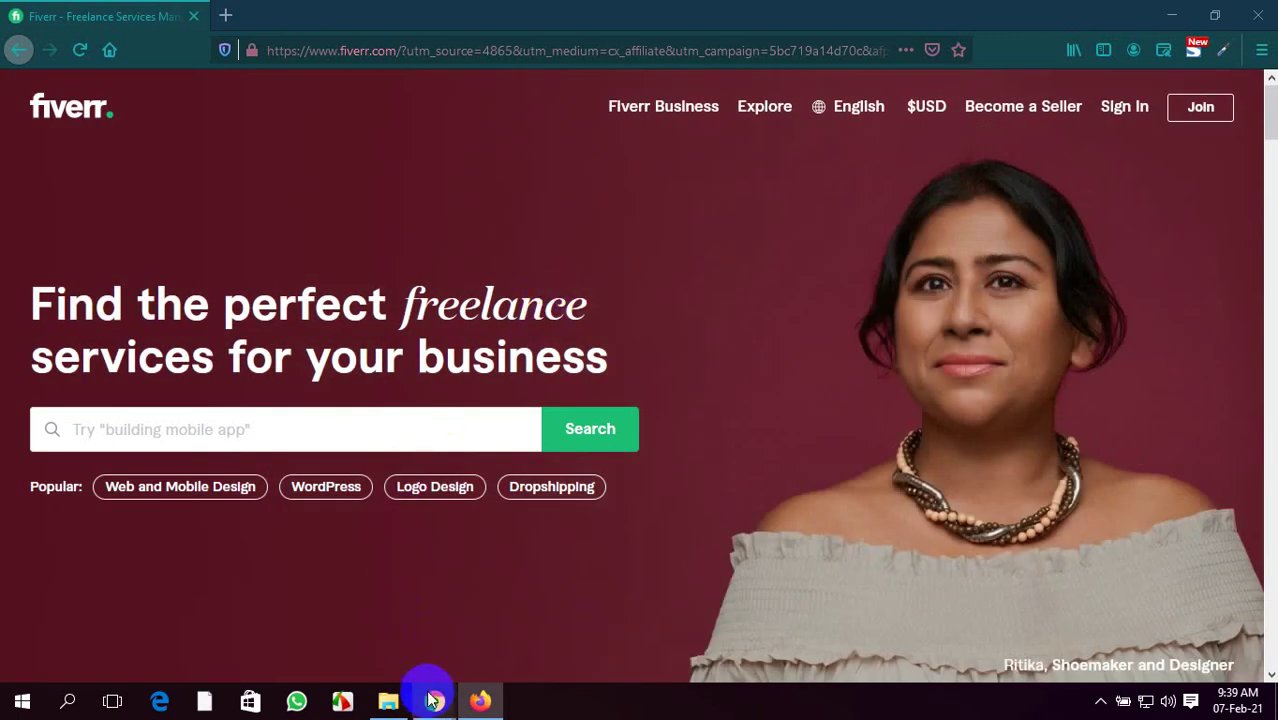
# - Switch to the Google Meet call and admit the person asking to join
pyautogui.moveTo(434, 698)
pyautogui.click(370, 638)
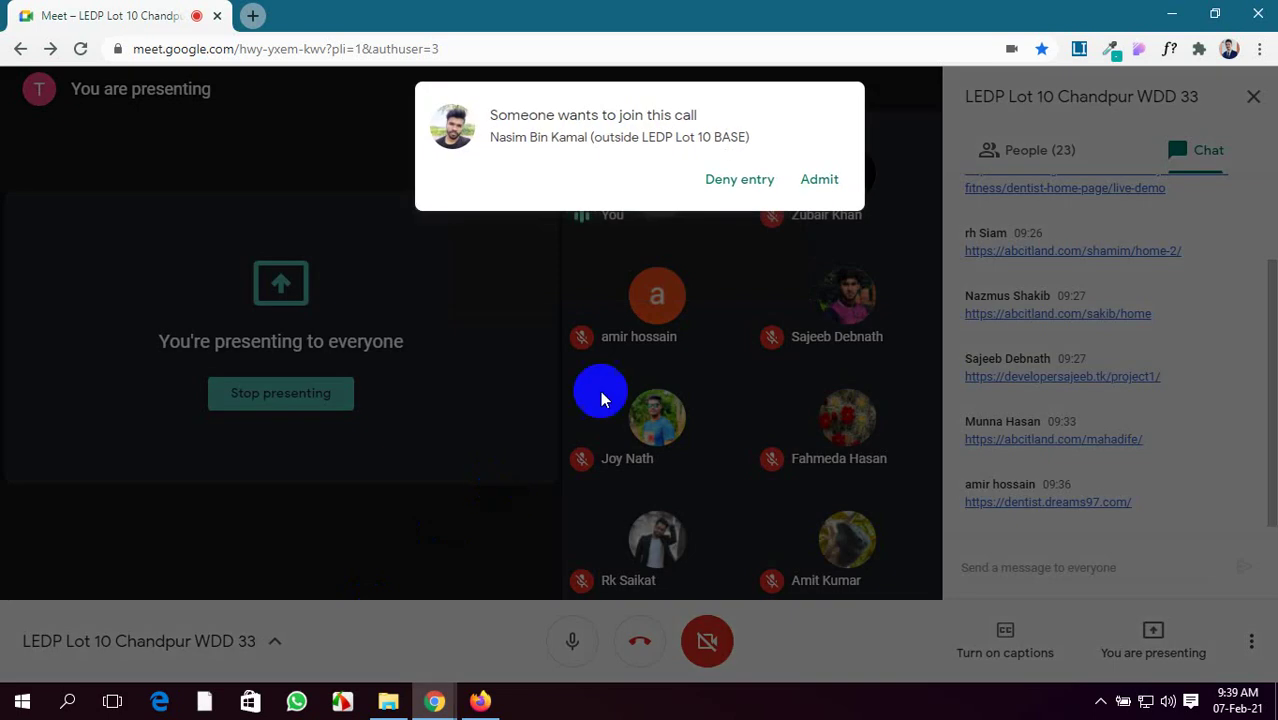
pyautogui.click(830, 187)
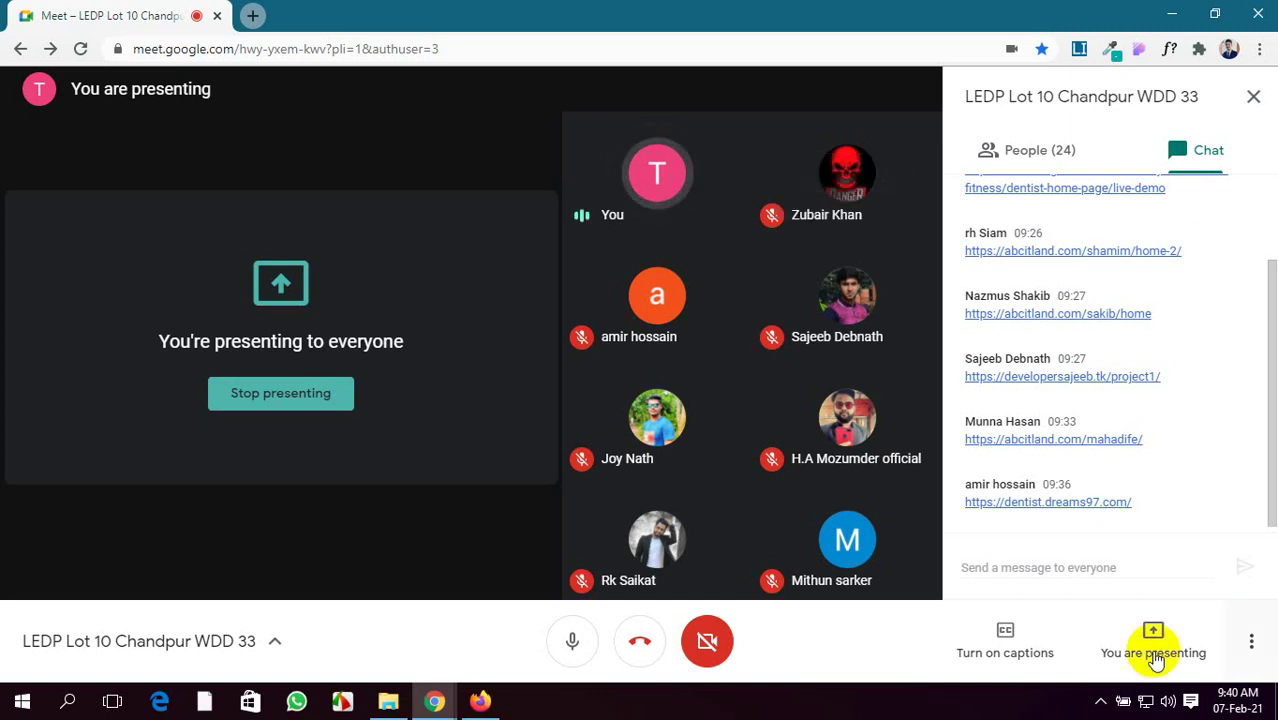
# - Back on the Fiverr homepage, search for 'wordpress' services
pyautogui.click(480, 700)
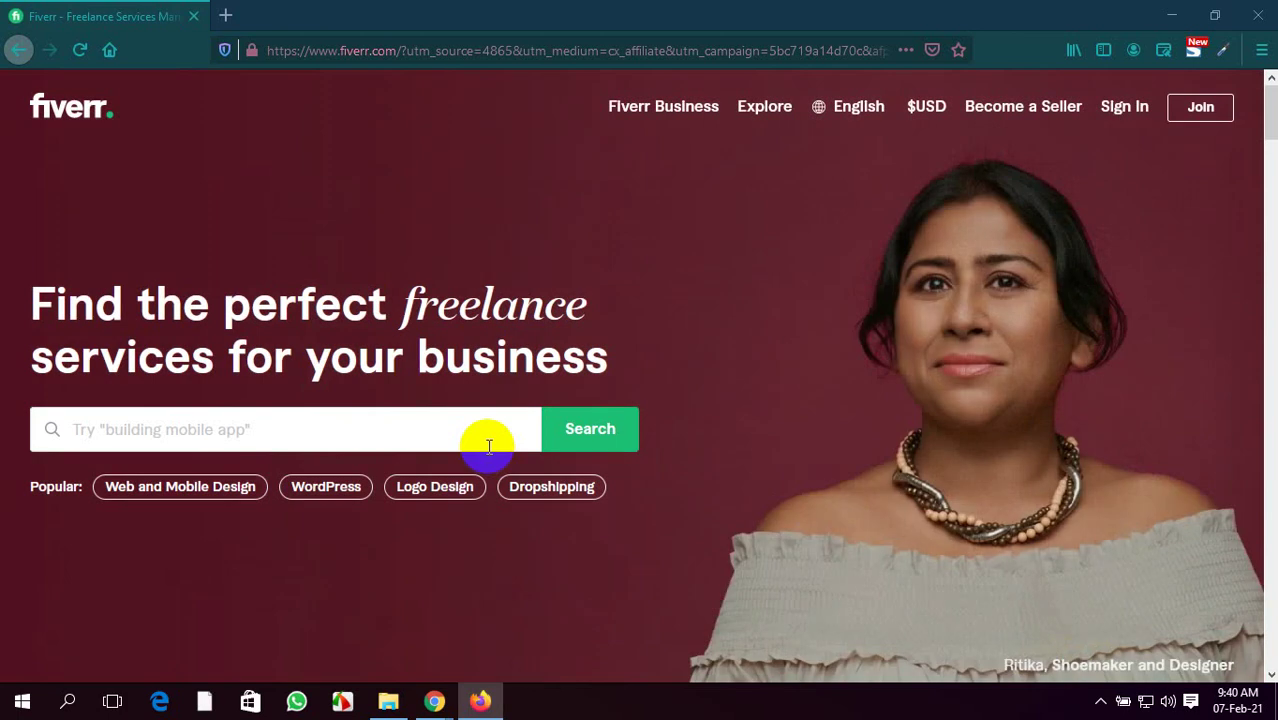
pyautogui.scroll(-6, 488, 445)
pyautogui.scroll(6, 488, 445)
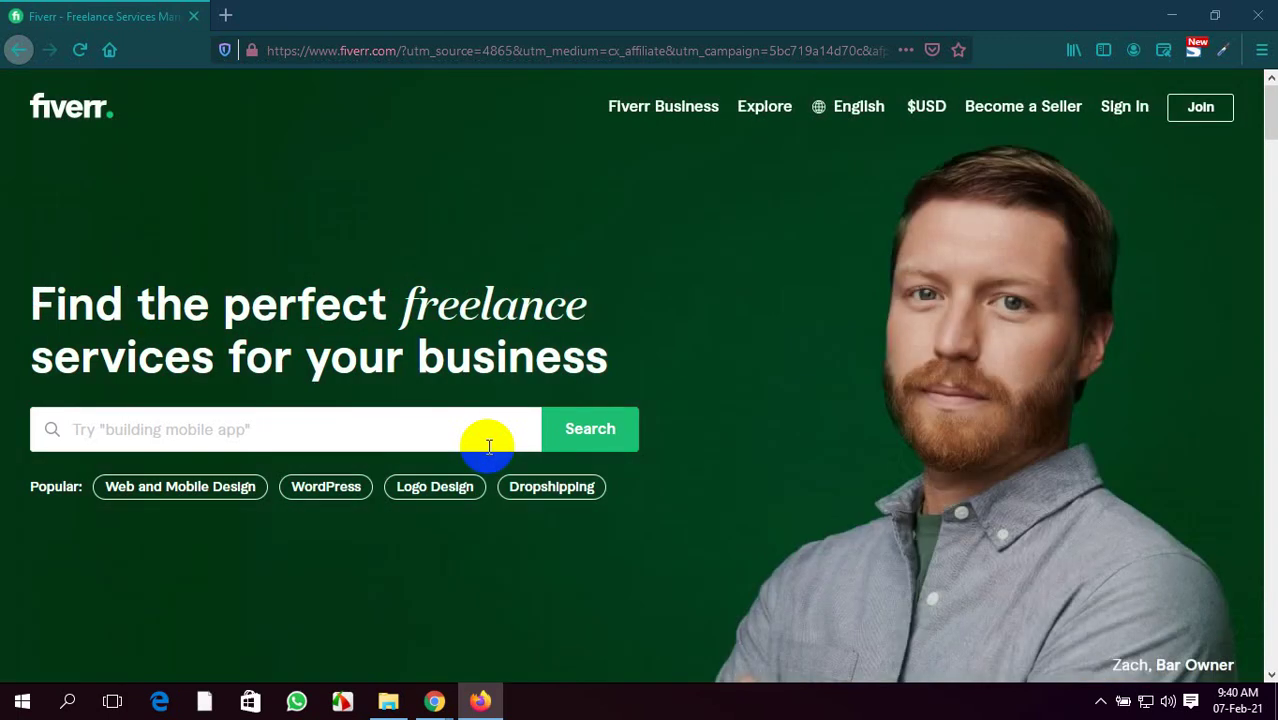
pyautogui.scroll(-1, 488, 445)
pyautogui.scroll(-5, 488, 445)
pyautogui.scroll(6, 488, 445)
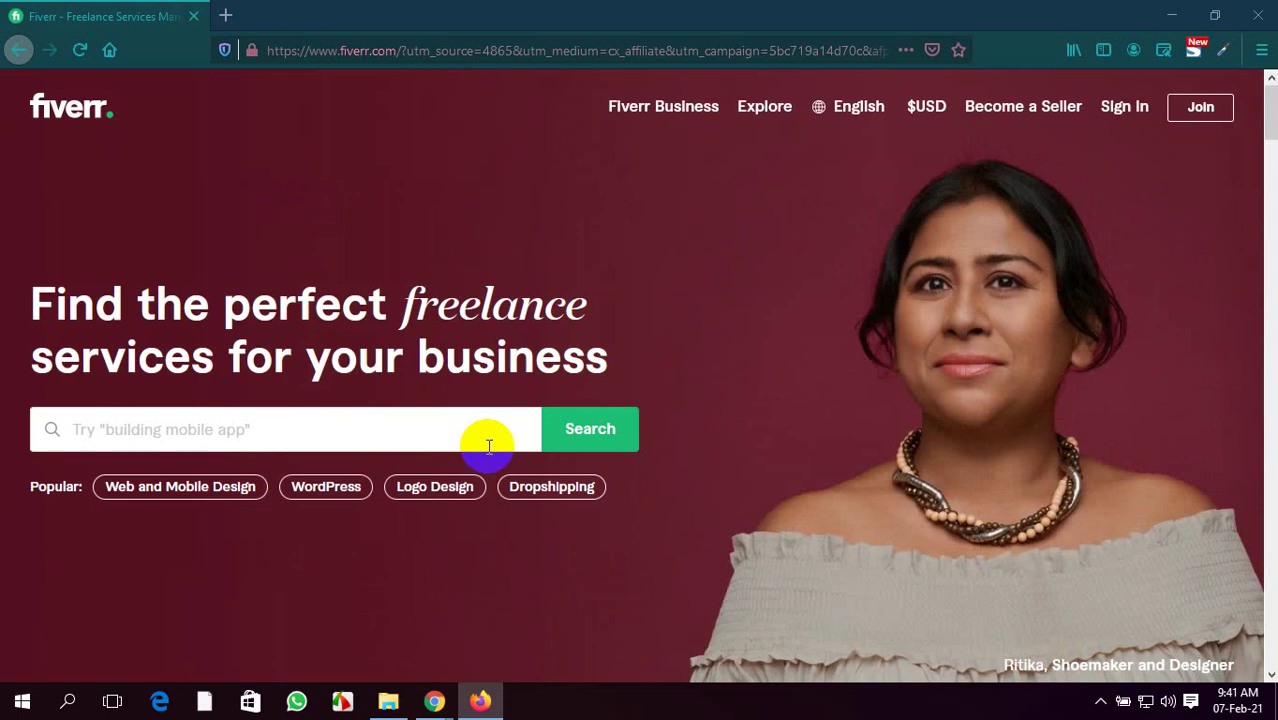
pyautogui.click(279, 433)
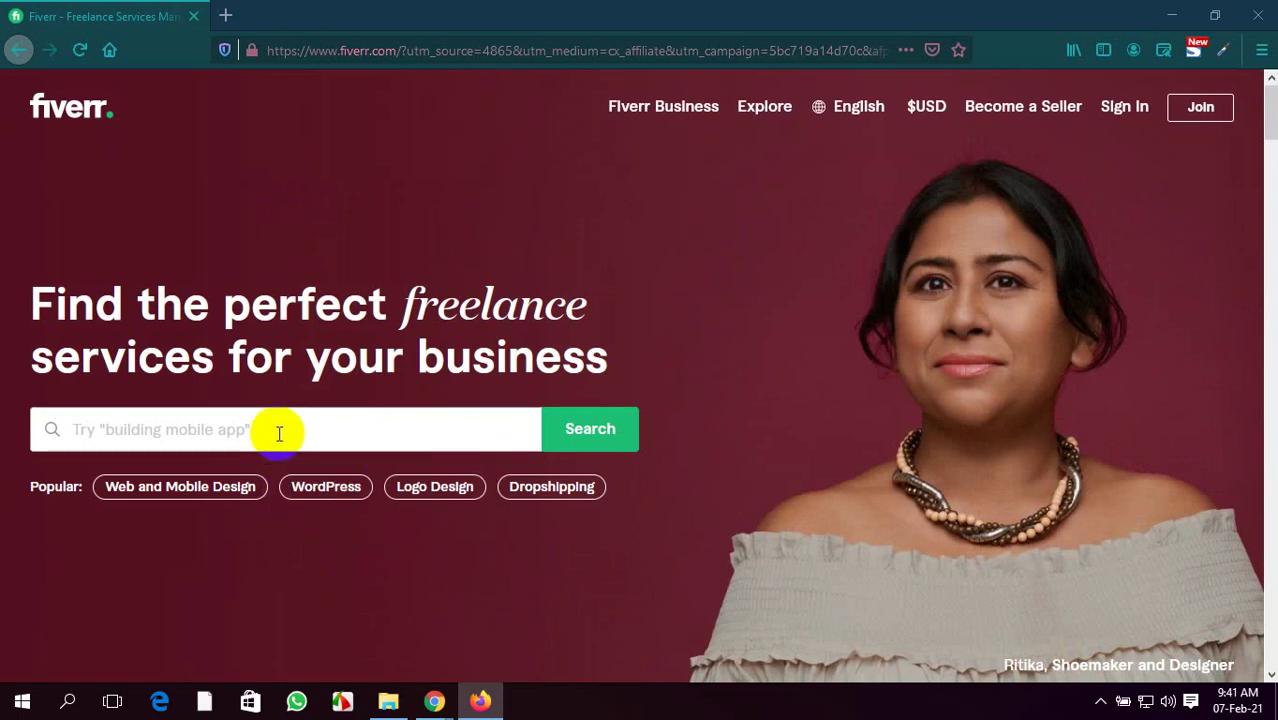
pyautogui.write('w')
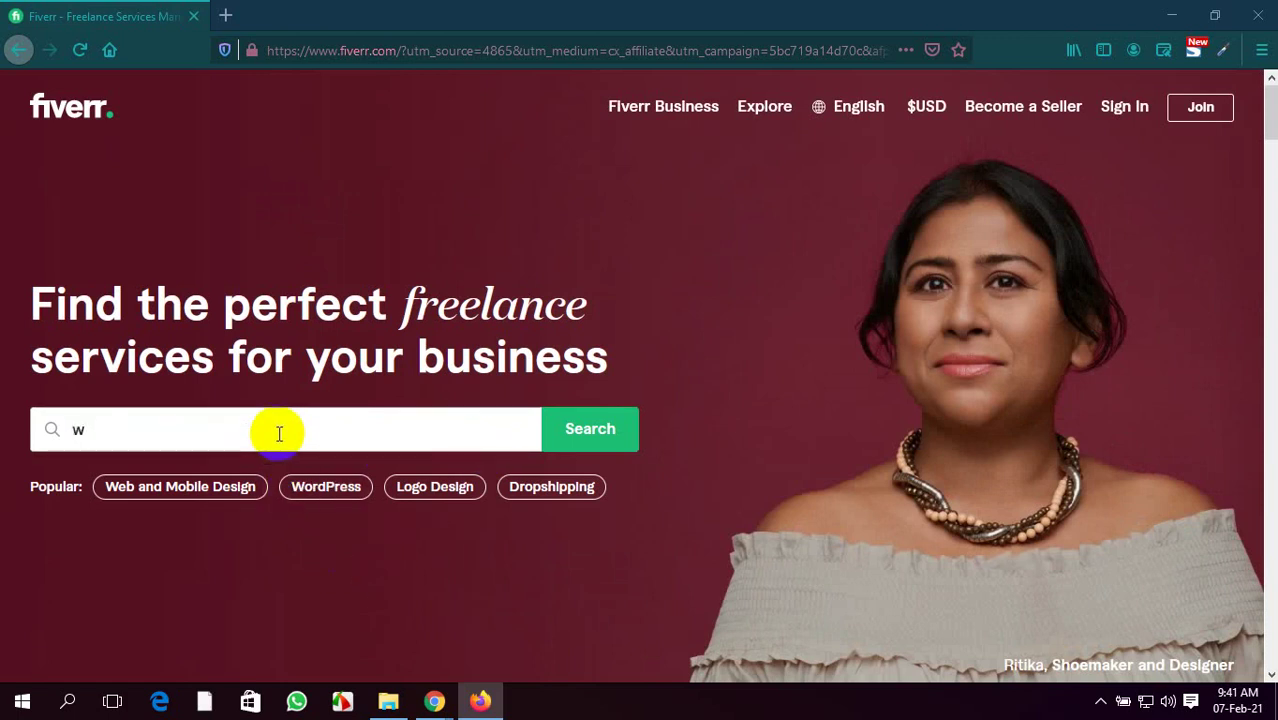
pyautogui.write('ordpr')
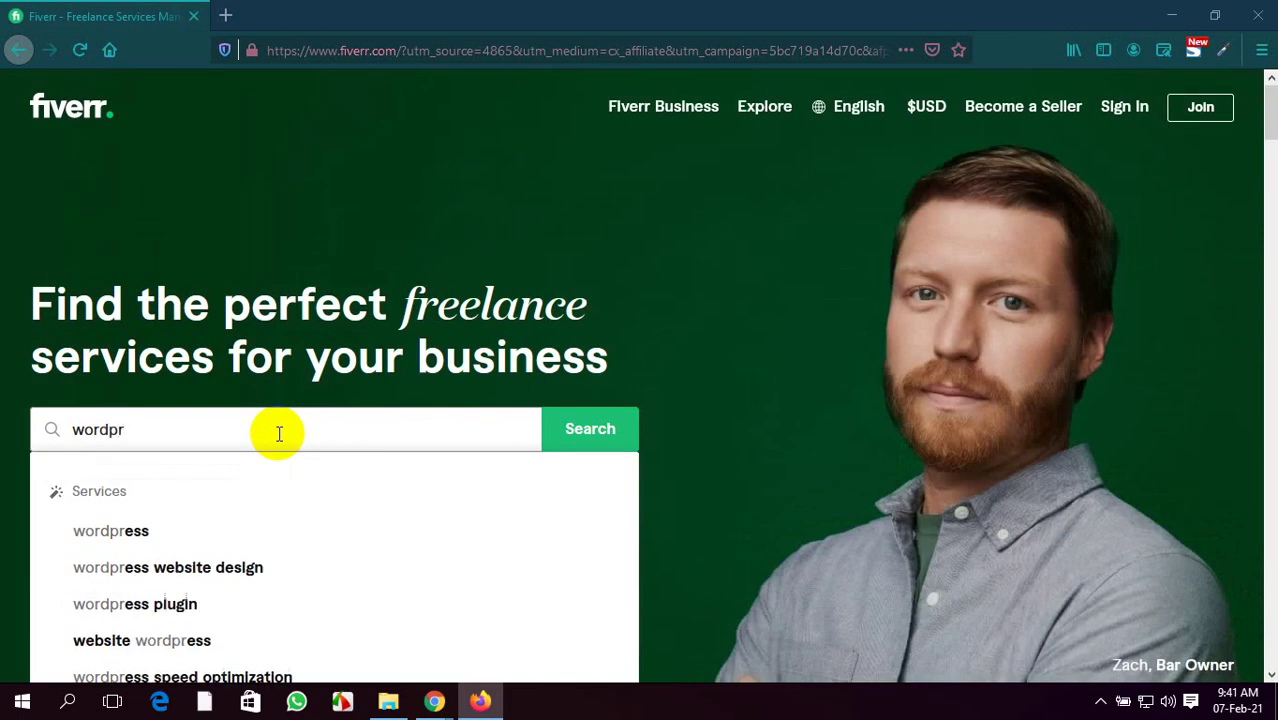
pyautogui.write('ess')
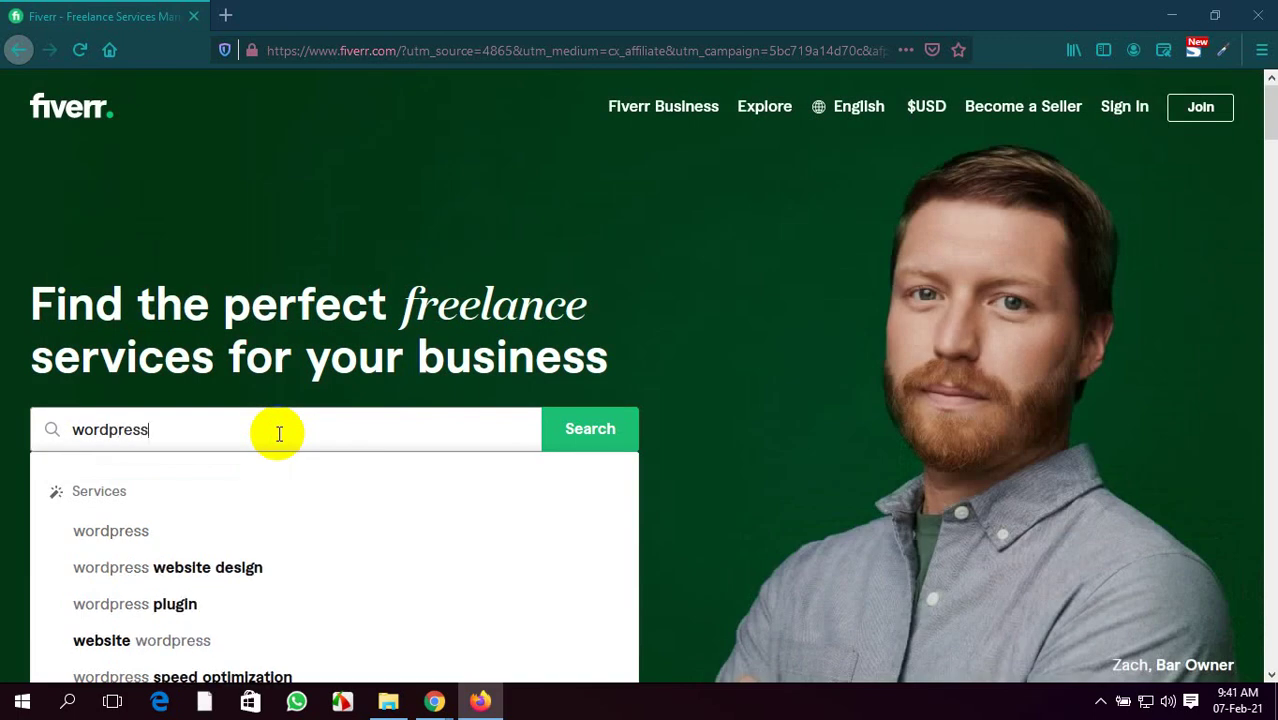
pyautogui.click(588, 440)
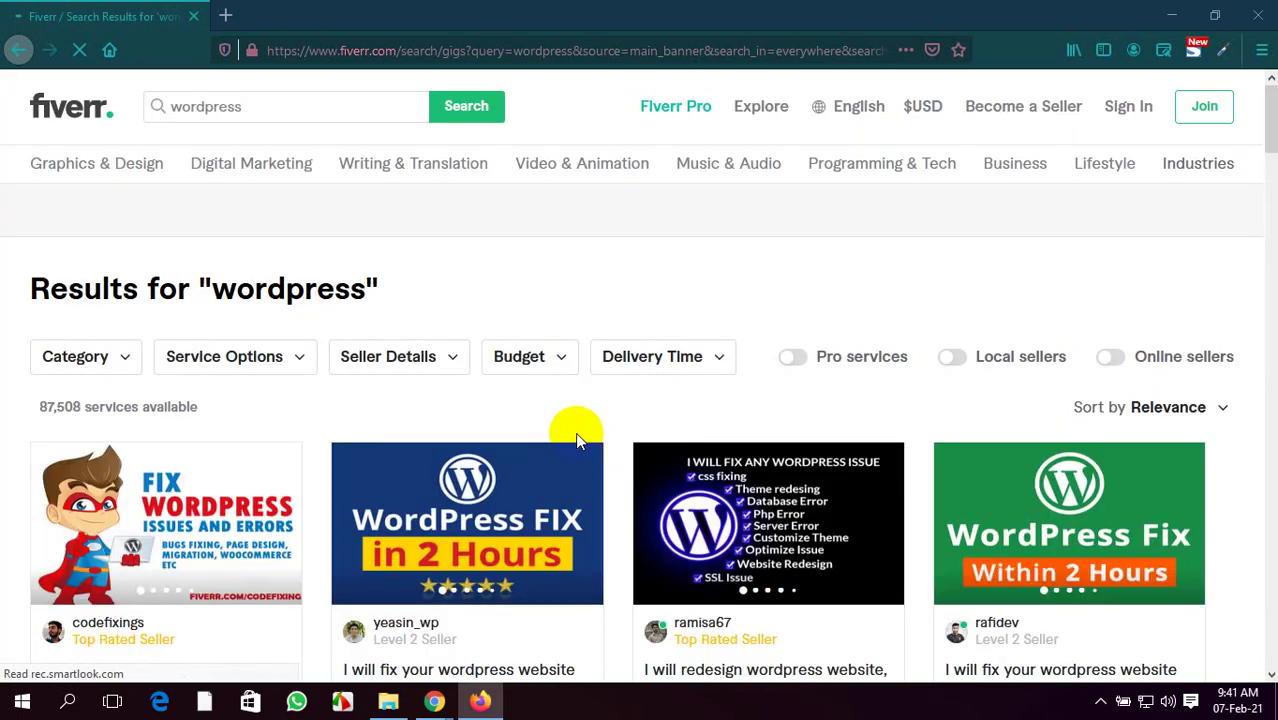
# - Browse the wordpress results and open the first gig card's seller profile
pyautogui.scroll(-2, 560, 438)
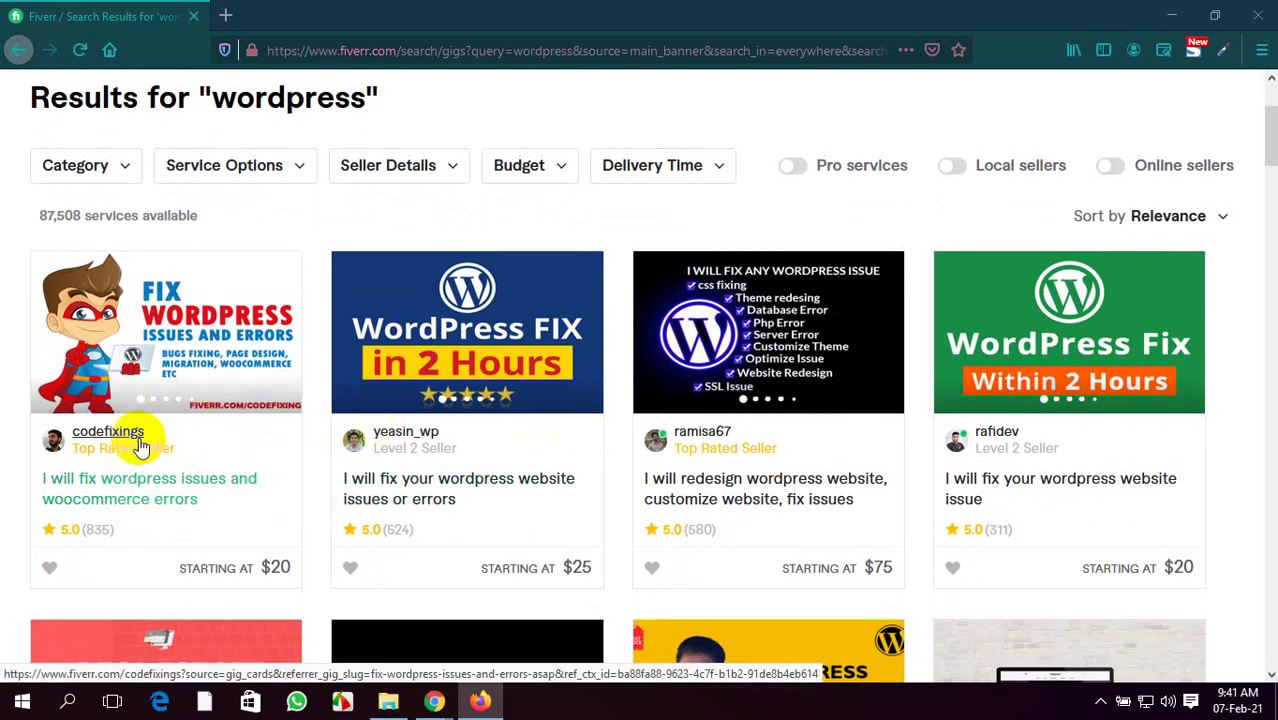
pyautogui.scroll(-2, 106, 530)
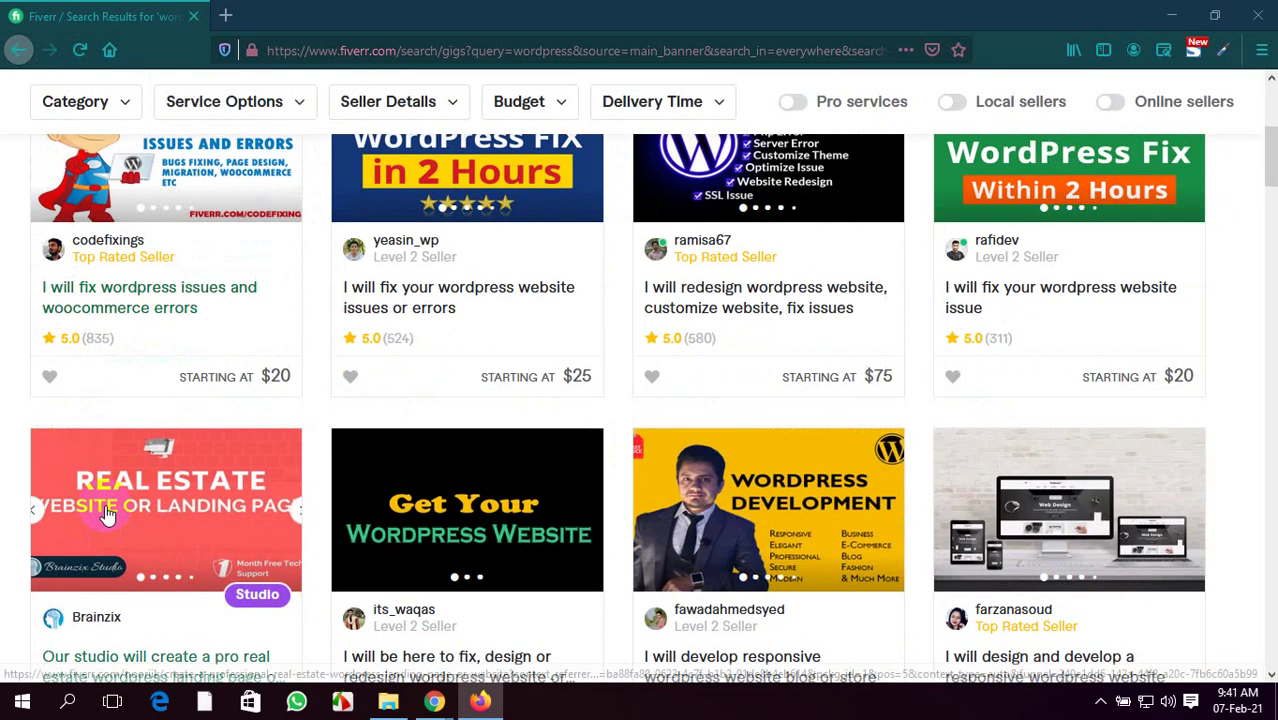
pyautogui.scroll(1, 94, 365)
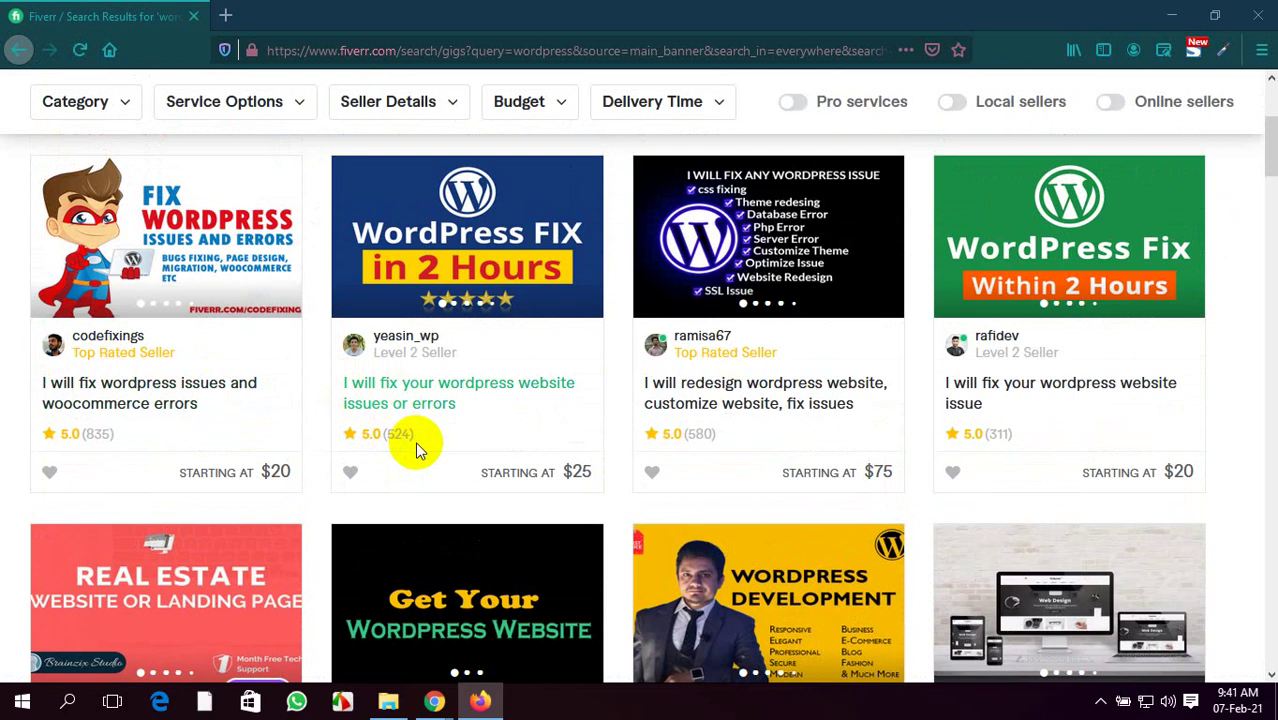
pyautogui.scroll(3, 415, 441)
pyautogui.scroll(-4, 415, 441)
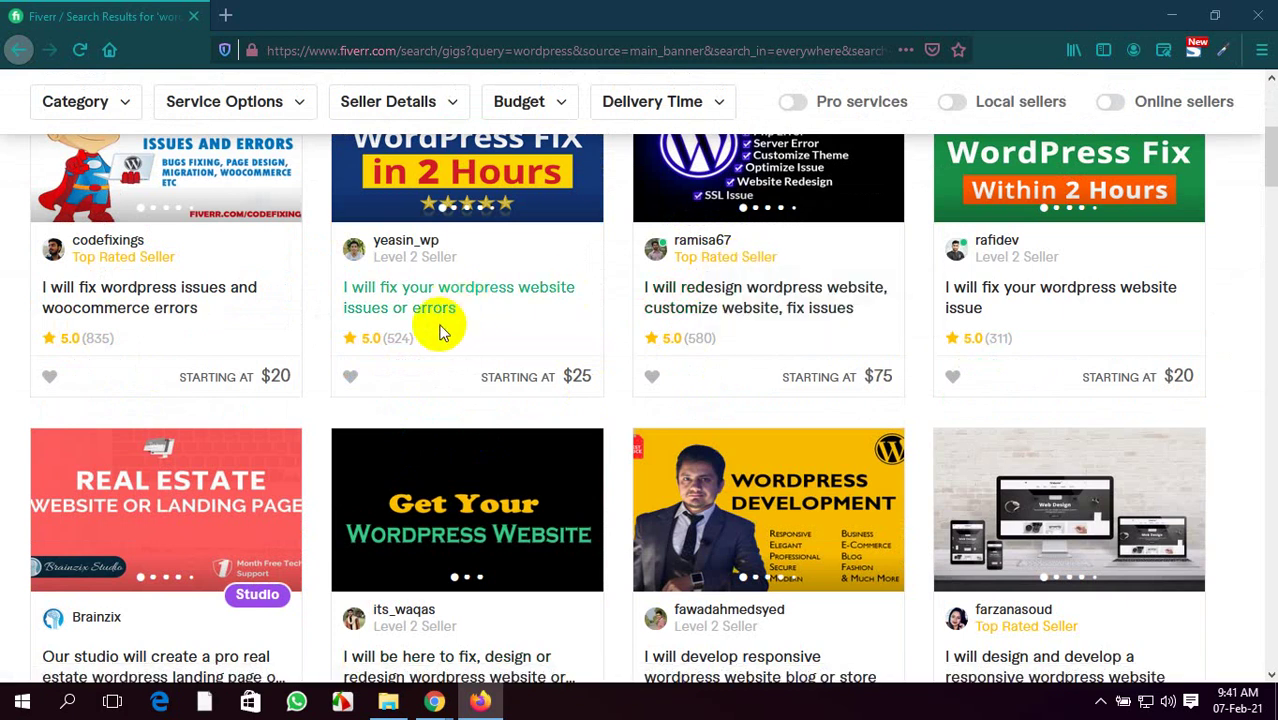
pyautogui.scroll(-3, 444, 333)
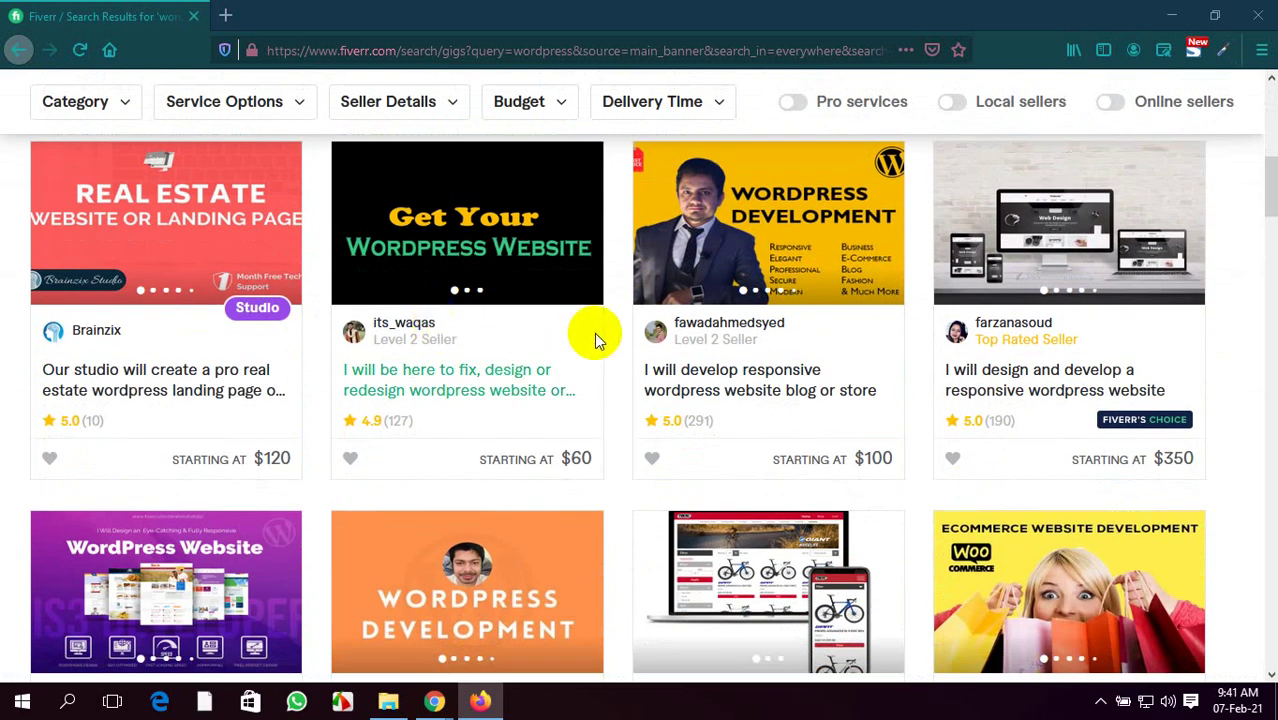
pyautogui.scroll(-3, 594, 333)
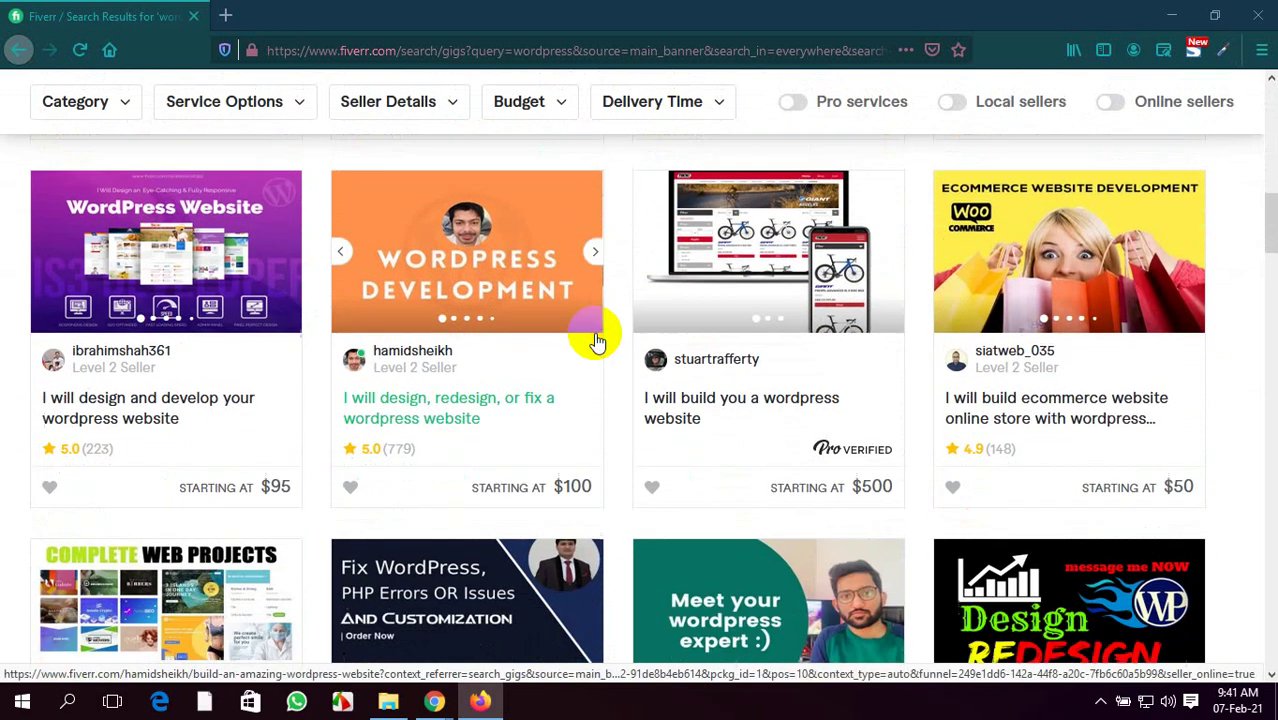
pyautogui.scroll(-4, 594, 340)
pyautogui.scroll(4, 594, 340)
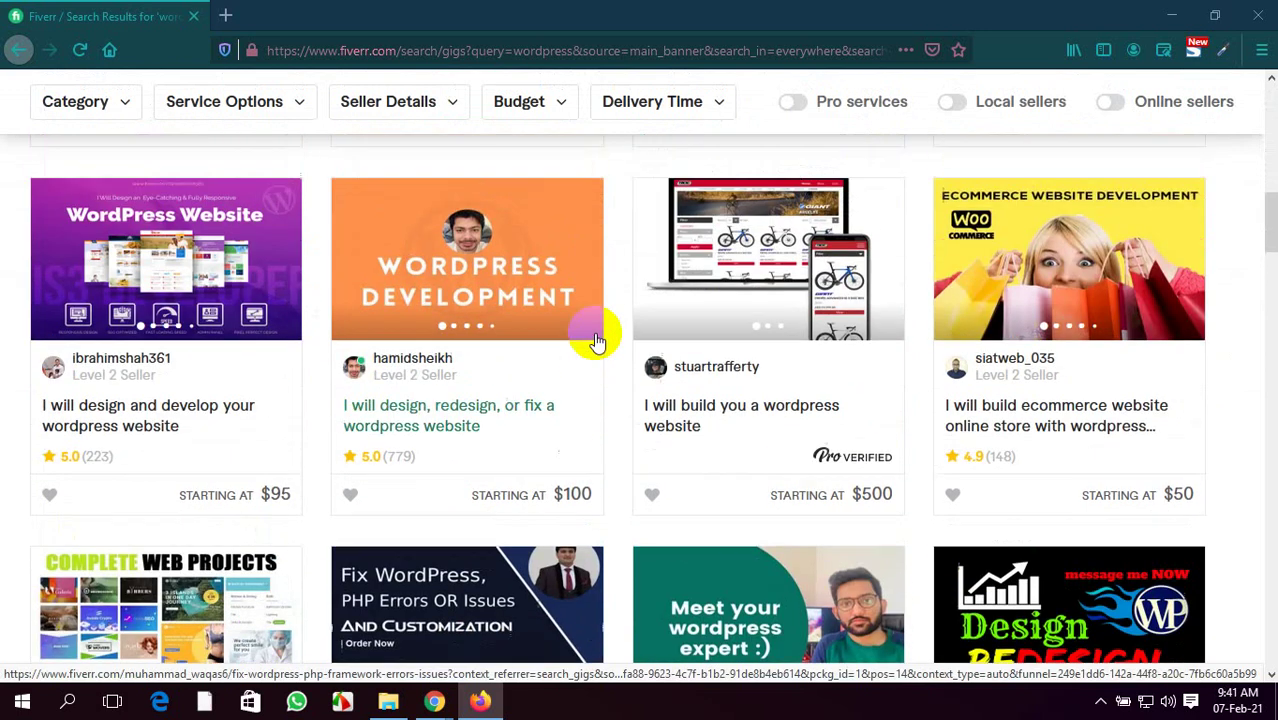
pyautogui.scroll(9, 594, 340)
pyautogui.scroll(-2, 594, 340)
pyautogui.scroll(2, 594, 340)
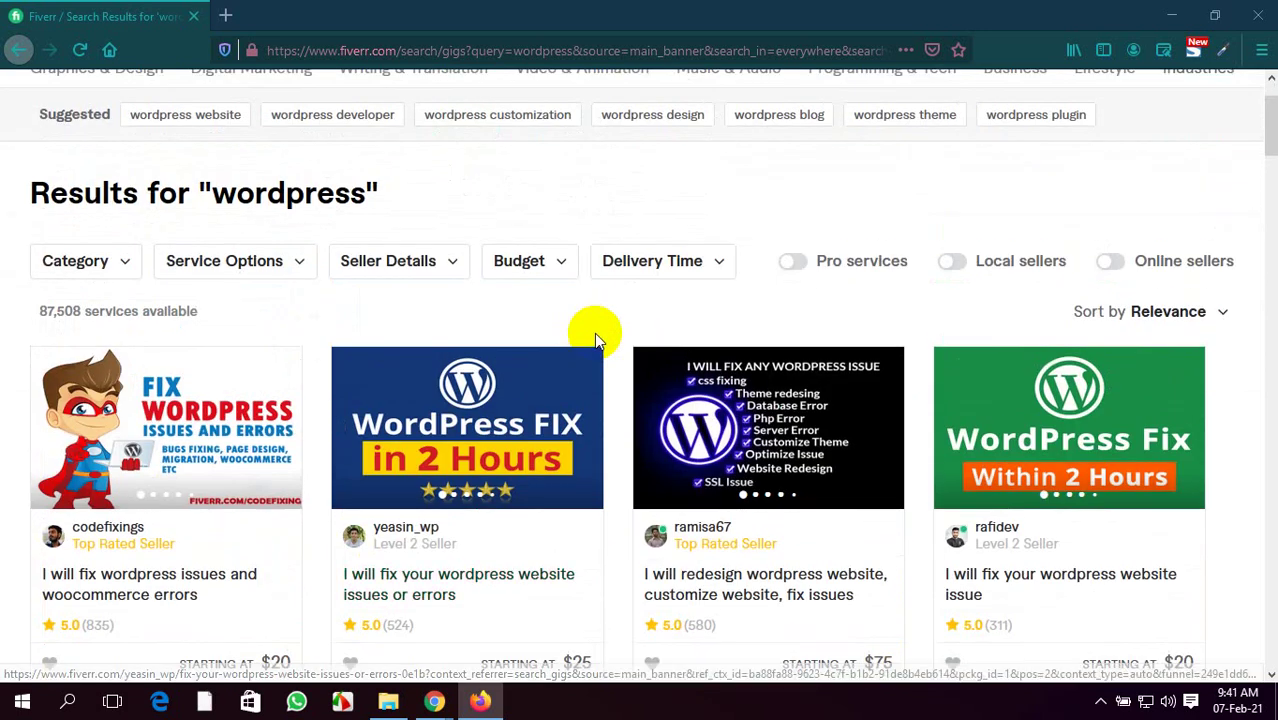
pyautogui.scroll(-2, 594, 332)
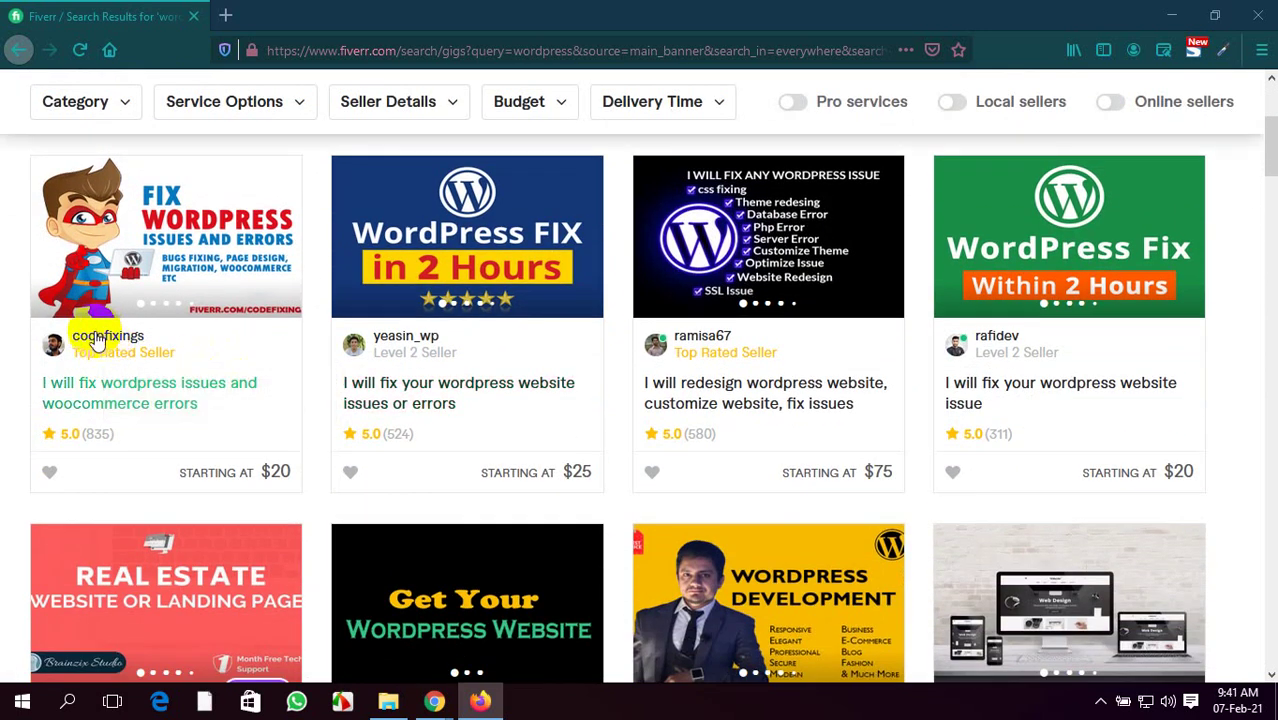
pyautogui.click(97, 338)
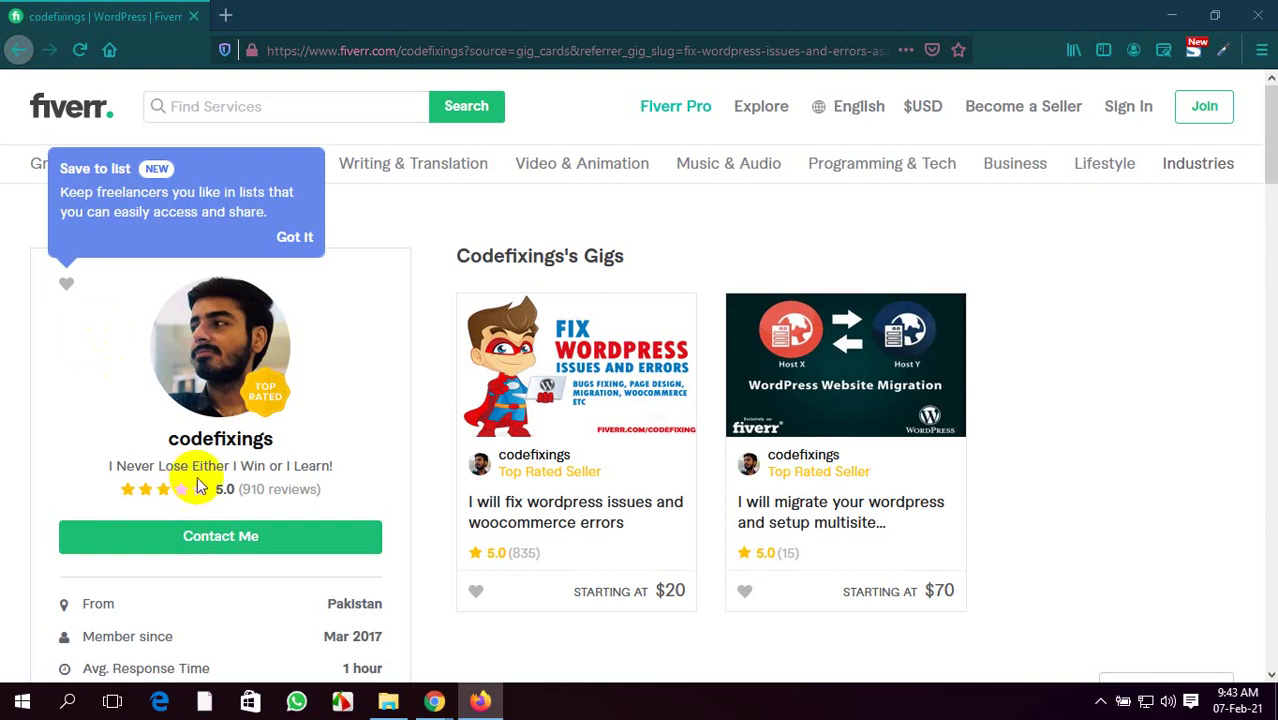
pyautogui.scroll(-5, 500, 497)
pyautogui.scroll(-3, 500, 497)
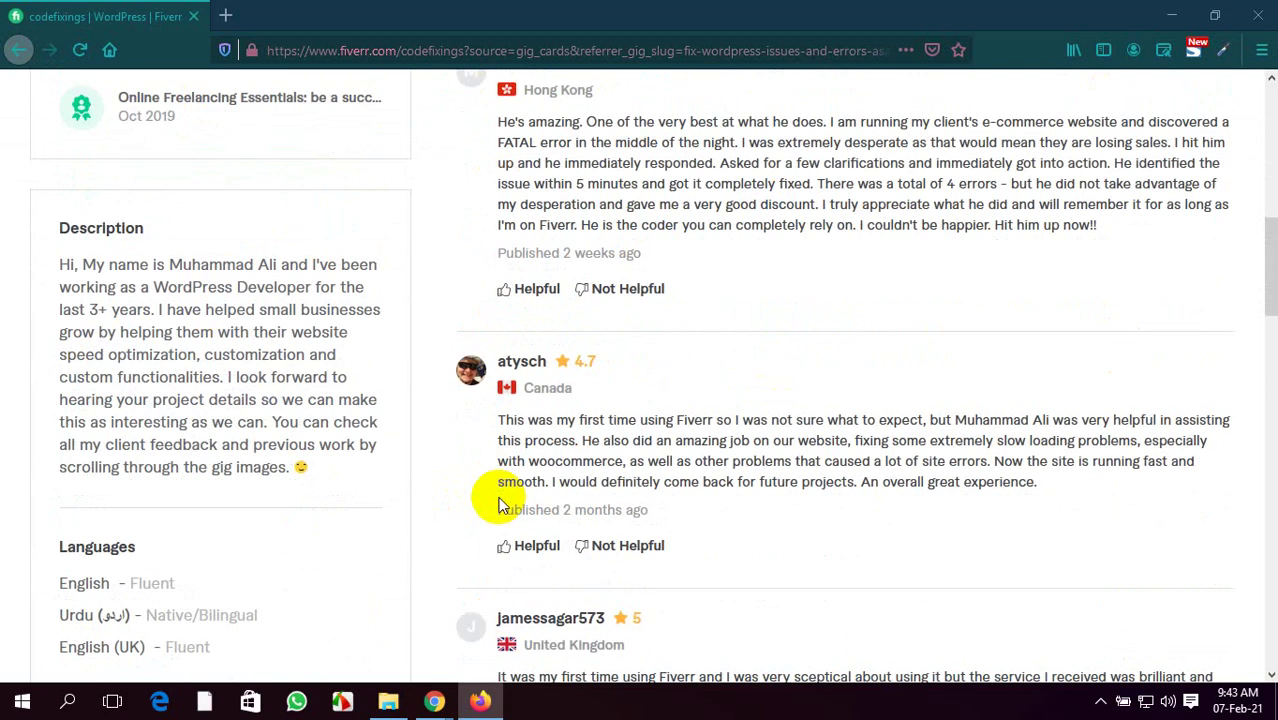
pyautogui.scroll(5, 500, 503)
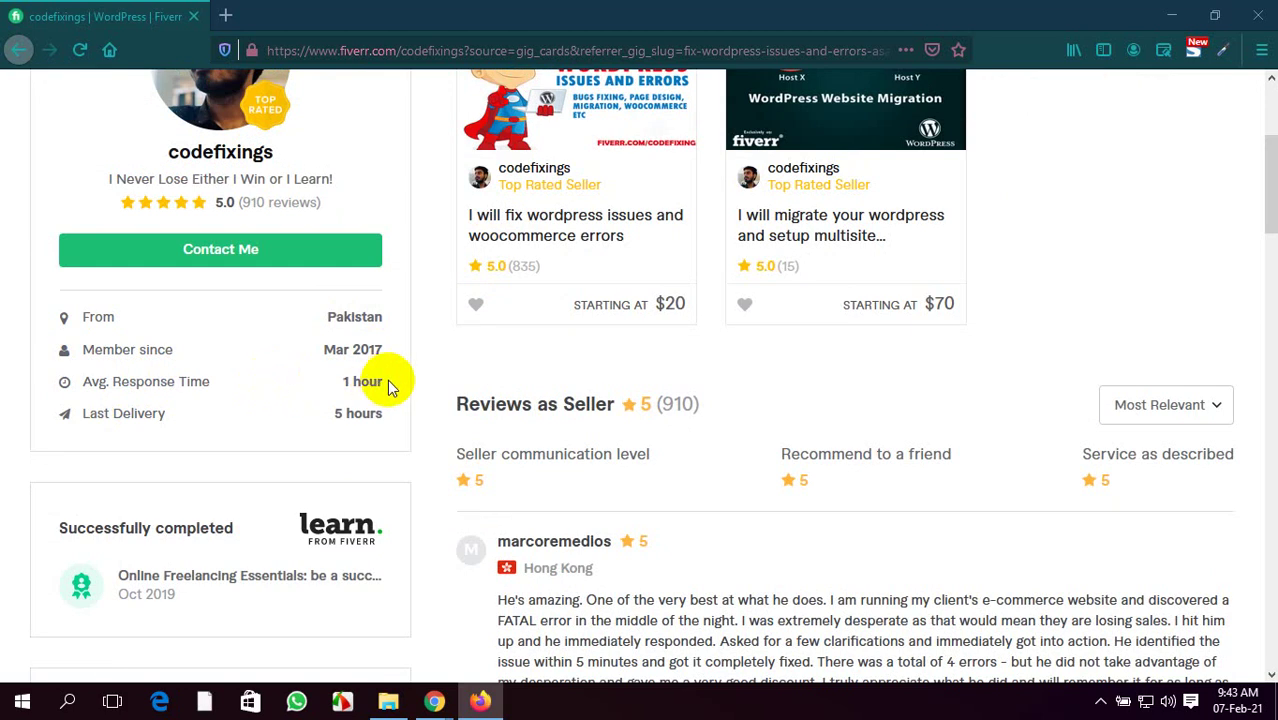
pyautogui.moveTo(387, 379); pyautogui.dragTo(348, 381)
pyautogui.click(450, 386)
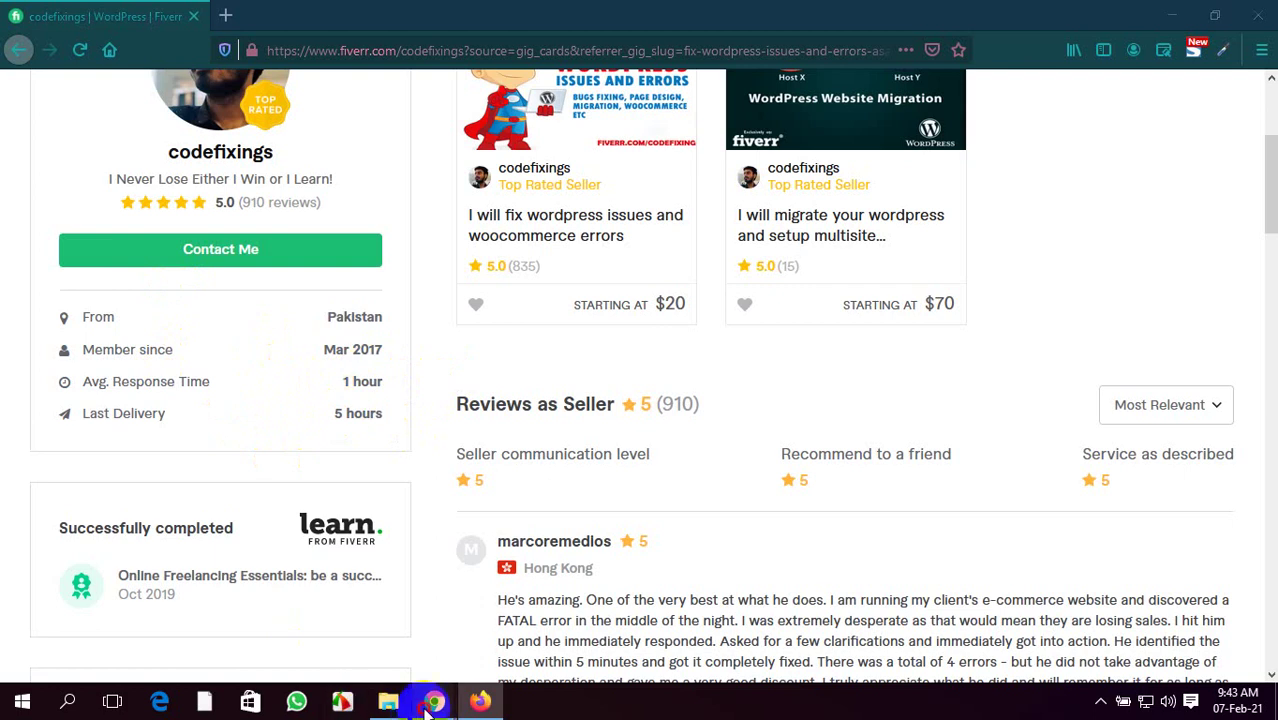
# - Switch to the Google Meet call and admit the waiting guest
pyautogui.moveTo(434, 700)
pyautogui.click(426, 578)
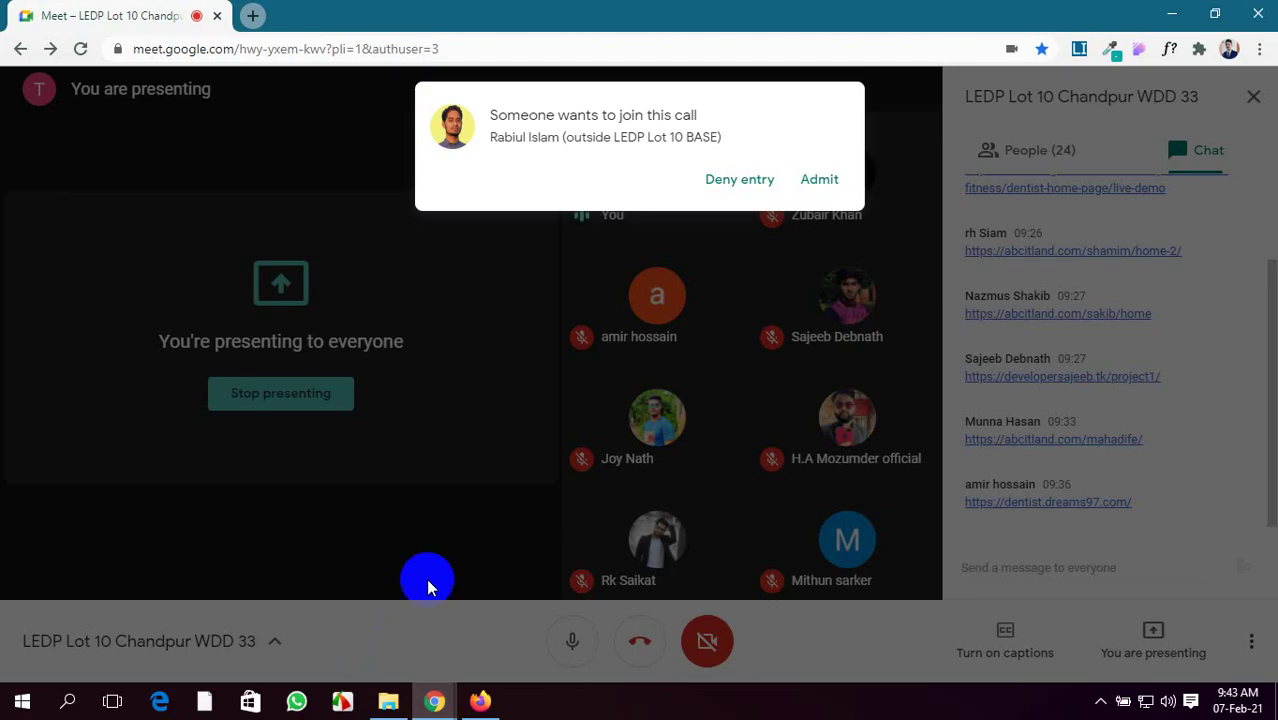
pyautogui.click(820, 182)
# - Return to the Fiverr seller profile and scroll through its gigs and reviews
pyautogui.click(482, 700)
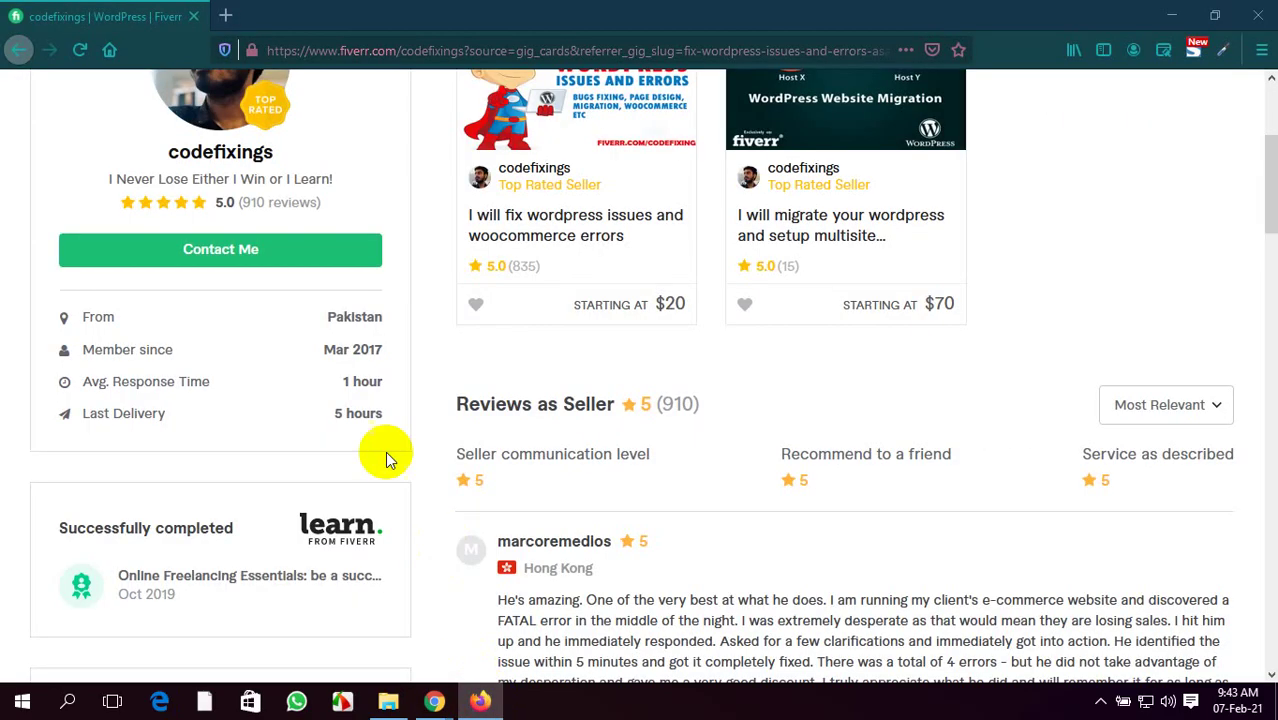
pyautogui.scroll(-5, 386, 410)
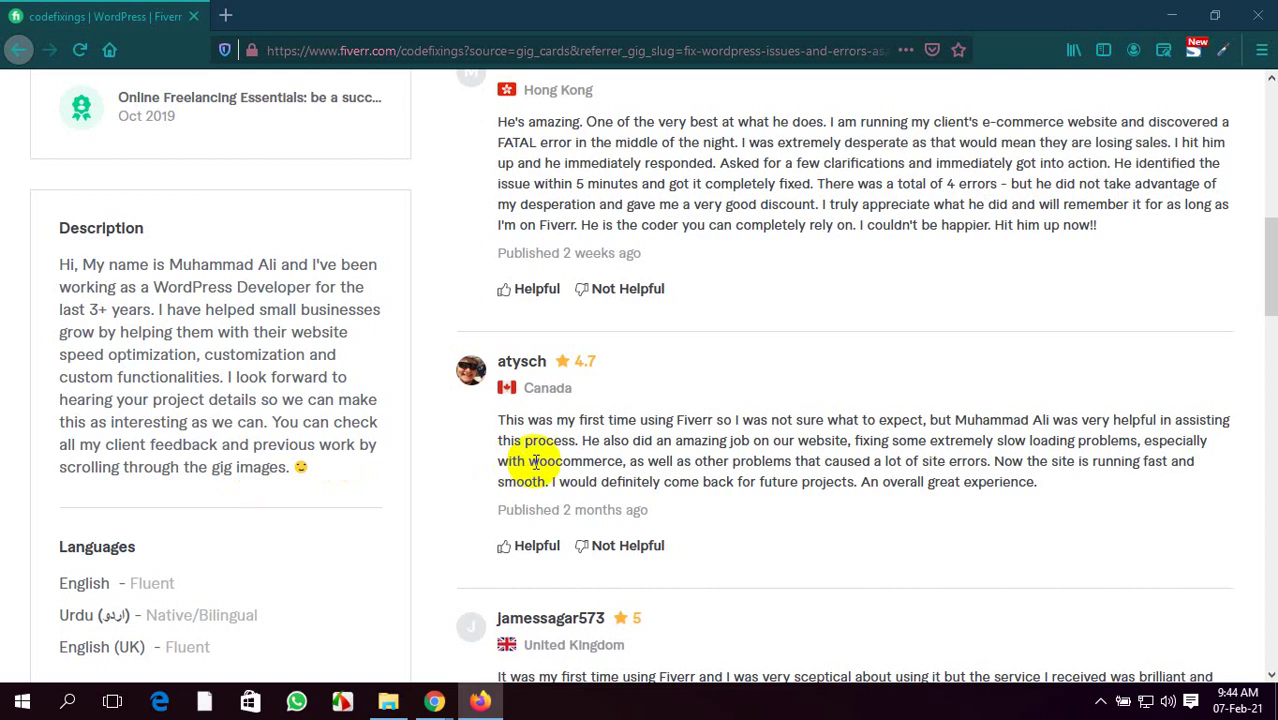
pyautogui.scroll(-6, 748, 436)
pyautogui.scroll(-6, 750, 438)
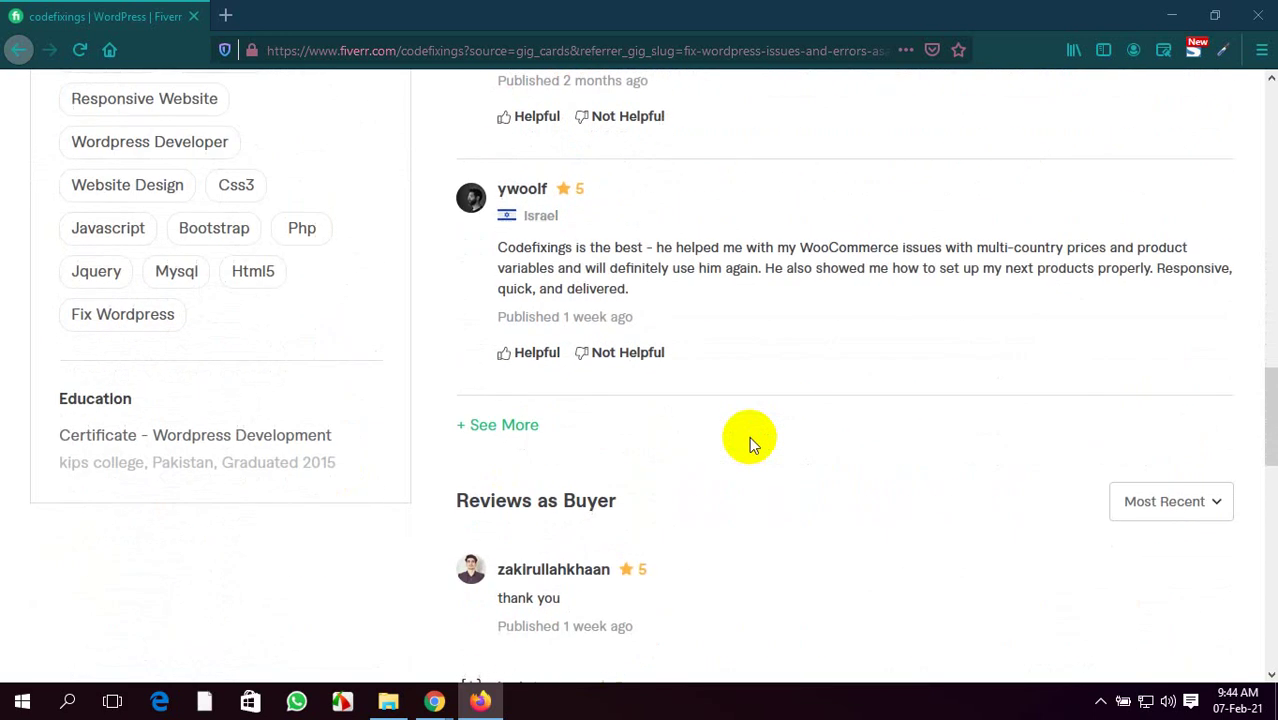
pyautogui.scroll(-4, 749, 436)
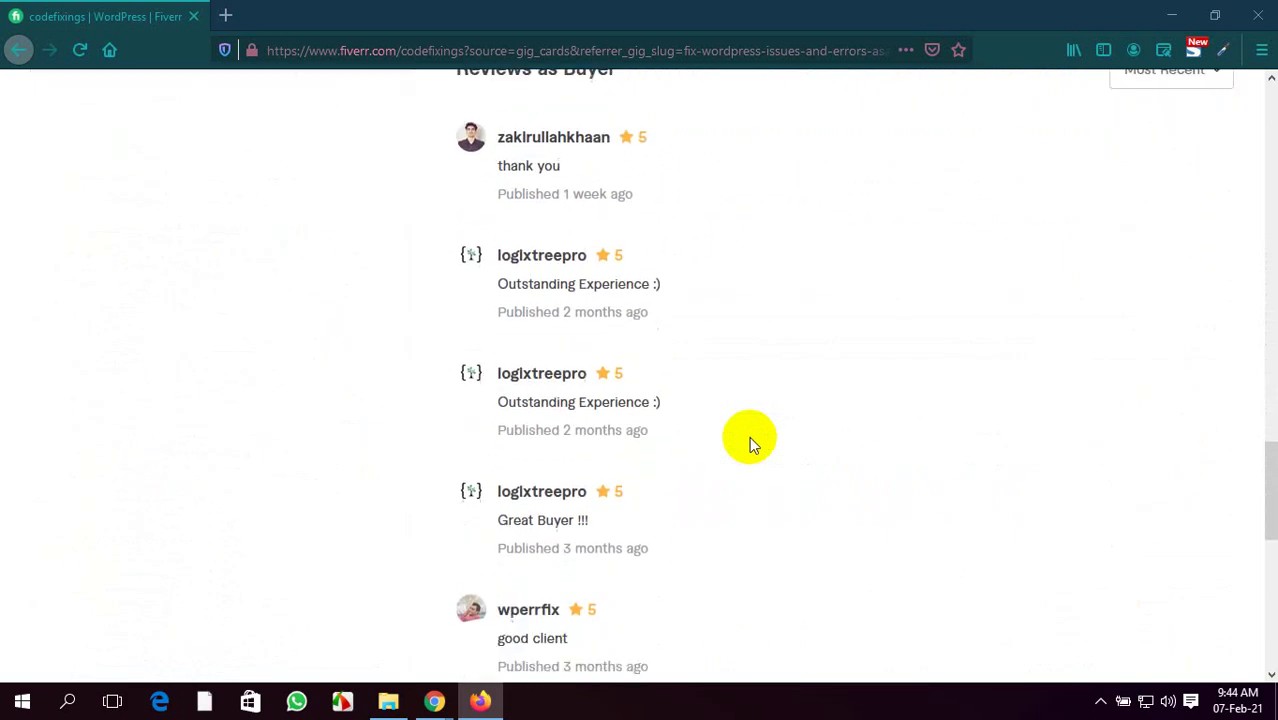
pyautogui.scroll(20, 752, 440)
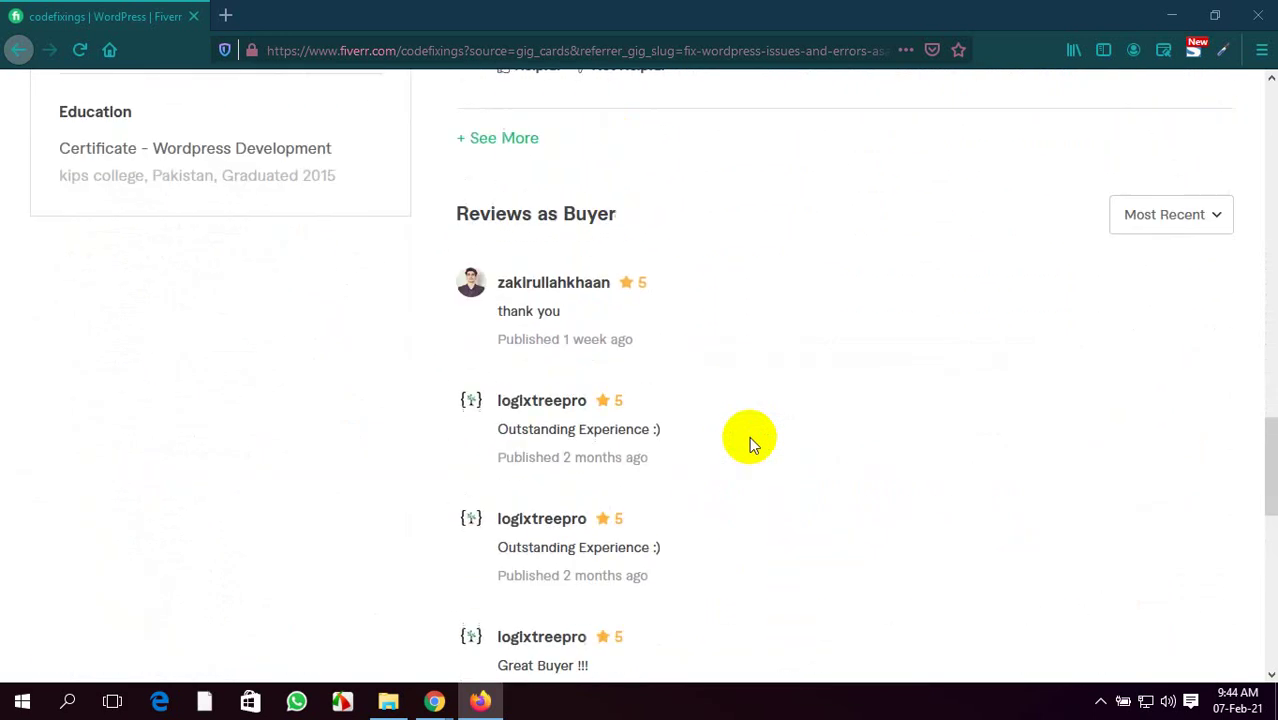
pyautogui.scroll(5, 750, 440)
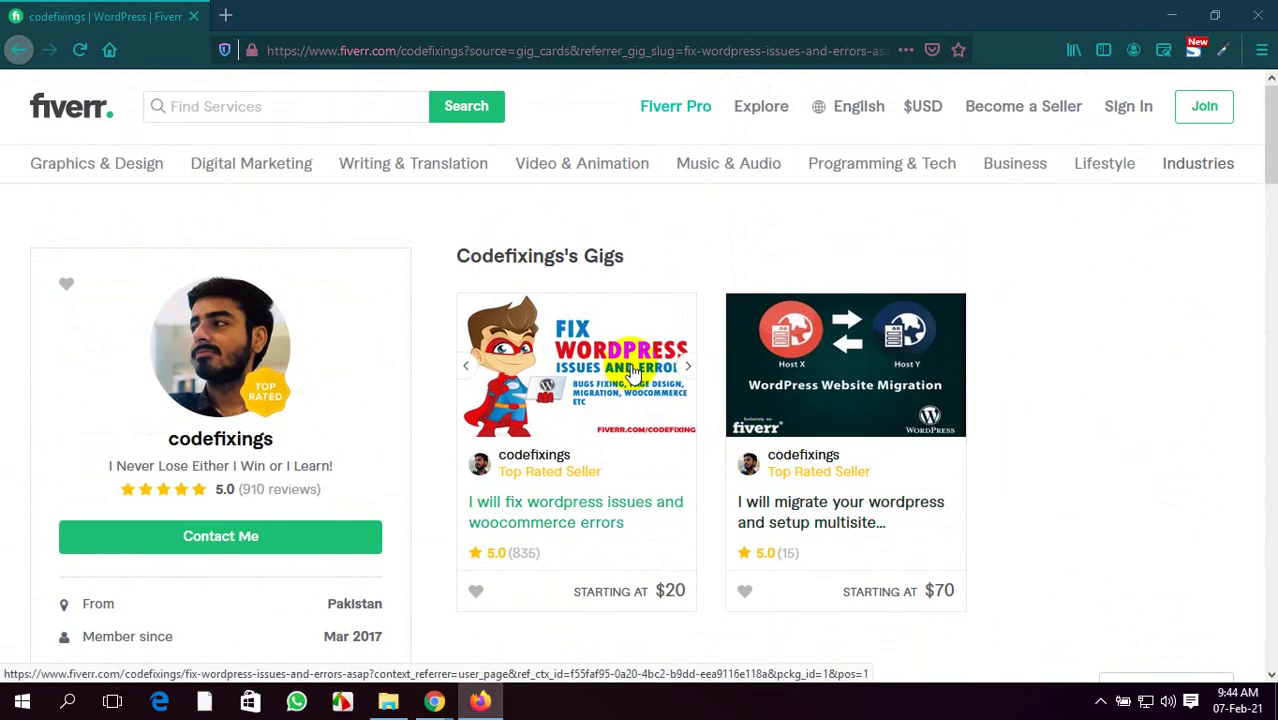
pyautogui.scroll(-3, 631, 365)
pyautogui.scroll(3, 631, 365)
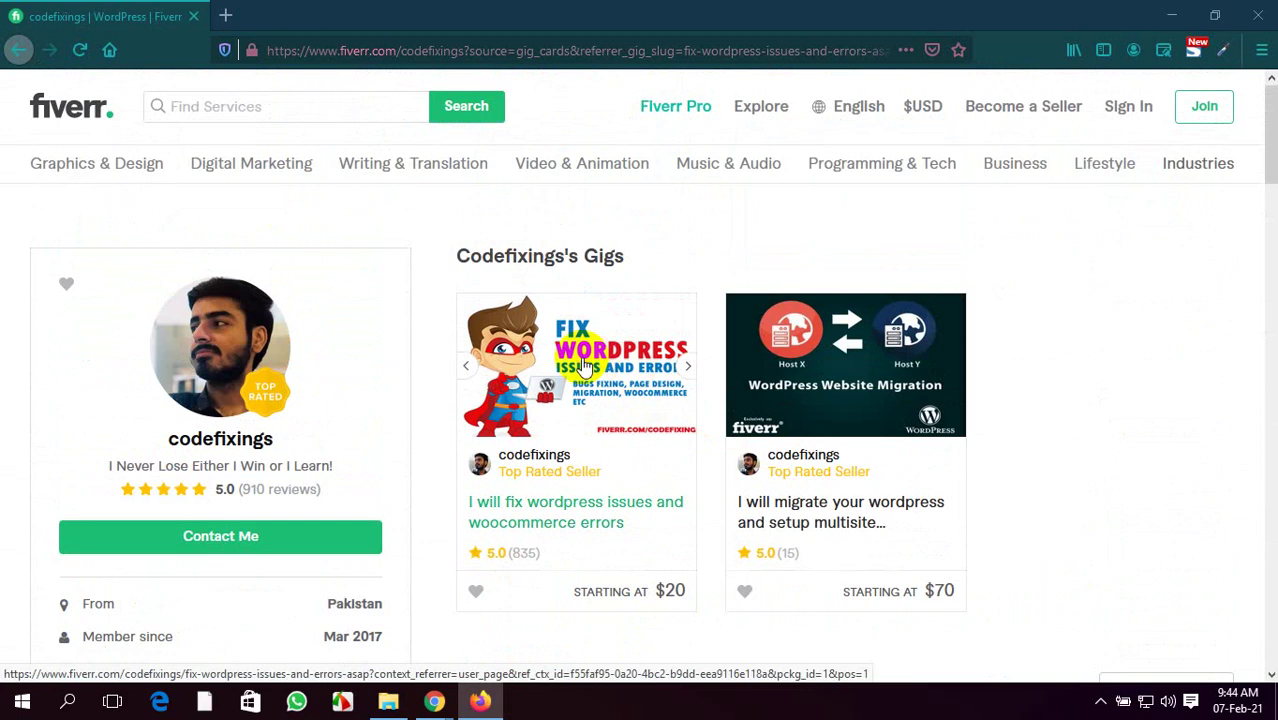
# - Open the $20 fix WordPress issues gig and advance its gallery to the Coming Soon image
pyautogui.click(585, 366)
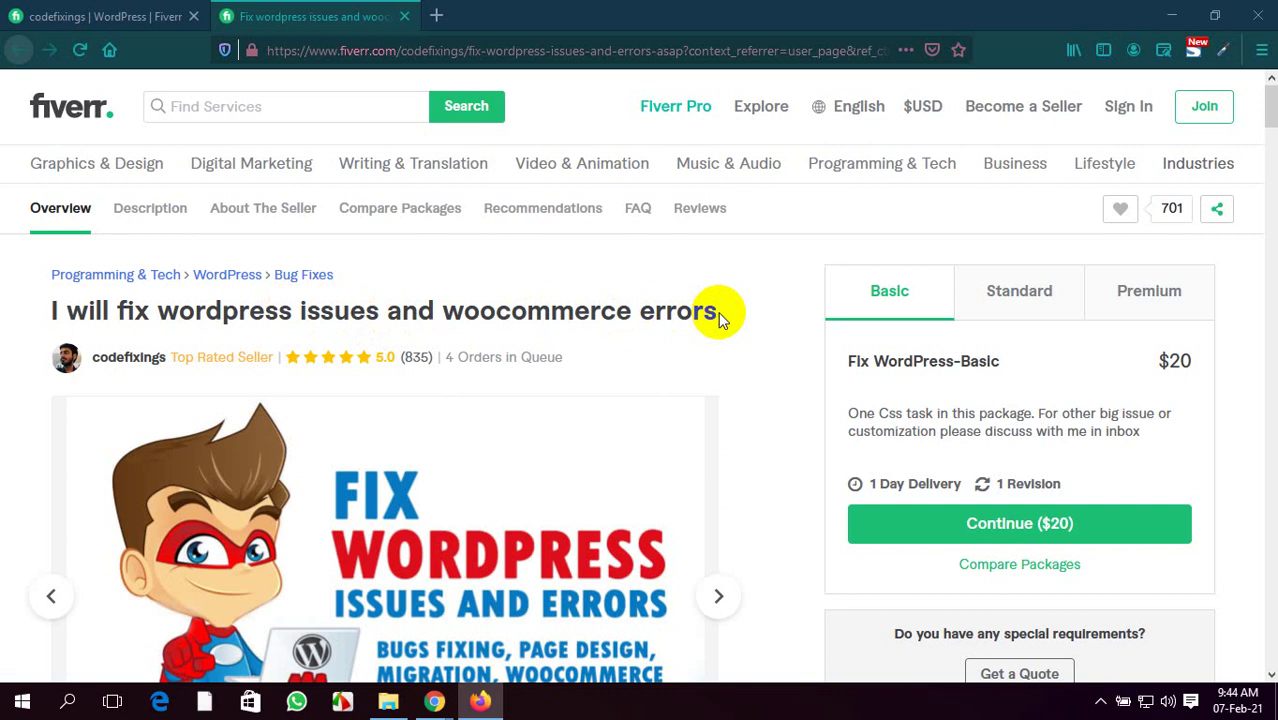
pyautogui.scroll(-4, 718, 312)
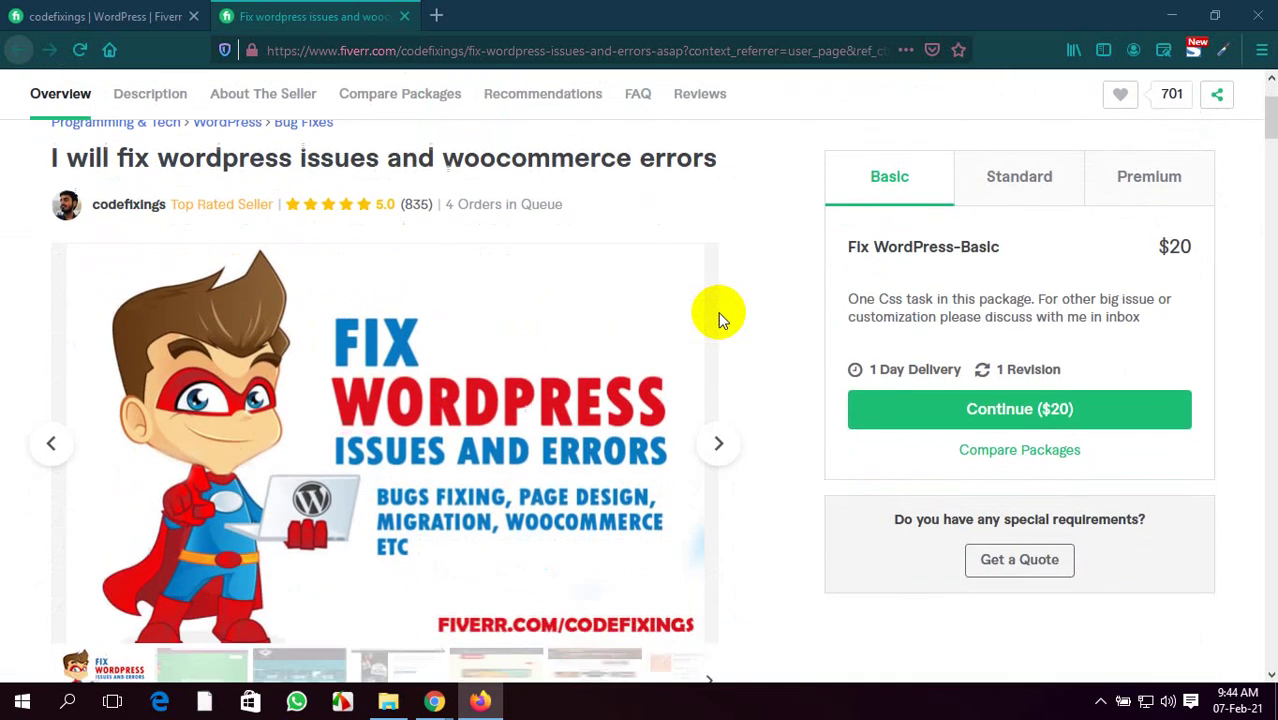
pyautogui.scroll(-1, 718, 312)
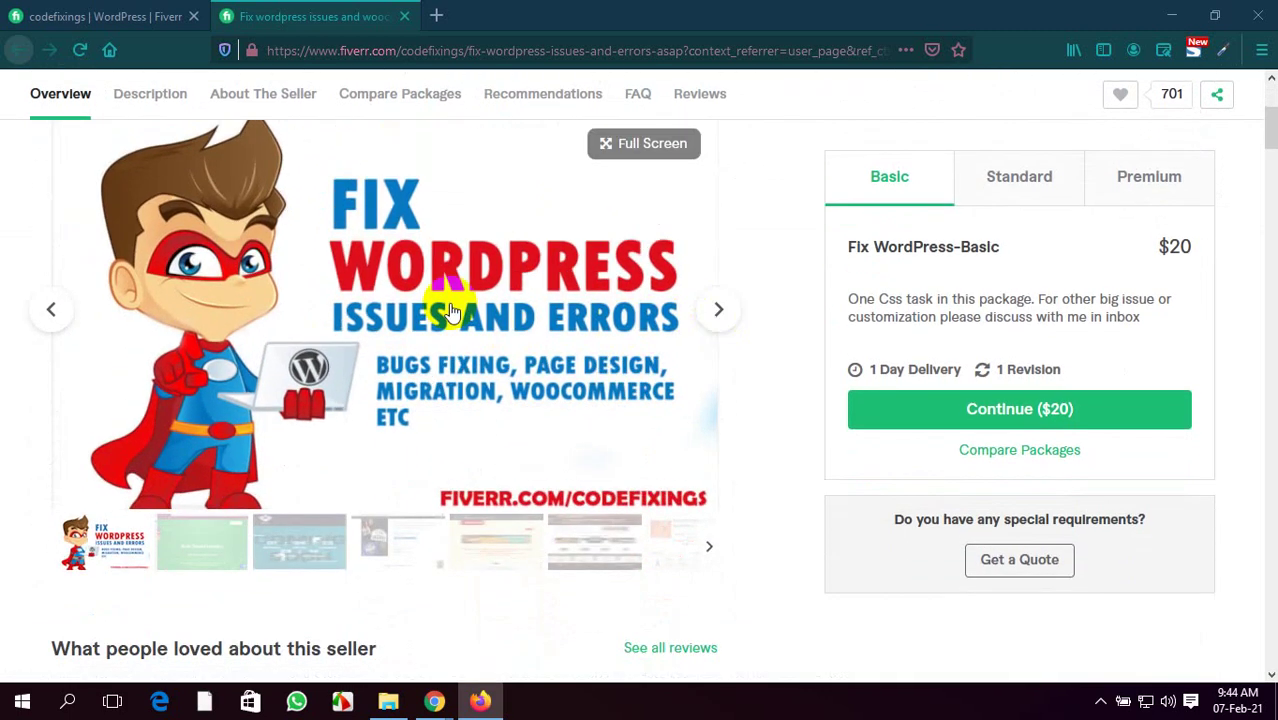
pyautogui.click(720, 309)
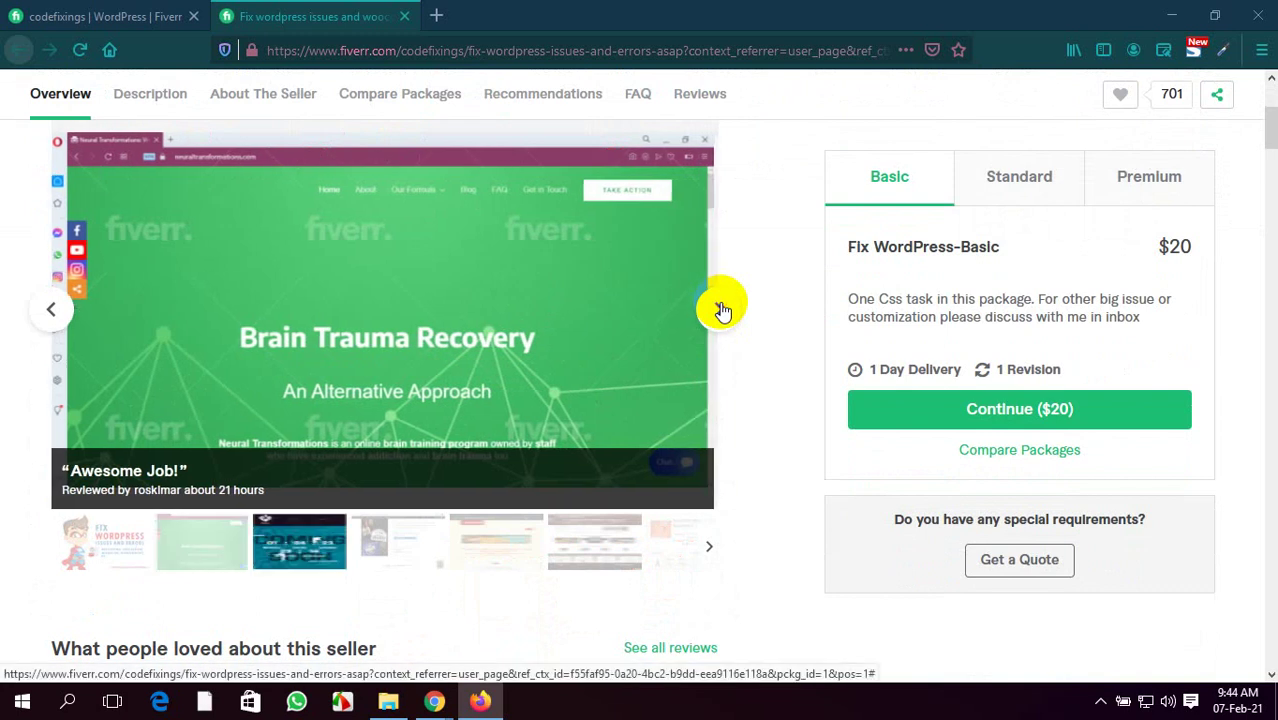
pyautogui.click(720, 309)
pyautogui.scroll(-1, 497, 342)
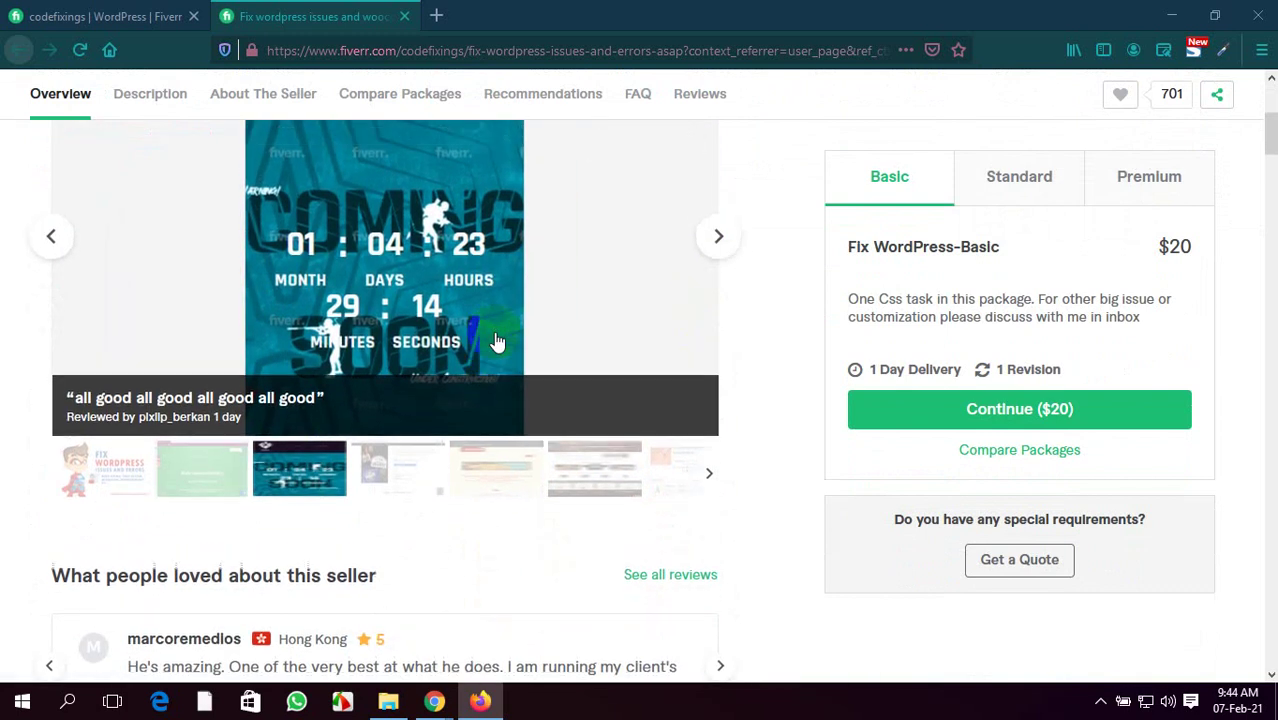
pyautogui.scroll(2, 687, 371)
# - Page through the remaining gallery images until it cycles back past the FIX WORDPRESS cover
pyautogui.click(719, 407)
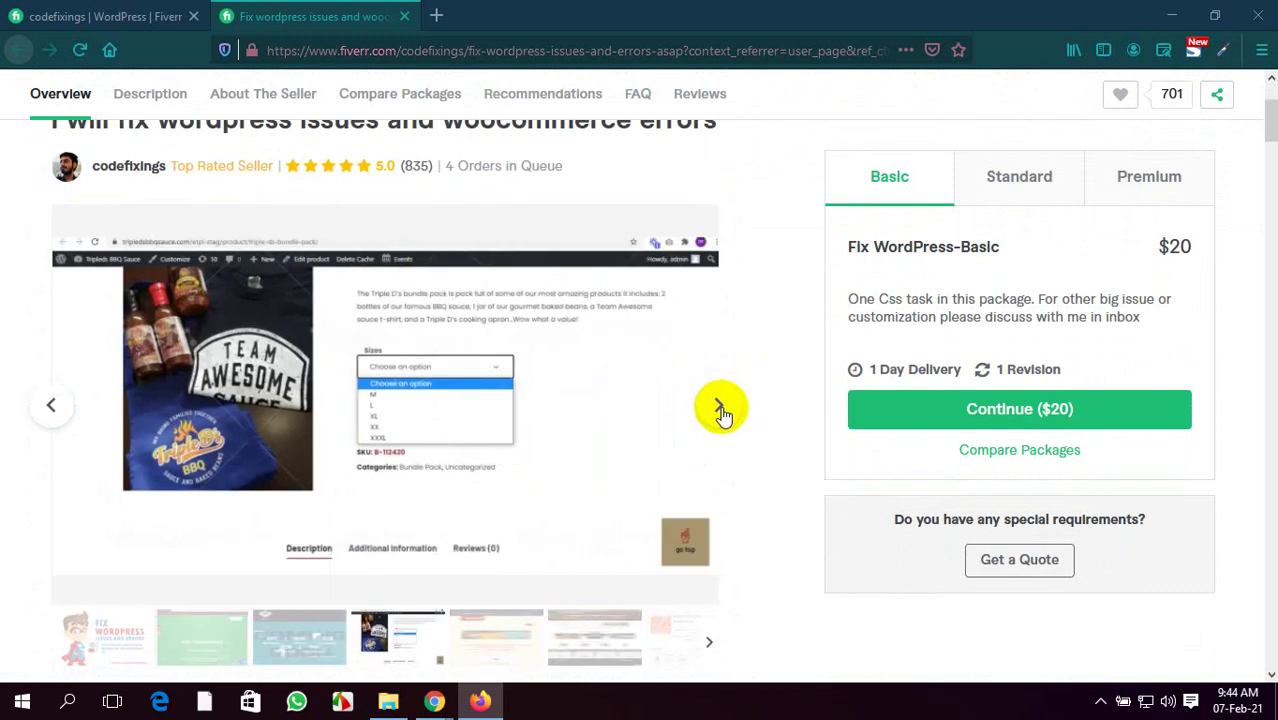
pyautogui.click(721, 409)
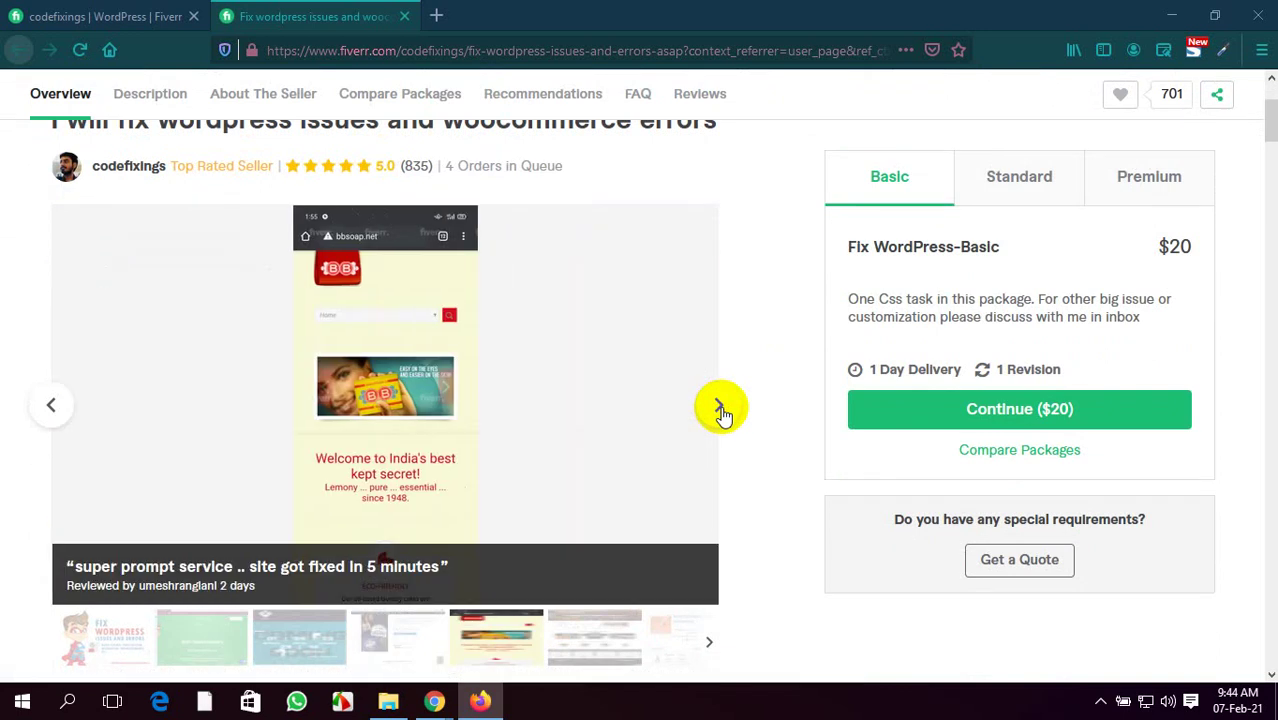
pyautogui.click(721, 409)
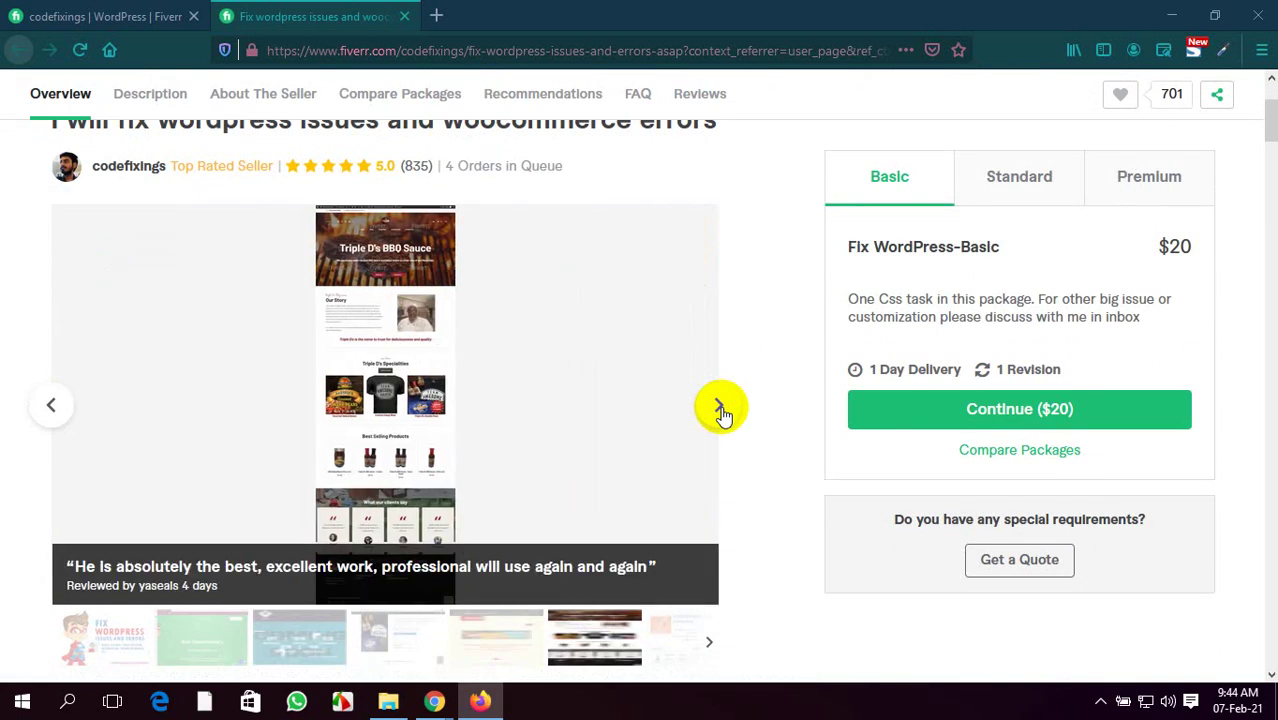
pyautogui.click(720, 407)
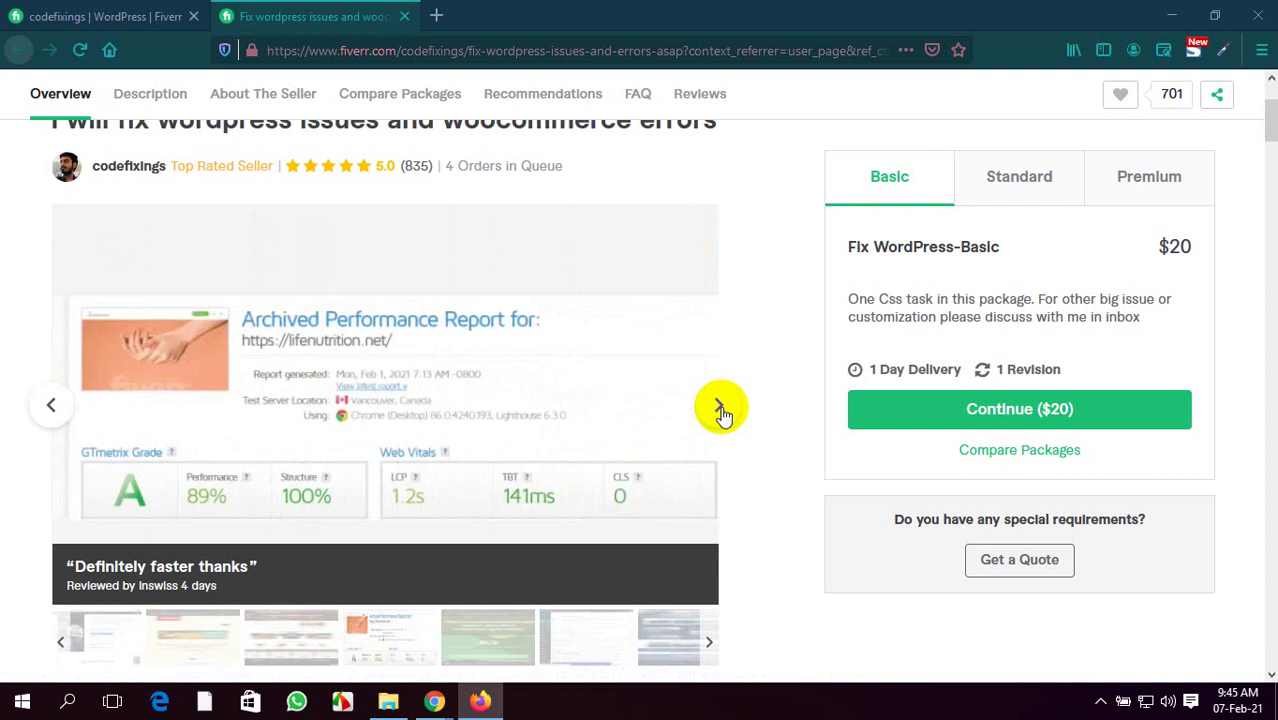
pyautogui.click(721, 411)
pyautogui.click(721, 411)
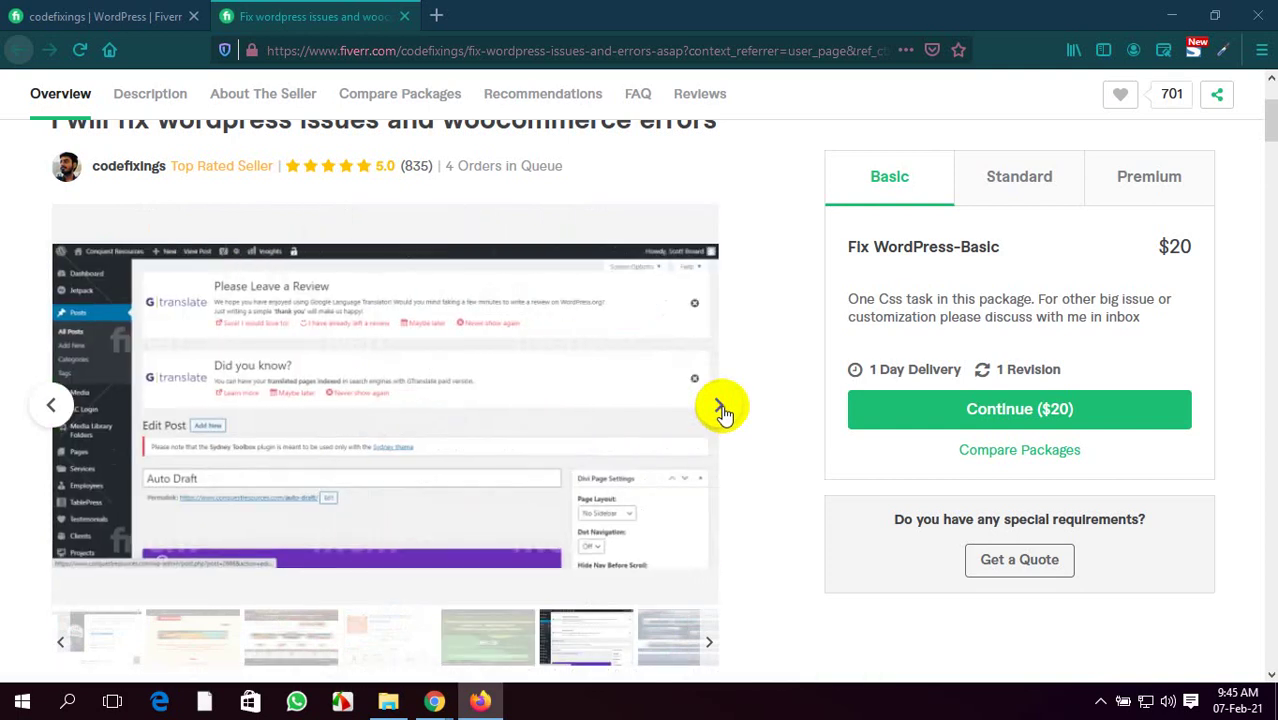
pyautogui.click(721, 411)
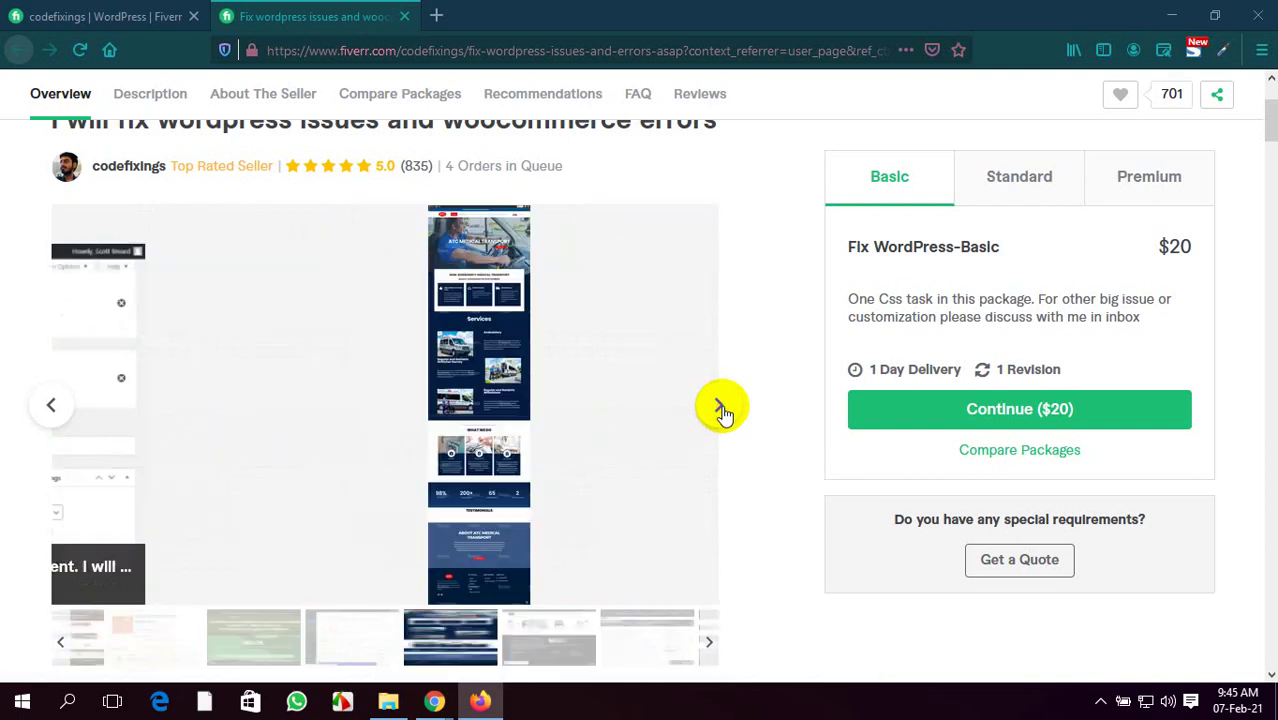
pyautogui.click(721, 411)
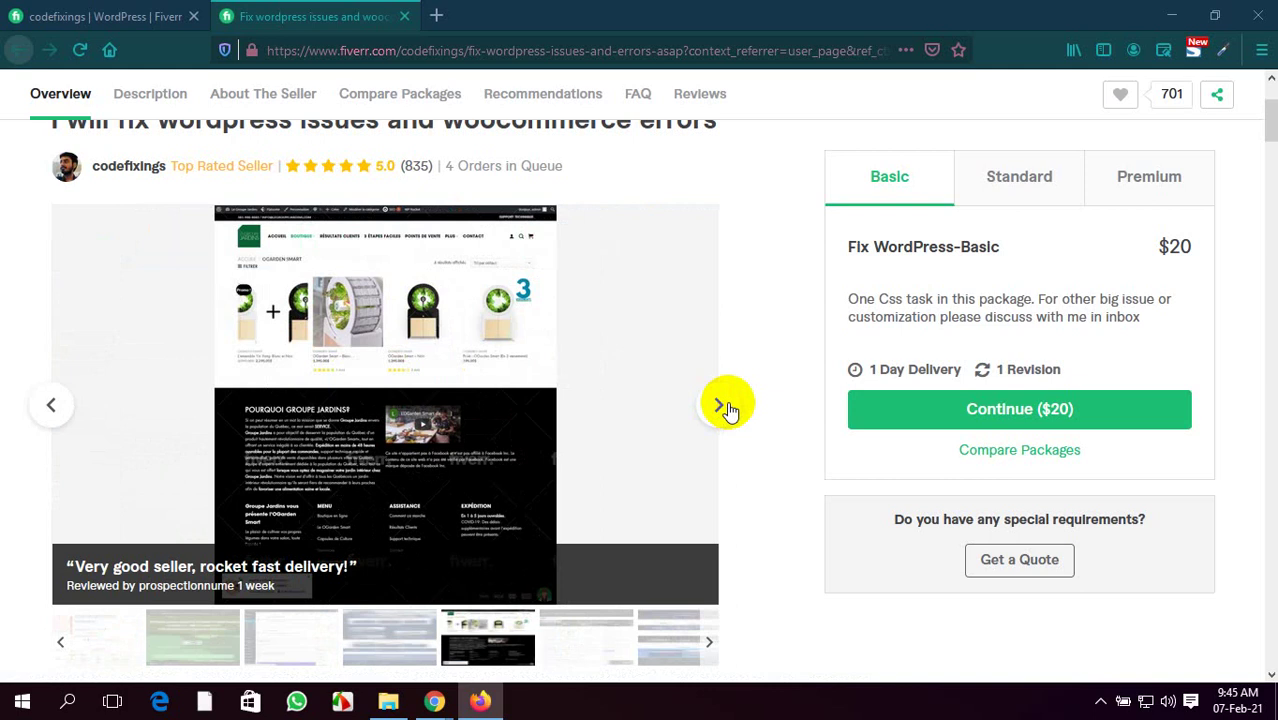
pyautogui.click(720, 408)
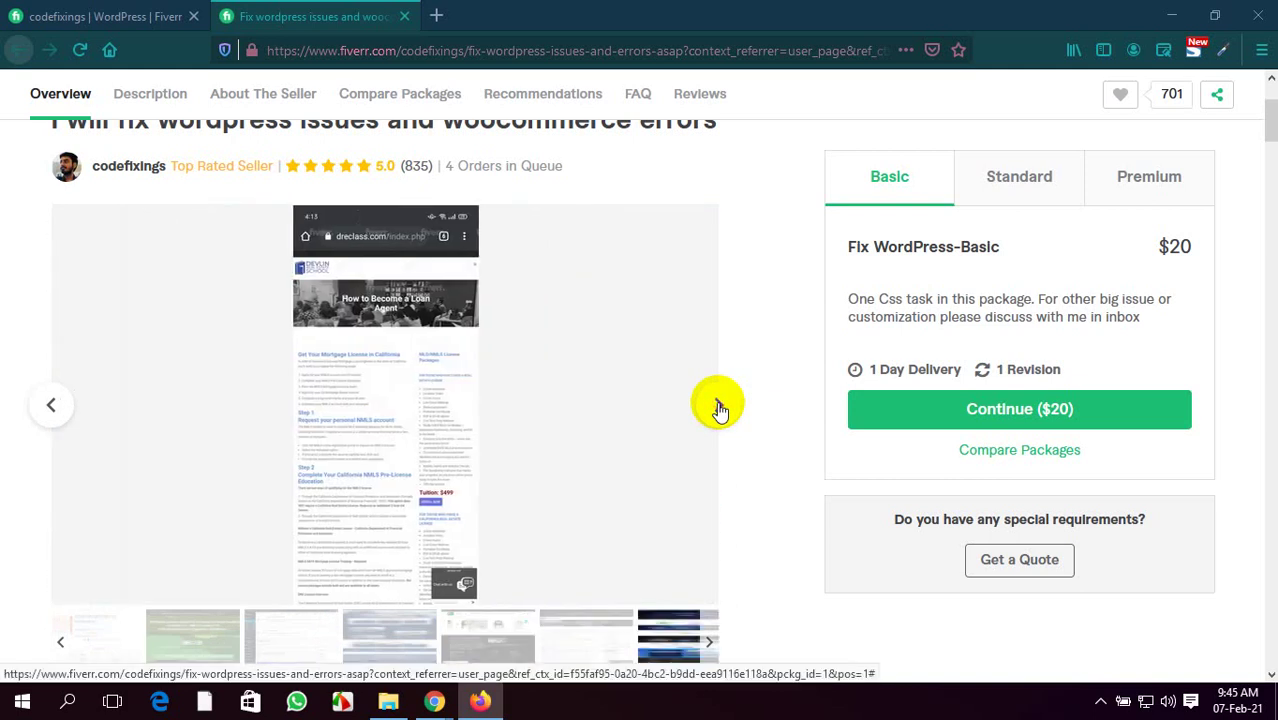
pyautogui.click(719, 410)
pyautogui.click(719, 408)
pyautogui.click(719, 408)
pyautogui.click(719, 409)
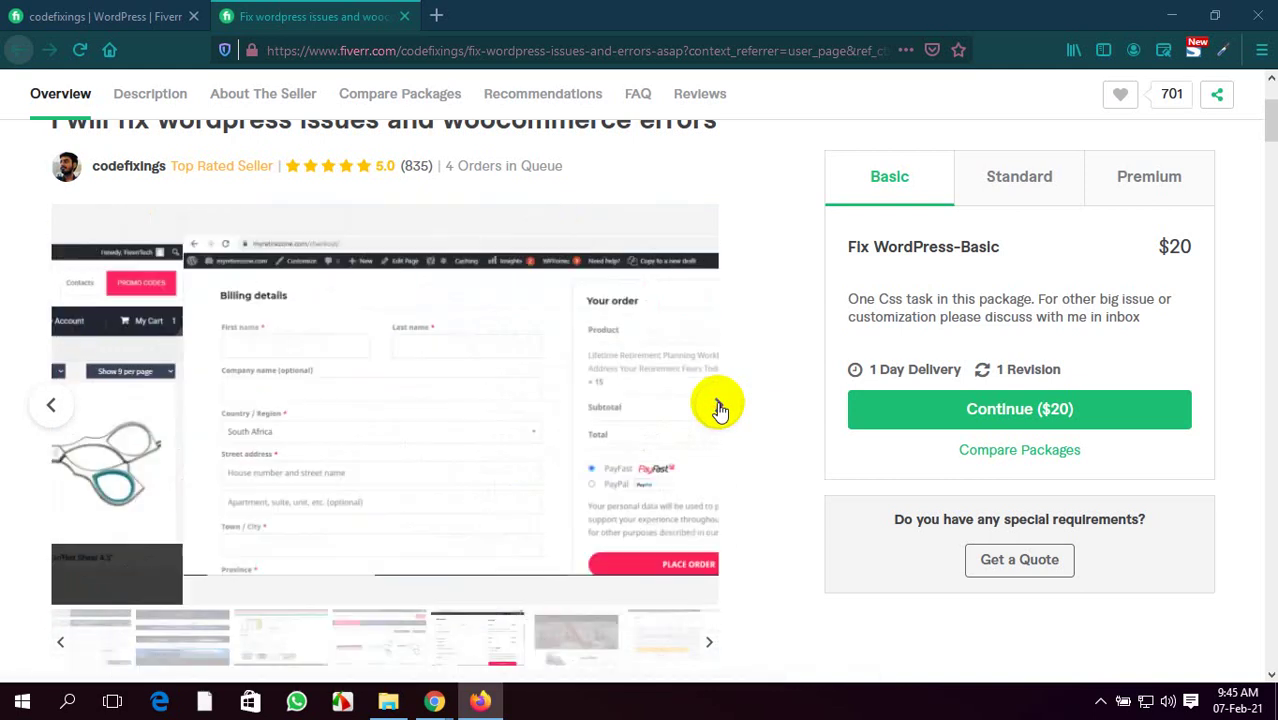
pyautogui.click(719, 408)
pyautogui.click(719, 408)
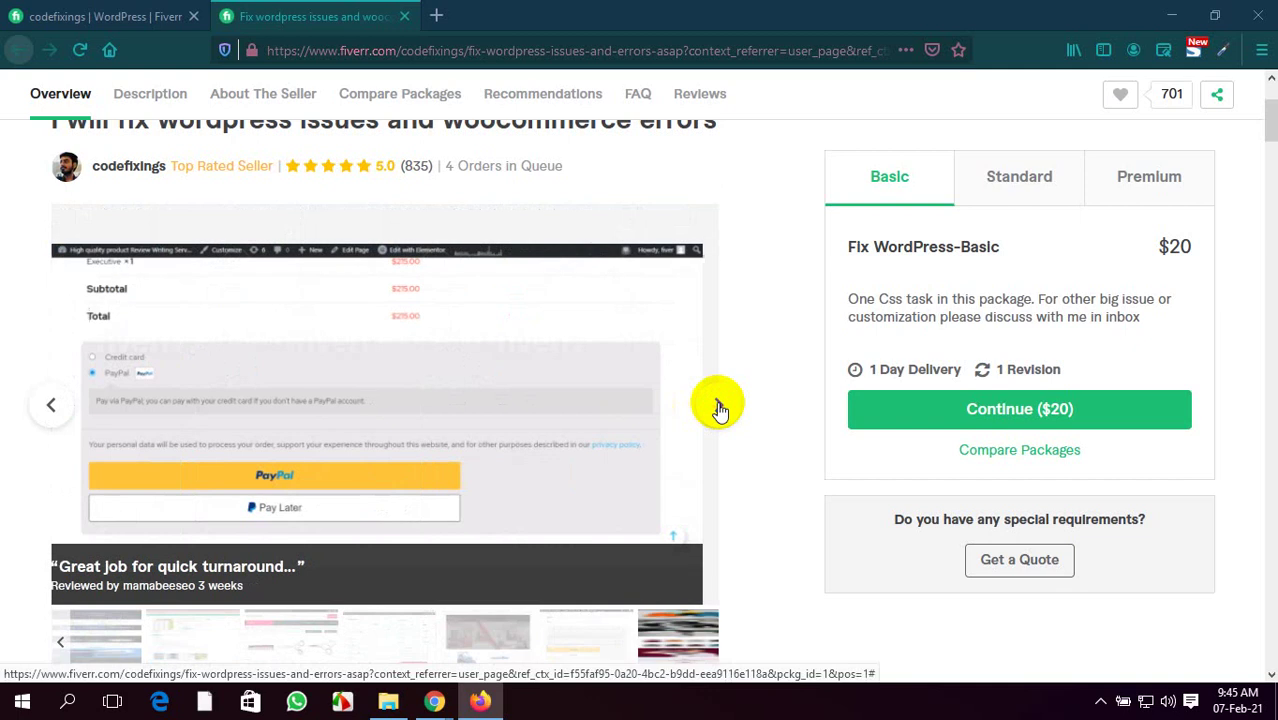
pyautogui.click(719, 408)
pyautogui.click(718, 406)
pyautogui.click(719, 408)
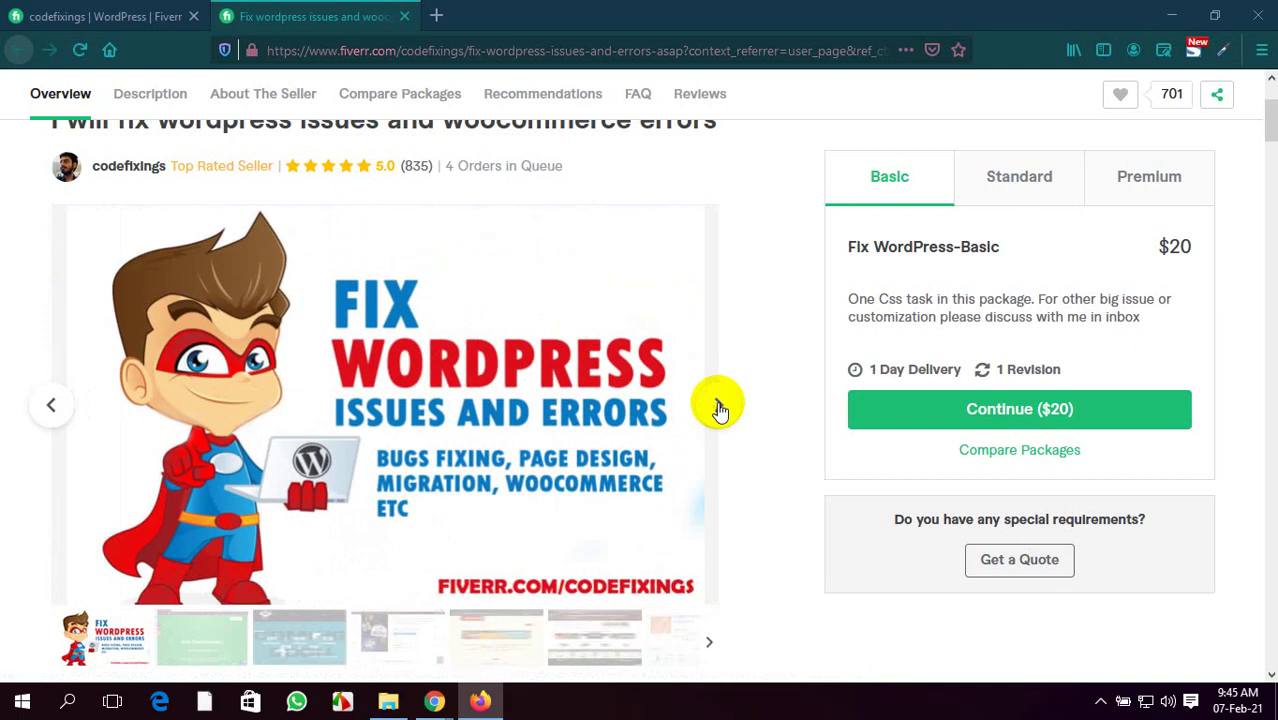
pyautogui.click(720, 408)
# - Scroll down to the Compare Packages table with $20 Basic, $50 Standard and $250 Premium tiers
pyautogui.scroll(-5, 719, 408)
pyautogui.scroll(2, 719, 410)
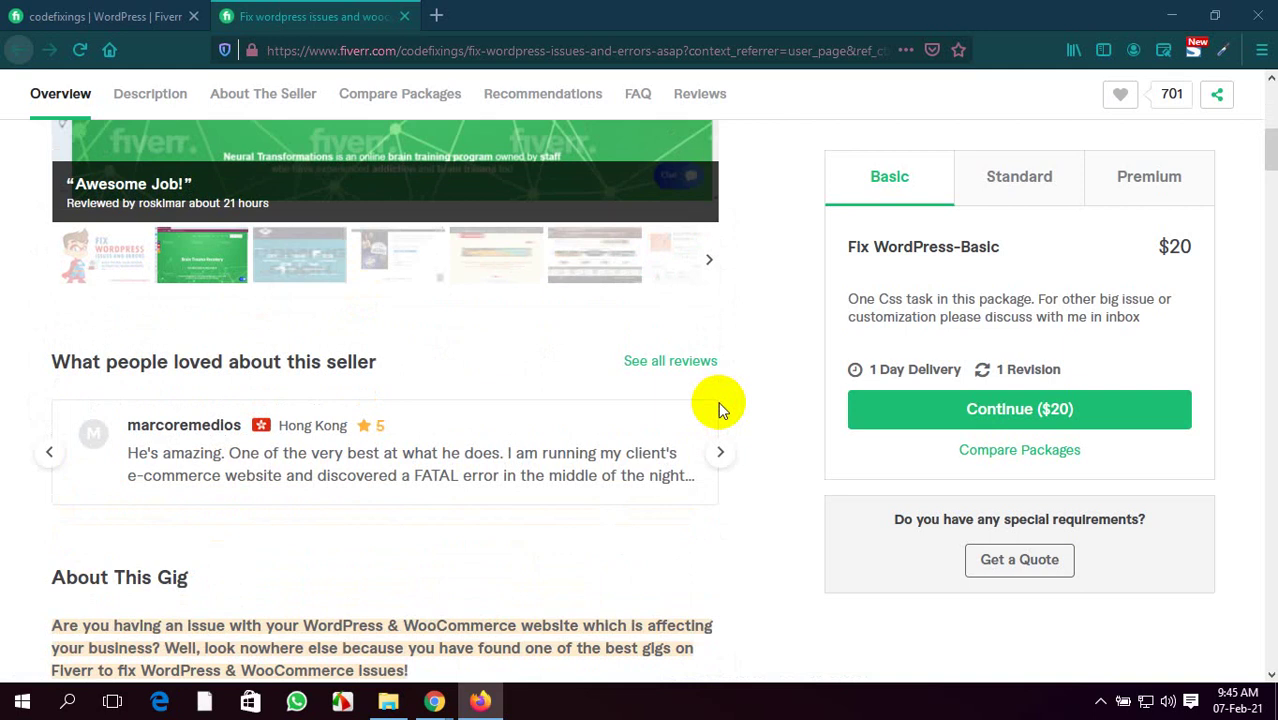
pyautogui.scroll(-3, 362, 399)
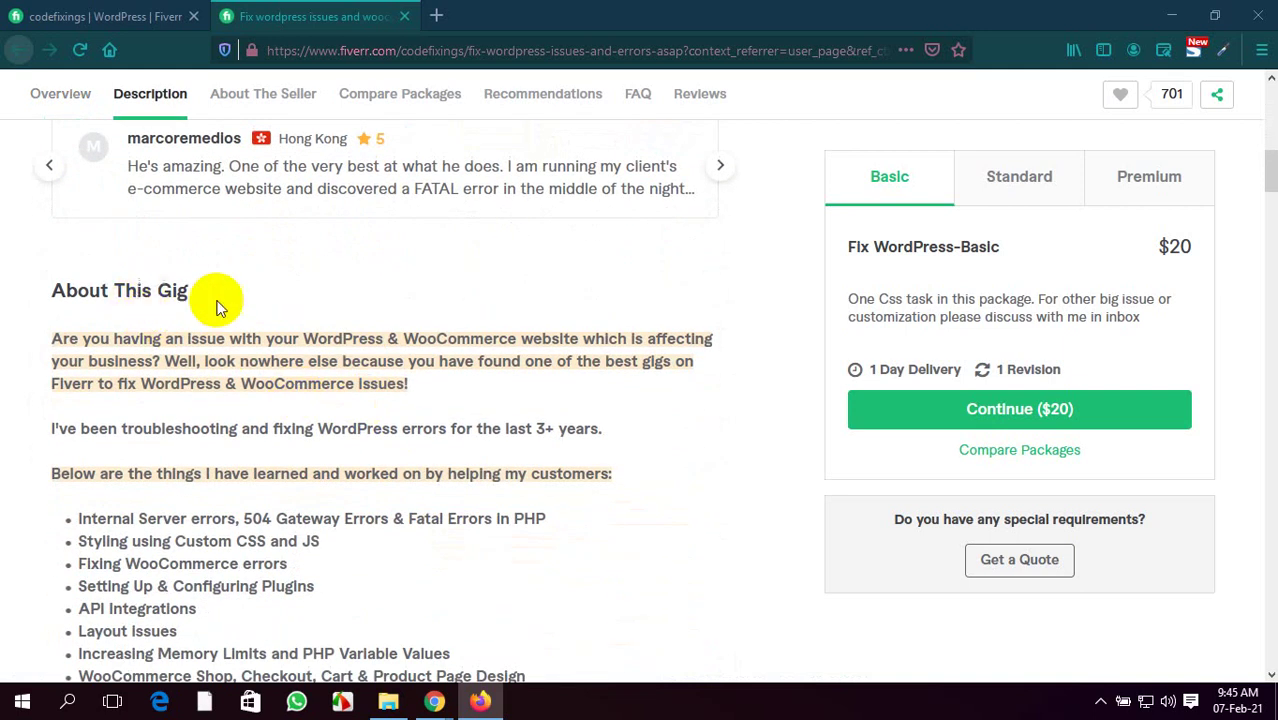
pyautogui.scroll(-6, 180, 380)
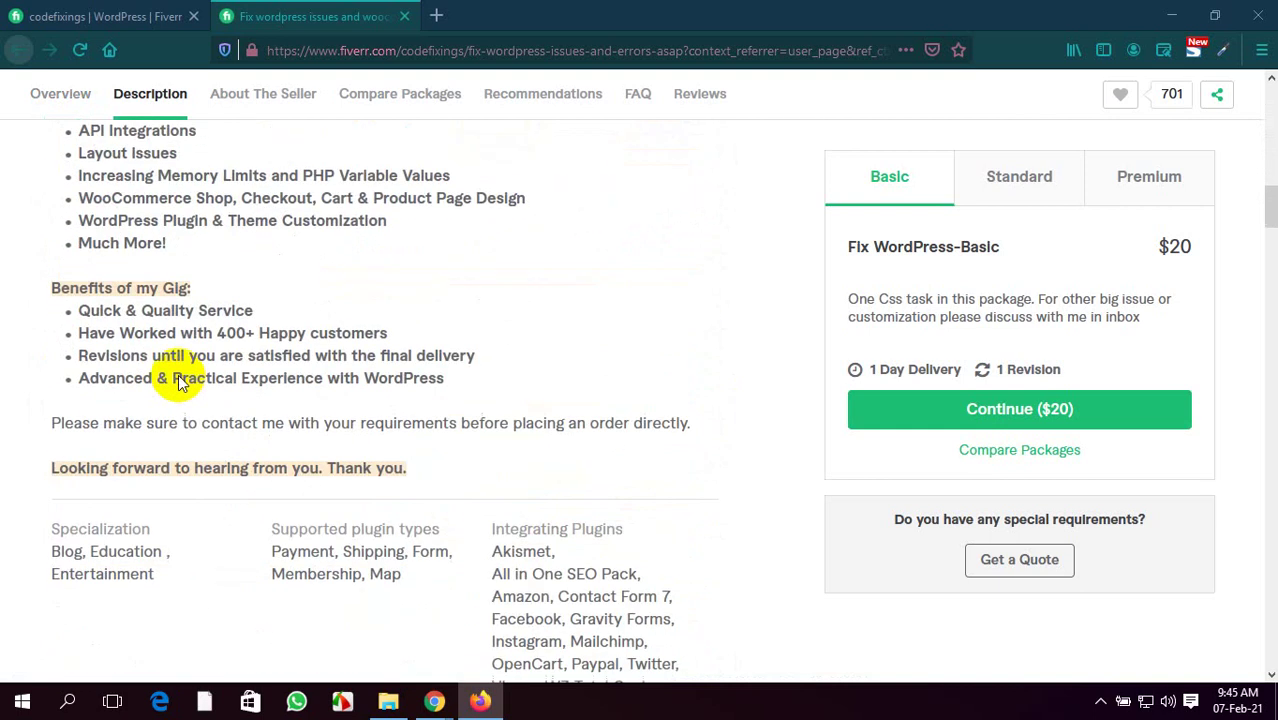
pyautogui.scroll(-2, 180, 243)
pyautogui.scroll(4, 186, 244)
pyautogui.scroll(-9, 186, 247)
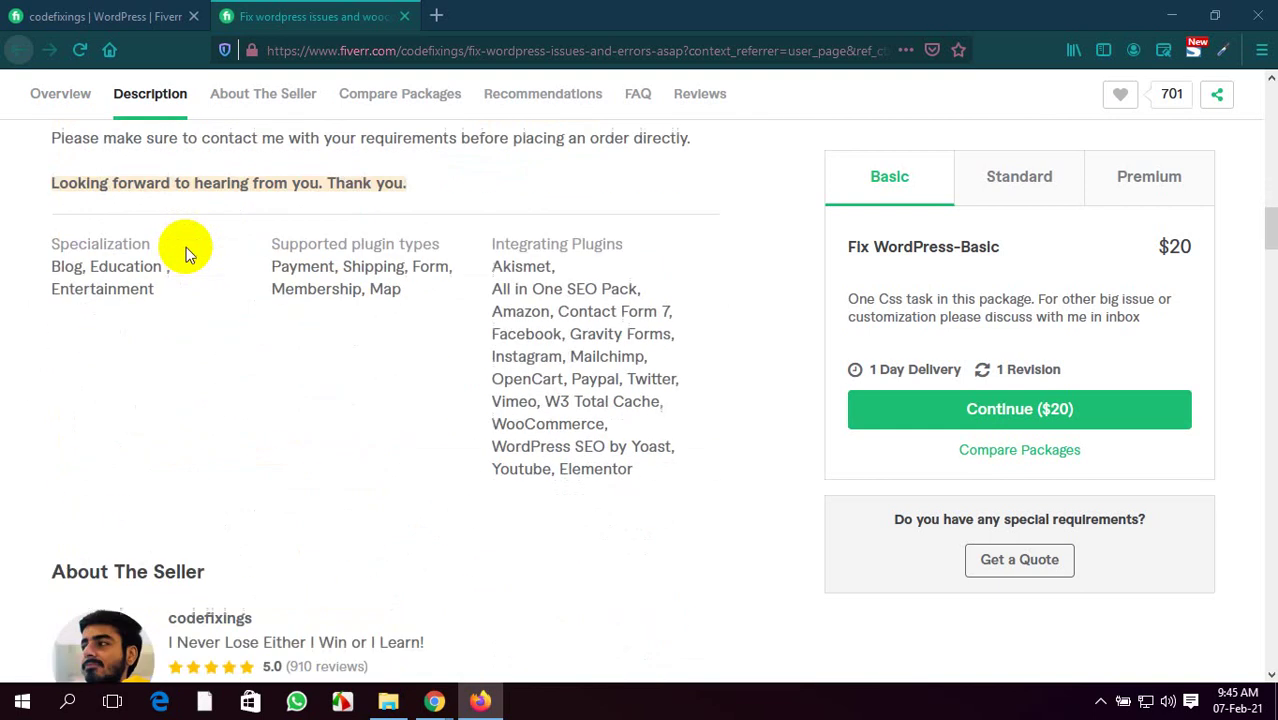
pyautogui.scroll(-4, 194, 265)
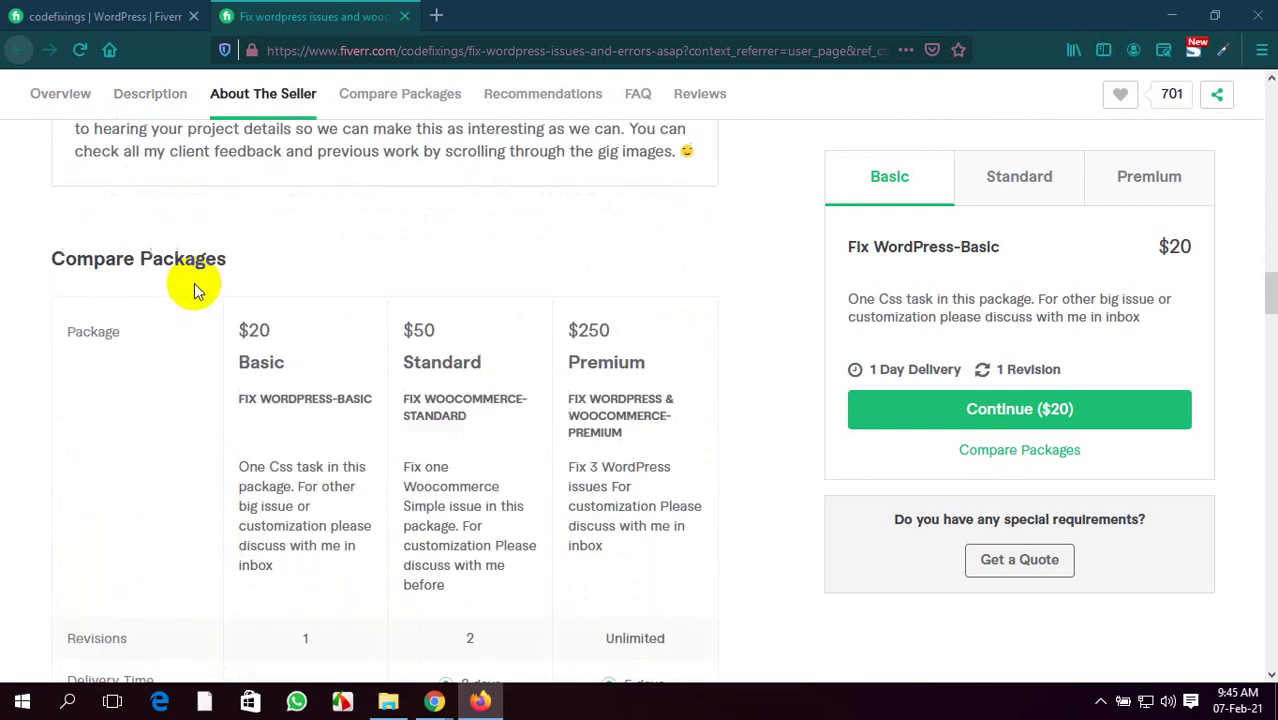
pyautogui.scroll(1, 194, 283)
pyautogui.scroll(-1, 194, 290)
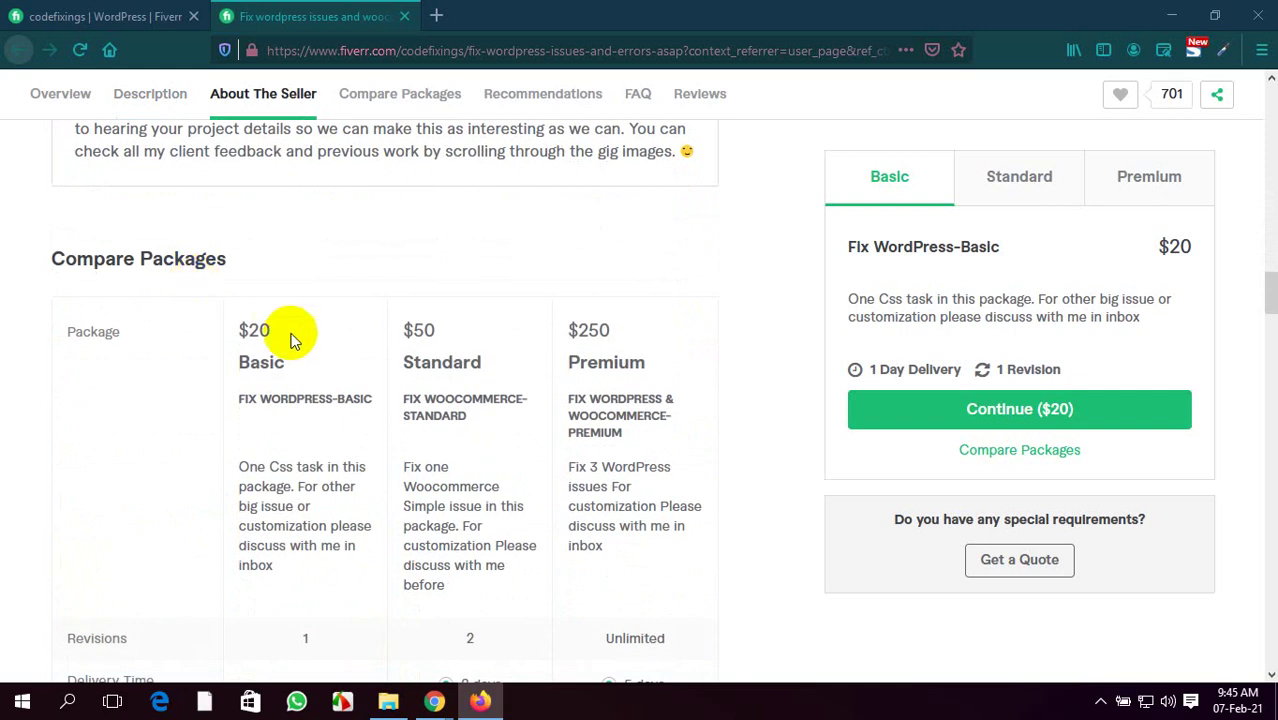
pyautogui.scroll(-1, 285, 363)
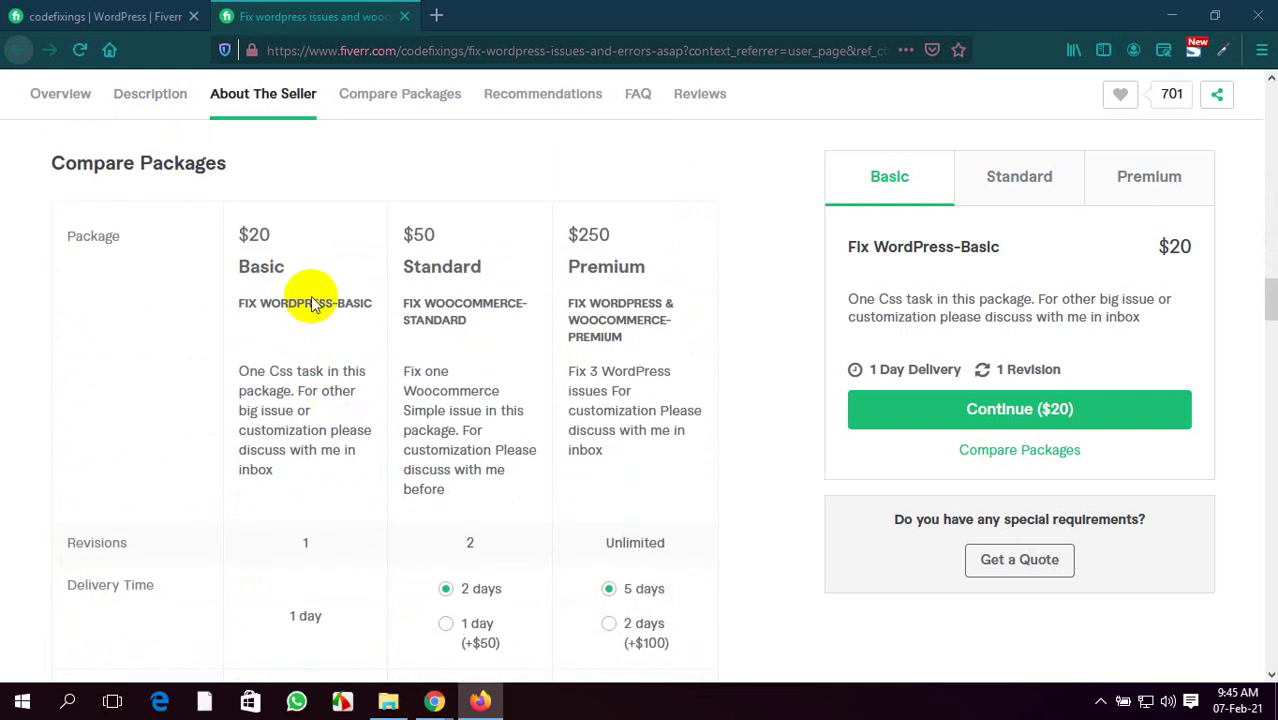
# - Preview the Standard package at 1-day delivery ($100), then restore 2-day delivery at $50
pyautogui.click(376, 310)
pyautogui.moveTo(376, 310); pyautogui.dragTo(251, 305)
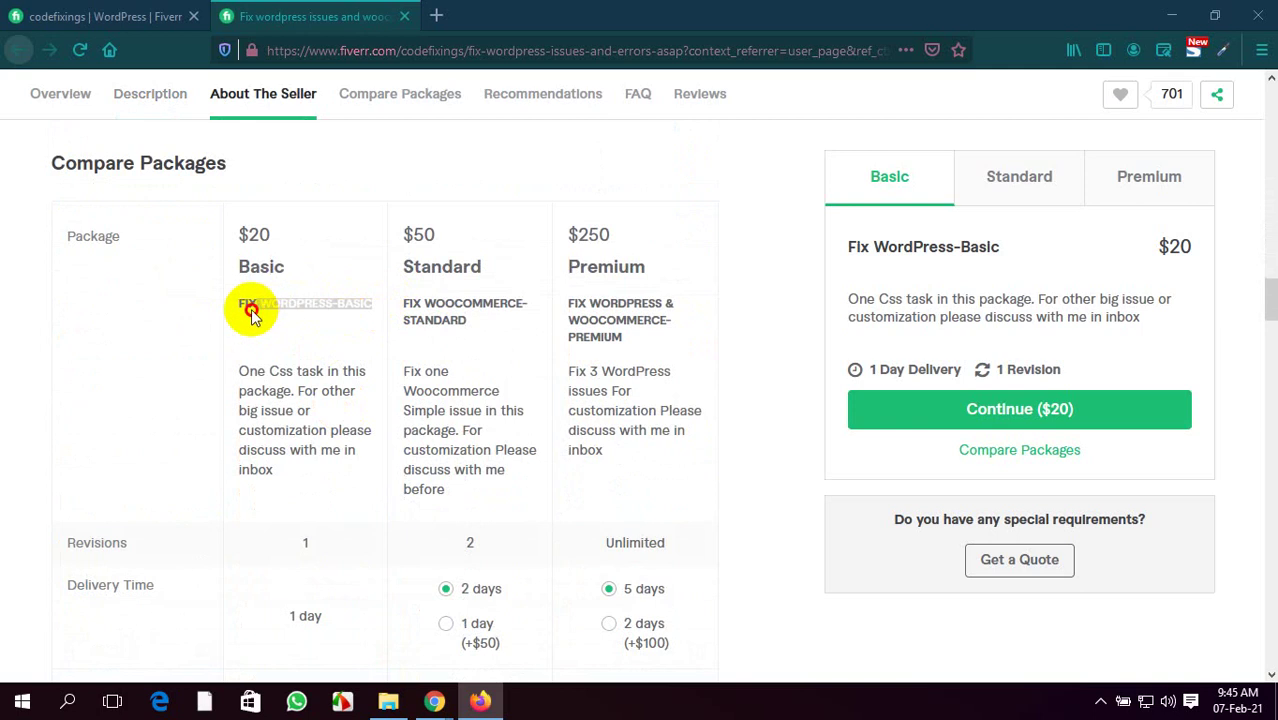
pyautogui.click(205, 310)
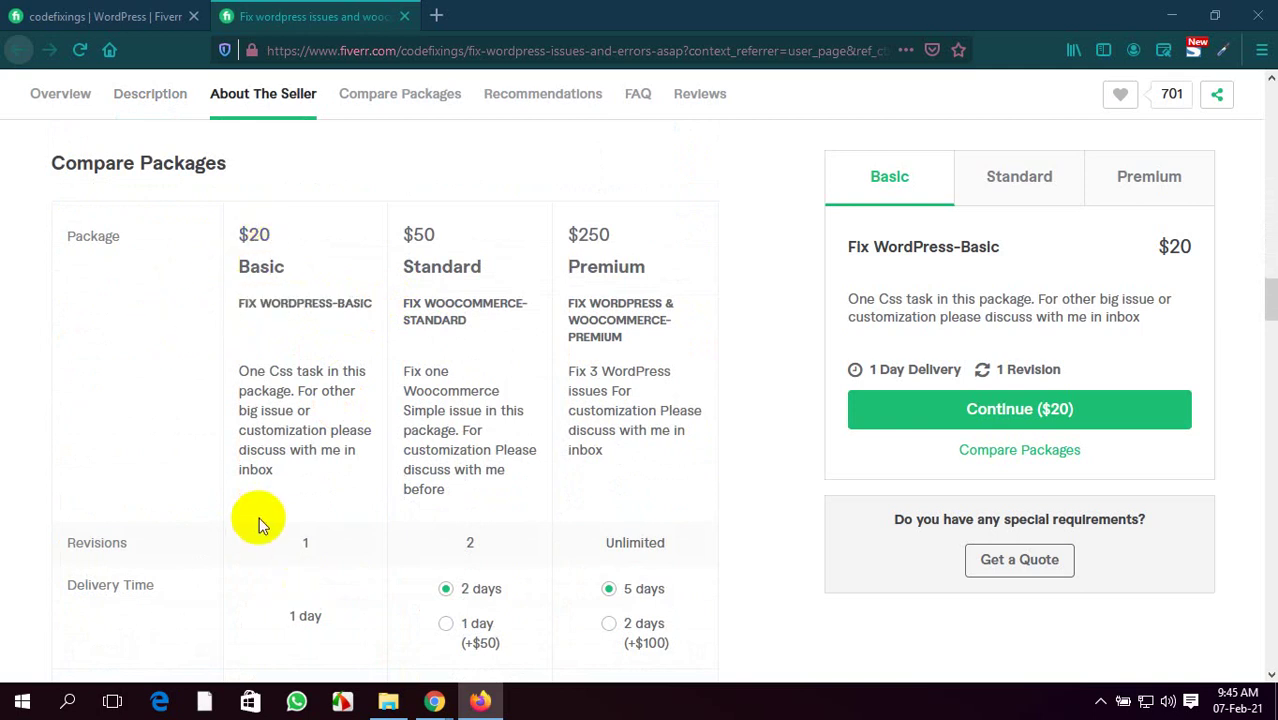
pyautogui.scroll(-2, 340, 534)
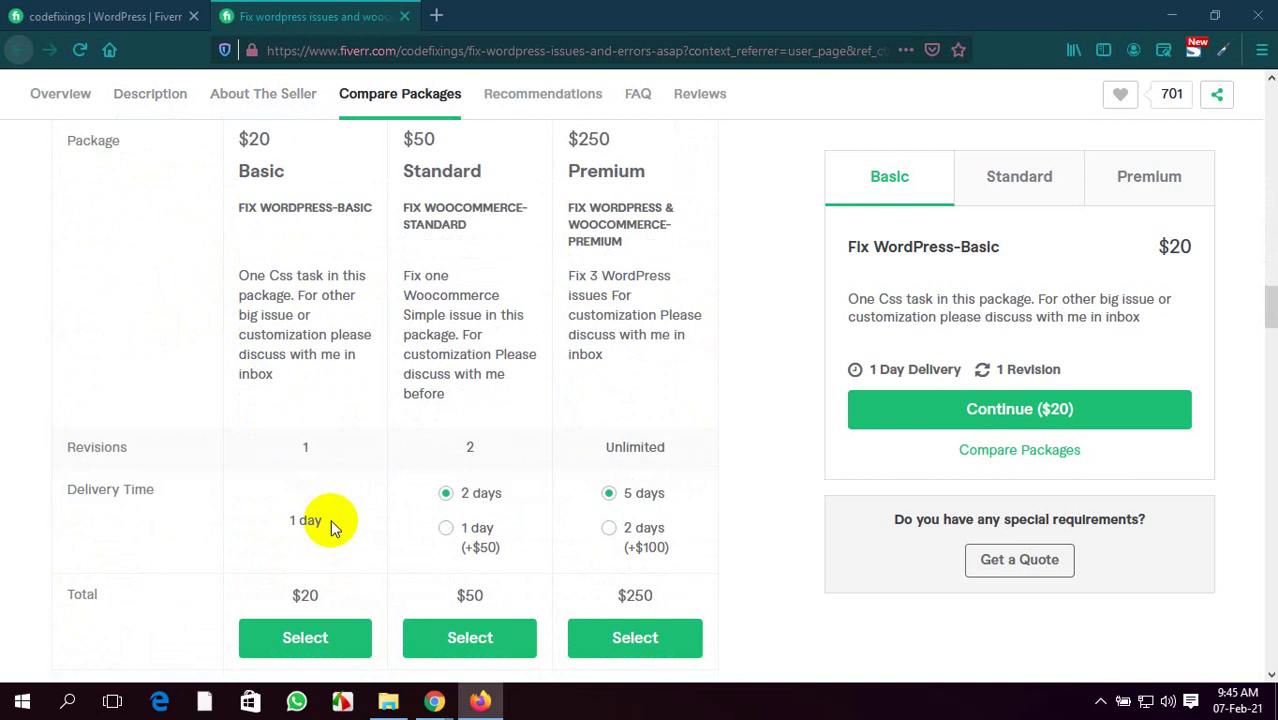
pyautogui.scroll(4, 333, 527)
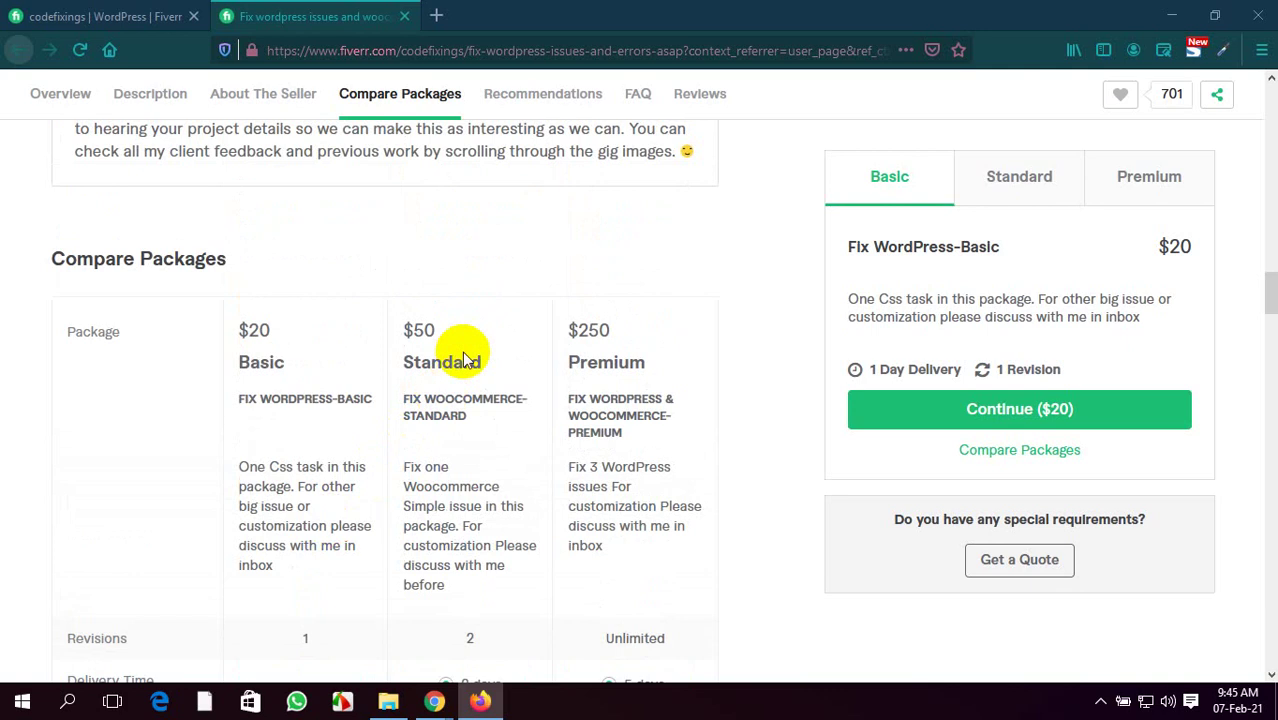
pyautogui.scroll(-3, 470, 400)
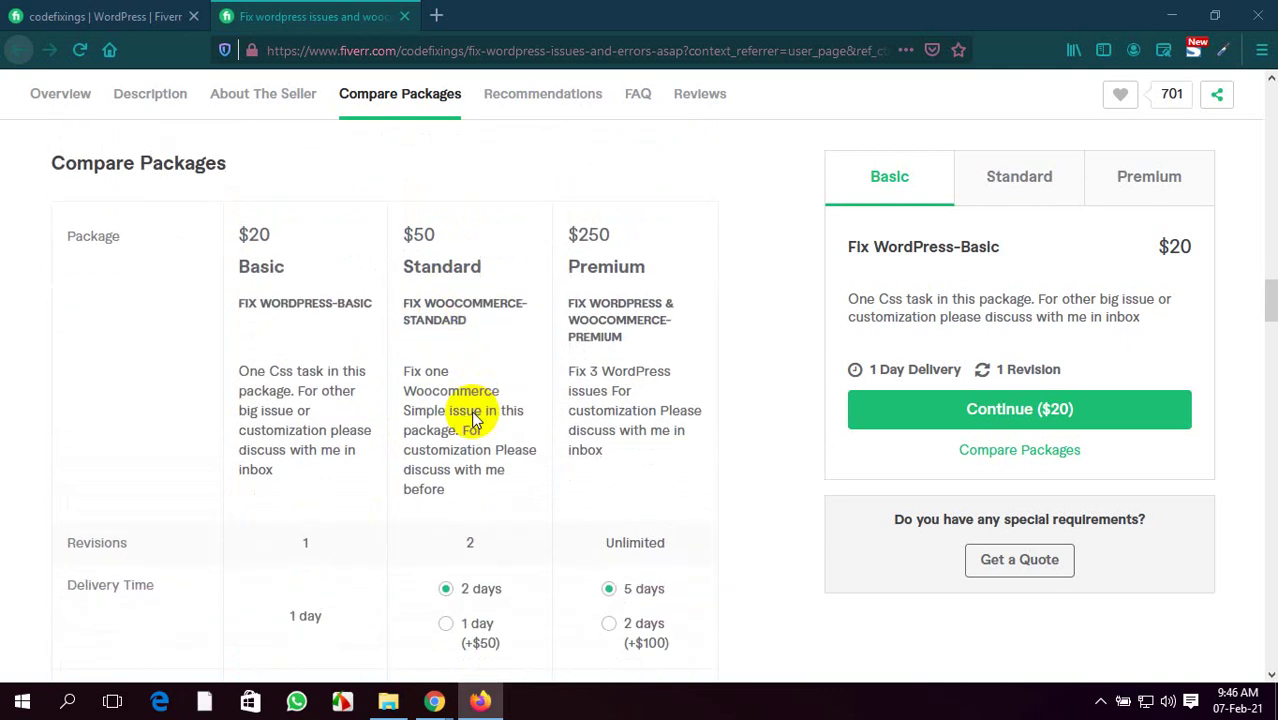
pyautogui.scroll(-1, 452, 390)
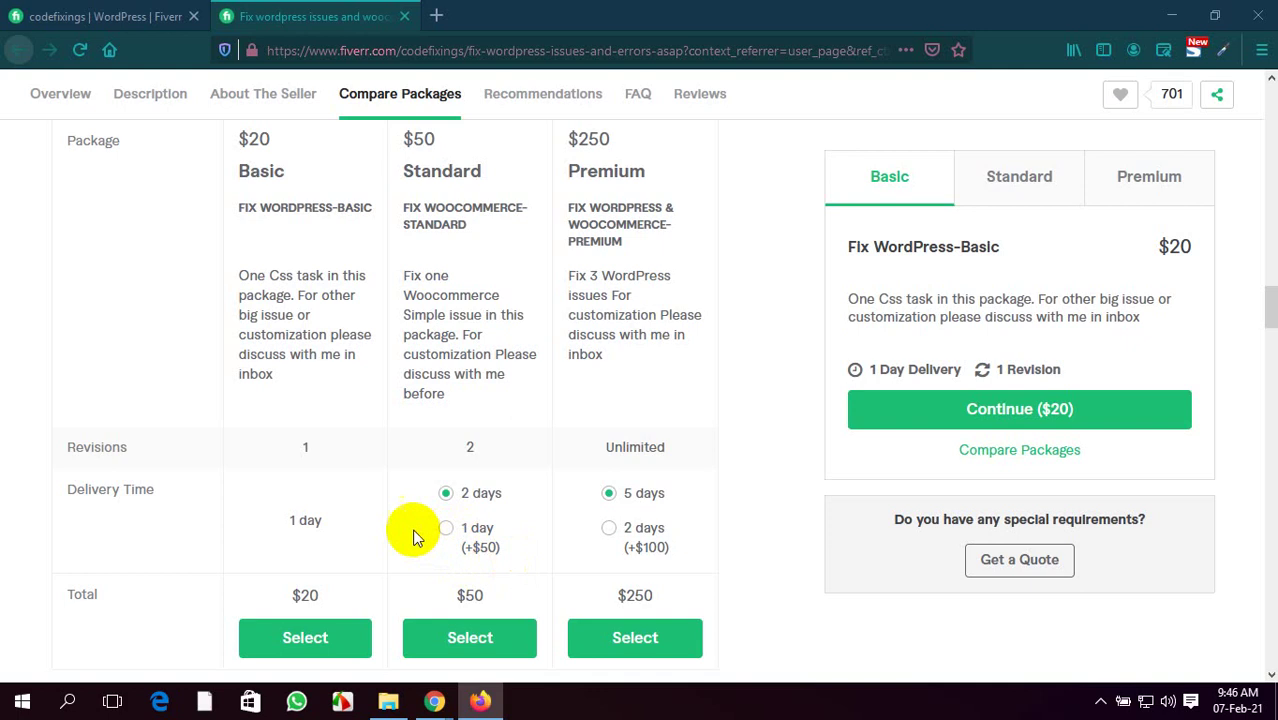
pyautogui.click(446, 528)
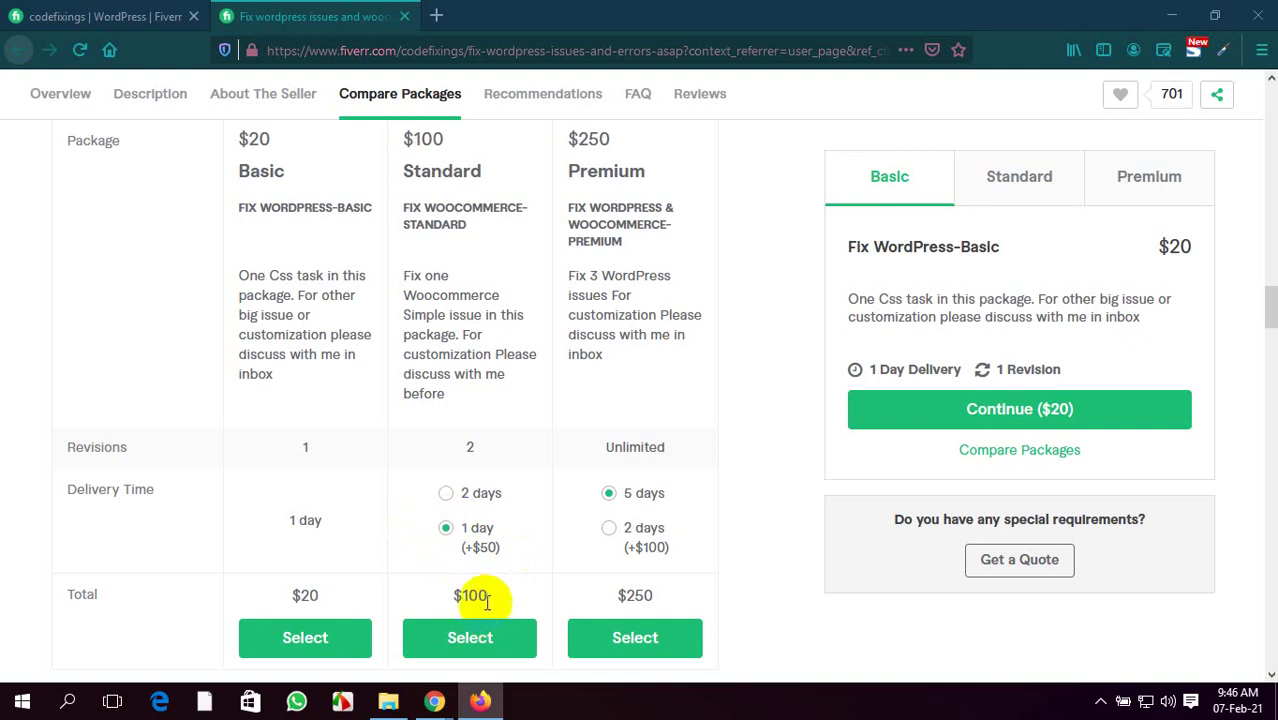
pyautogui.click(446, 493)
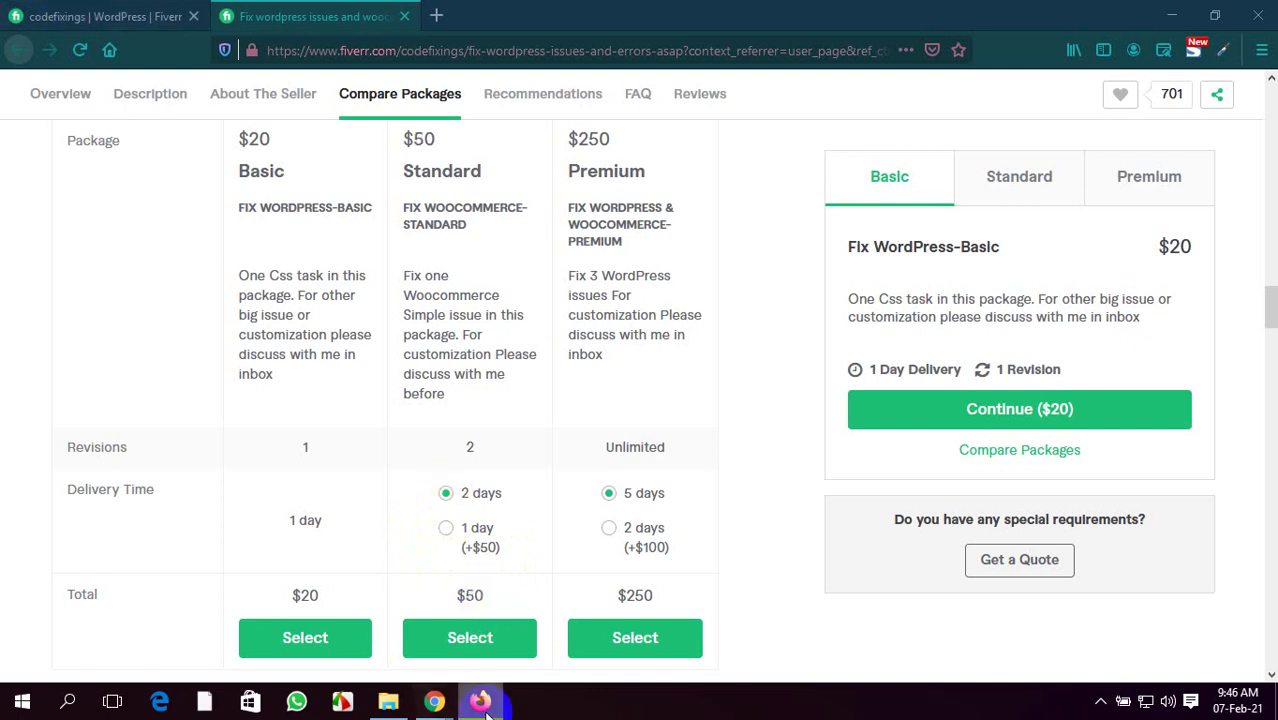
# - Admit the waiting guest in Google Meet and return to the Fiverr gig page
pyautogui.moveTo(434, 701)
pyautogui.click(403, 637)
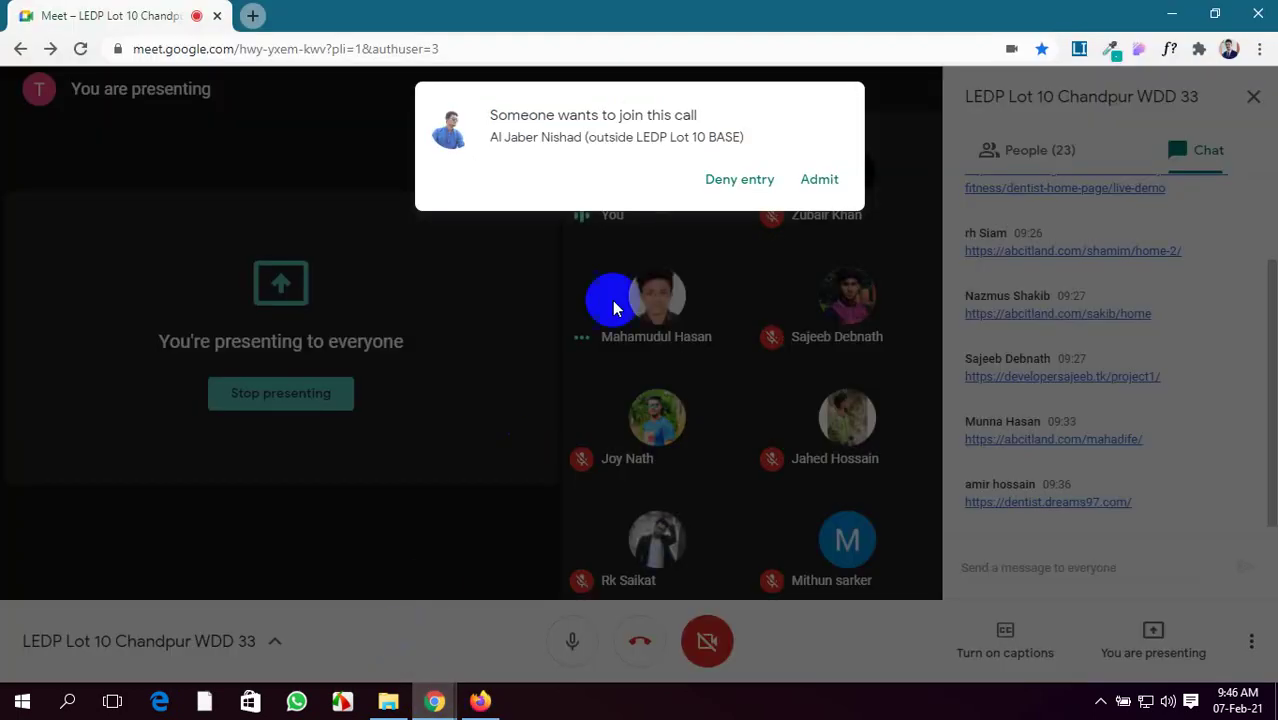
pyautogui.click(819, 181)
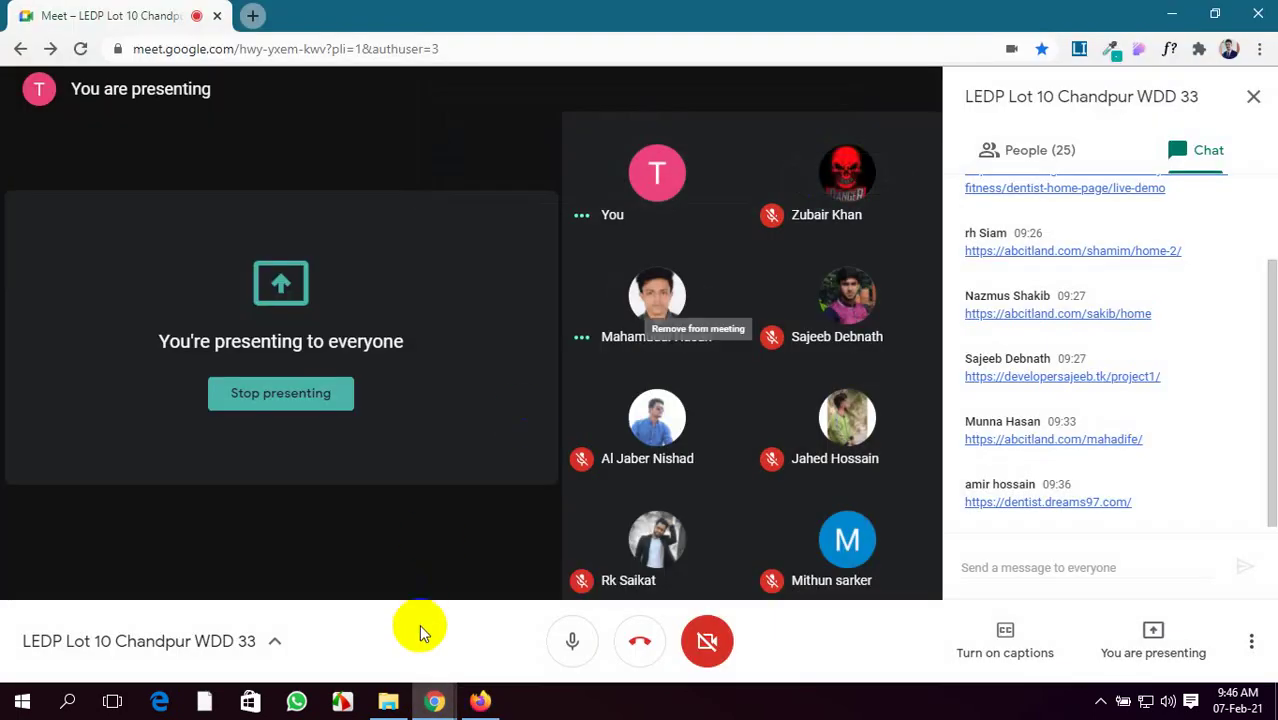
pyautogui.click(480, 701)
pyautogui.scroll(2, 530, 470)
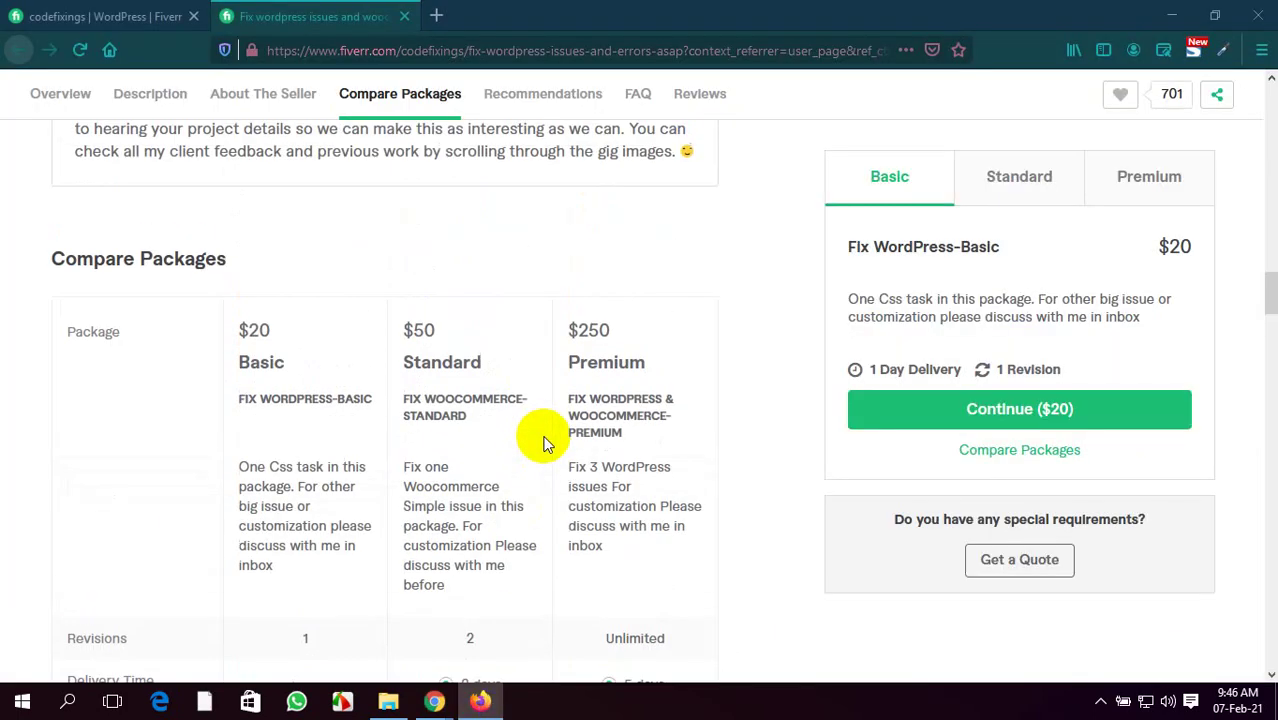
# - Preview the Premium package at 2-day delivery ($350), then restore 5-day delivery at $250
pyautogui.scroll(-1, 543, 437)
pyautogui.moveTo(654, 272); pyautogui.dragTo(557, 258)
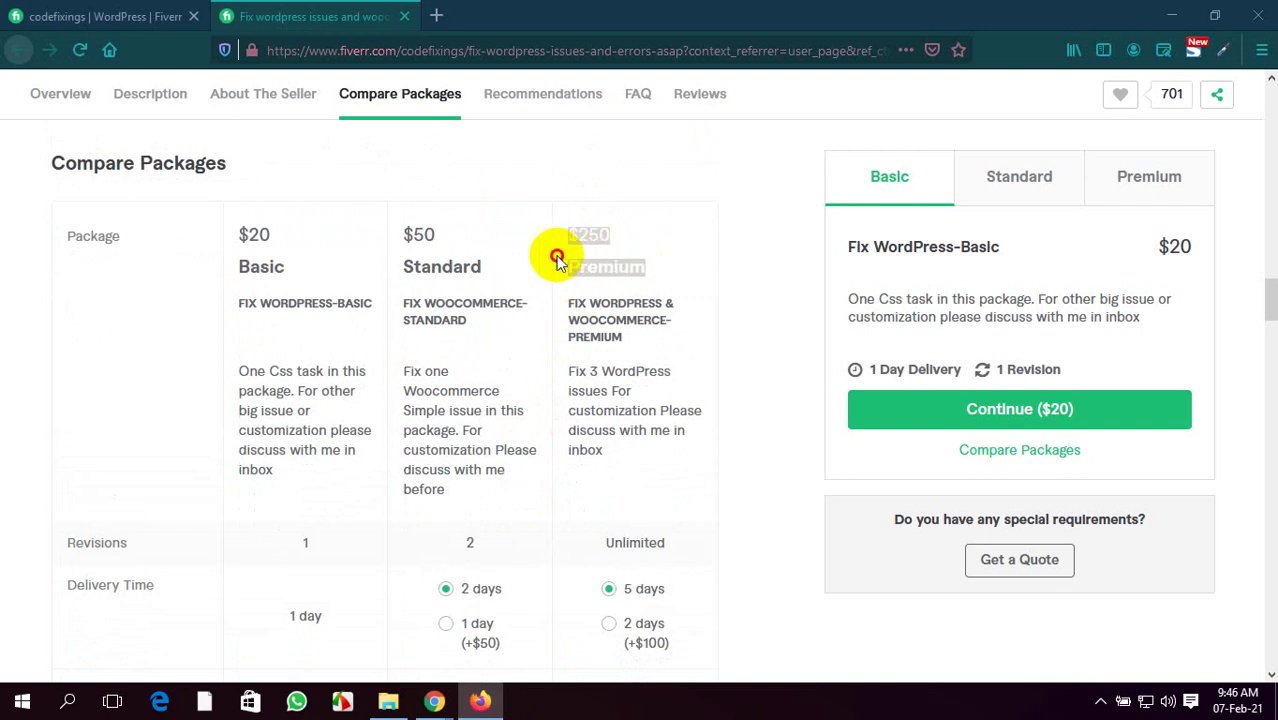
pyautogui.click(720, 257)
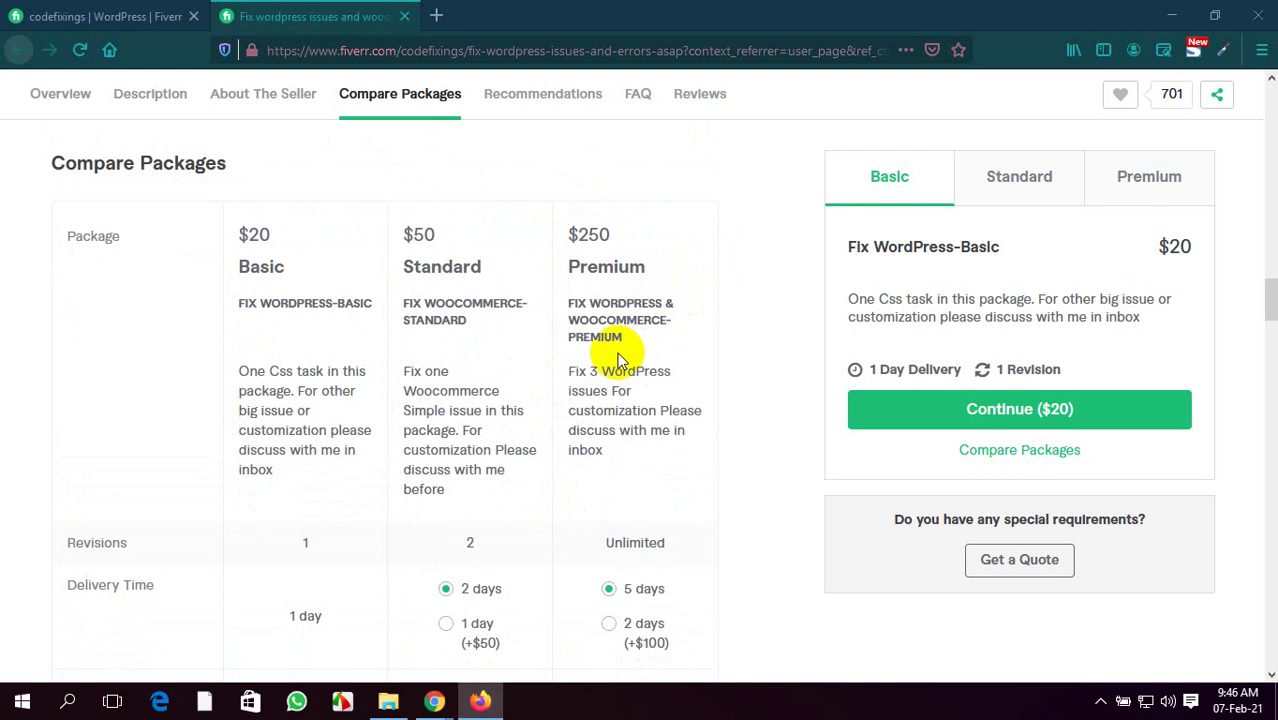
pyautogui.scroll(-1, 615, 358)
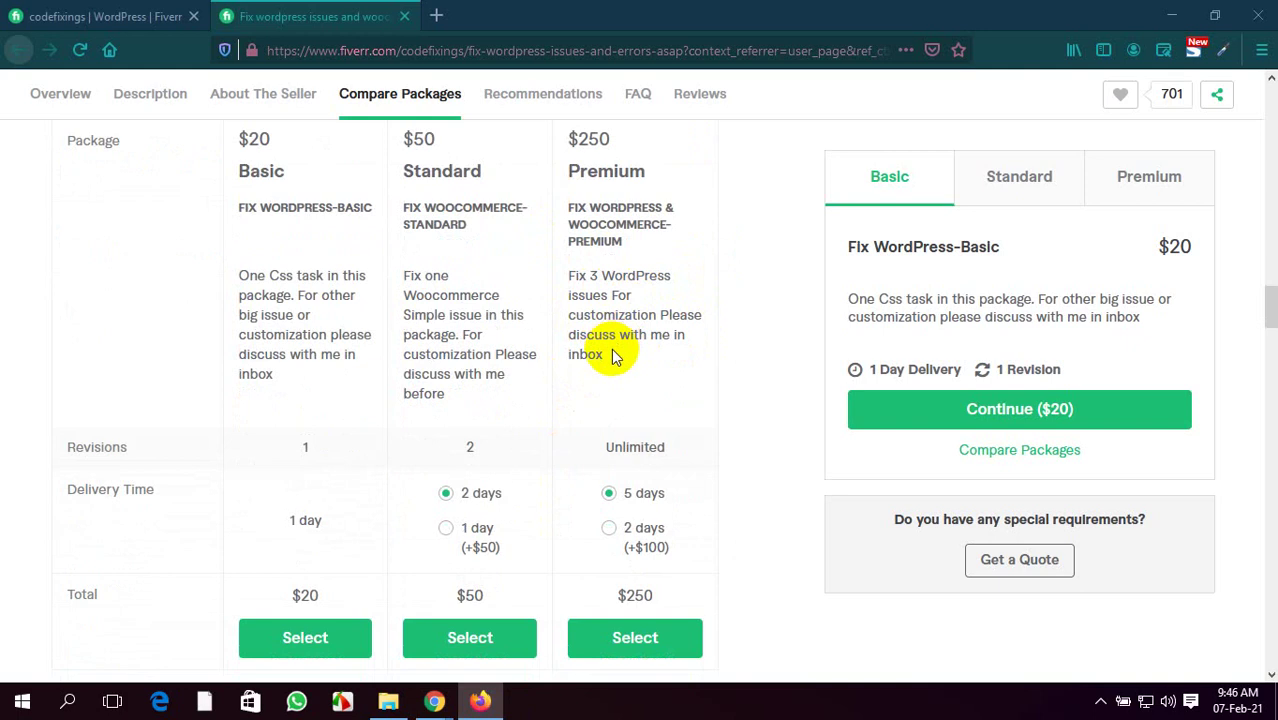
pyautogui.scroll(-1, 614, 356)
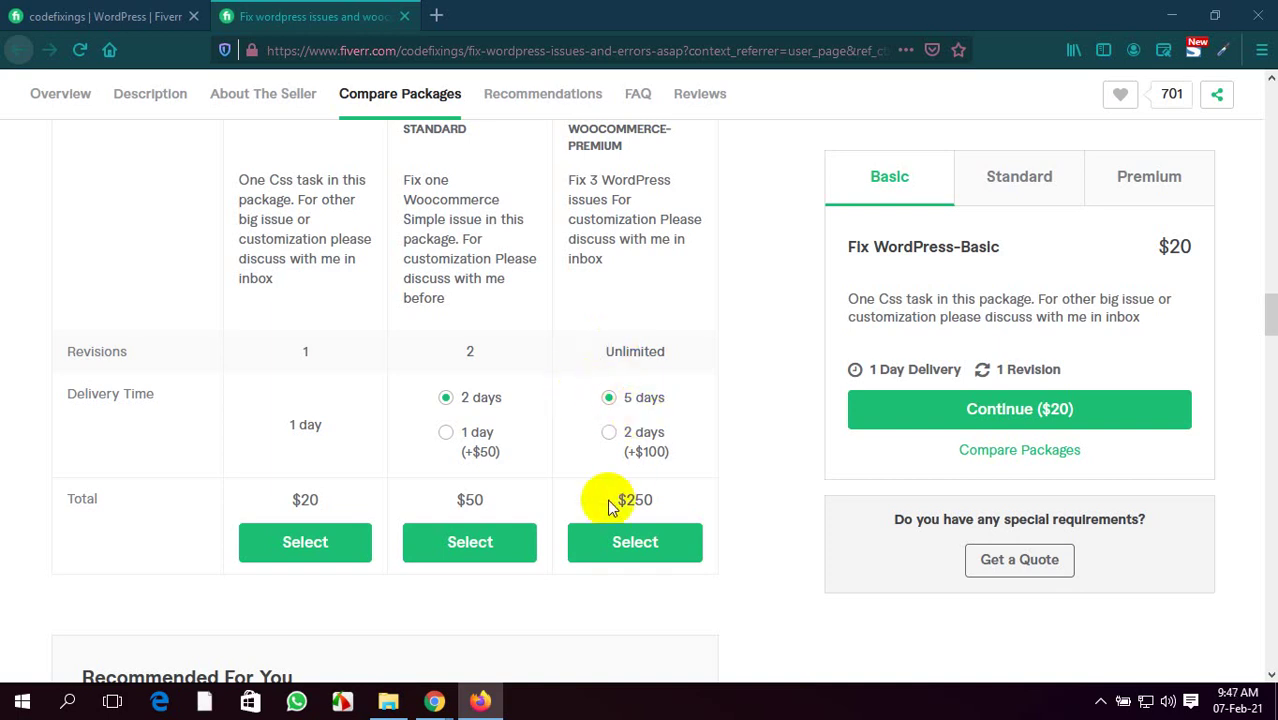
pyautogui.click(609, 432)
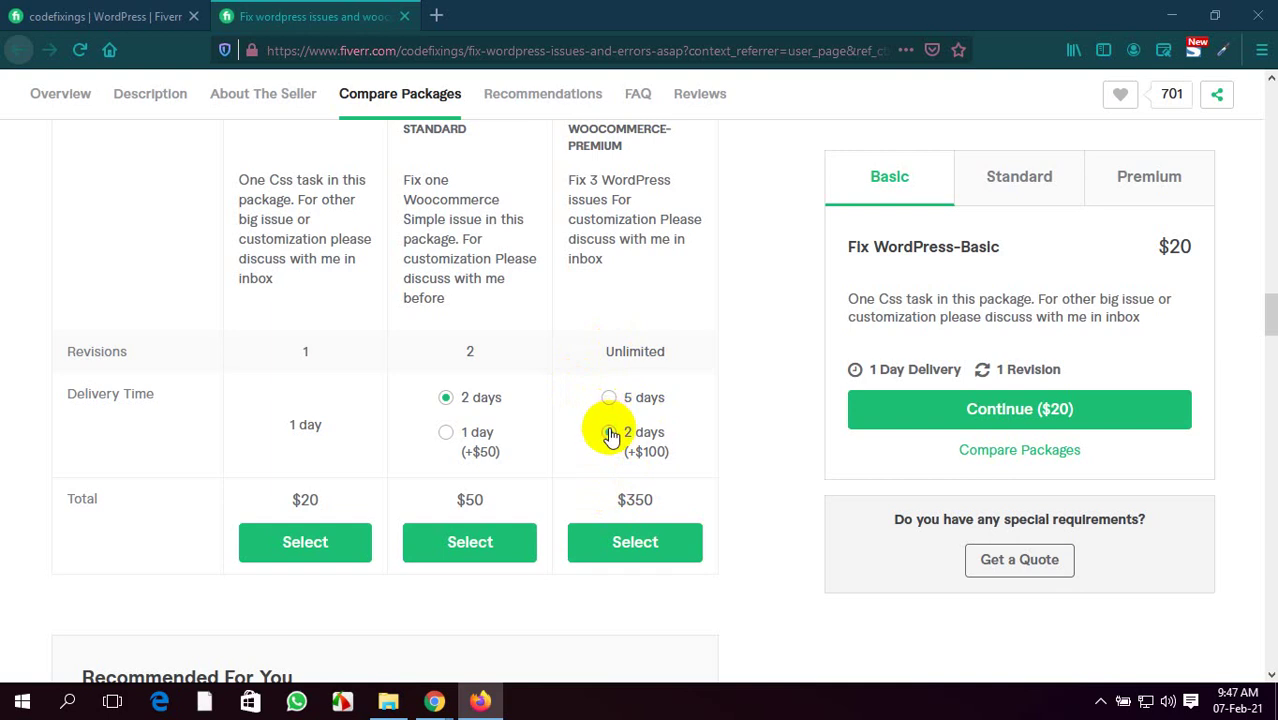
pyautogui.click(609, 397)
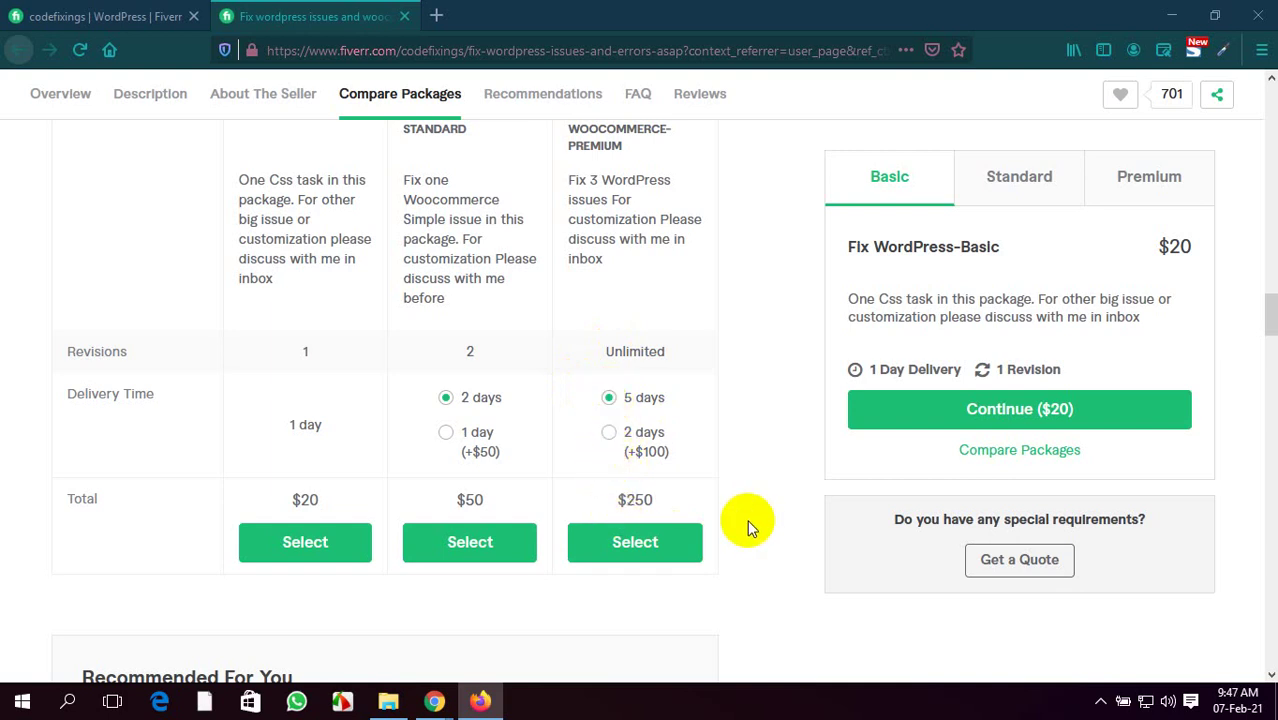
pyautogui.scroll(-2, 747, 520)
pyautogui.scroll(-5, 599, 379)
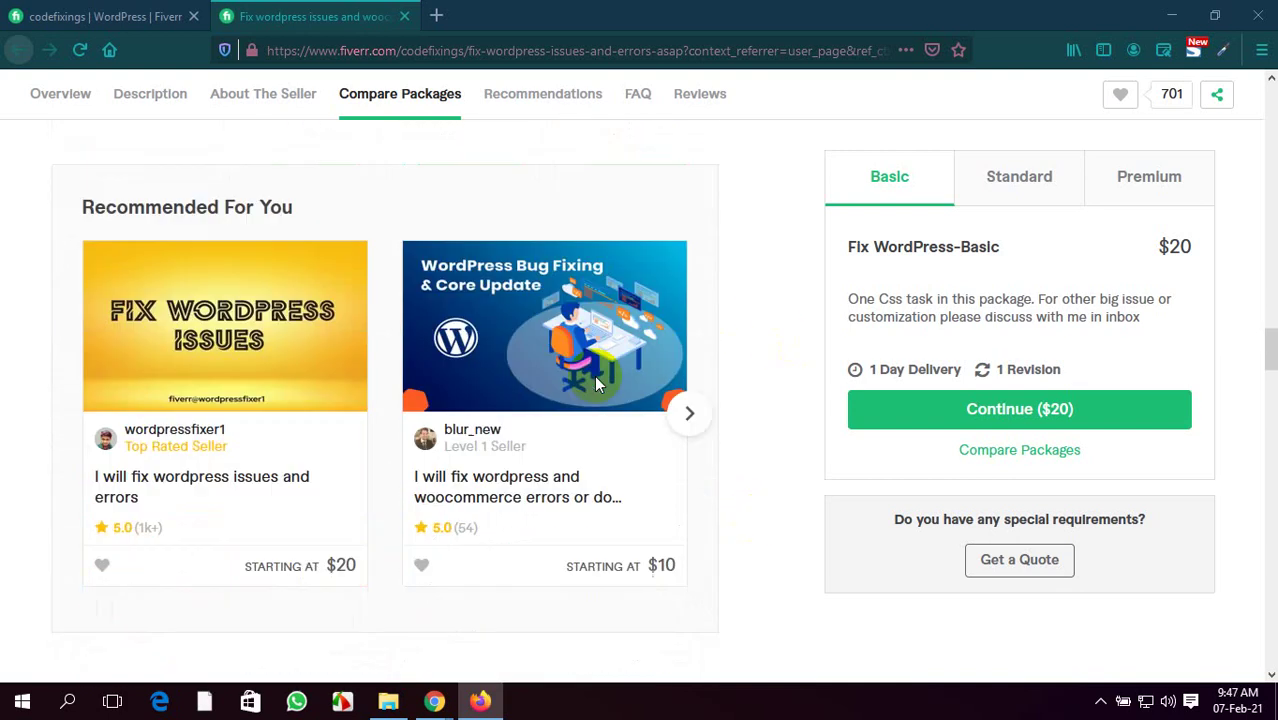
pyautogui.scroll(4, 955, 421)
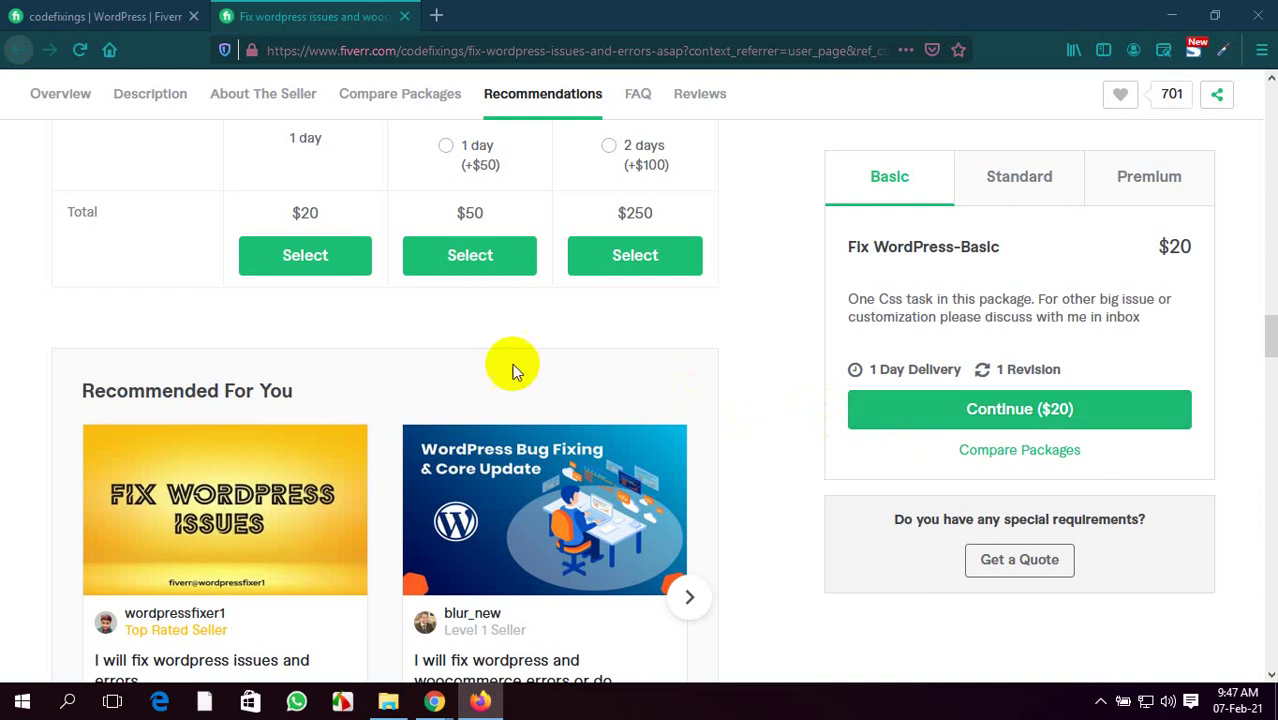
pyautogui.scroll(4, 516, 366)
# - Go back from the codefixings seller profile to the Fiverr home page
pyautogui.click(130, 15)
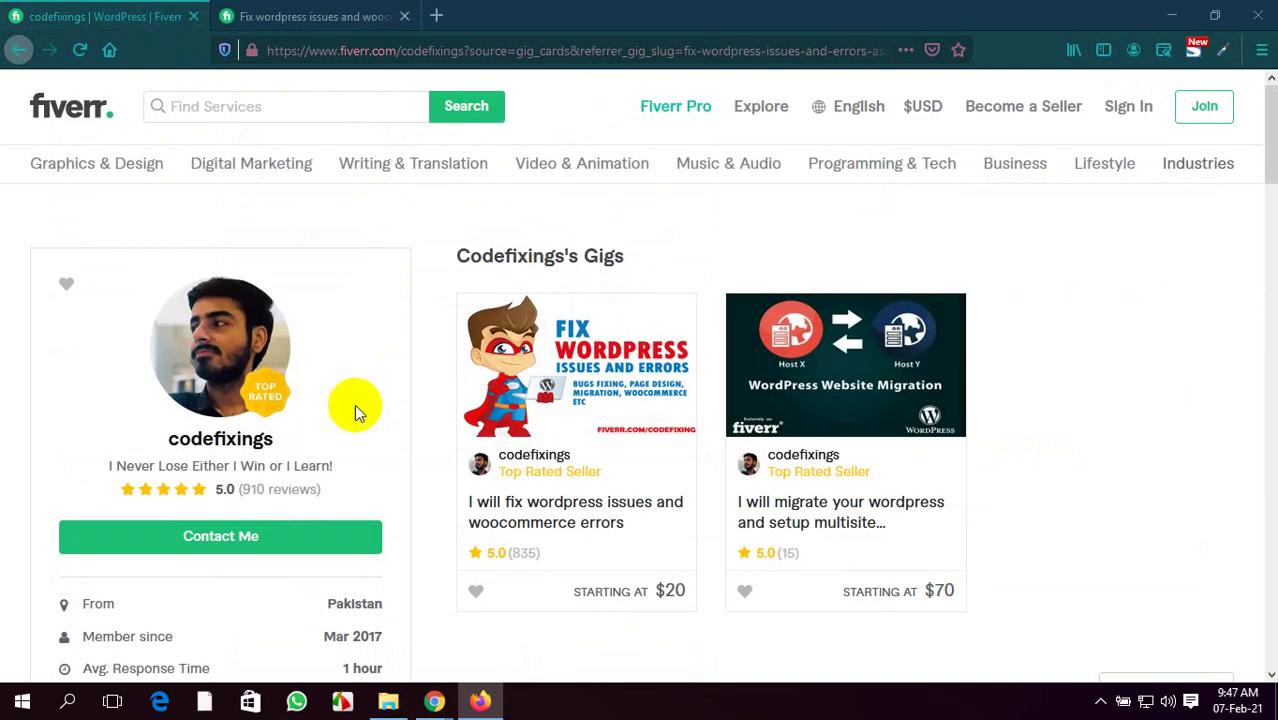
pyautogui.scroll(-2, 334, 508)
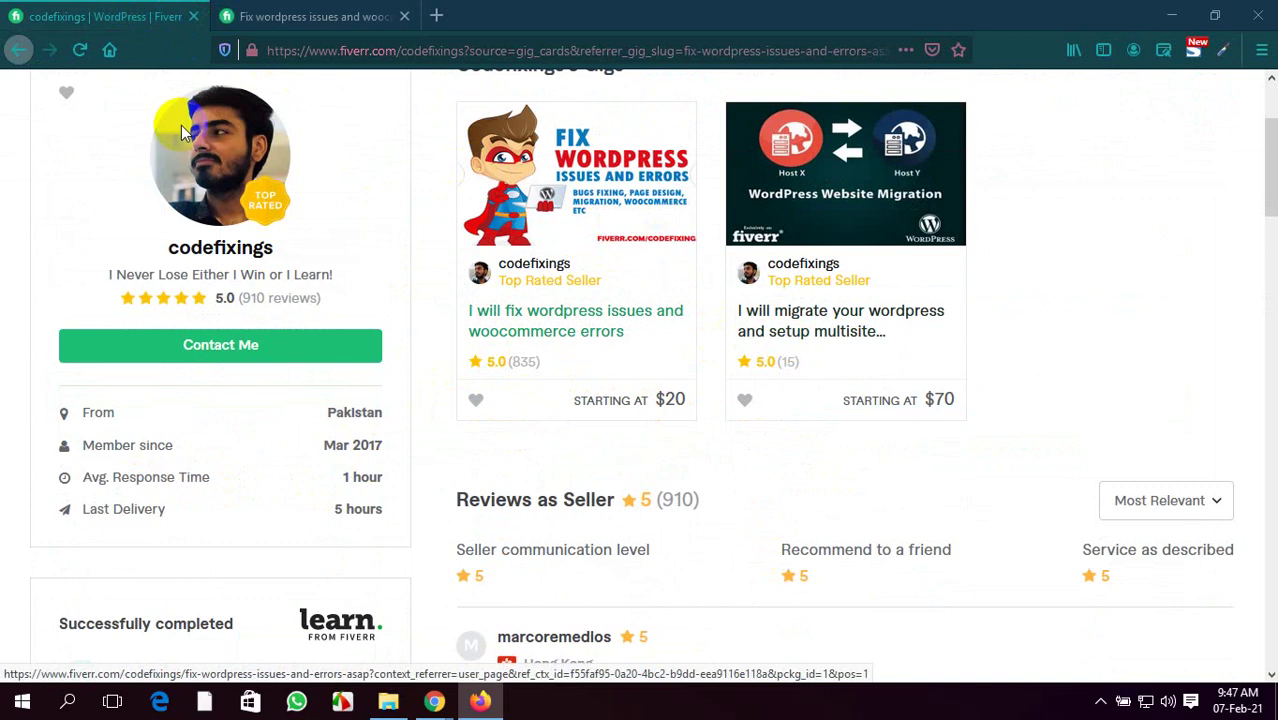
pyautogui.click(19, 50)
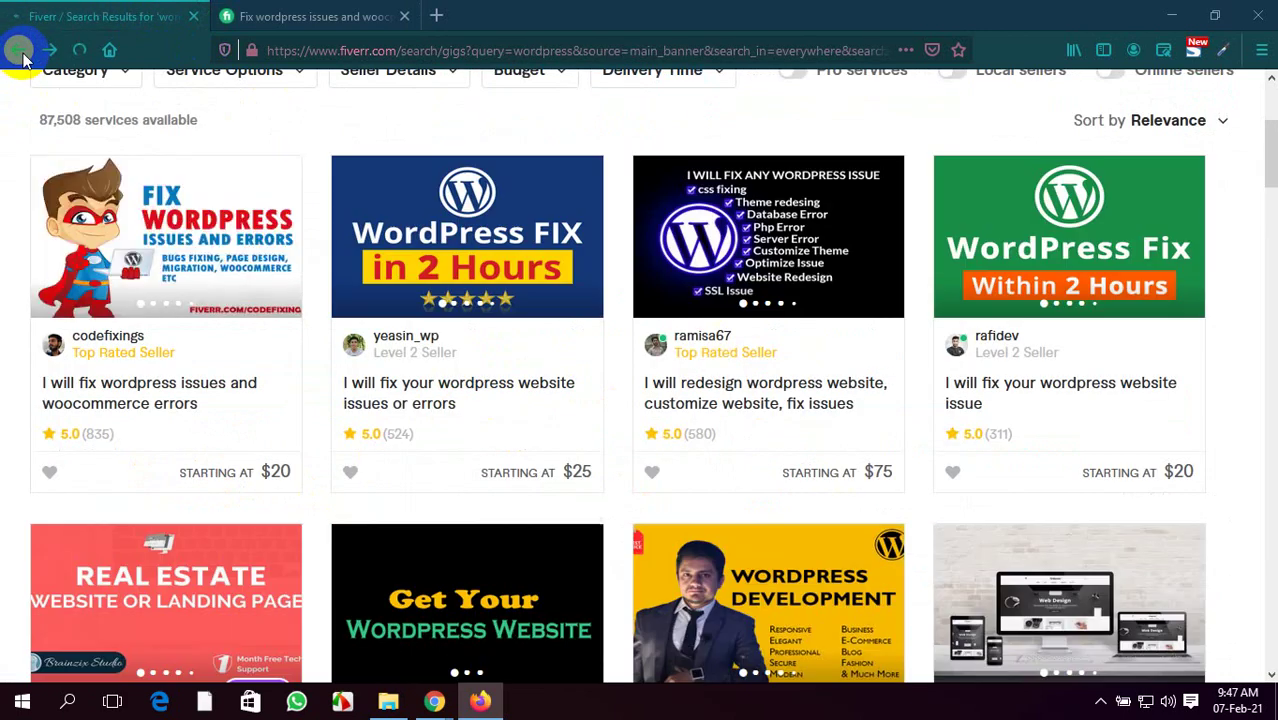
pyautogui.click(20, 50)
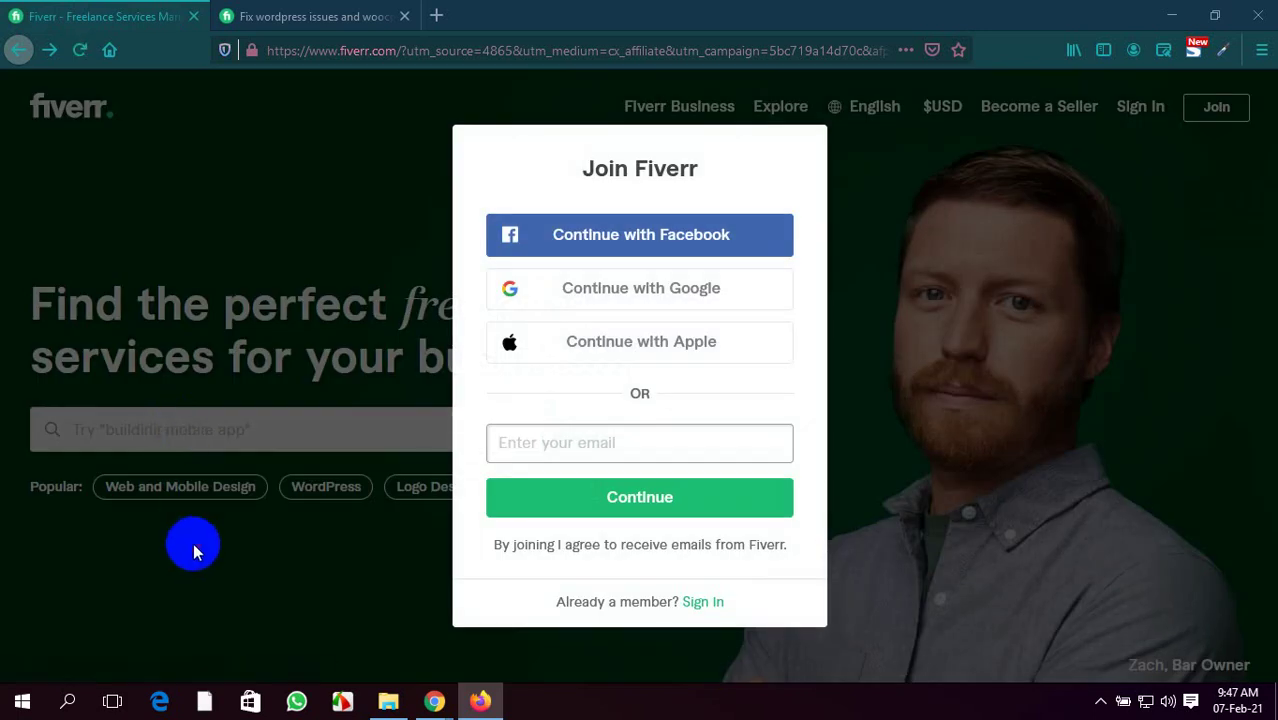
# - Dismiss the Join Fiverr prompt and search for 'divi theme'
pyautogui.click(172, 490)
pyautogui.click(156, 429)
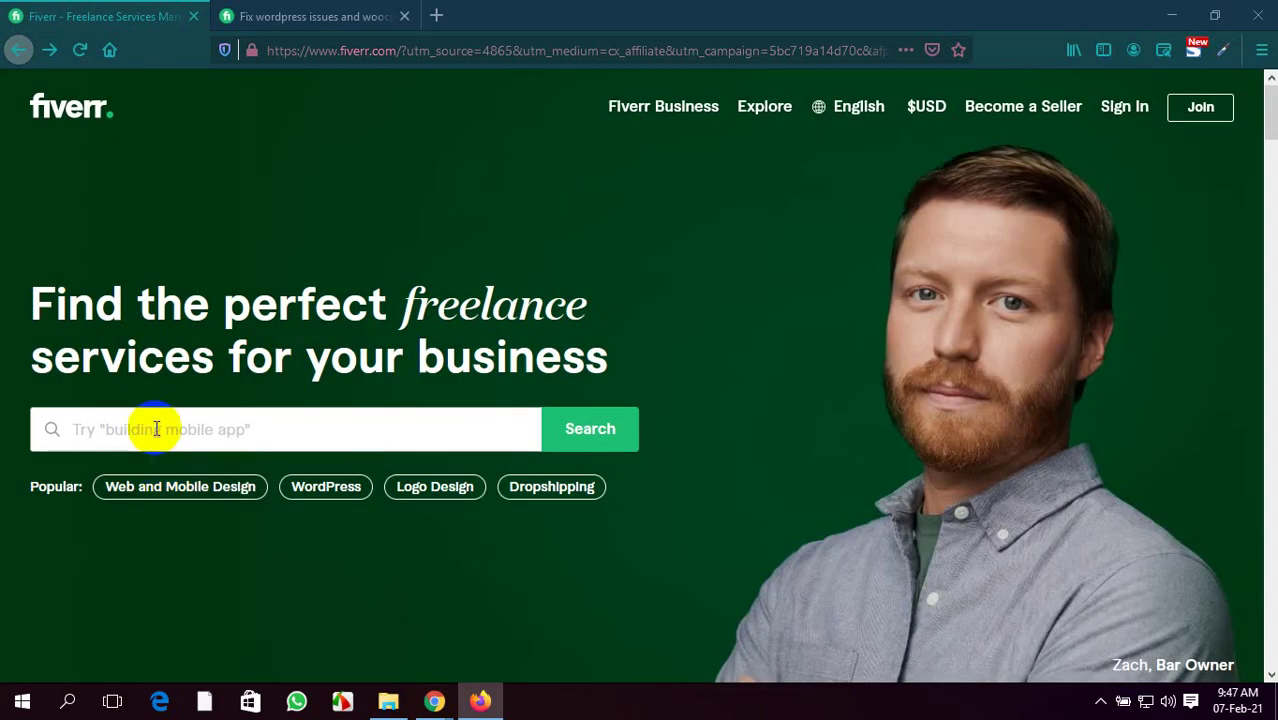
pyautogui.write('divi')
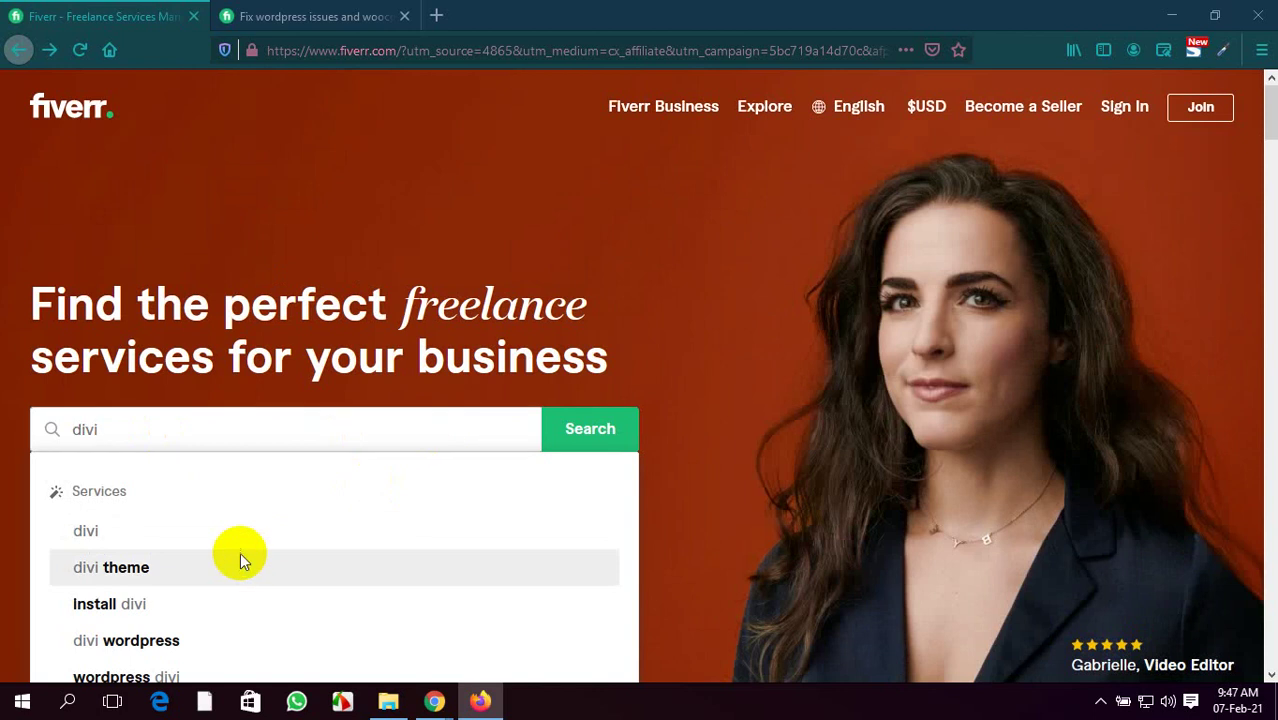
pyautogui.click(240, 556)
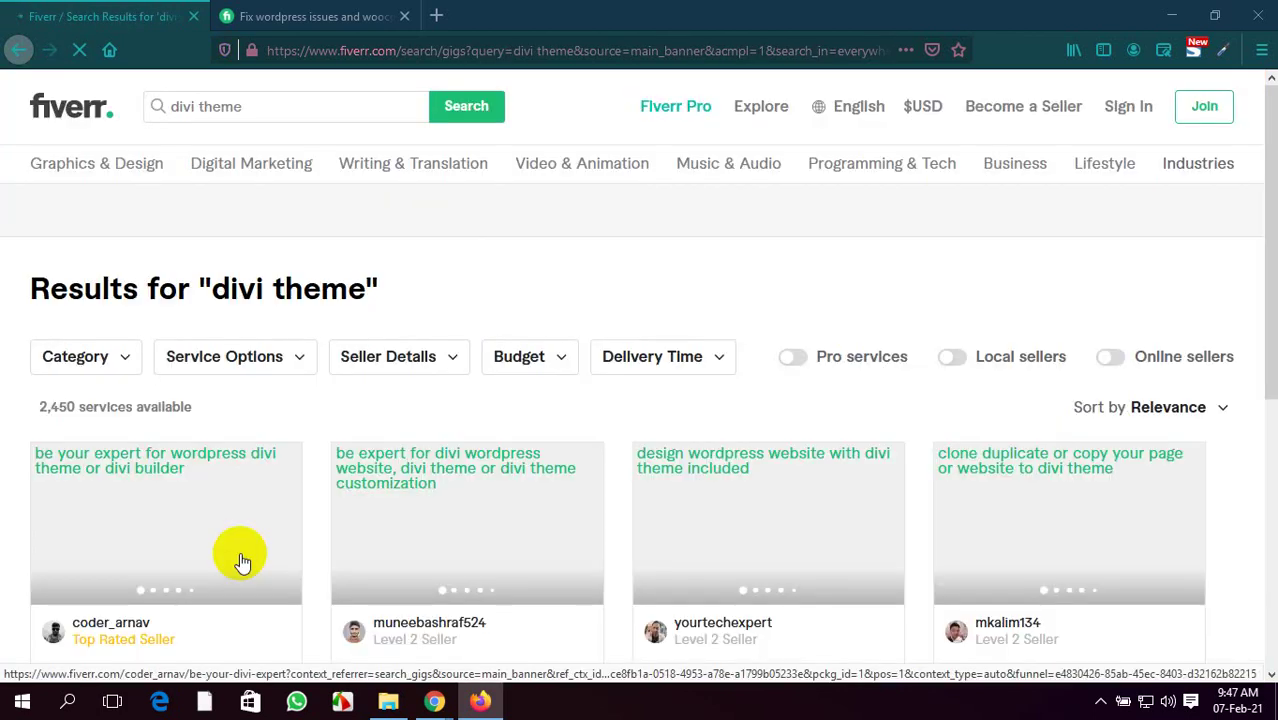
pyautogui.scroll(-2, 237, 551)
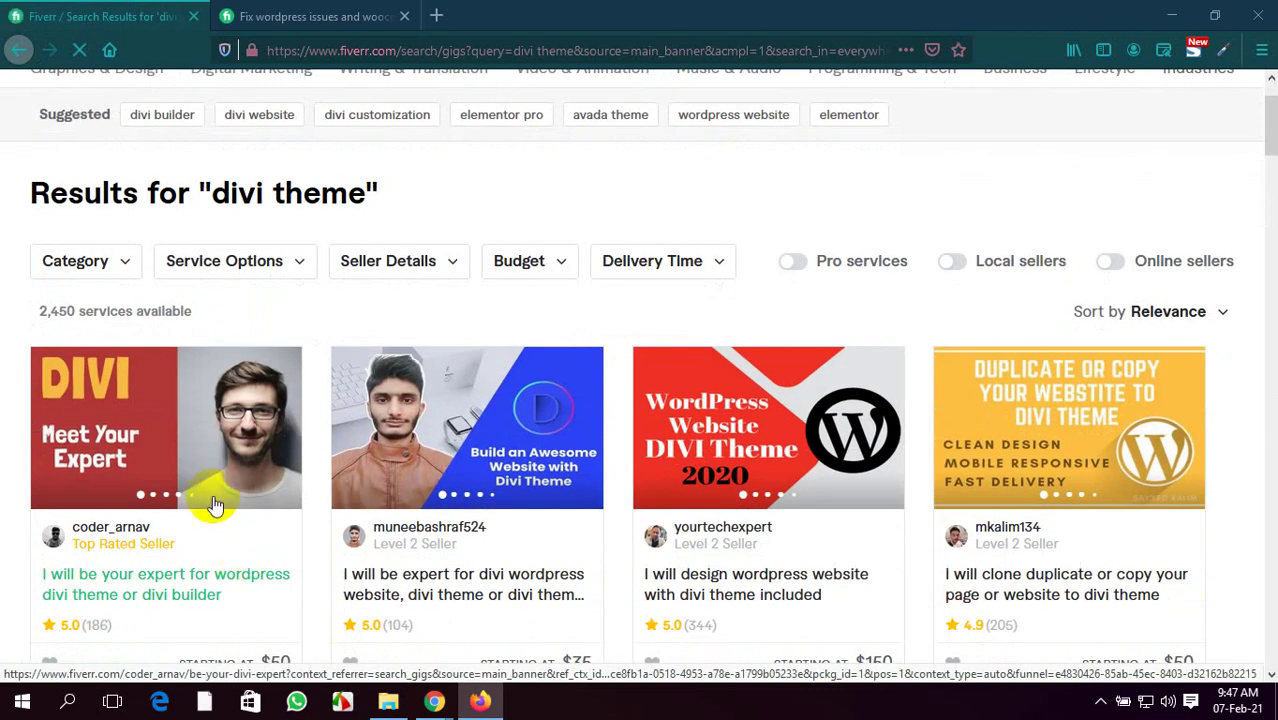
pyautogui.scroll(-2, 214, 505)
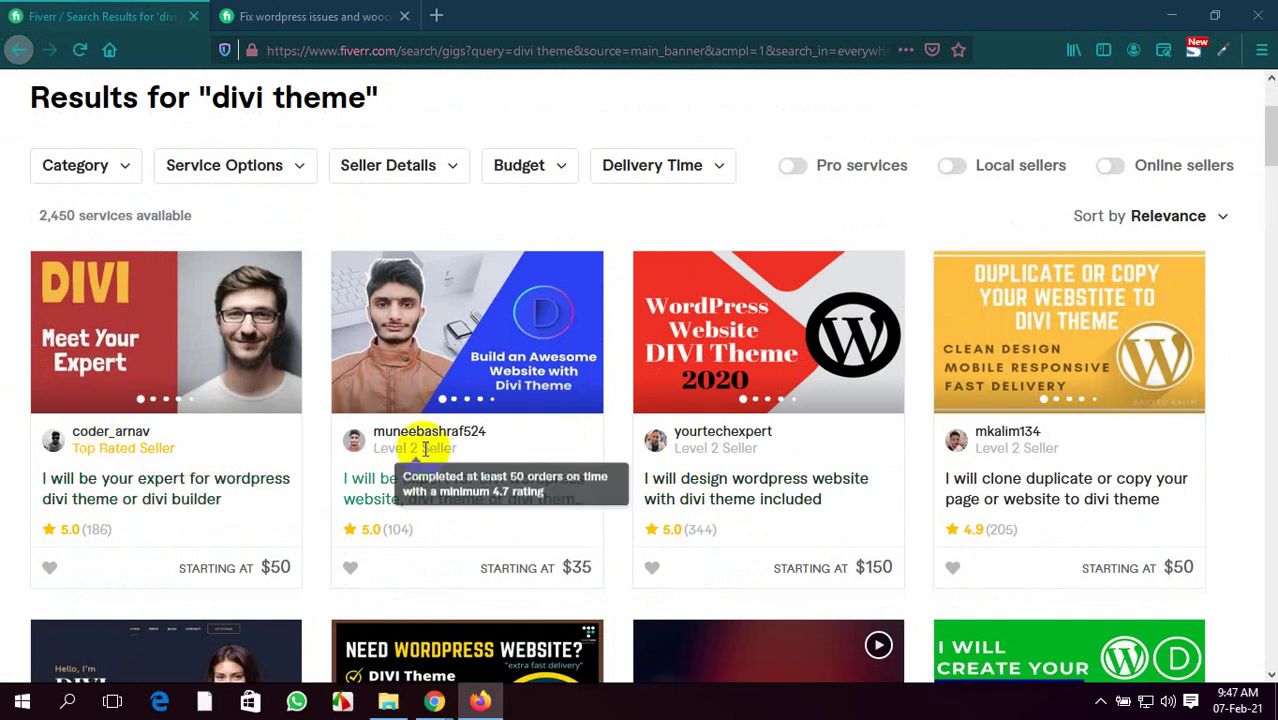
pyautogui.scroll(-4, 850, 448)
pyautogui.scroll(-6, 404, 470)
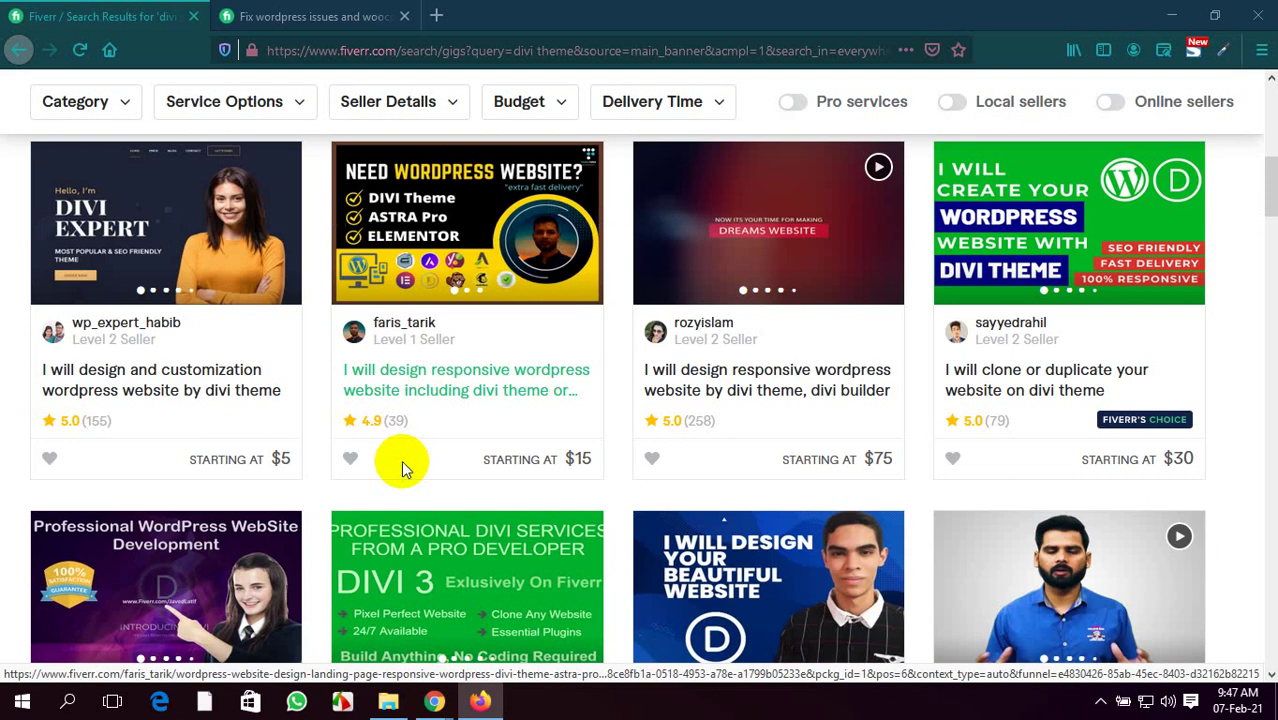
pyautogui.scroll(-4, 406, 462)
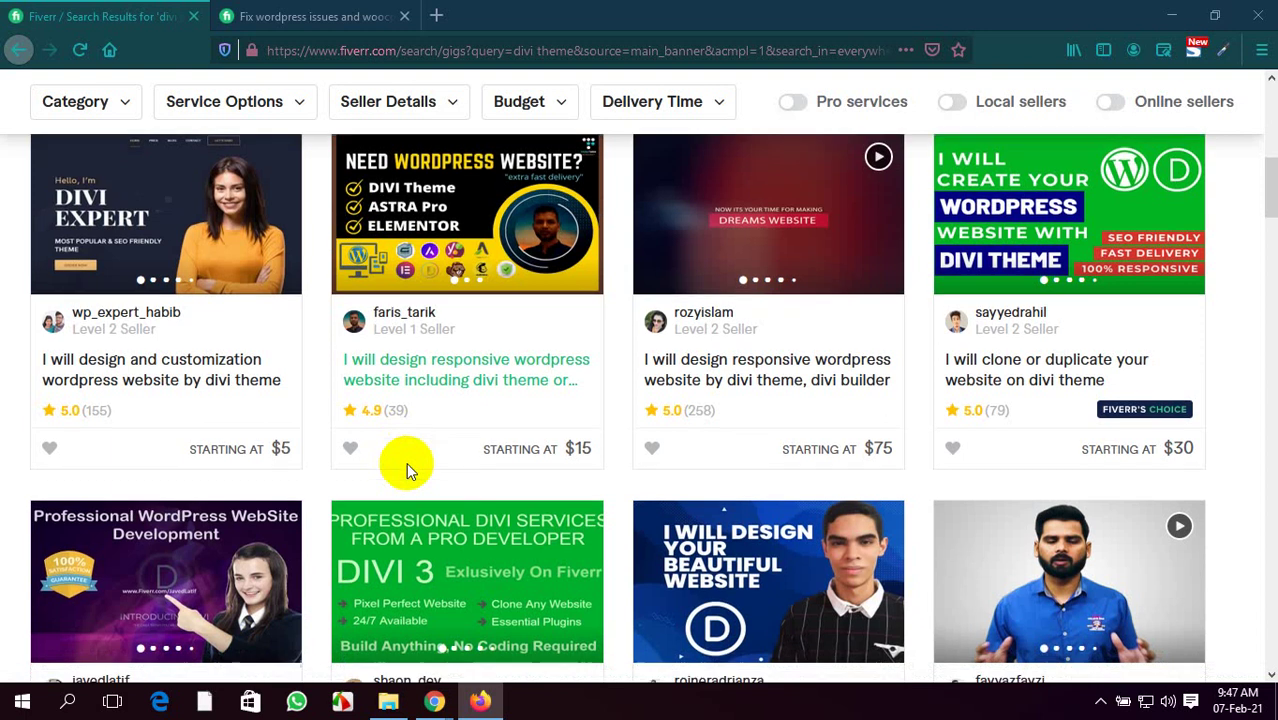
pyautogui.scroll(-2, 363, 470)
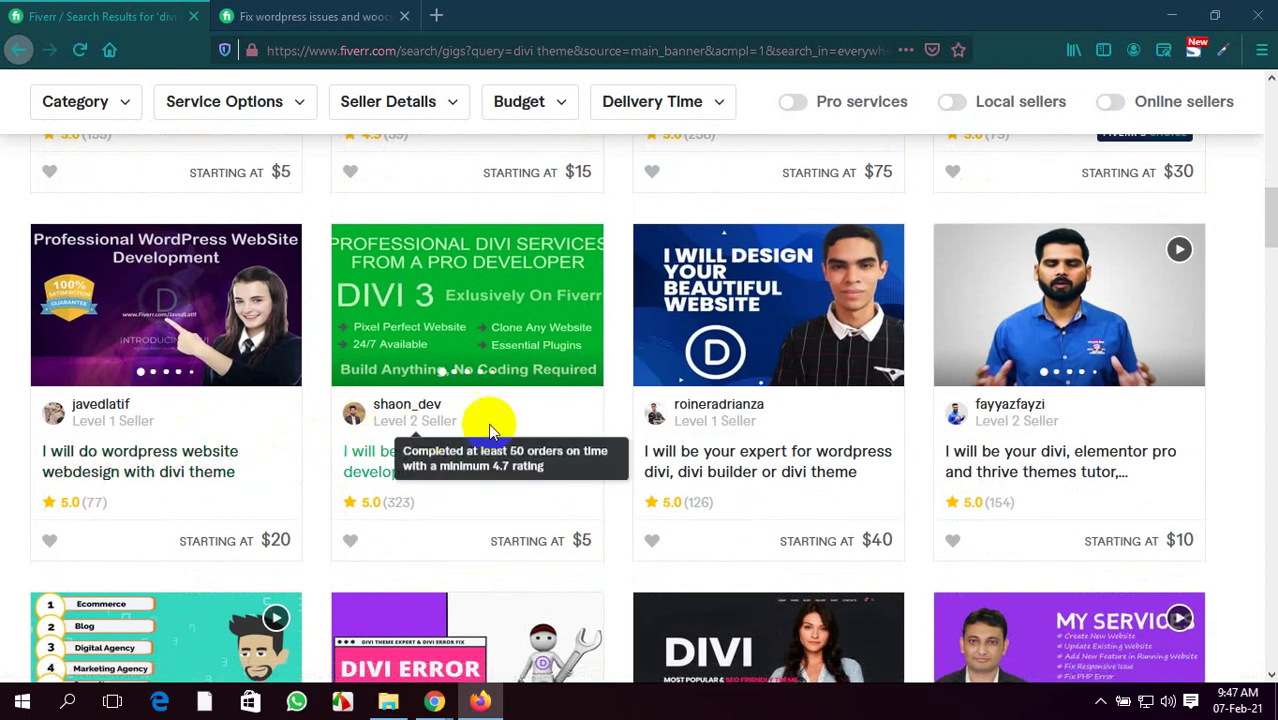
pyautogui.scroll(-8, 500, 430)
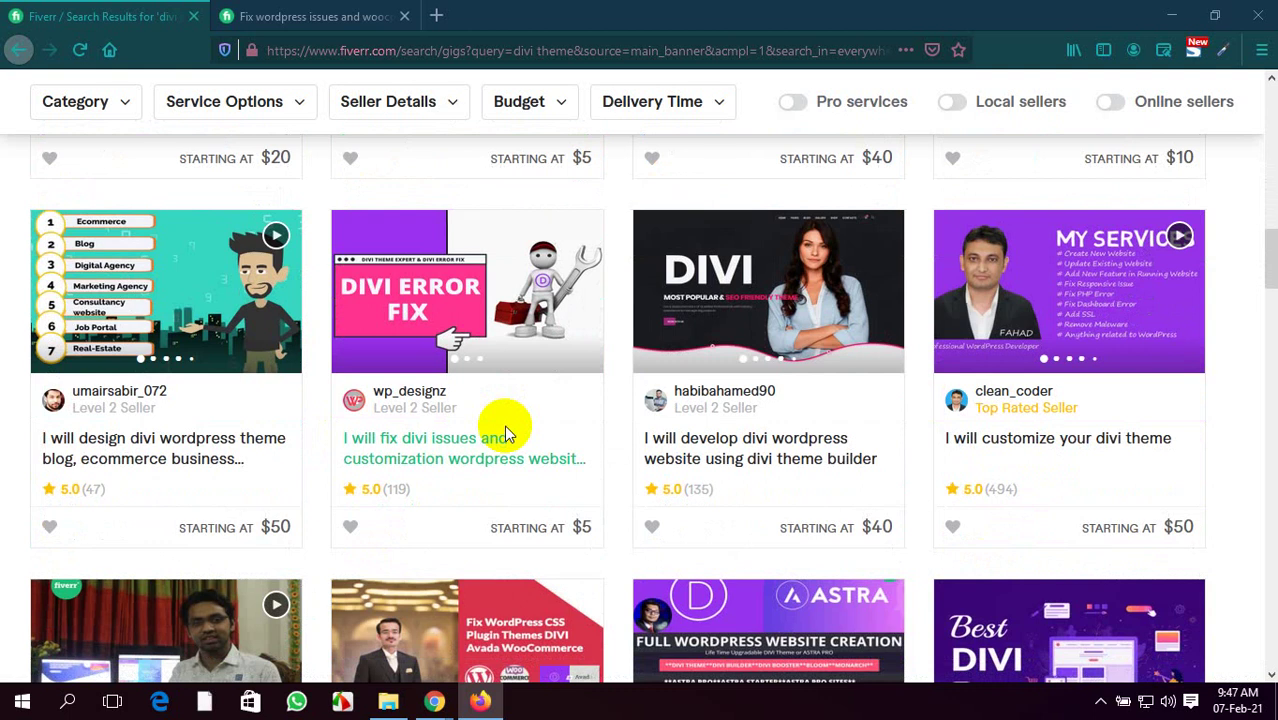
pyautogui.scroll(20, 505, 432)
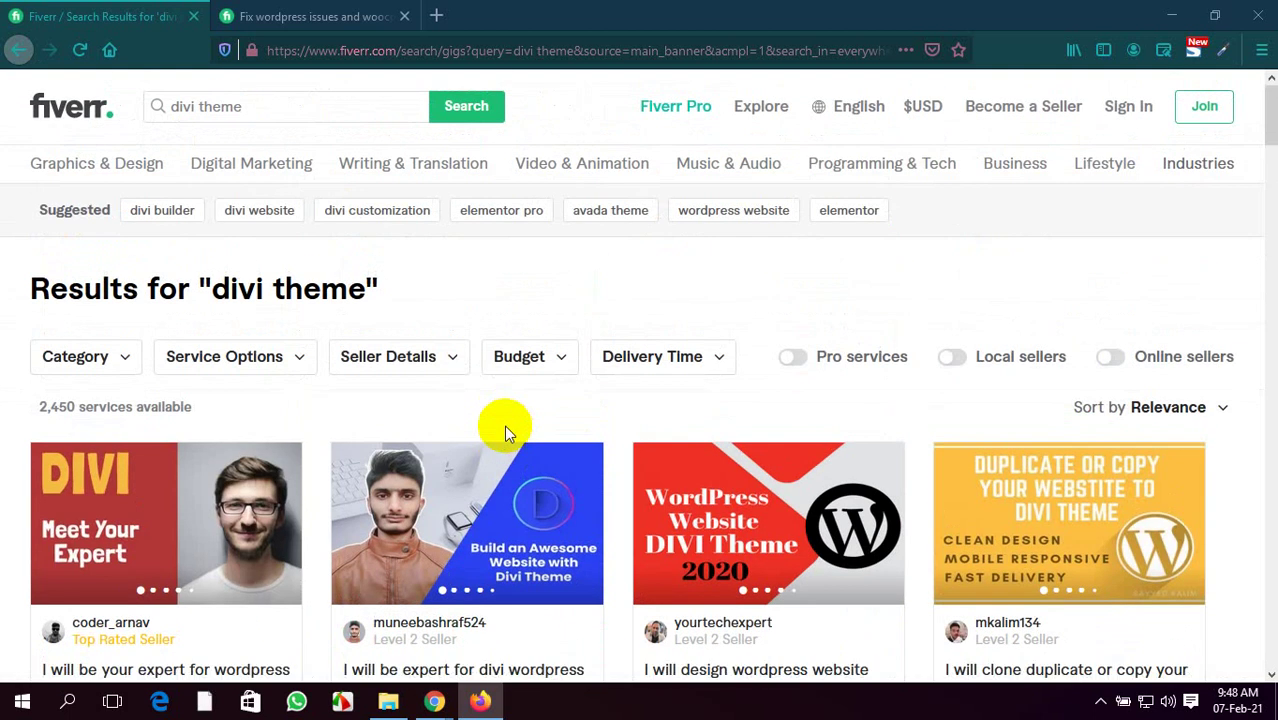
pyautogui.scroll(-3, 505, 432)
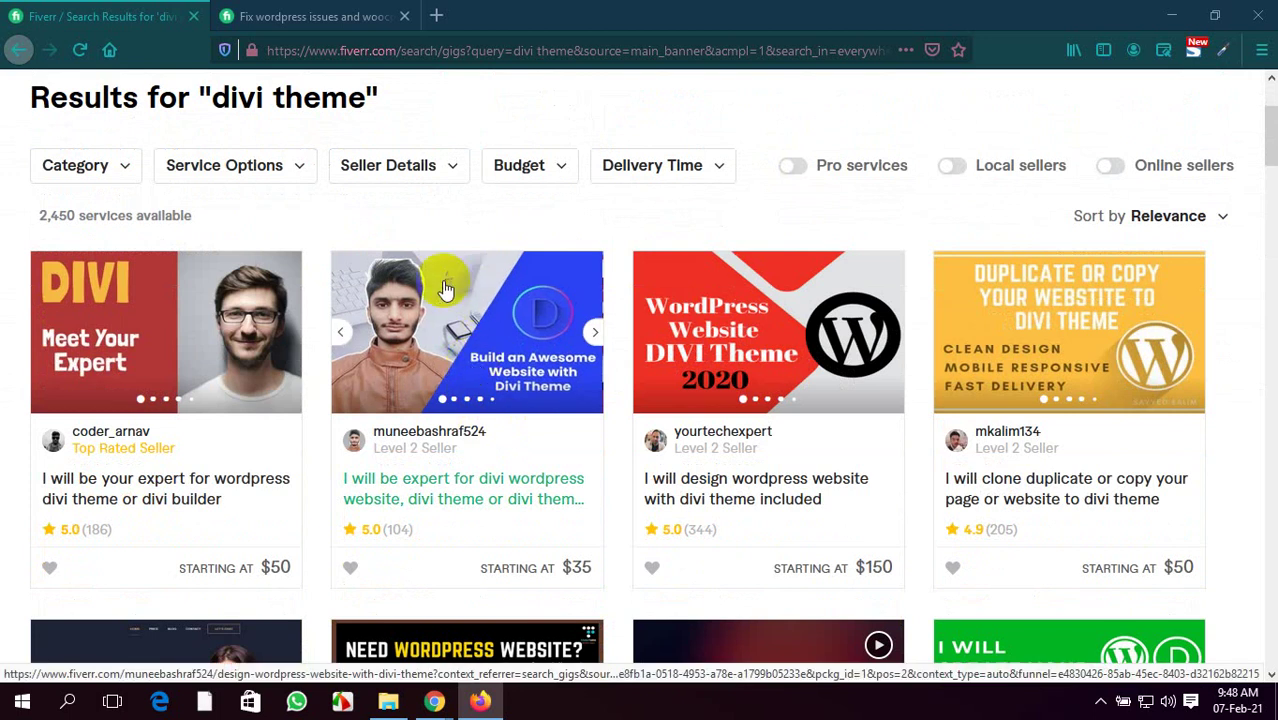
pyautogui.scroll(-2, 294, 379)
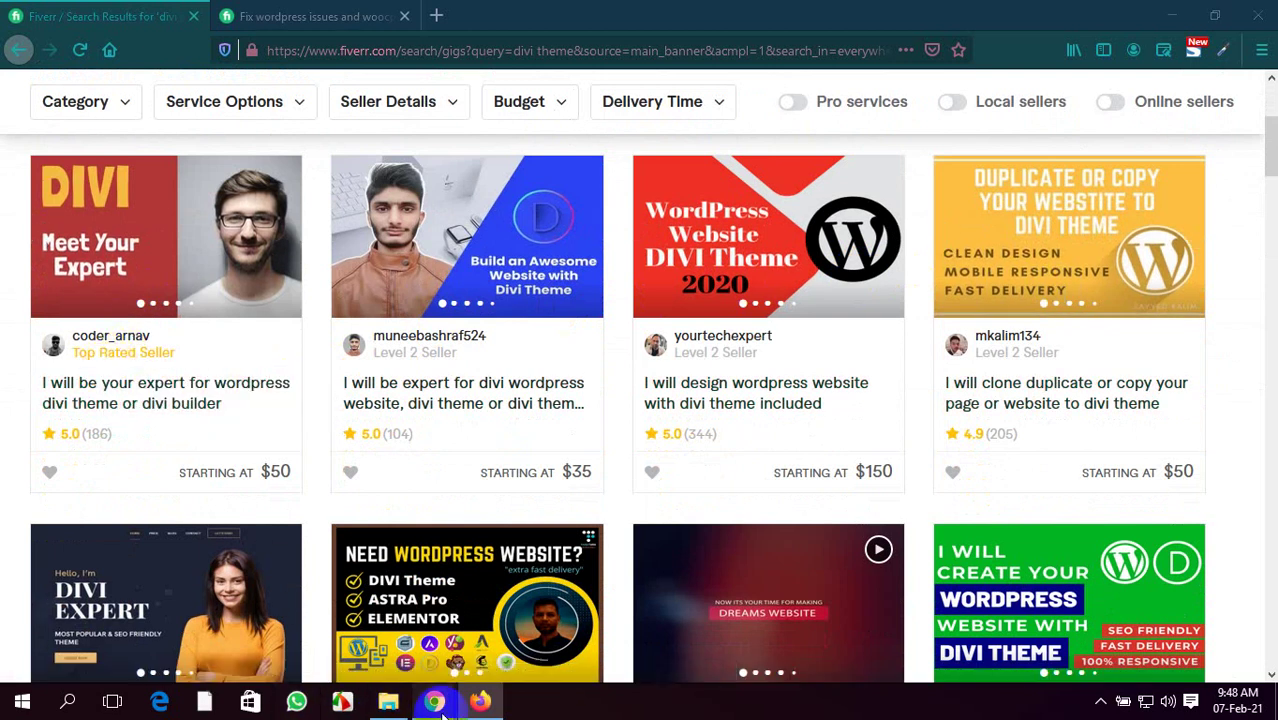
pyautogui.moveTo(434, 701)
pyautogui.click(377, 668)
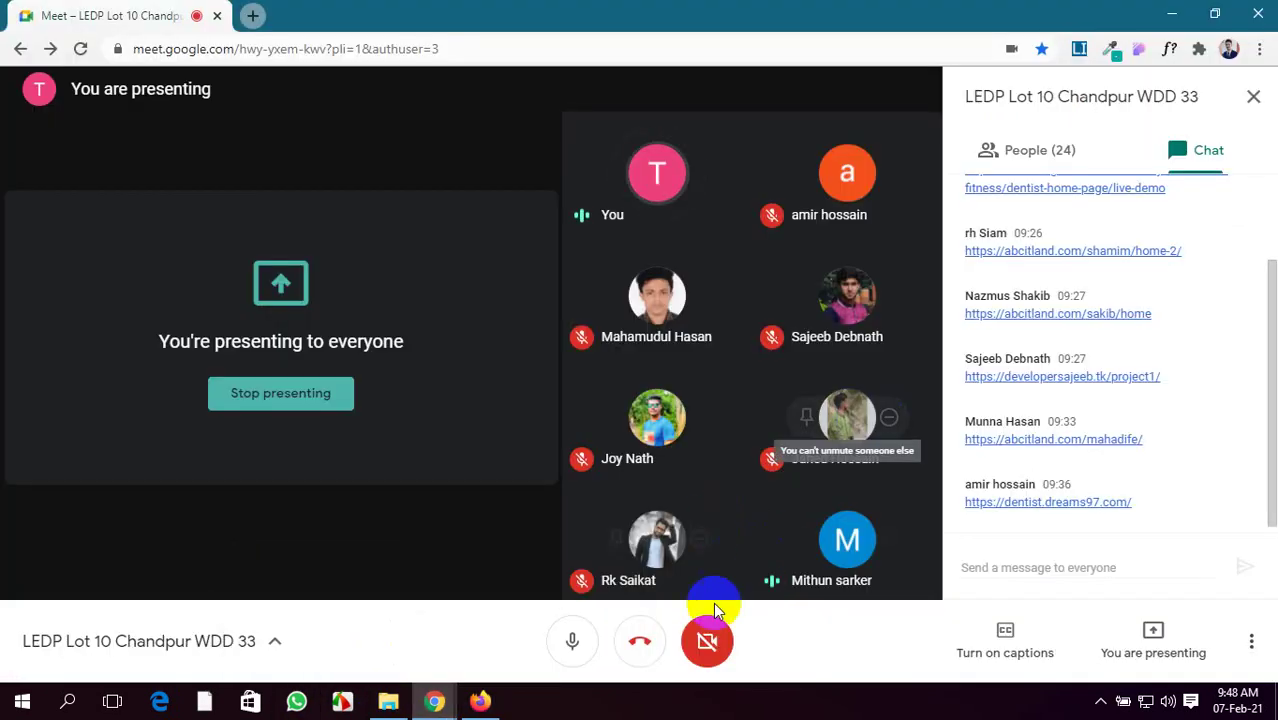
pyautogui.click(488, 703)
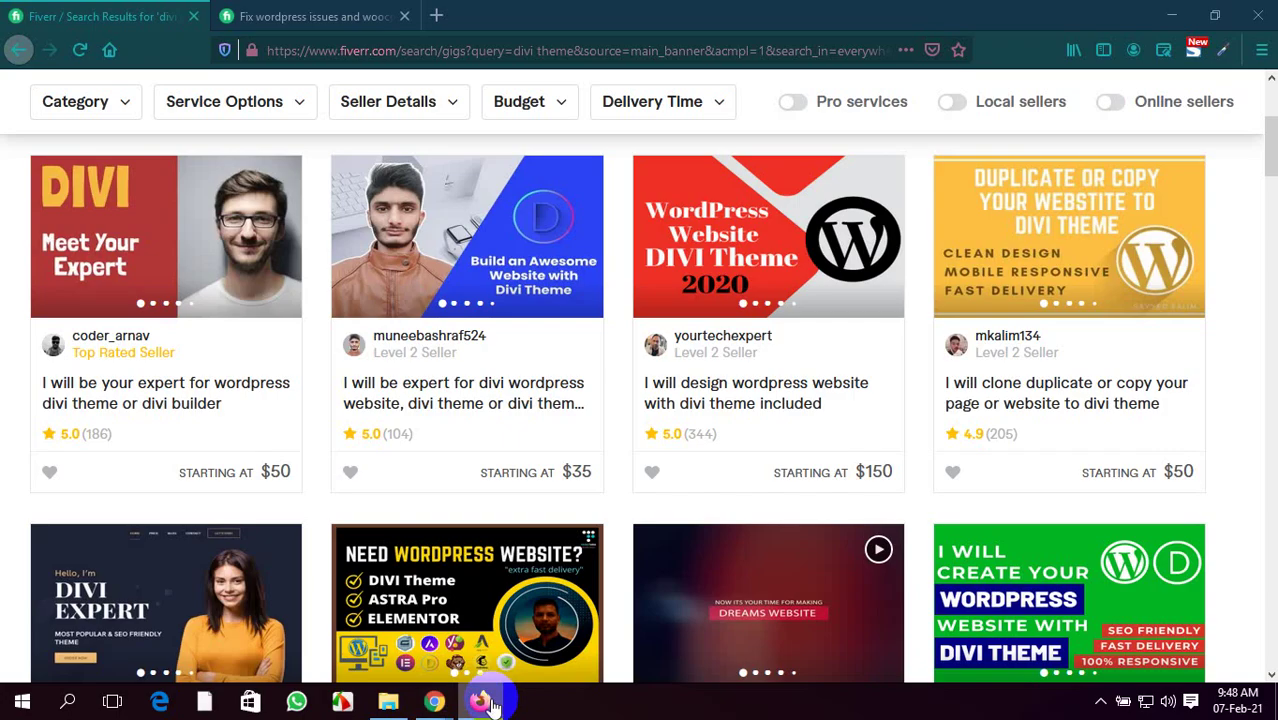
pyautogui.scroll(3, 550, 519)
pyautogui.scroll(-1, 550, 527)
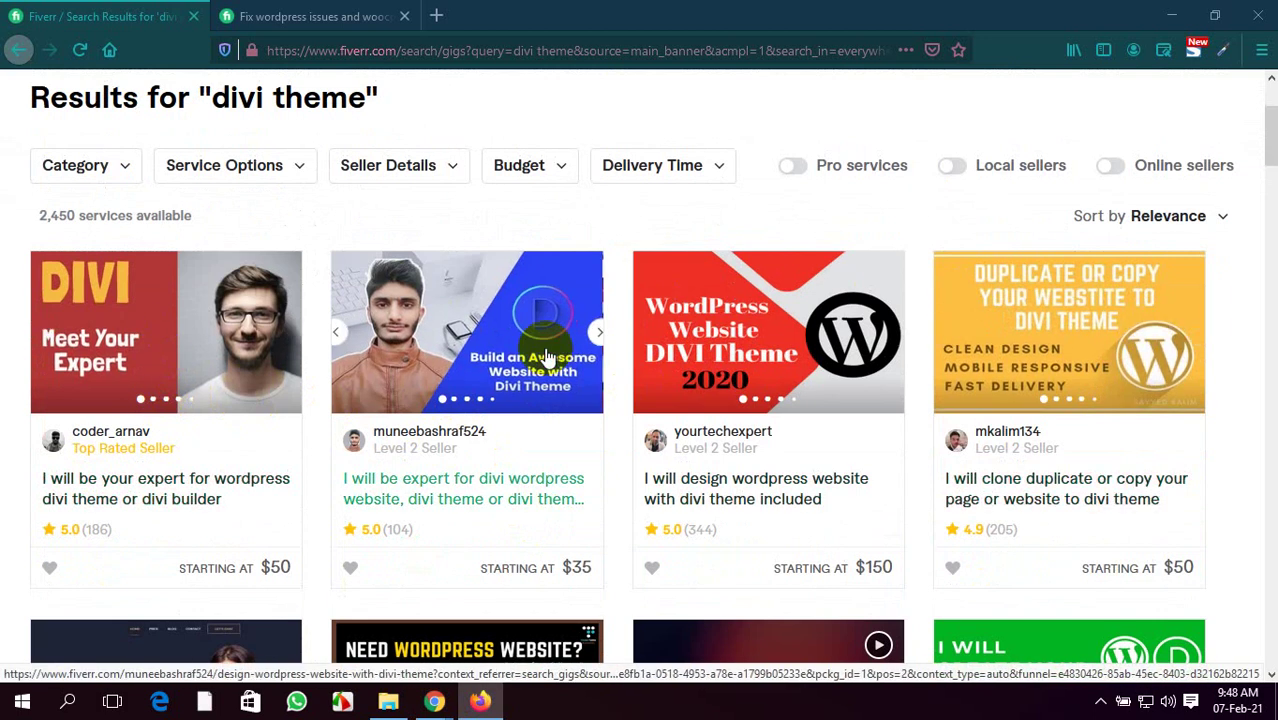
pyautogui.scroll(-3, 547, 358)
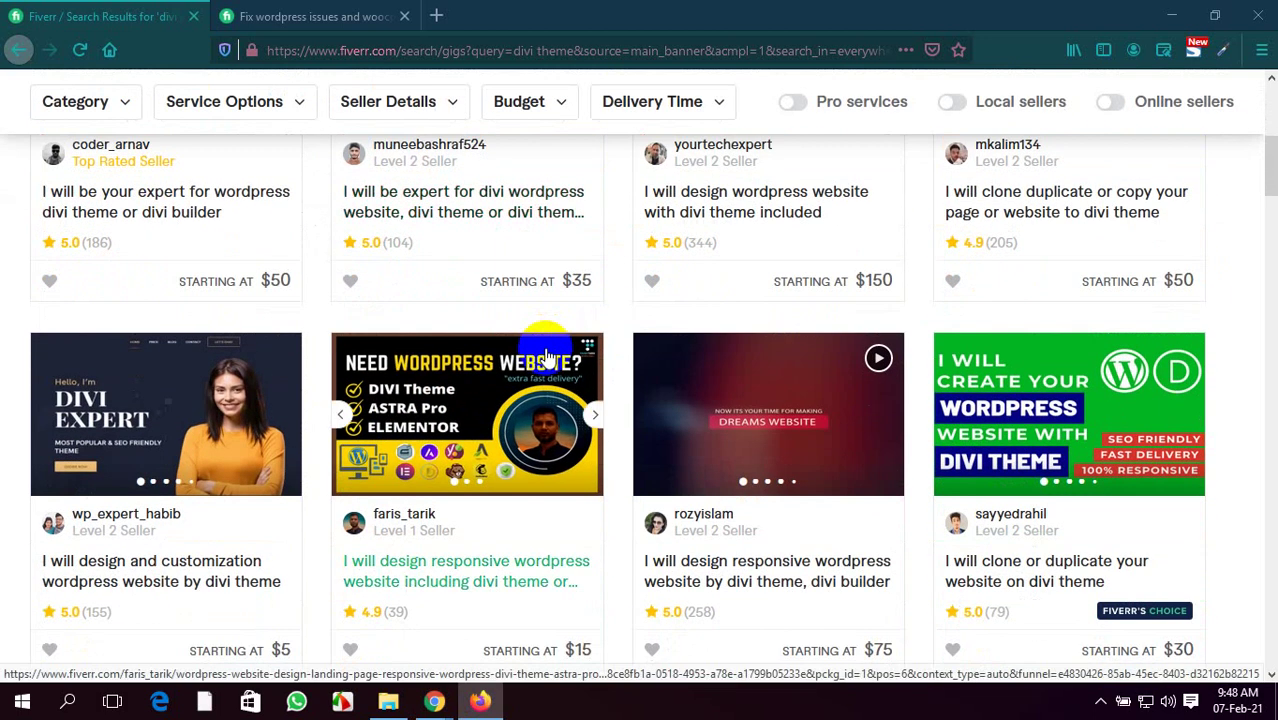
pyautogui.scroll(3, 547, 358)
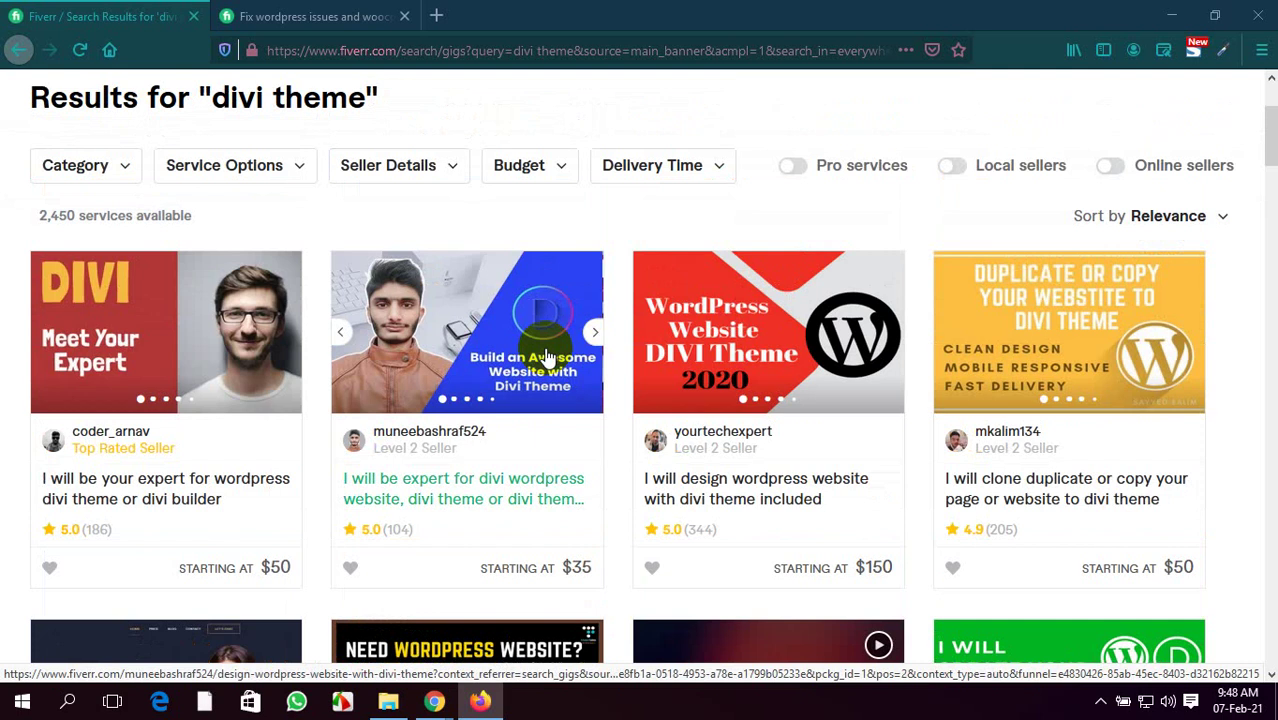
pyautogui.scroll(-4, 815, 437)
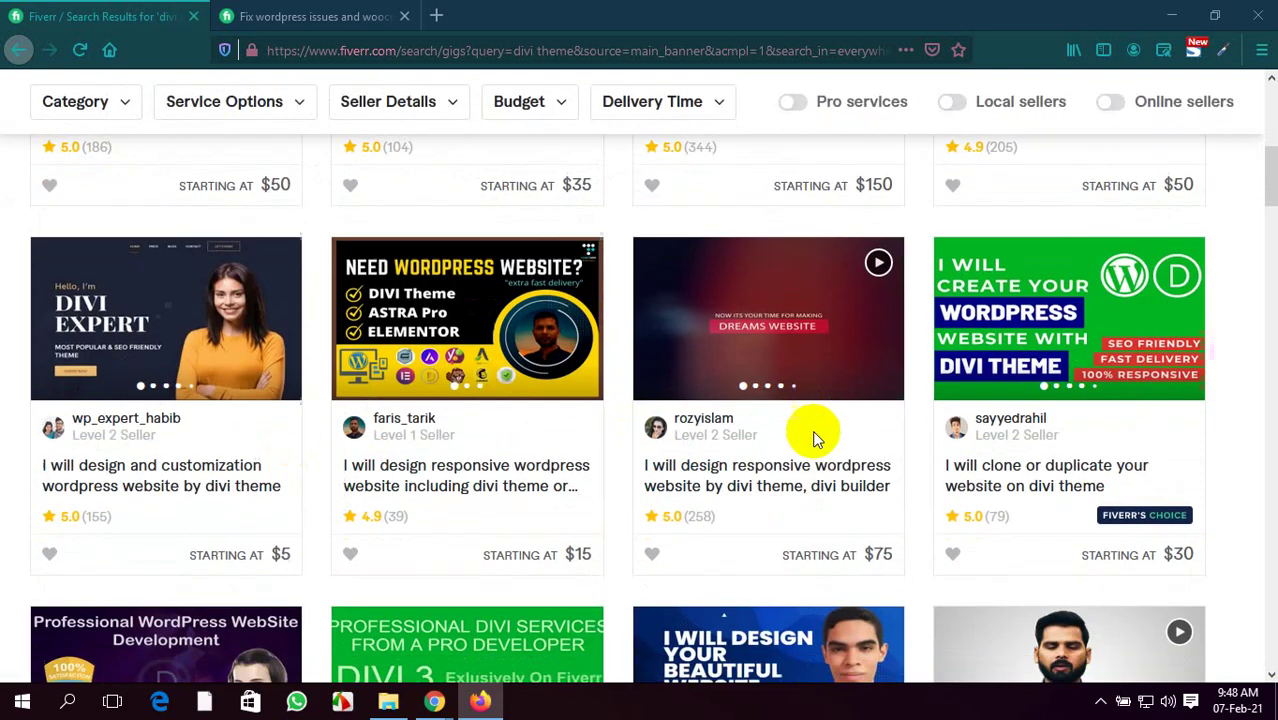
pyautogui.scroll(-15, 815, 437)
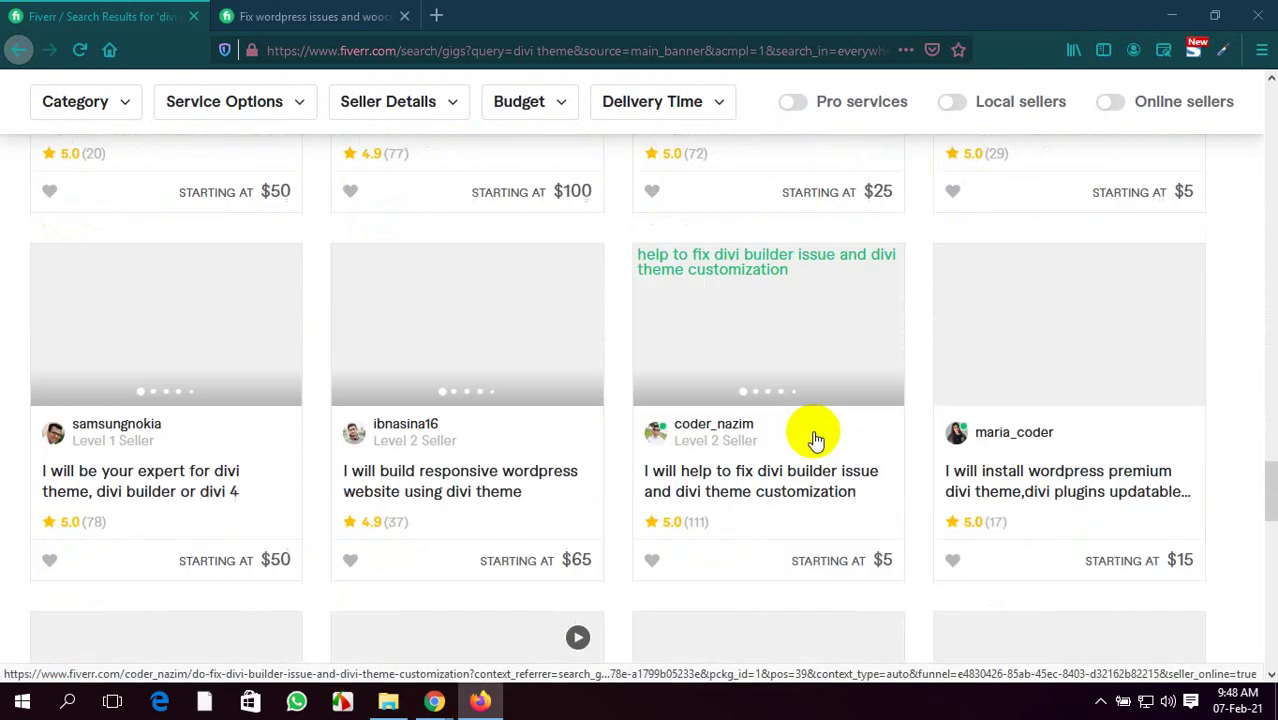
pyautogui.scroll(-10, 815, 437)
pyautogui.scroll(3, 812, 437)
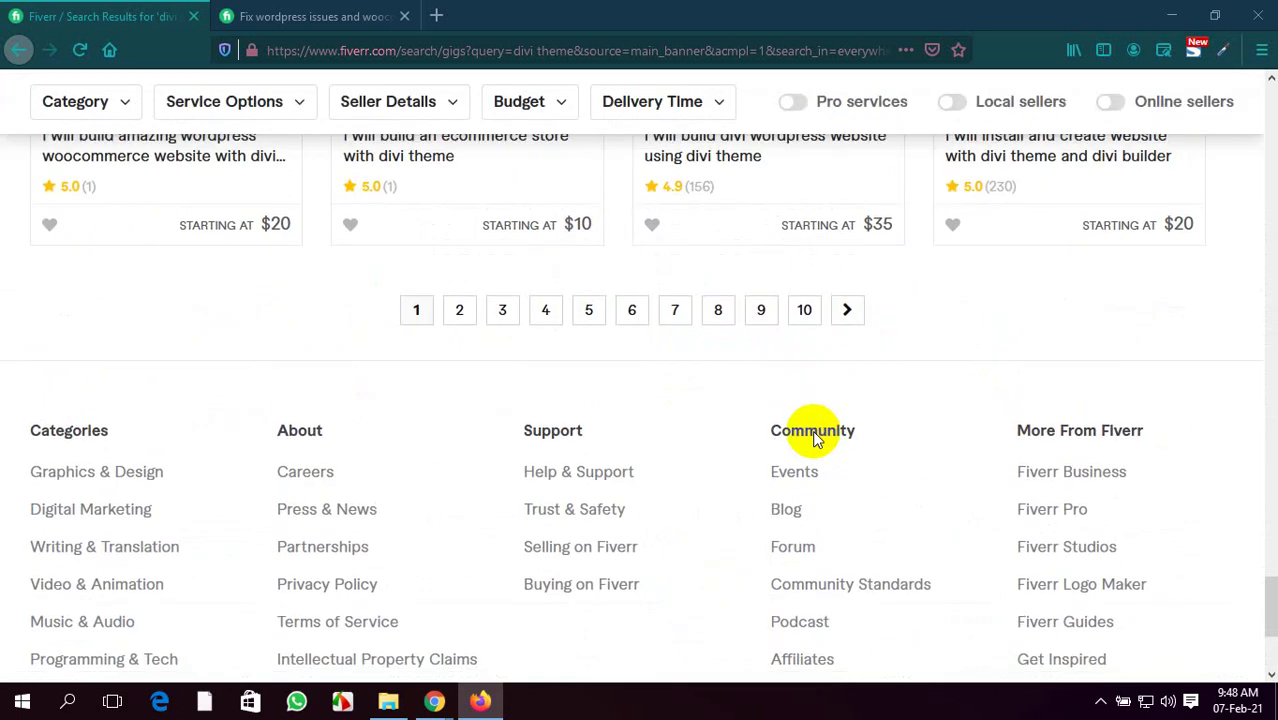
pyautogui.scroll(2, 813, 436)
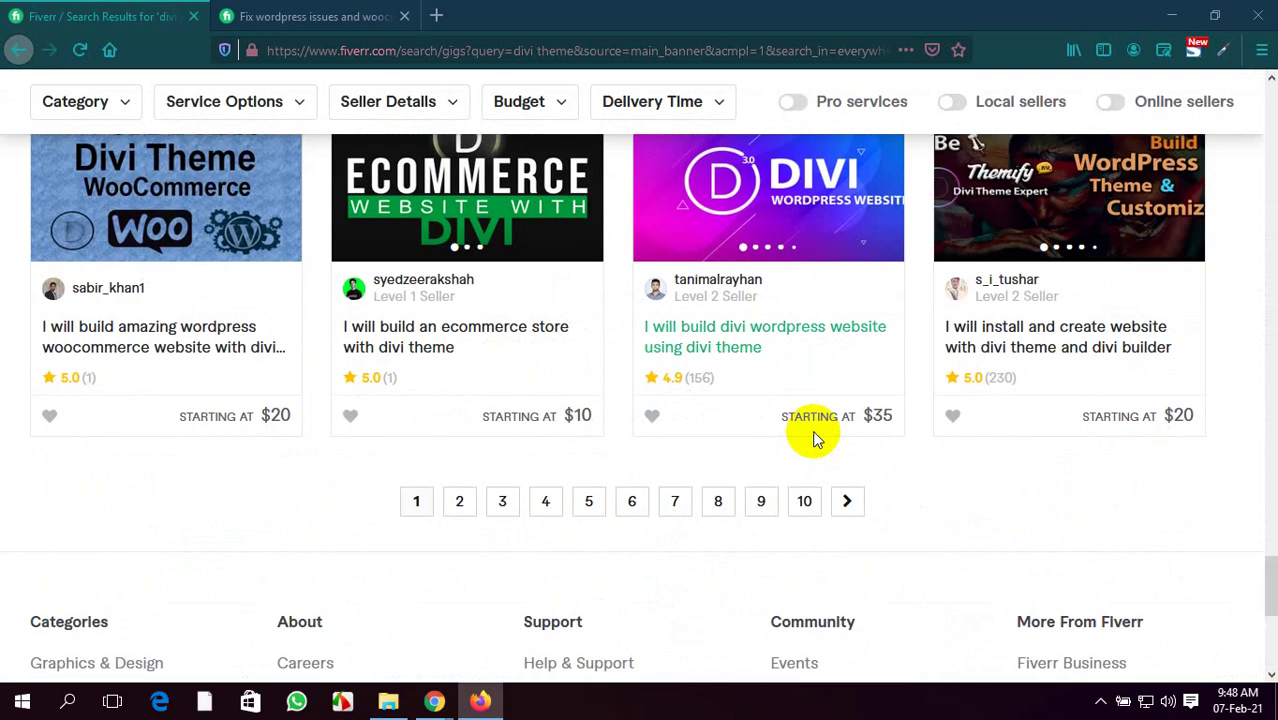
pyautogui.scroll(15, 813, 437)
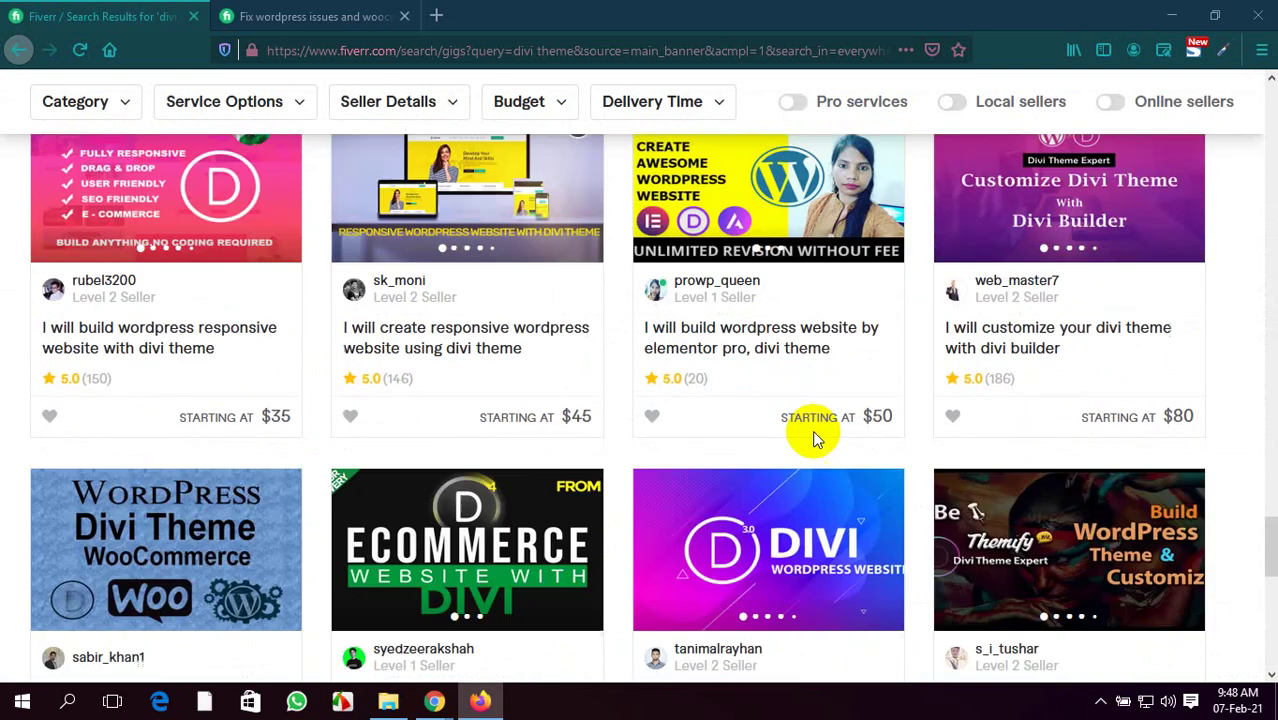
pyautogui.scroll(3, 813, 433)
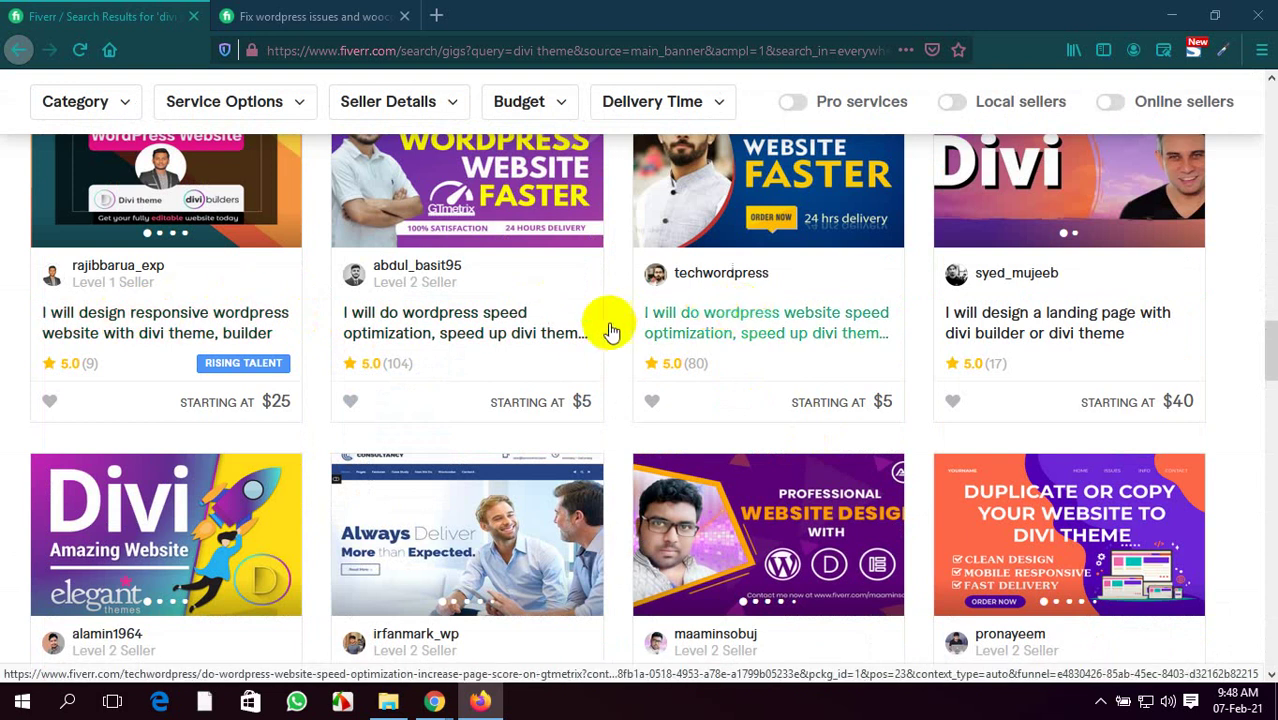
pyautogui.scroll(3, 580, 335)
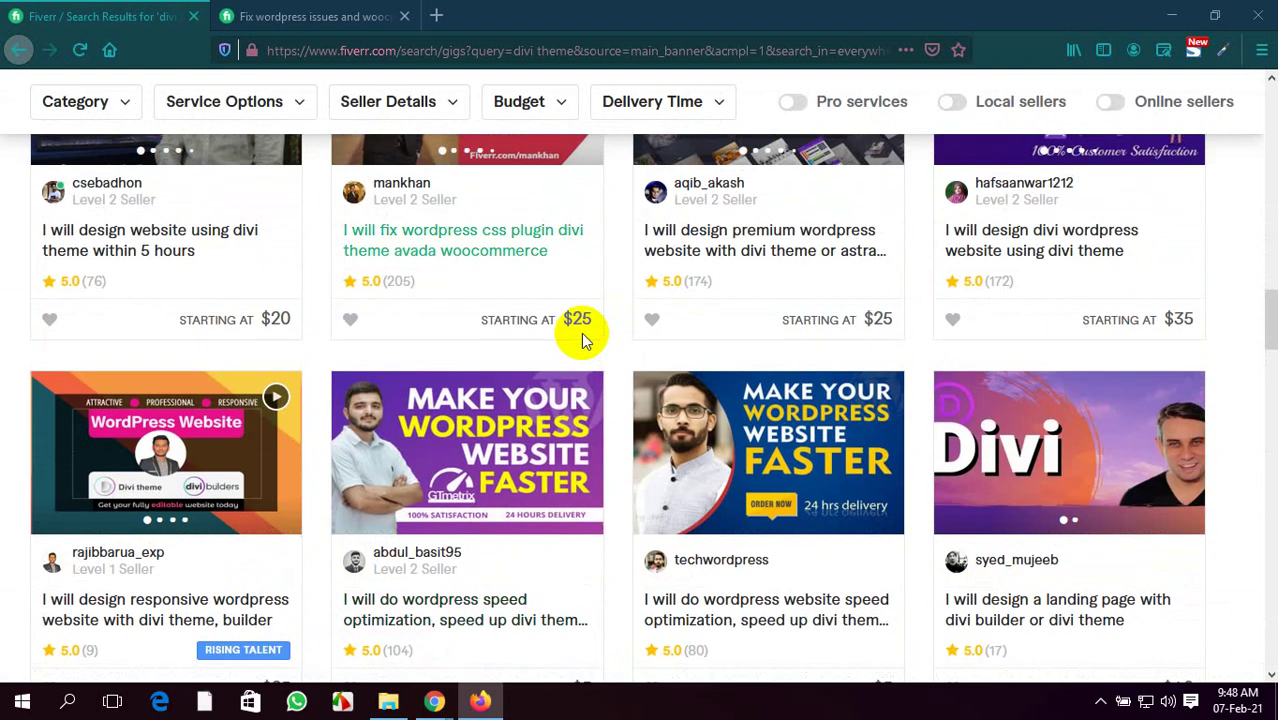
pyautogui.scroll(3, 582, 340)
pyautogui.scroll(3, 582, 342)
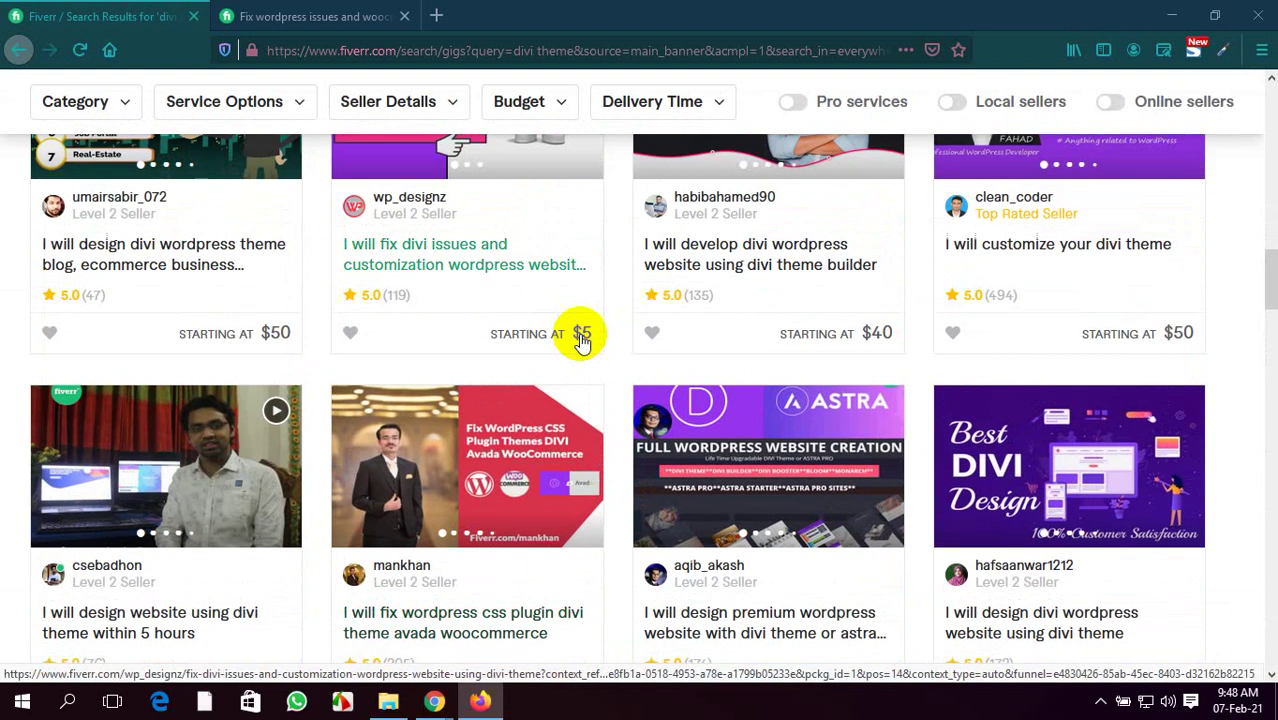
pyautogui.scroll(3, 580, 338)
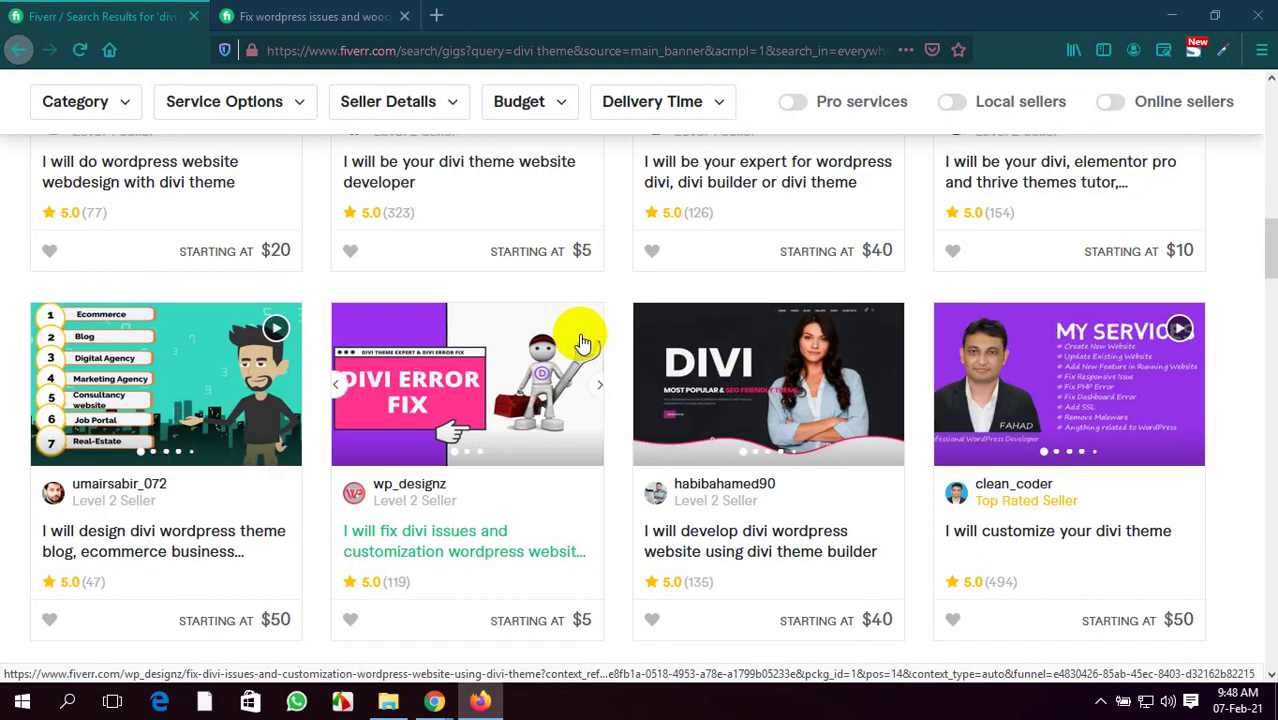
pyautogui.scroll(-2, 575, 336)
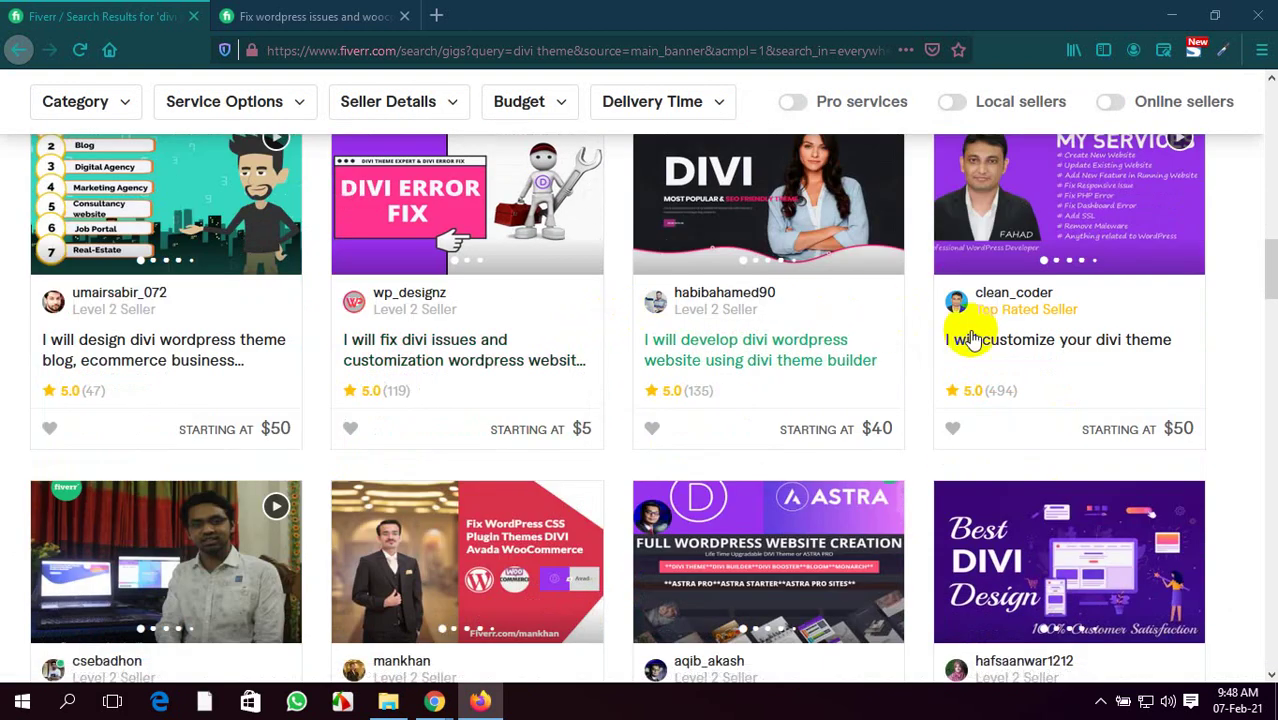
pyautogui.scroll(-3, 876, 398)
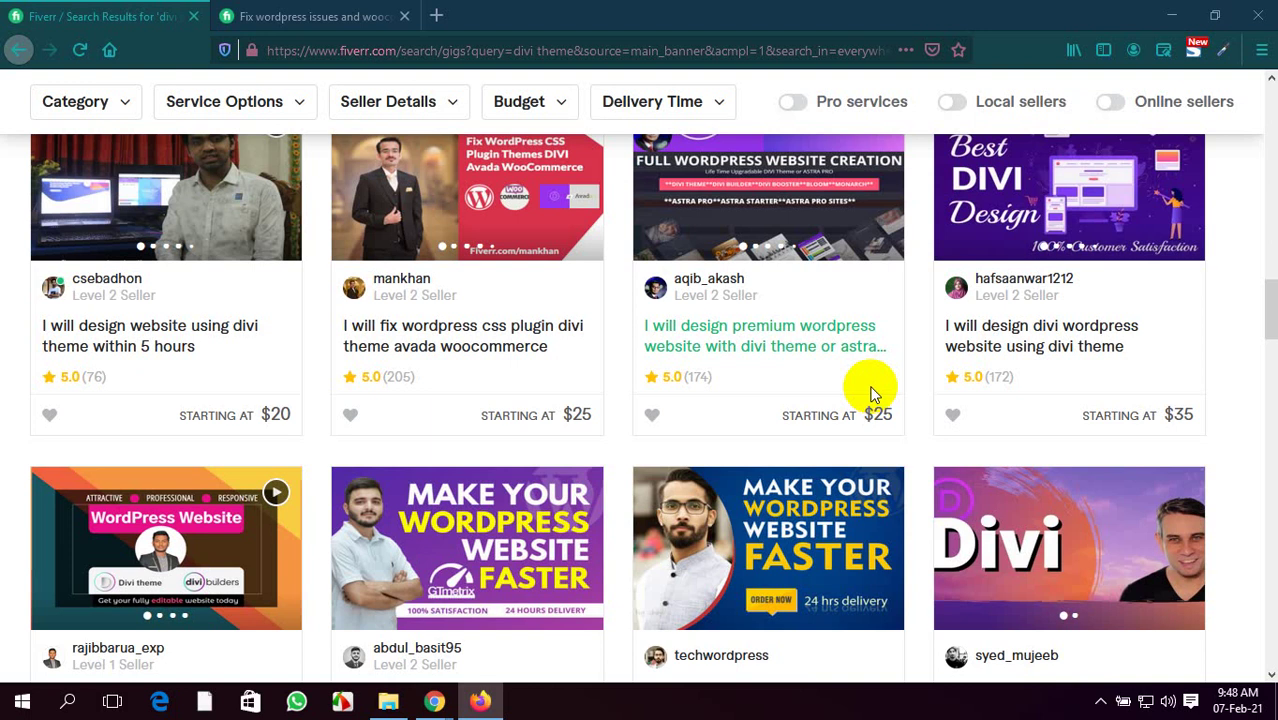
# - Open the $35 'I will design divi wordpress website using divi theme' gig and browse its gallery
pyautogui.click(1053, 340)
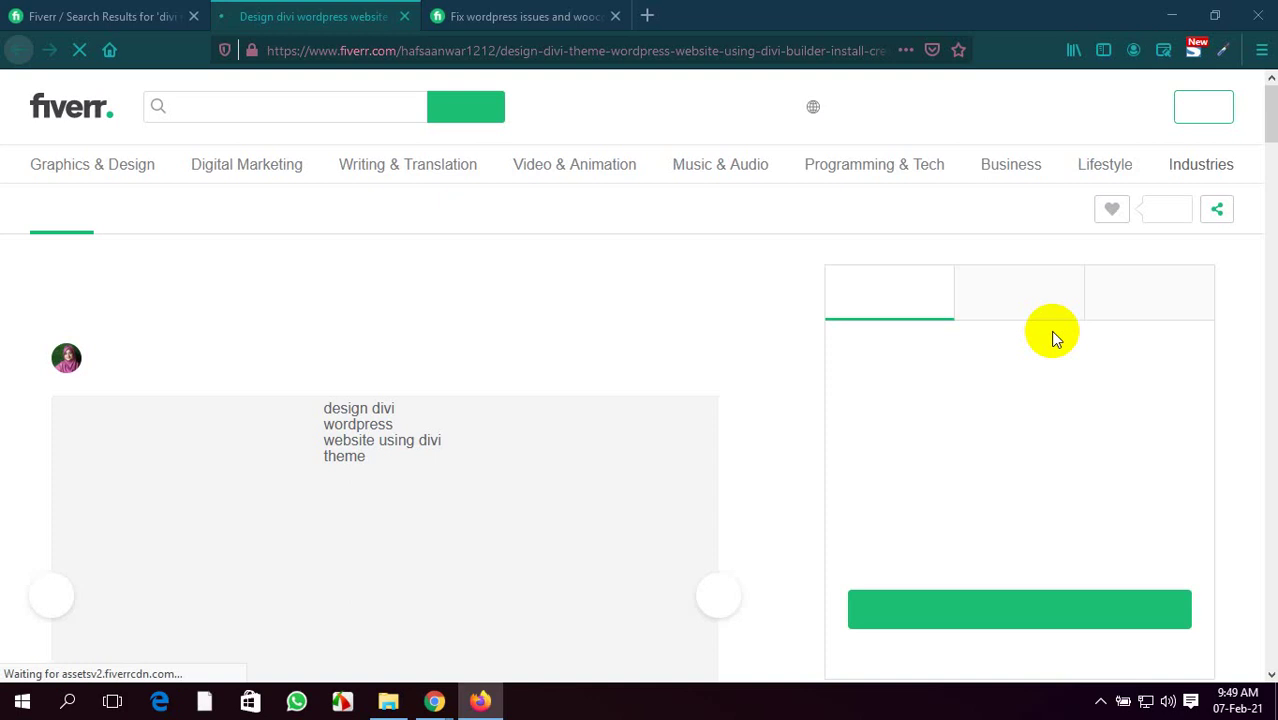
pyautogui.scroll(-5, 740, 377)
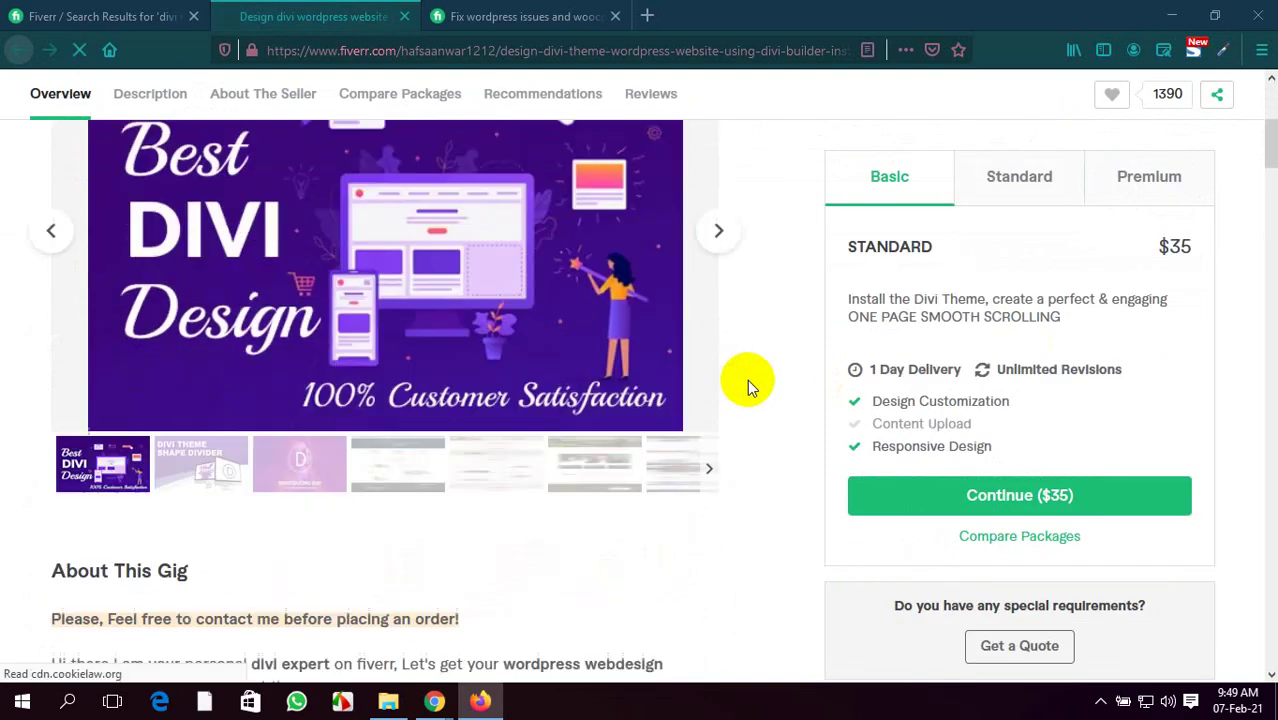
pyautogui.scroll(3, 756, 379)
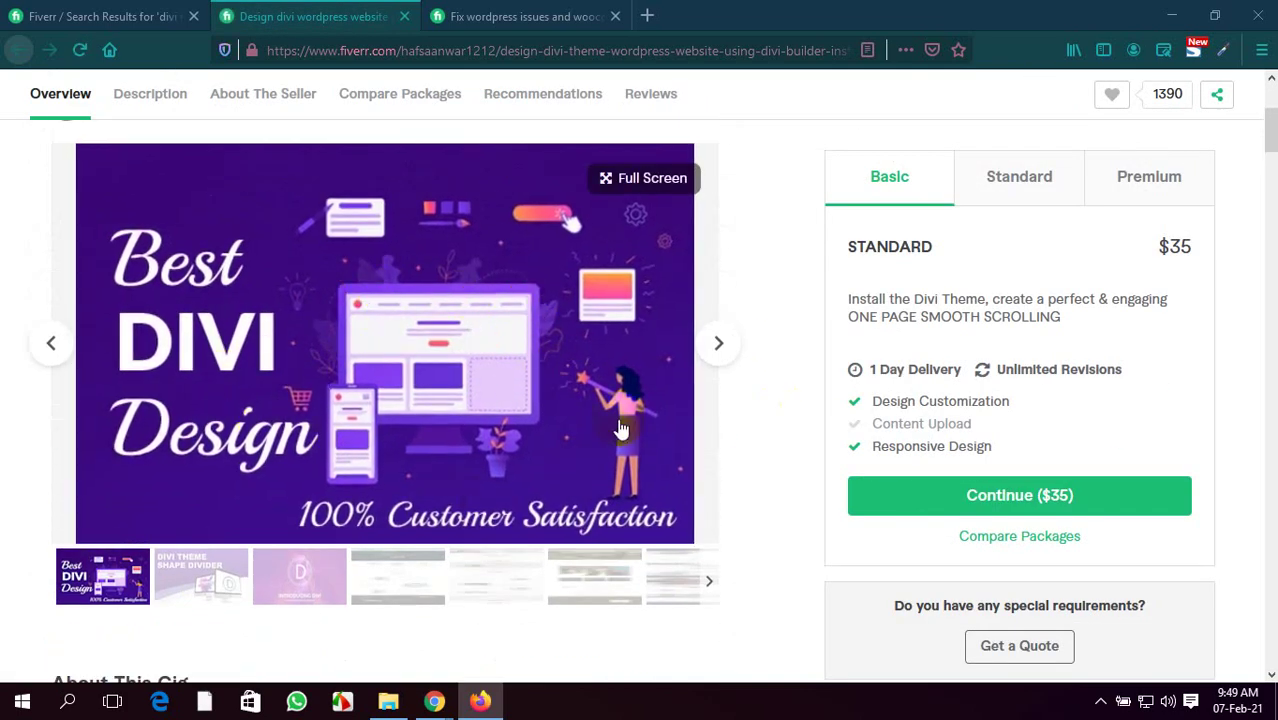
pyautogui.scroll(-4, 333, 357)
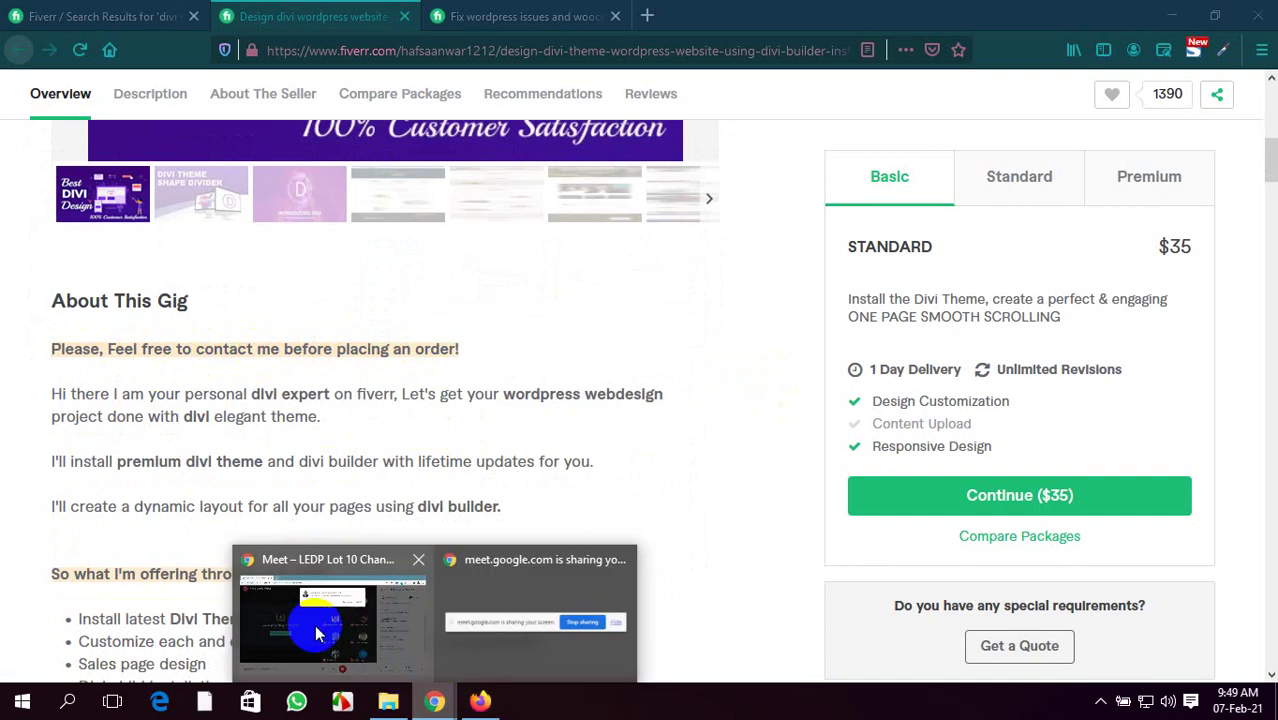
# - Admit the waiting participant in Google Meet, then resume reading the Fiverr gig description
pyautogui.click(344, 561)
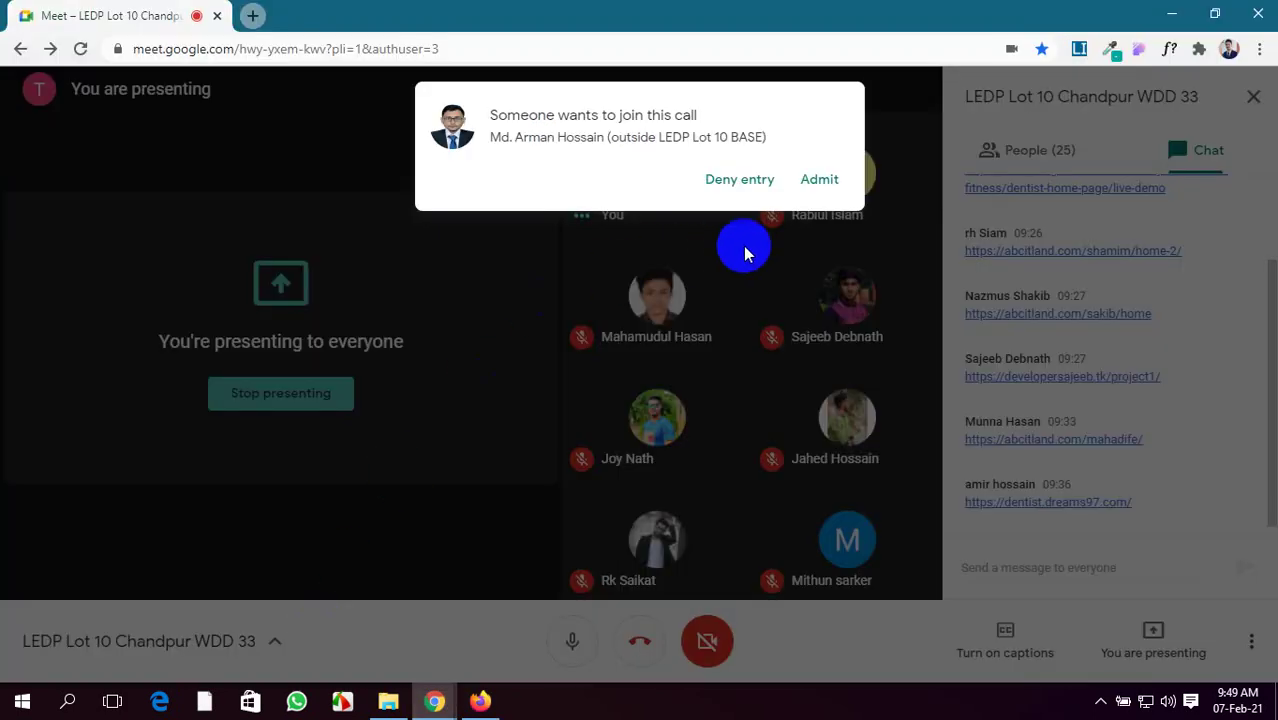
pyautogui.click(820, 182)
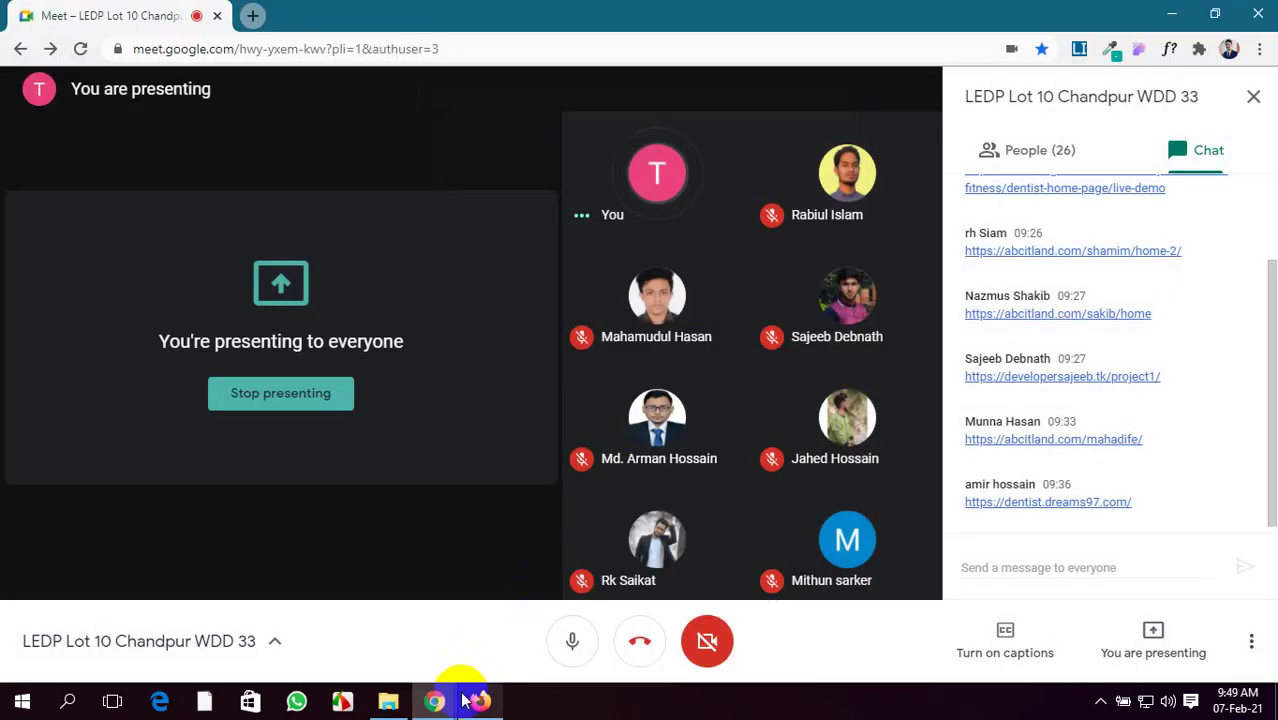
pyautogui.click(480, 701)
pyautogui.scroll(-2, 208, 476)
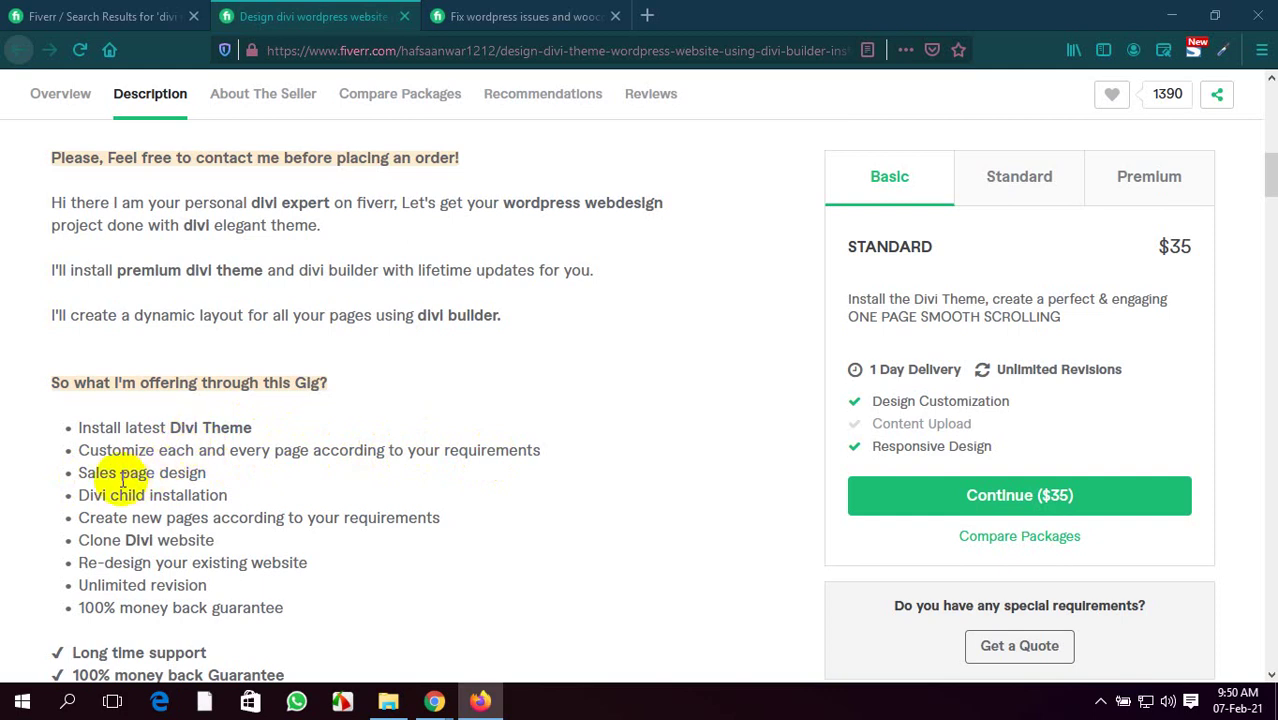
# - Check the WordPress issue-fixing gig's pricing, then return to the Divi website gig
pyautogui.scroll(-1, 110, 480)
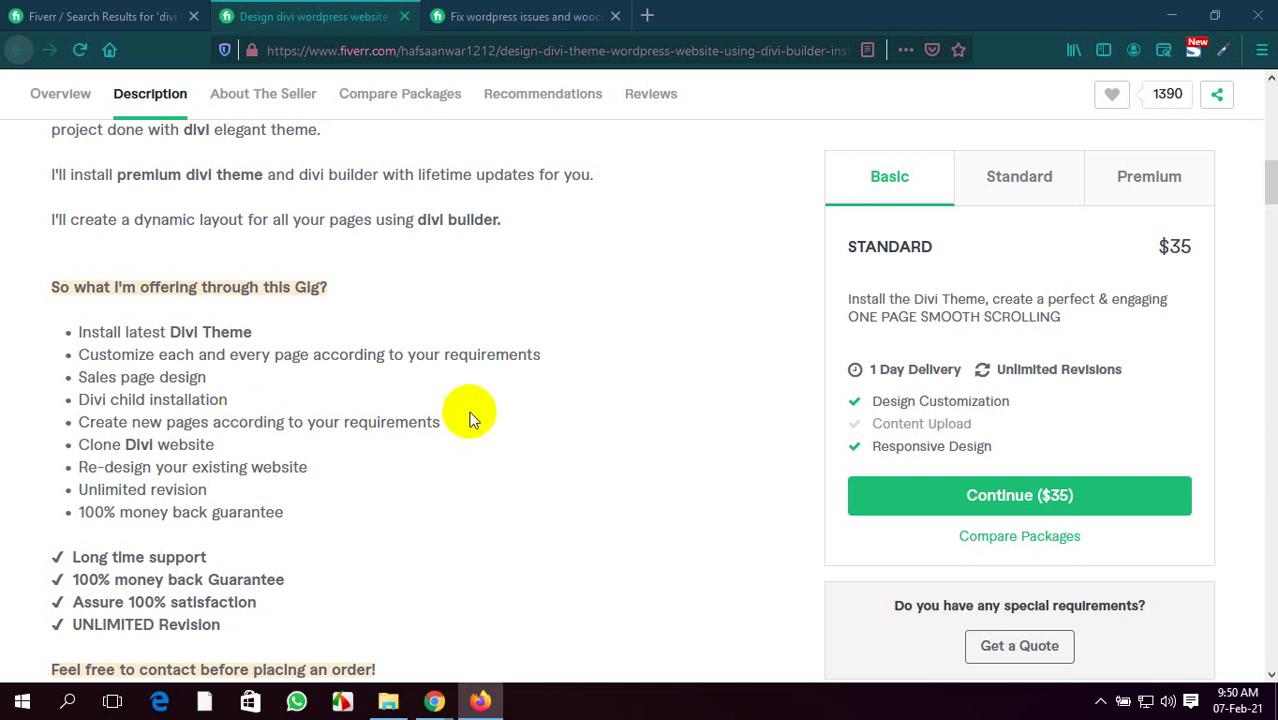
pyautogui.click(530, 12)
pyautogui.click(348, 10)
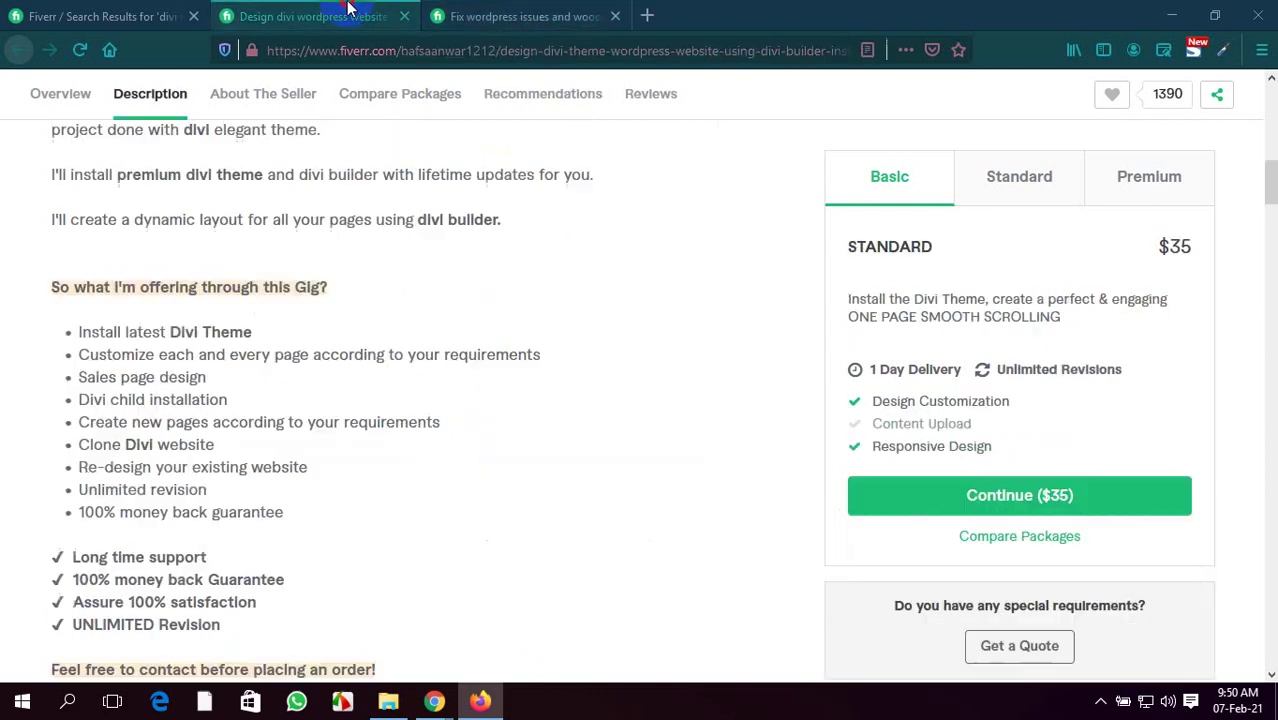
pyautogui.click(530, 14)
pyautogui.click(330, 12)
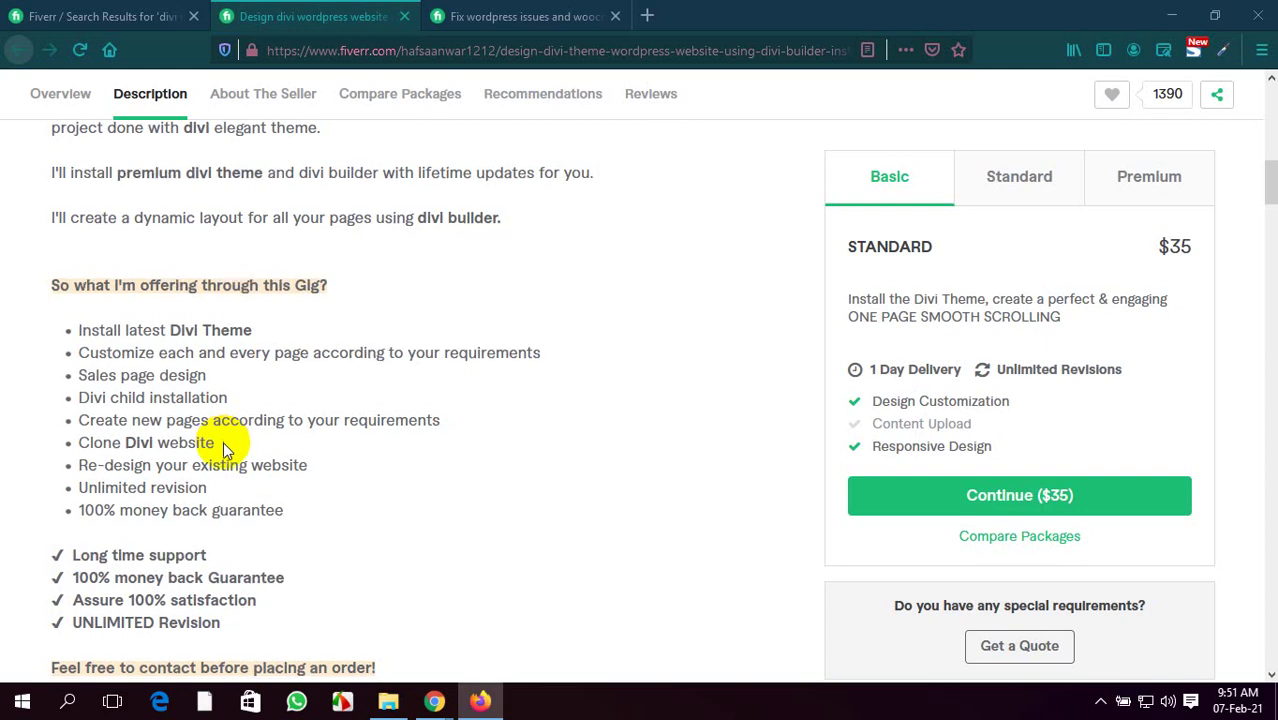
# - Scroll the Divi gig description and highlight the line inviting contact before ordering
pyautogui.scroll(-3, 223, 441)
pyautogui.scroll(3, 90, 430)
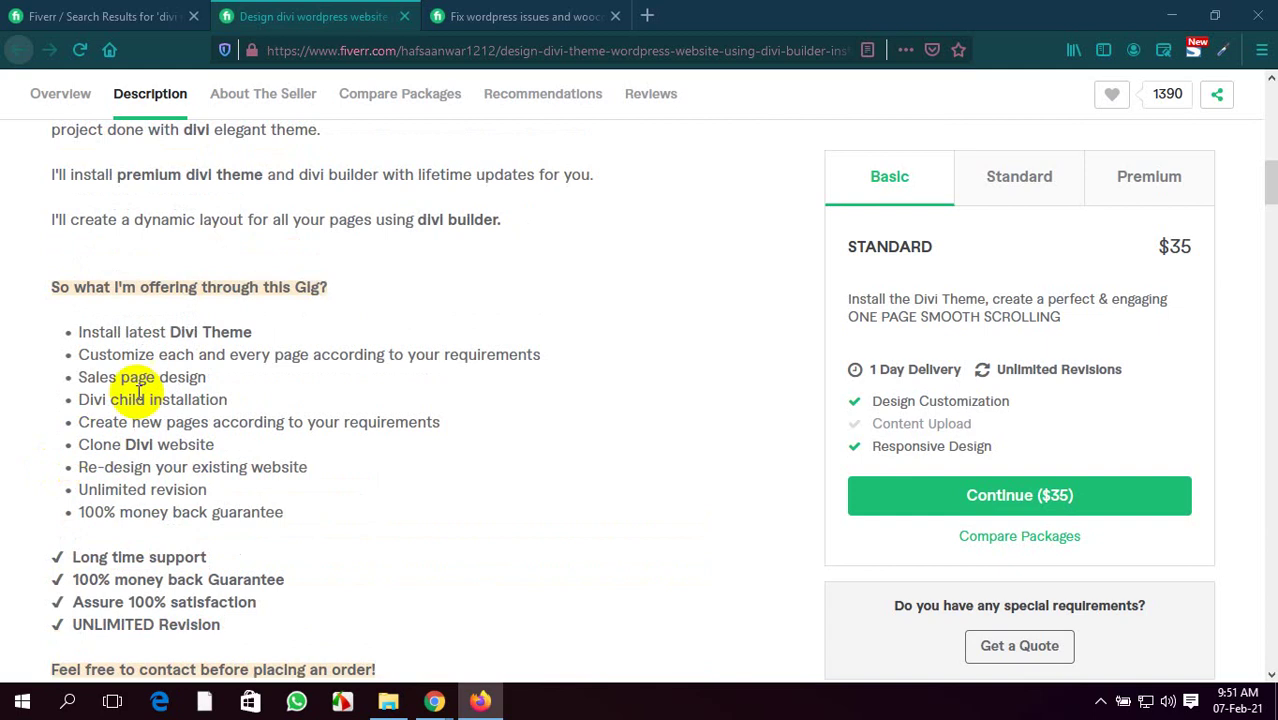
pyautogui.scroll(-2, 240, 240)
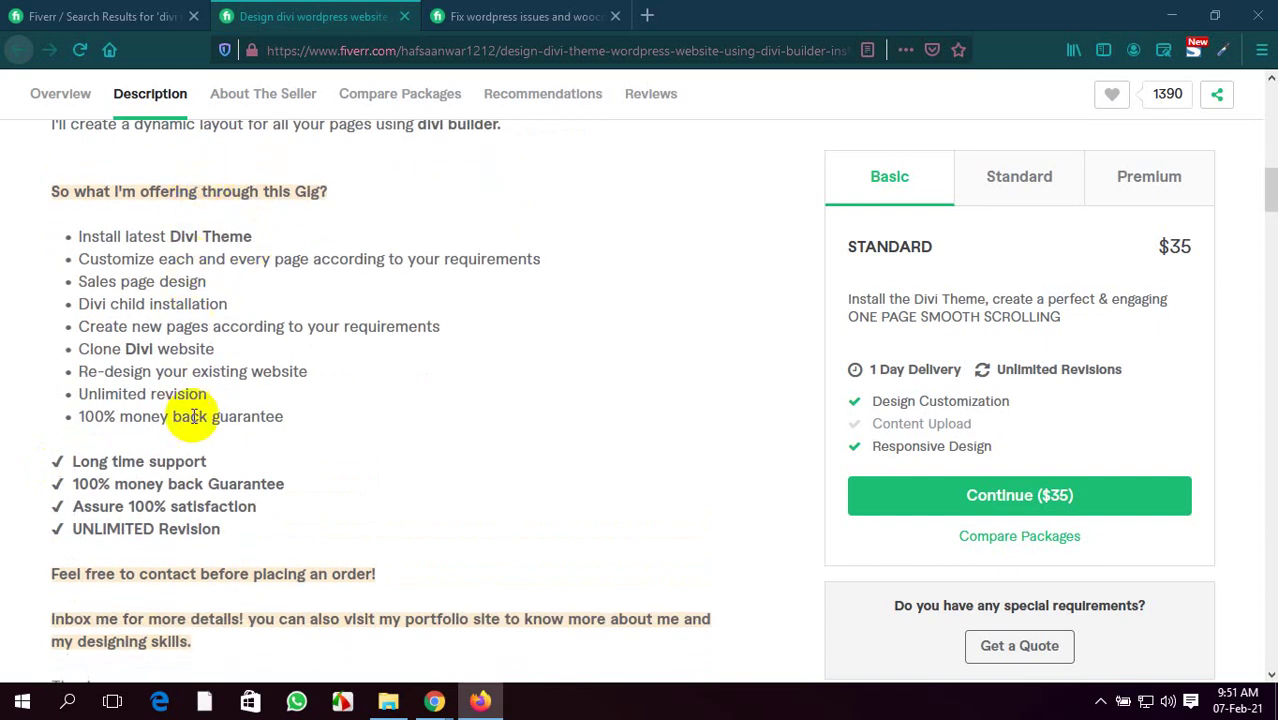
pyautogui.scroll(-2, 188, 410)
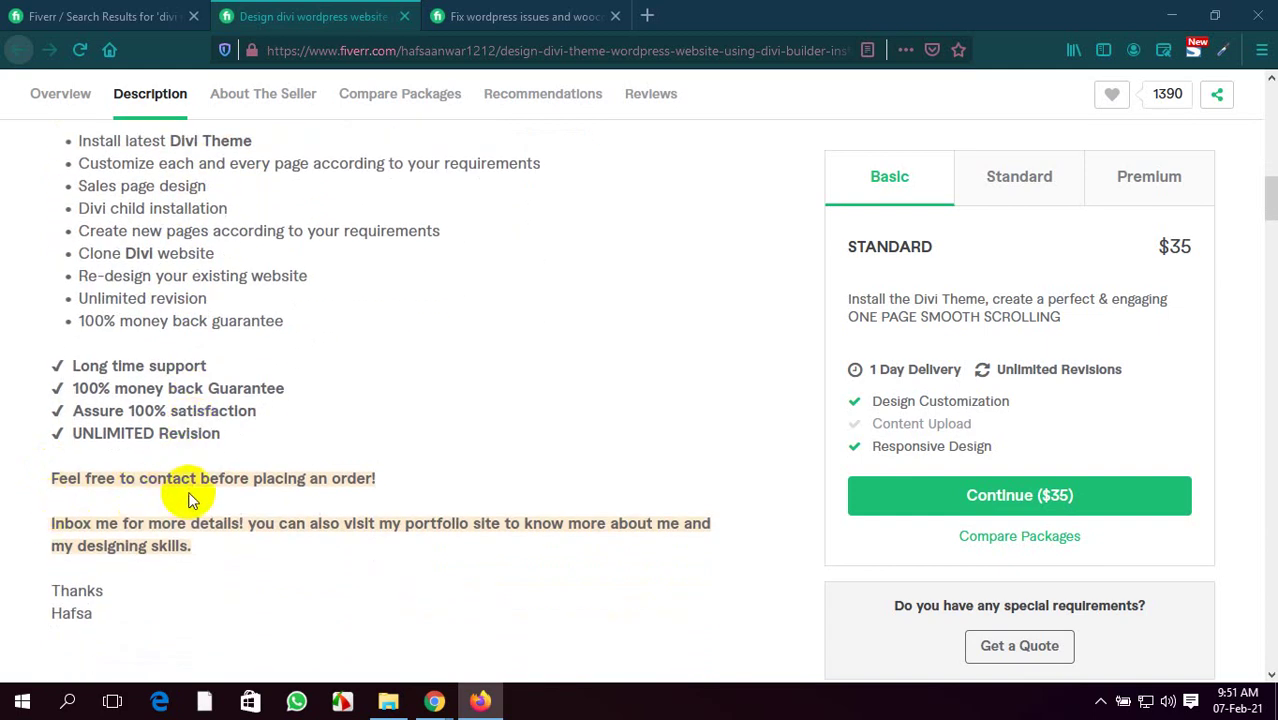
pyautogui.moveTo(405, 481); pyautogui.dragTo(23, 476)
pyautogui.click(563, 466)
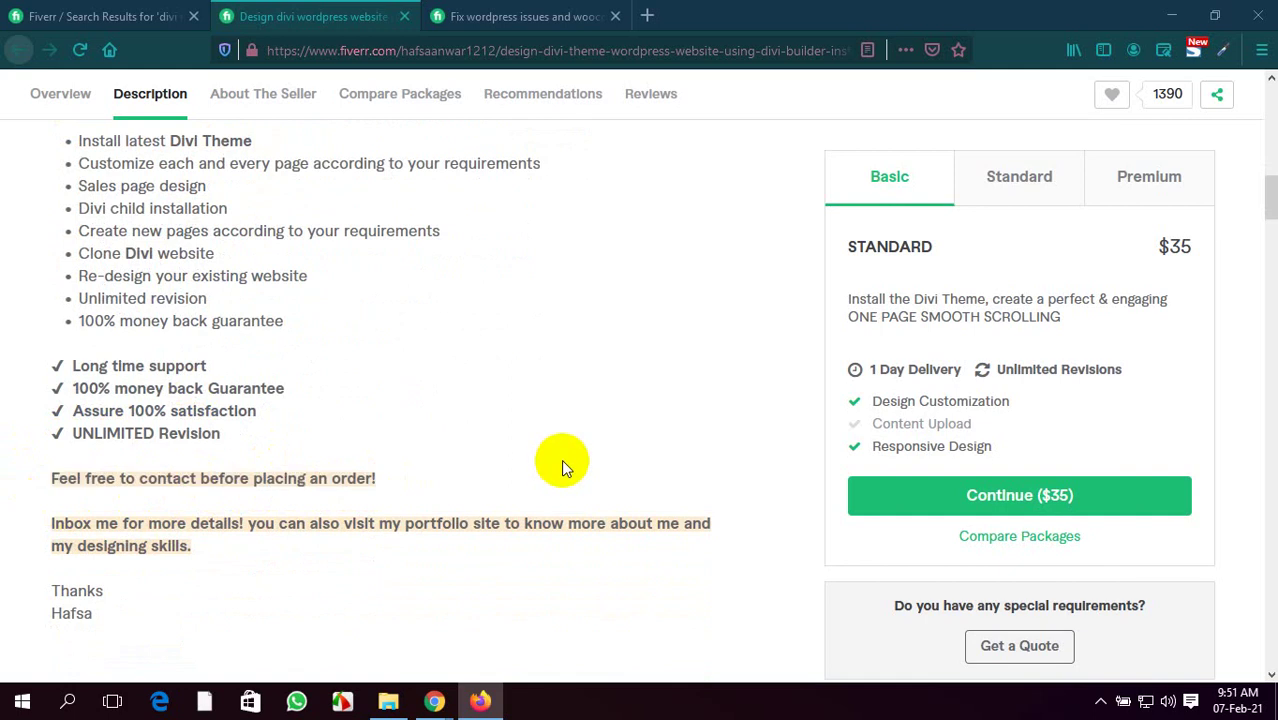
# - Scroll past the Specialization lists to About The Seller: 5.0 rating, 193 reviews
pyautogui.scroll(-4, 561, 459)
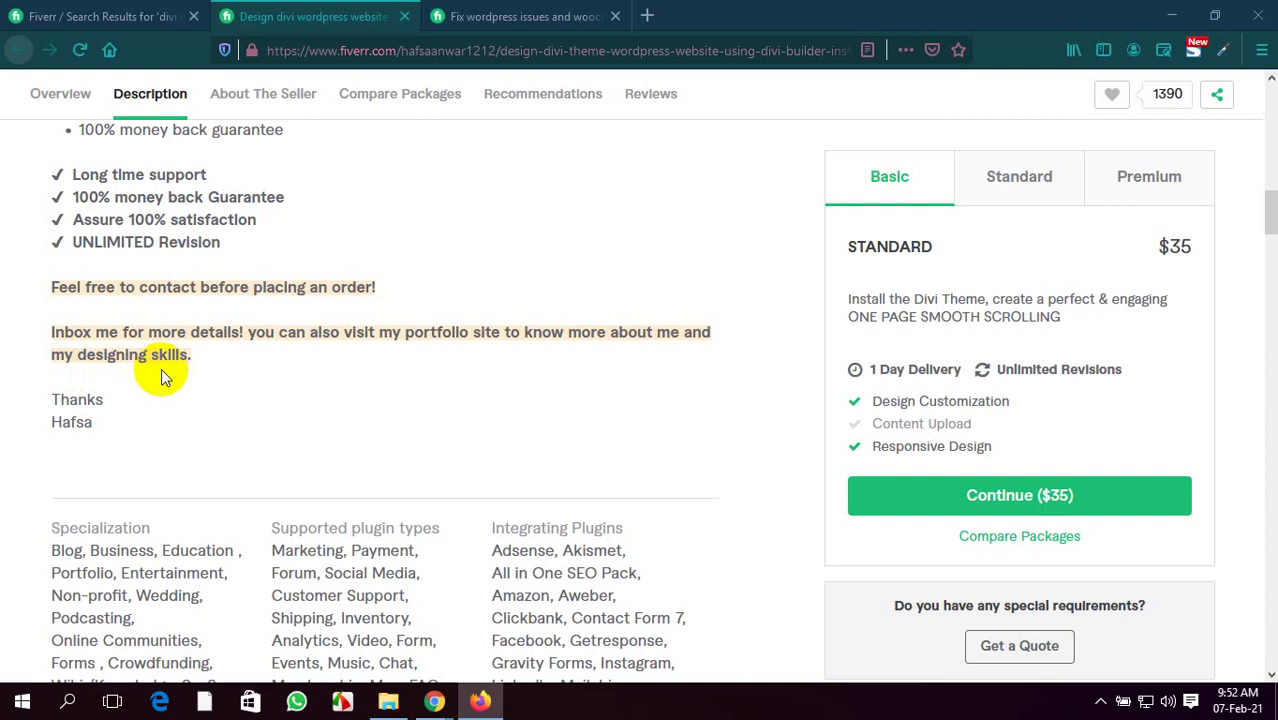
pyautogui.scroll(2, 161, 368)
pyautogui.scroll(-2, 161, 368)
pyautogui.scroll(2, 161, 368)
pyautogui.scroll(-2, 161, 368)
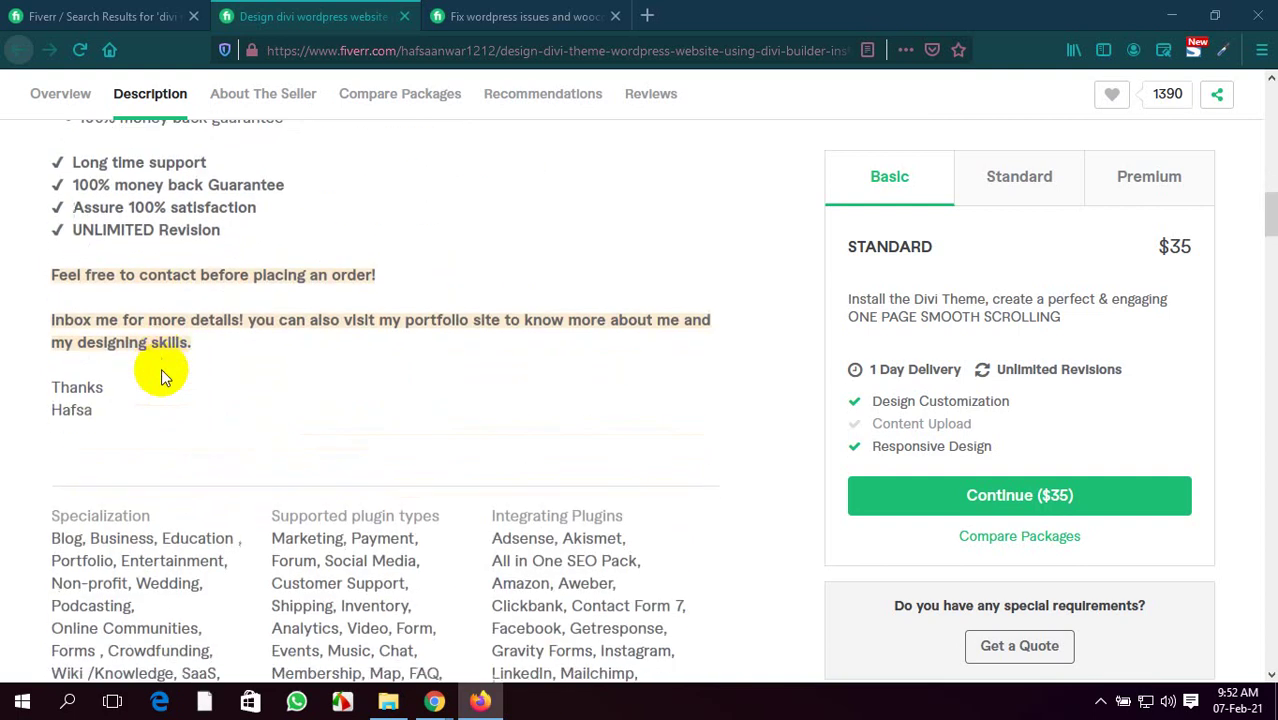
pyautogui.scroll(-2, 161, 368)
pyautogui.scroll(-4, 161, 368)
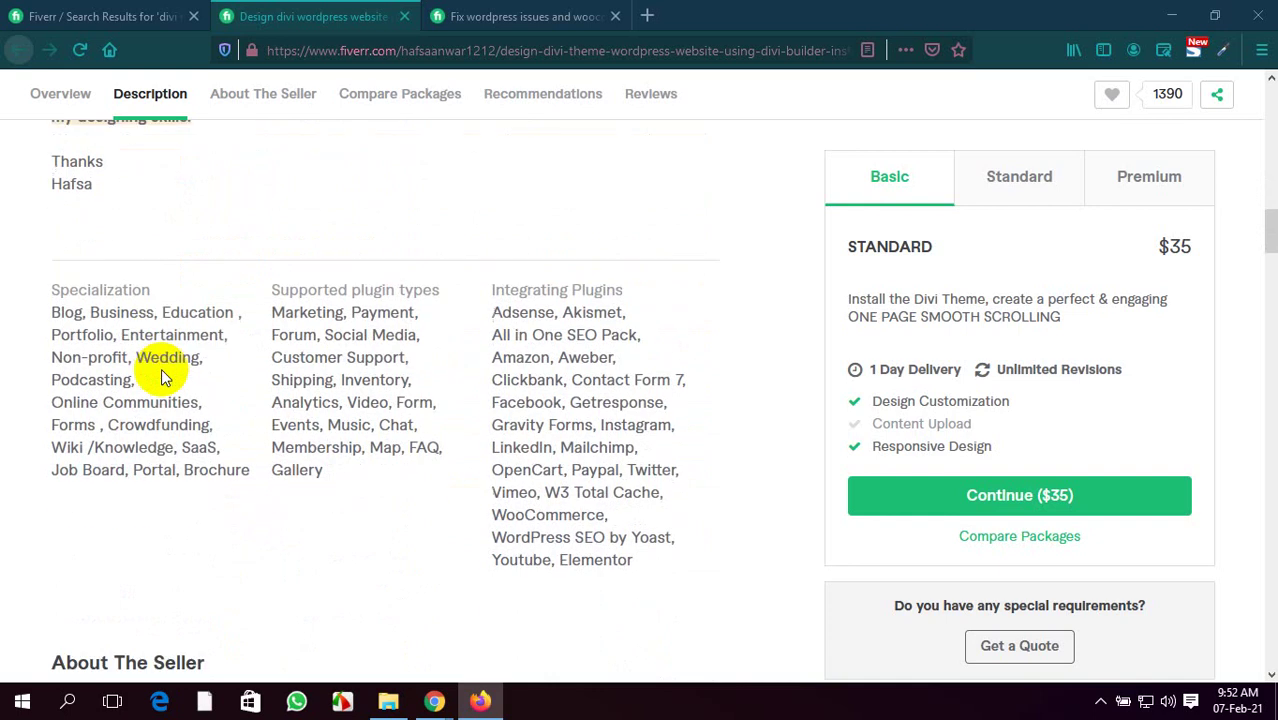
pyautogui.scroll(-3, 161, 368)
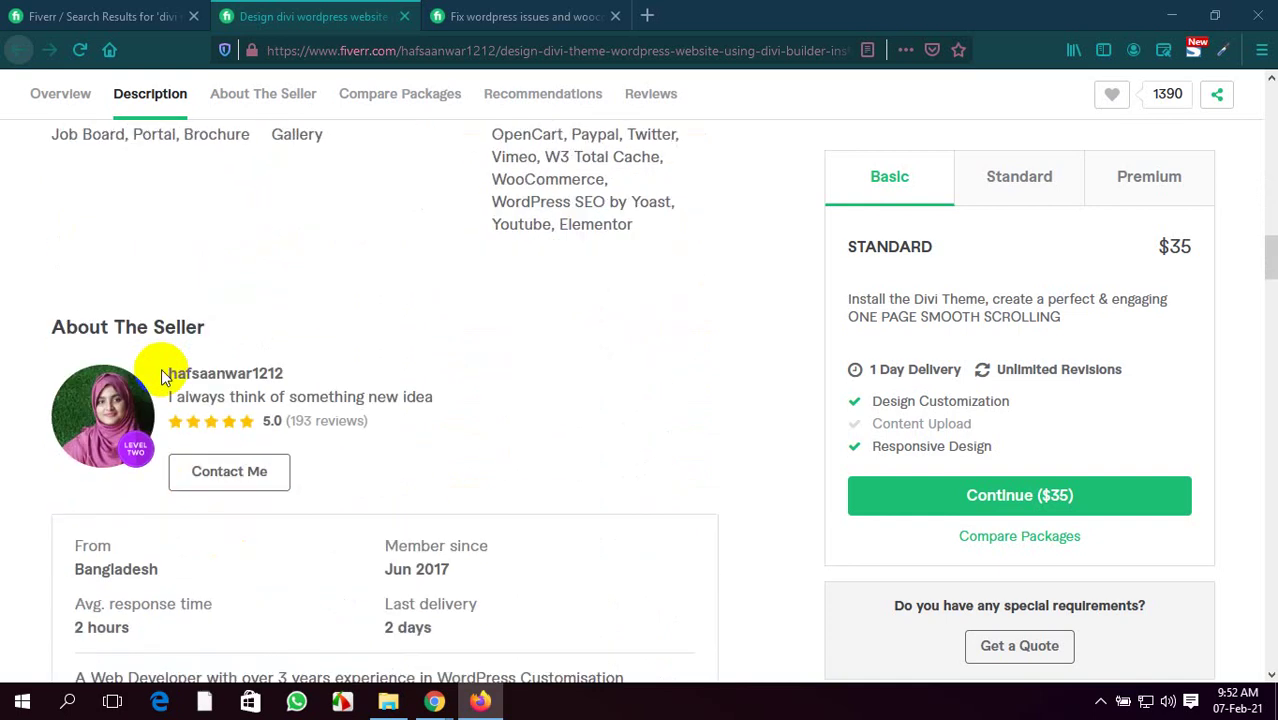
pyautogui.scroll(1, 161, 368)
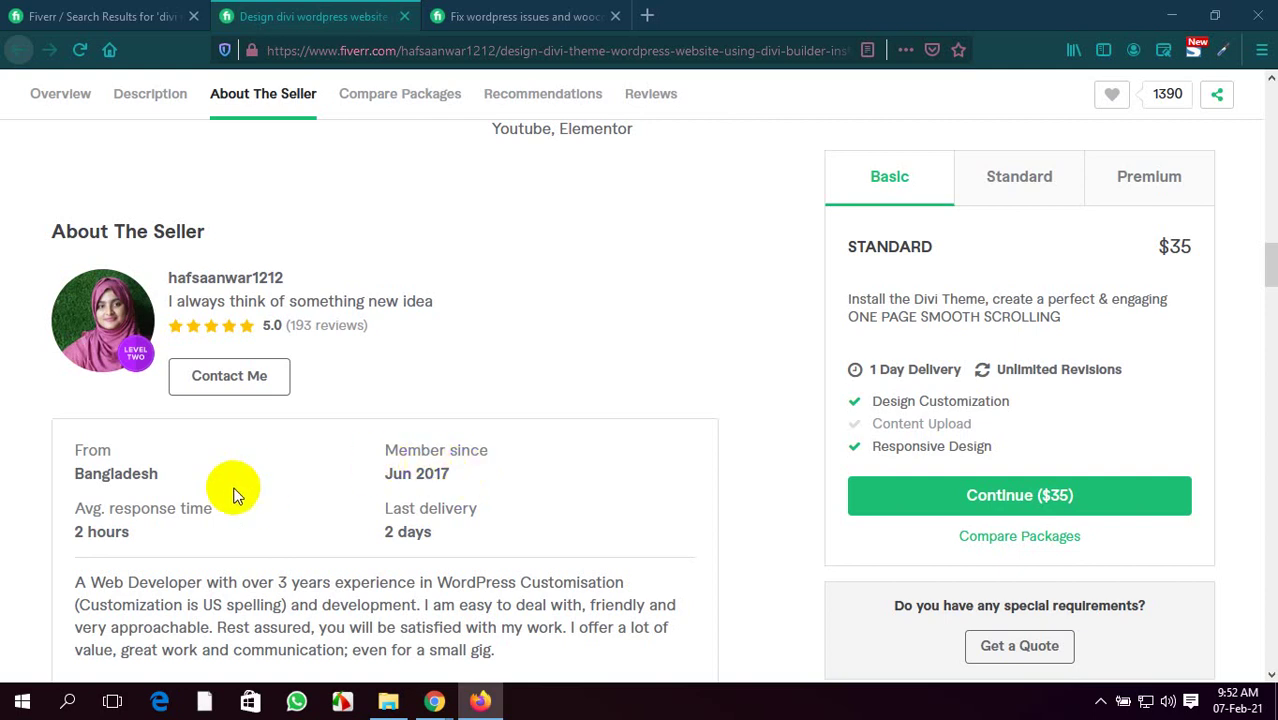
# - Scroll past Compare Packages and Recommendations to the 172 reviews and rating breakdown
pyautogui.scroll(-1, 223, 486)
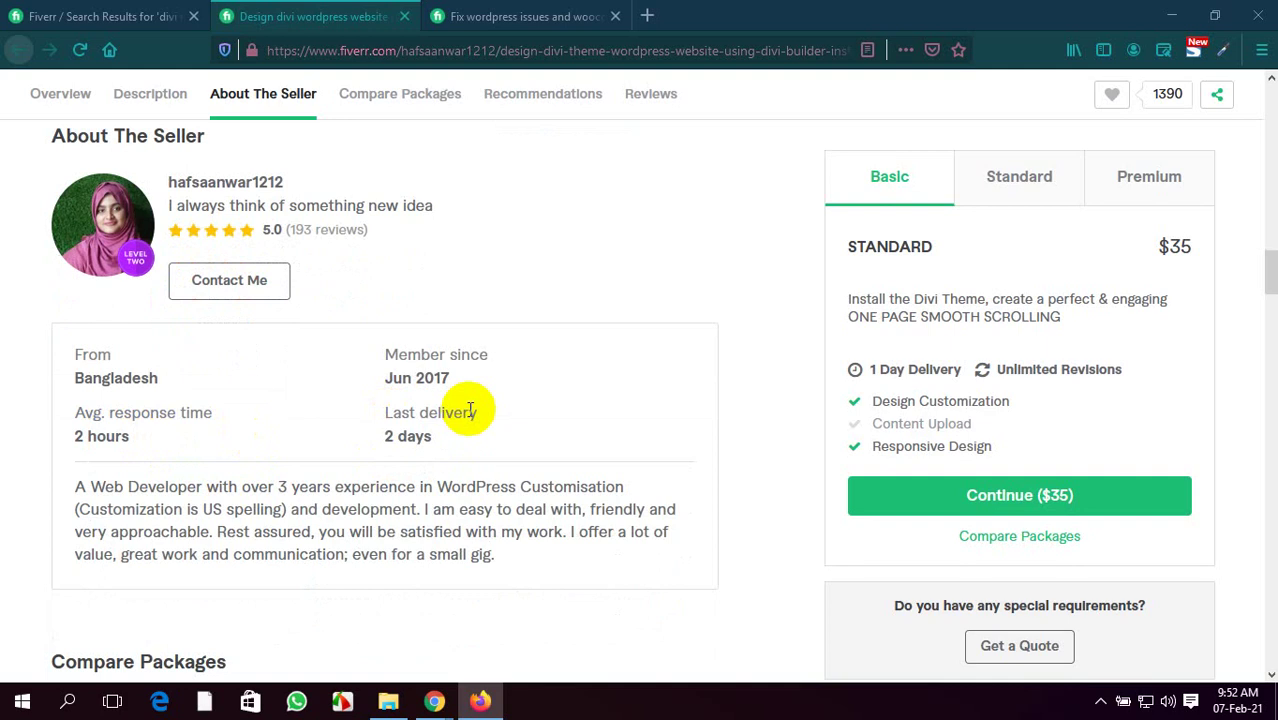
pyautogui.scroll(-1, 300, 465)
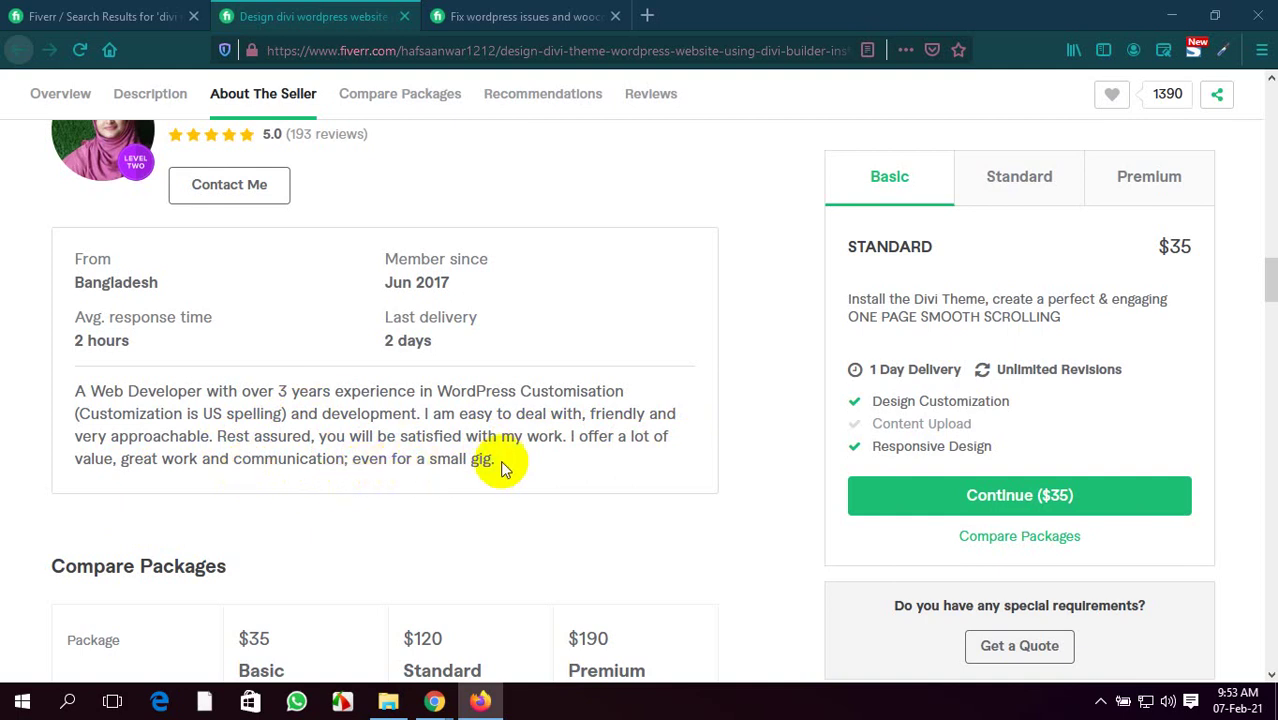
pyautogui.scroll(-3, 503, 466)
pyautogui.scroll(3, 503, 466)
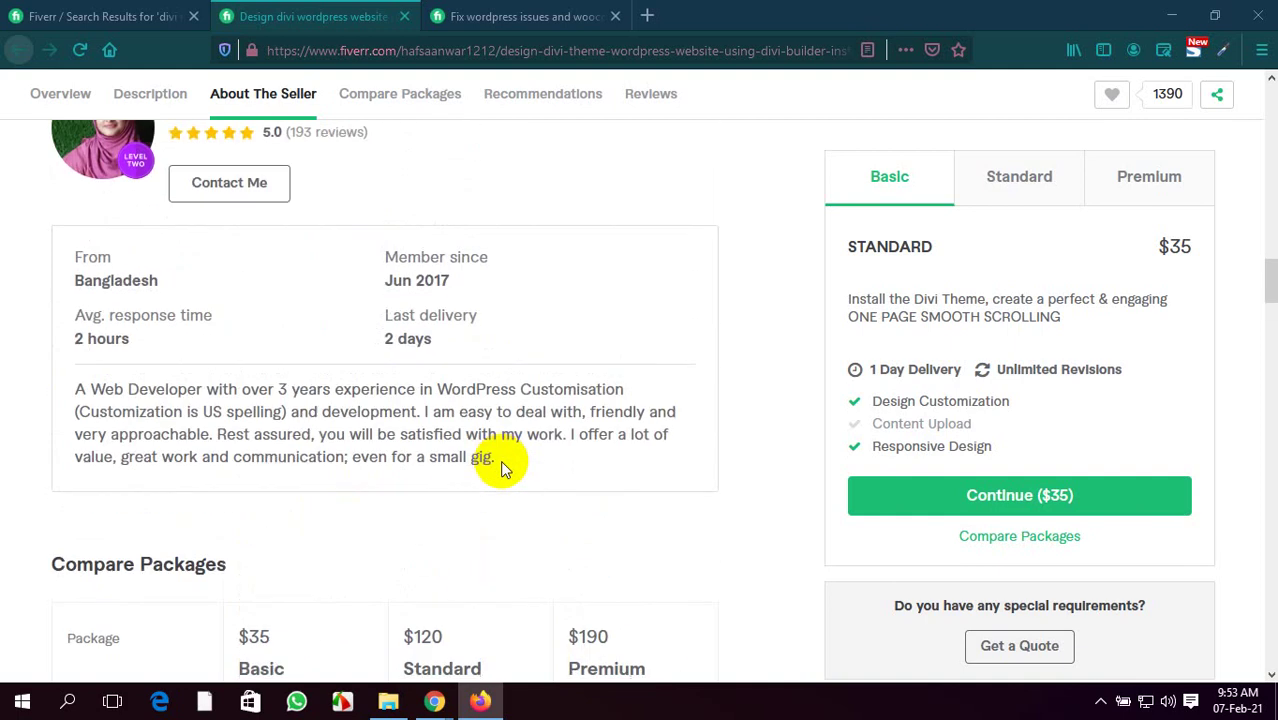
pyautogui.scroll(-5, 503, 466)
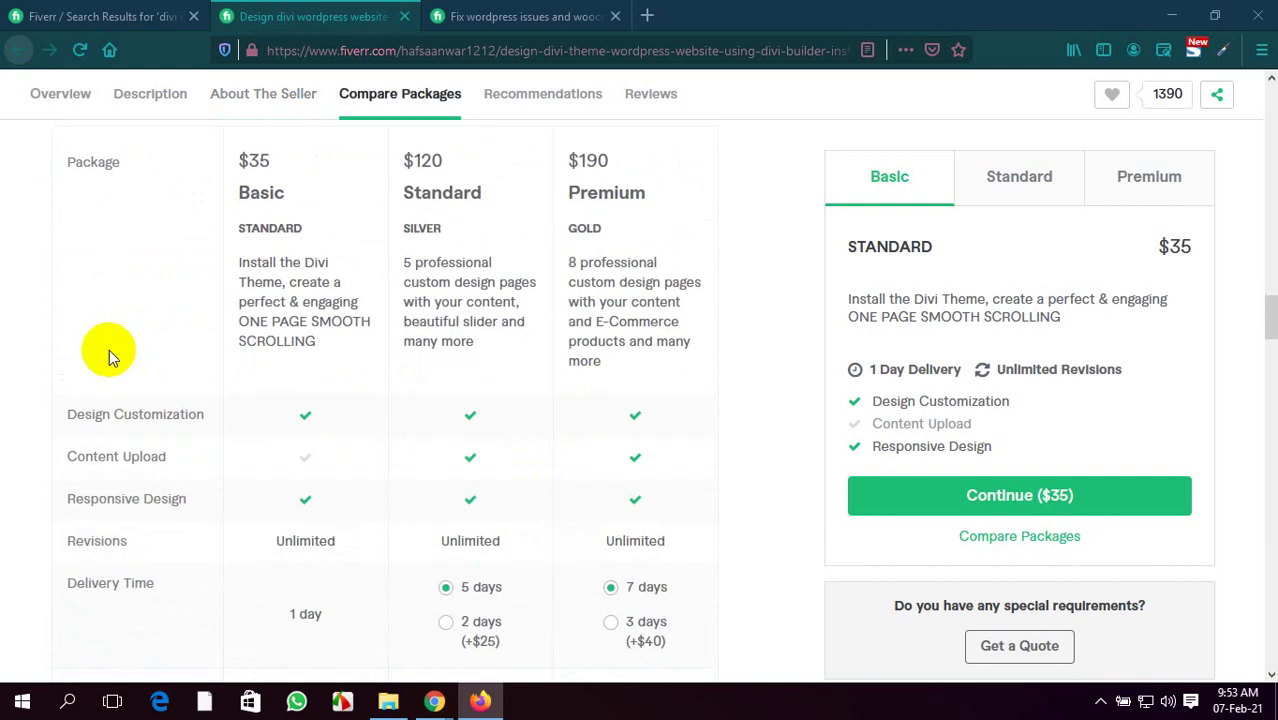
pyautogui.scroll(-1, 109, 349)
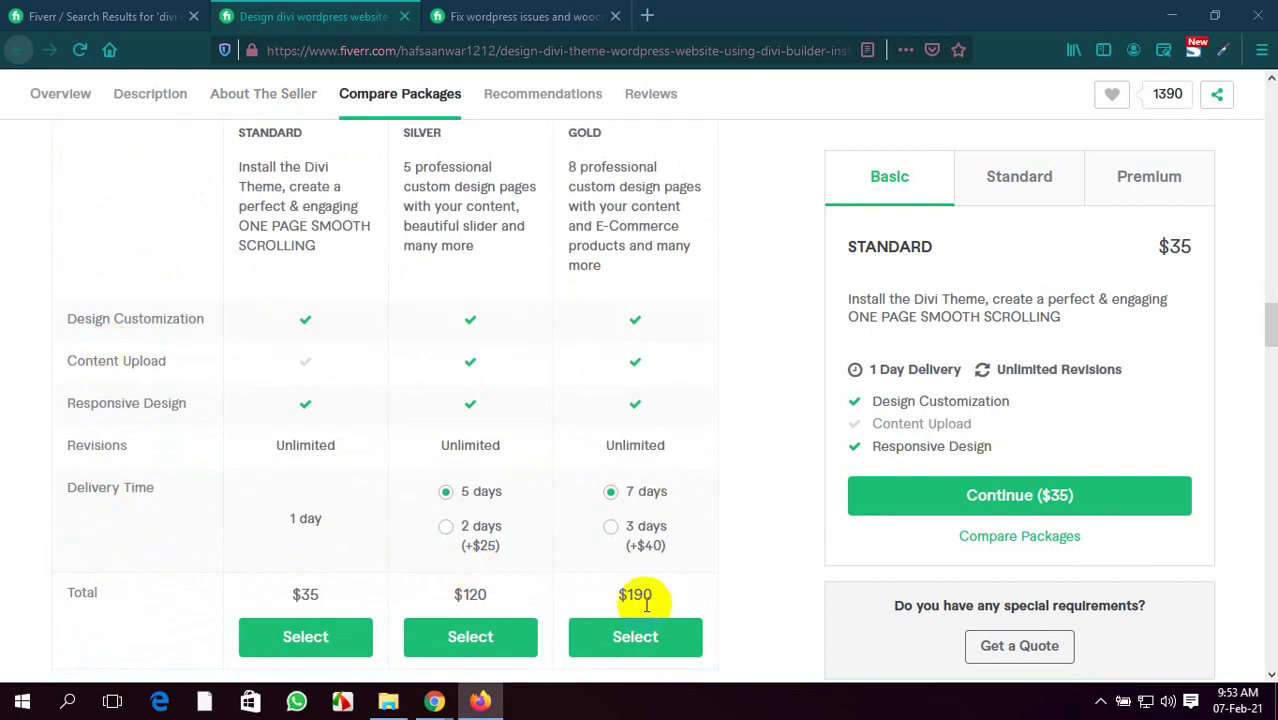
pyautogui.scroll(-7, 530, 526)
pyautogui.scroll(-5, 507, 515)
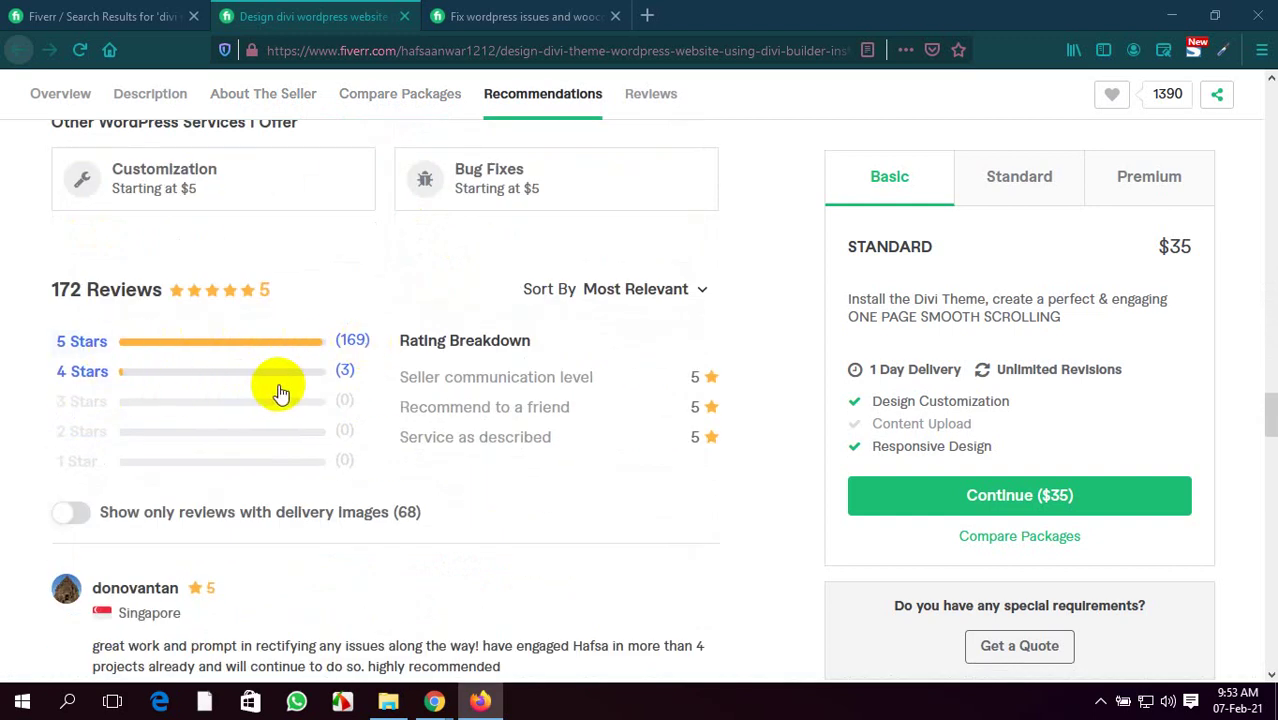
# - Scroll back and forth through the Divi gig's Reviews section
pyautogui.scroll(-1, 460, 412)
pyautogui.scroll(-1, 289, 427)
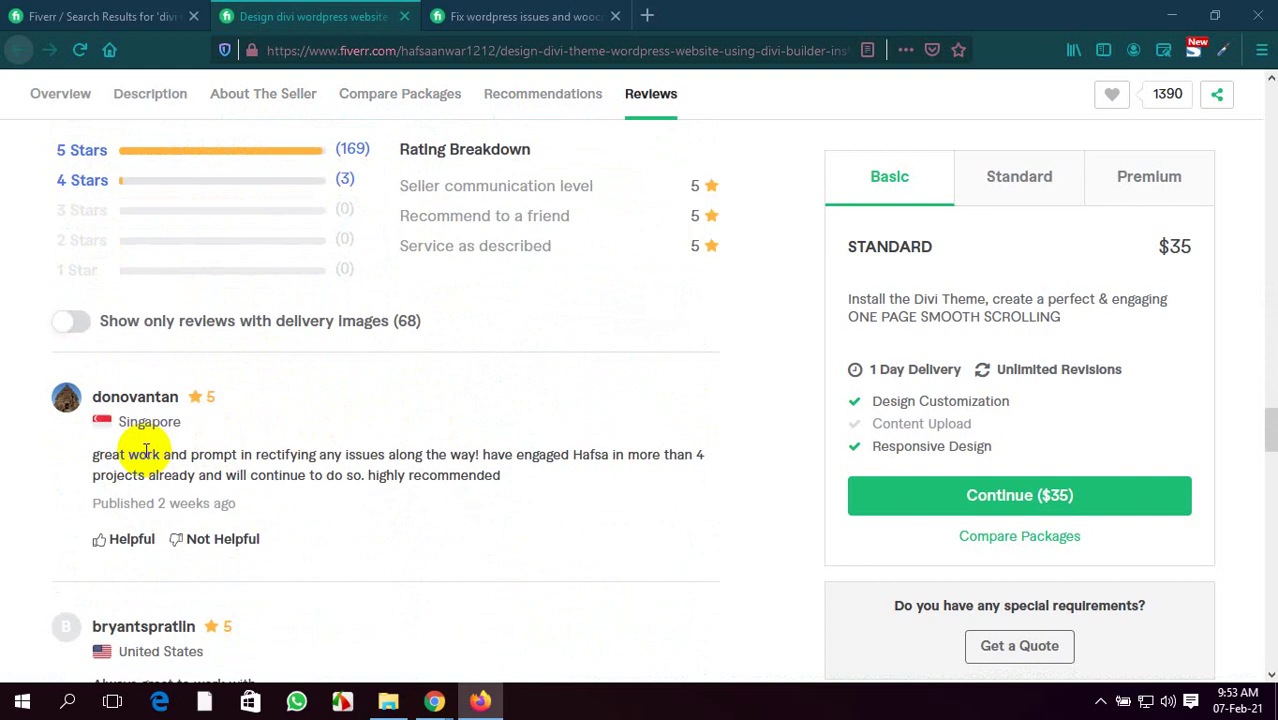
pyautogui.scroll(-2, 134, 442)
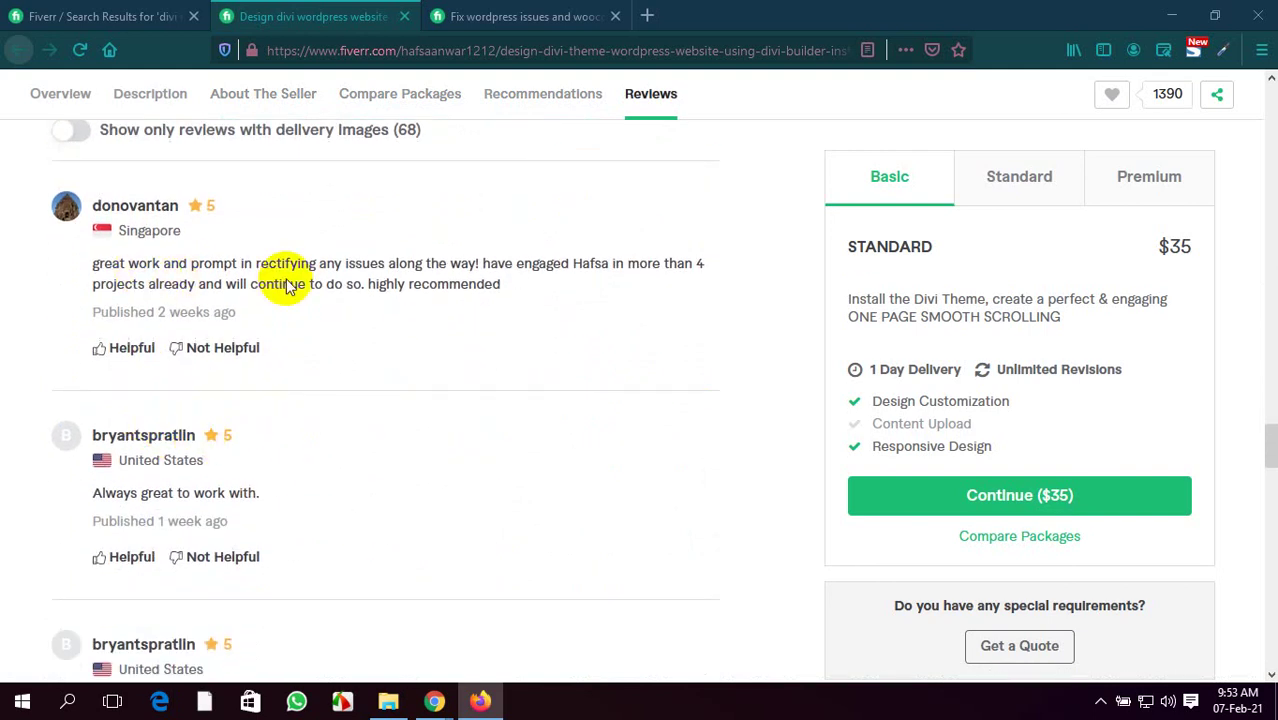
pyautogui.scroll(-2, 148, 440)
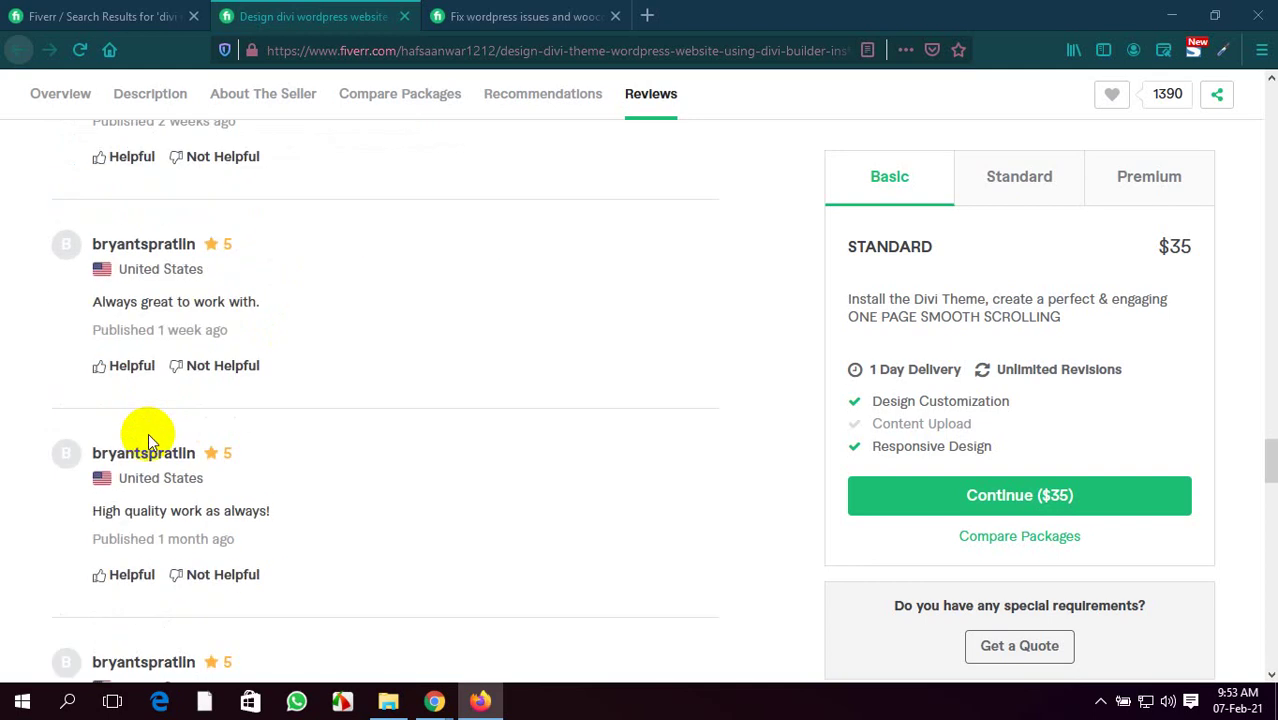
pyautogui.scroll(2, 148, 433)
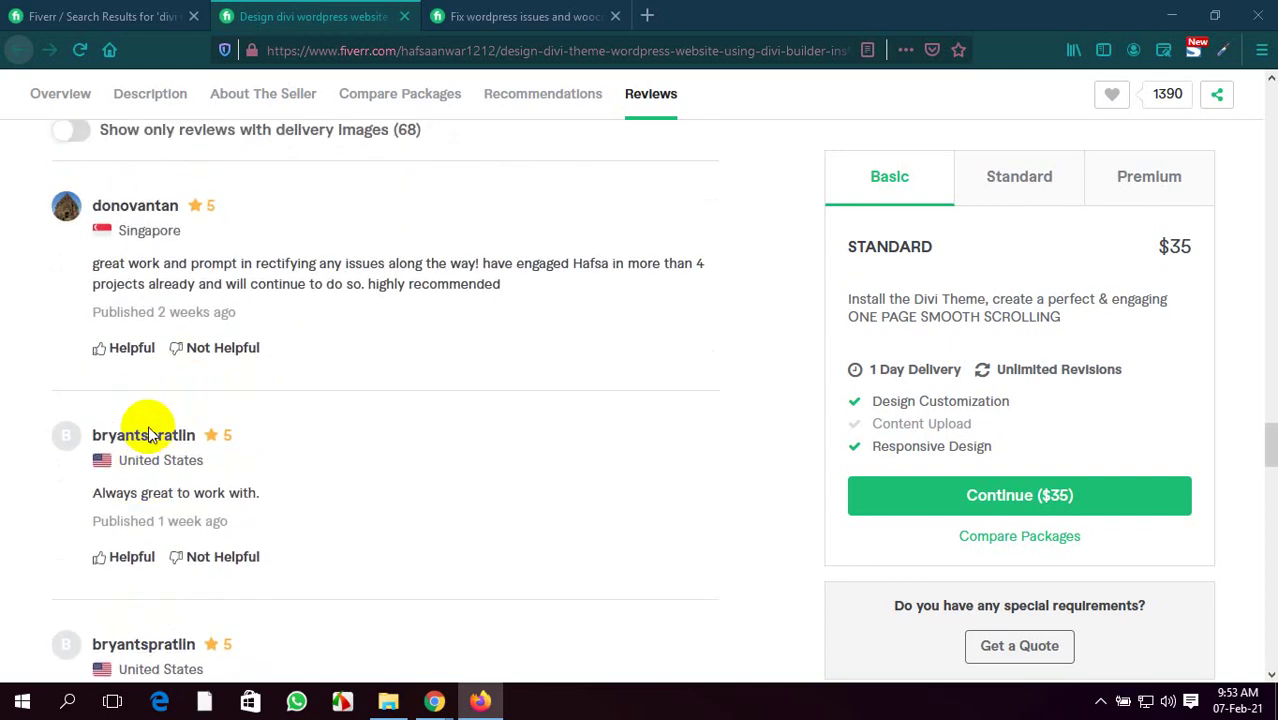
pyautogui.scroll(-3, 145, 433)
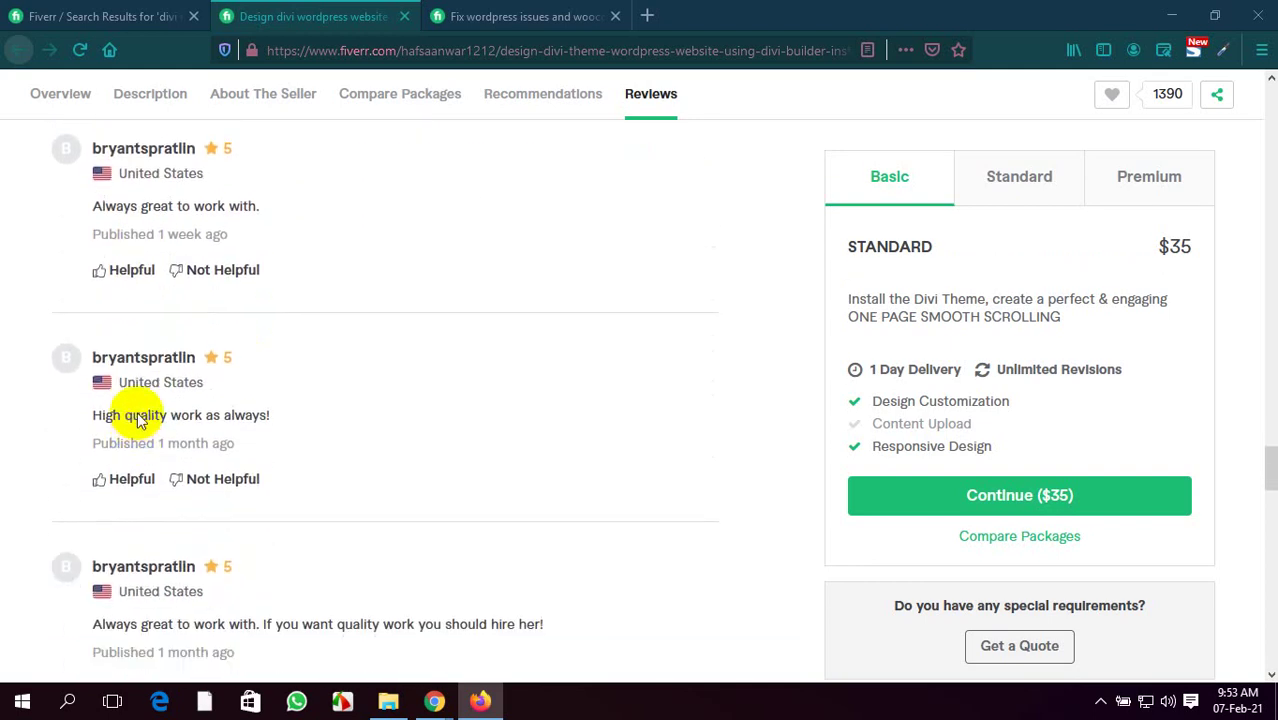
pyautogui.scroll(-2, 136, 428)
pyautogui.scroll(1, 150, 370)
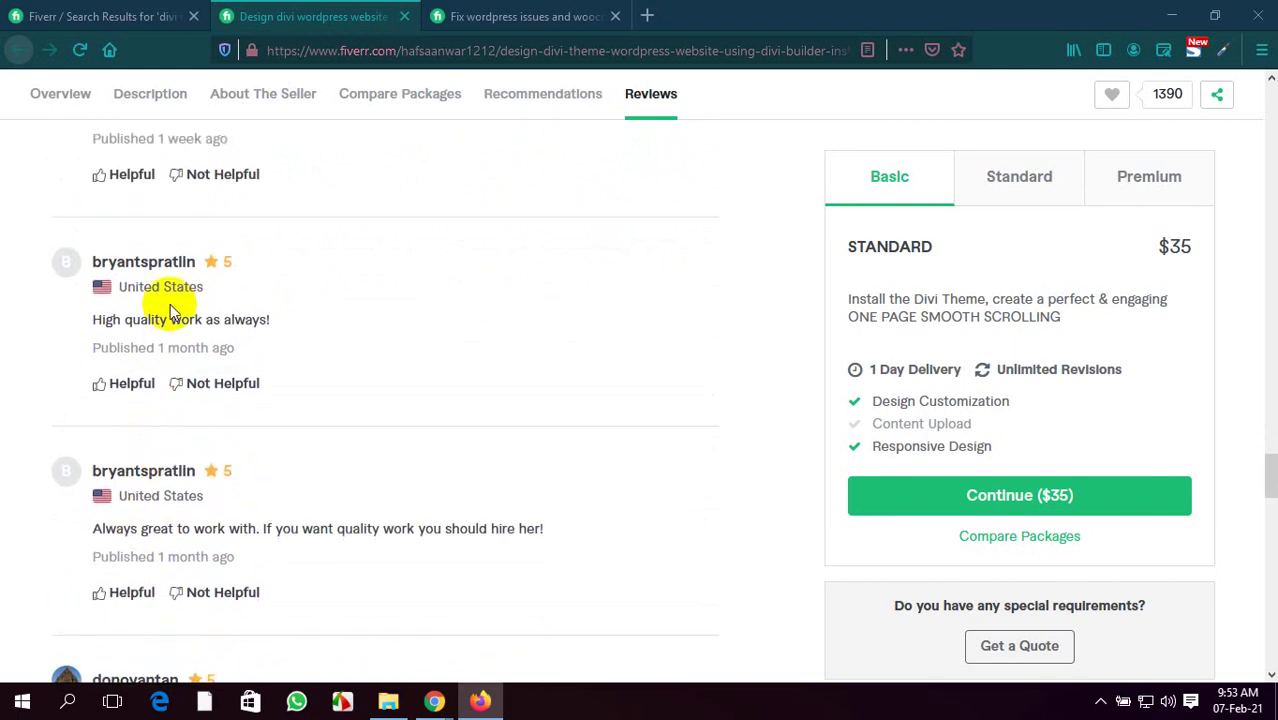
pyautogui.scroll(1, 170, 304)
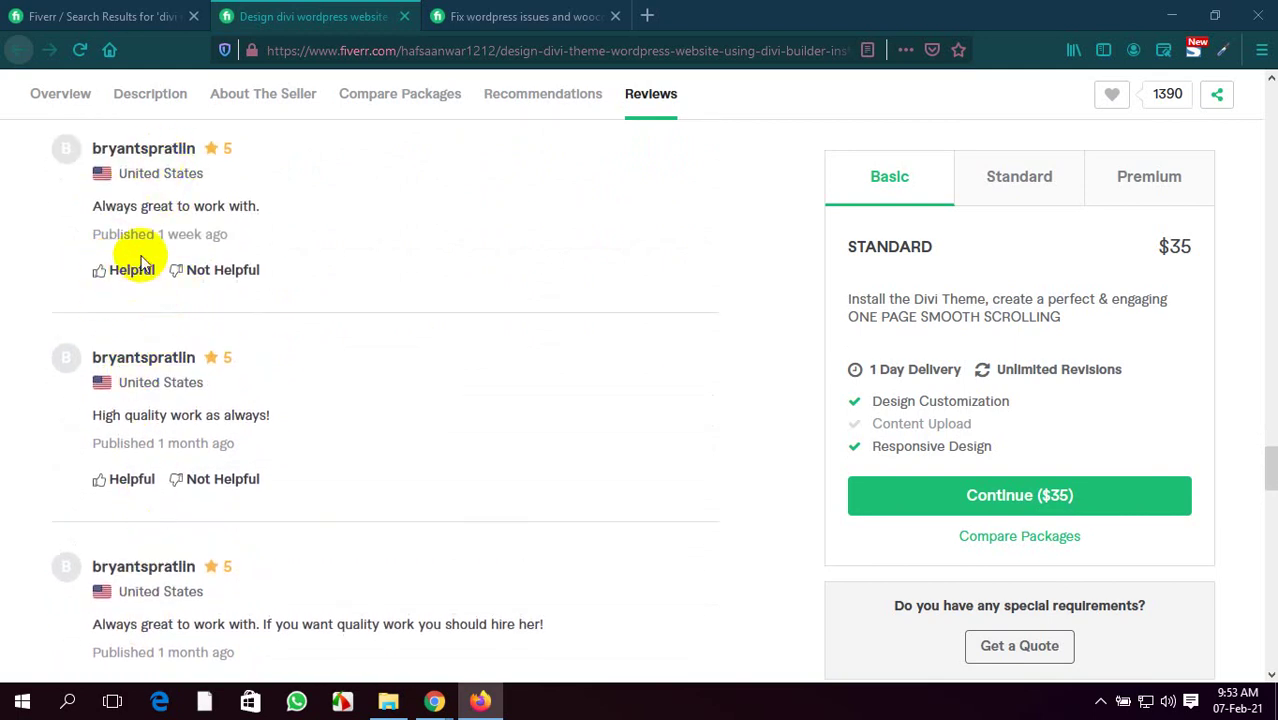
pyautogui.scroll(-1, 134, 550)
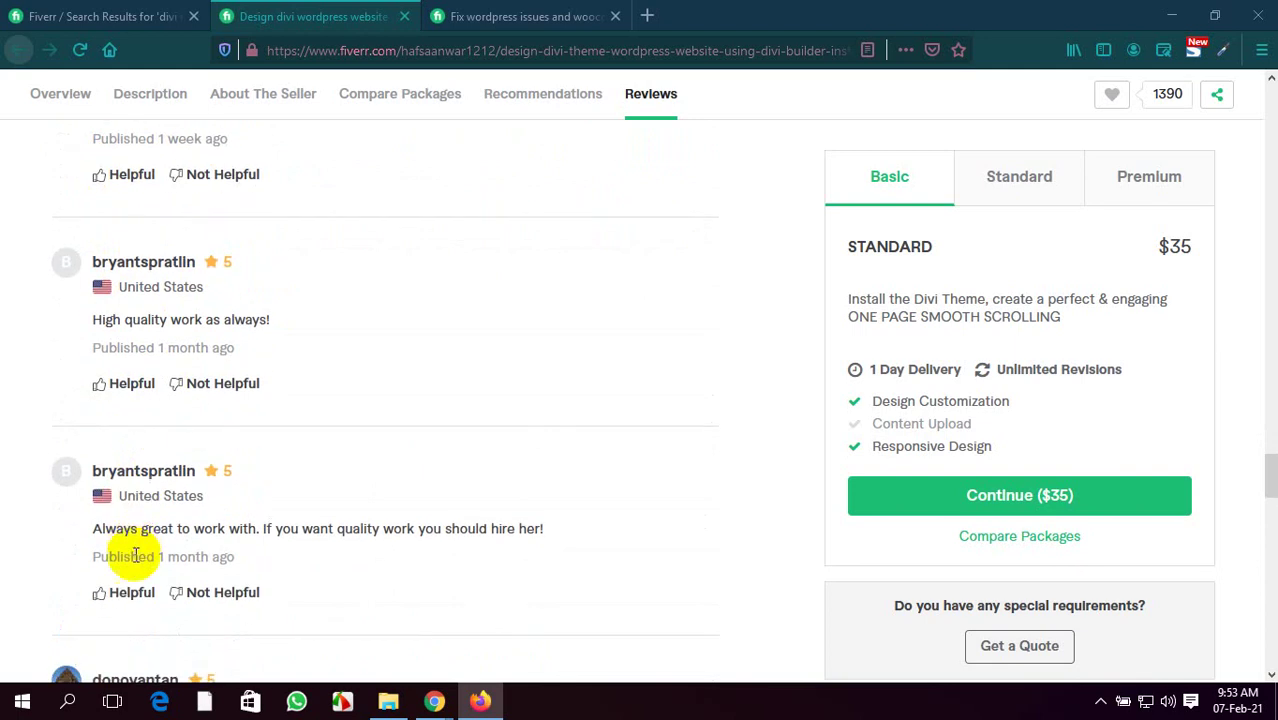
pyautogui.scroll(-1, 170, 555)
pyautogui.scroll(1, 175, 495)
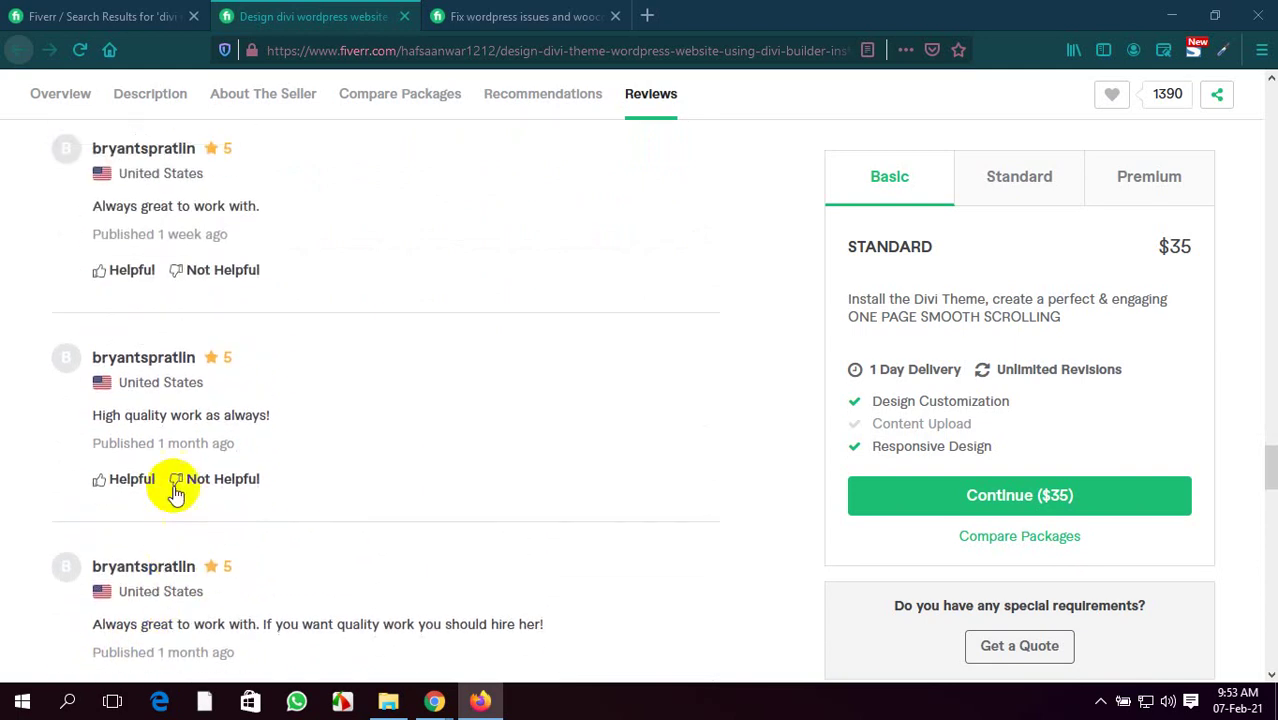
pyautogui.scroll(1, 190, 438)
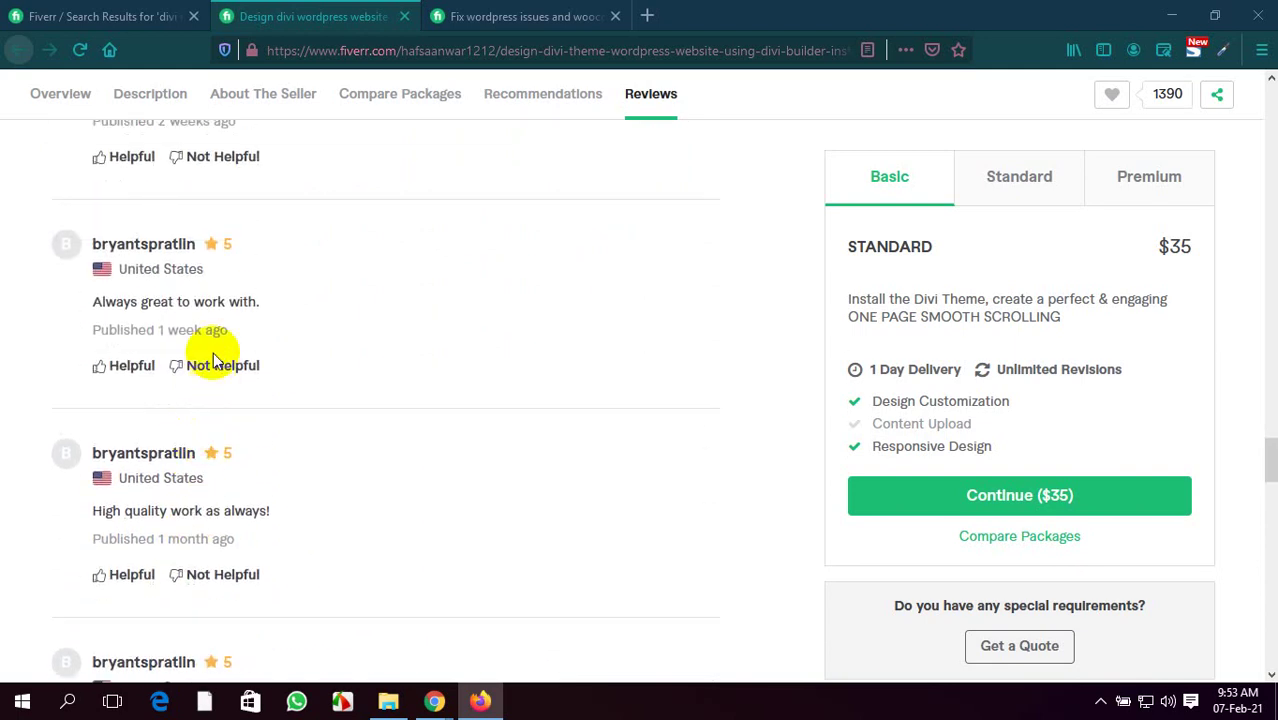
pyautogui.scroll(2, 214, 308)
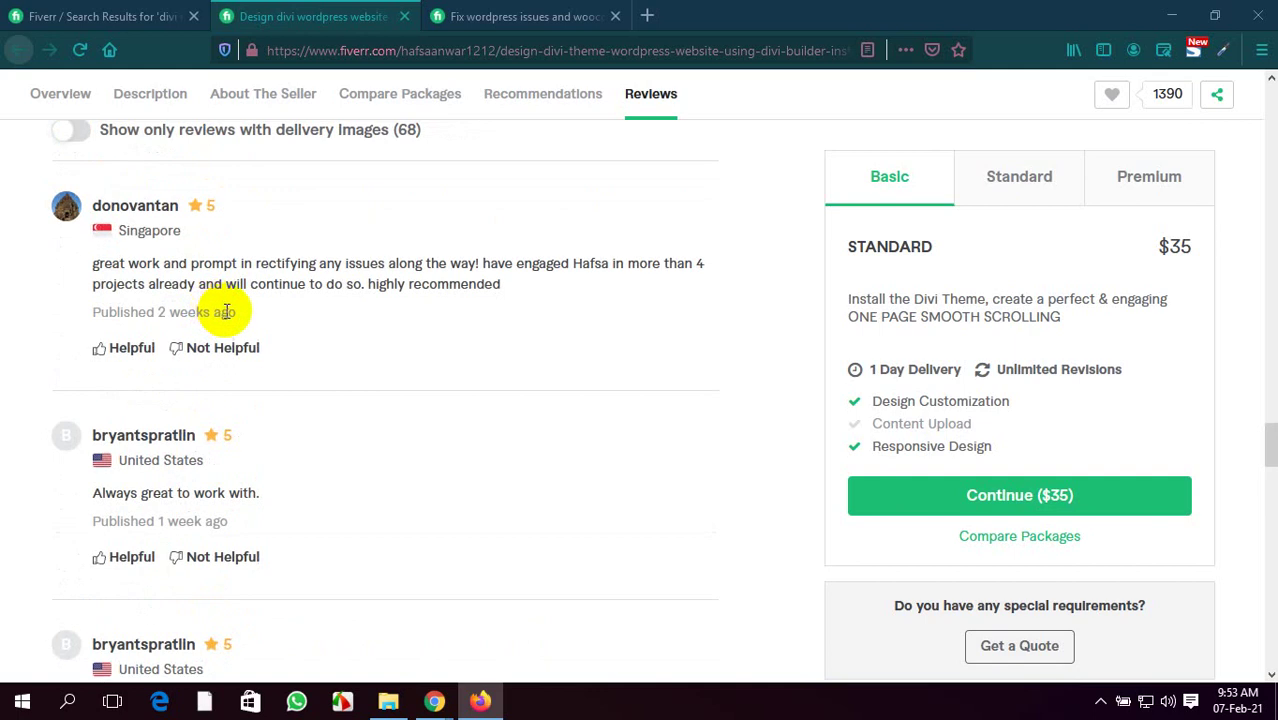
pyautogui.scroll(-2, 185, 430)
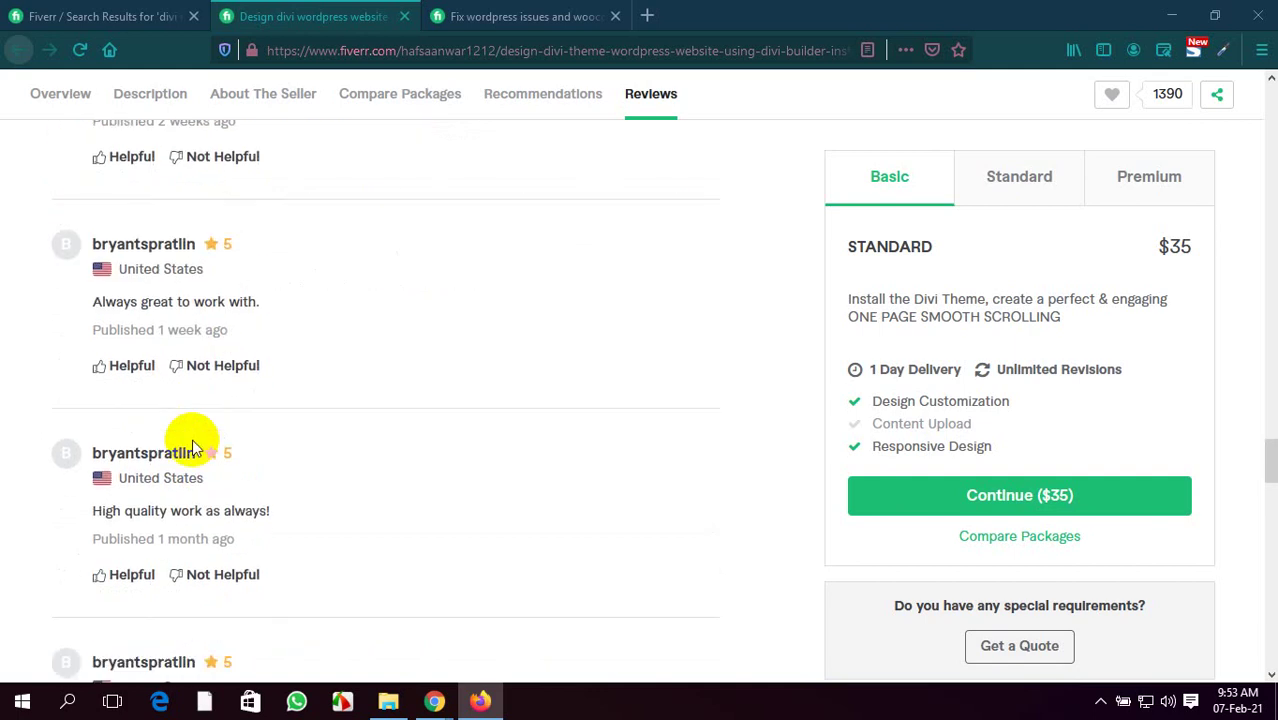
pyautogui.scroll(-5, 190, 440)
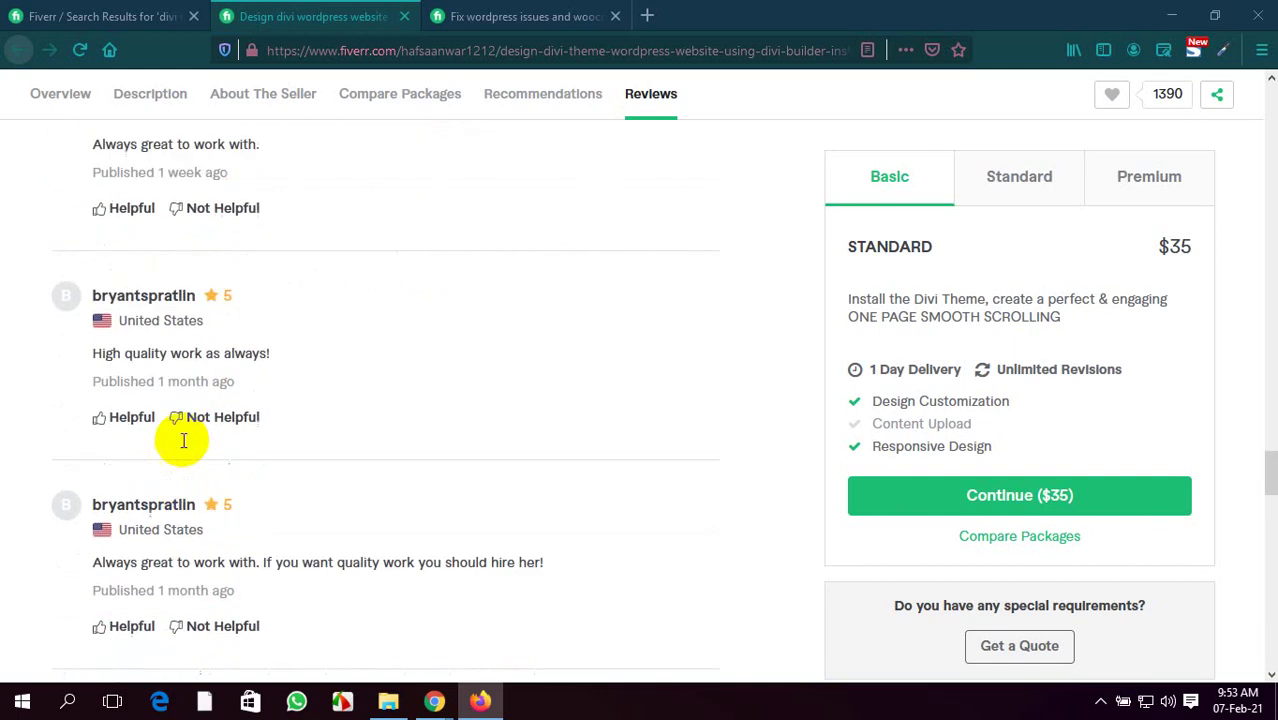
pyautogui.scroll(-1, 182, 440)
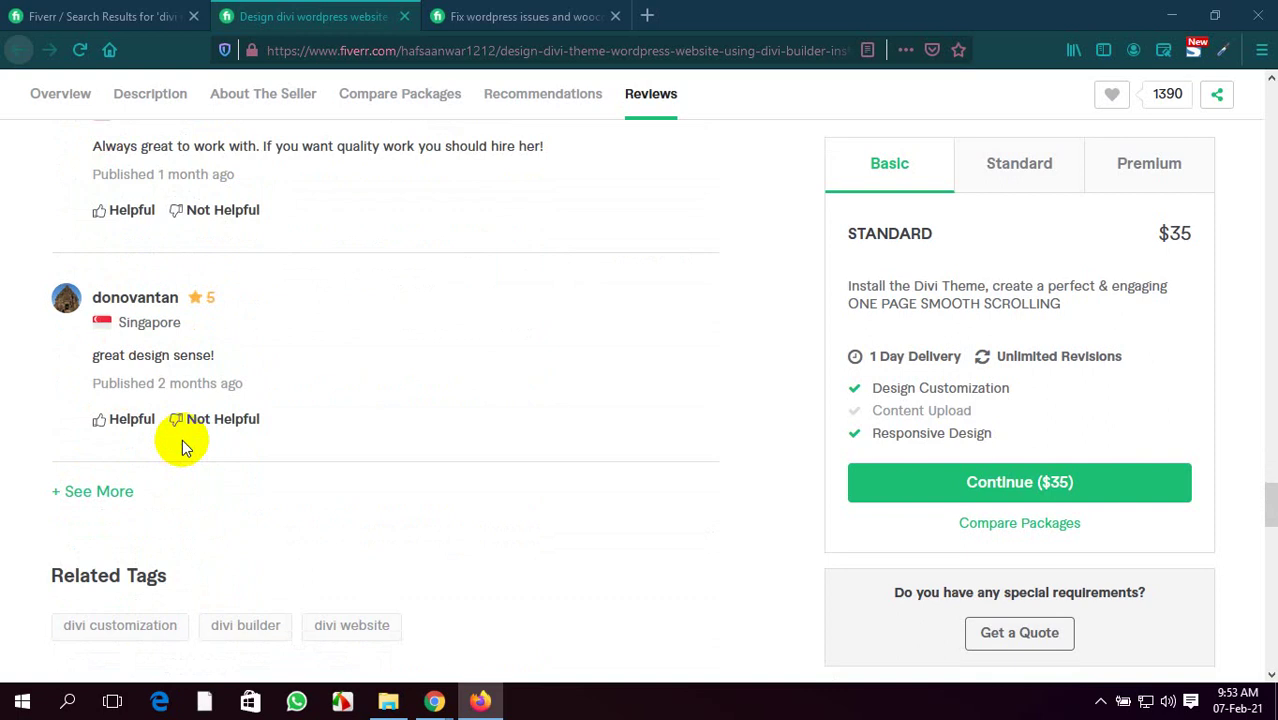
pyautogui.scroll(6, 177, 442)
pyautogui.scroll(4, 166, 337)
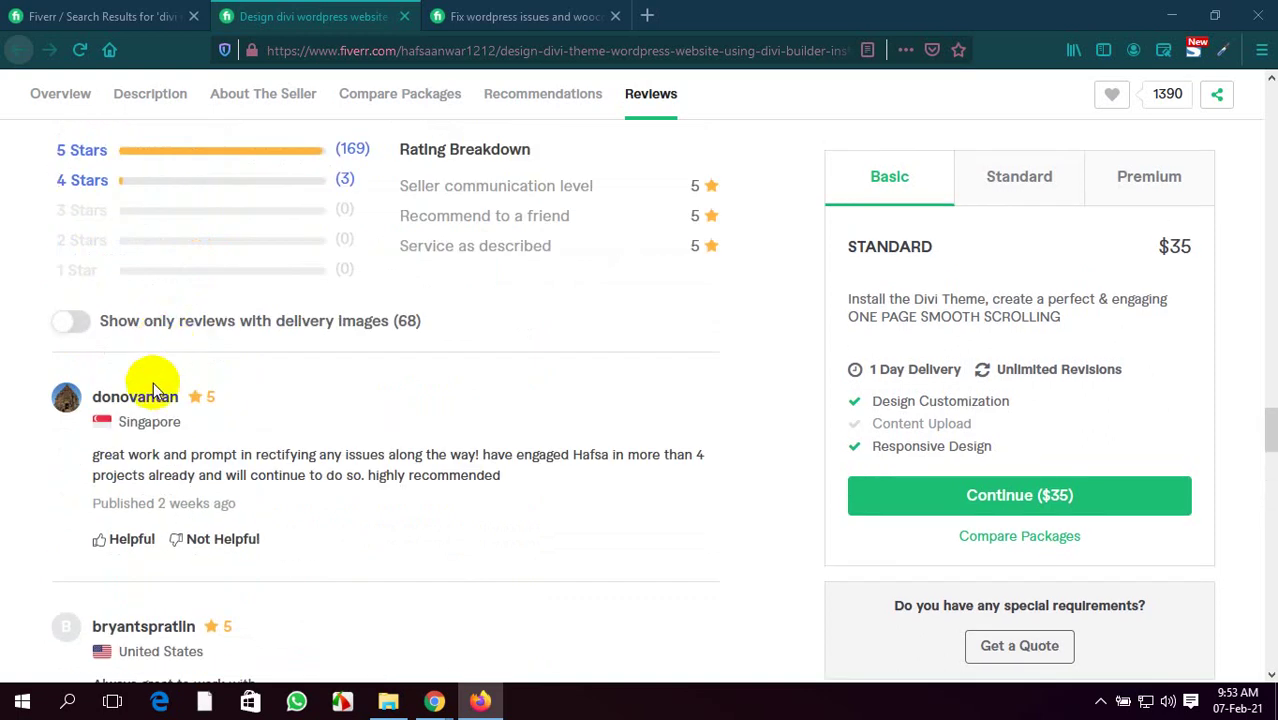
pyautogui.scroll(-5, 143, 408)
pyautogui.scroll(-4, 143, 408)
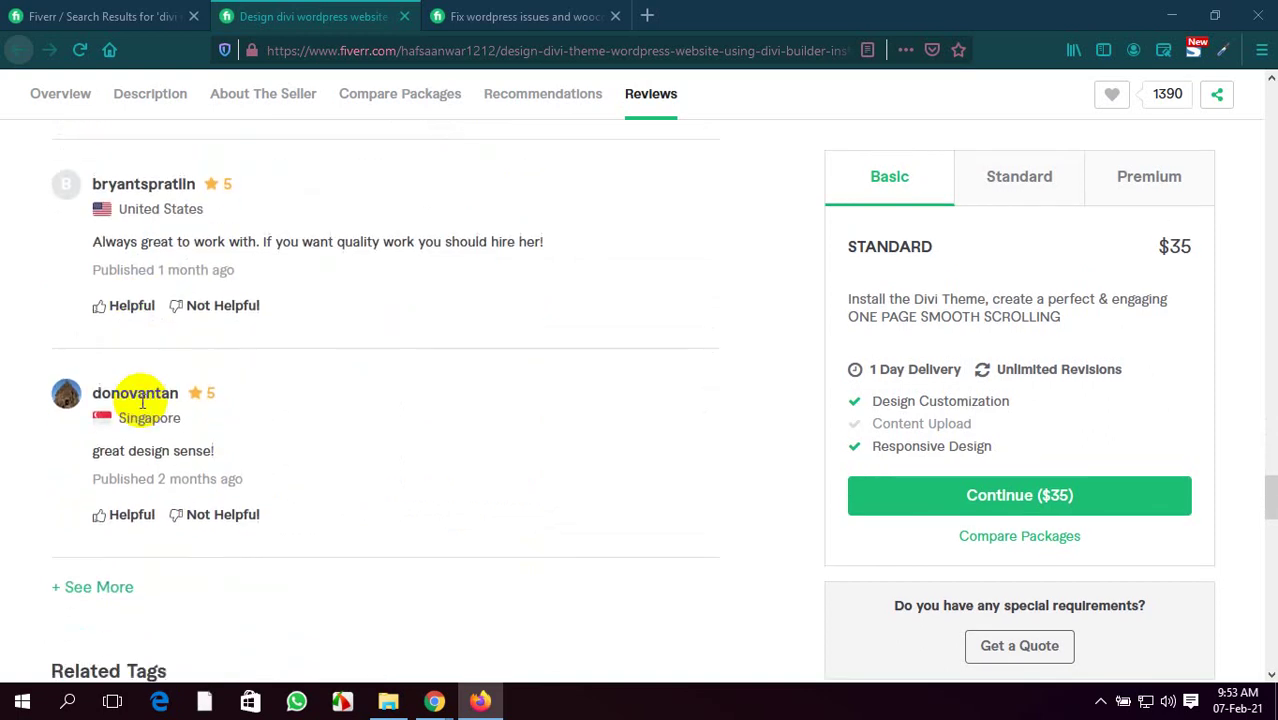
# - Select a review's publish date and bring the recent 5-star reviews into view
pyautogui.tripleClick(234, 479)
pyautogui.scroll(5, 414, 445)
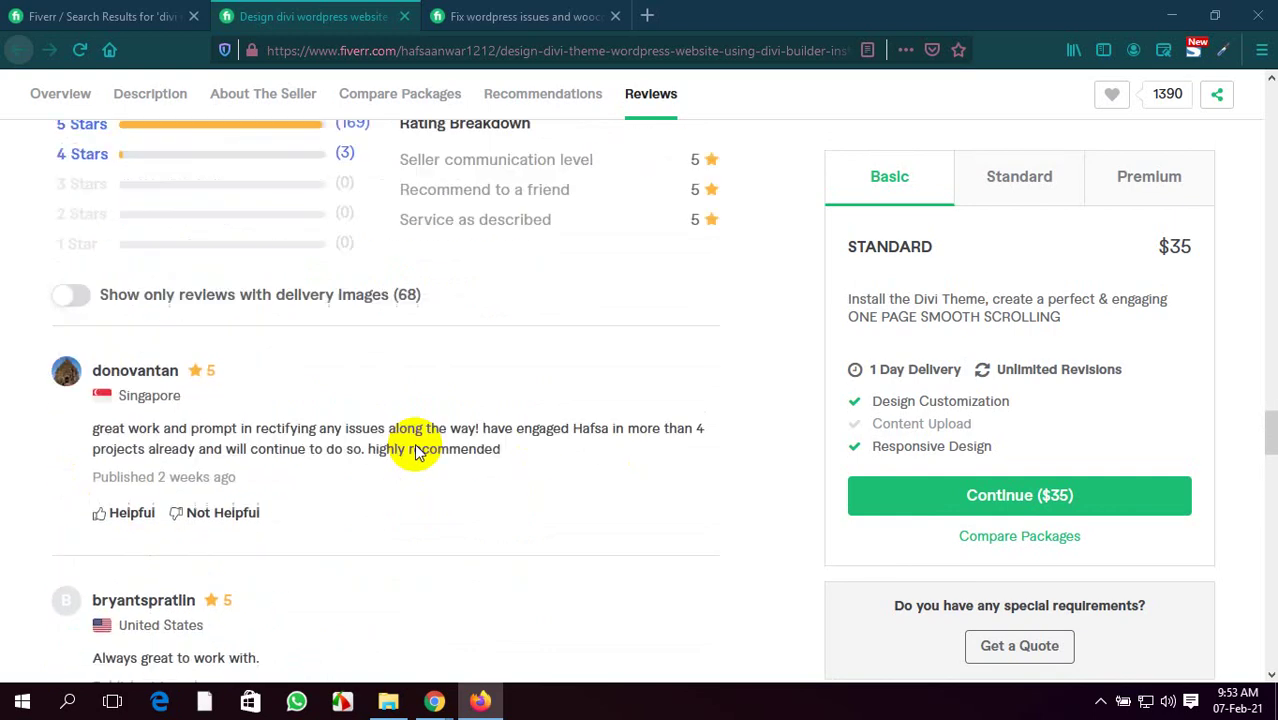
pyautogui.scroll(-1, 414, 443)
pyautogui.scroll(-1, 414, 443)
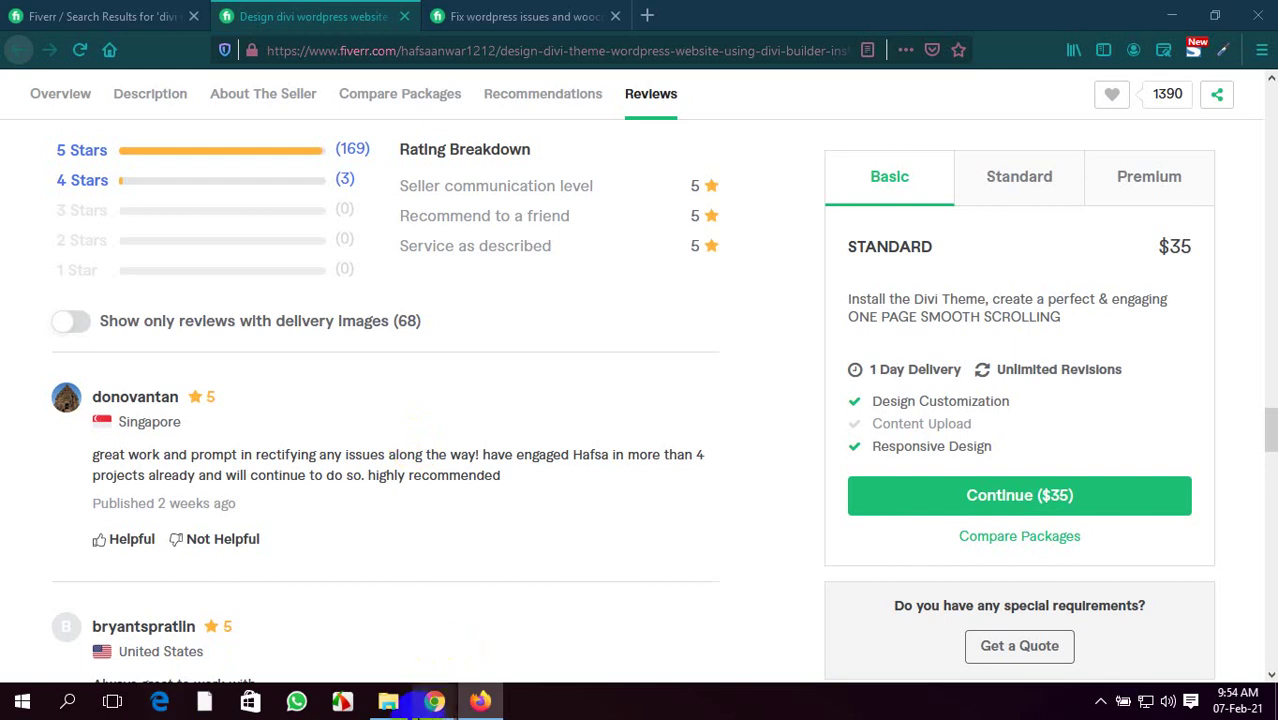
pyautogui.moveTo(434, 701)
pyautogui.click(337, 650)
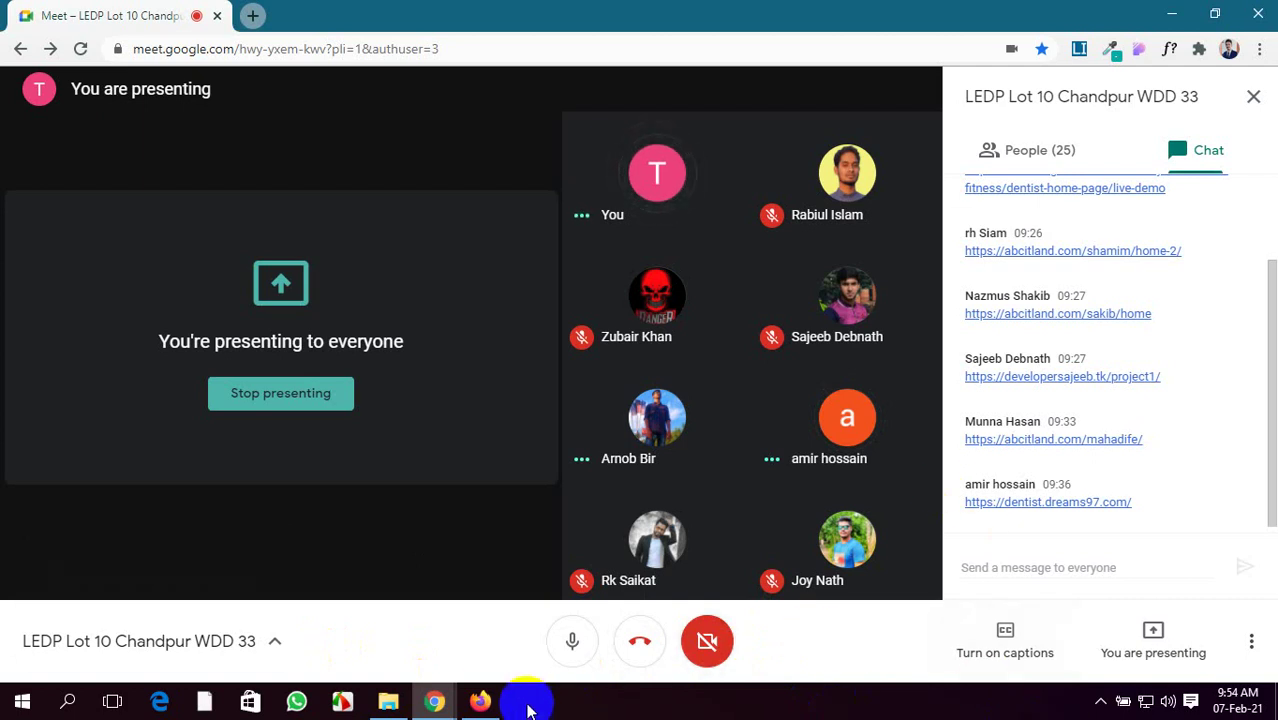
pyautogui.click(480, 701)
pyautogui.scroll(-15, 650, 400)
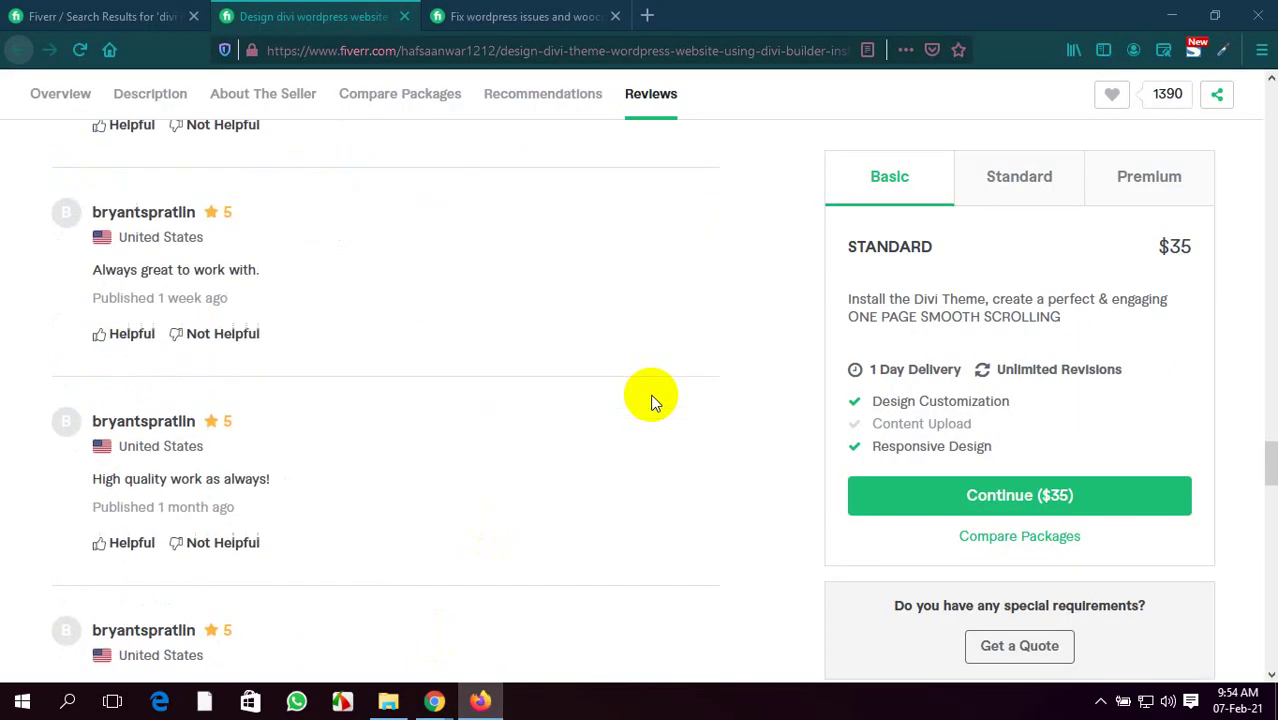
# - Scroll to Browsing History, then back up to the gig overview with the Level 2 seller rated 5.0 (172)
pyautogui.scroll(-5, 650, 400)
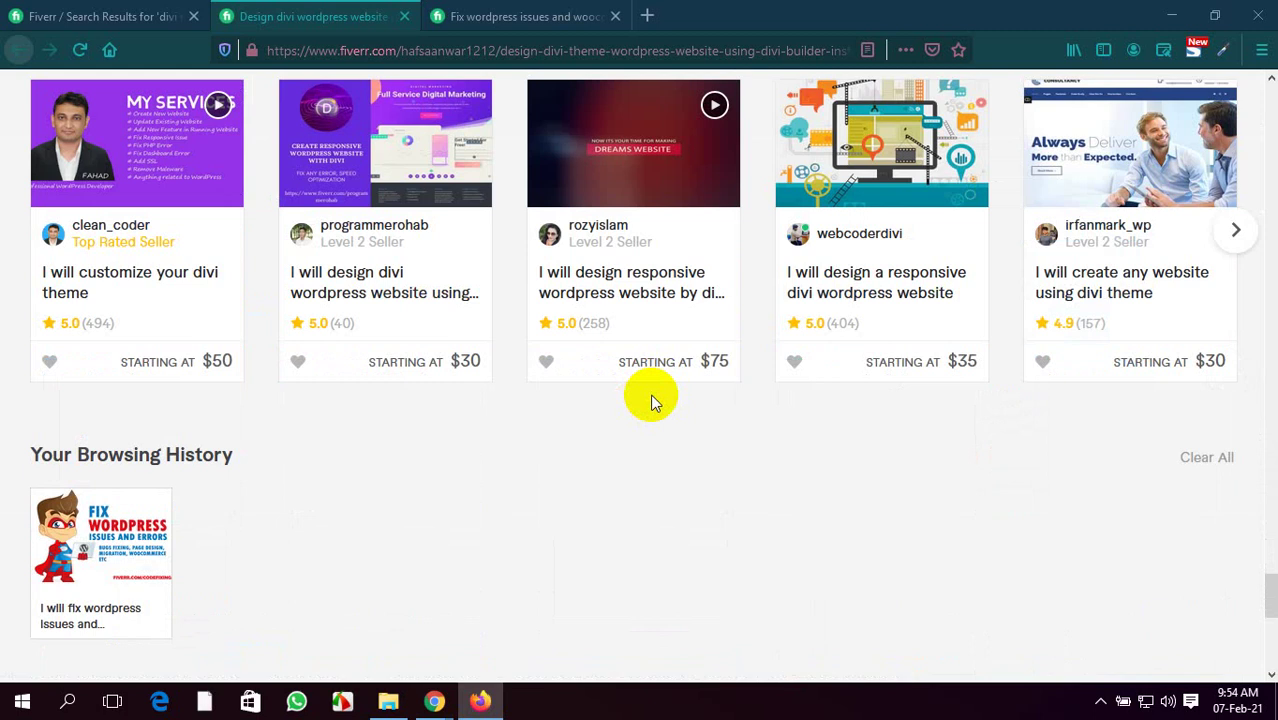
pyautogui.scroll(-8, 650, 400)
pyautogui.scroll(20, 650, 400)
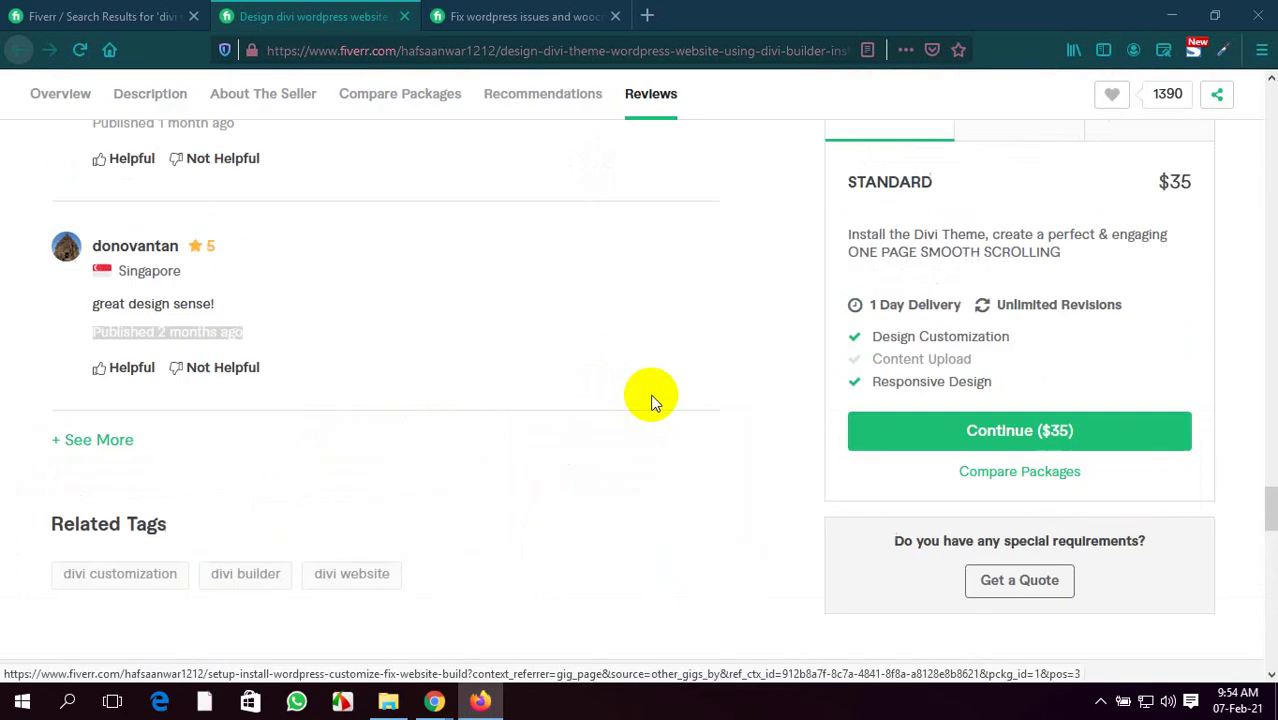
pyautogui.scroll(20, 652, 402)
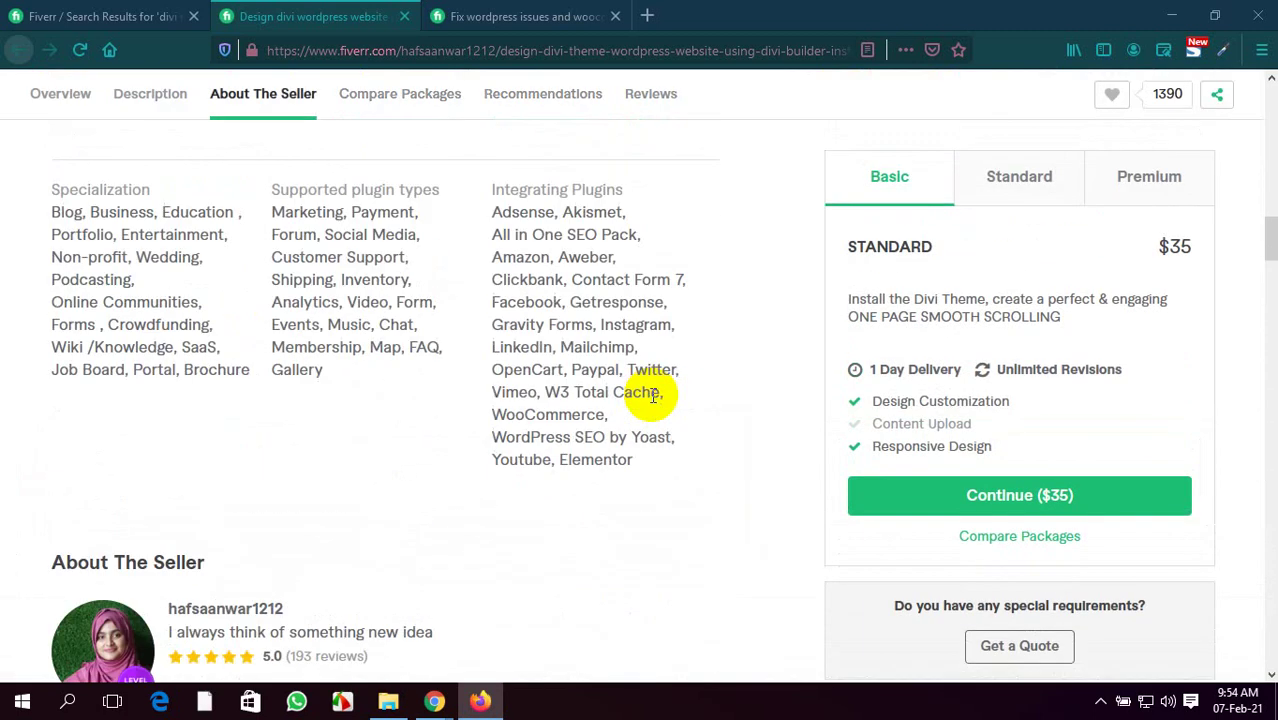
pyautogui.scroll(10, 652, 402)
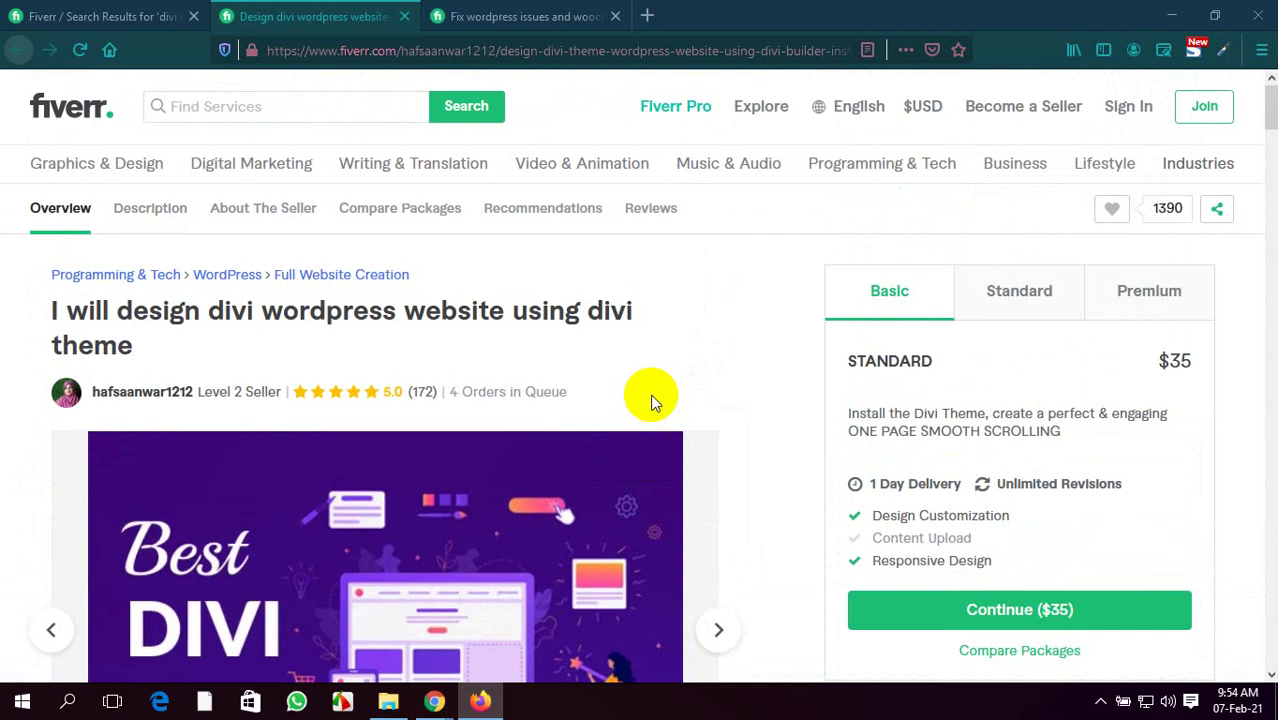
# - Close the WordPress-fixing gig tab and the Divi website gig tab
pyautogui.click(479, 17)
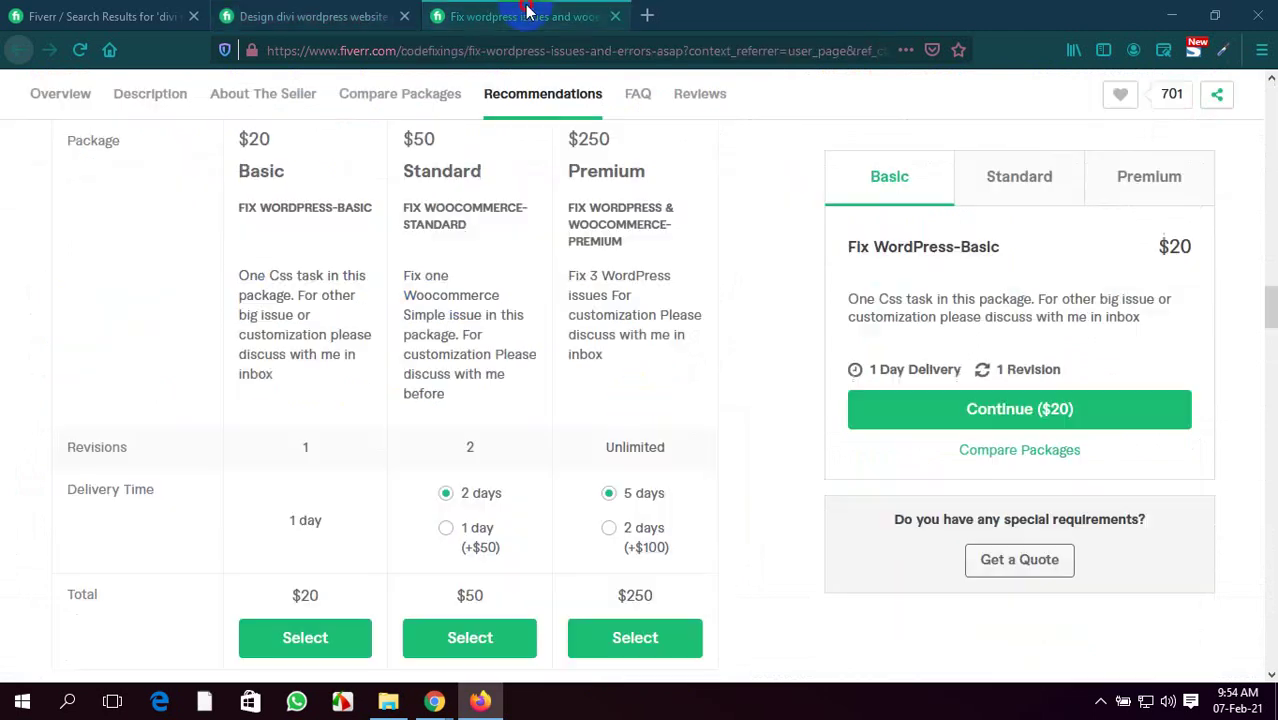
pyautogui.click(615, 17)
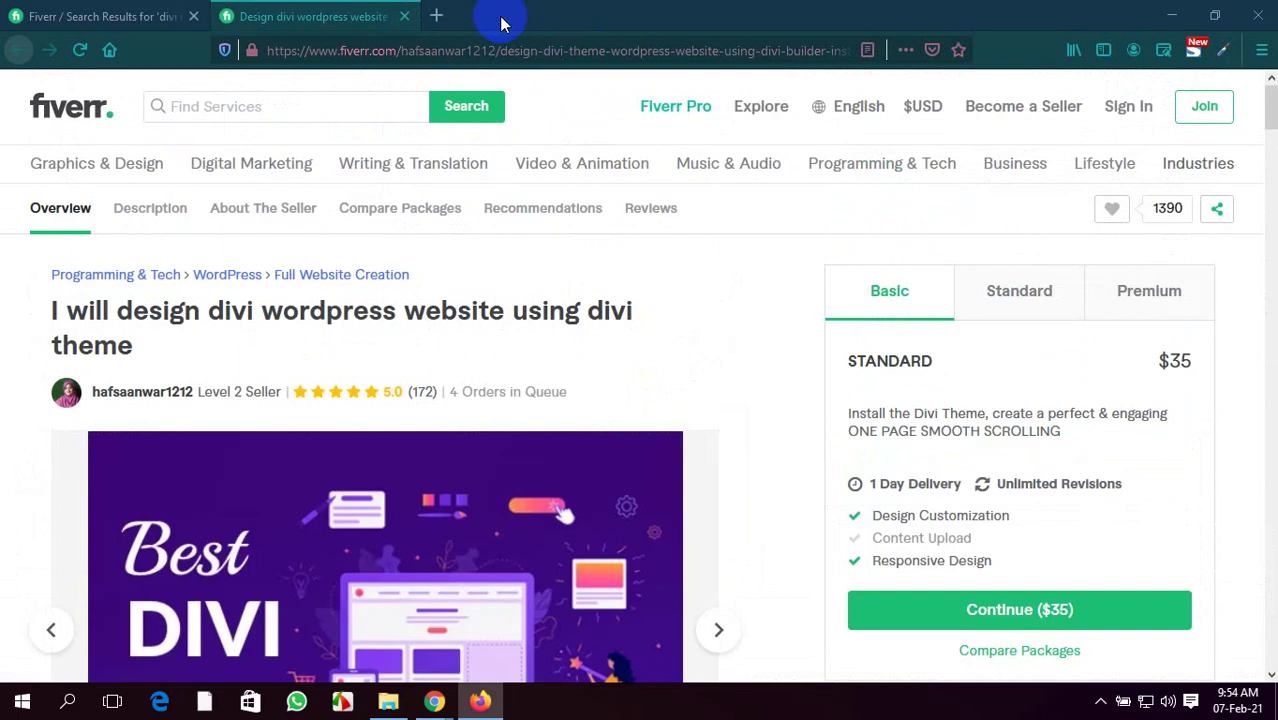
pyautogui.click(404, 17)
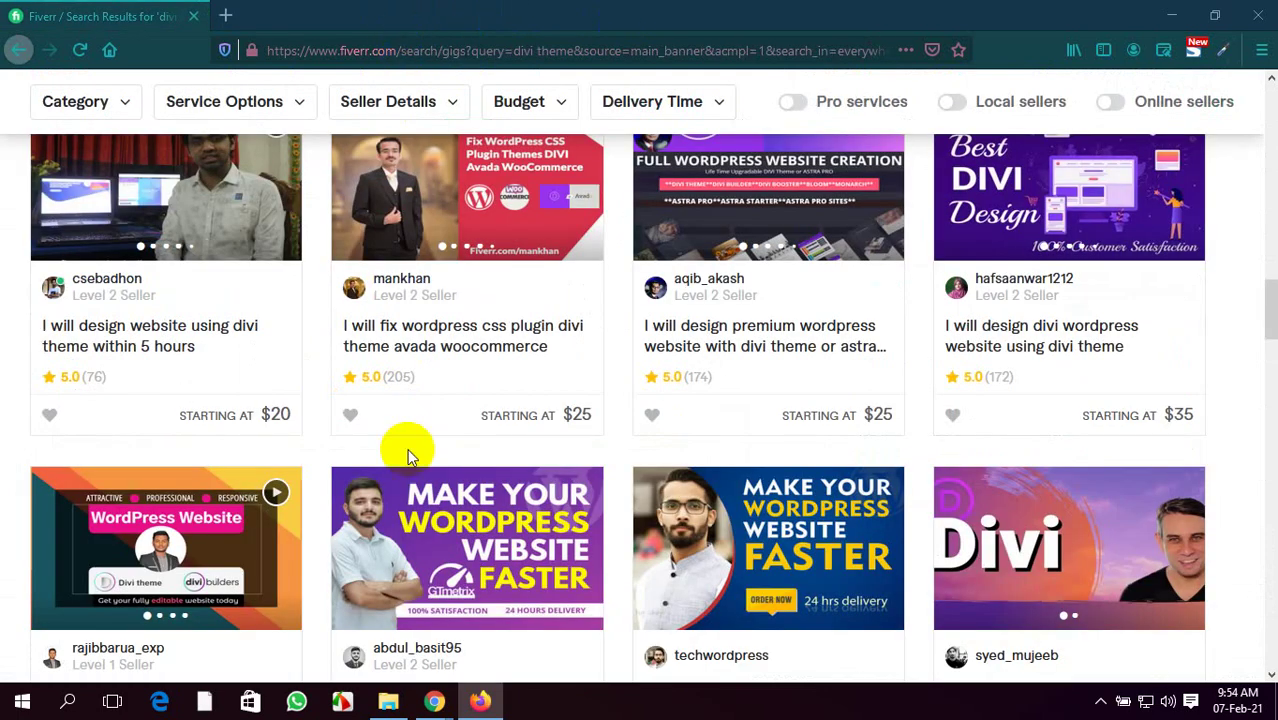
# - Check the Google Meet call, then return to the Fiverr 'divi theme' results
pyautogui.moveTo(430, 700)
pyautogui.click(371, 640)
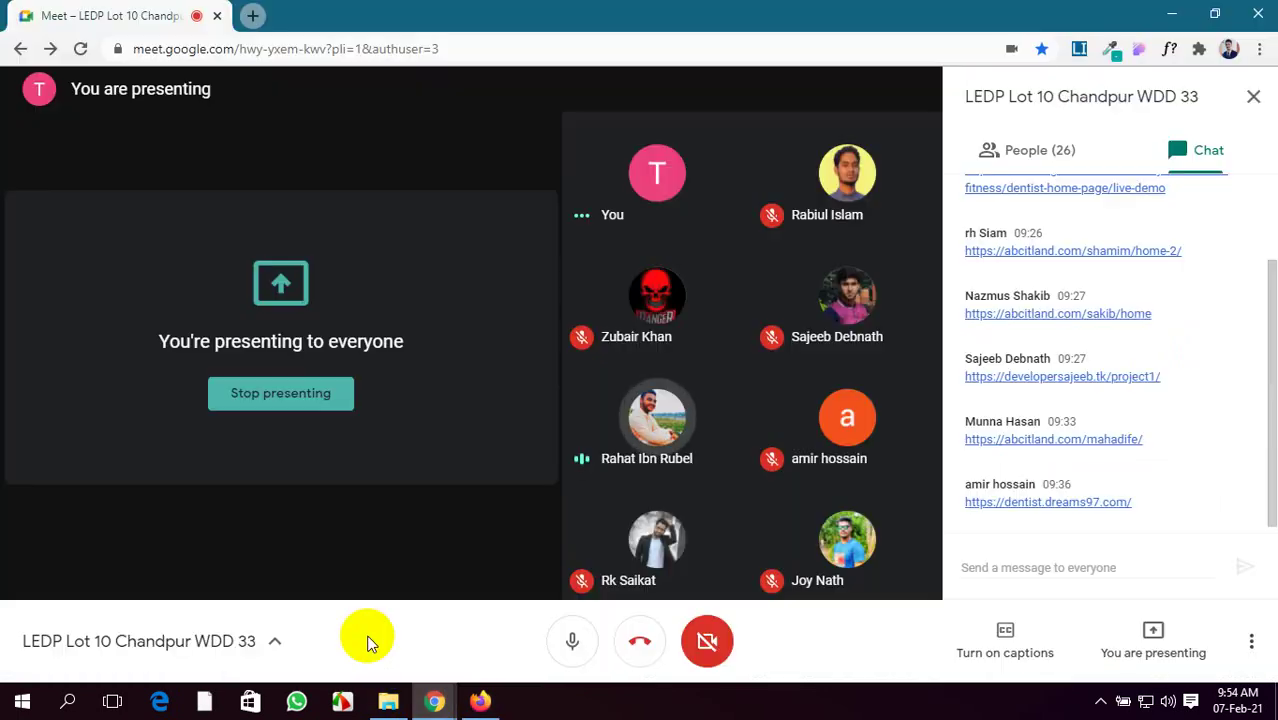
pyautogui.click(371, 606)
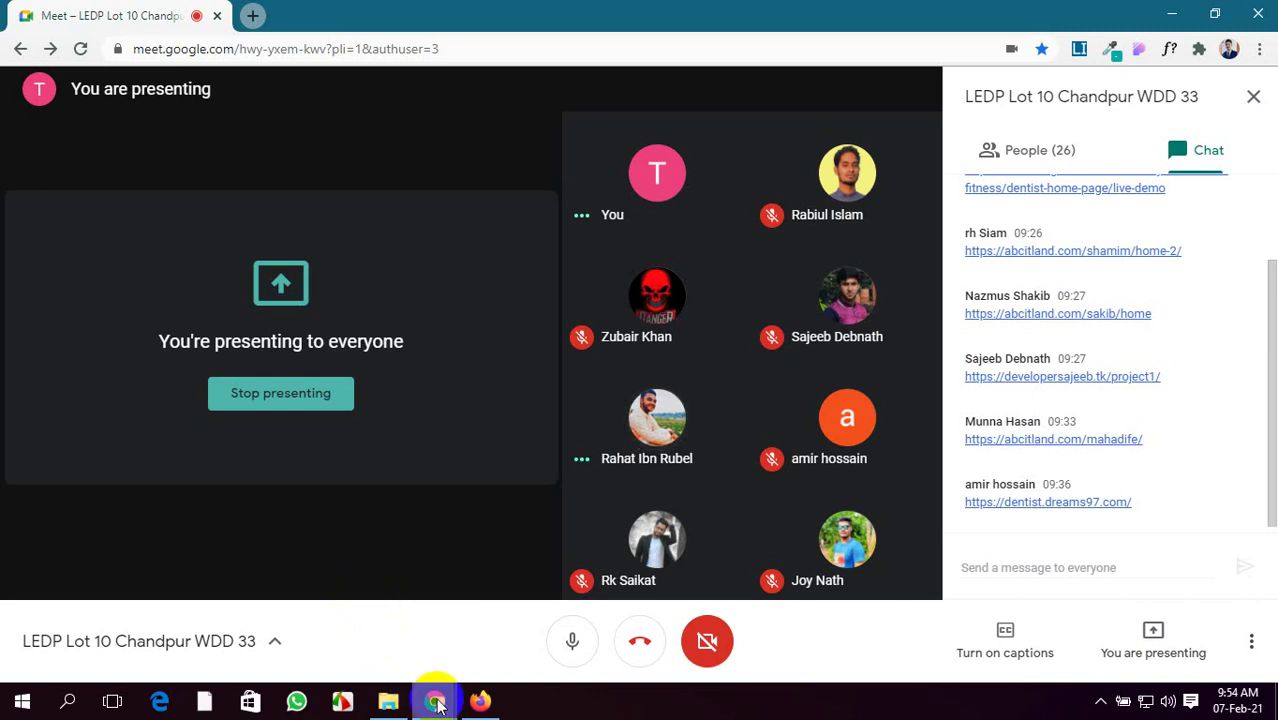
pyautogui.click(453, 546)
pyautogui.click(478, 700)
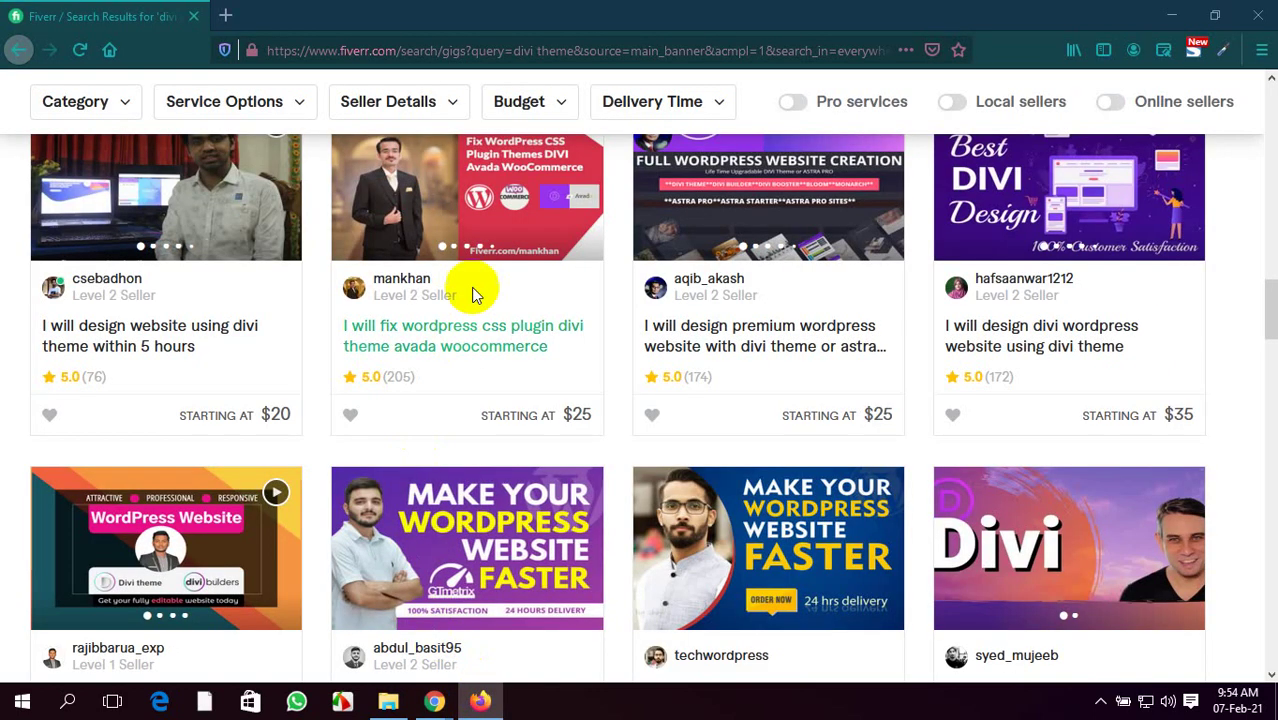
# - Scroll the 'divi theme' results and open the Top Rated seller of the $50 Divi expert gig
pyautogui.scroll(-2, 510, 290)
pyautogui.scroll(-3, 757, 314)
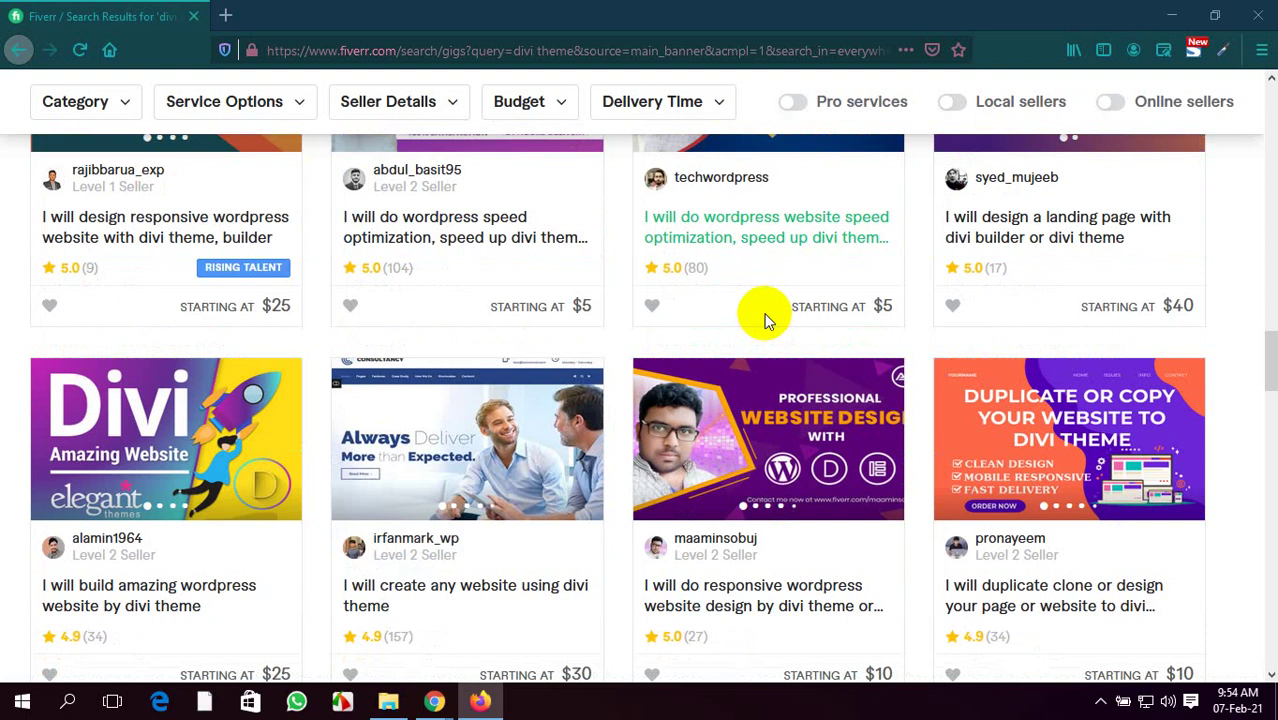
pyautogui.scroll(-5, 766, 320)
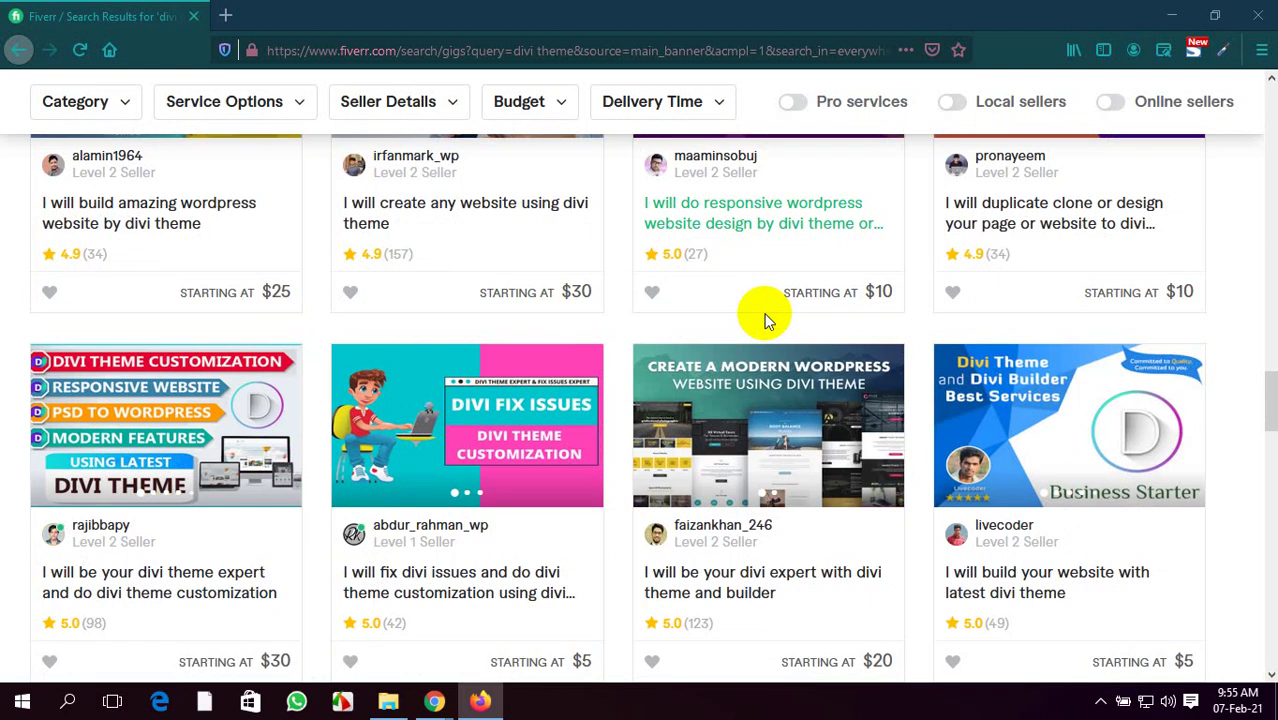
pyautogui.scroll(2, 765, 318)
pyautogui.scroll(-2, 765, 318)
pyautogui.scroll(5, 765, 318)
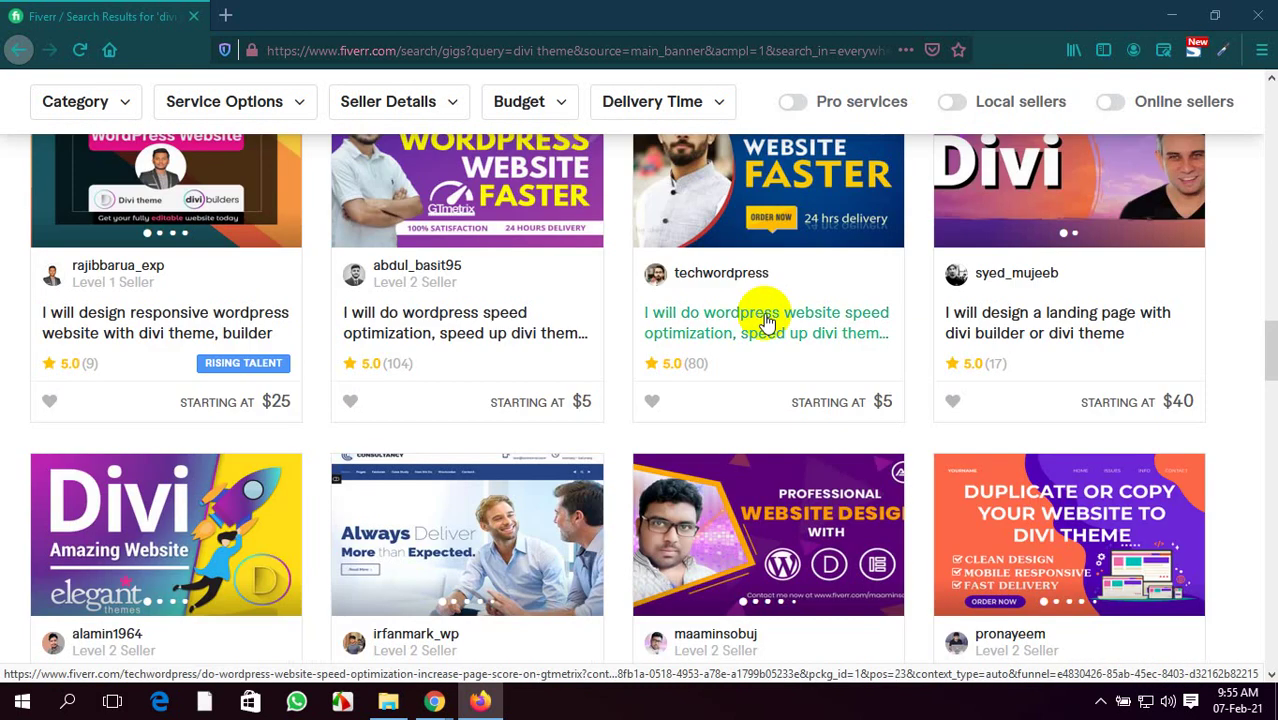
pyautogui.scroll(10, 765, 318)
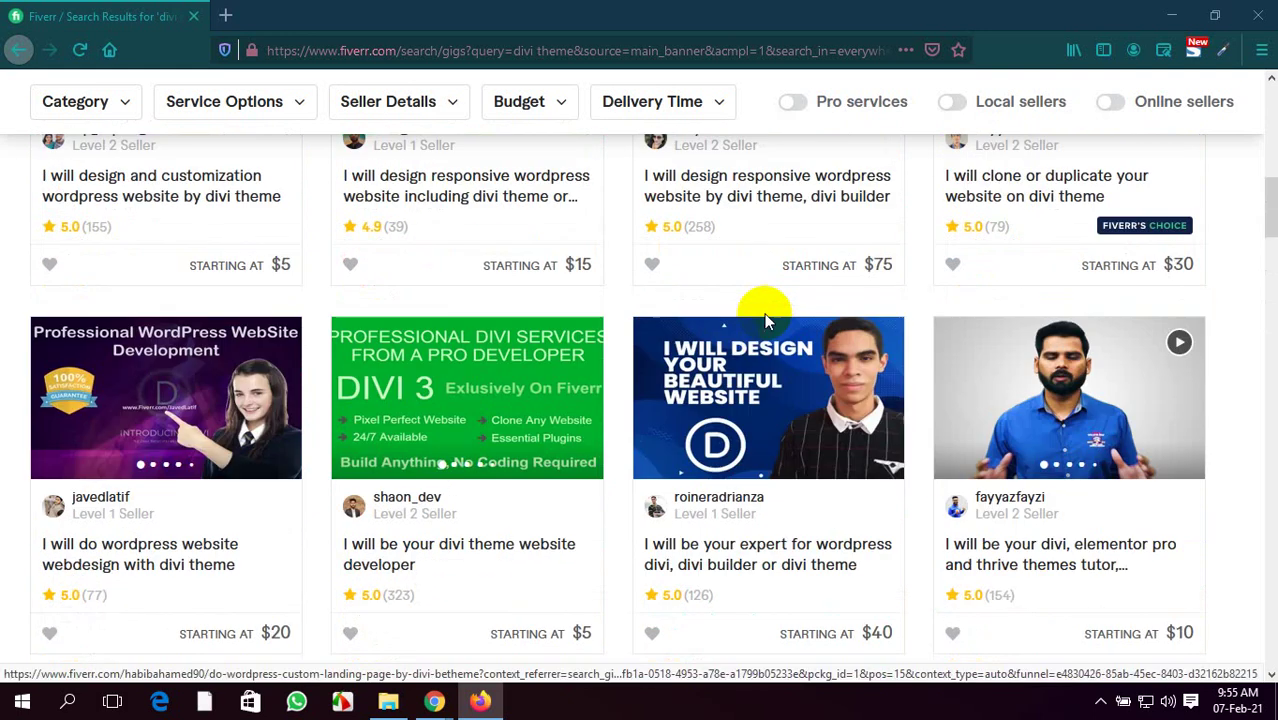
pyautogui.scroll(5, 765, 318)
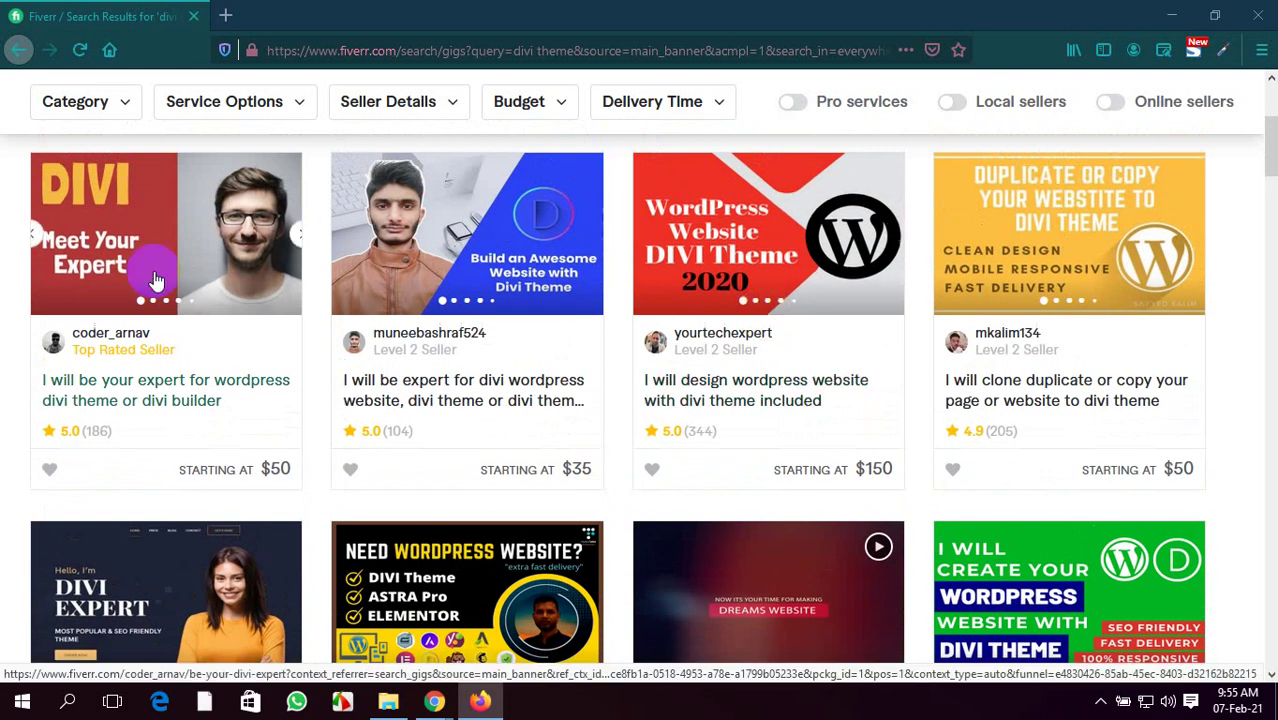
pyautogui.click(117, 340)
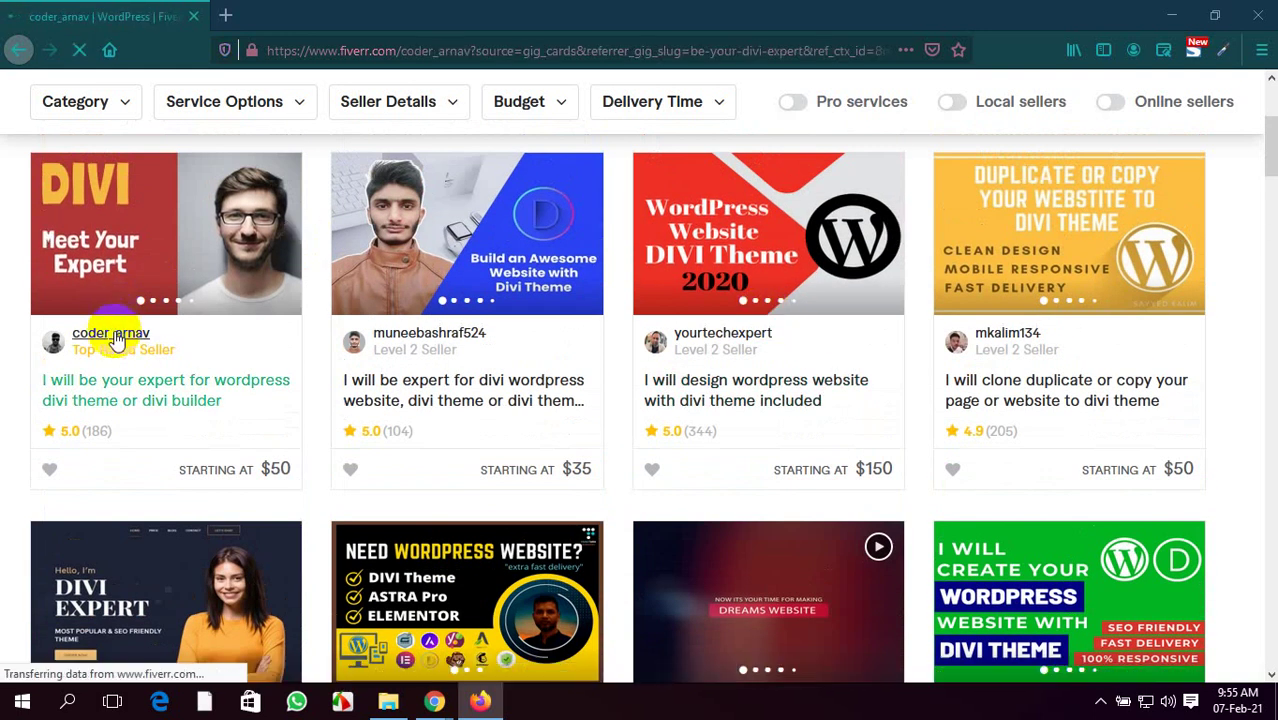
# - Browse the Top Rated seller's profile (5.0 from 260 reviews, three $50 gigs), then go back to the results
pyautogui.scroll(-8, 589, 436)
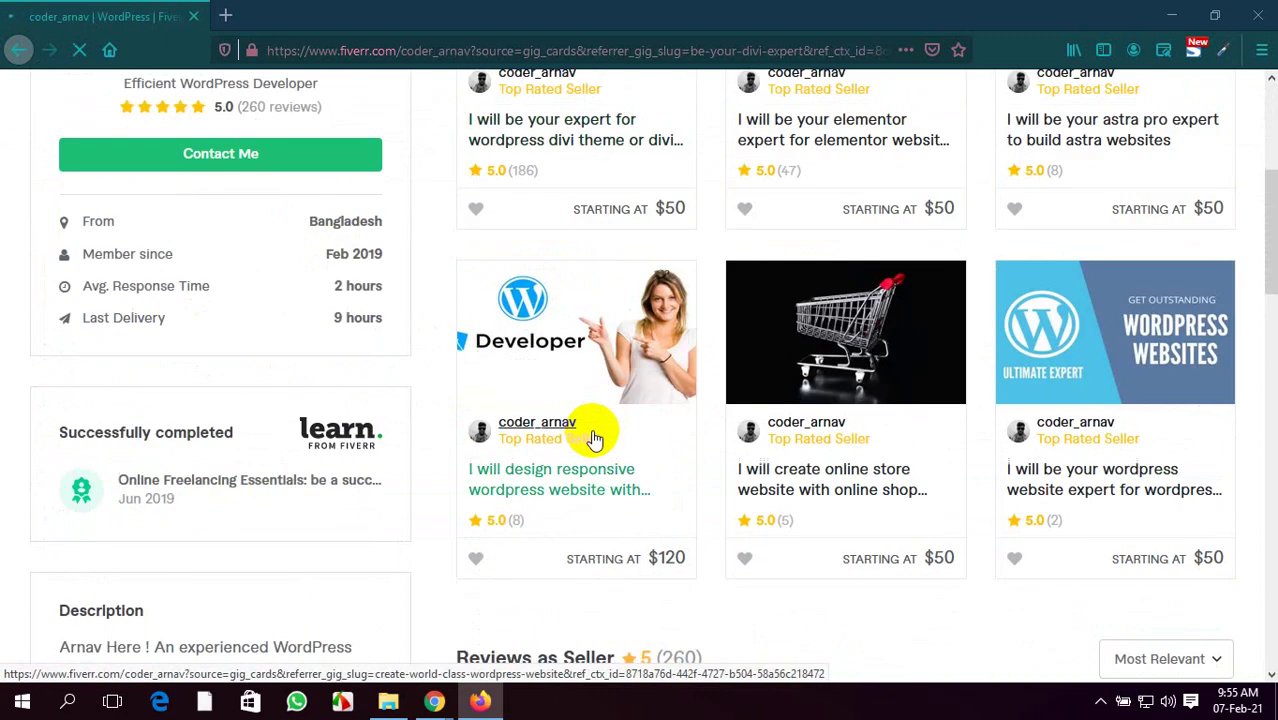
pyautogui.scroll(4, 591, 436)
pyautogui.scroll(1, 591, 436)
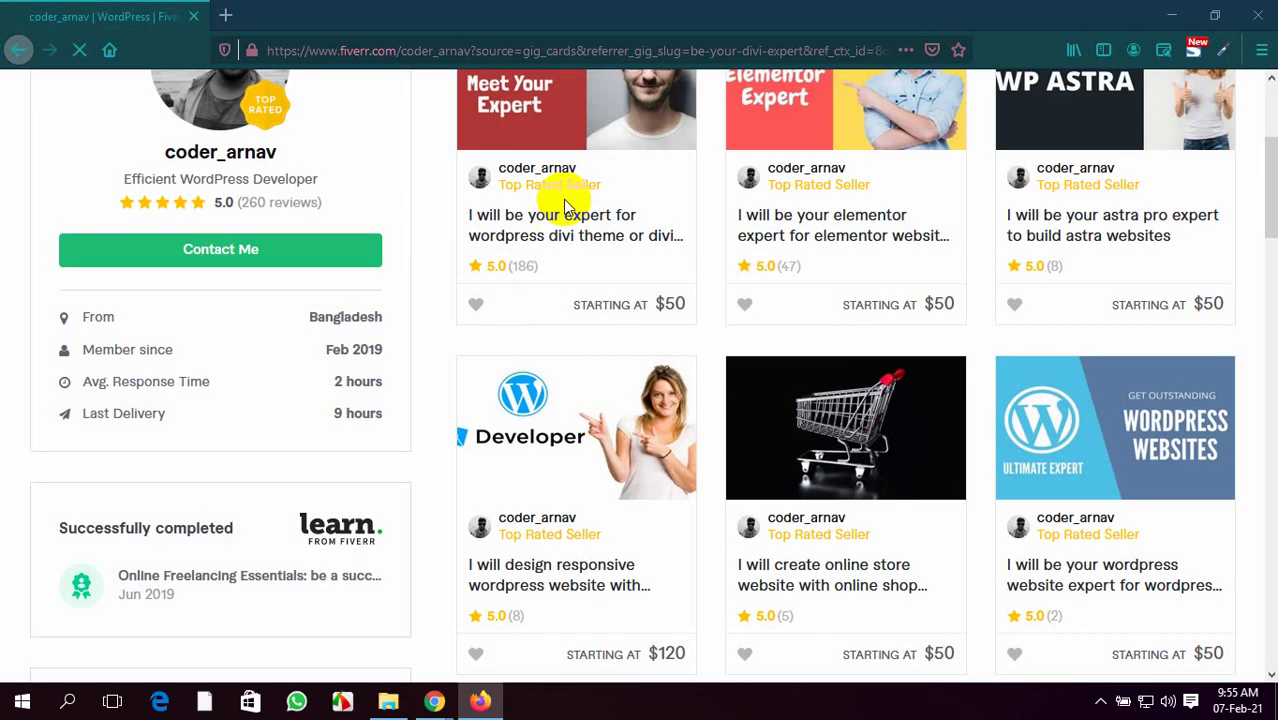
pyautogui.scroll(-3, 600, 465)
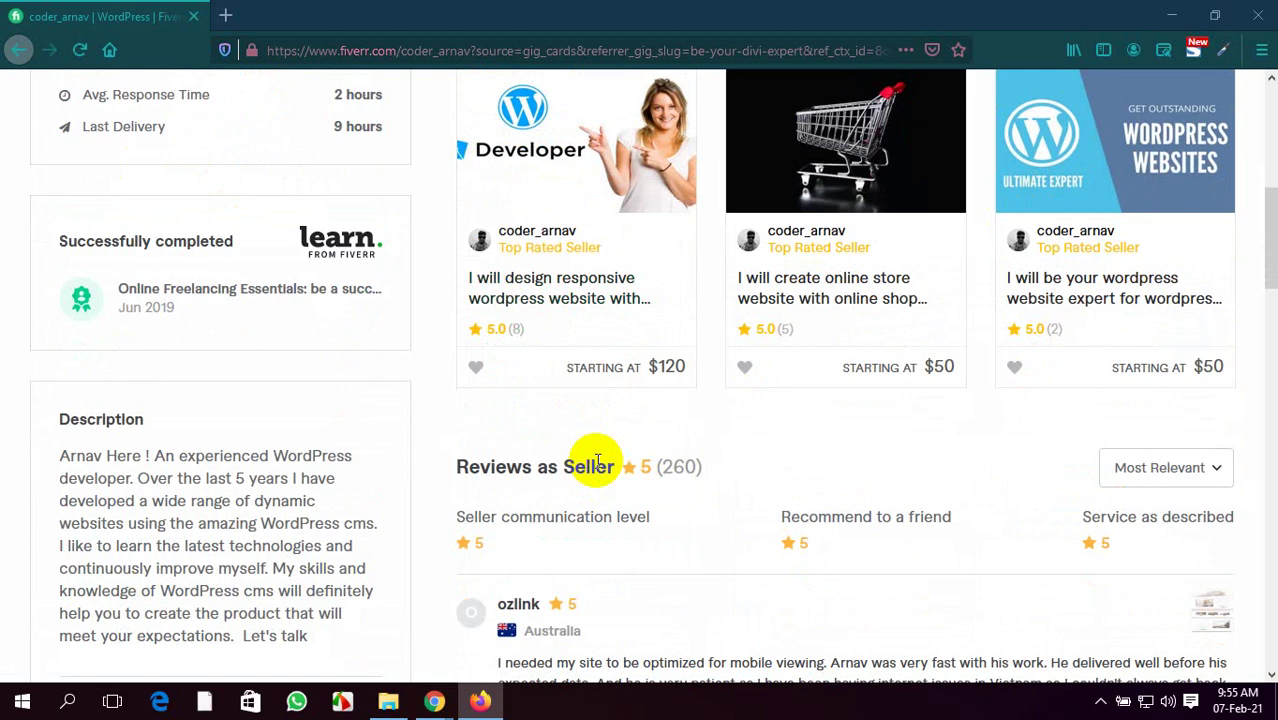
pyautogui.scroll(3, 597, 462)
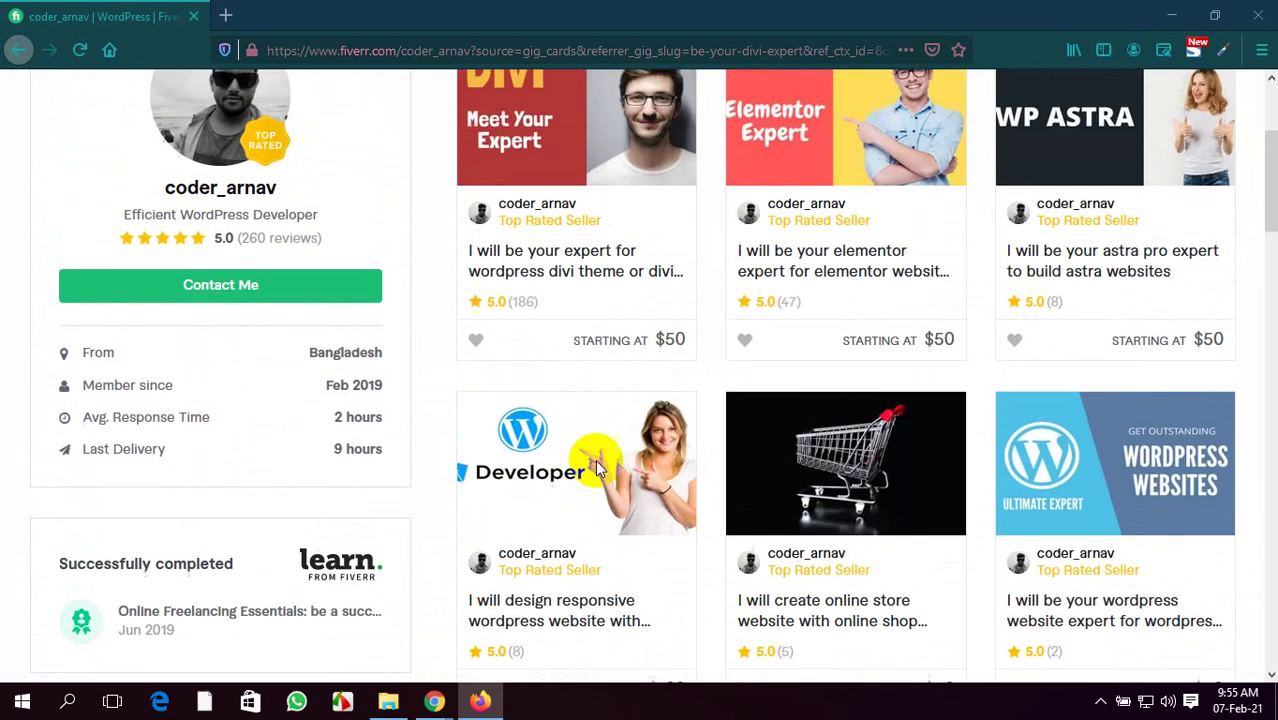
pyautogui.scroll(1, 595, 459)
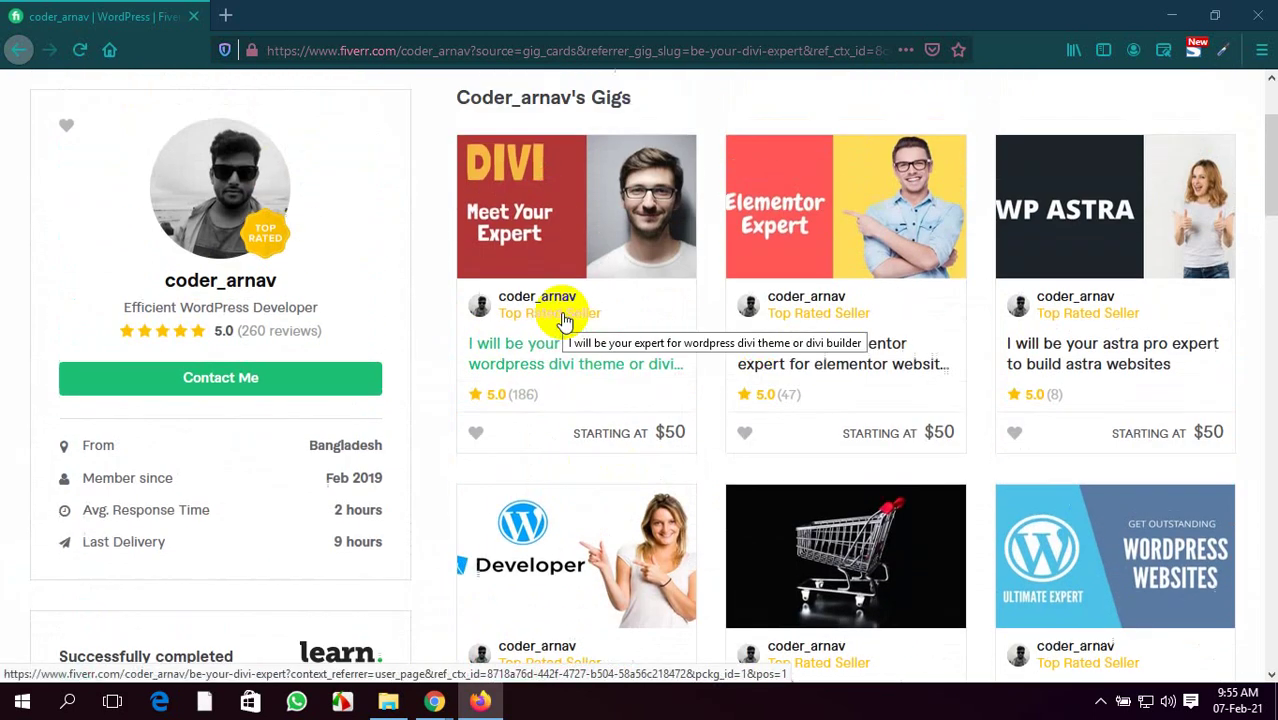
pyautogui.scroll(-1, 560, 316)
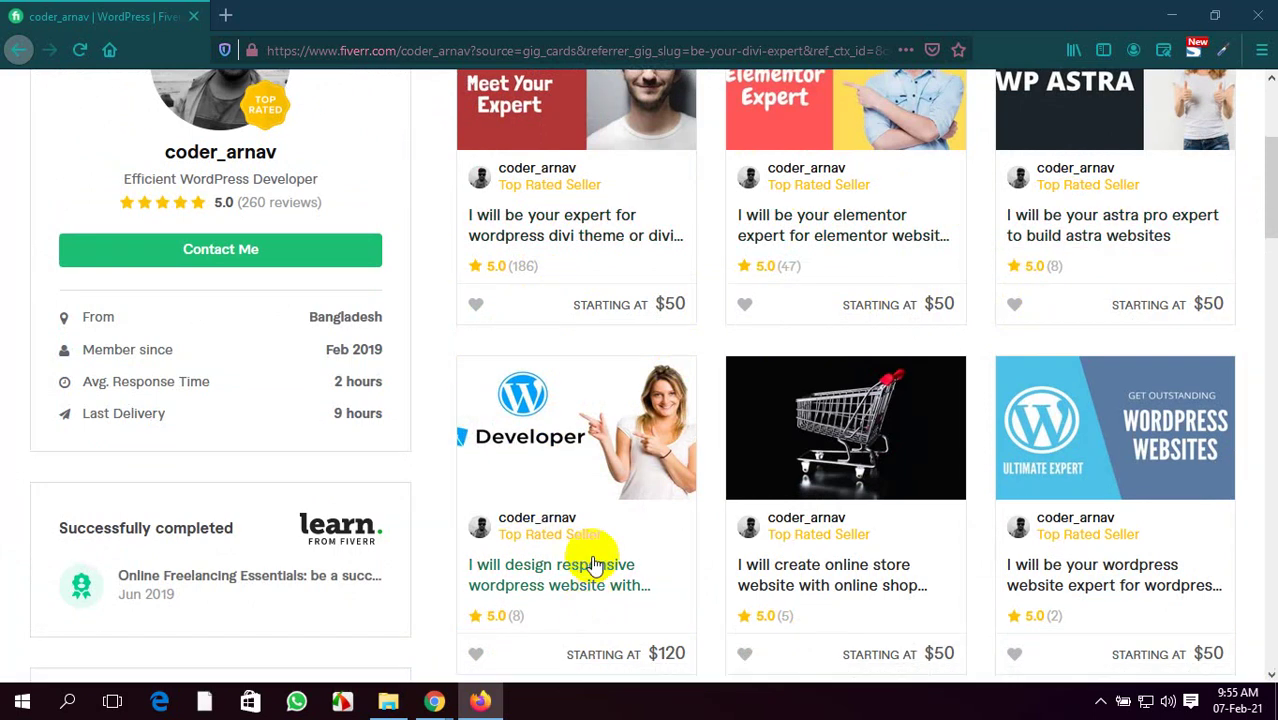
pyautogui.scroll(-1, 593, 563)
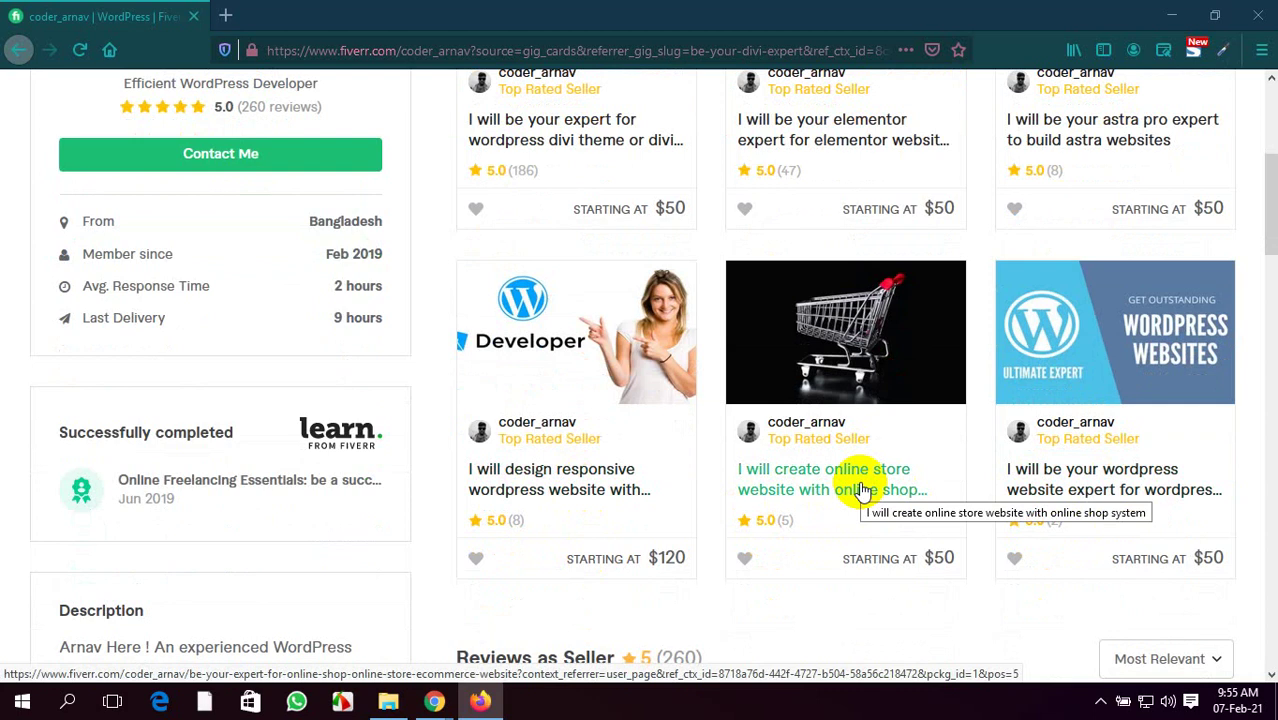
pyautogui.scroll(4, 862, 490)
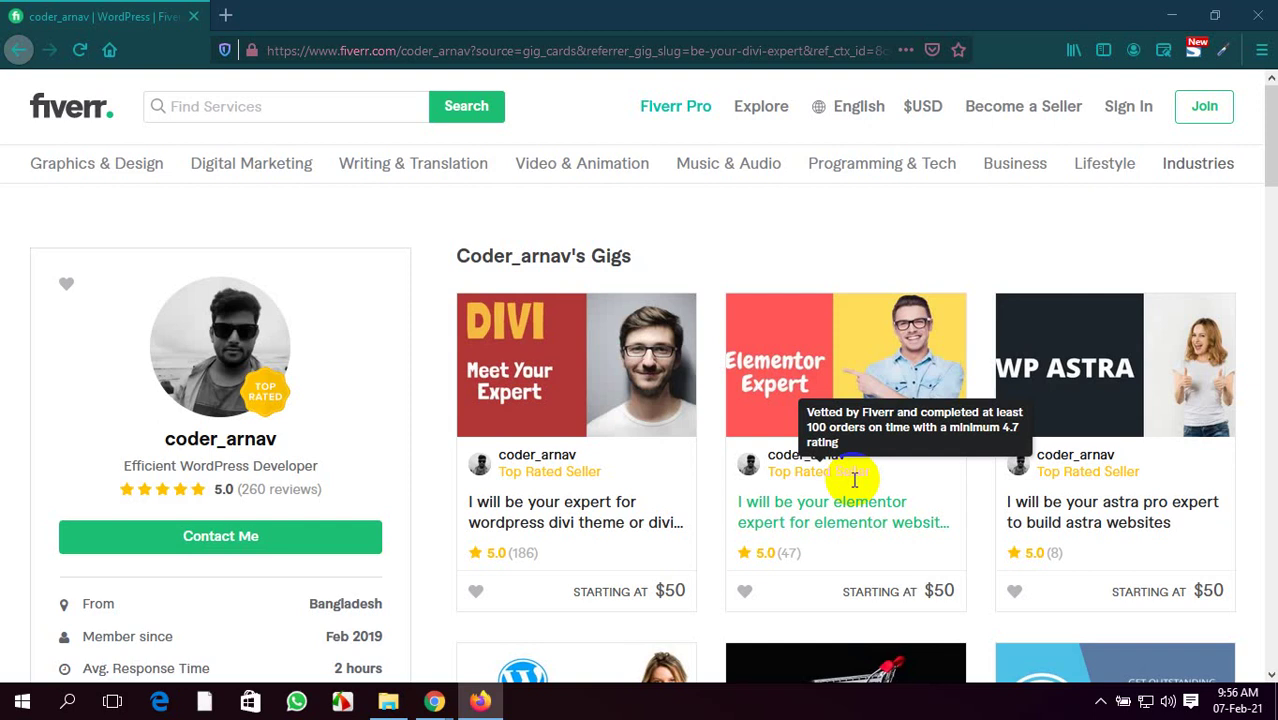
pyautogui.scroll(-4, 854, 480)
pyautogui.scroll(4, 850, 500)
pyautogui.scroll(-5, 850, 486)
pyautogui.scroll(5, 471, 357)
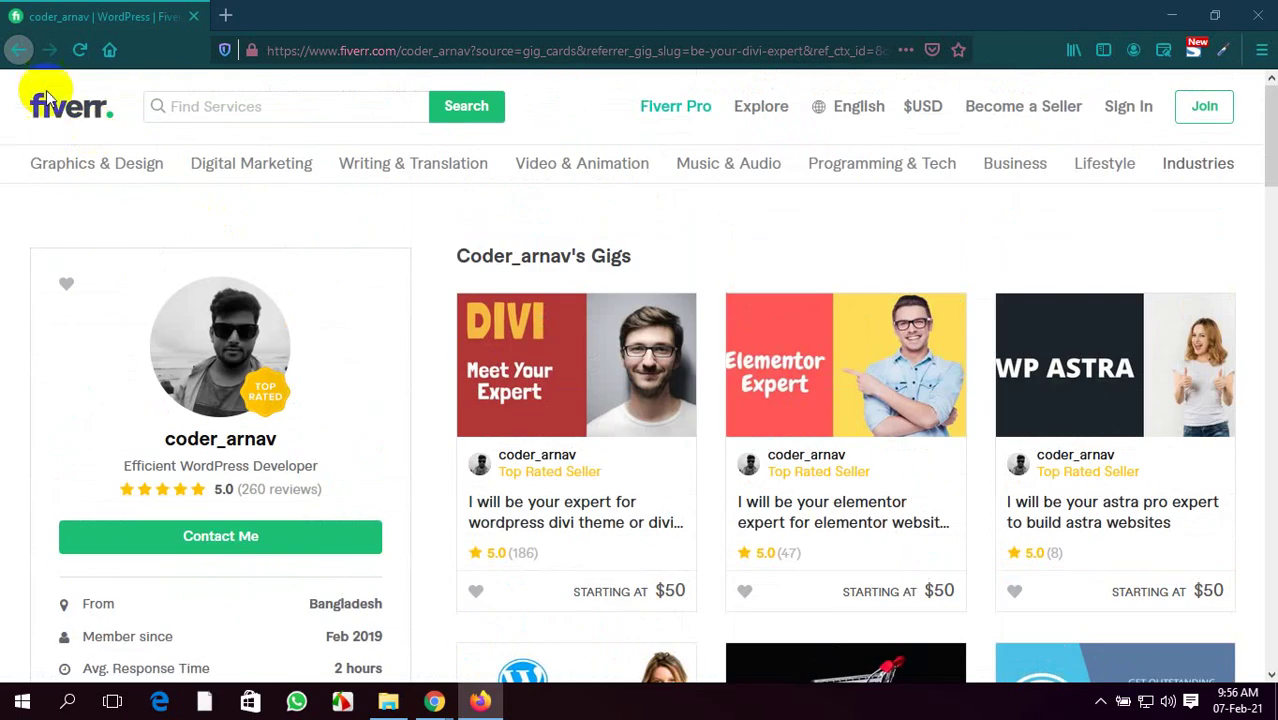
pyautogui.click(21, 50)
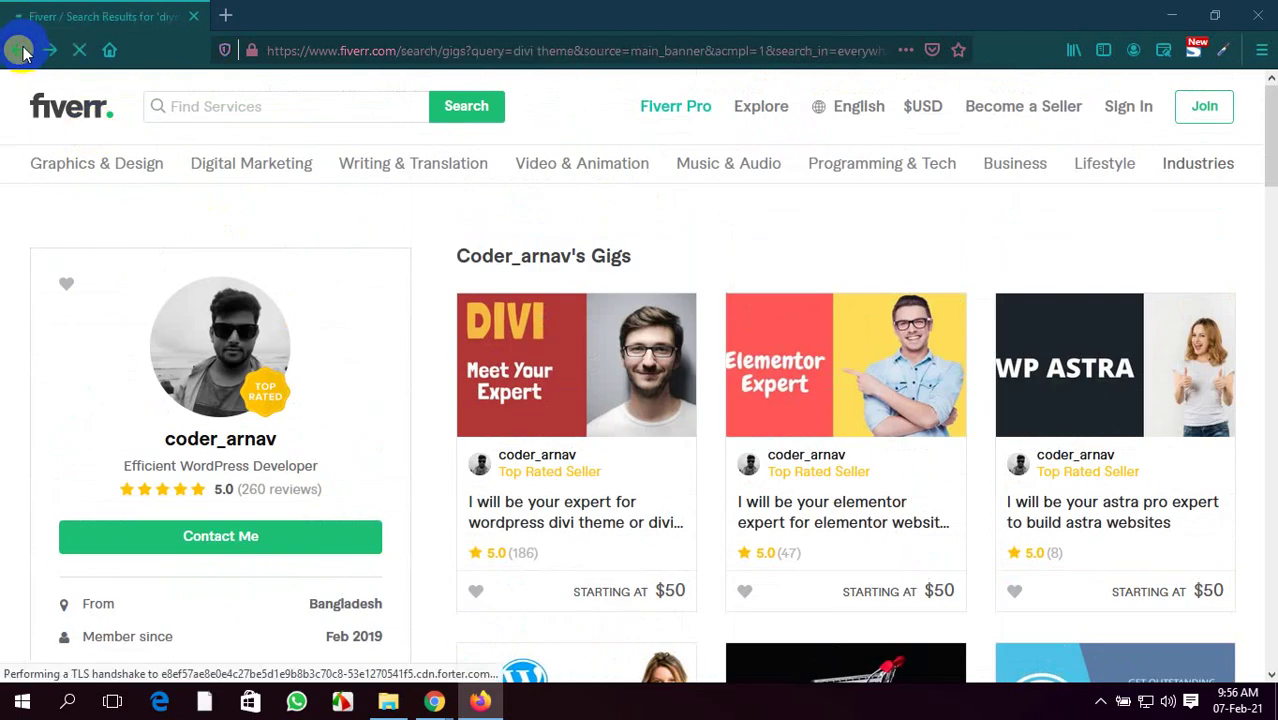
# - Sort the divi theme results by Newest Arrivals, narrowing them to 268 services
pyautogui.scroll(4, 17, 126)
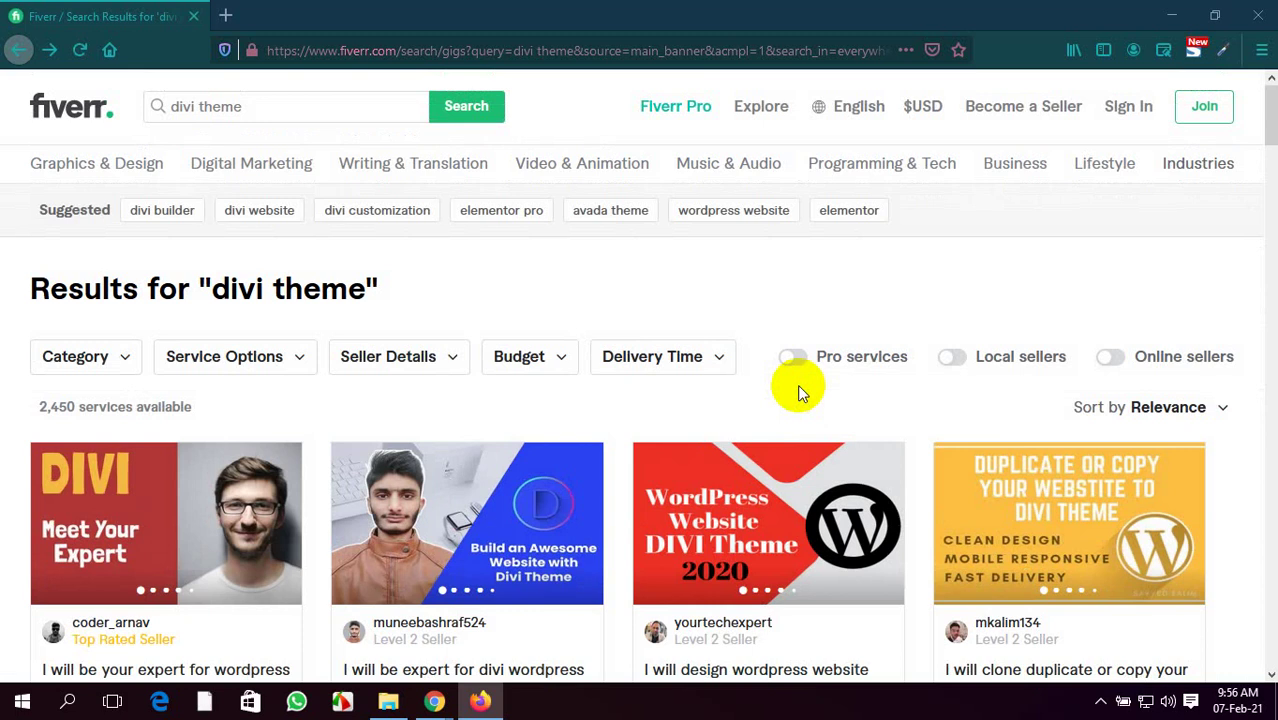
pyautogui.scroll(-2, 797, 391)
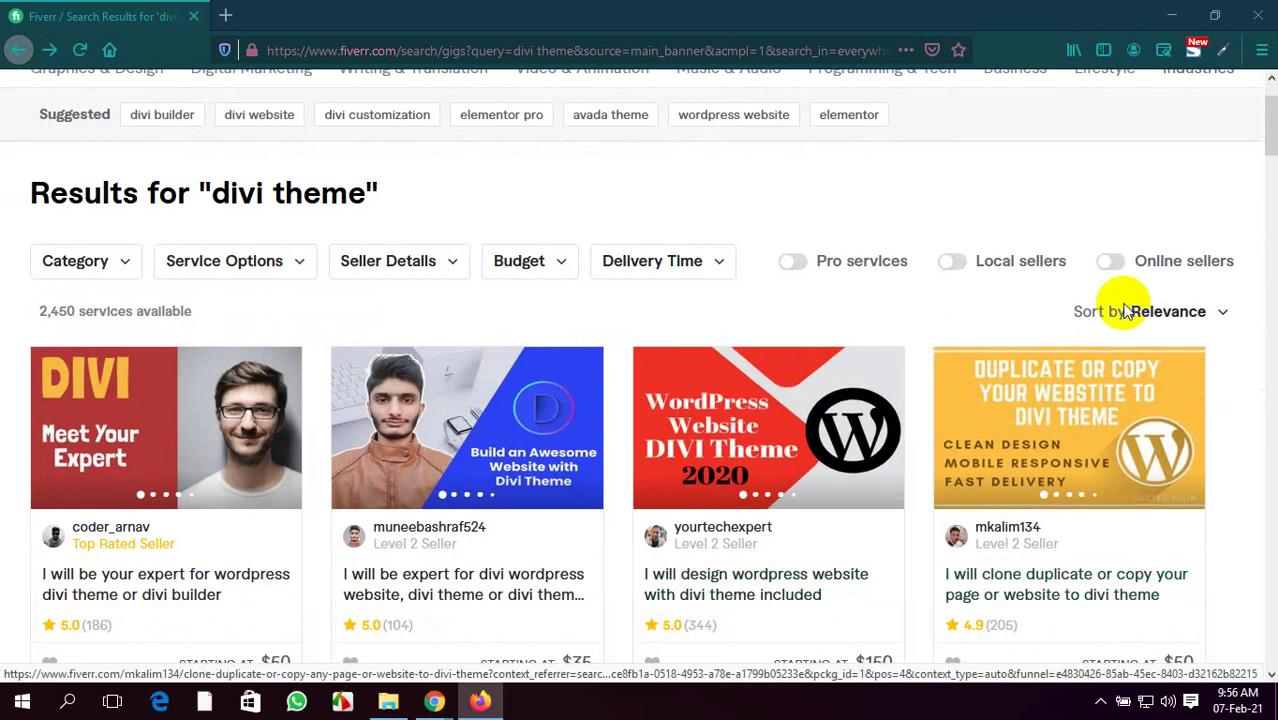
pyautogui.click(1218, 316)
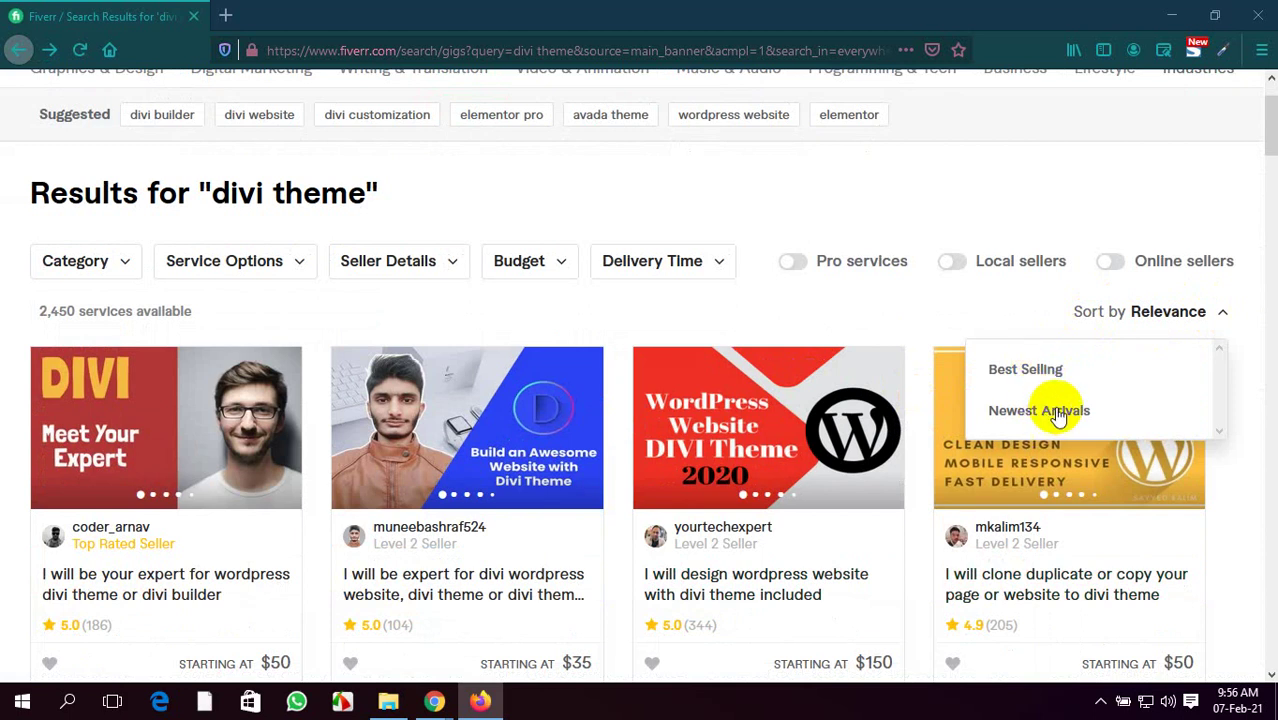
pyautogui.click(1059, 414)
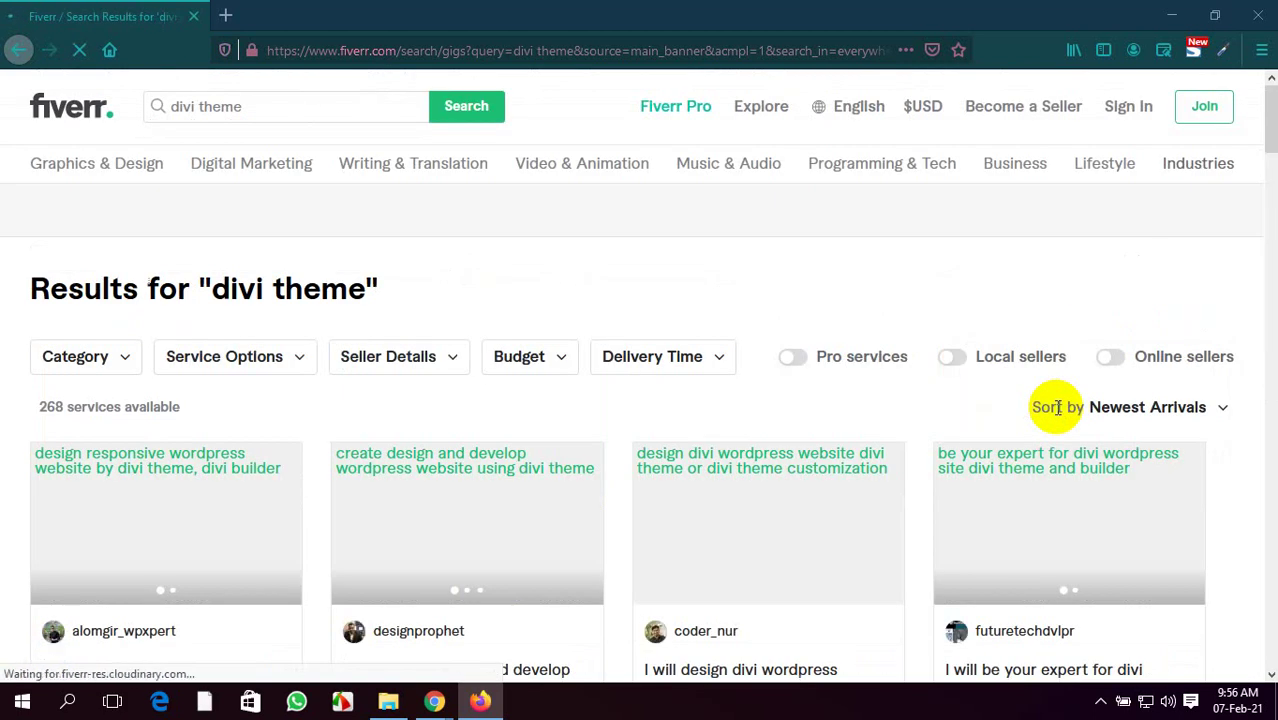
pyautogui.scroll(-4, 763, 566)
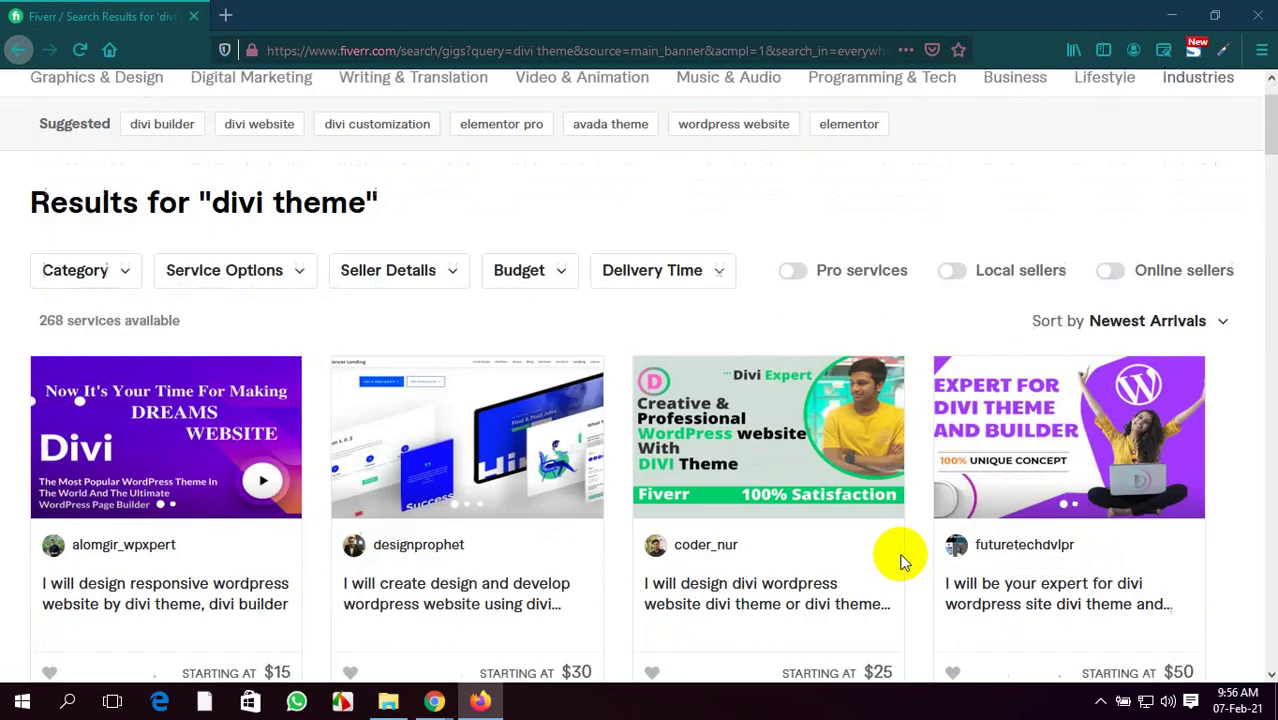
pyautogui.scroll(-3, 100, 405)
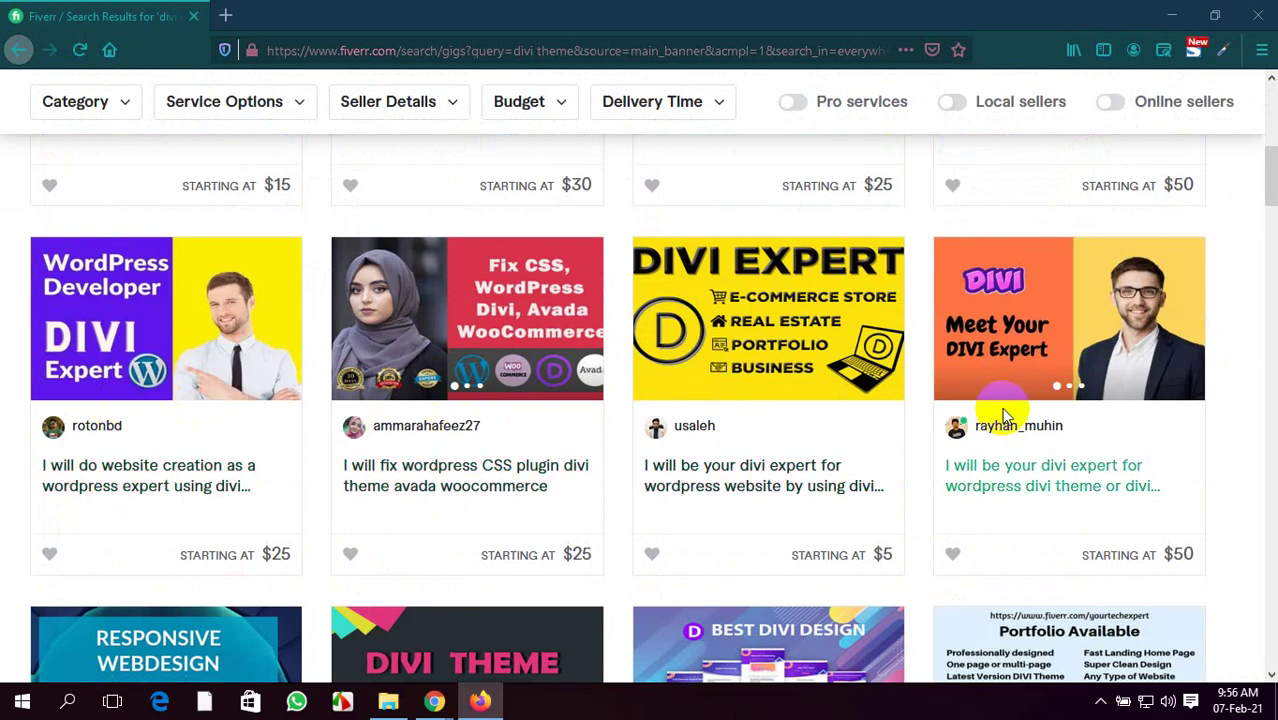
pyautogui.scroll(-5, 984, 414)
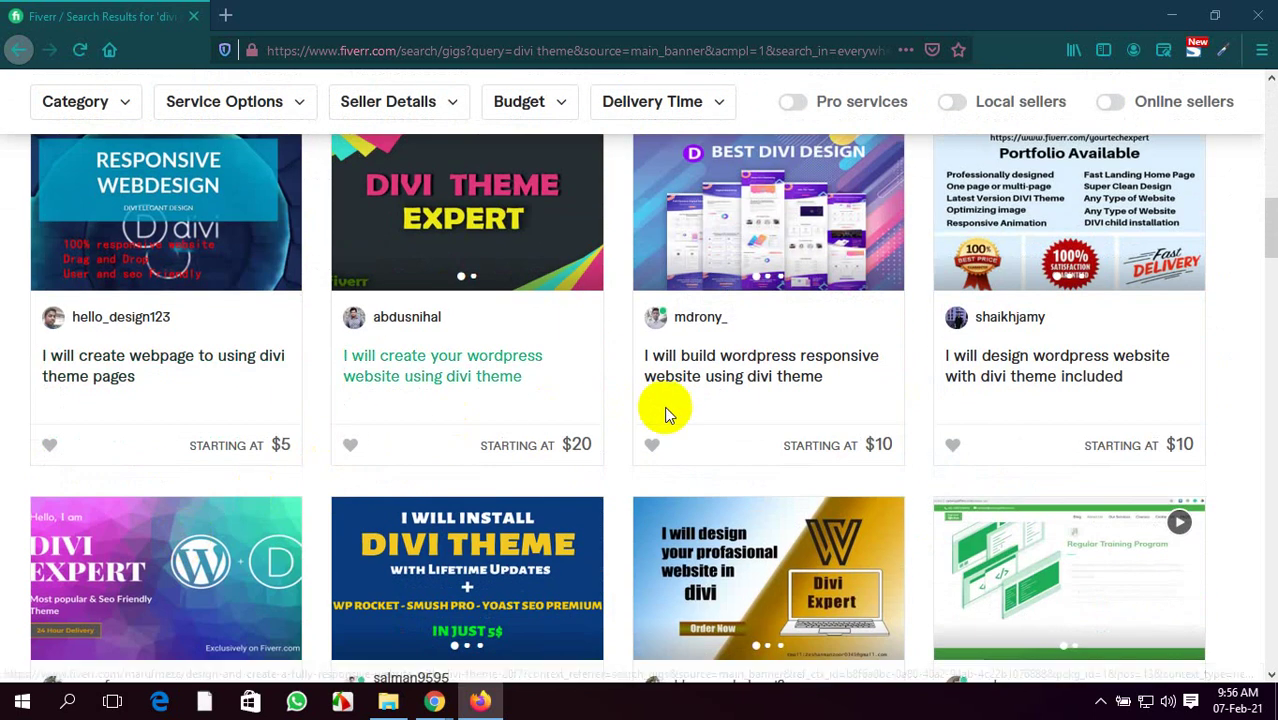
pyautogui.scroll(-2, 955, 400)
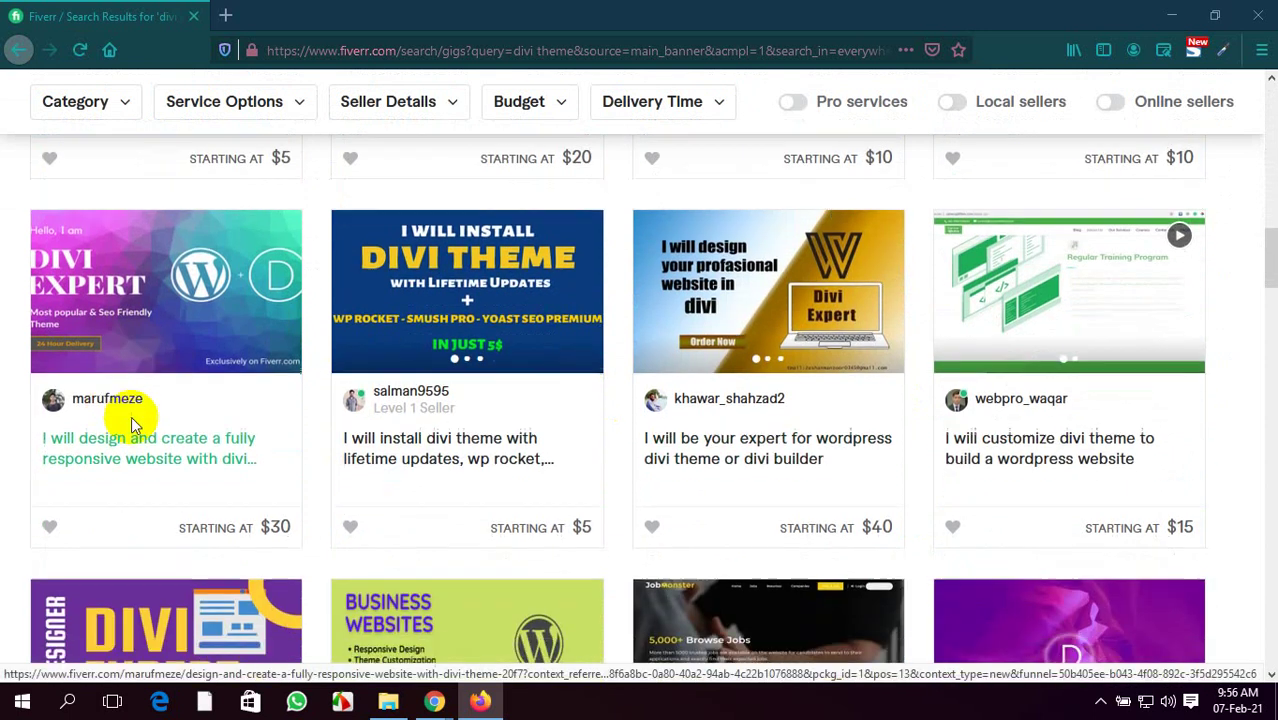
pyautogui.scroll(-3, 931, 379)
pyautogui.scroll(-3, 128, 374)
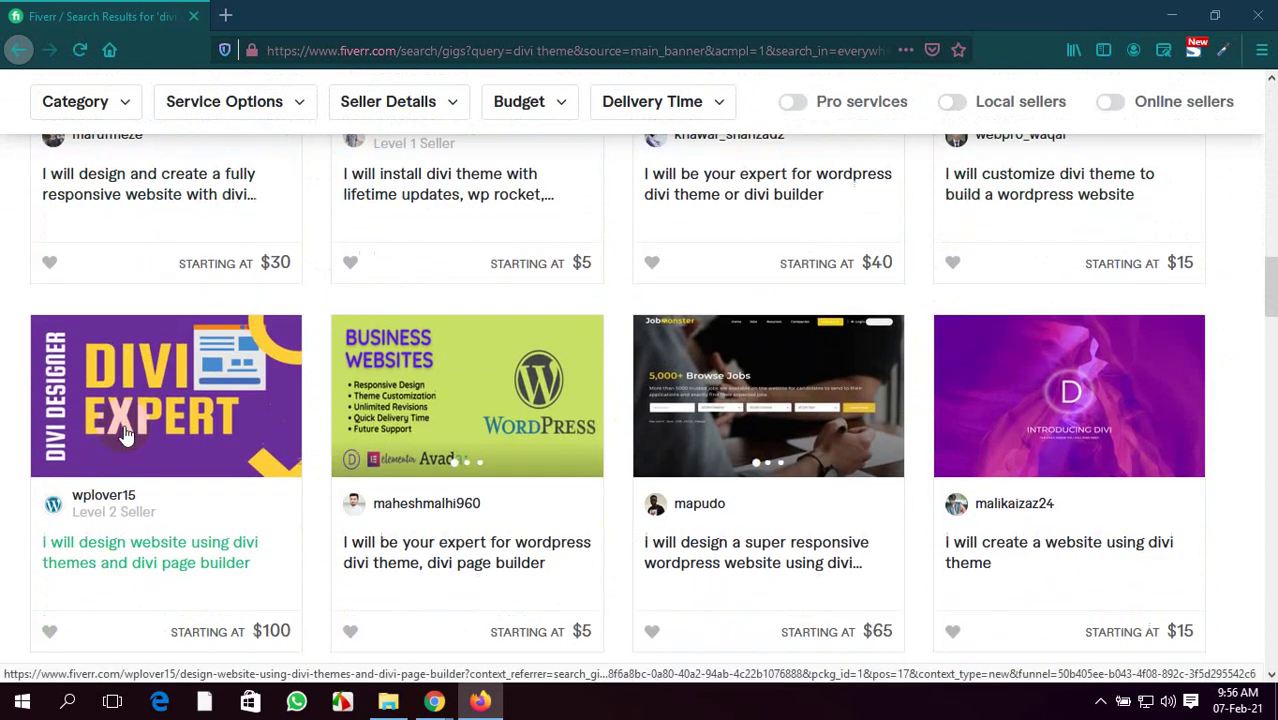
pyautogui.scroll(-4, 836, 437)
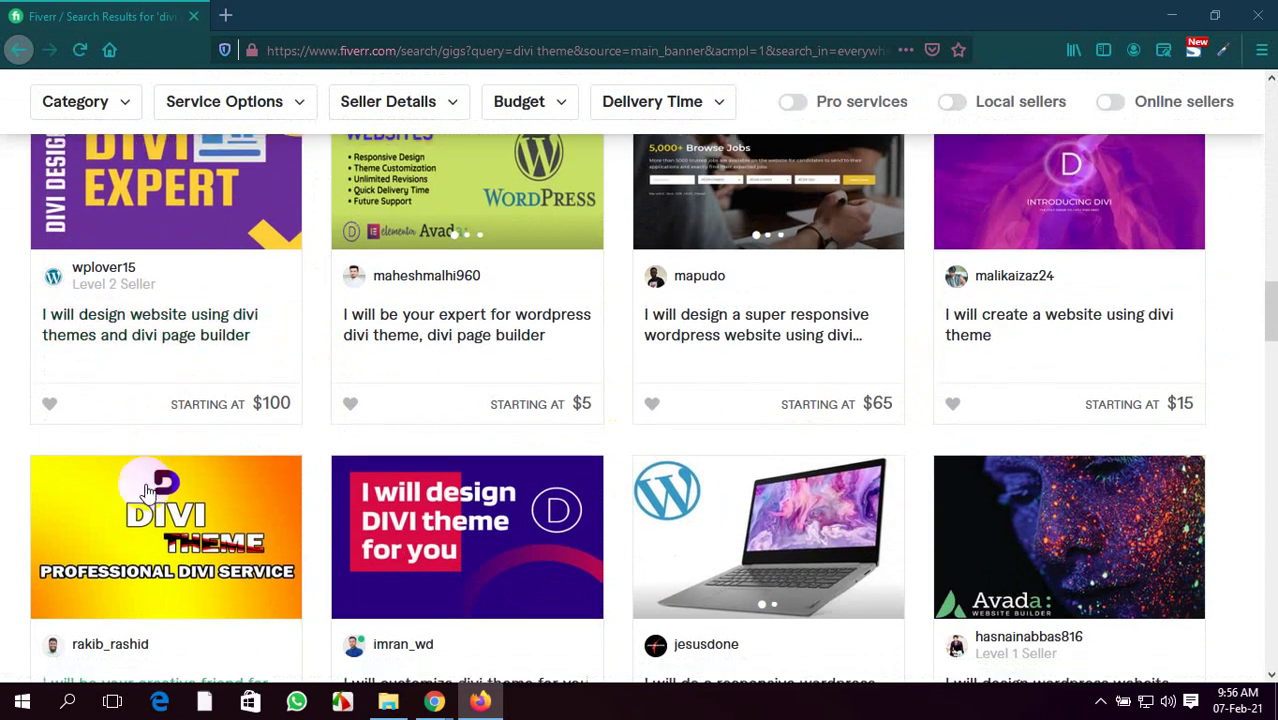
pyautogui.scroll(-8, 503, 388)
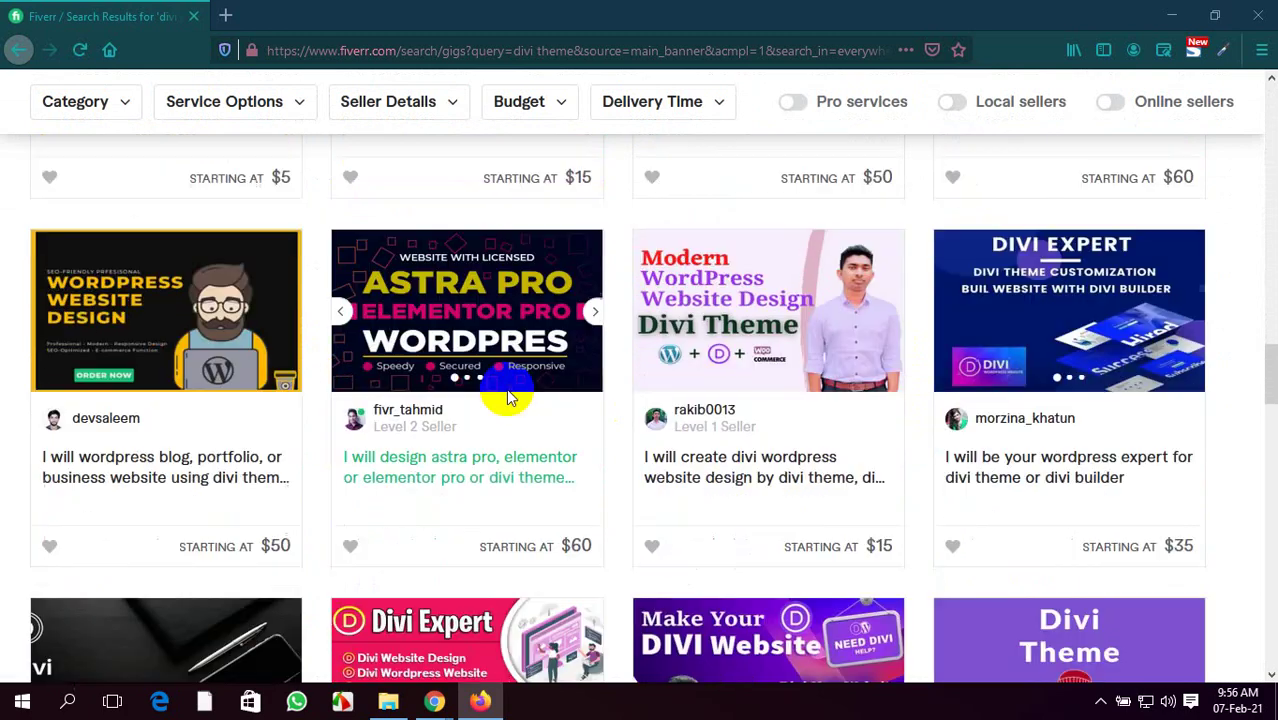
pyautogui.scroll(3, 503, 388)
pyautogui.scroll(5, 503, 393)
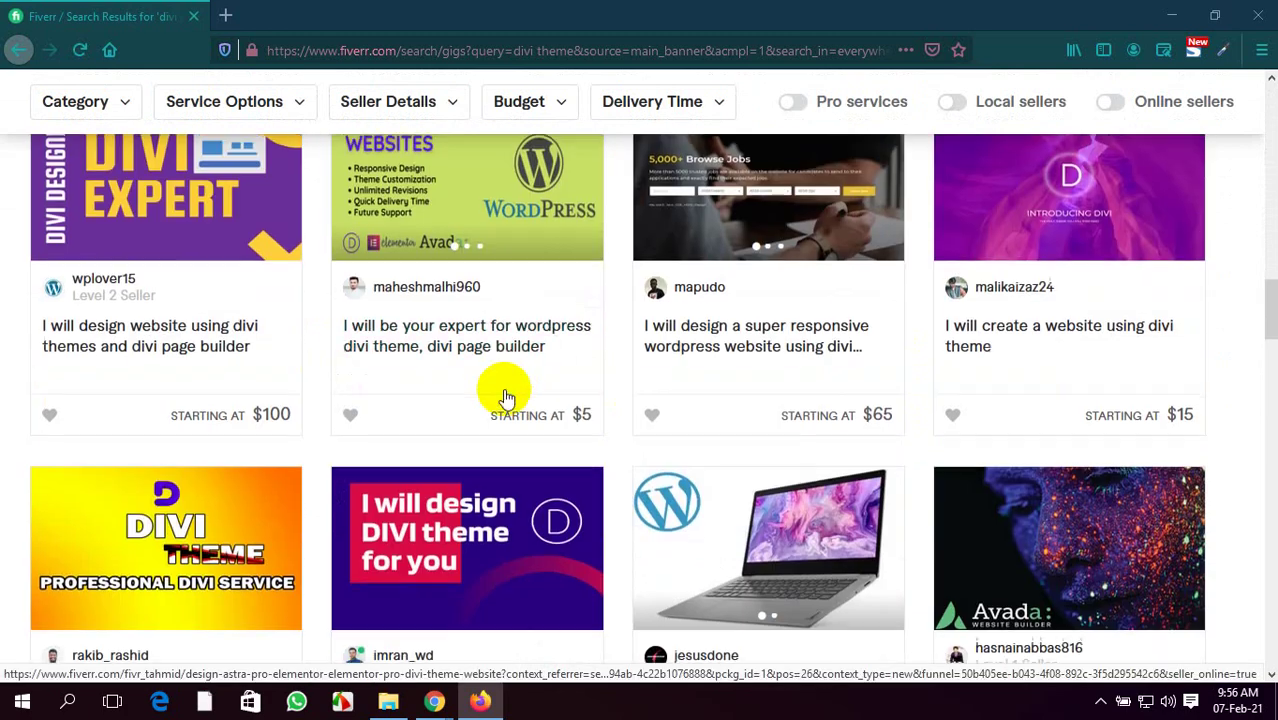
pyautogui.scroll(2, 505, 396)
pyautogui.scroll(12, 505, 396)
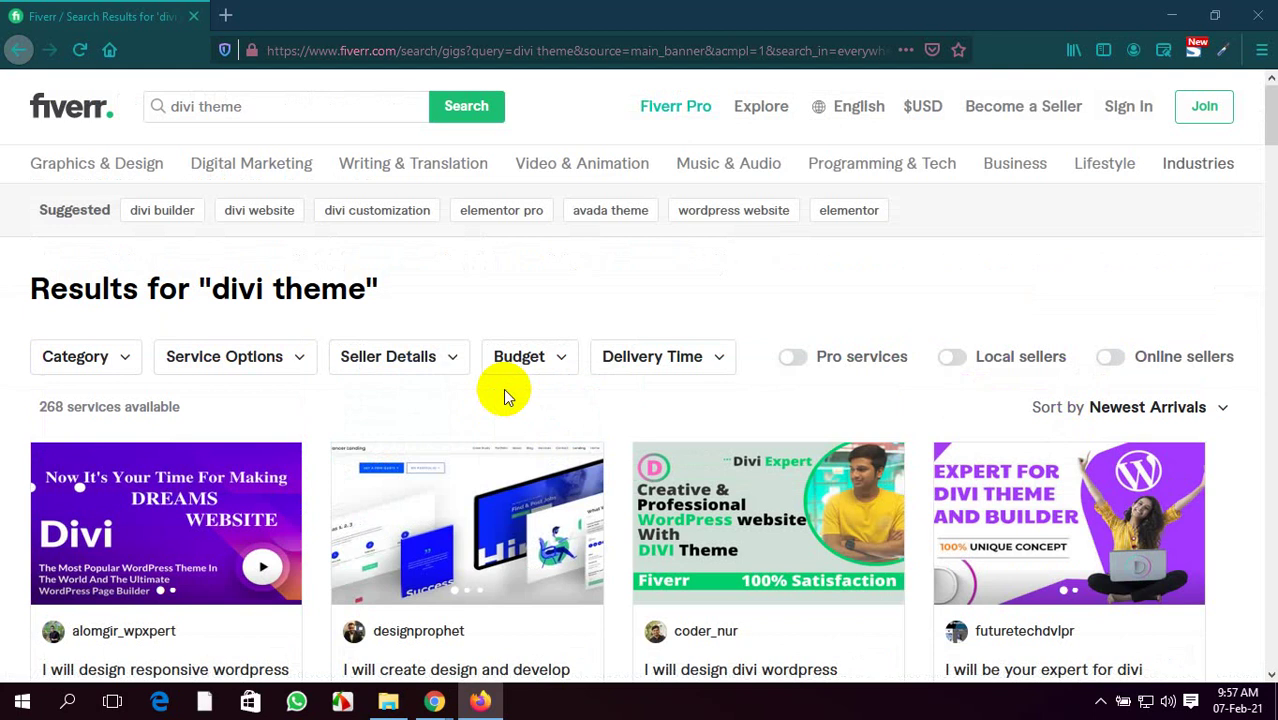
pyautogui.scroll(-2, 505, 391)
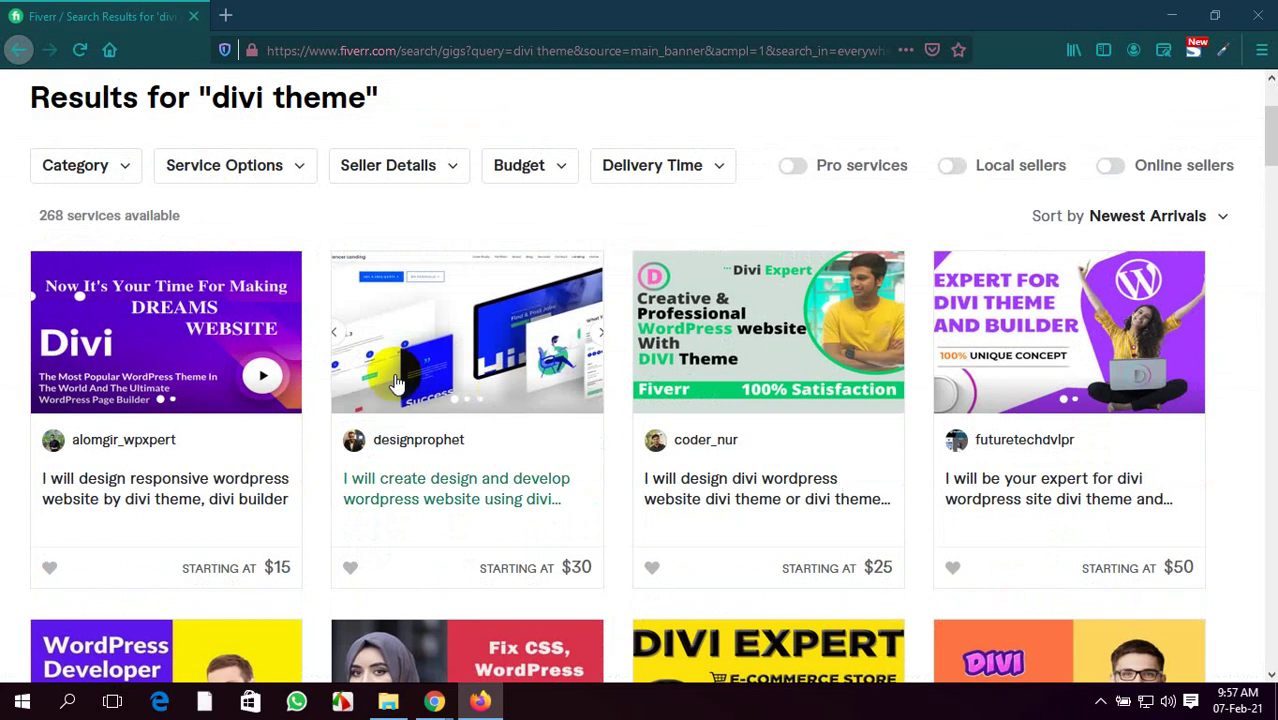
# - Browse the $15 first-listed gig's seller profile, then return to the newest-first results
pyautogui.click(100, 452)
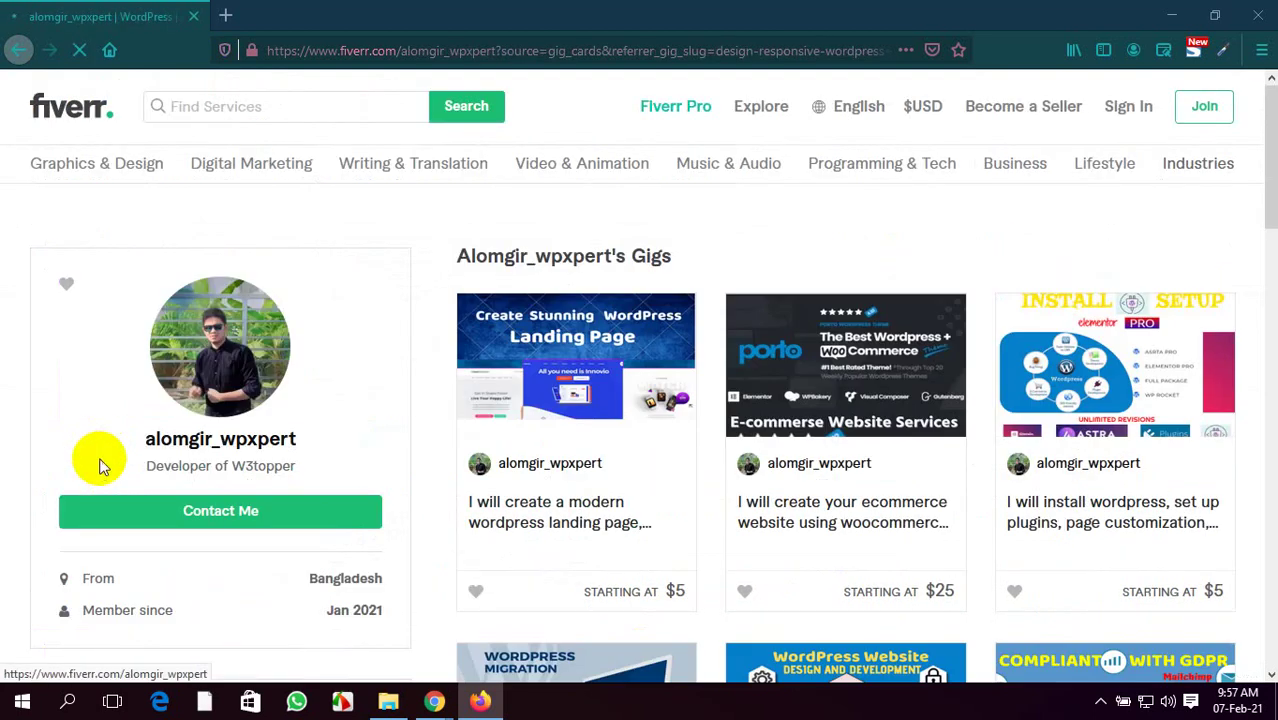
pyautogui.scroll(-3, 410, 462)
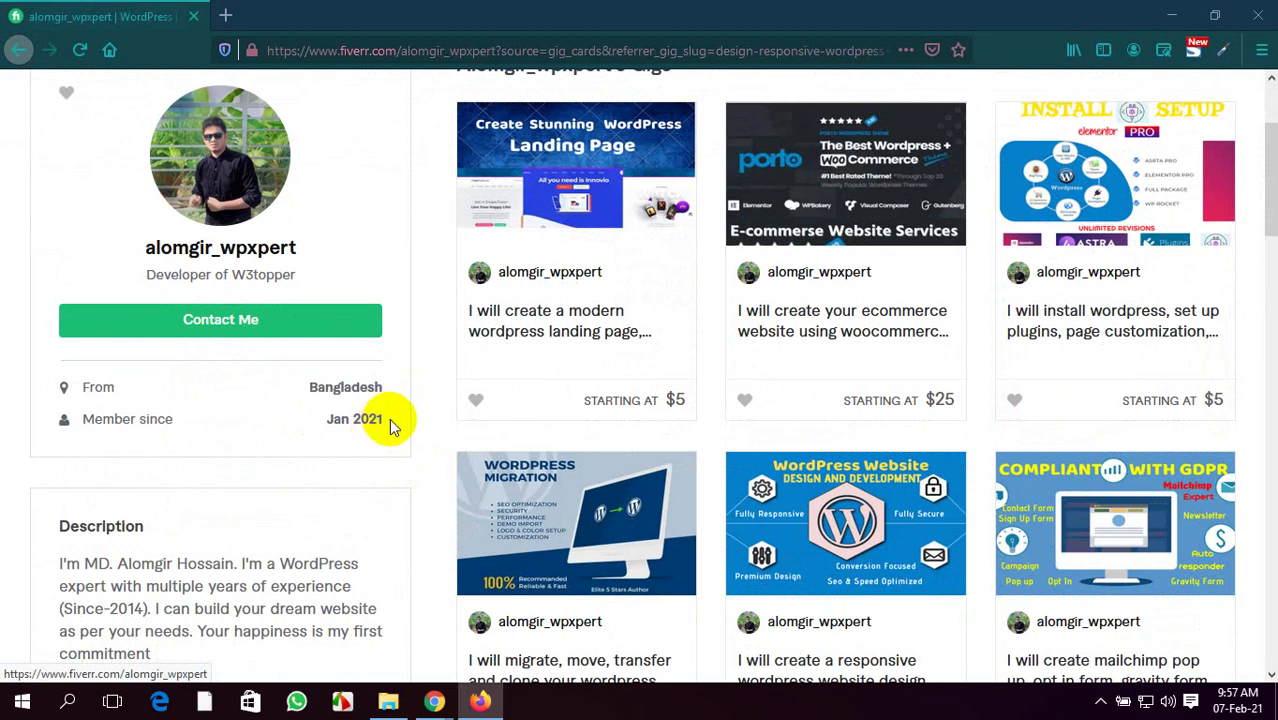
pyautogui.scroll(-3, 327, 483)
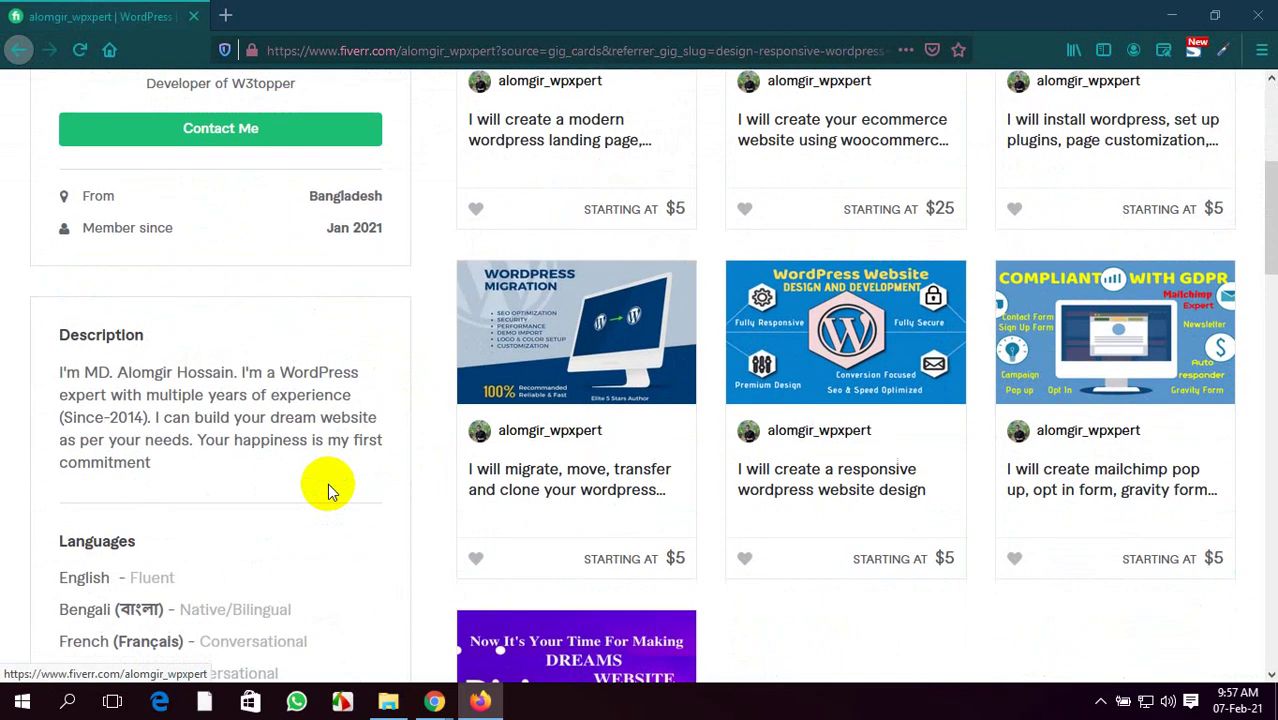
pyautogui.scroll(-3, 213, 542)
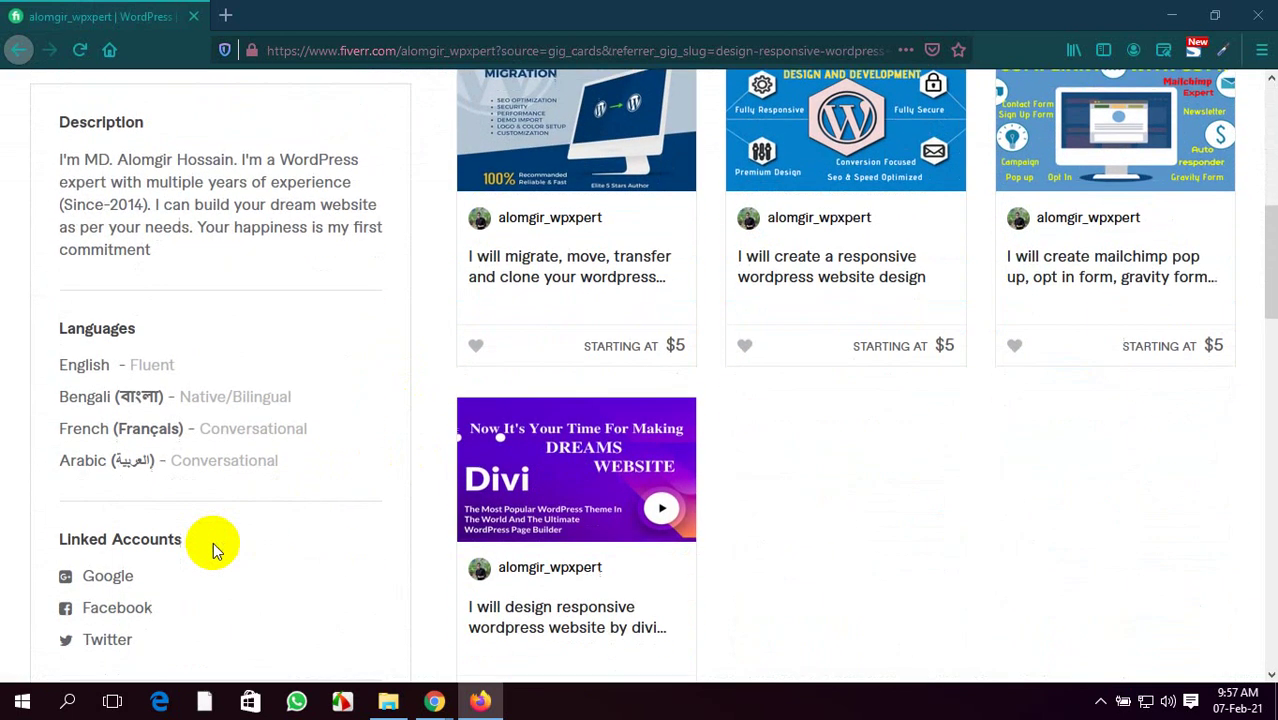
pyautogui.scroll(5, 272, 543)
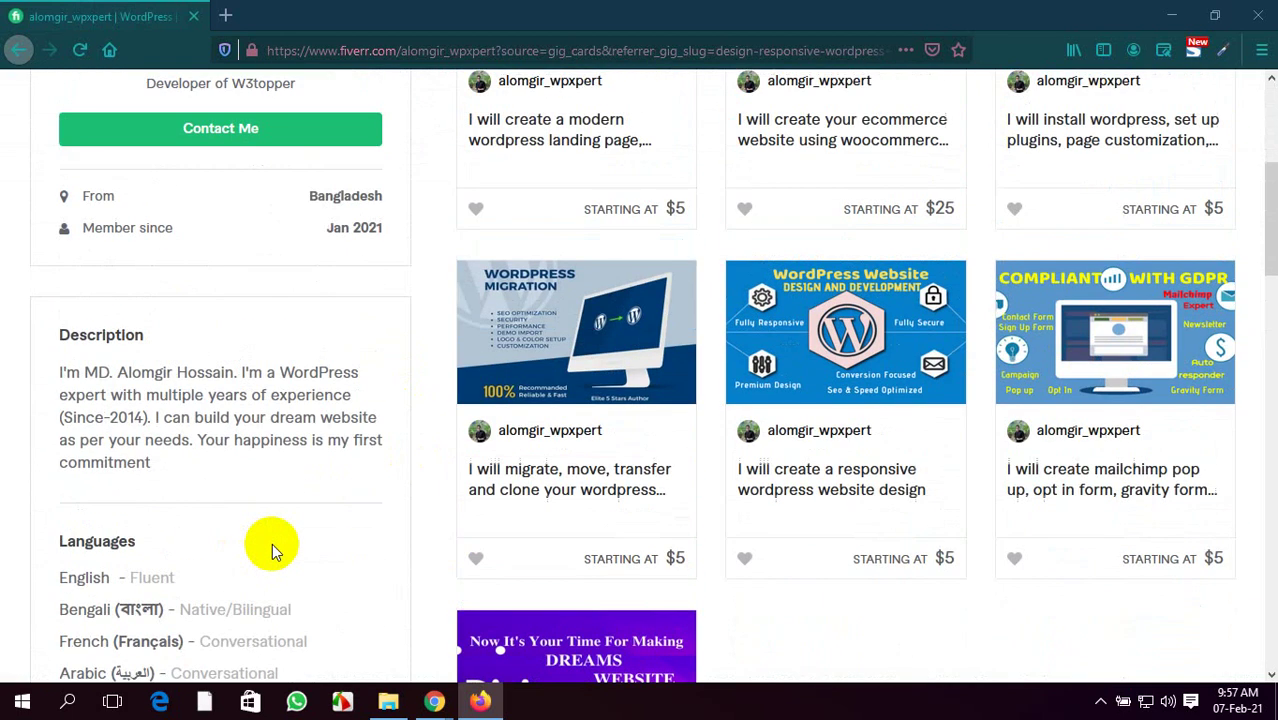
pyautogui.scroll(-2, 272, 543)
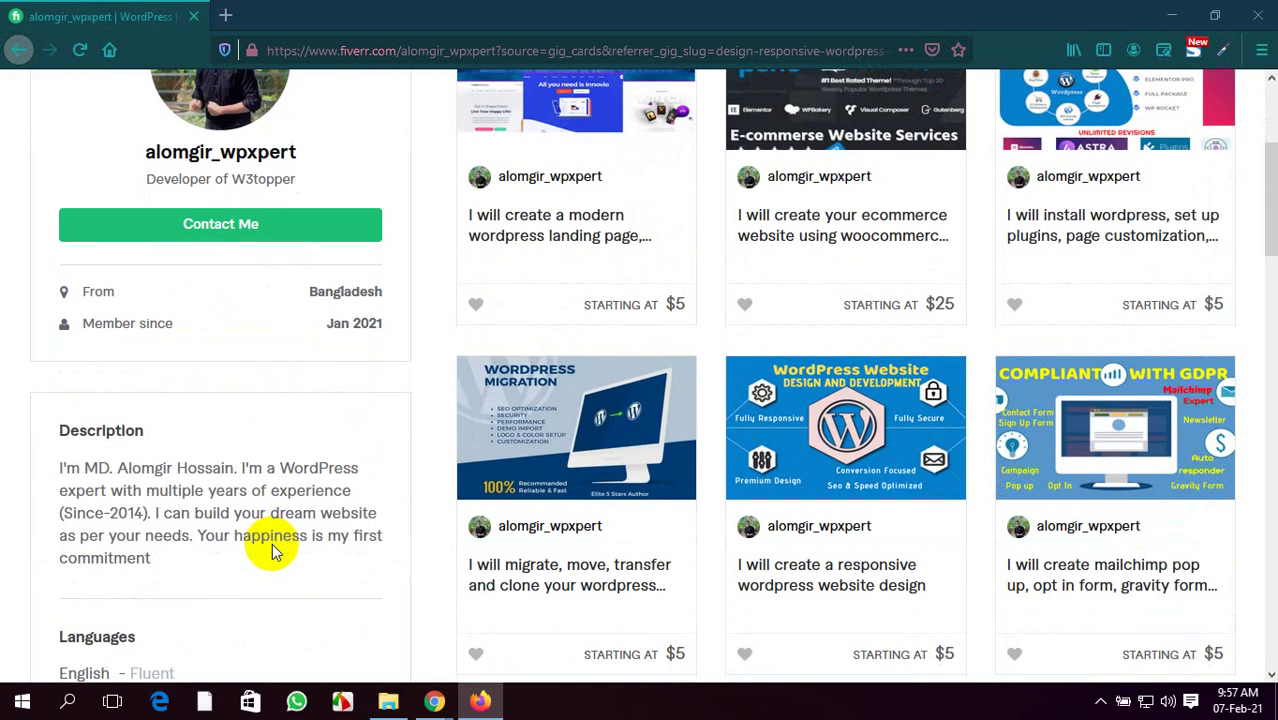
pyautogui.scroll(3, 272, 543)
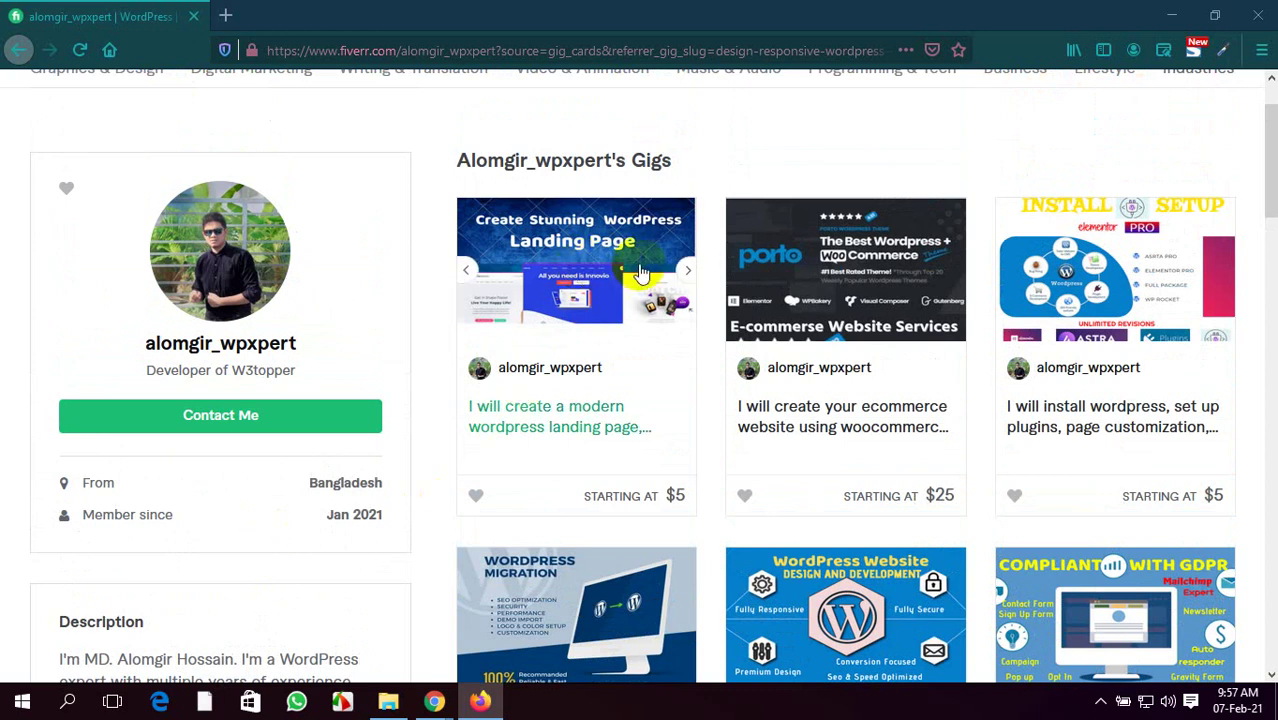
pyautogui.scroll(-2, 688, 570)
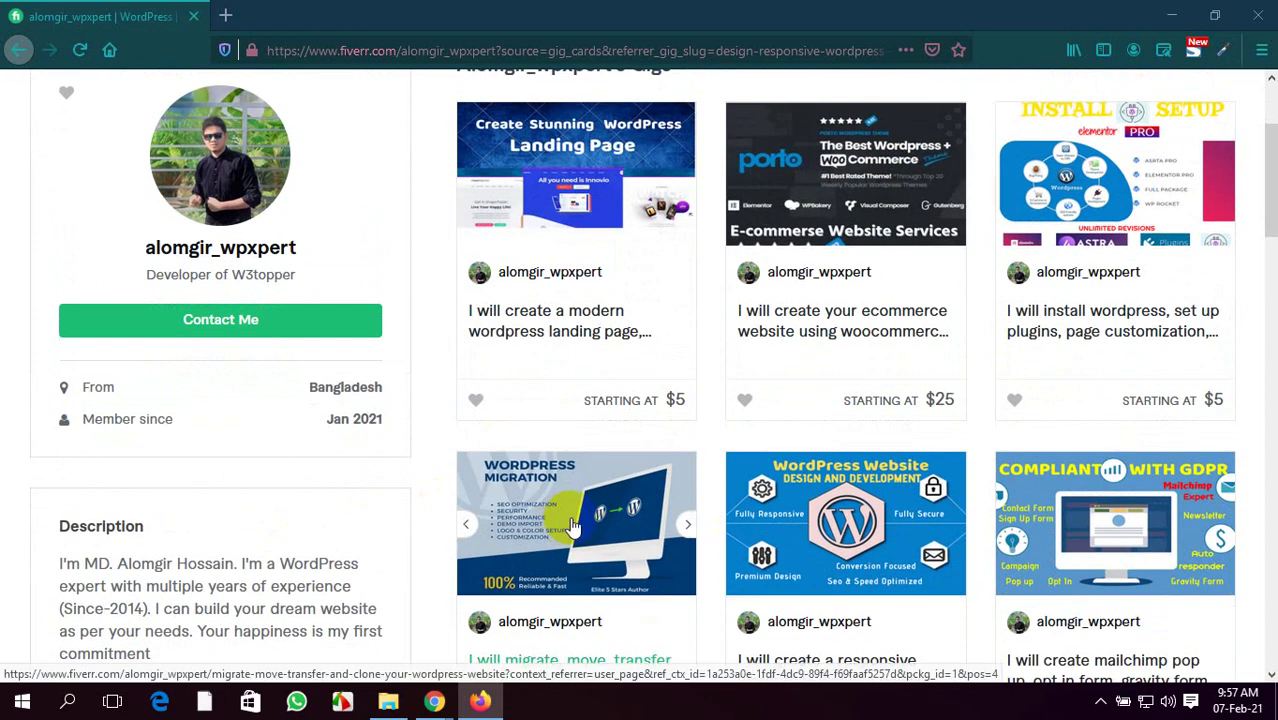
pyautogui.scroll(-4, 807, 488)
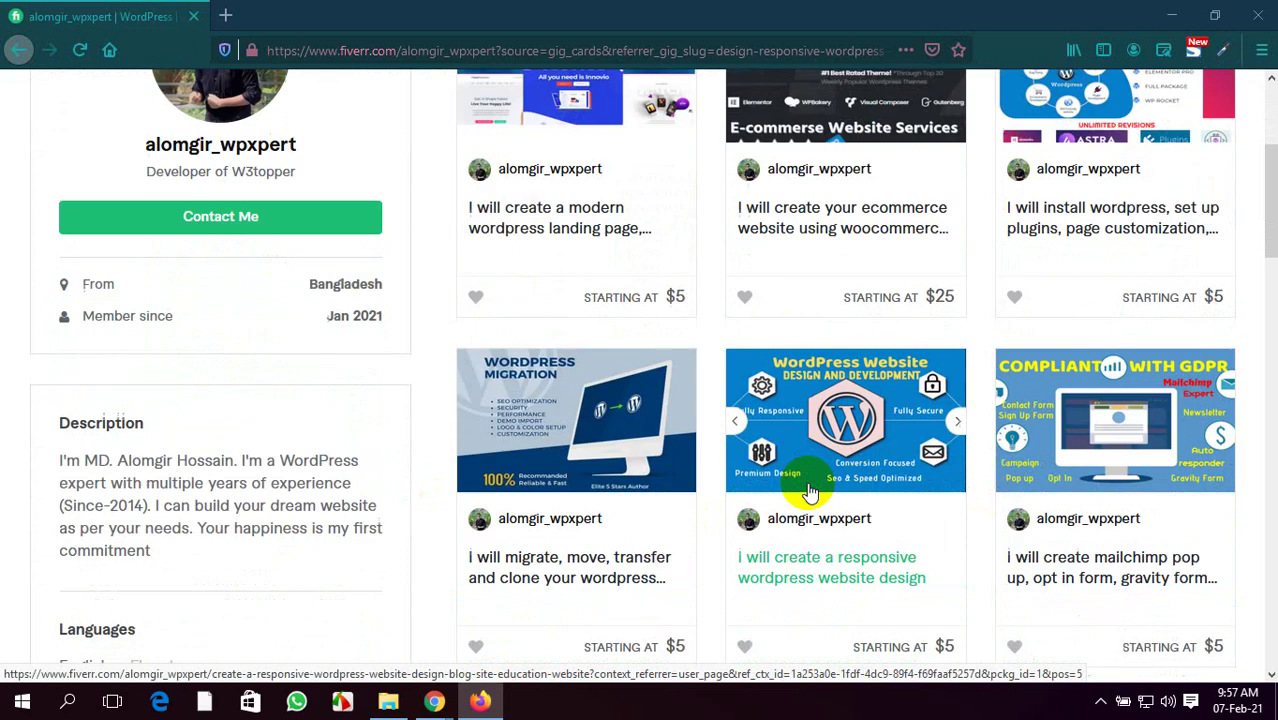
pyautogui.scroll(2, 718, 276)
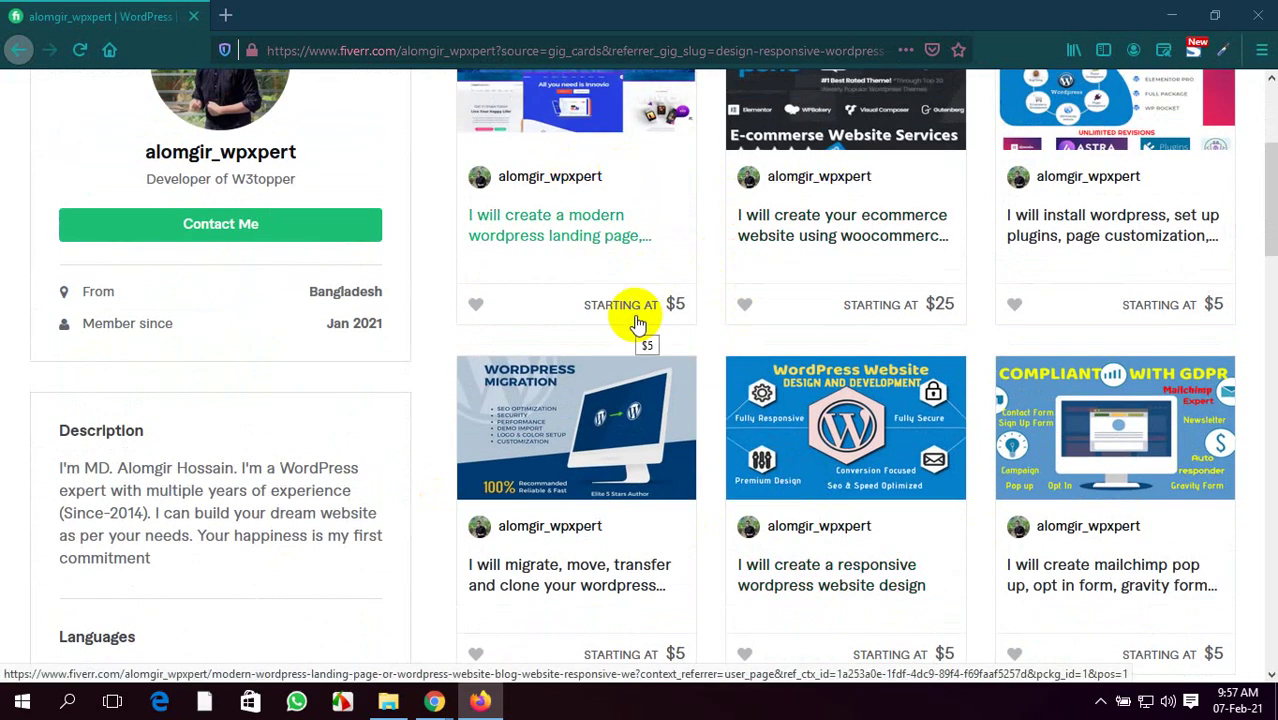
pyautogui.scroll(3, 638, 325)
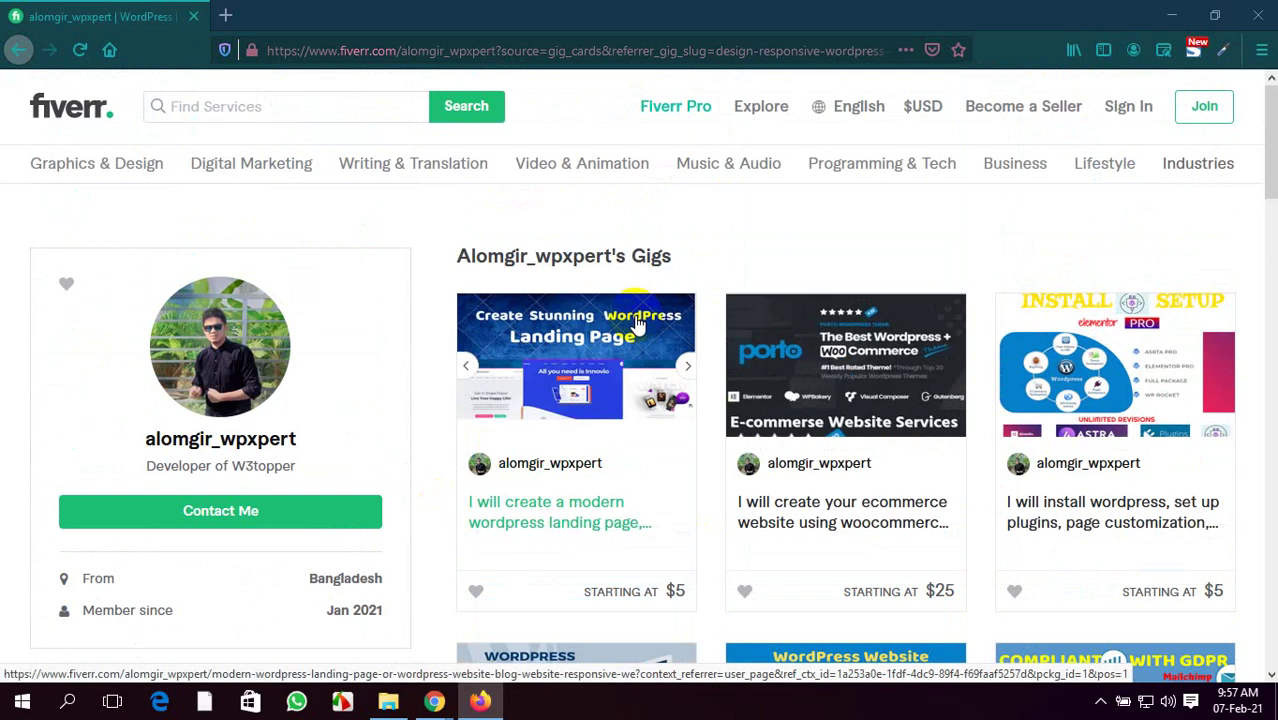
pyautogui.click(15, 52)
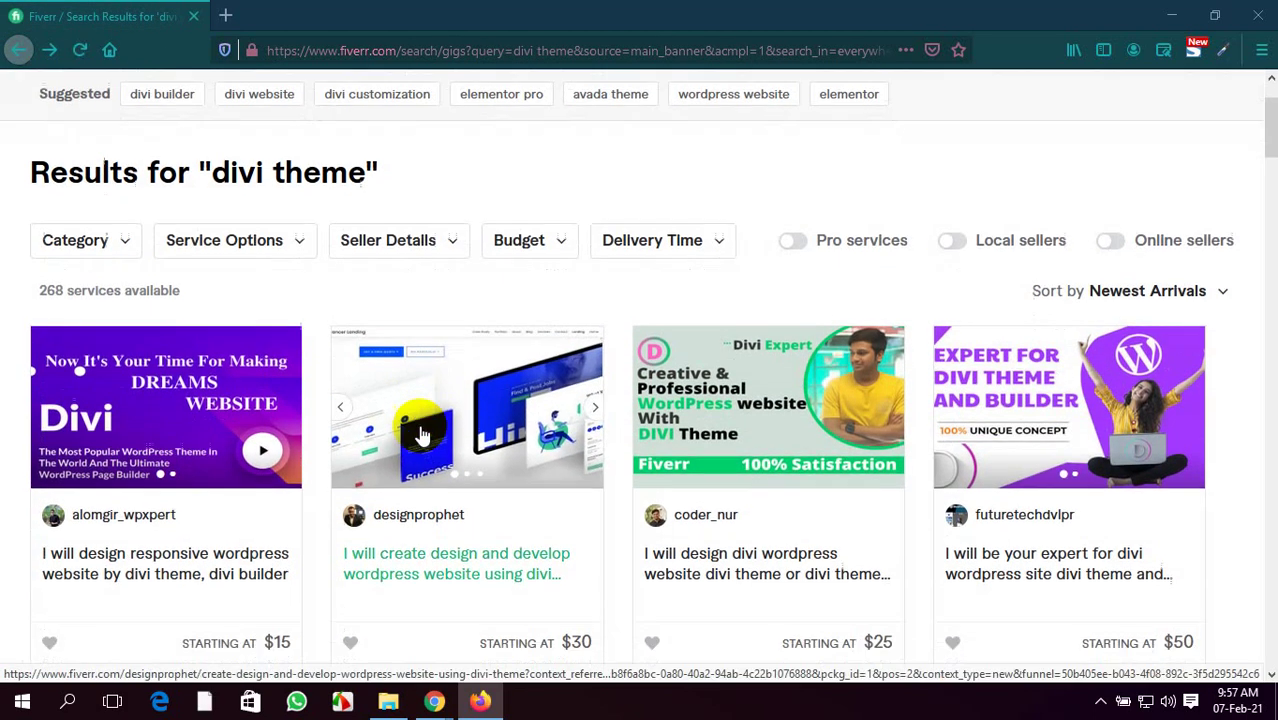
# - Open the seller profile behind the $50 Meet Your DIVI Expert gig in the second row
pyautogui.scroll(-5, 415, 428)
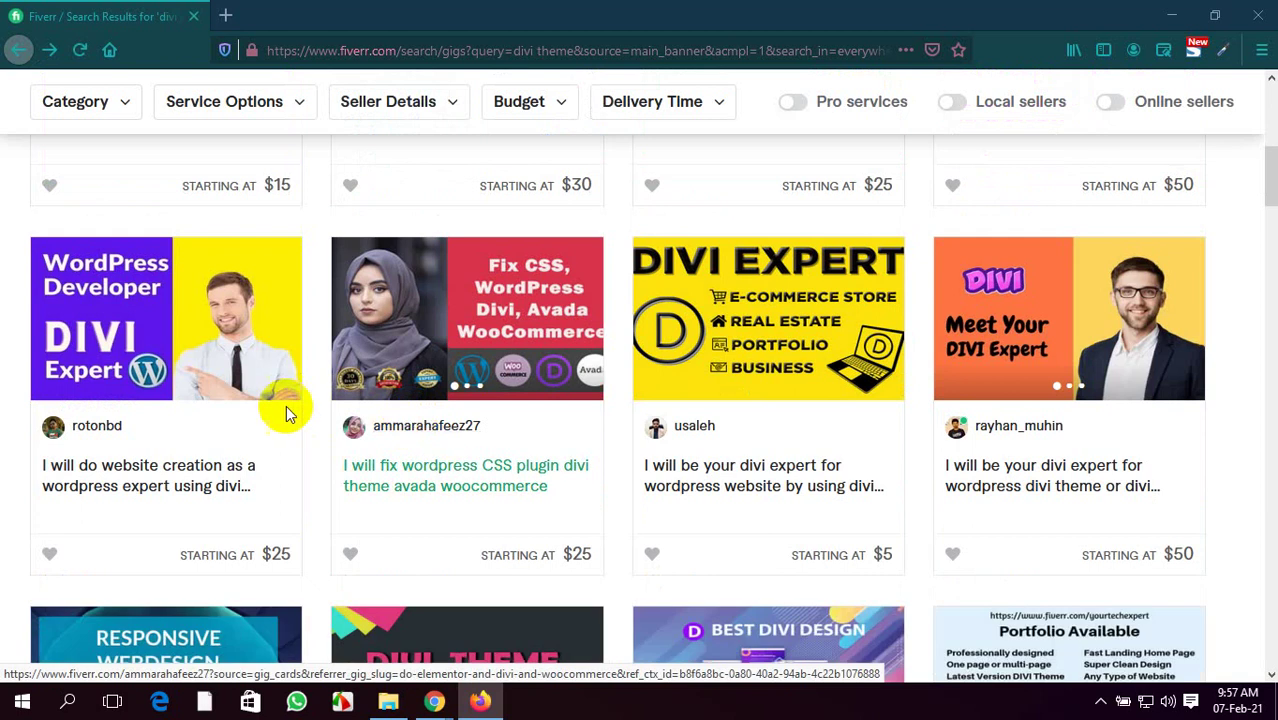
pyautogui.scroll(1, 270, 405)
pyautogui.scroll(1, 265, 403)
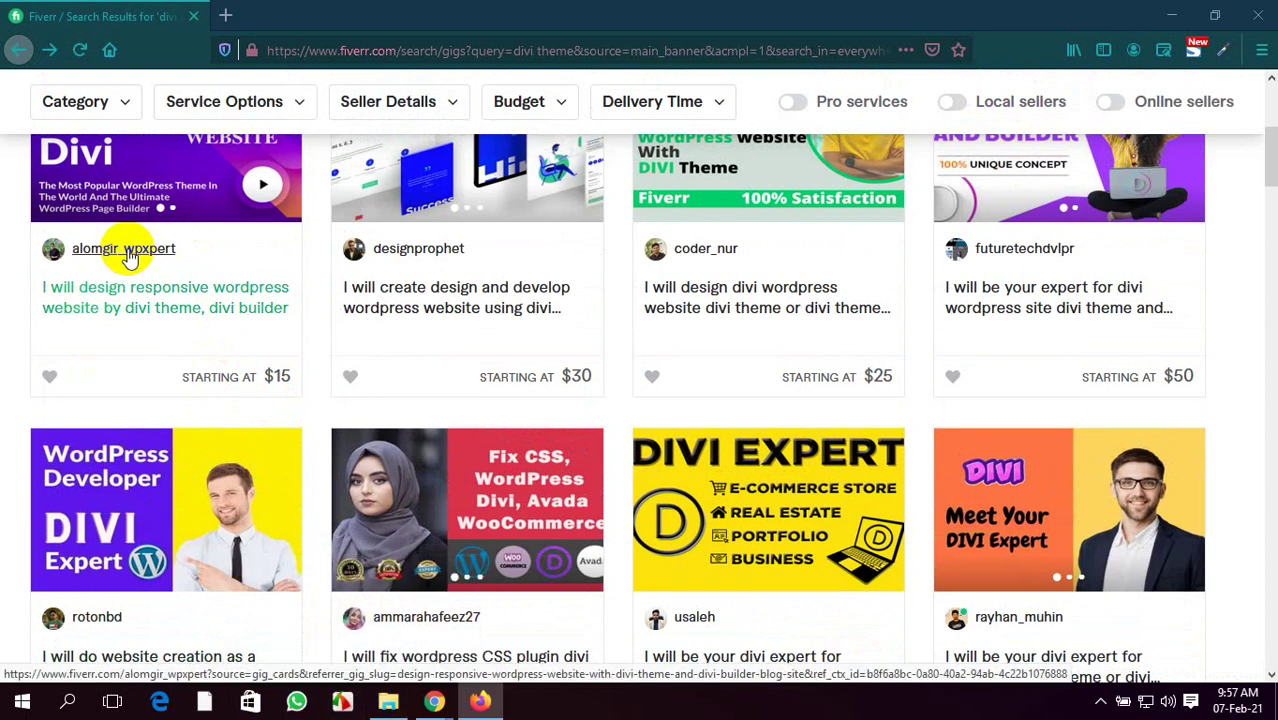
pyautogui.scroll(-3, 128, 257)
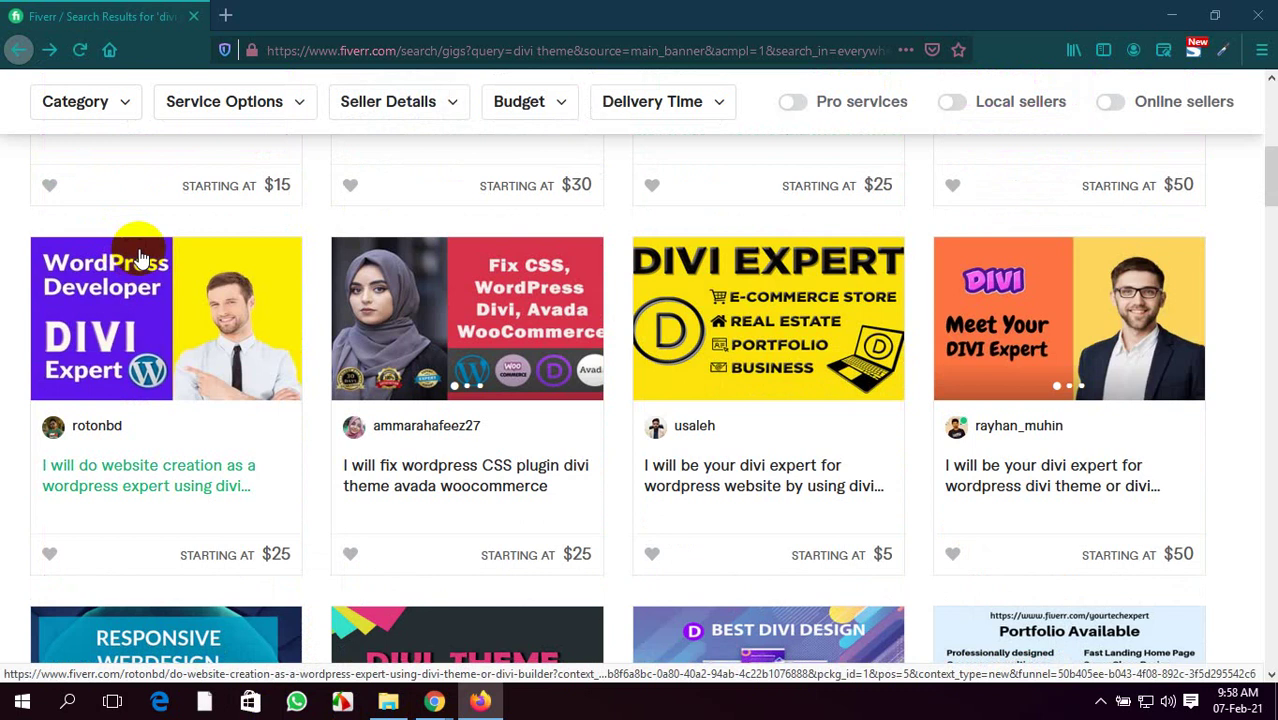
pyautogui.click(1041, 436)
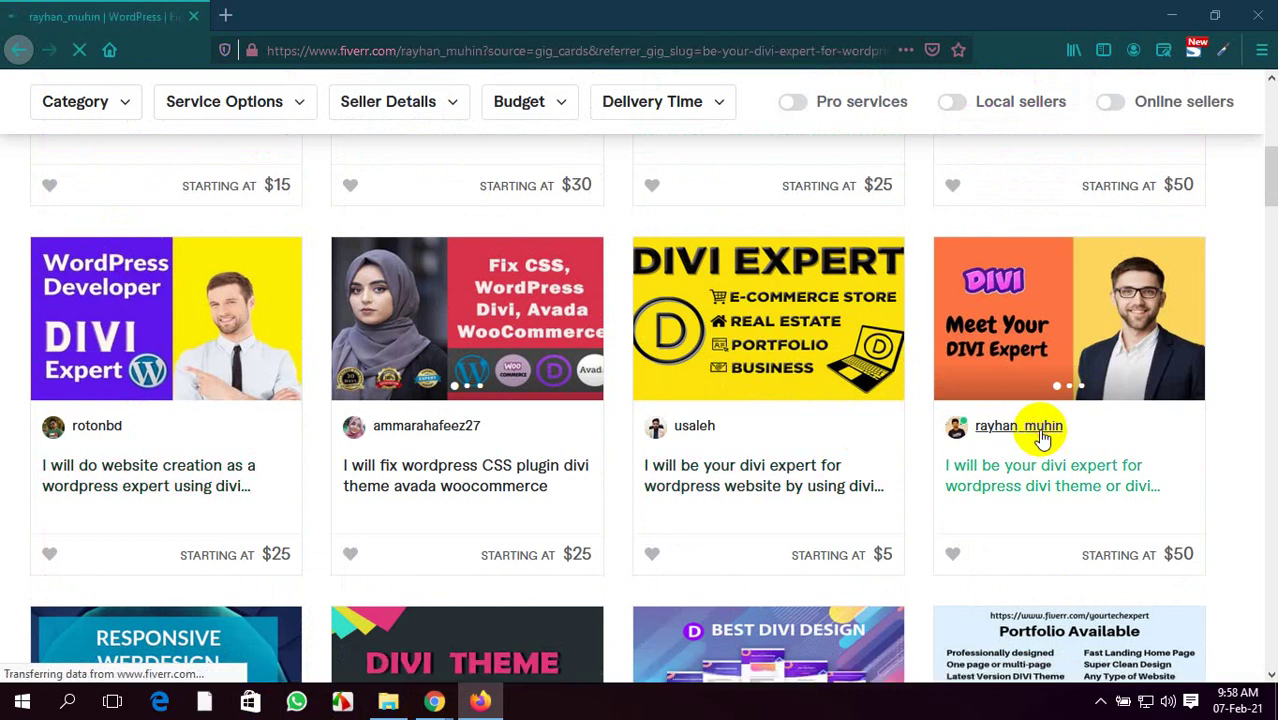
pyautogui.scroll(-3, 328, 551)
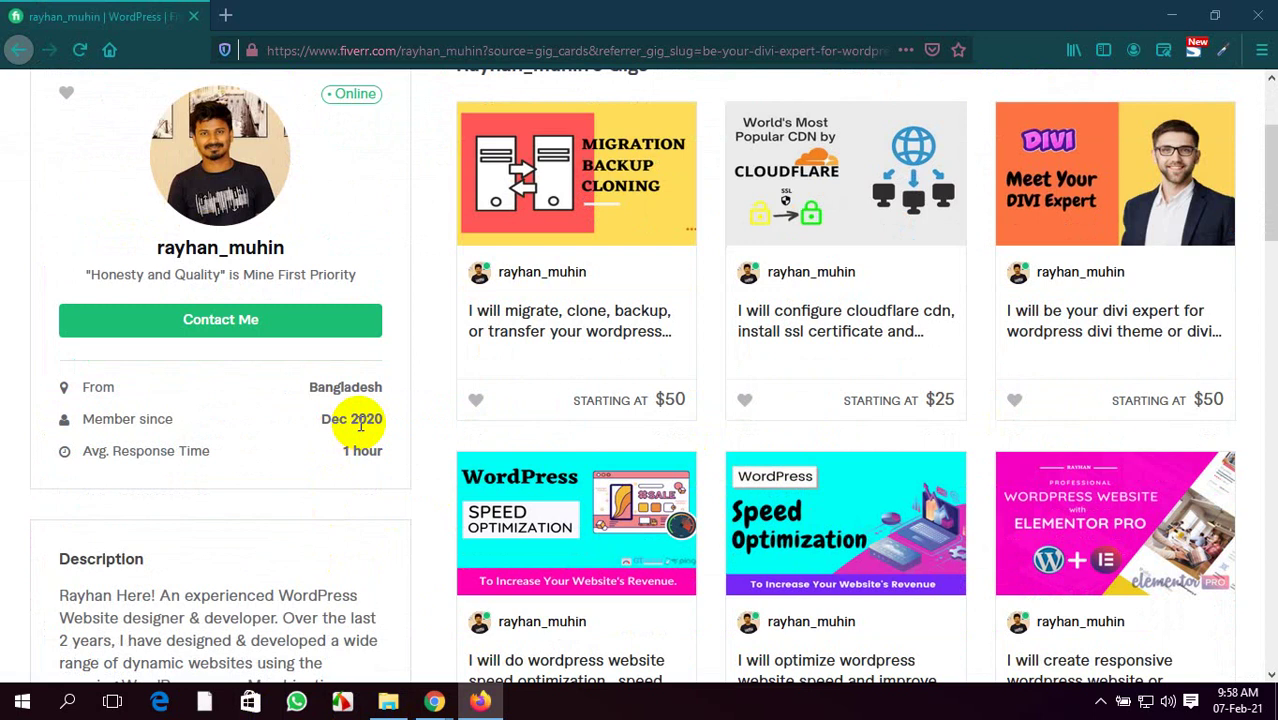
pyautogui.scroll(-3, 950, 290)
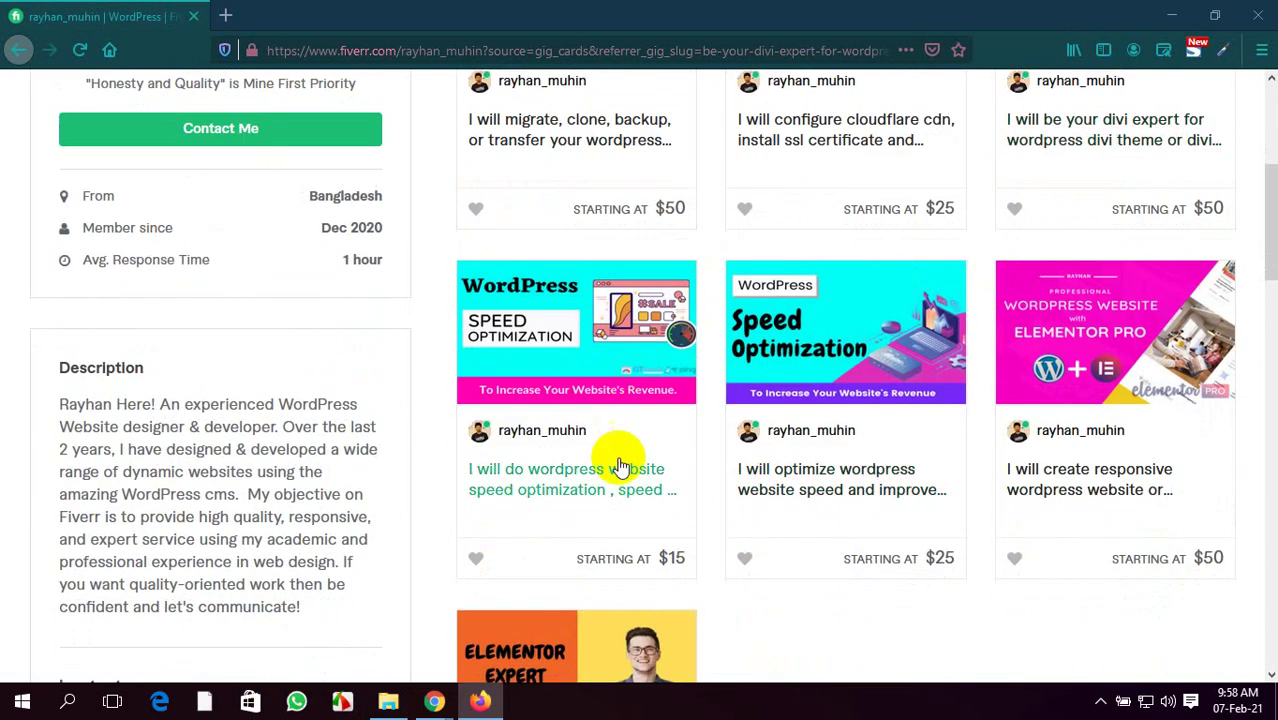
pyautogui.scroll(-5, 620, 467)
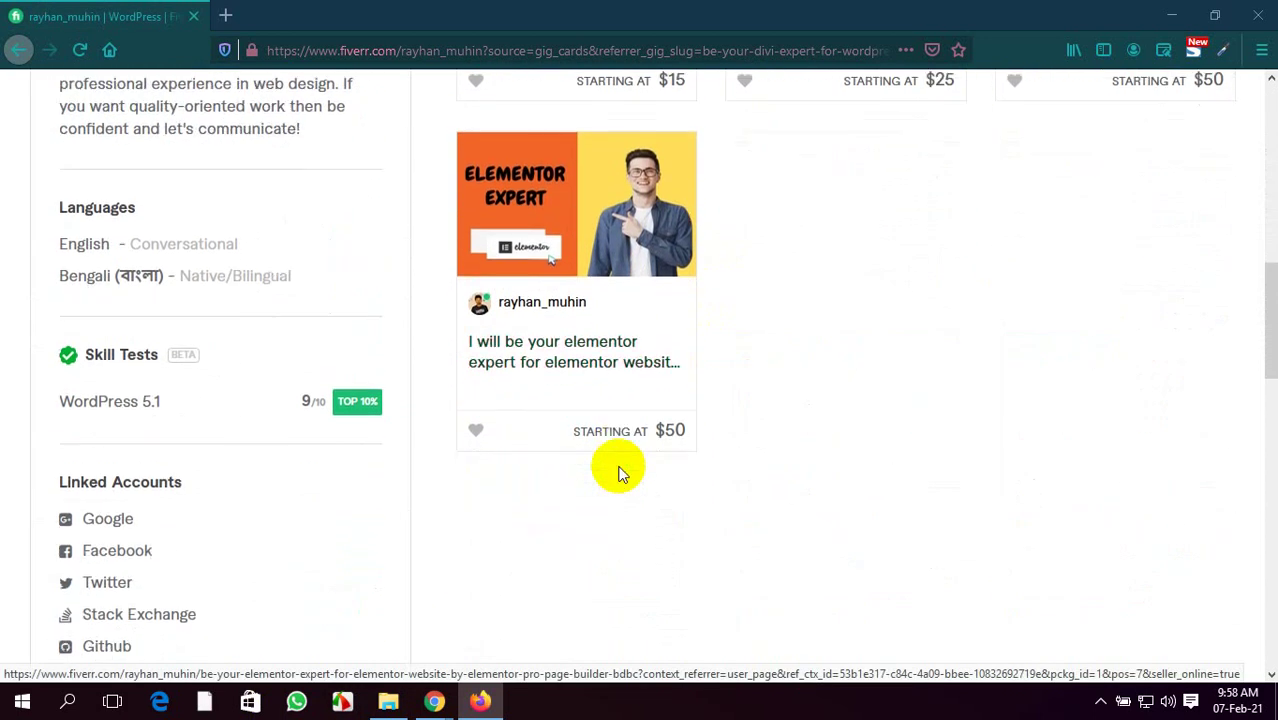
pyautogui.scroll(-3, 619, 467)
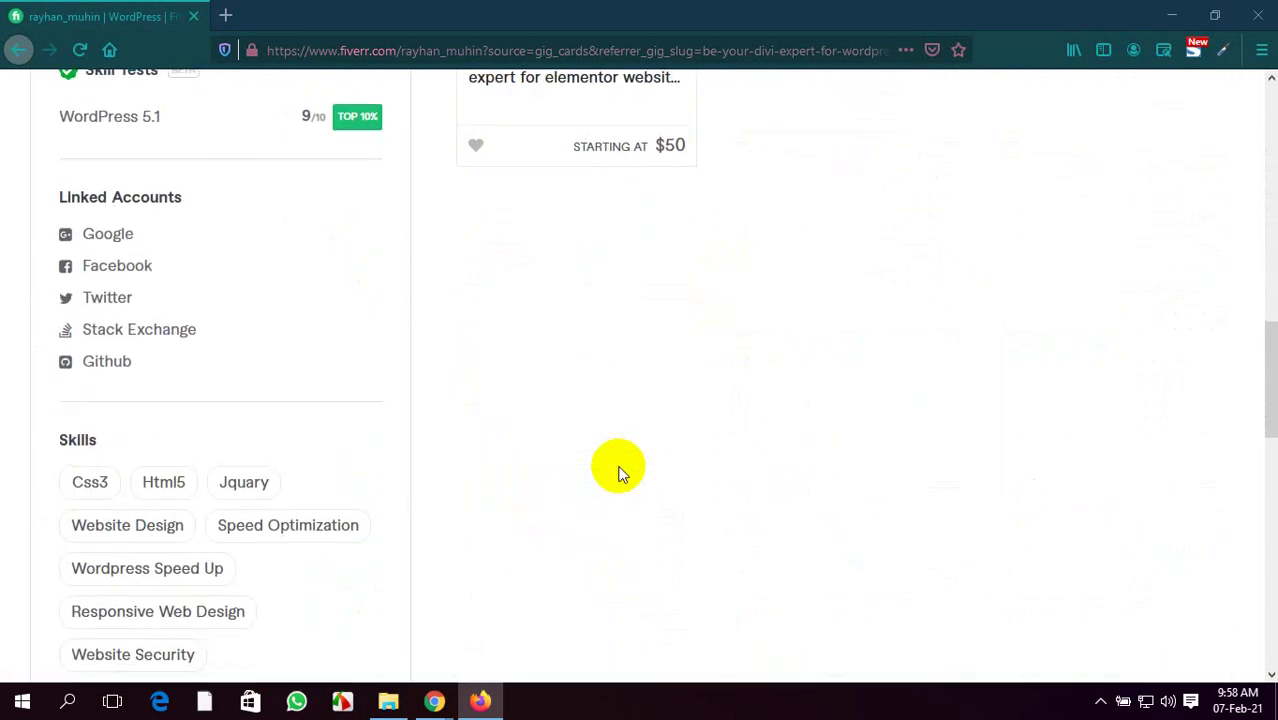
pyautogui.scroll(3, 590, 466)
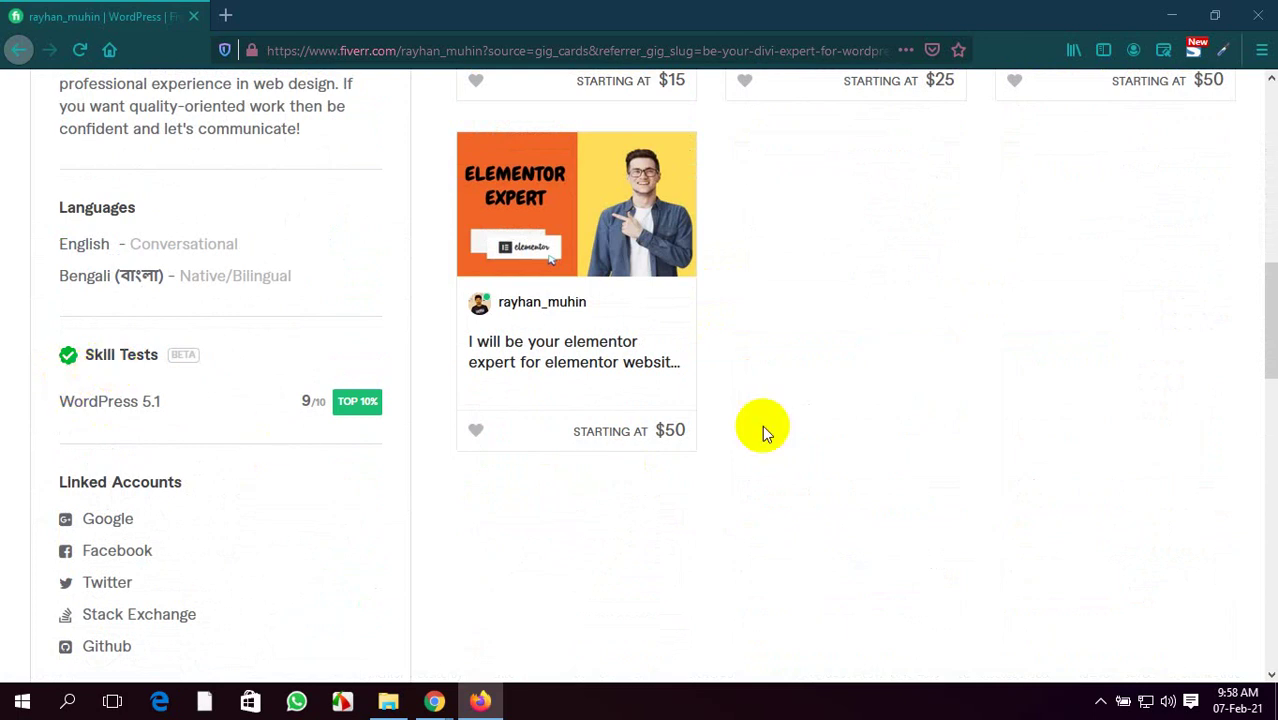
pyautogui.scroll(1, 762, 428)
pyautogui.scroll(-5, 762, 431)
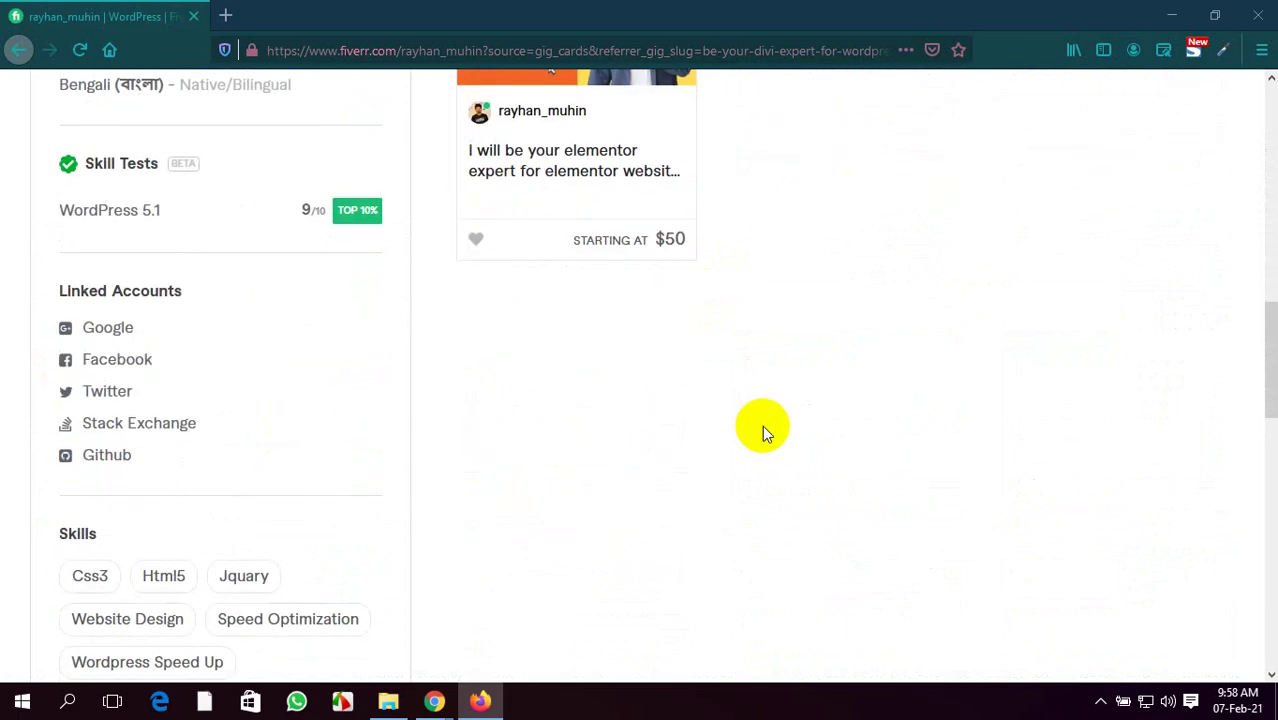
pyautogui.scroll(-5, 762, 432)
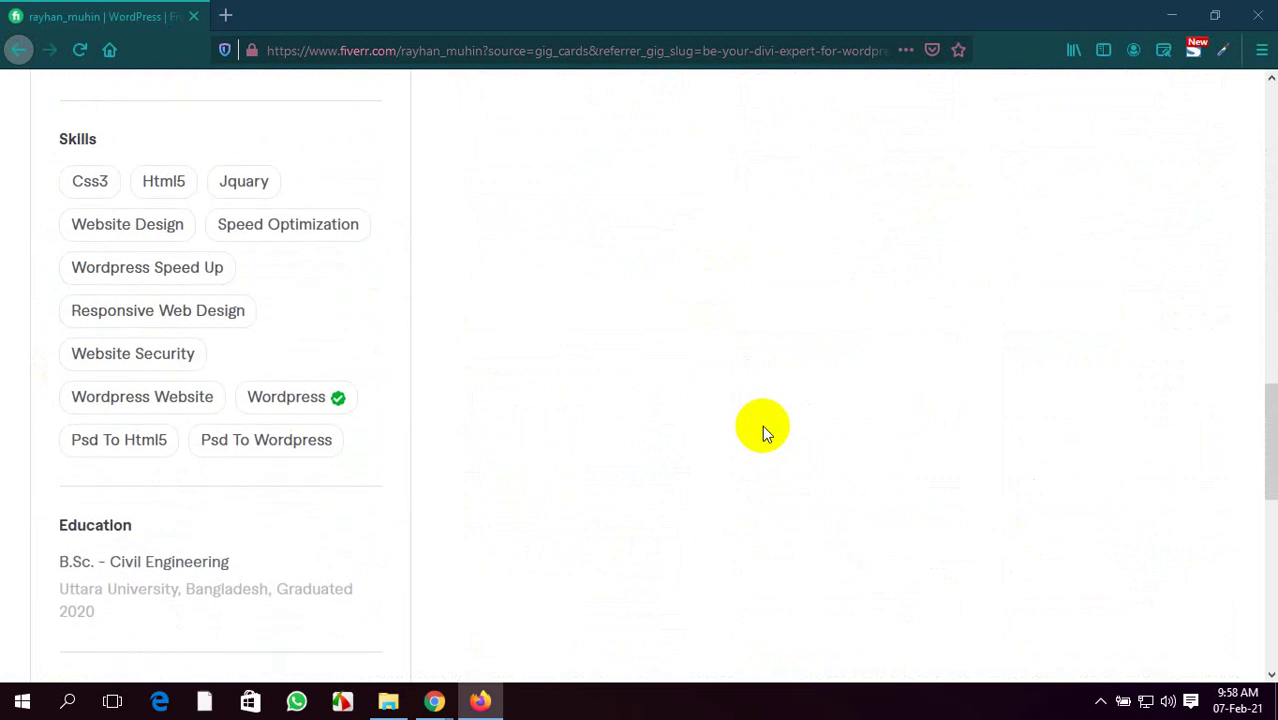
pyautogui.scroll(-4, 762, 432)
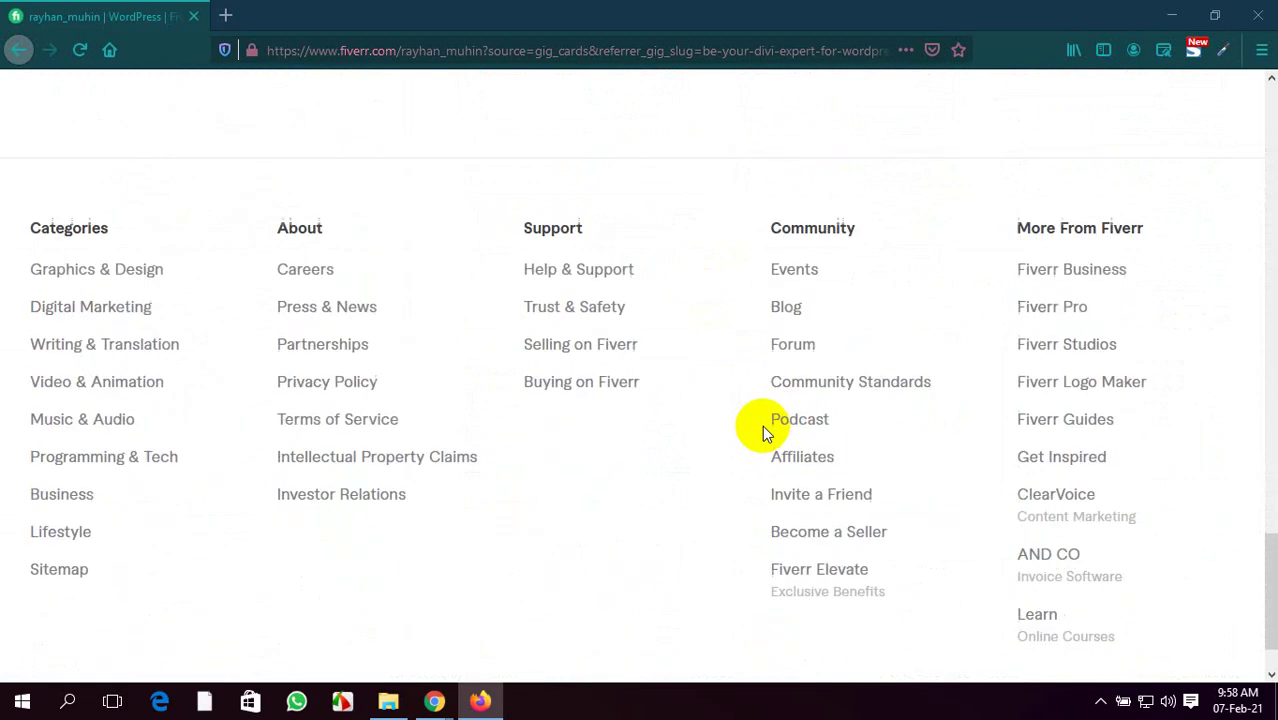
pyautogui.scroll(12, 762, 432)
pyautogui.scroll(9, 762, 431)
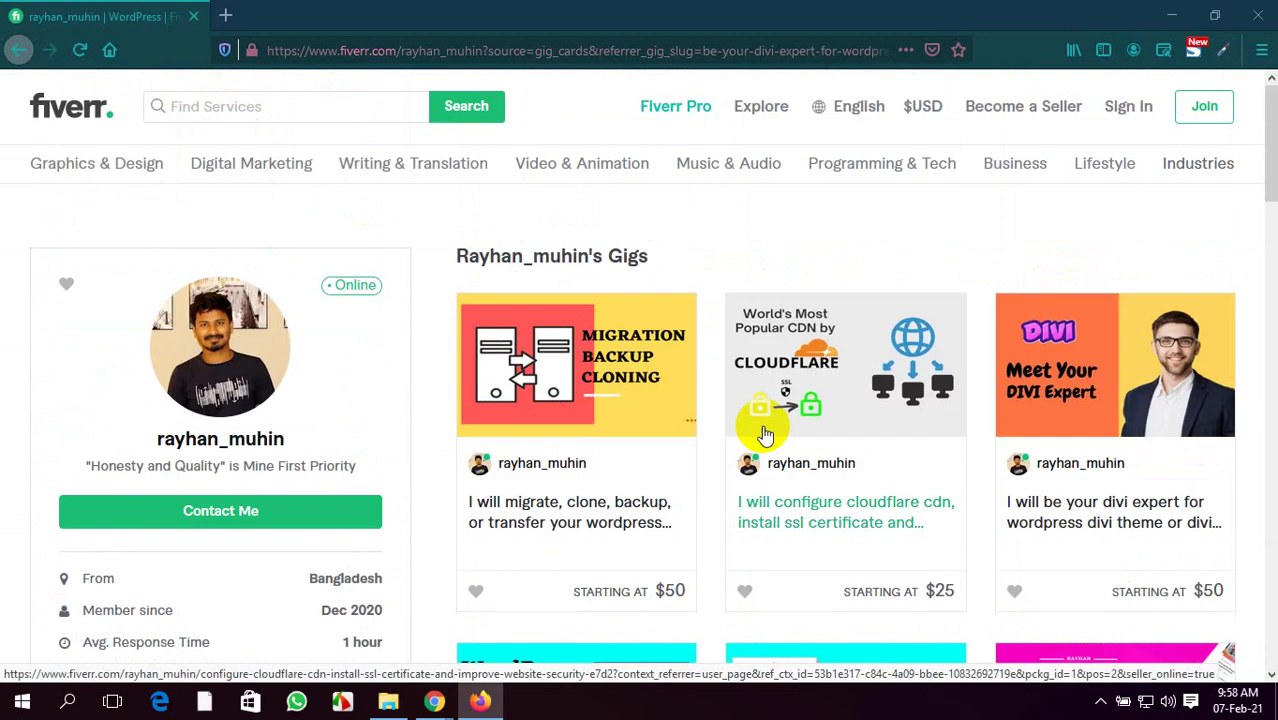
# - Return to the newest-first divi theme results and expand the Sort by dropdown
pyautogui.click(19, 50)
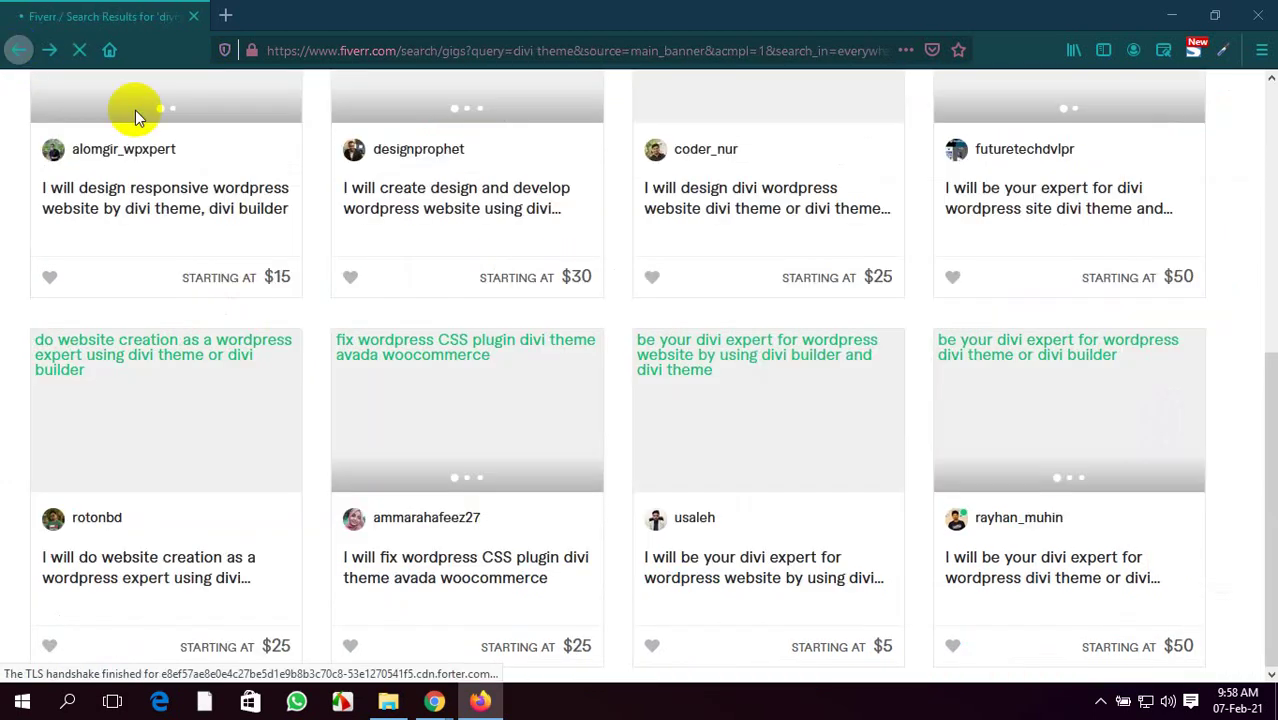
pyautogui.scroll(5, 907, 337)
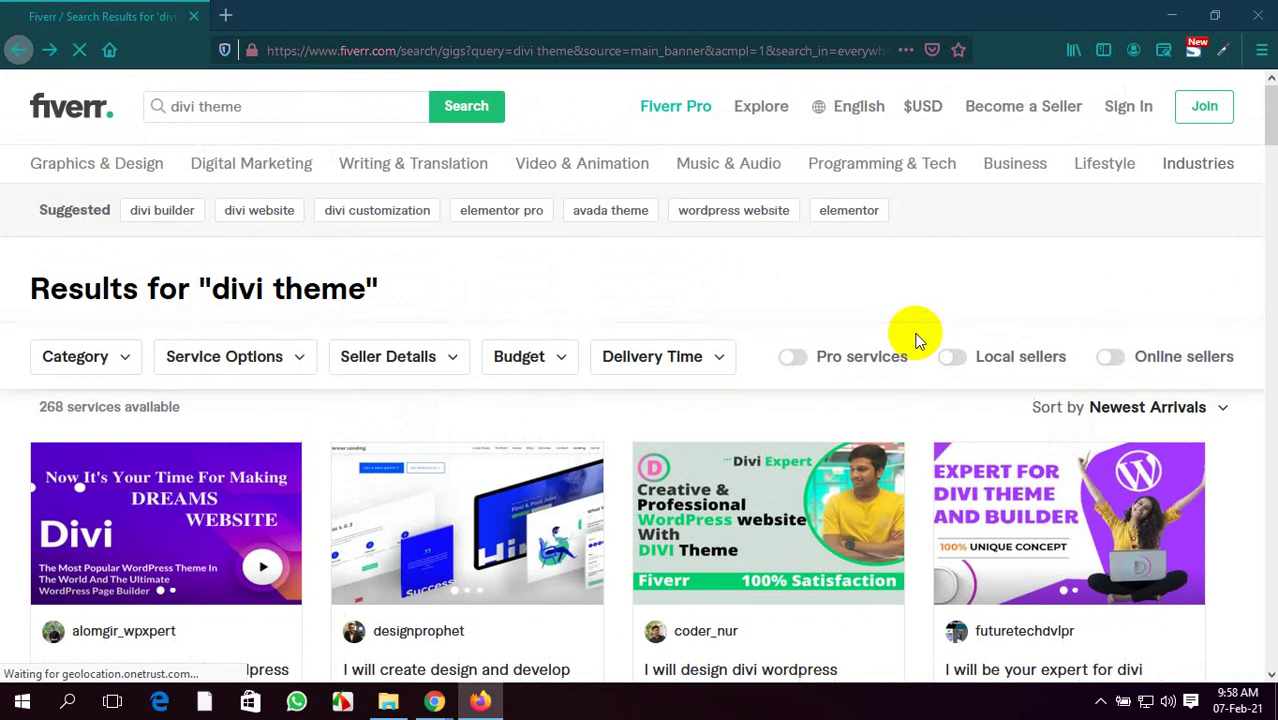
pyautogui.scroll(-2, 919, 341)
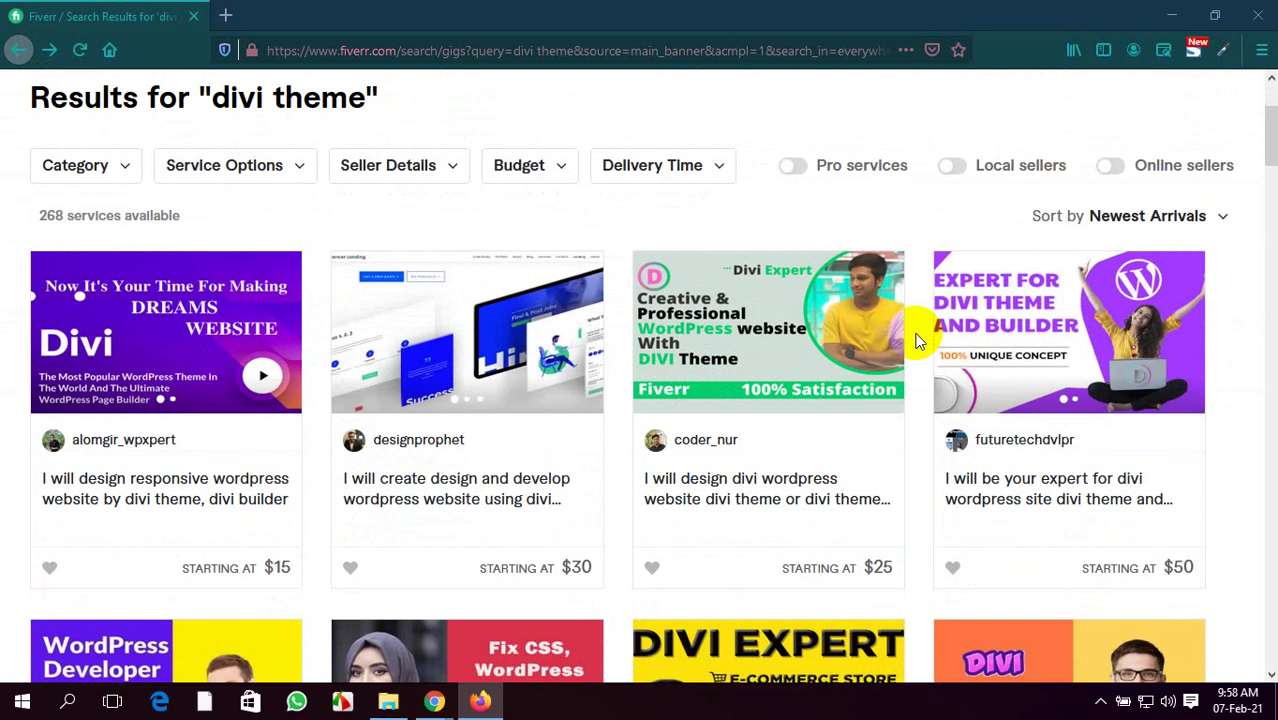
pyautogui.click(1145, 220)
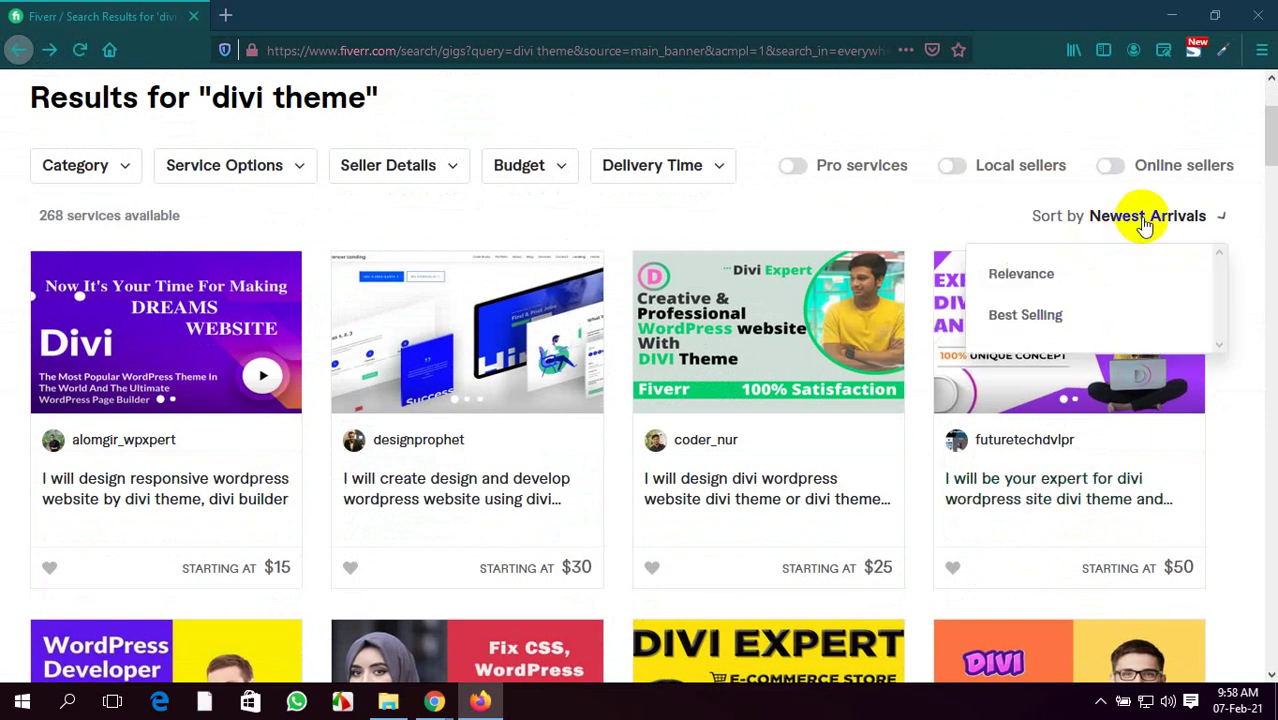
# - Switch the divi theme results to Relevance sorting and scroll down through the gig grid
pyautogui.click(1068, 277)
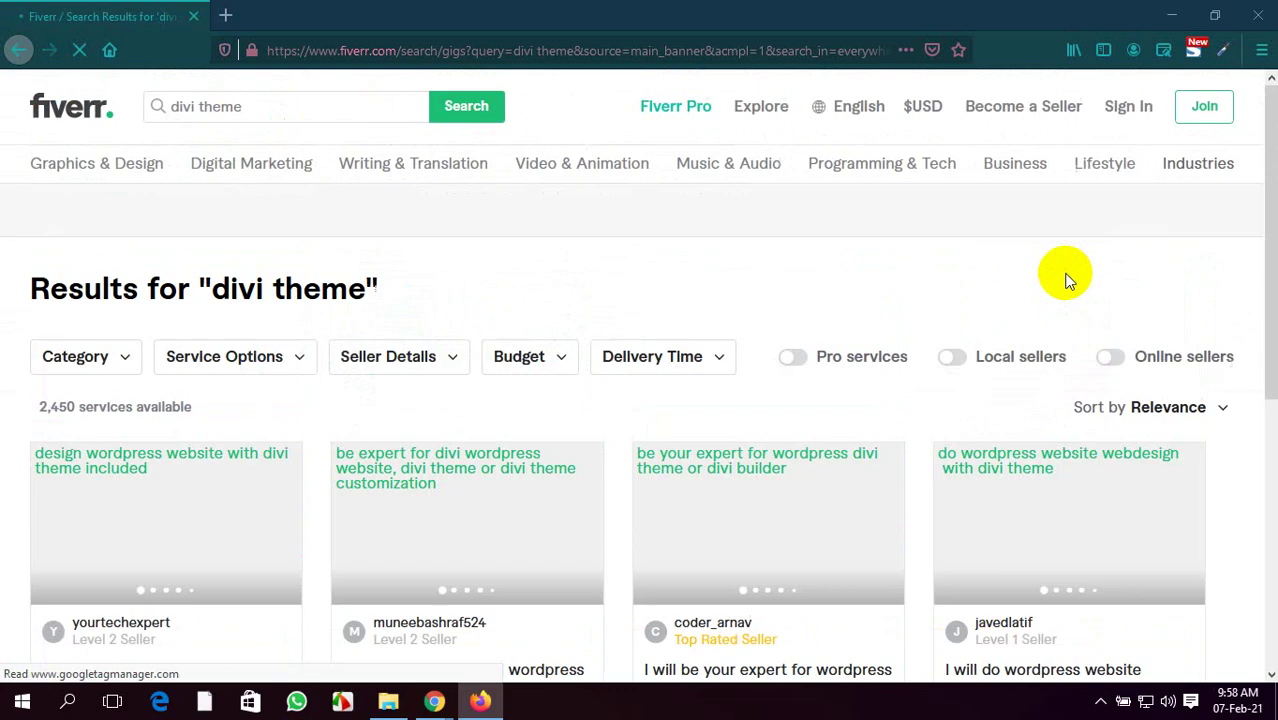
pyautogui.scroll(-3, 557, 557)
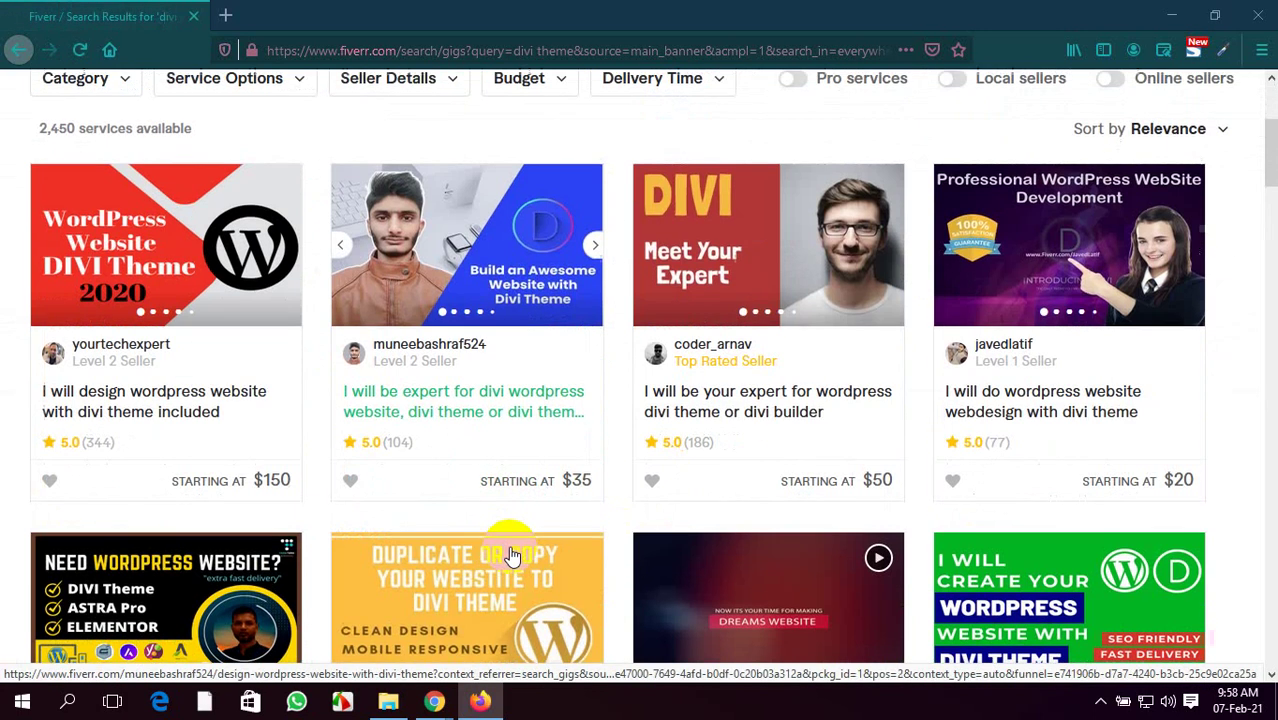
pyautogui.scroll(-4, 520, 552)
pyautogui.scroll(-1, 498, 540)
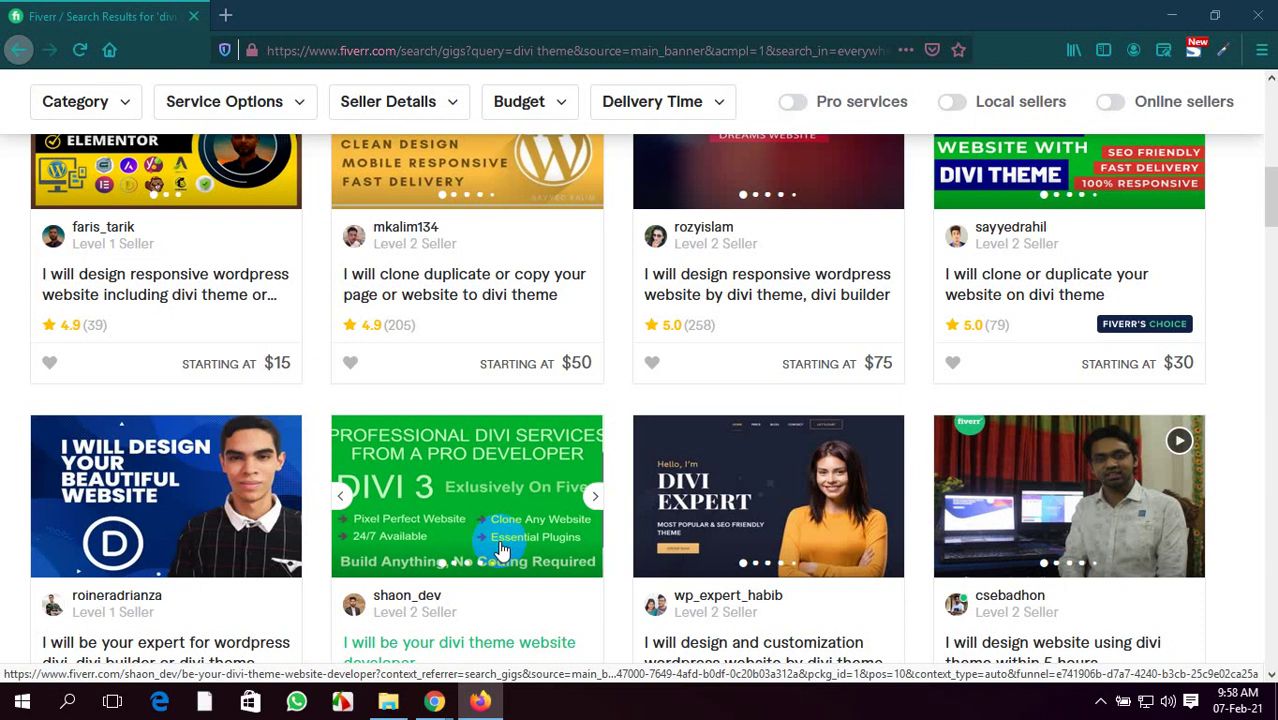
pyautogui.scroll(-1, 503, 550)
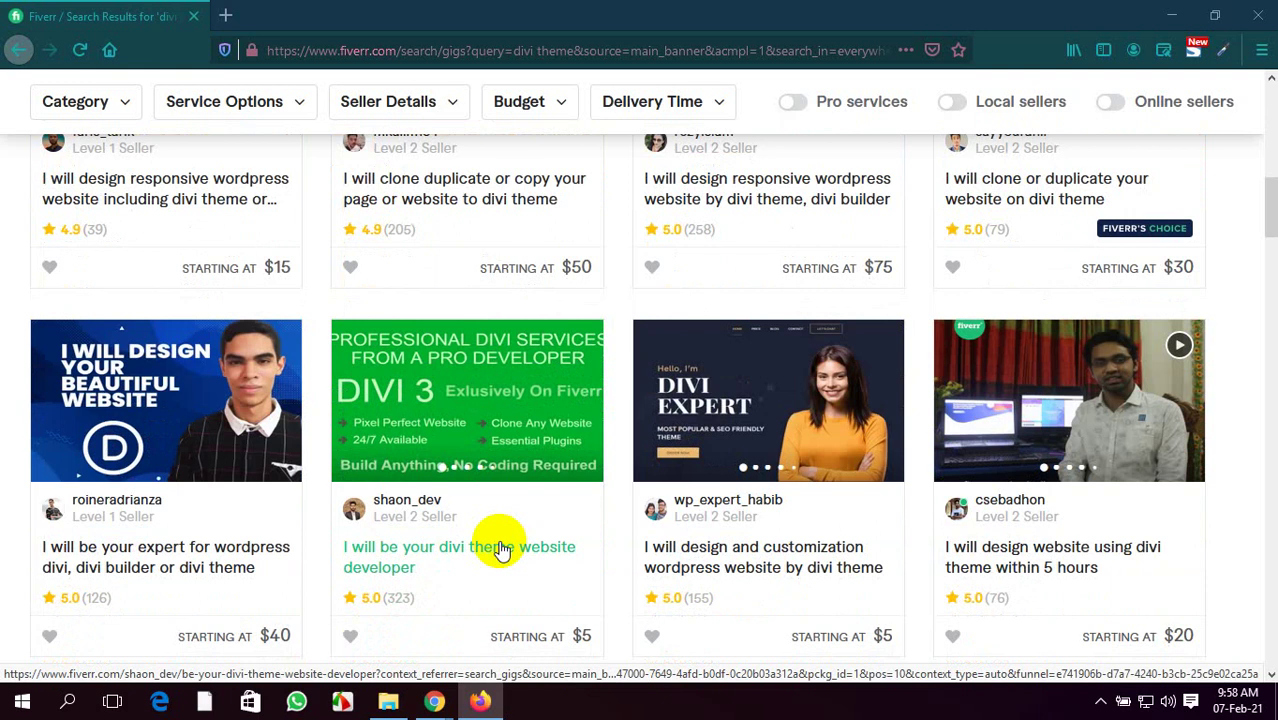
pyautogui.scroll(-1, 503, 550)
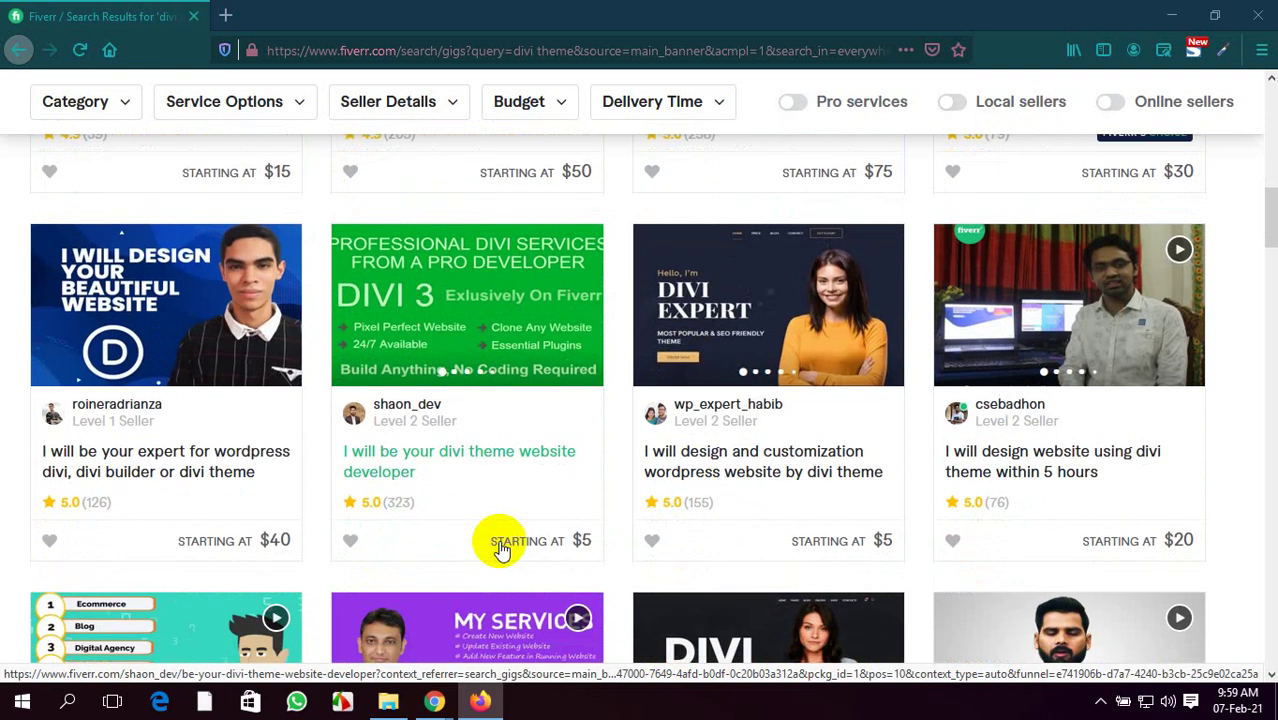
pyautogui.scroll(-1, 503, 550)
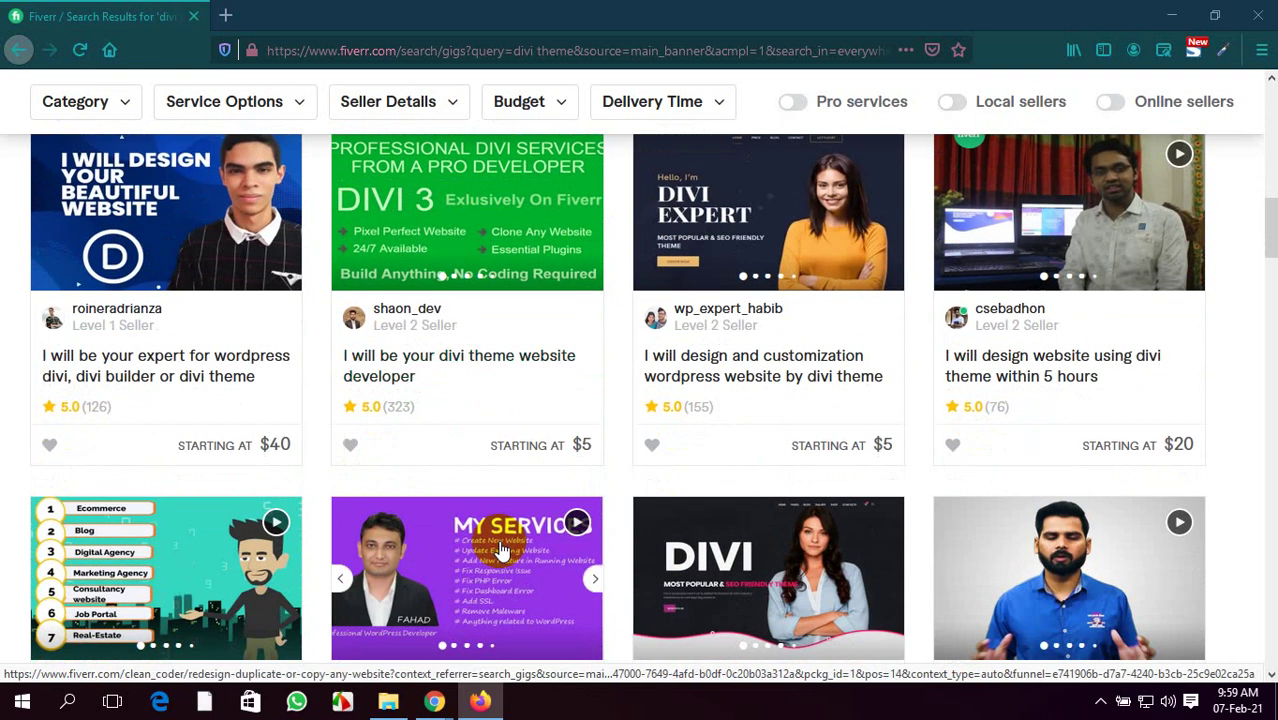
# - Scroll to the pagination and back up, then return to the Fiverr home page
pyautogui.scroll(-1, 503, 550)
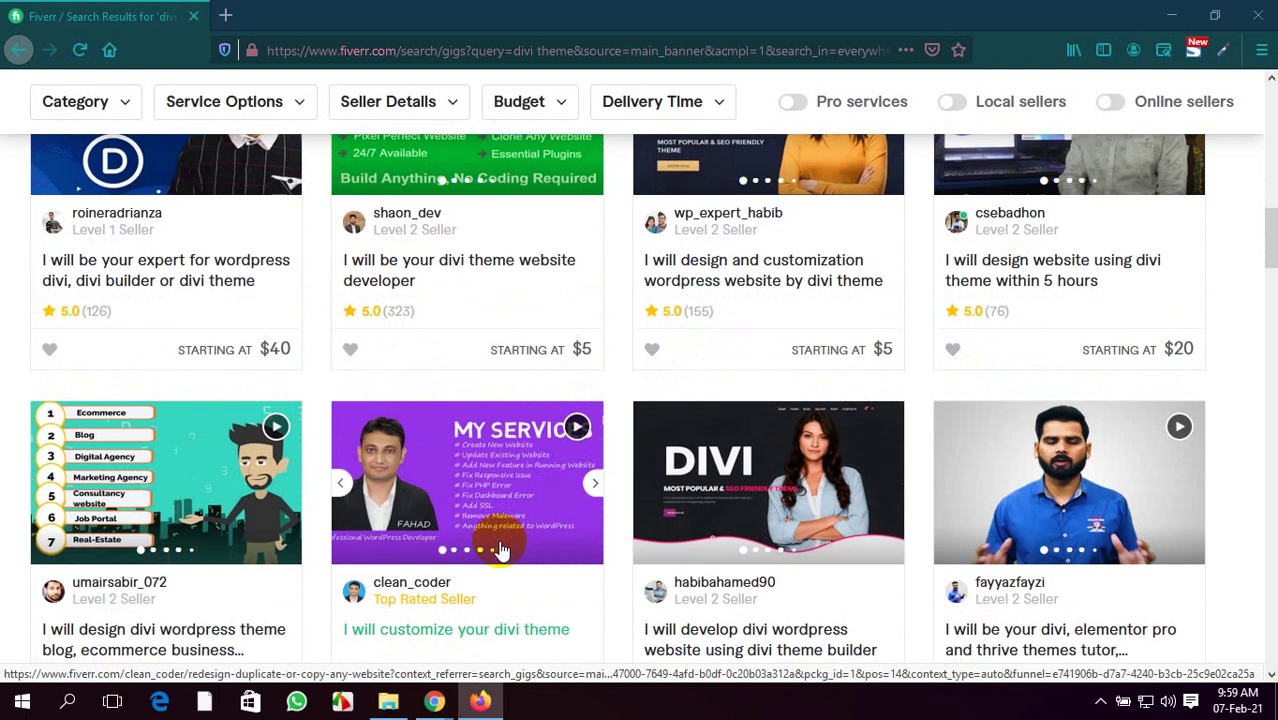
pyautogui.scroll(-12, 503, 550)
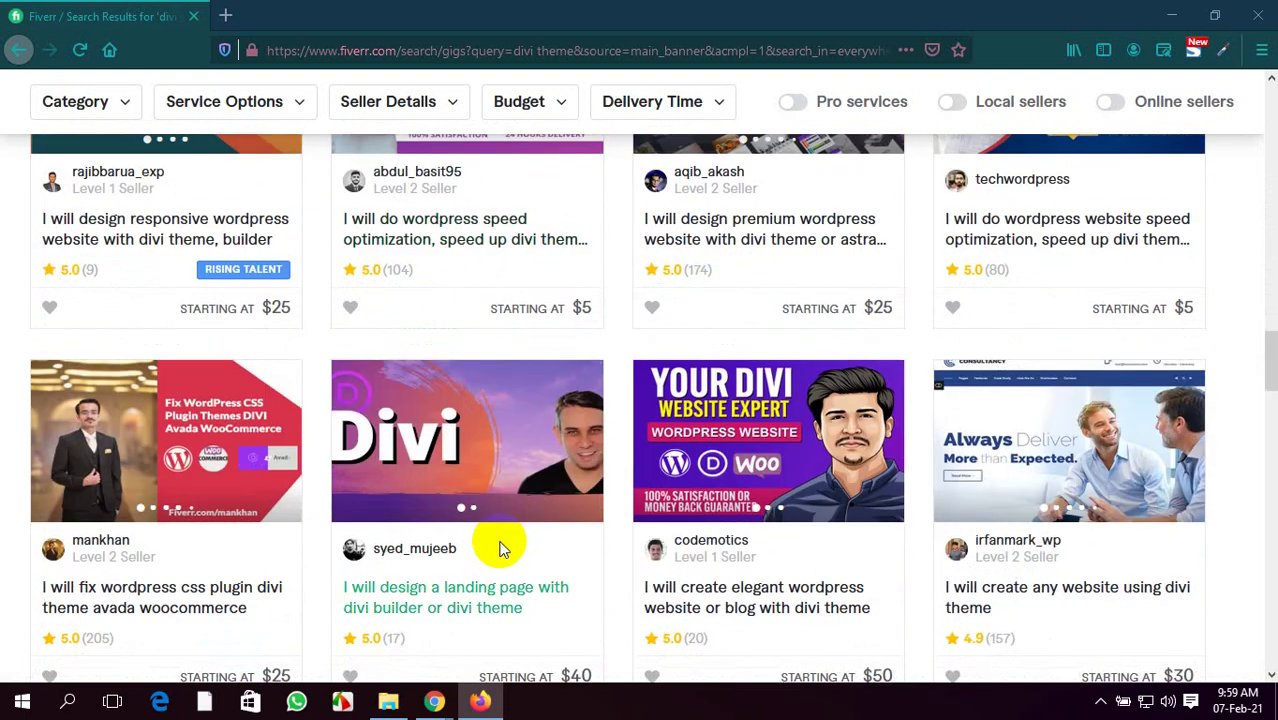
pyautogui.scroll(-18, 503, 548)
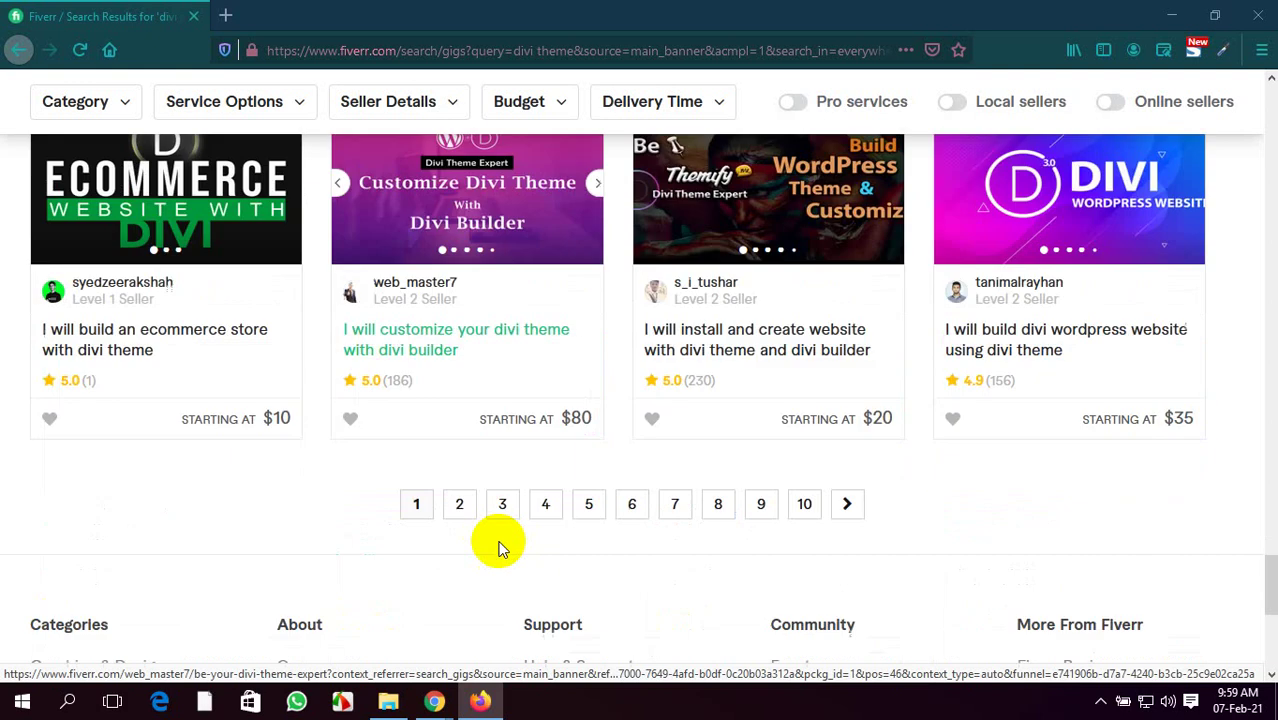
pyautogui.scroll(-5, 503, 548)
pyautogui.scroll(20, 503, 548)
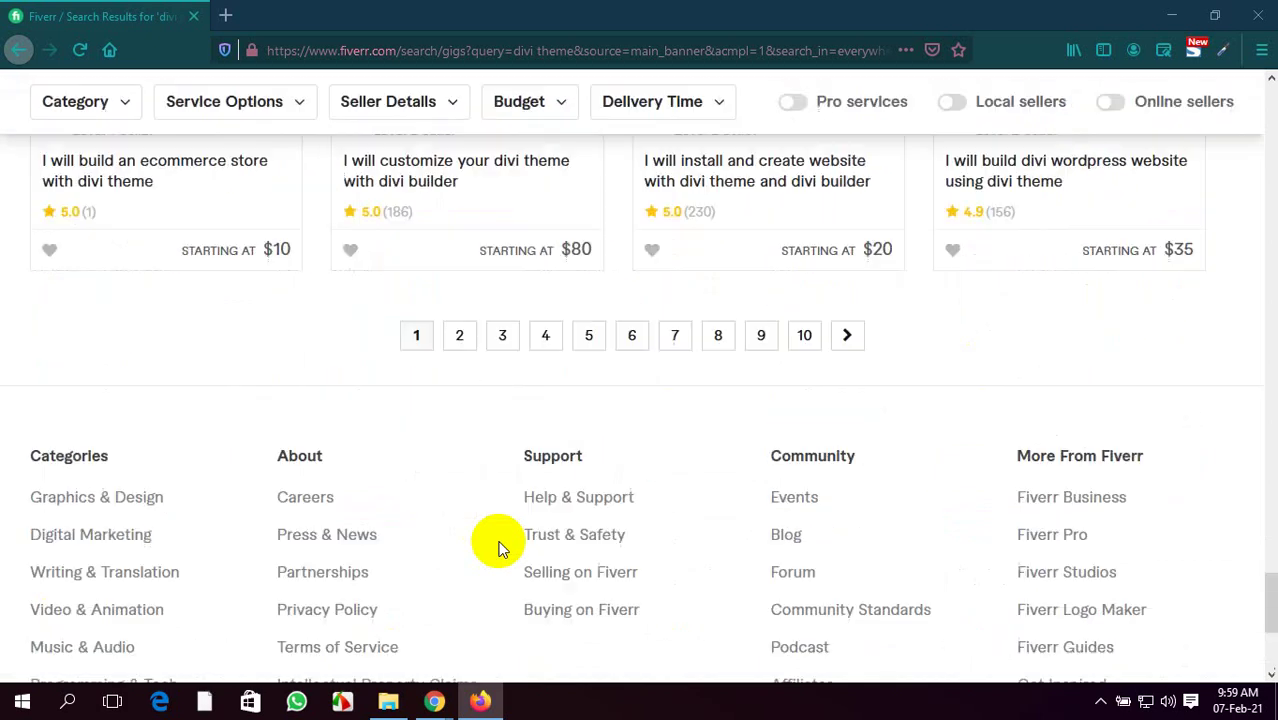
pyautogui.scroll(15, 497, 548)
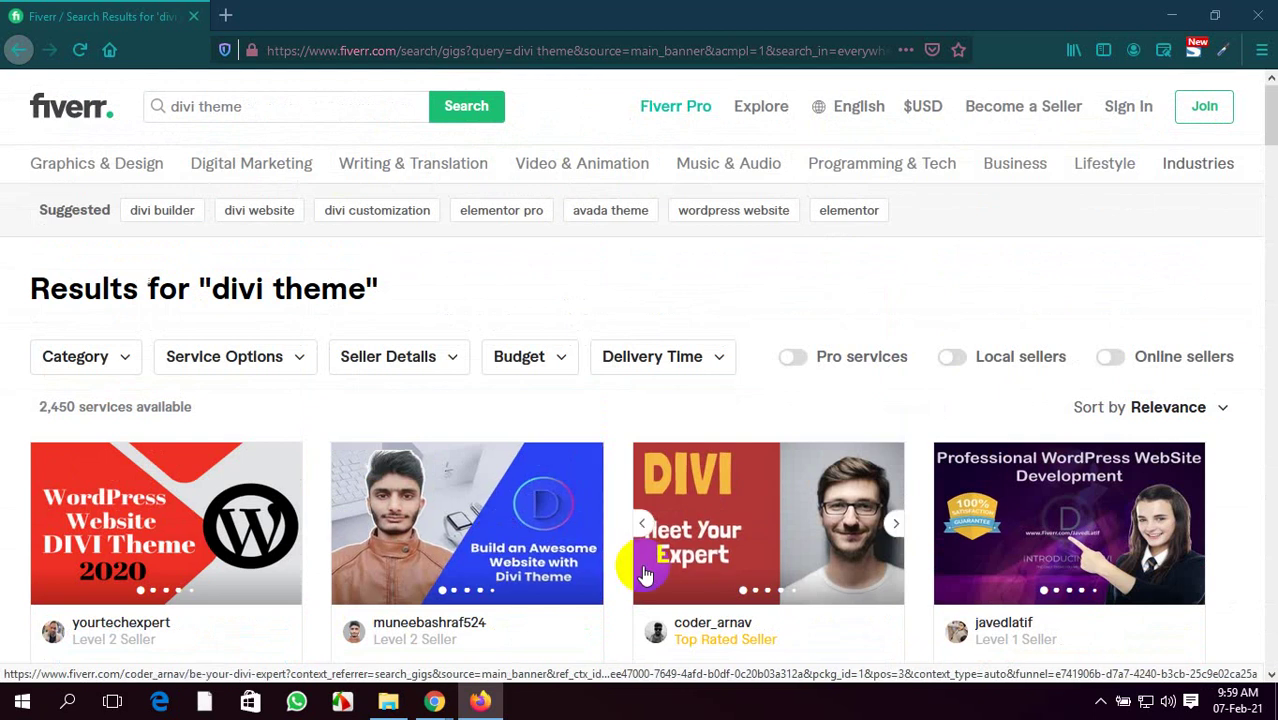
pyautogui.click(84, 119)
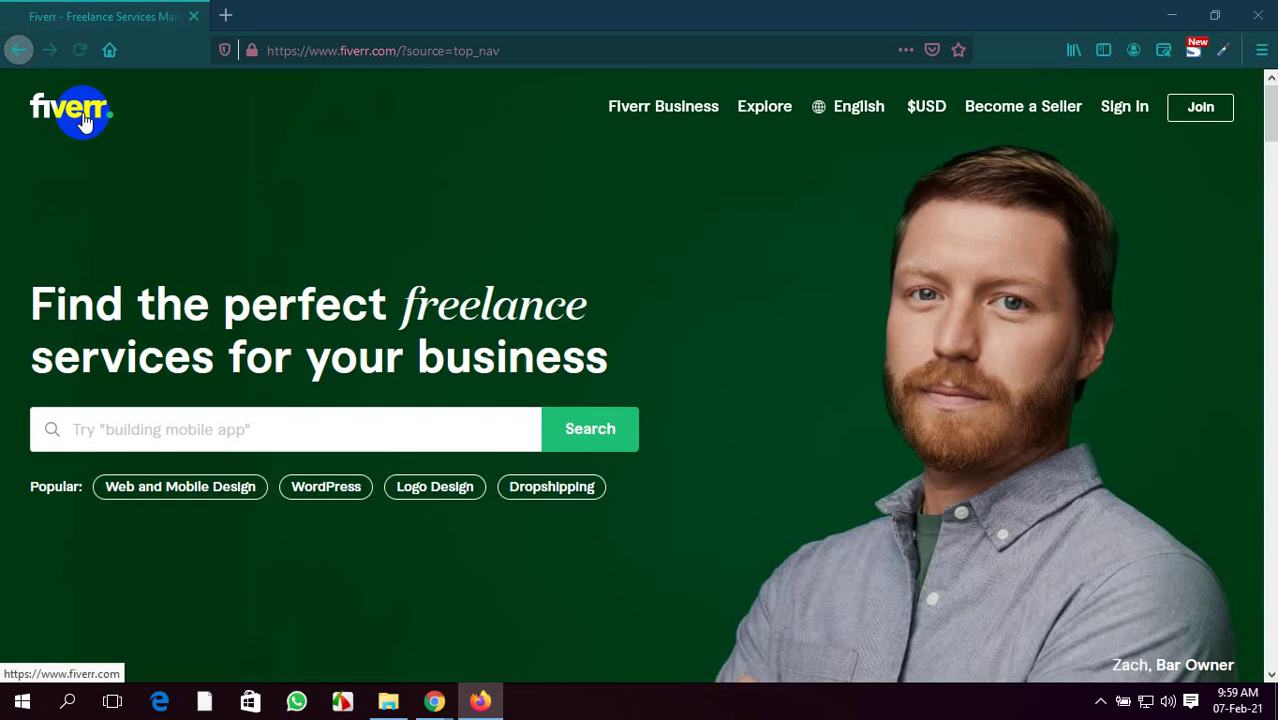
# - Bring up the Join Fiverr sign-up dialog, then switch to the Google Meet call window
pyautogui.scroll(-4, 760, 388)
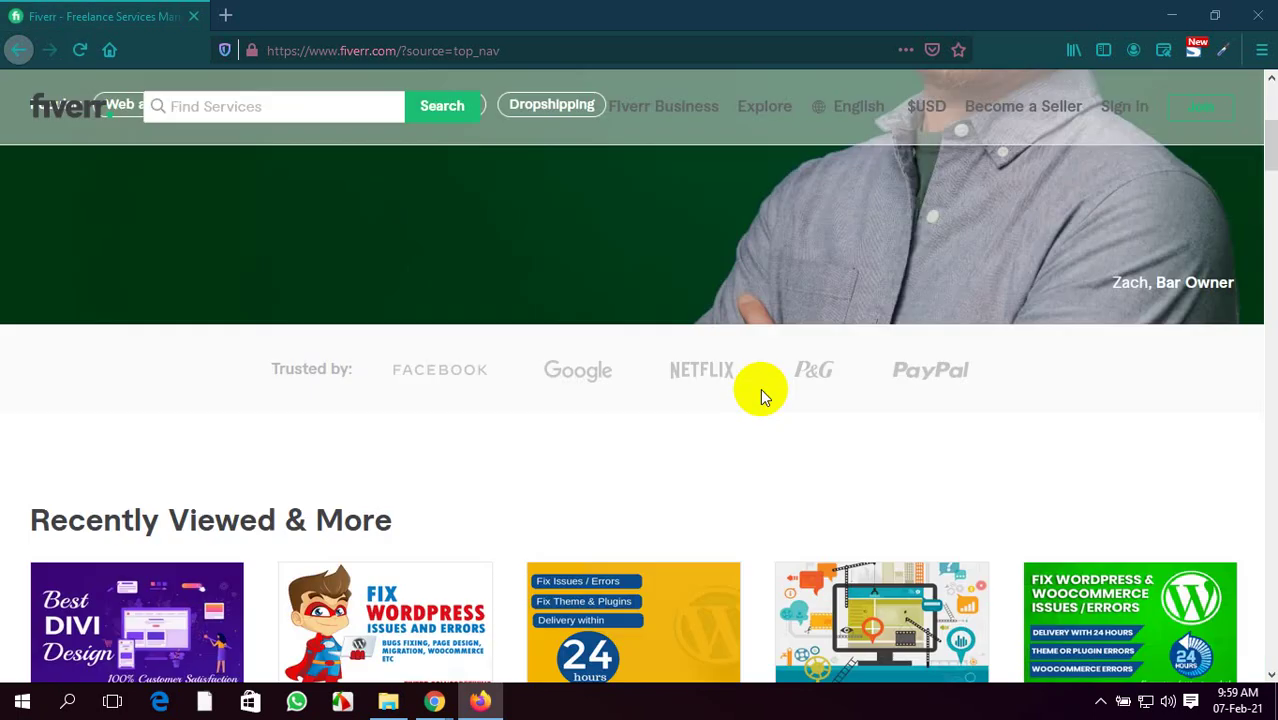
pyautogui.scroll(4, 760, 388)
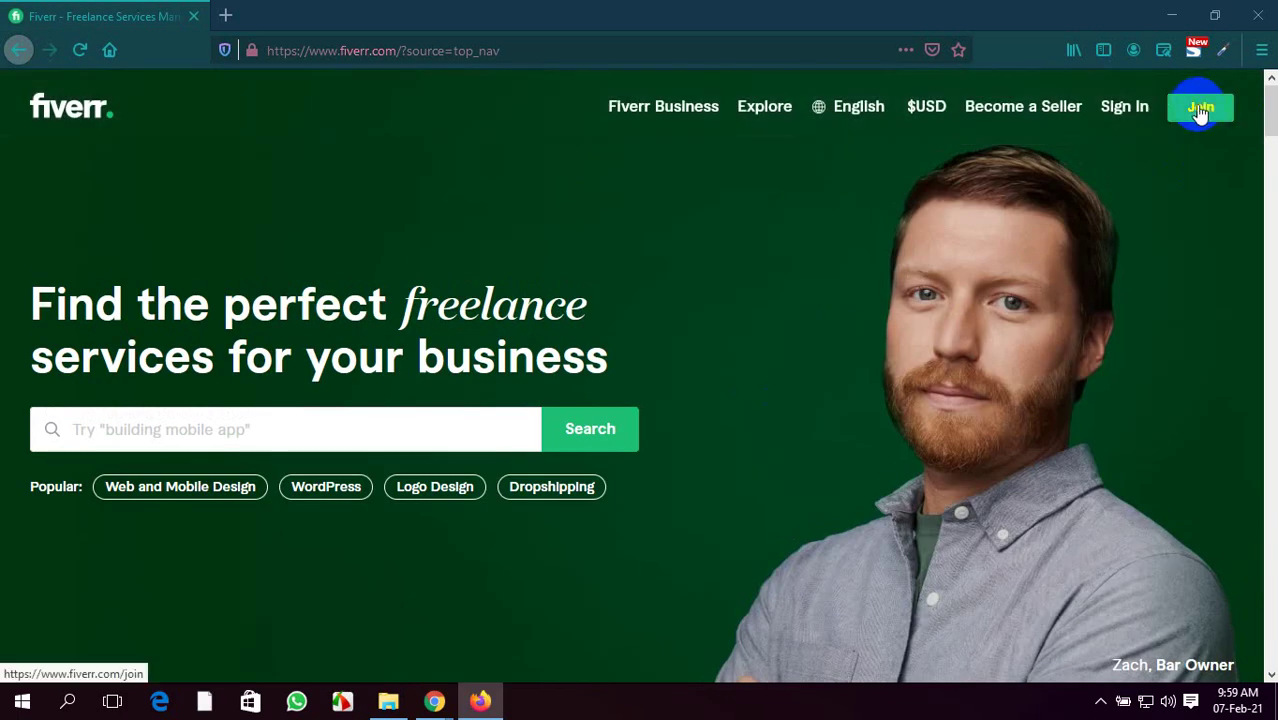
pyautogui.click(1192, 114)
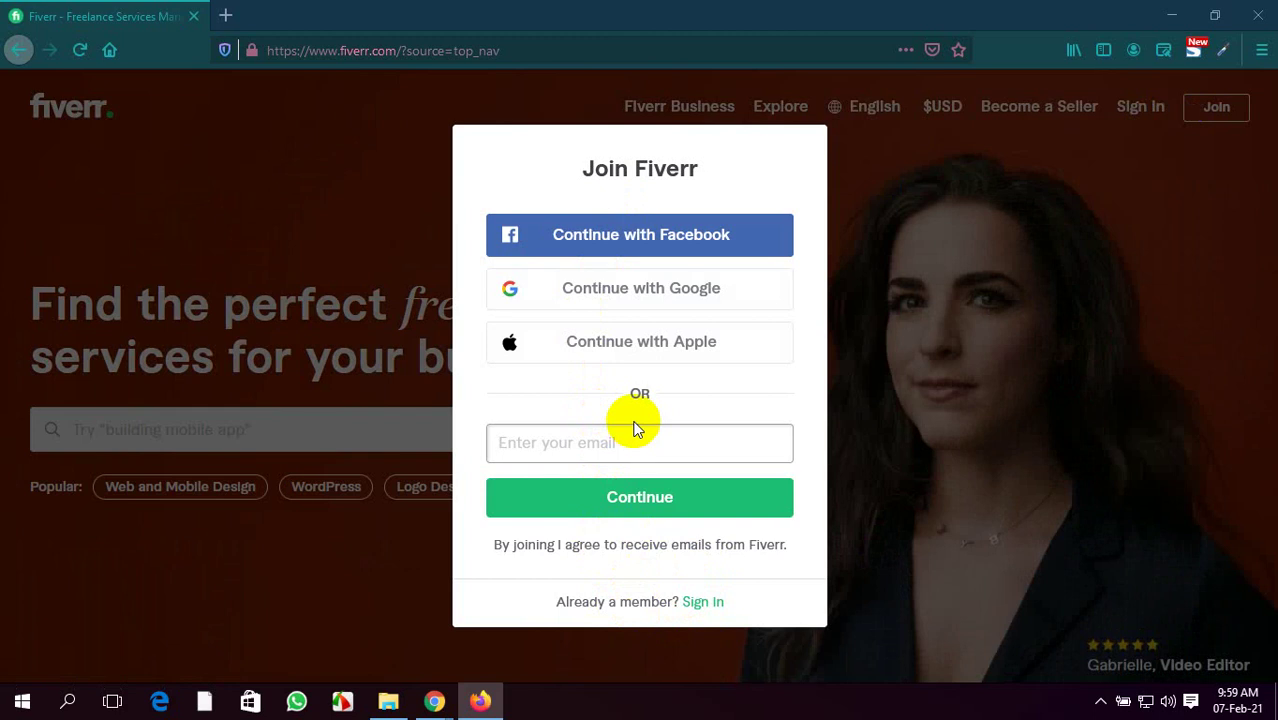
pyautogui.moveTo(434, 701)
pyautogui.click(303, 639)
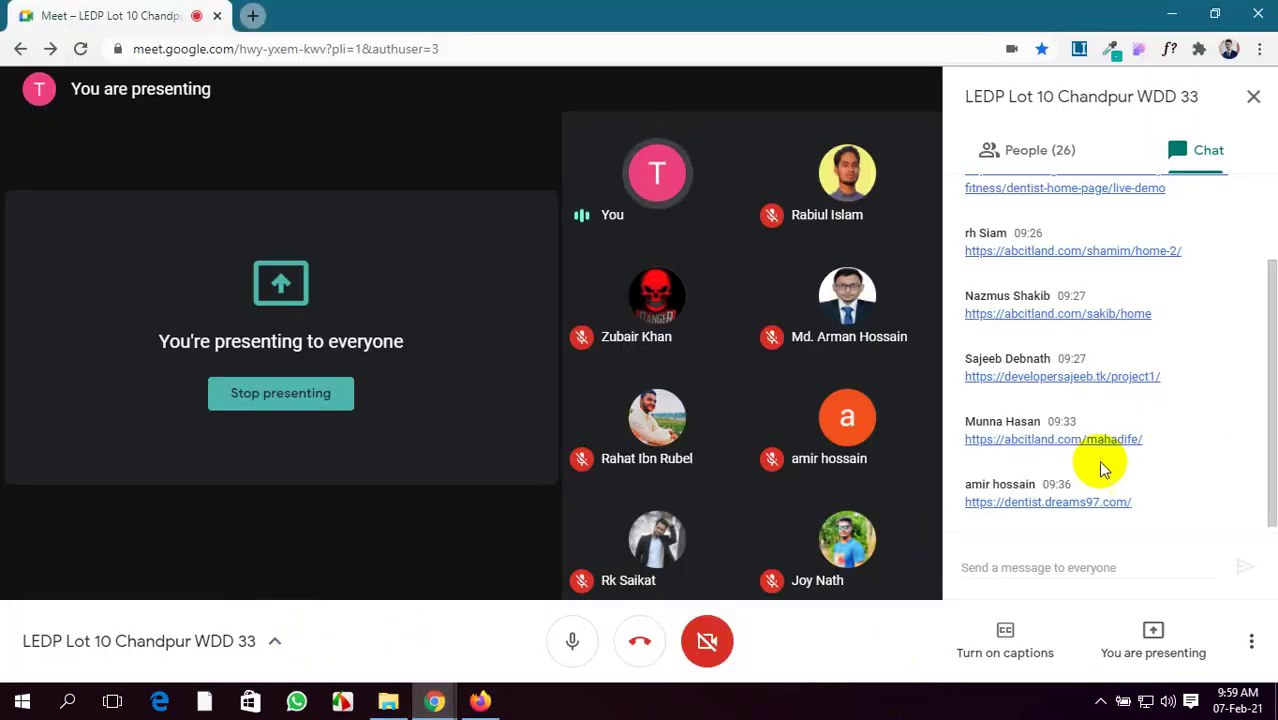
pyautogui.scroll(1, 1096, 463)
pyautogui.scroll(-1, 1096, 463)
pyautogui.scroll(1, 1096, 463)
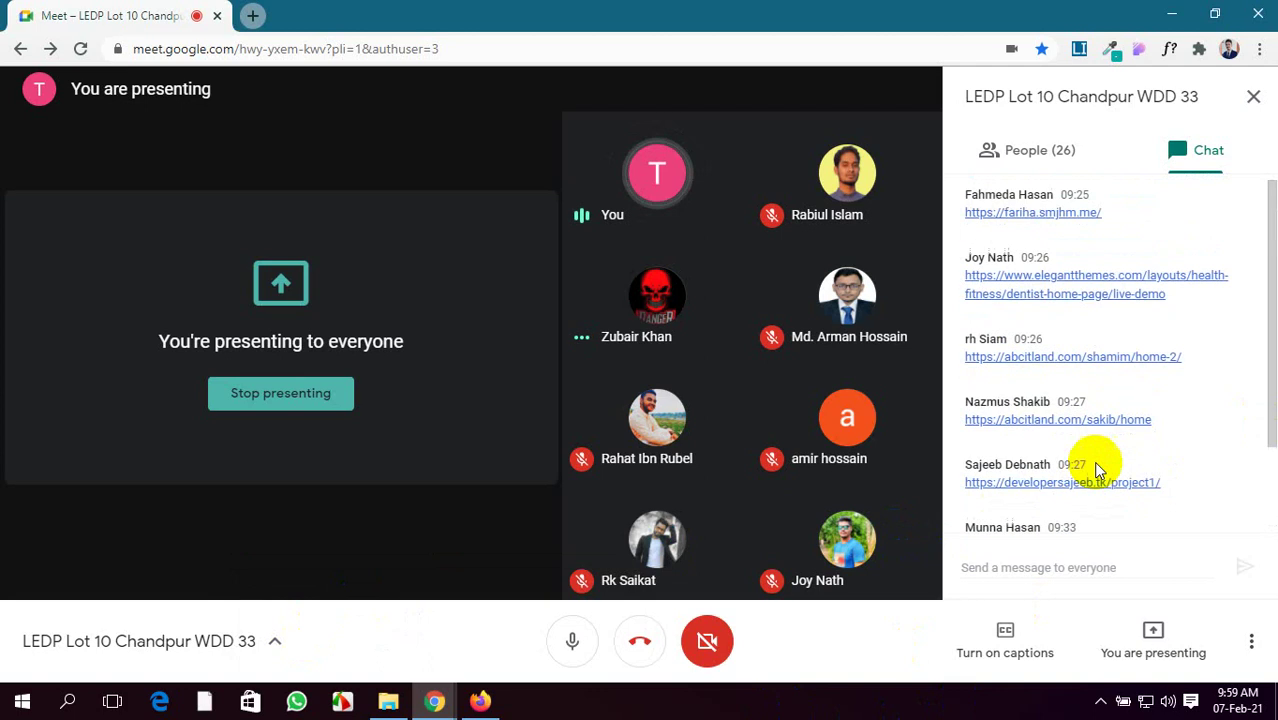
pyautogui.scroll(-1, 1096, 463)
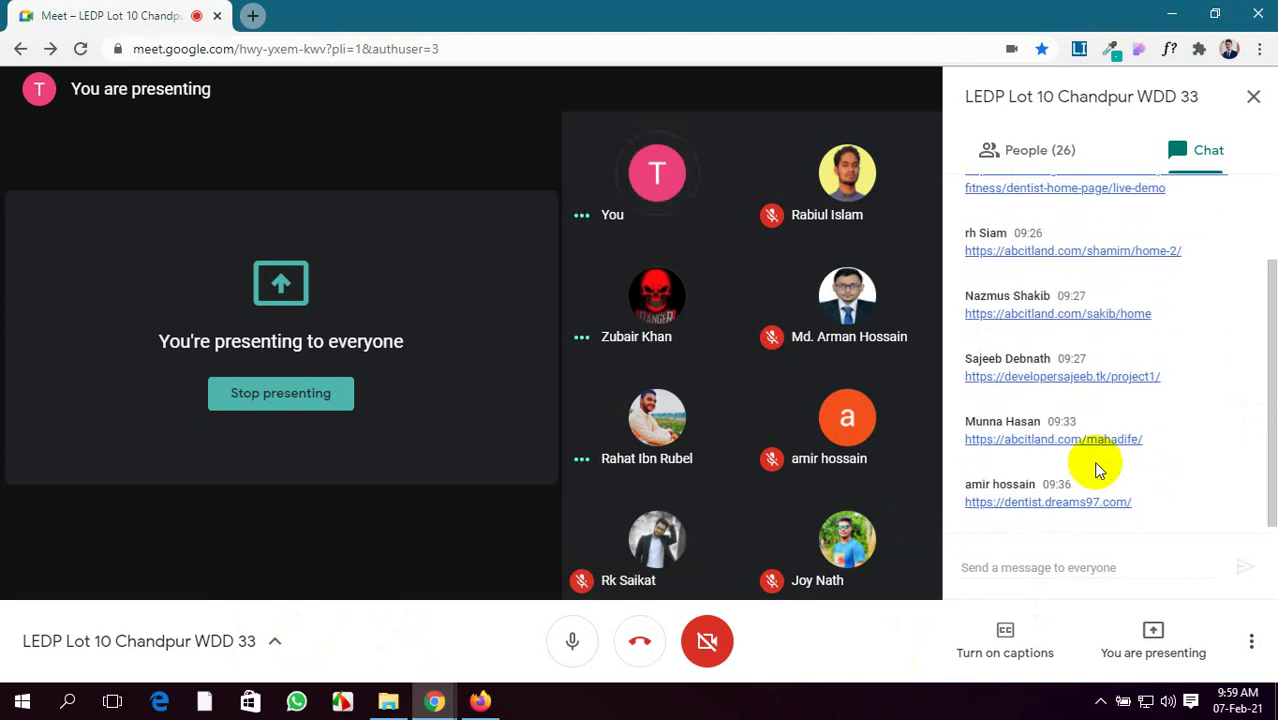
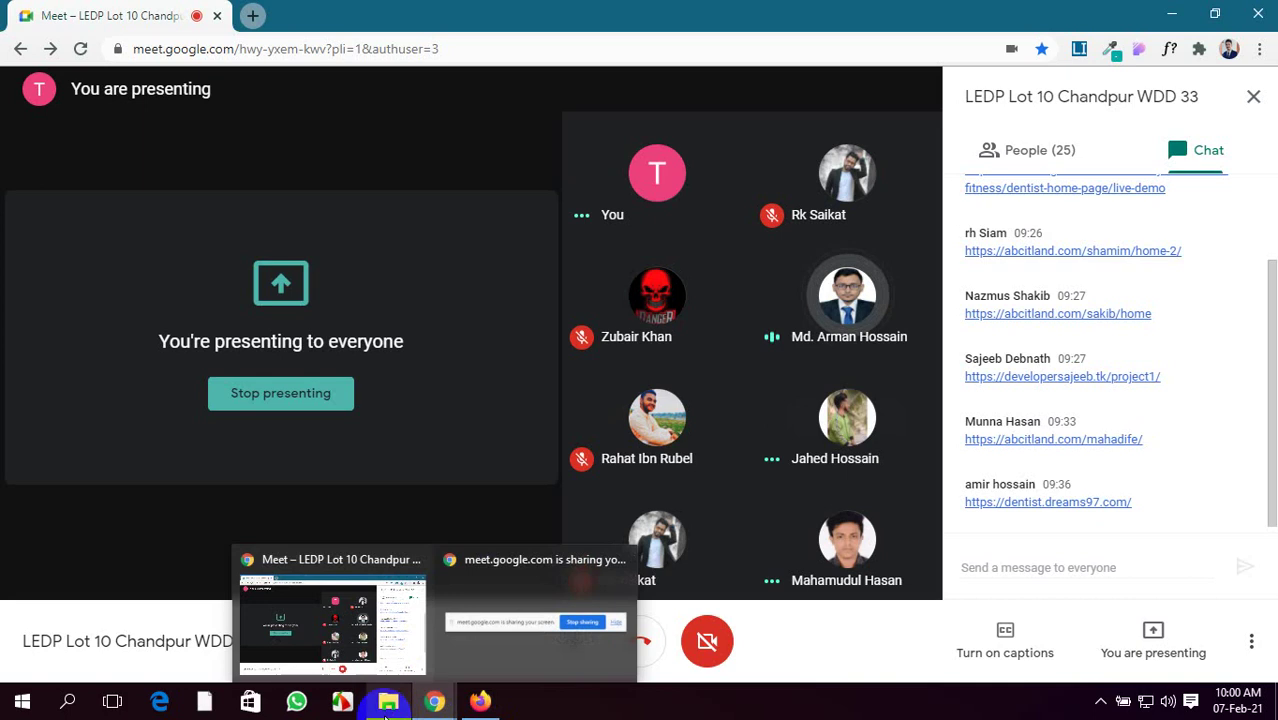
# - Copy the e-mail address from the latest Messenger chat message and go back to Fiverr's Join dialog
pyautogui.moveTo(343, 703)
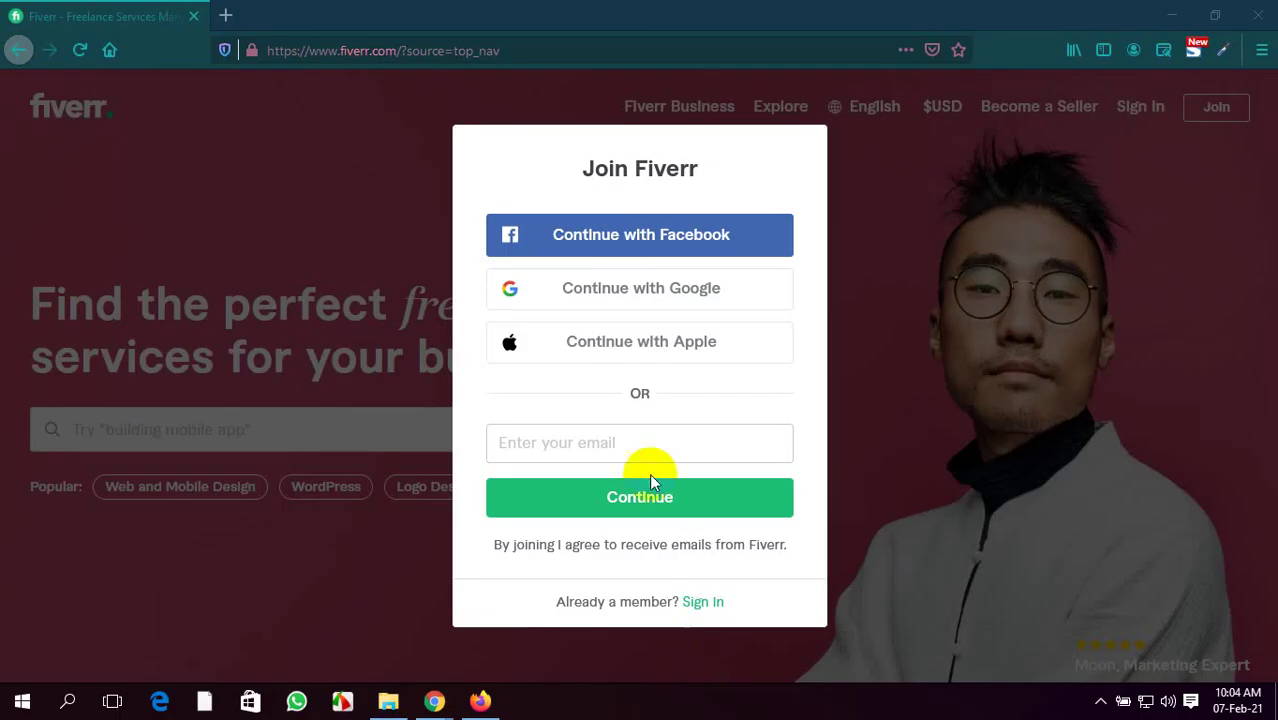
pyautogui.moveTo(470, 712)
pyautogui.moveTo(434, 700)
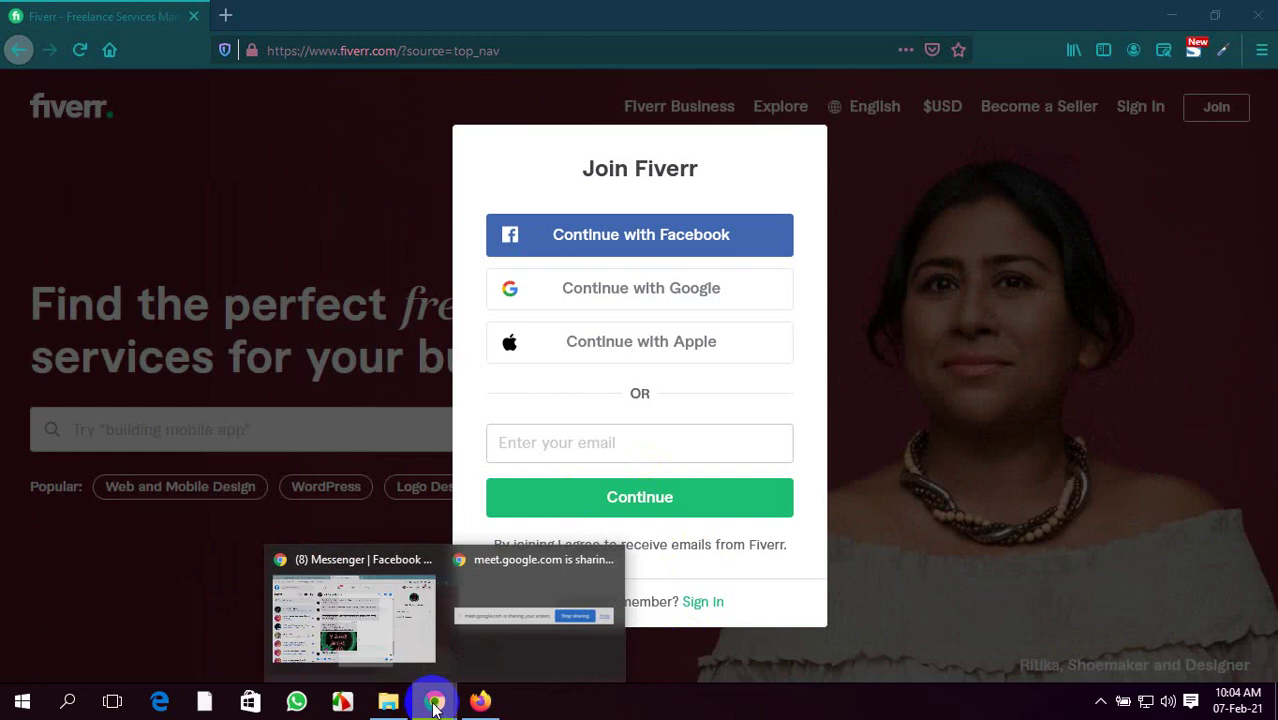
pyautogui.click(359, 640)
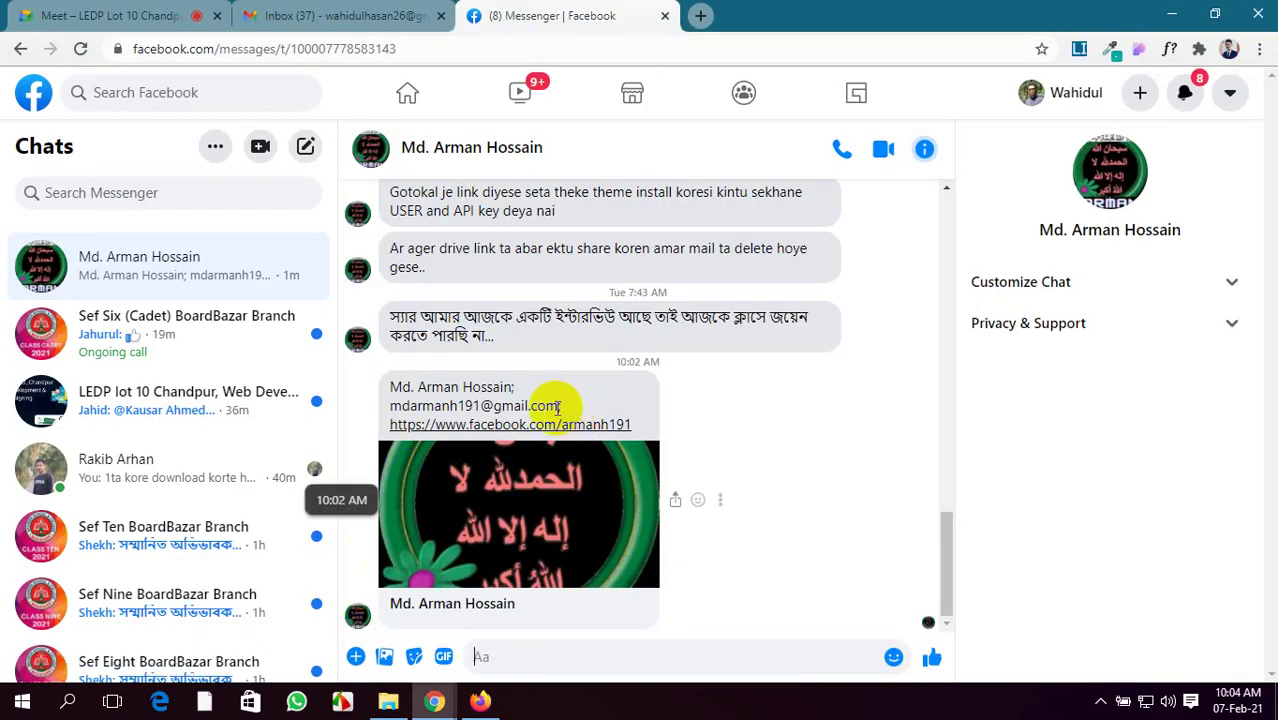
pyautogui.moveTo(555, 406); pyautogui.dragTo(397, 420)
pyautogui.hotkey('ctrl', 'c')
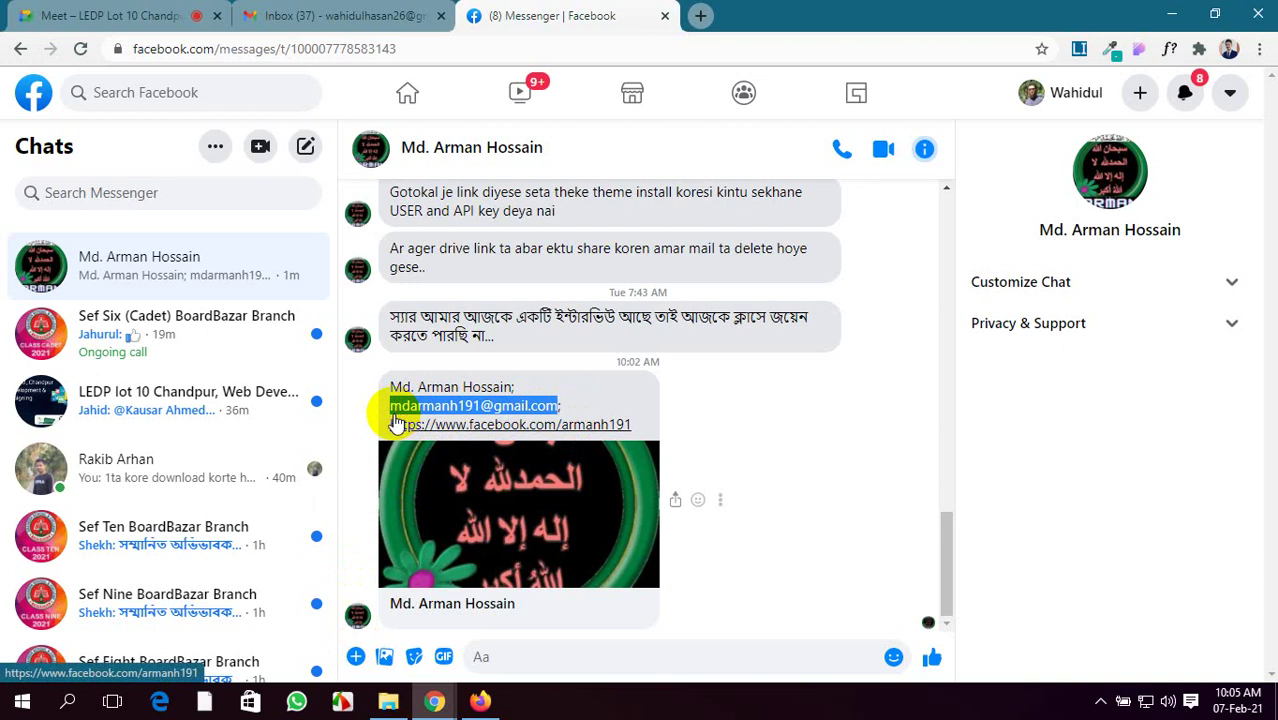
pyautogui.click(480, 701)
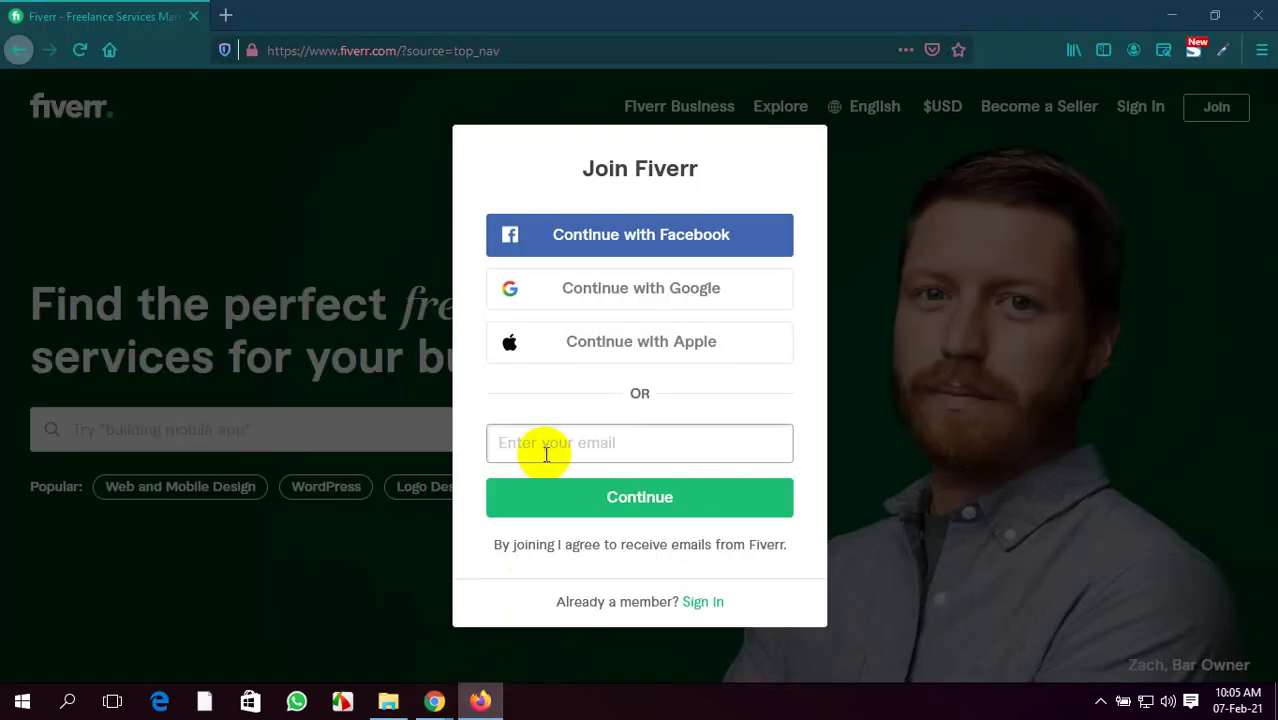
# - Paste the copied e-mail into Fiverr sign-up, continue, and enter a username
pyautogui.hotkey('ctrl', 'v')
pyautogui.click(620, 505)
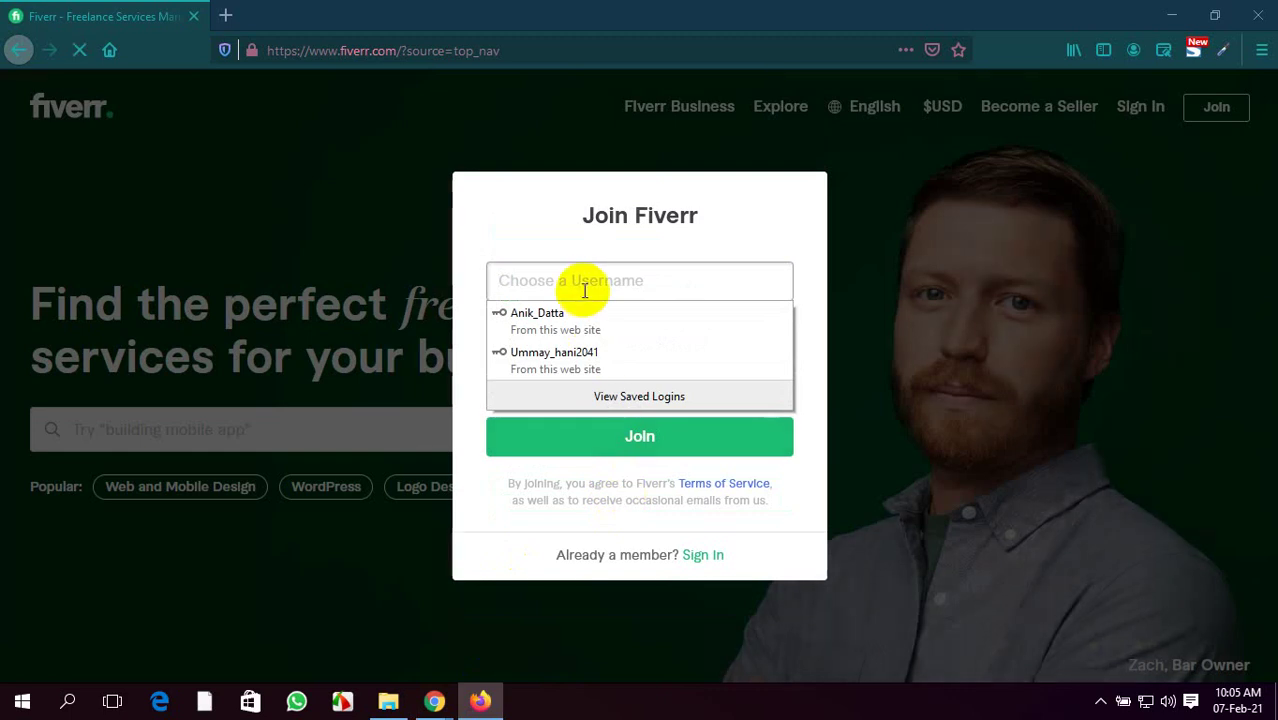
pyautogui.click(585, 283)
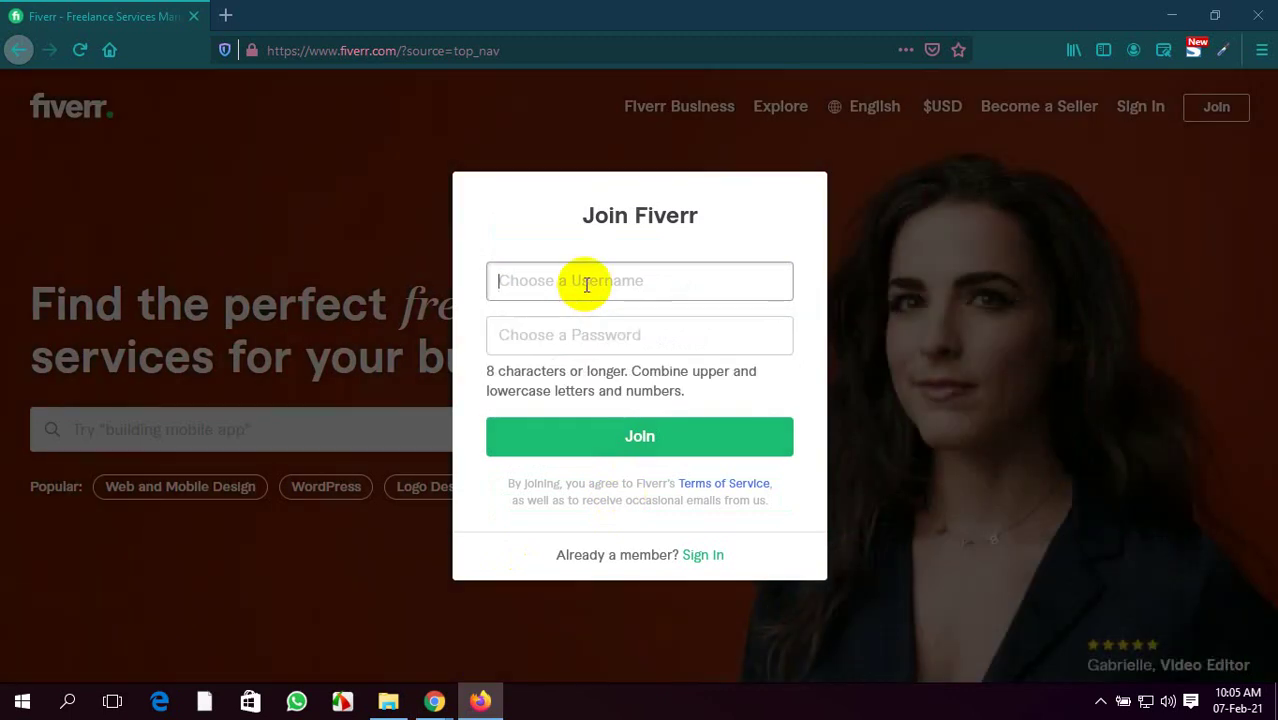
pyautogui.moveTo(442, 694)
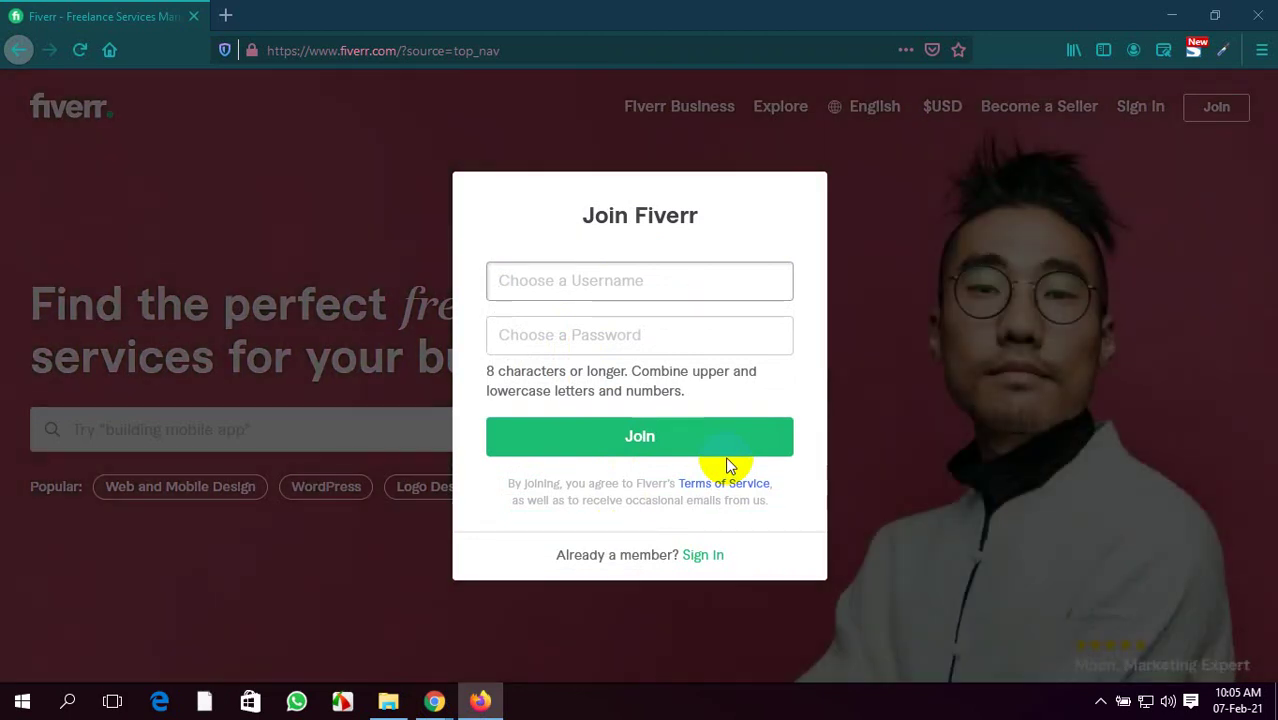
pyautogui.write('A')
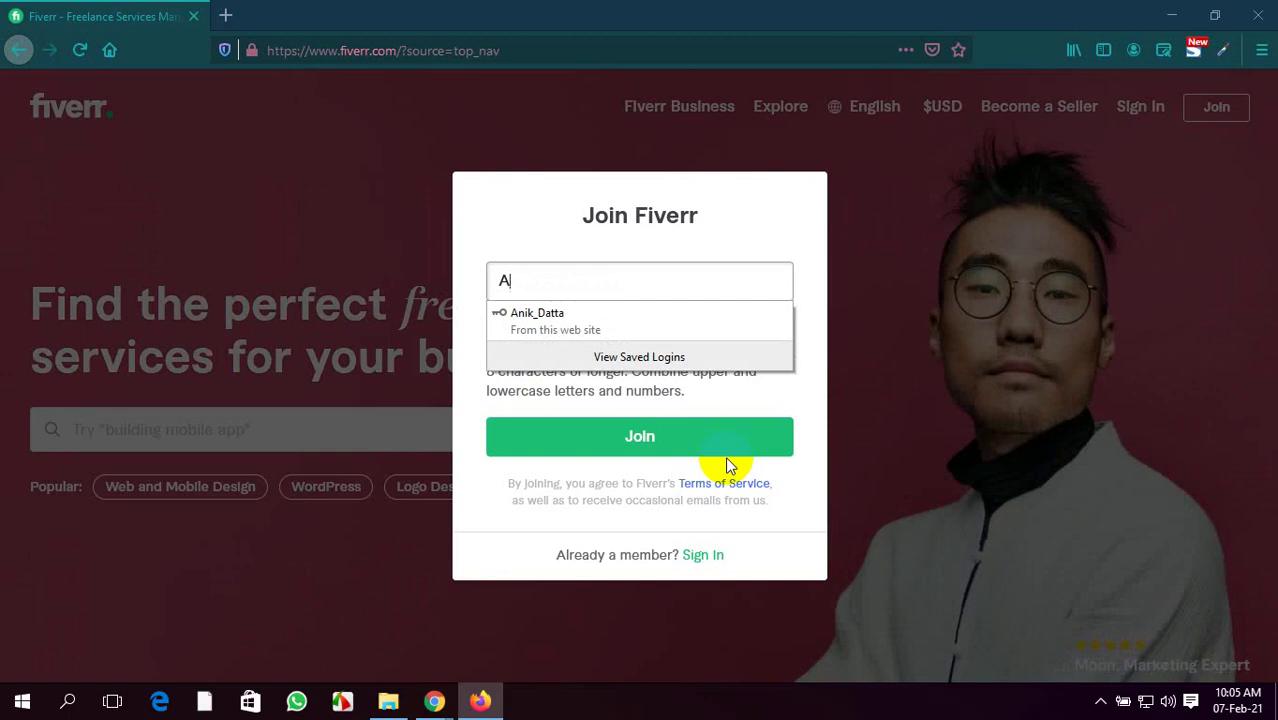
pyautogui.write('rman')
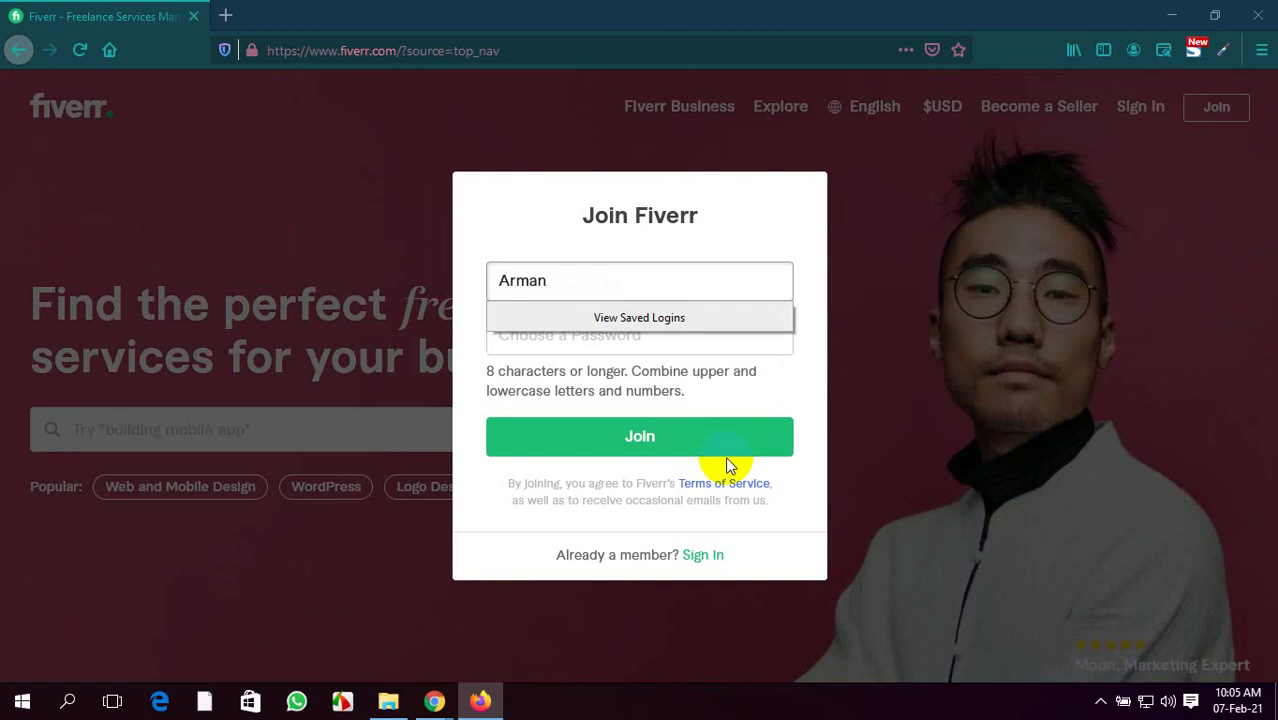
pyautogui.write('191')
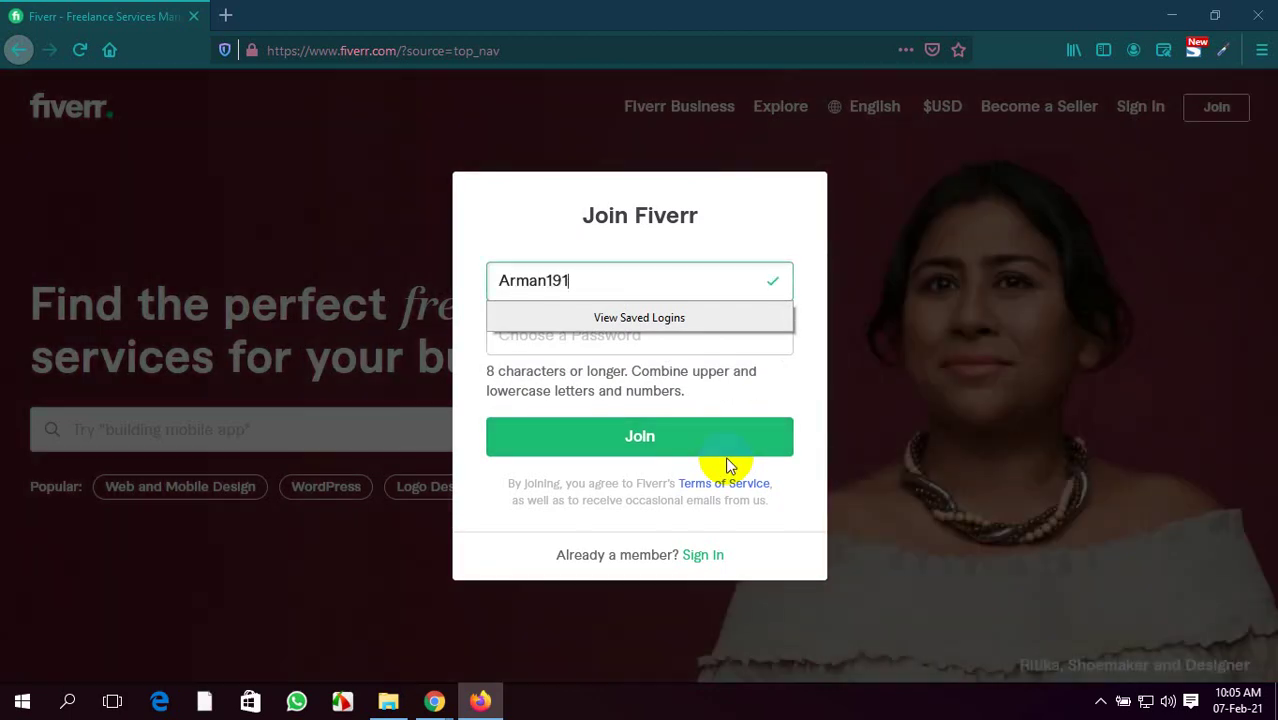
# - Enter the account password, join Fiverr, and save the login in Firefox
pyautogui.click(759, 340)
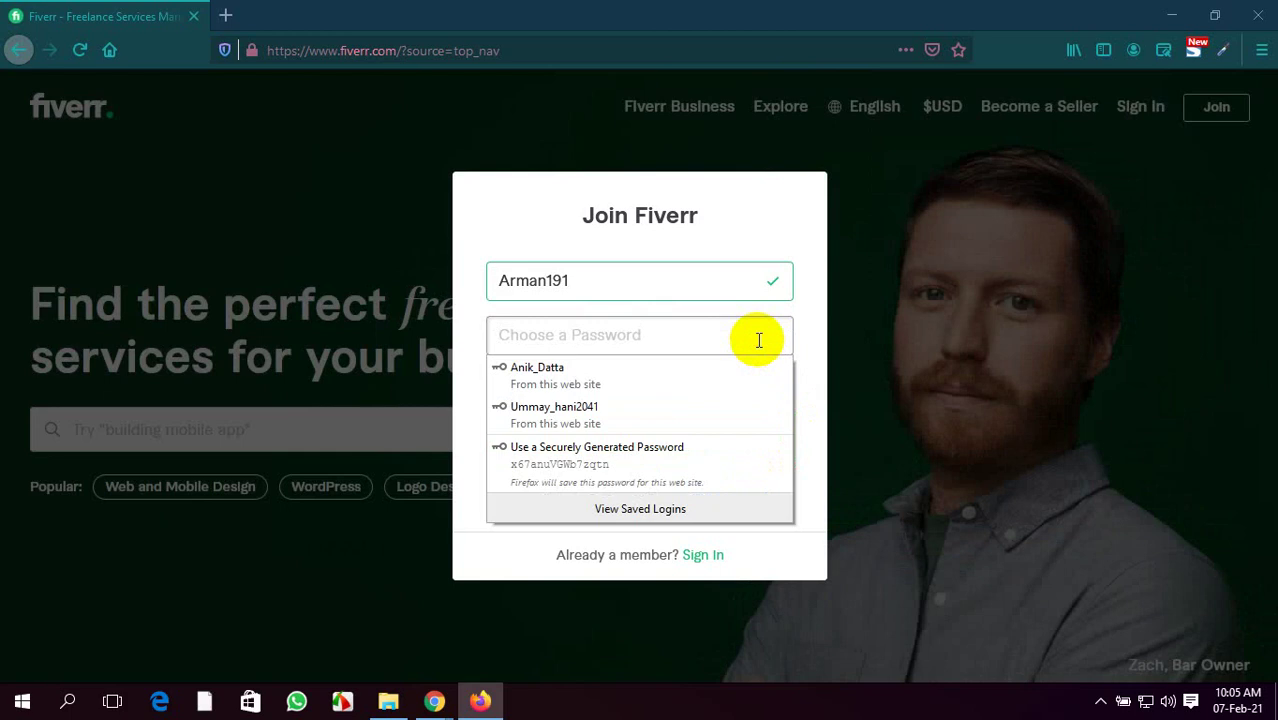
pyautogui.write('a')
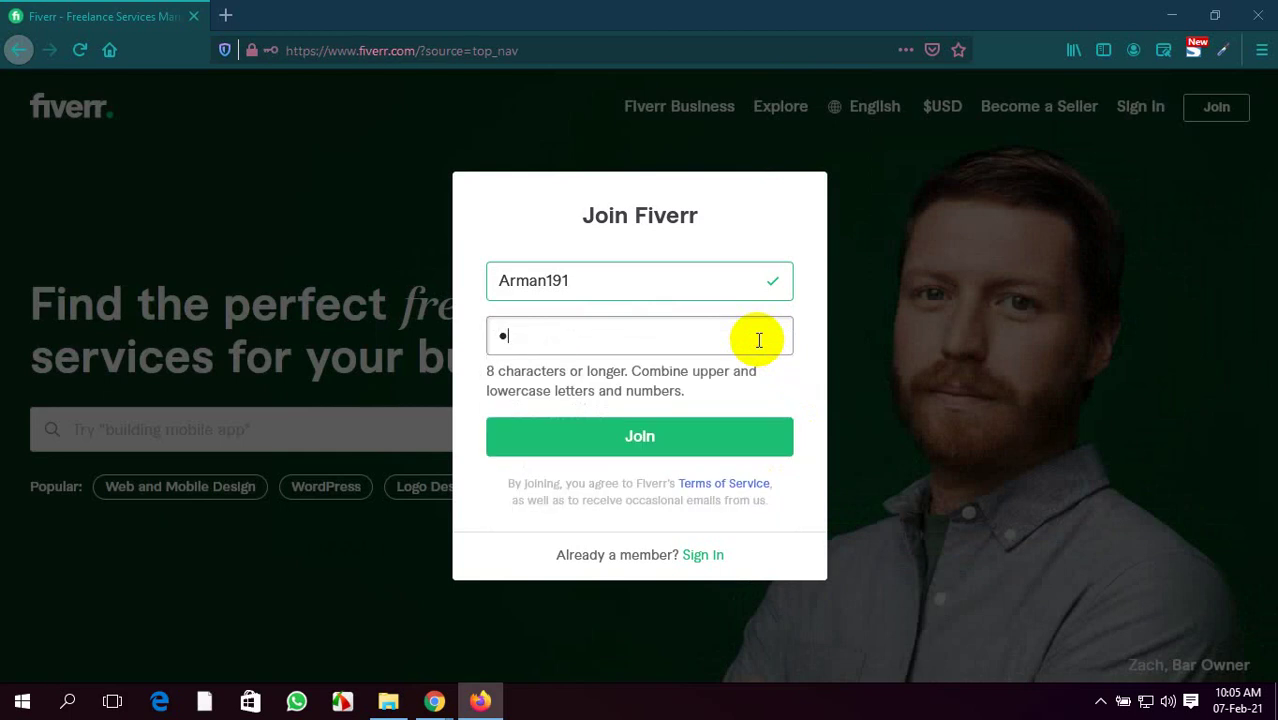
pyautogui.write('•••')
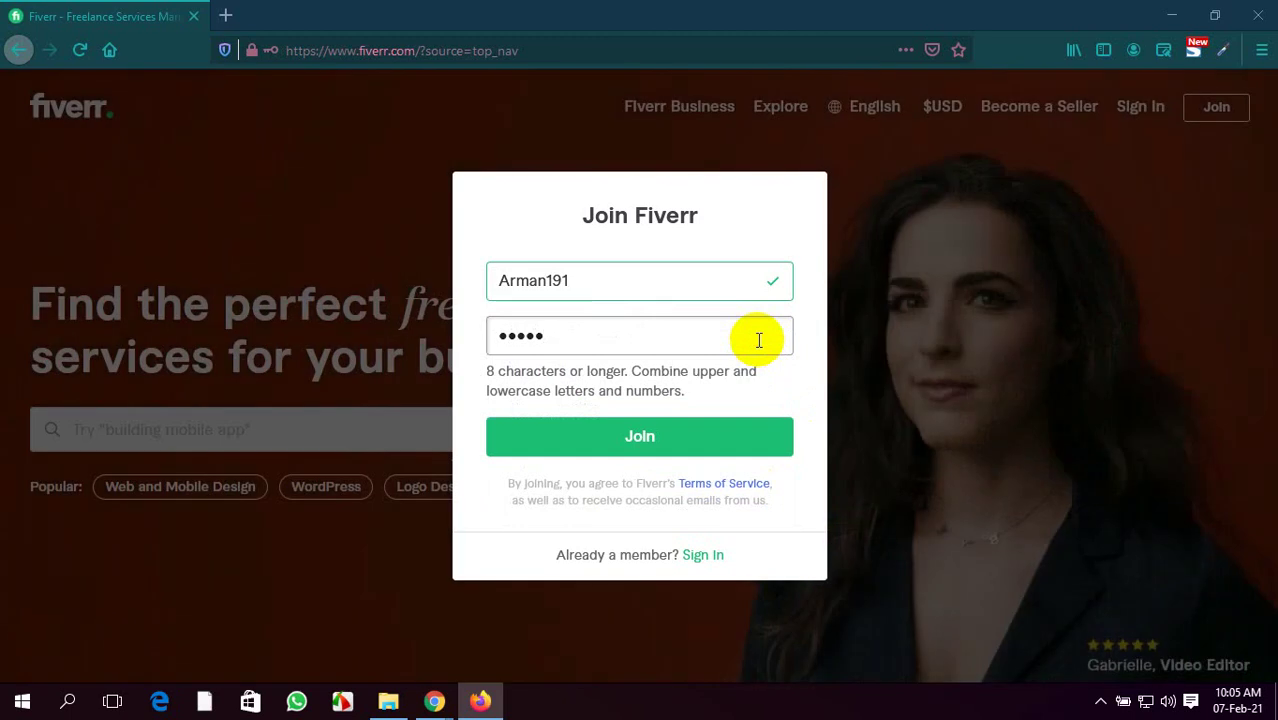
pyautogui.write('••••')
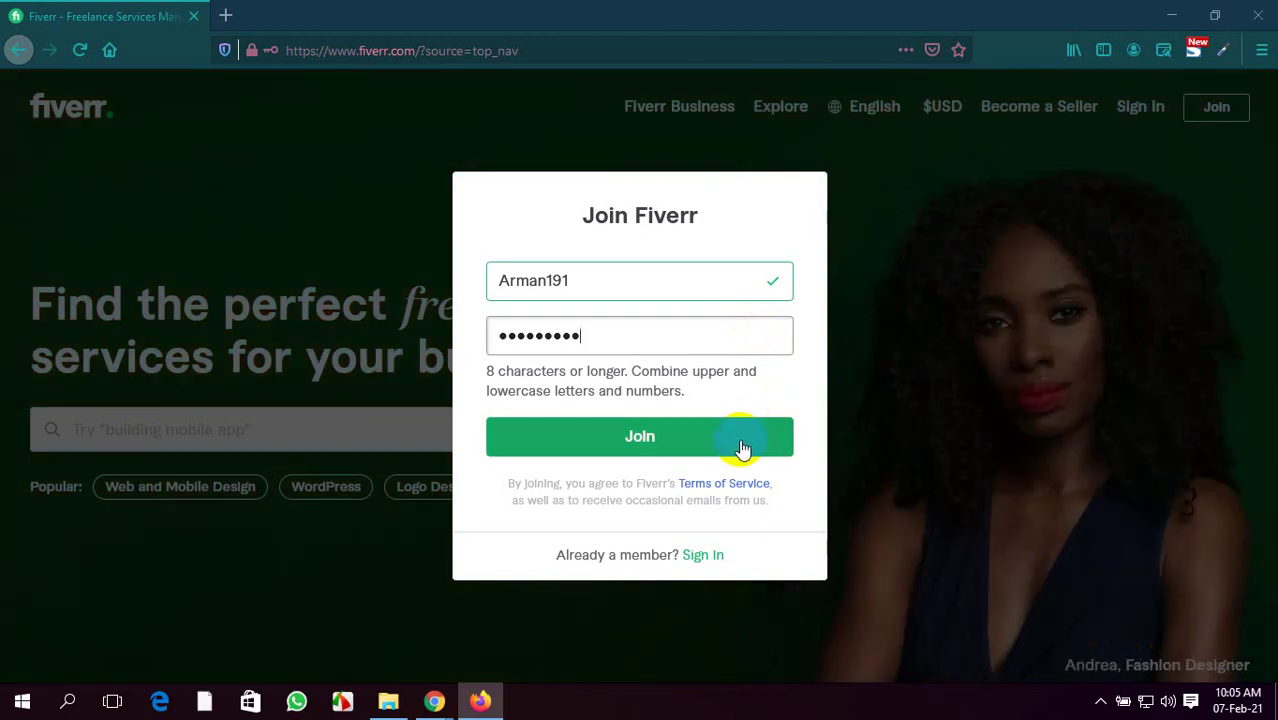
pyautogui.click(740, 446)
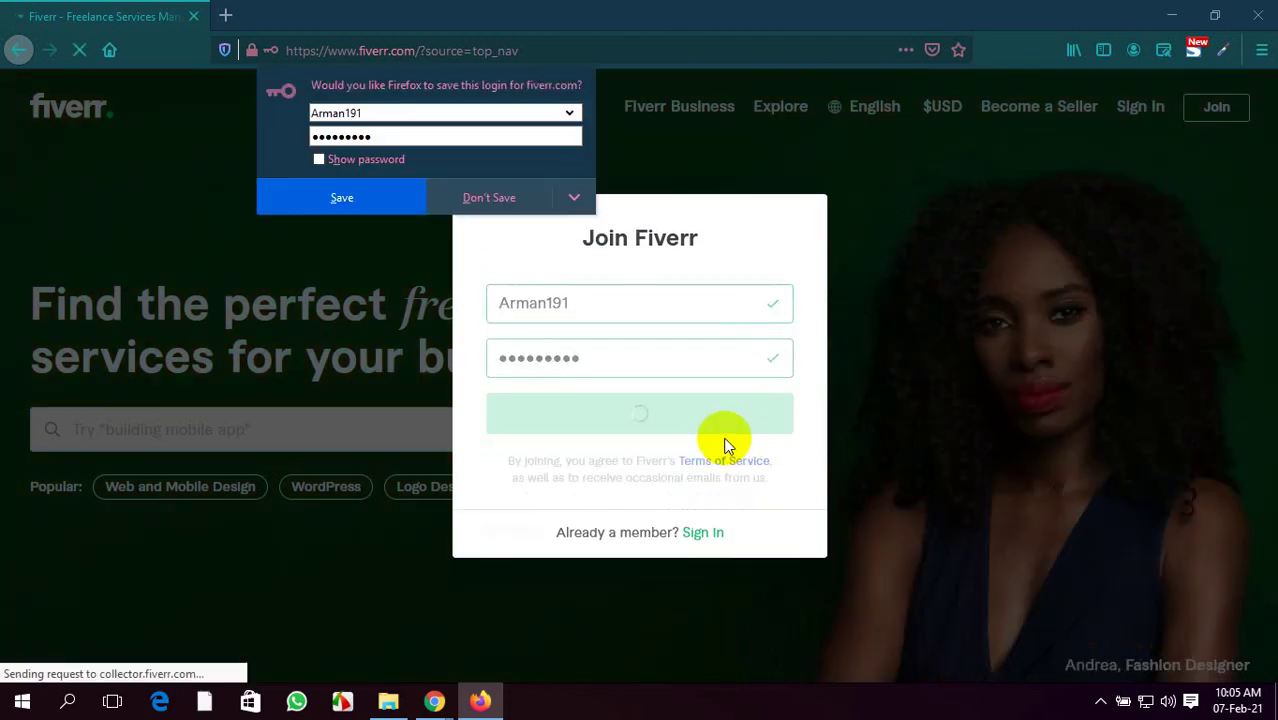
pyautogui.click(354, 198)
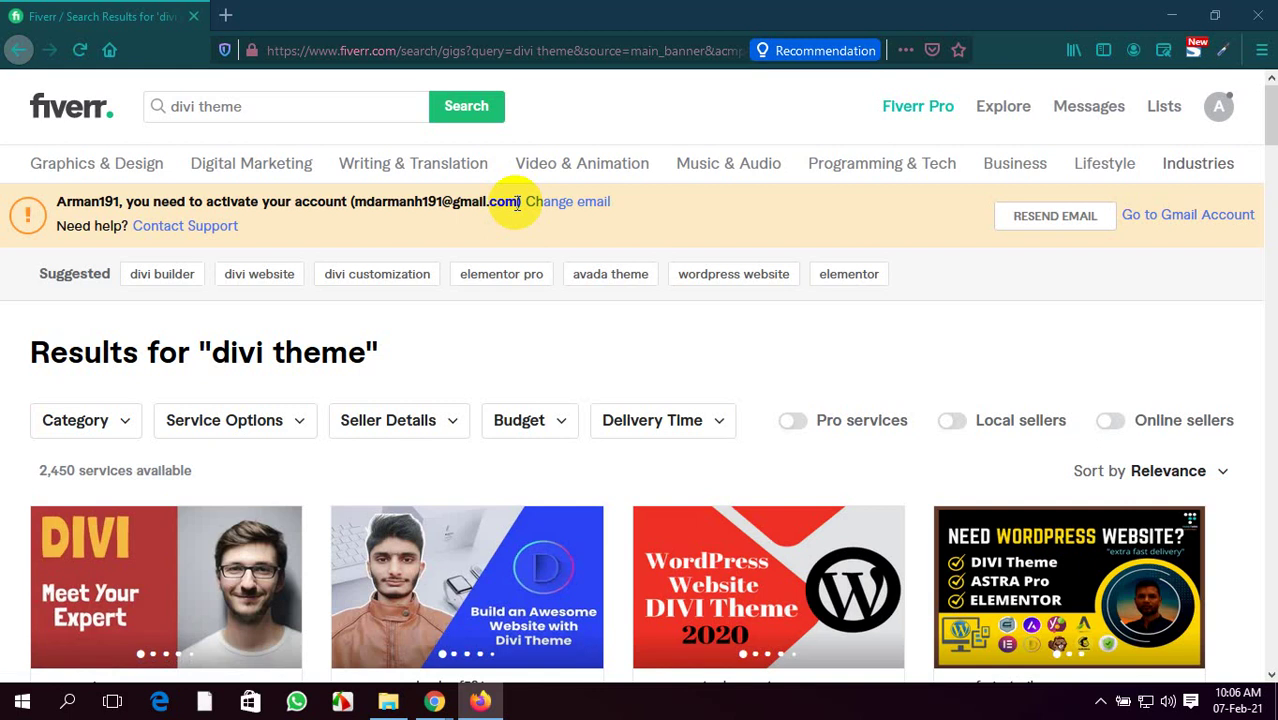
# - Reload the divi theme results to clear the activation notice, then open the avatar menu
pyautogui.click(88, 50)
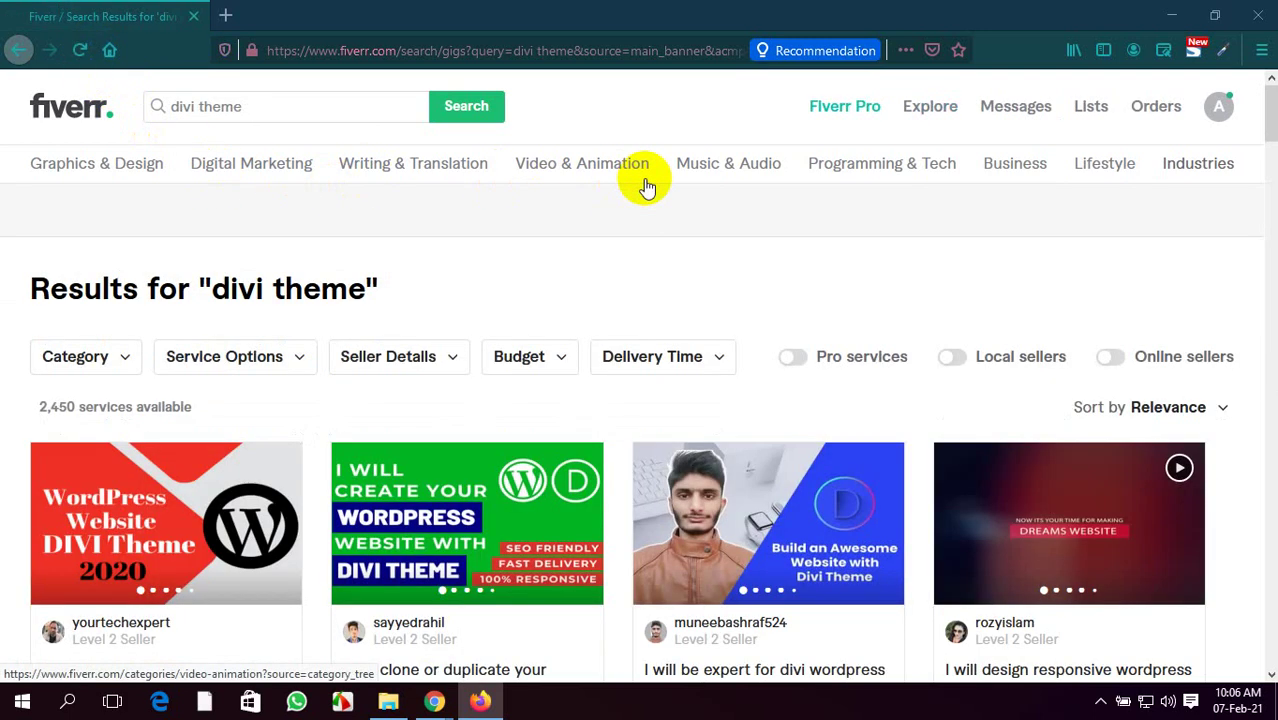
pyautogui.moveTo(645, 187)
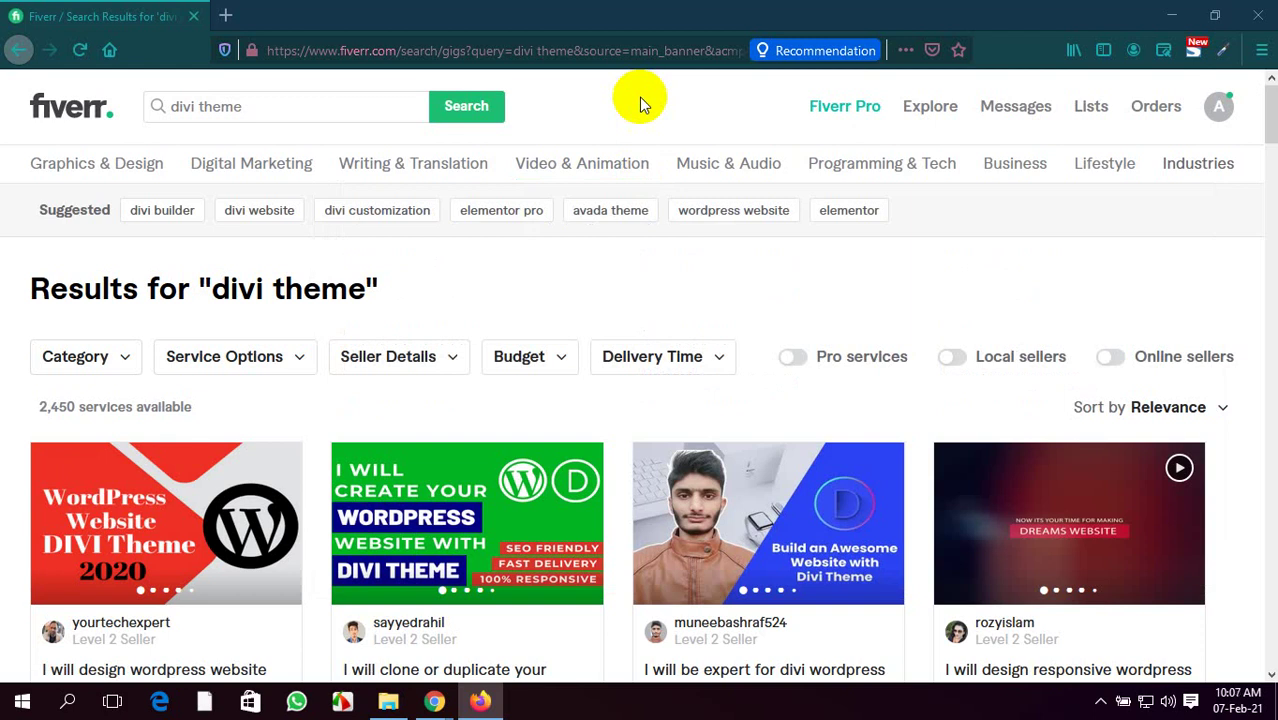
pyautogui.click(1217, 110)
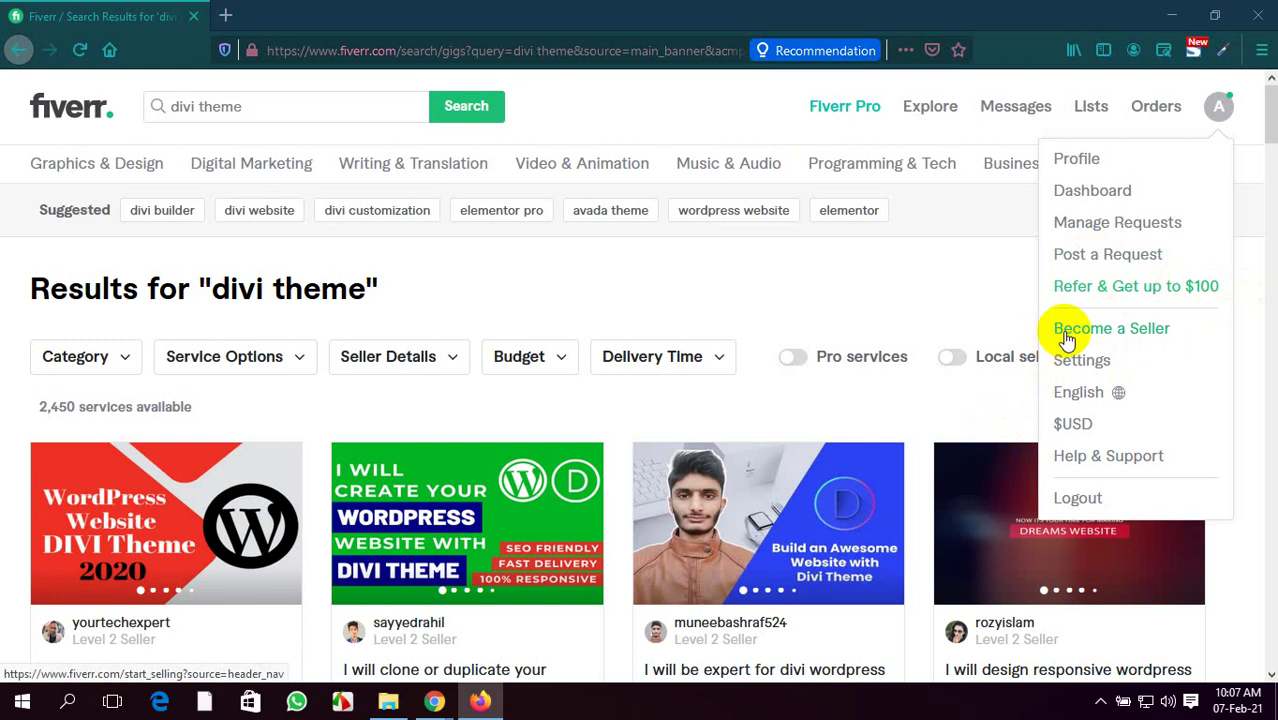
# - Go to the Become a Seller page and start seller onboarding
pyautogui.click(1066, 340)
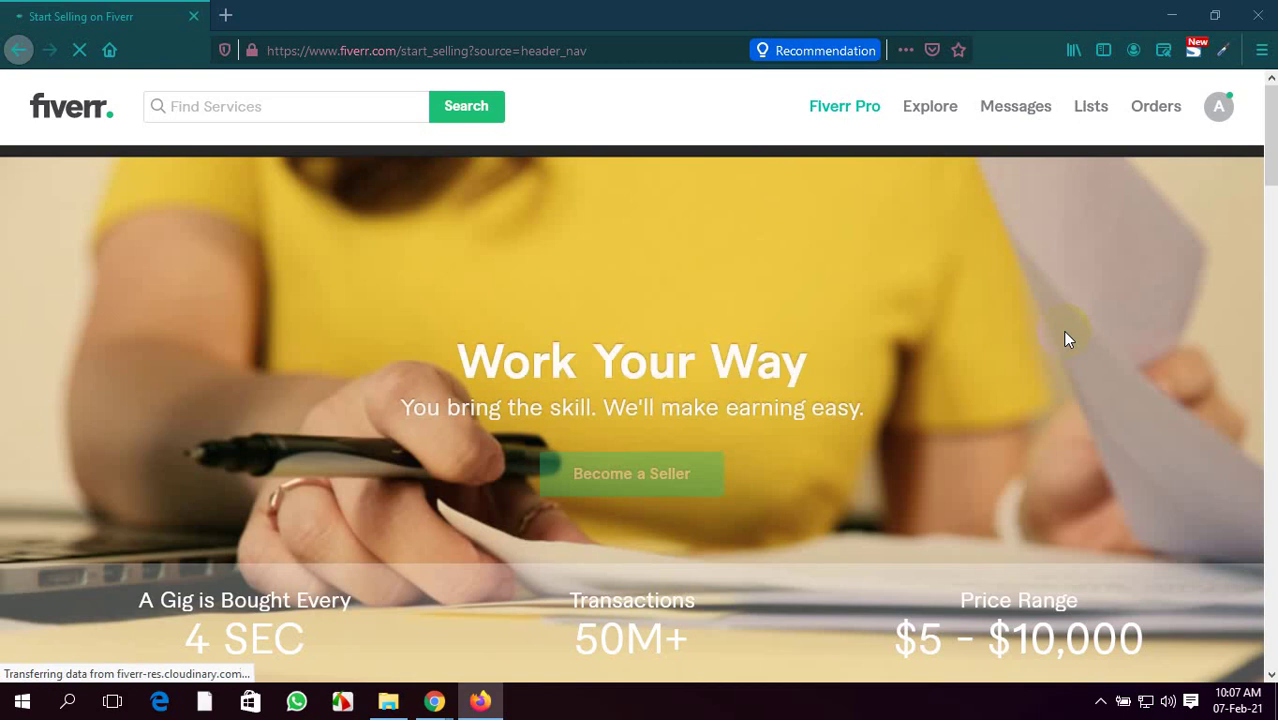
pyautogui.scroll(-5, 841, 405)
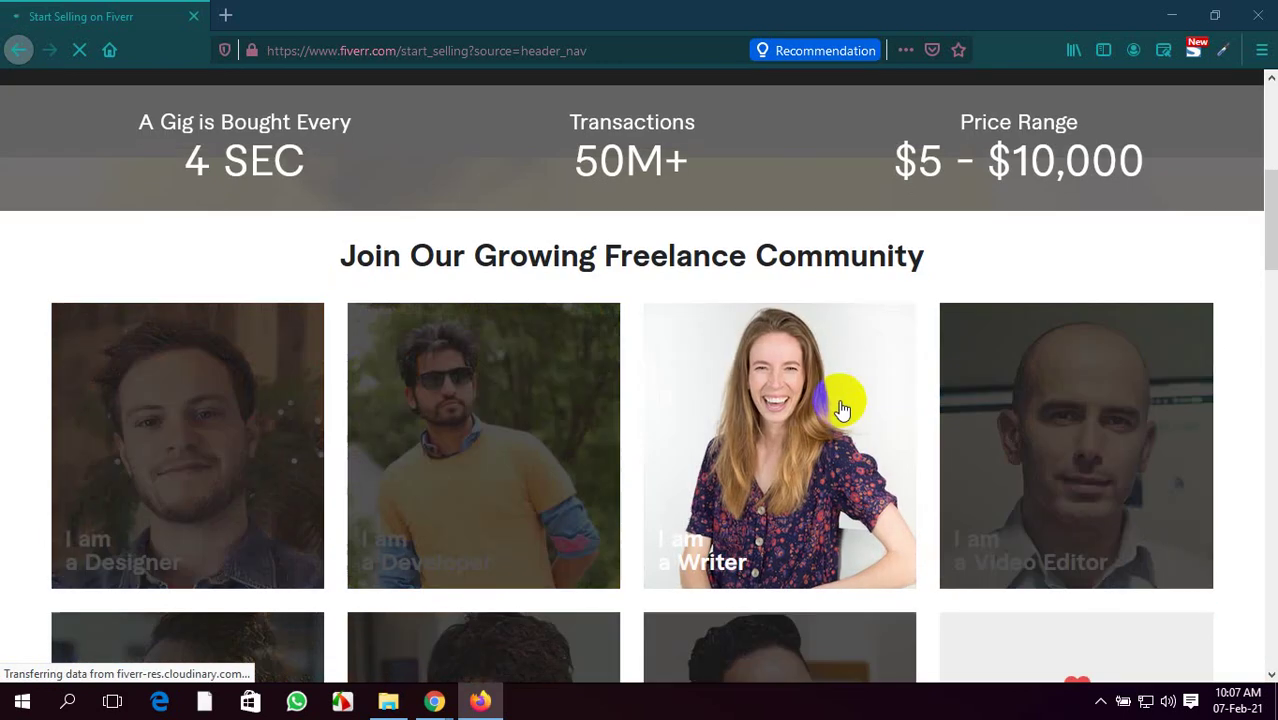
pyautogui.scroll(5, 841, 402)
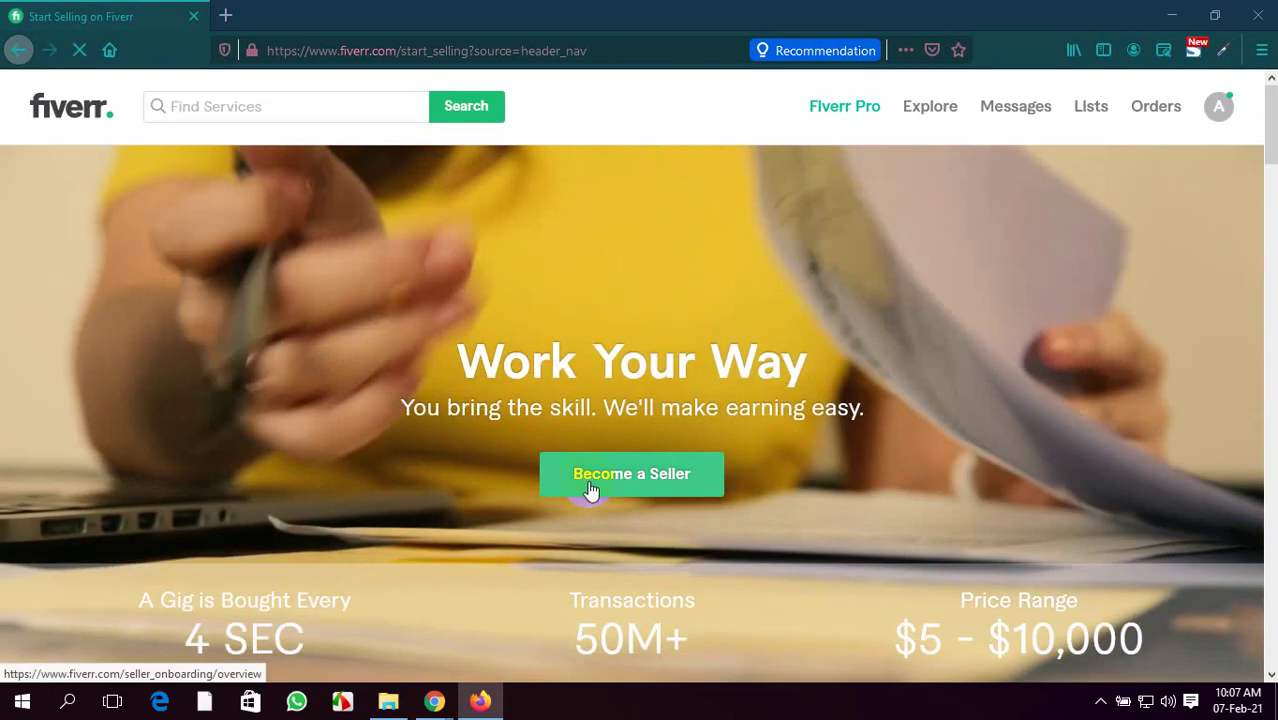
pyautogui.click(588, 490)
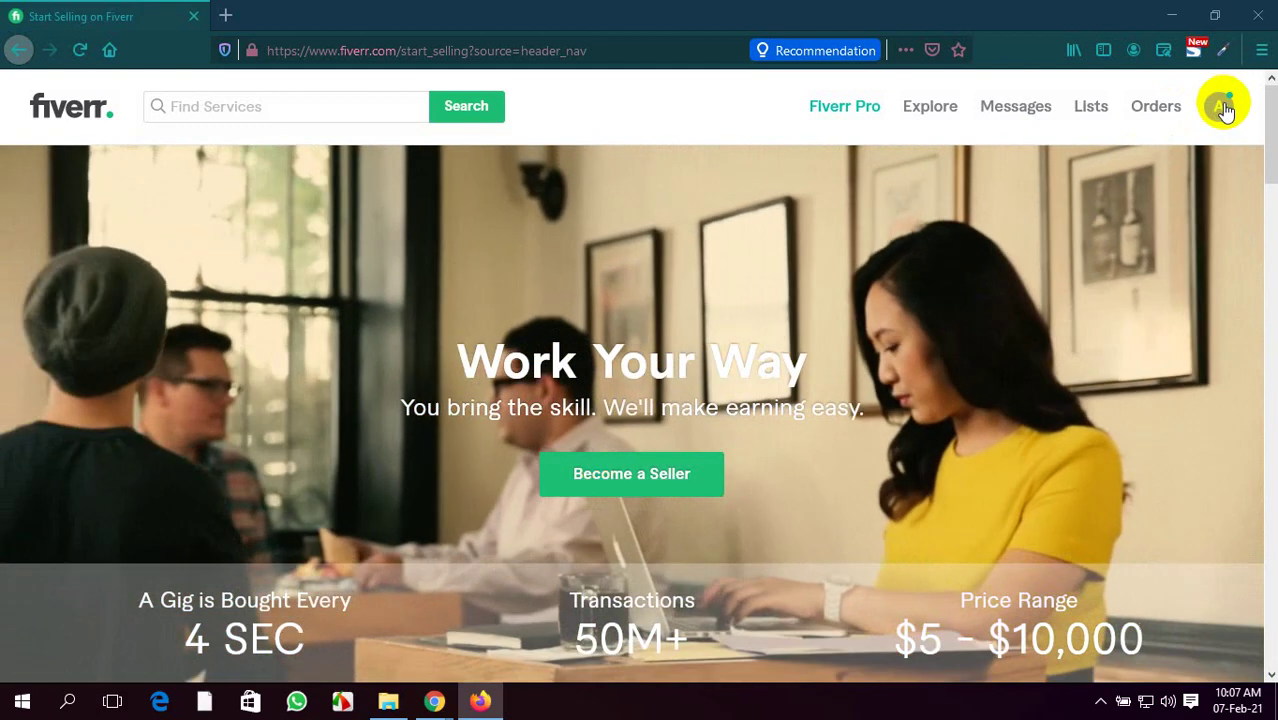
# - Open the account's own profile page from the avatar menu
pyautogui.click(1225, 108)
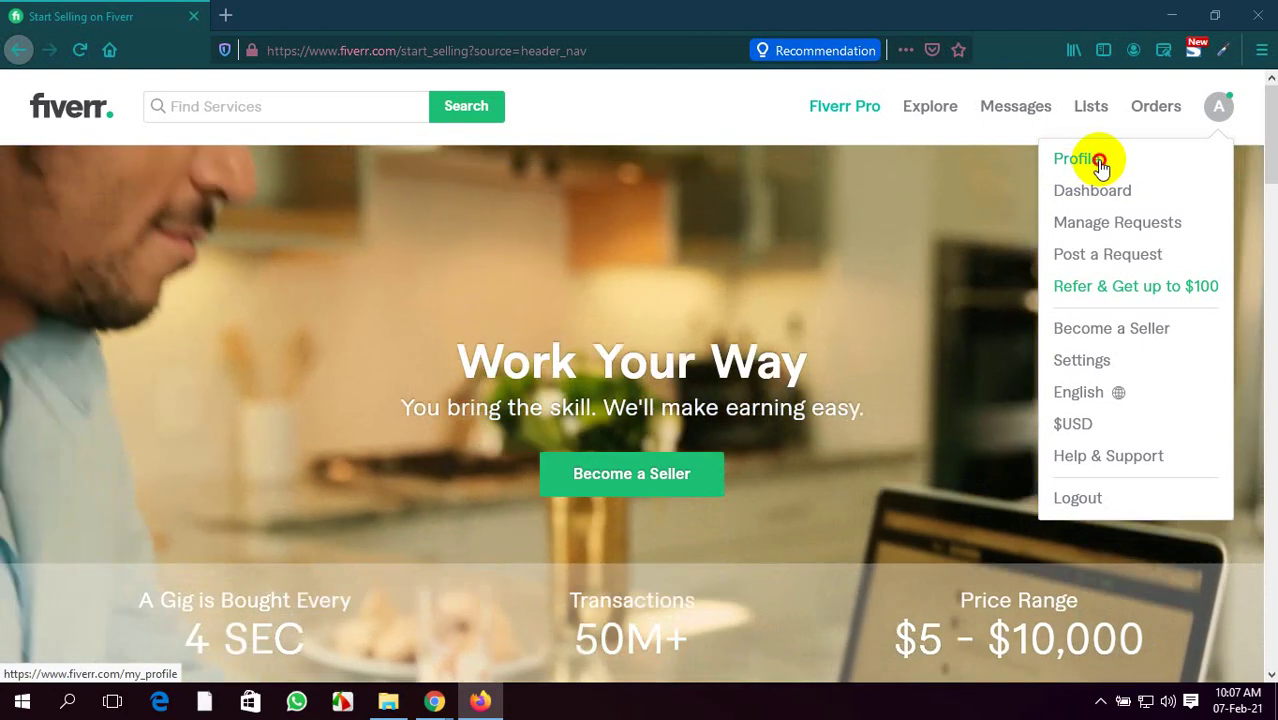
pyautogui.click(1078, 160)
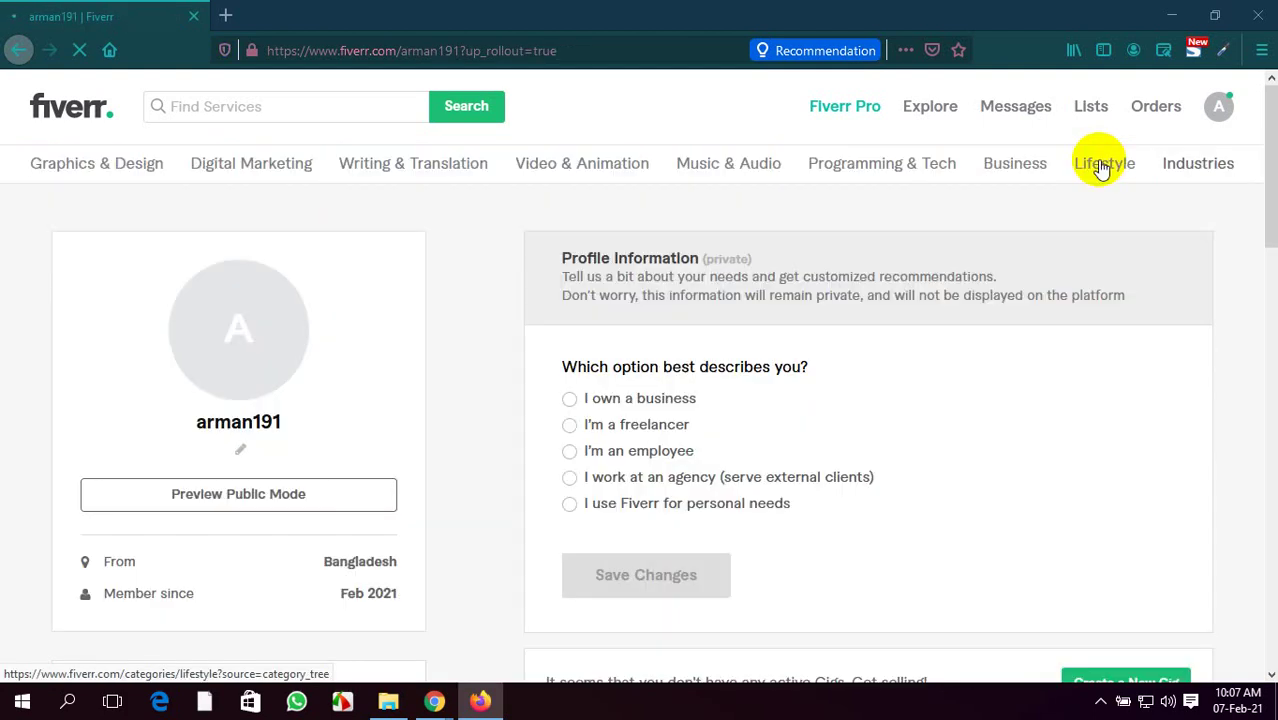
pyautogui.moveTo(479, 166)
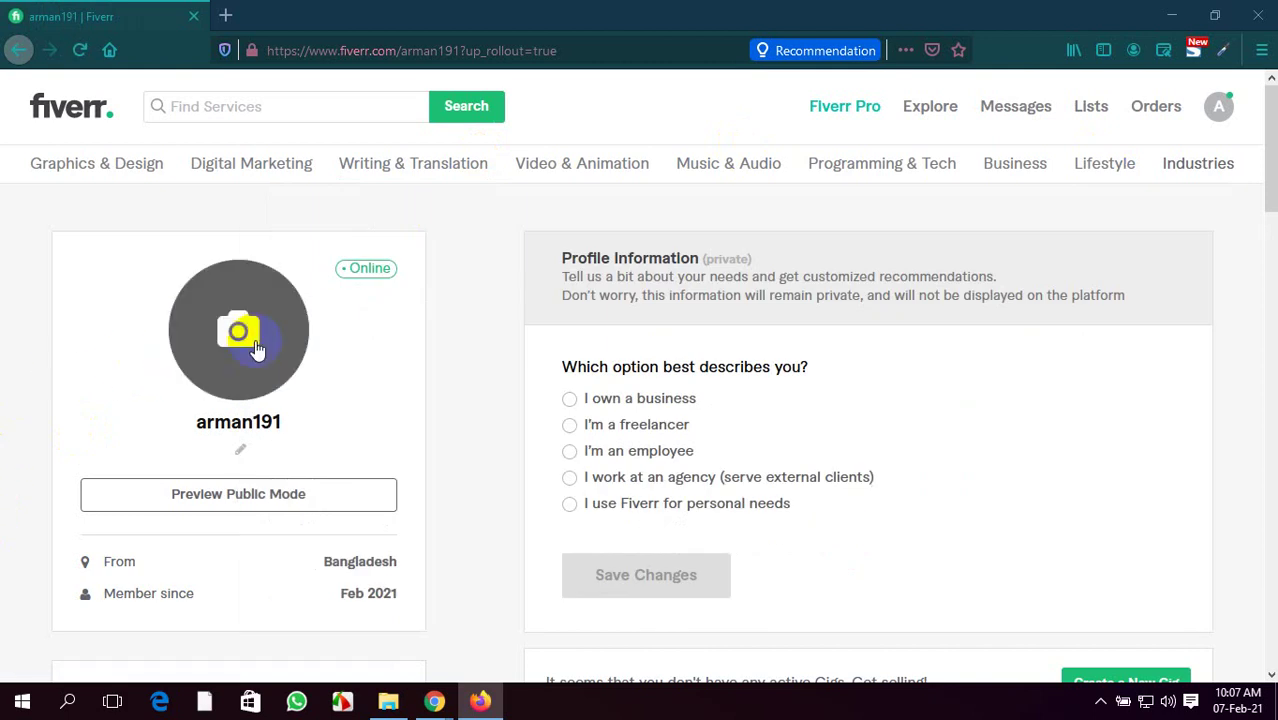
# - Preview the profile as the public sees it
pyautogui.scroll(-1, 195, 400)
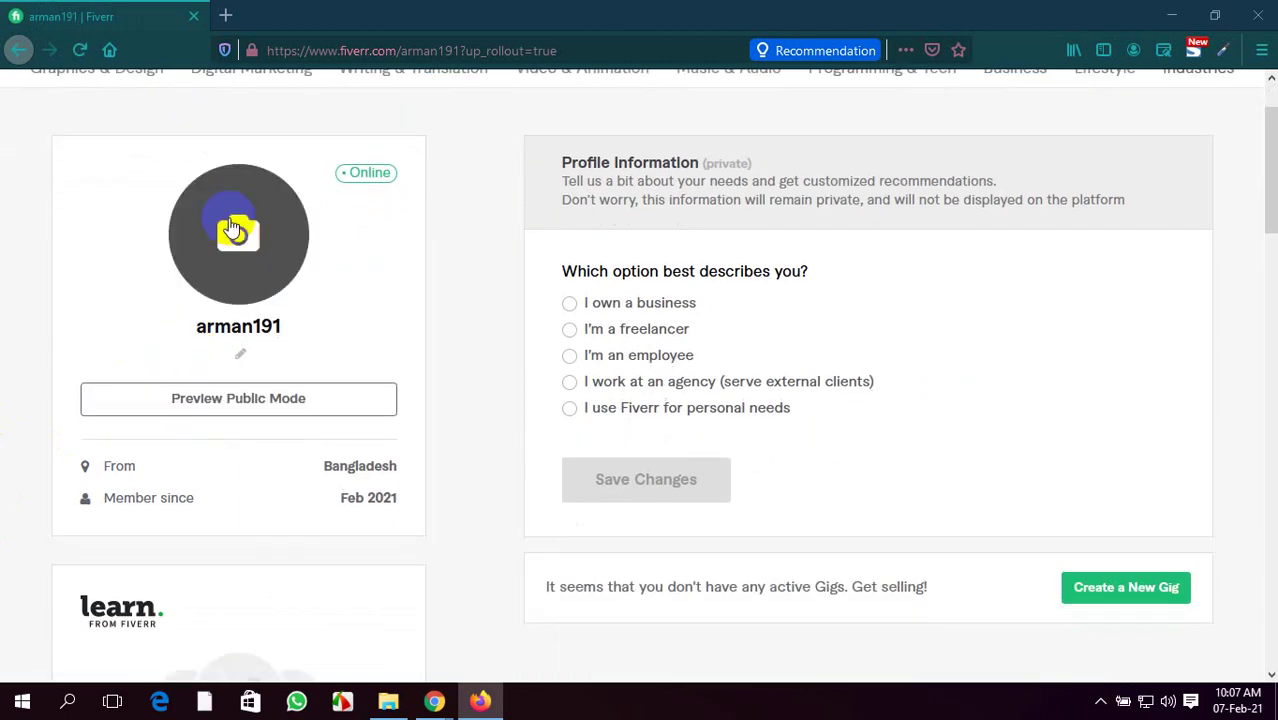
pyautogui.click(222, 410)
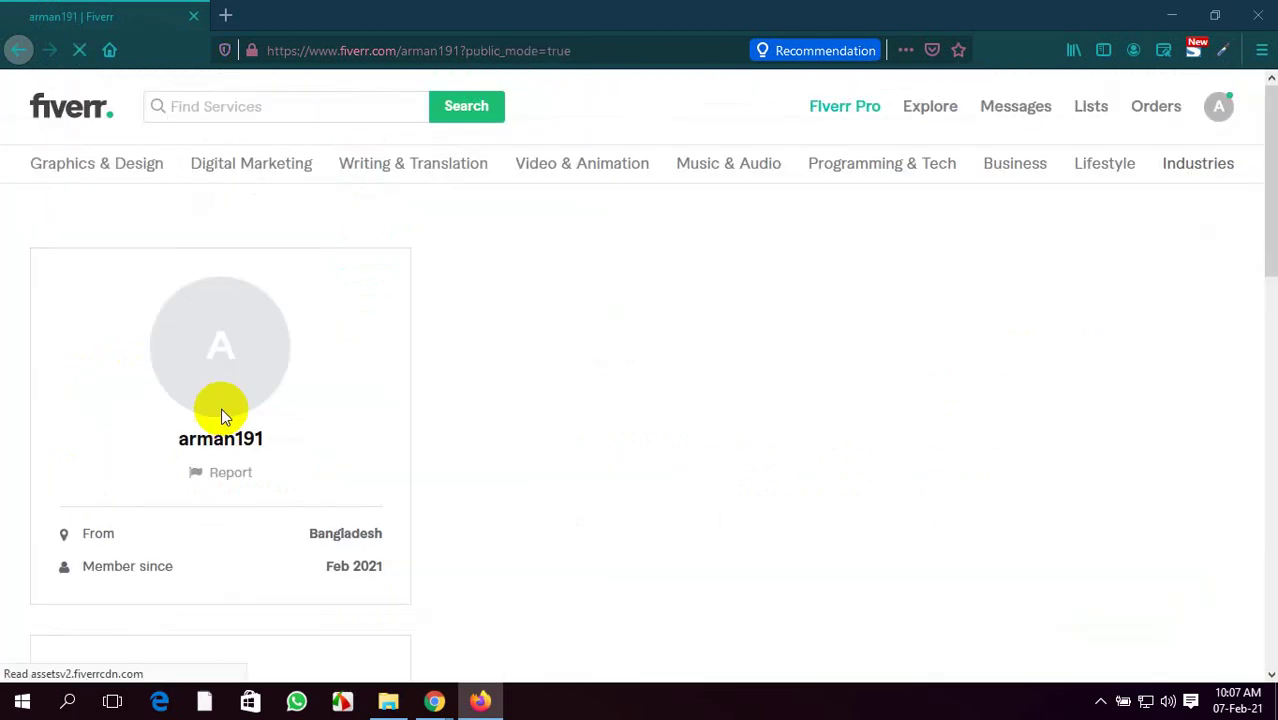
pyautogui.scroll(-3, 224, 416)
pyautogui.scroll(2, 224, 416)
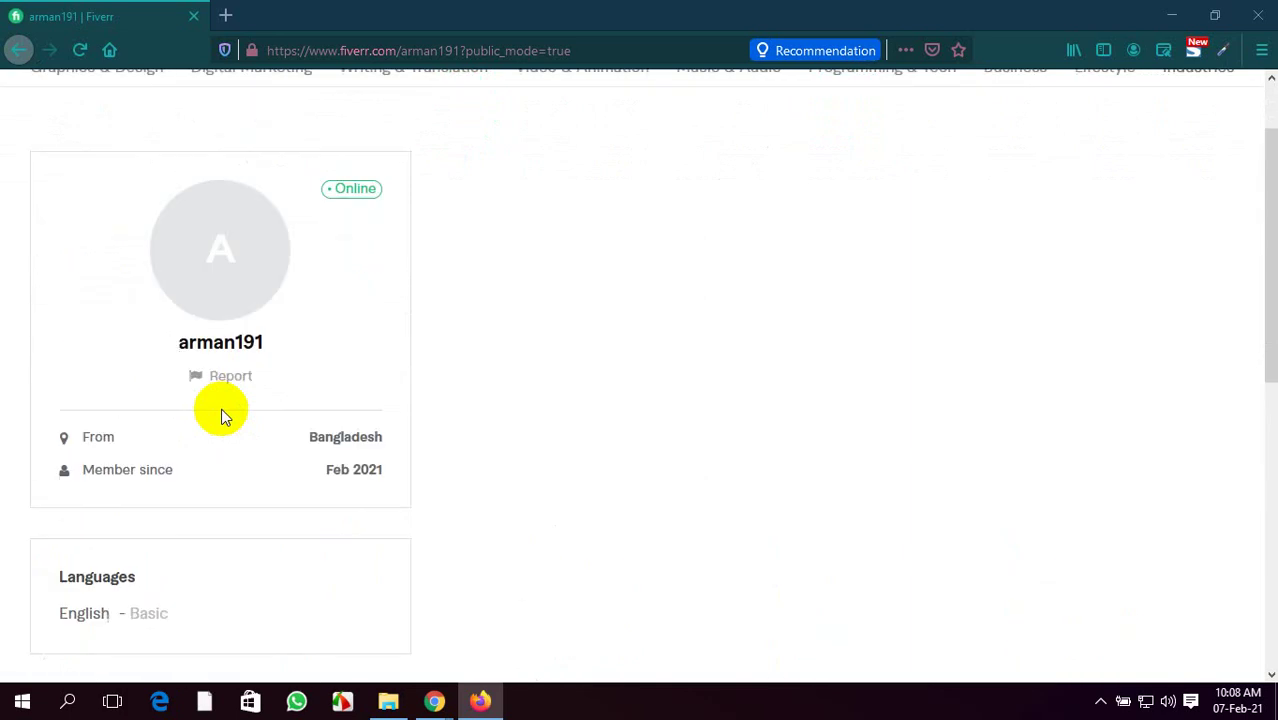
pyautogui.scroll(-1, 224, 416)
pyautogui.scroll(1, 221, 408)
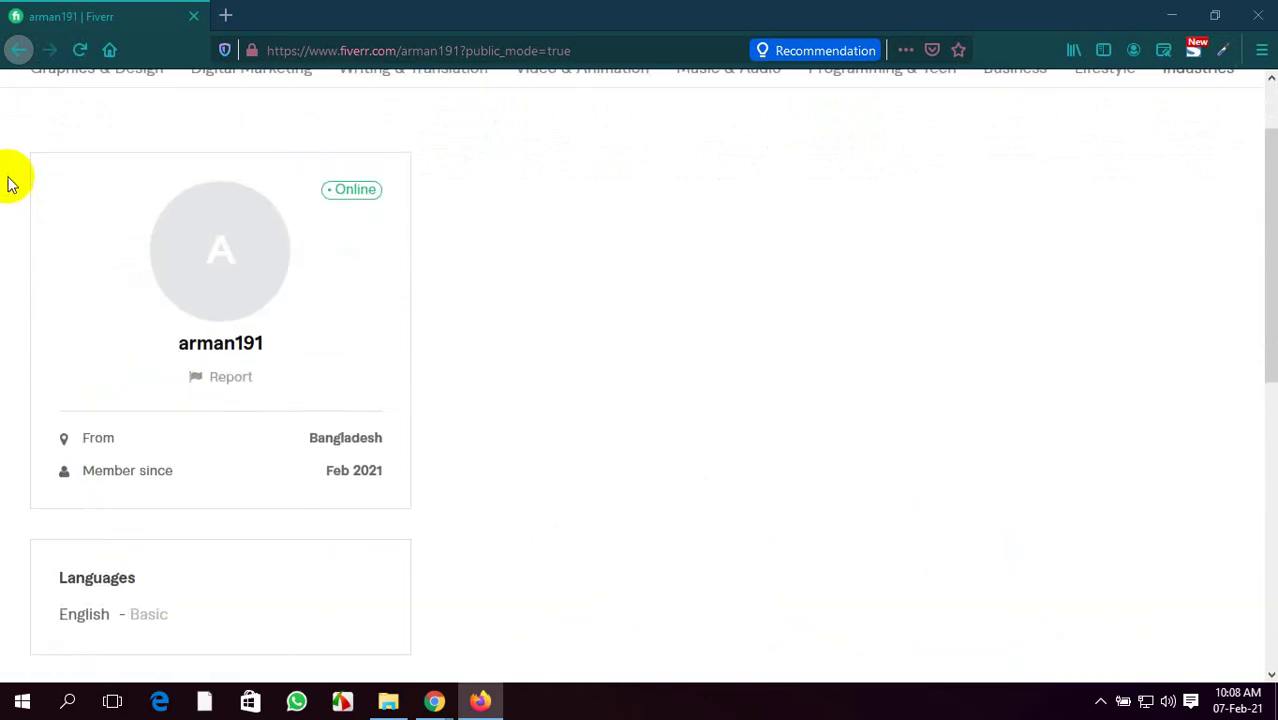
# - Return to the editable profile view and scroll back up to Profile Information
pyautogui.click(17, 50)
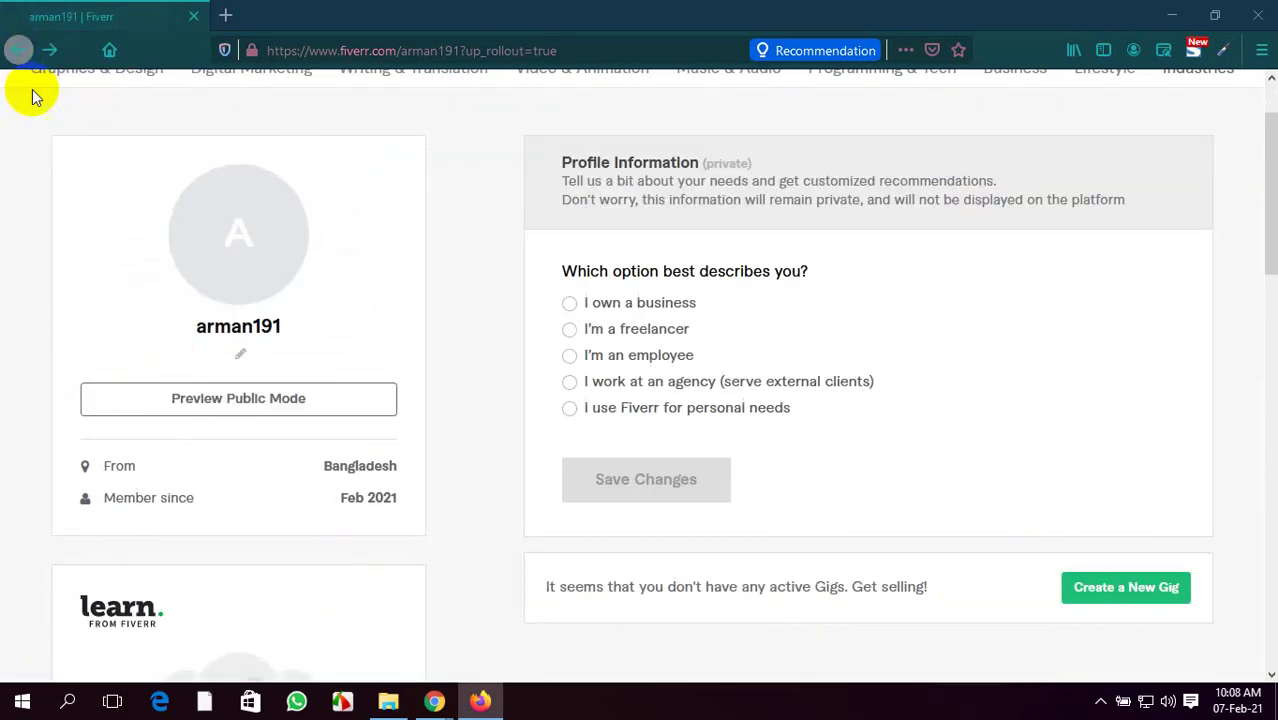
pyautogui.scroll(-1, 143, 368)
pyautogui.scroll(-4, 178, 382)
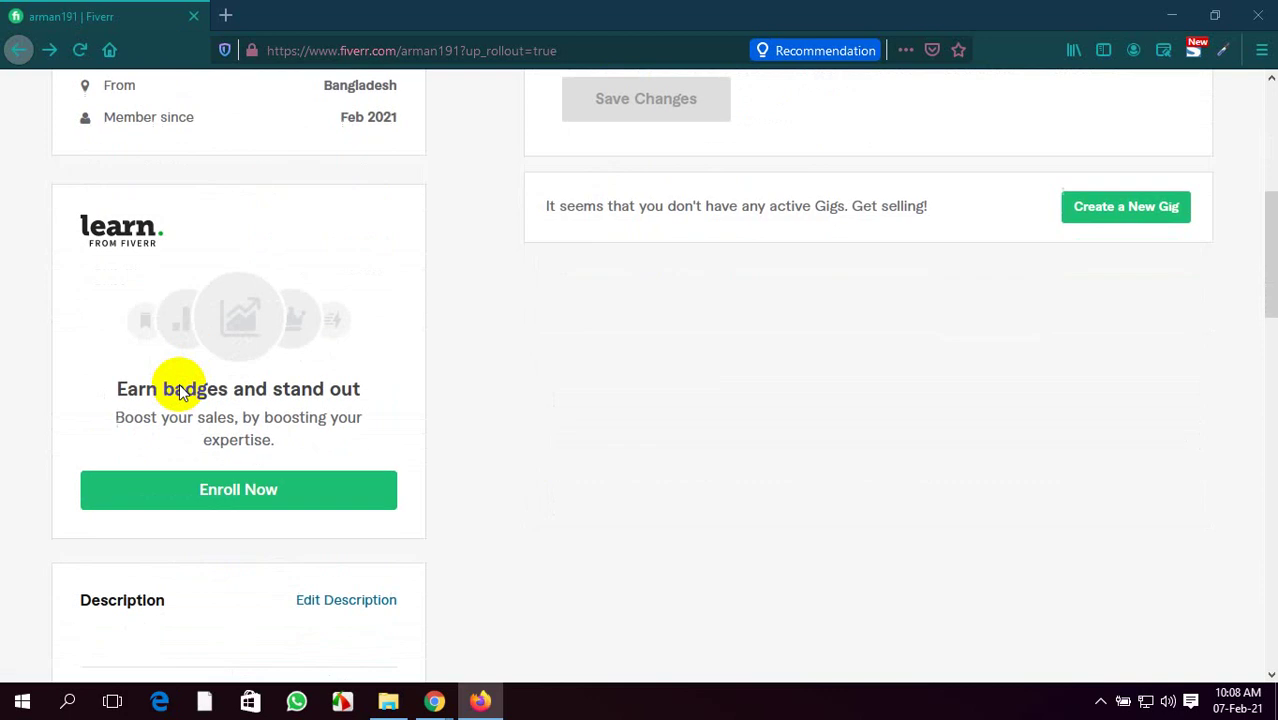
pyautogui.scroll(-3, 178, 390)
pyautogui.scroll(4, 177, 388)
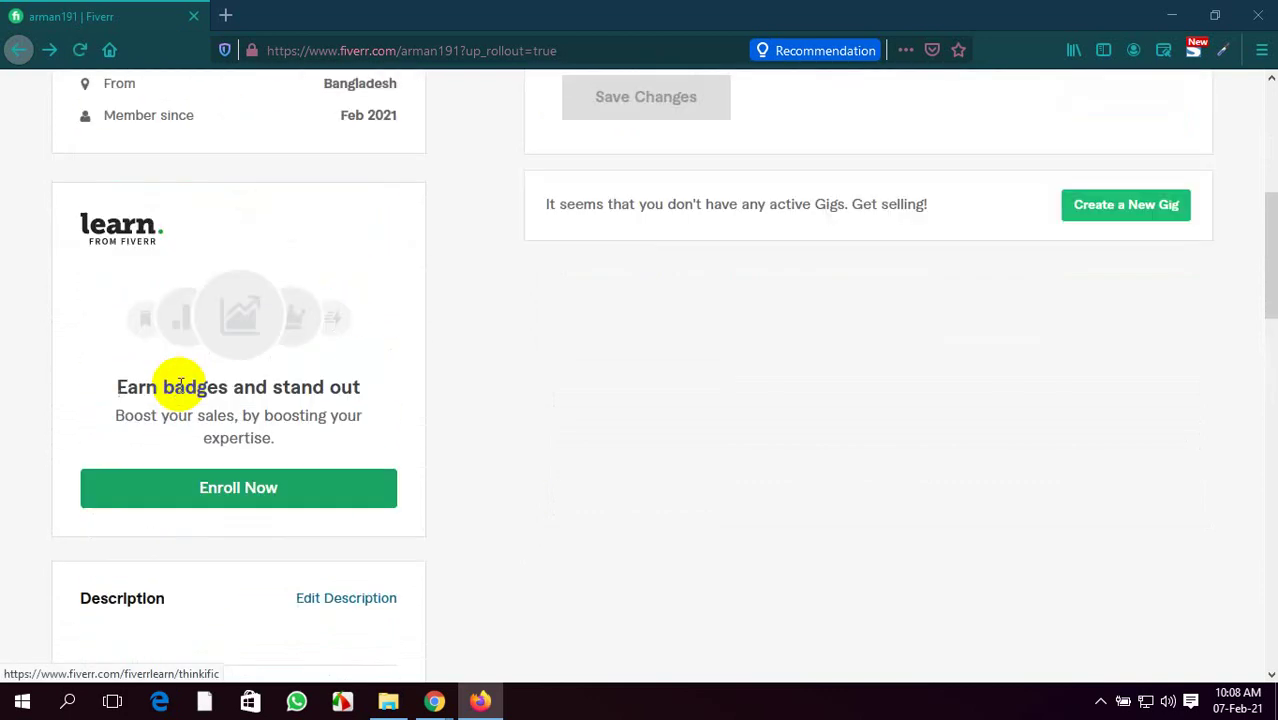
pyautogui.scroll(1, 181, 385)
pyautogui.scroll(3, 180, 385)
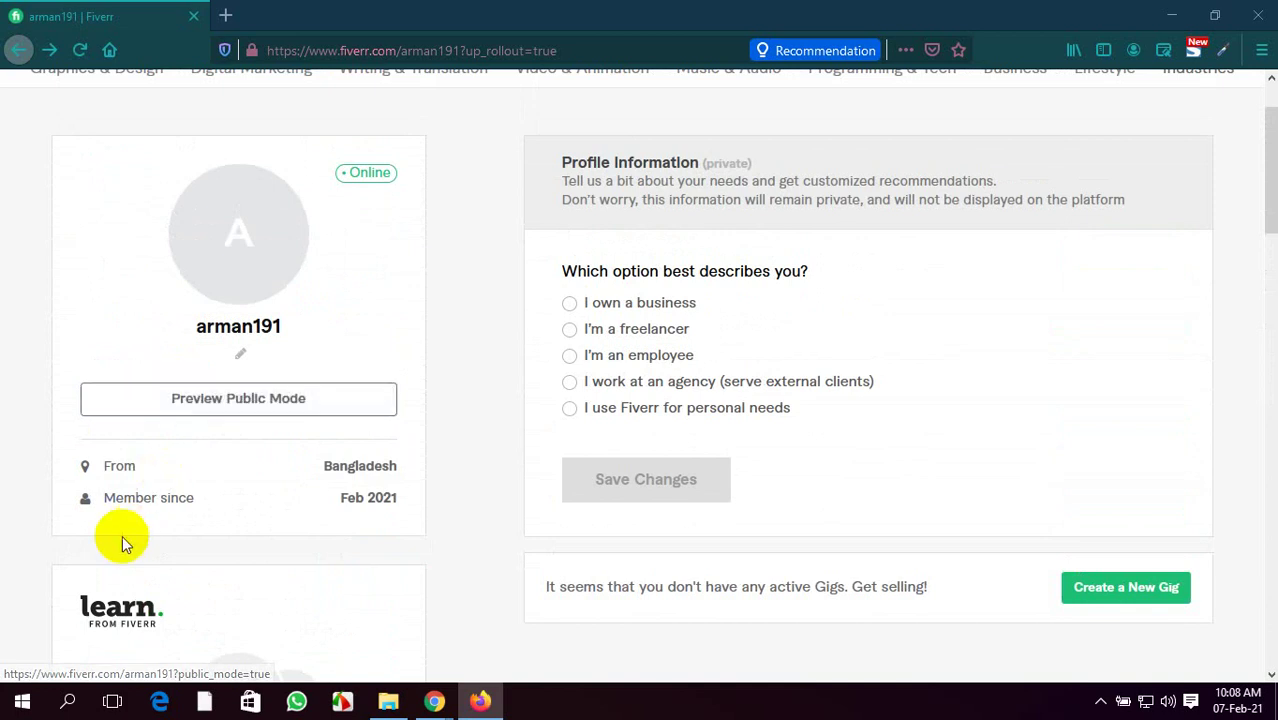
# - Admit the waiting person into the Google Meet call, then return to the Fiverr profile
pyautogui.moveTo(430, 701)
pyautogui.click(335, 630)
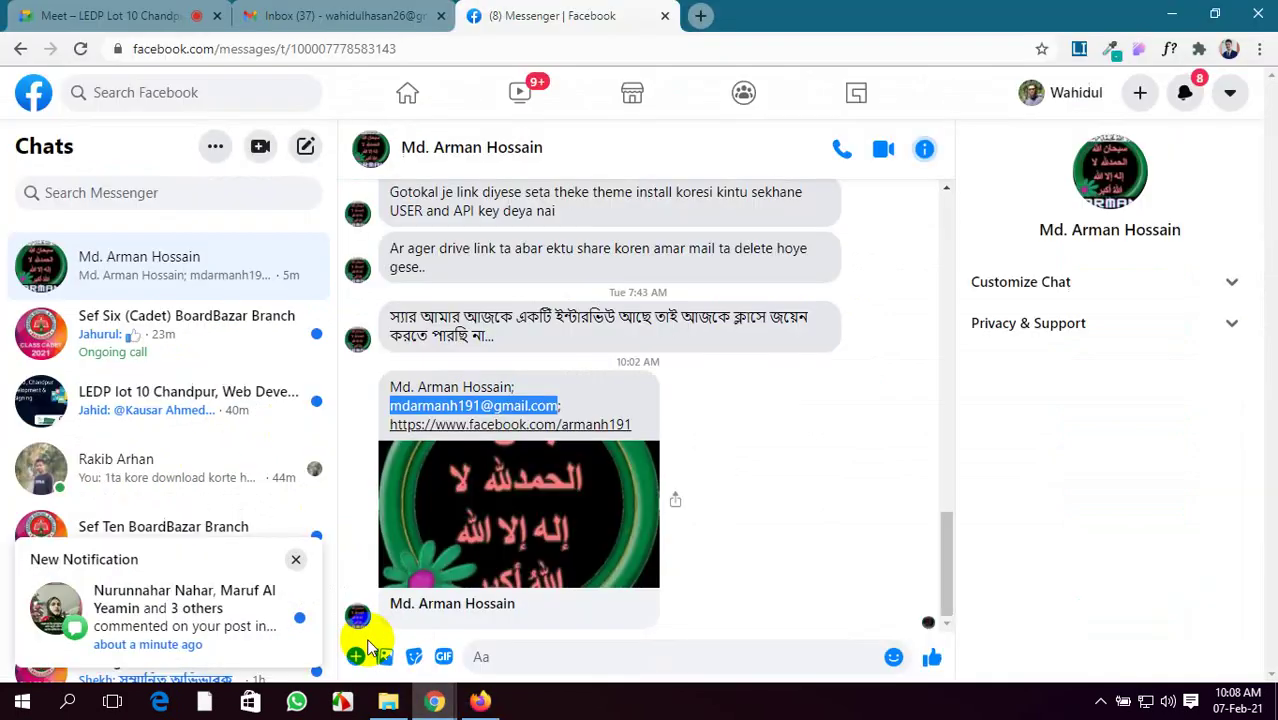
pyautogui.click(120, 15)
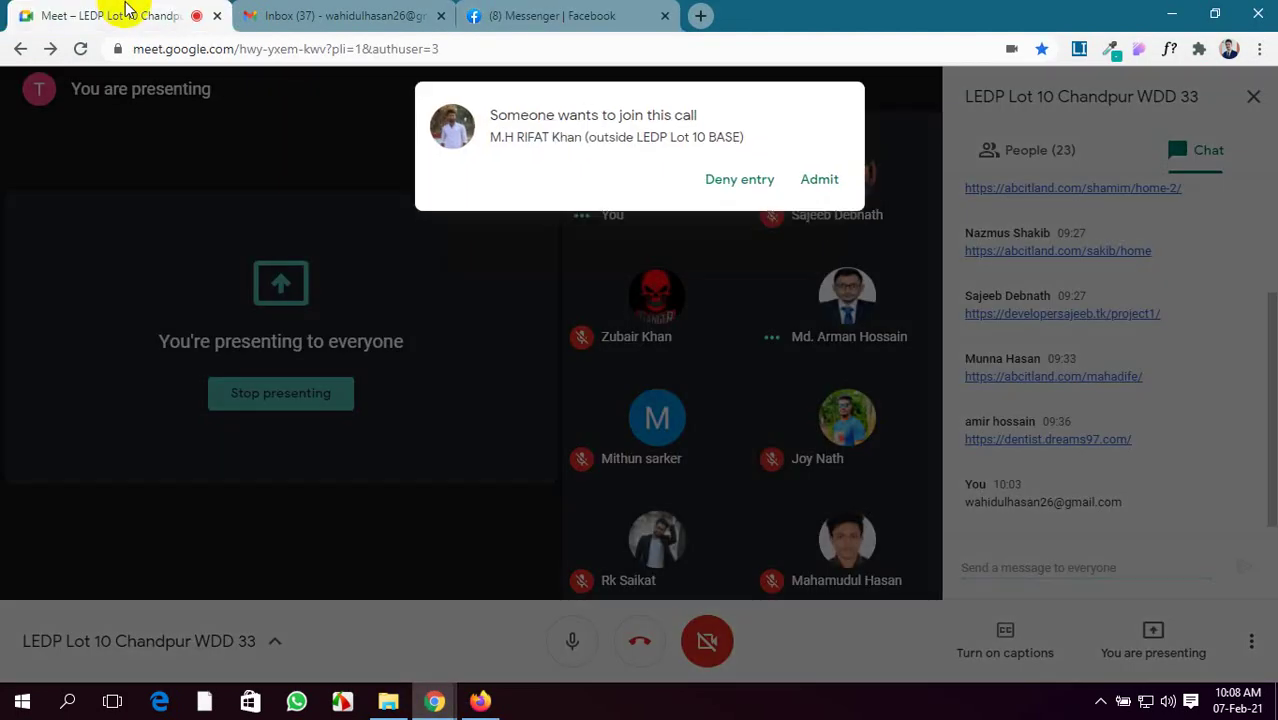
pyautogui.click(812, 186)
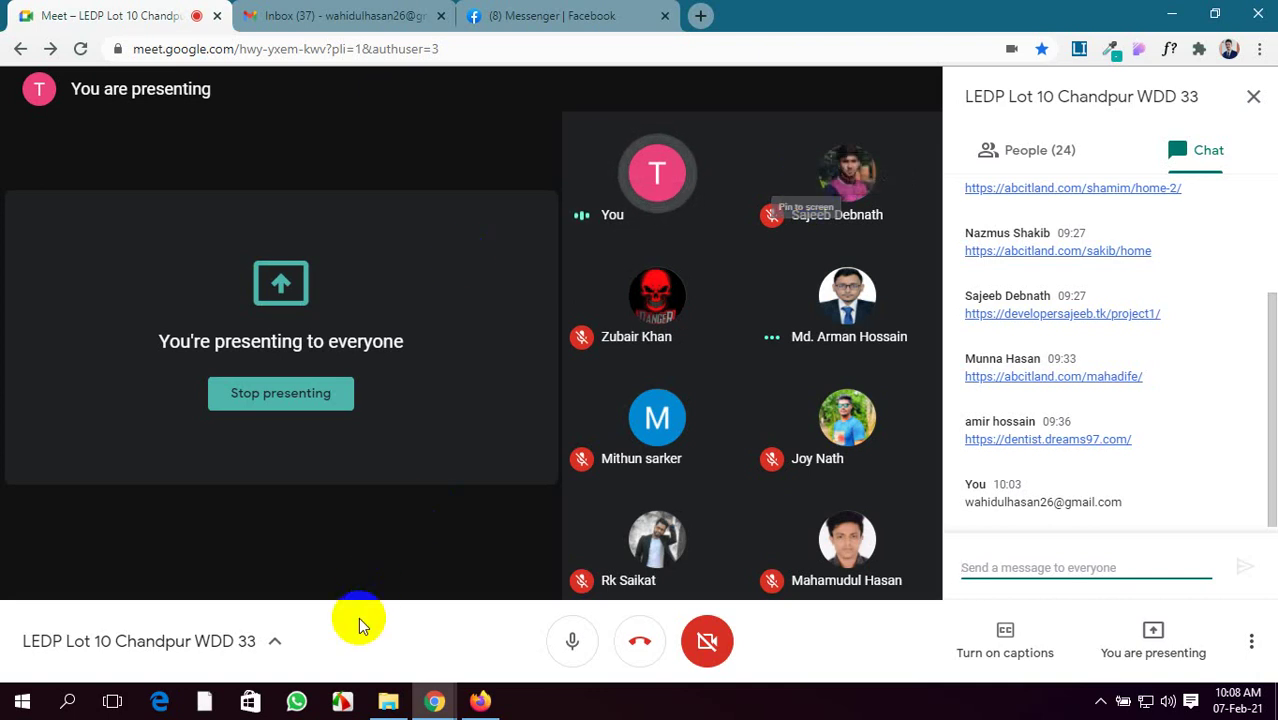
pyautogui.click(480, 701)
# - Start editing the profile description with 'Hi' and 'Let me introduce myself. I am'
pyautogui.scroll(-1, 215, 520)
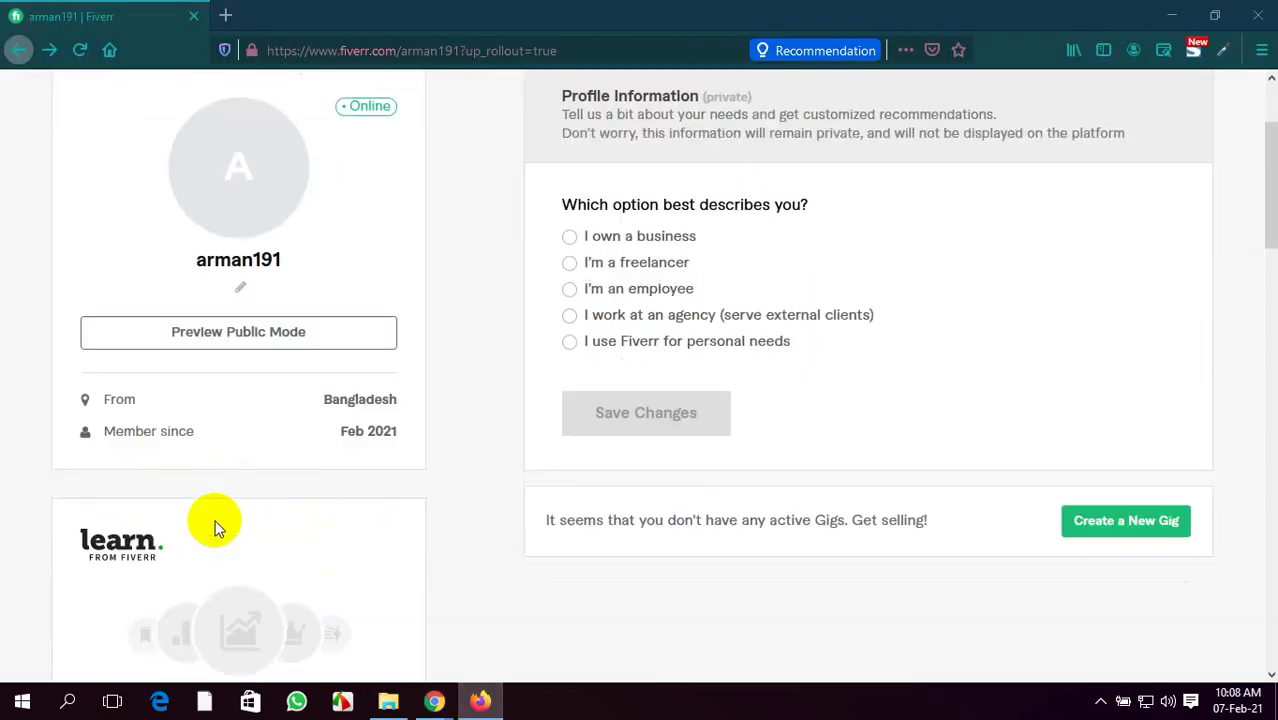
pyautogui.scroll(-6, 215, 522)
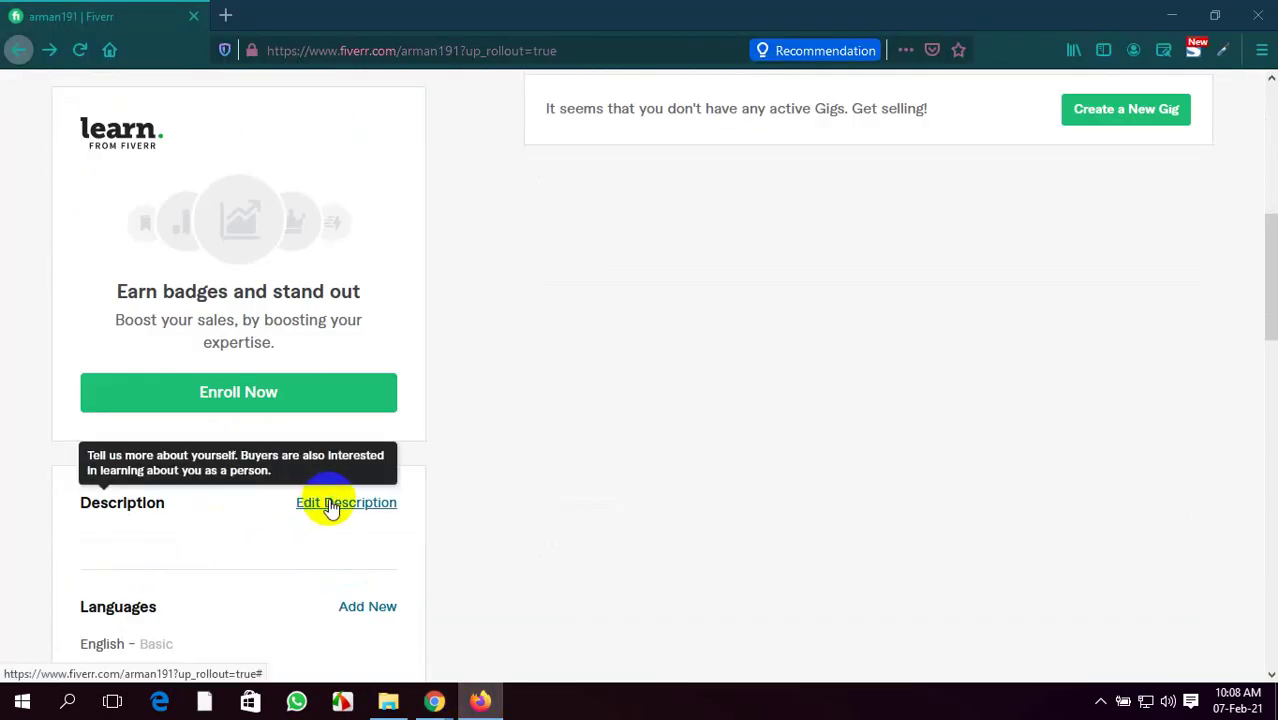
pyautogui.click(330, 505)
pyautogui.scroll(-3, 220, 570)
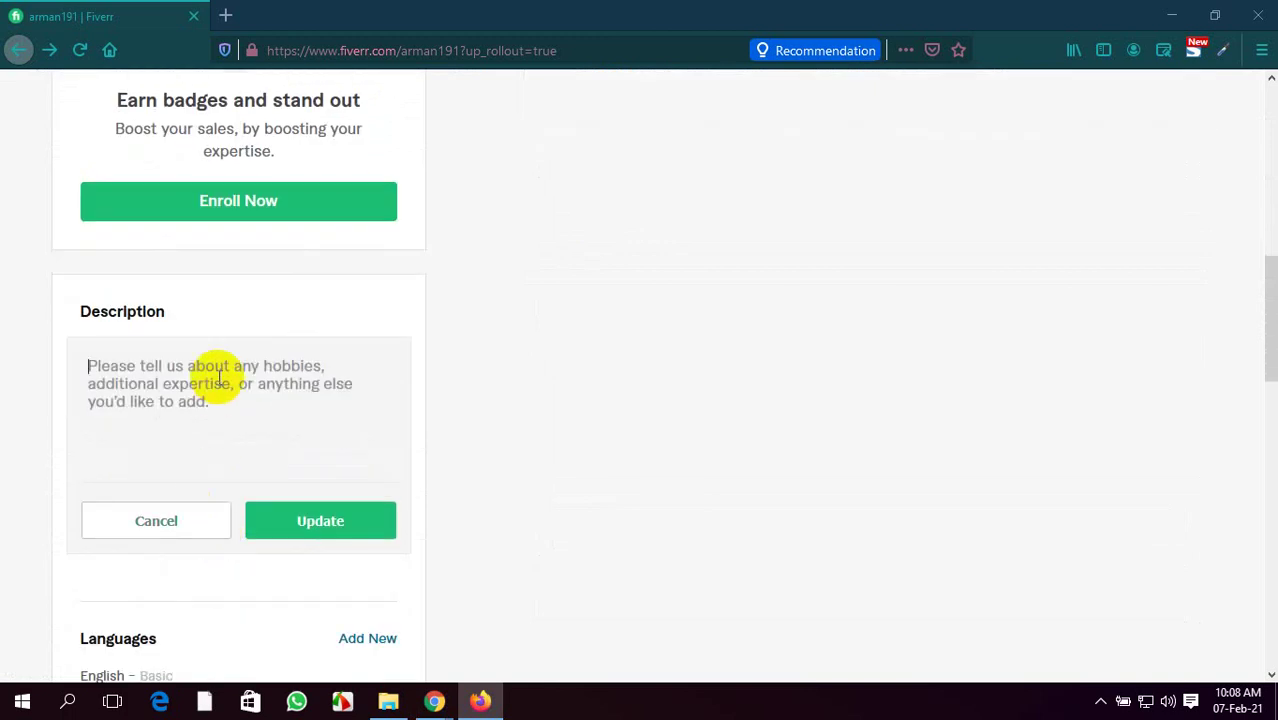
pyautogui.write('Hi')
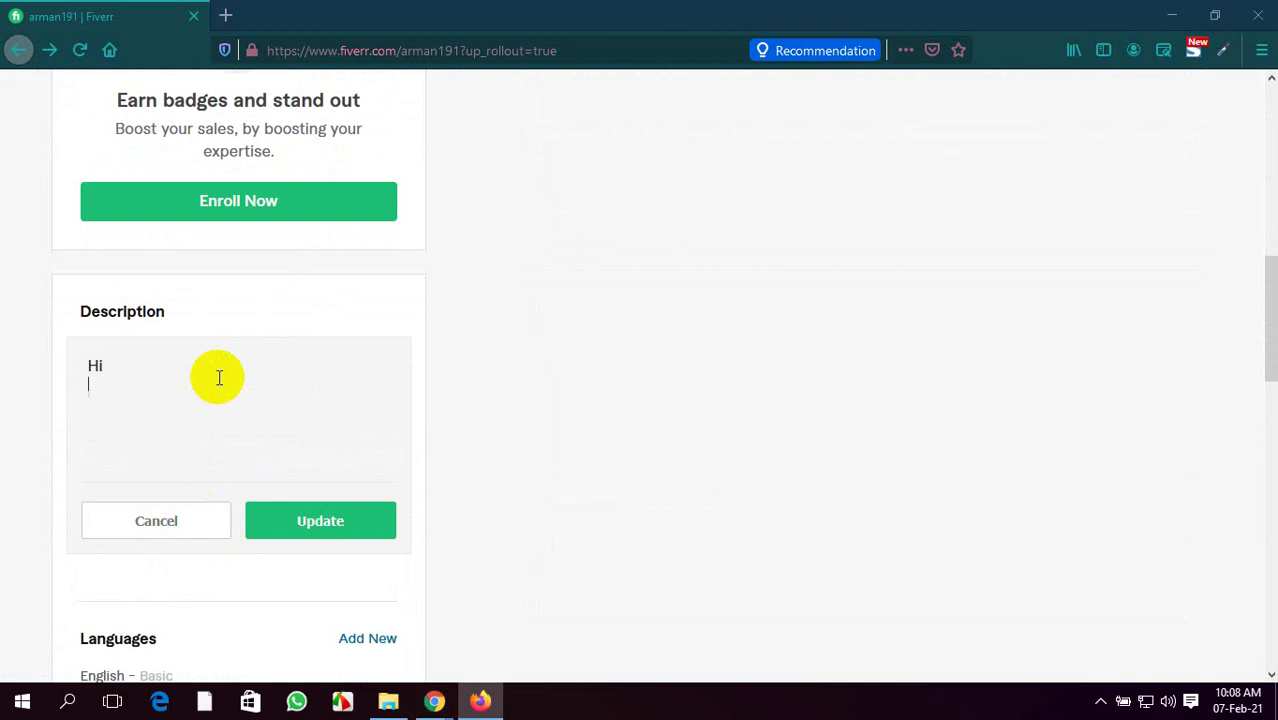
pyautogui.press('BackSpace')
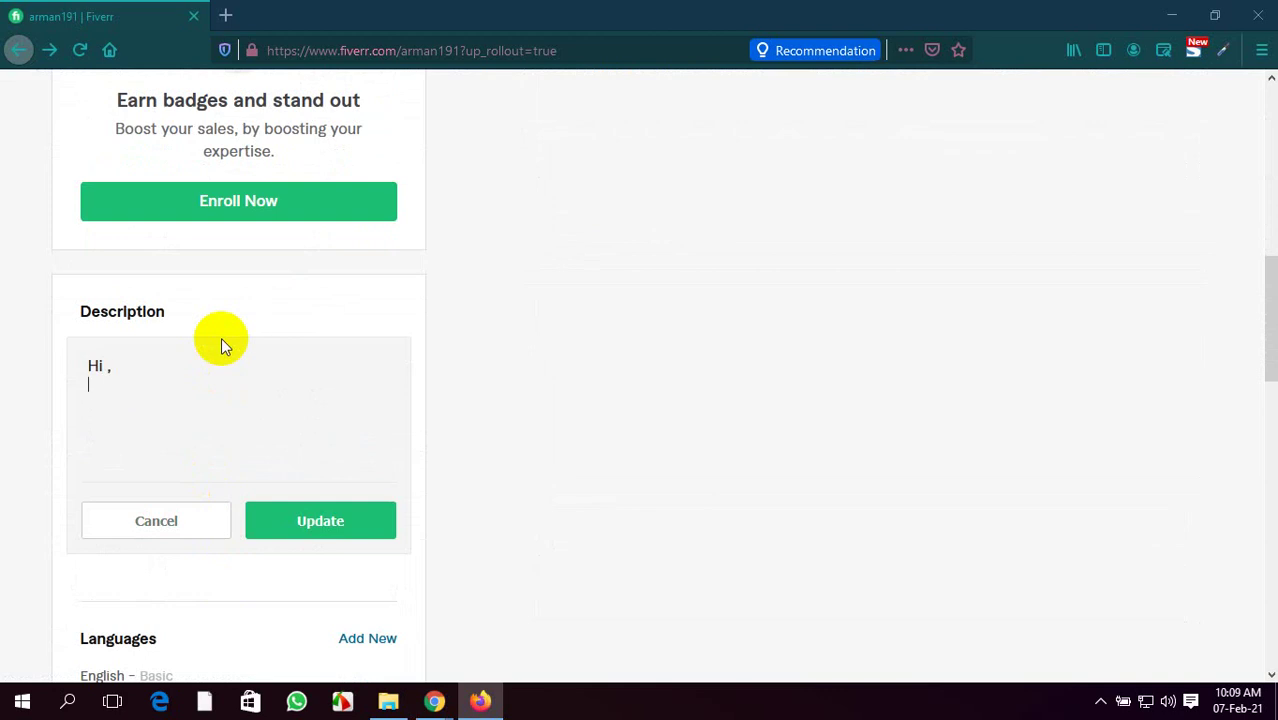
pyautogui.write('Let m')
pyautogui.write('e introduce')
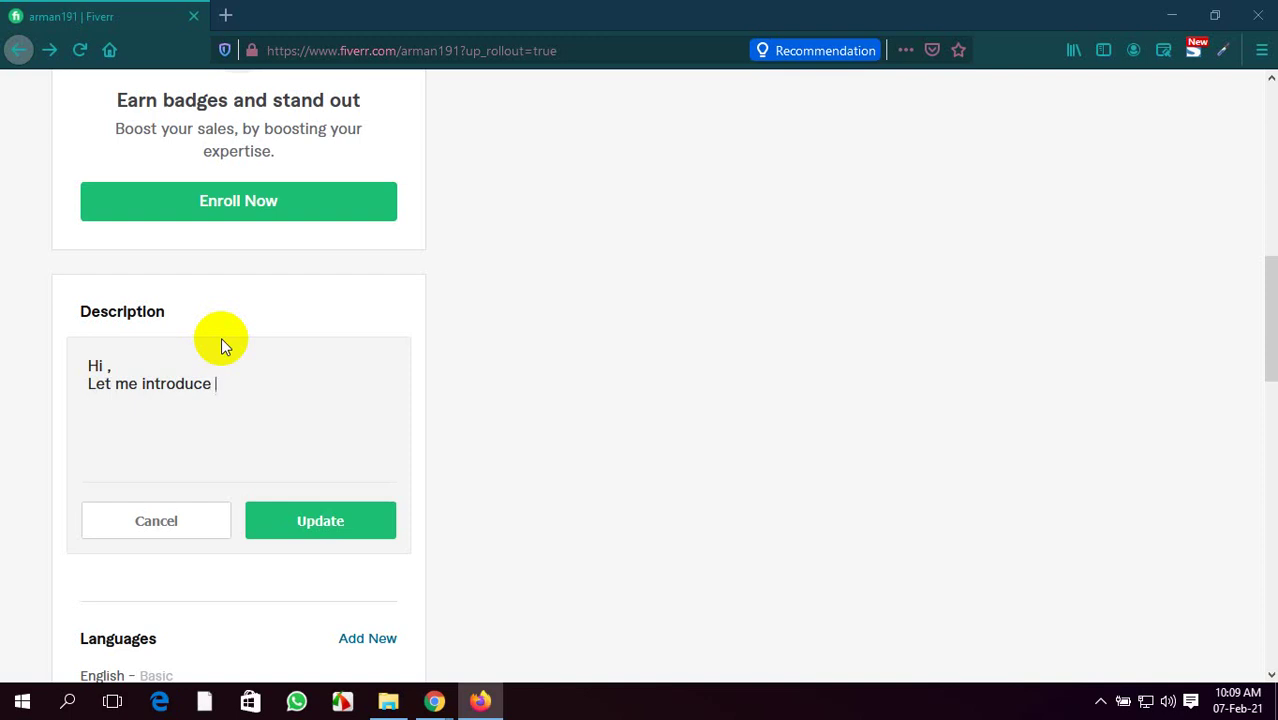
pyautogui.write(' myself. I am')
# - Continue the description with 'expert in PSD to HTML, Bootstrap, CSS3', fixing typos
pyautogui.write('E')
pyautogui.moveTo(279, 311)
pyautogui.press('BackSpace')
pyautogui.write('e')
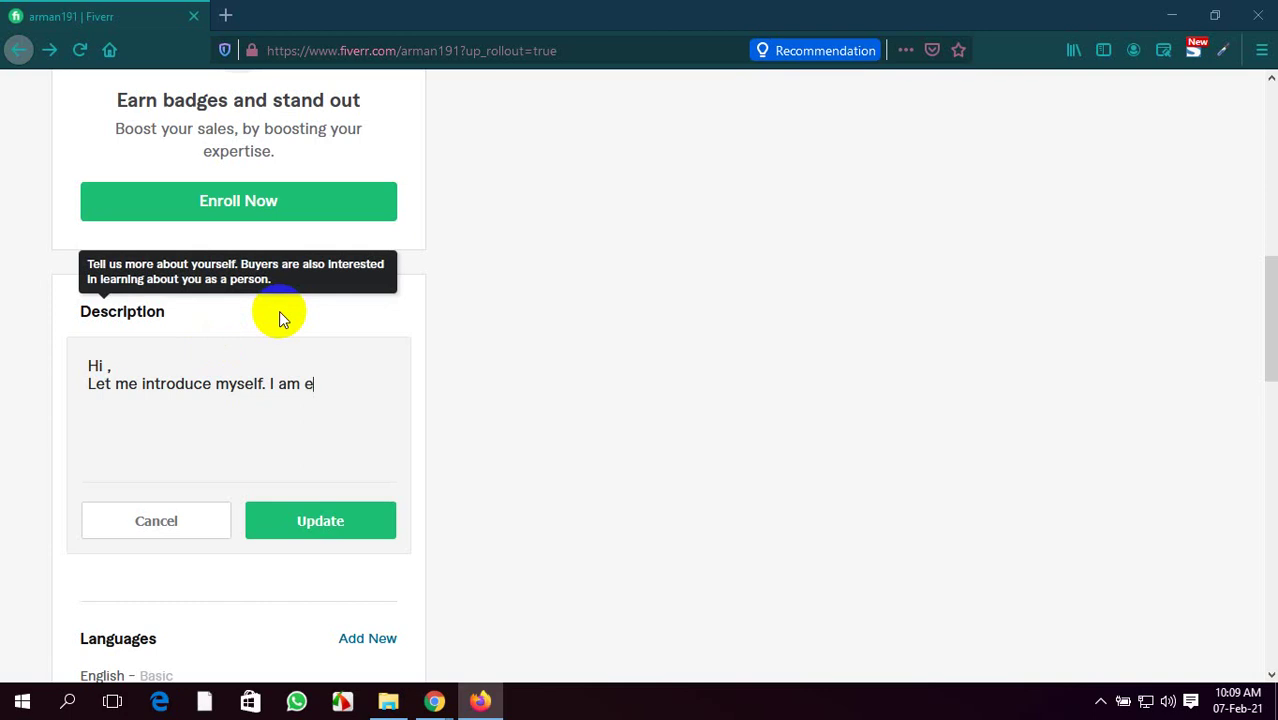
pyautogui.write('xpert in PSD')
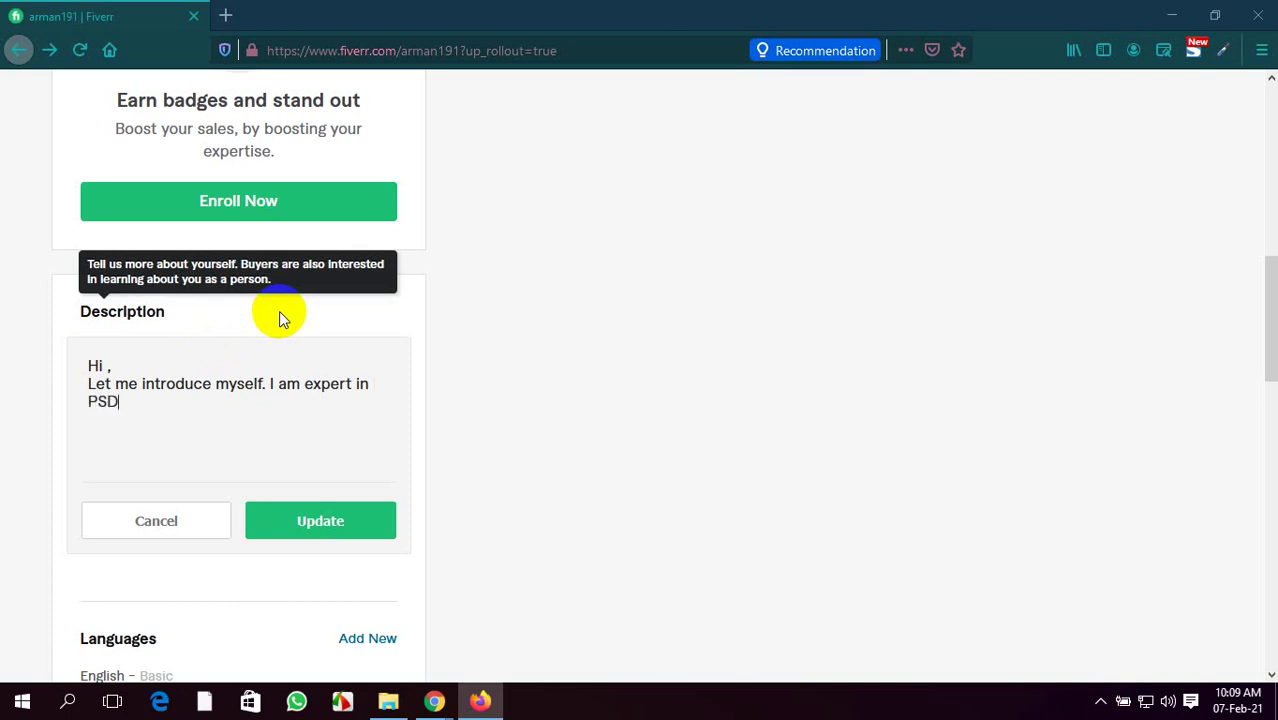
pyautogui.write(' to H')
pyautogui.write('TML')
pyautogui.write('&')
pyautogui.press('BackSpace')
pyautogui.press('BackSpace')
pyautogui.write(', Bootstrap')
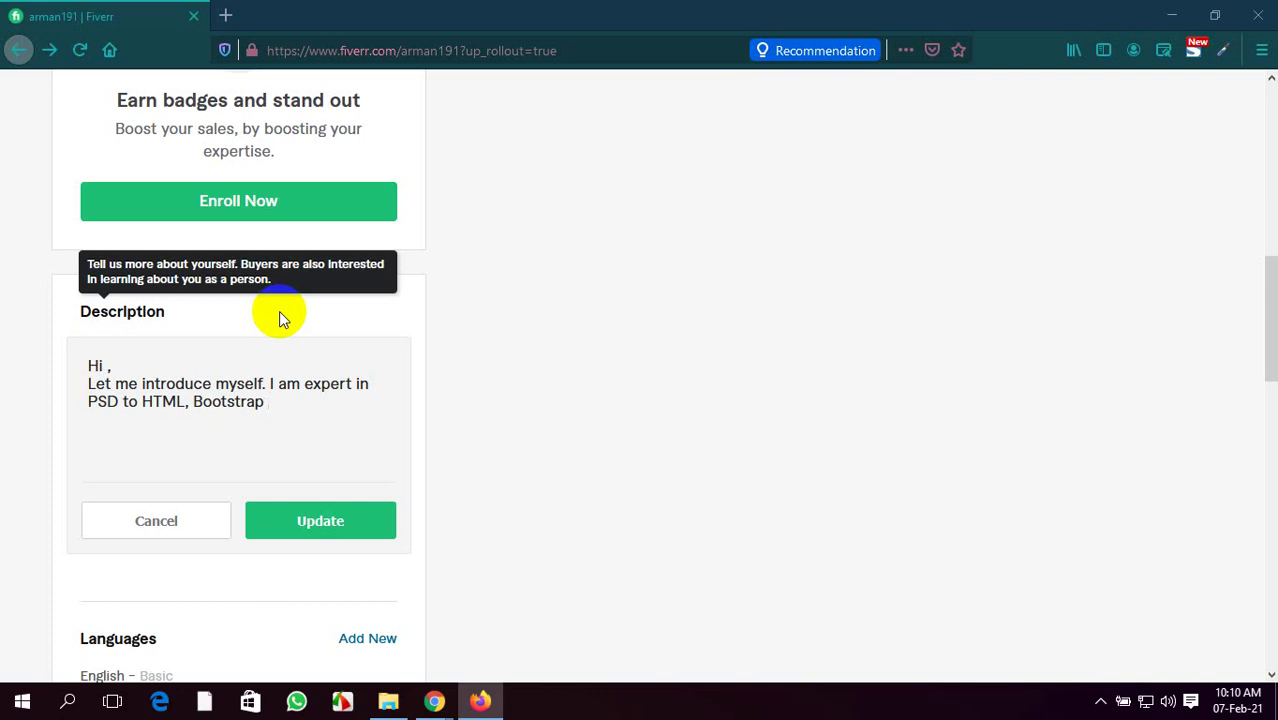
pyautogui.write(', CSS3')
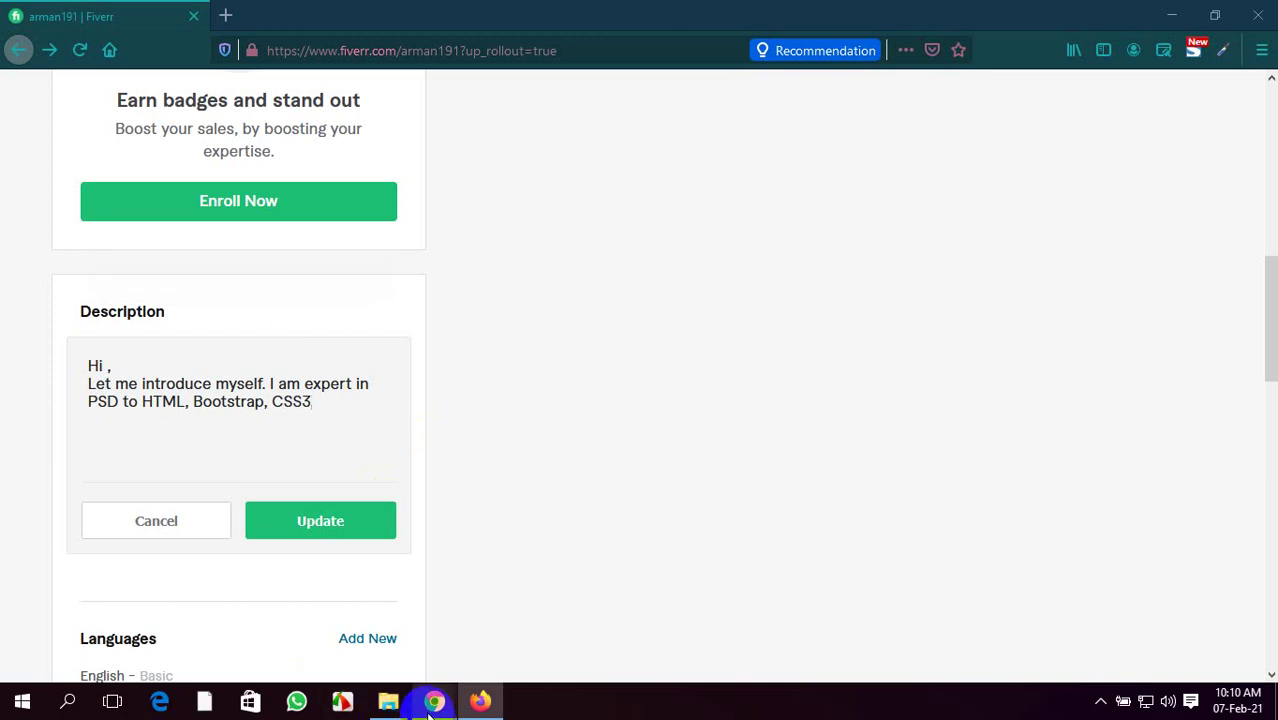
# - Toggle the microphone in the Google Meet call and come back to the Fiverr description
pyautogui.moveTo(434, 700)
pyautogui.click(340, 582)
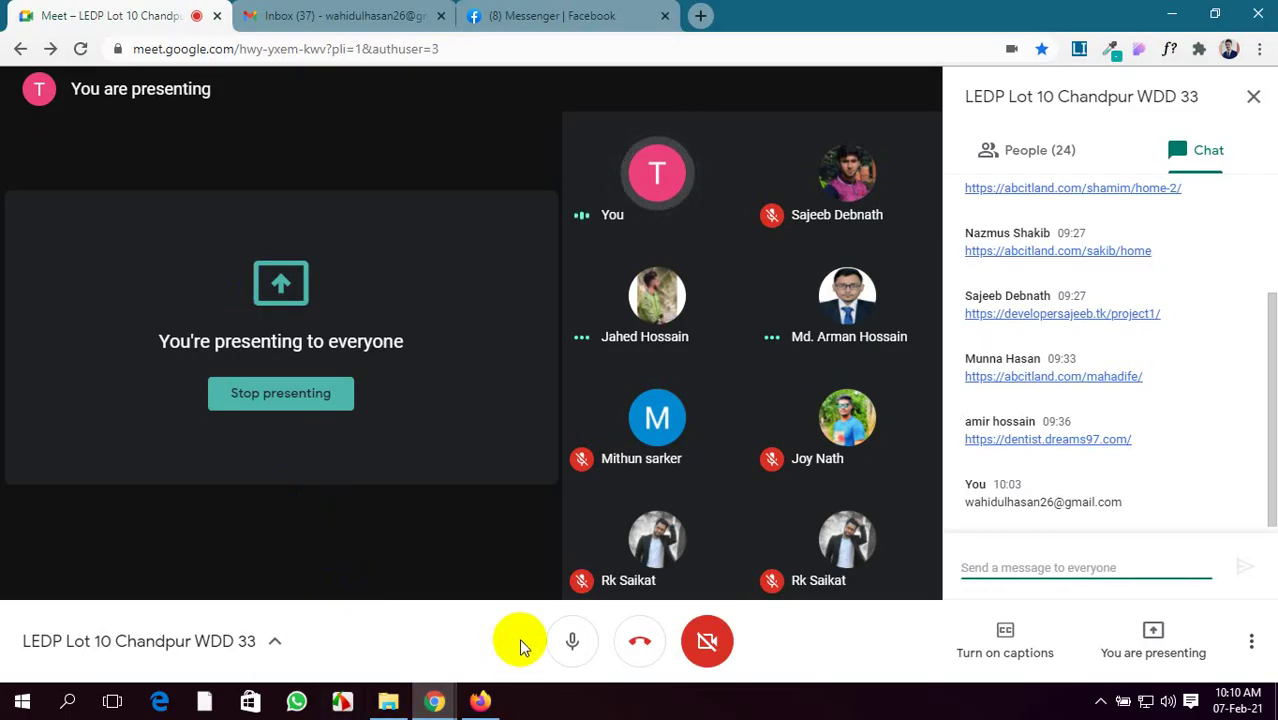
pyautogui.click(571, 638)
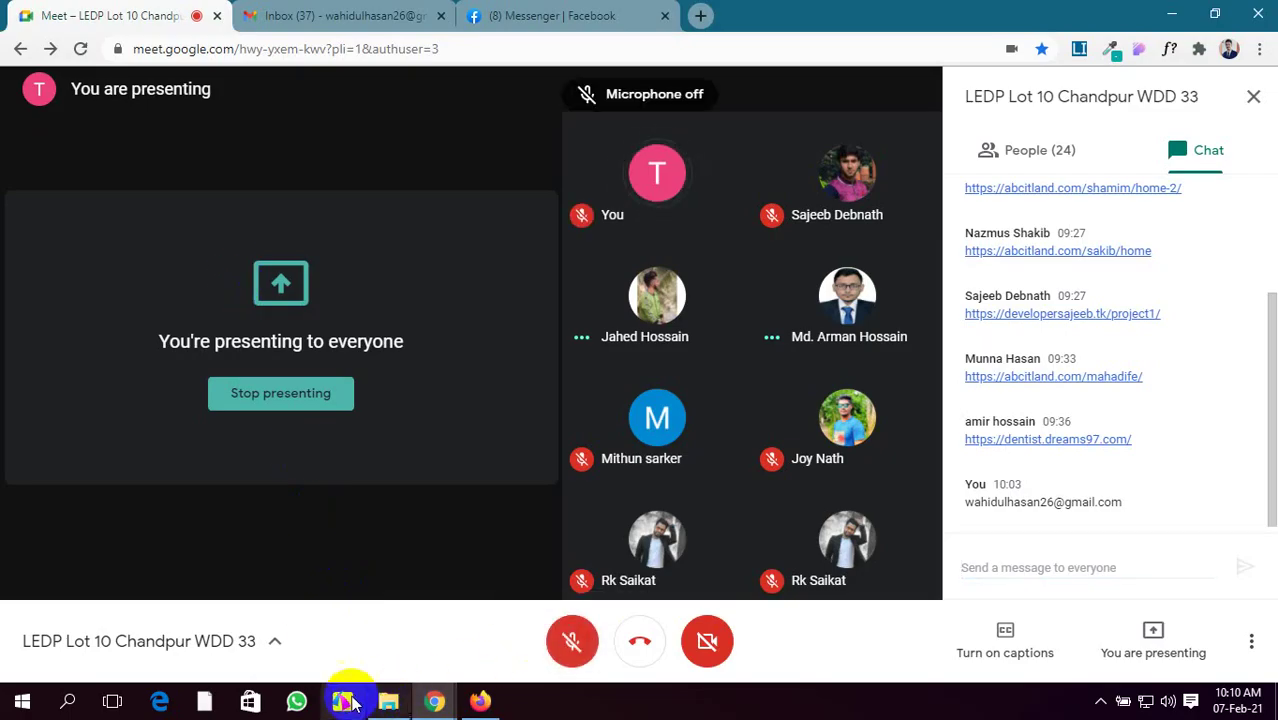
pyautogui.click(479, 700)
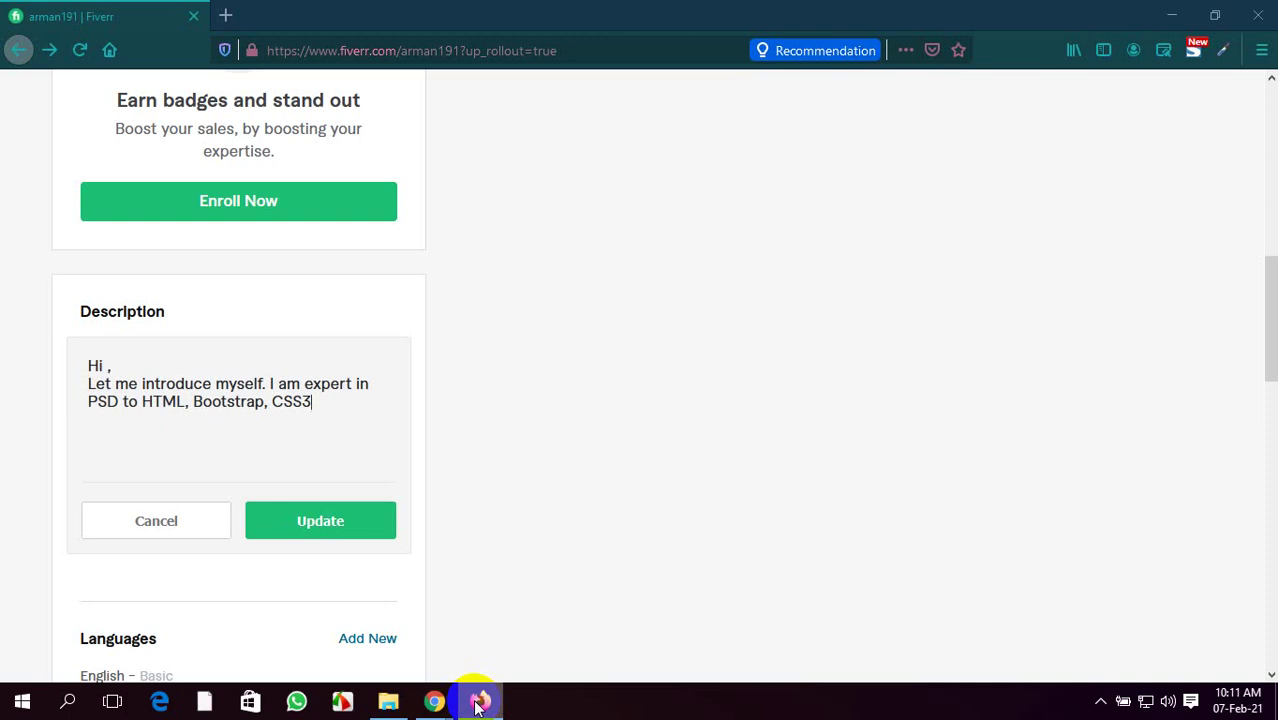
# - Append 'HTML5, jQuery, PHP,' to the skills and insert 'JAVASCRIPT,' after HTML5
pyautogui.write(', HTML5, J')
pyautogui.press('BackSpace')
pyautogui.write('jQuery')
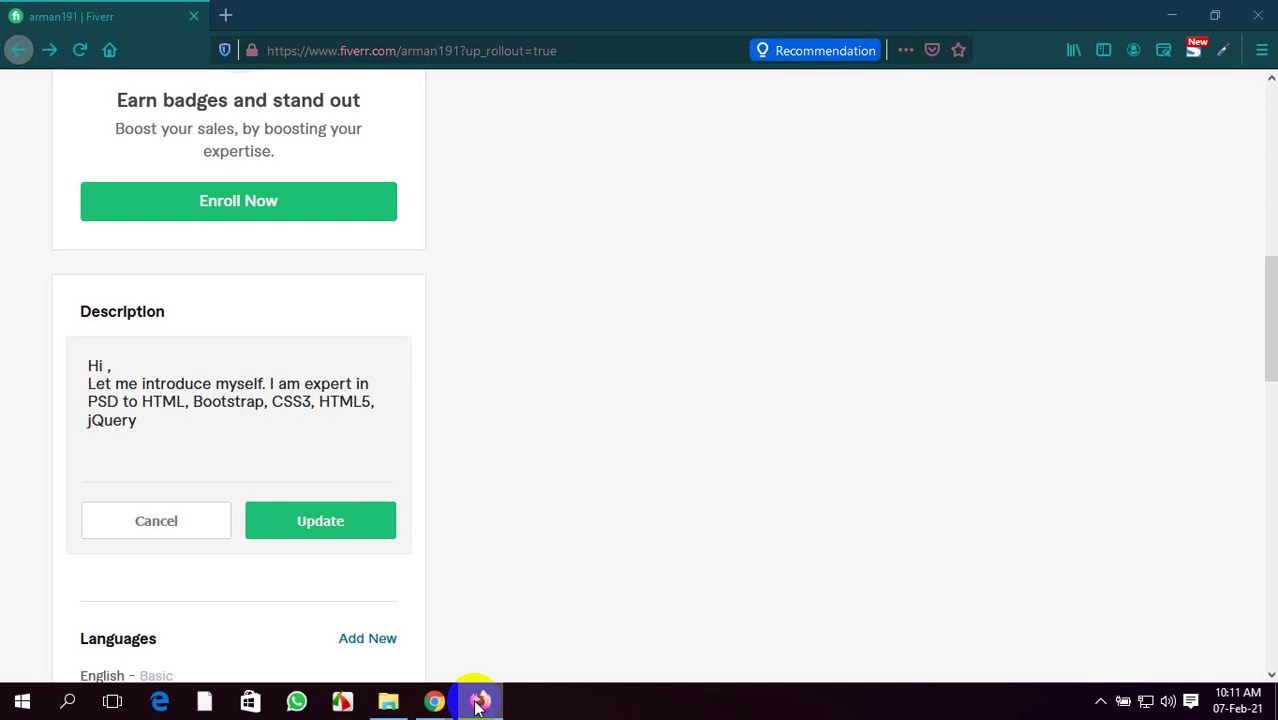
pyautogui.write(', PHP,')
pyautogui.click(386, 398)
pyautogui.write('JAVA')
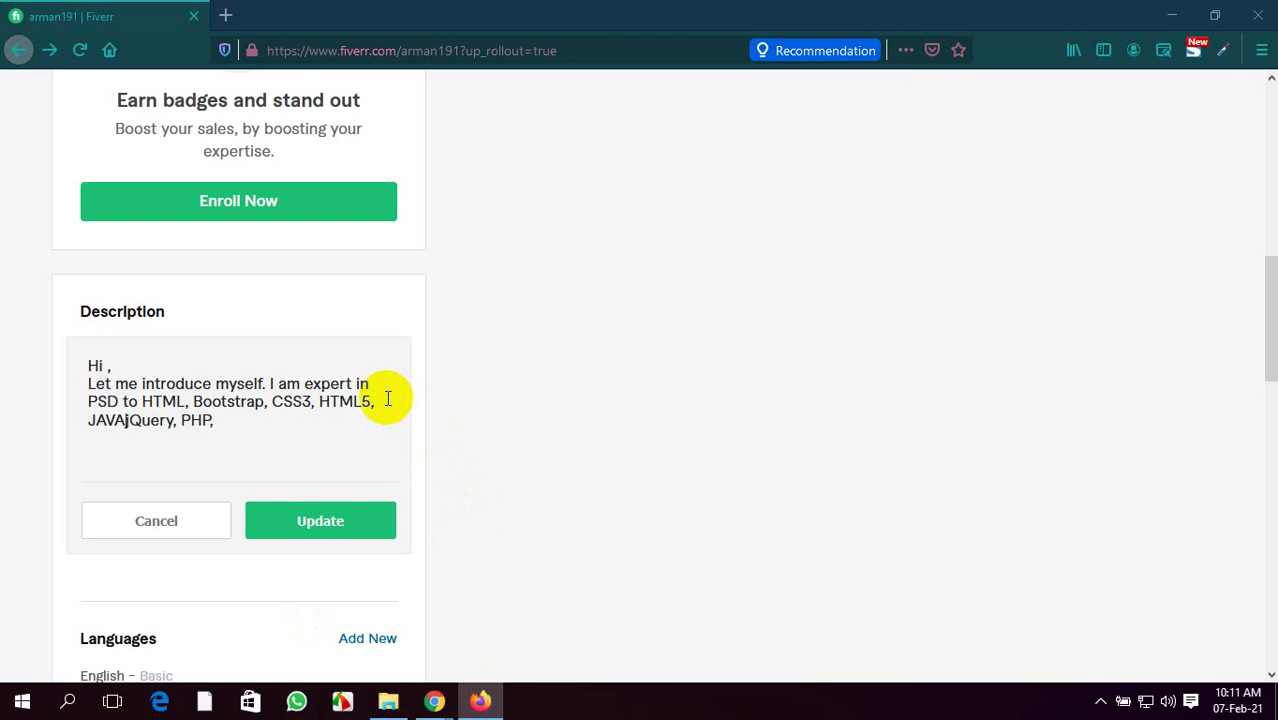
pyautogui.write('SCR')
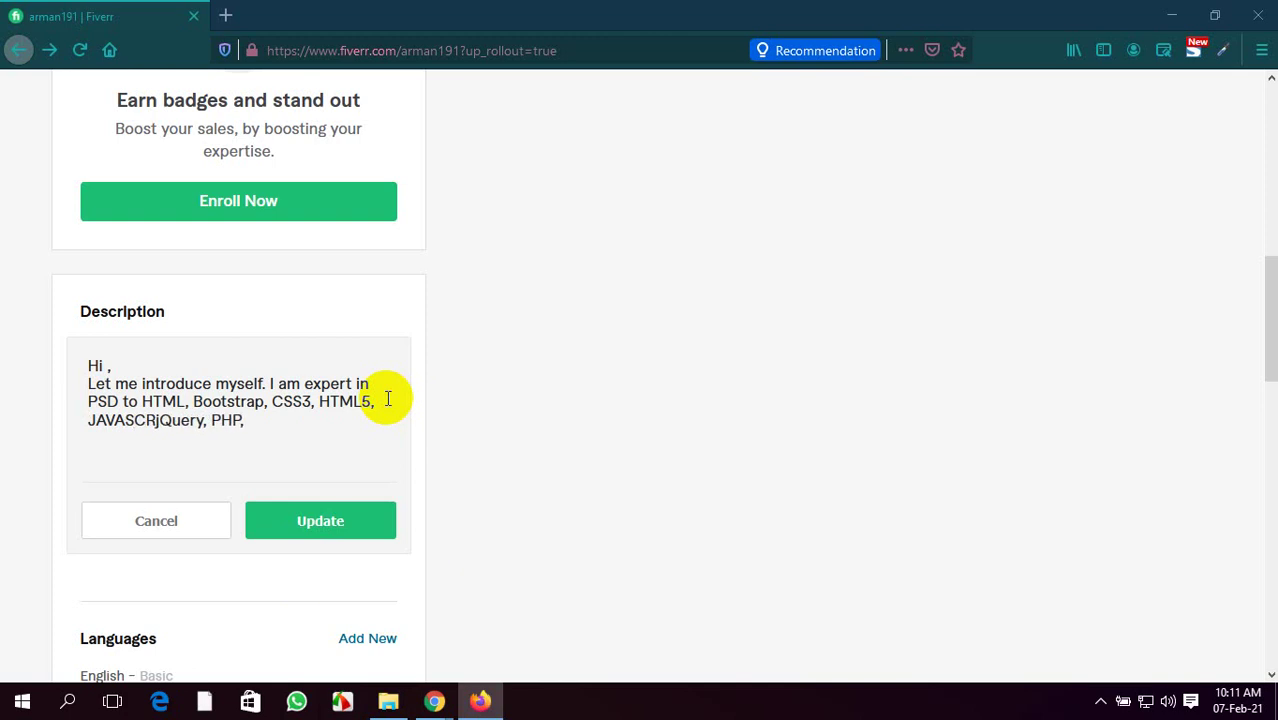
pyautogui.write('IPT')
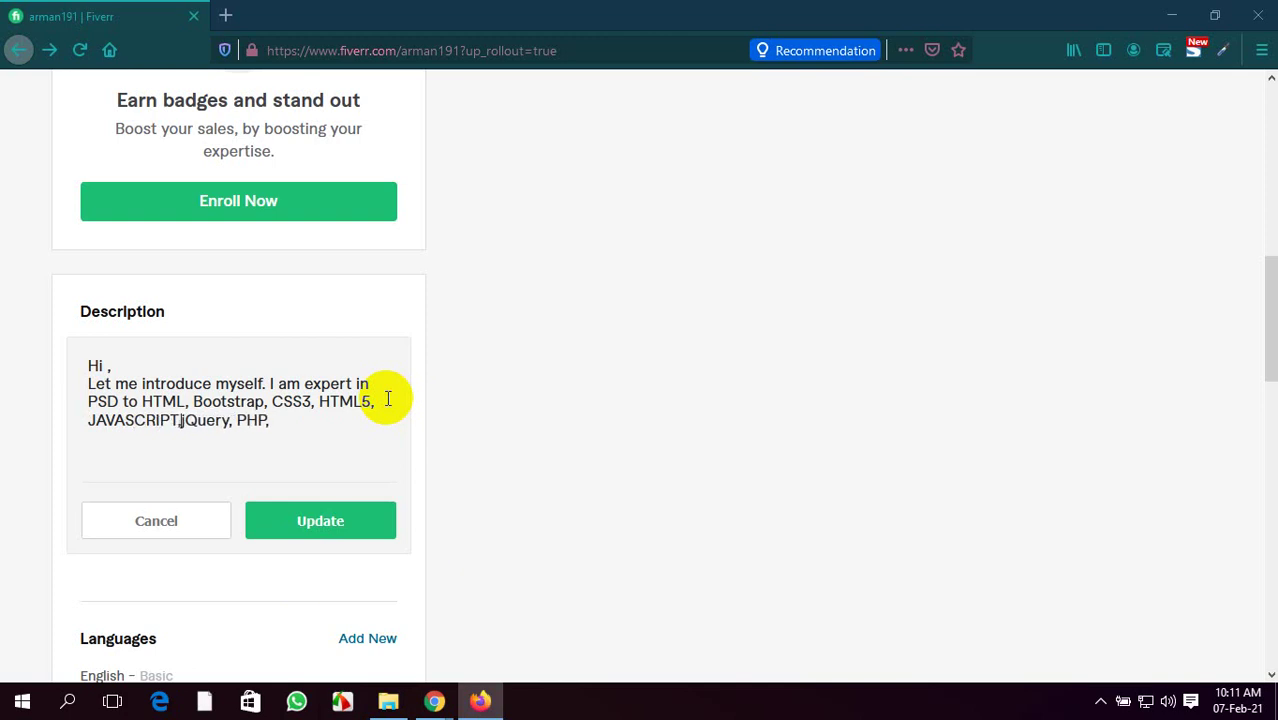
pyautogui.write(',')
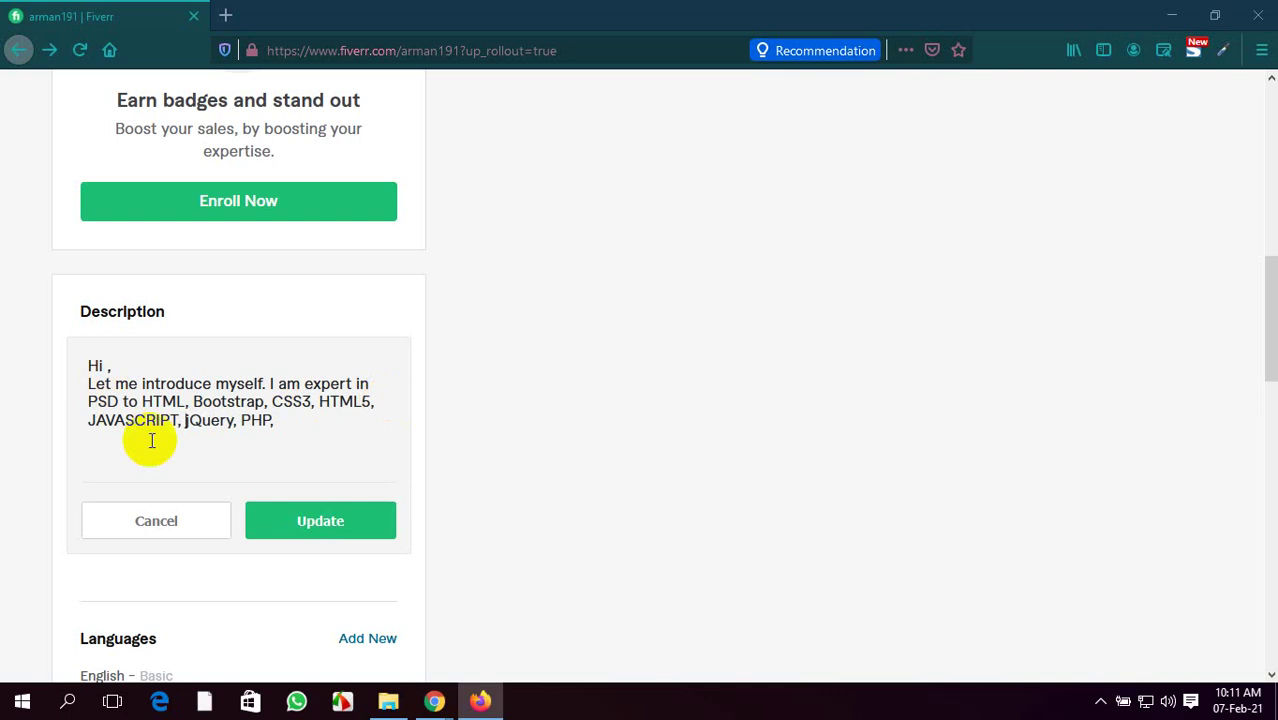
pyautogui.click(301, 418)
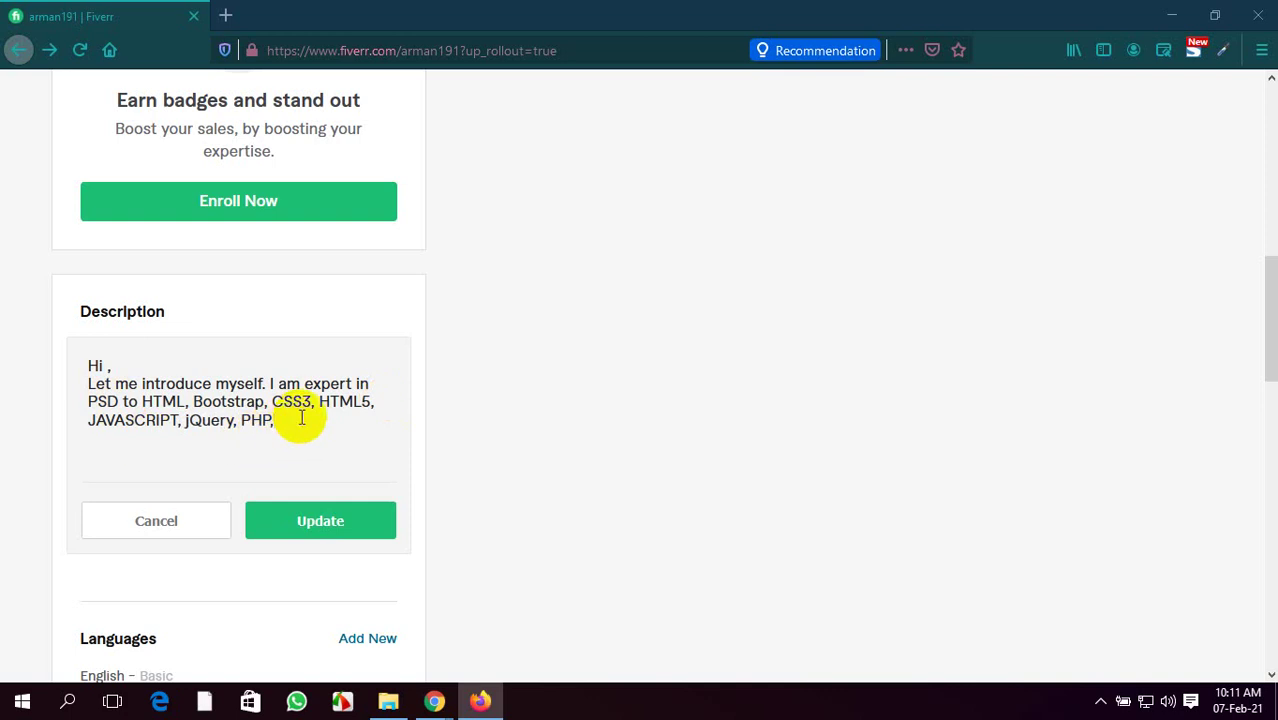
# - Type 'WordPress.' then 'I am so much sincere and honest about my', correcting typos
pyautogui.write('WORD')
pyautogui.press('BackSpace')
pyautogui.press('BackSpace')
pyautogui.press('BackSpace')
pyautogui.write('o')
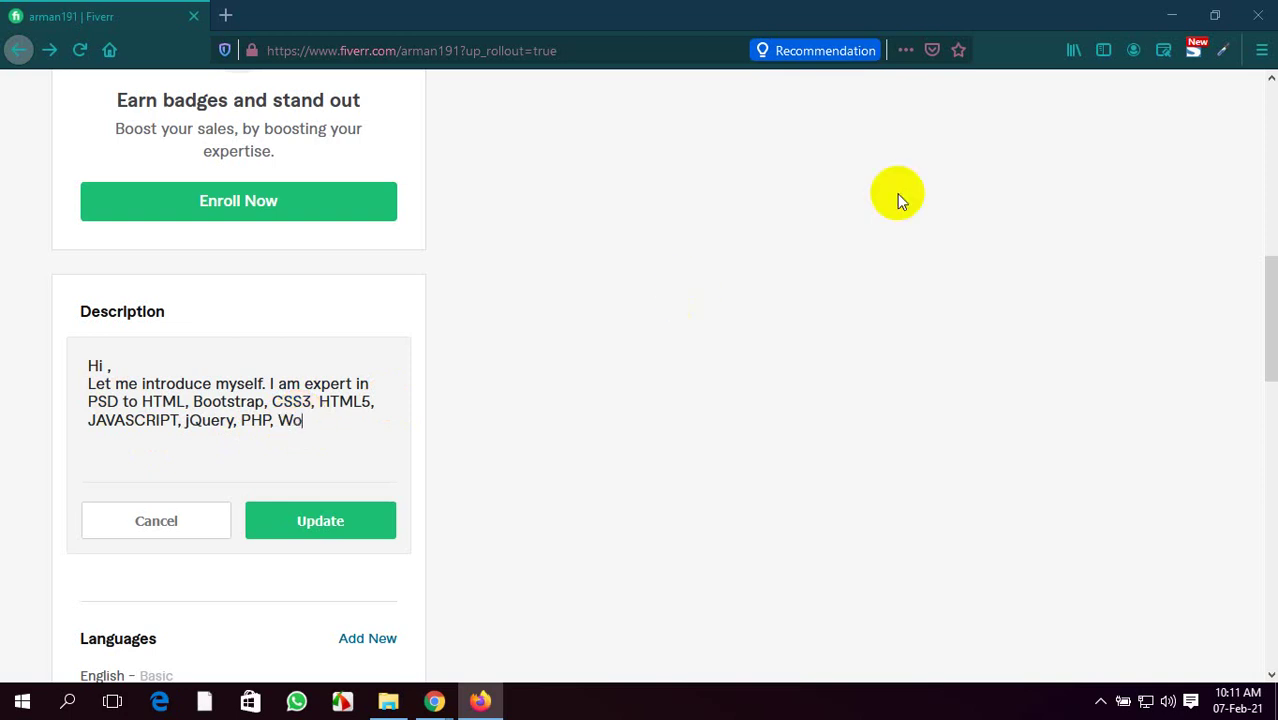
pyautogui.write('rdPress.')
pyautogui.write('I am so ')
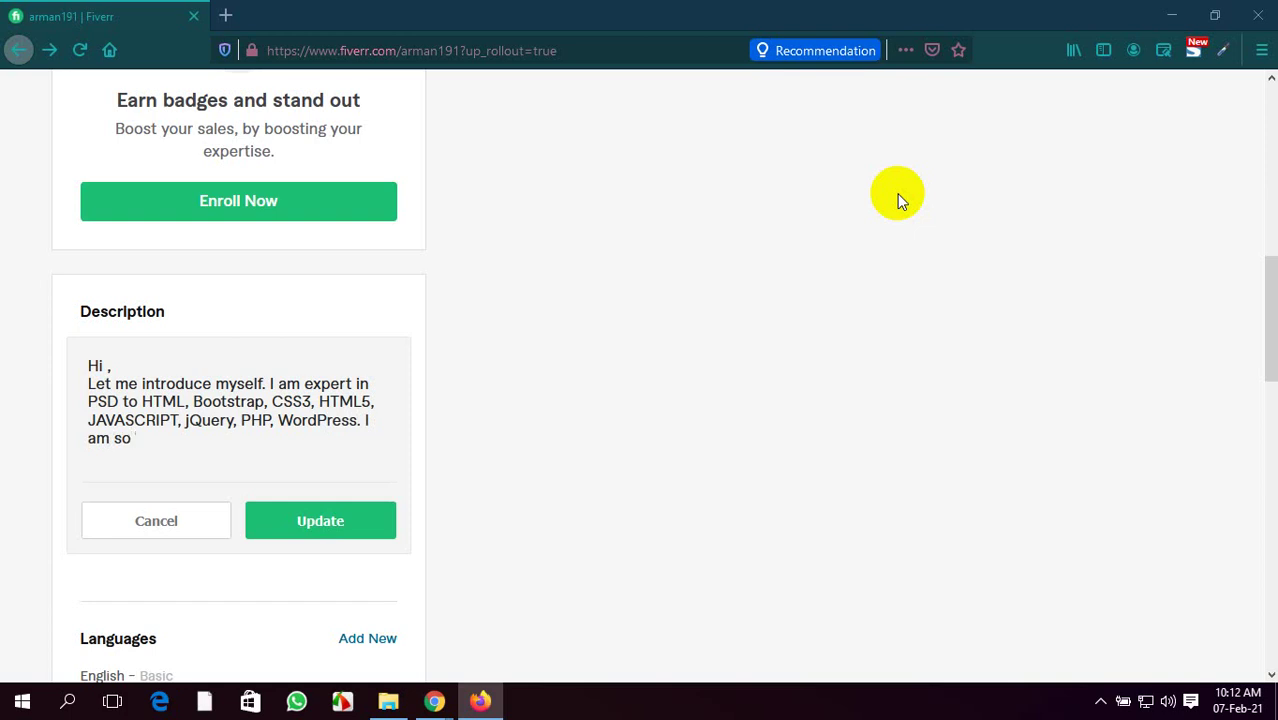
pyautogui.write('much')
pyautogui.write('sinceare')
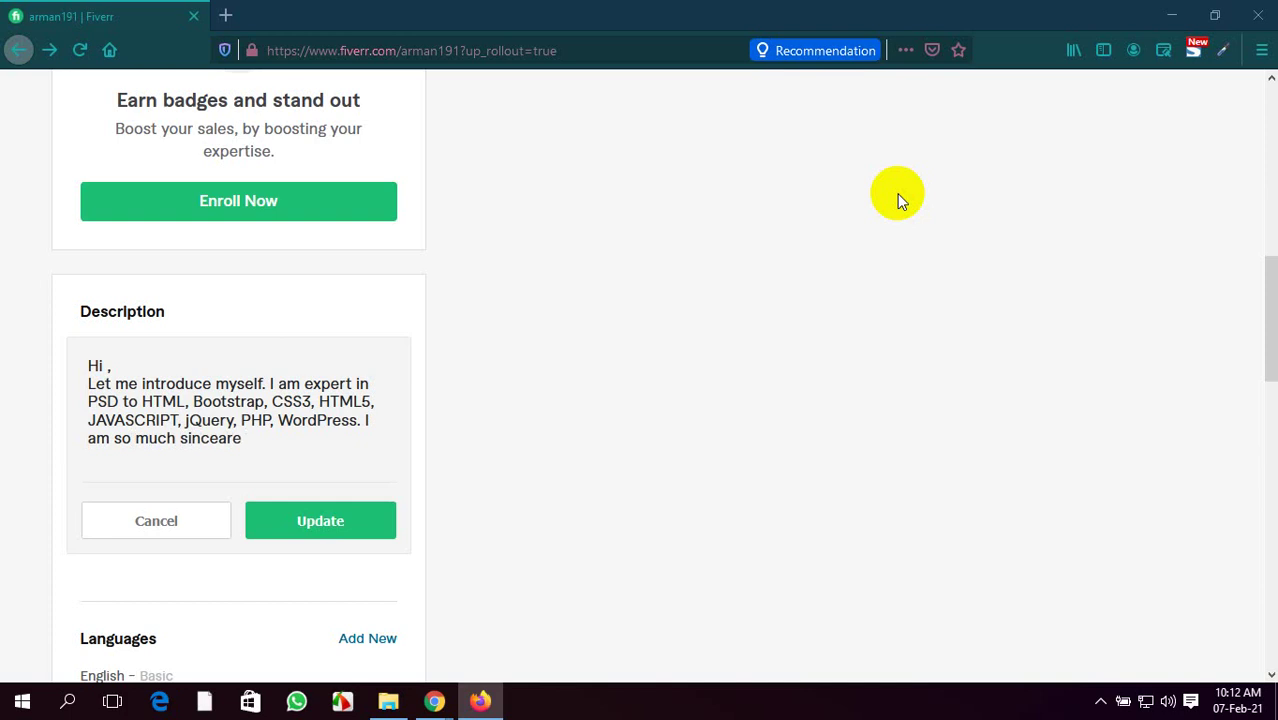
pyautogui.write(' and honesh')
pyautogui.press('BackSpace')
pyautogui.write('t a')
pyautogui.write('bo')
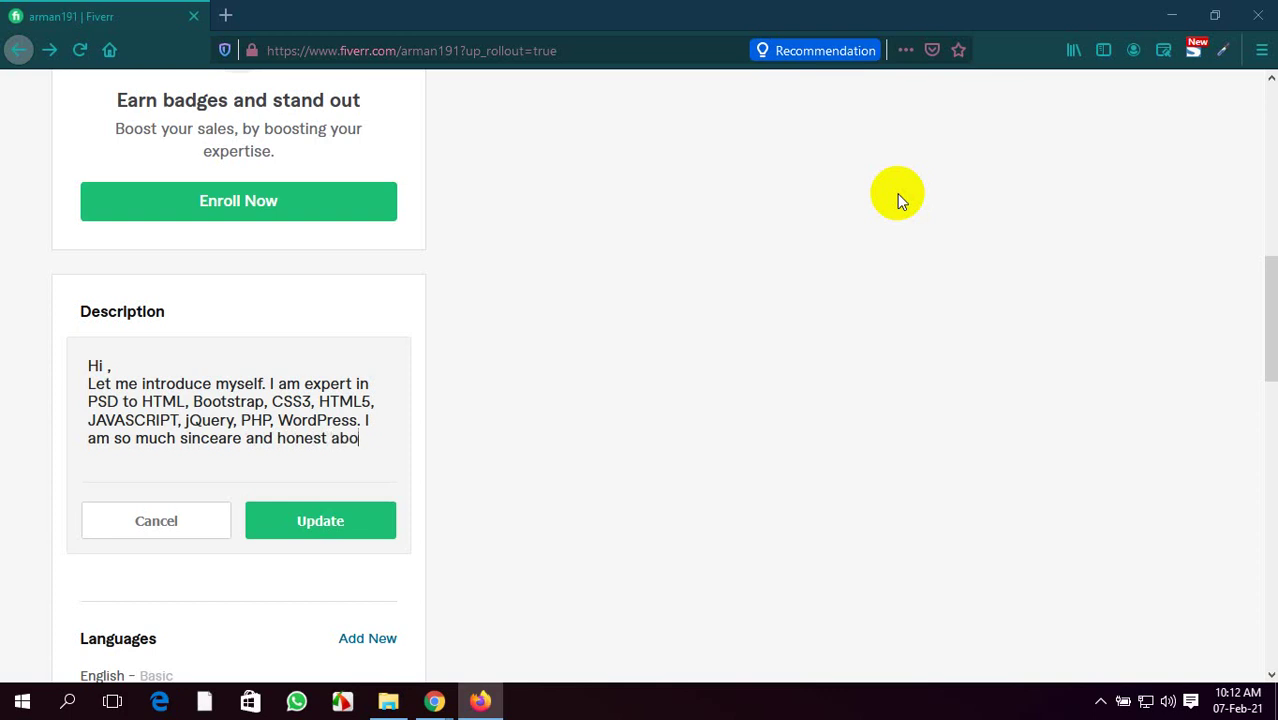
pyautogui.write('ut my')
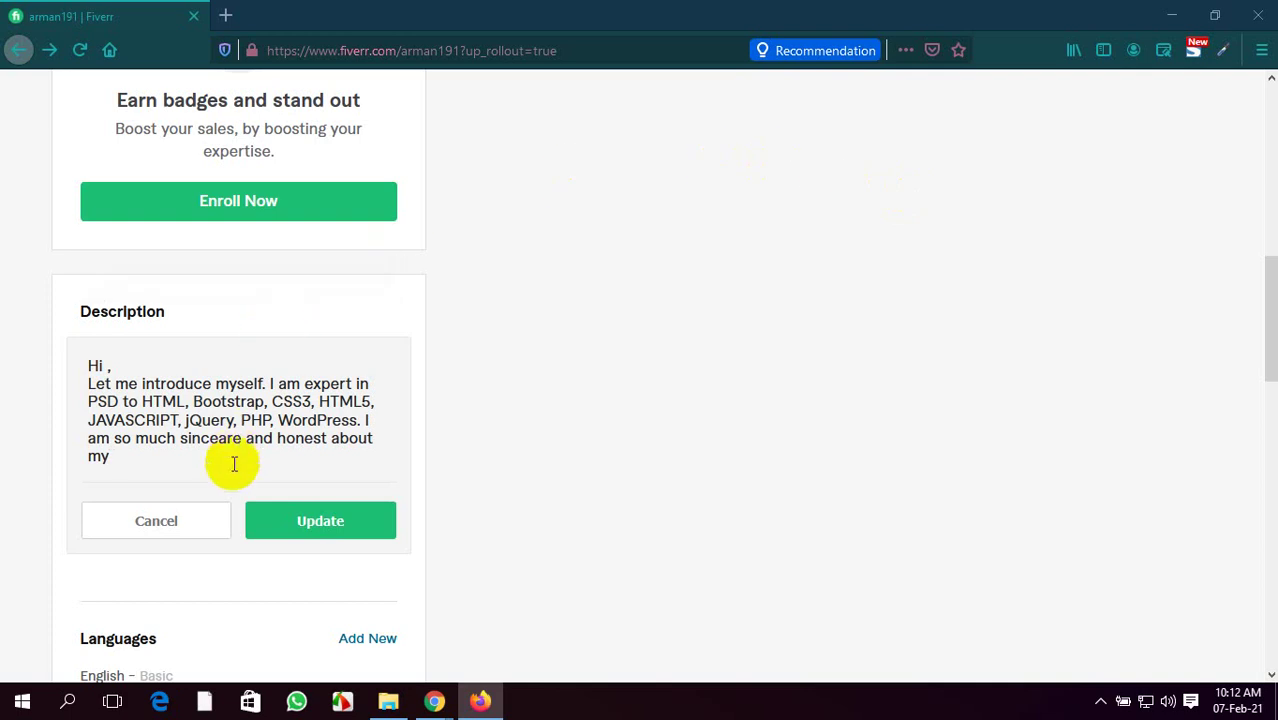
pyautogui.click(220, 438)
# - Fix the 'sincere' typo and continue the description after 'my' with 'clients.'
pyautogui.press('BackSpace')
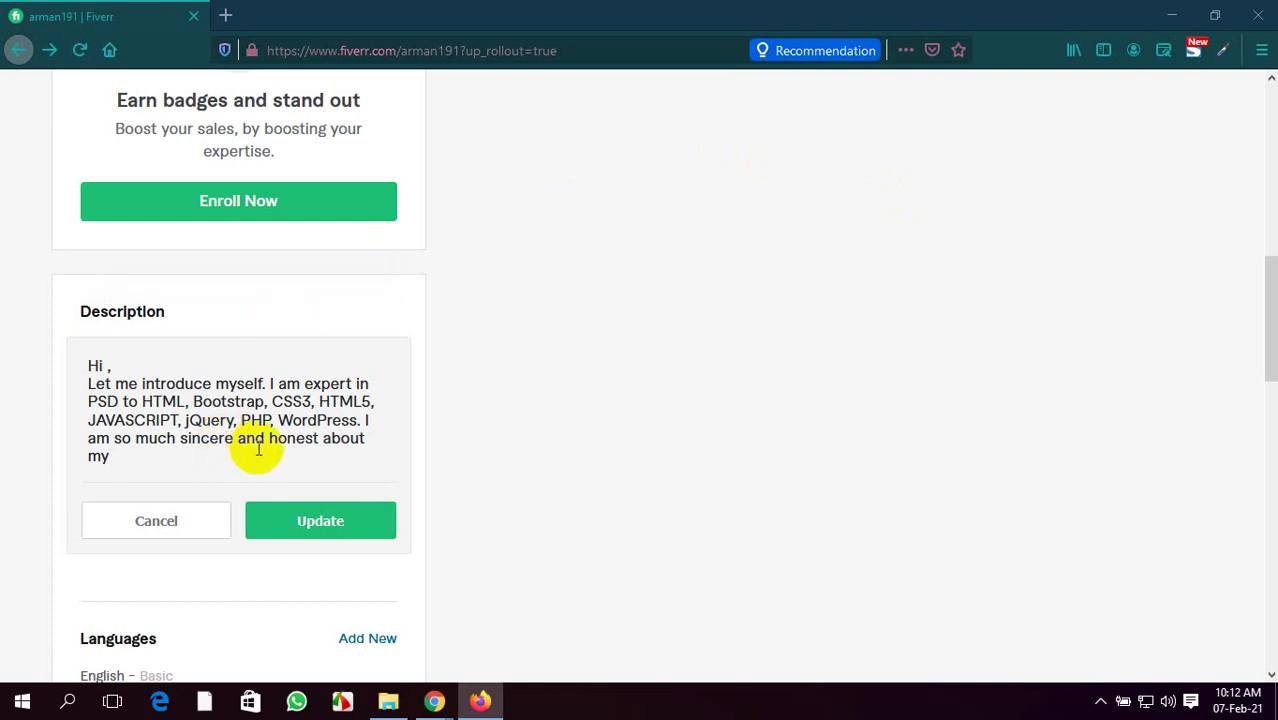
pyautogui.click(370, 438)
pyautogui.click(165, 462)
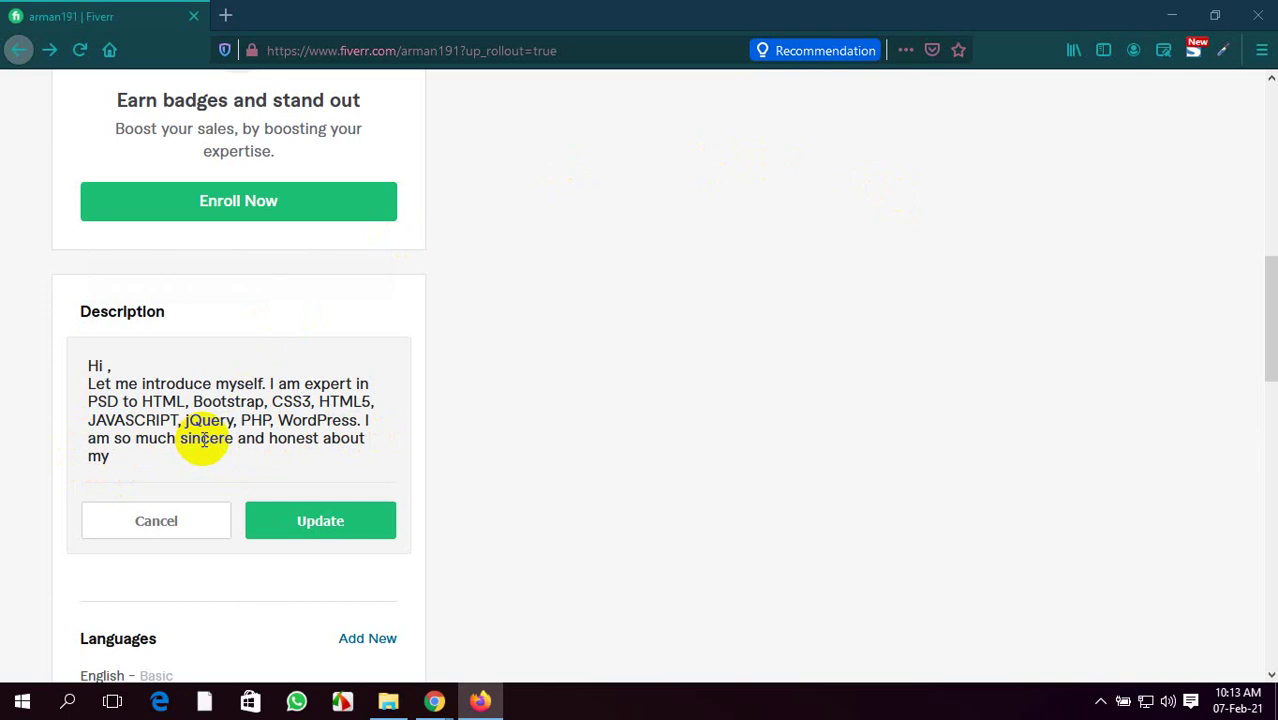
pyautogui.write('clients')
pyautogui.press('BackSpace')
pyautogui.write('.')
# - Add 'Ihave more than 3 years experience on the specific' to the description
pyautogui.write('Ihave mor')
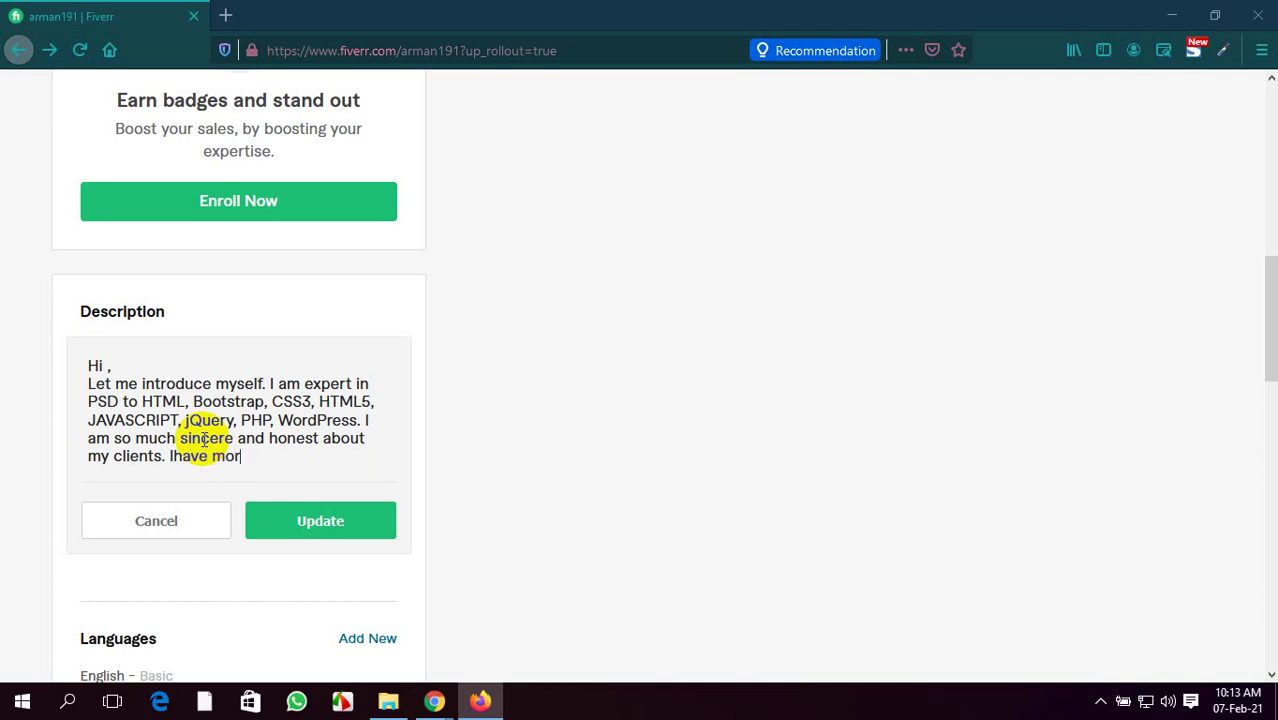
pyautogui.write('e than 3 years')
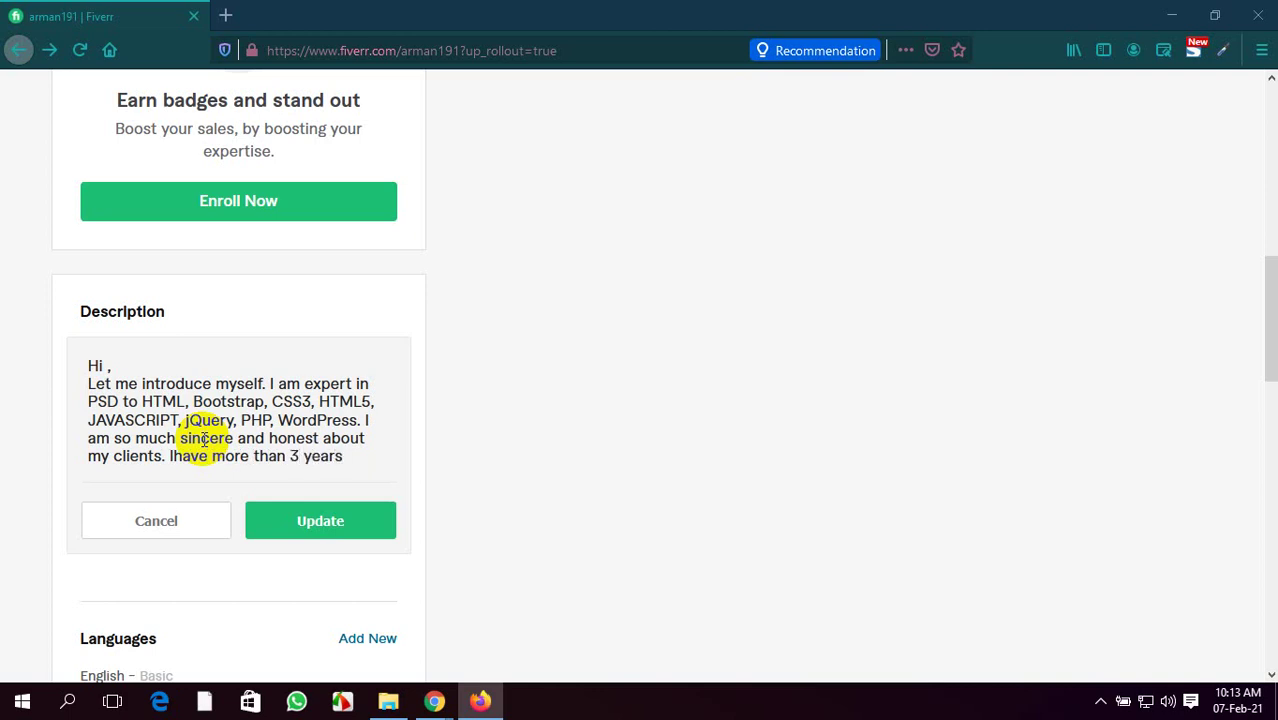
pyautogui.write(' experi')
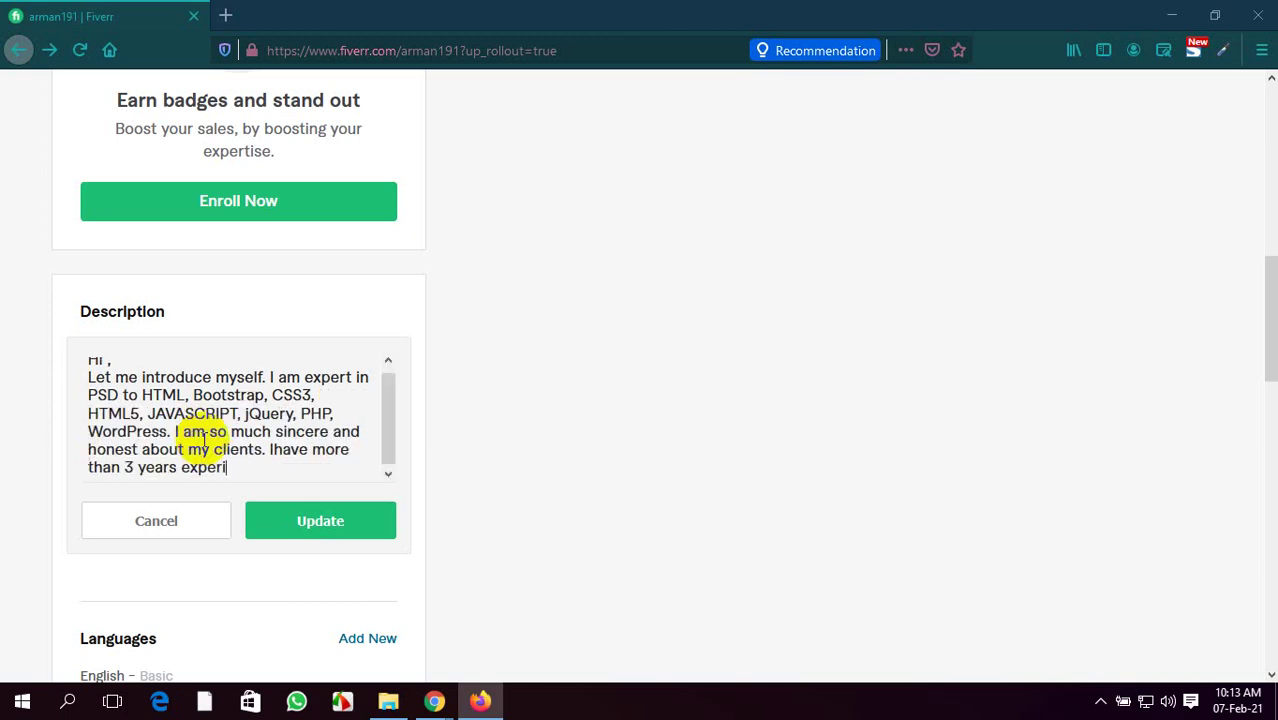
pyautogui.write('ence on the s')
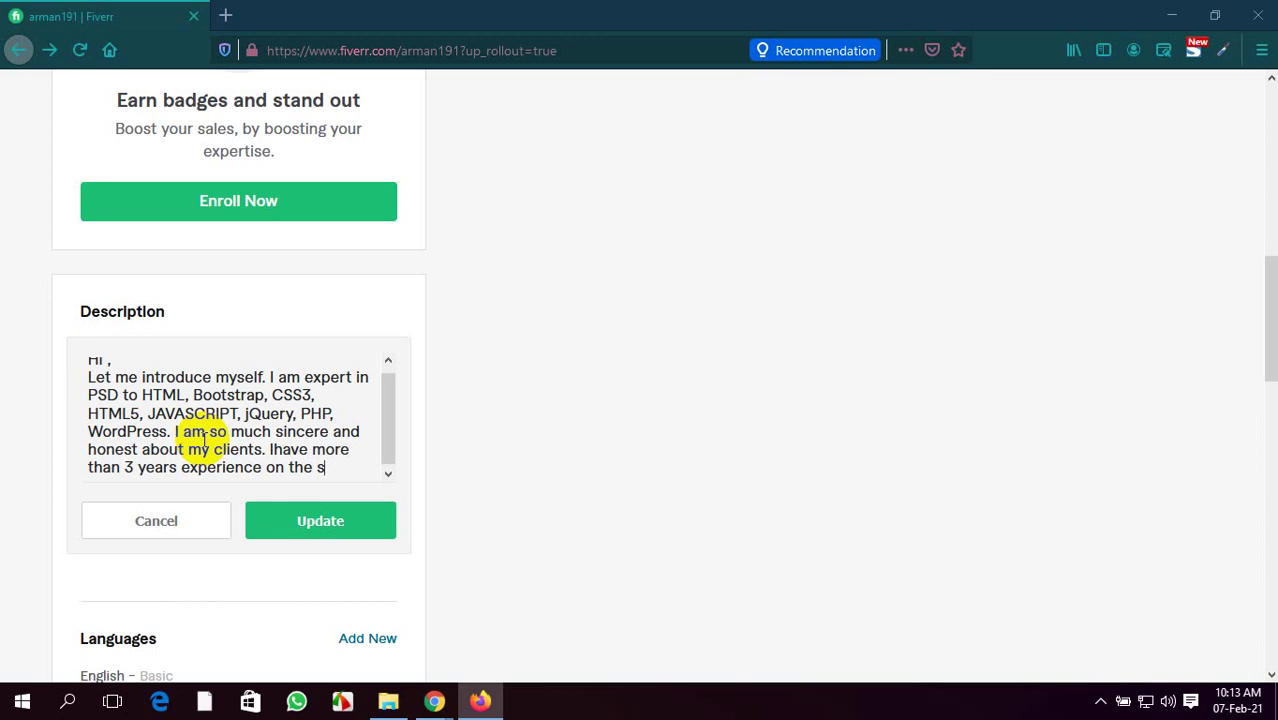
pyautogui.write('pe')
pyautogui.write('cific.')
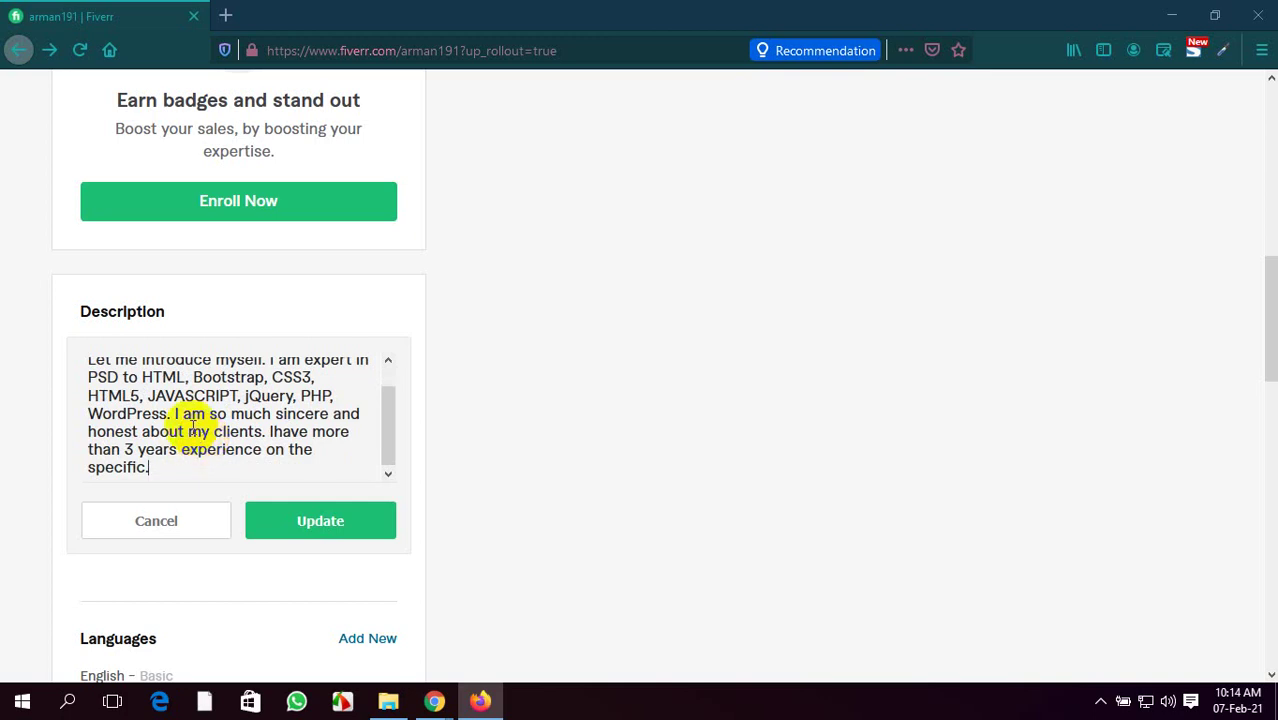
# - Split 'Ihave' into 'I have' in the description, then return to the end of the text
pyautogui.click(273, 432)
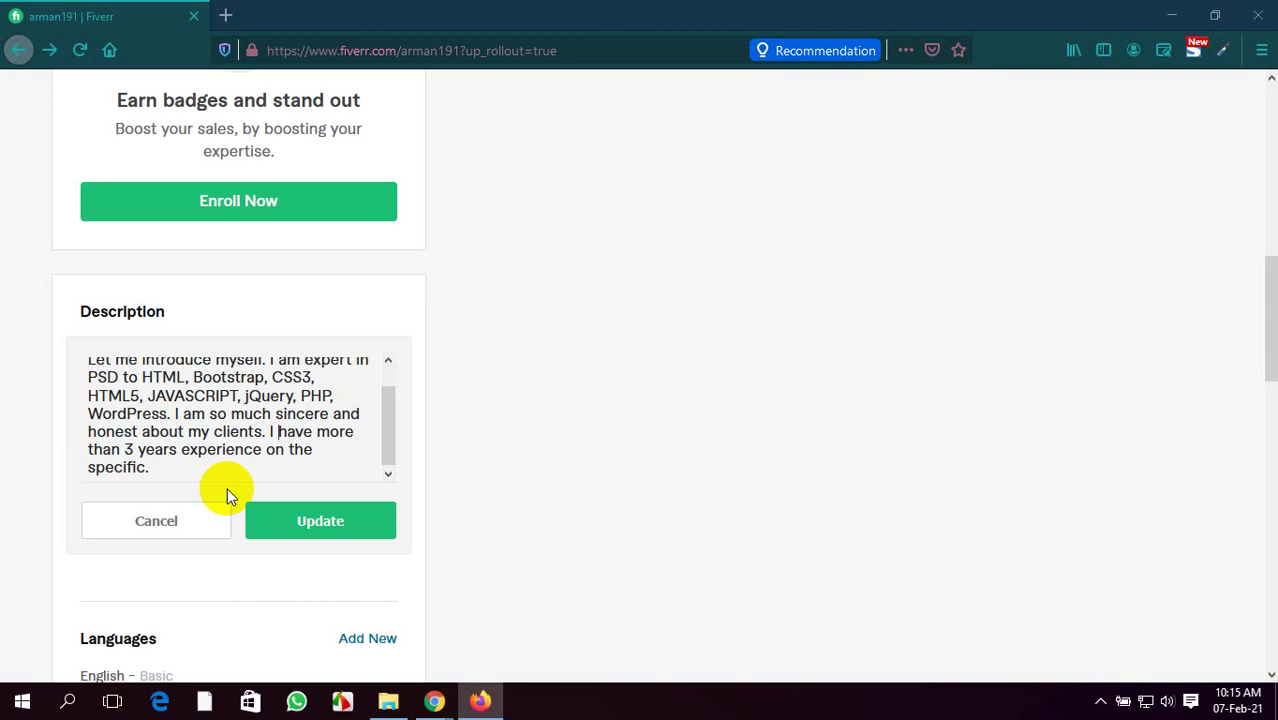
pyautogui.click(210, 473)
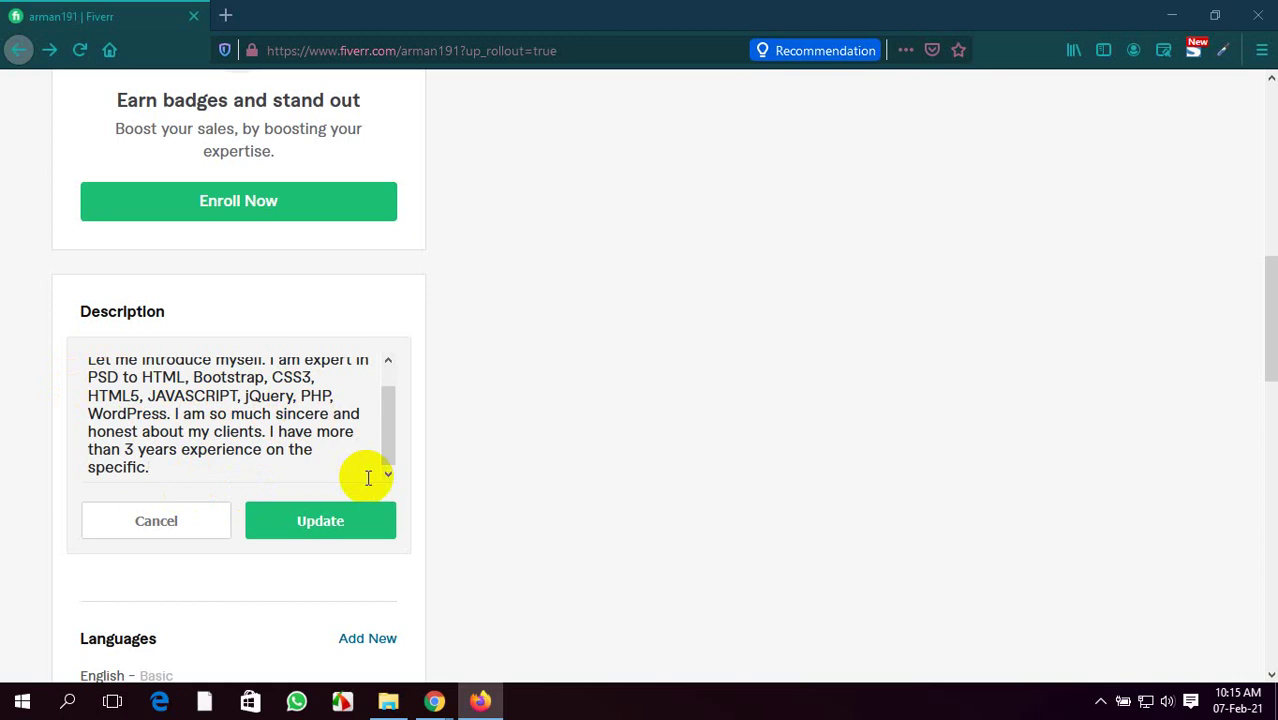
# - Raise the Windows speaker volume from 40 to 100, then go back to the description box
pyautogui.click(1167, 688)
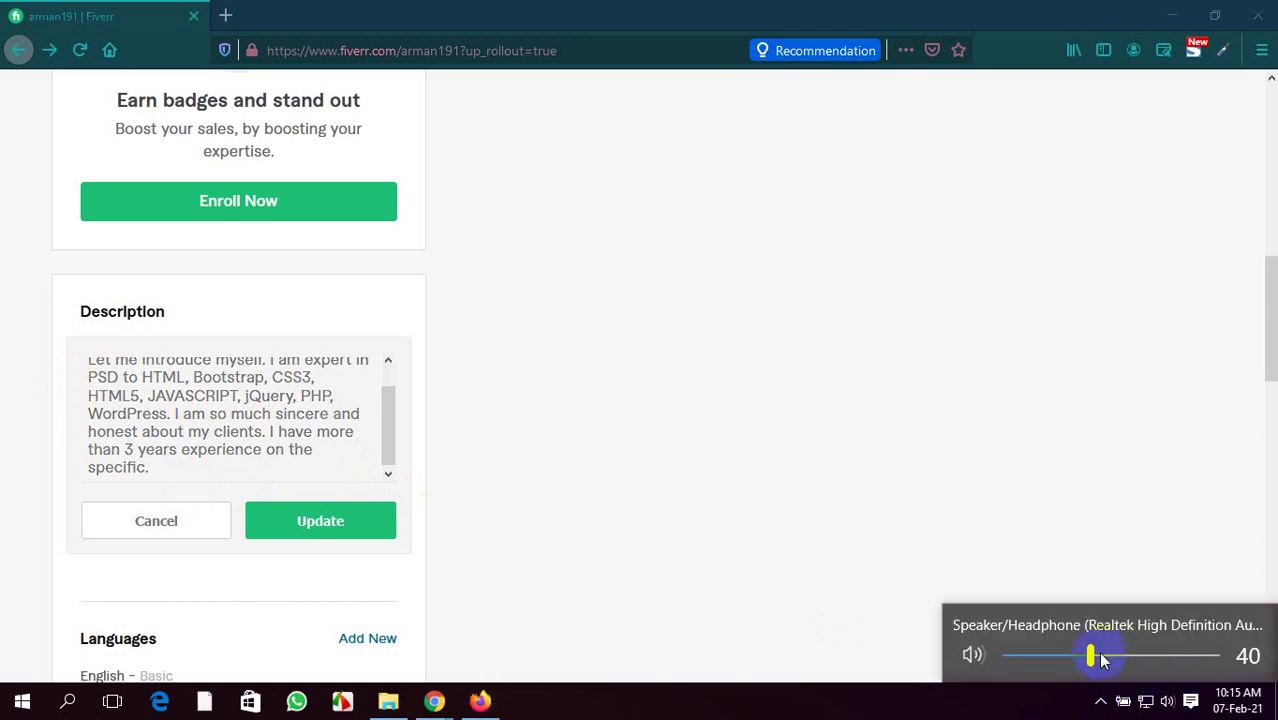
pyautogui.moveTo(1096, 654); pyautogui.dragTo(1227, 651)
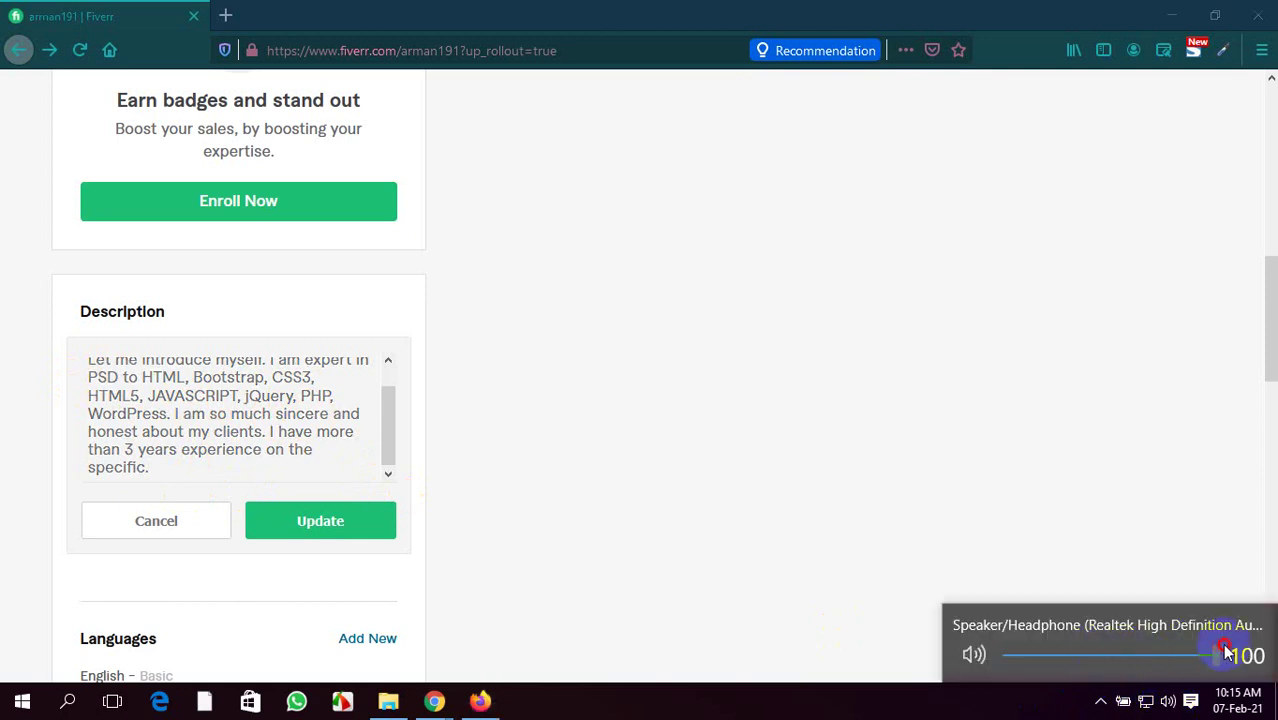
pyautogui.click(940, 708)
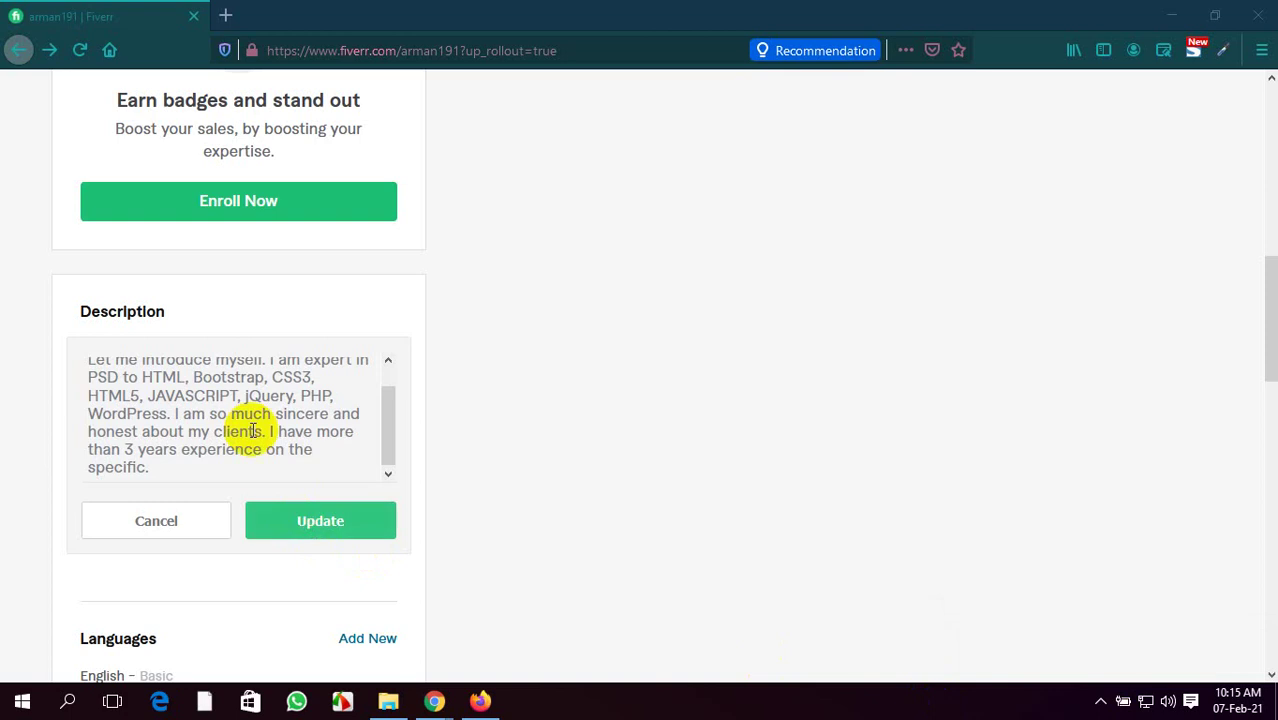
pyautogui.click(186, 463)
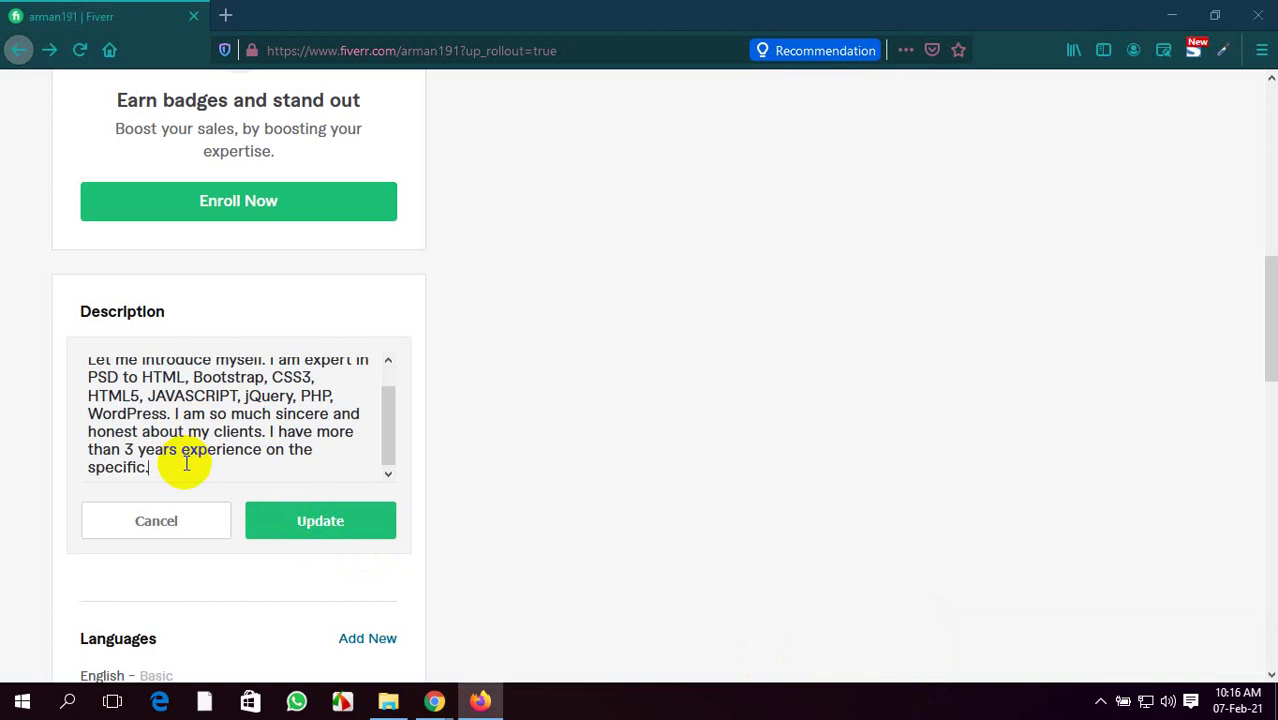
# - Append 'I revise the job untill 100% satisfaction. For any question please inbox me.' and 'Thanks', then update
pyautogui.write('I re')
pyautogui.write('vise')
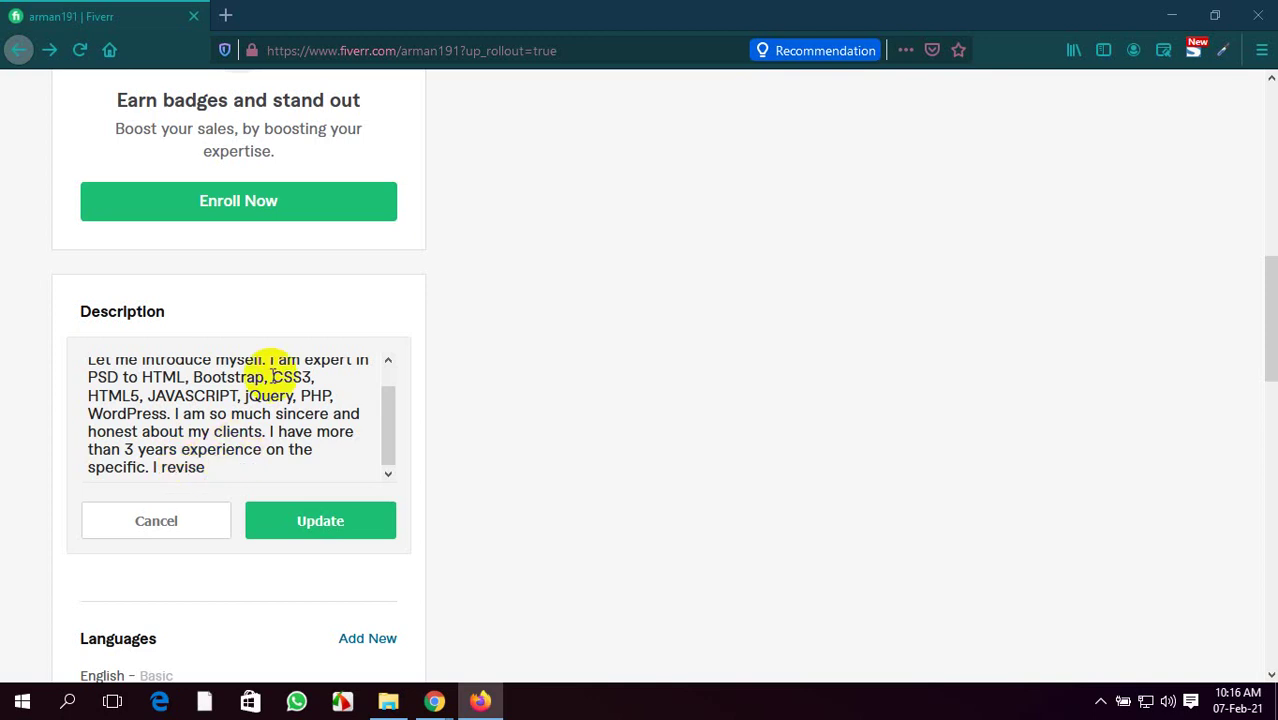
pyautogui.write(' the jobs')
pyautogui.press('BackSpace')
pyautogui.press('BackSpace')
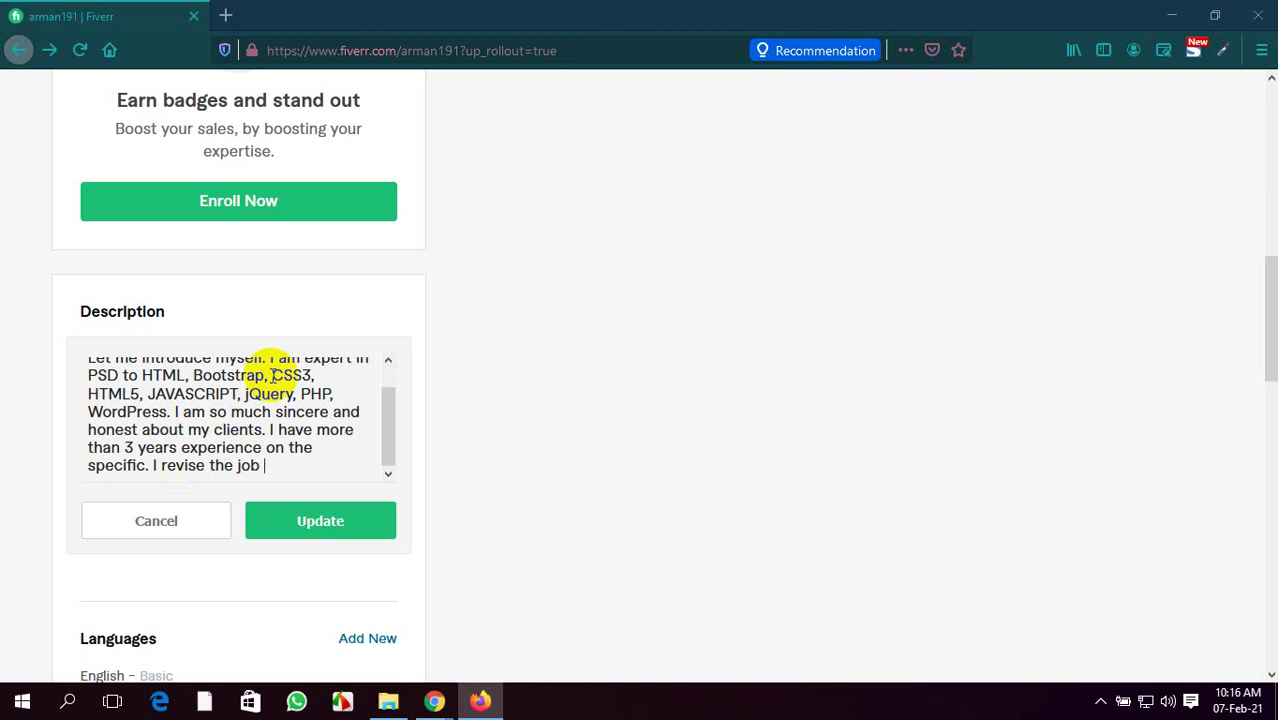
pyautogui.write('untill 100% sat')
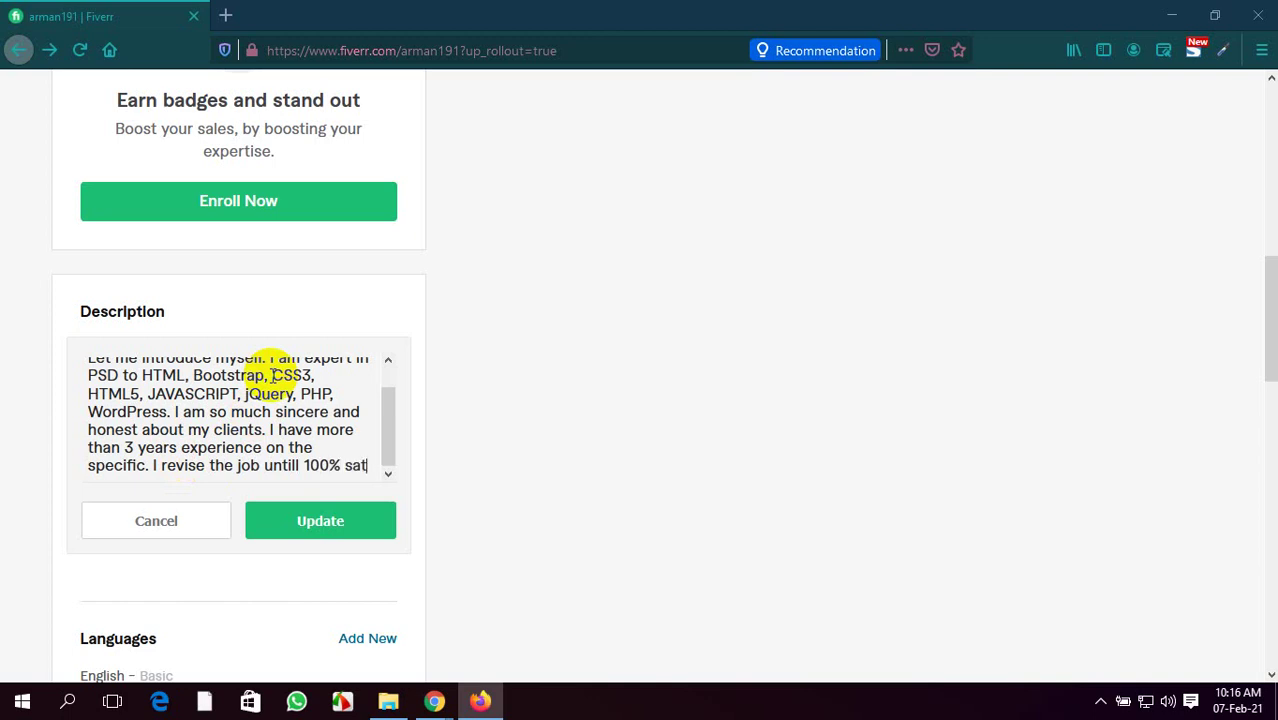
pyautogui.write('is')
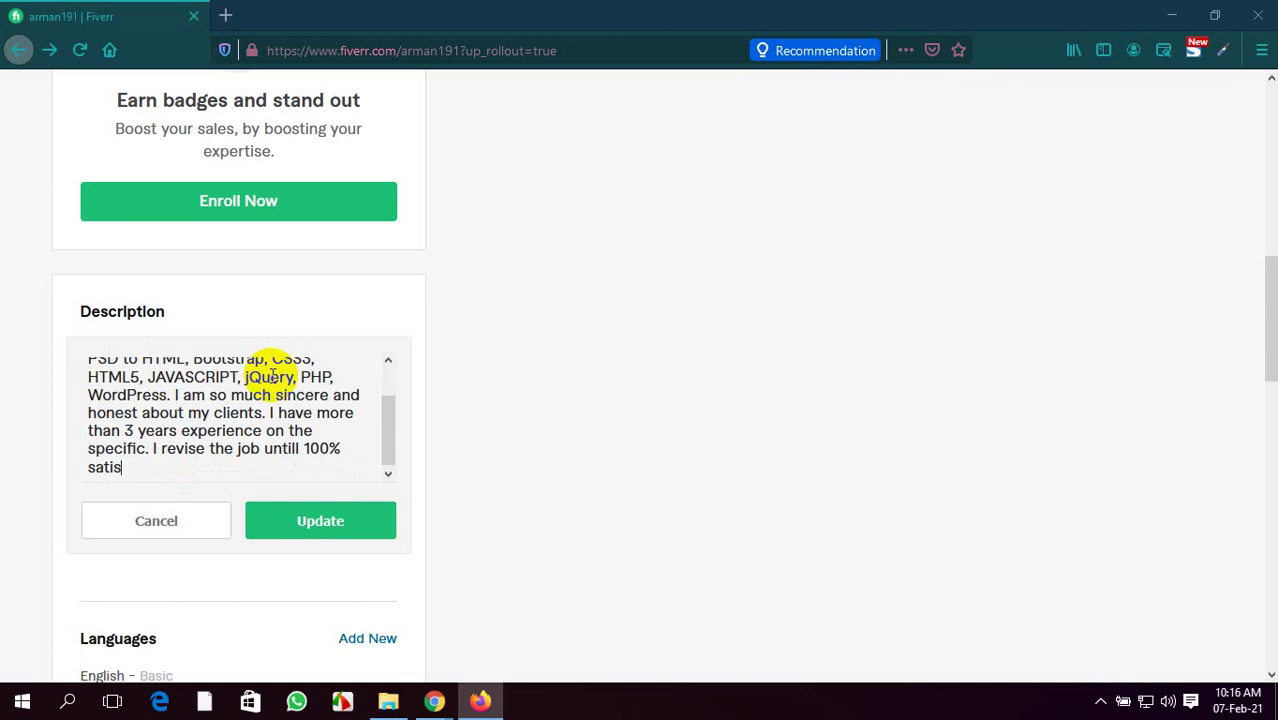
pyautogui.write('faction. For any')
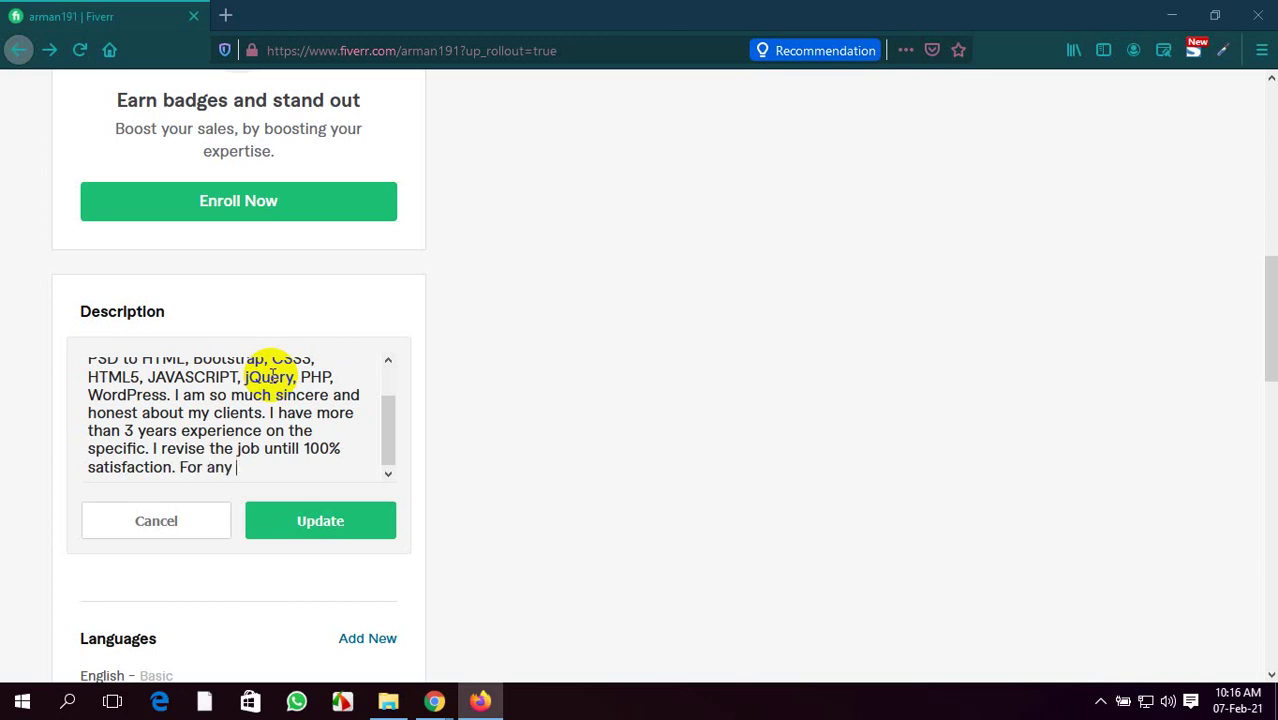
pyautogui.write(' question please ')
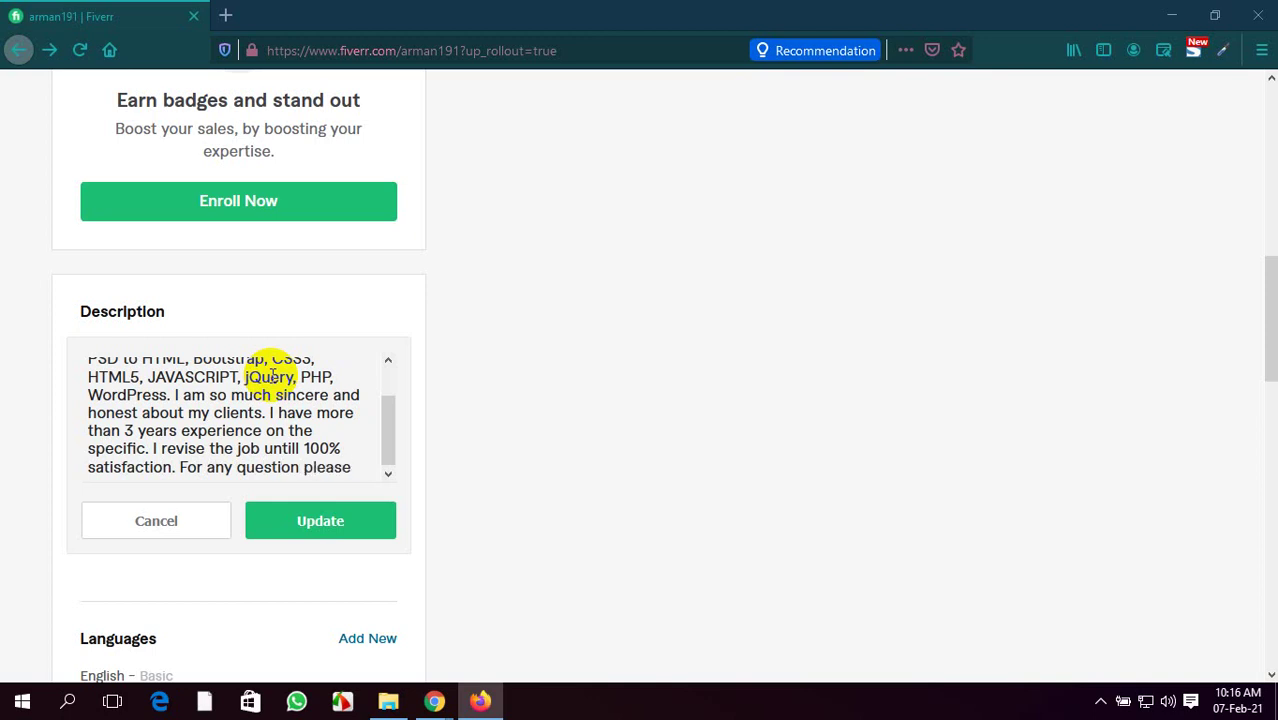
pyautogui.write('inbox')
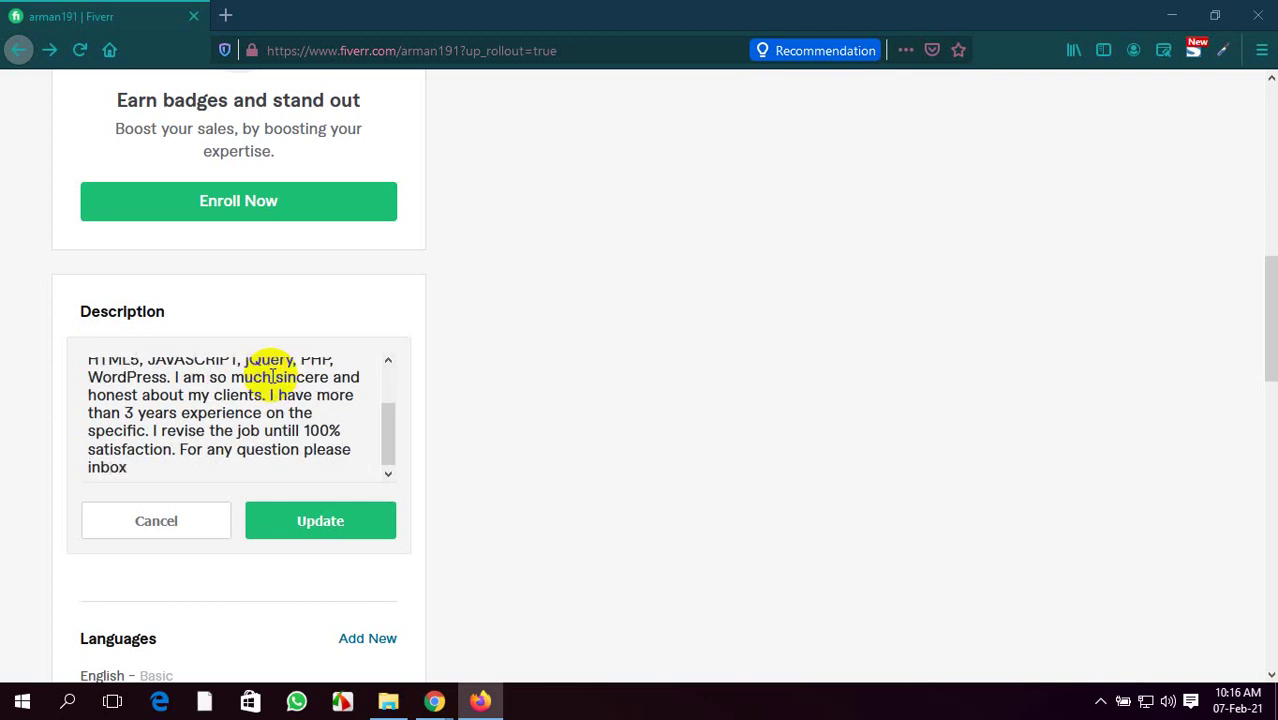
pyautogui.write(' me.')
pyautogui.press('Return')
pyautogui.press('Return')
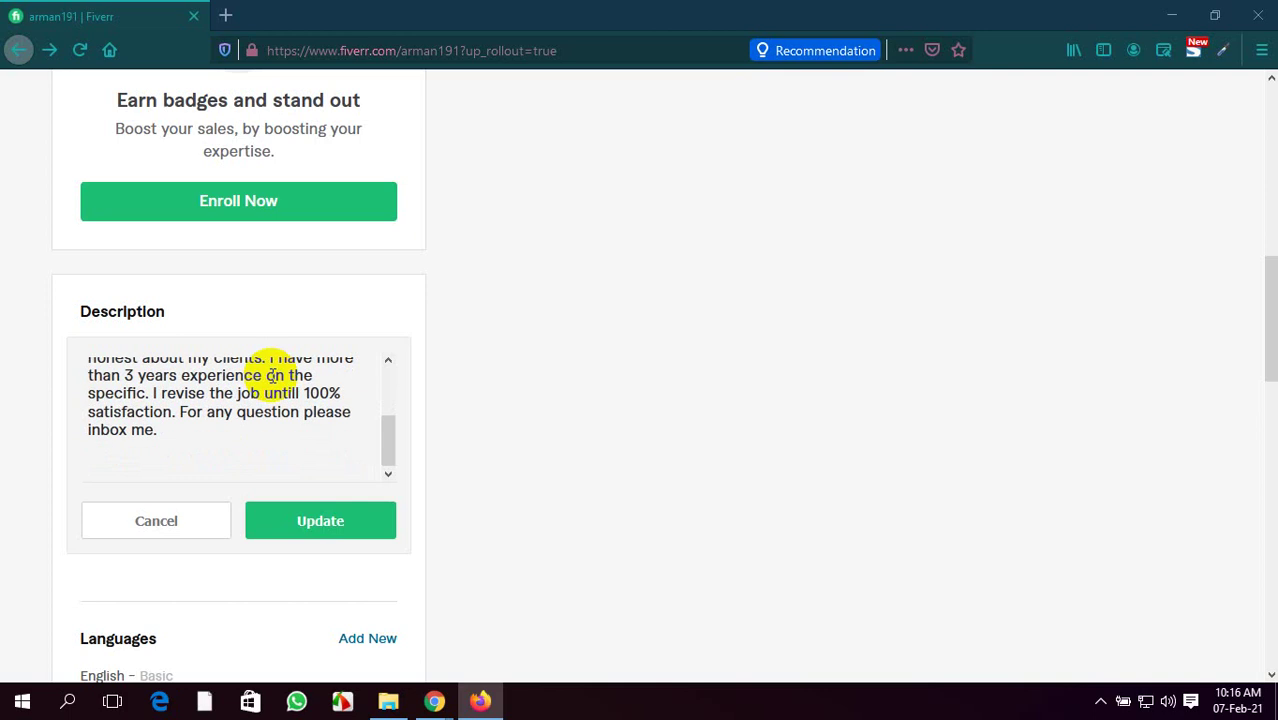
pyautogui.write('Thanks')
pyautogui.click(295, 522)
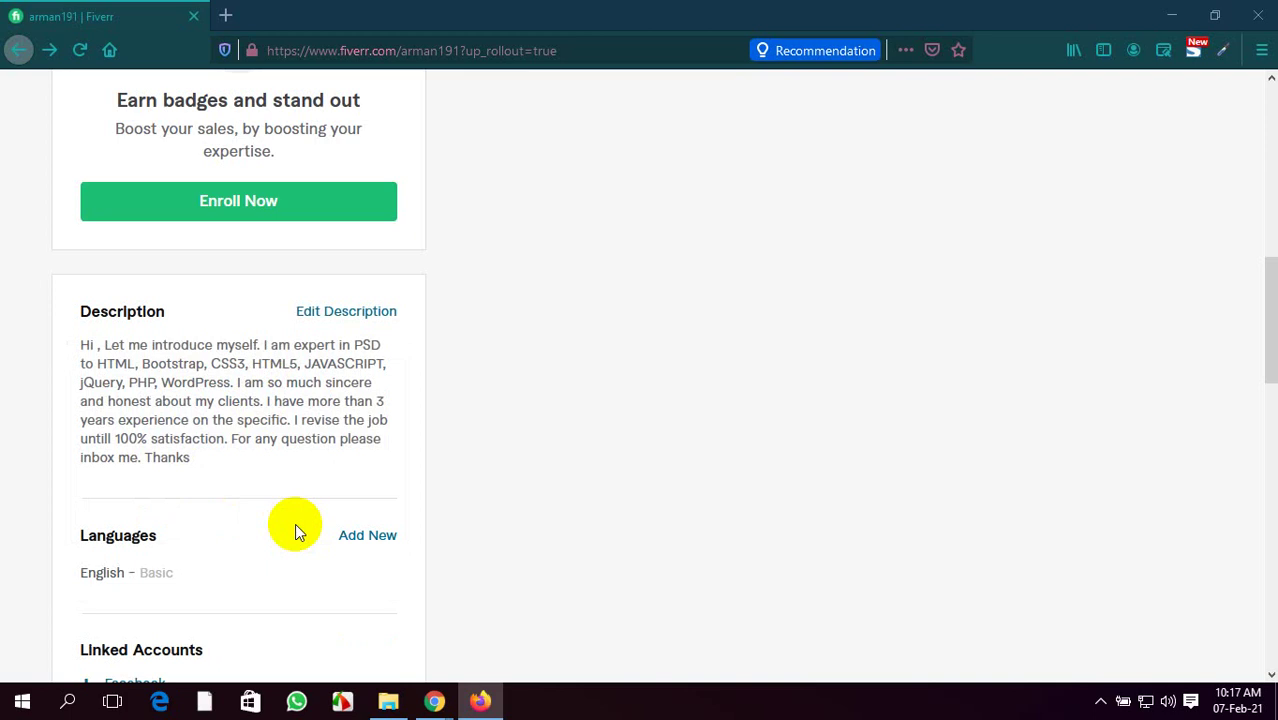
pyautogui.click(311, 310)
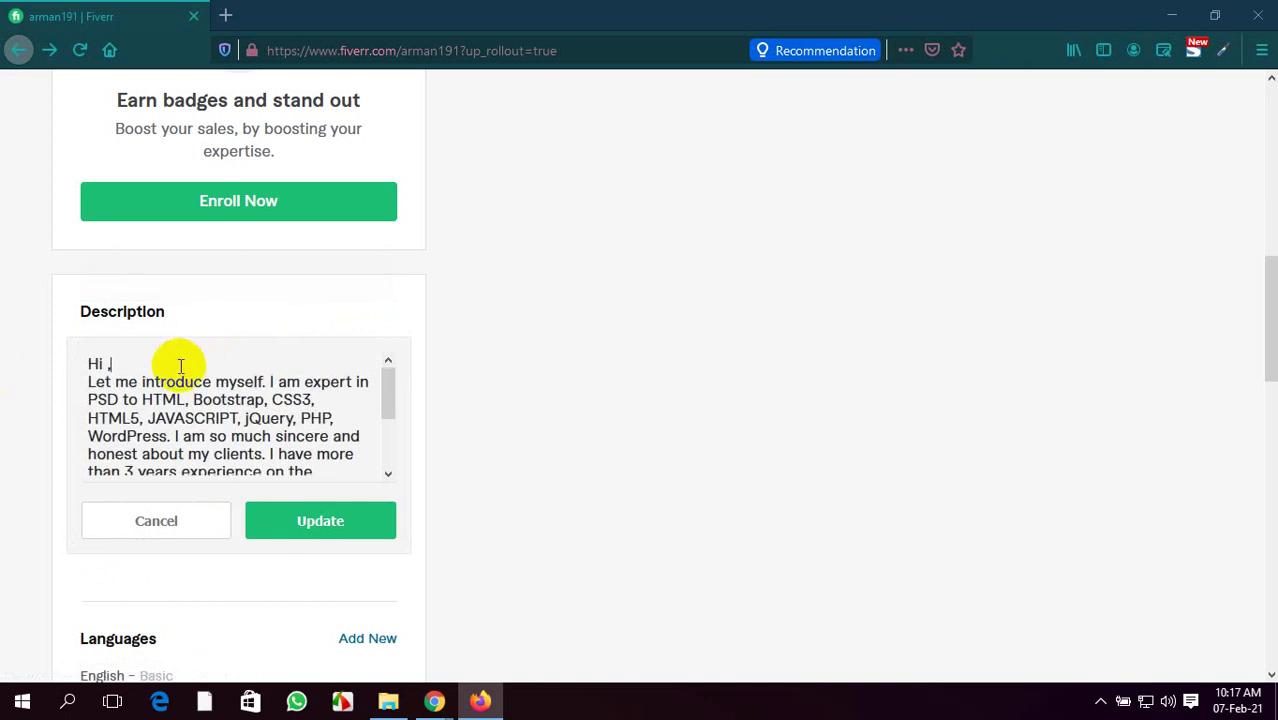
pyautogui.scroll(-5, 177, 365)
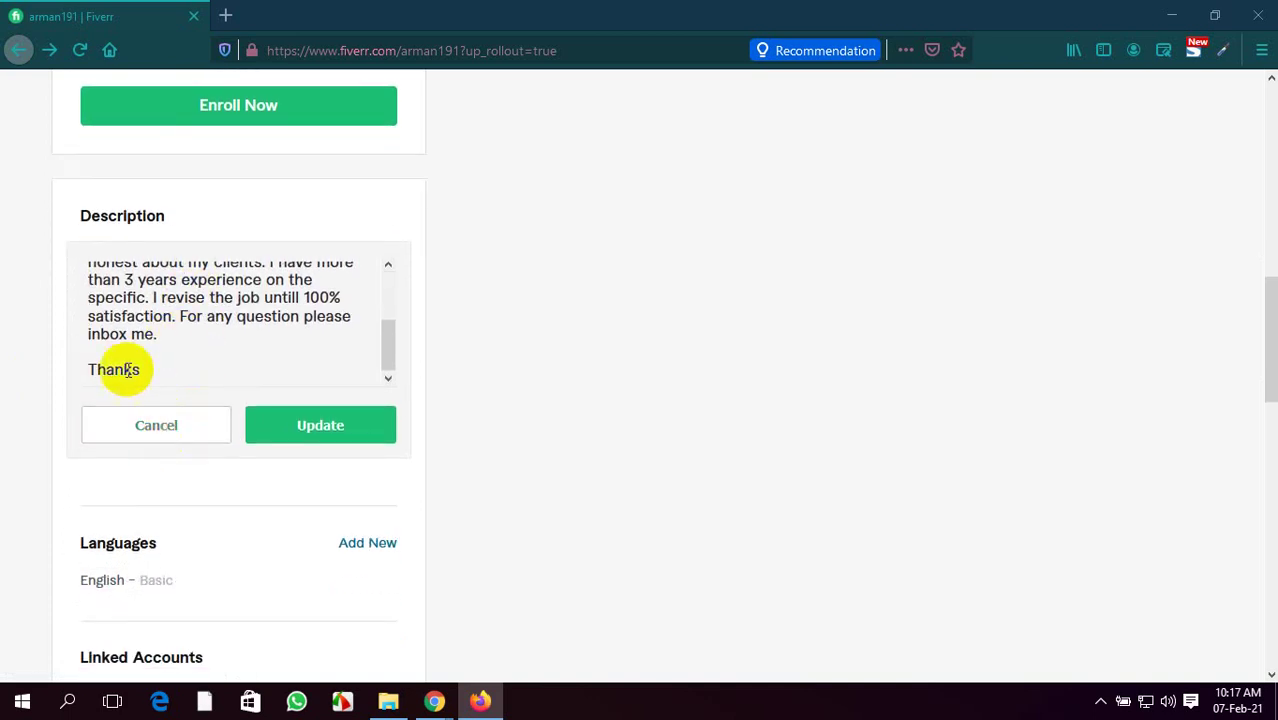
pyautogui.click(352, 435)
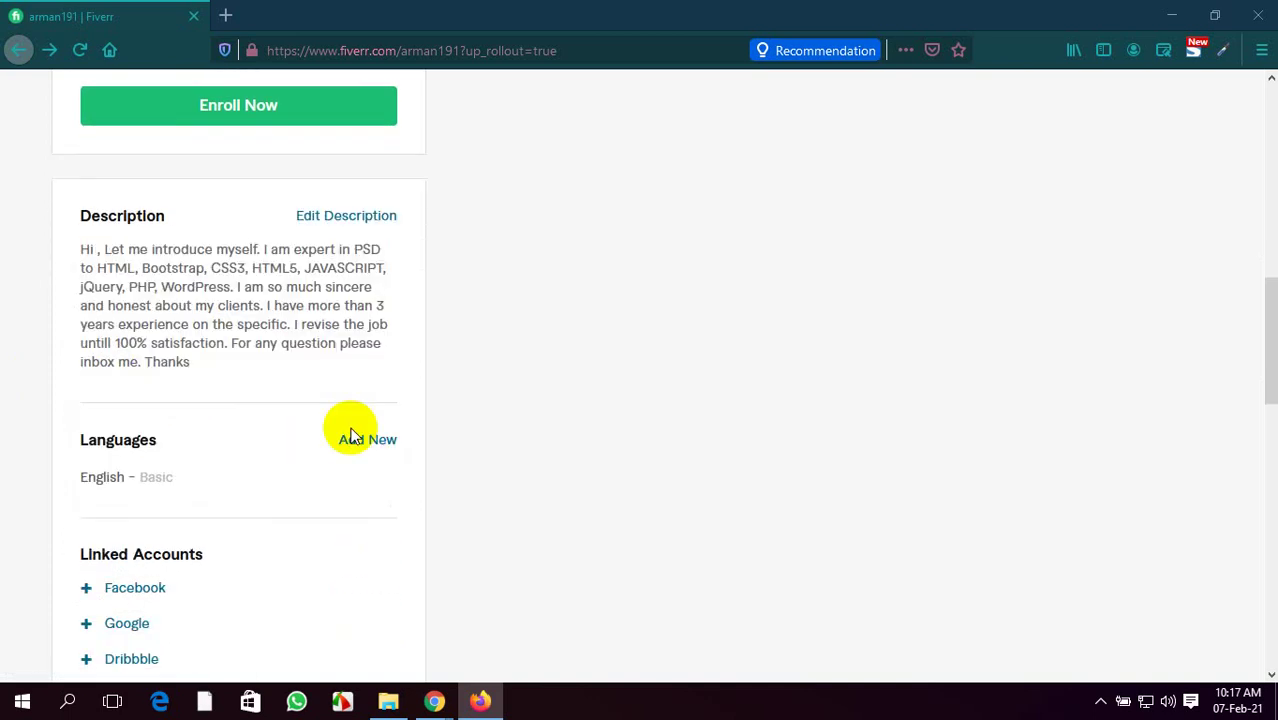
pyautogui.scroll(-2, 350, 435)
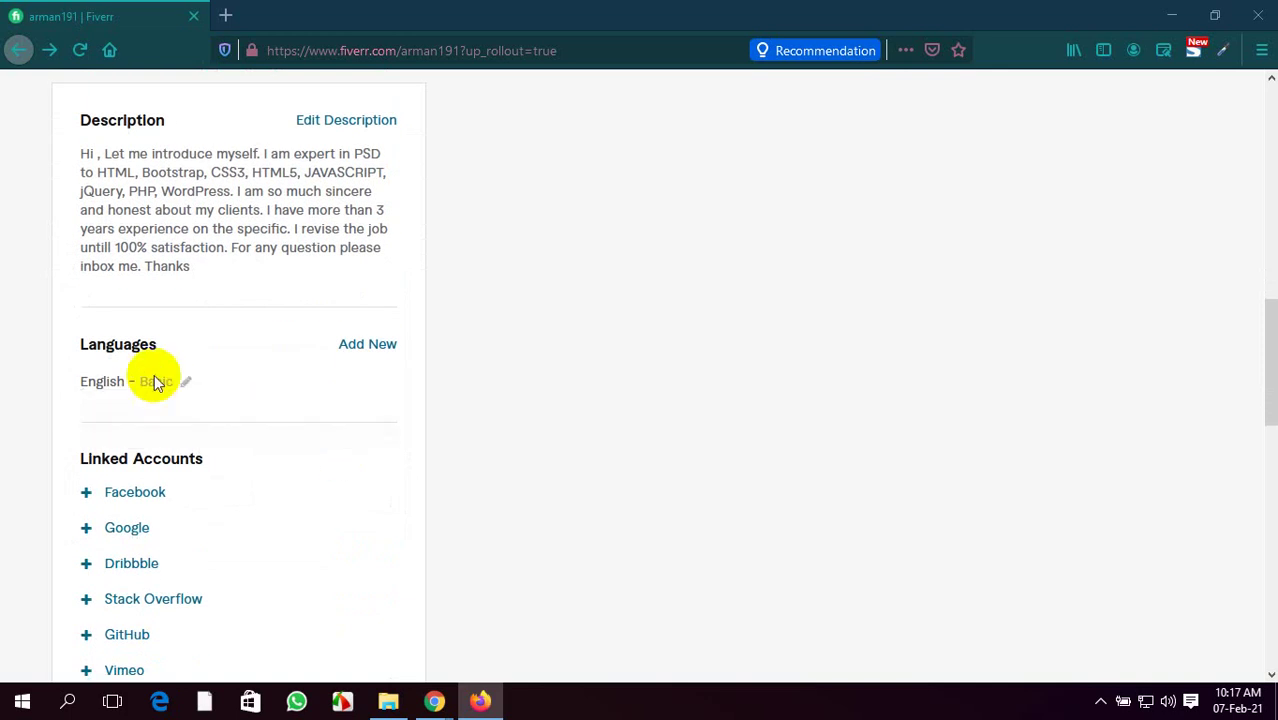
# - Change English from Basic to Fluent and begin adding another language
pyautogui.click(367, 345)
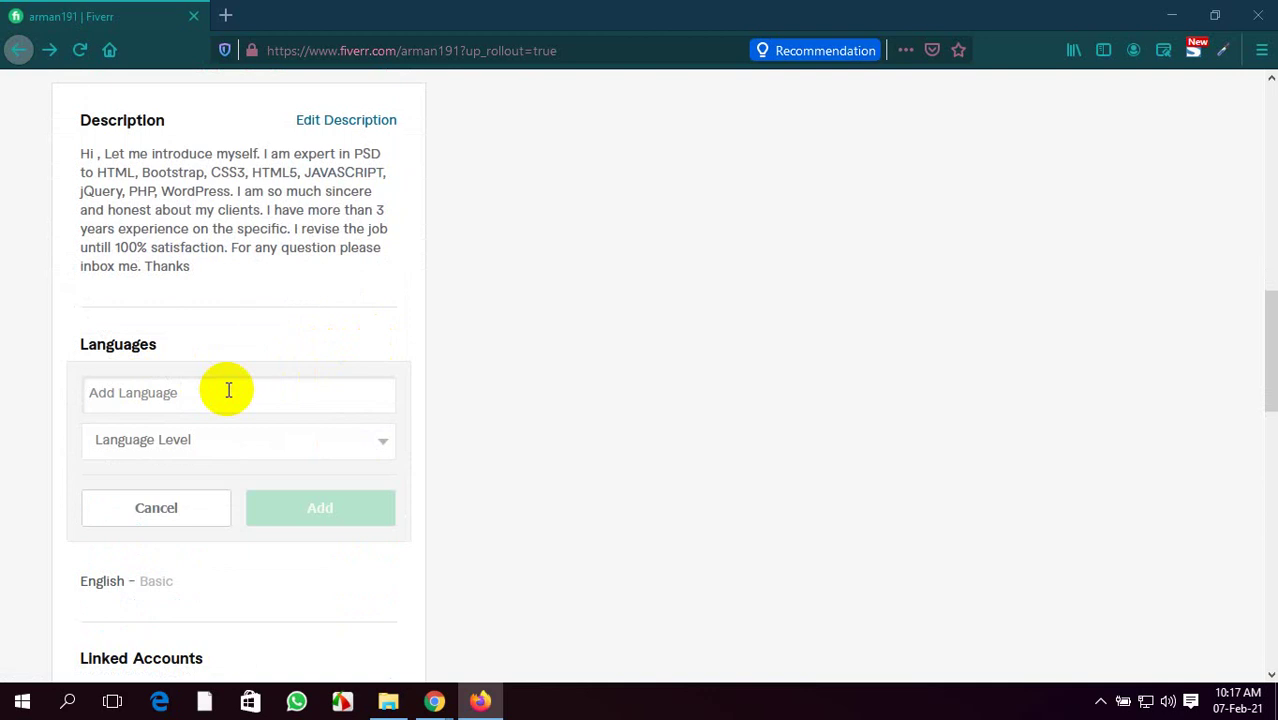
pyautogui.click(128, 509)
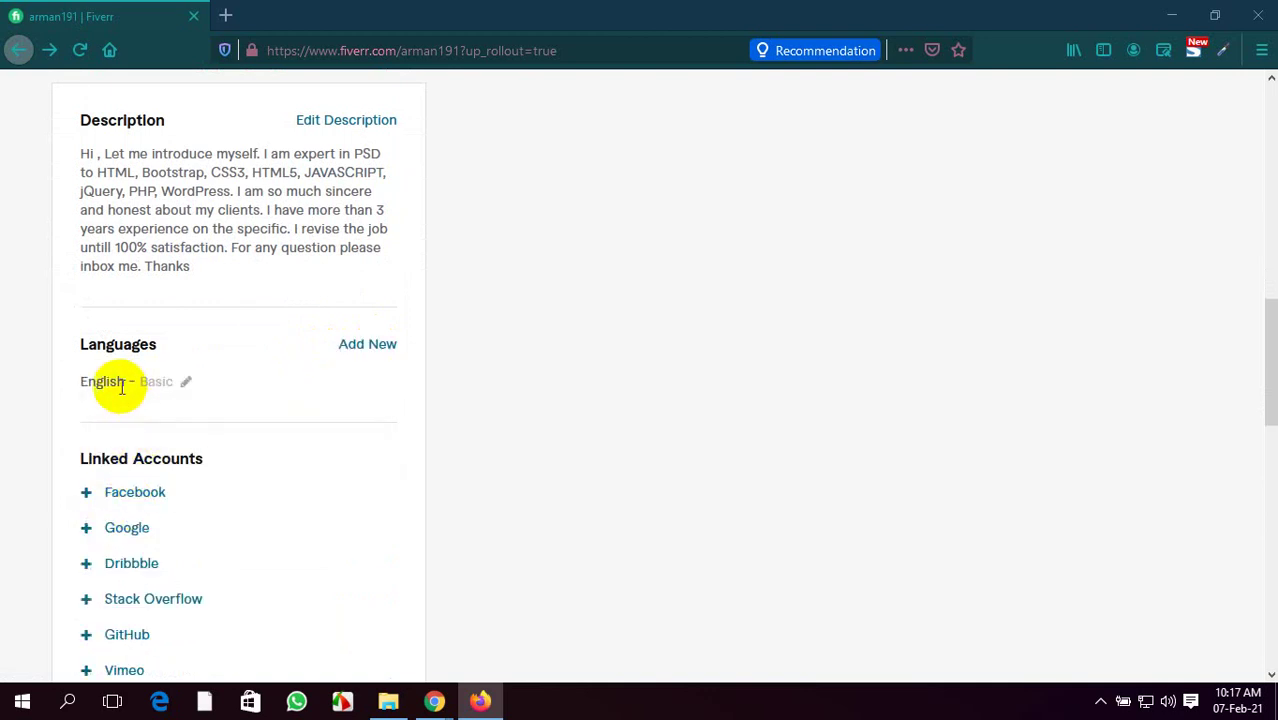
pyautogui.click(187, 382)
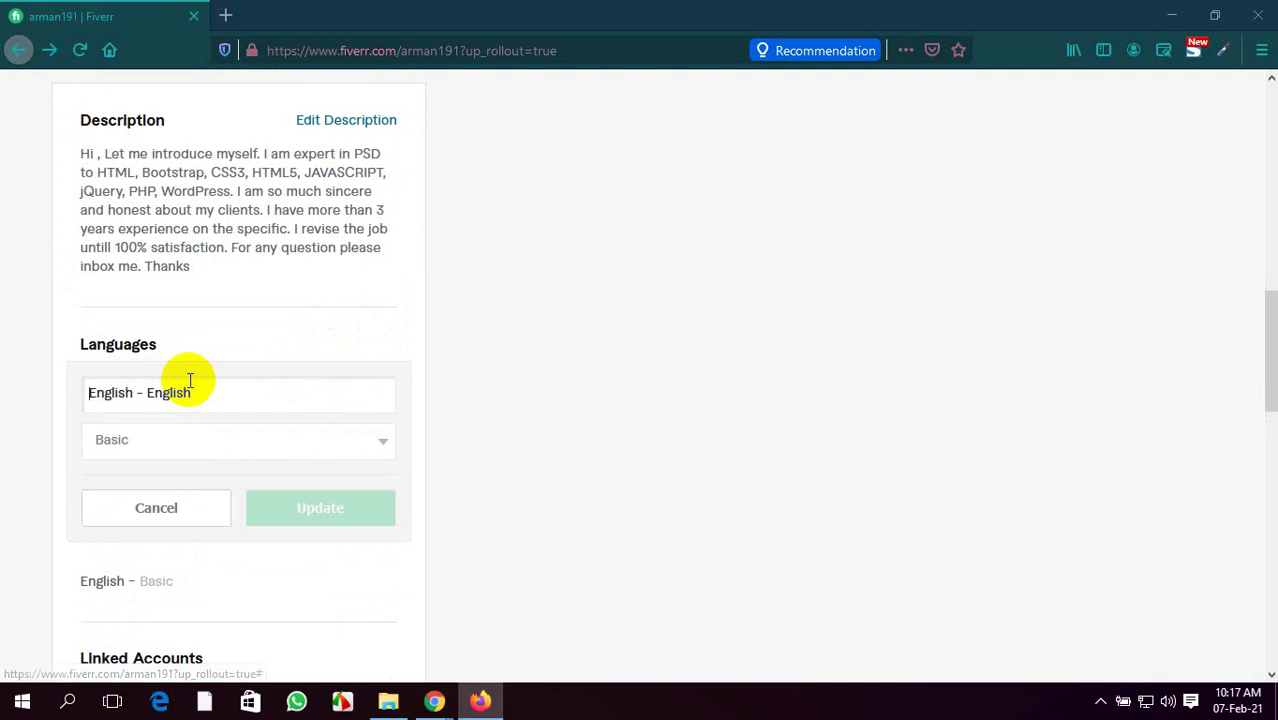
pyautogui.click(180, 442)
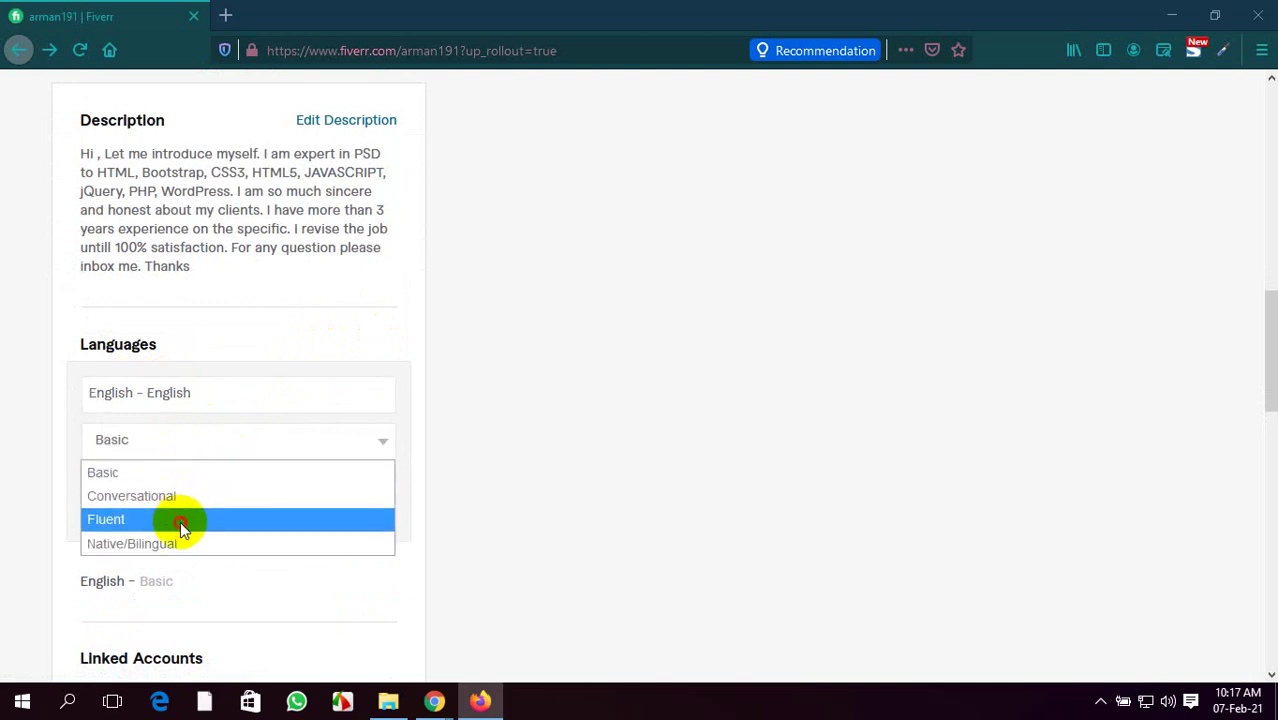
pyautogui.click(180, 521)
pyautogui.click(282, 518)
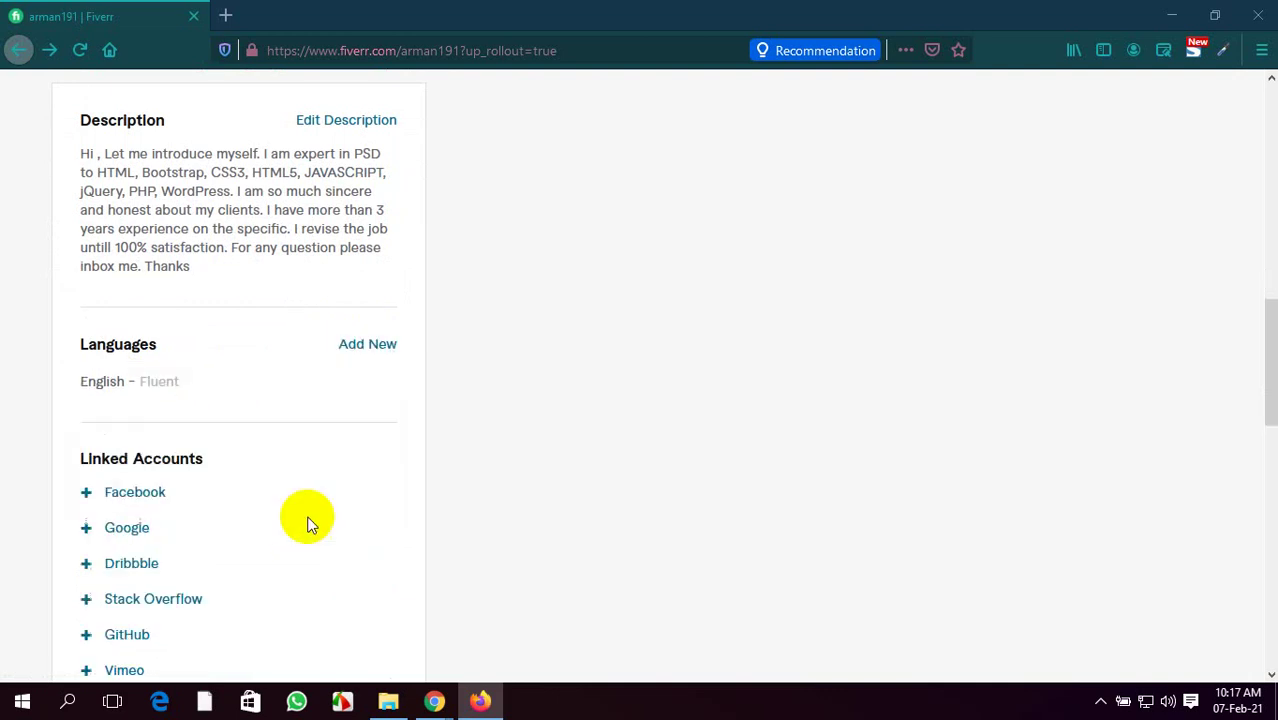
pyautogui.click(356, 343)
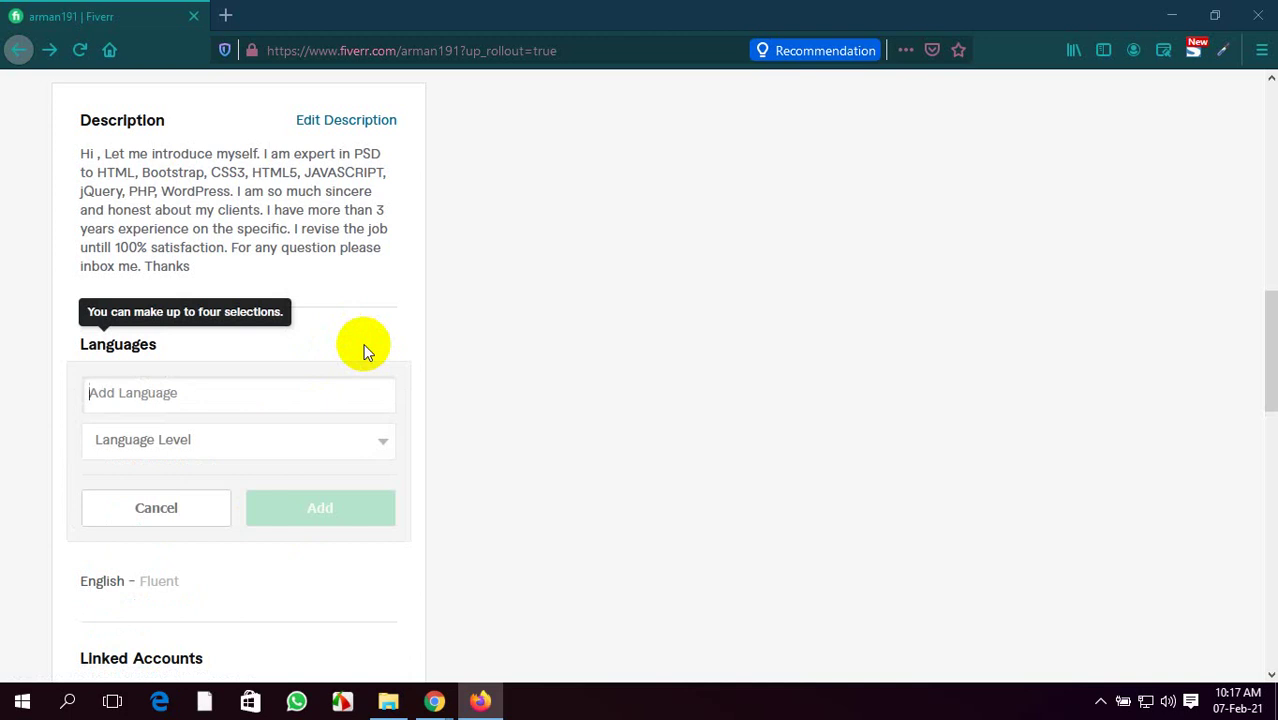
# - Enter 'Bang' as the new language and set its level to Native/Bilingual
pyautogui.write('Bangla')
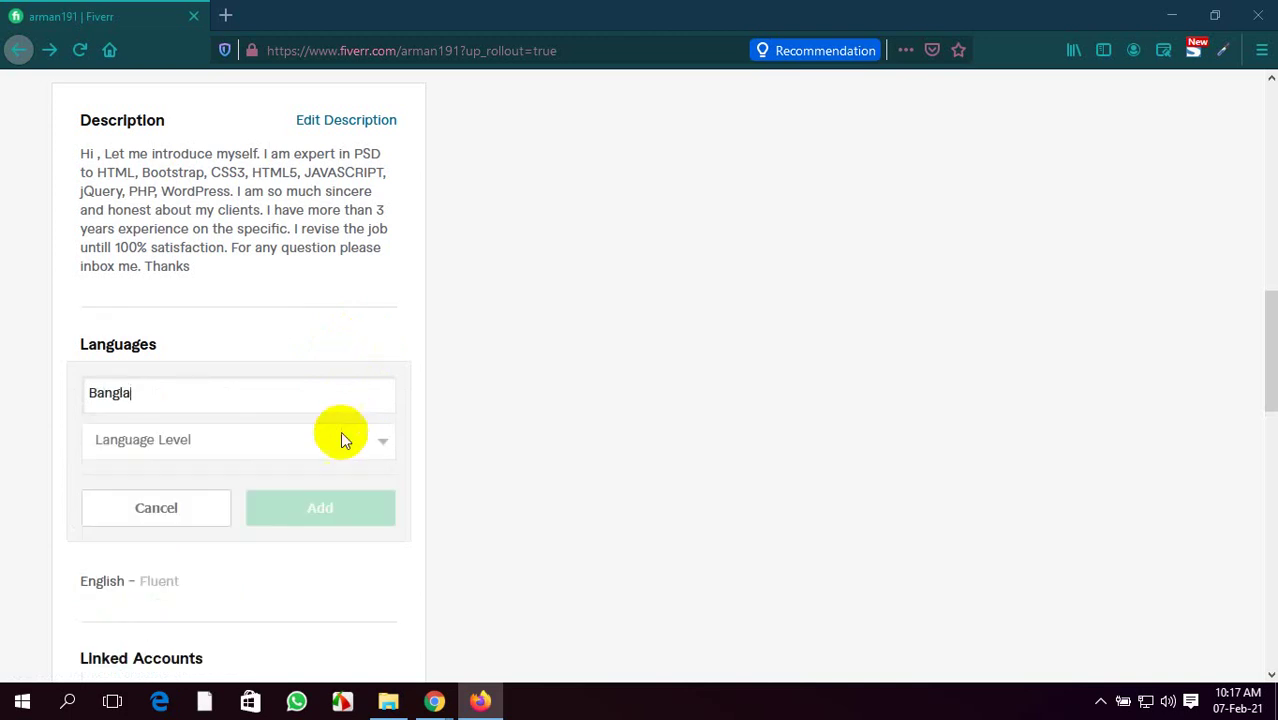
pyautogui.click(343, 440)
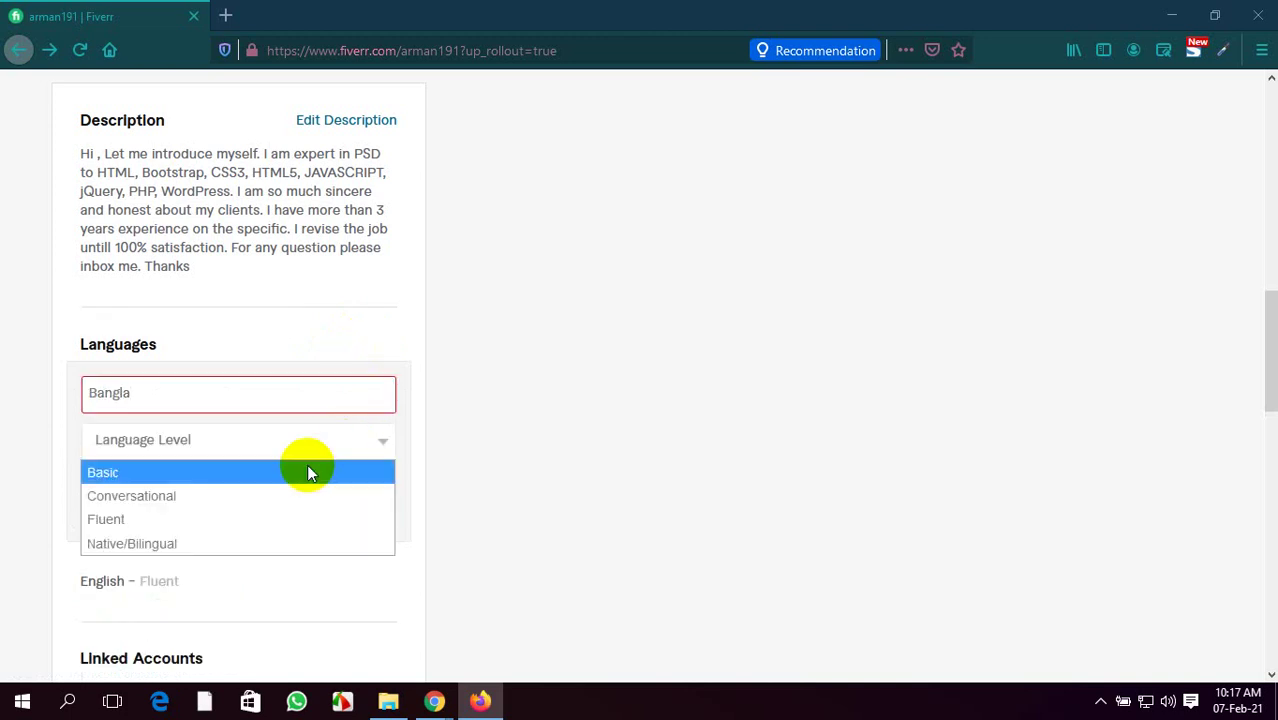
pyautogui.click(210, 392)
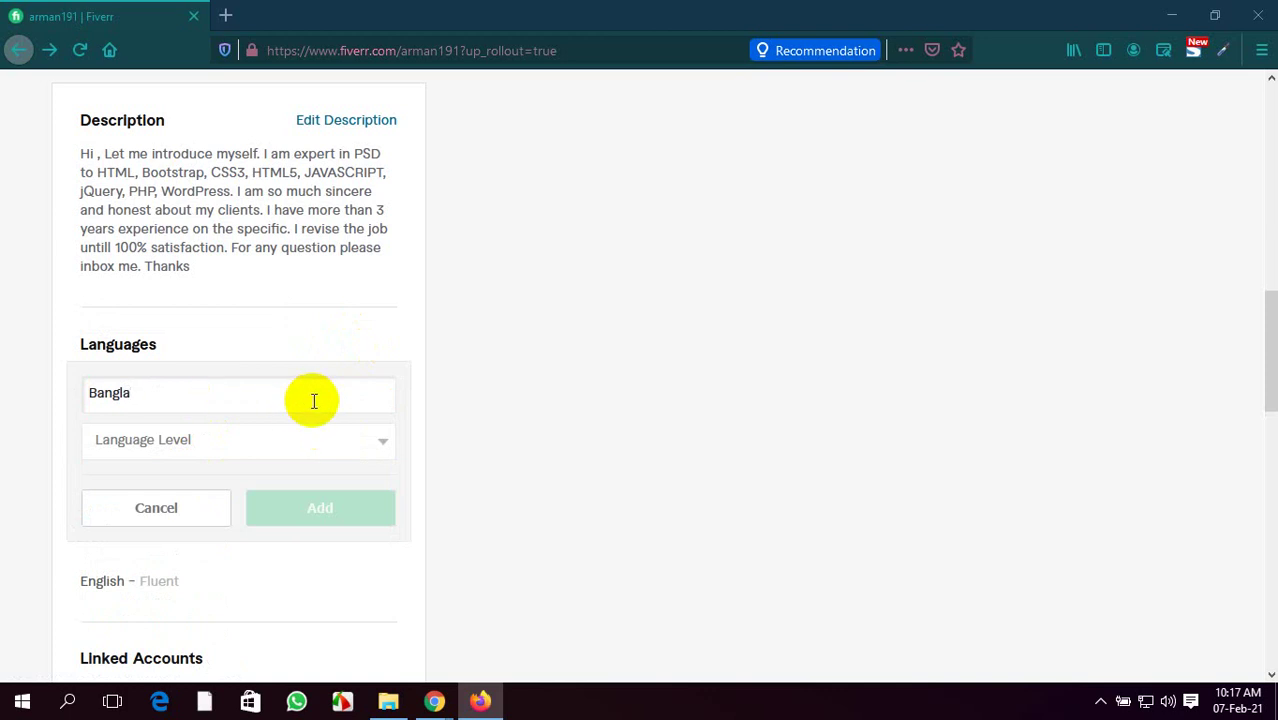
pyautogui.click(297, 438)
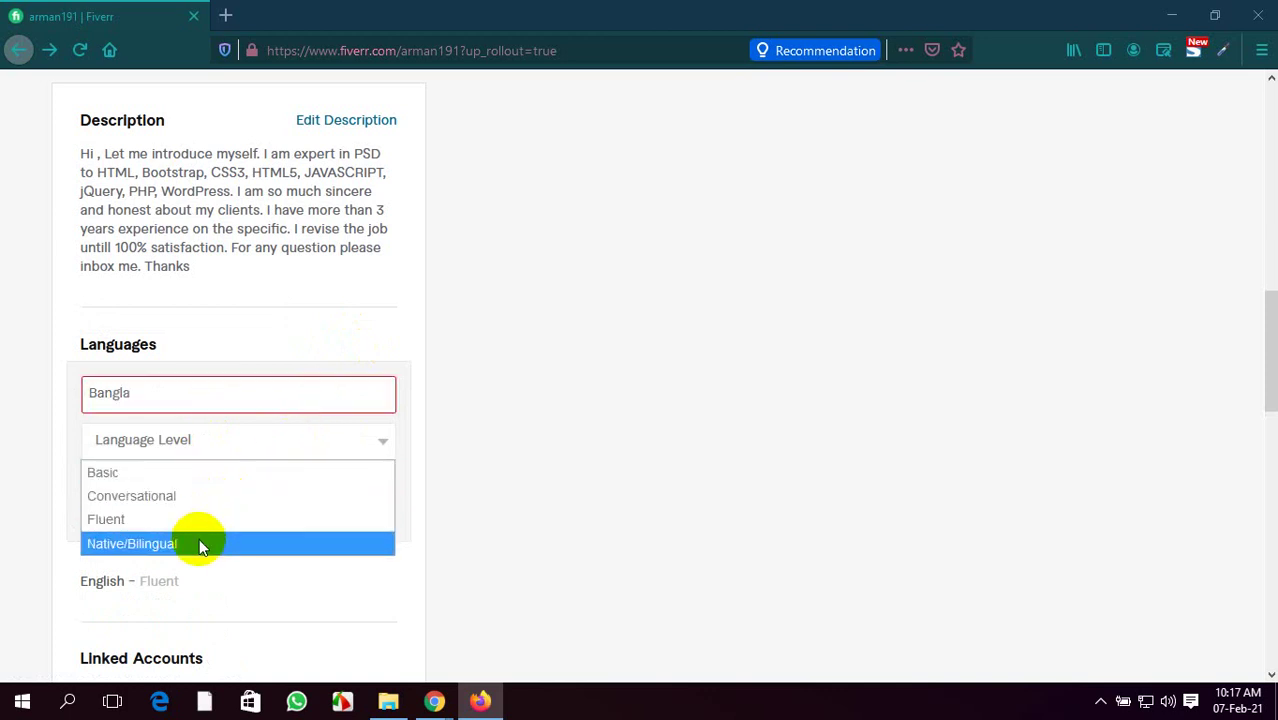
pyautogui.click(199, 541)
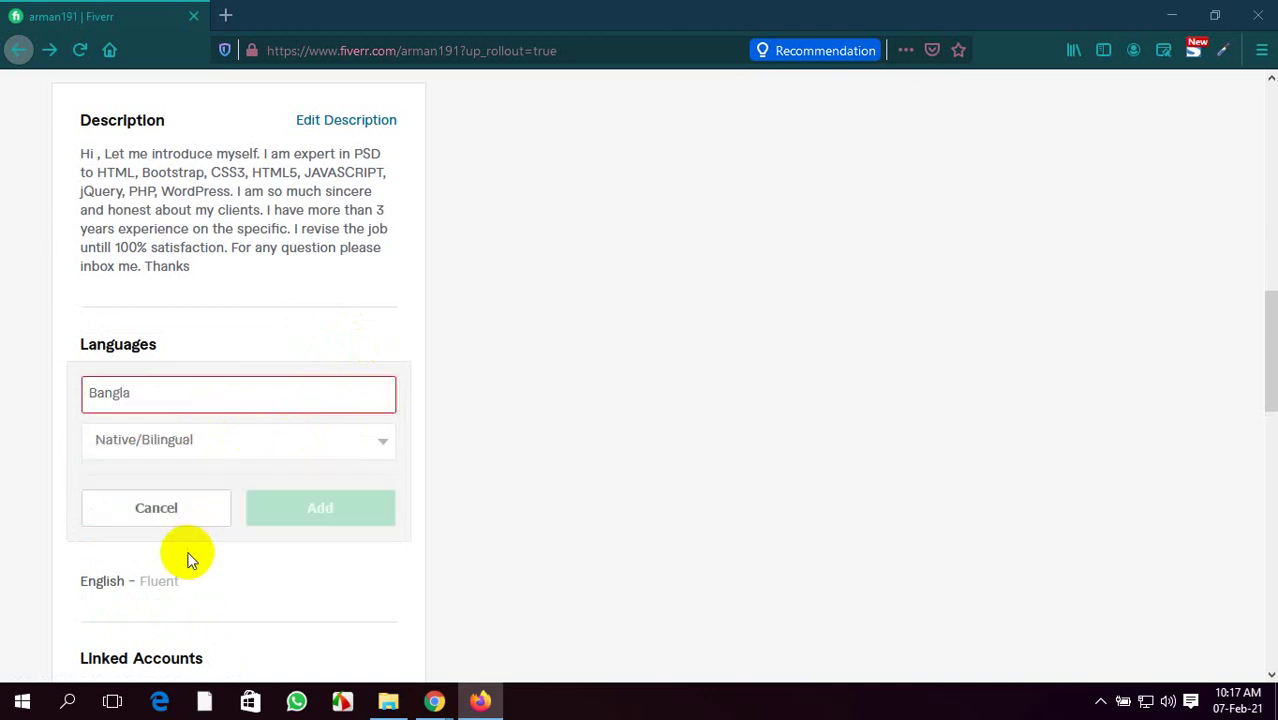
# - Pick Bengali from the language suggestions and add it to the profile
pyautogui.click(194, 401)
pyautogui.press('BackSpace')
pyautogui.press('BackSpace')
pyautogui.press('BackSpace')
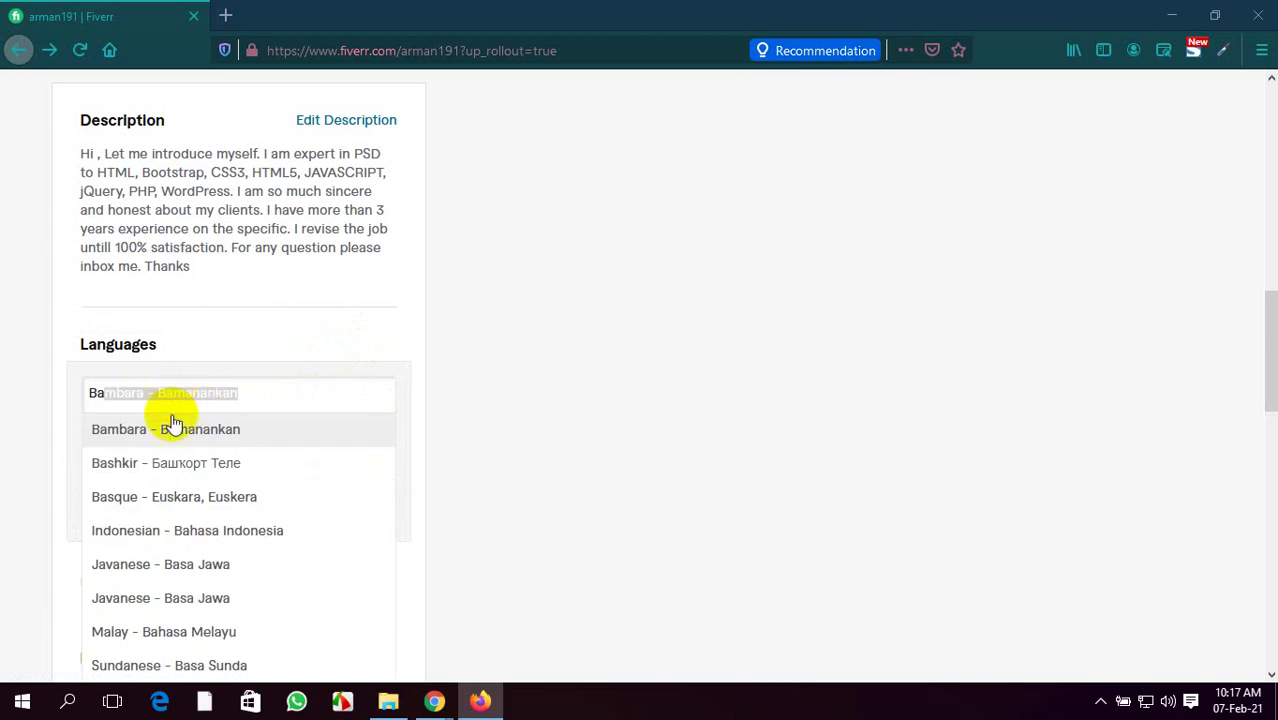
pyautogui.scroll(-3, 200, 505)
pyautogui.scroll(2, 190, 410)
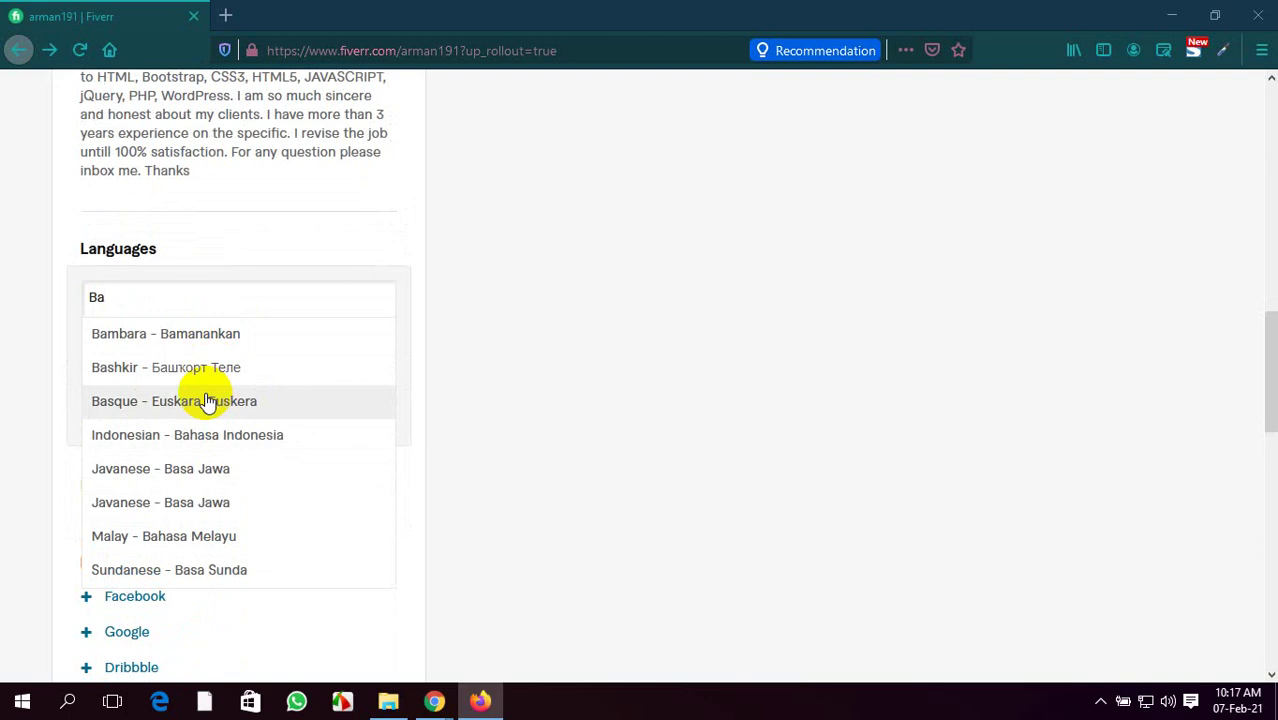
pyautogui.write('n')
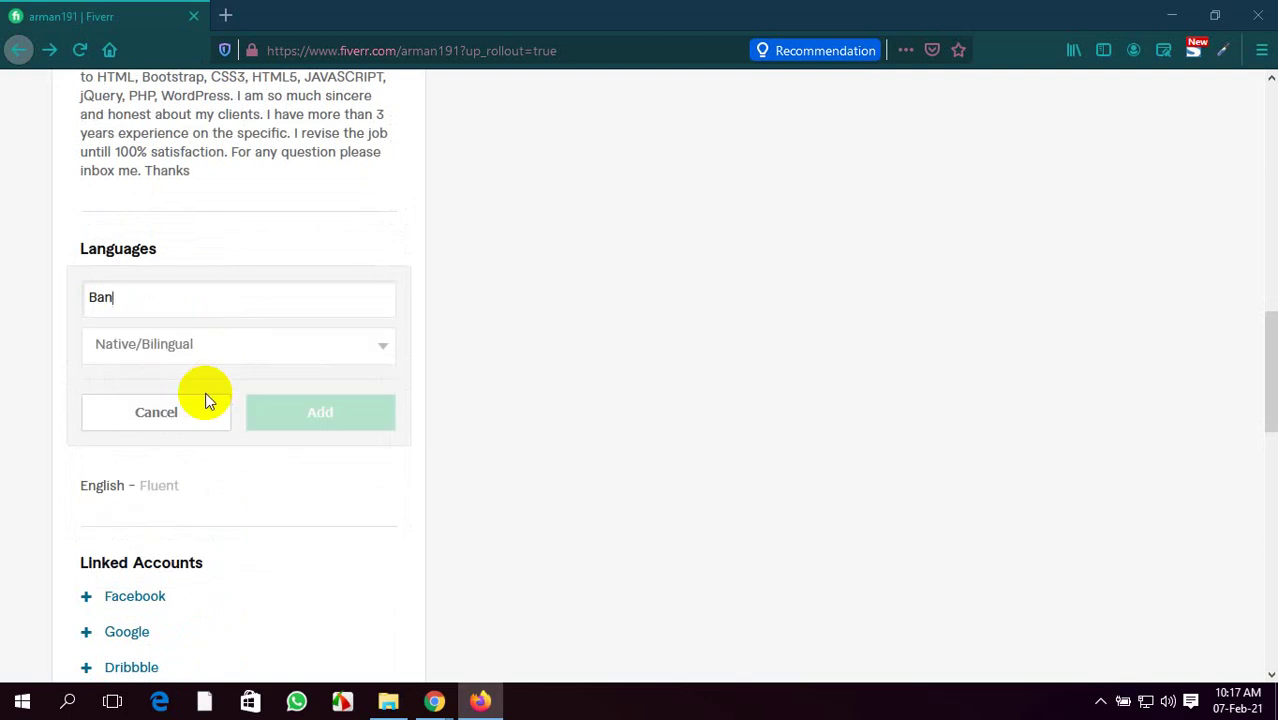
pyautogui.press('BackSpace')
pyautogui.press('BackSpace')
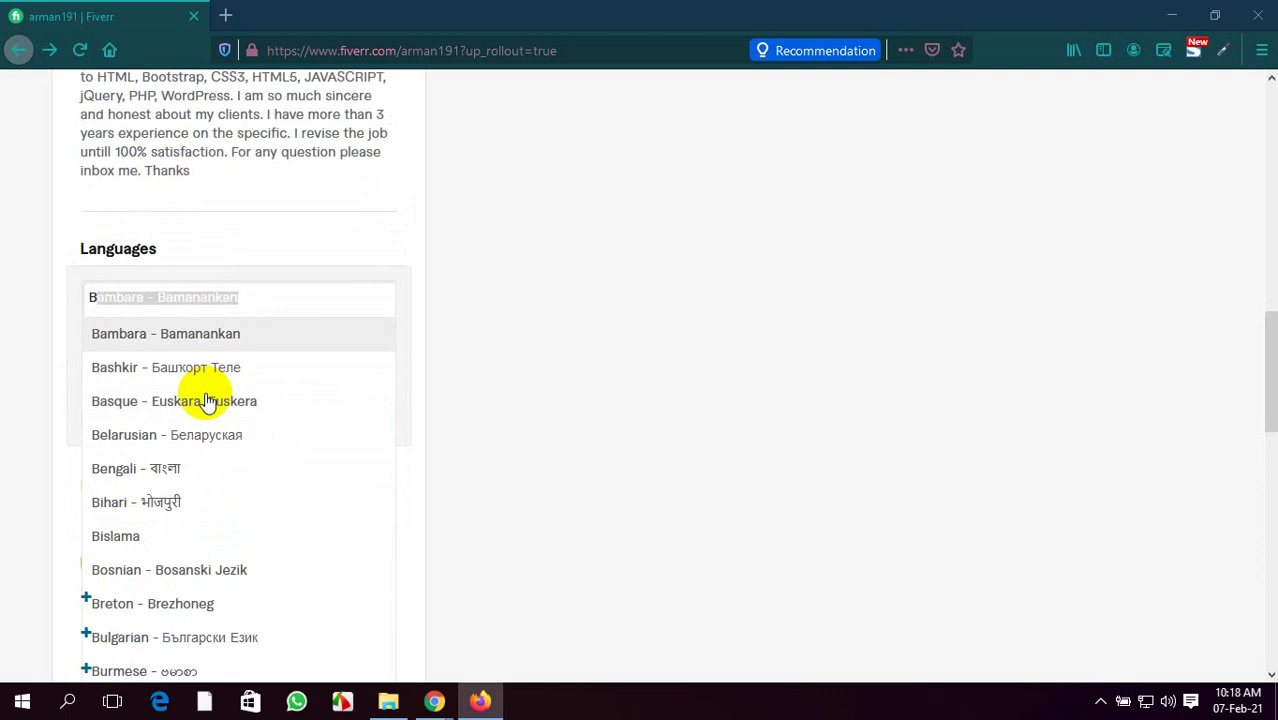
pyautogui.click(208, 466)
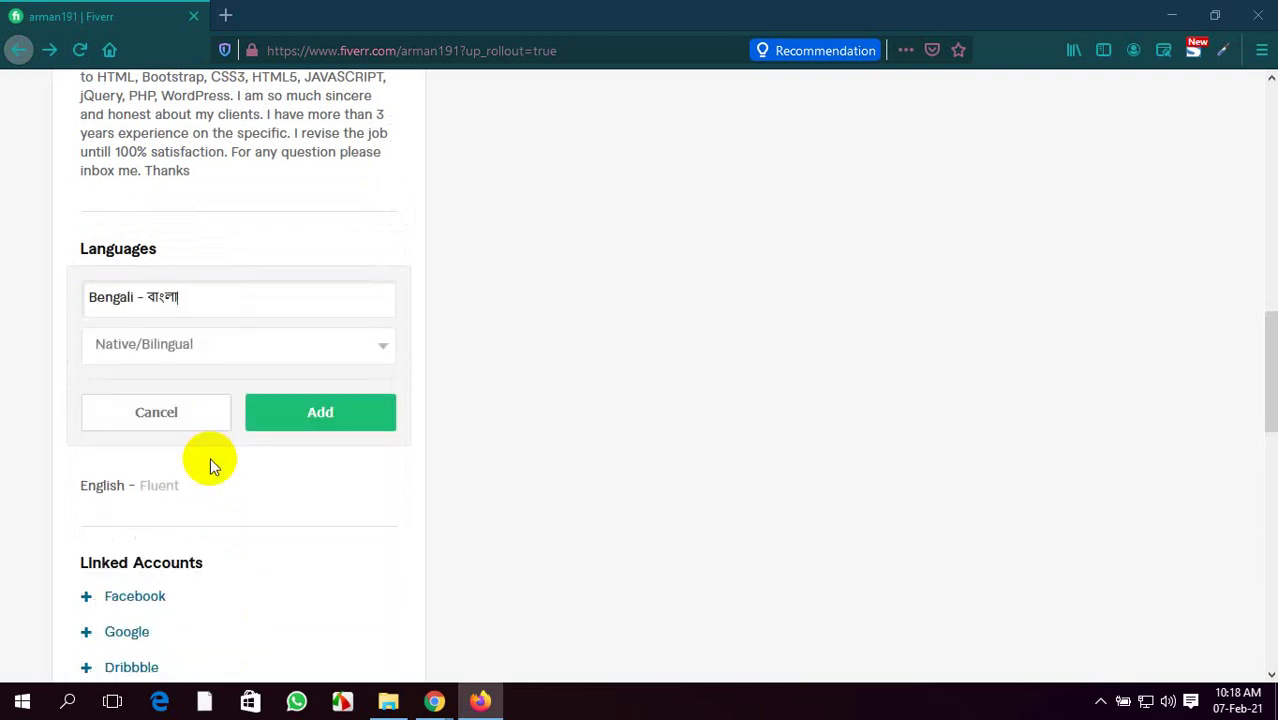
pyautogui.click(311, 418)
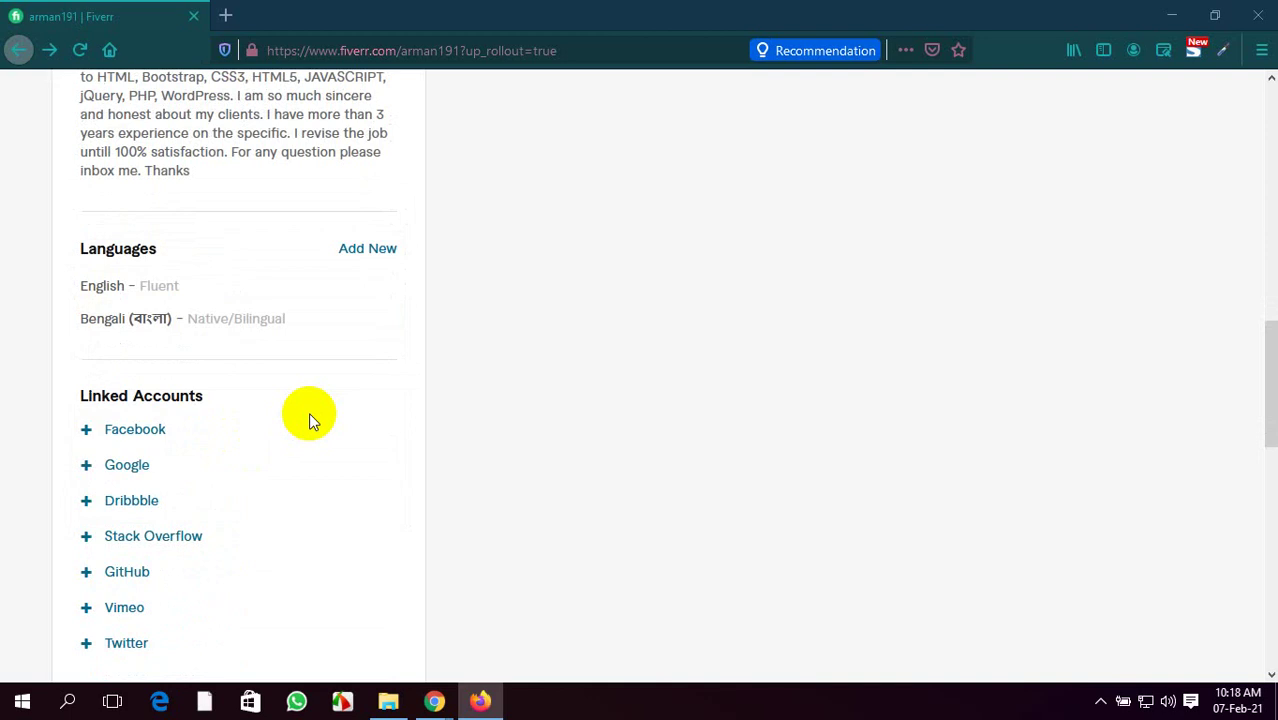
pyautogui.scroll(-2, 309, 412)
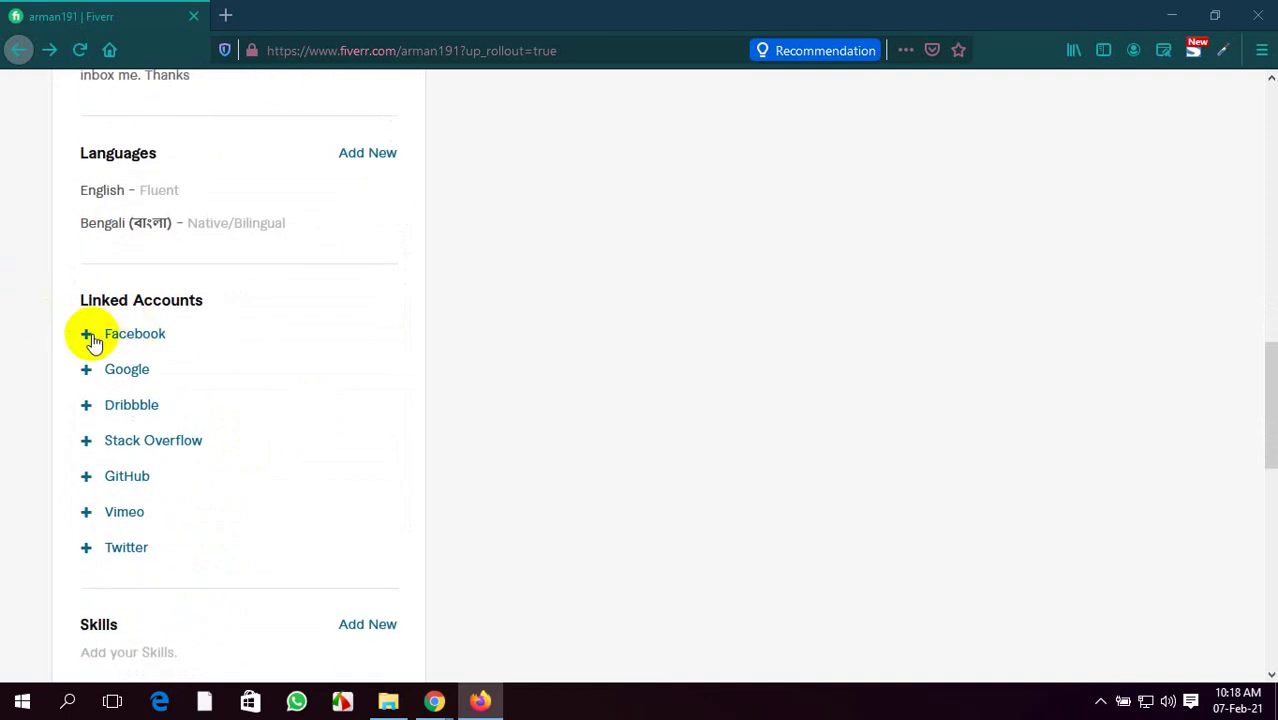
pyautogui.click(86, 337)
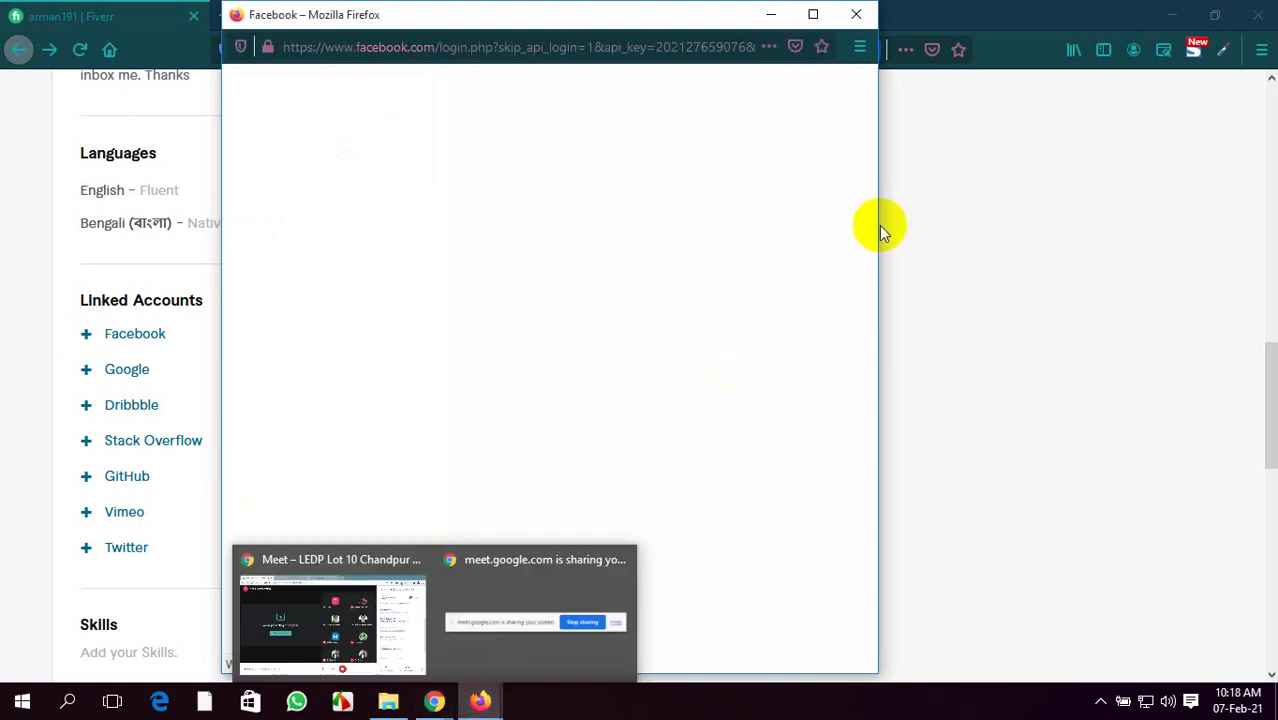
pyautogui.click(852, 16)
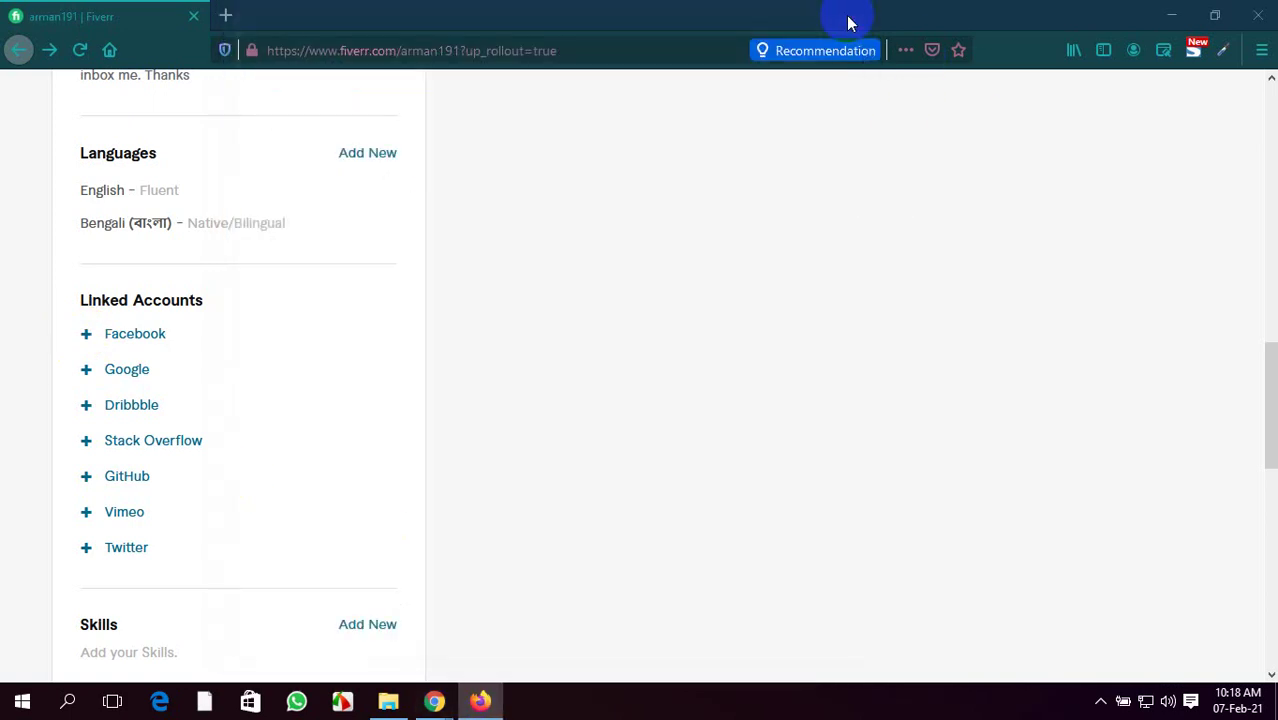
pyautogui.click(138, 335)
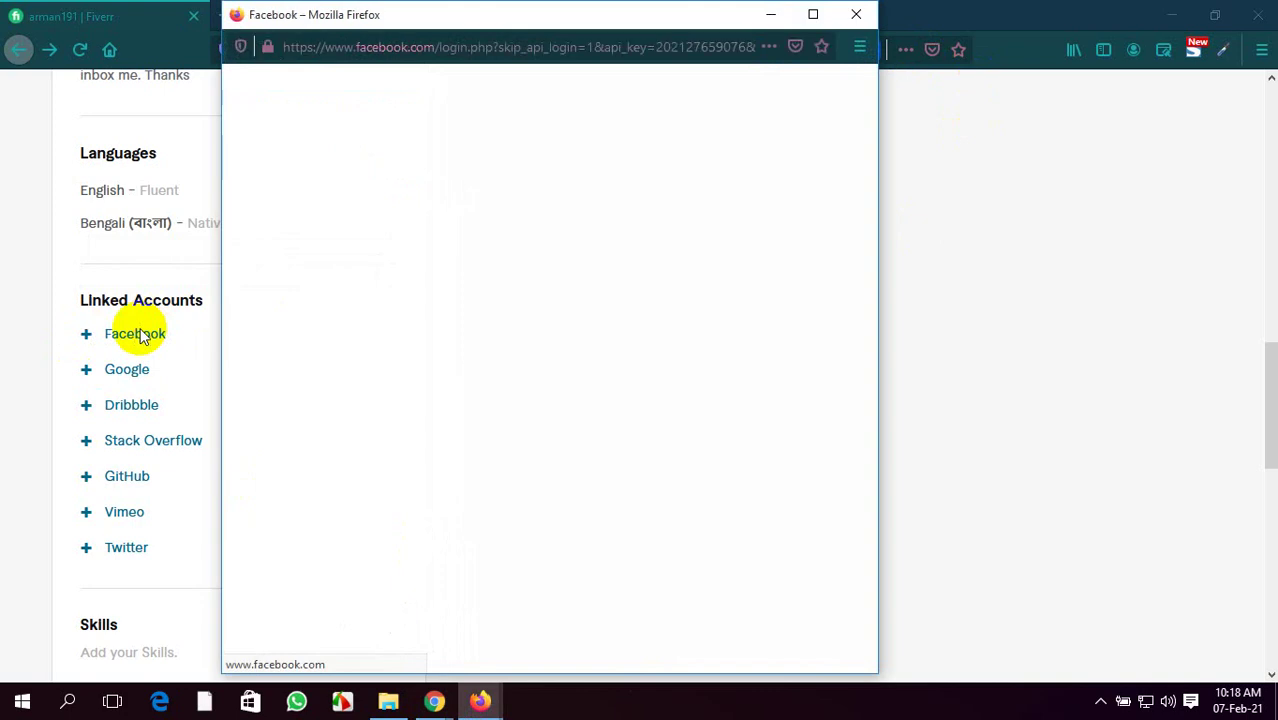
pyautogui.click(856, 14)
pyautogui.scroll(5, 658, 248)
pyautogui.scroll(6, 658, 248)
pyautogui.scroll(-10, 658, 248)
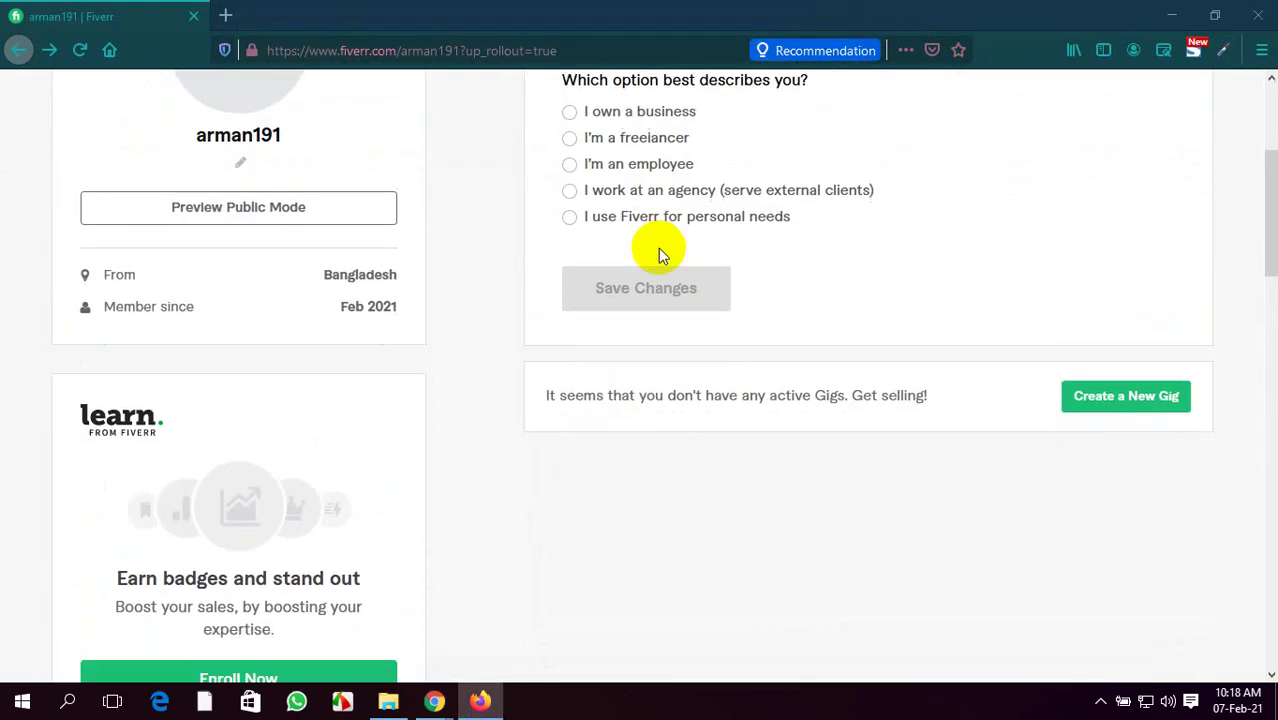
pyautogui.scroll(-5, 658, 248)
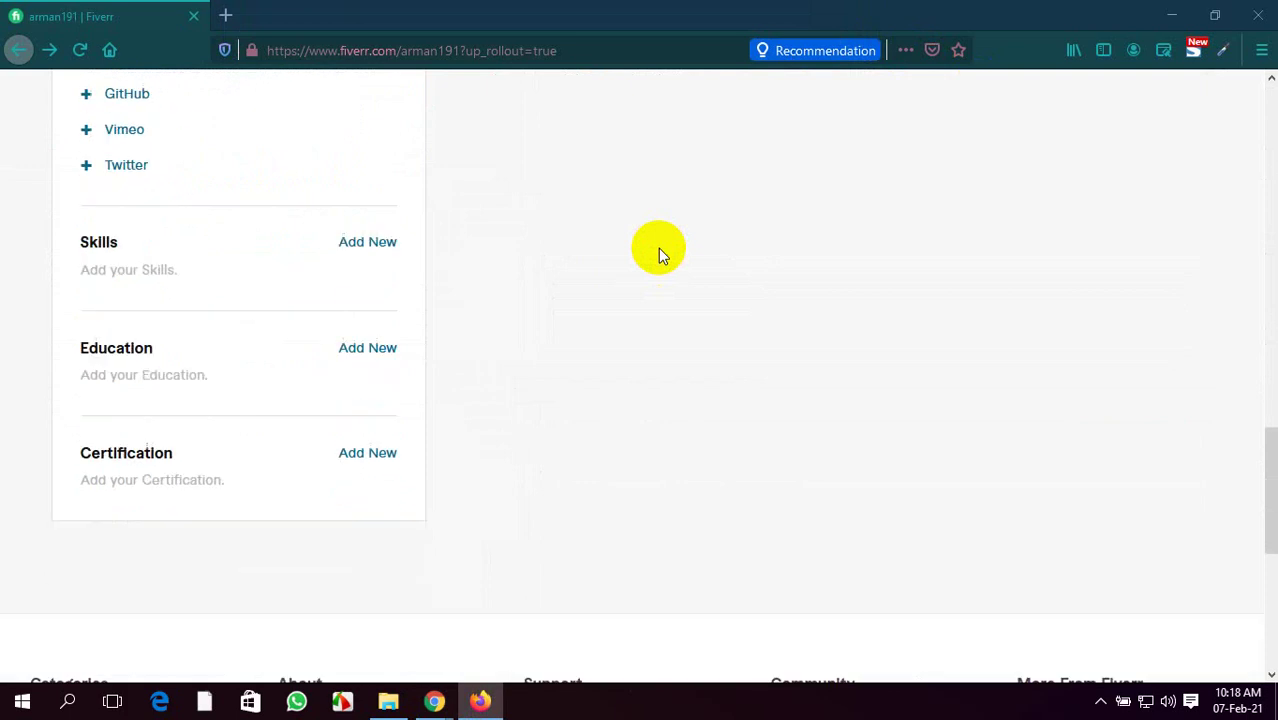
pyautogui.scroll(4, 658, 248)
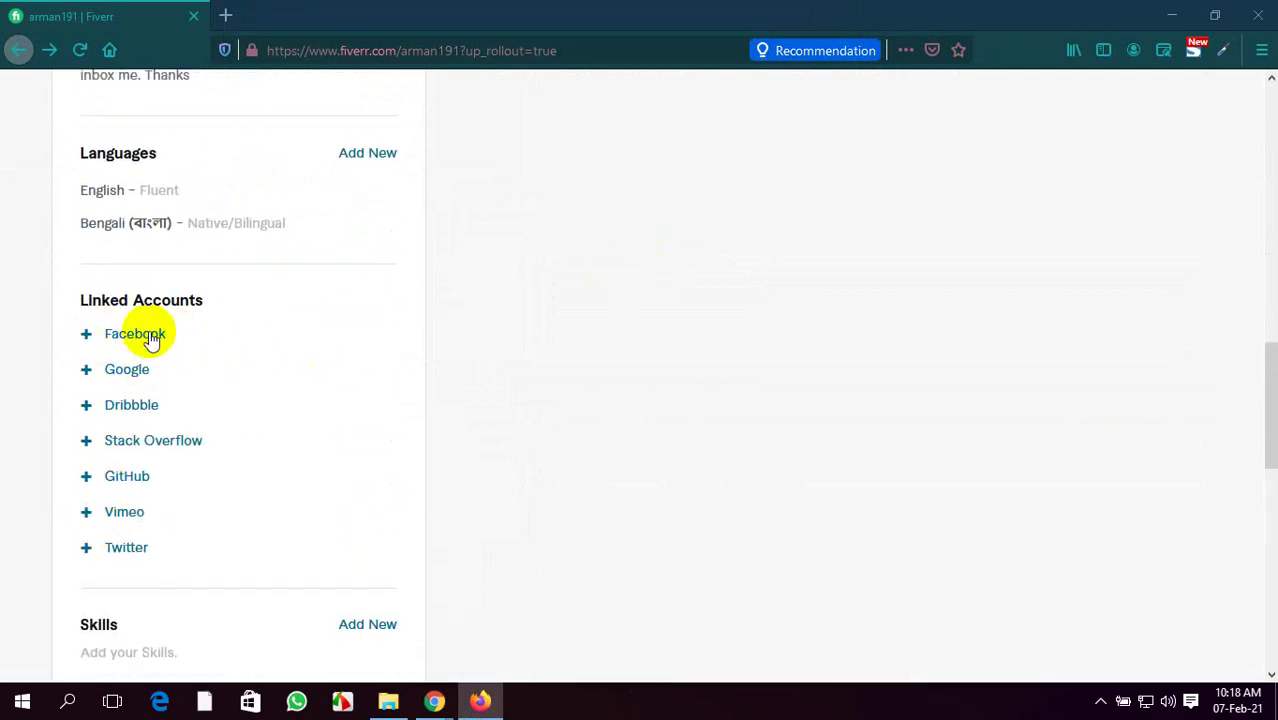
pyautogui.scroll(-2, 150, 340)
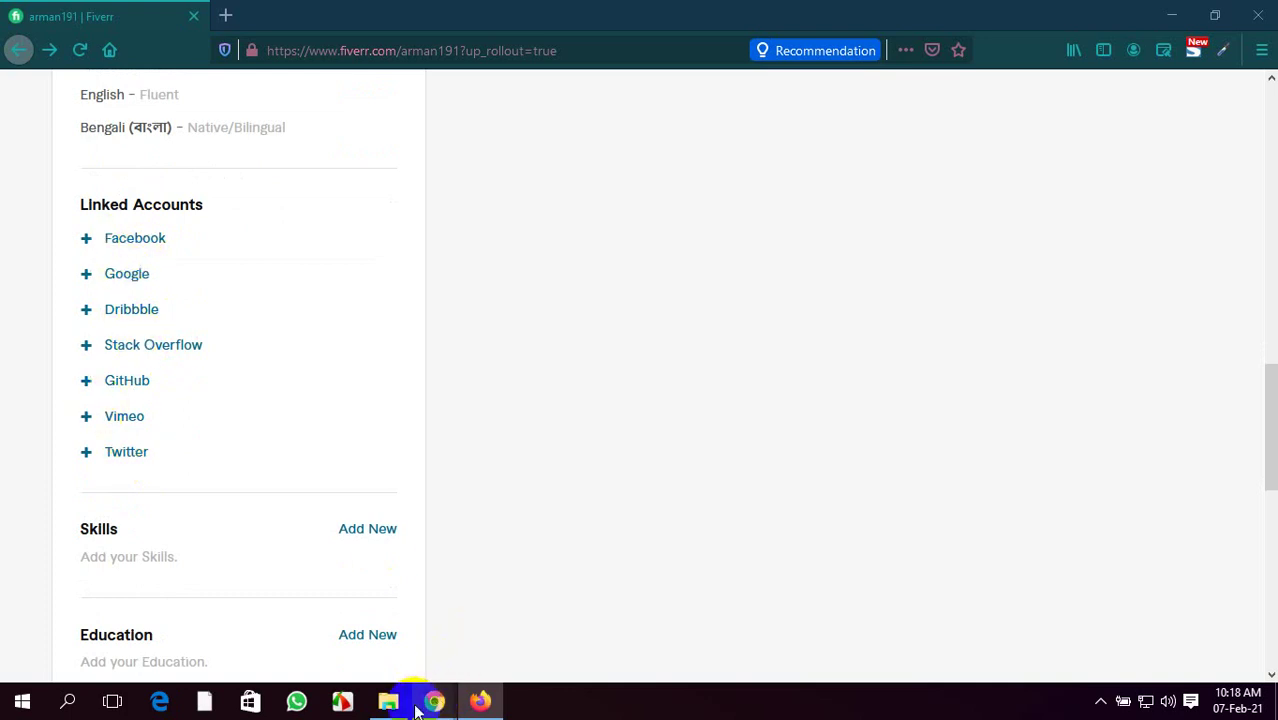
# - Present your entire screen in the Google Meet call, then return to the Fiverr profile
pyautogui.click(342, 703)
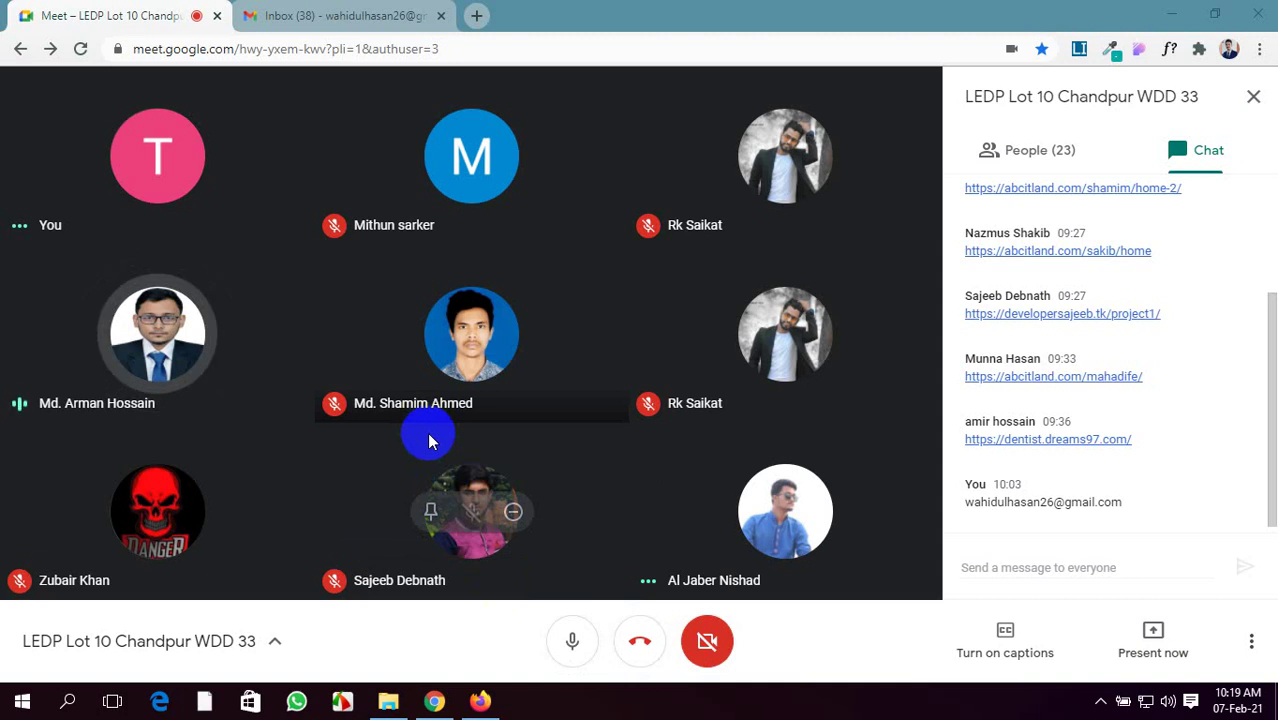
pyautogui.click(345, 16)
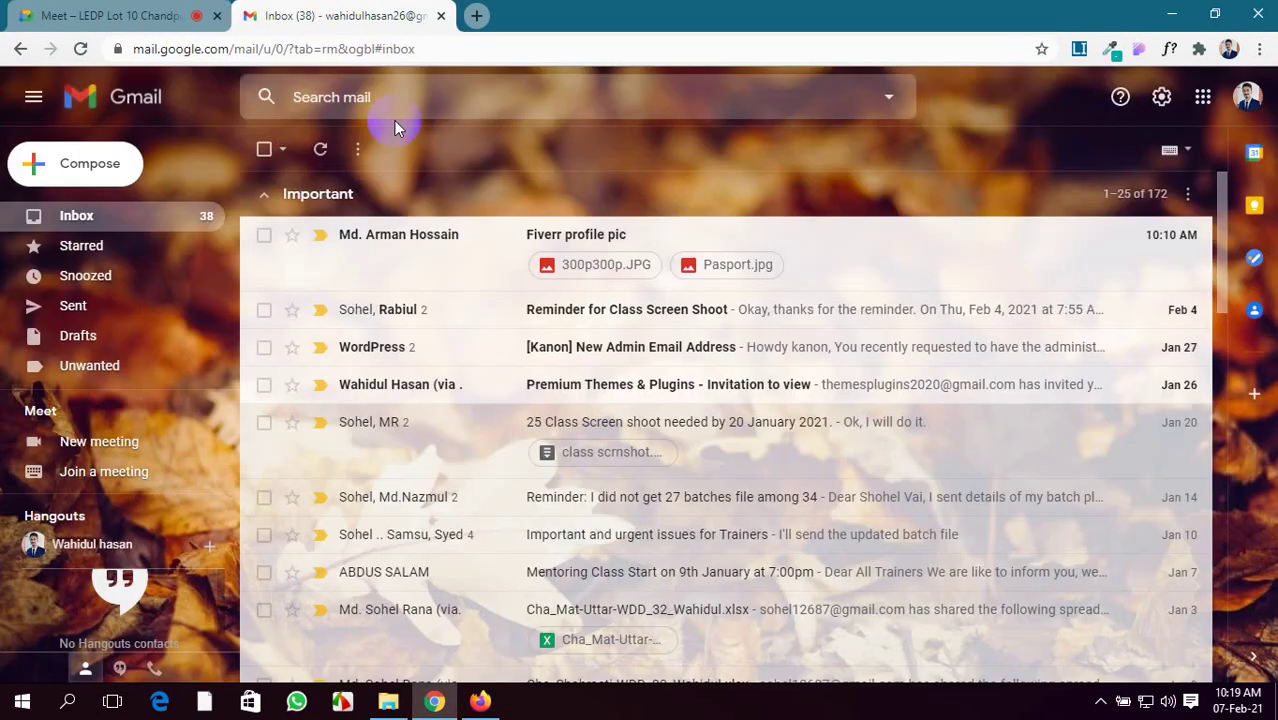
pyautogui.click(110, 16)
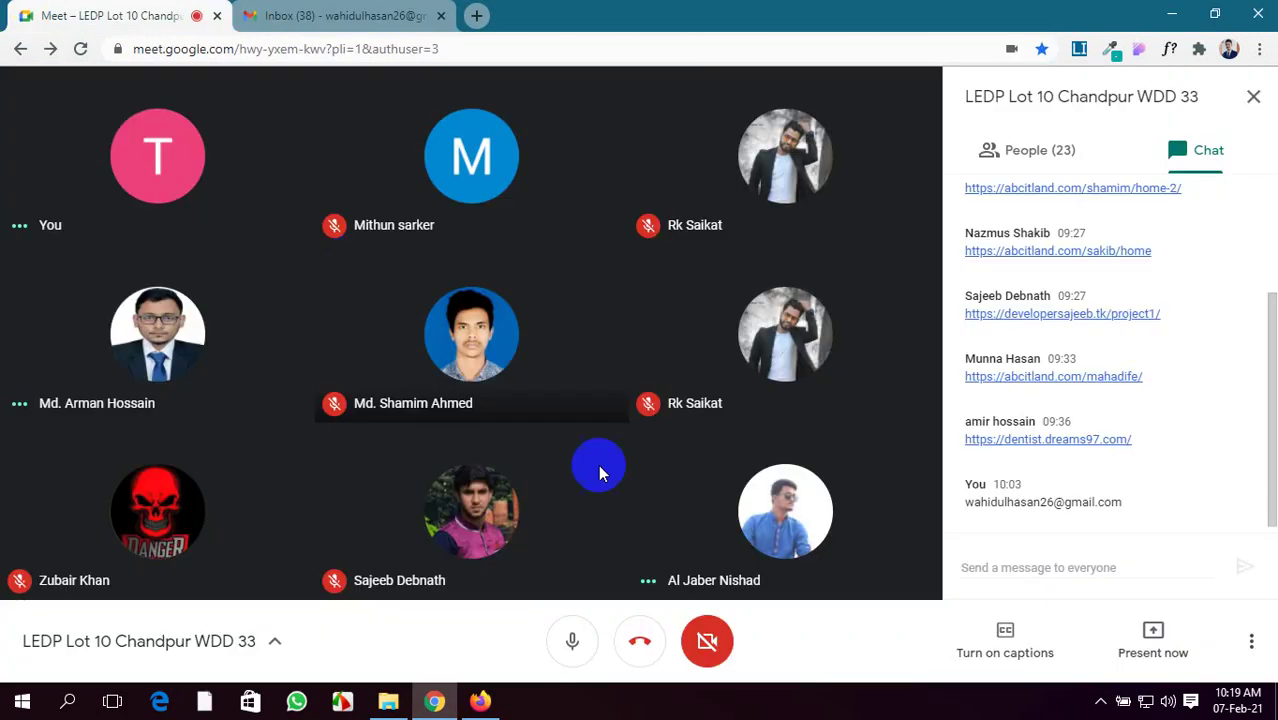
pyautogui.click(1105, 635)
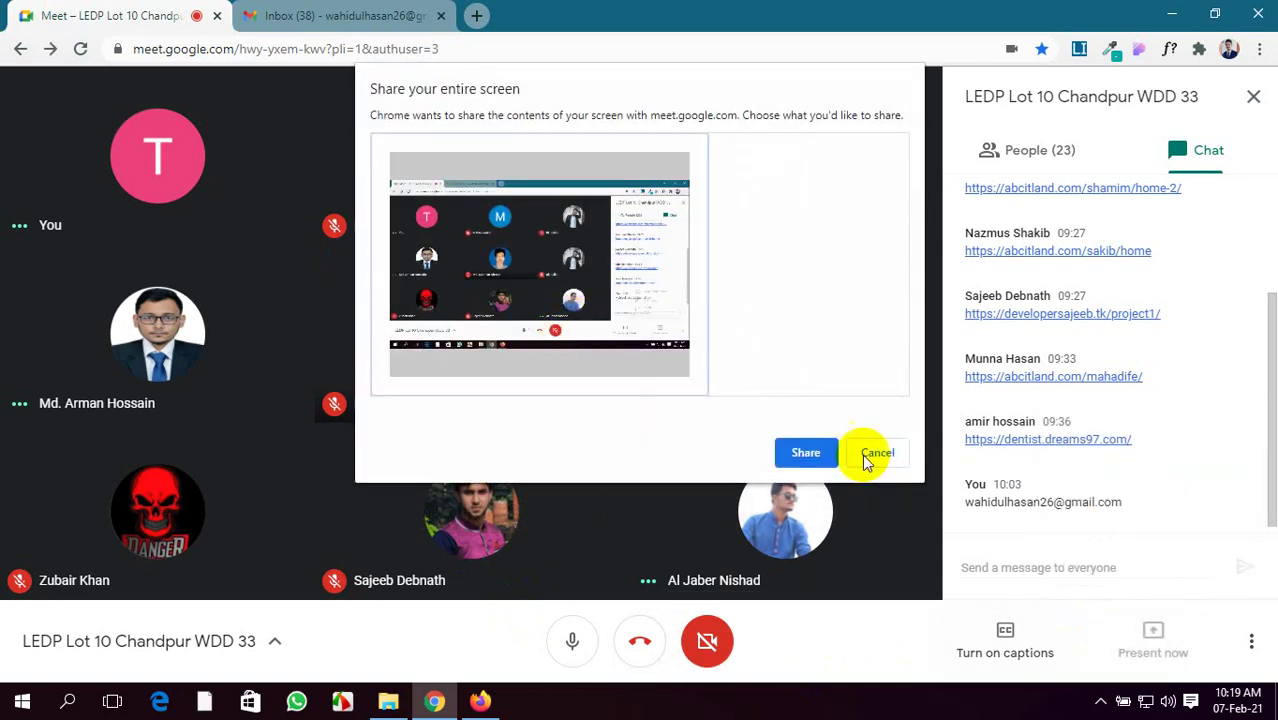
pyautogui.click(810, 451)
pyautogui.click(804, 654)
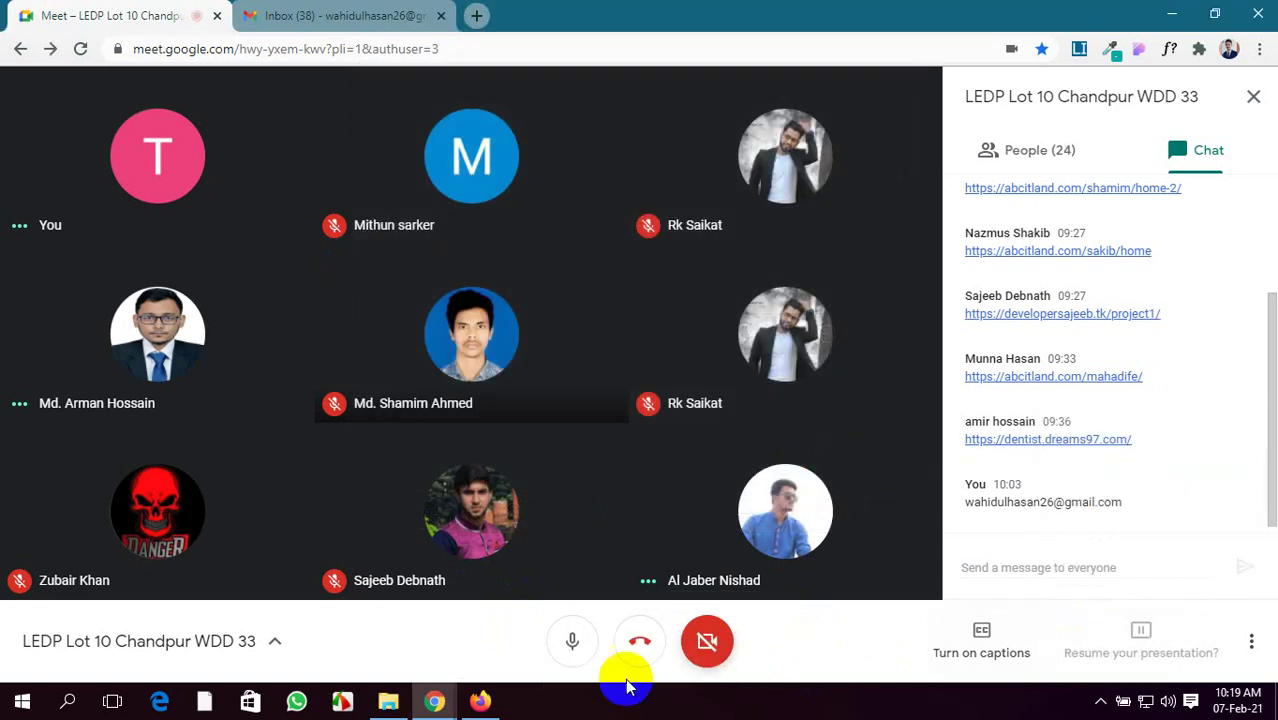
pyautogui.click(481, 701)
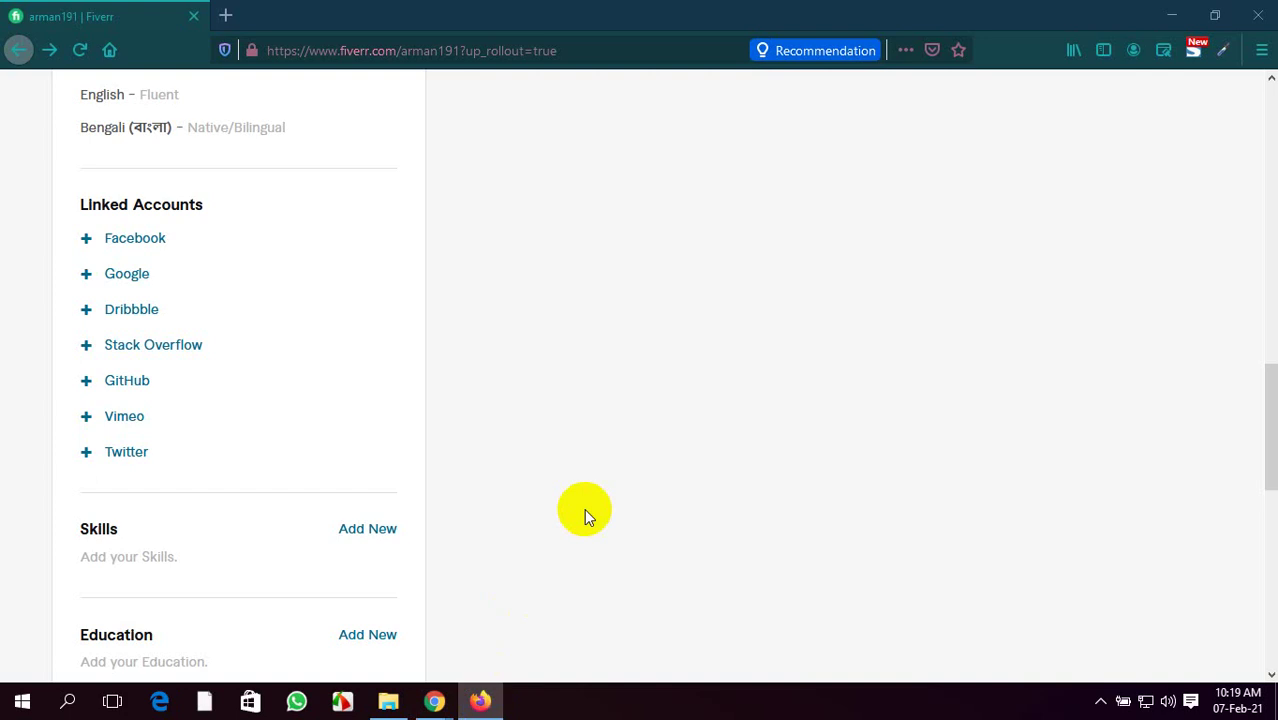
# - Add Psdtohtml as a skill at Expert level
pyautogui.scroll(3, 585, 512)
pyautogui.scroll(-2, 585, 512)
pyautogui.scroll(-2, 584, 508)
pyautogui.scroll(-4, 584, 508)
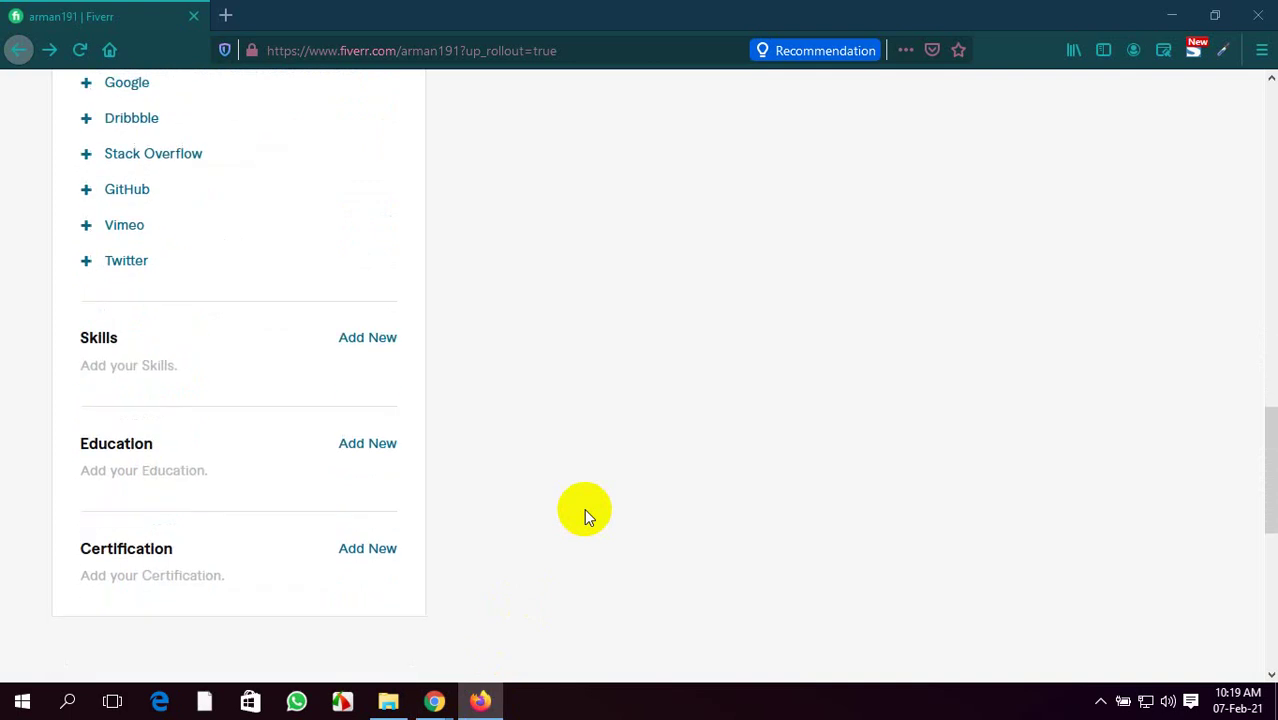
pyautogui.click(346, 345)
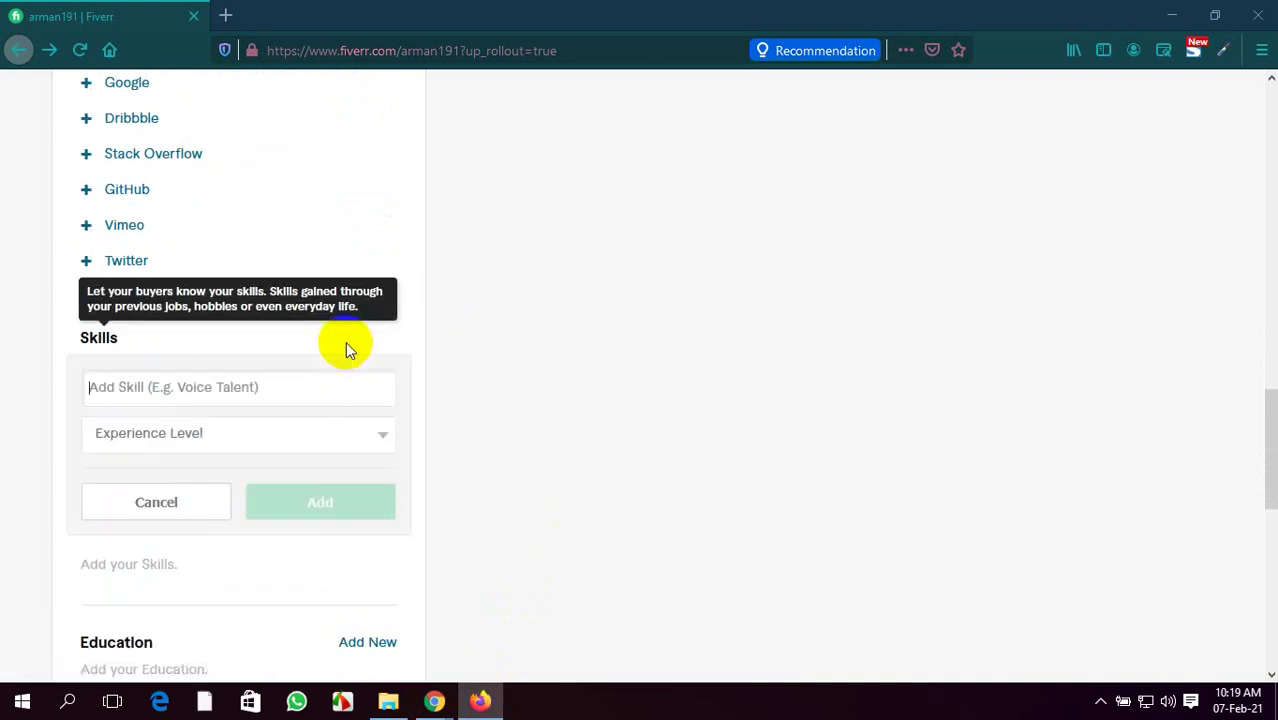
pyautogui.click(243, 386)
pyautogui.write('Psd')
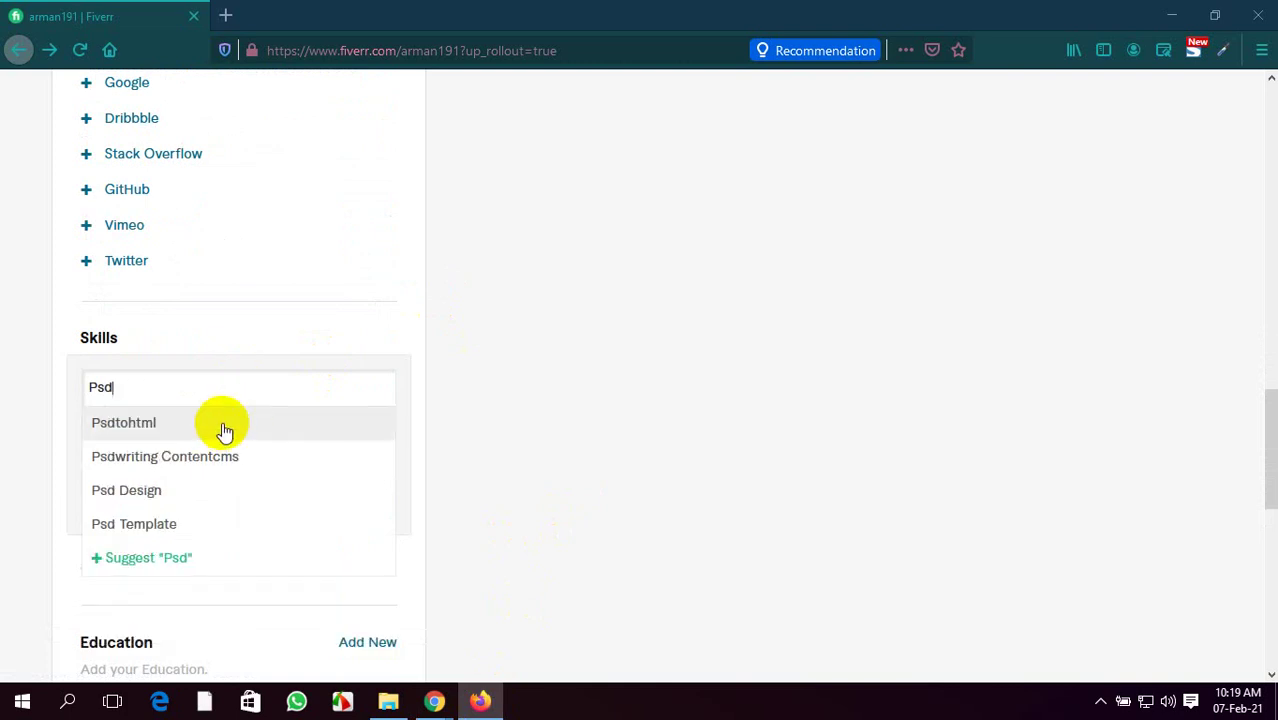
pyautogui.click(223, 428)
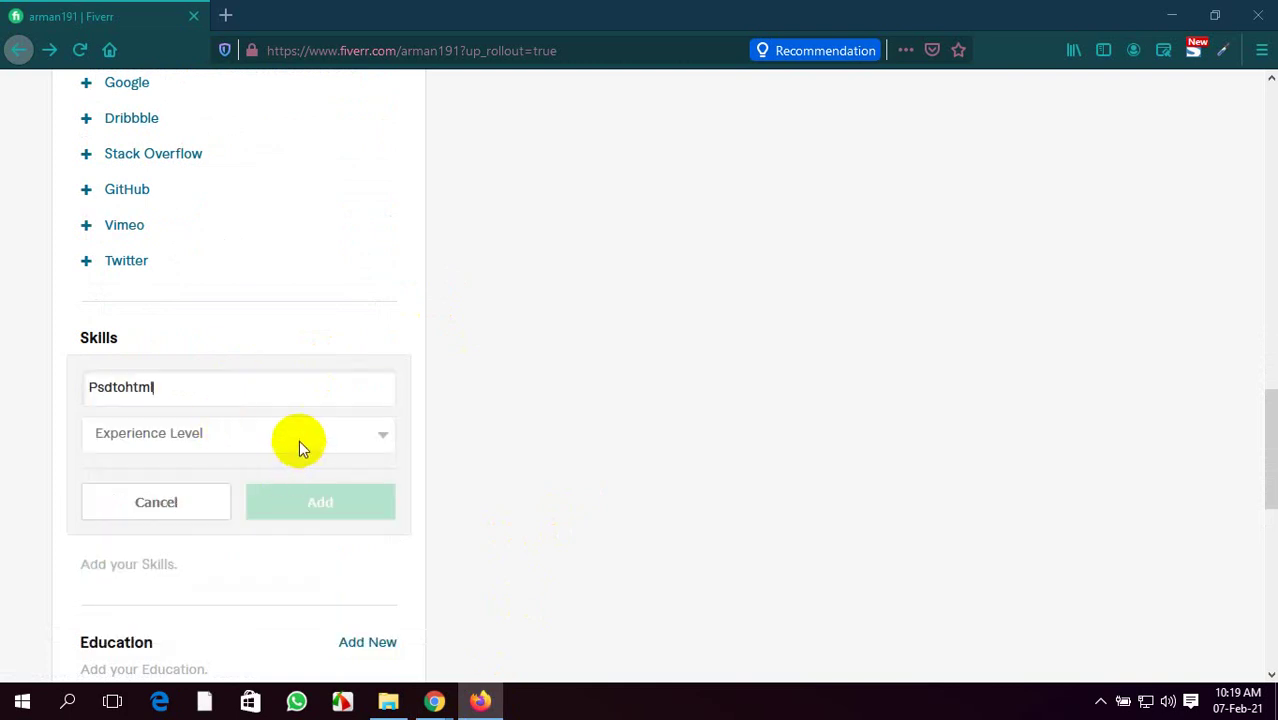
pyautogui.click(298, 439)
pyautogui.click(231, 513)
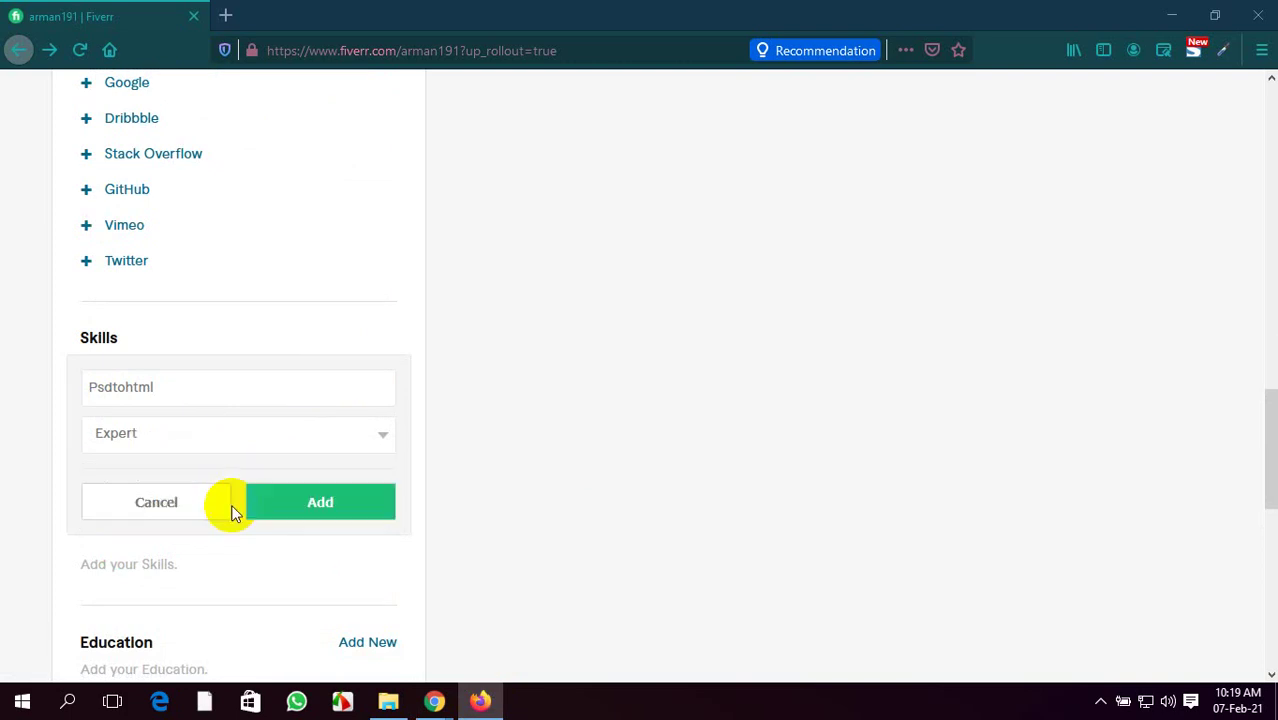
pyautogui.click(325, 507)
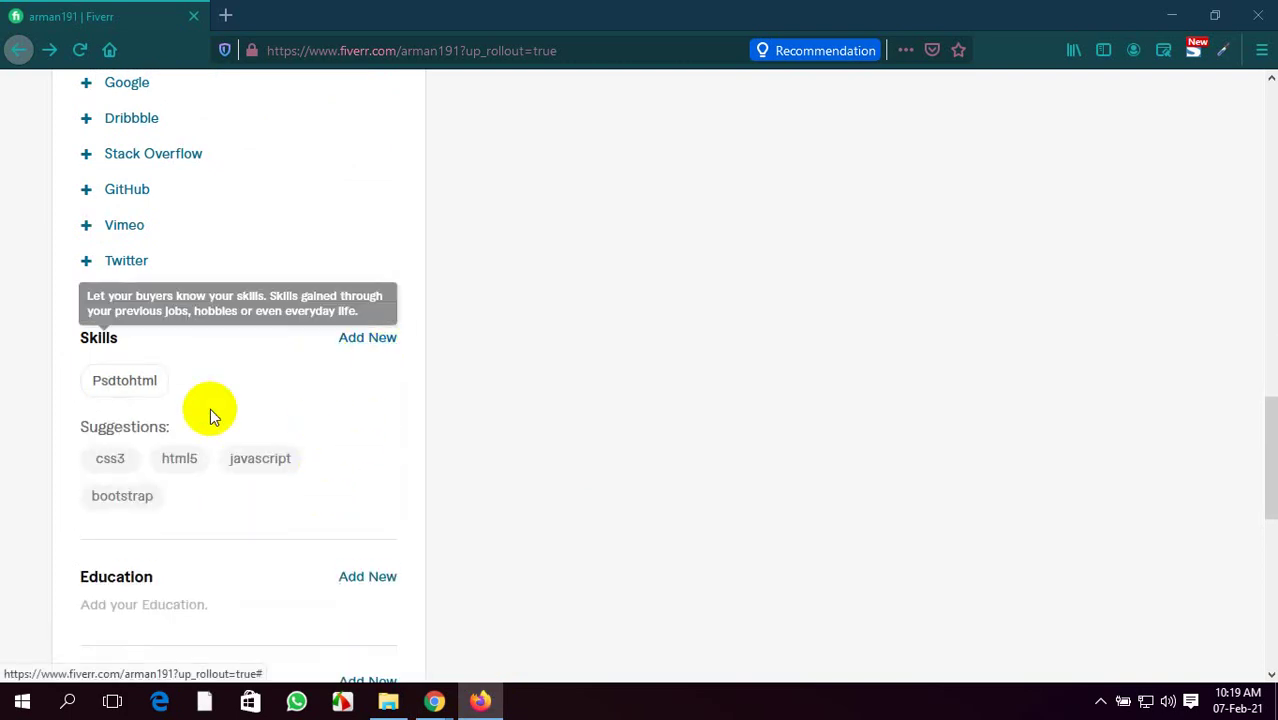
# - Add the suggested Html5 and Css3 skills, each at Expert level
pyautogui.click(179, 458)
pyautogui.click(262, 428)
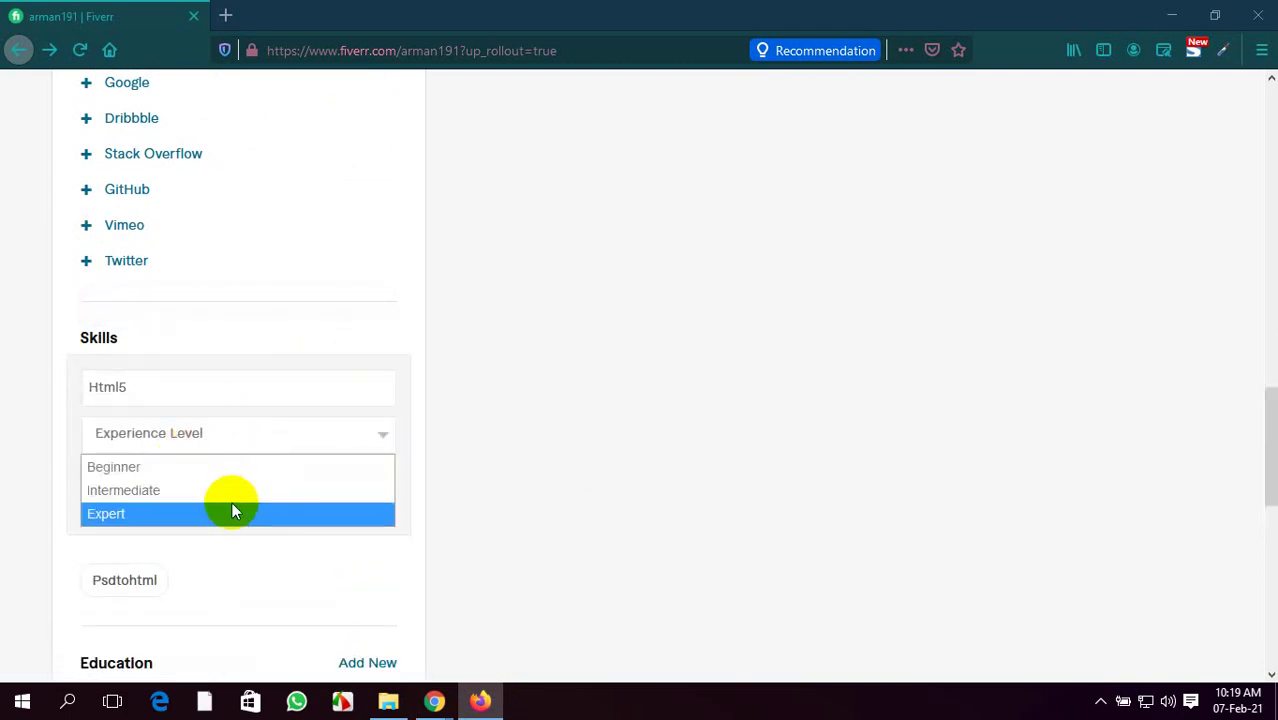
pyautogui.click(233, 508)
pyautogui.click(305, 502)
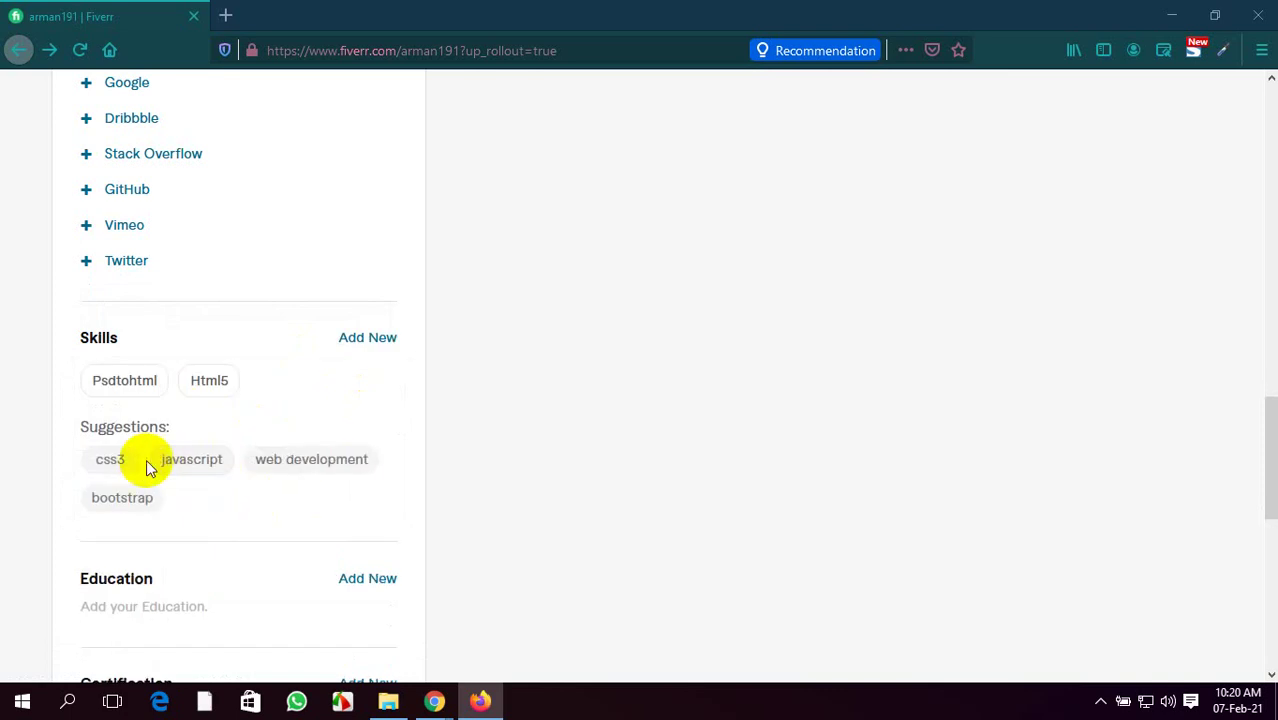
pyautogui.click(112, 458)
pyautogui.click(270, 434)
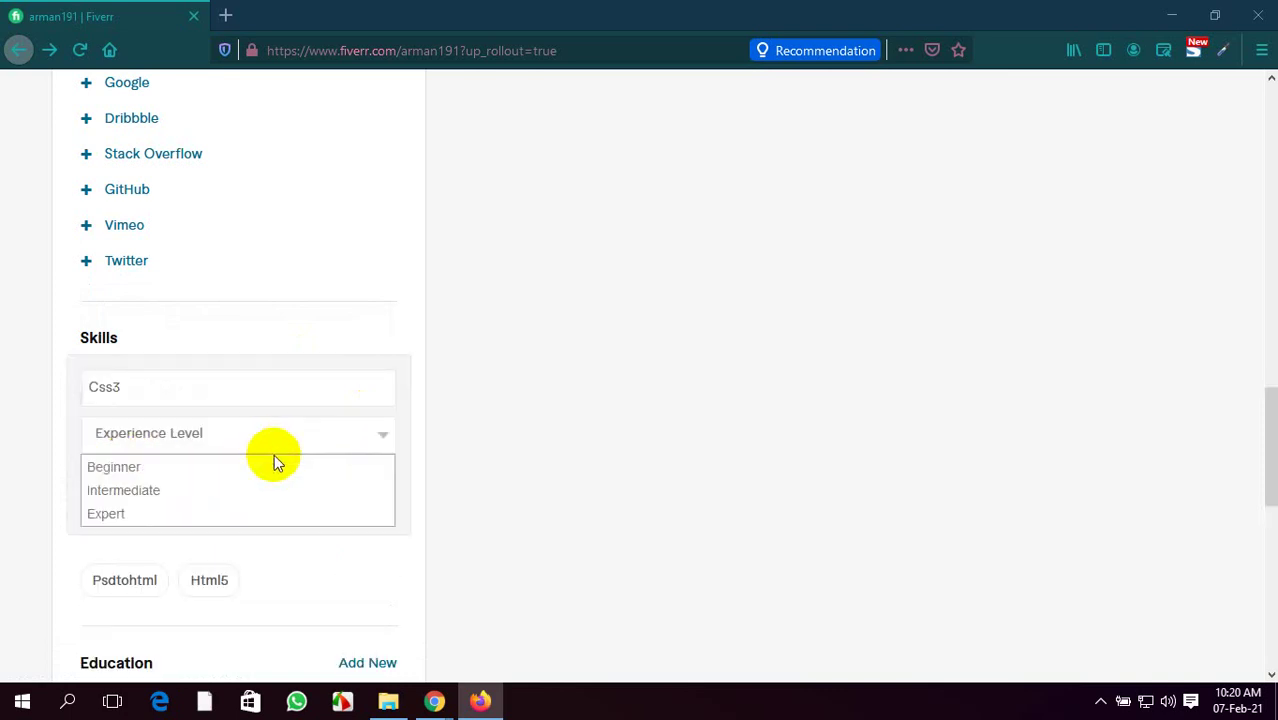
pyautogui.click(262, 516)
pyautogui.click(306, 504)
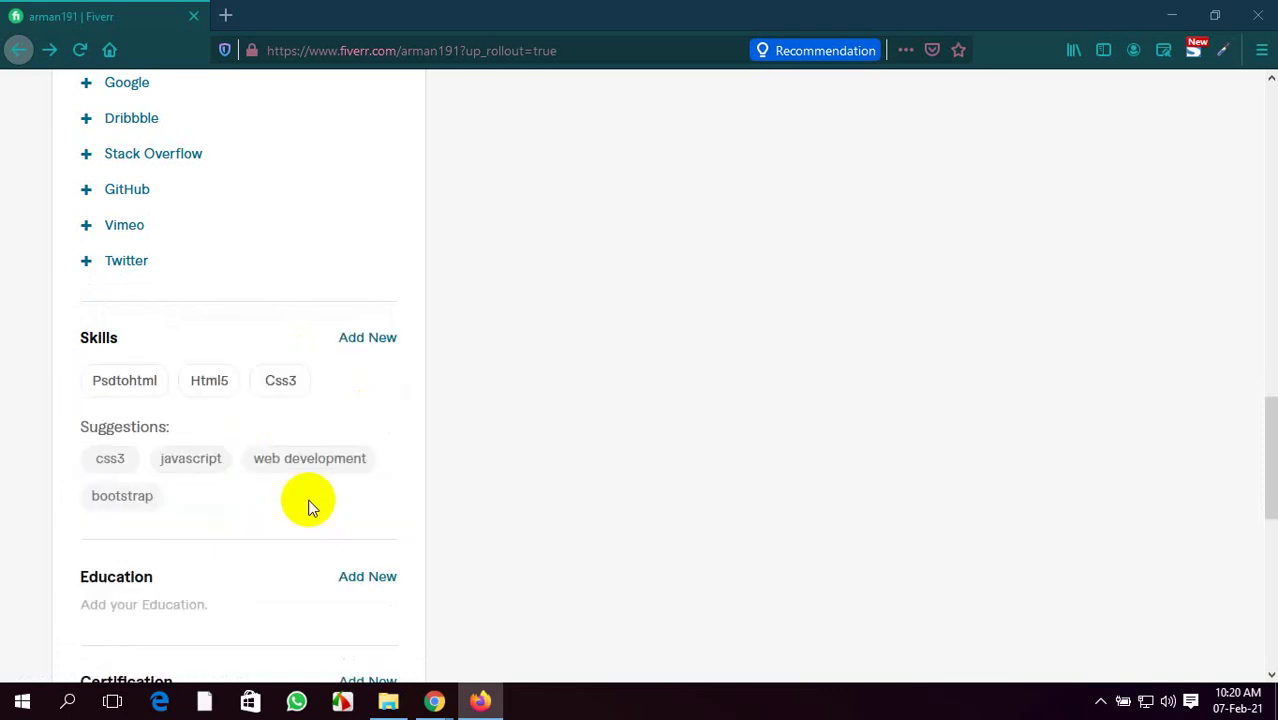
# - Add the suggested Javascript and Bootstrap skills, each at Expert level
pyautogui.click(150, 462)
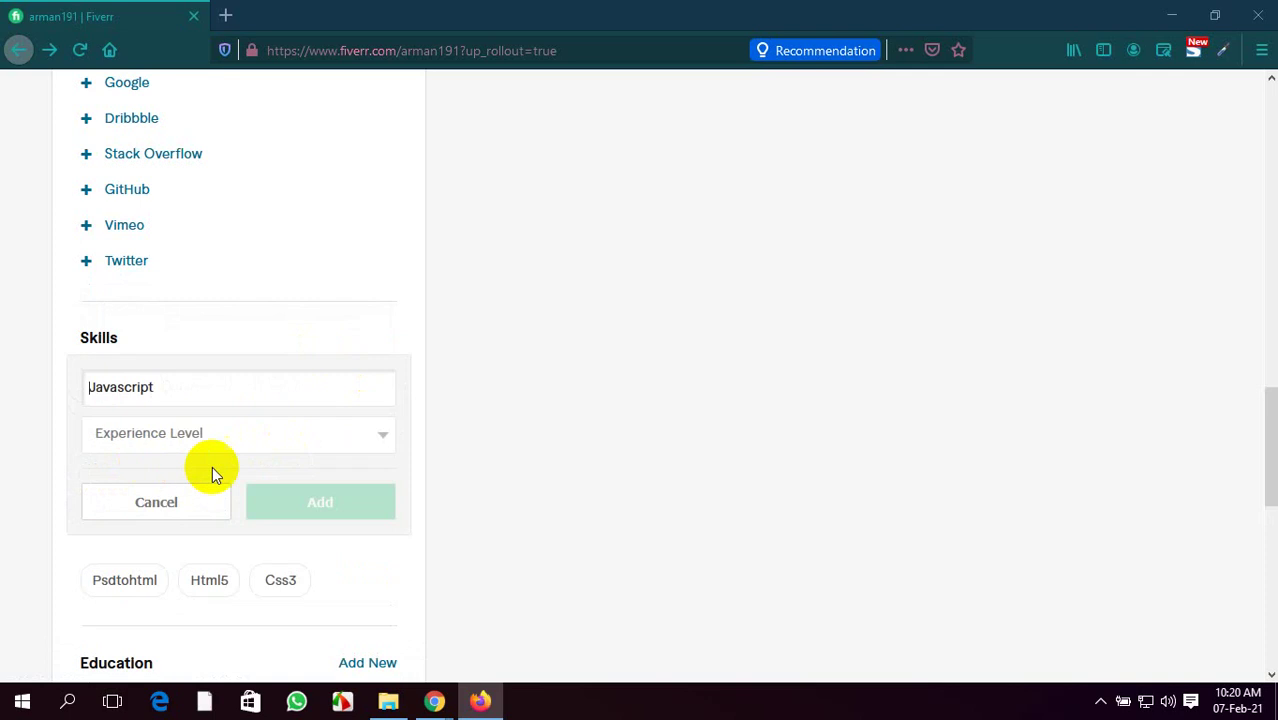
pyautogui.click(337, 435)
pyautogui.click(304, 510)
pyautogui.click(299, 500)
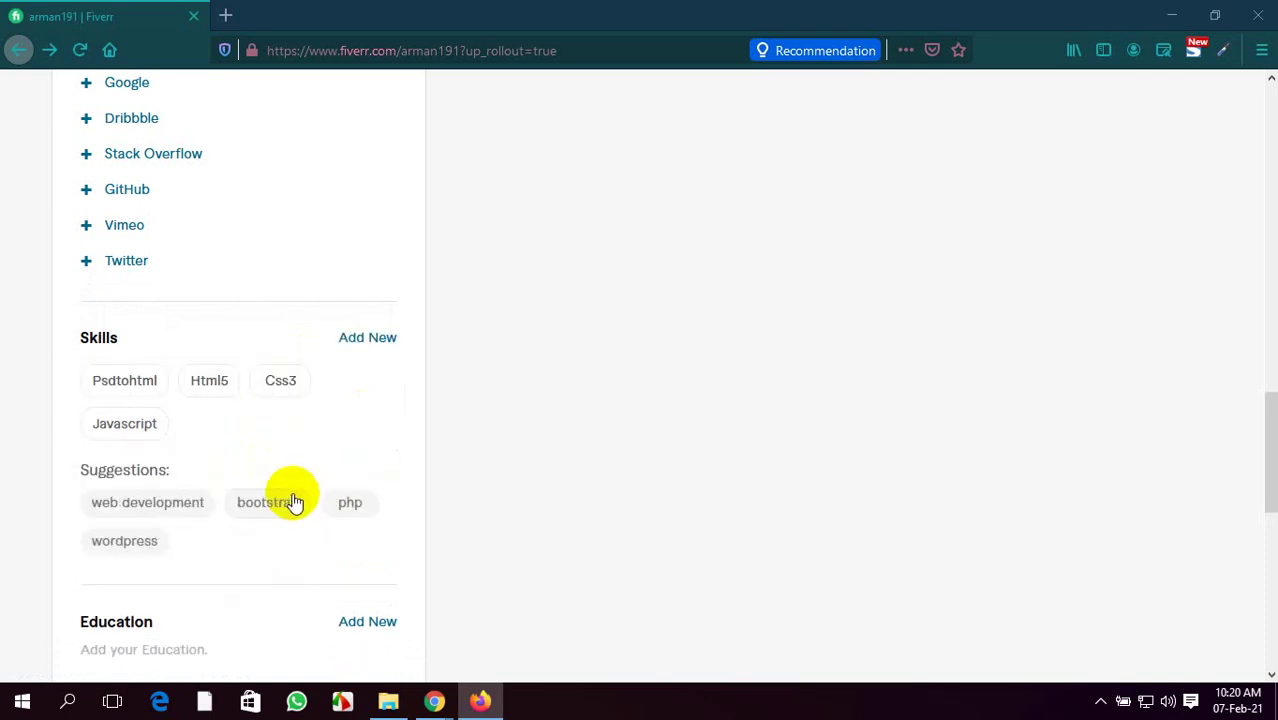
pyautogui.click(276, 504)
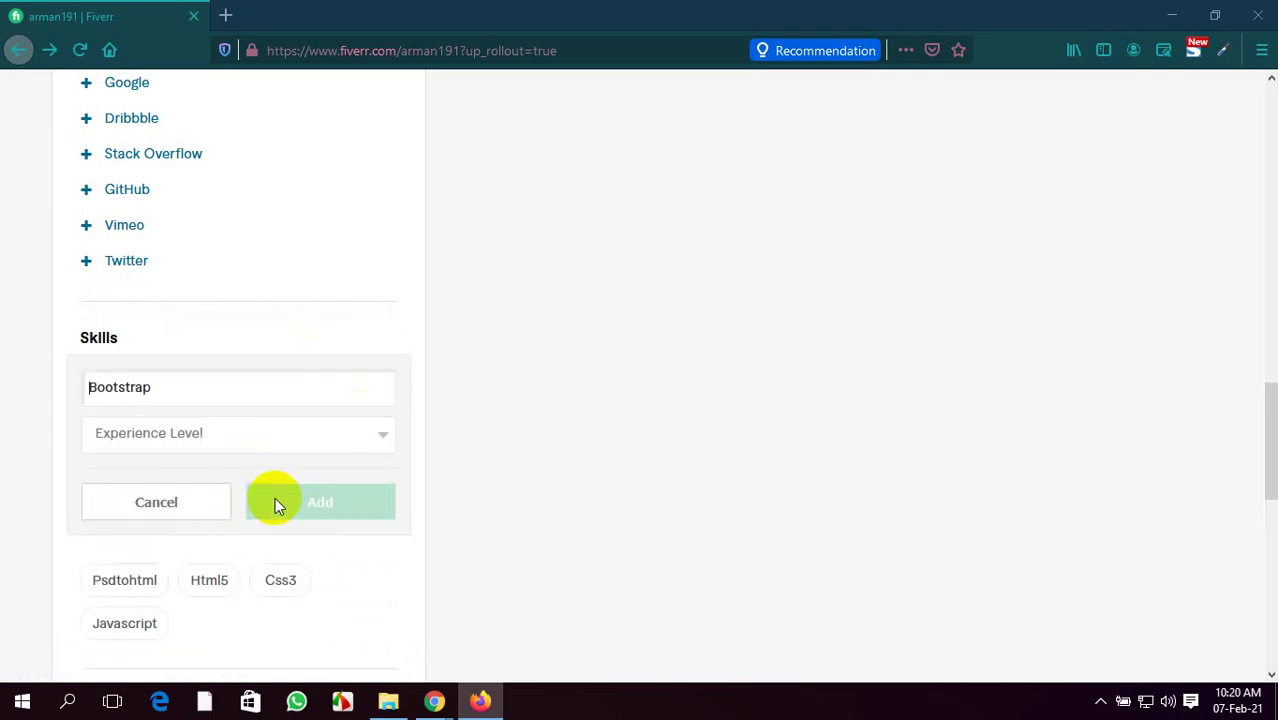
pyautogui.click(334, 442)
pyautogui.click(299, 513)
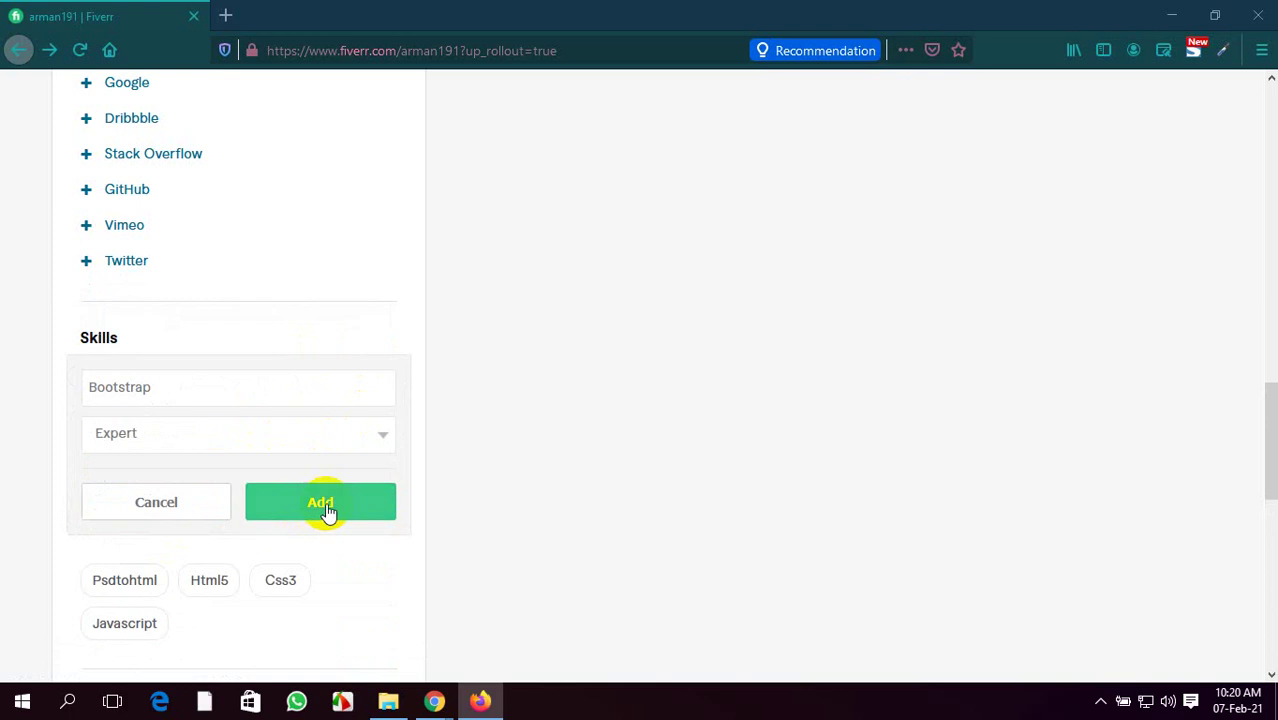
pyautogui.click(322, 507)
# - Add the suggested Wordpress and Php skills, each at Expert level
pyautogui.scroll(-2, 274, 514)
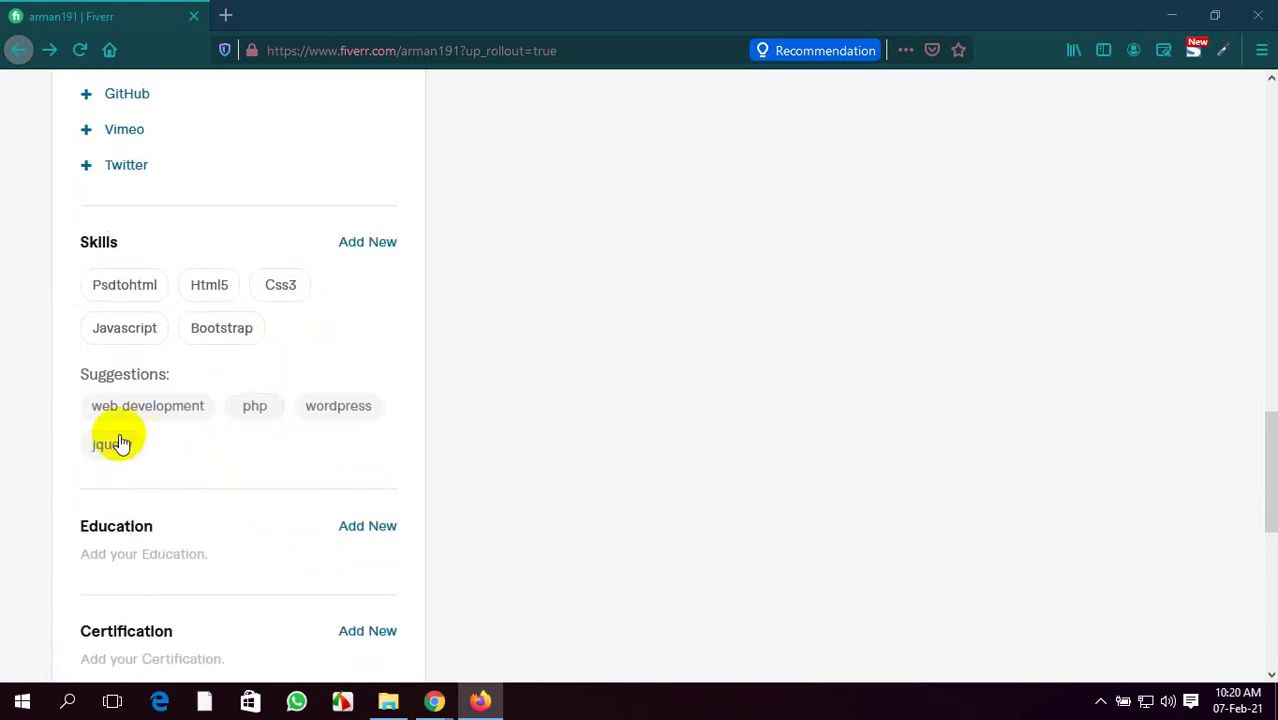
pyautogui.click(332, 407)
pyautogui.click(345, 337)
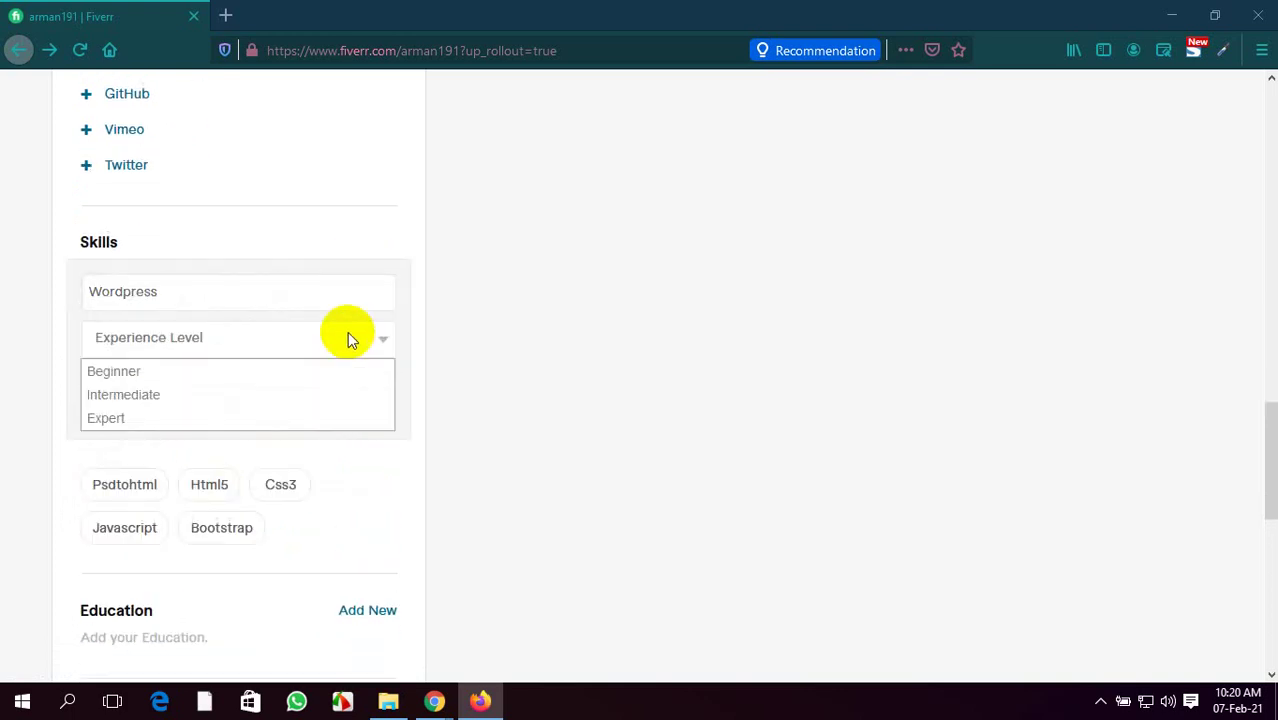
pyautogui.click(314, 420)
pyautogui.click(340, 418)
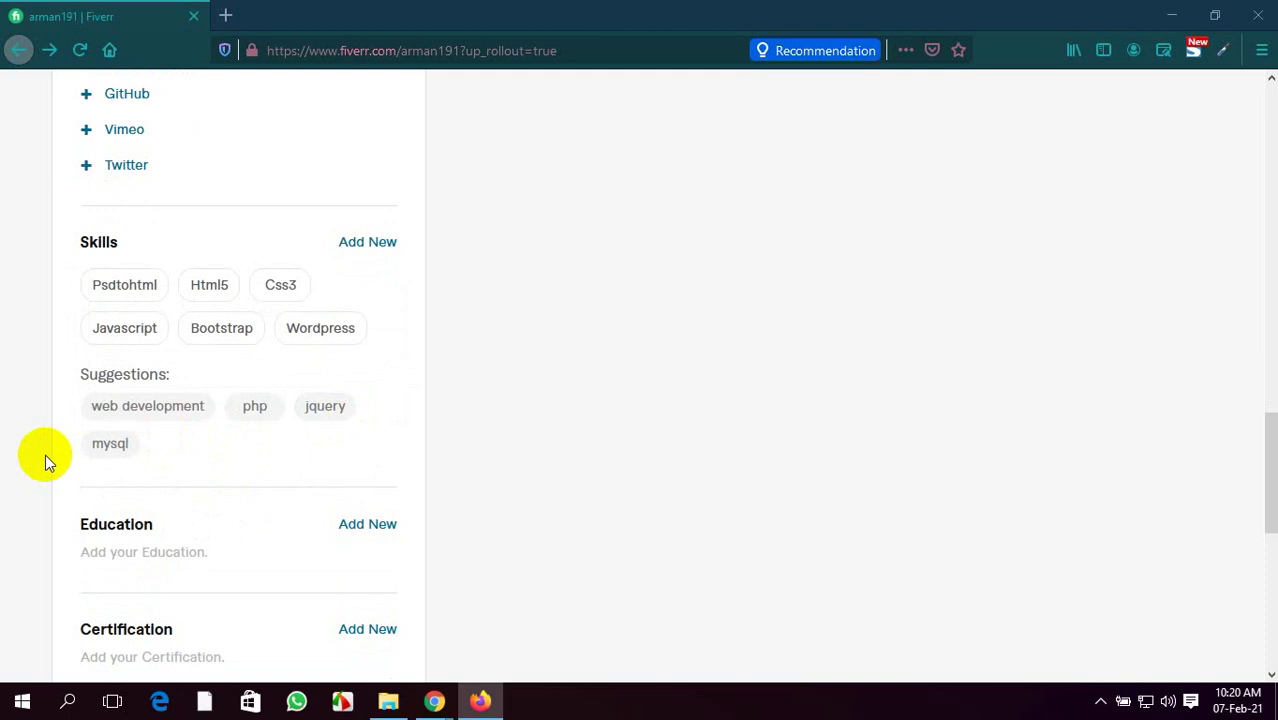
pyautogui.click(258, 408)
pyautogui.click(305, 337)
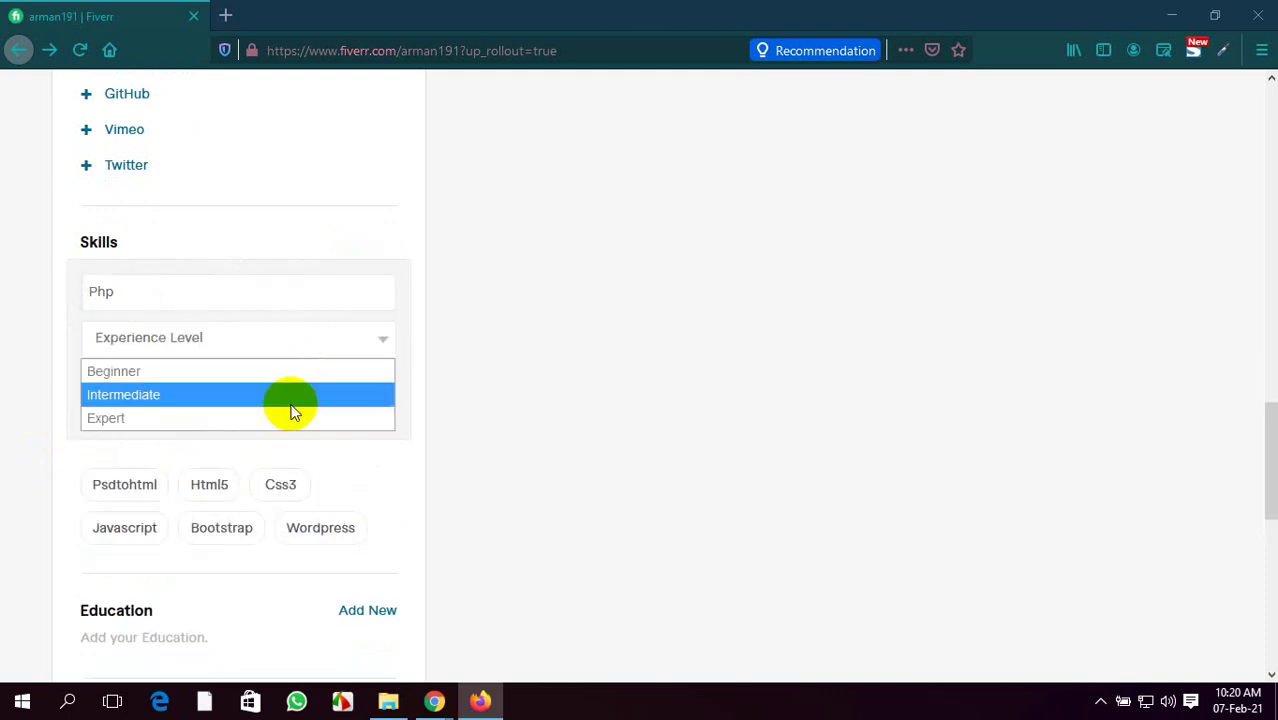
pyautogui.click(280, 434)
pyautogui.click(282, 348)
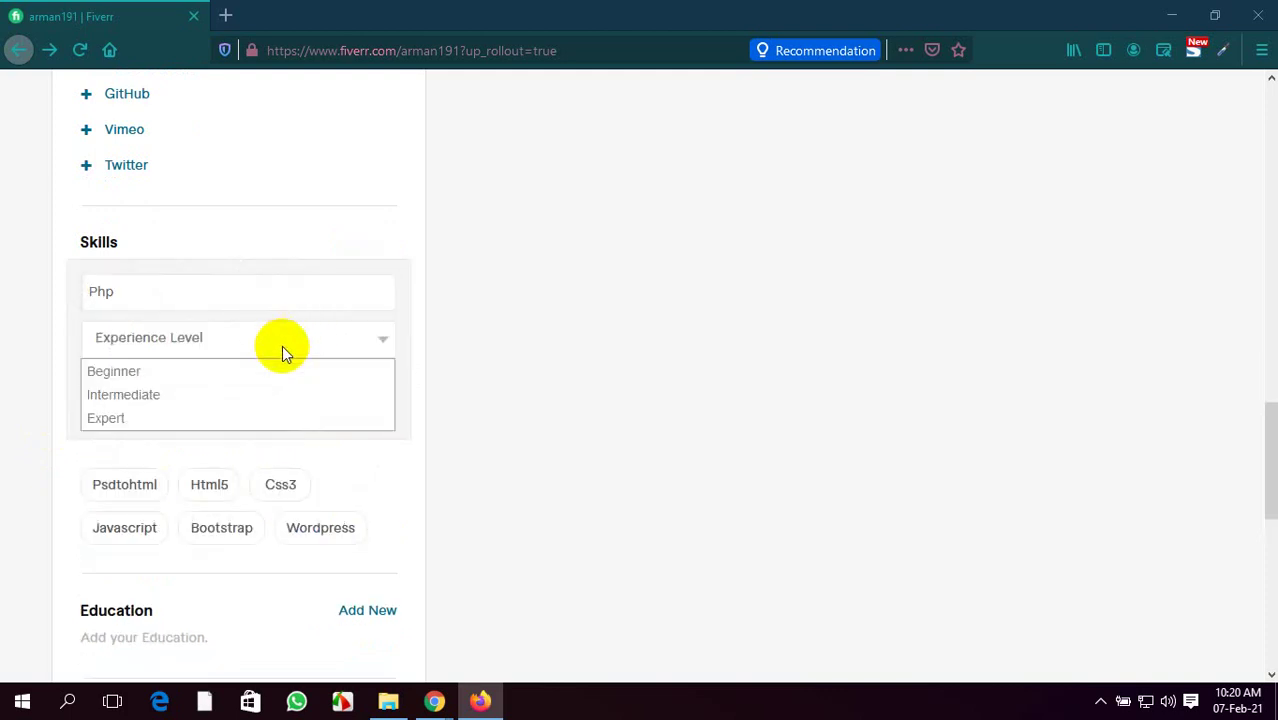
pyautogui.click(253, 430)
pyautogui.click(320, 418)
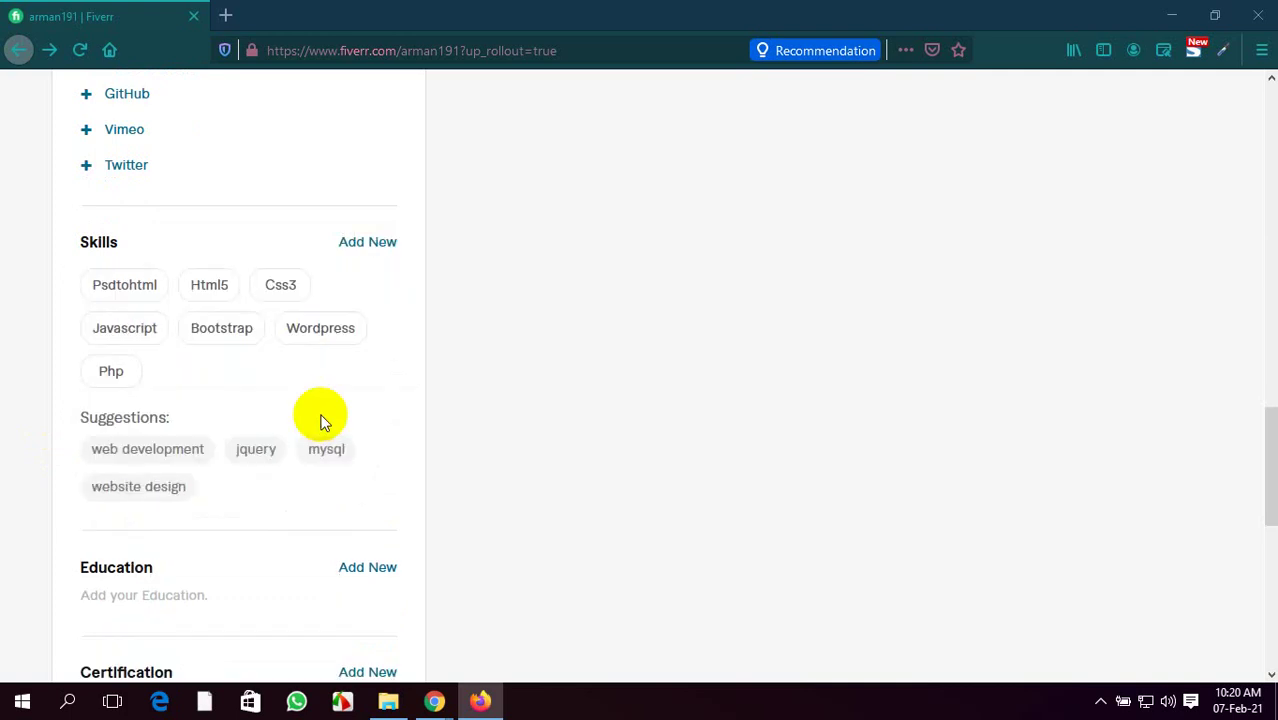
# - Add Jquery, Mysql and Adobe Photoshop as Expert-level skills
pyautogui.click(270, 453)
pyautogui.click(263, 345)
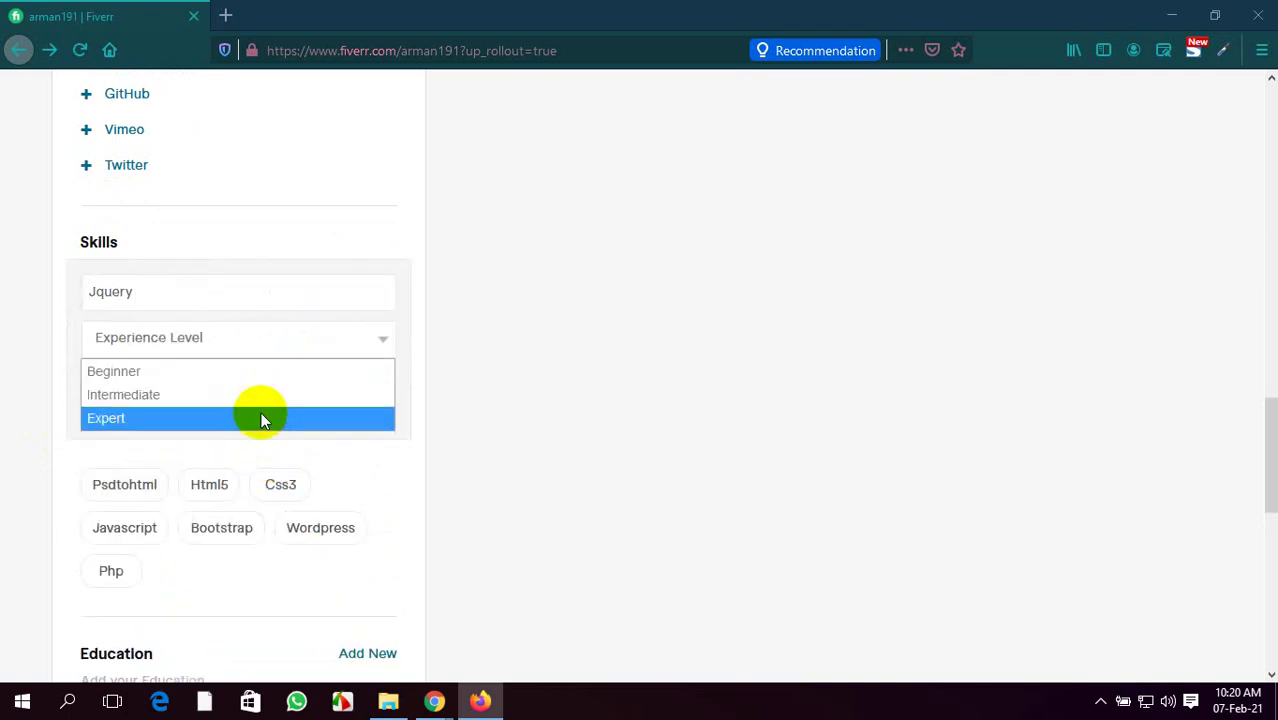
pyautogui.click(261, 418)
pyautogui.click(294, 413)
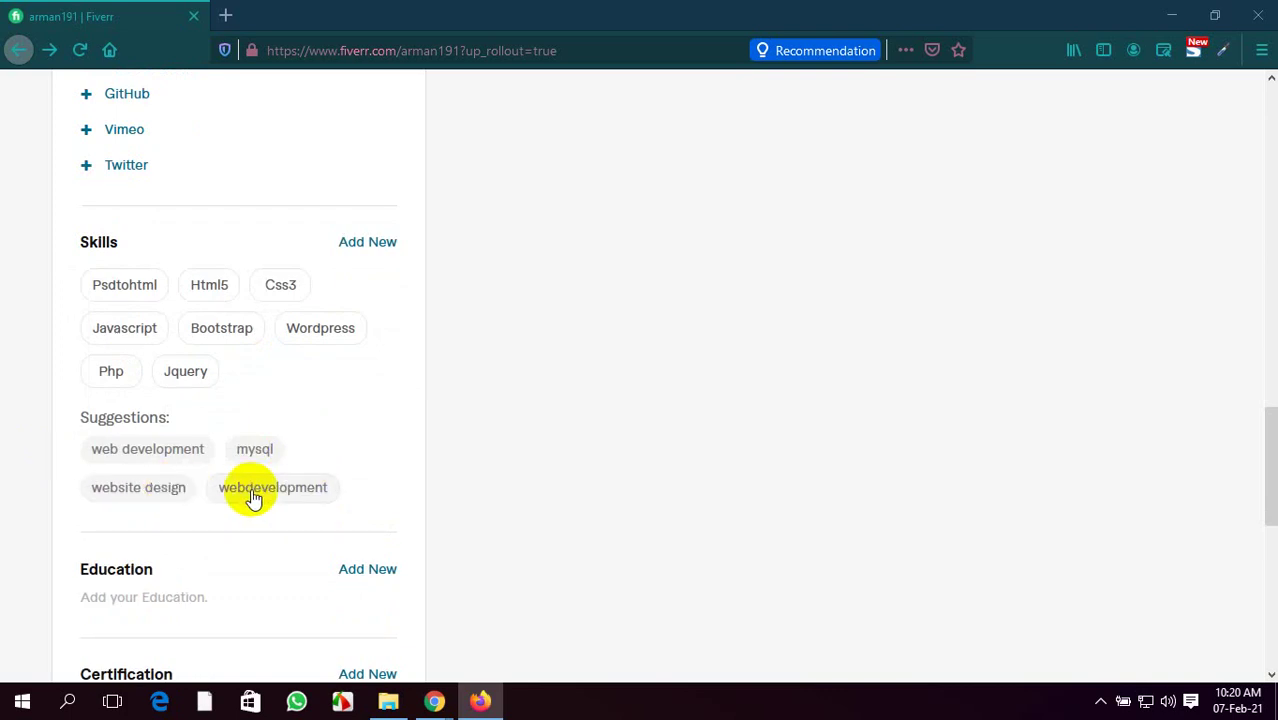
pyautogui.click(258, 450)
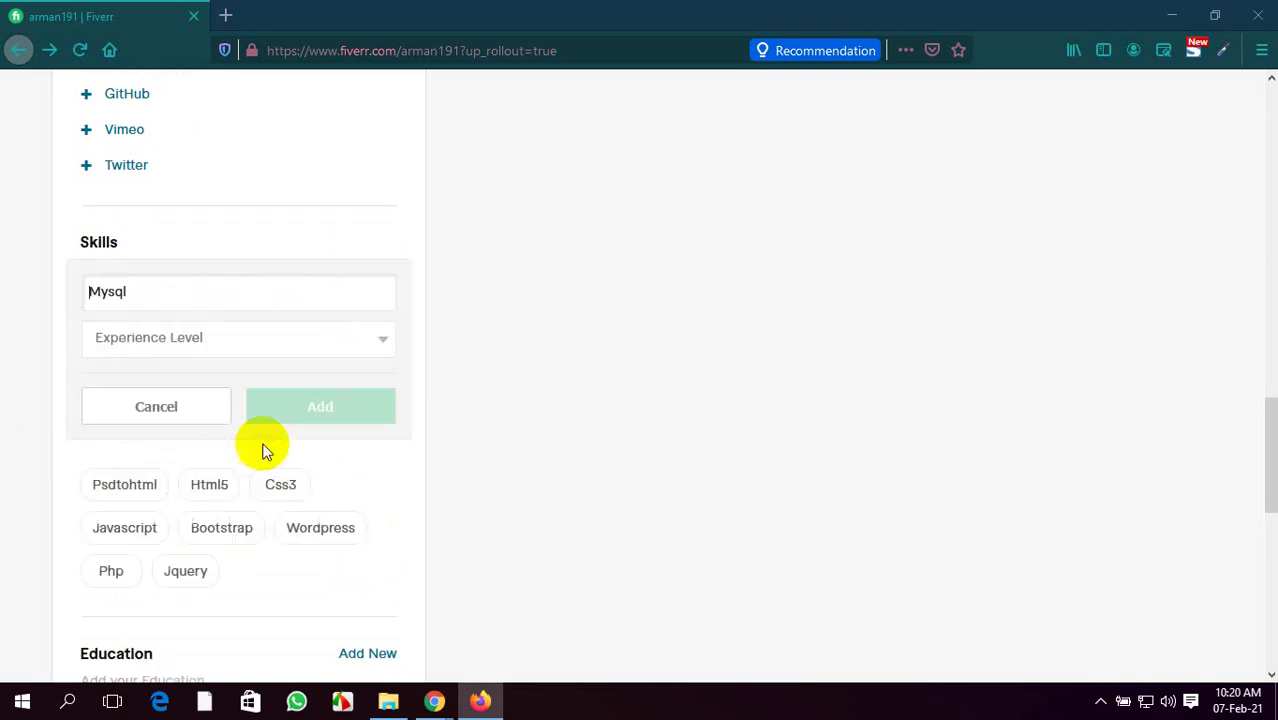
pyautogui.click(302, 339)
pyautogui.click(285, 417)
pyautogui.click(305, 410)
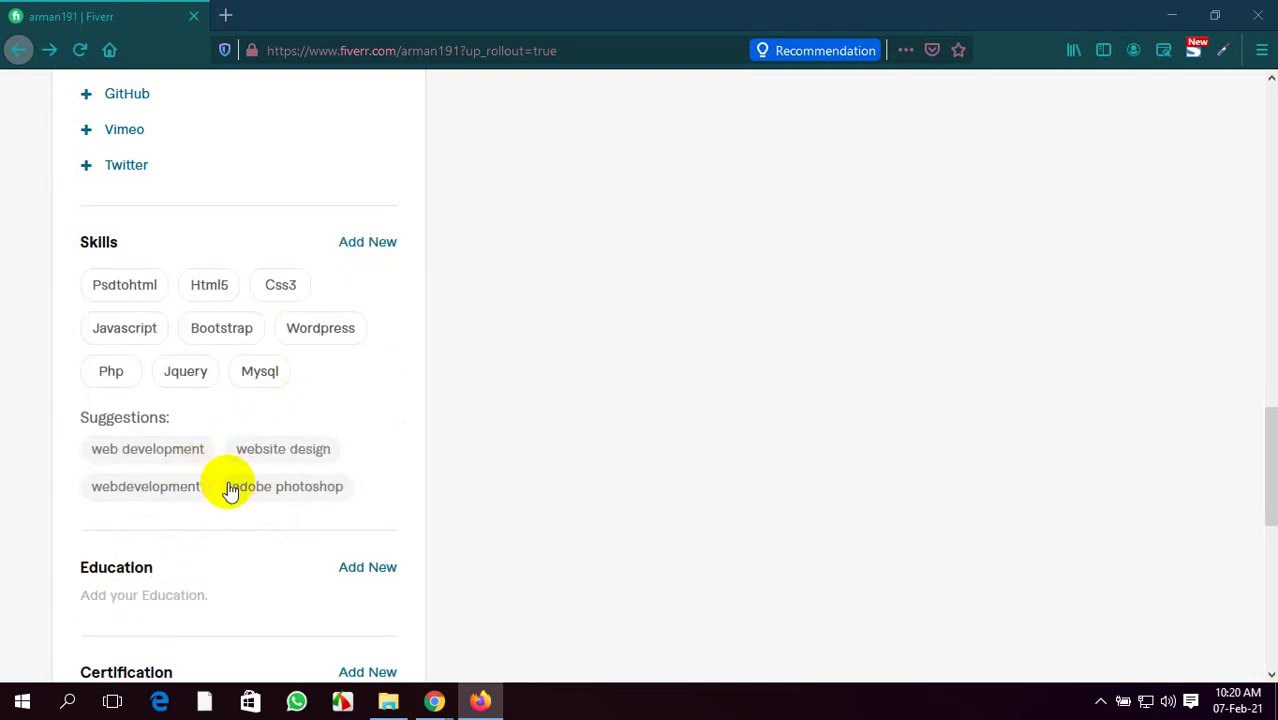
pyautogui.click(262, 490)
pyautogui.click(297, 337)
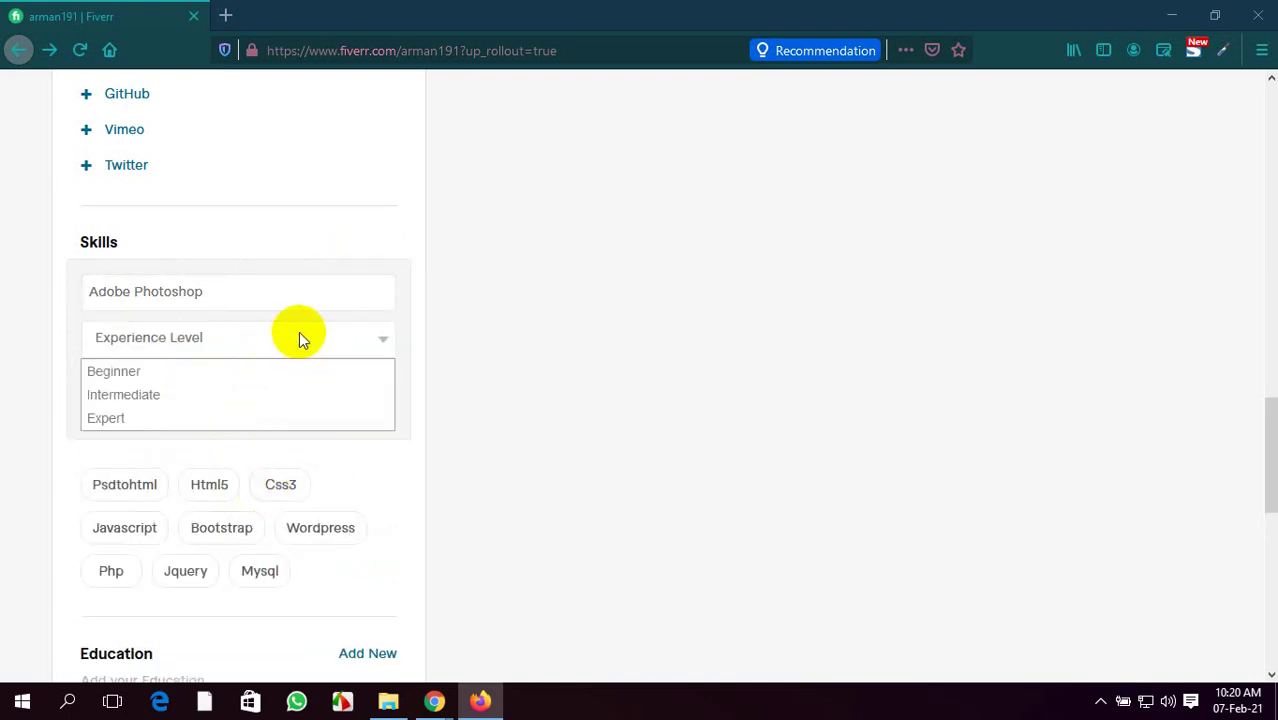
pyautogui.click(245, 426)
pyautogui.click(291, 407)
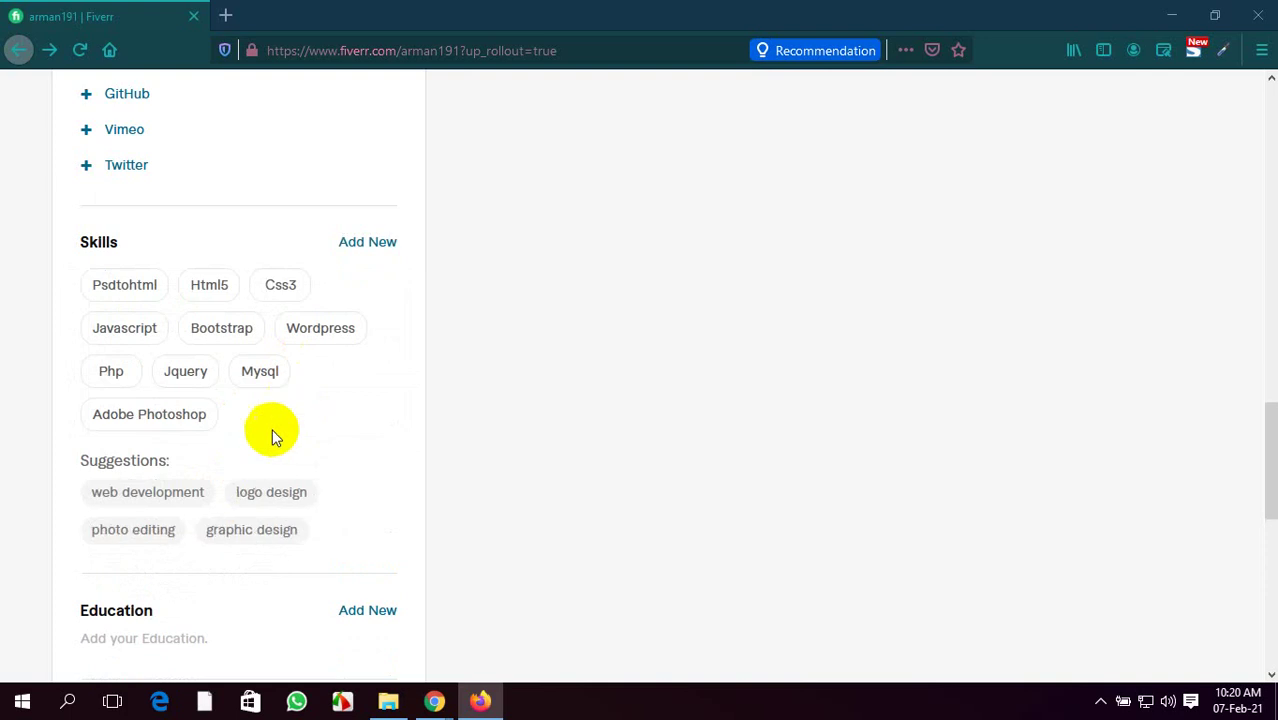
# - Add Web Development and Website Design as Expert-level skills
pyautogui.scroll(-2, 268, 440)
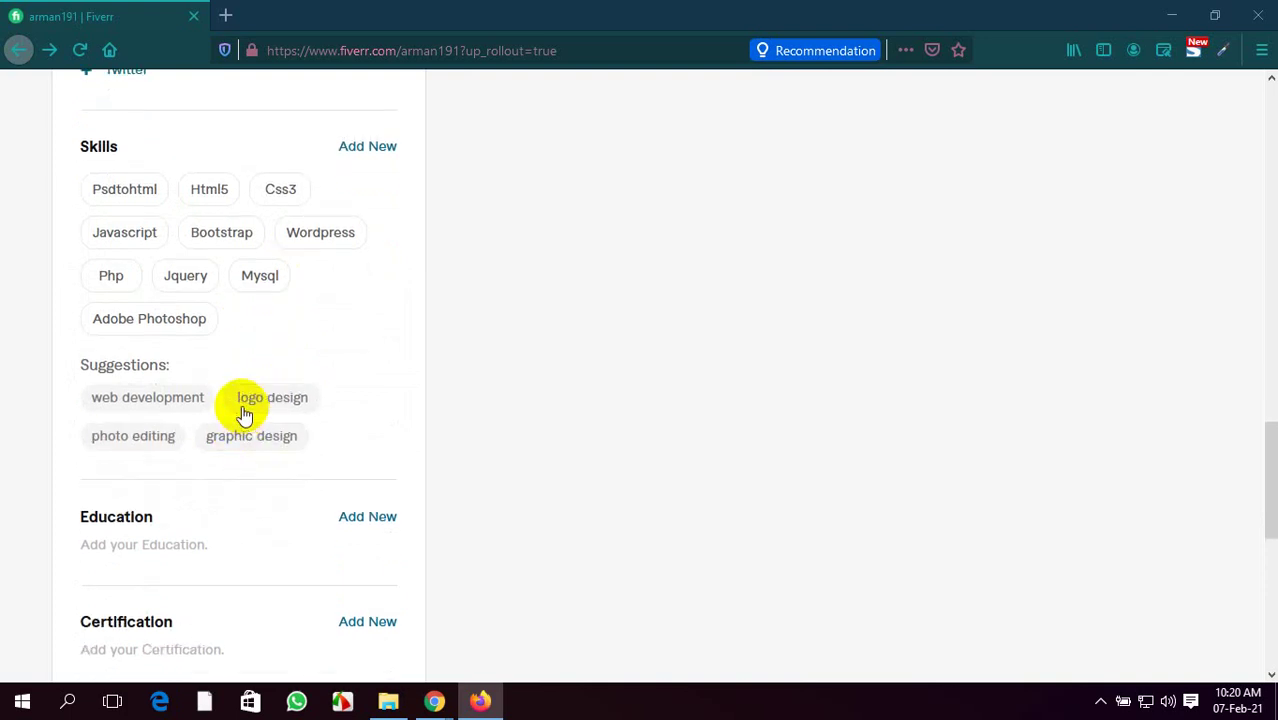
pyautogui.click(145, 398)
pyautogui.click(294, 242)
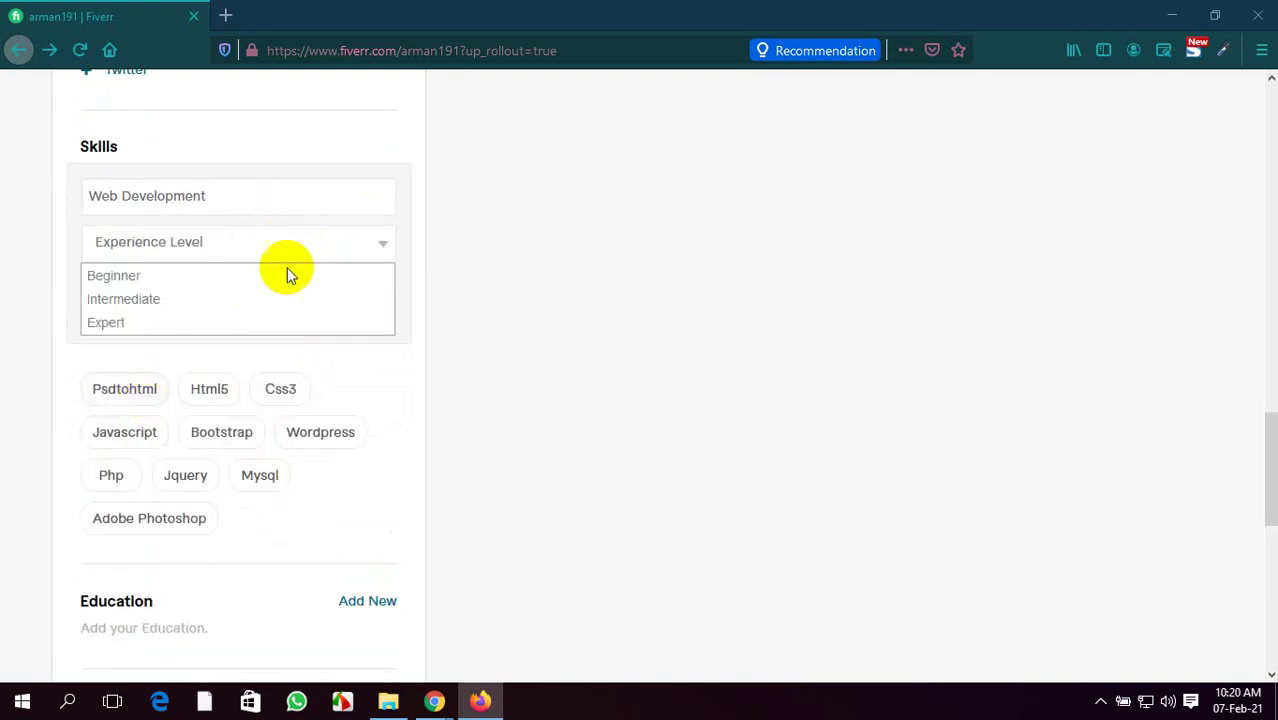
pyautogui.click(265, 322)
pyautogui.click(286, 322)
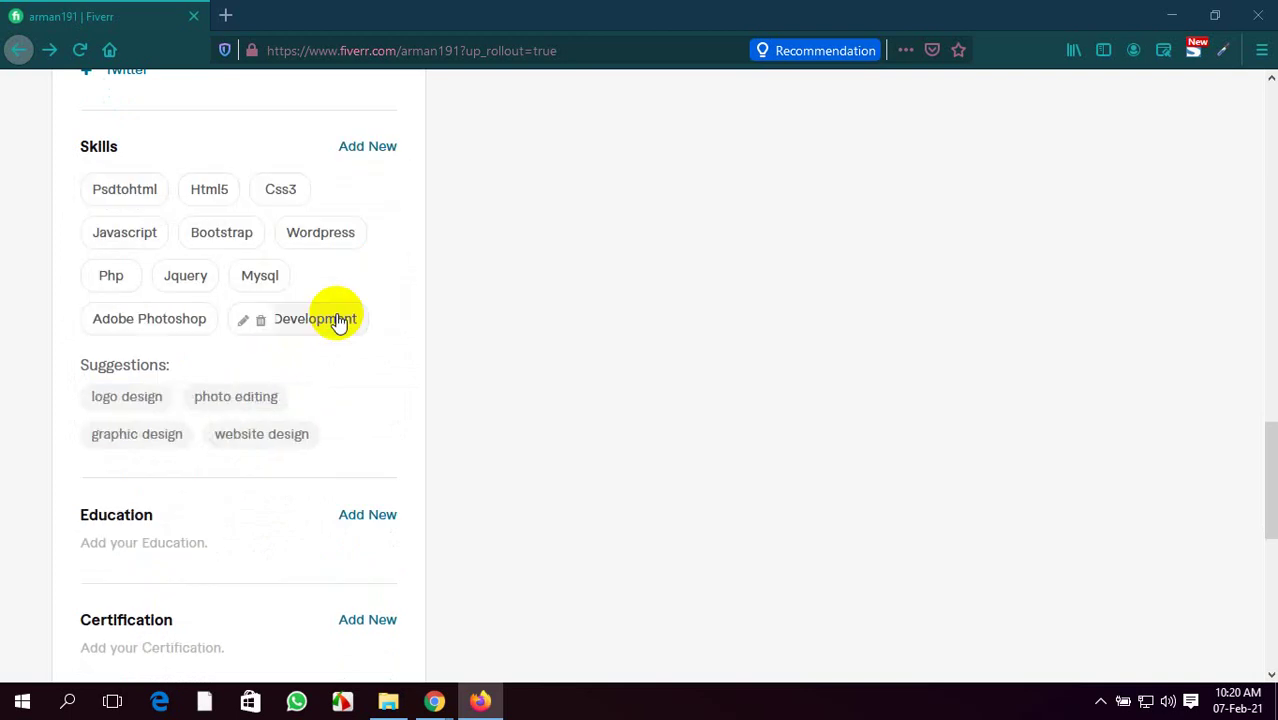
pyautogui.click(268, 440)
pyautogui.click(293, 250)
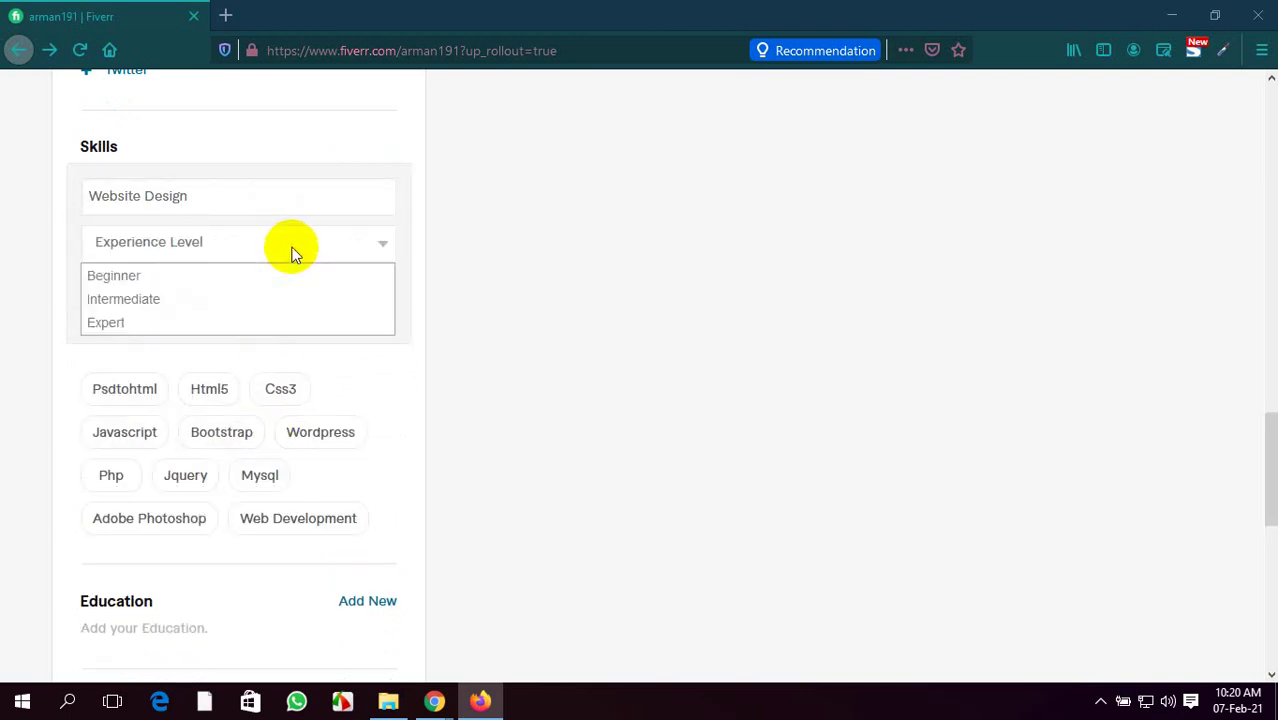
pyautogui.click(280, 322)
pyautogui.click(311, 308)
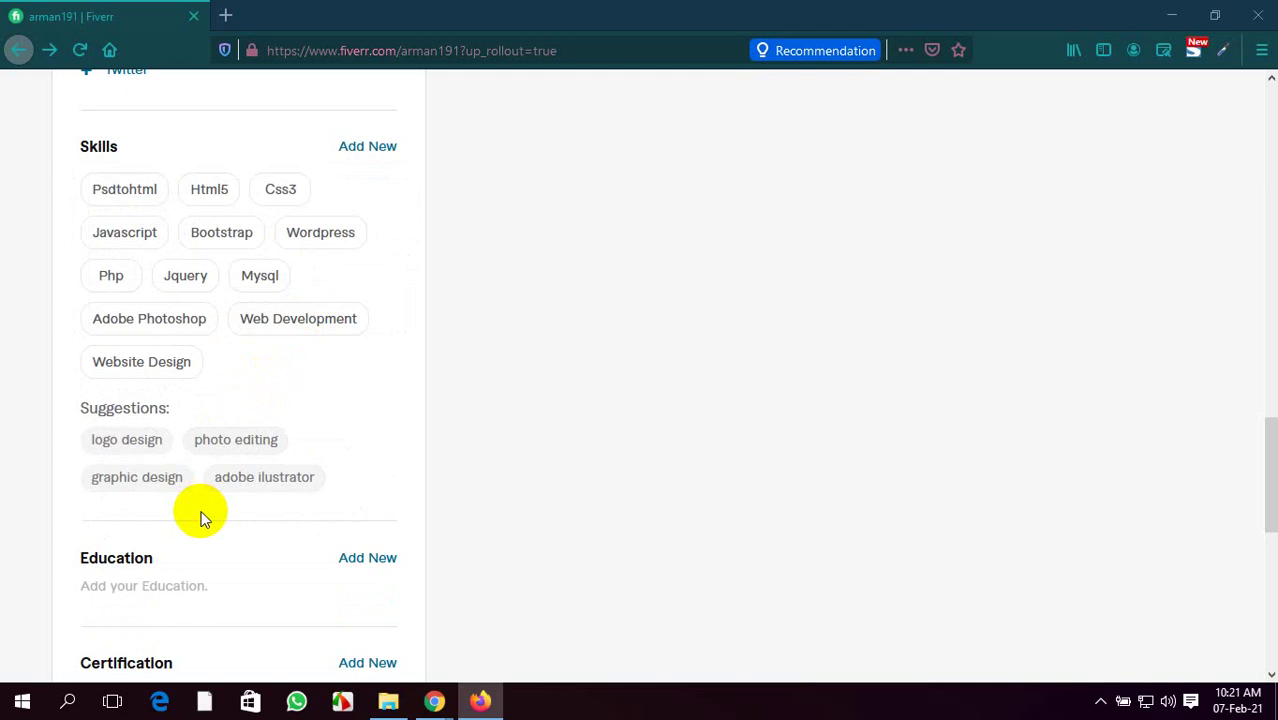
pyautogui.scroll(1, 313, 420)
# - Open a new skill form, type 'The', then clear it and dismiss the suggestions
pyautogui.moveTo(313, 418)
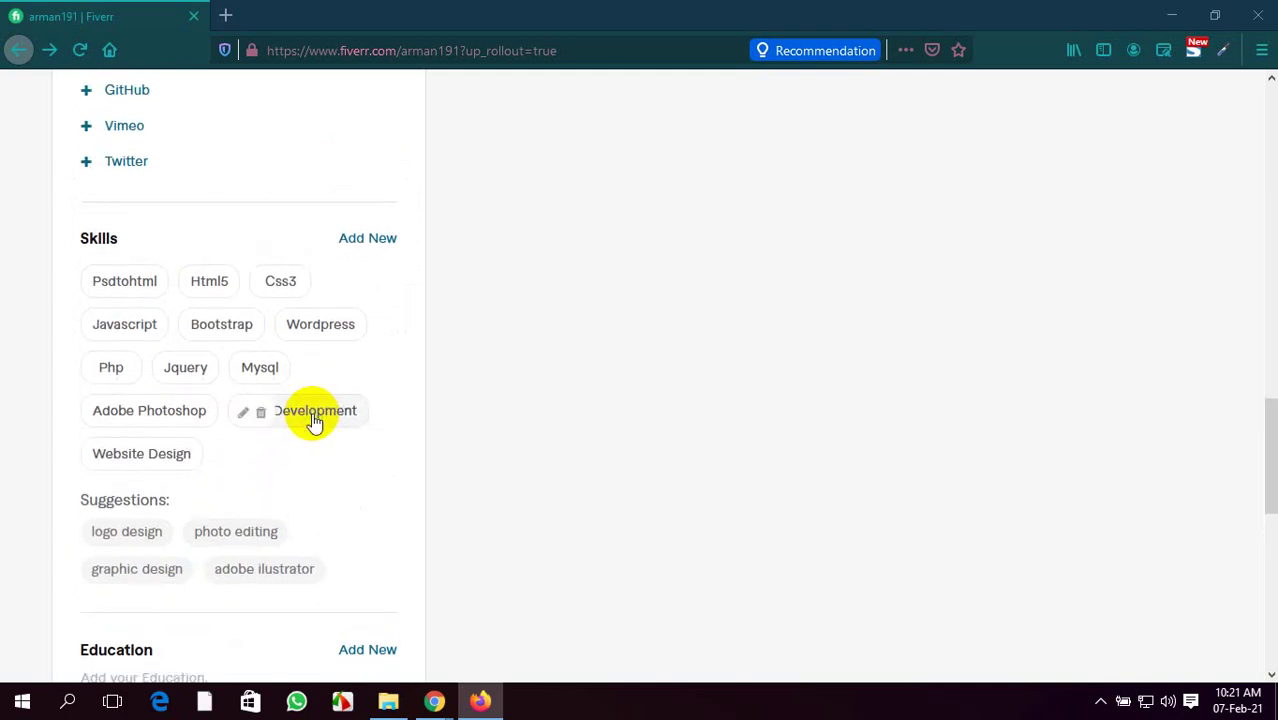
pyautogui.scroll(-2, 313, 420)
pyautogui.scroll(2, 313, 416)
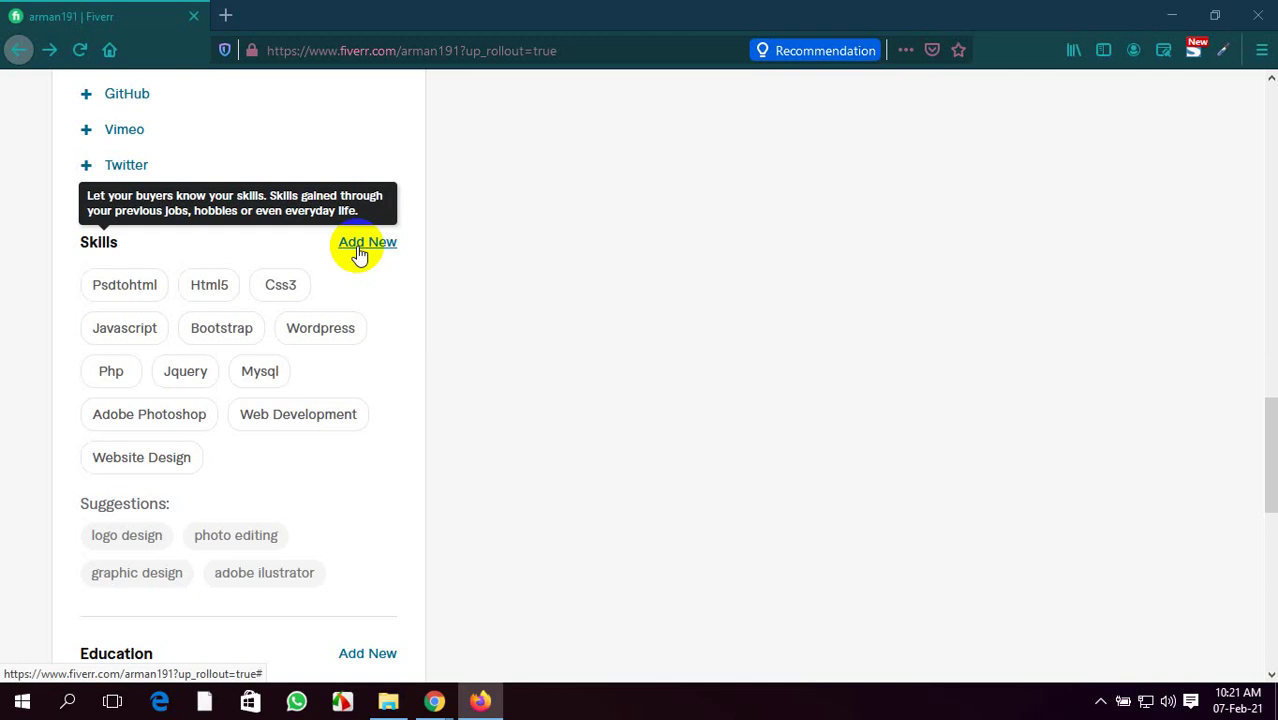
pyautogui.click(358, 250)
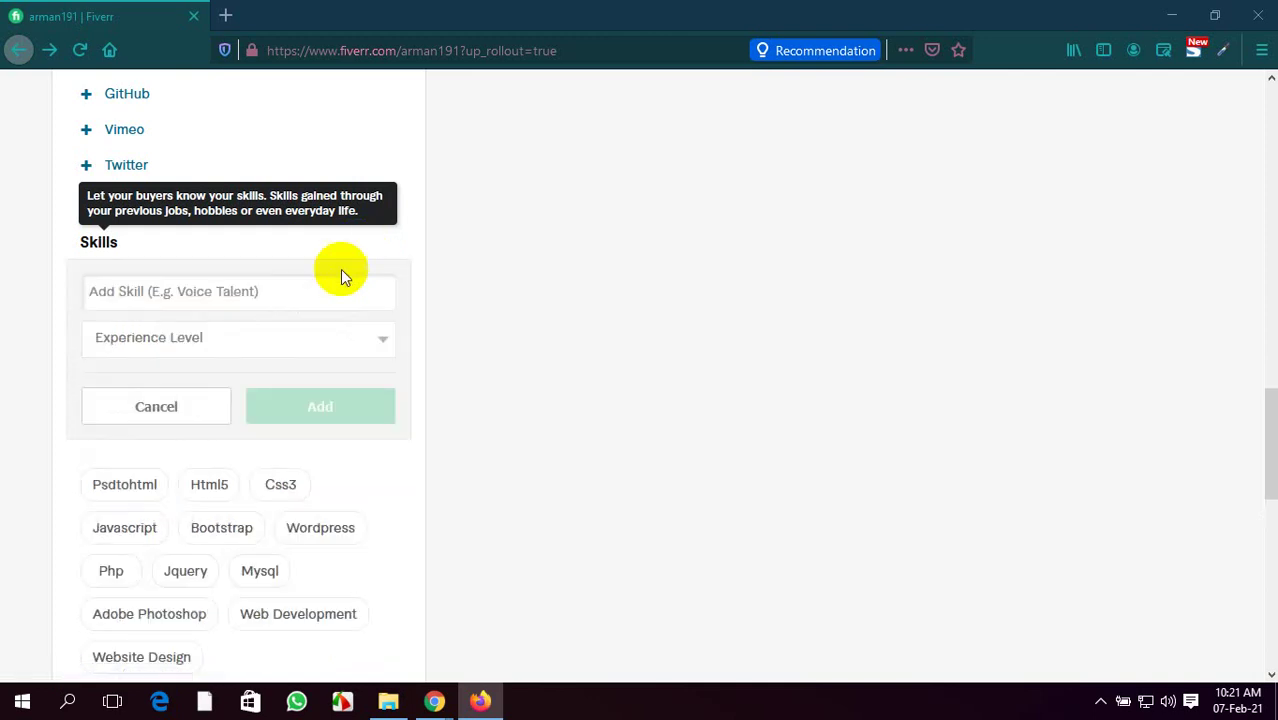
pyautogui.scroll(-2, 243, 545)
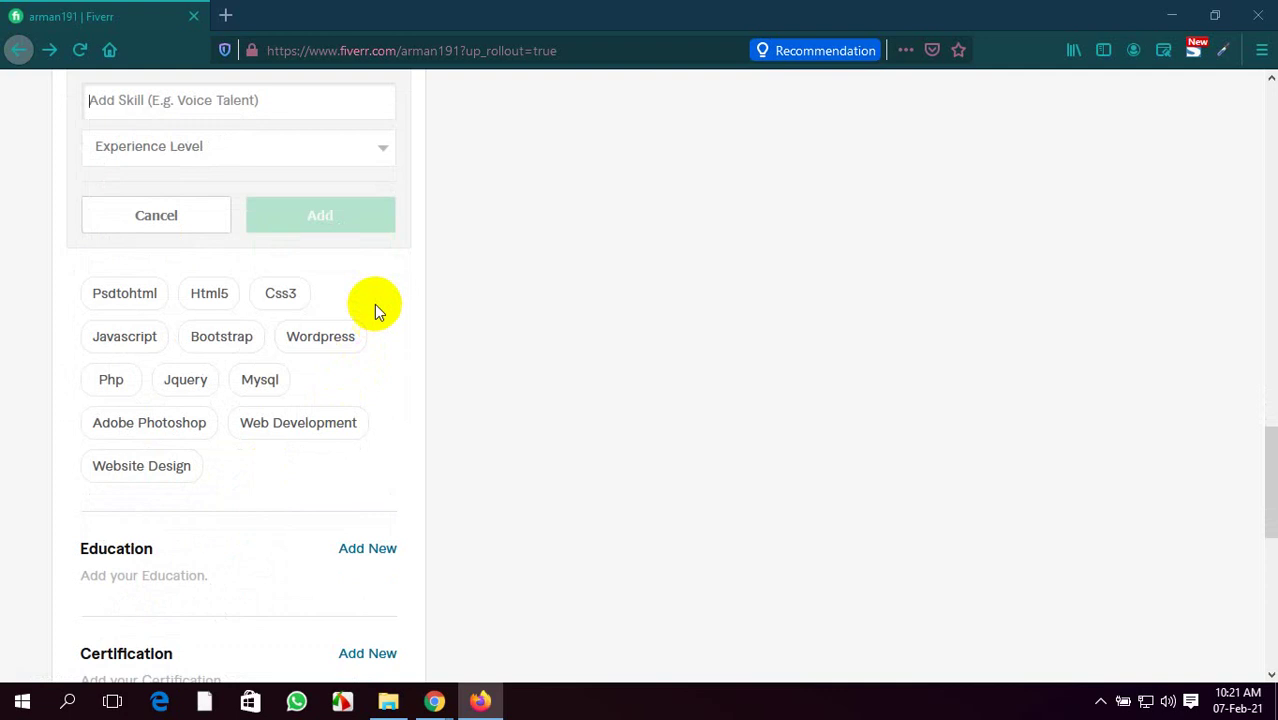
pyautogui.scroll(-1, 318, 283)
pyautogui.scroll(-1, 306, 285)
pyautogui.scroll(4, 305, 282)
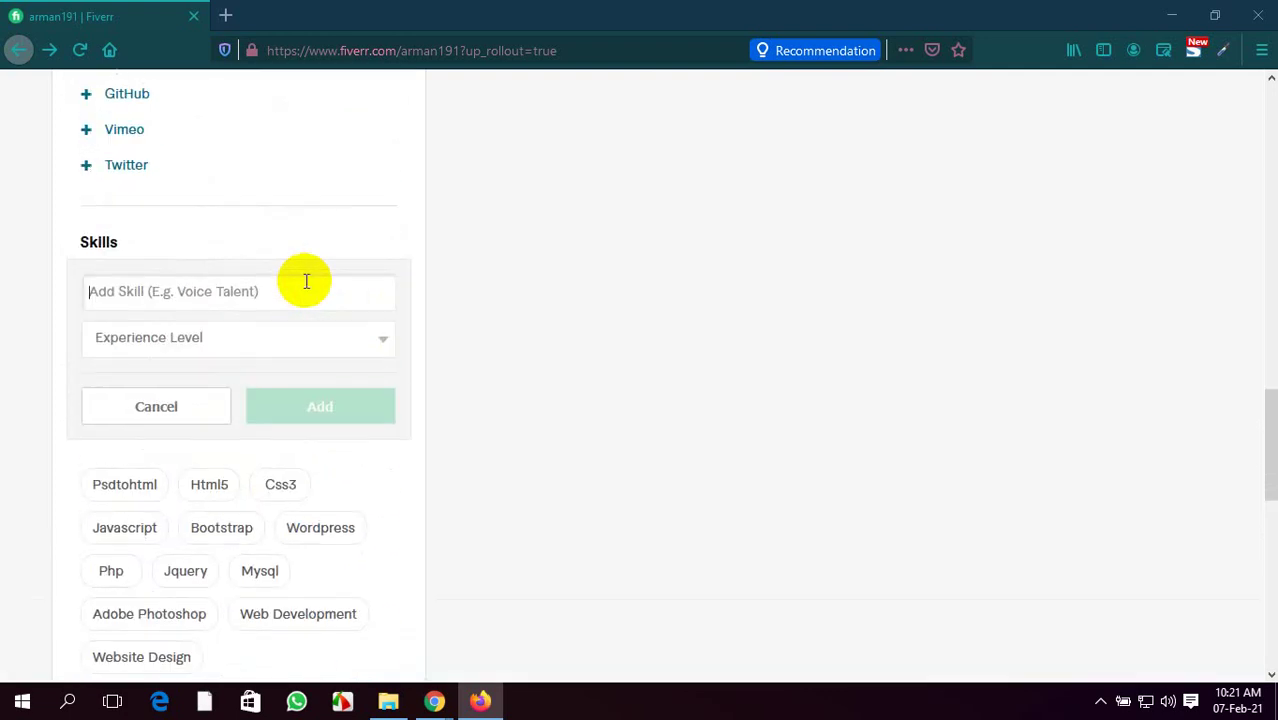
pyautogui.scroll(-1, 305, 280)
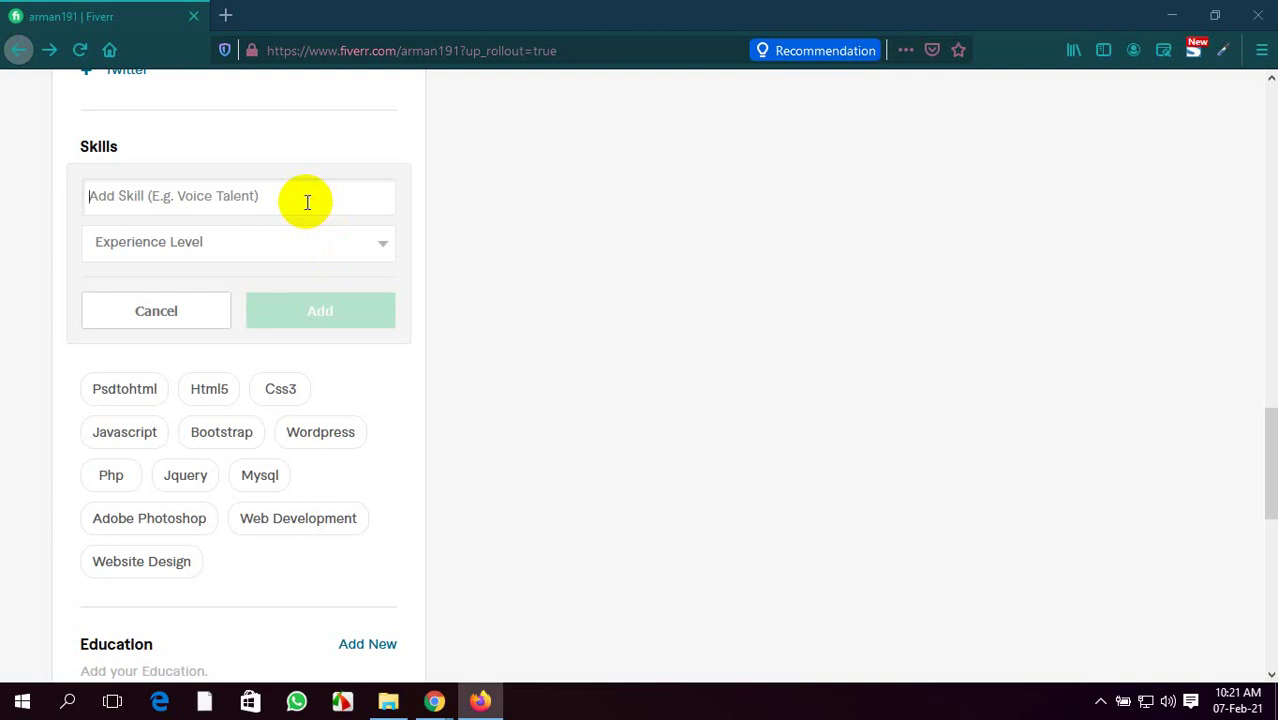
pyautogui.write('The')
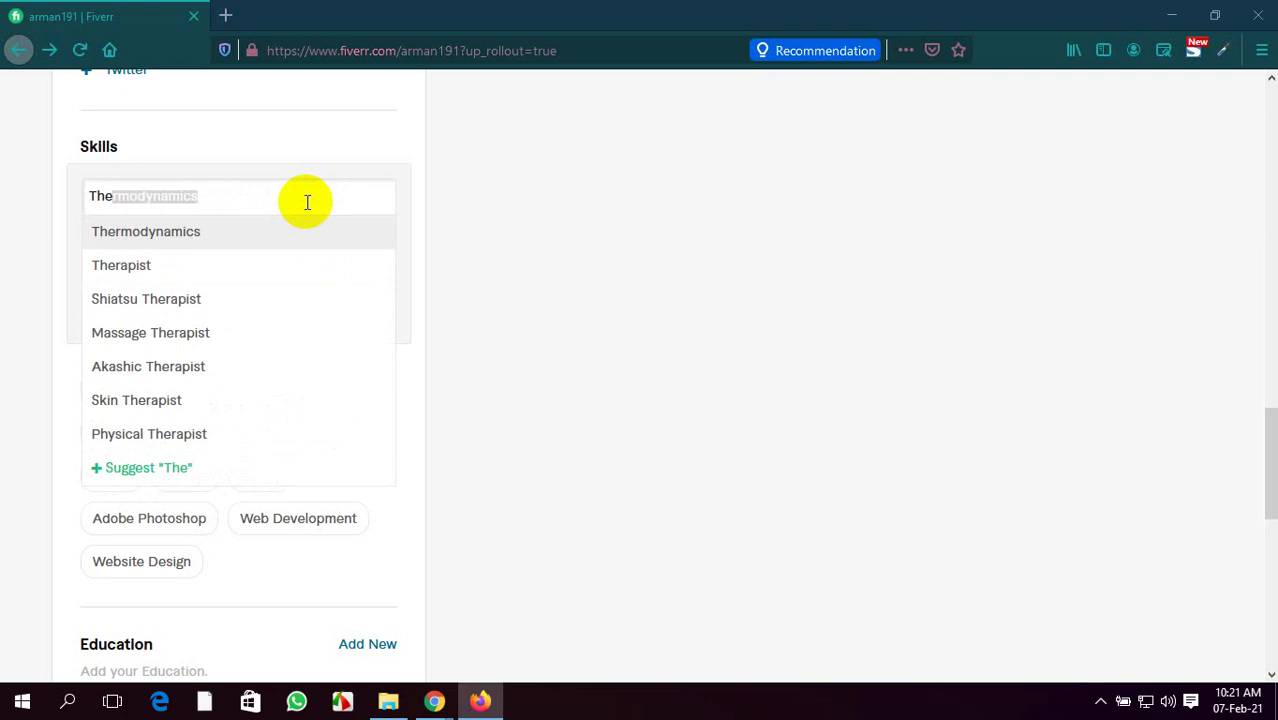
pyautogui.press('BackSpace')
pyautogui.press('BackSpace')
pyautogui.press('BackSpace')
pyautogui.press('BackSpace')
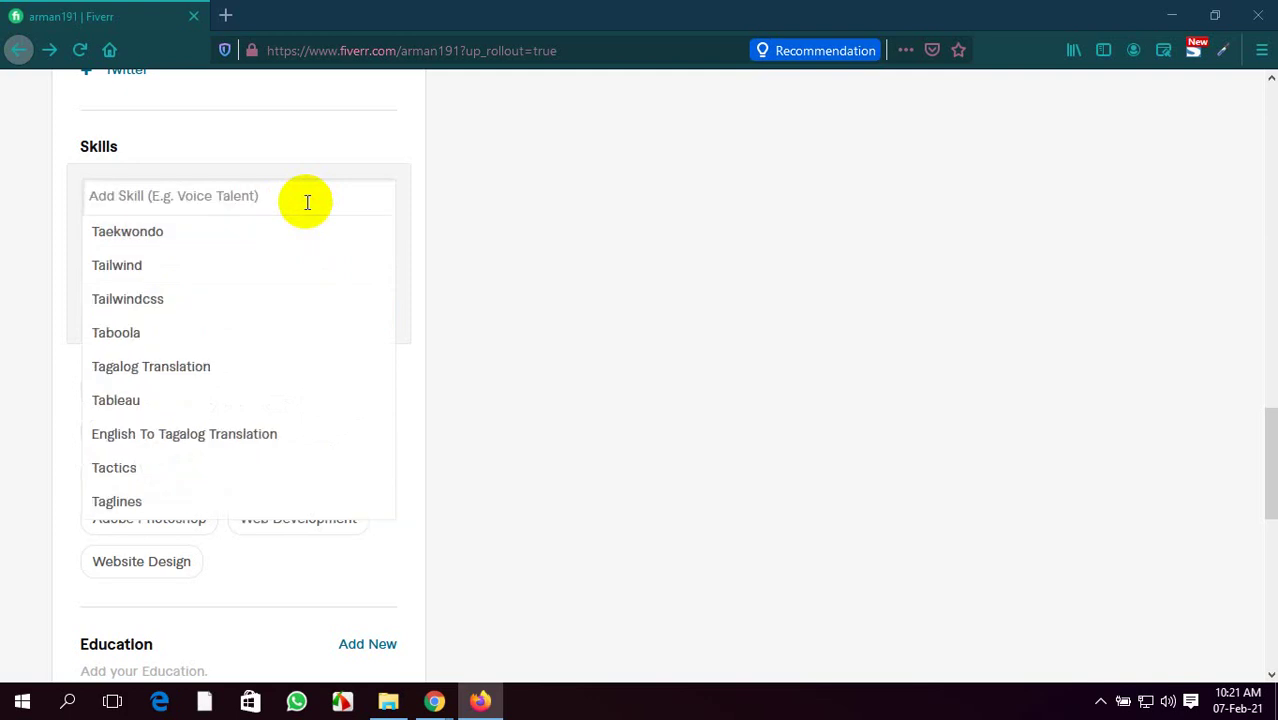
pyautogui.click(743, 333)
pyautogui.scroll(-3, 260, 349)
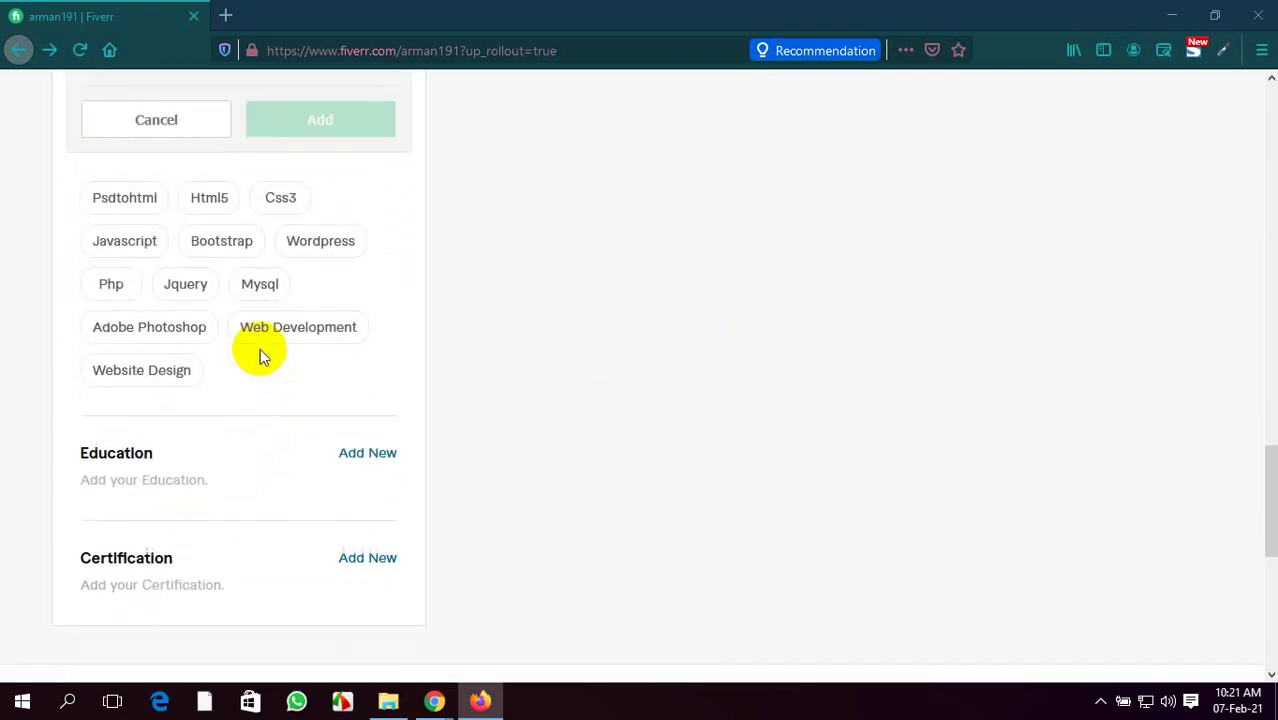
# - Add a new education entry and open its Country of College/University list
pyautogui.click(367, 453)
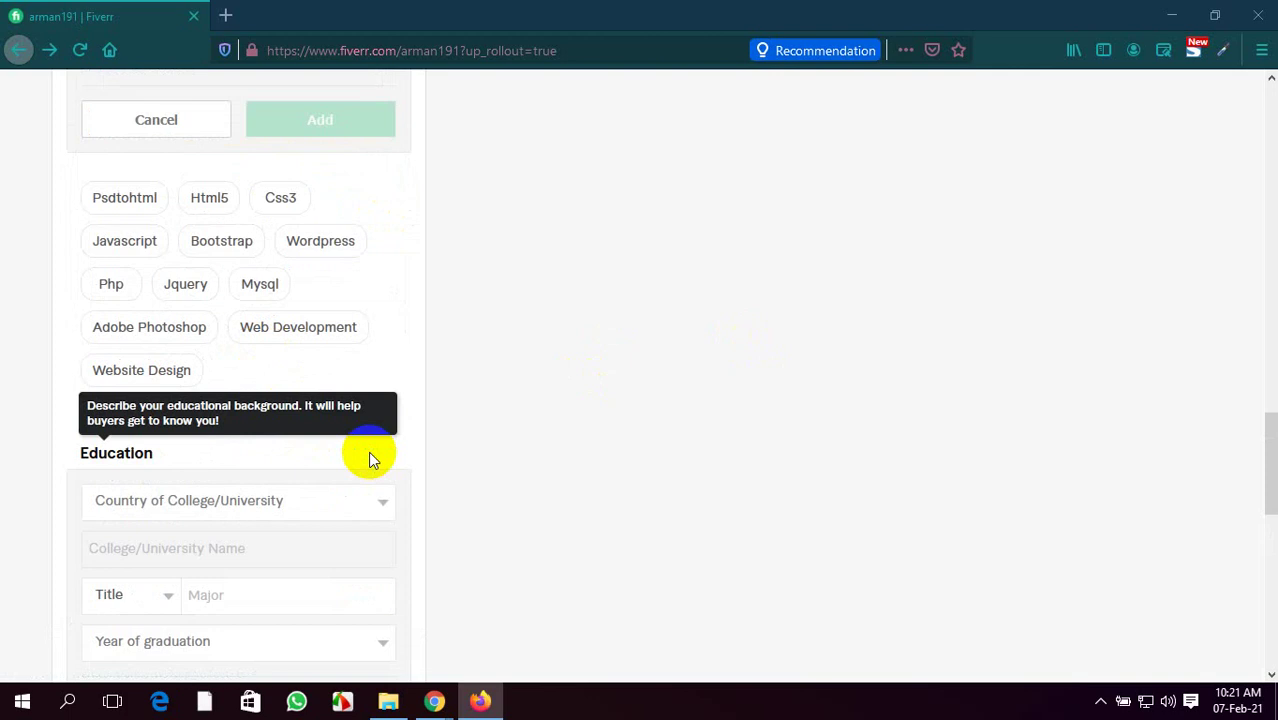
pyautogui.scroll(-2, 205, 457)
pyautogui.click(366, 406)
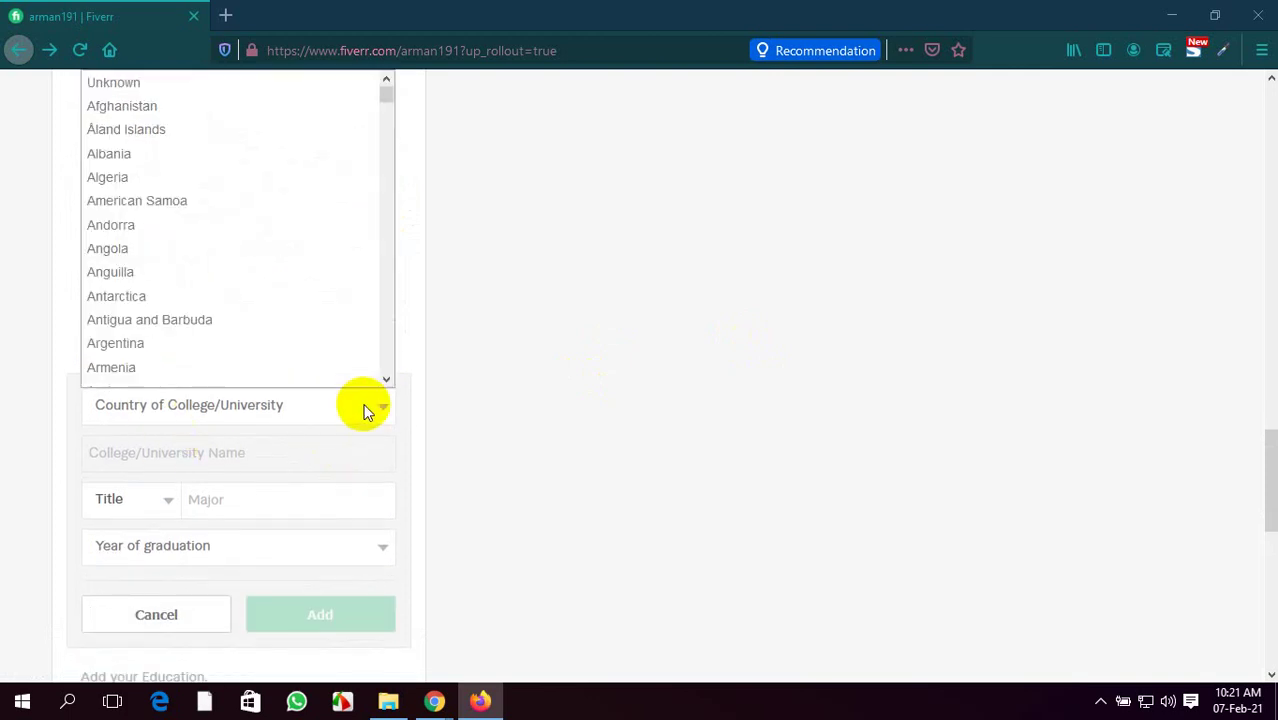
pyautogui.scroll(-1, 322, 340)
pyautogui.scroll(2, 479, 314)
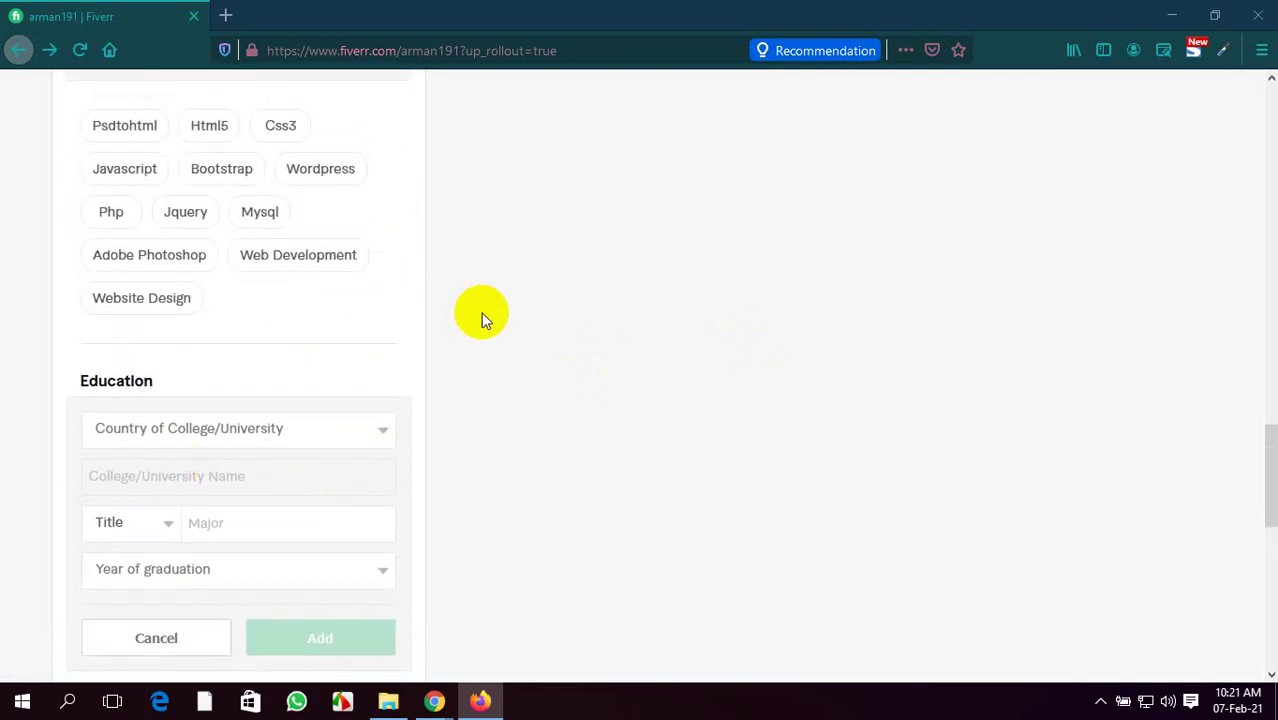
pyautogui.click(331, 498)
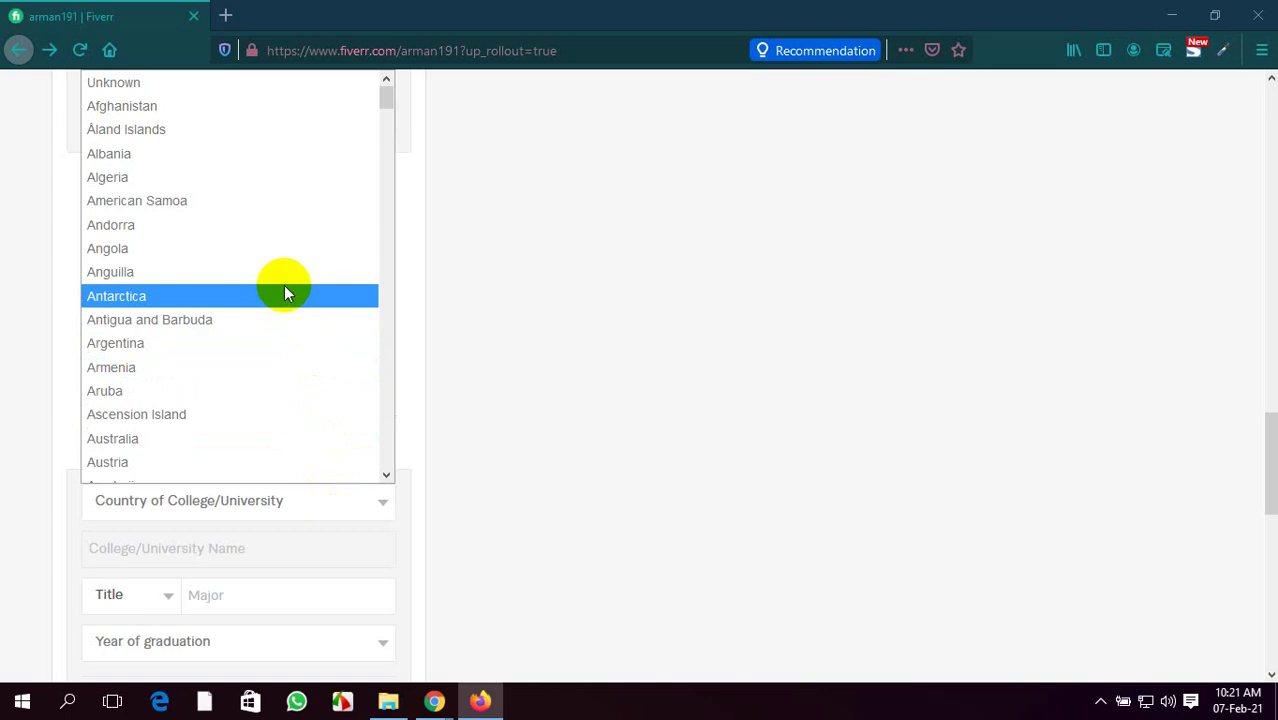
# - Pick Bangladesh as the college or university country
pyautogui.scroll(-9, 284, 285)
pyautogui.scroll(-10, 284, 285)
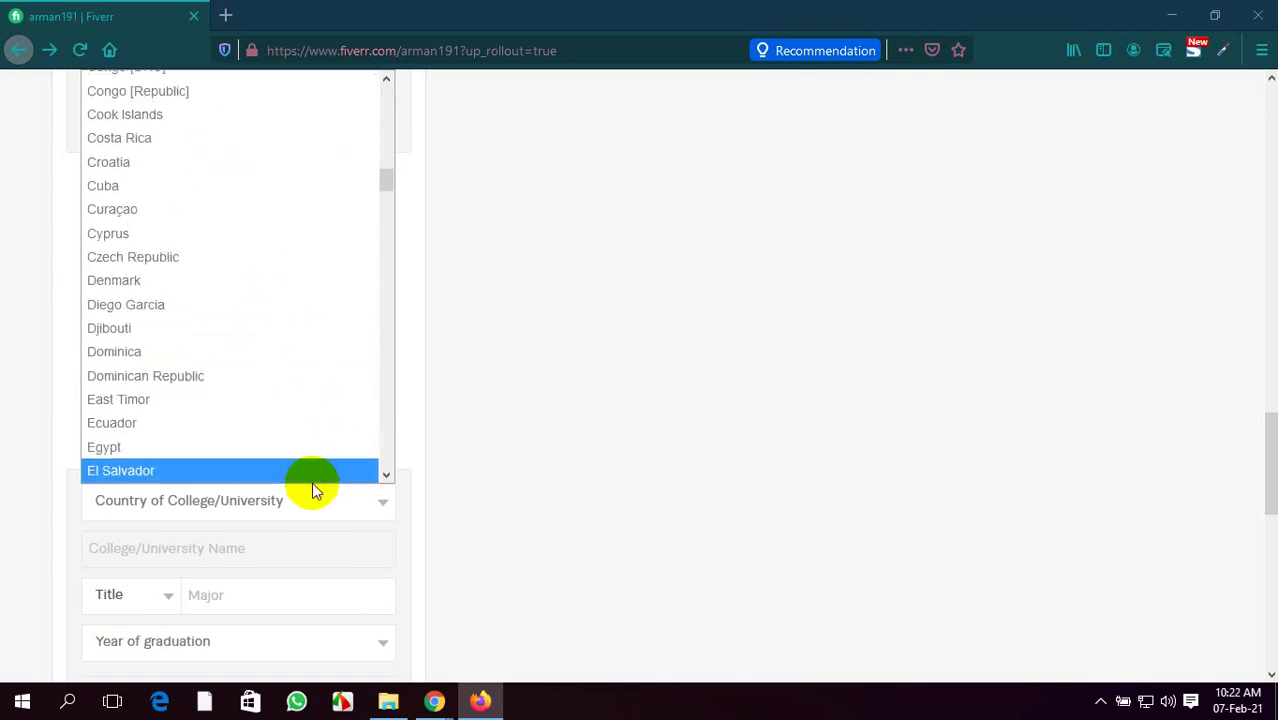
pyautogui.scroll(-5, 228, 243)
pyautogui.scroll(-3, 228, 240)
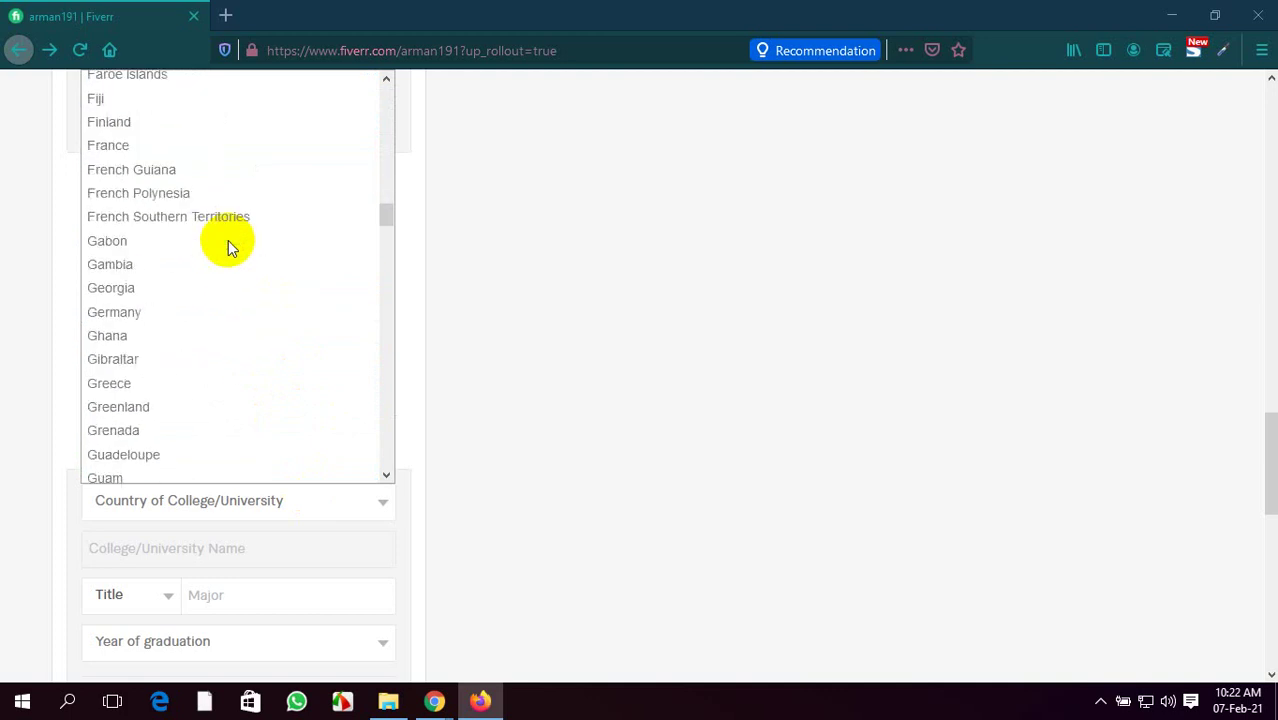
pyautogui.scroll(20, 228, 240)
pyautogui.scroll(6, 228, 240)
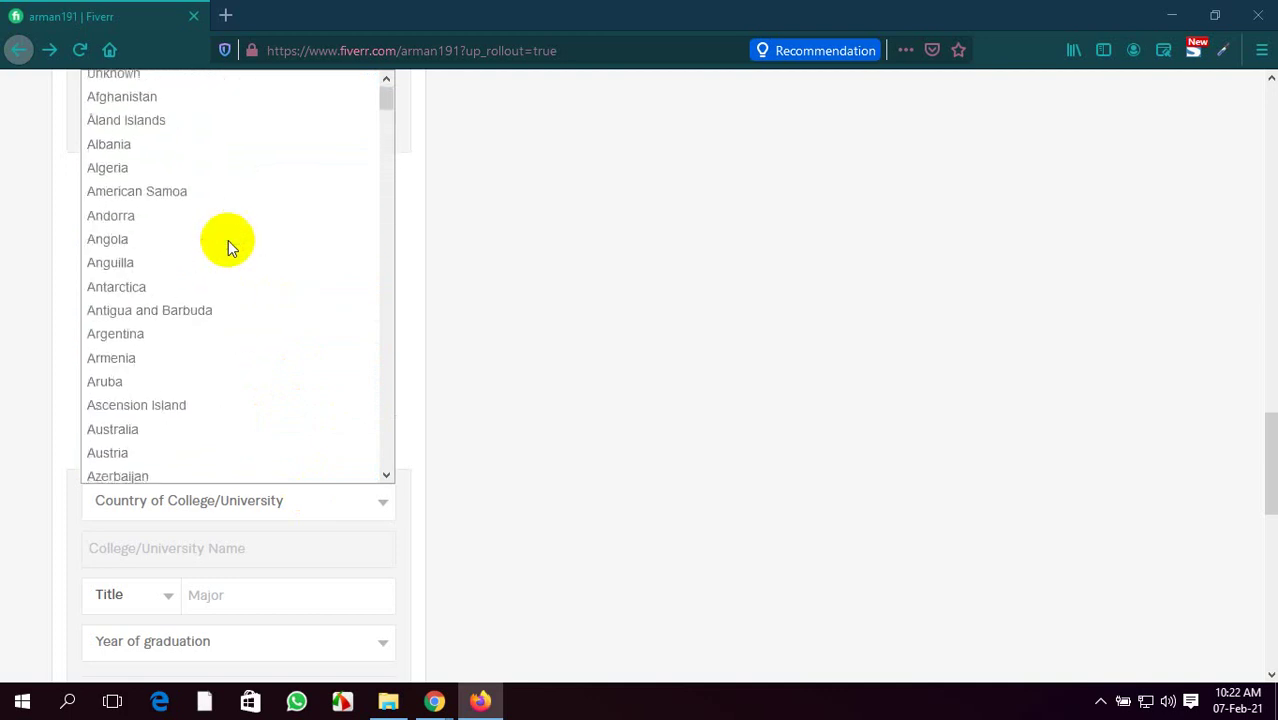
pyautogui.scroll(-3, 222, 415)
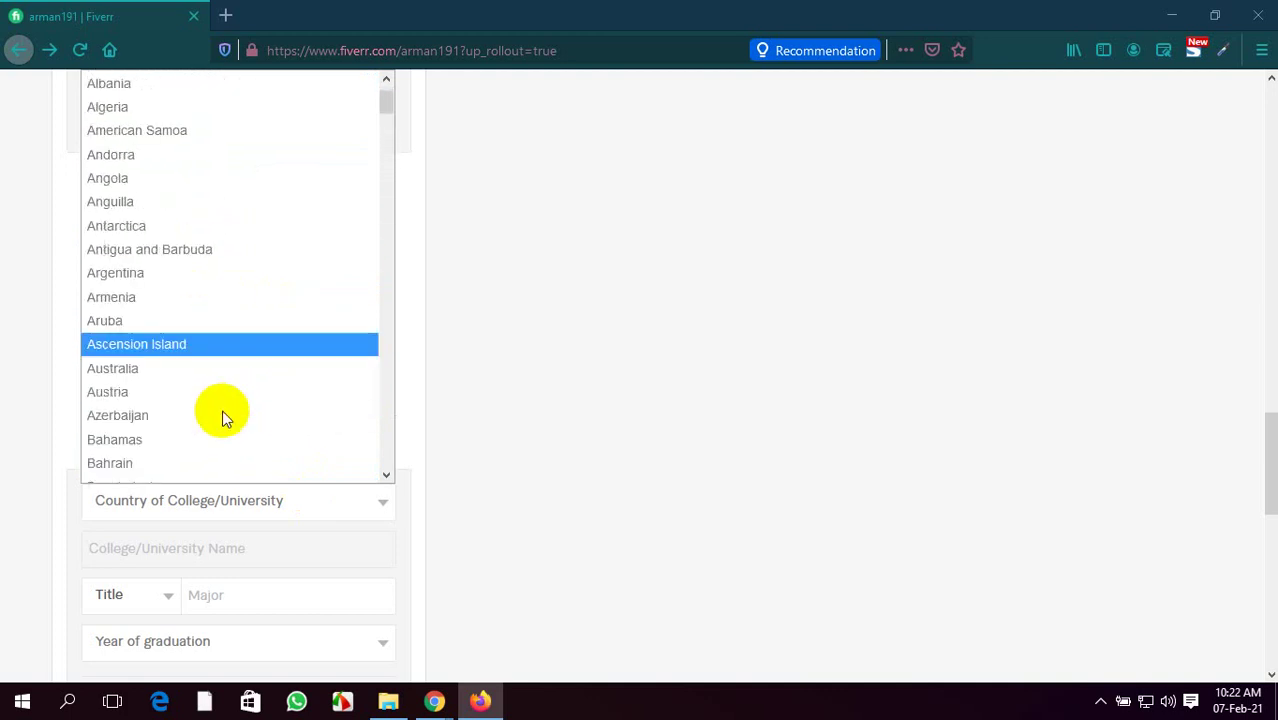
pyautogui.click(194, 365)
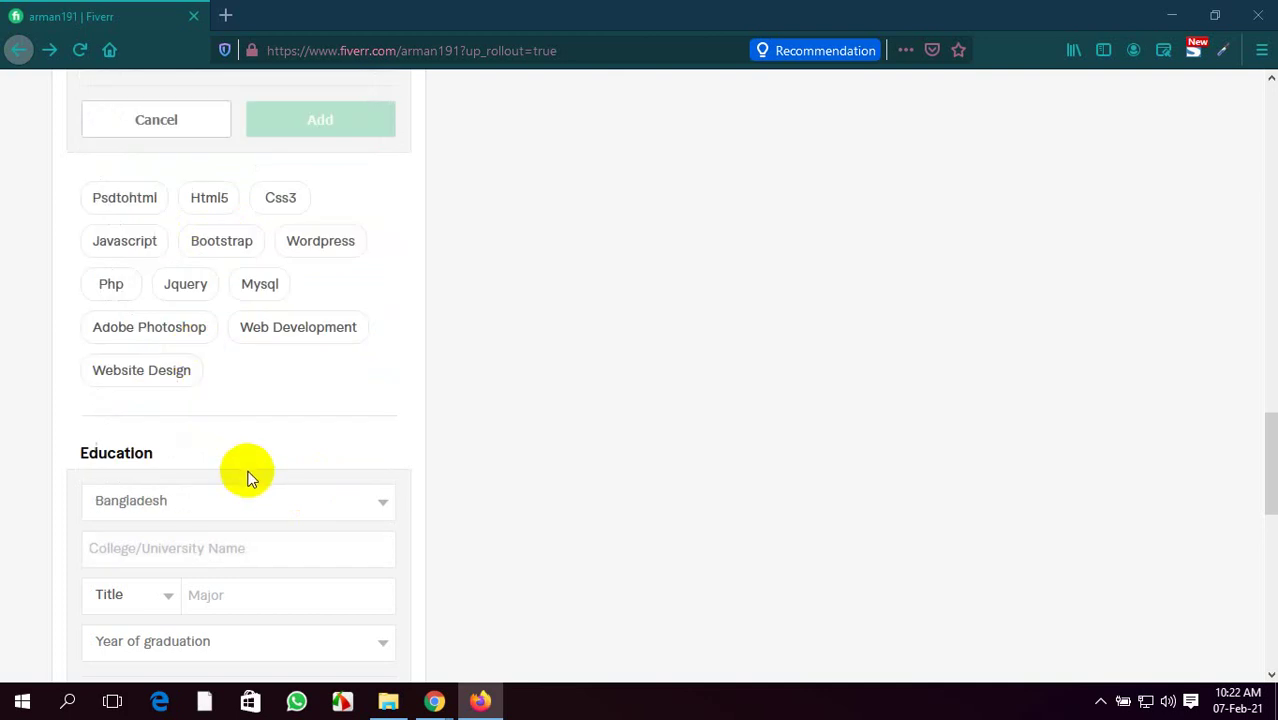
pyautogui.scroll(-2, 240, 470)
pyautogui.click(220, 453)
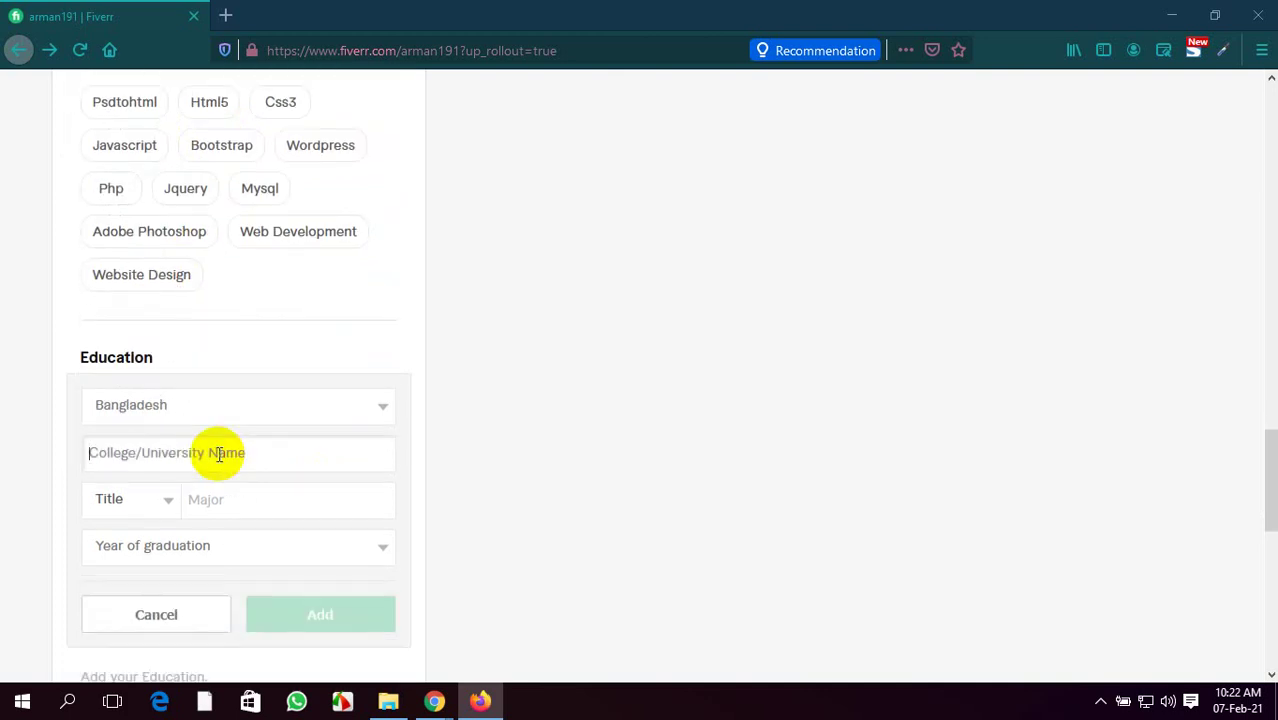
# - Set the college name to Noakhali Science And Technology University from the suggestions
pyautogui.write('Nua')
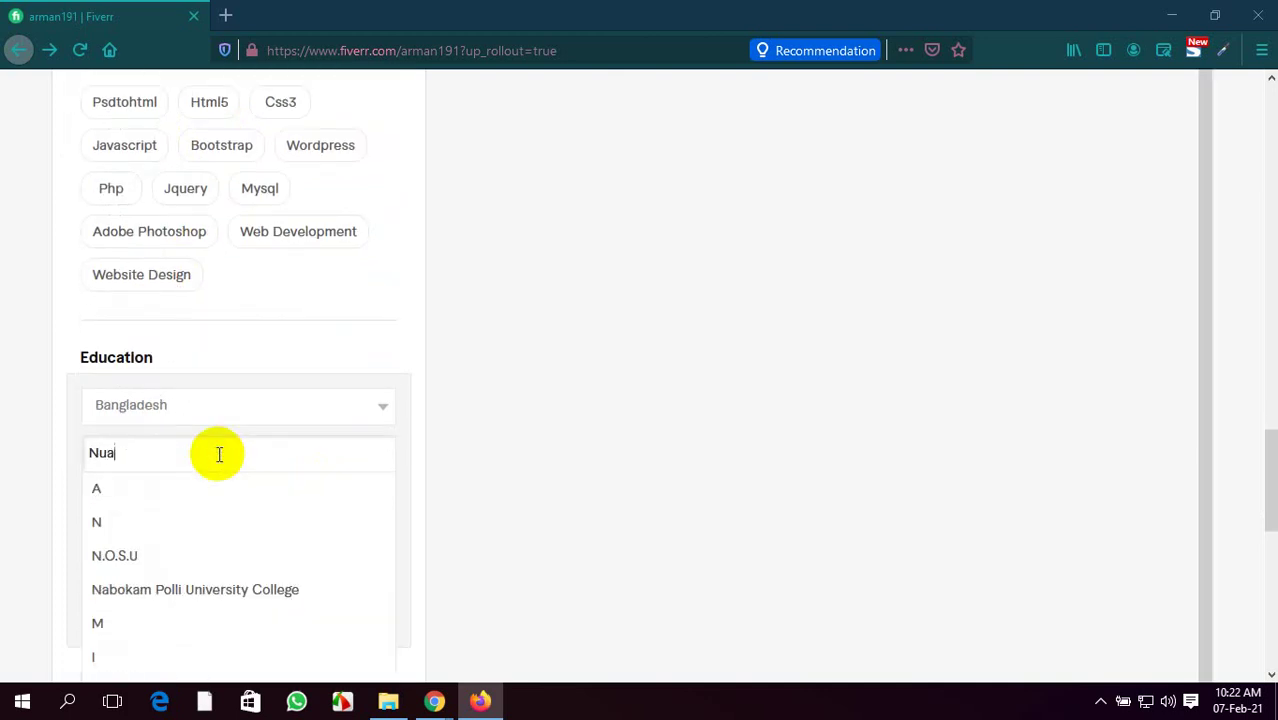
pyautogui.press('BackSpace')
pyautogui.press('BackSpace')
pyautogui.write('oa')
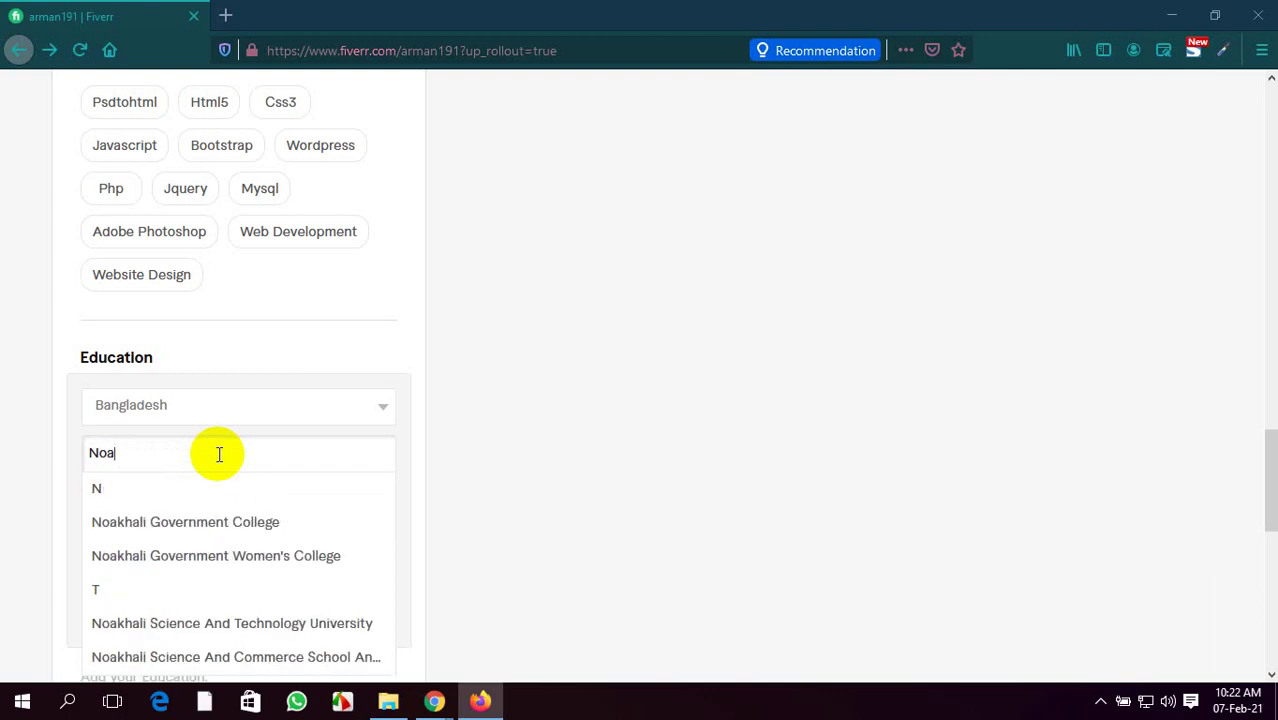
pyautogui.write('khal')
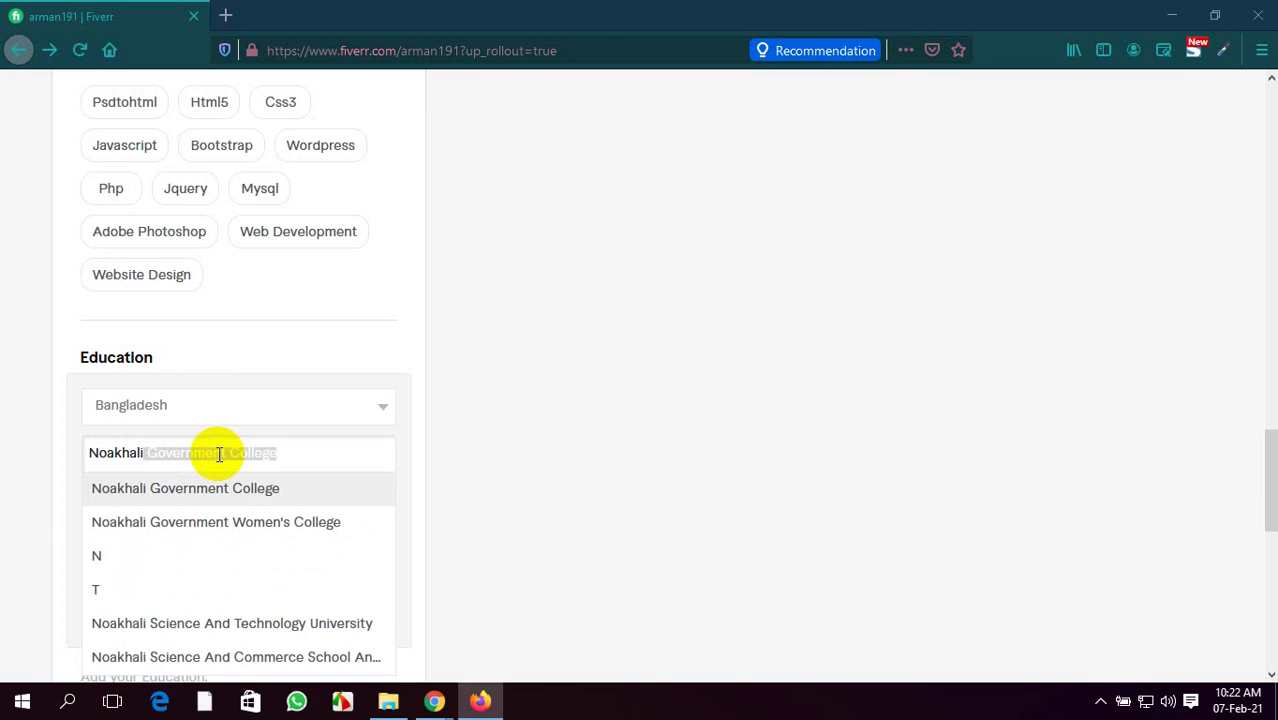
pyautogui.write('i')
pyautogui.press('BackSpace')
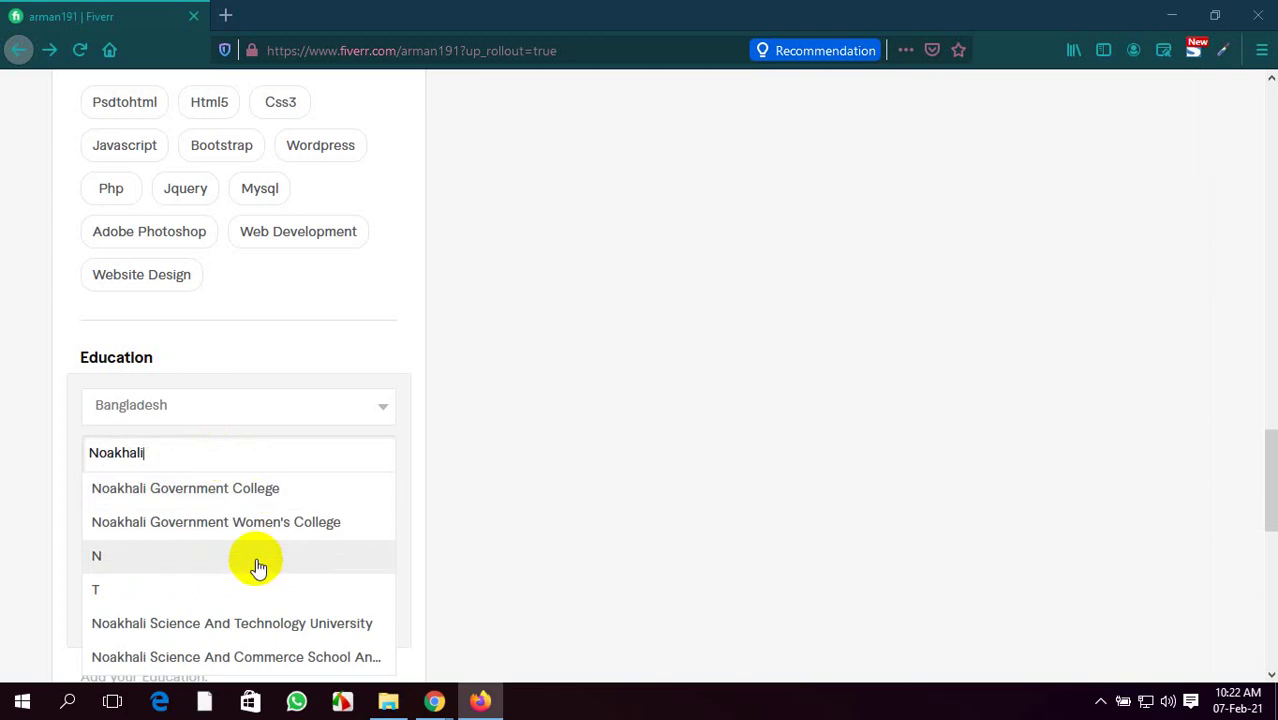
pyautogui.click(268, 623)
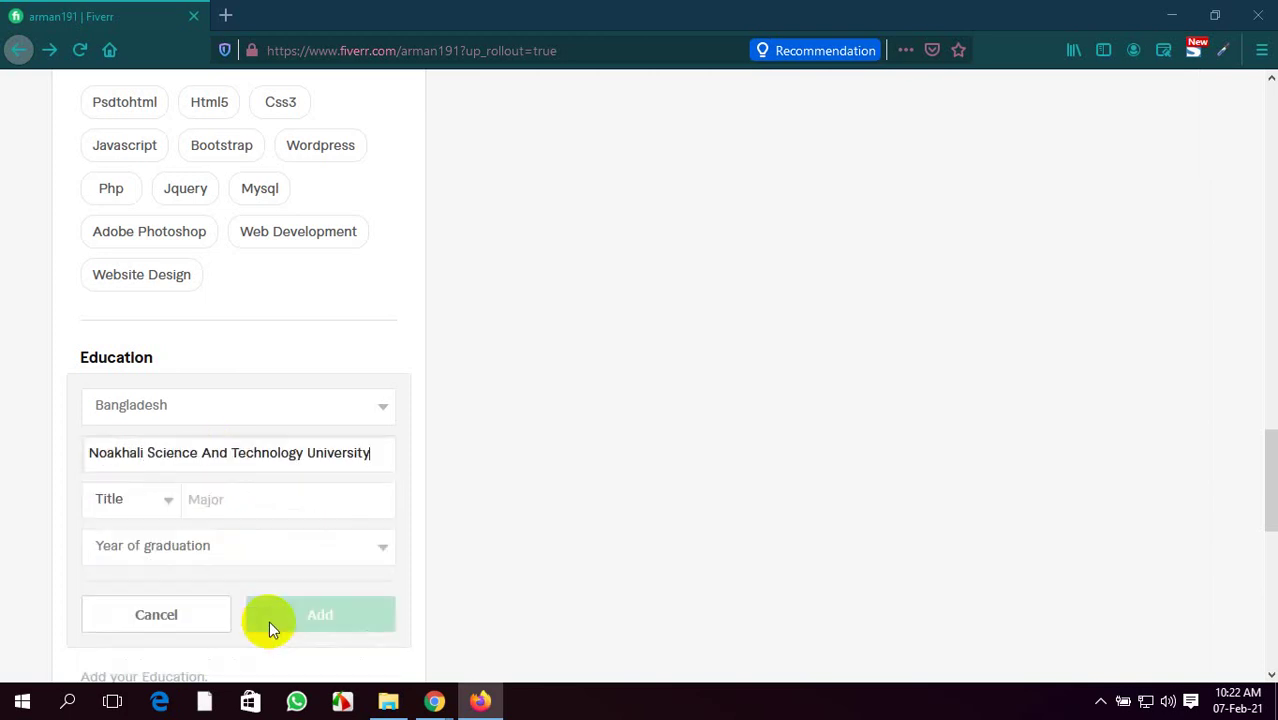
# - Choose B.Sc. as the degree title
pyautogui.click(166, 498)
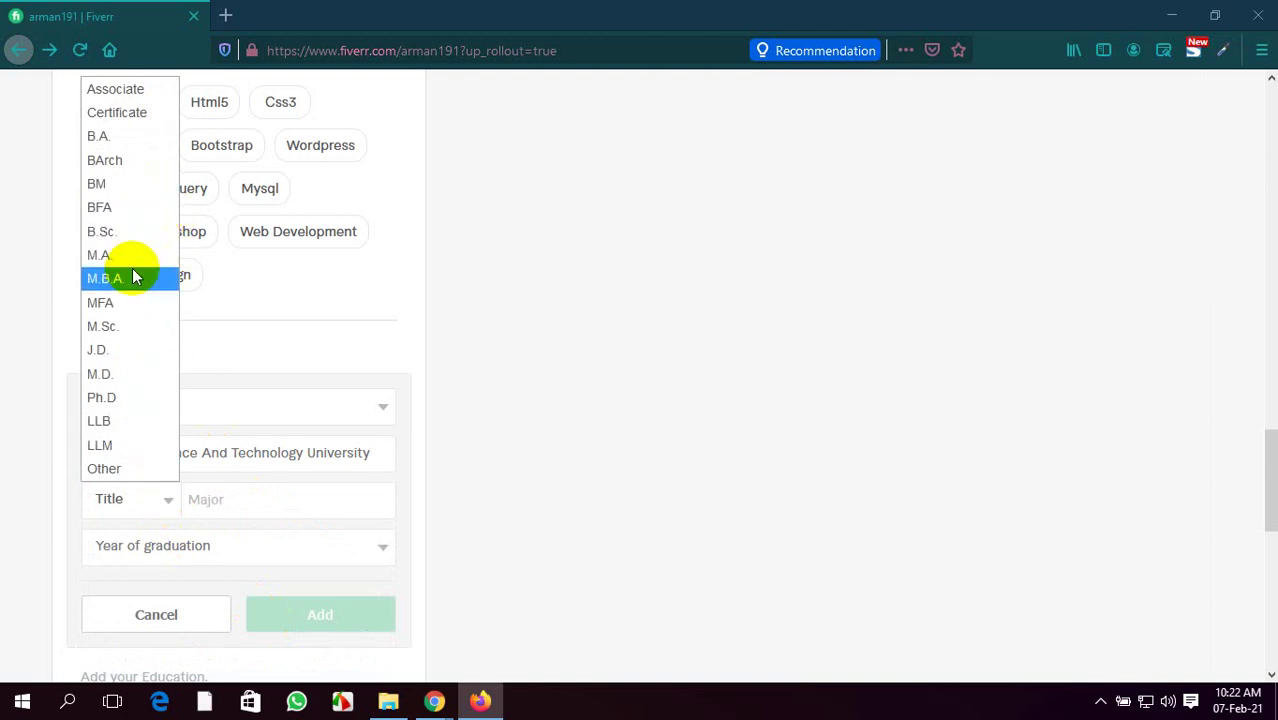
pyautogui.click(115, 232)
pyautogui.click(298, 508)
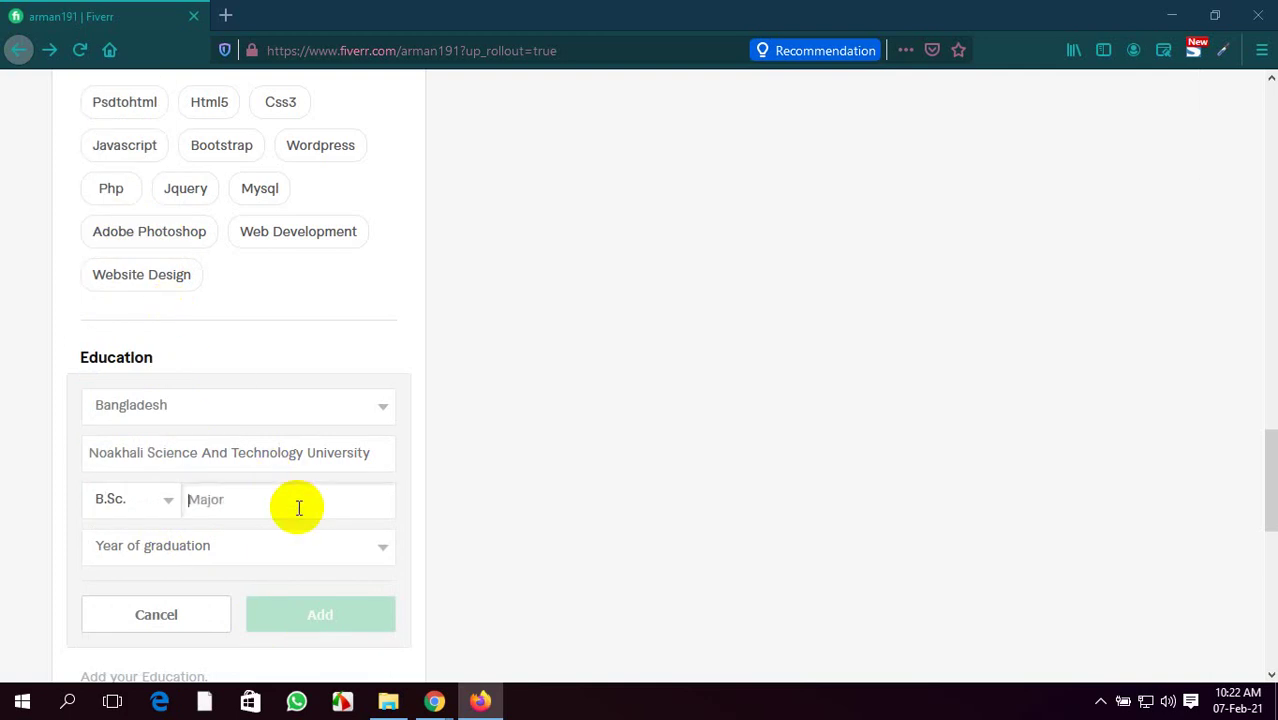
# - Type 'Computer Science & Telecommunication' as the major, then accept the Computer Science suggestion
pyautogui.write('Computer')
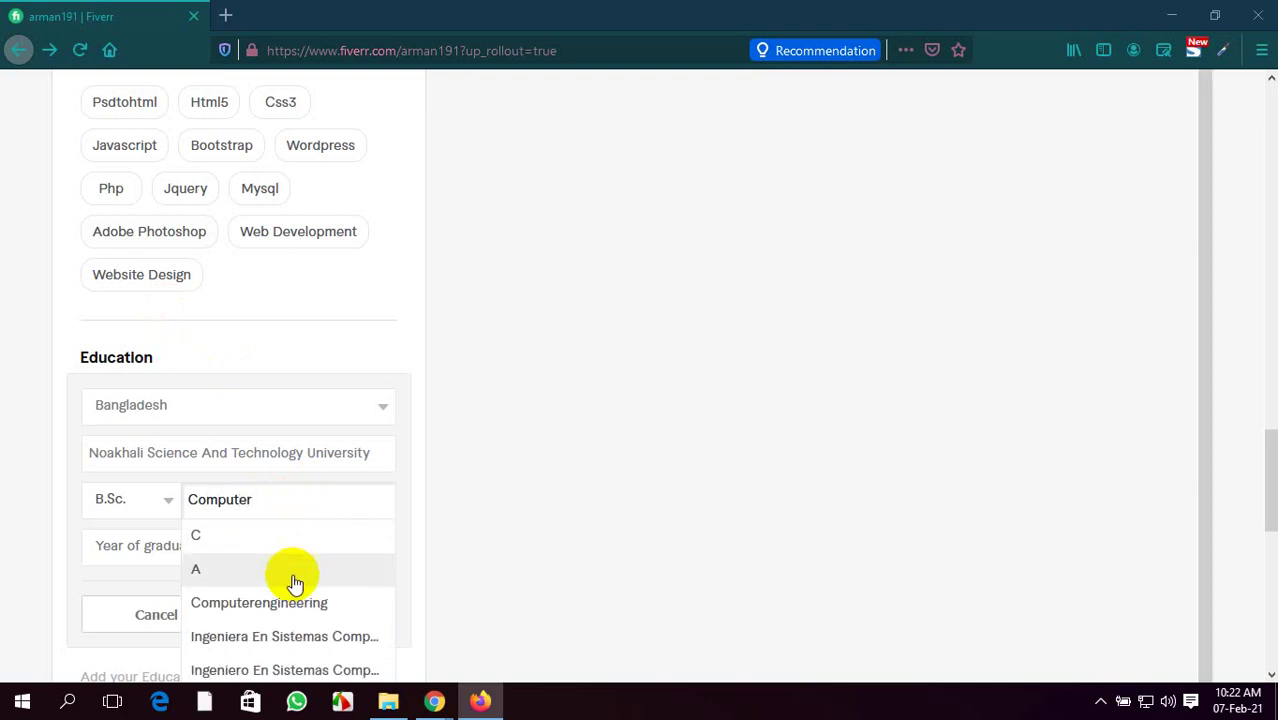
pyautogui.scroll(-1, 337, 612)
pyautogui.scroll(-3, 322, 522)
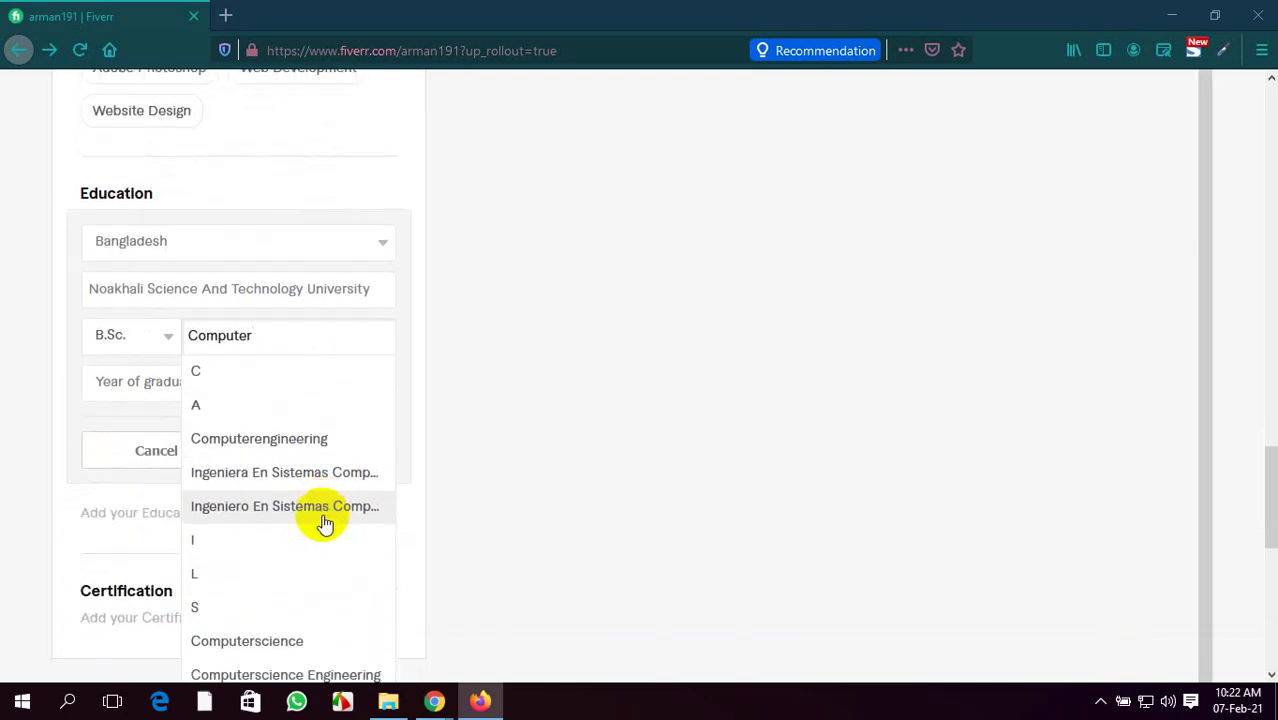
pyautogui.scroll(1, 300, 442)
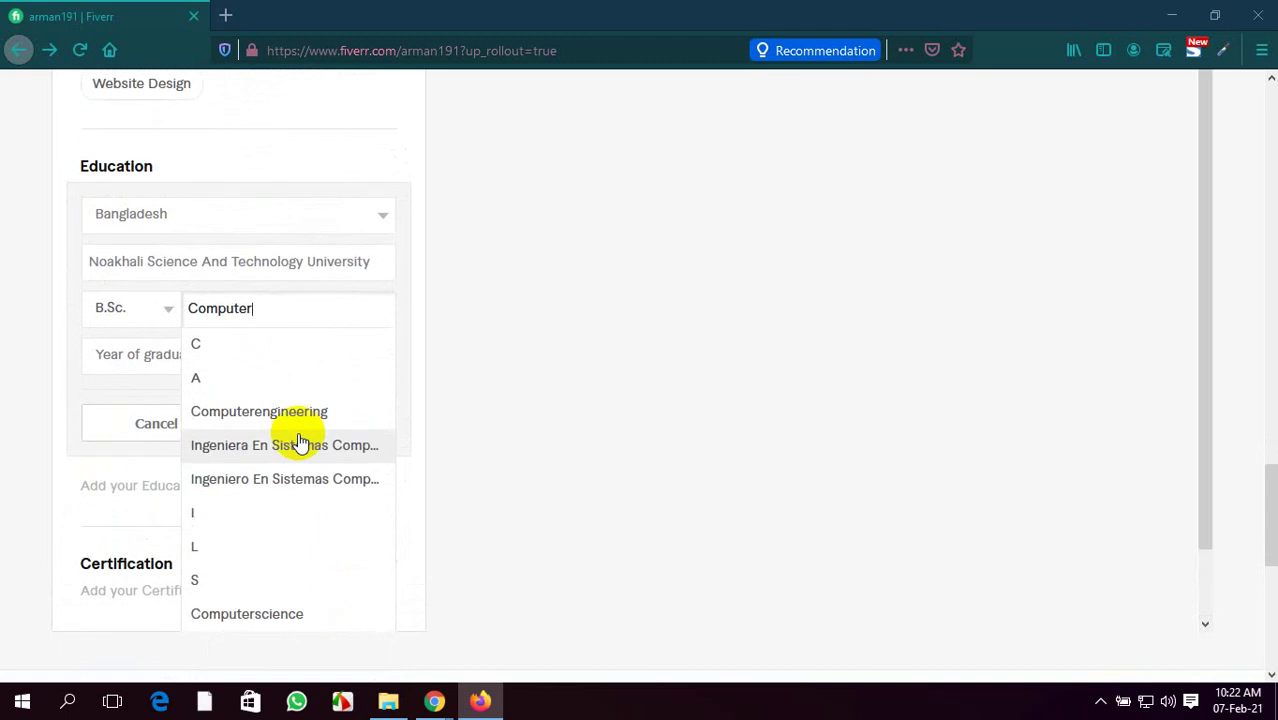
pyautogui.write('S')
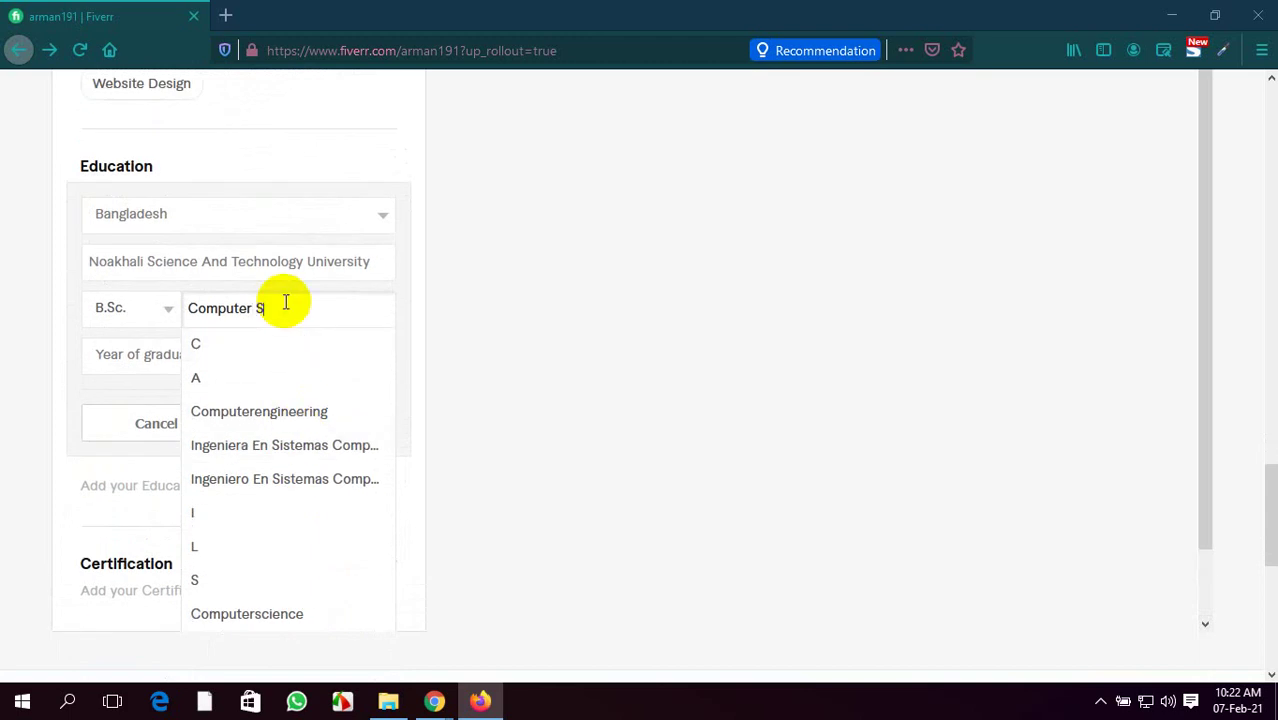
pyautogui.write('cie')
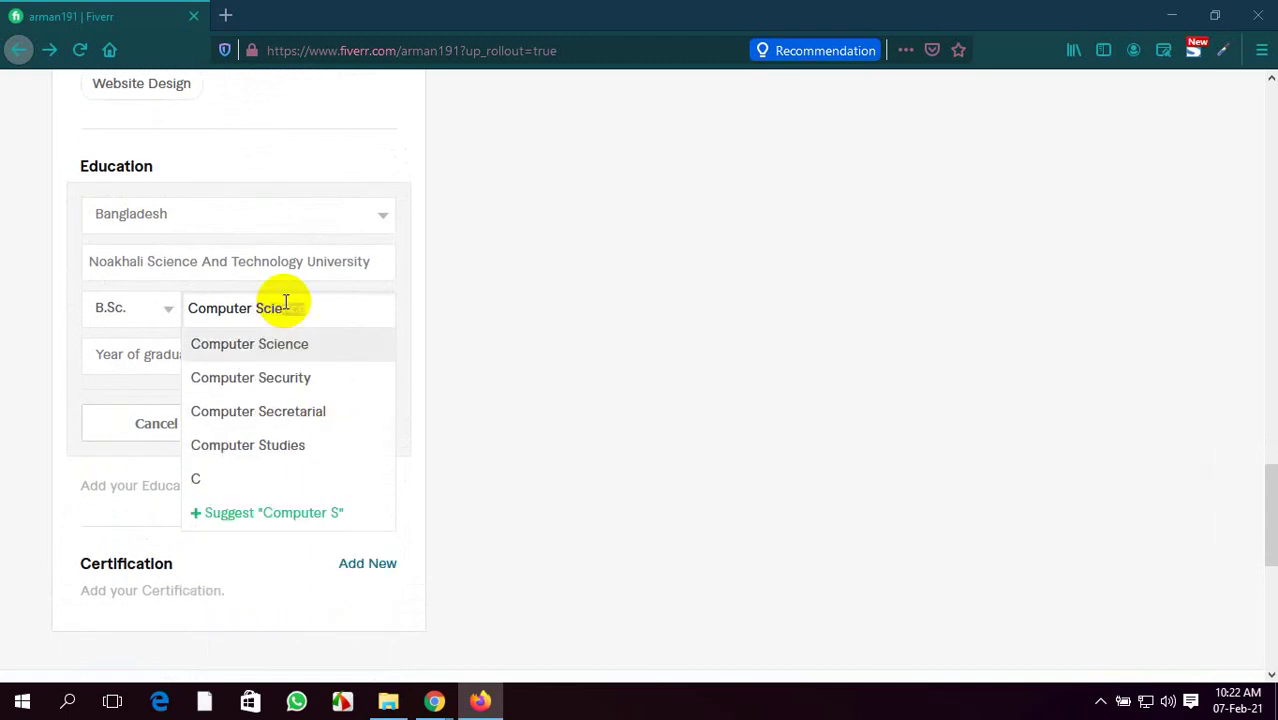
pyautogui.write('nce')
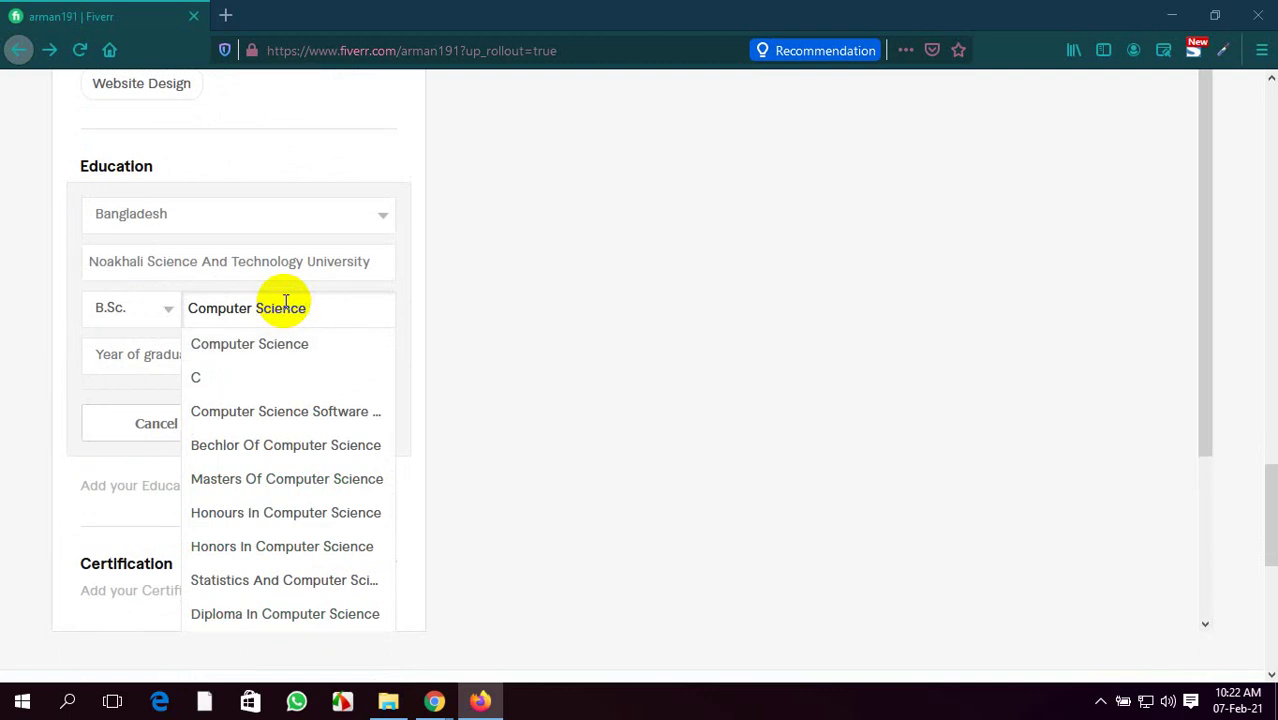
pyautogui.write(' & Telecommi')
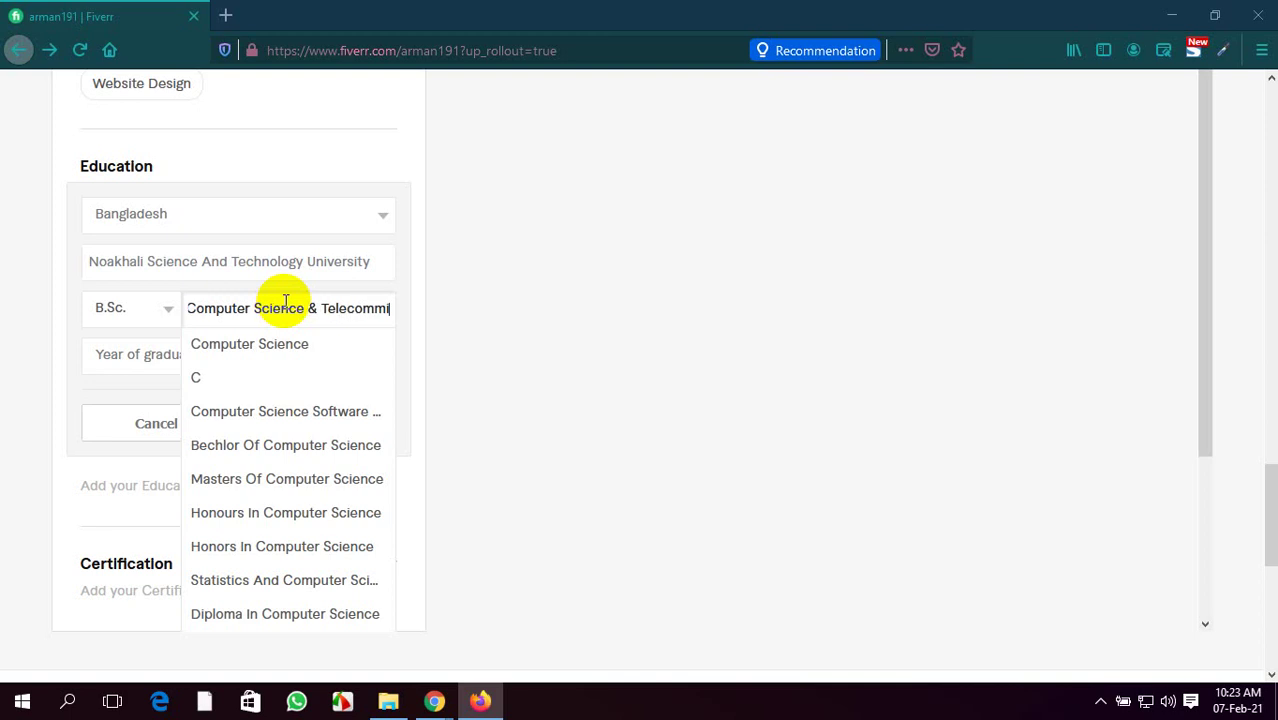
pyautogui.press('BackSpace')
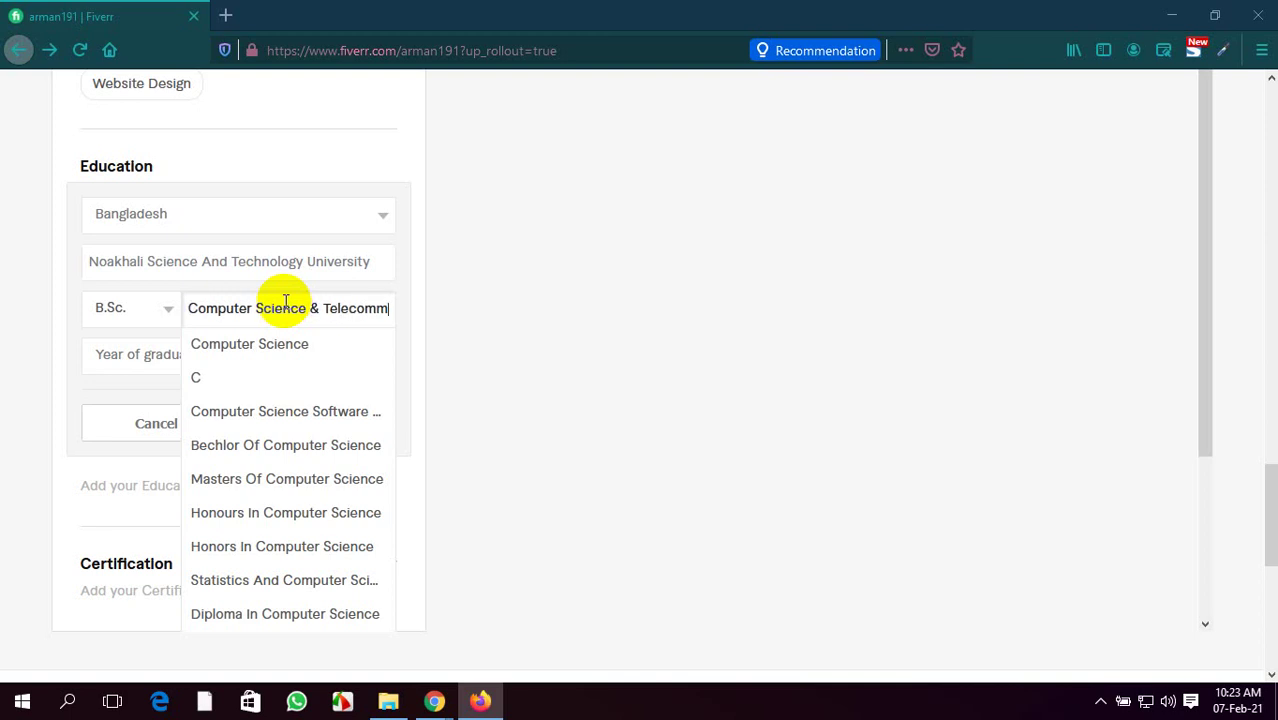
pyautogui.write('u')
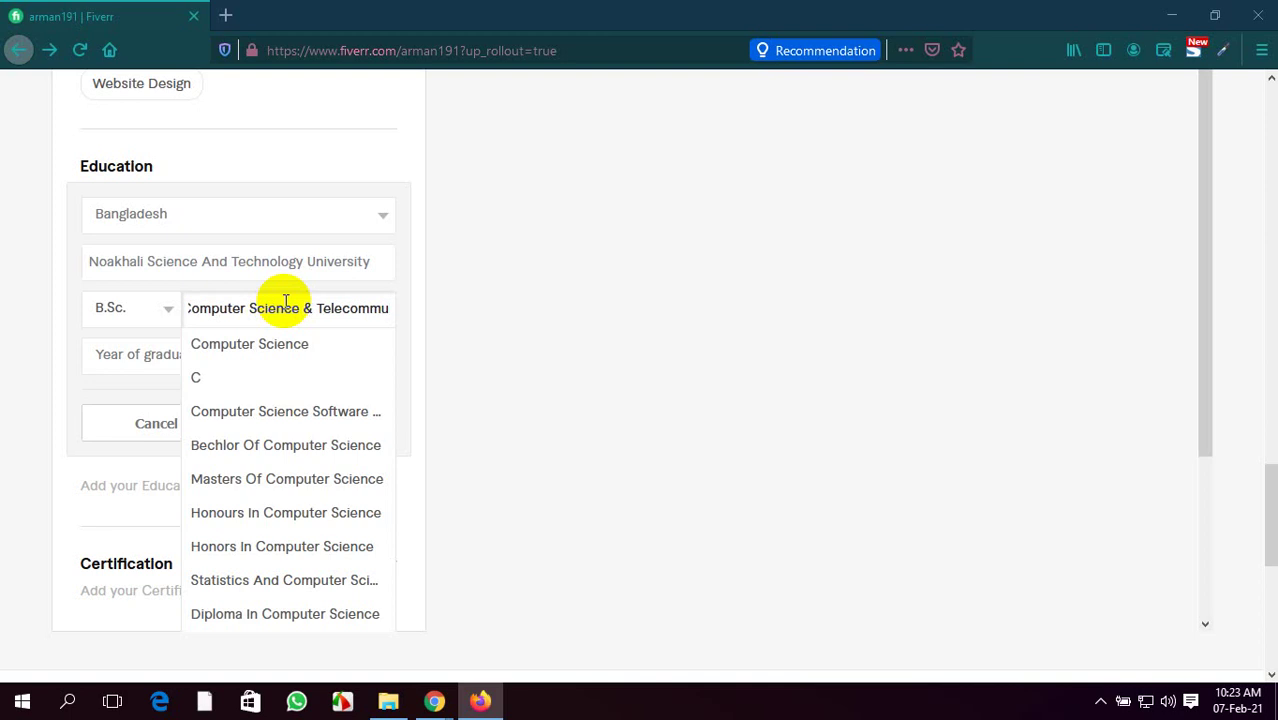
pyautogui.write('ni')
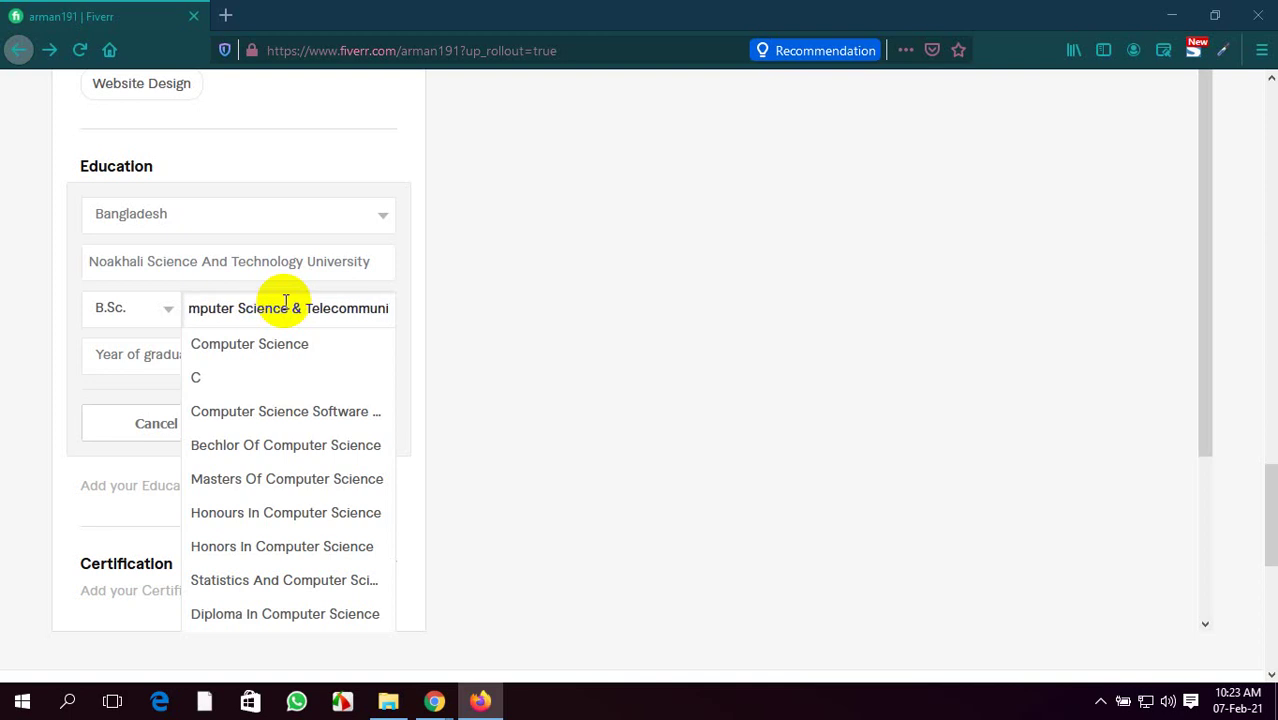
pyautogui.write('cation')
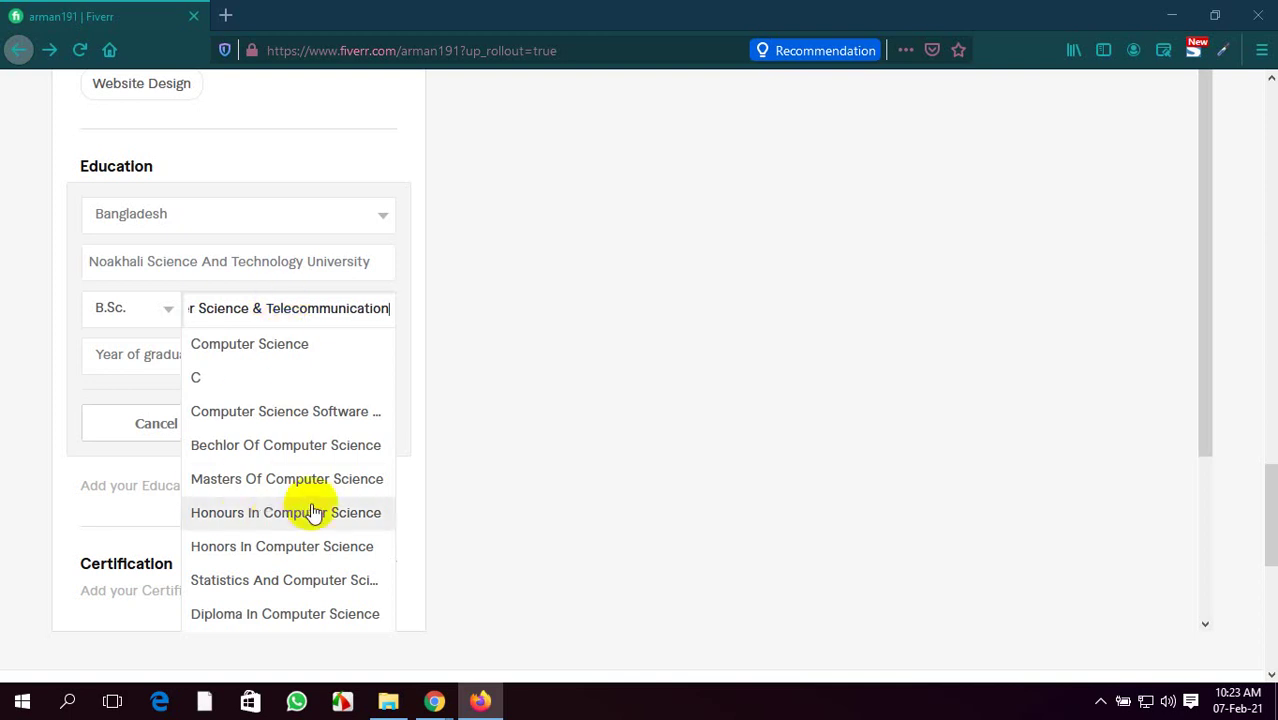
pyautogui.scroll(-3, 314, 505)
pyautogui.scroll(-2, 334, 457)
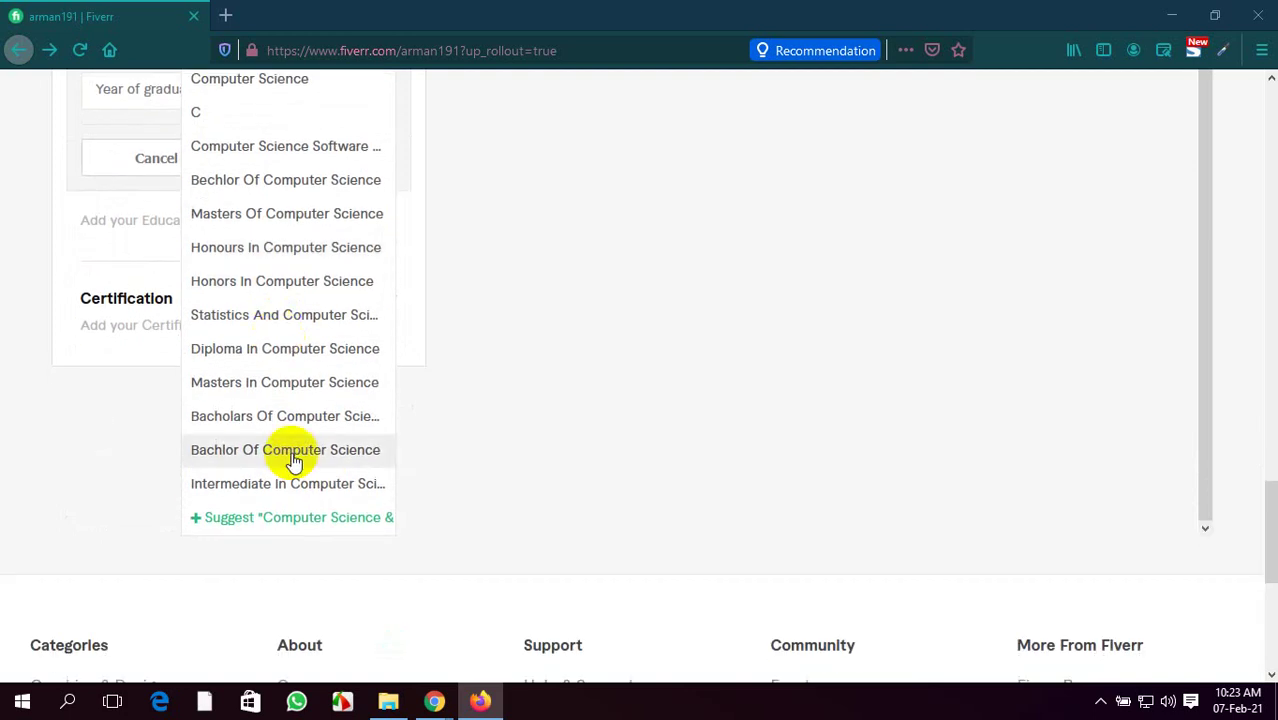
pyautogui.scroll(3, 374, 391)
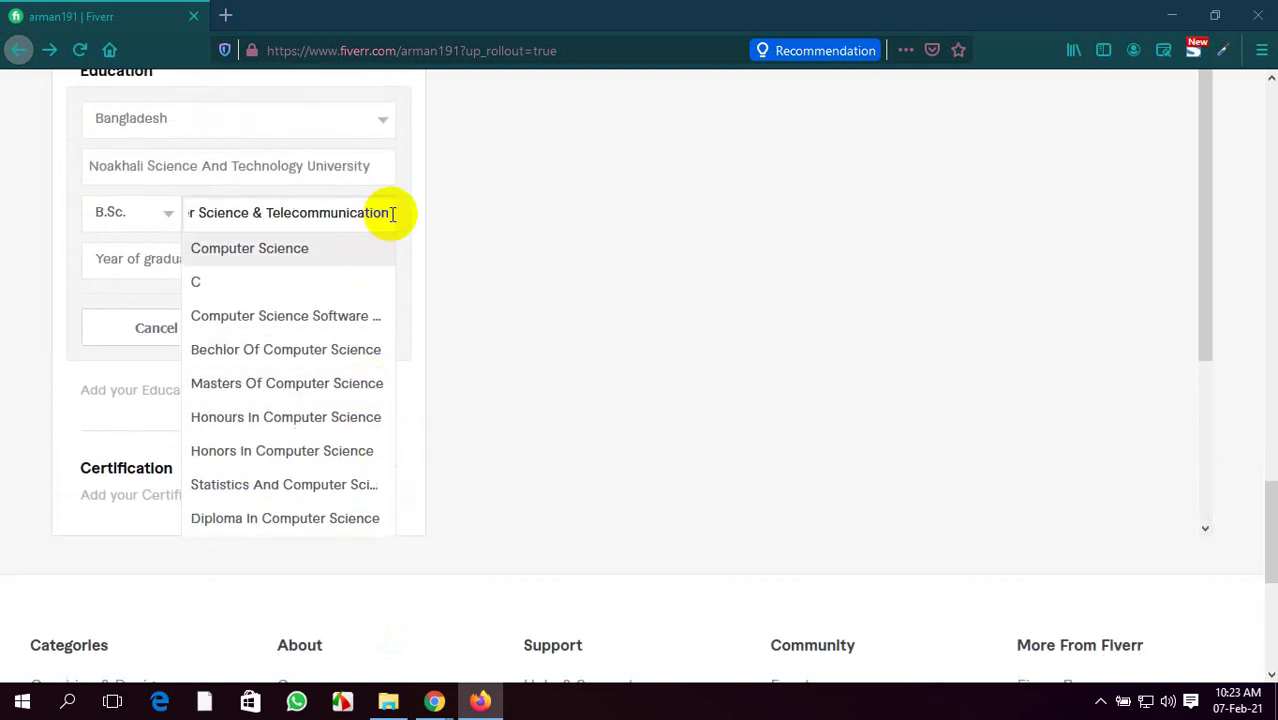
pyautogui.scroll(1, 314, 316)
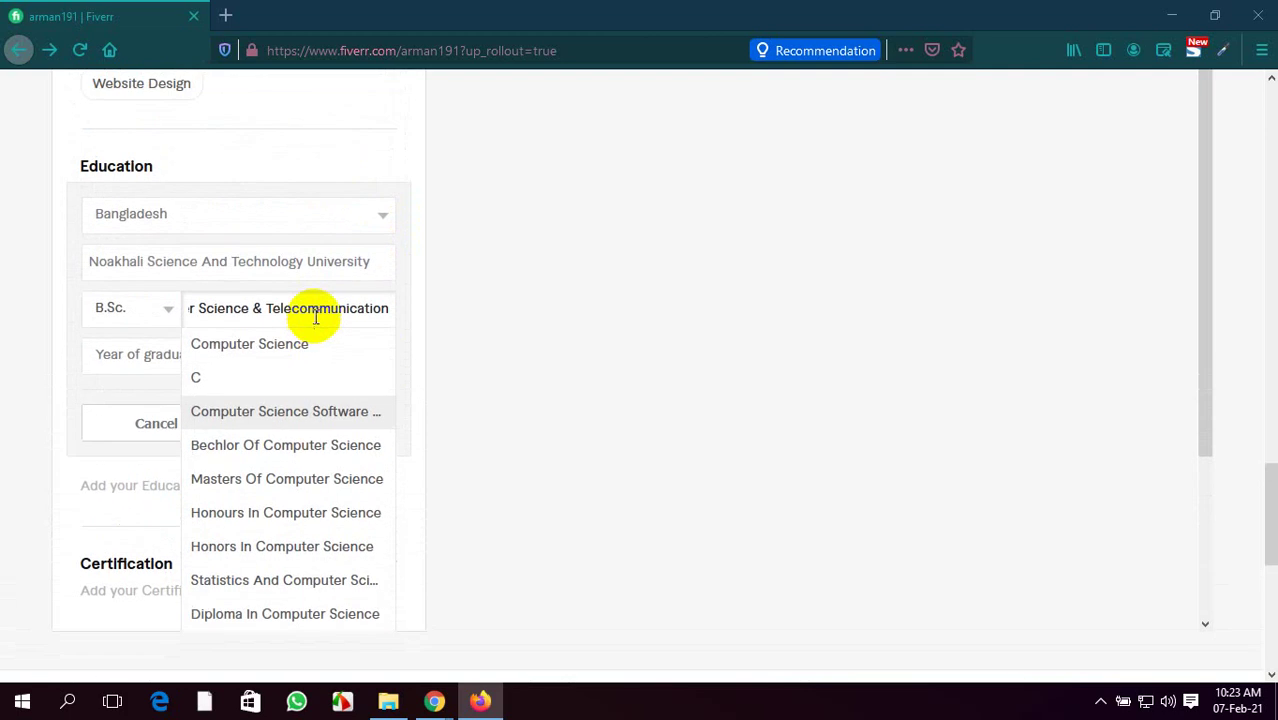
pyautogui.click(331, 350)
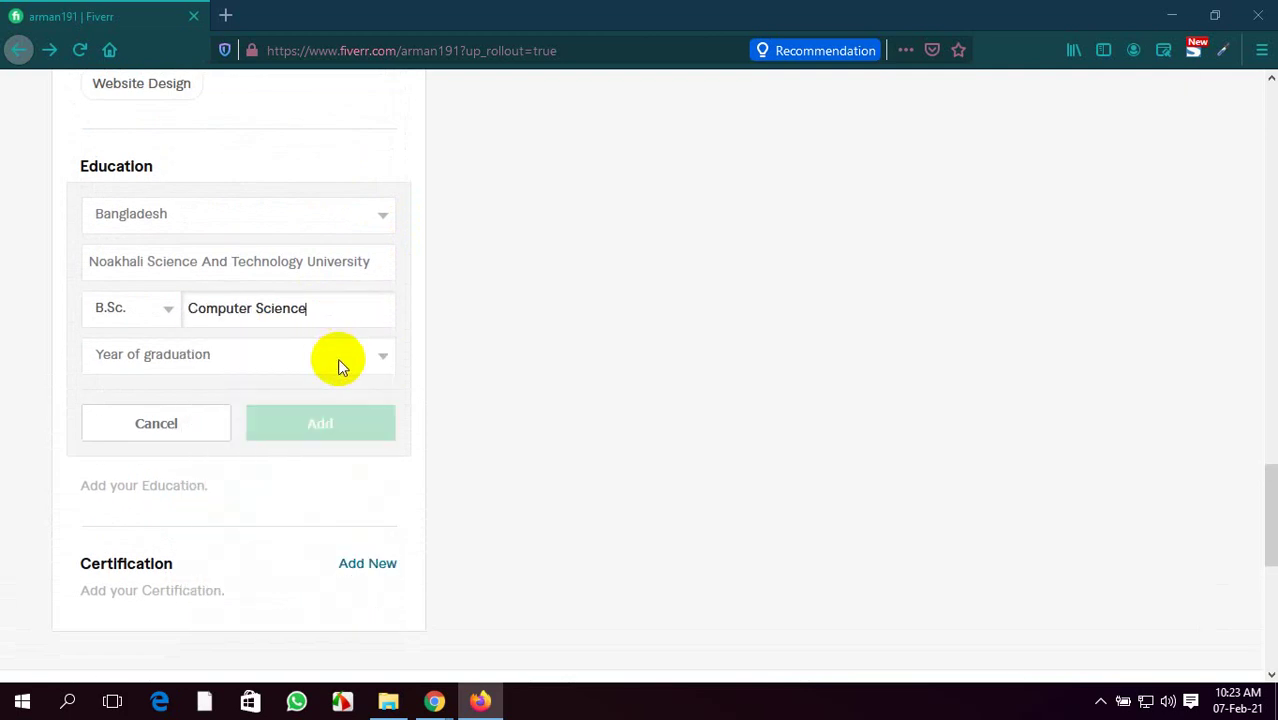
# - Save the education entry with graduation year 2019, then add a new certification
pyautogui.click(360, 360)
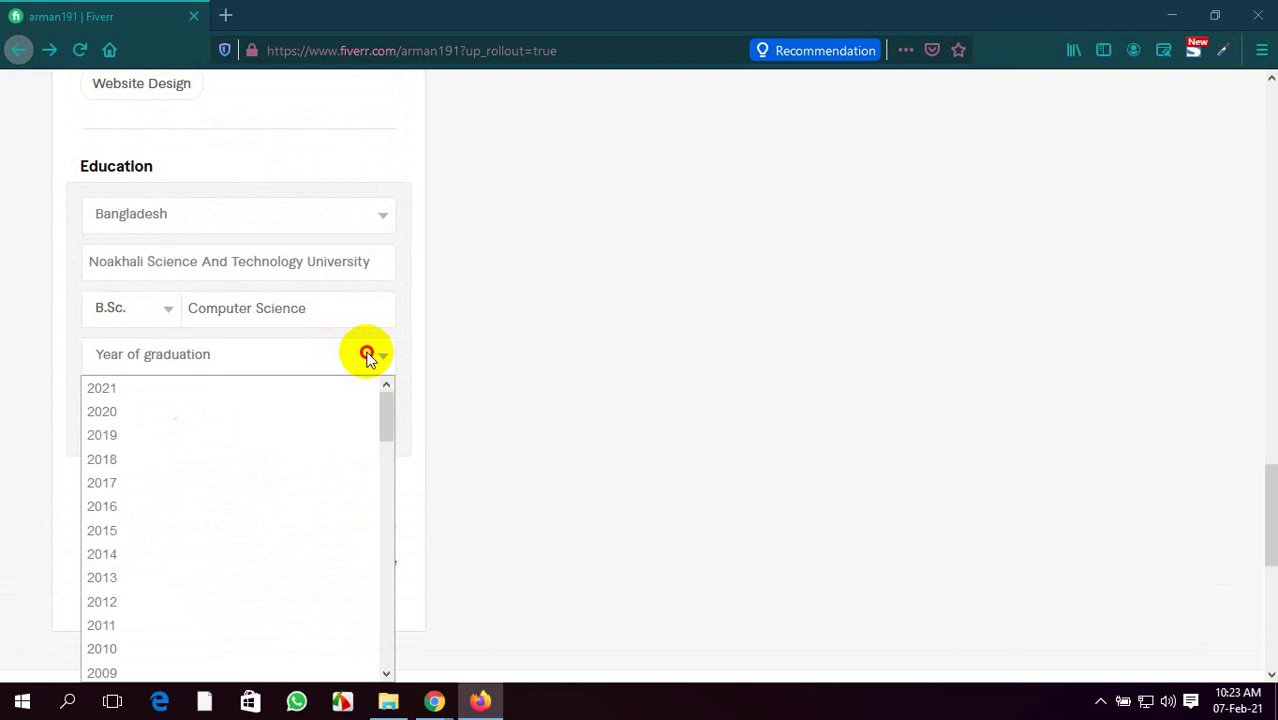
pyautogui.scroll(-1, 280, 462)
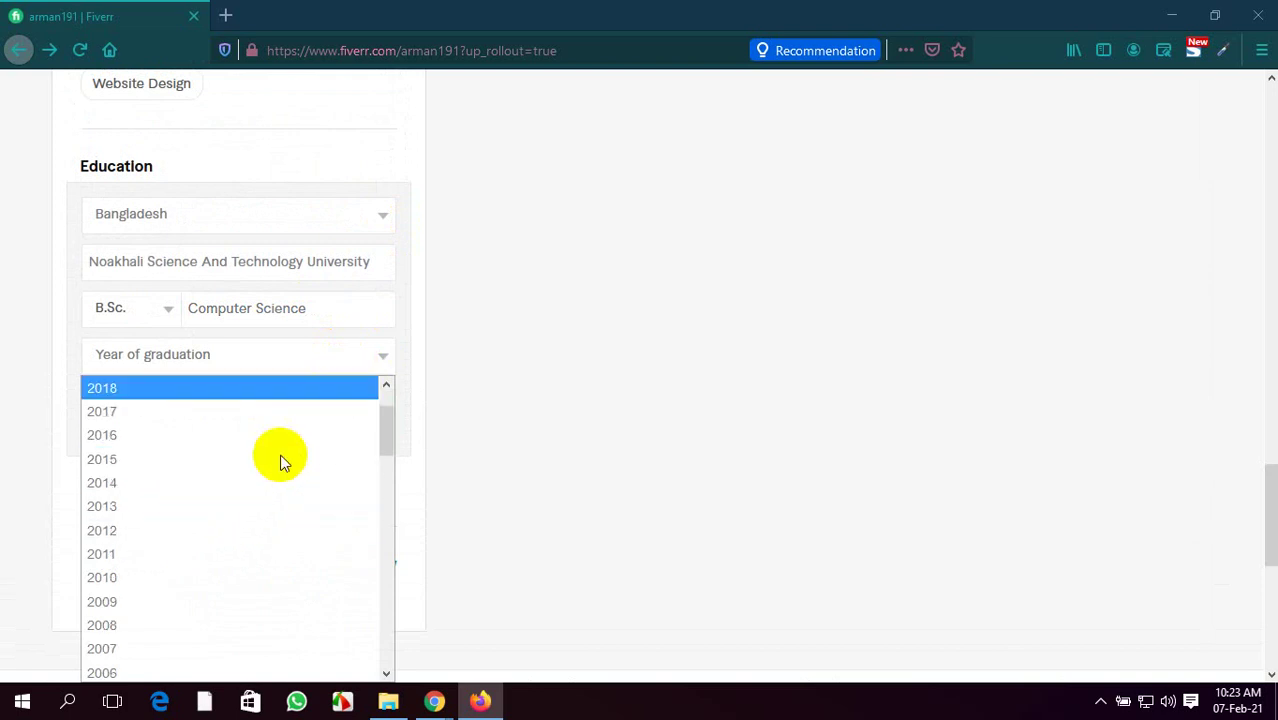
pyautogui.scroll(1, 282, 460)
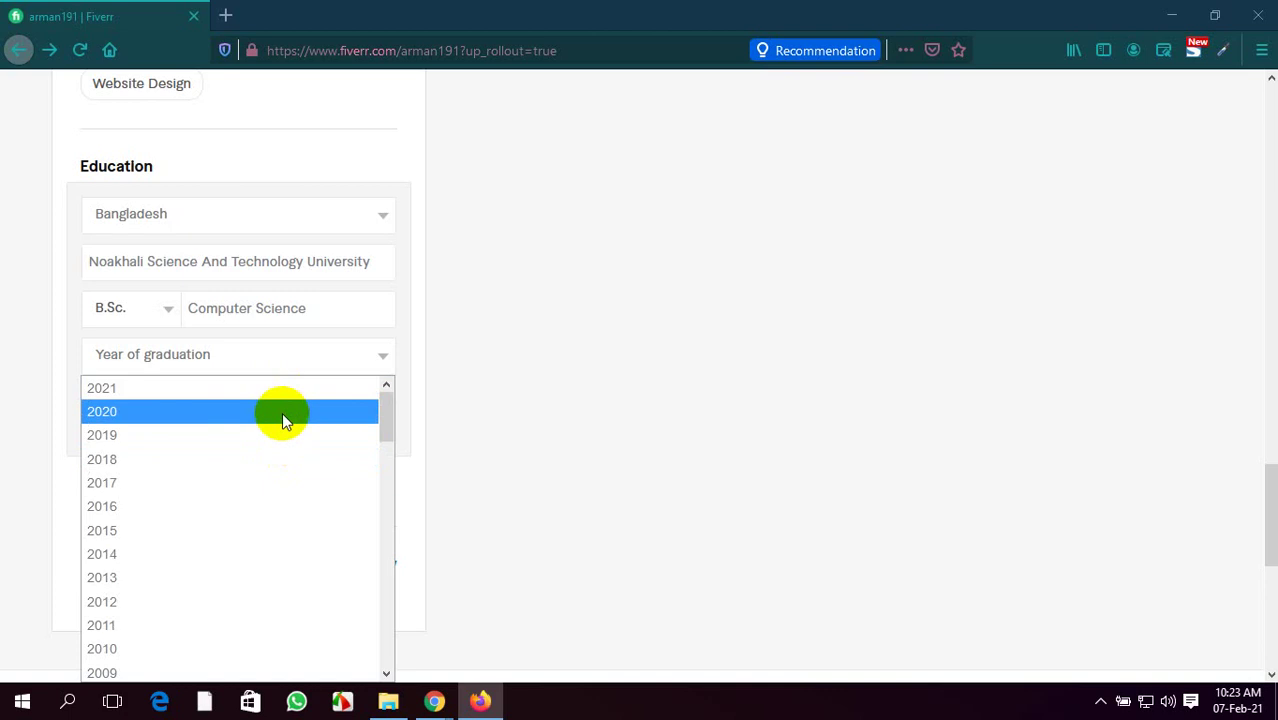
pyautogui.click(280, 436)
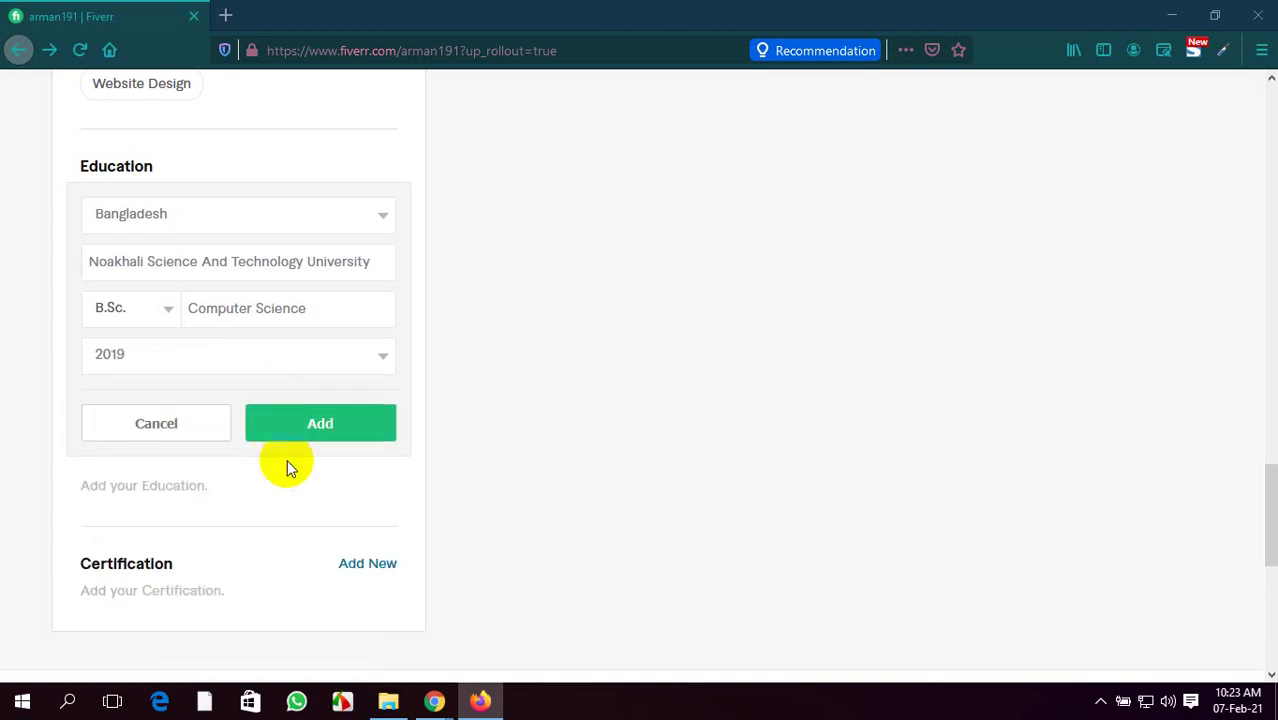
pyautogui.click(322, 434)
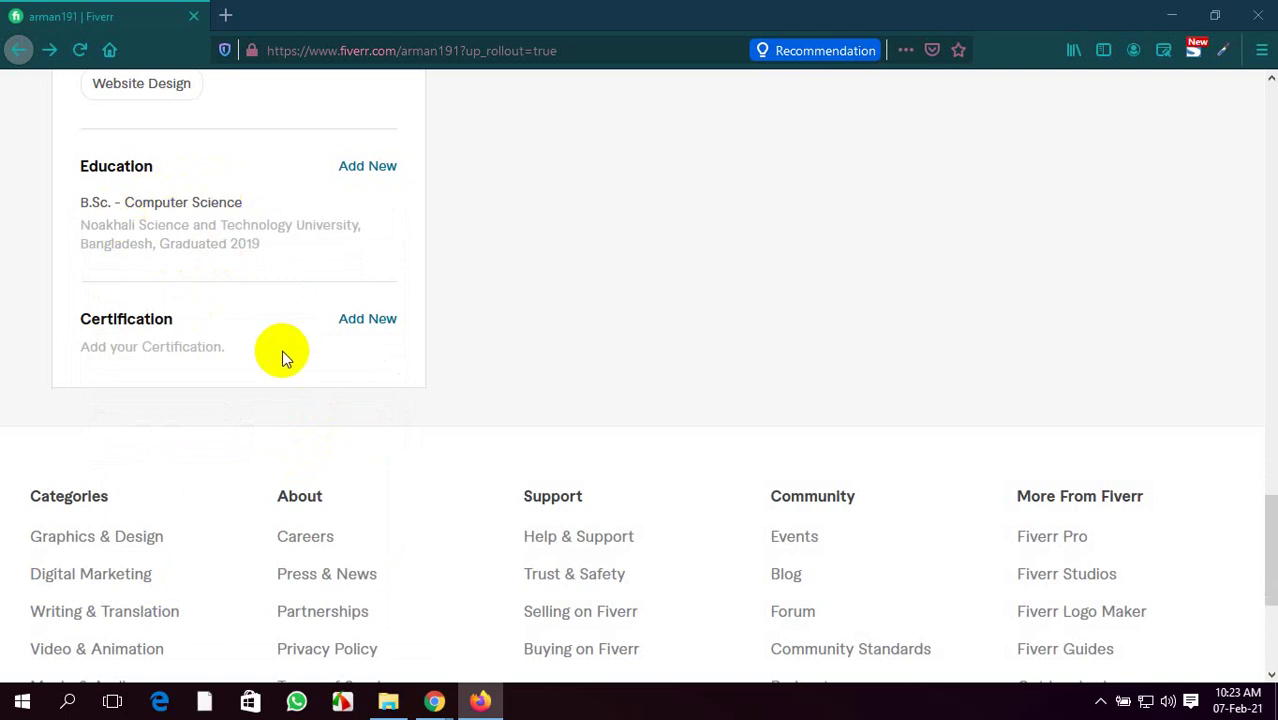
pyautogui.click(367, 320)
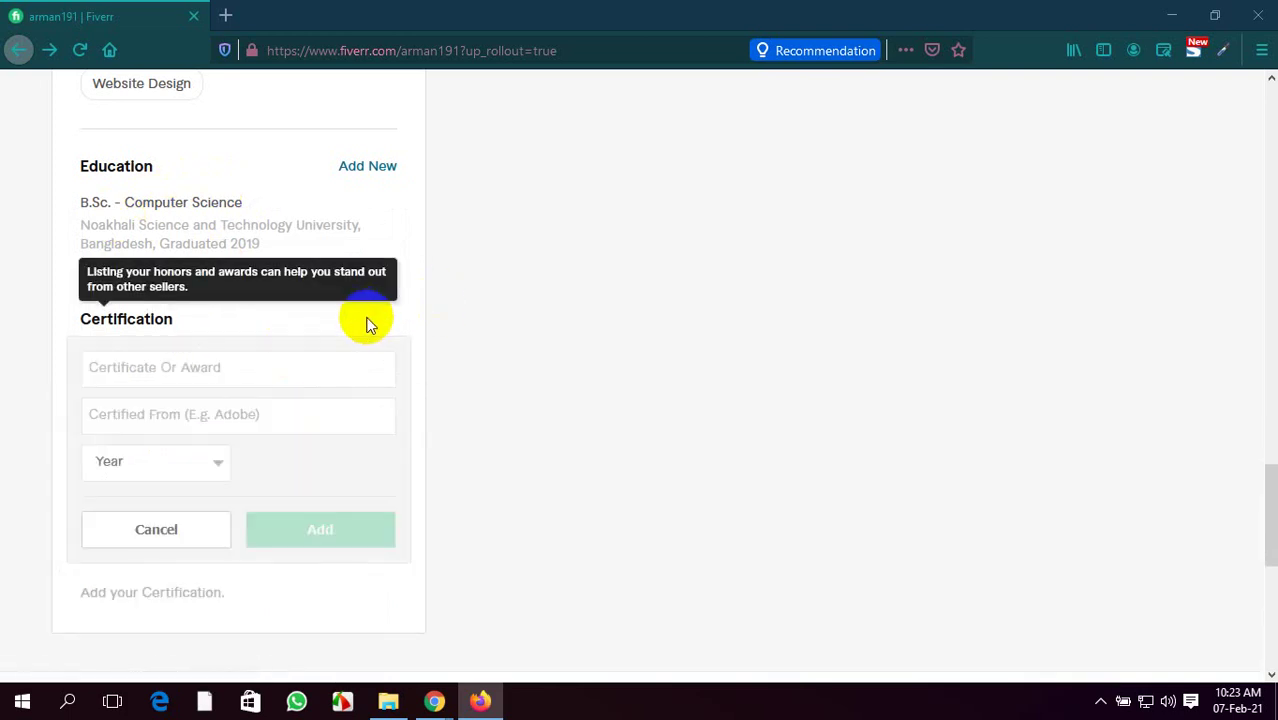
# - Enter the certificate name 'Web Design & Development' and the issuer LEDP
pyautogui.scroll(2, 367, 323)
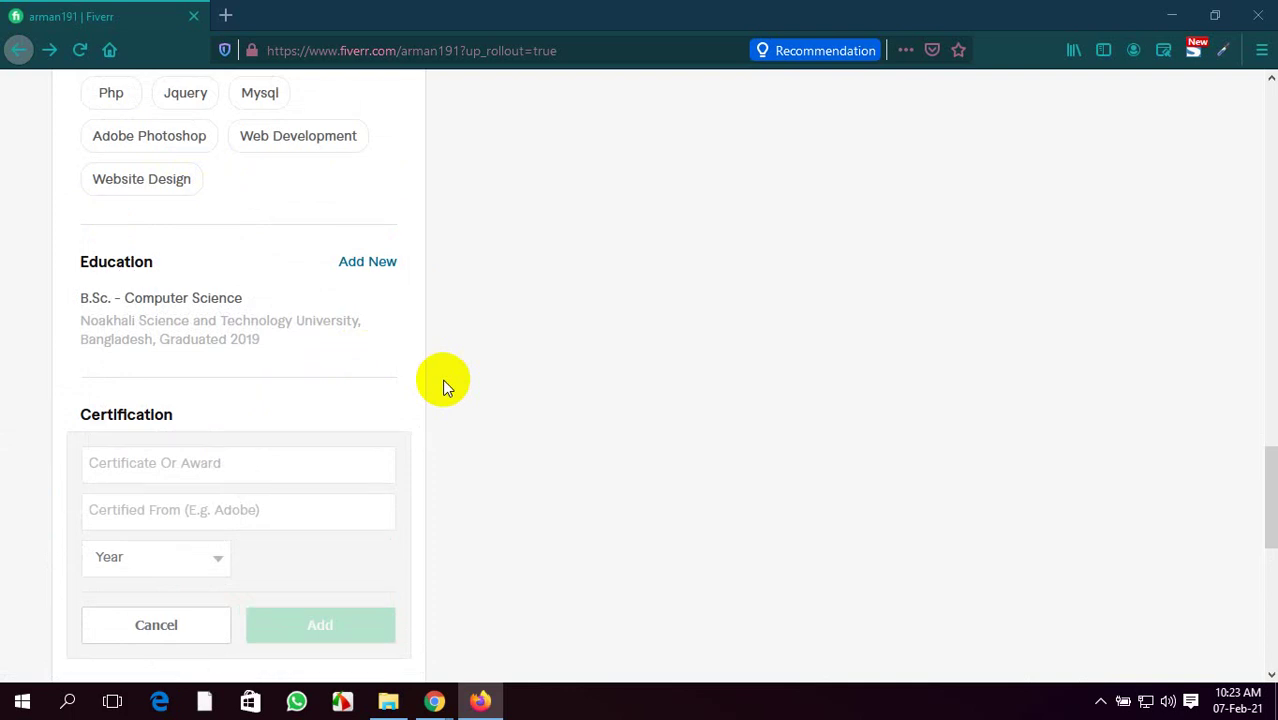
pyautogui.moveTo(176, 298)
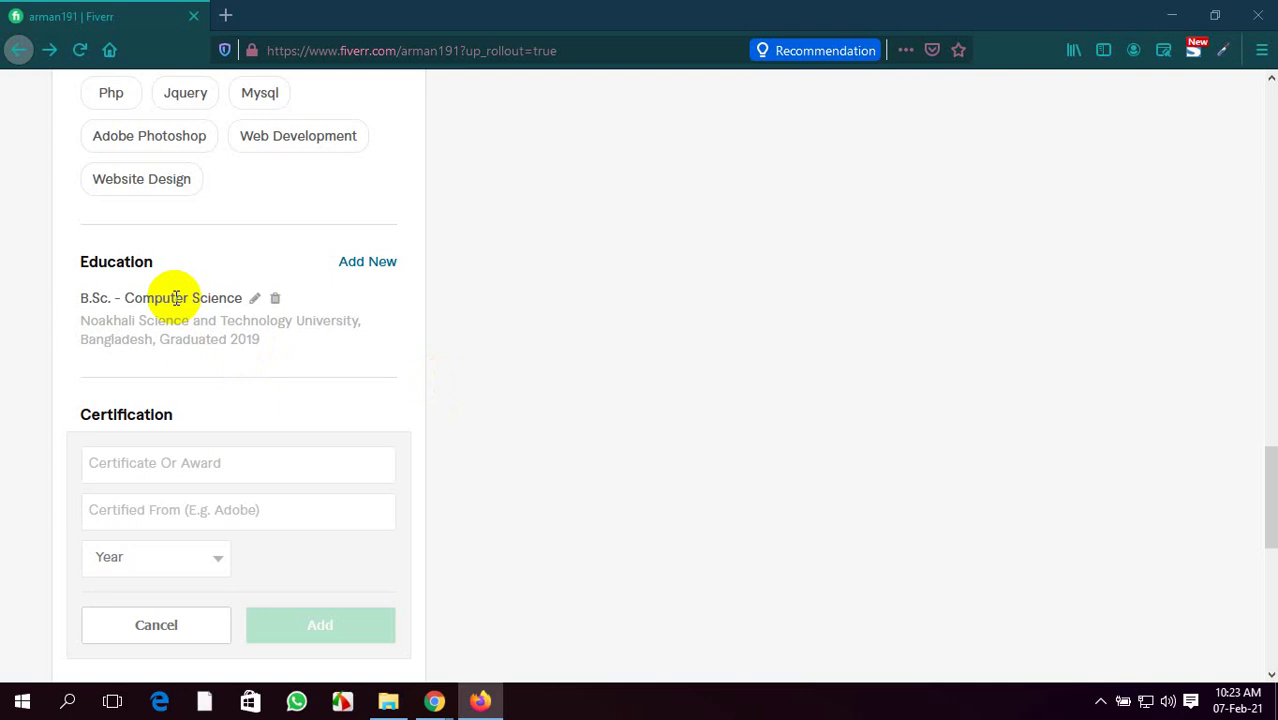
pyautogui.click(198, 455)
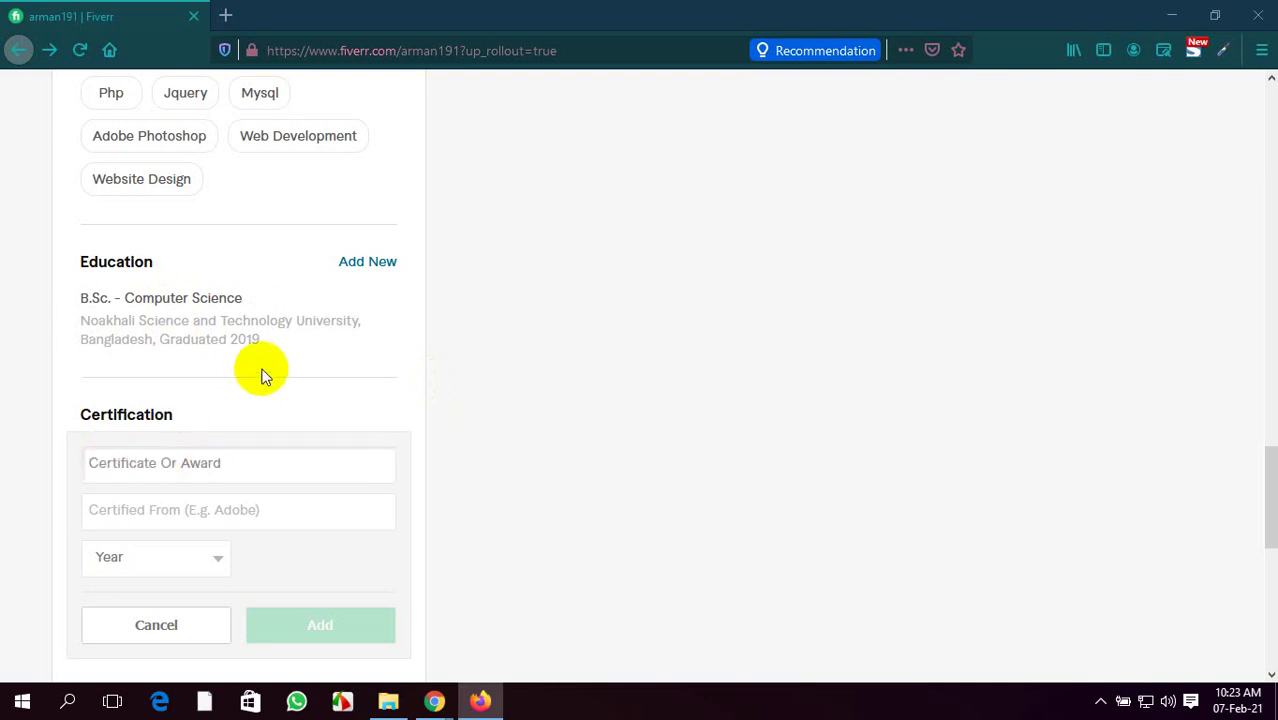
pyautogui.scroll(-2, 262, 375)
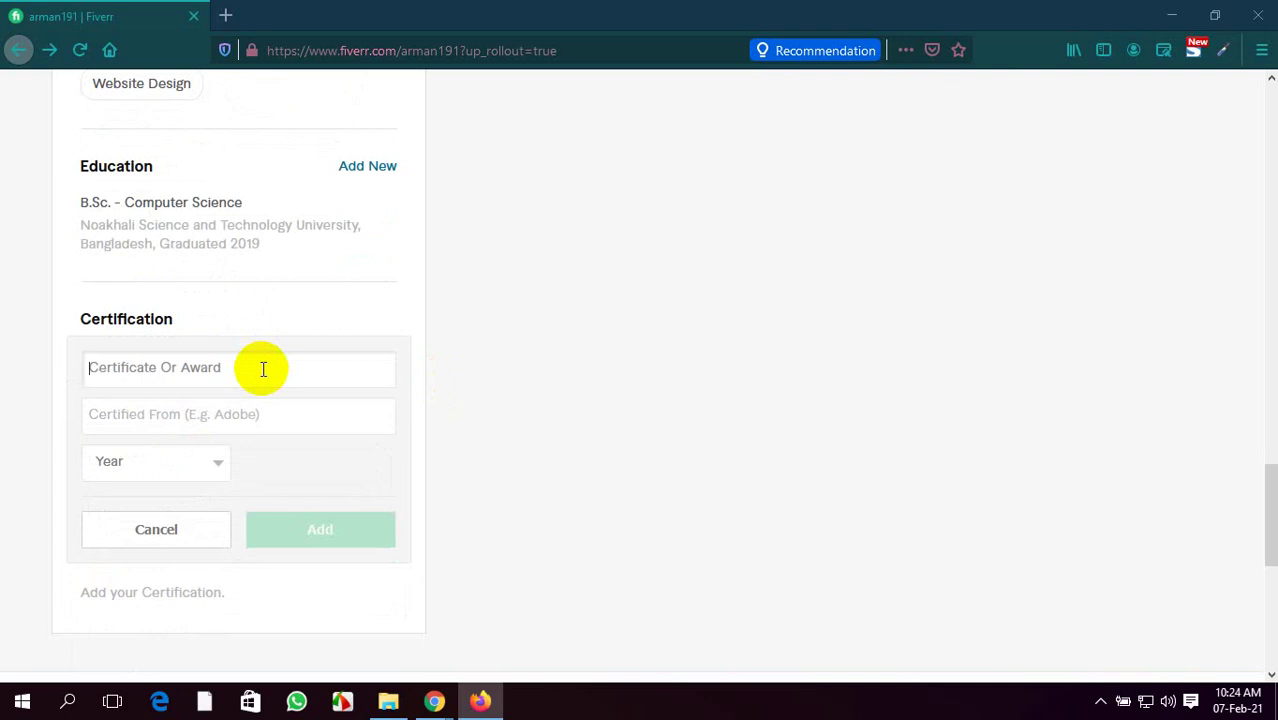
pyautogui.write('We Design')
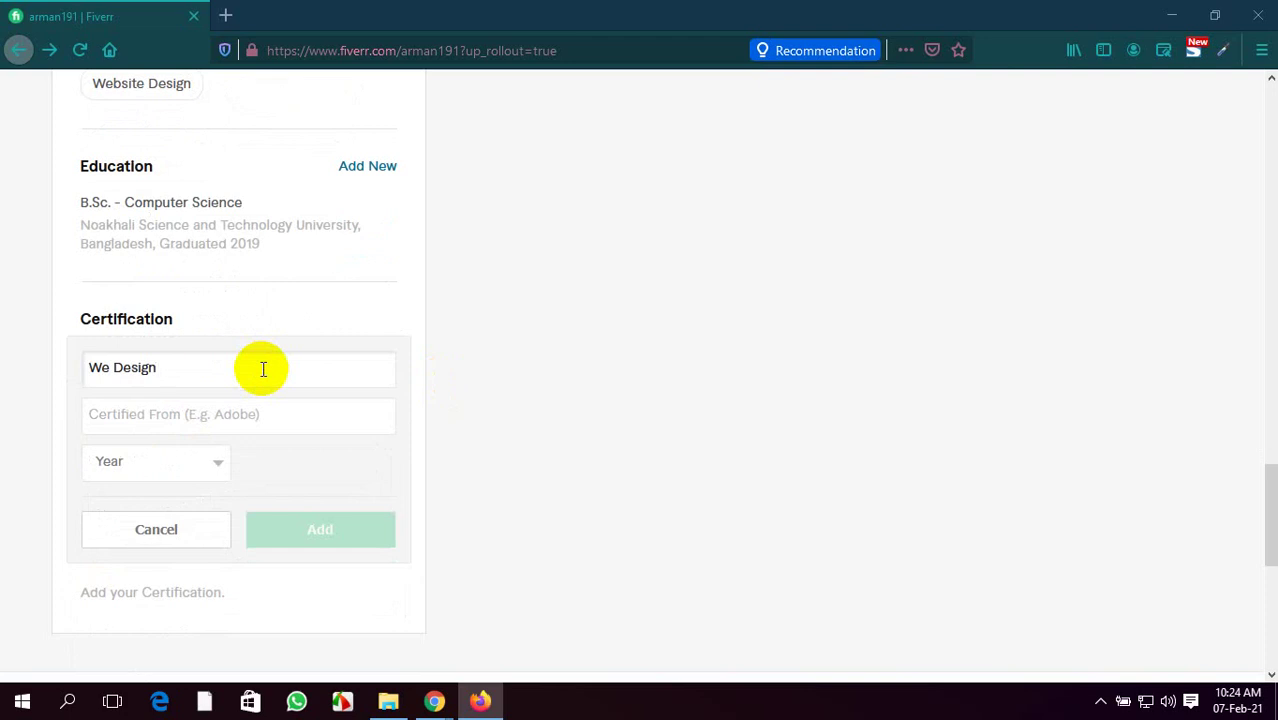
pyautogui.write('Development')
pyautogui.click(227, 418)
pyautogui.write('U')
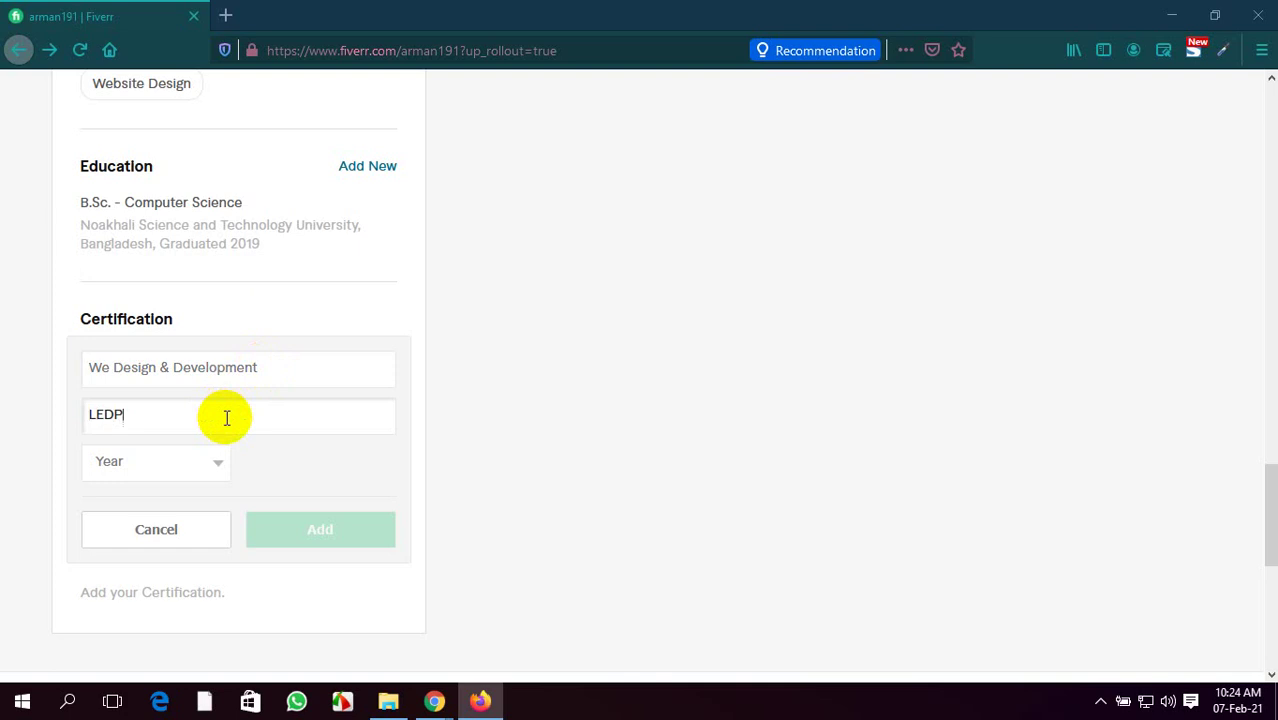
# - Fix the typo in the certificate name
pyautogui.click(185, 470)
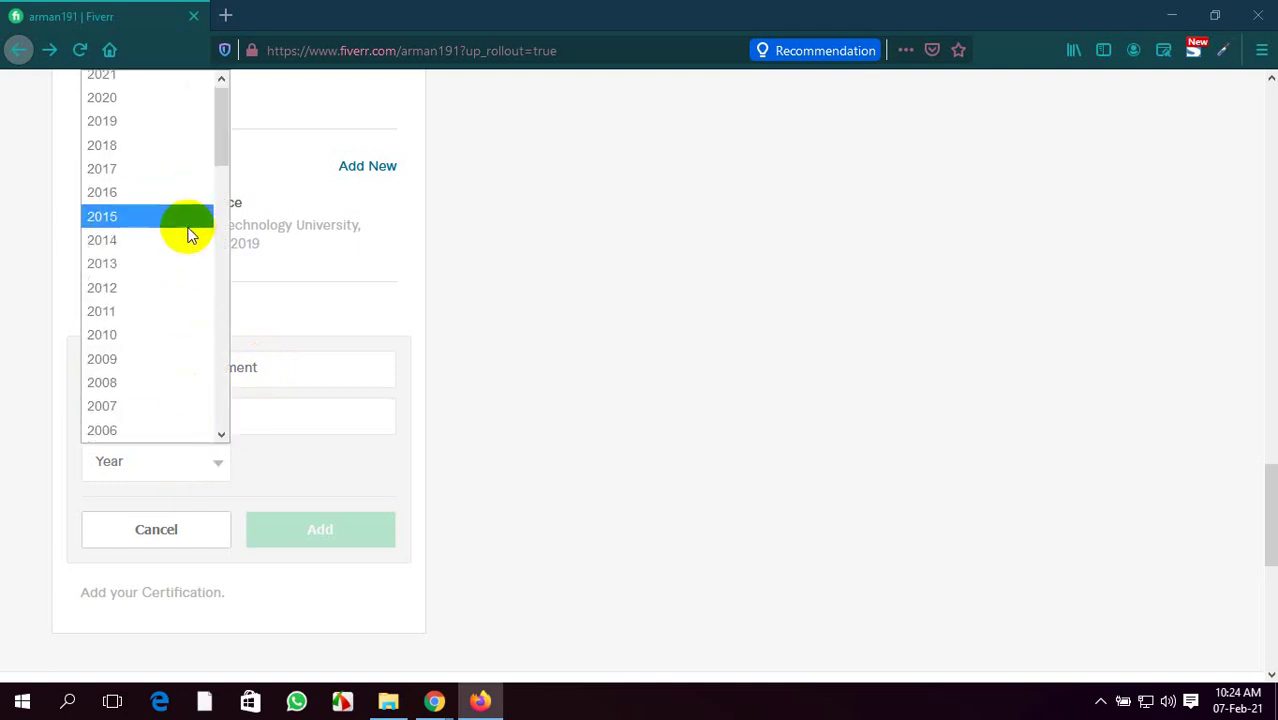
pyautogui.click(540, 387)
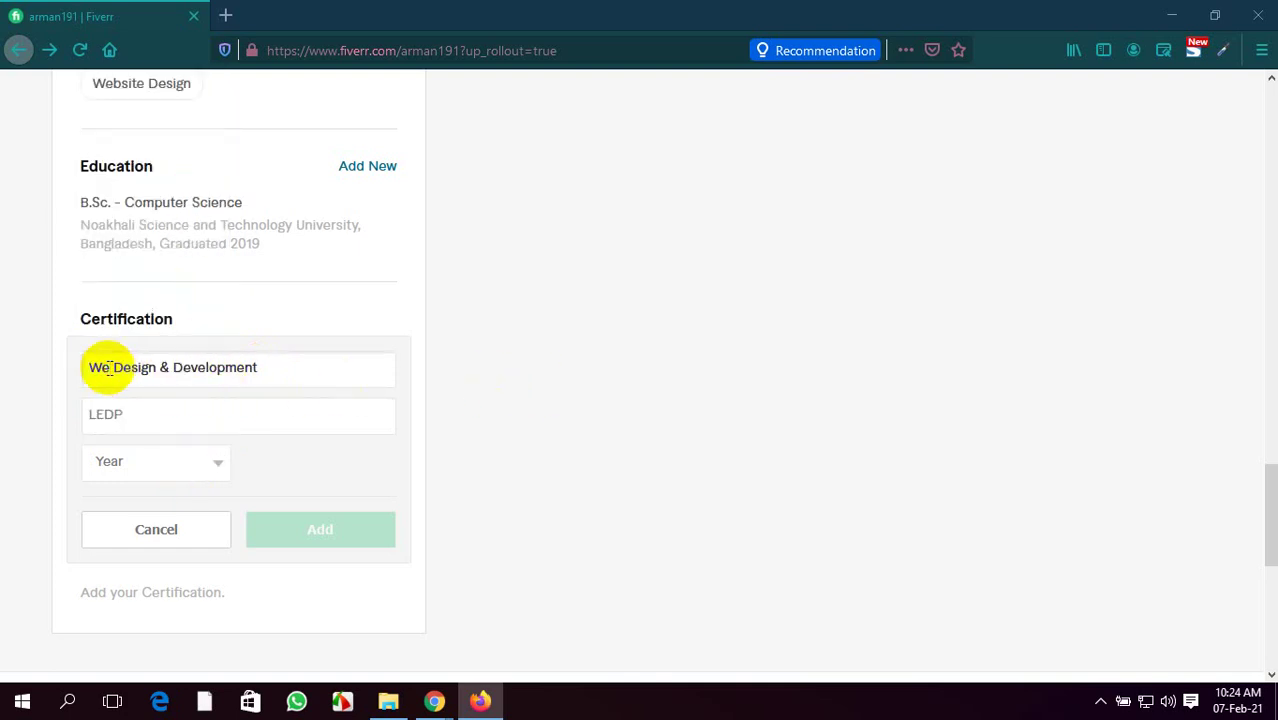
pyautogui.write('b')
pyautogui.press('BackSpace')
pyautogui.write('b')
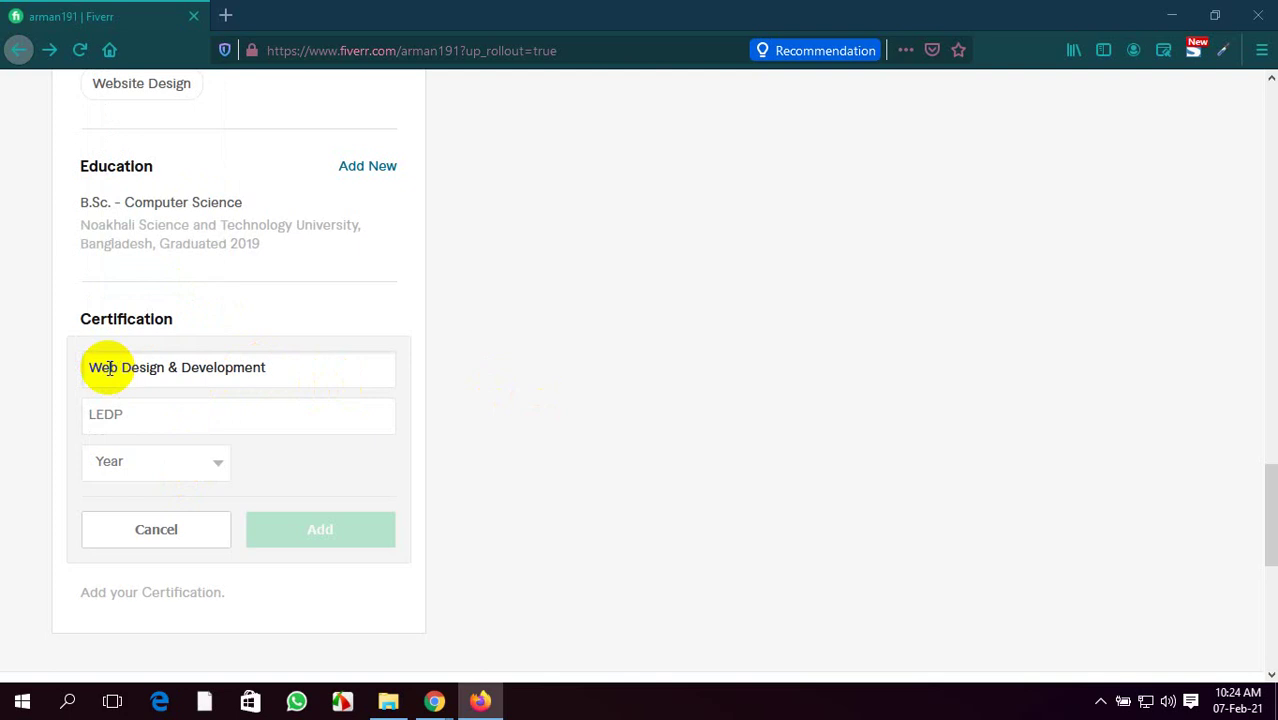
pyautogui.click(151, 418)
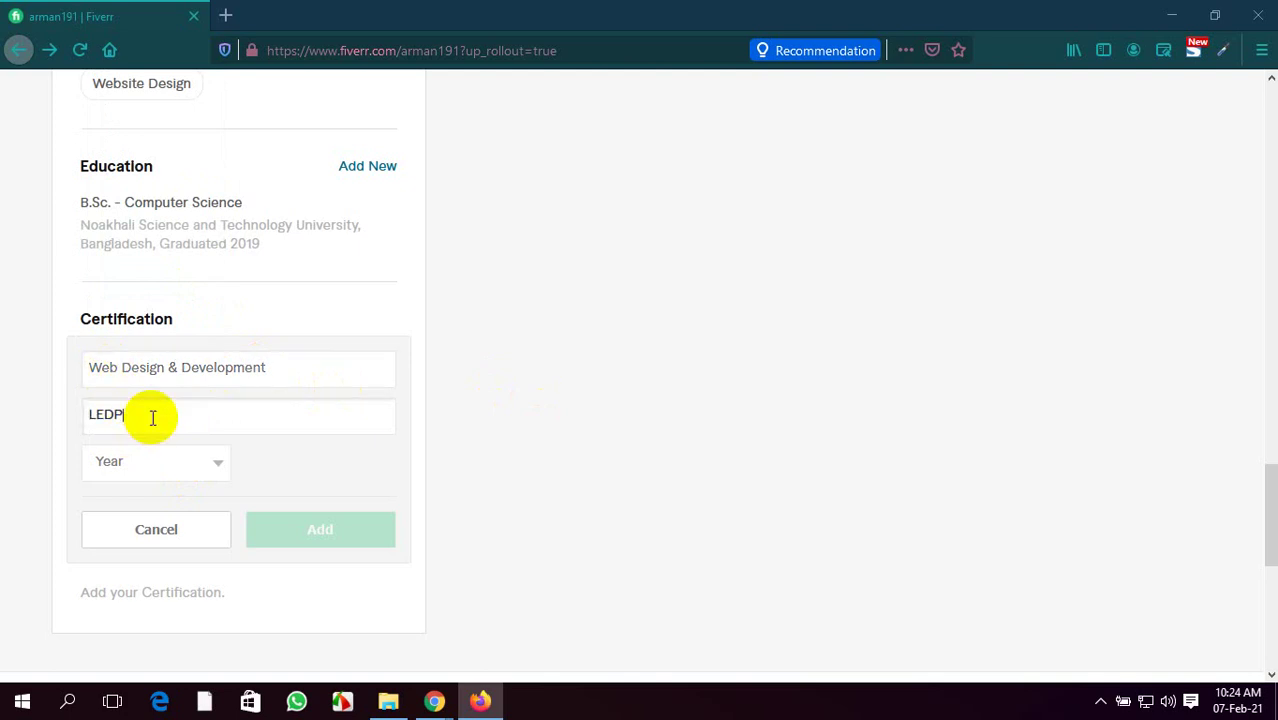
# - Set the certification year to 2020 and save the entry
pyautogui.click(208, 468)
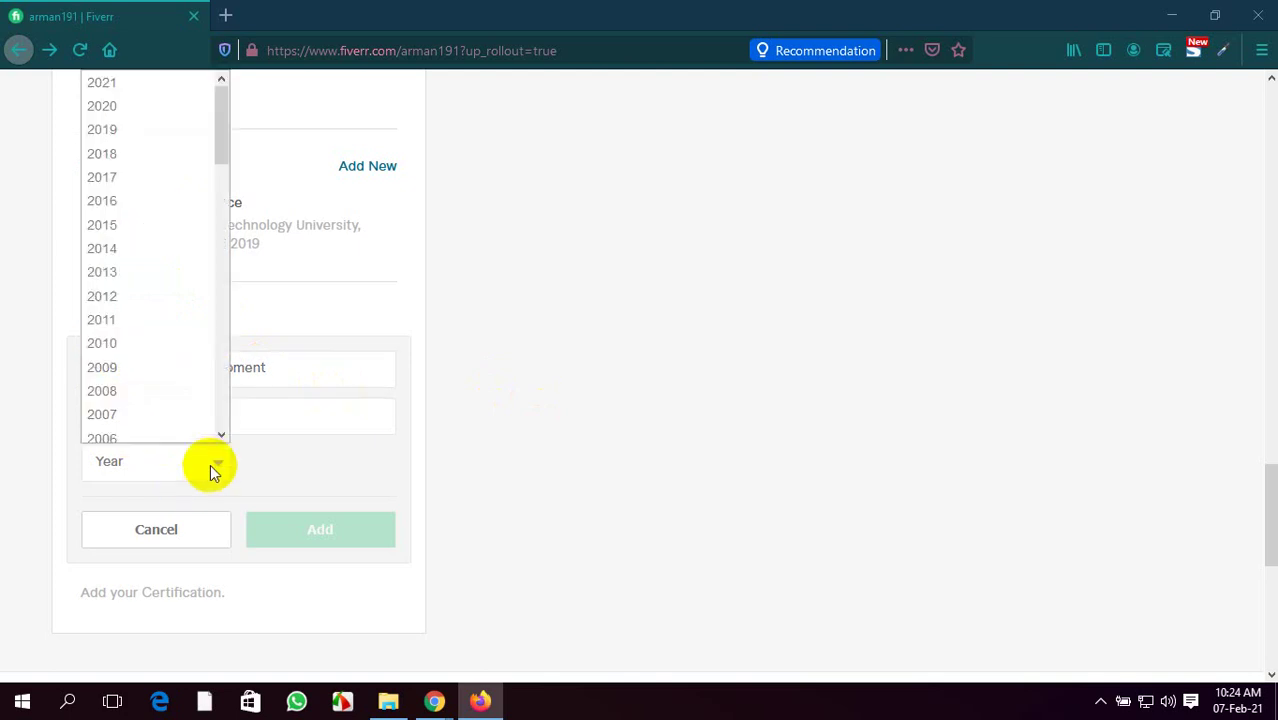
pyautogui.click(129, 106)
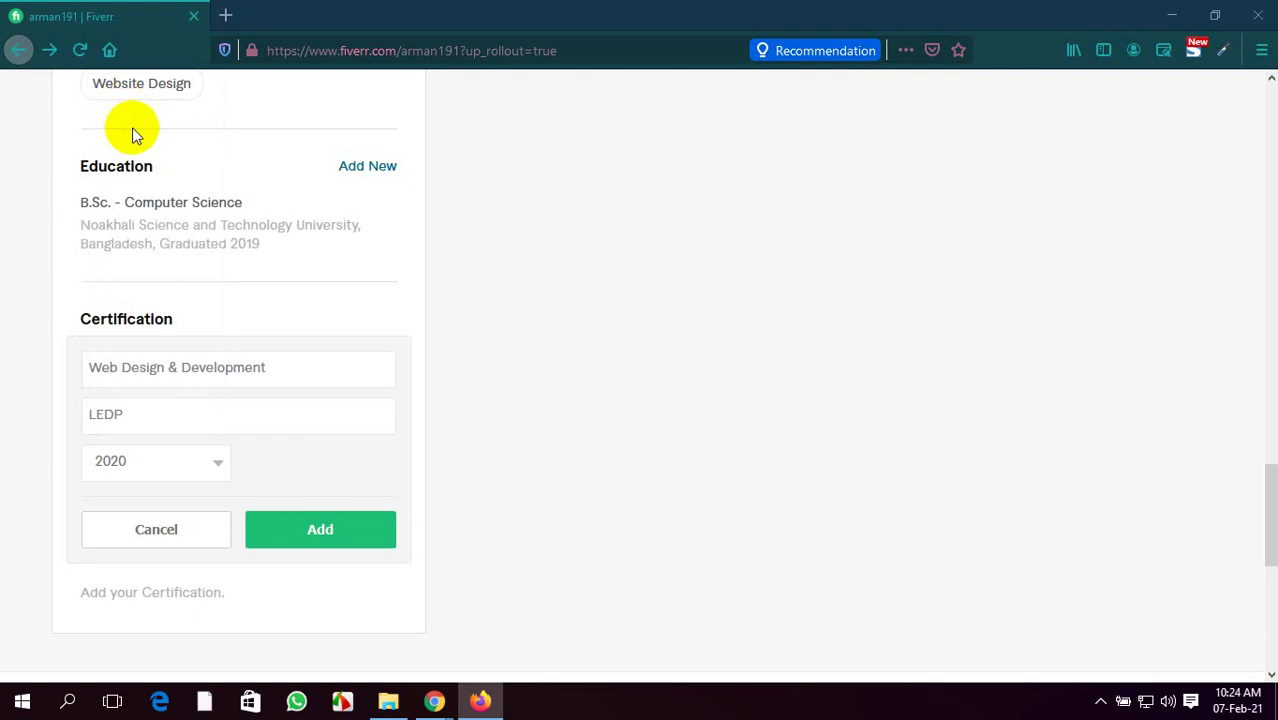
pyautogui.scroll(-2, 286, 596)
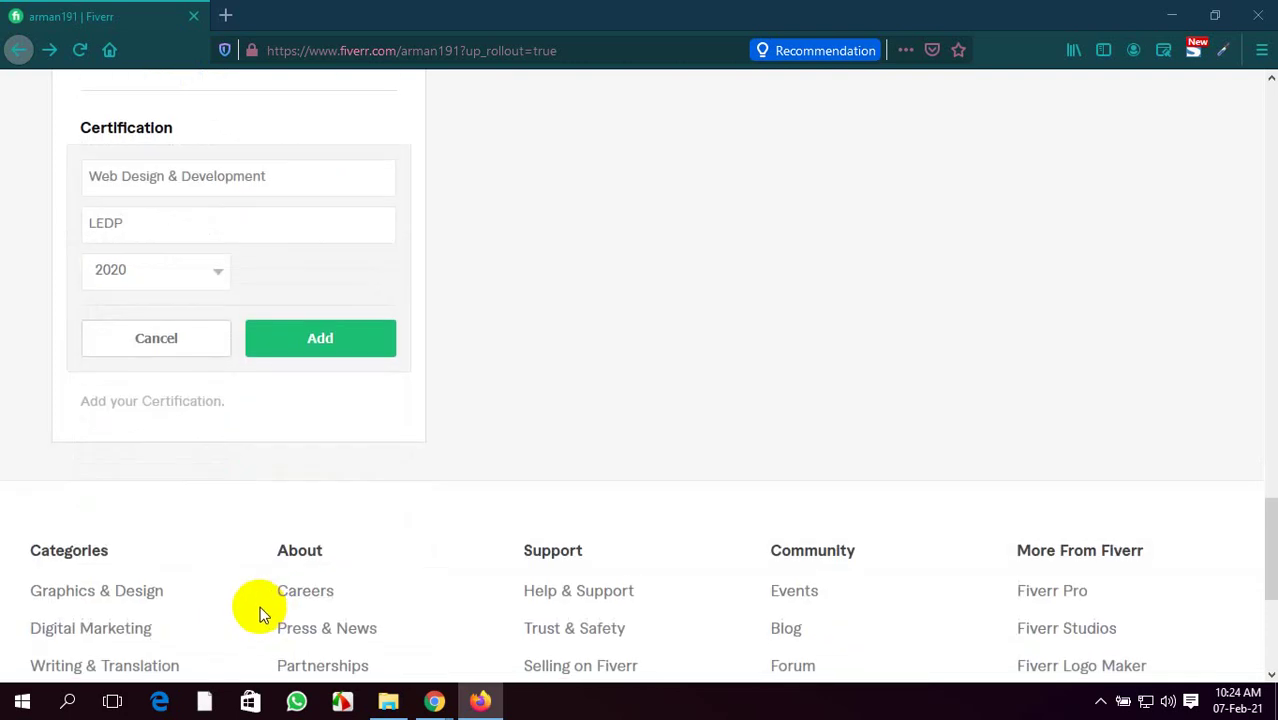
pyautogui.click(296, 345)
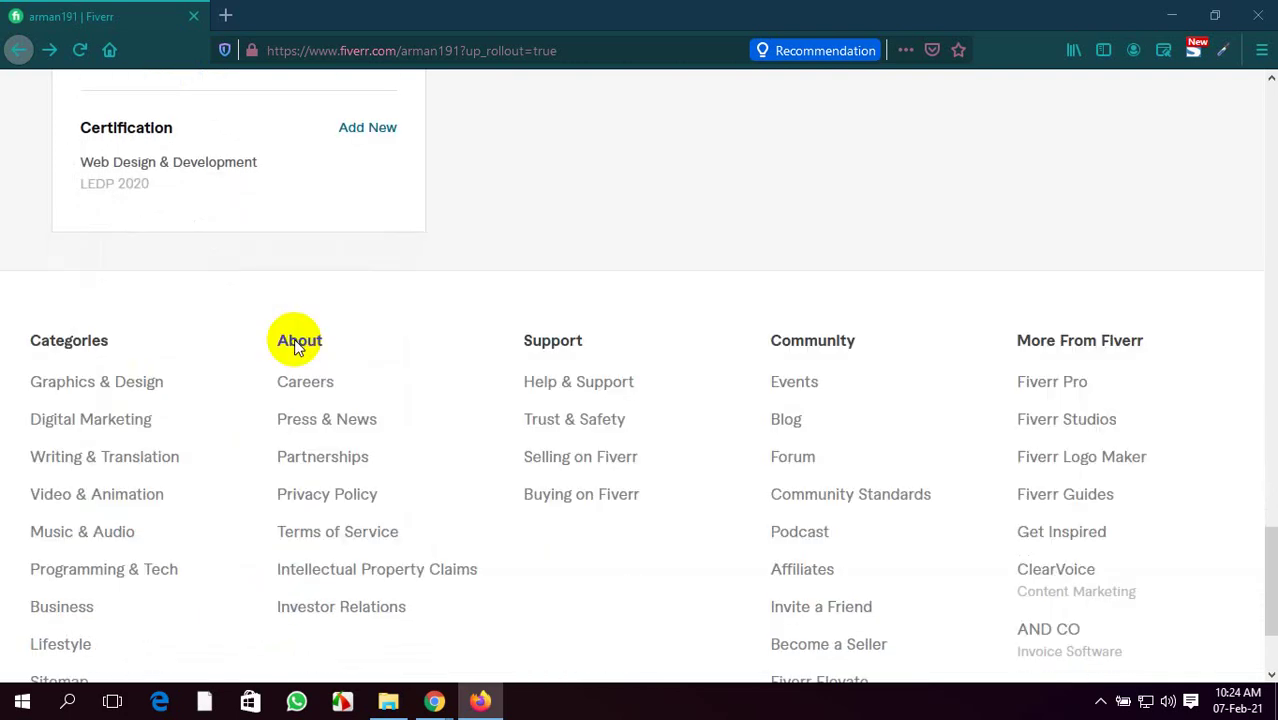
# - Cancel the unused Add Skill form and scroll back up the profile
pyautogui.scroll(8, 296, 345)
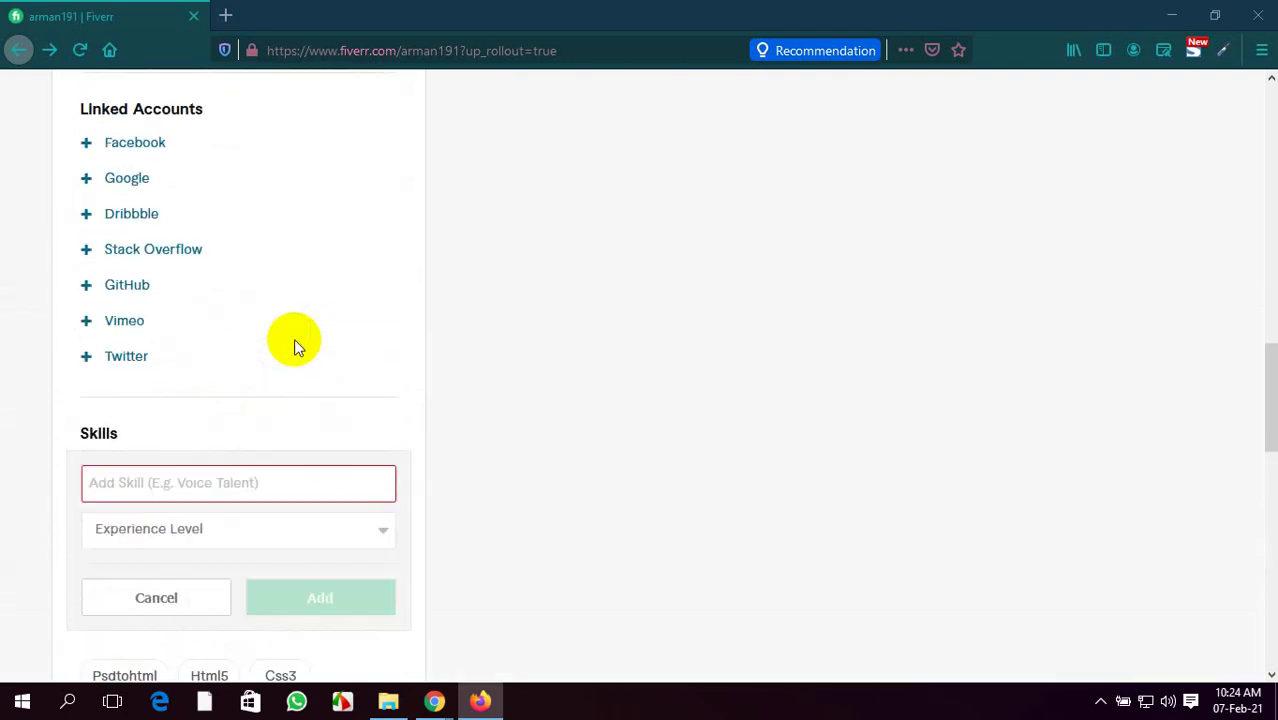
pyautogui.scroll(-2, 294, 345)
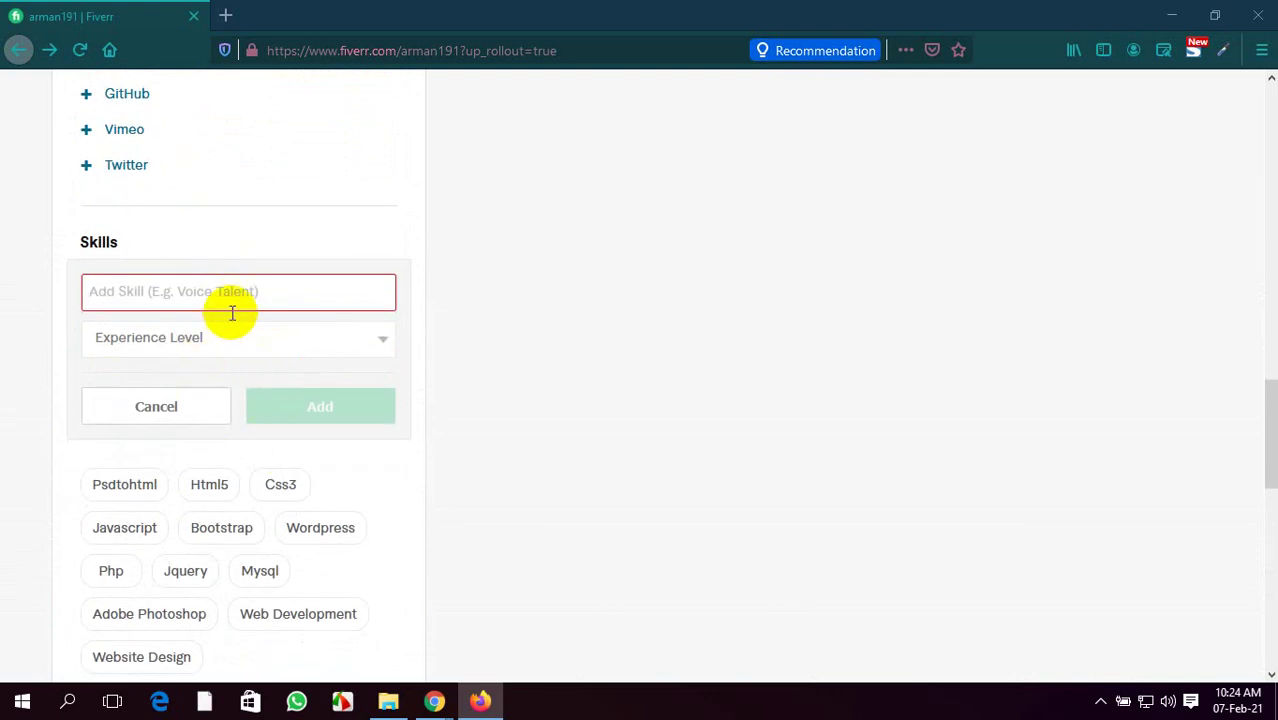
pyautogui.click(266, 294)
pyautogui.click(198, 416)
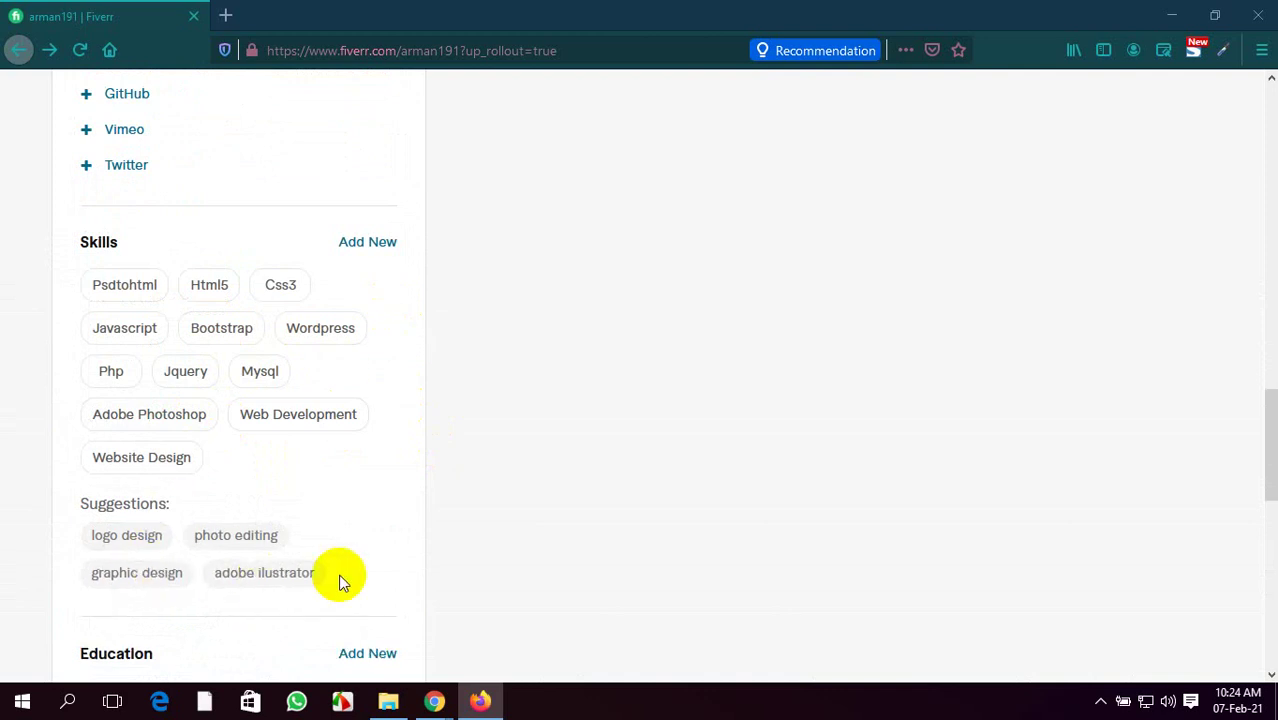
pyautogui.scroll(-1, 338, 579)
pyautogui.scroll(-5, 338, 579)
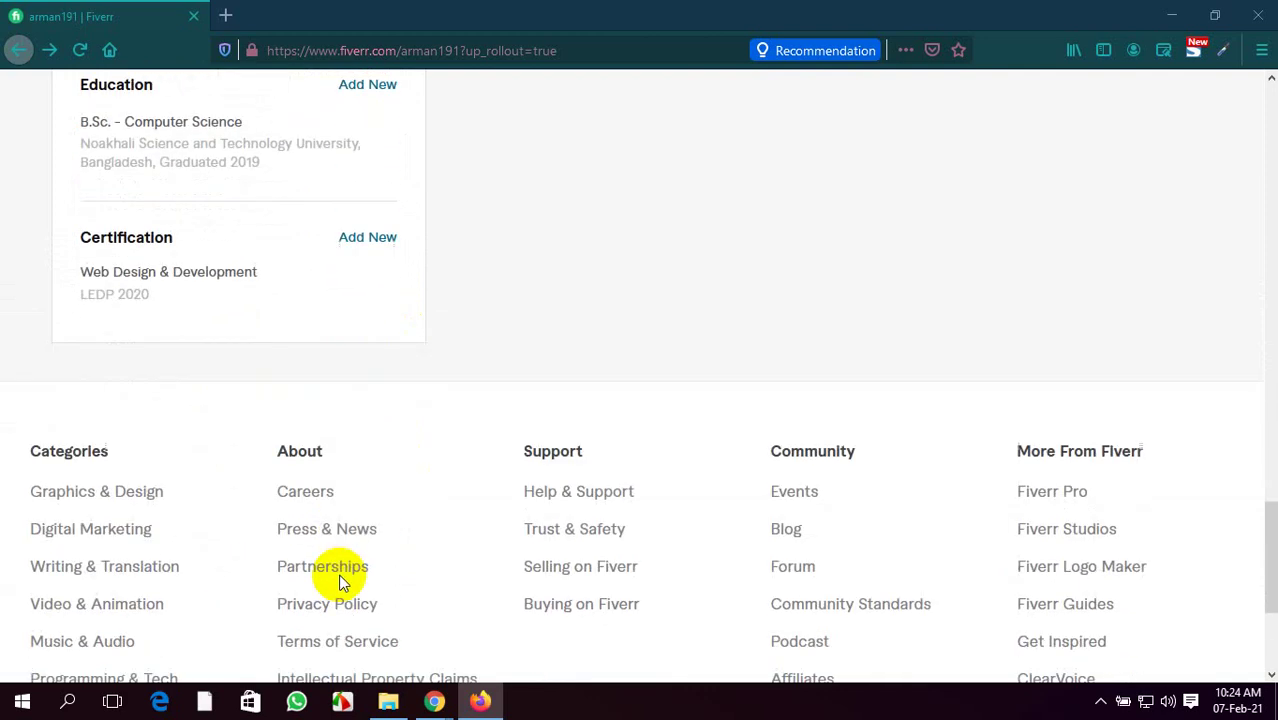
pyautogui.scroll(10, 338, 579)
pyautogui.scroll(13, 338, 579)
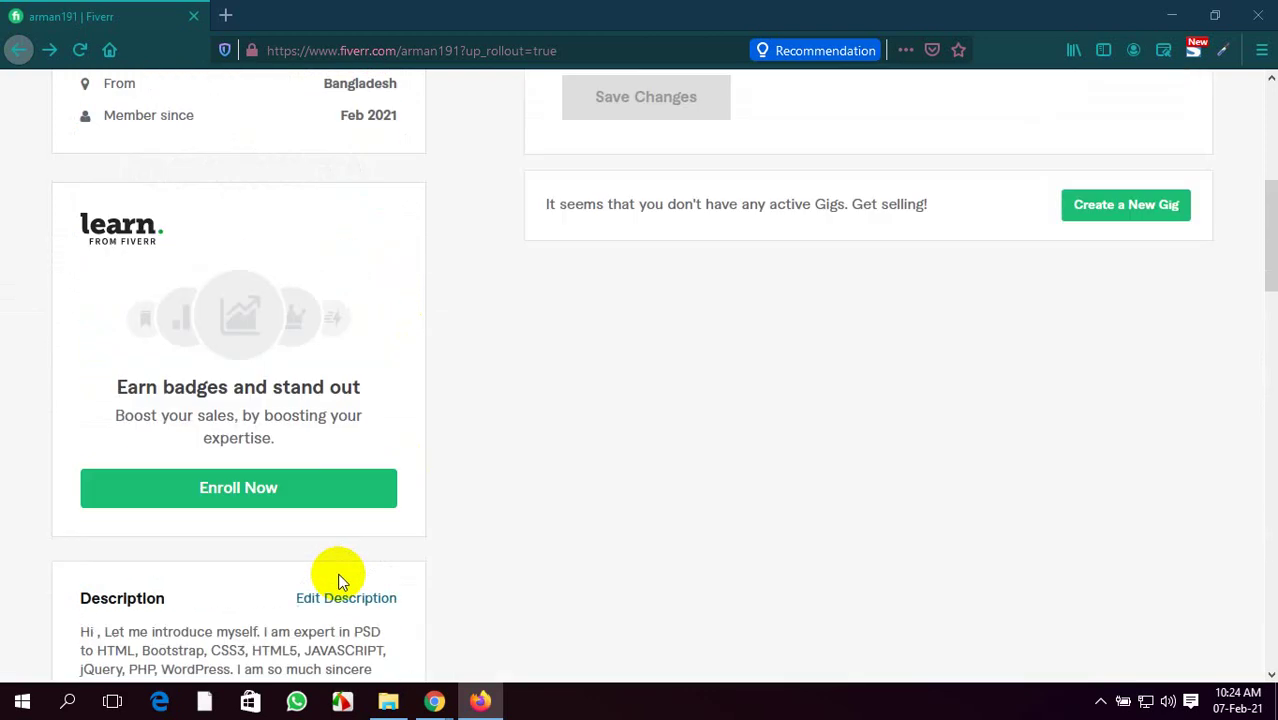
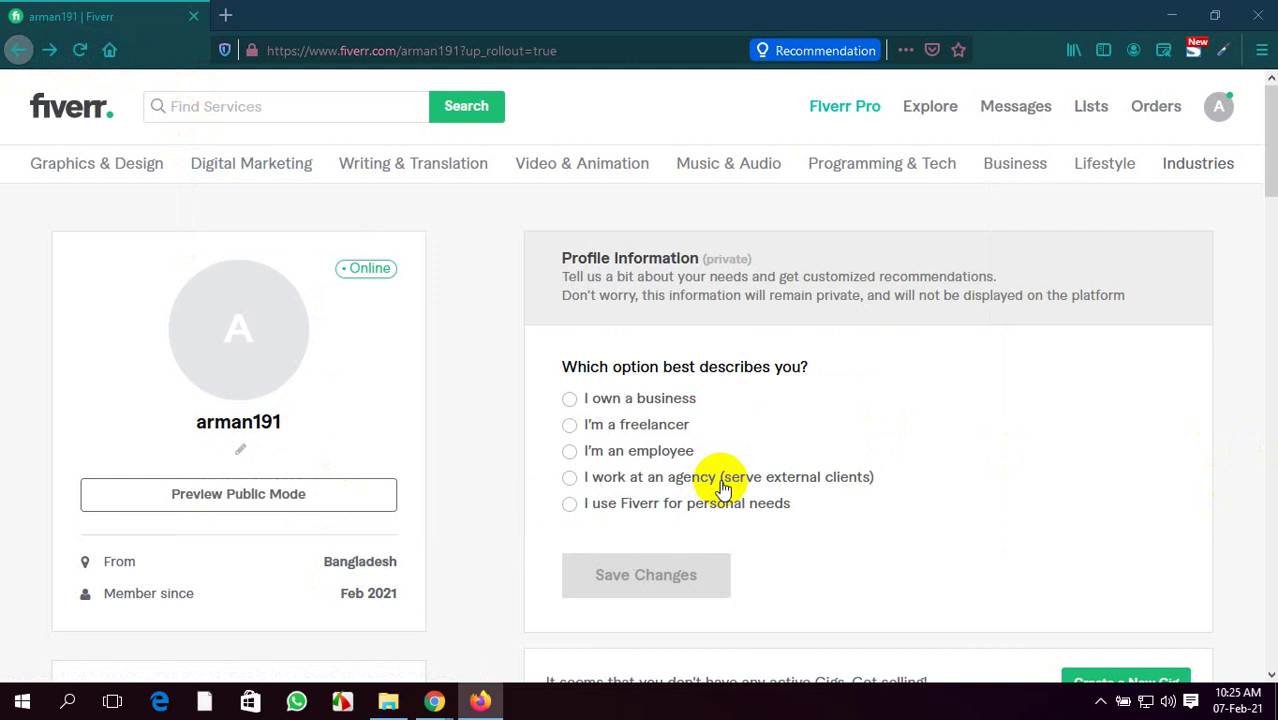
# - Choose 'I'm a freelancer' and scroll through the whole industry dropdown list
pyautogui.click(567, 426)
pyautogui.scroll(-2, 590, 525)
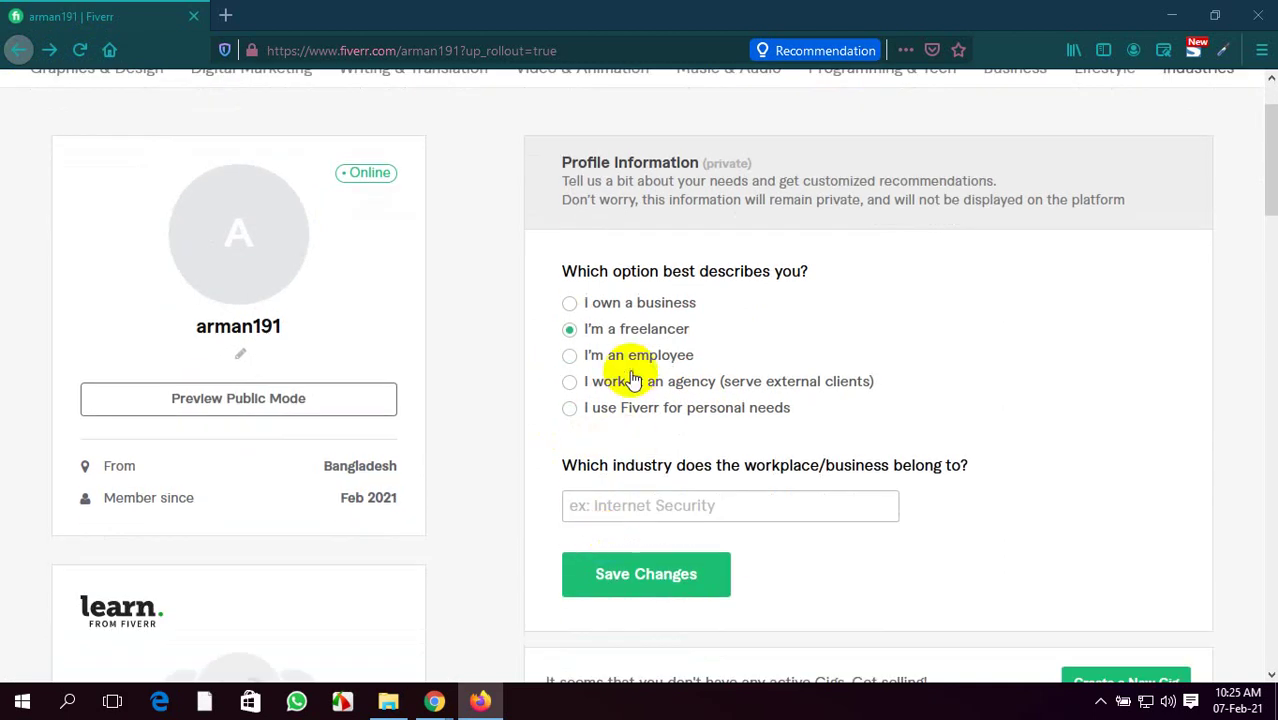
pyautogui.click(685, 504)
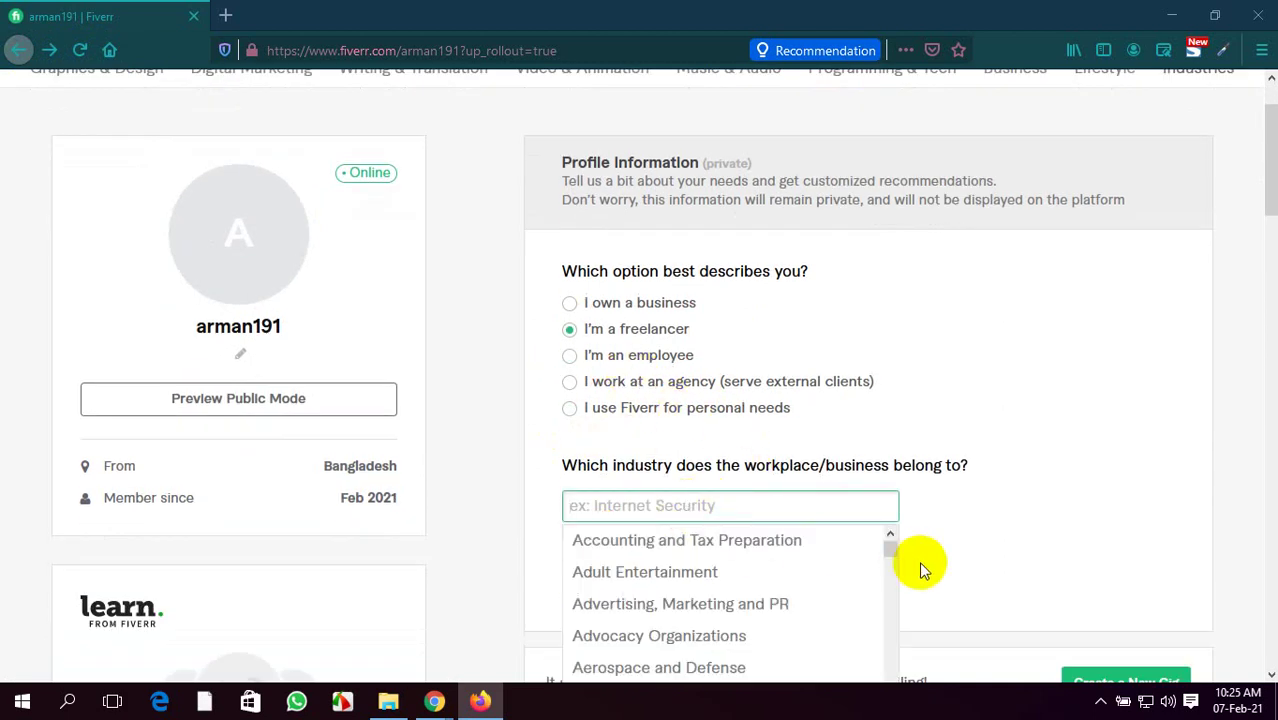
pyautogui.scroll(-2, 1054, 566)
pyautogui.scroll(-1, 856, 508)
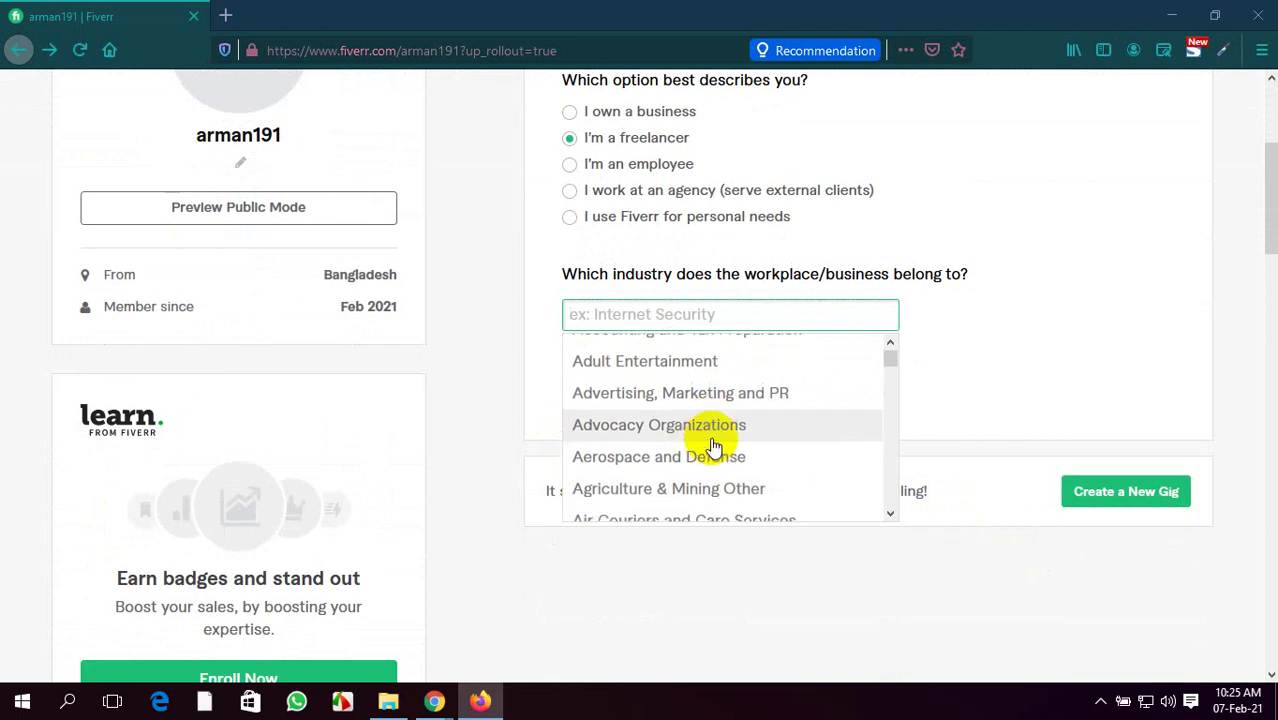
pyautogui.scroll(-4, 714, 447)
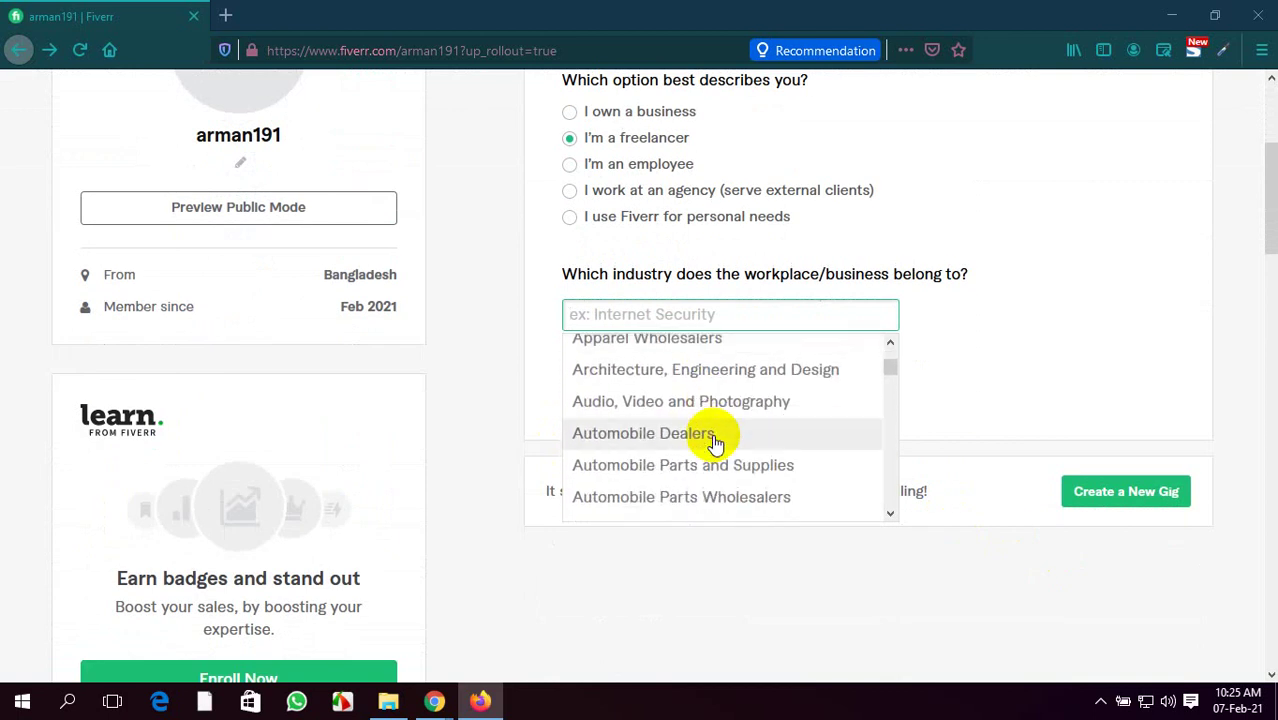
pyautogui.scroll(-4, 714, 447)
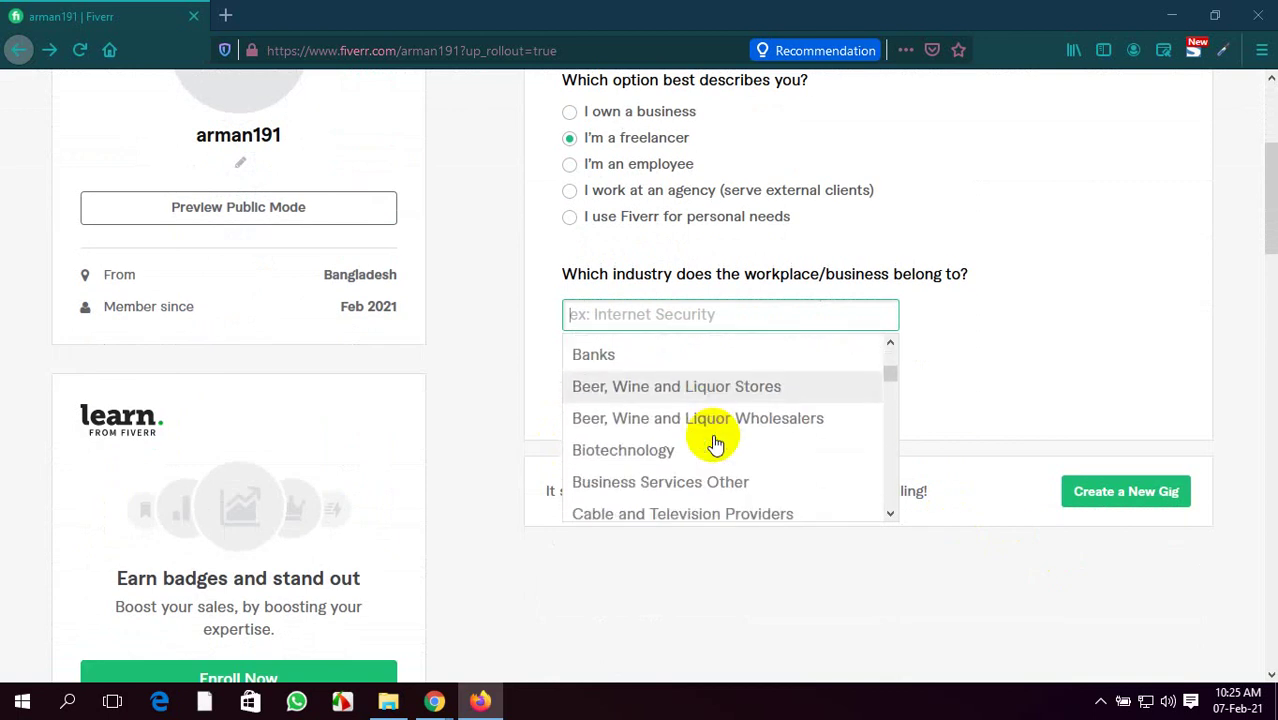
pyautogui.scroll(-2, 714, 447)
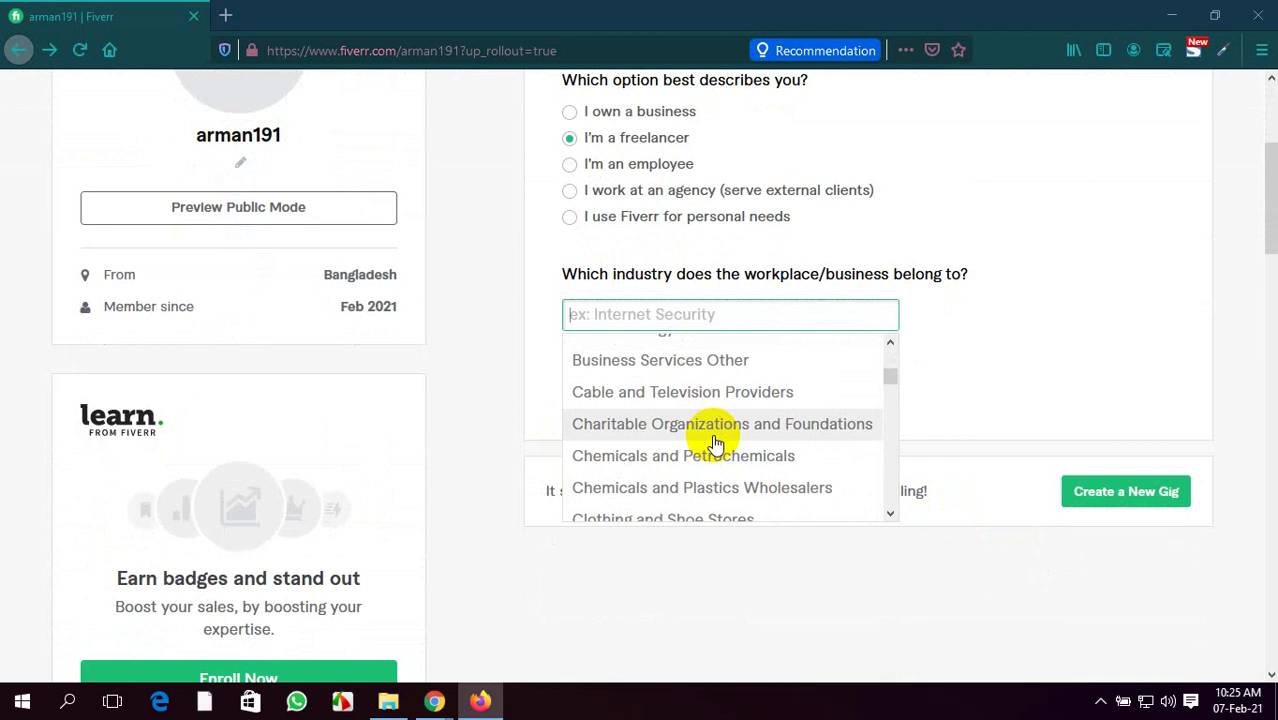
pyautogui.scroll(-7, 714, 447)
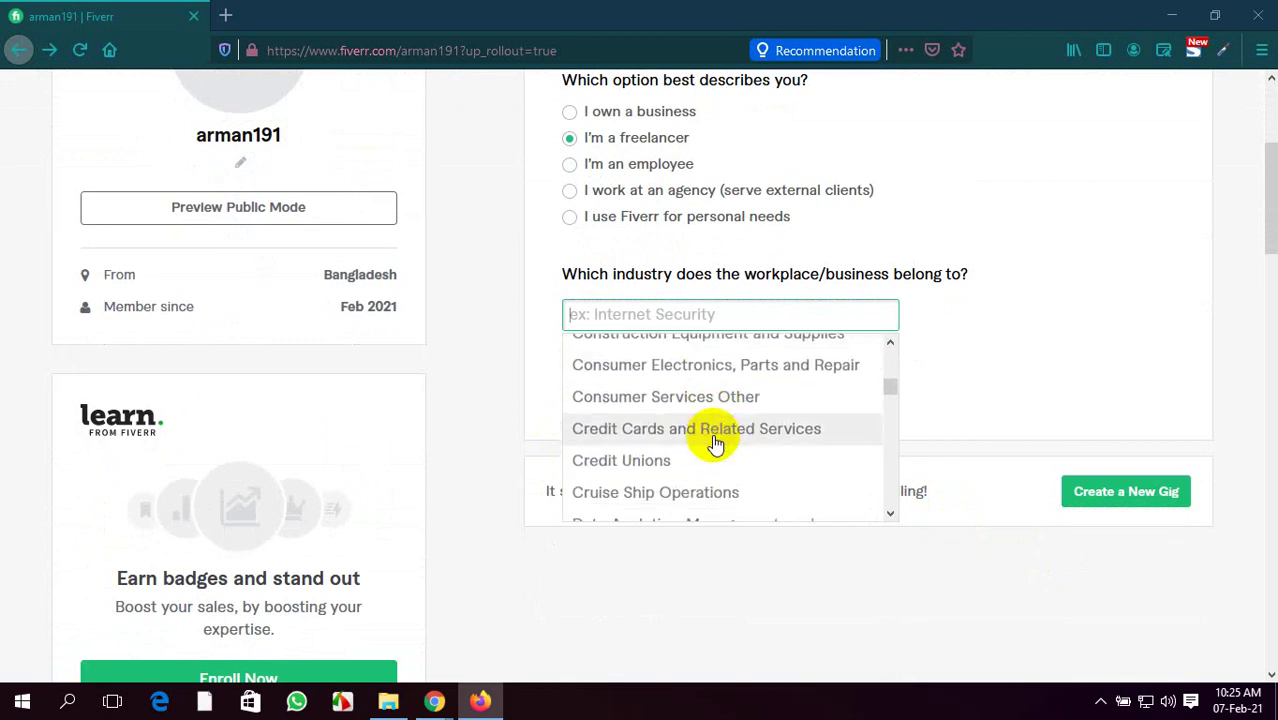
pyautogui.scroll(-6, 714, 447)
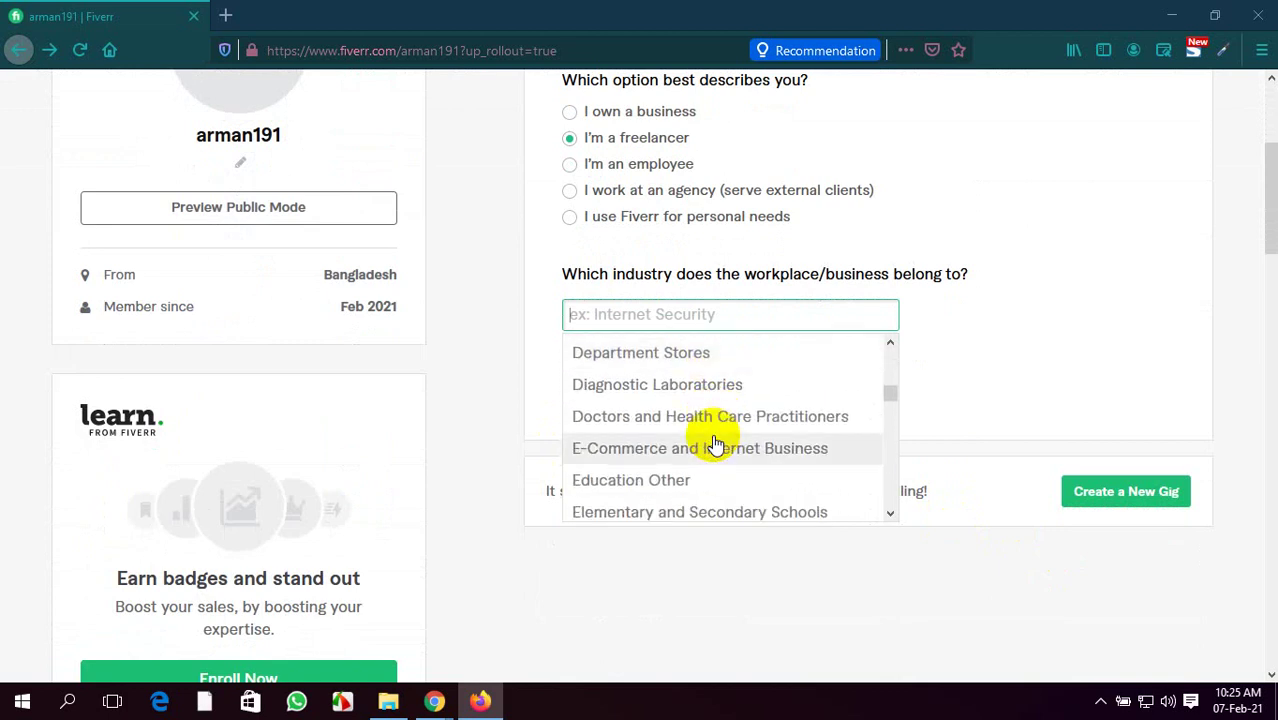
pyautogui.scroll(-5, 714, 447)
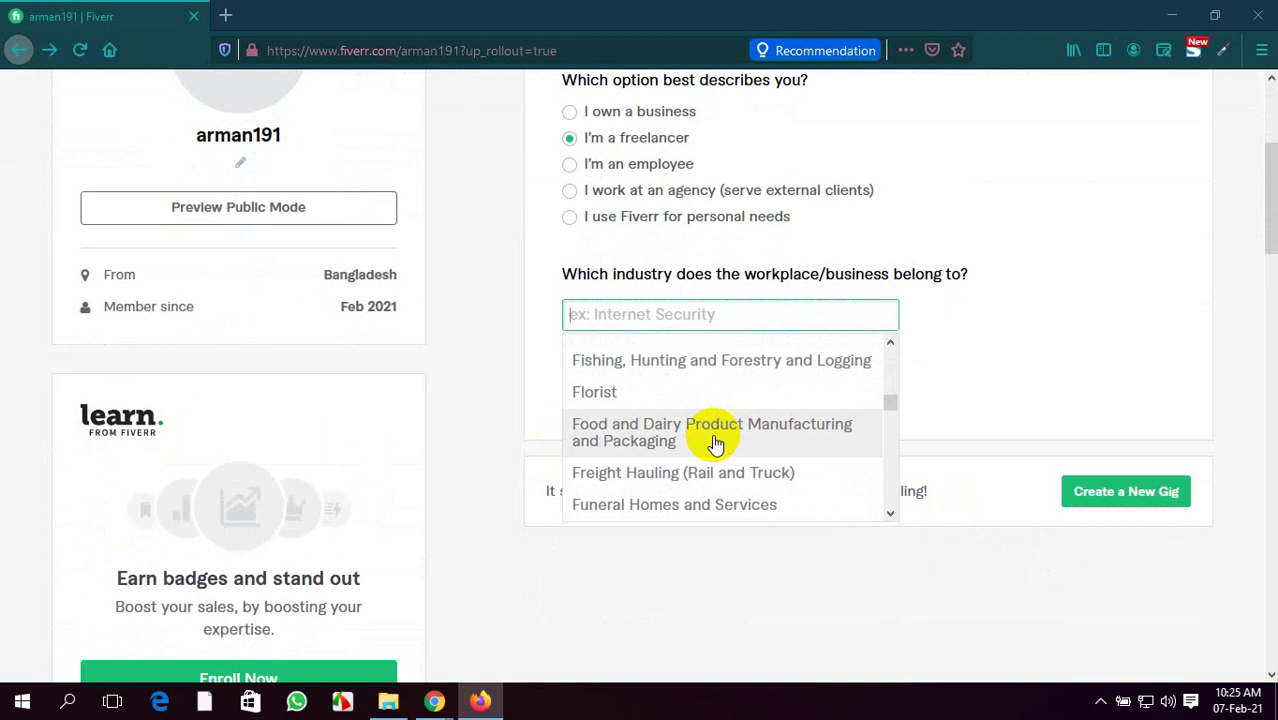
pyautogui.scroll(-6, 714, 444)
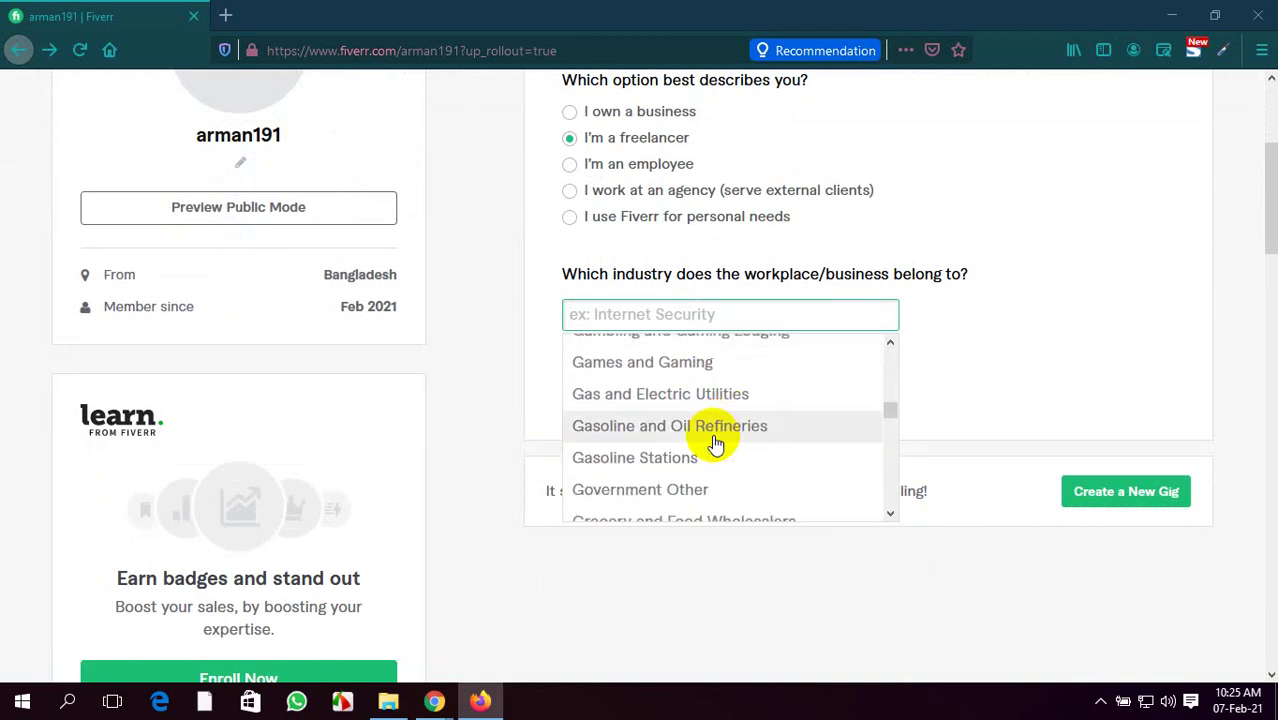
pyautogui.scroll(-2, 714, 444)
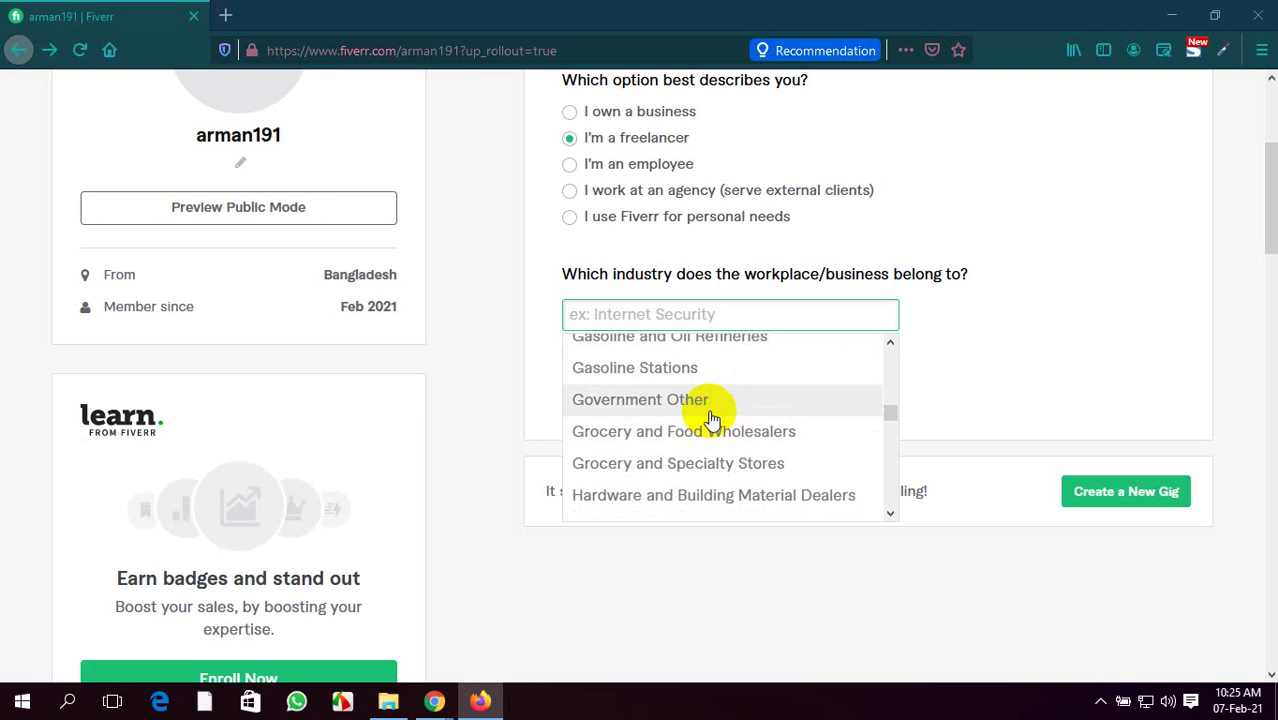
pyautogui.scroll(-5, 712, 420)
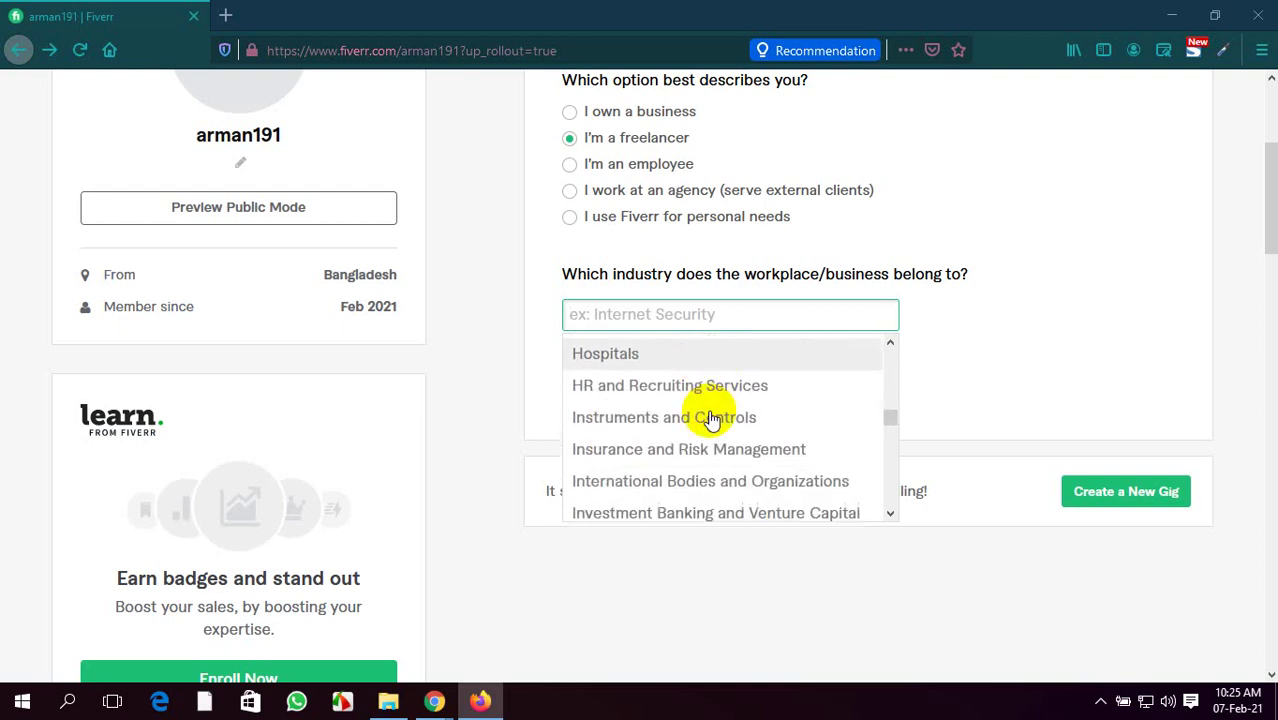
pyautogui.scroll(3, 965, 390)
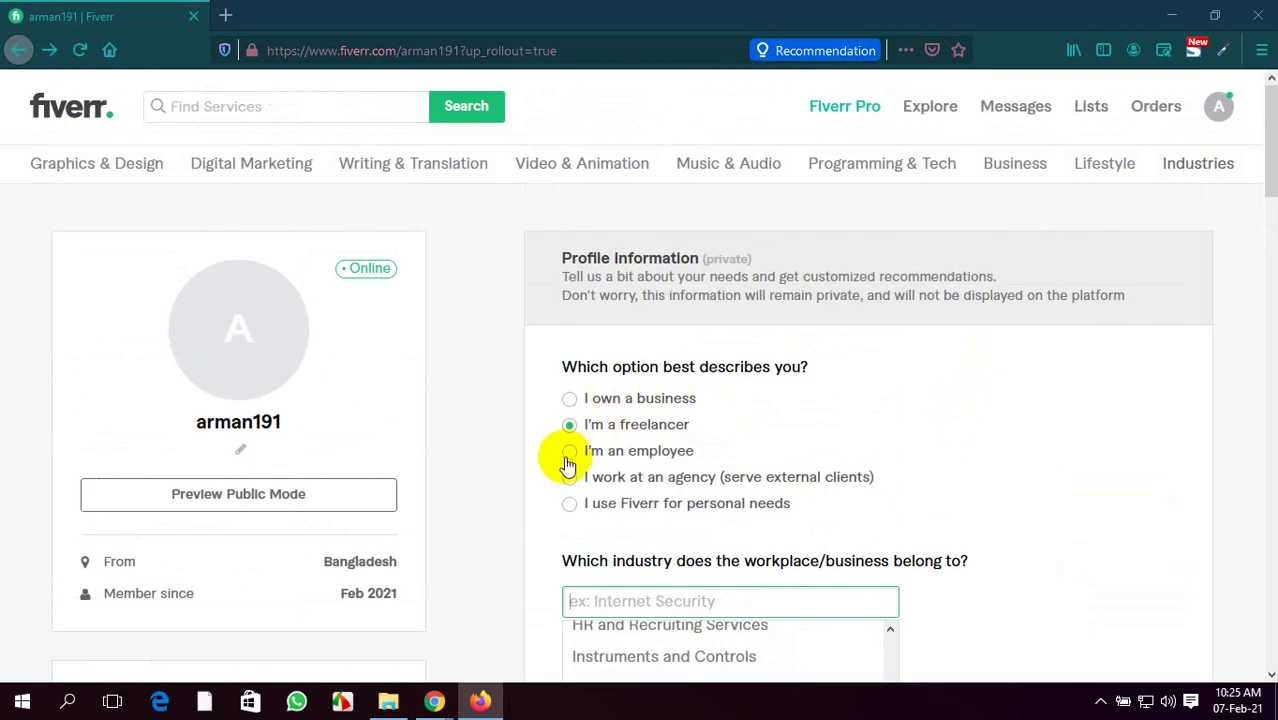
# - Try the business, employee, agency and personal-needs options, then reselect 'I'm a freelancer'
pyautogui.click(569, 399)
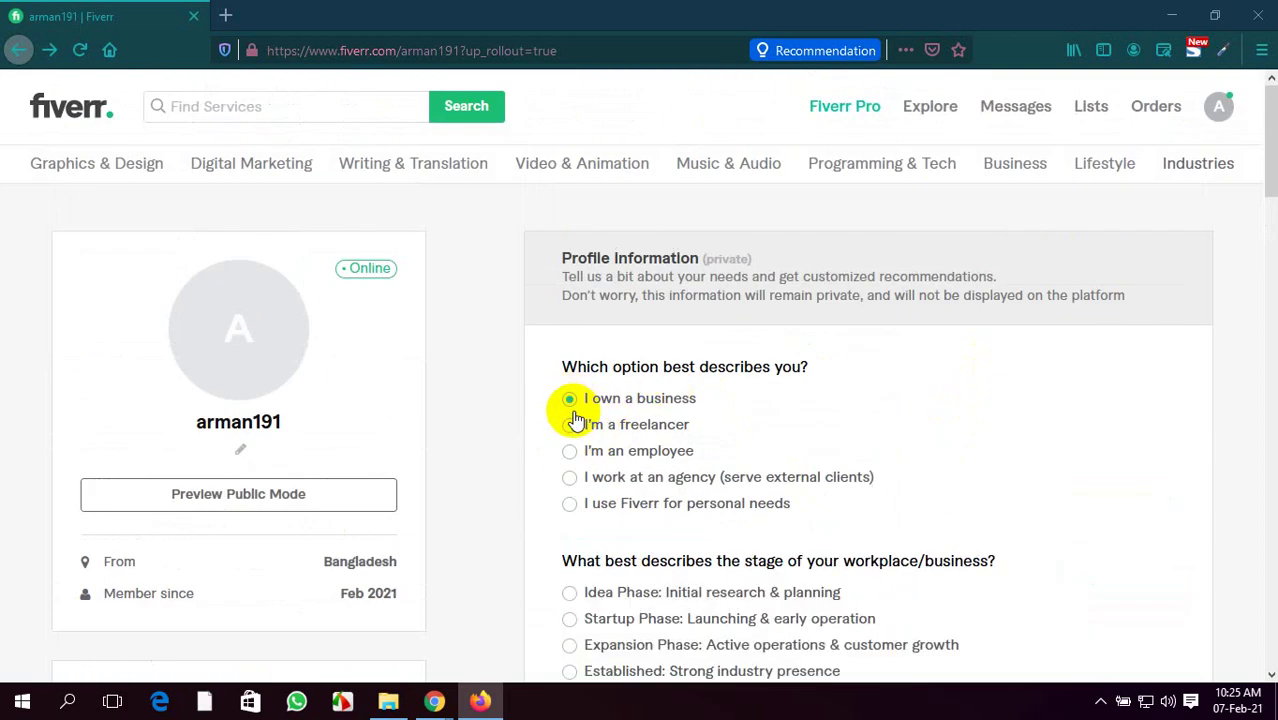
pyautogui.scroll(-1, 716, 527)
pyautogui.scroll(-1, 716, 527)
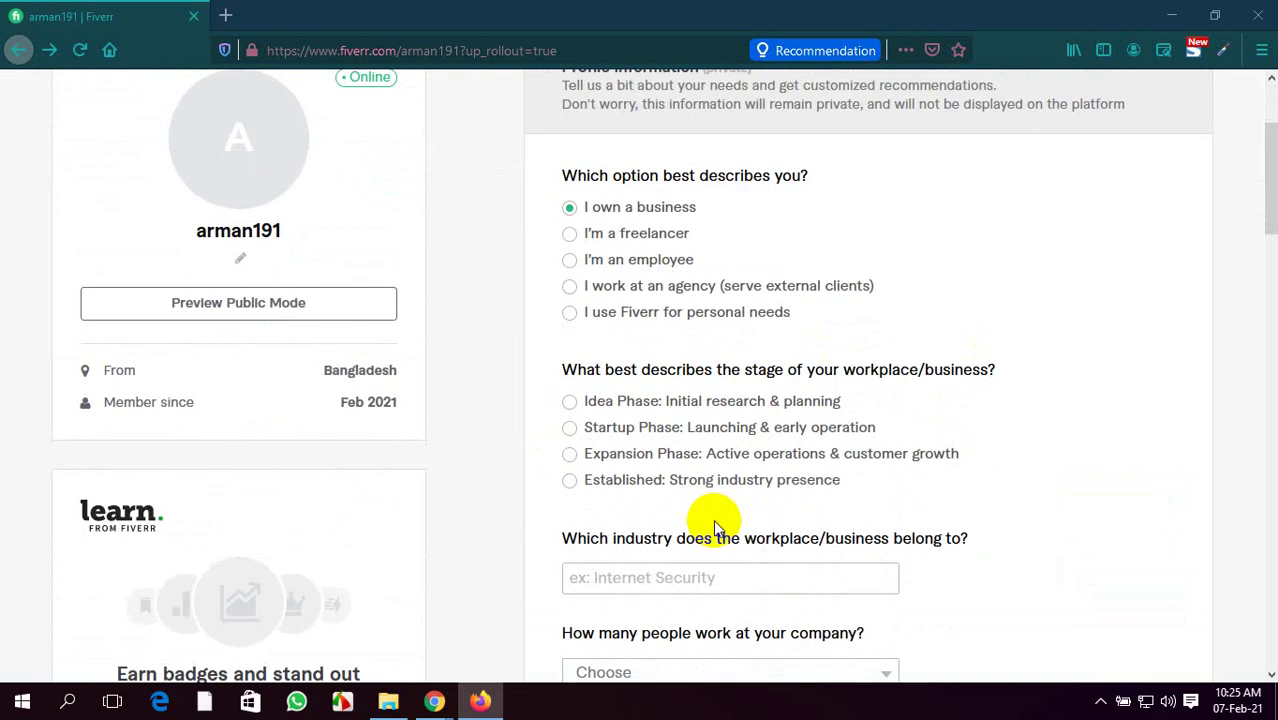
pyautogui.scroll(-2, 714, 524)
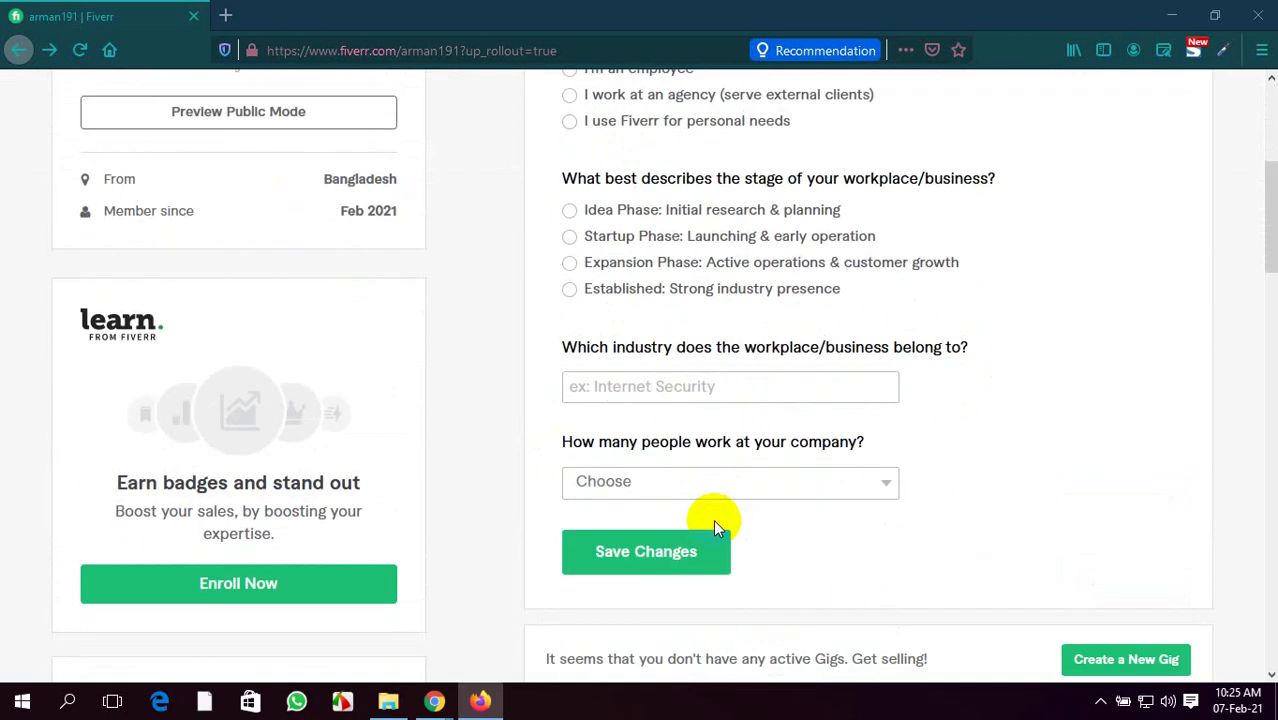
pyautogui.scroll(3, 713, 520)
pyautogui.click(586, 330)
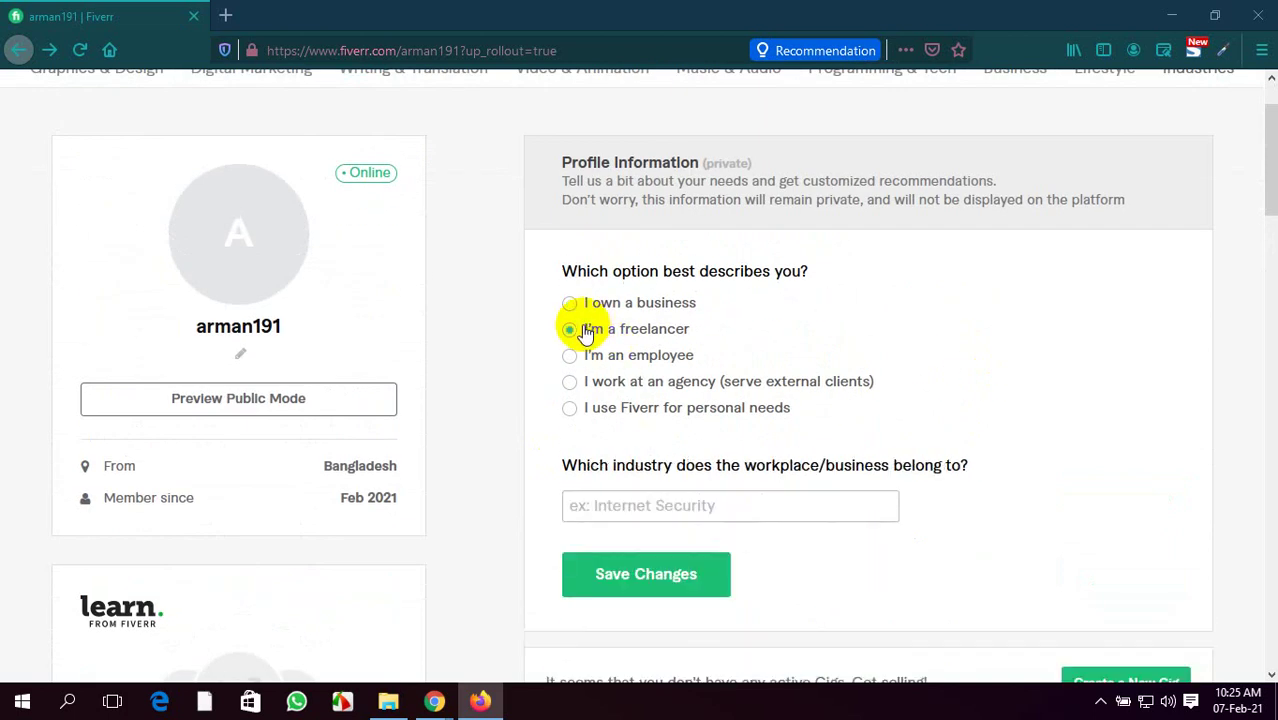
pyautogui.click(587, 356)
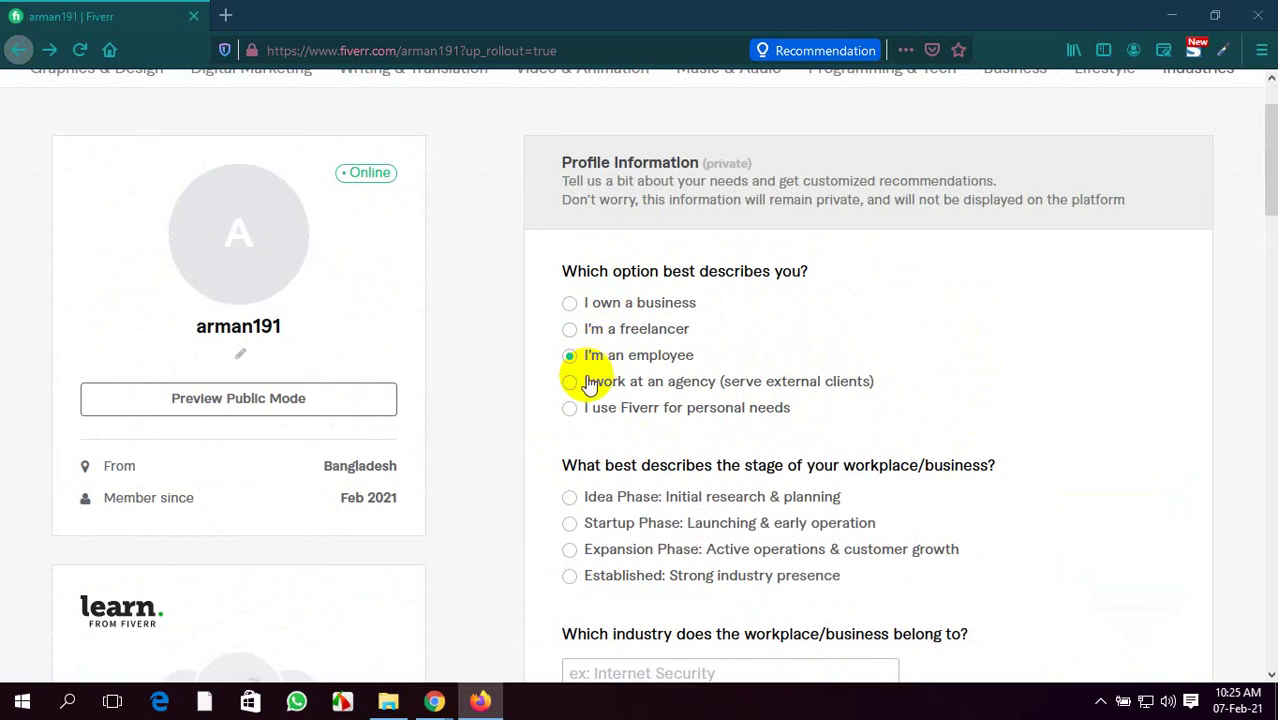
pyautogui.click(589, 384)
pyautogui.click(588, 410)
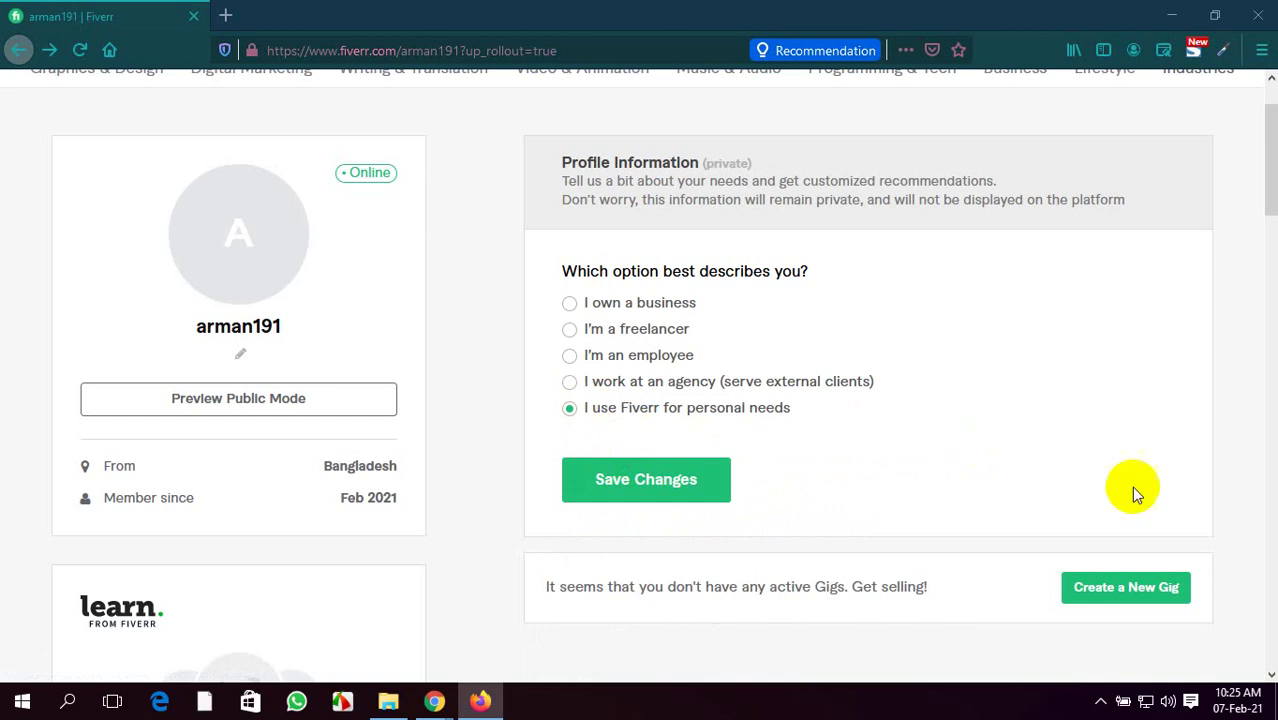
pyautogui.click(576, 329)
# - Set the industry to HR and Recruiting Services and save the changes
pyautogui.scroll(-2, 730, 470)
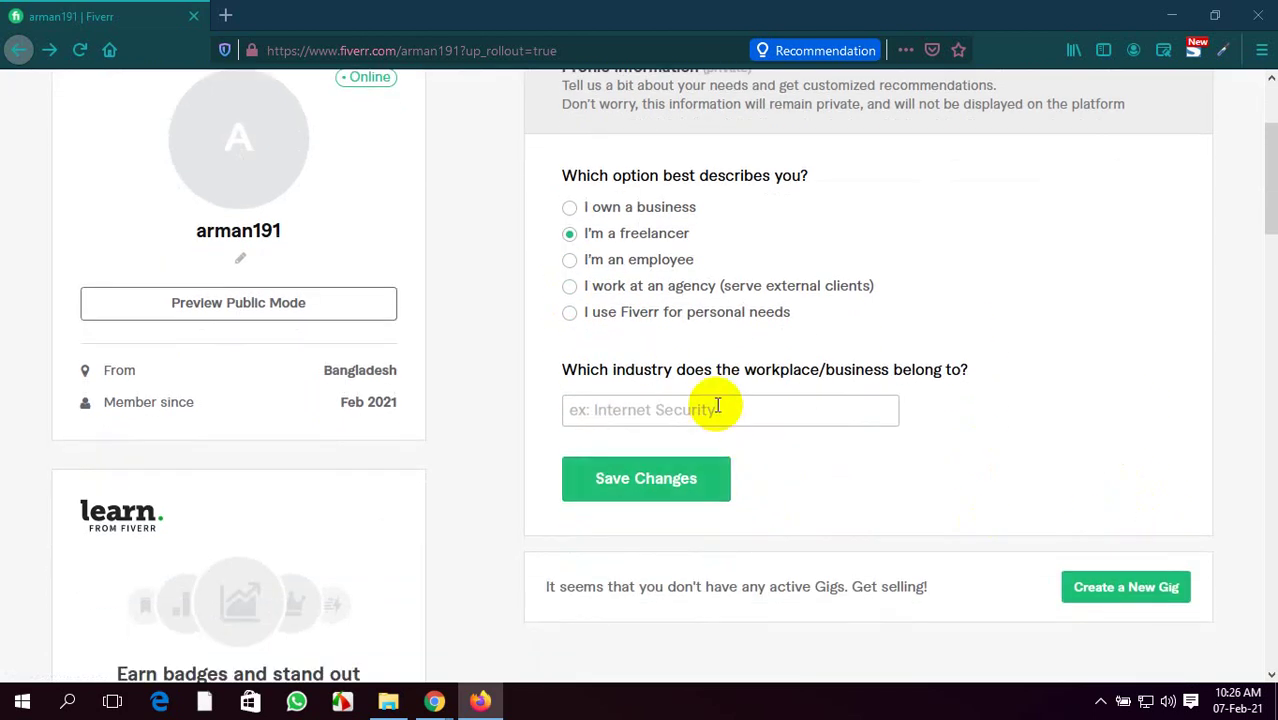
pyautogui.click(717, 409)
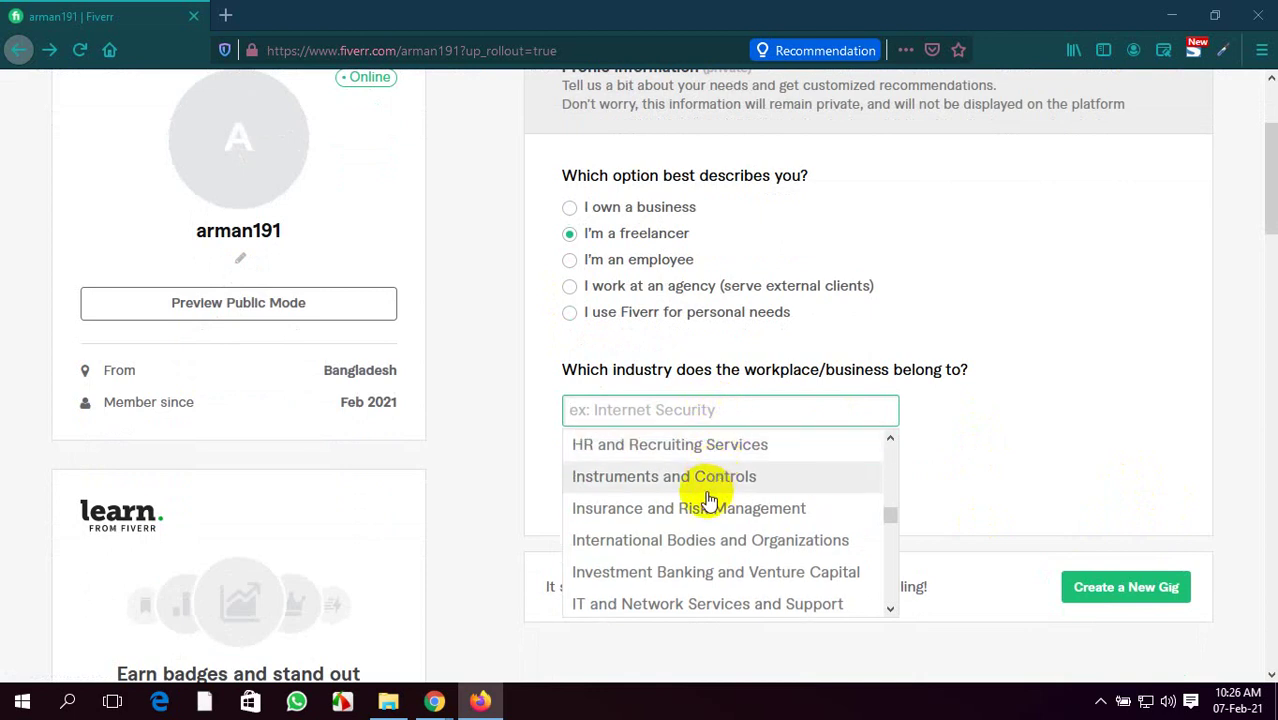
pyautogui.click(714, 446)
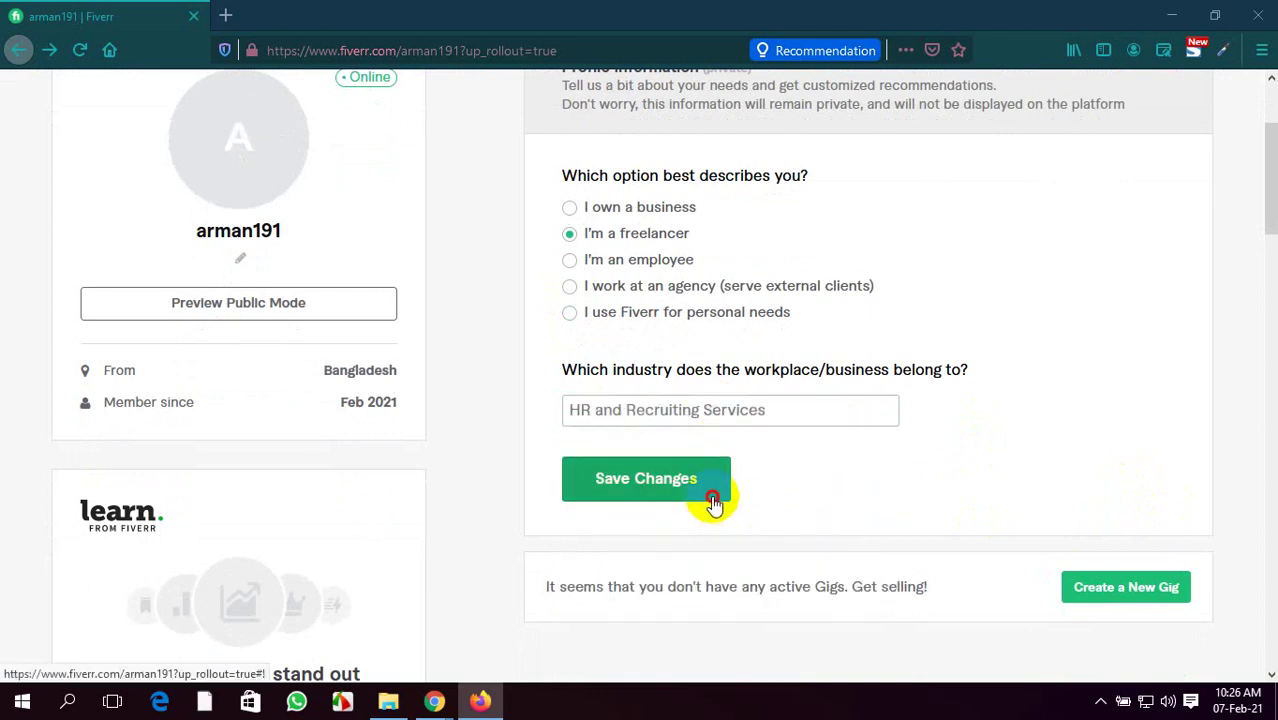
pyautogui.click(713, 498)
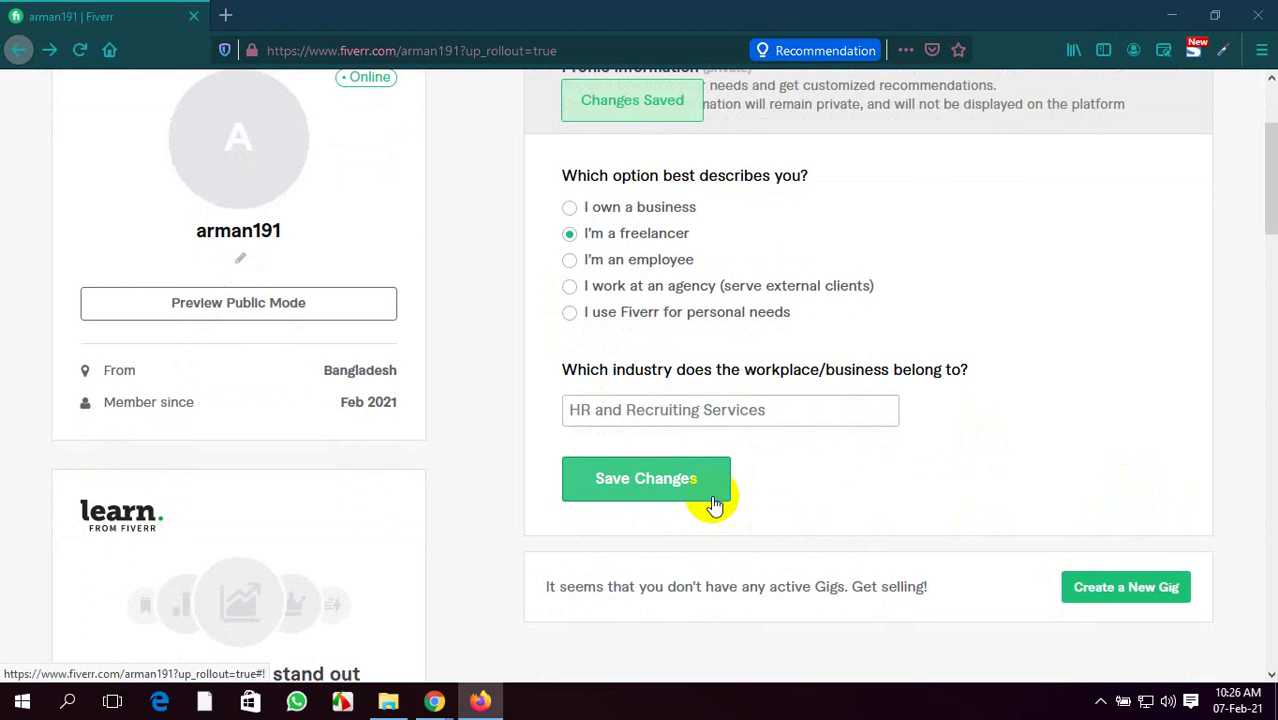
pyautogui.scroll(3, 714, 505)
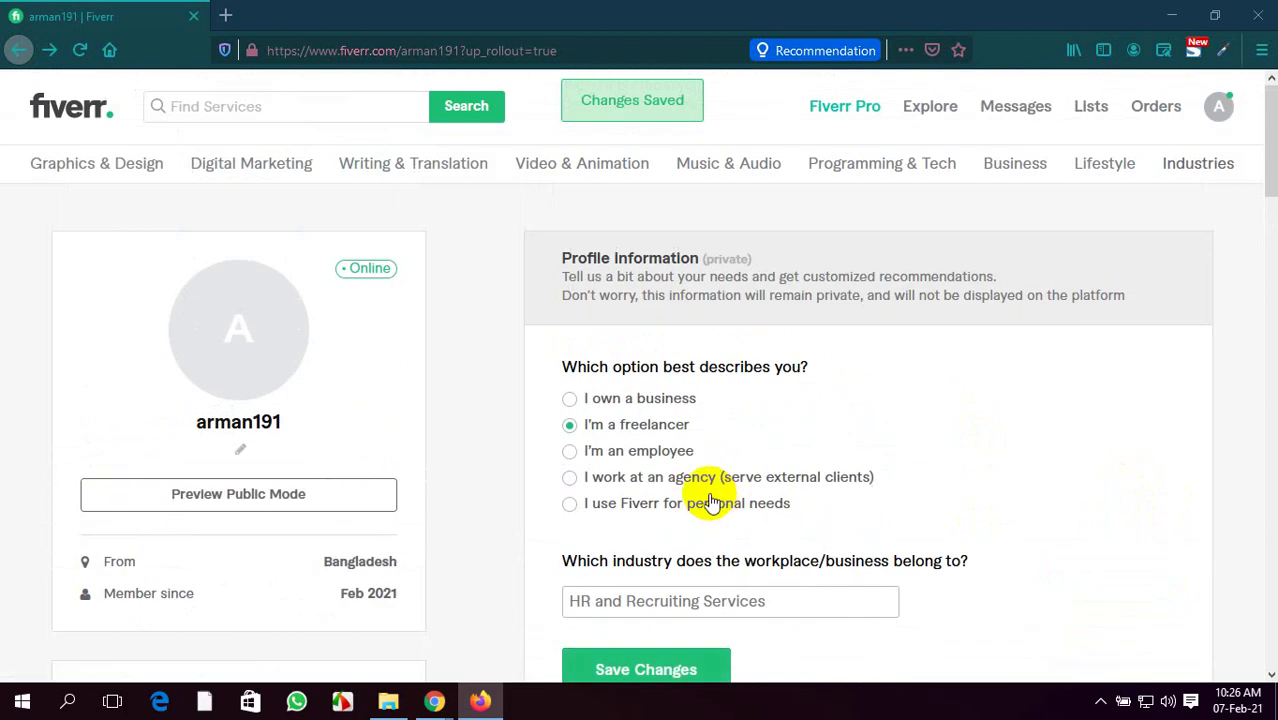
# - From the dashboard, choose Update Now on the 'Your user profile is incomplete' to-do
pyautogui.click(1219, 108)
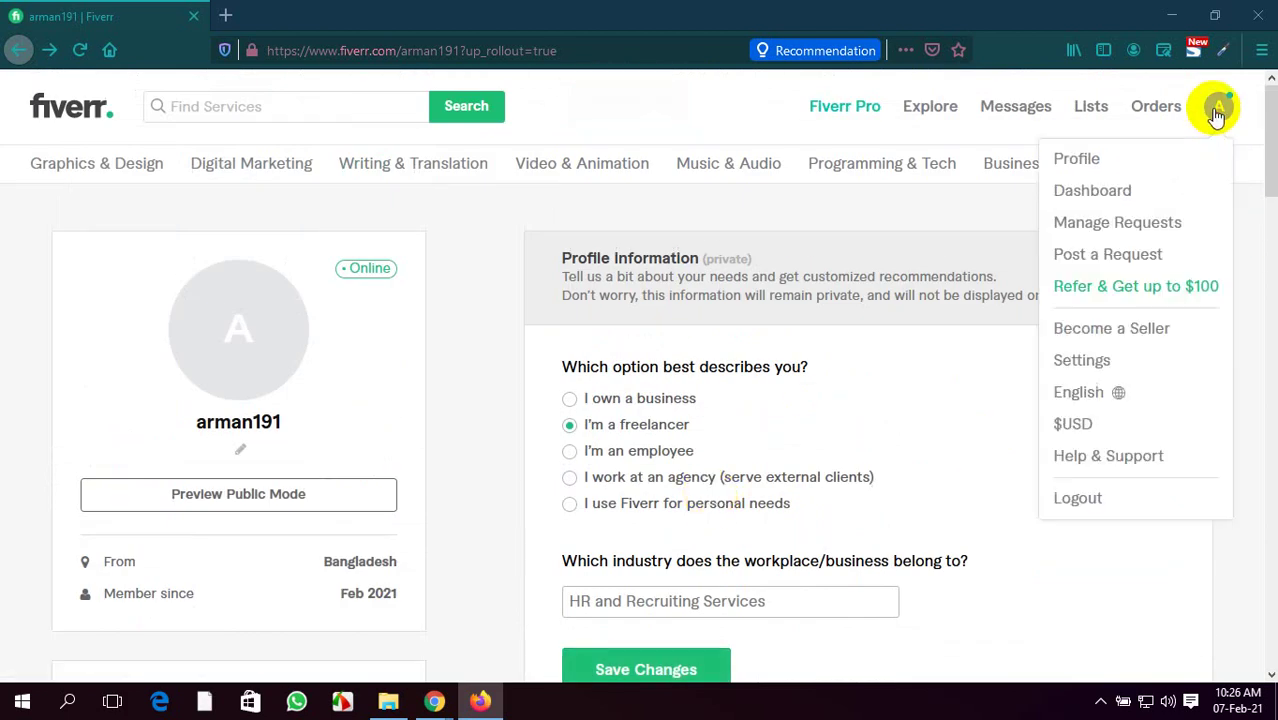
pyautogui.click(1115, 189)
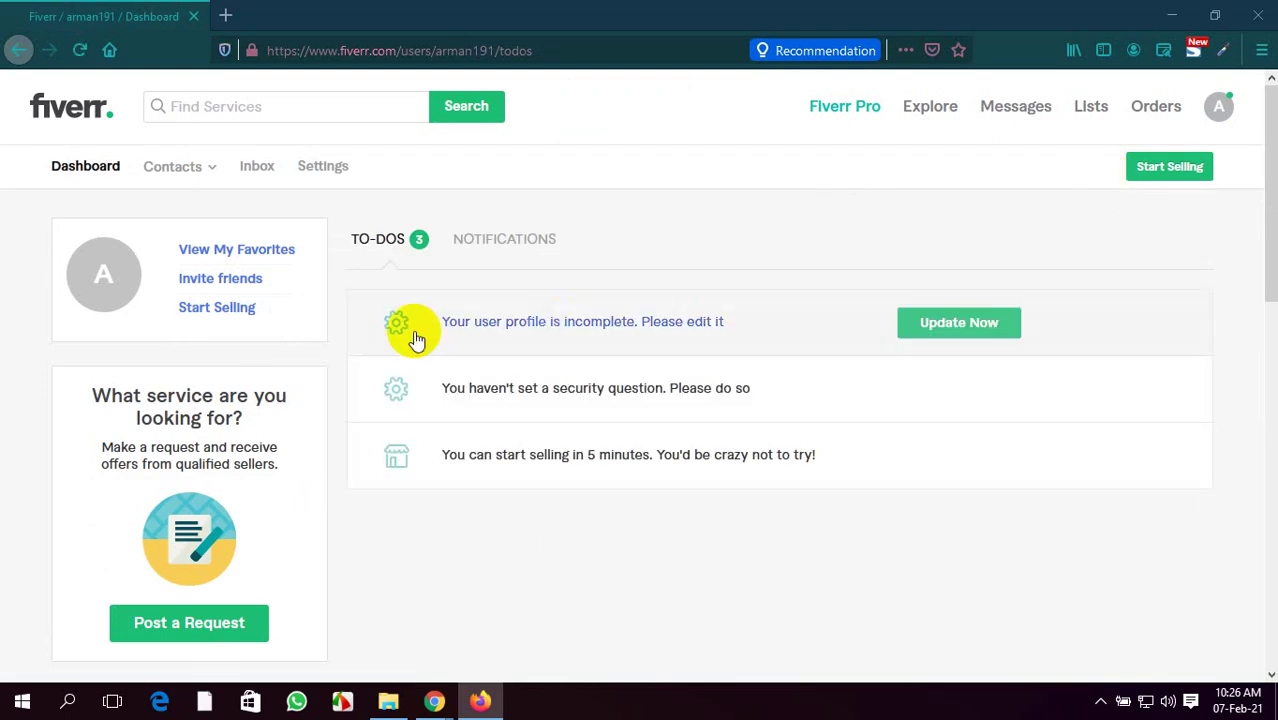
pyautogui.scroll(-5, 110, 399)
pyautogui.scroll(5, 110, 399)
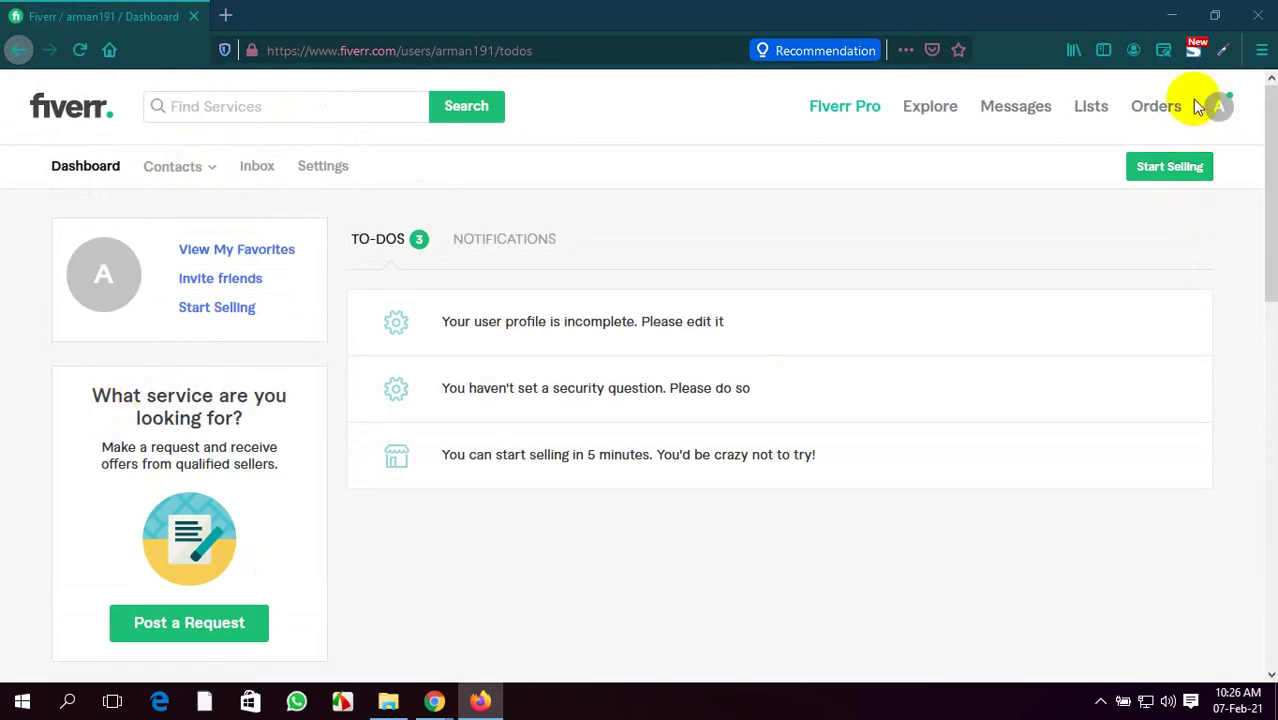
pyautogui.moveTo(507, 326)
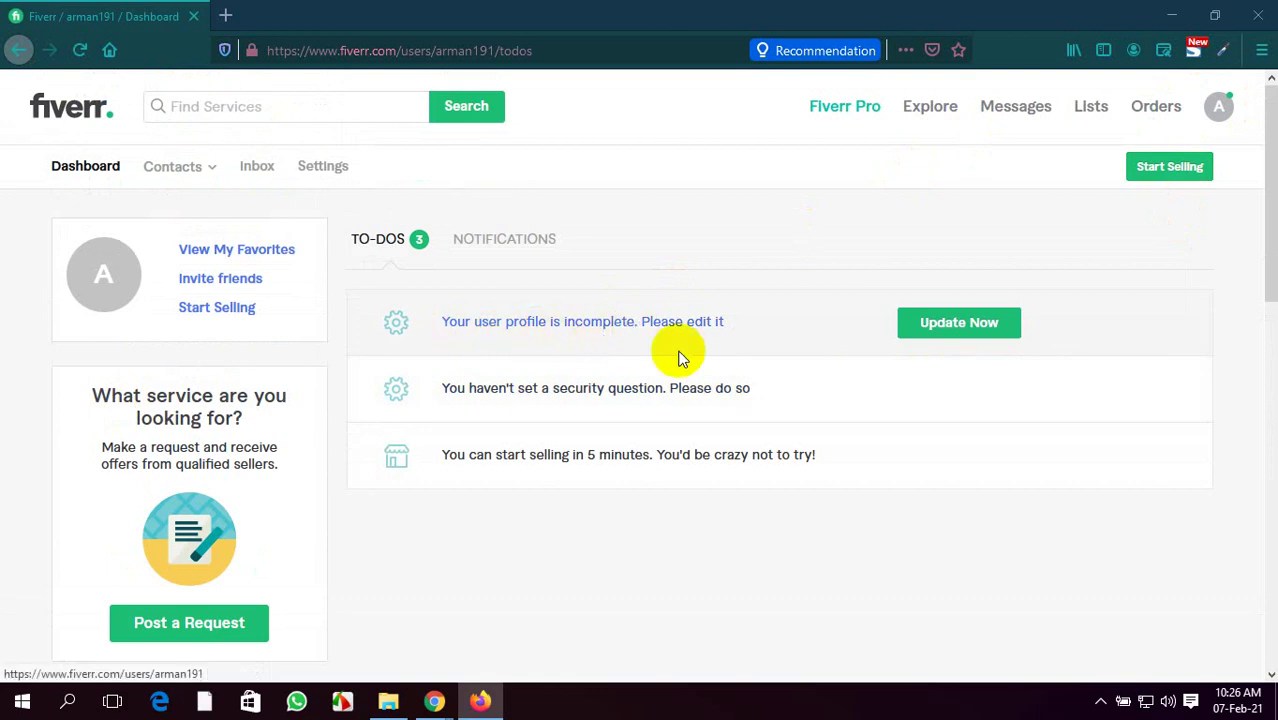
pyautogui.moveTo(508, 408)
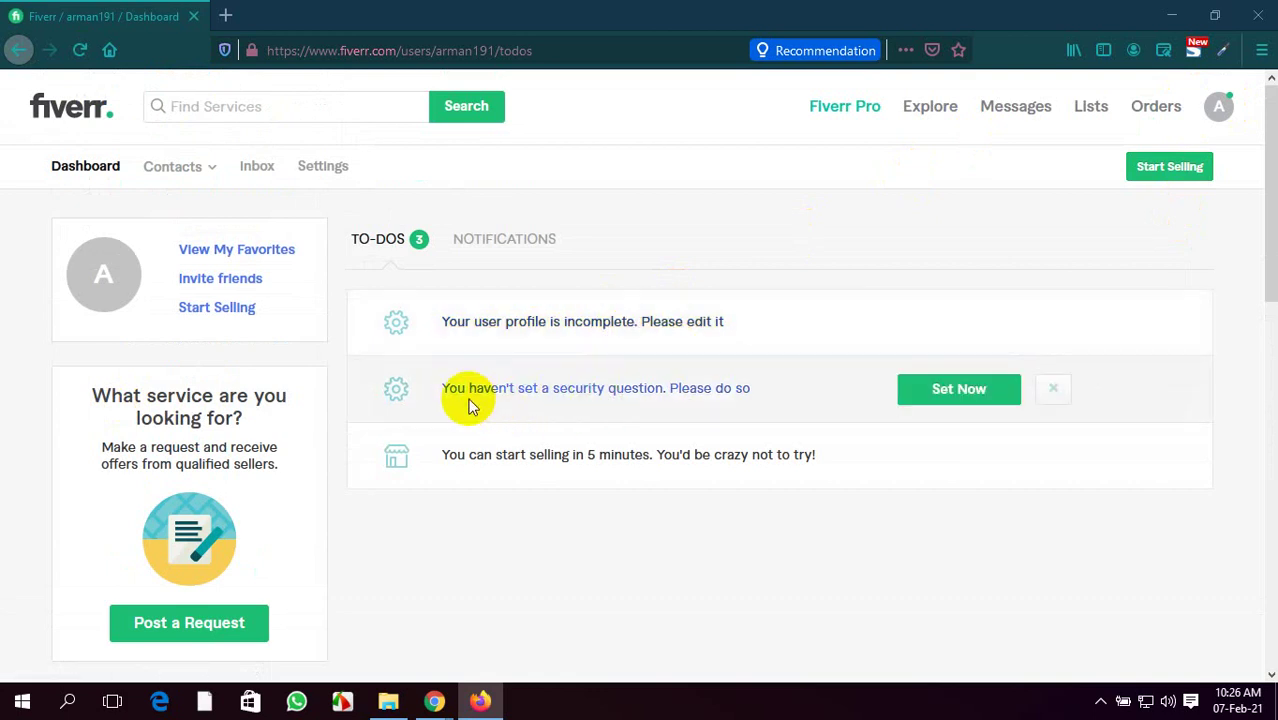
pyautogui.moveTo(579, 447)
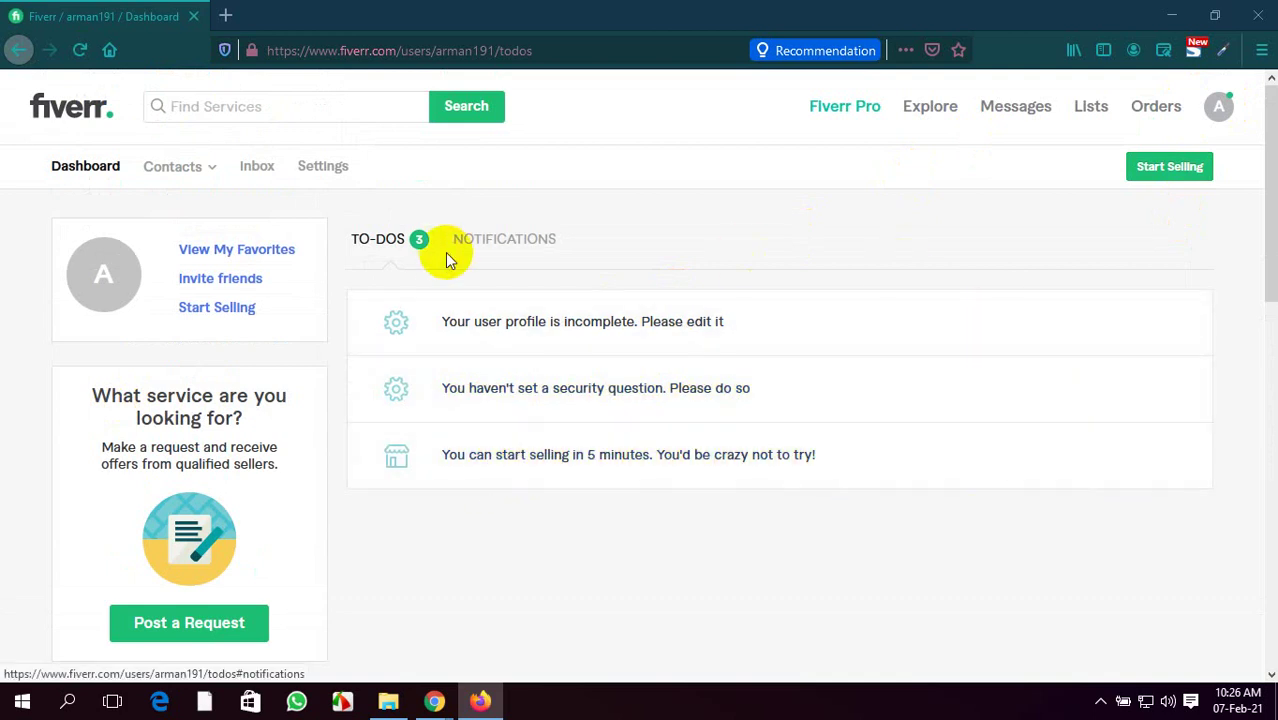
pyautogui.moveTo(399, 384)
pyautogui.moveTo(713, 320)
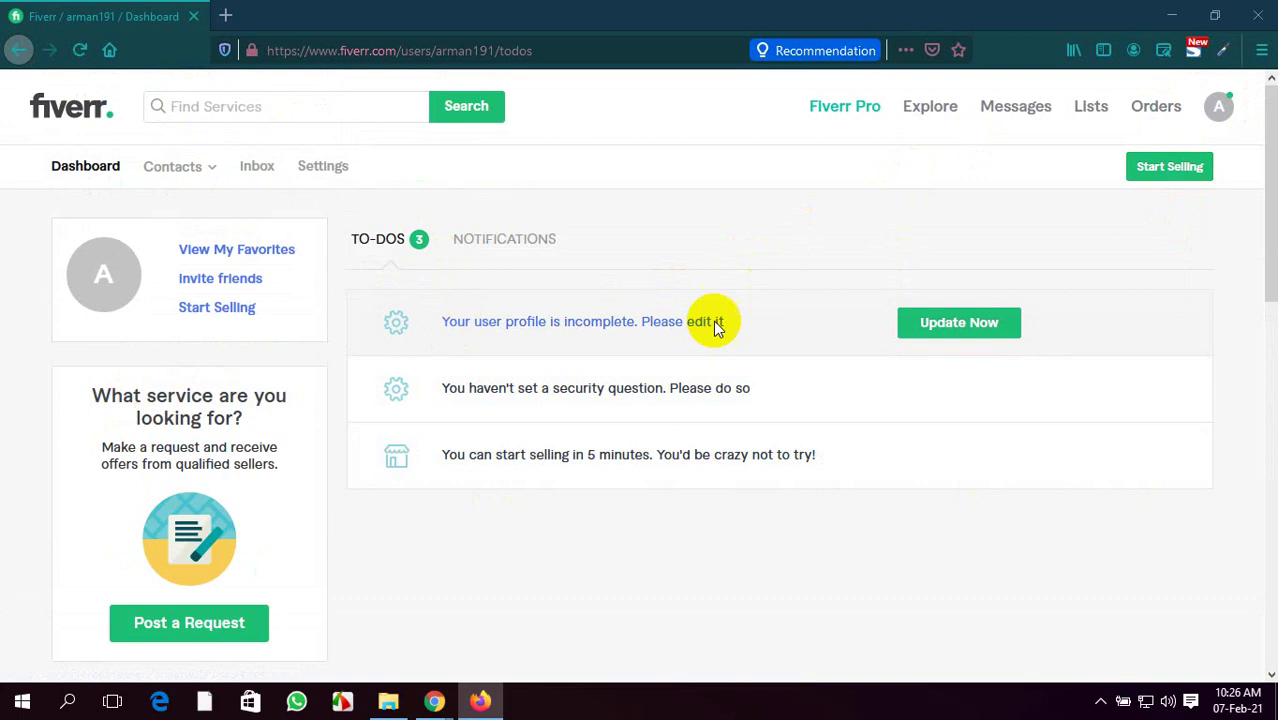
pyautogui.click(955, 325)
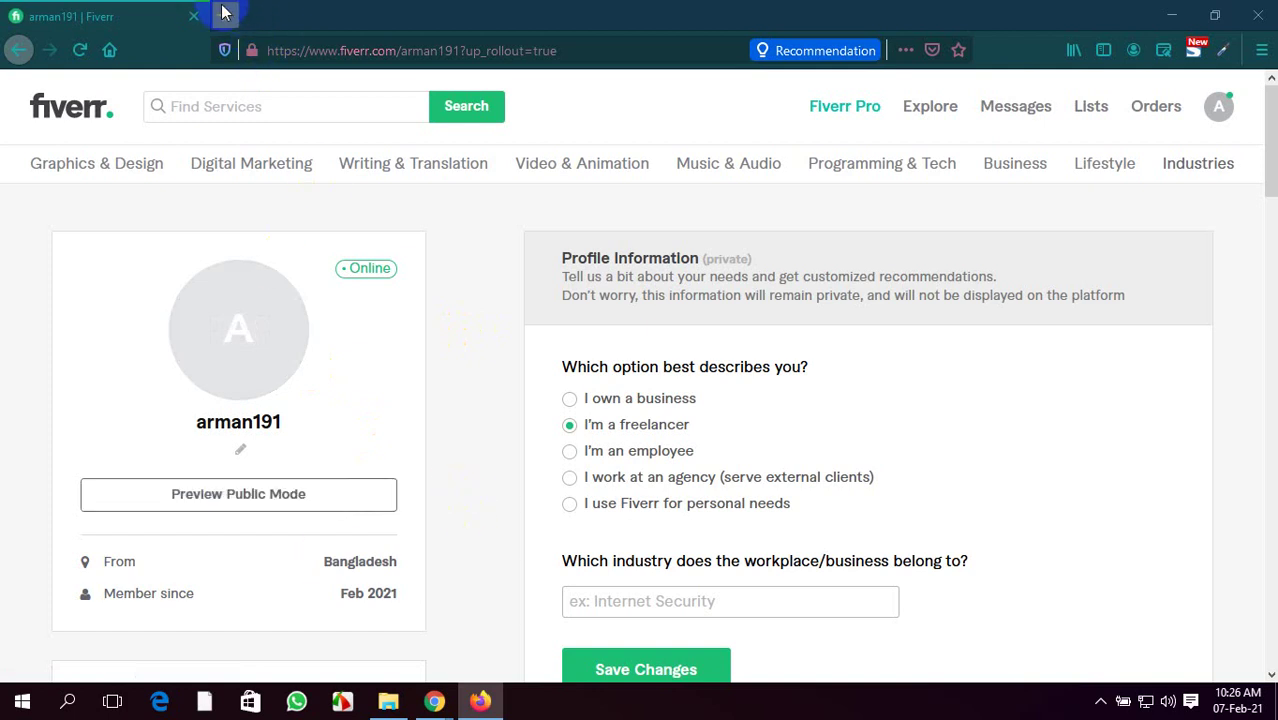
# - Open the 'Fiverr profile pic' email in the Gmail tab of Chrome
pyautogui.moveTo(434, 701)
pyautogui.click(407, 640)
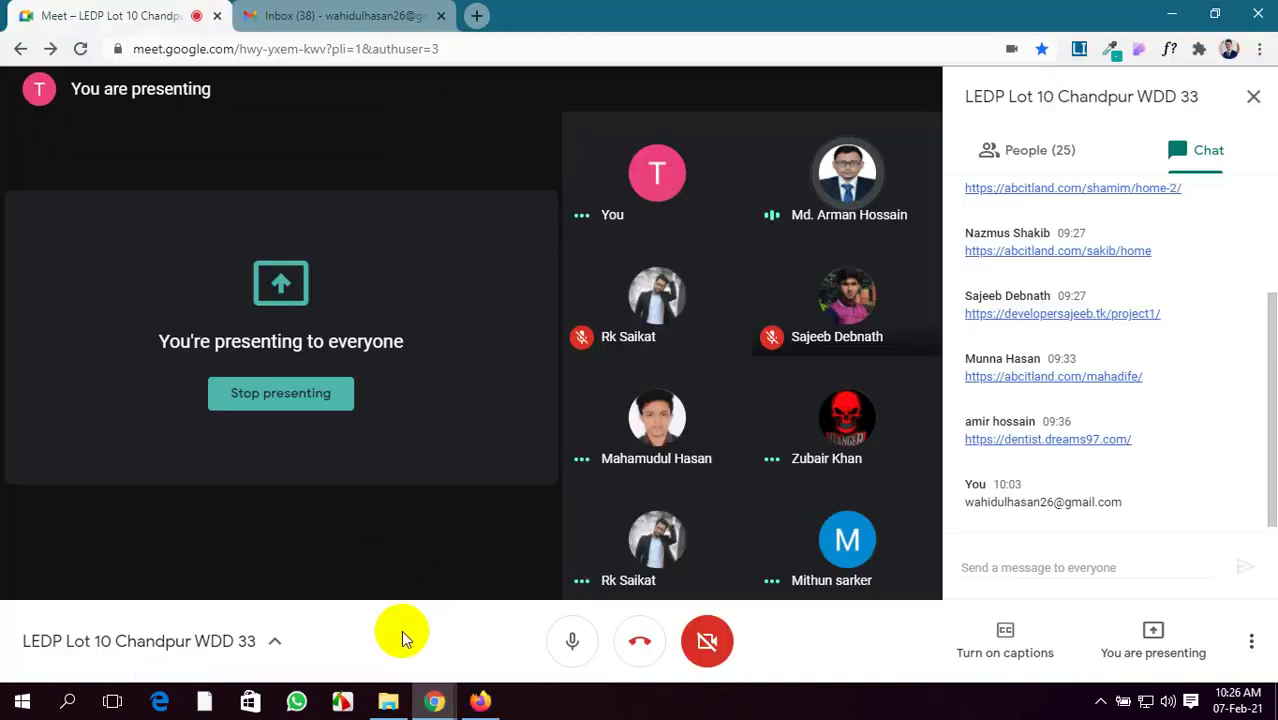
pyautogui.click(337, 14)
pyautogui.click(487, 252)
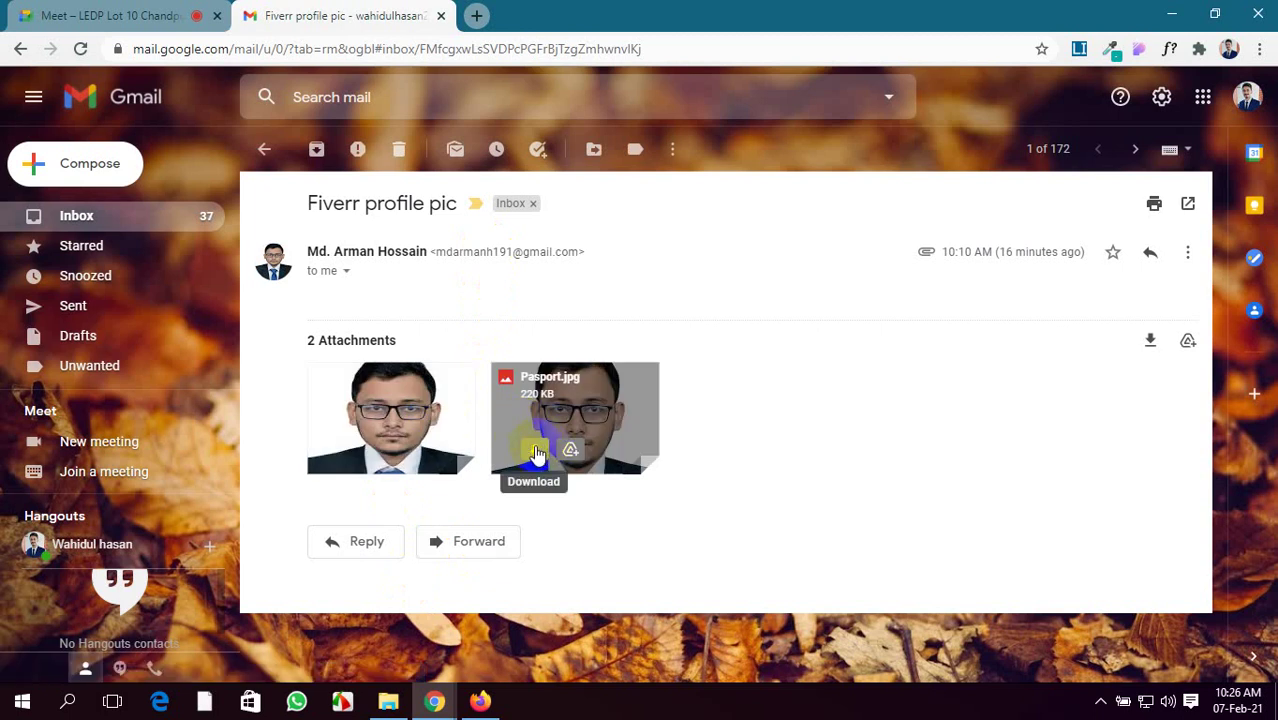
# - Download the Pasport.jpg attachment into the Desktop folder
pyautogui.click(537, 452)
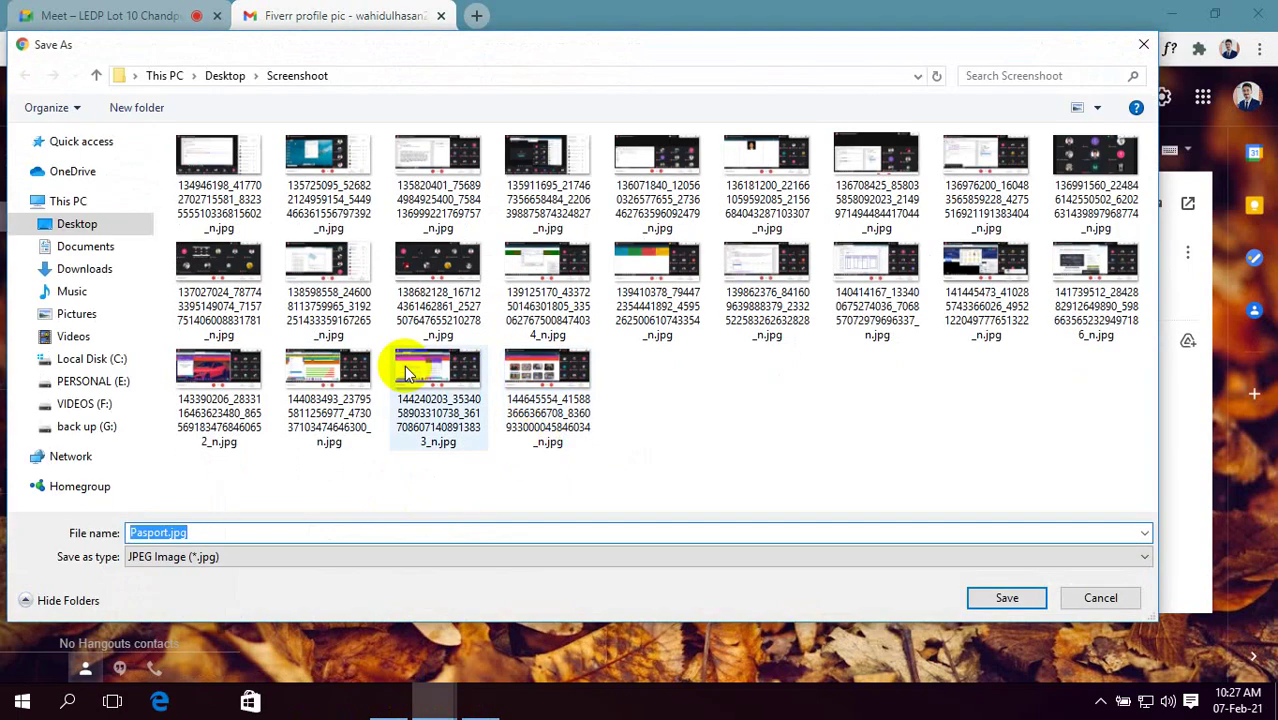
pyautogui.click(66, 222)
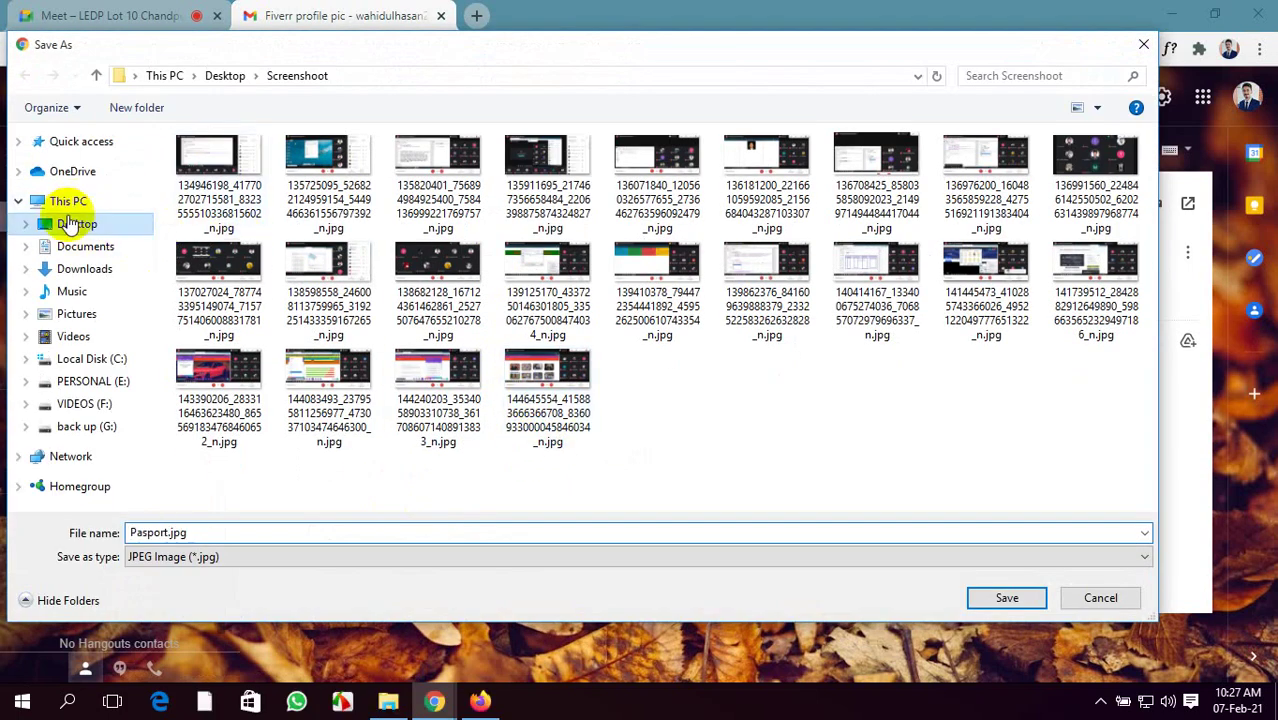
pyautogui.click(1015, 598)
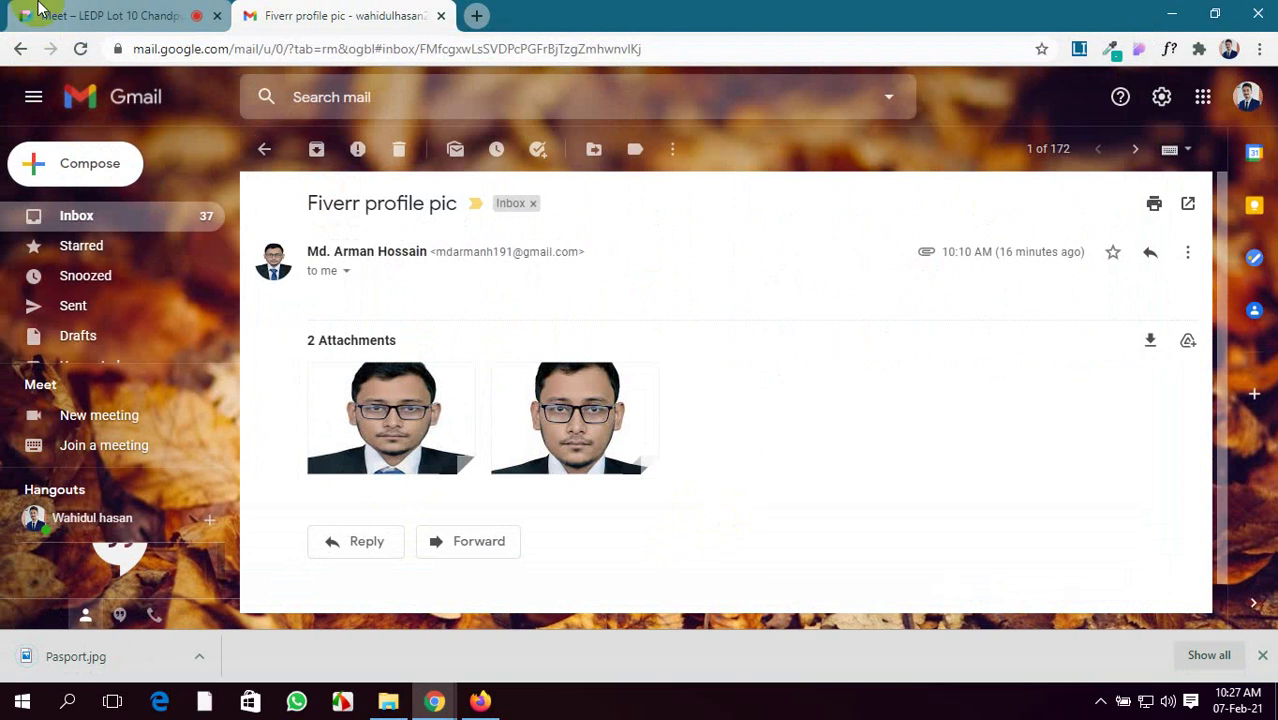
pyautogui.click(481, 701)
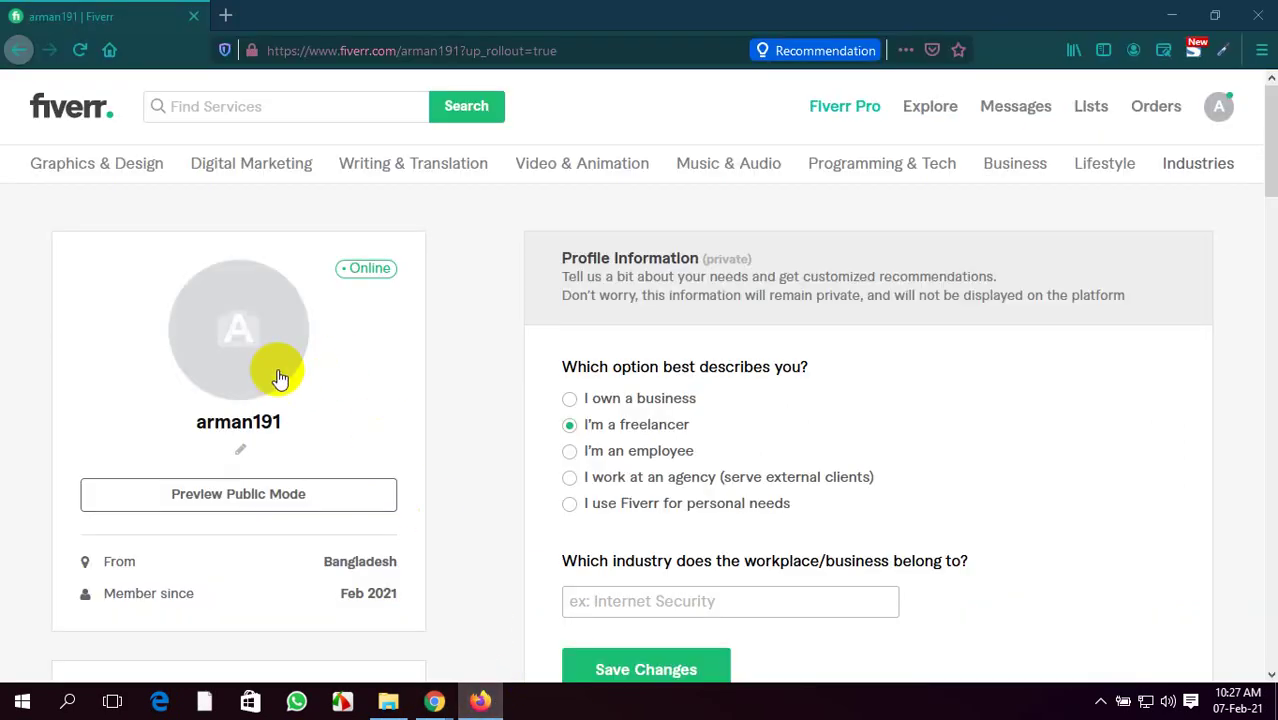
# - Upload Pasport.jpg as the new Fiverr profile picture
pyautogui.click(250, 358)
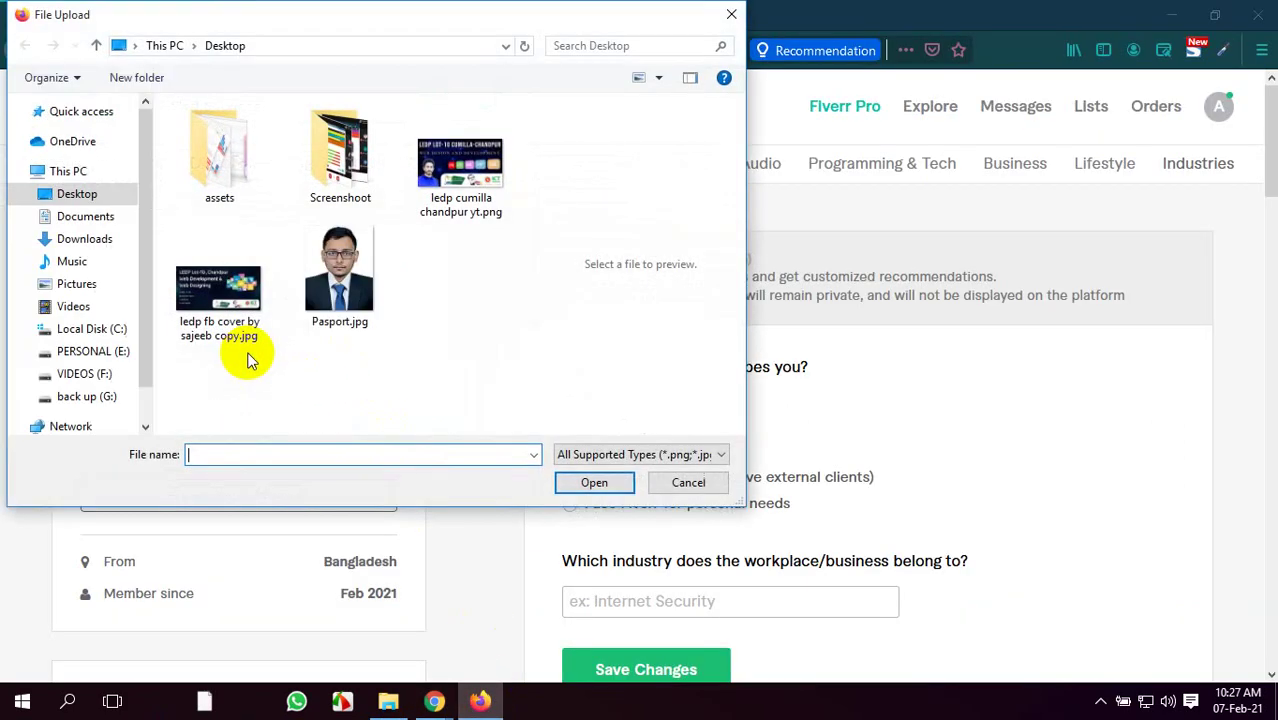
pyautogui.click(385, 272)
pyautogui.click(590, 480)
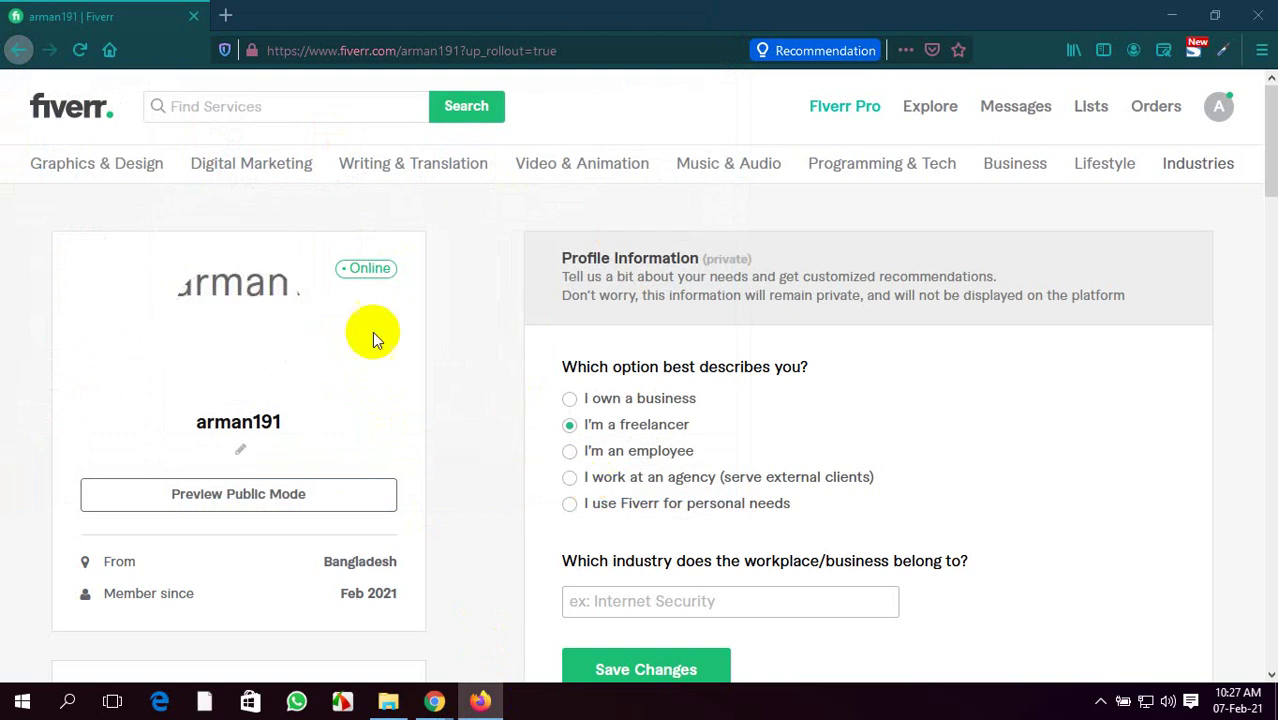
pyautogui.moveTo(228, 341)
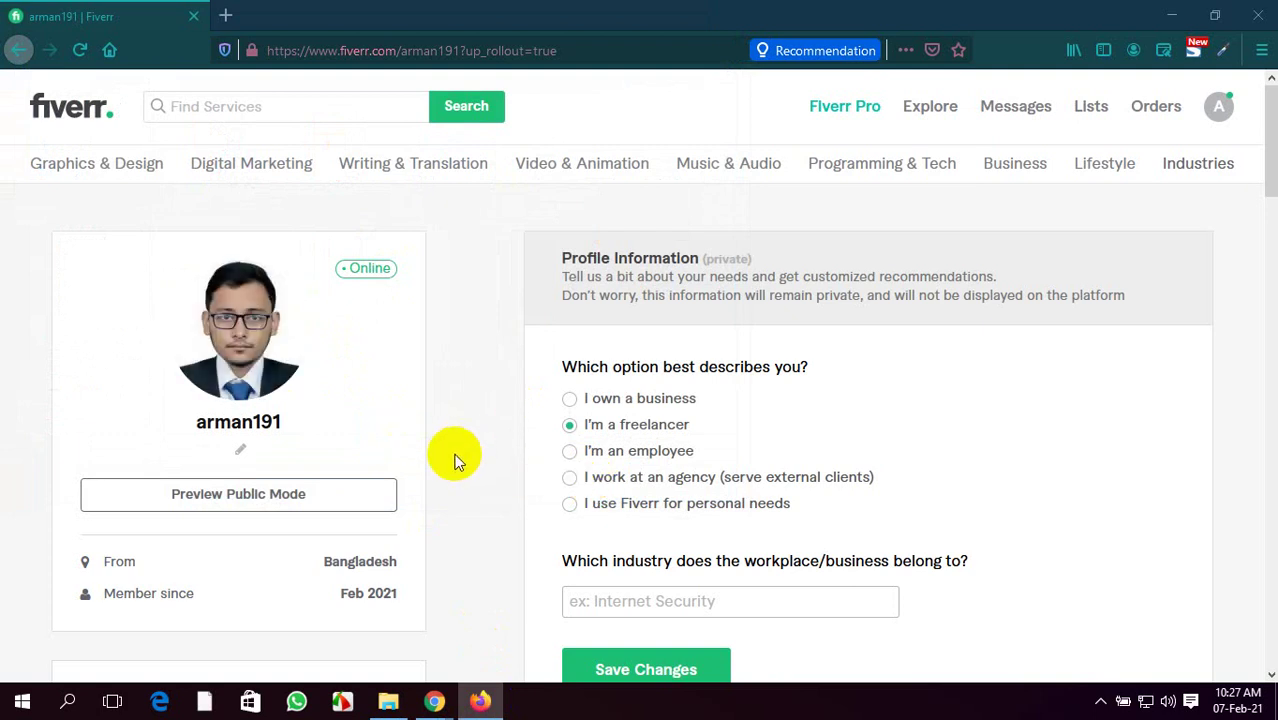
pyautogui.scroll(-10, 455, 460)
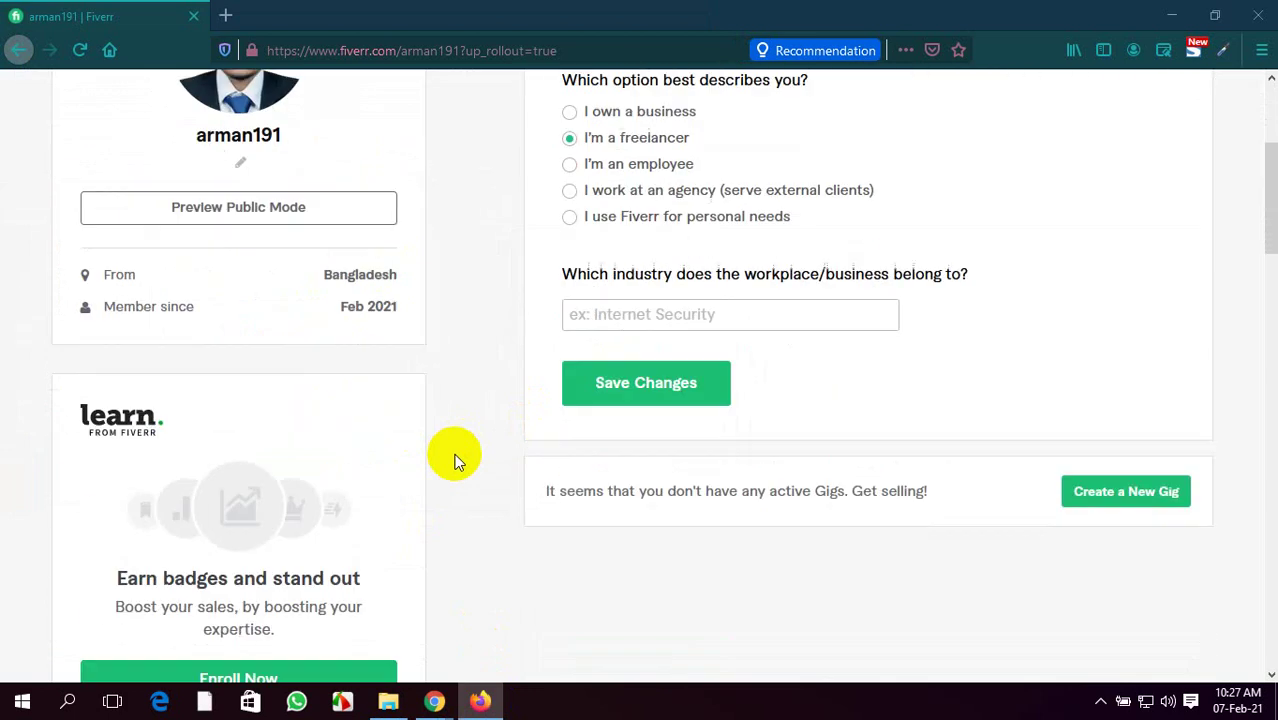
pyautogui.scroll(10, 451, 452)
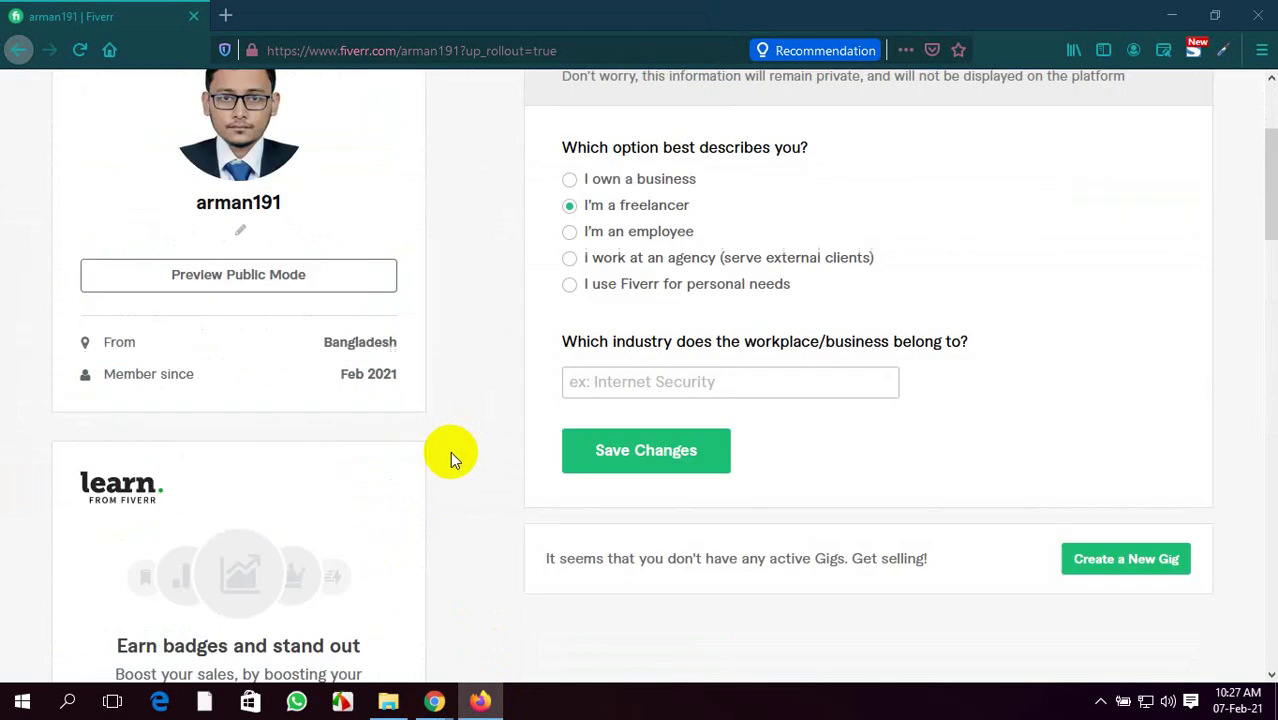
# - Return to the account dashboard through the avatar menu
pyautogui.click(1207, 112)
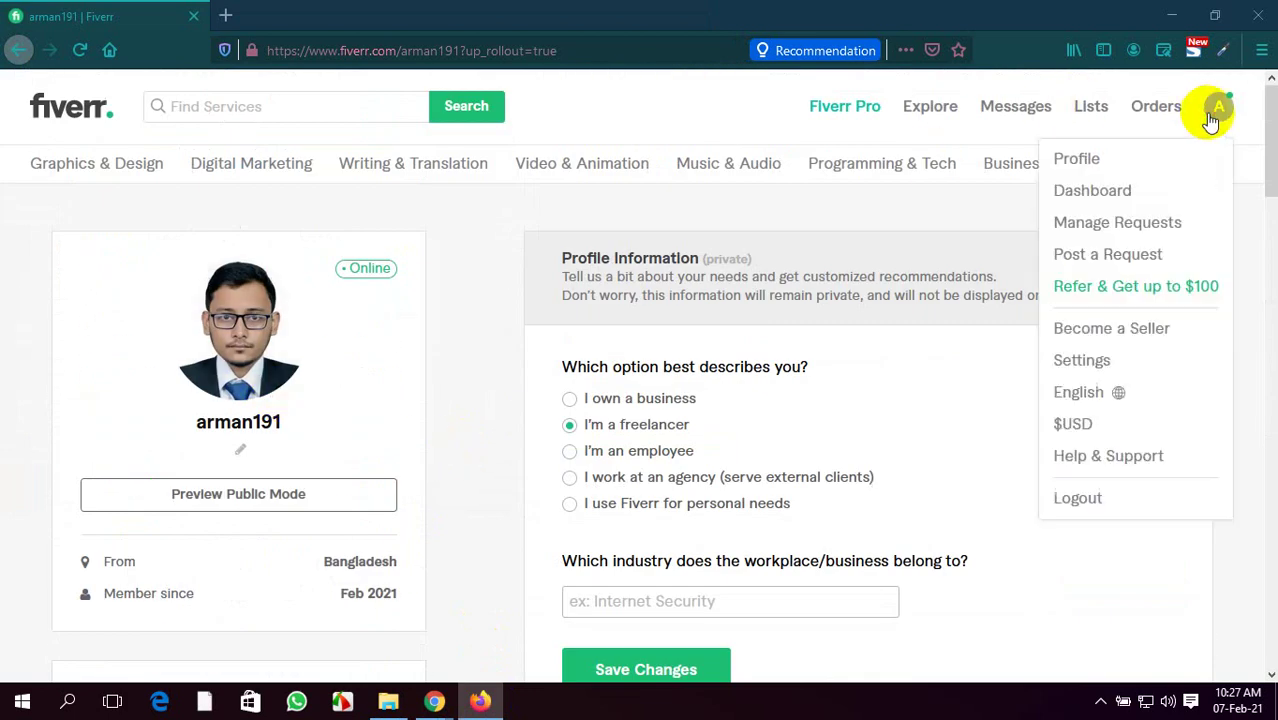
pyautogui.click(1127, 193)
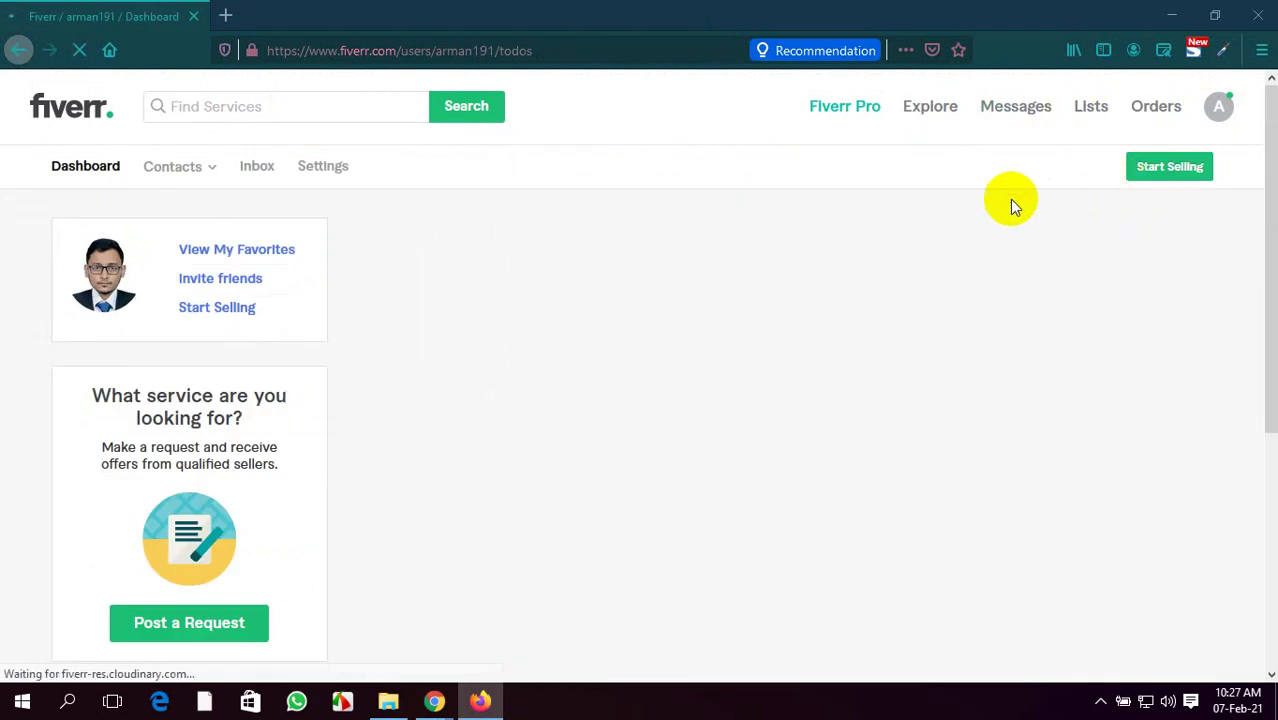
pyautogui.scroll(-5, 420, 342)
pyautogui.scroll(5, 350, 350)
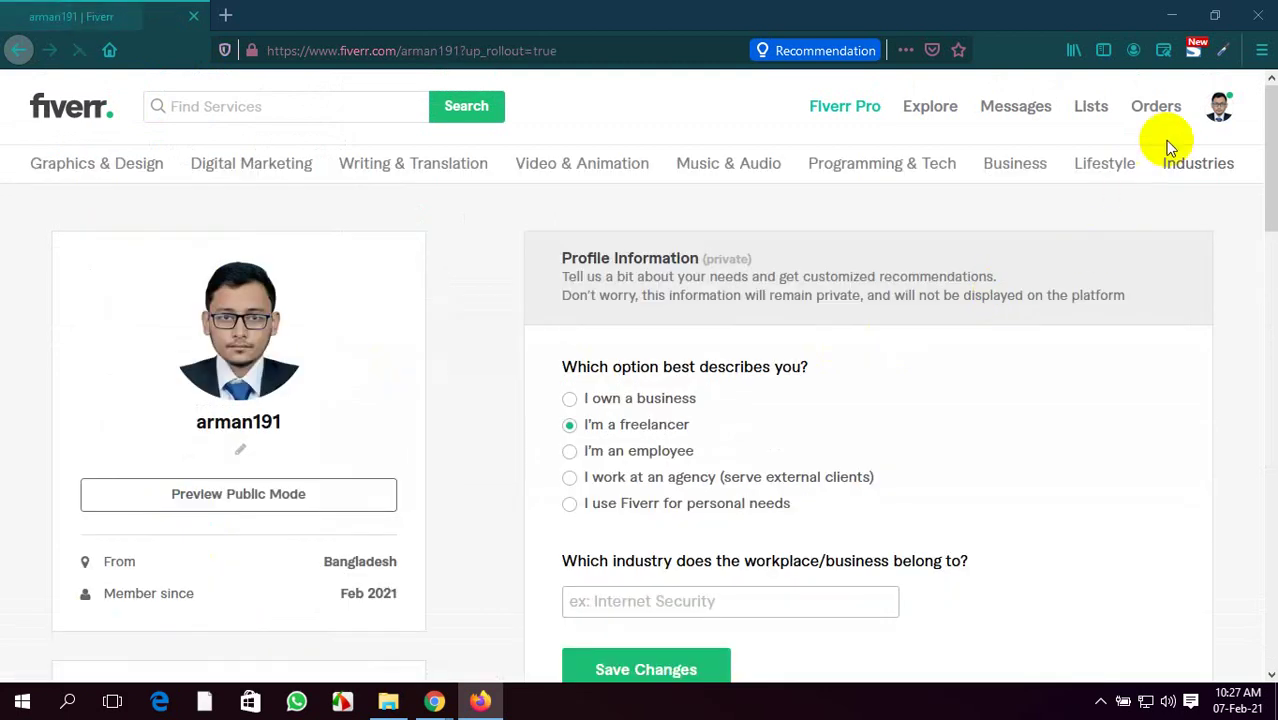
# - Open Settings from the profile avatar menu
pyautogui.click(1220, 106)
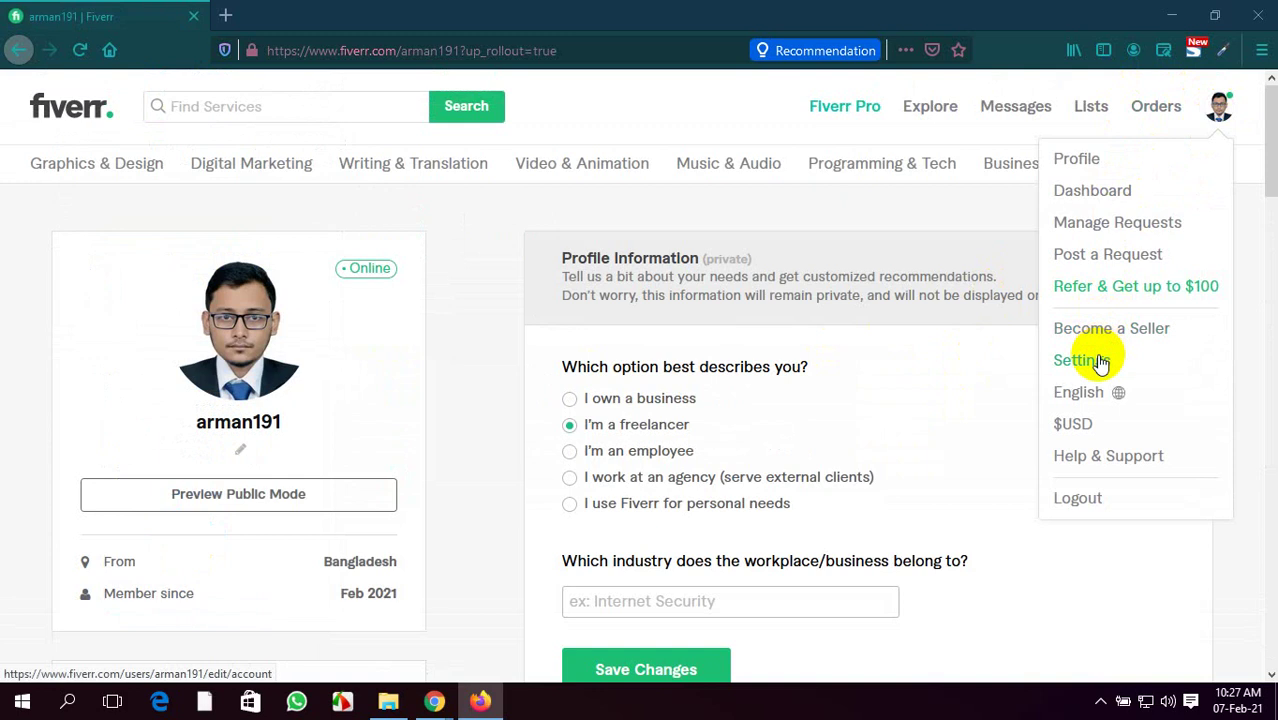
pyautogui.click(1081, 360)
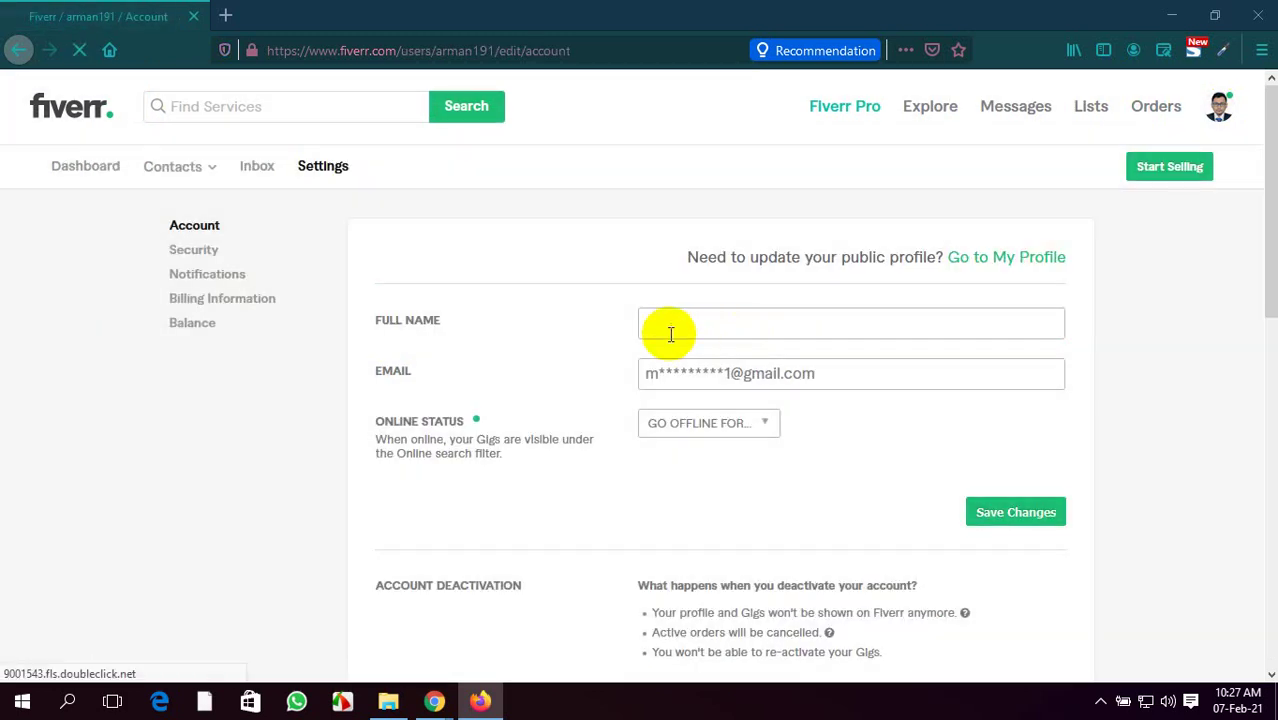
# - Fill in the Full Name field with the account holder's name, adding a trailing period
pyautogui.click(671, 334)
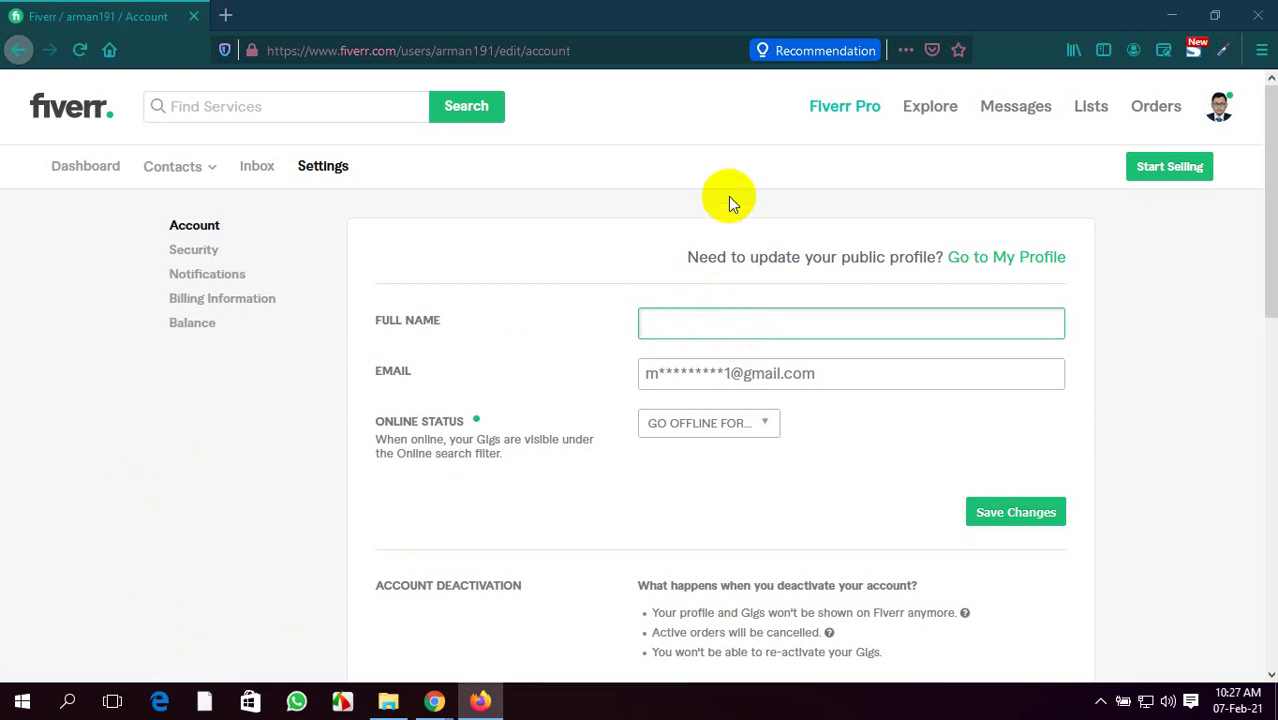
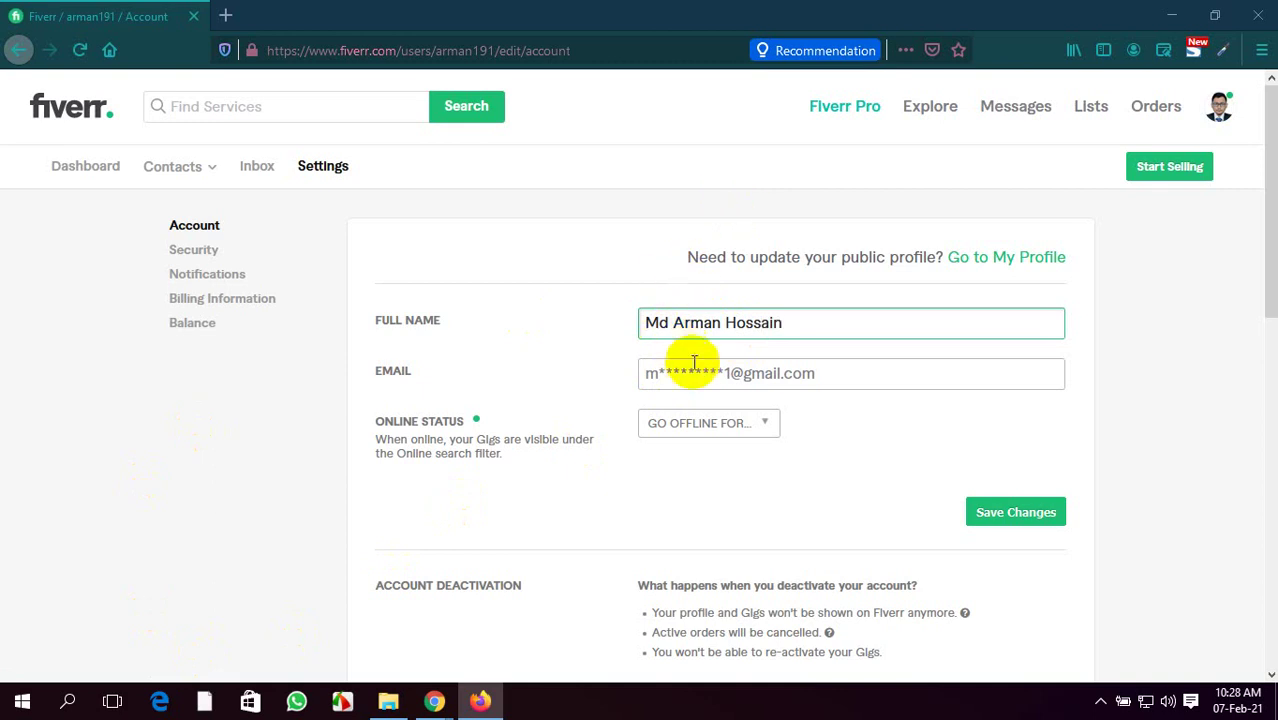
pyautogui.click(693, 370)
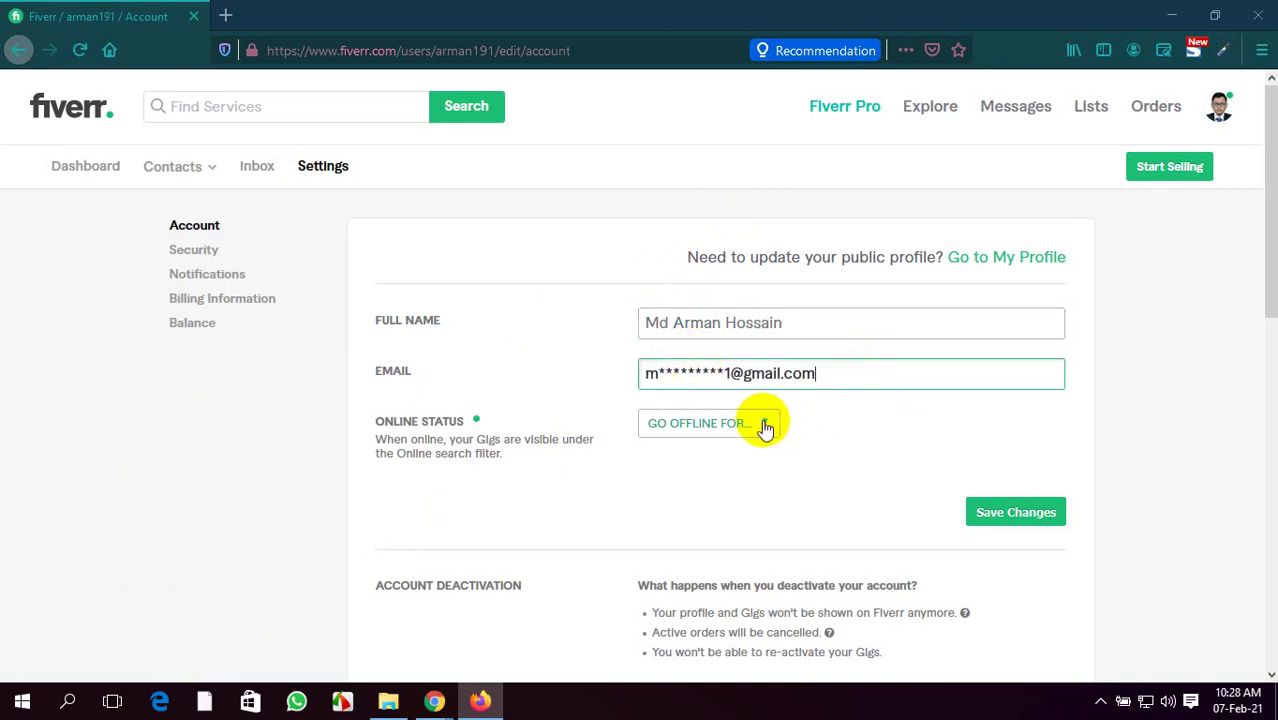
pyautogui.scroll(-2, 765, 428)
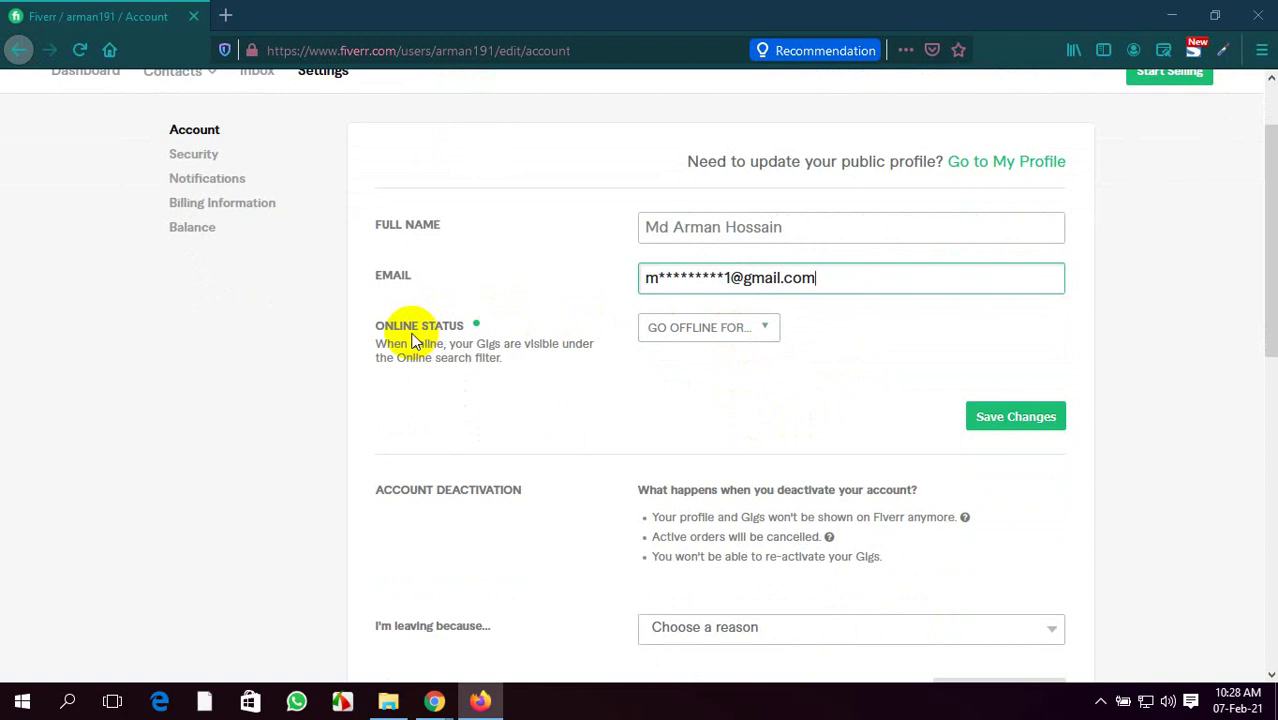
pyautogui.click(760, 332)
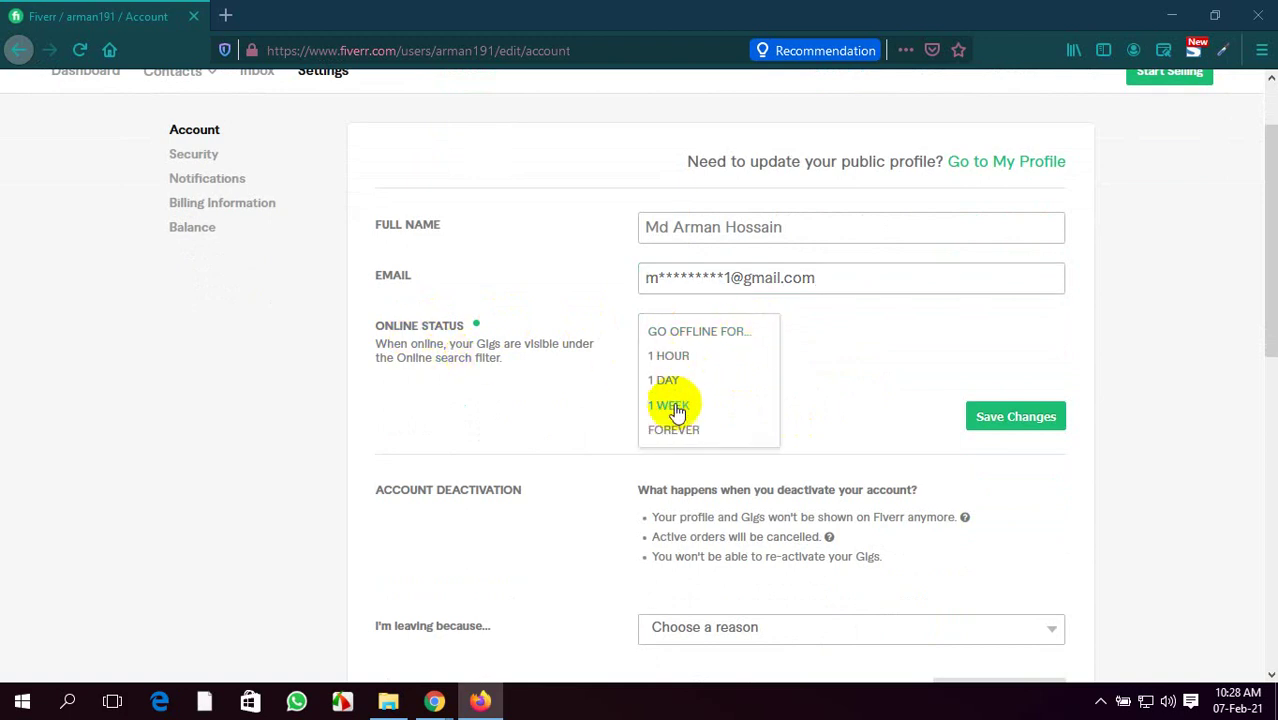
pyautogui.click(886, 353)
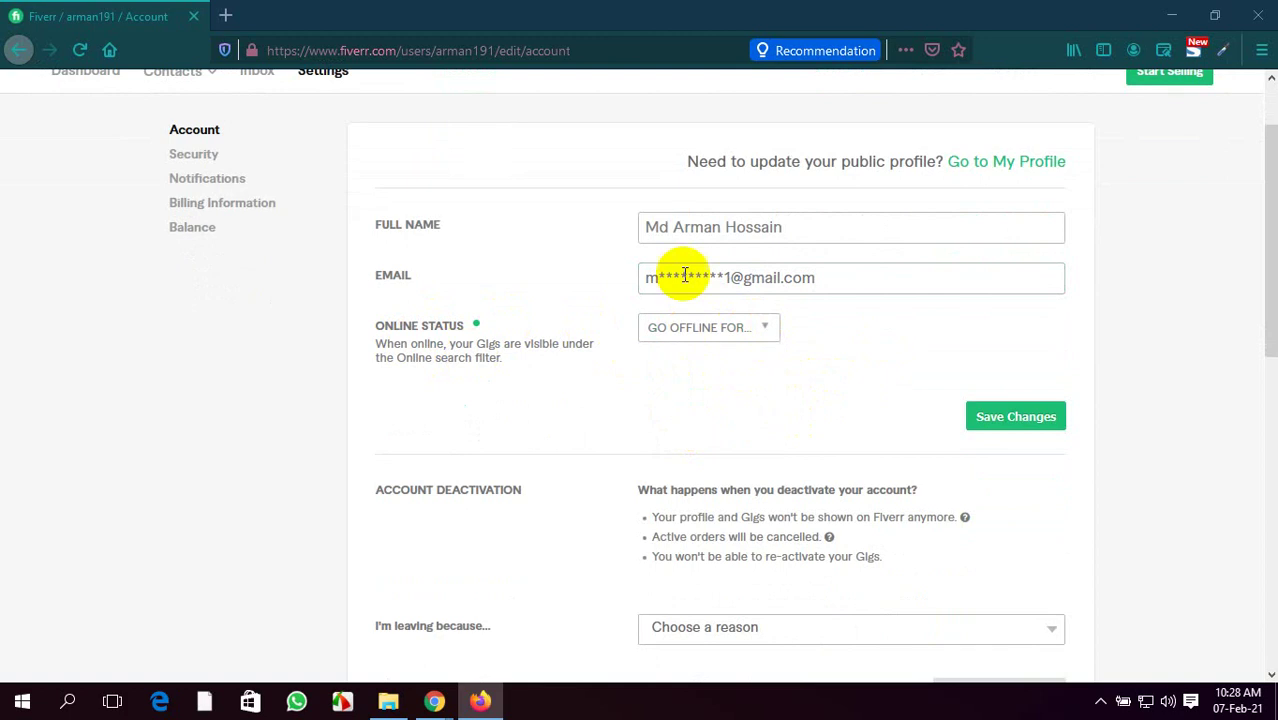
pyautogui.click(663, 227)
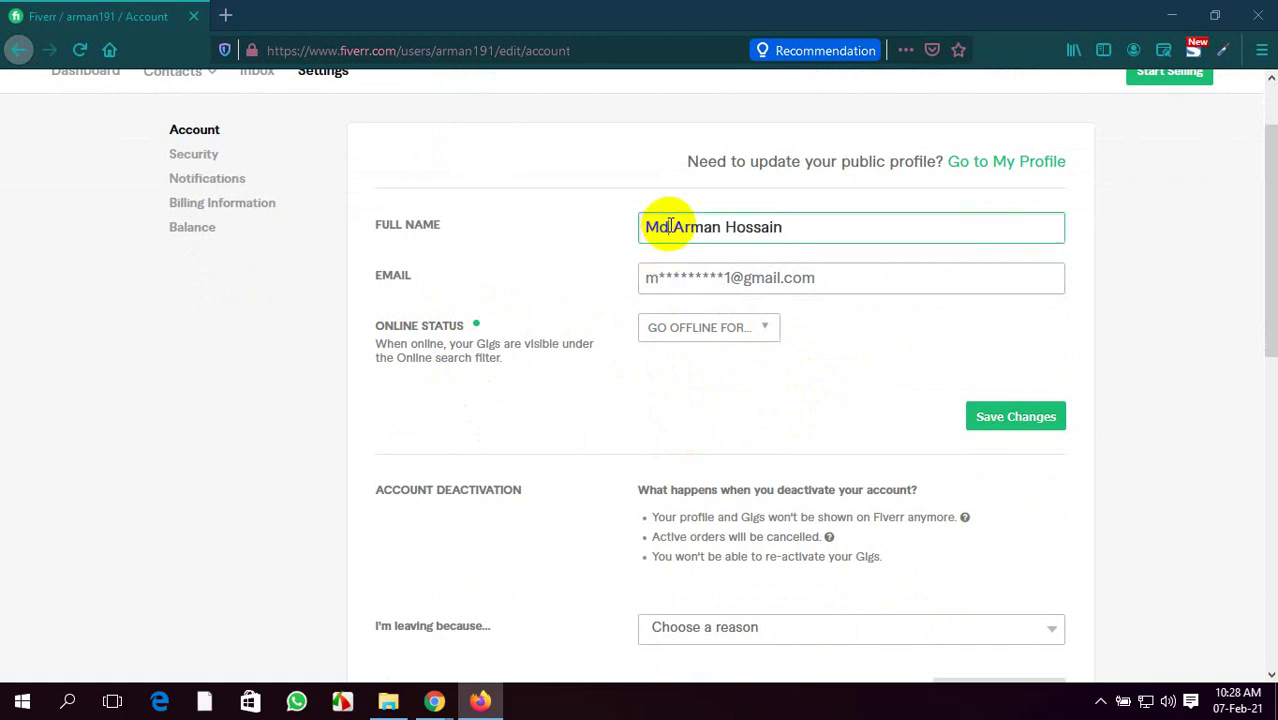
pyautogui.write('.')
pyautogui.click(832, 356)
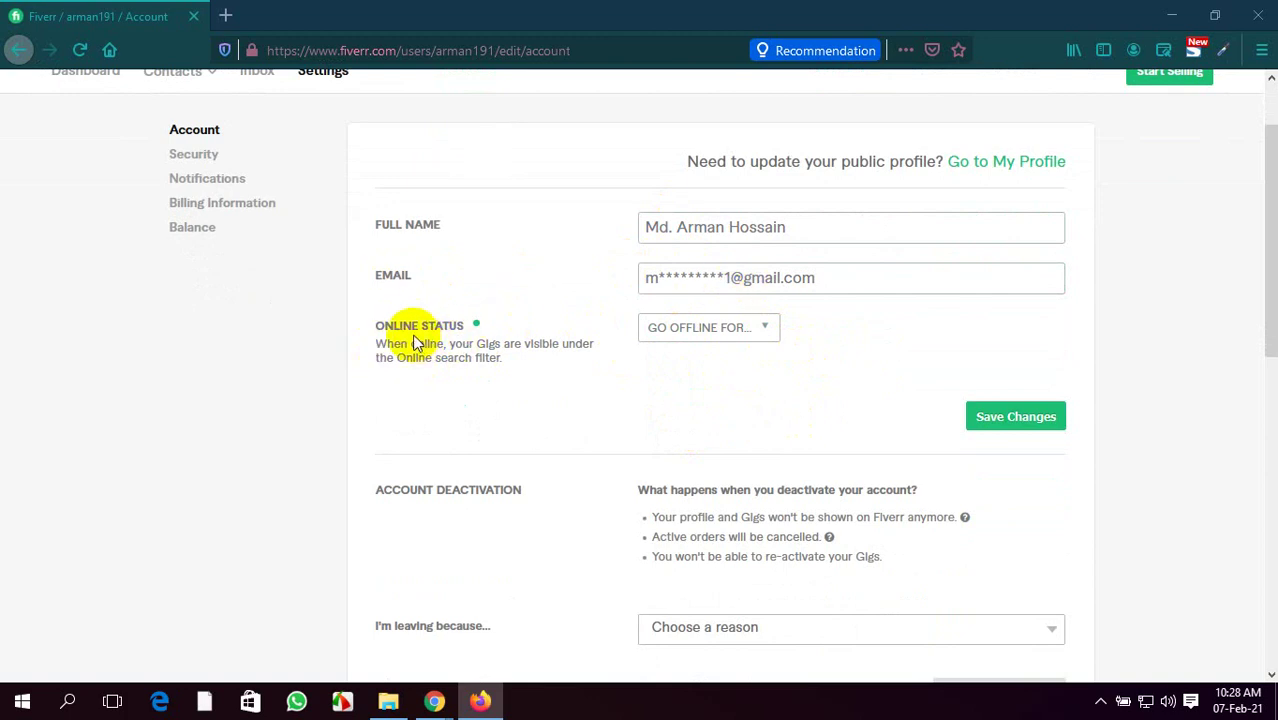
# - Leave the go-offline option unchanged and save the account details
pyautogui.click(768, 331)
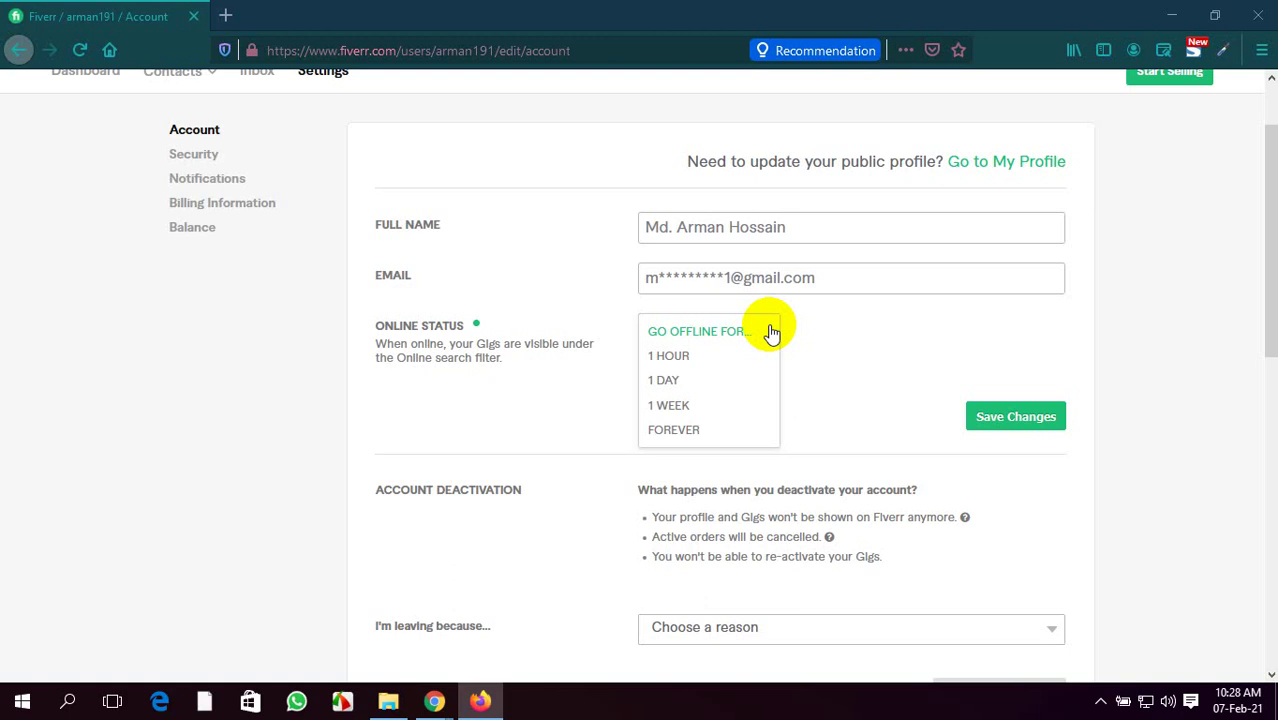
pyautogui.click(823, 357)
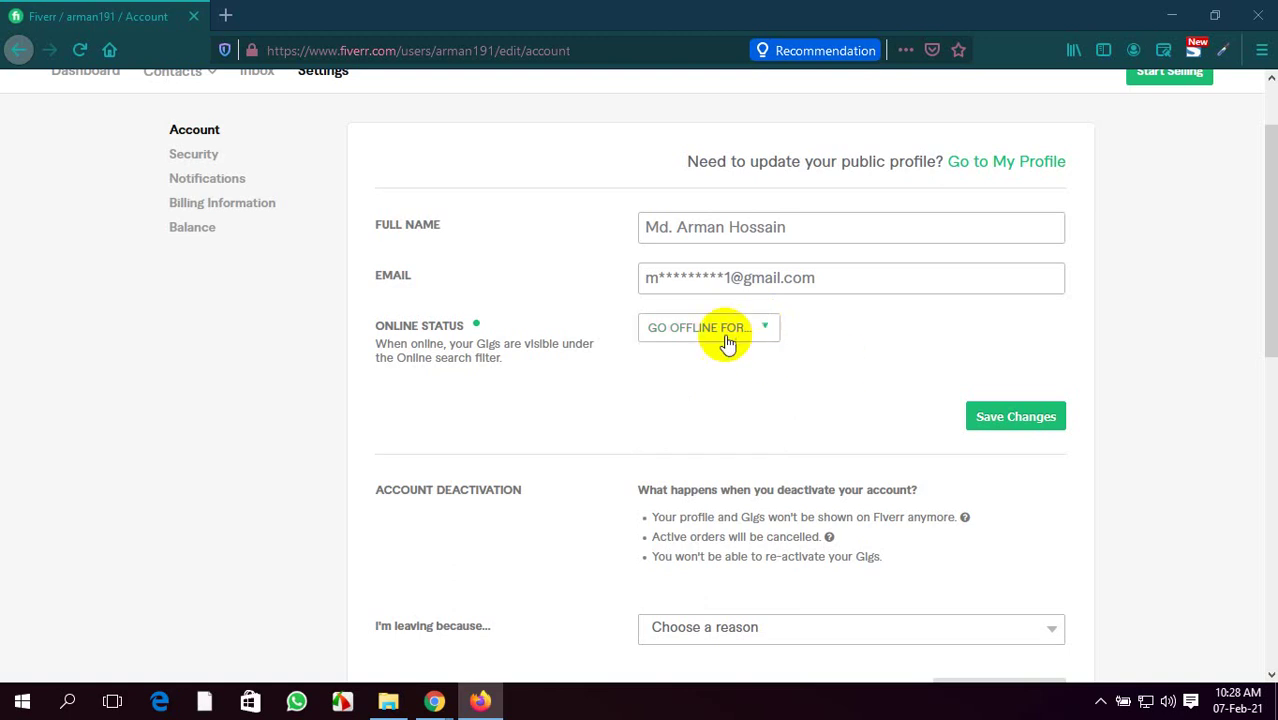
pyautogui.click(1025, 416)
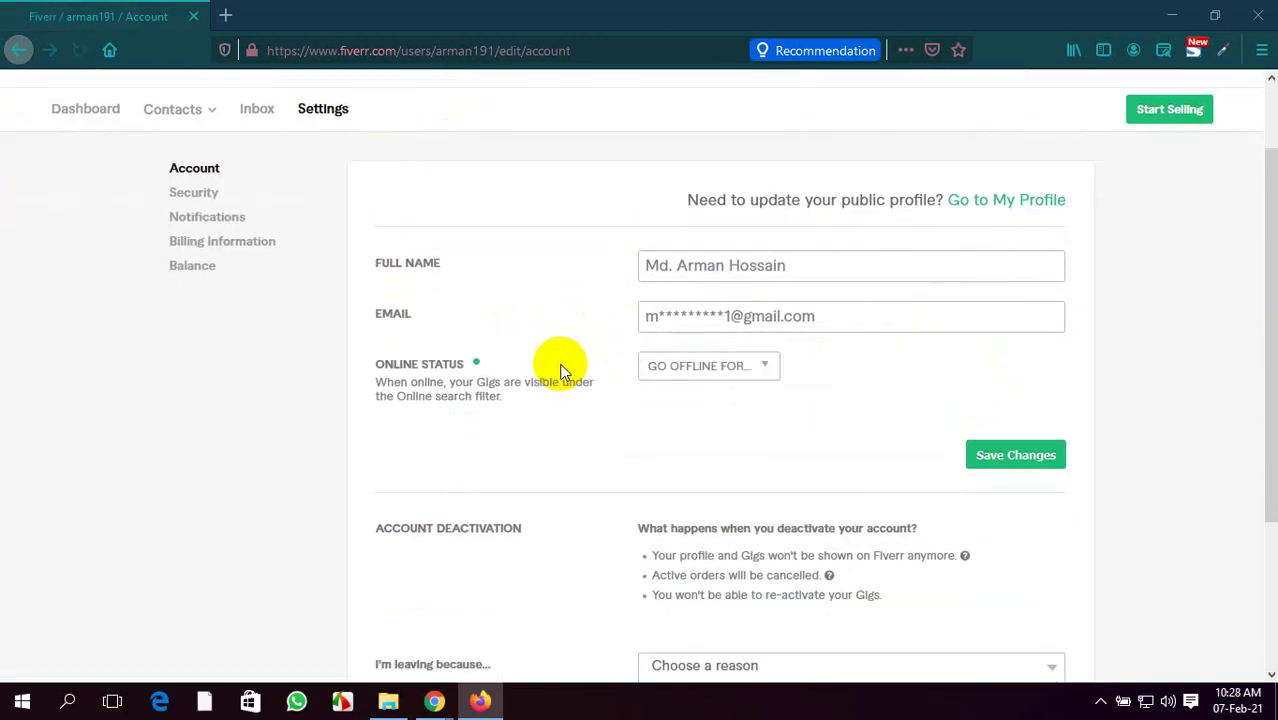
pyautogui.scroll(-3, 496, 328)
pyautogui.scroll(2, 456, 279)
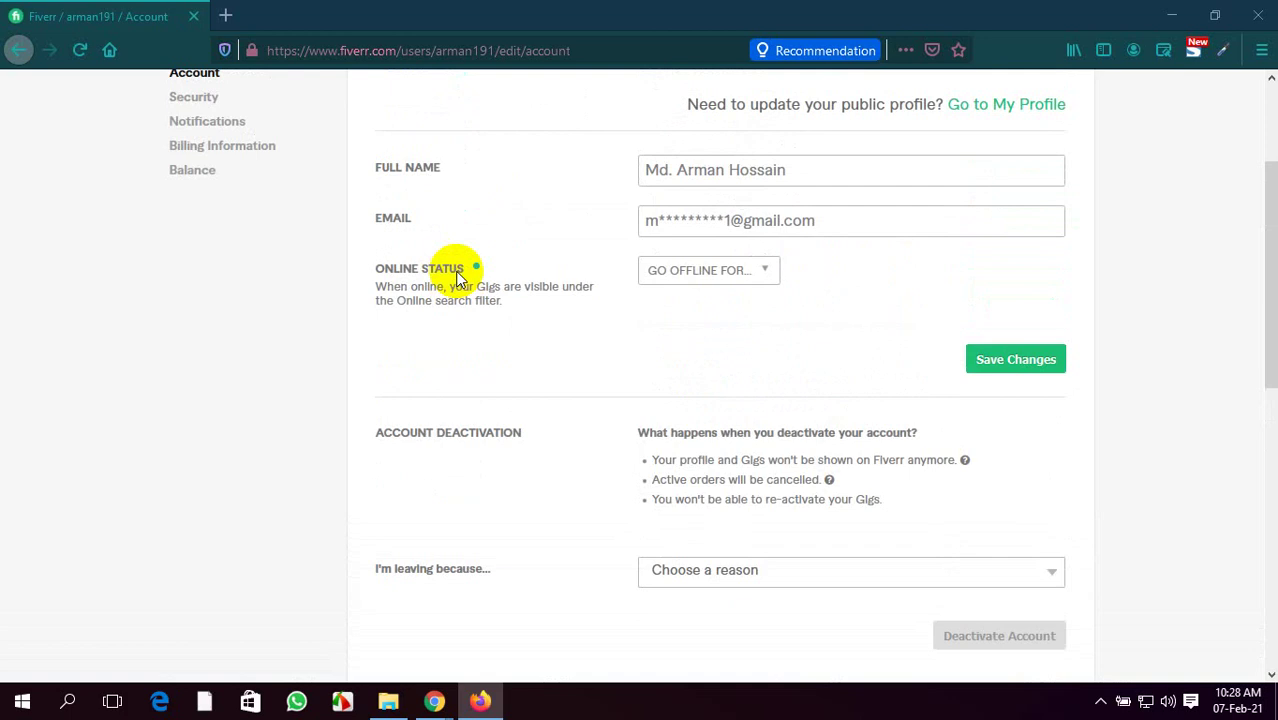
pyautogui.scroll(2, 456, 279)
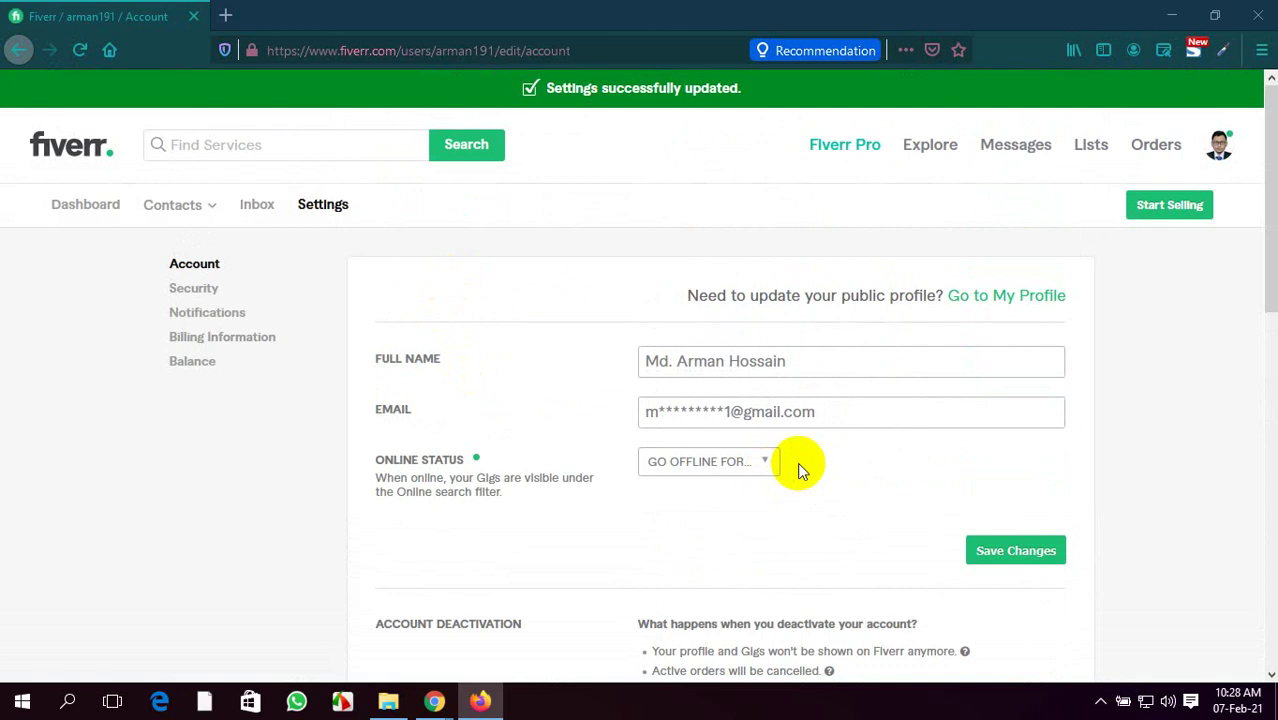
pyautogui.scroll(-2, 797, 462)
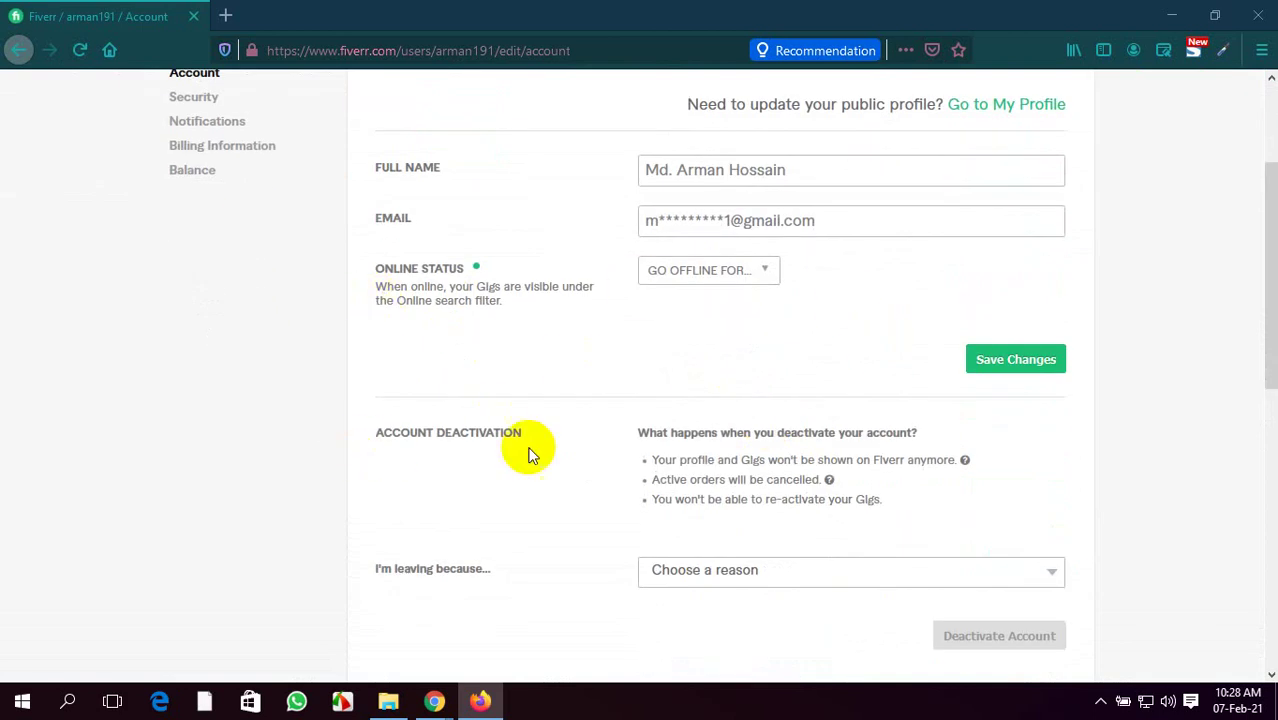
# - Review the 'I'm leaving because' reasons without picking one, then go to Security settings
pyautogui.scroll(-2, 800, 452)
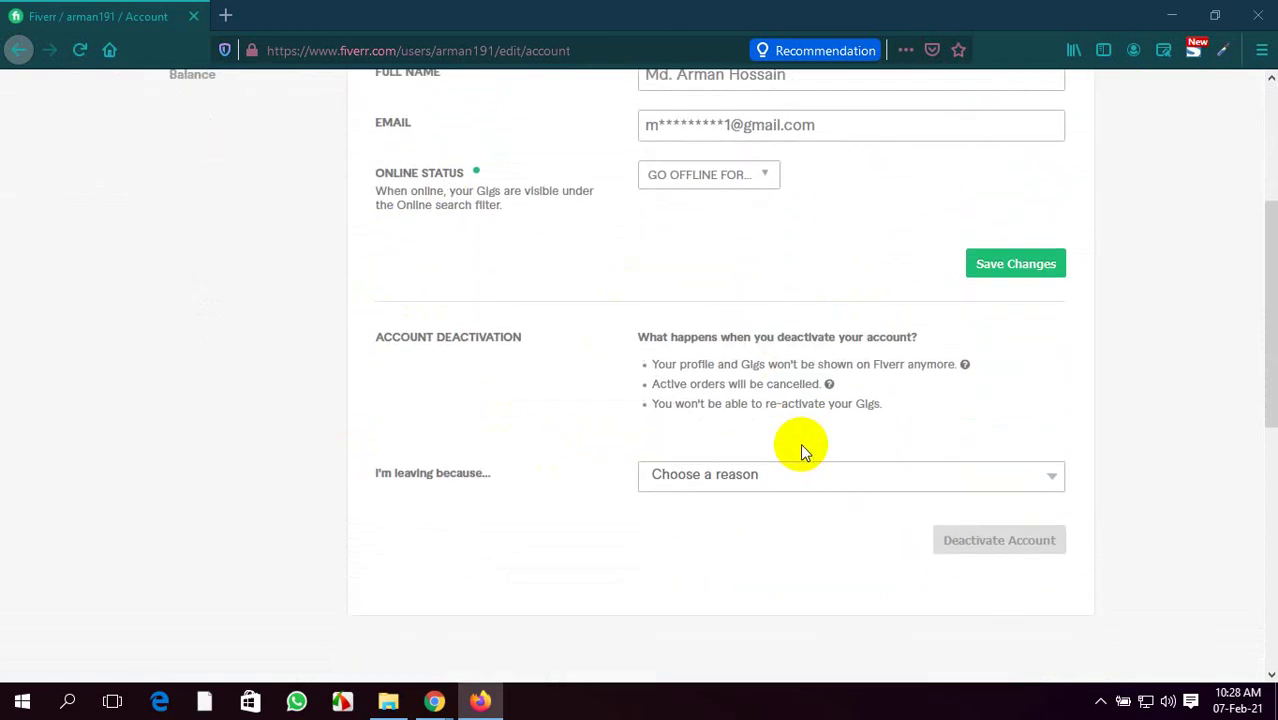
pyautogui.click(837, 484)
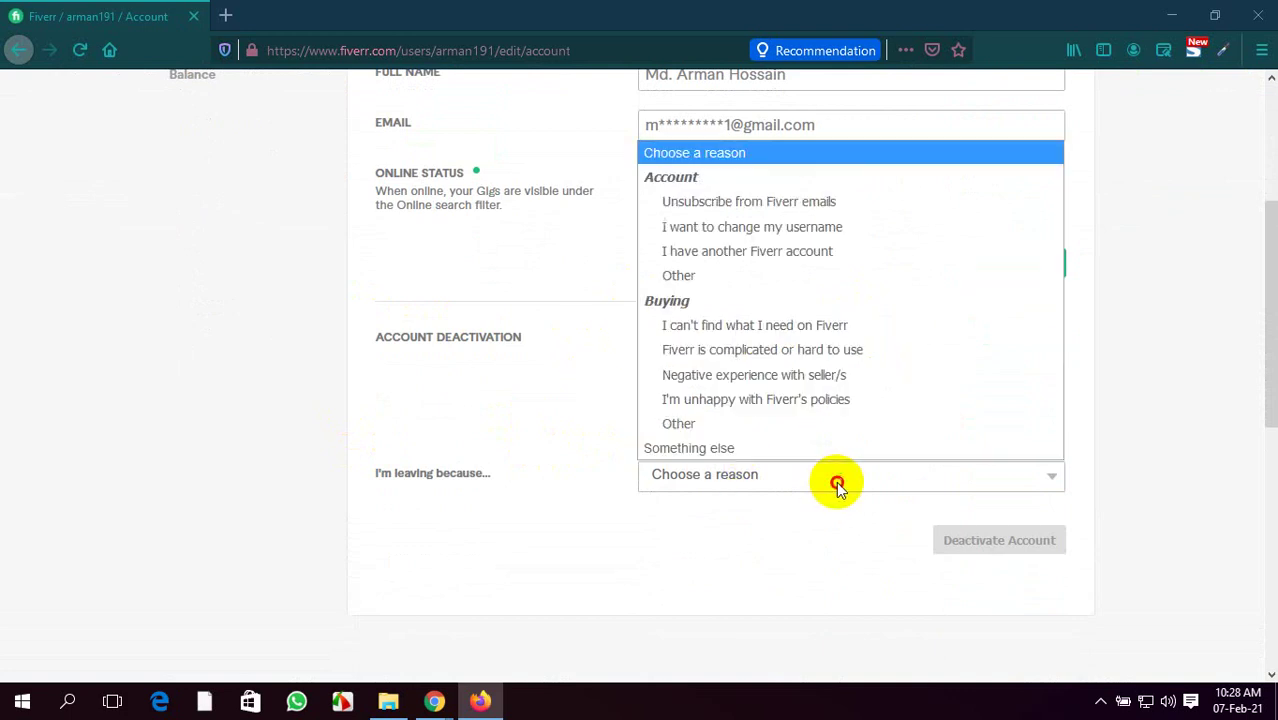
pyautogui.click(810, 651)
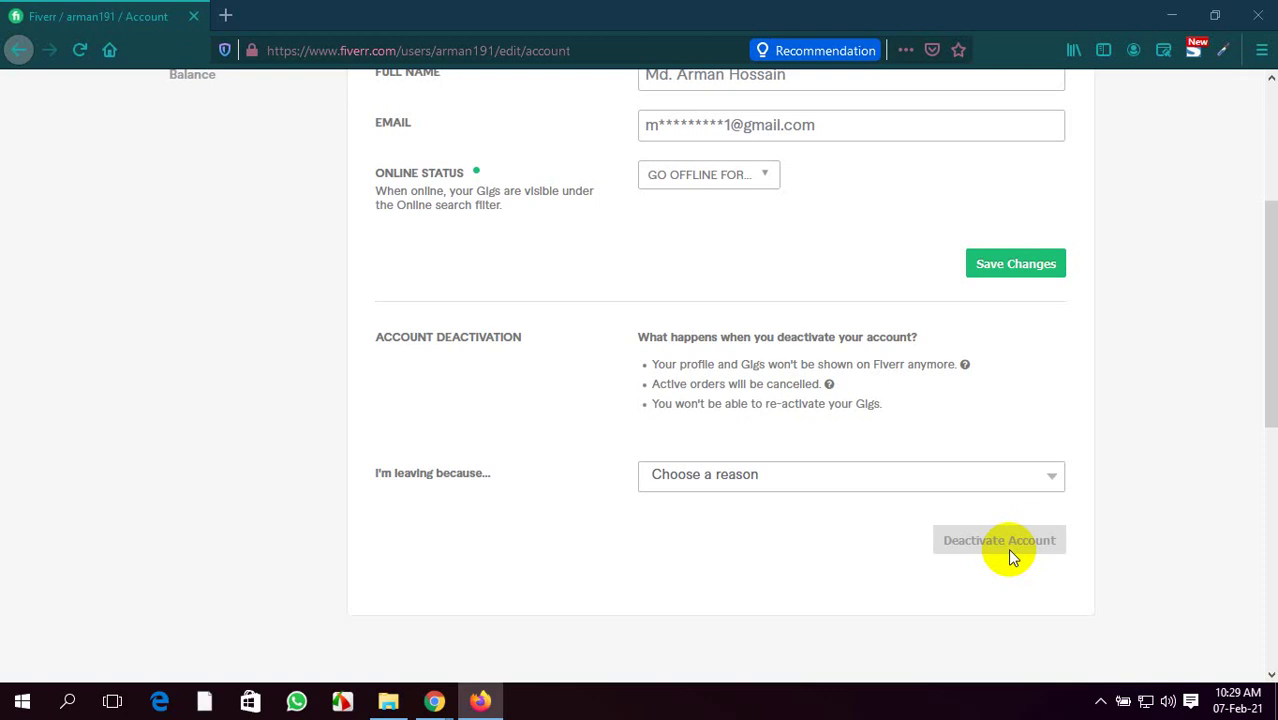
pyautogui.click(806, 487)
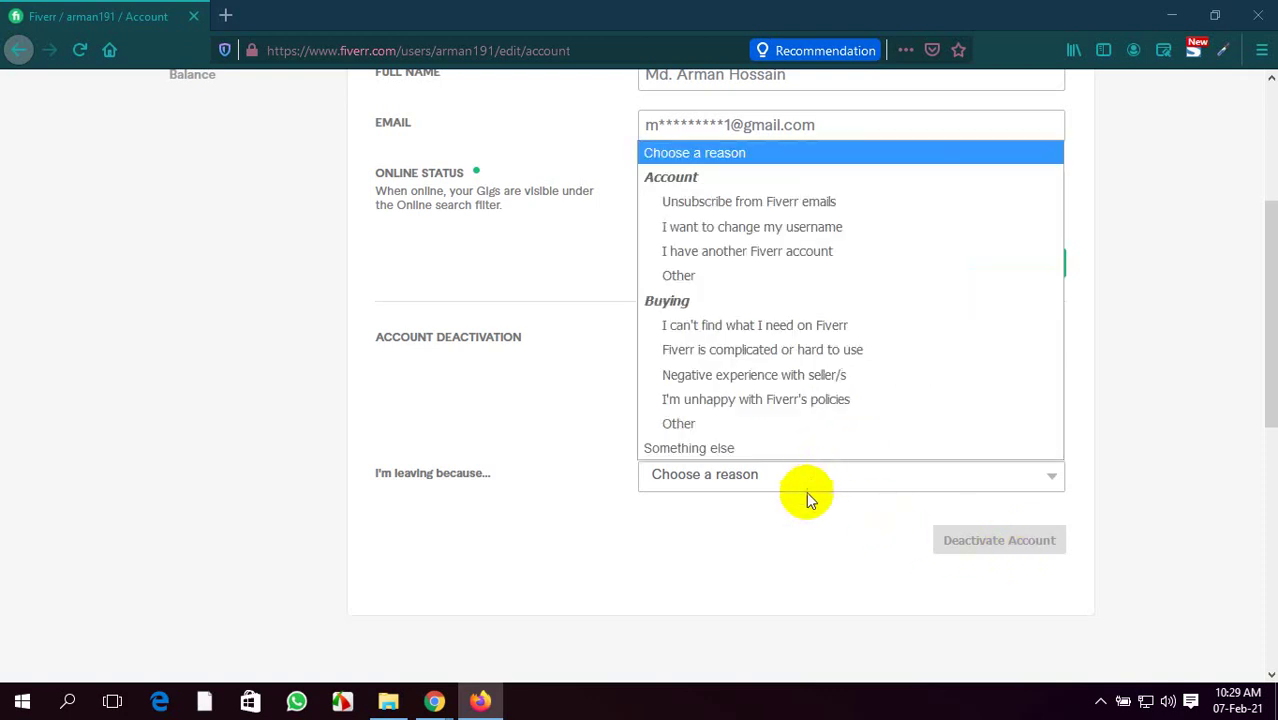
pyautogui.click(747, 562)
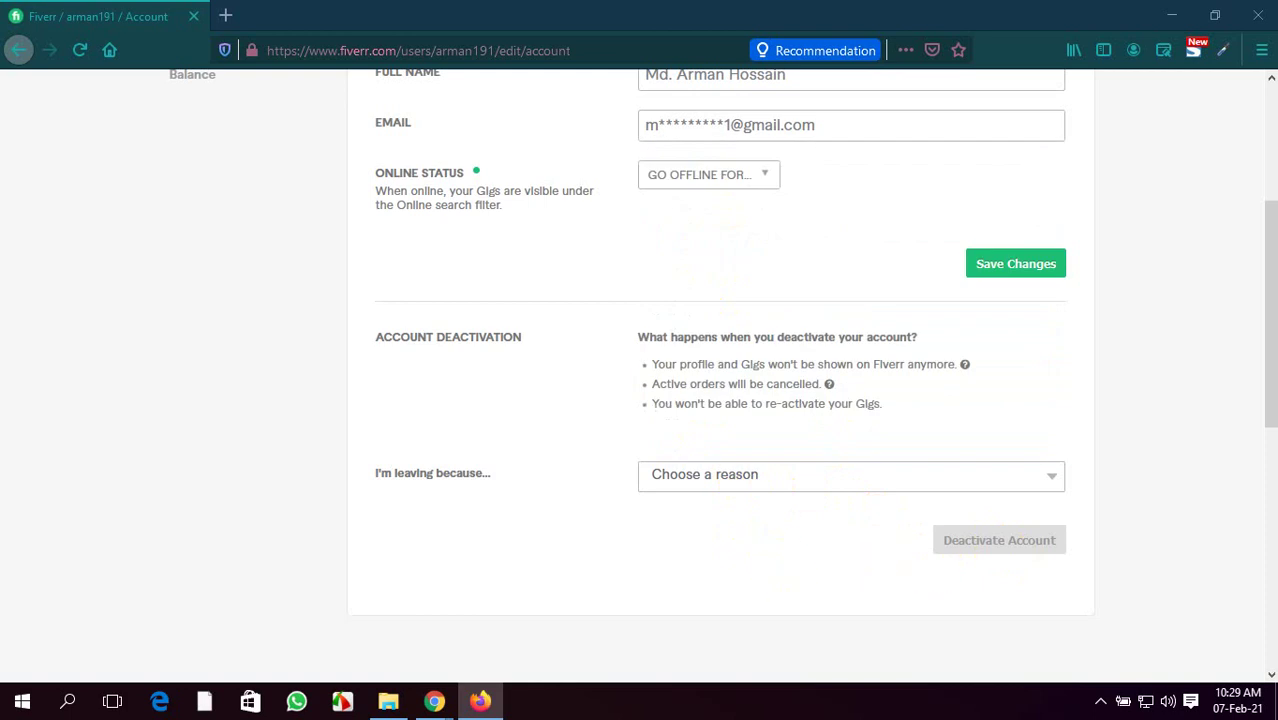
pyautogui.click(178, 290)
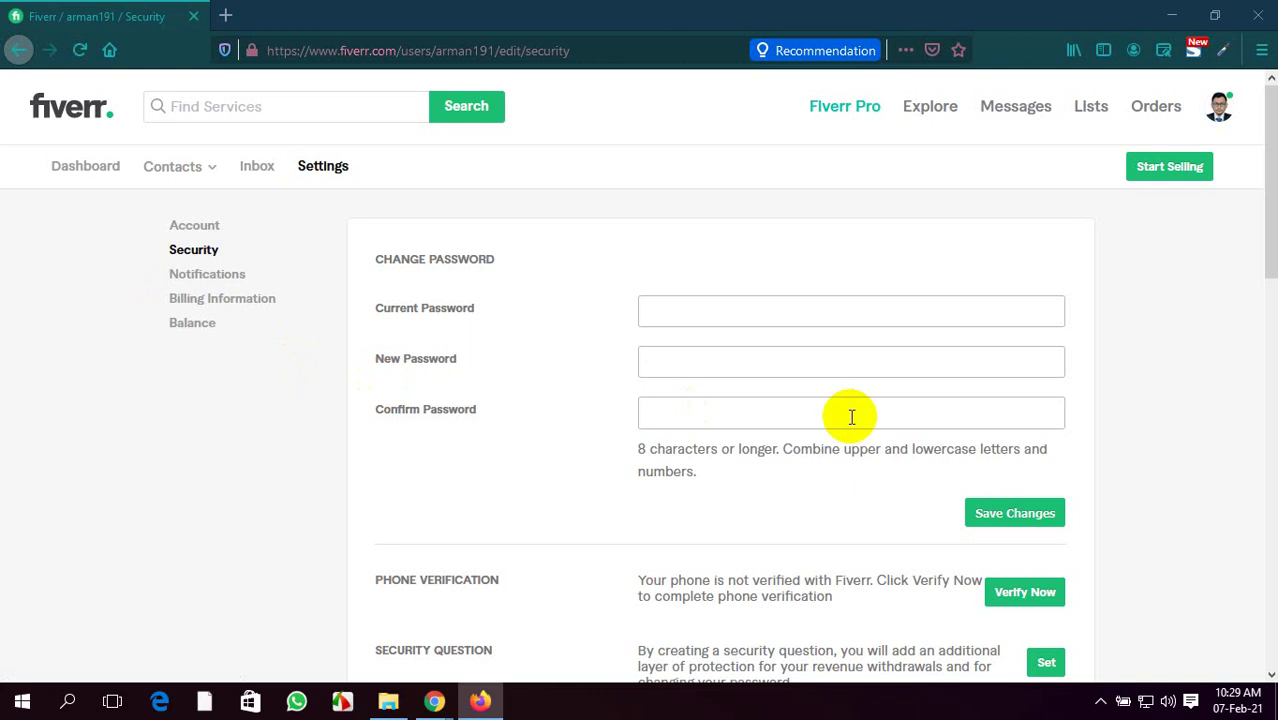
# - Scroll through the Change Password and Phone Verification sections of the Security settings
pyautogui.scroll(-2, 849, 428)
pyautogui.scroll(2, 849, 428)
pyautogui.scroll(-2, 770, 365)
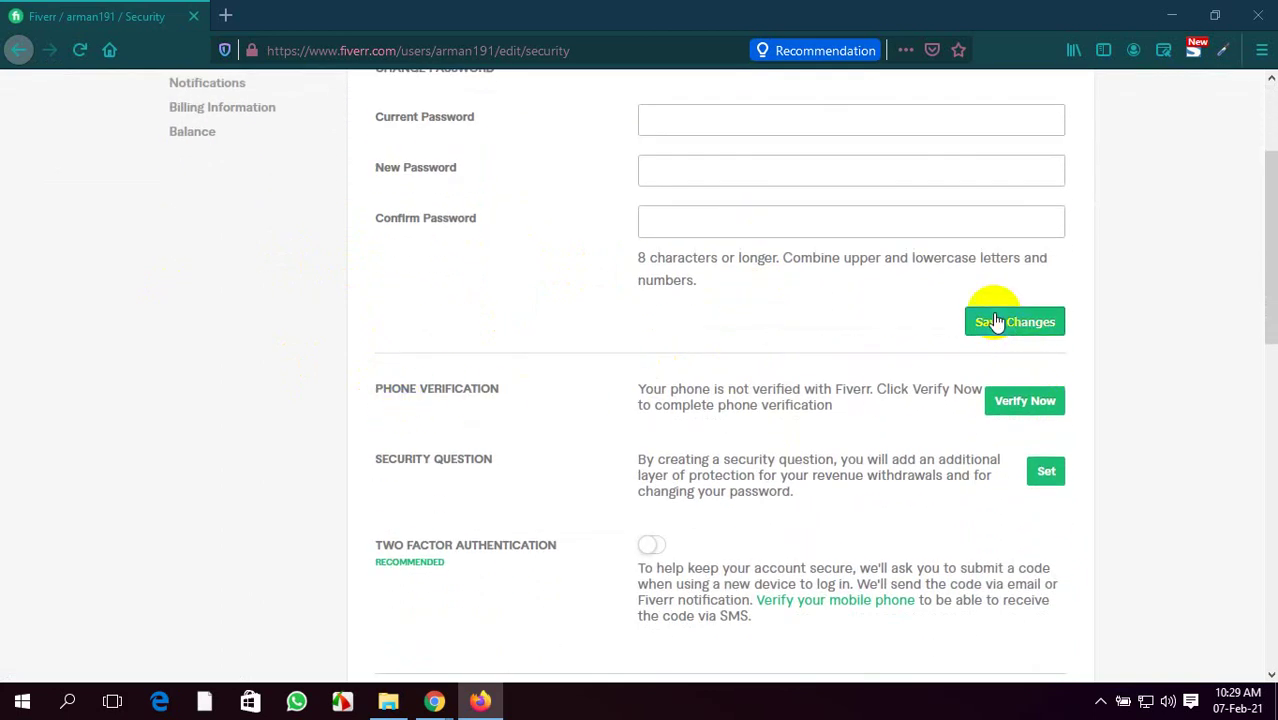
pyautogui.scroll(1, 995, 320)
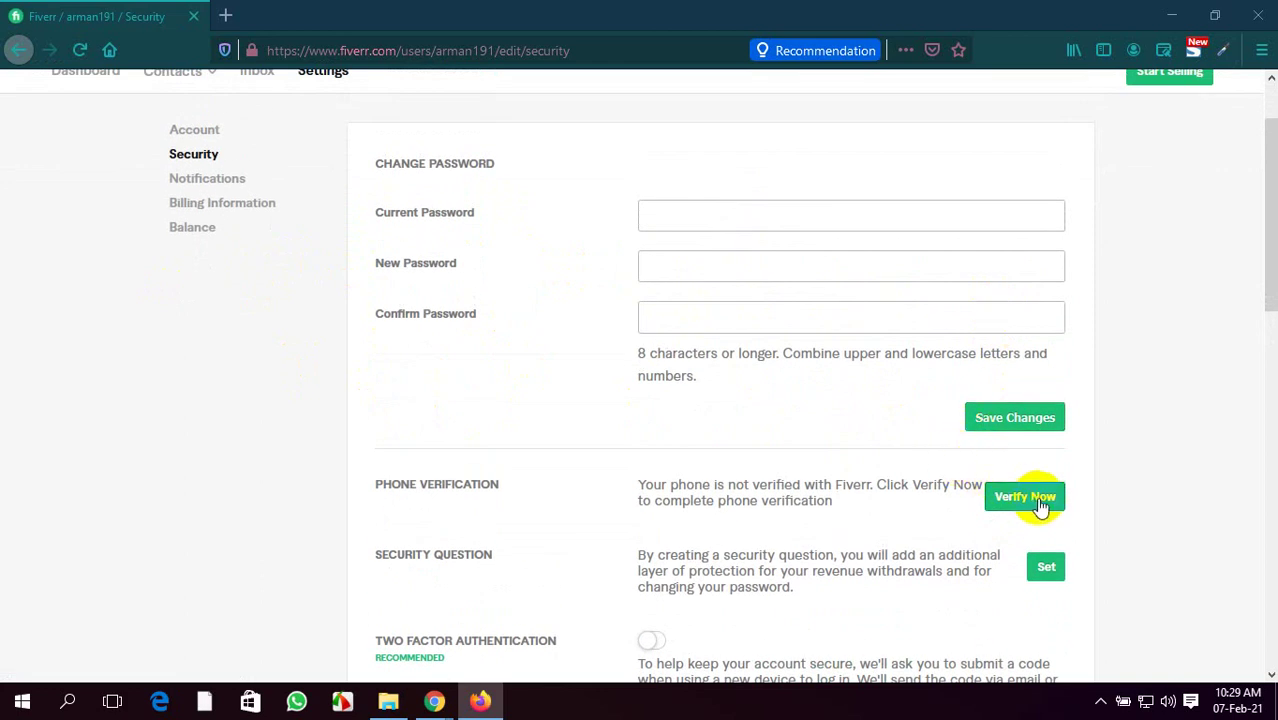
# - Enter the account's phone number and request the verification code by SMS
pyautogui.click(1040, 503)
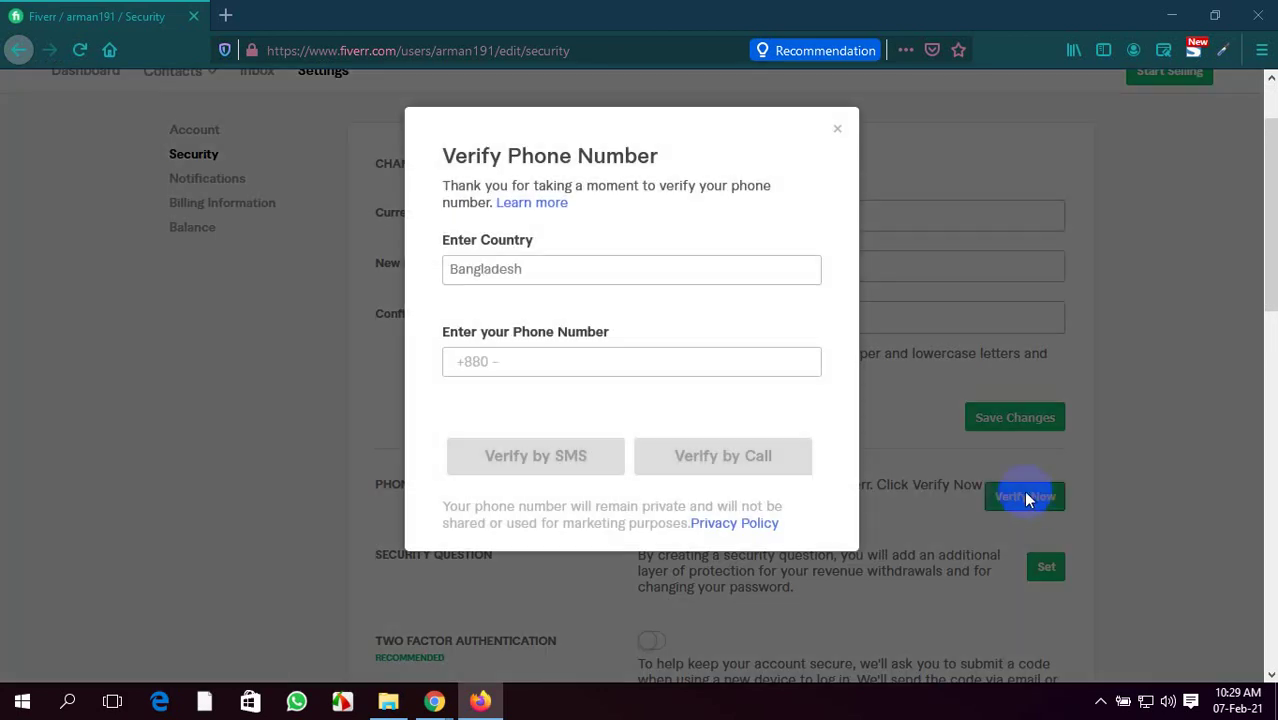
pyautogui.click(549, 363)
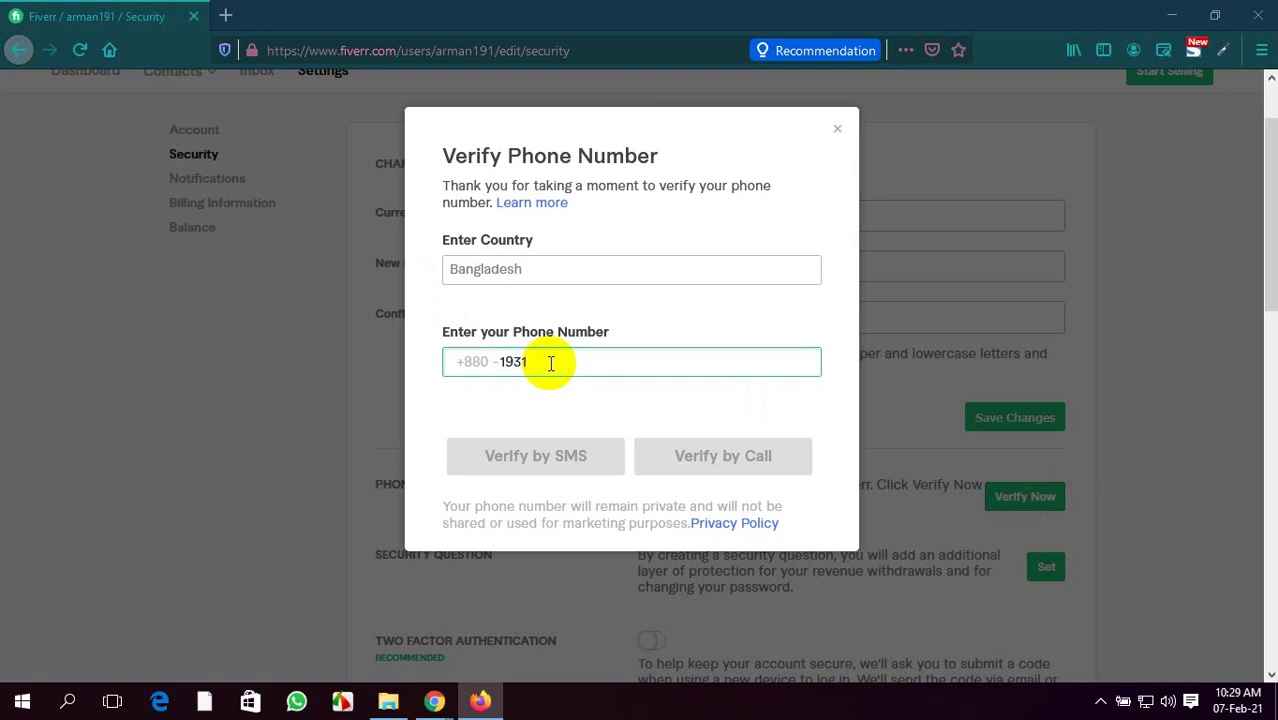
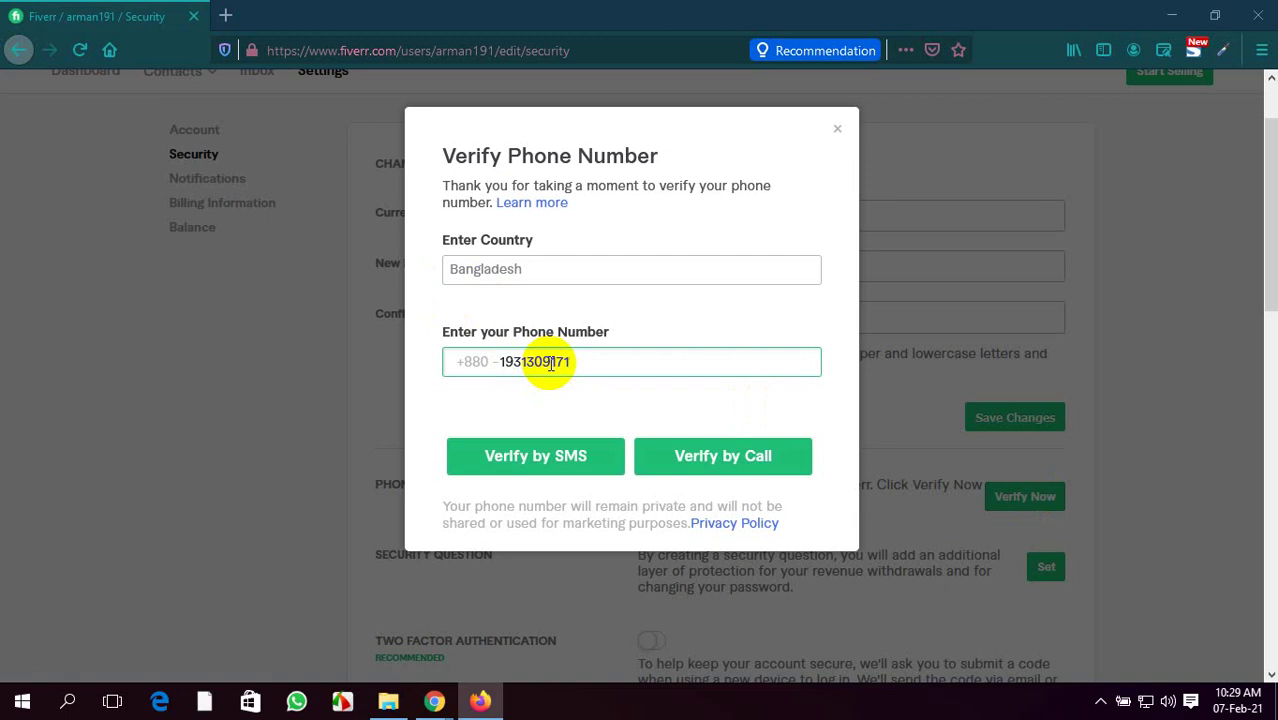
pyautogui.click(551, 458)
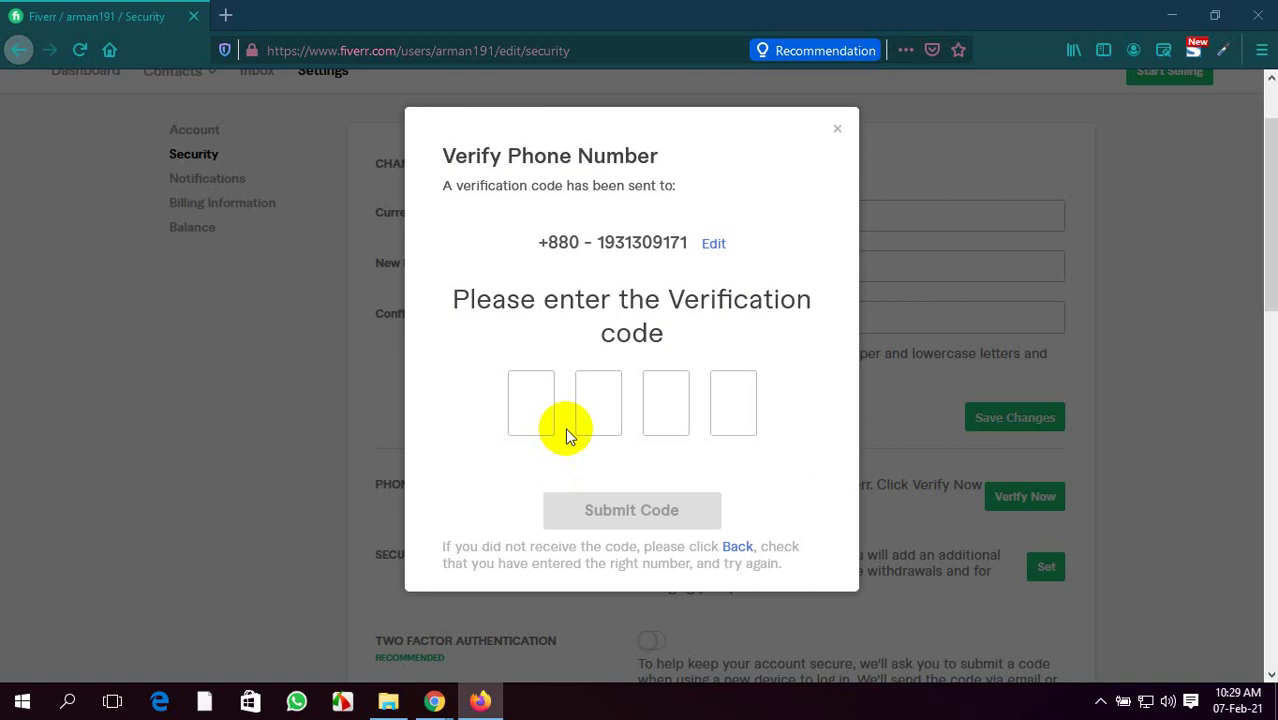
# - Enter the received SMS code, submit it and acknowledge the successful verification
pyautogui.click(521, 402)
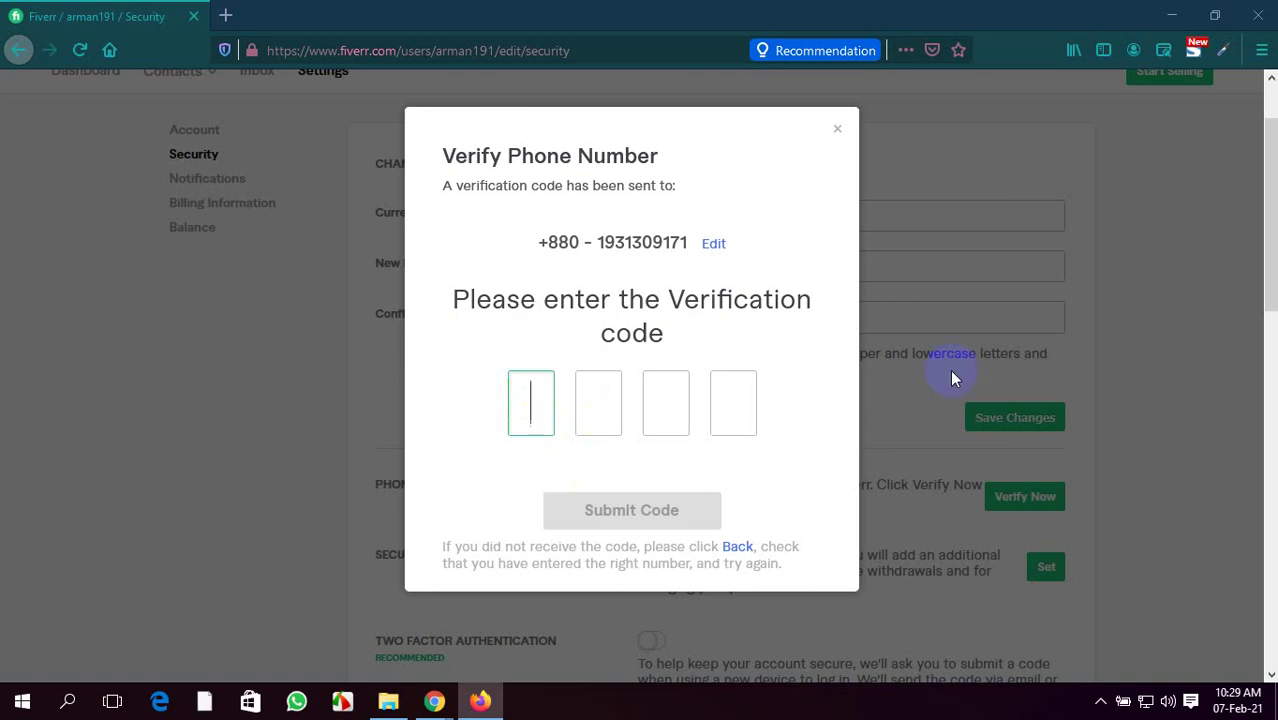
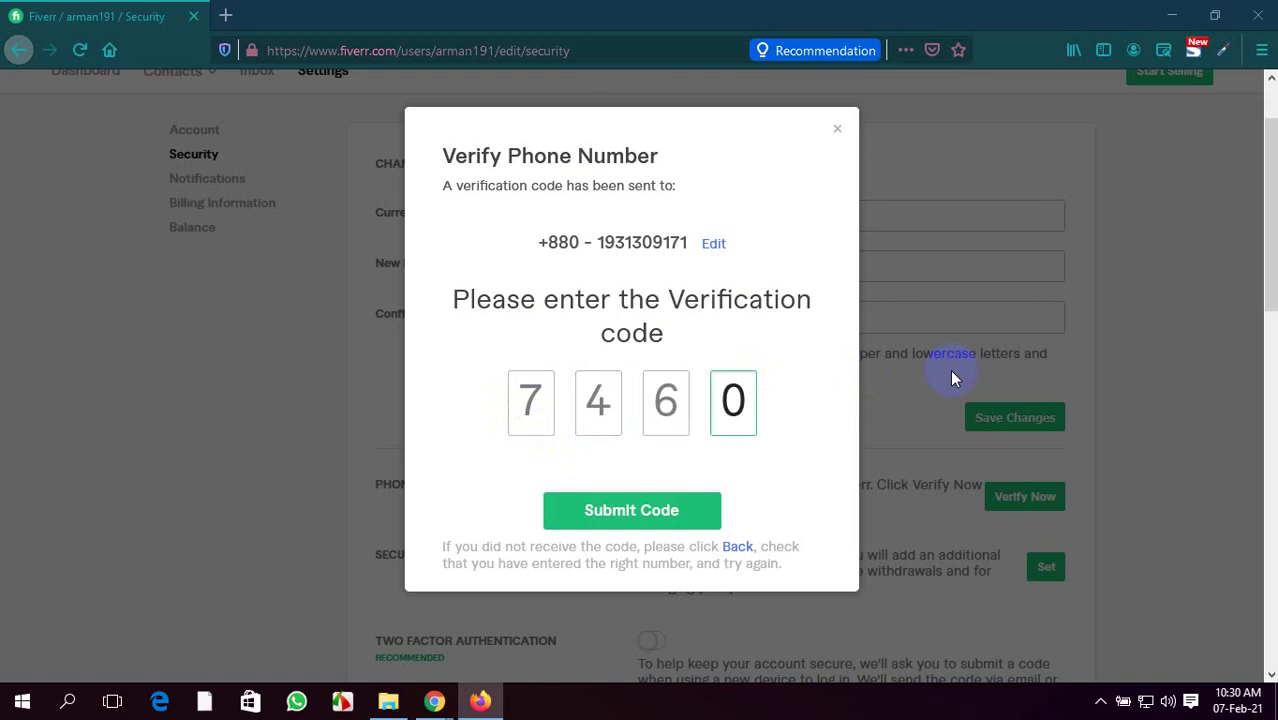
pyautogui.click(637, 528)
pyautogui.click(646, 514)
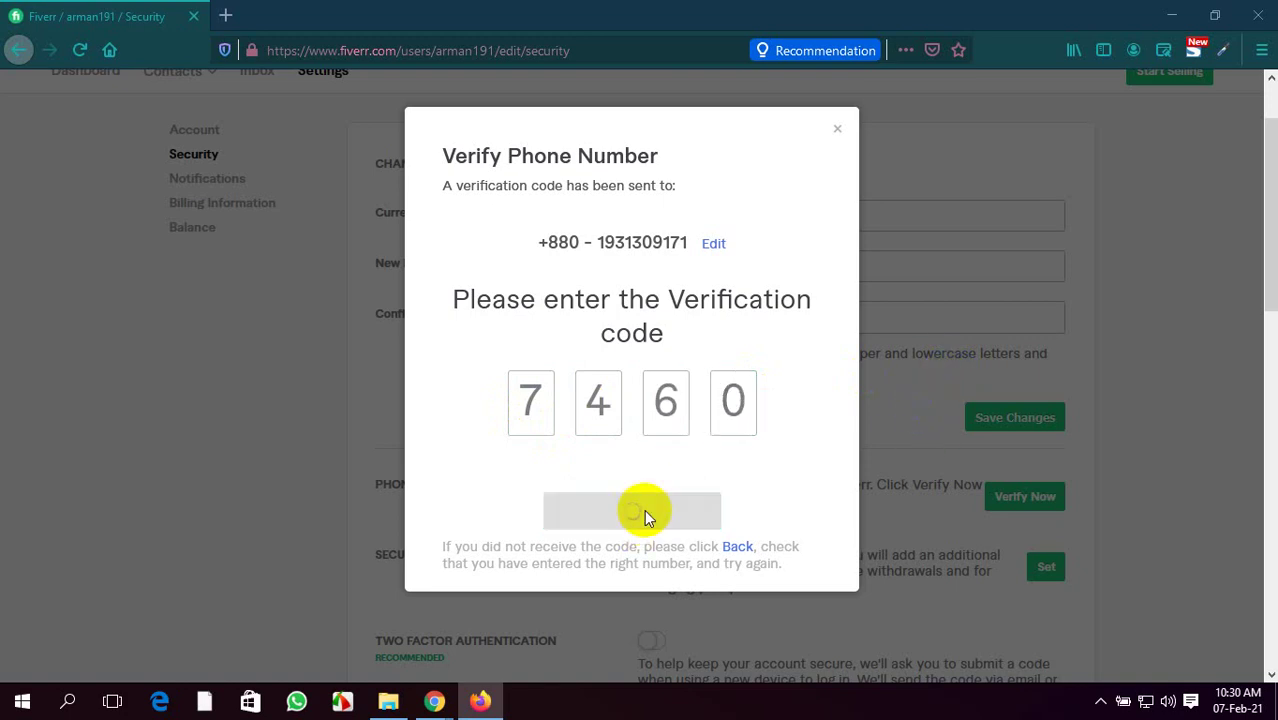
pyautogui.click(660, 278)
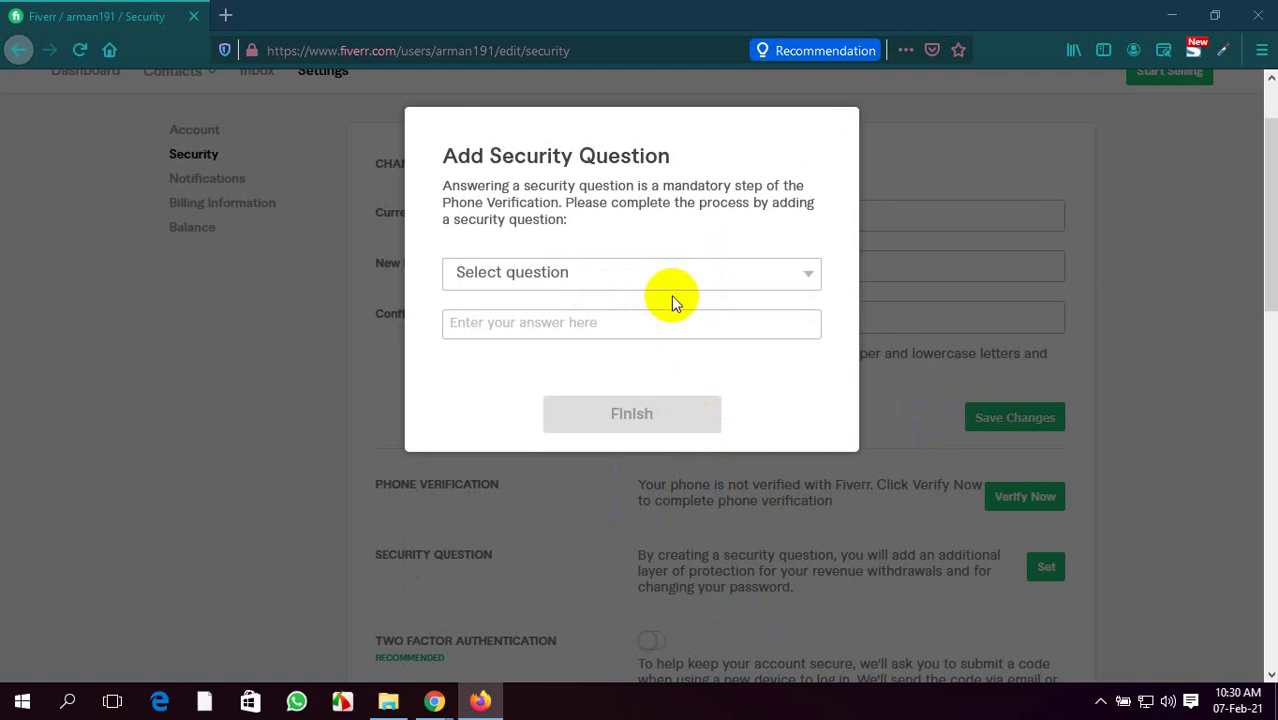
# - Choose 'What was your childhood nickname?' as the security question, enter its answer, and submit it
pyautogui.click(692, 274)
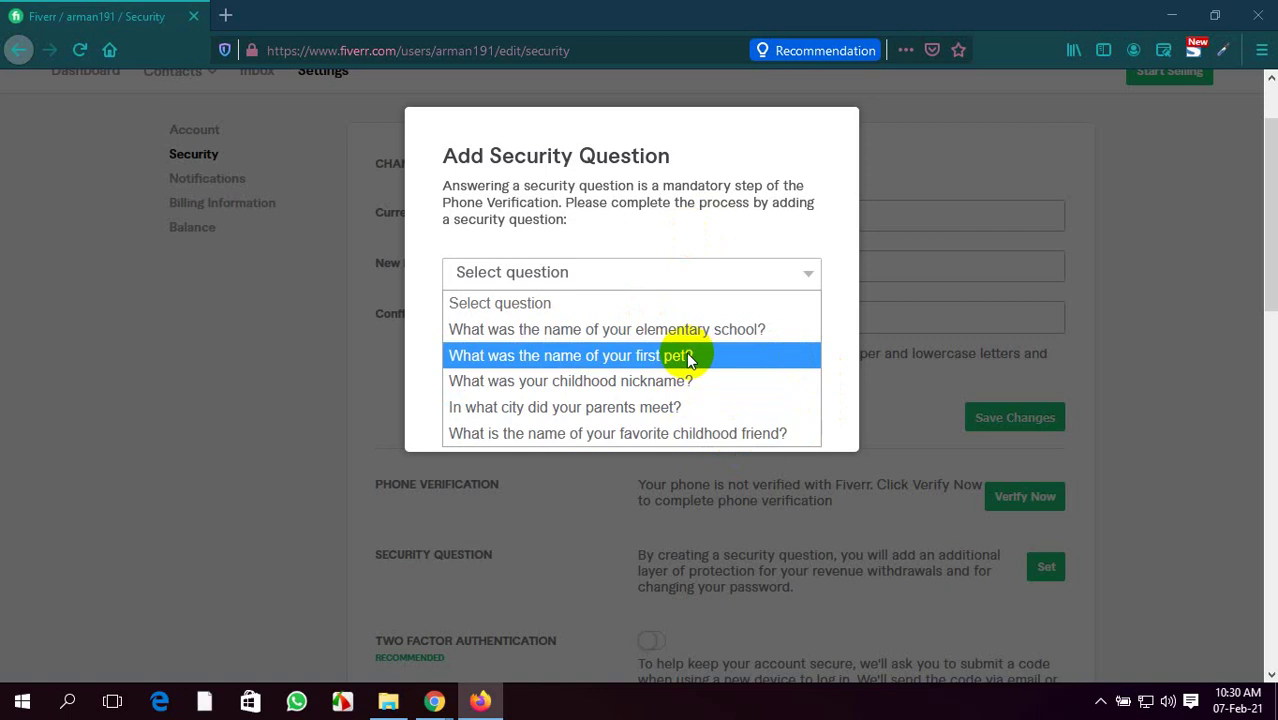
pyautogui.click(849, 208)
pyautogui.click(799, 273)
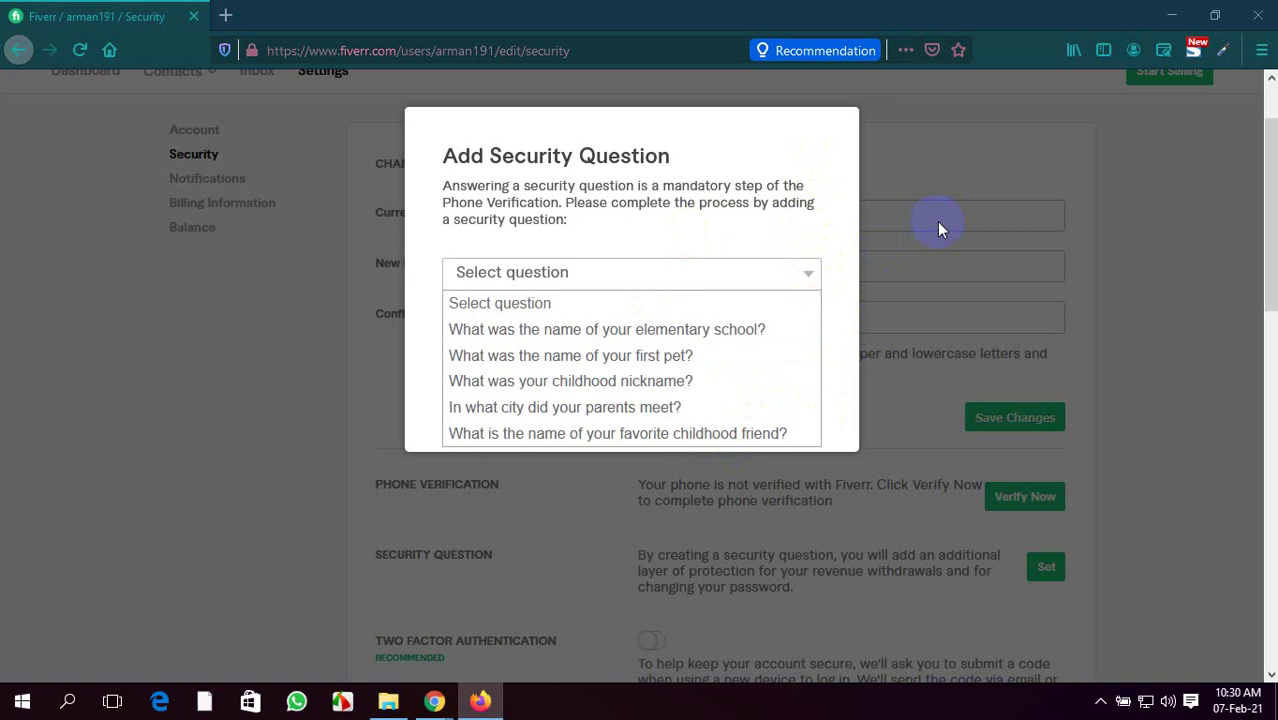
pyautogui.click(655, 388)
pyautogui.click(627, 325)
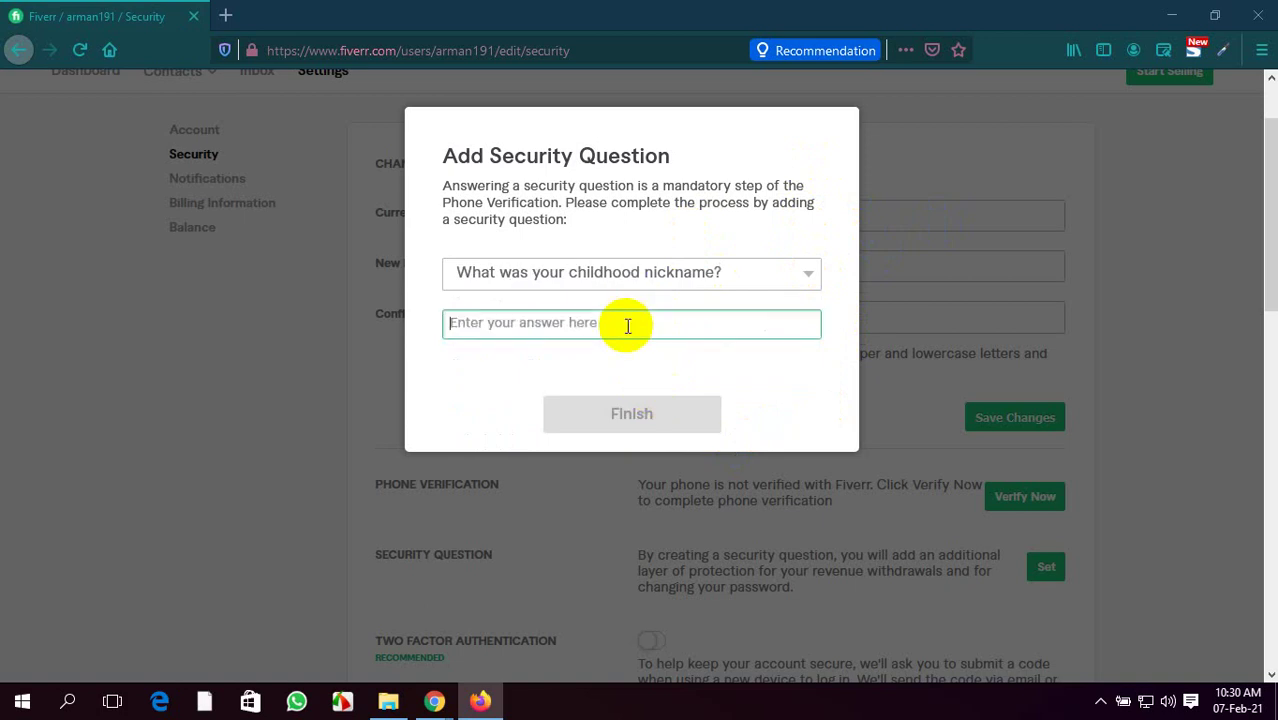
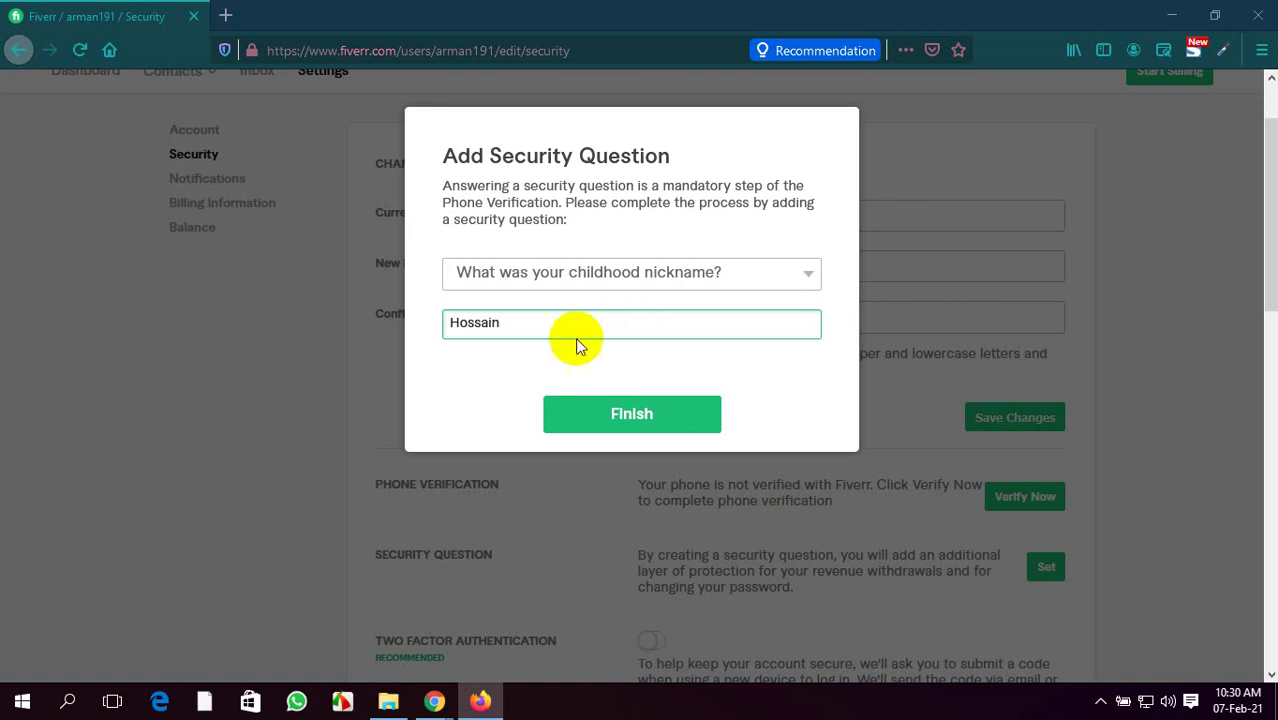
pyautogui.click(640, 415)
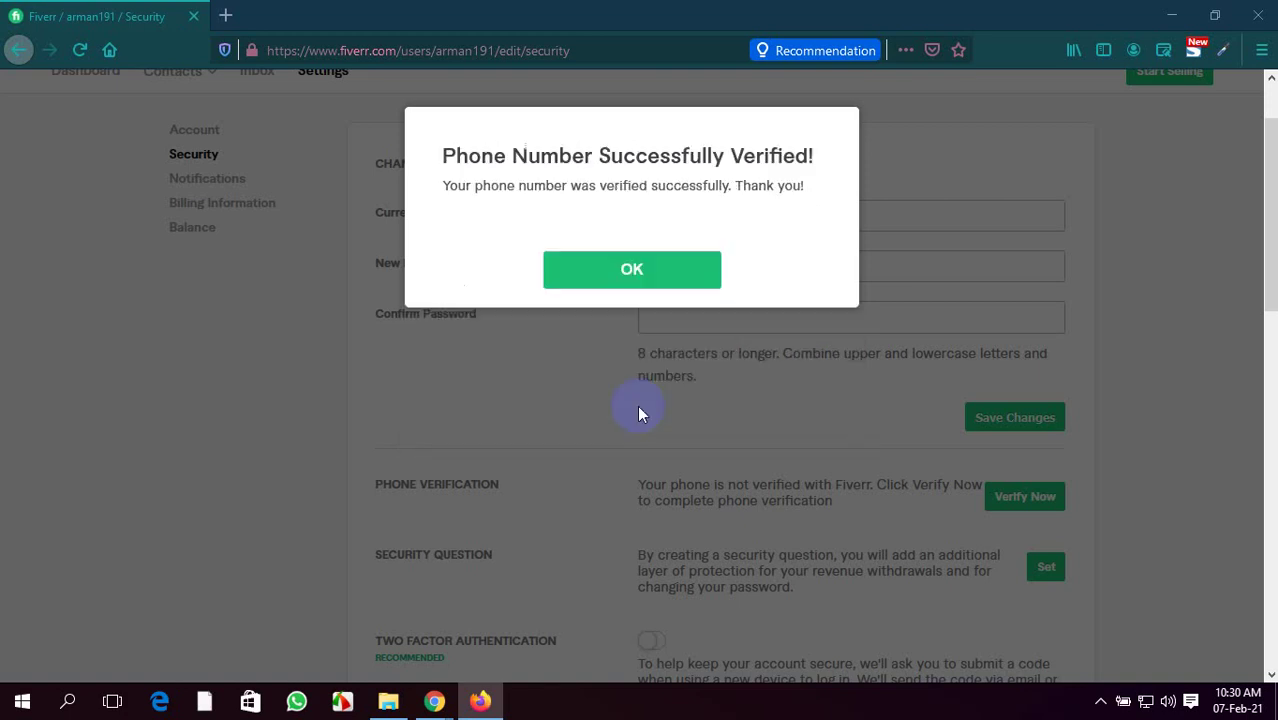
pyautogui.click(648, 268)
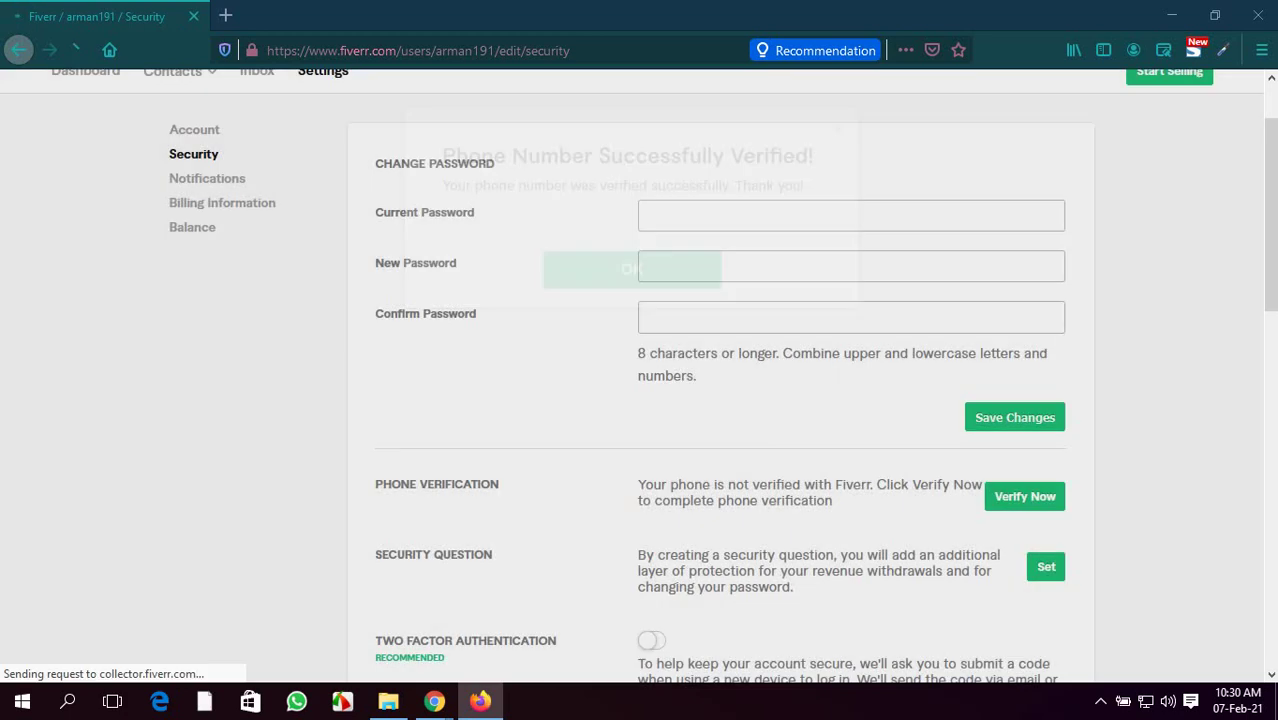
# - Check Security shows the phone verified and two connected devices, then open the profile menu
pyautogui.scroll(-2, 1099, 459)
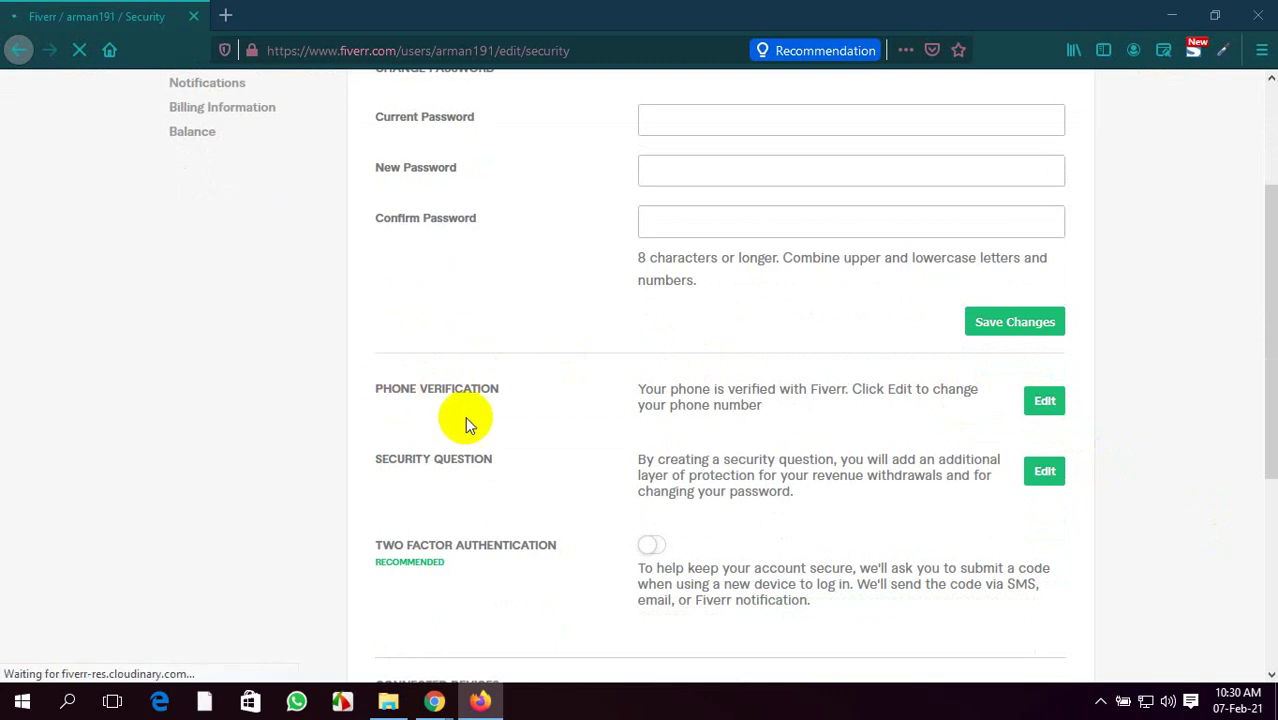
pyautogui.scroll(-4, 542, 448)
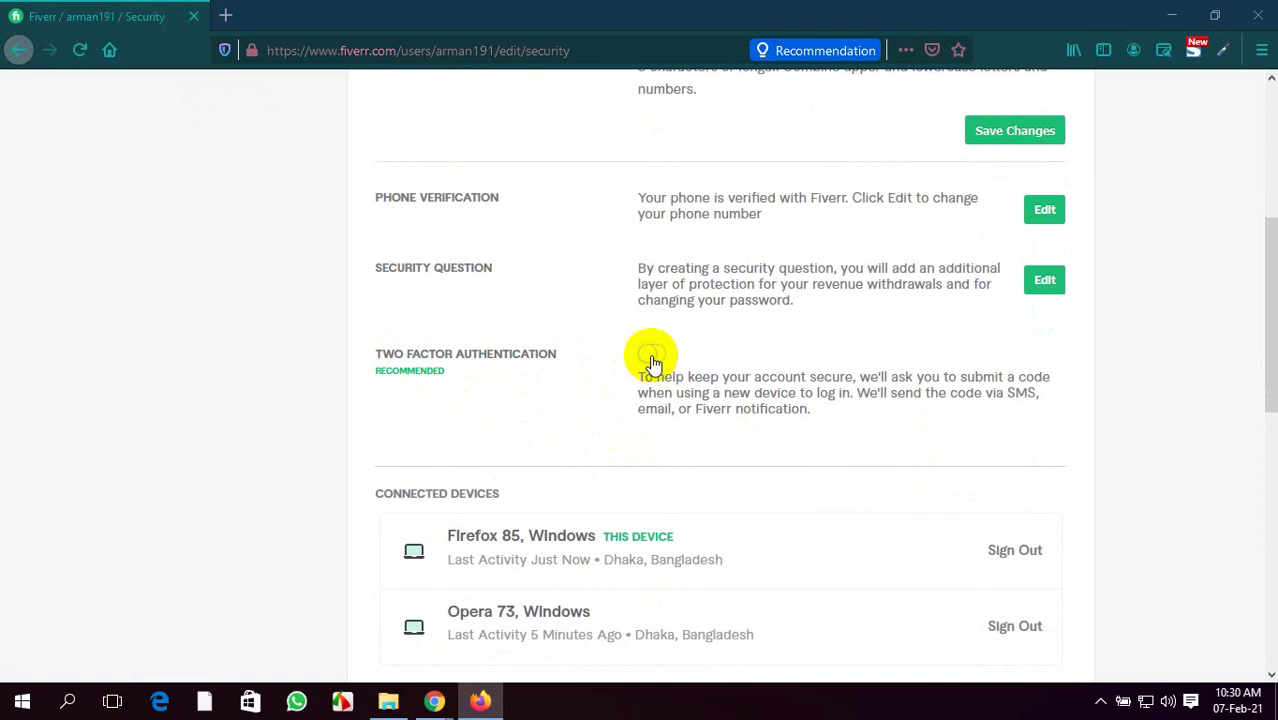
pyautogui.scroll(-2, 434, 542)
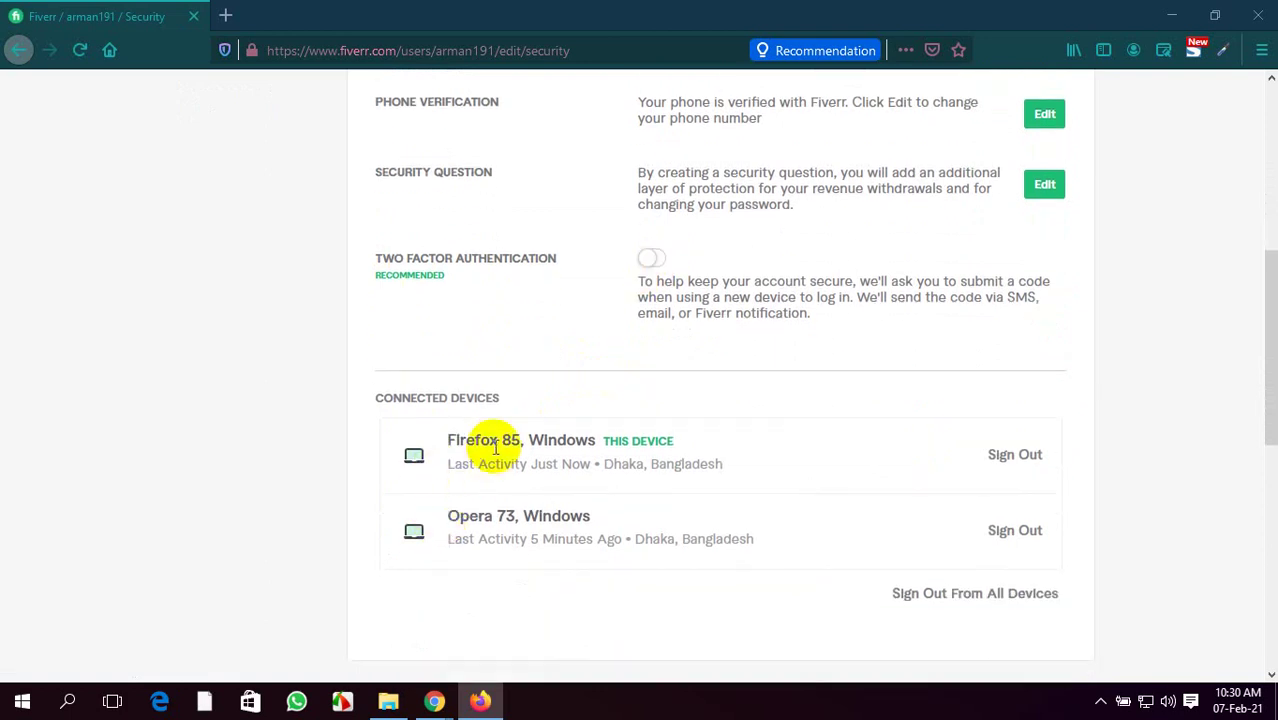
pyautogui.scroll(-2, 629, 504)
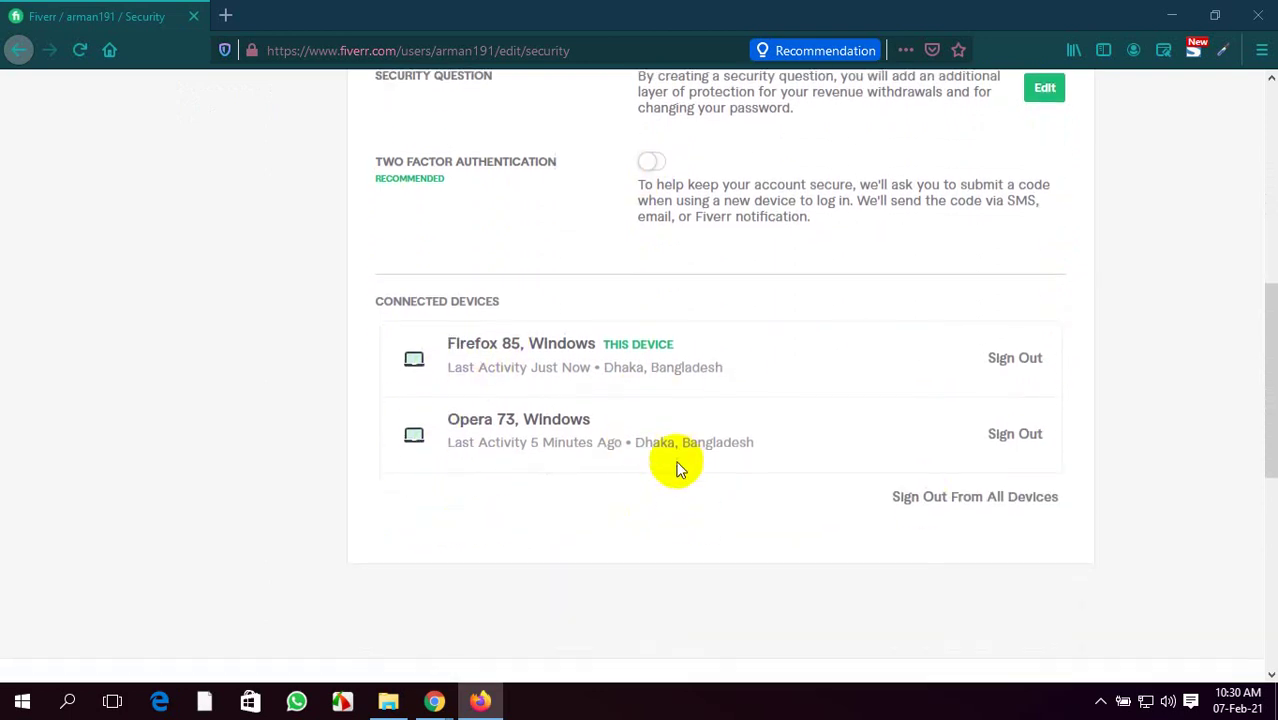
pyautogui.scroll(-2, 677, 466)
pyautogui.scroll(2, 678, 460)
pyautogui.scroll(-6, 674, 456)
pyautogui.scroll(10, 676, 456)
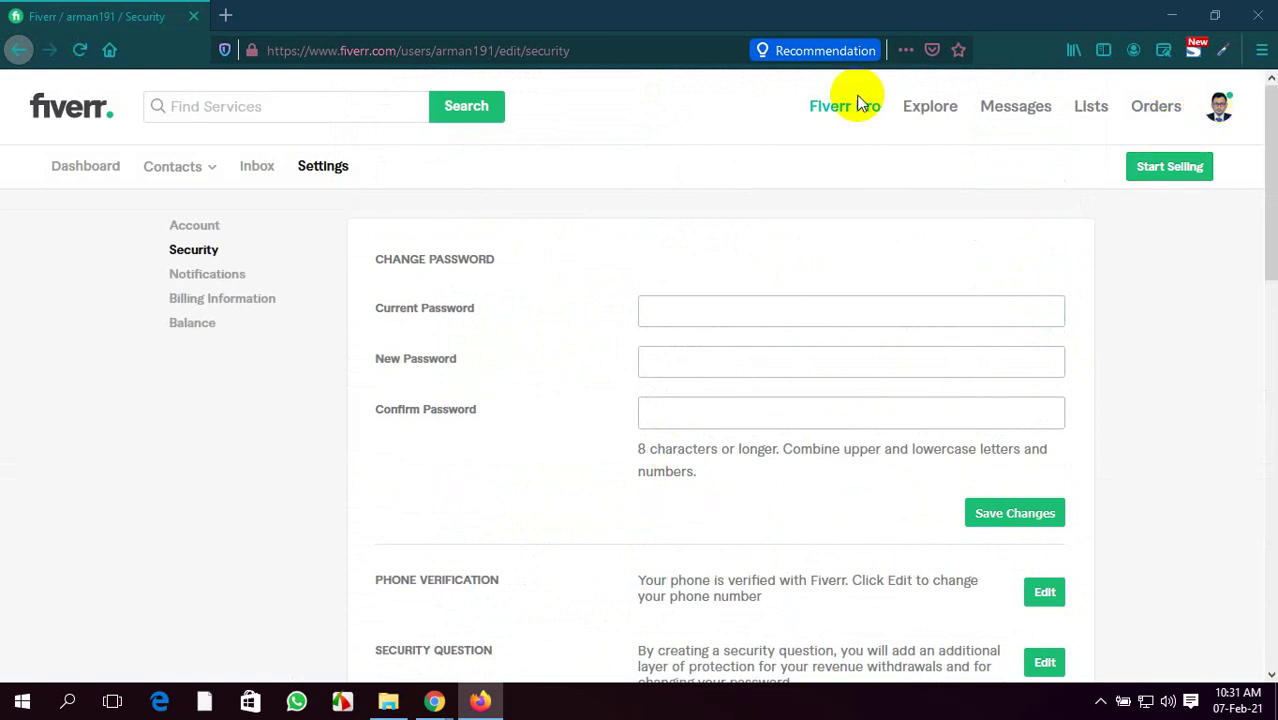
pyautogui.click(1218, 108)
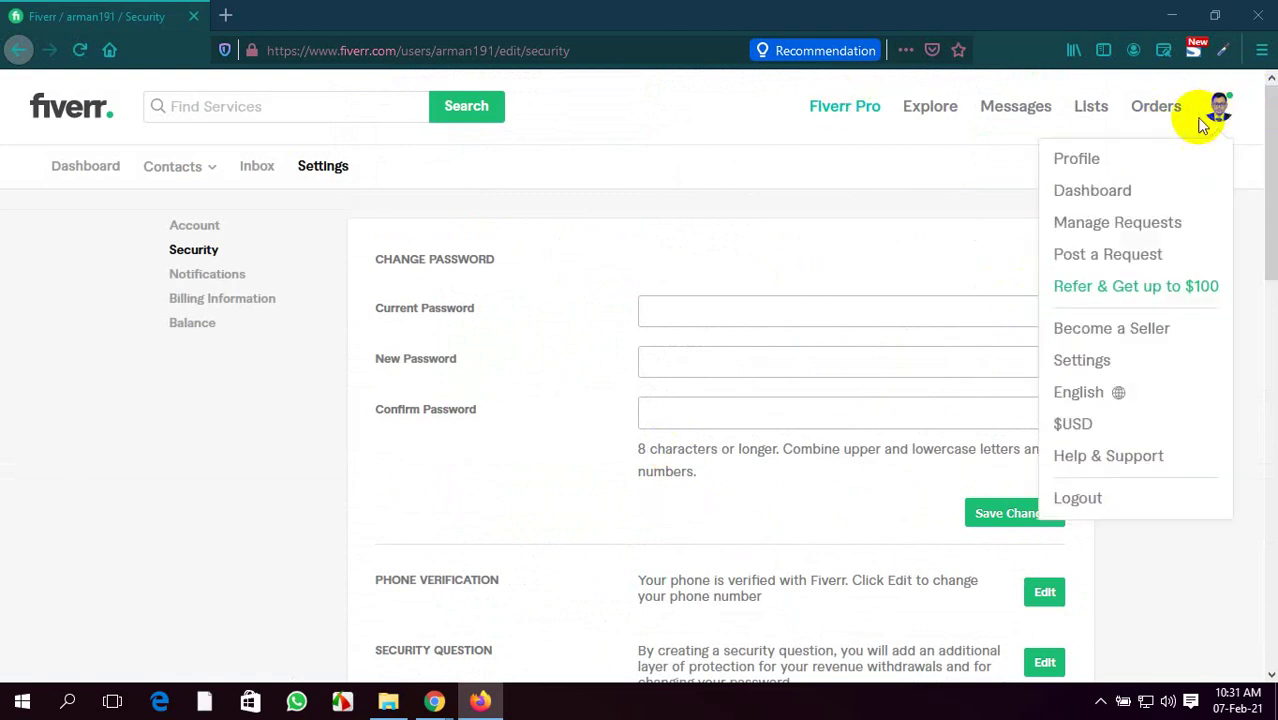
# - Go to Settings from the account menu and open the Notifications preferences
pyautogui.click(1073, 152)
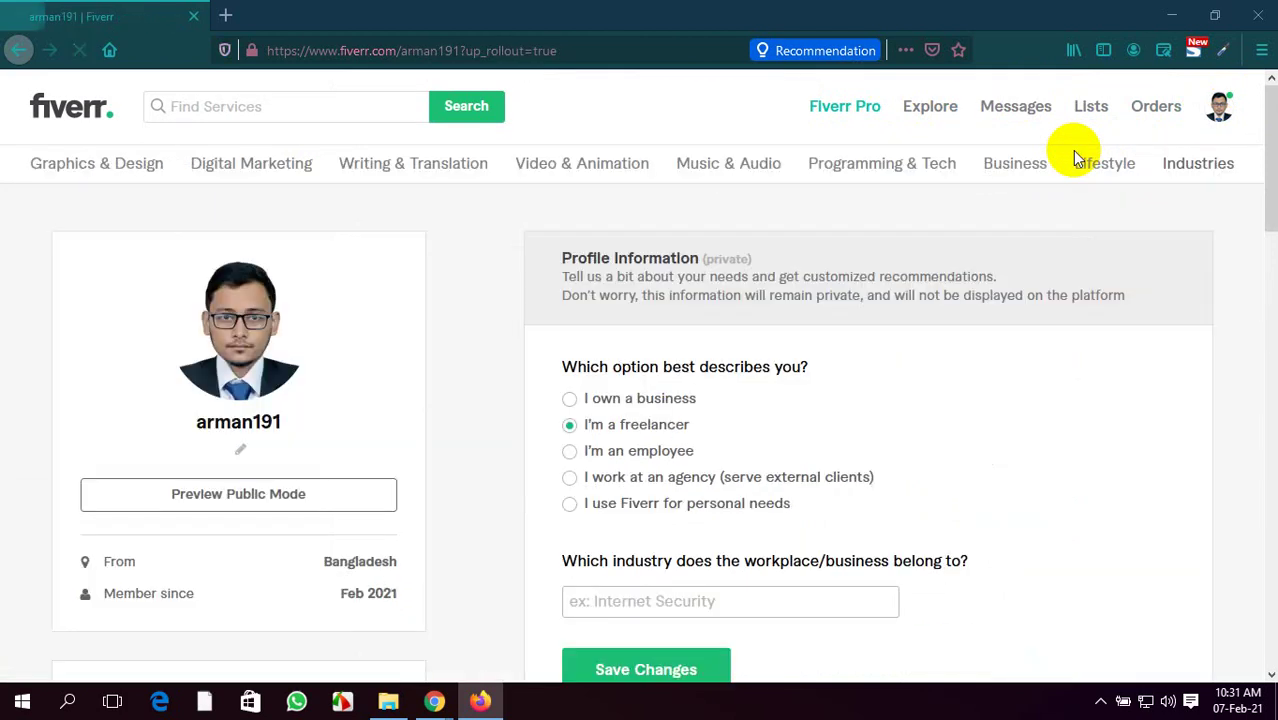
pyautogui.click(1222, 107)
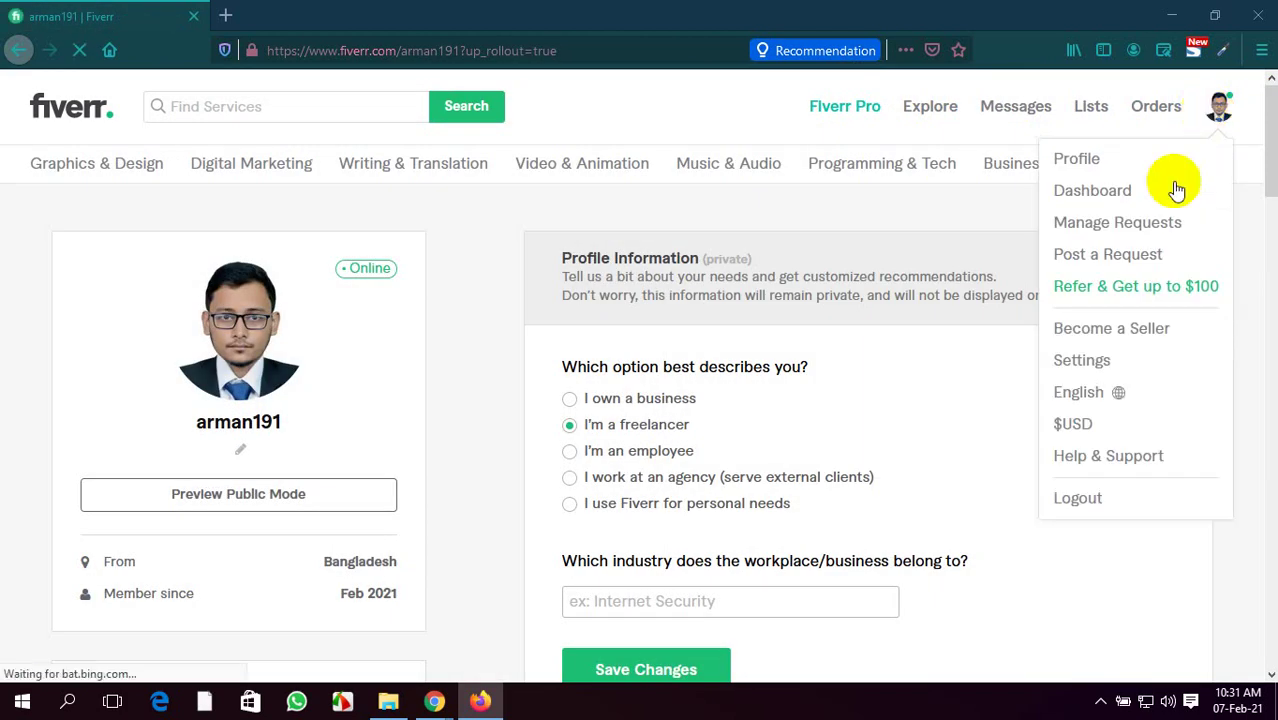
pyautogui.click(1085, 362)
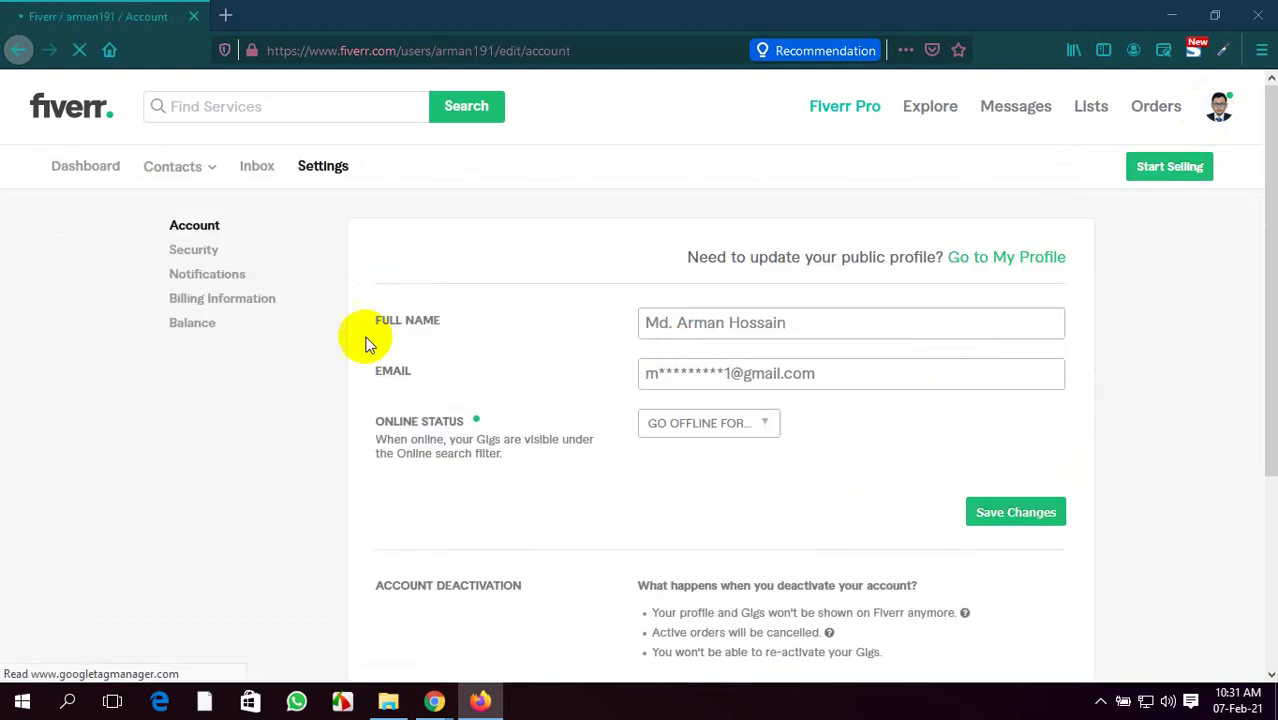
pyautogui.click(192, 279)
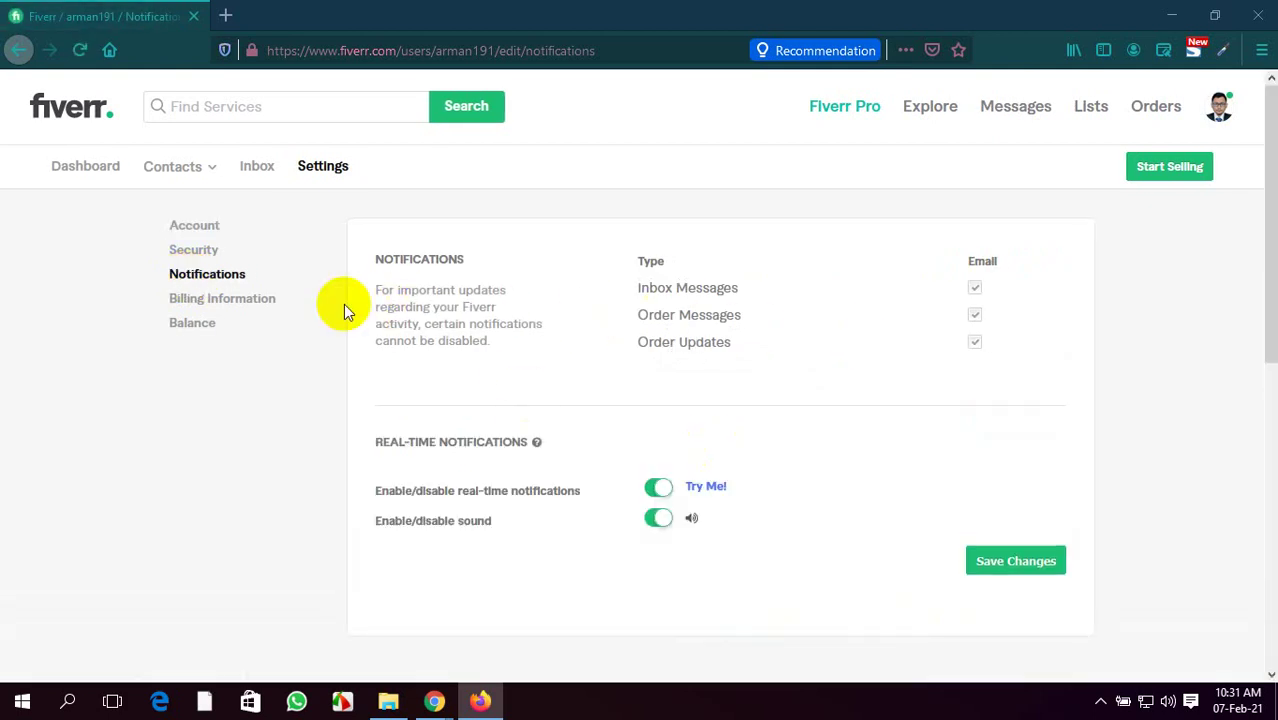
# - Scroll through the Billing Information form, then move to the Balance page
pyautogui.scroll(-2, 599, 308)
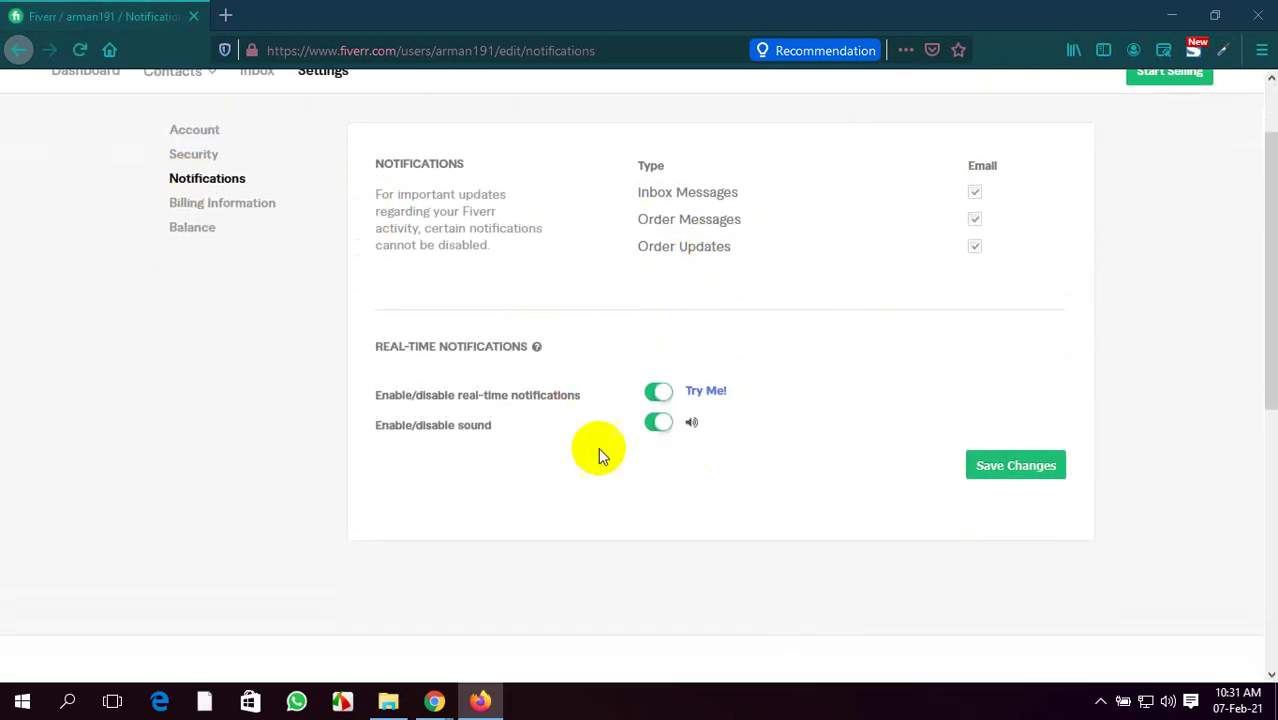
pyautogui.scroll(2, 362, 363)
pyautogui.click(238, 302)
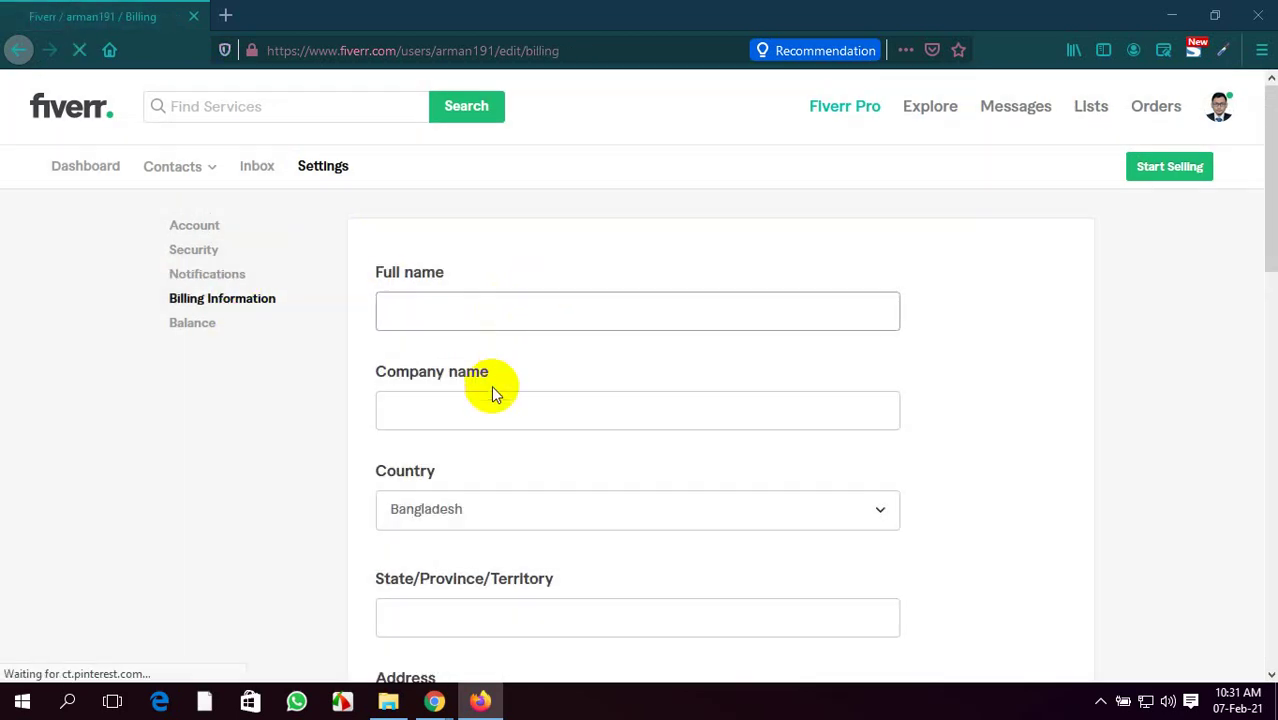
pyautogui.scroll(-3, 647, 380)
pyautogui.scroll(3, 622, 345)
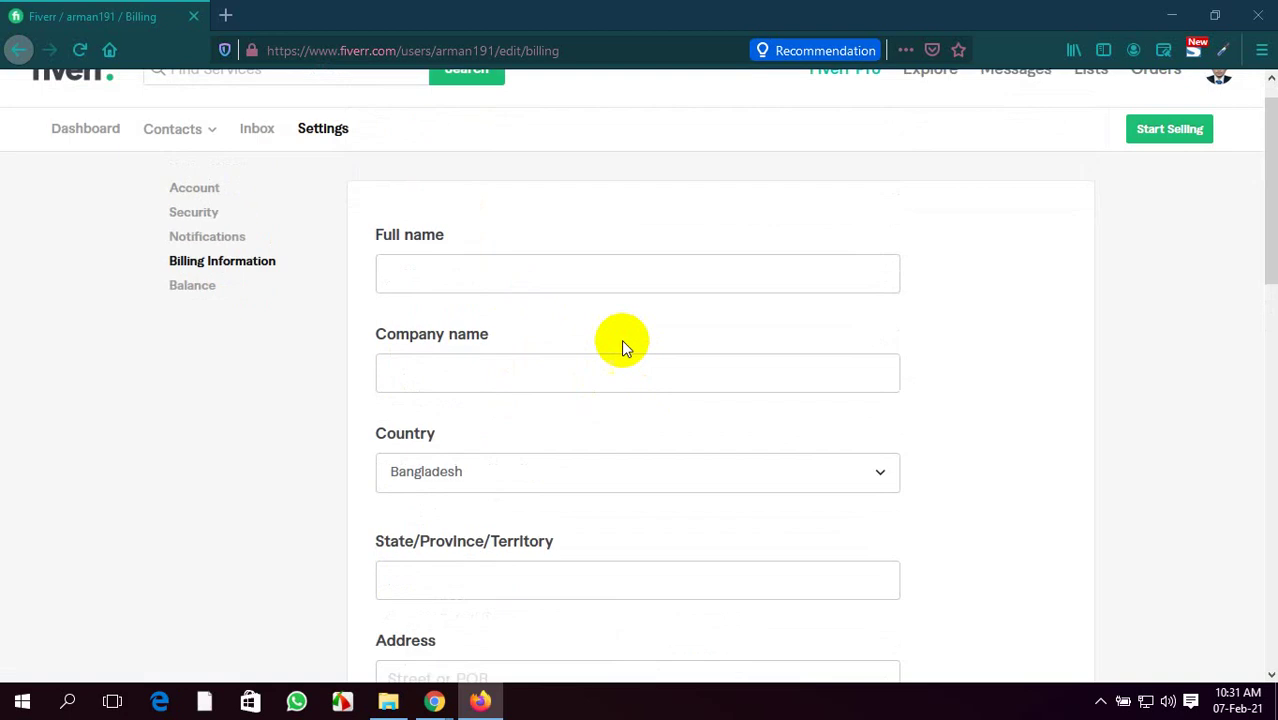
pyautogui.scroll(-5, 443, 411)
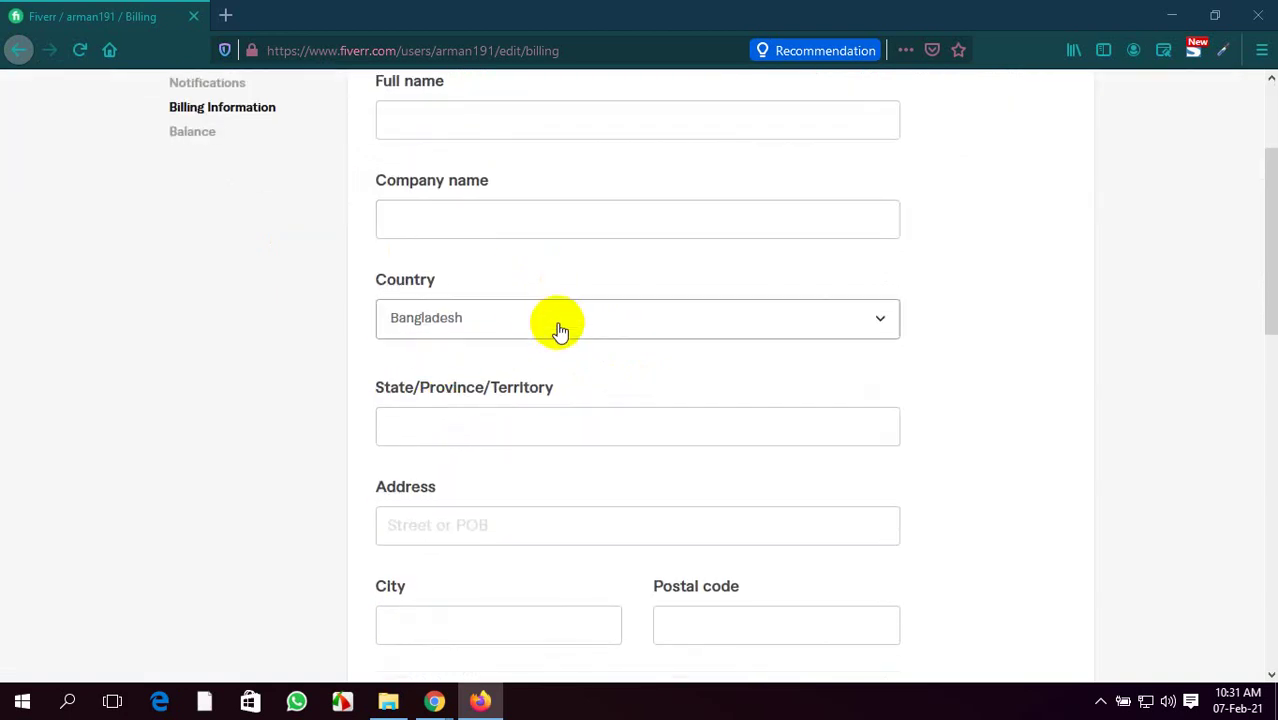
pyautogui.scroll(-8, 458, 400)
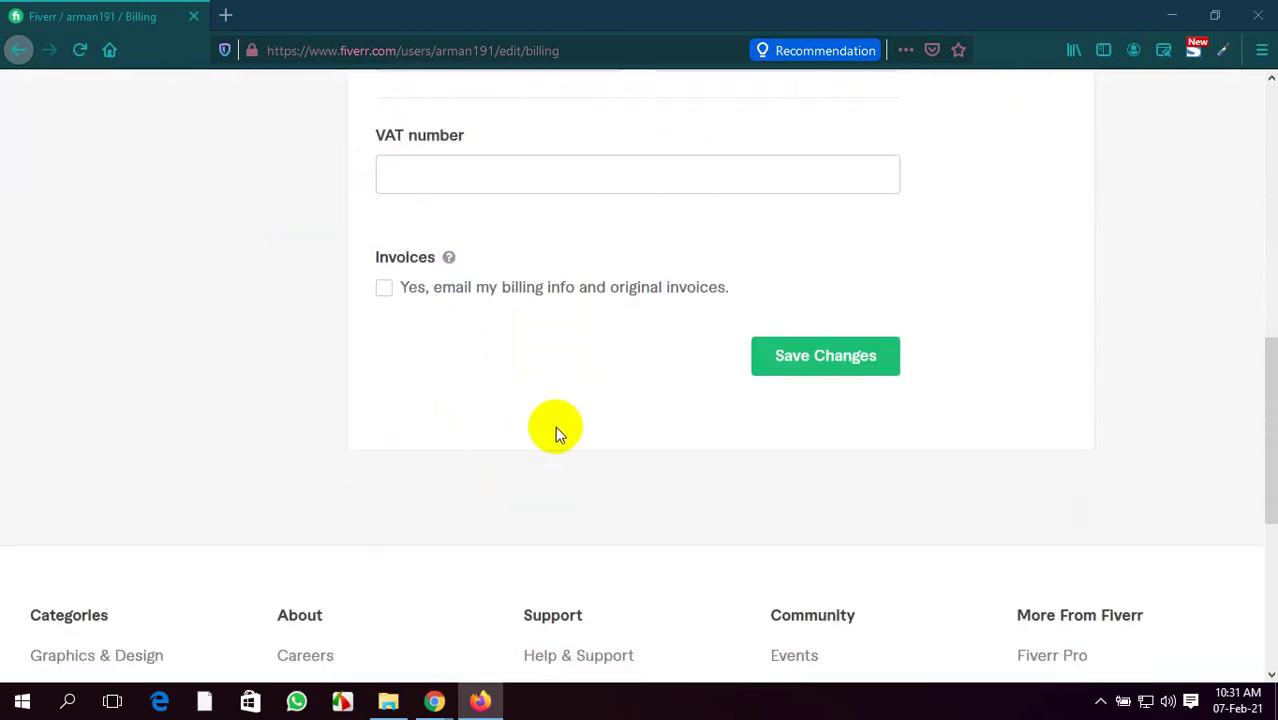
pyautogui.scroll(5, 555, 430)
pyautogui.scroll(-2, 555, 426)
pyautogui.scroll(10, 555, 426)
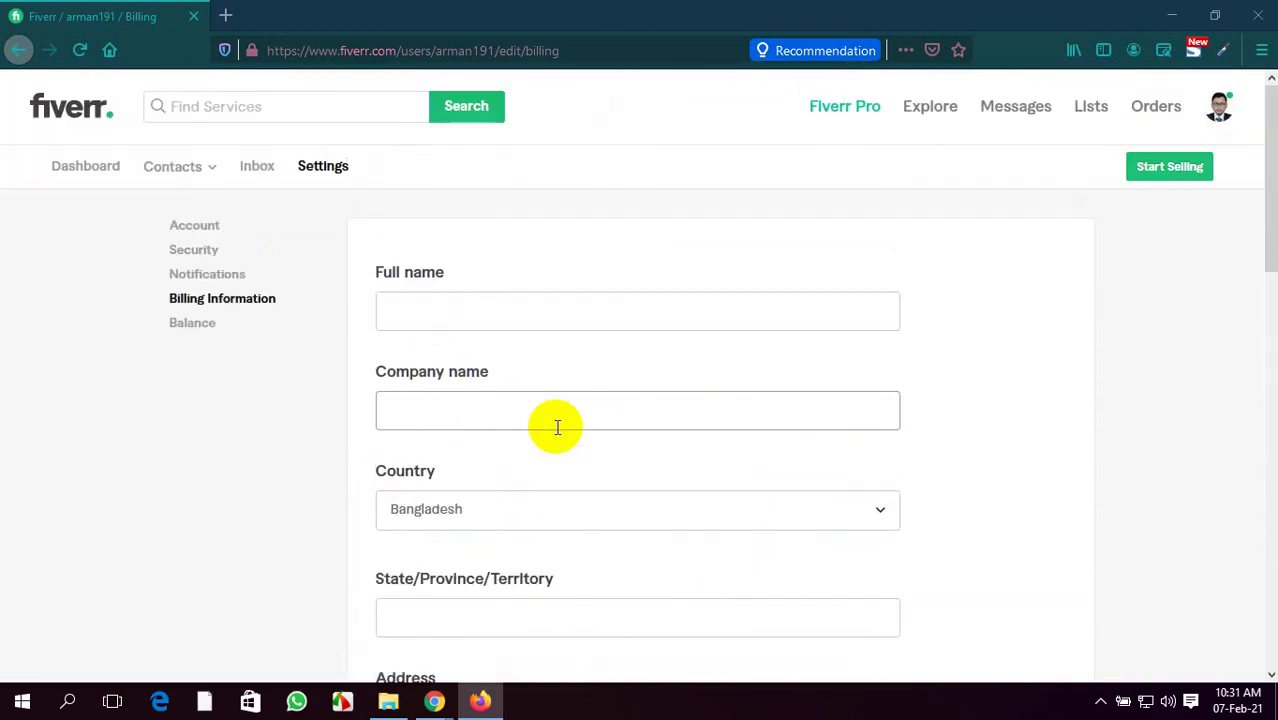
pyautogui.click(186, 326)
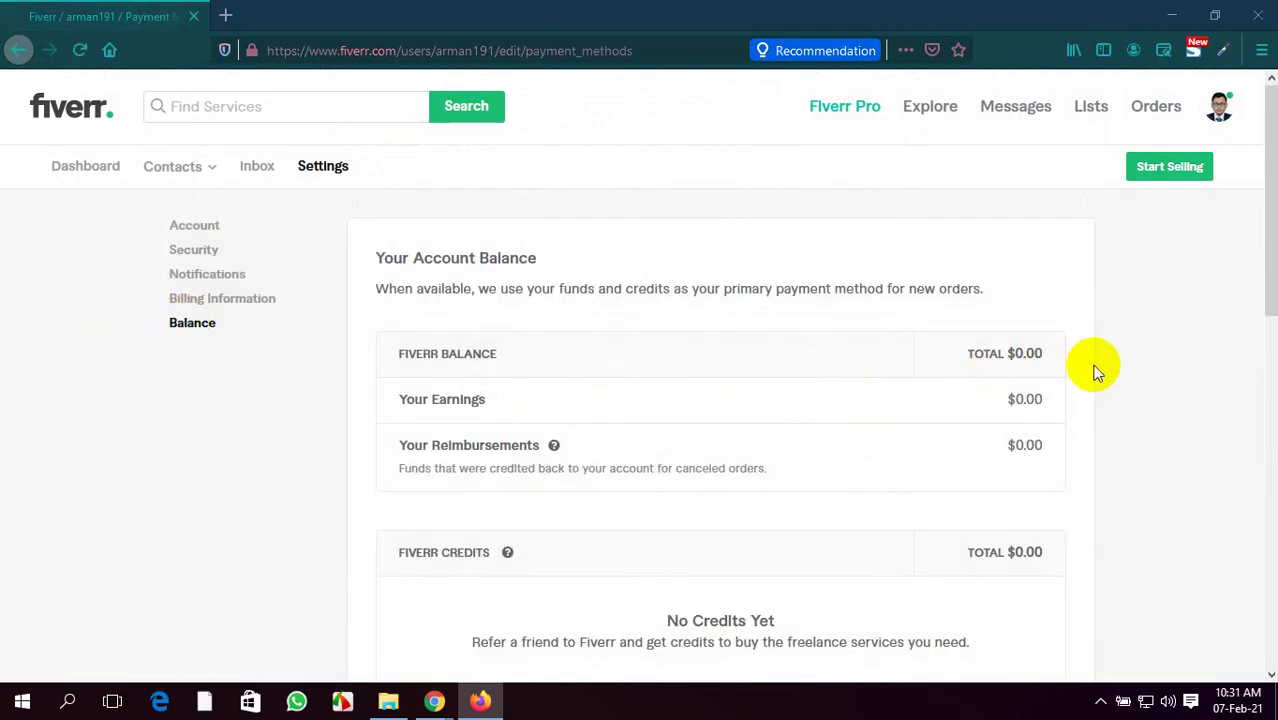
# - Scroll the Balance page showing $0.00 earnings and no credits, then open the account menu
pyautogui.scroll(-1, 1100, 372)
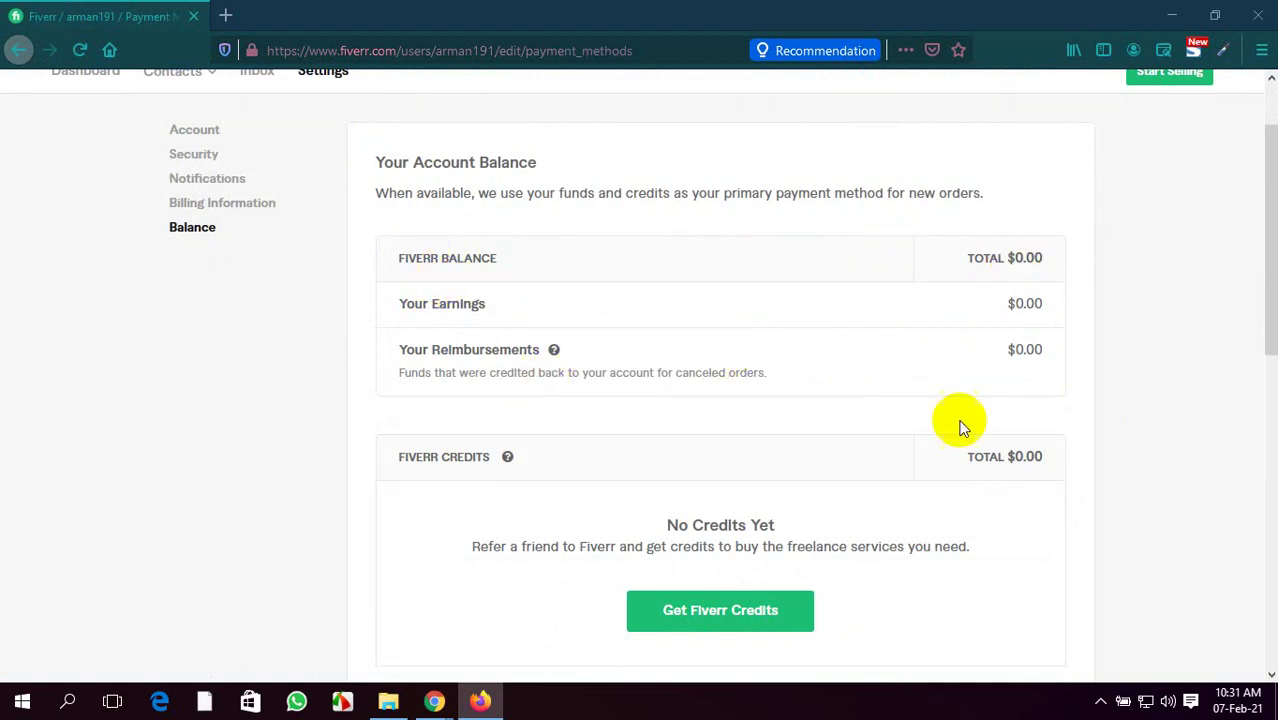
pyautogui.scroll(-5, 414, 448)
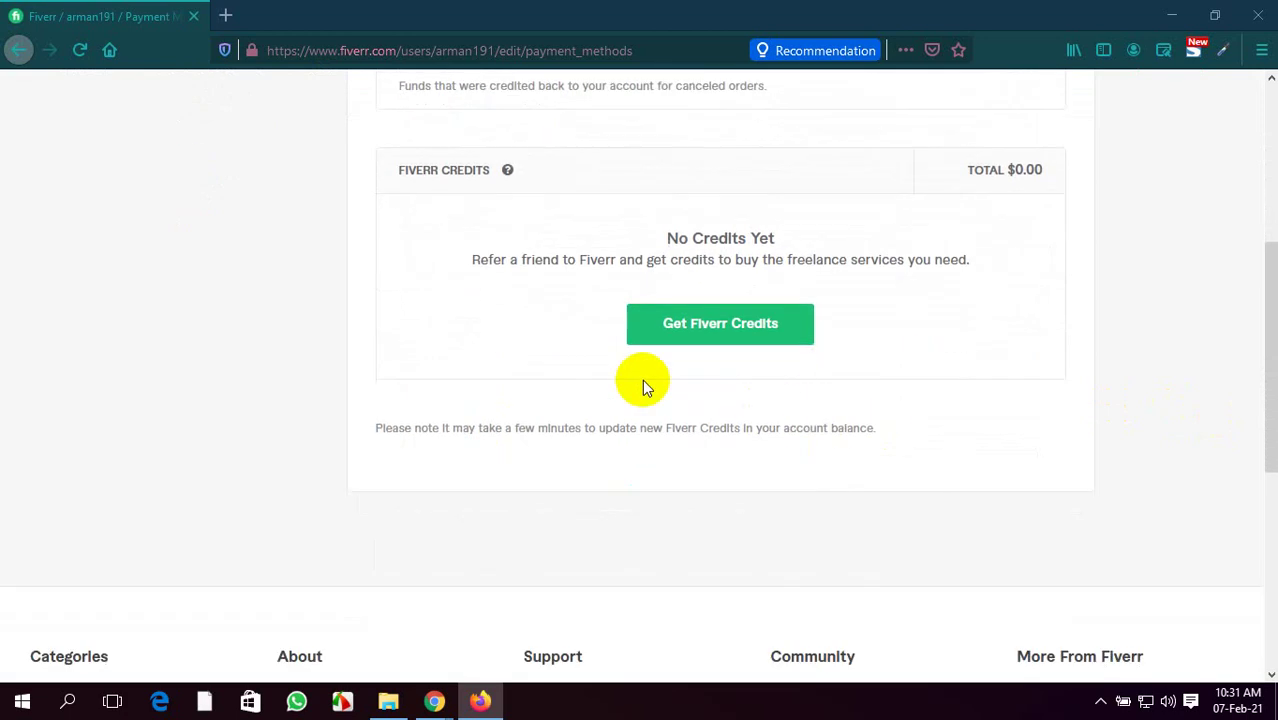
pyautogui.scroll(5, 547, 428)
pyautogui.scroll(1, 547, 428)
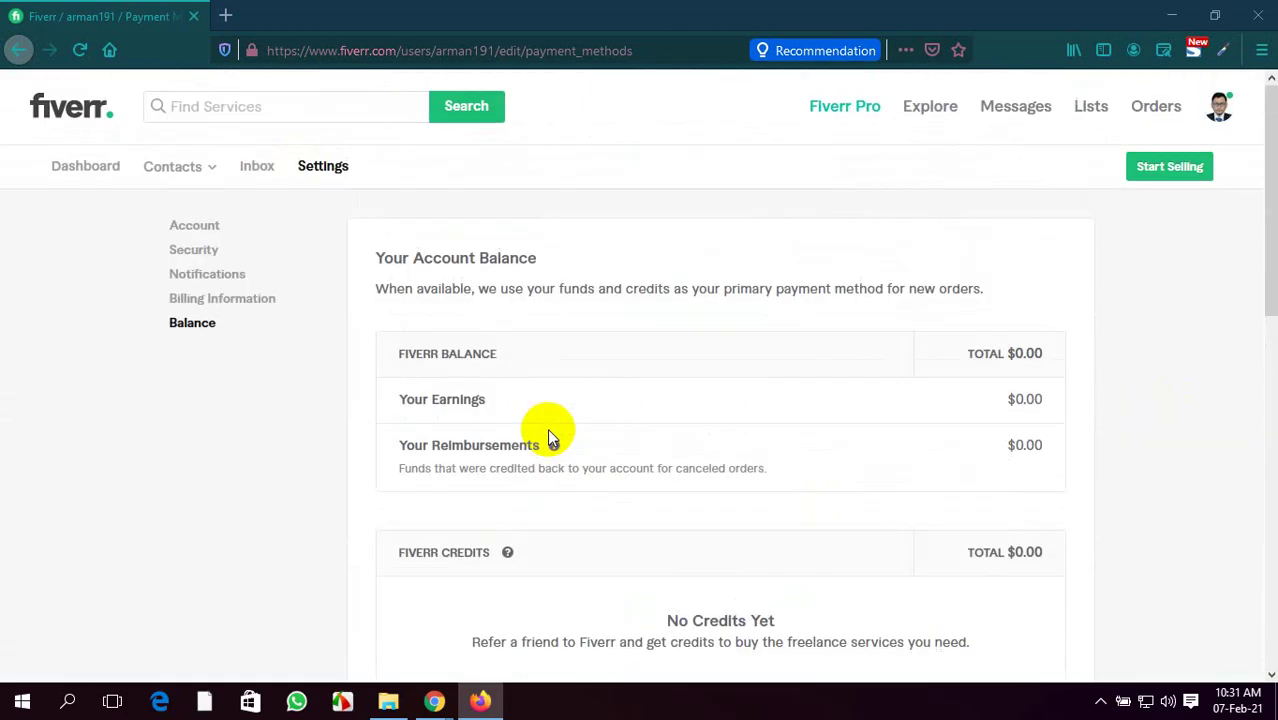
pyautogui.click(1217, 128)
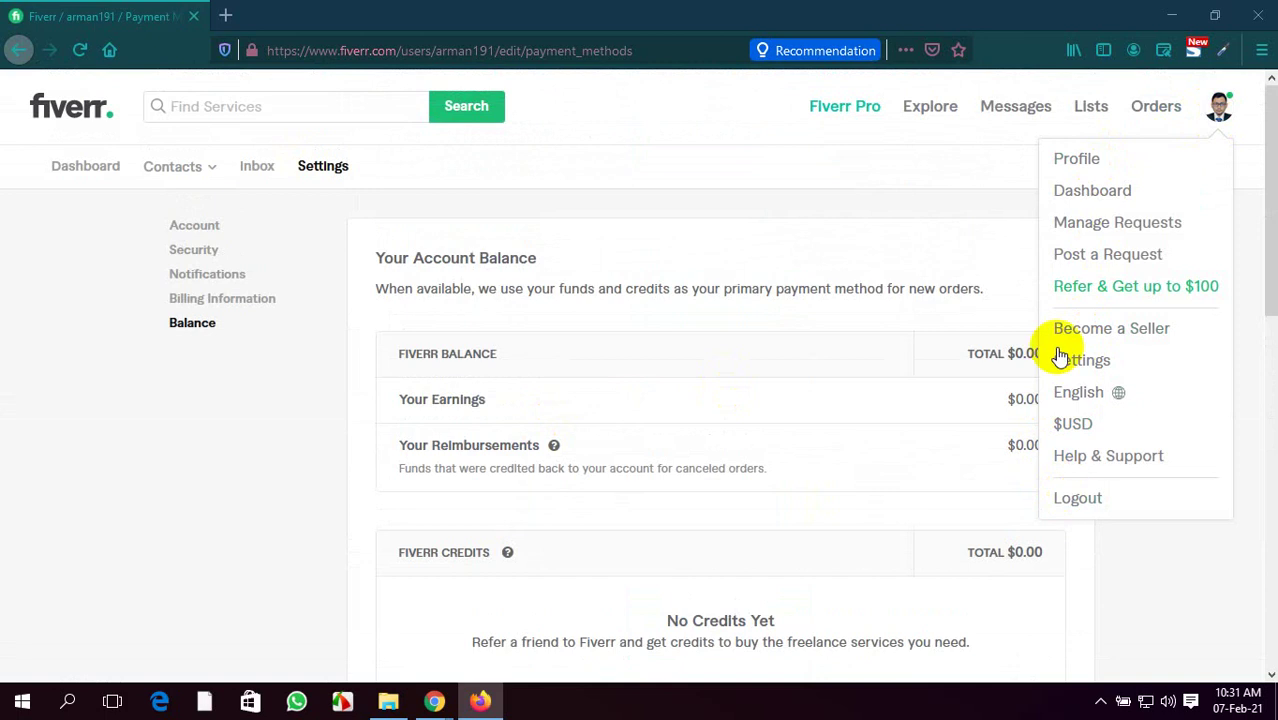
# - Open Profile and scroll through its description, languages, education and certification sections
pyautogui.click(1068, 165)
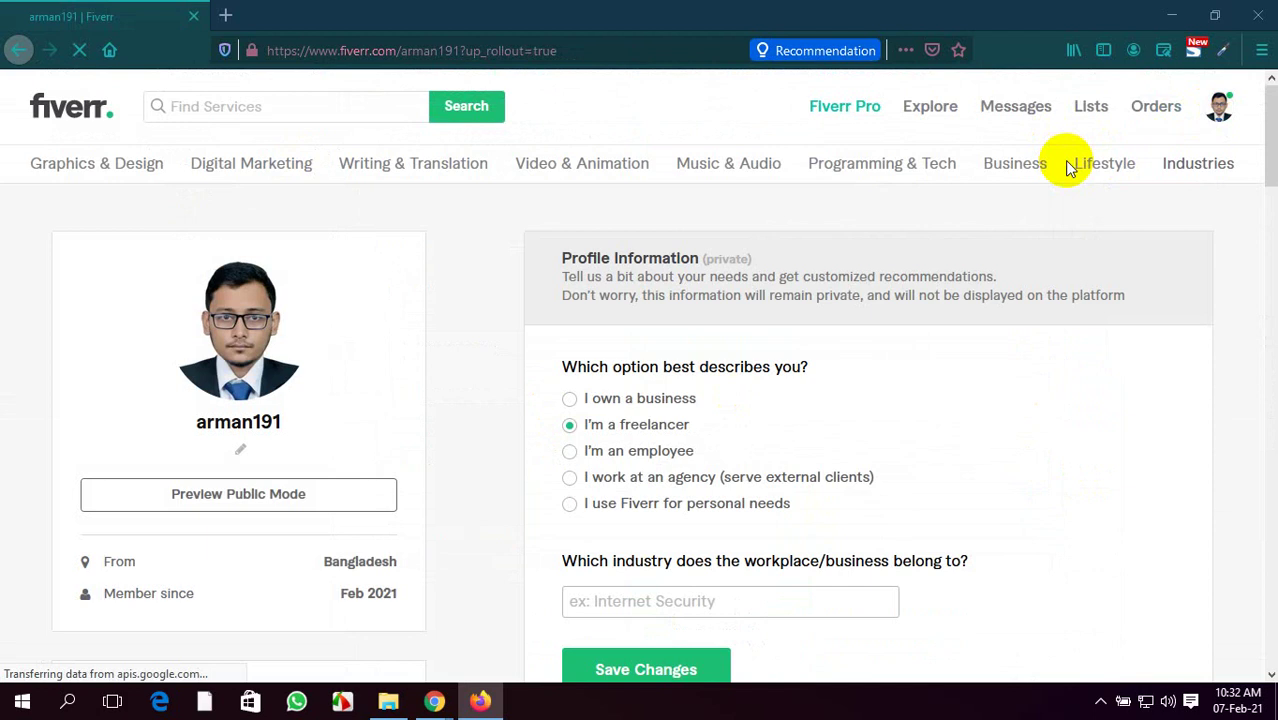
pyautogui.scroll(-3, 1064, 165)
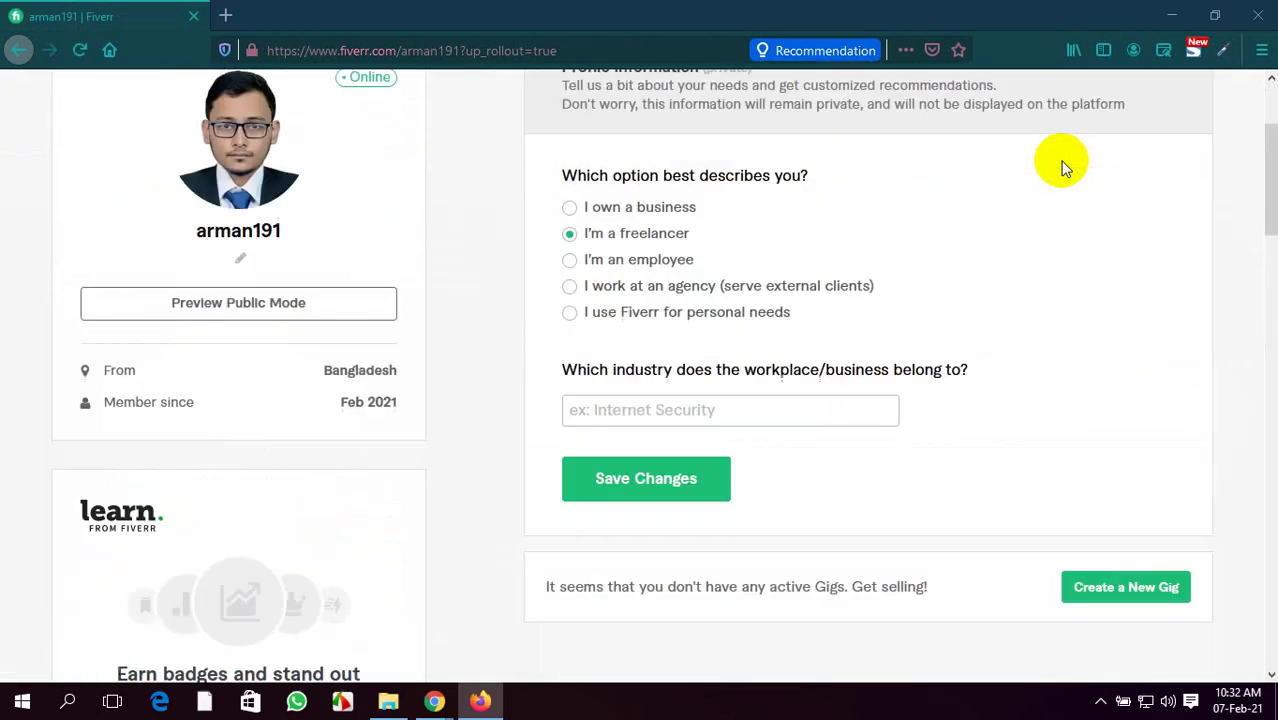
pyautogui.scroll(3, 1064, 168)
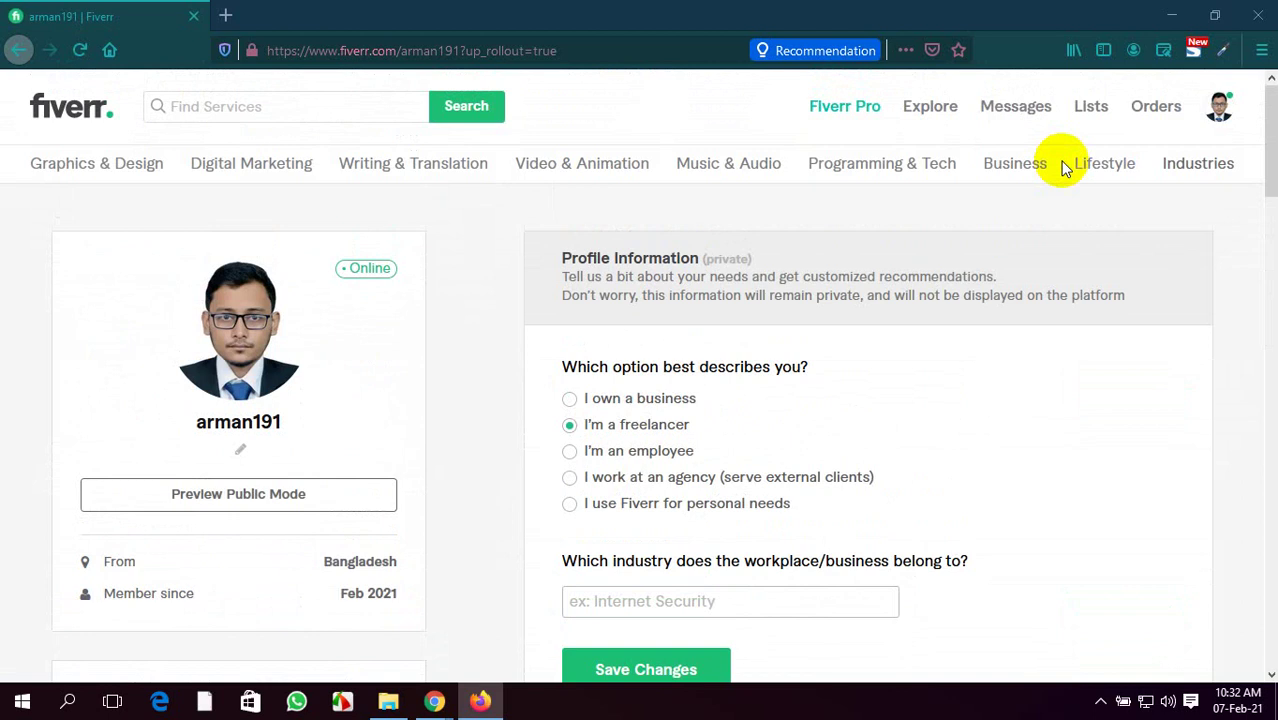
pyautogui.scroll(-7, 699, 337)
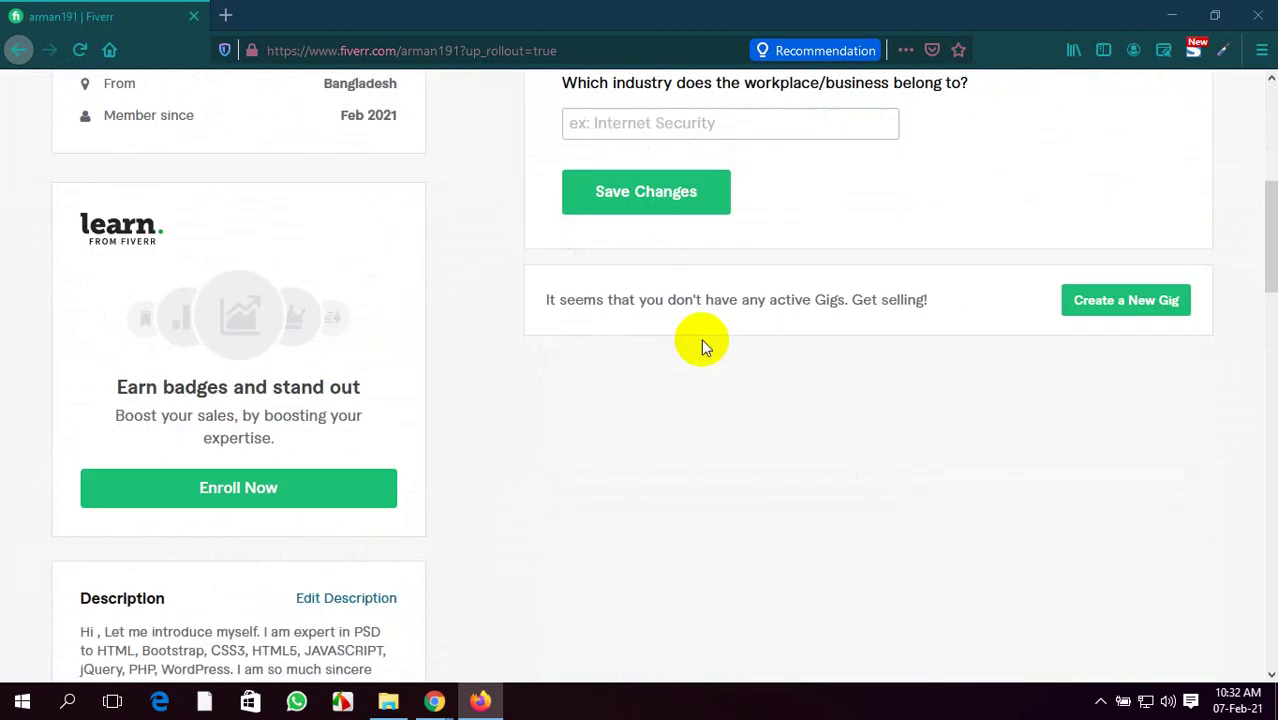
pyautogui.scroll(-4, 703, 343)
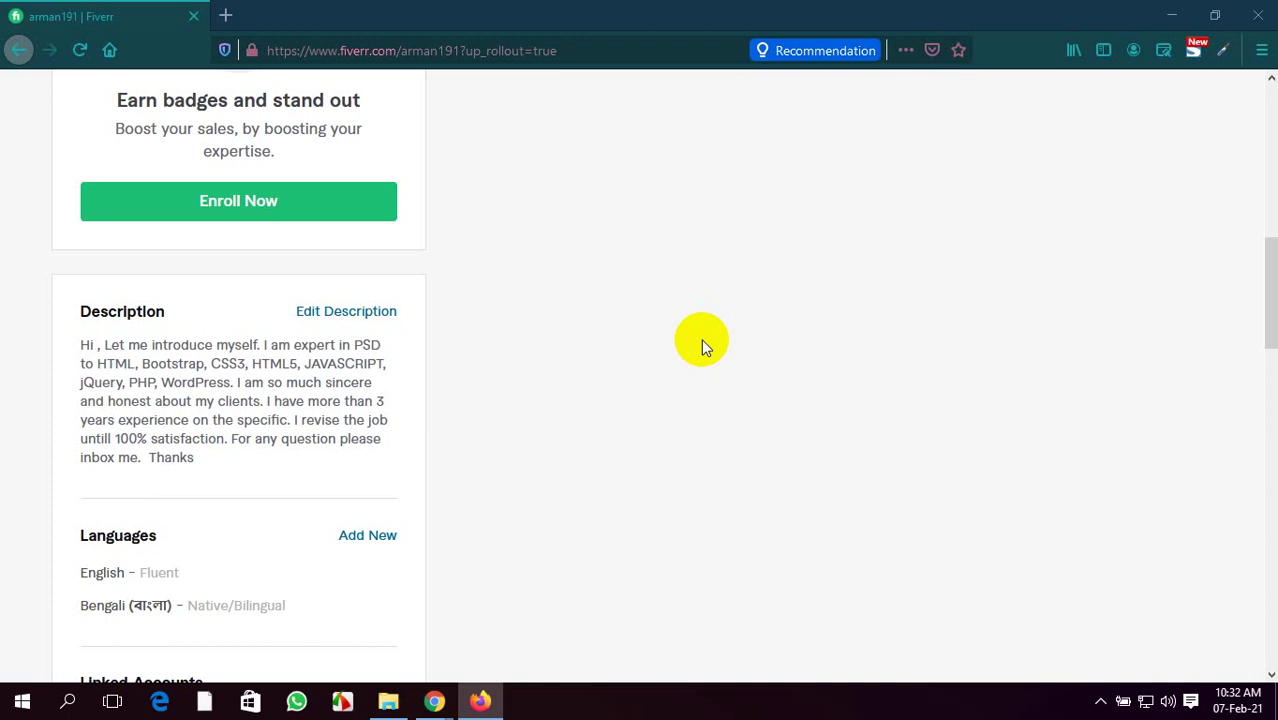
pyautogui.scroll(8, 701, 338)
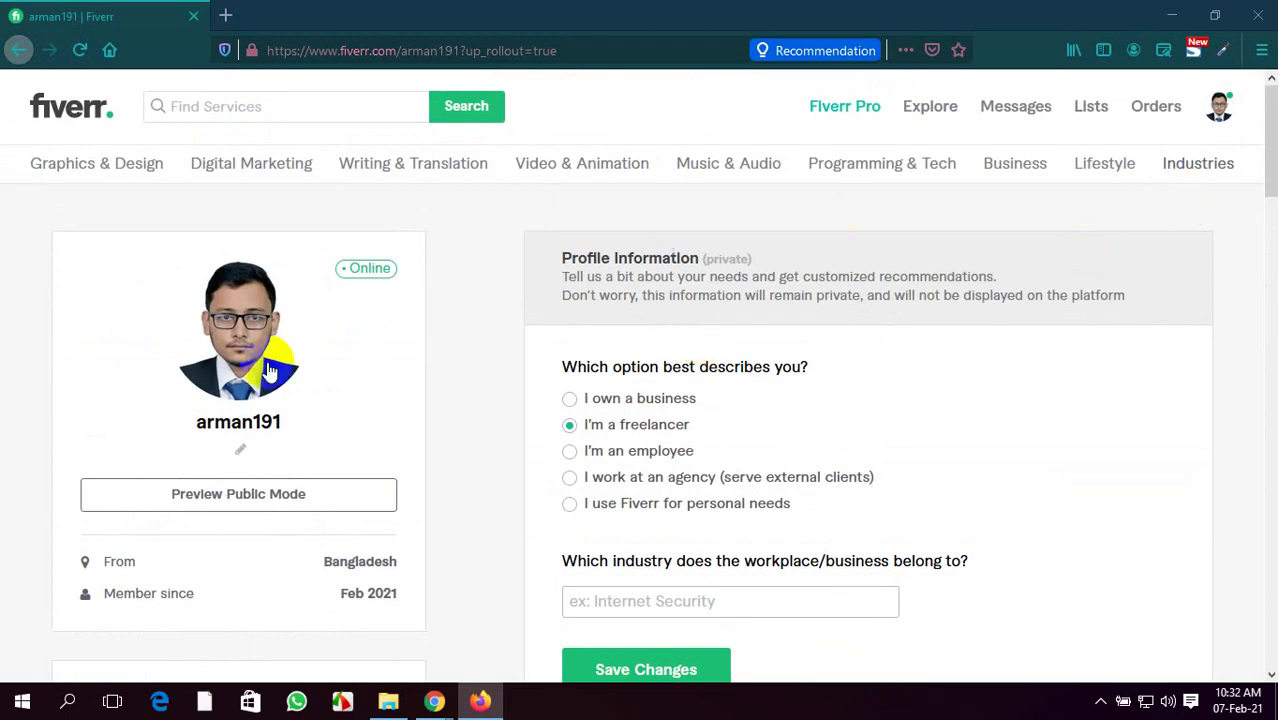
pyautogui.scroll(-6, 545, 350)
pyautogui.scroll(4, 554, 360)
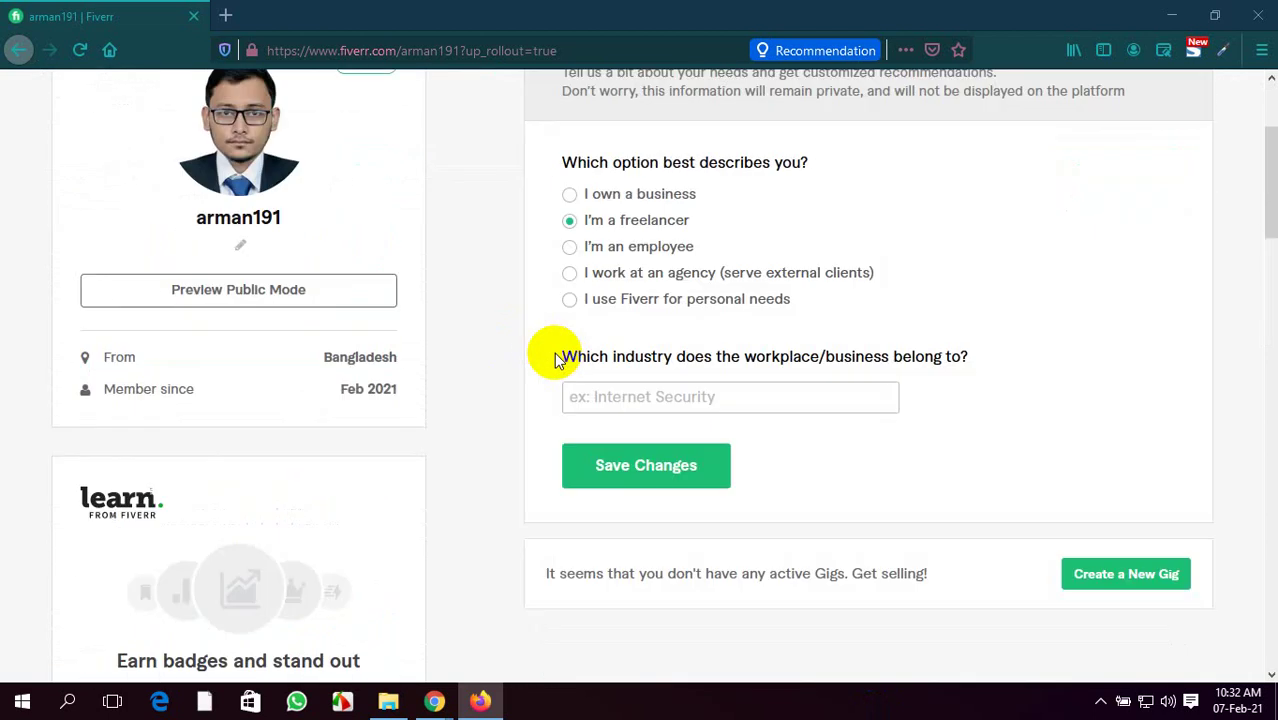
pyautogui.scroll(-12, 554, 360)
pyautogui.scroll(-8, 556, 362)
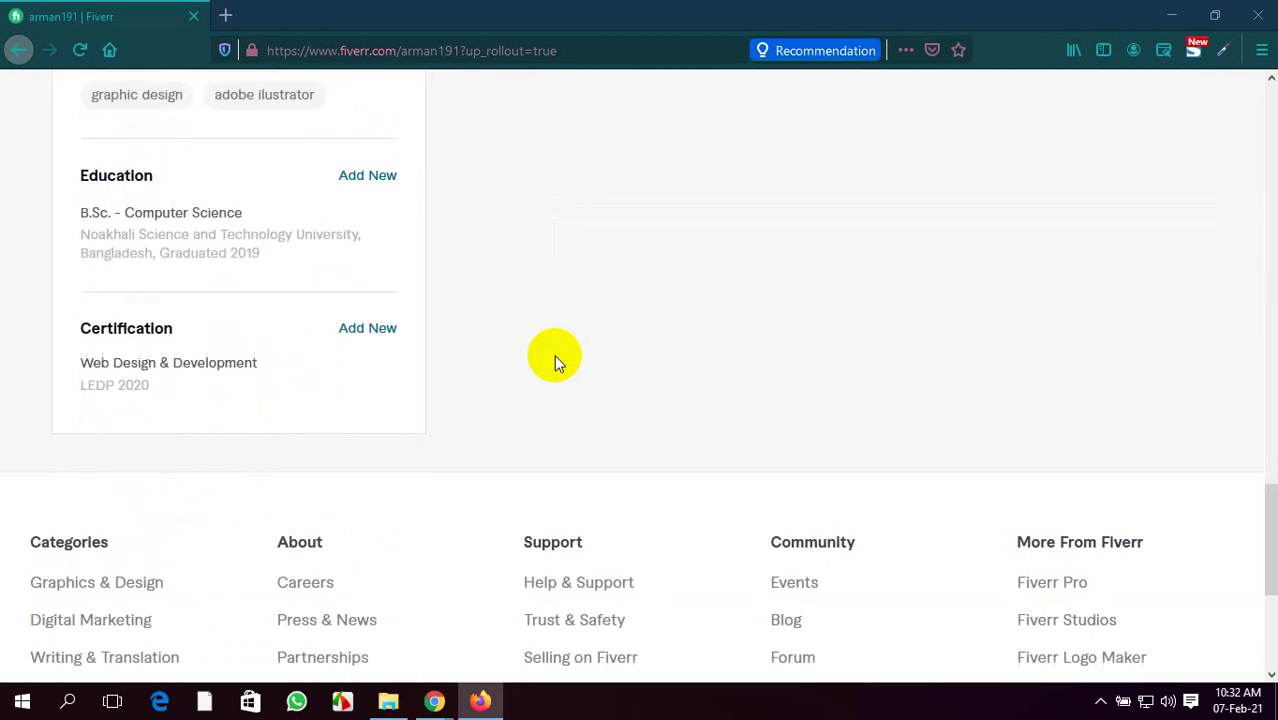
pyautogui.scroll(15, 556, 362)
pyautogui.scroll(5, 556, 356)
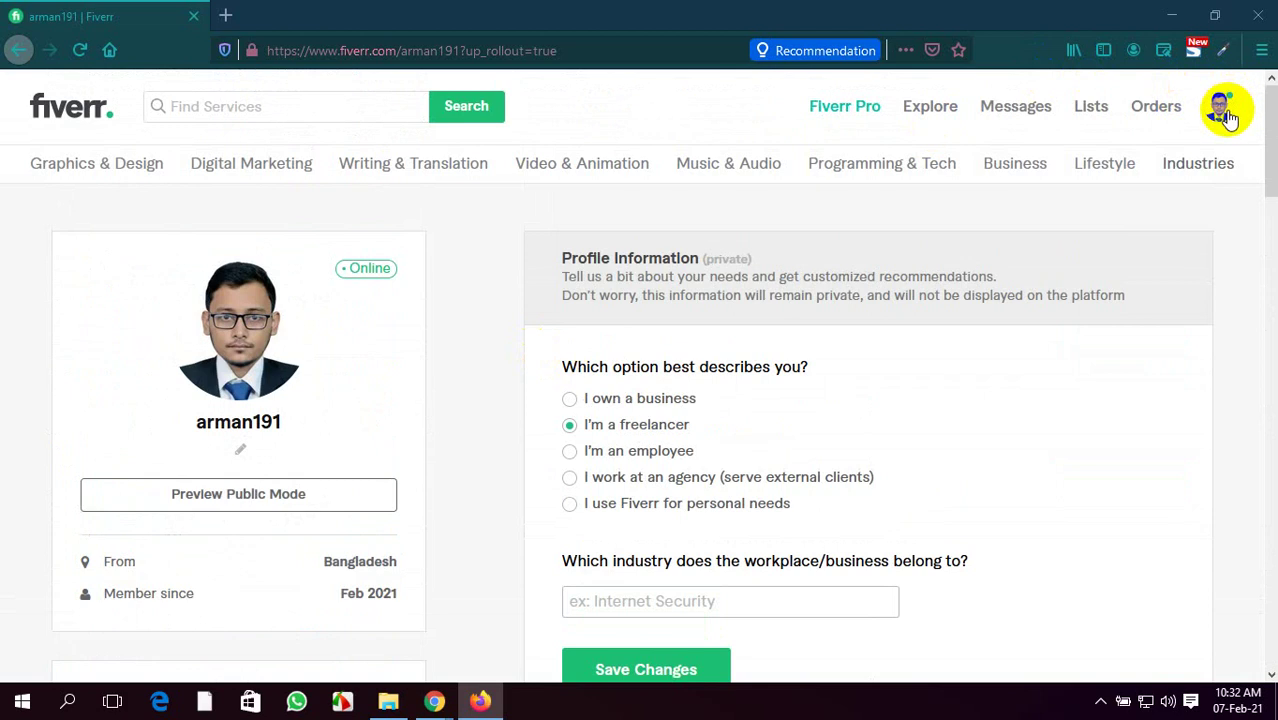
# - Start Become a Seller onboarding and continue past the overview to the things-to-avoid page
pyautogui.click(1229, 117)
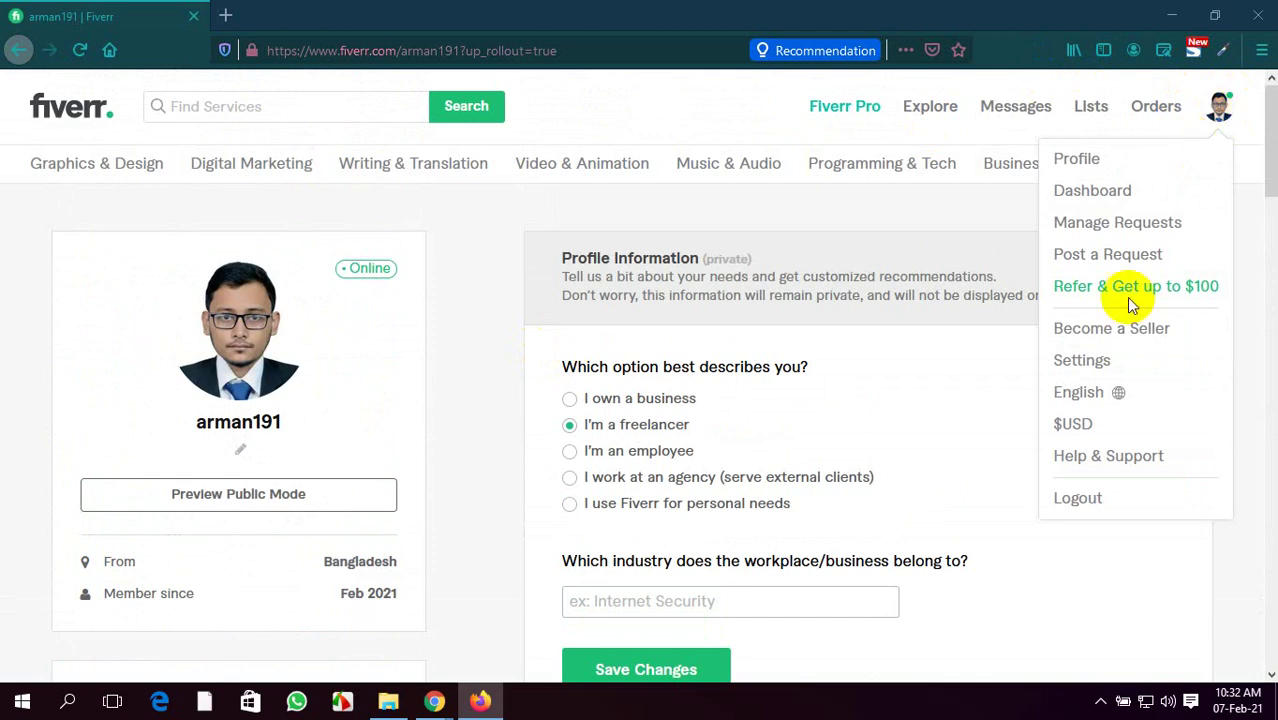
pyautogui.click(1134, 329)
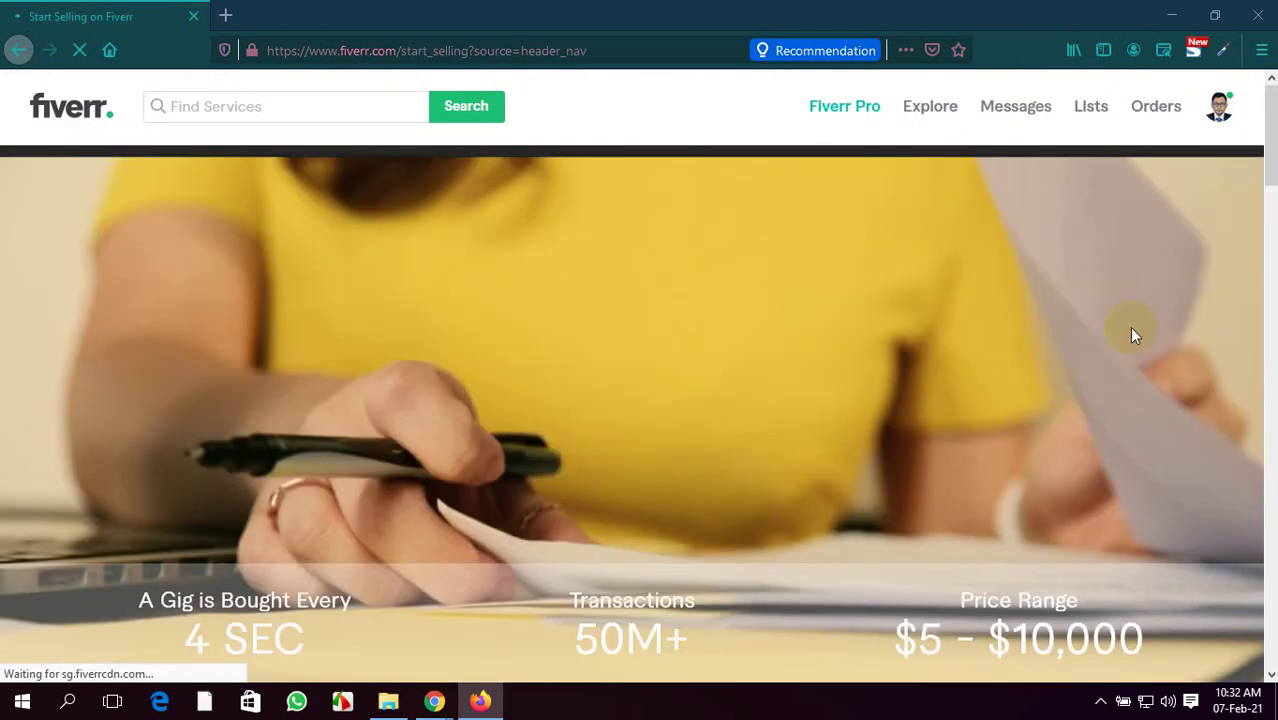
pyautogui.scroll(-2, 630, 430)
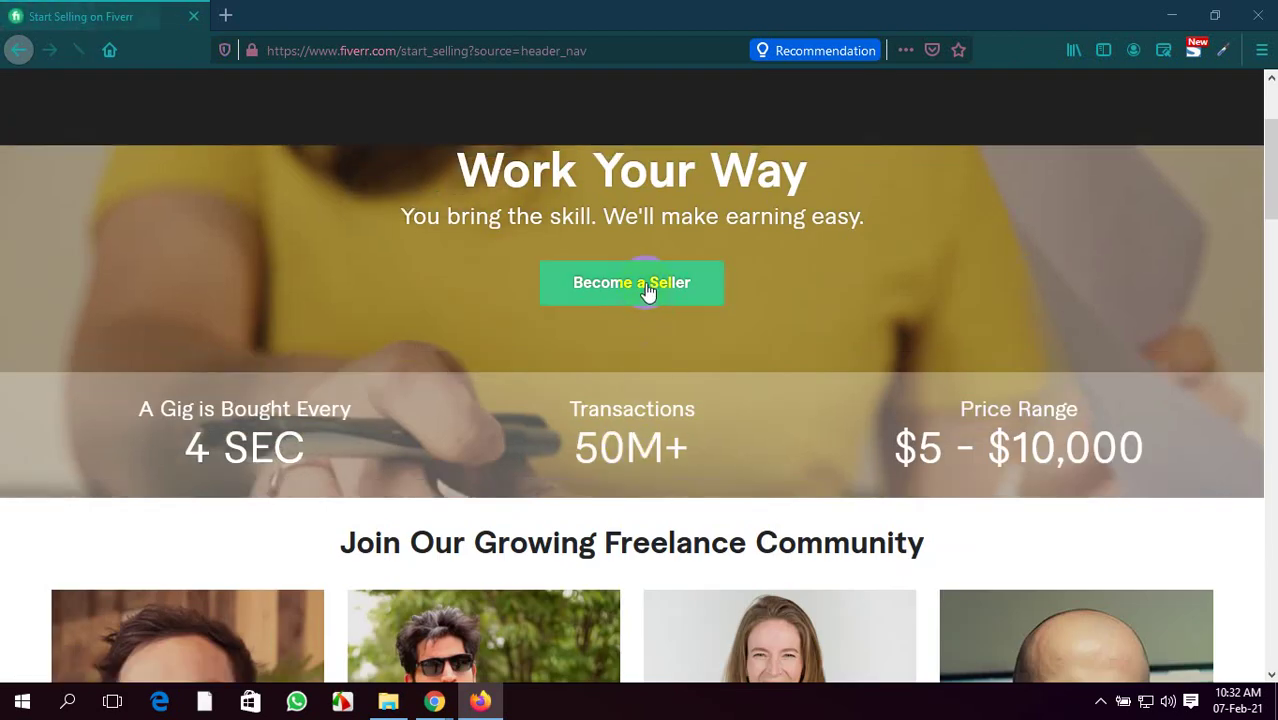
pyautogui.click(646, 286)
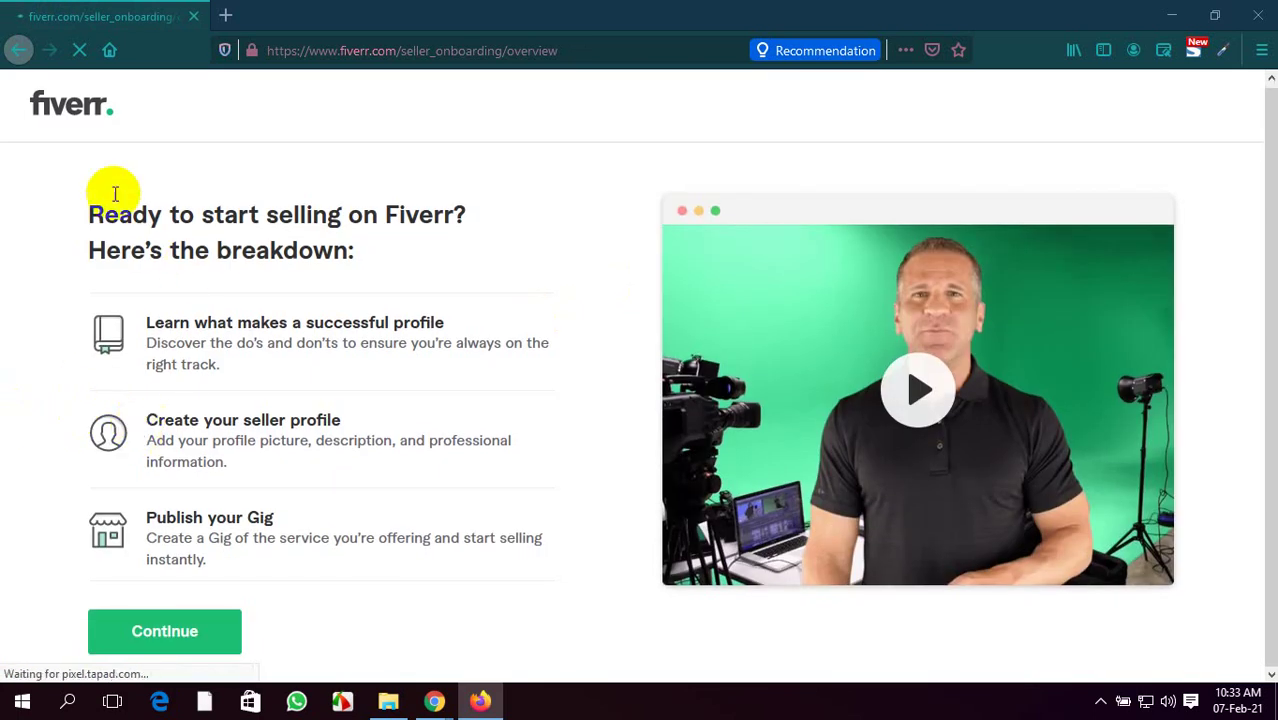
pyautogui.click(166, 631)
pyautogui.click(657, 640)
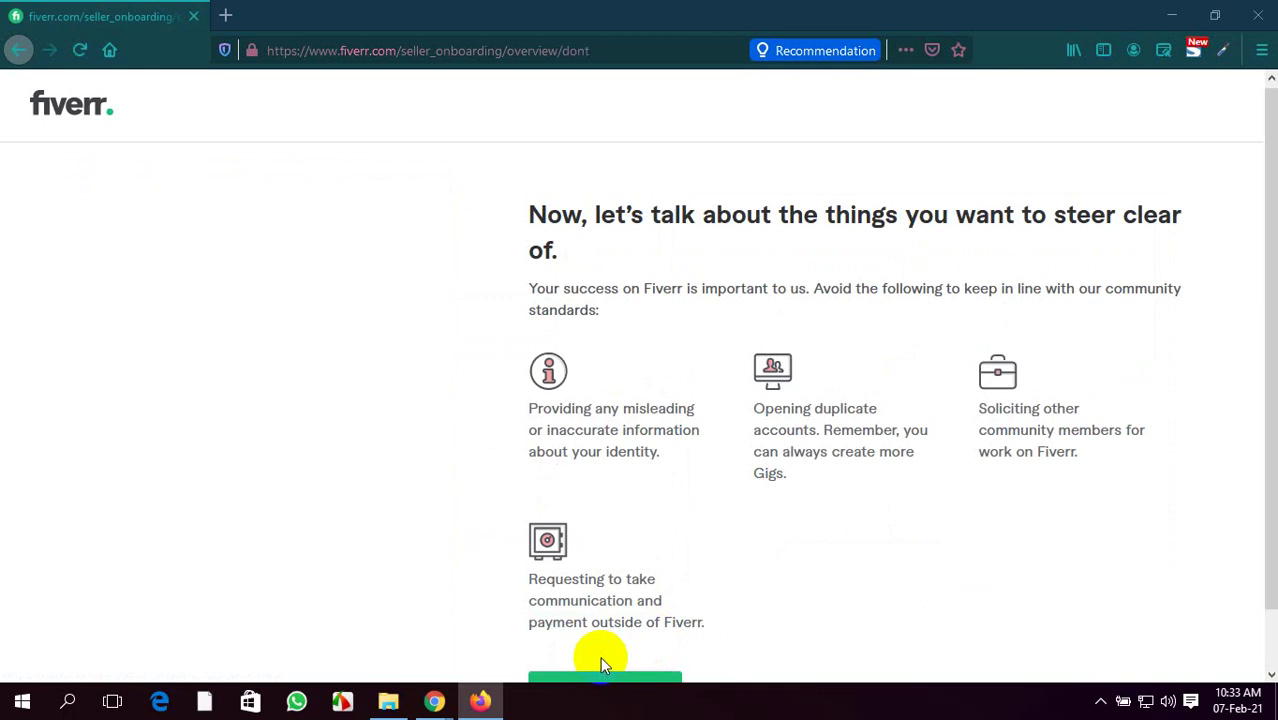
# - Continue to Personal Info and enter the seller's first name
pyautogui.scroll(-1, 600, 660)
pyautogui.click(590, 634)
pyautogui.scroll(-1, 148, 334)
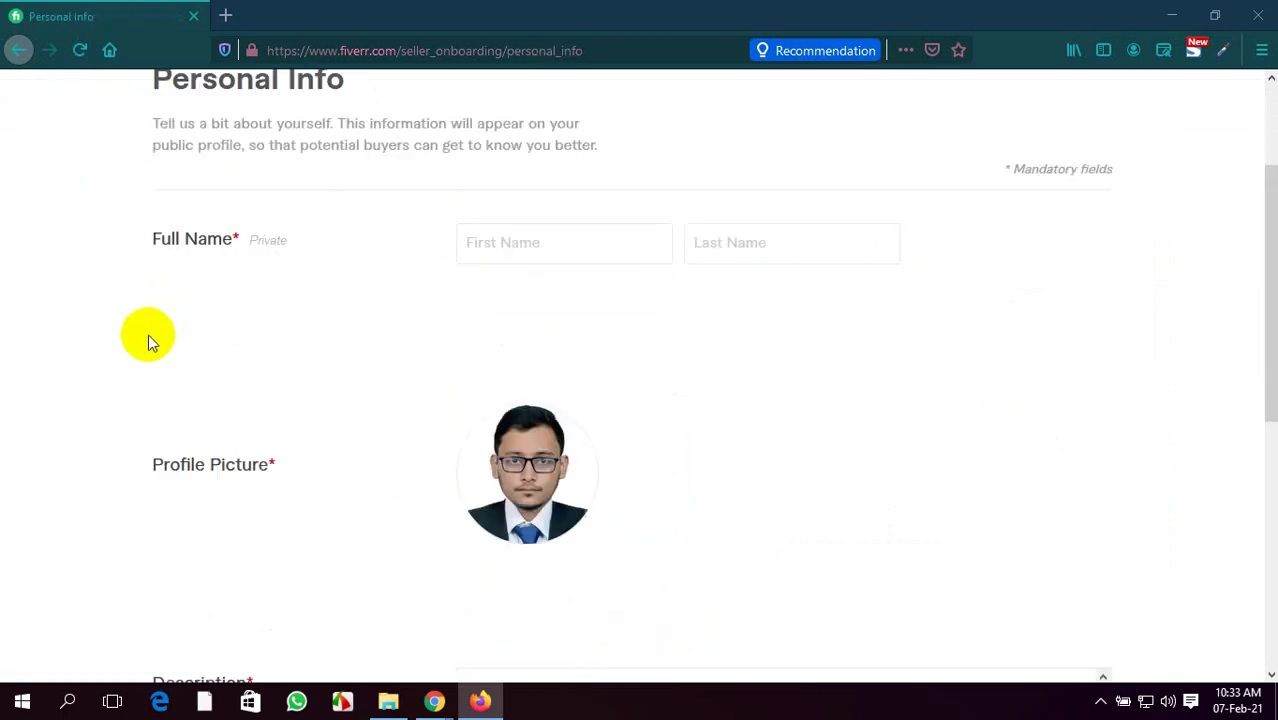
pyautogui.scroll(2, 148, 334)
pyautogui.click(571, 345)
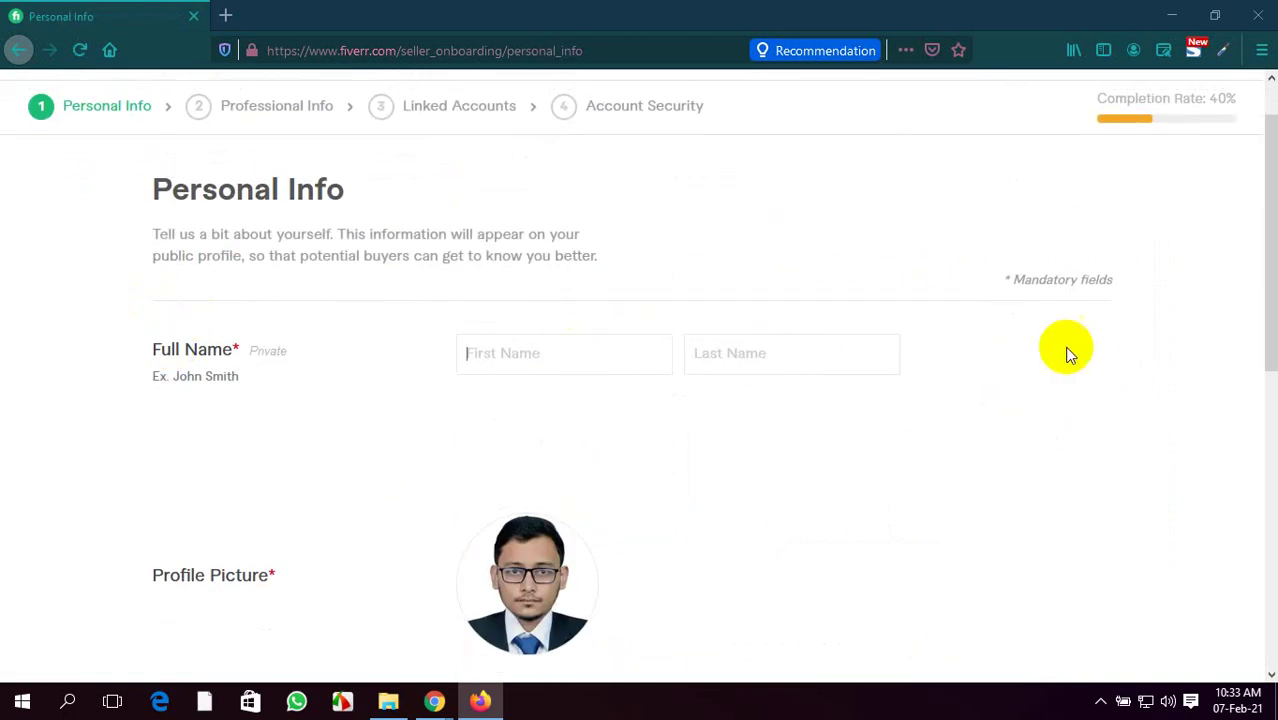
pyautogui.scroll(-1, 402, 305)
pyautogui.scroll(2, 405, 305)
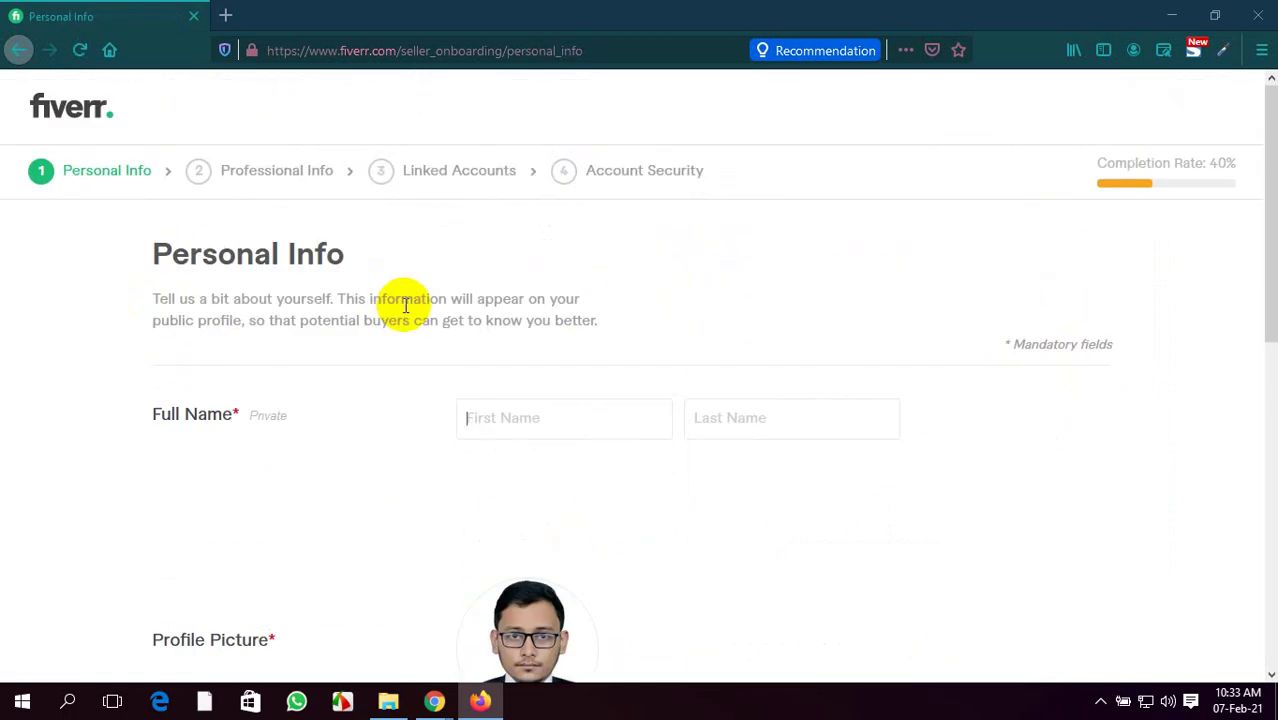
pyautogui.press('BackSpace')
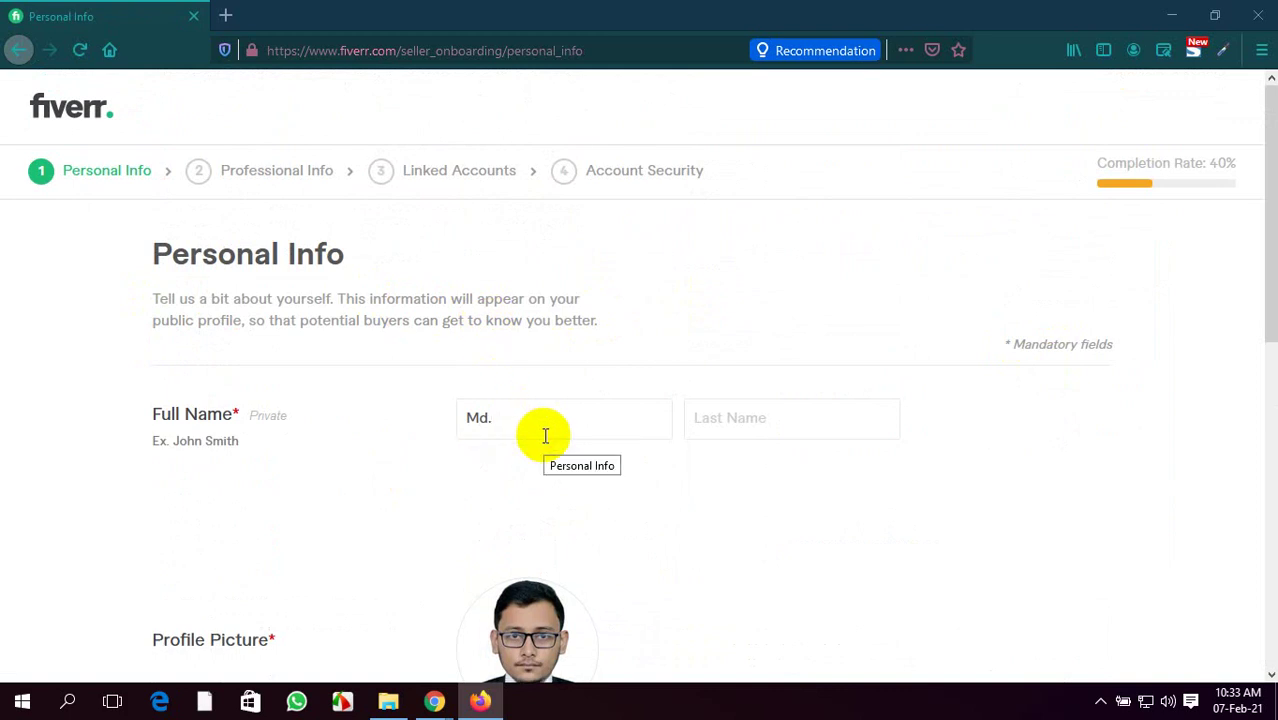
# - Enter the seller's last name and scroll down to the Continue button
pyautogui.click(743, 418)
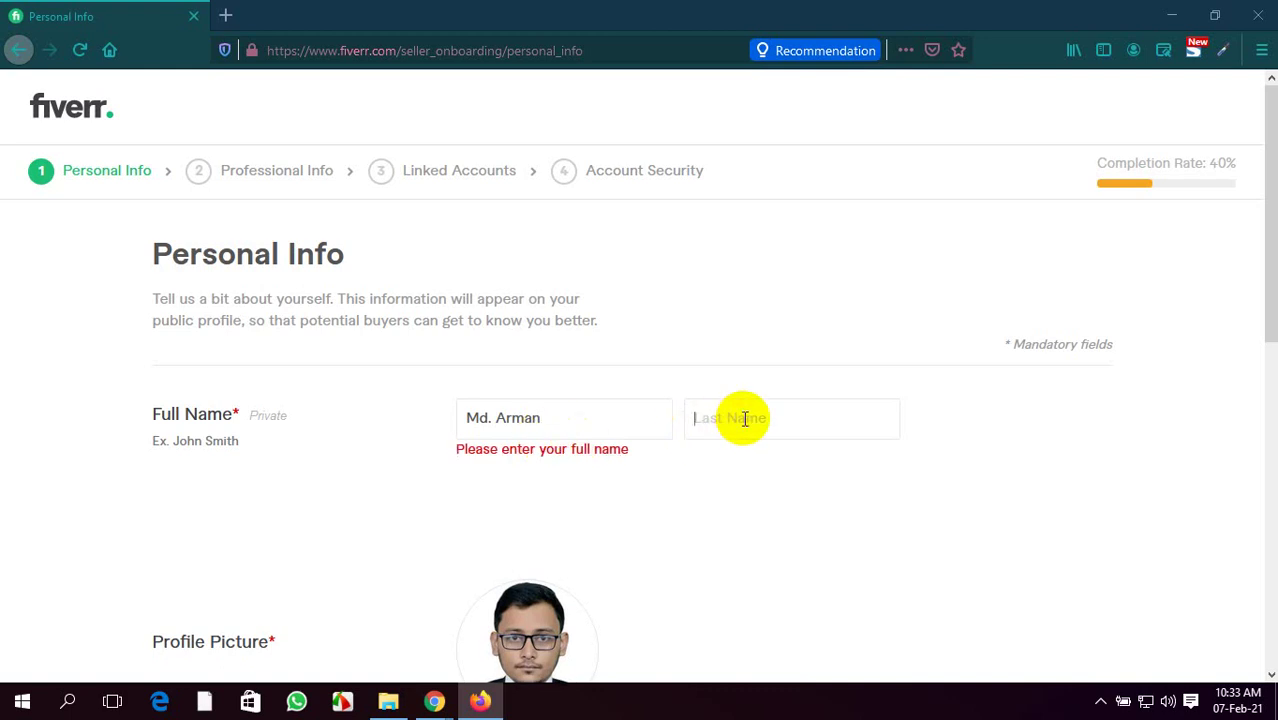
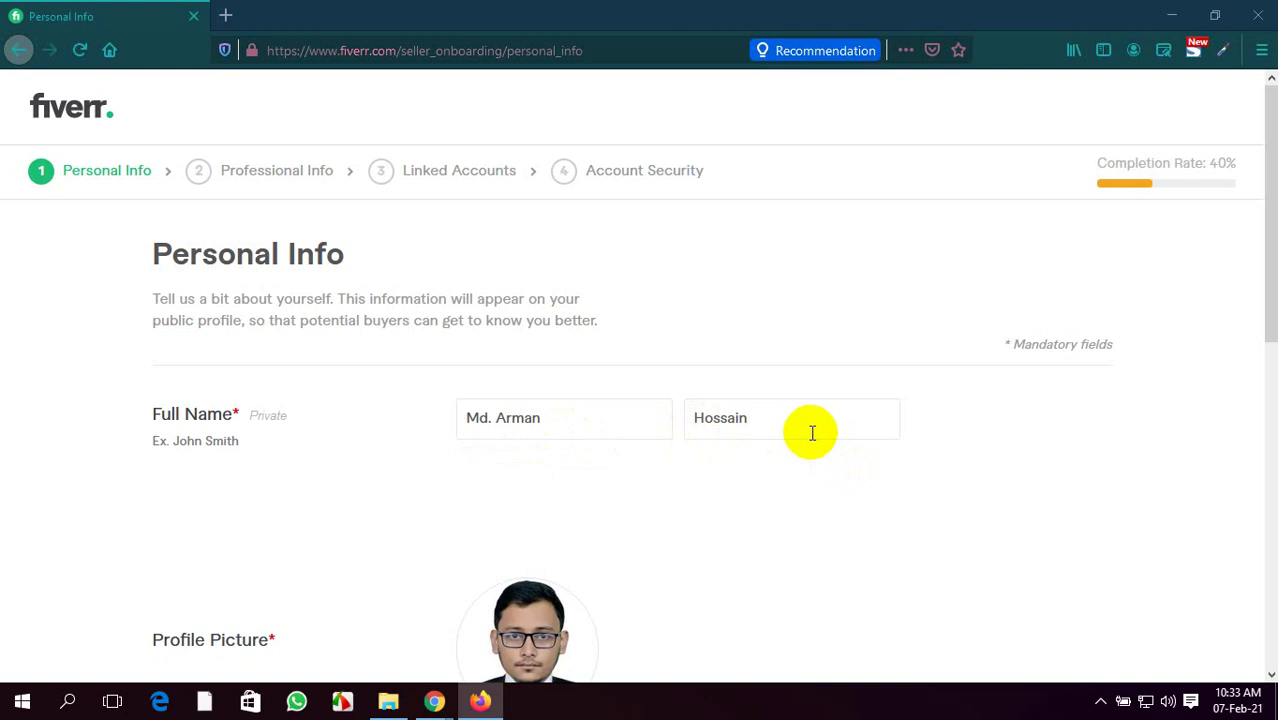
pyautogui.scroll(-2, 810, 435)
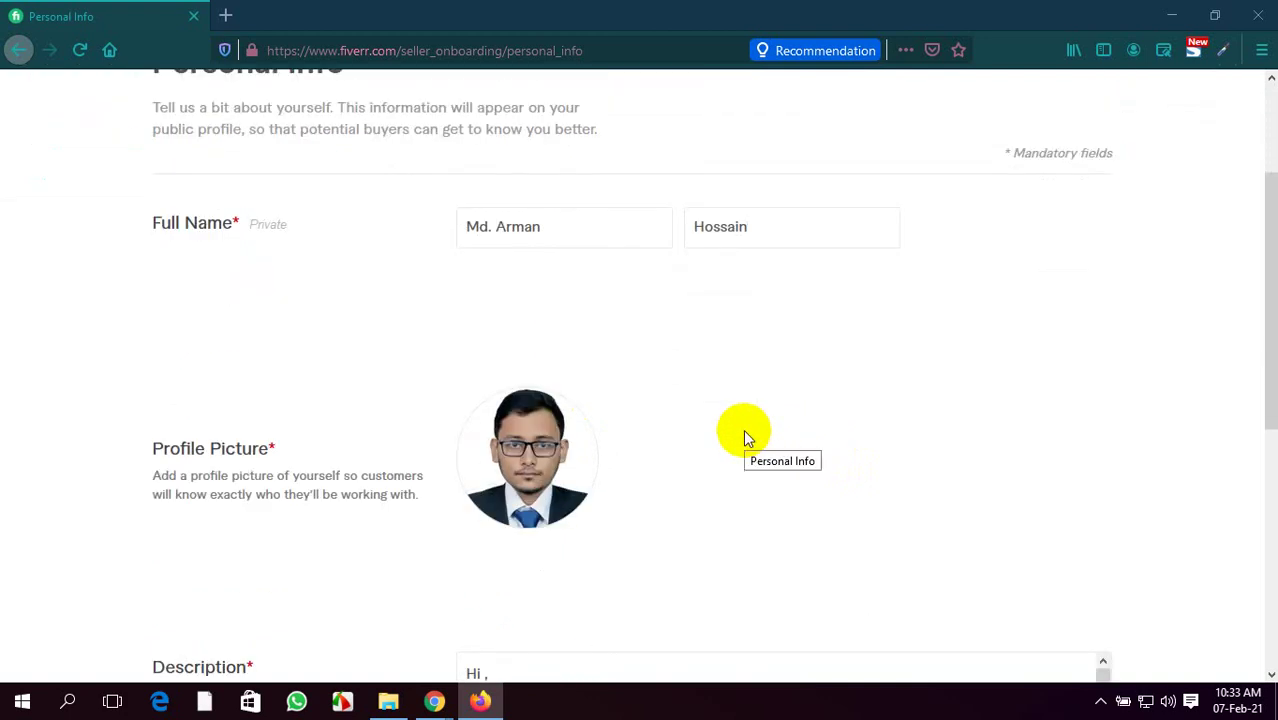
pyautogui.scroll(-3, 744, 429)
pyautogui.scroll(-2, 742, 436)
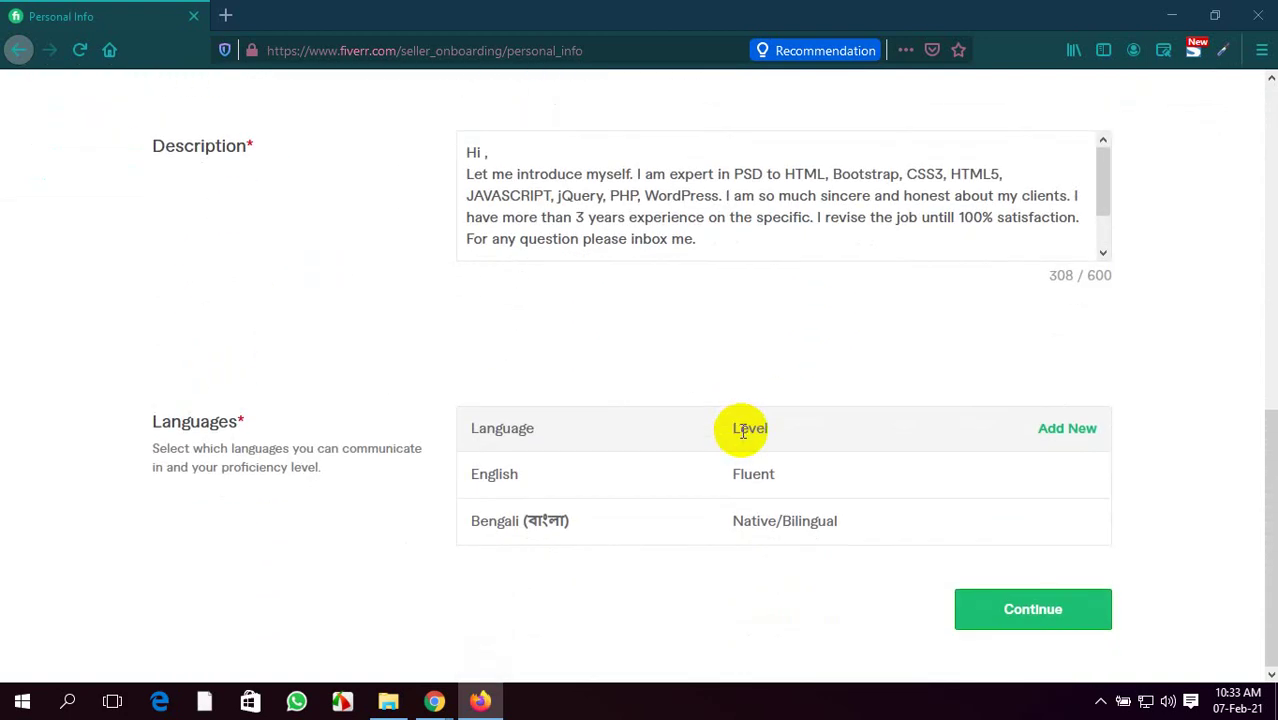
# - Continue to Professional Info and set occupation Programming & Tech from 2017 to 2021
pyautogui.click(1004, 612)
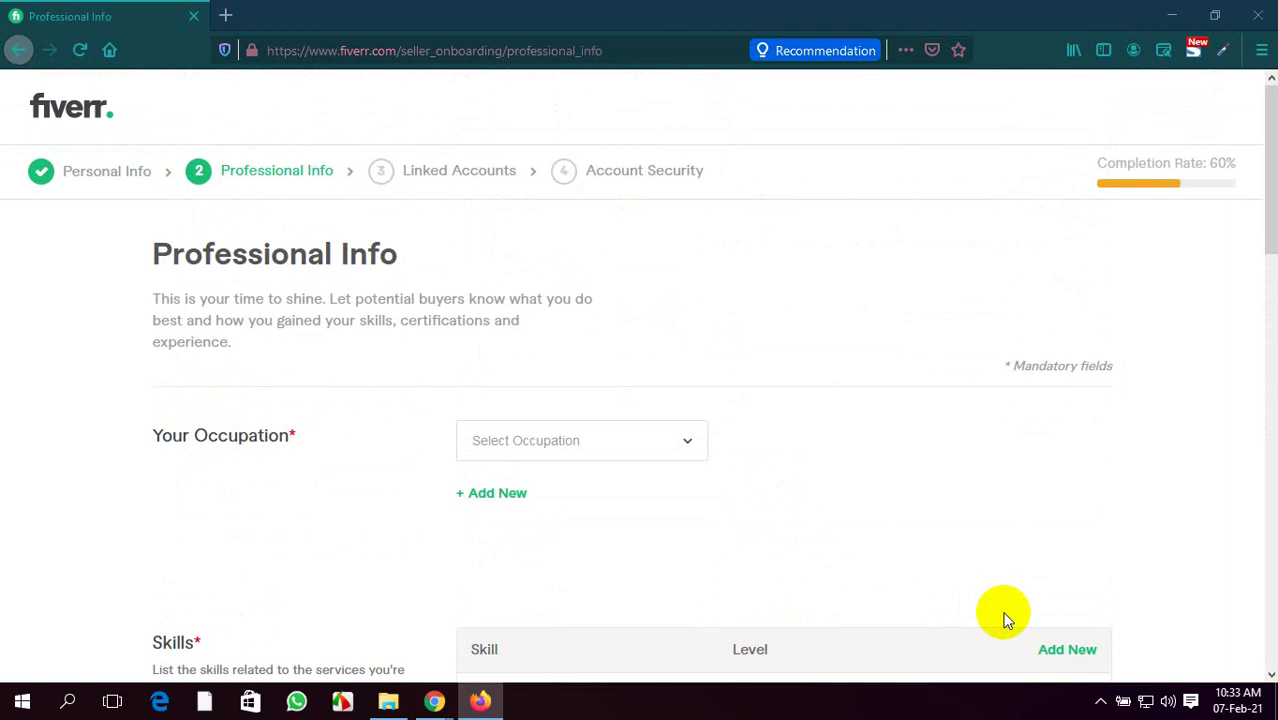
pyautogui.scroll(-2, 485, 442)
pyautogui.scroll(1, 485, 442)
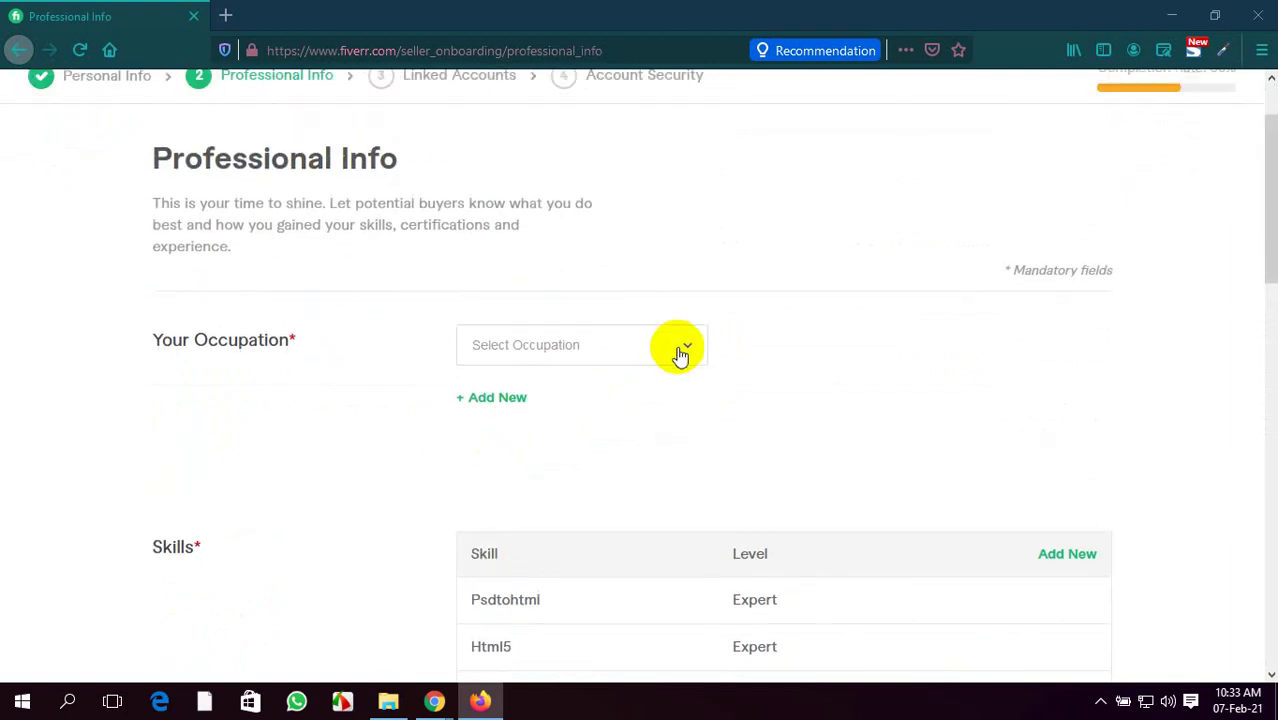
pyautogui.click(680, 350)
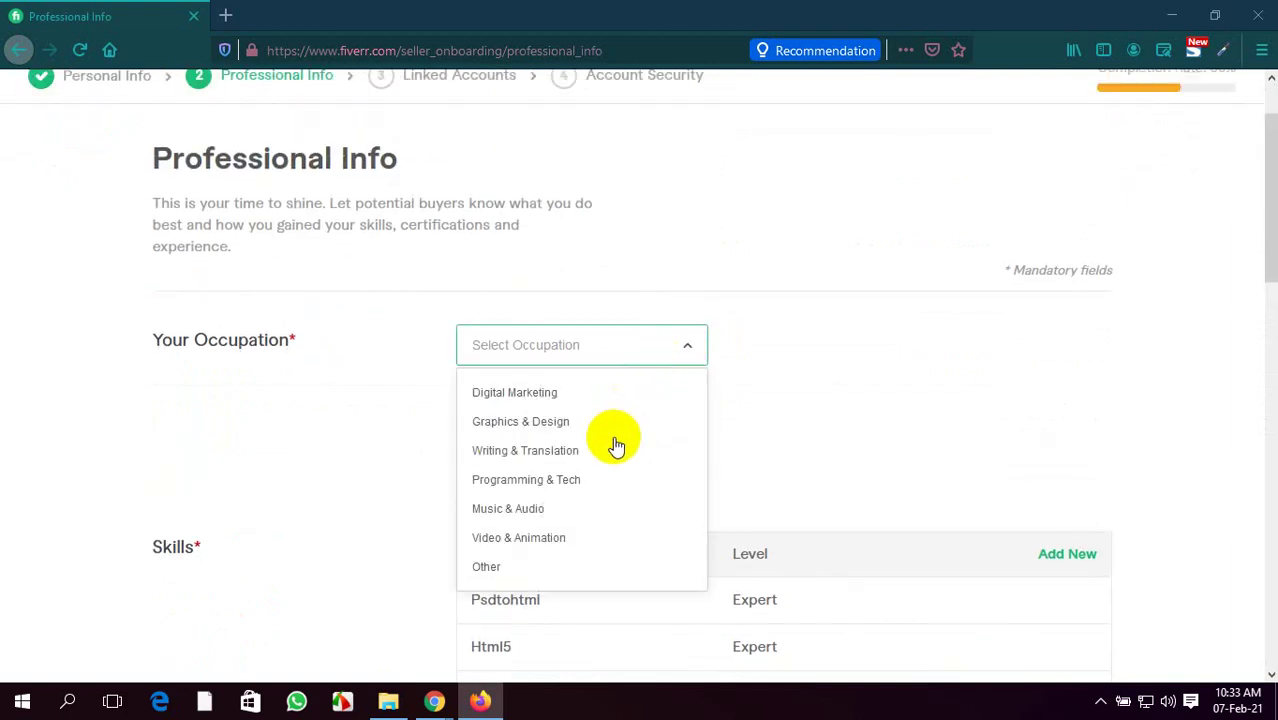
pyautogui.click(555, 482)
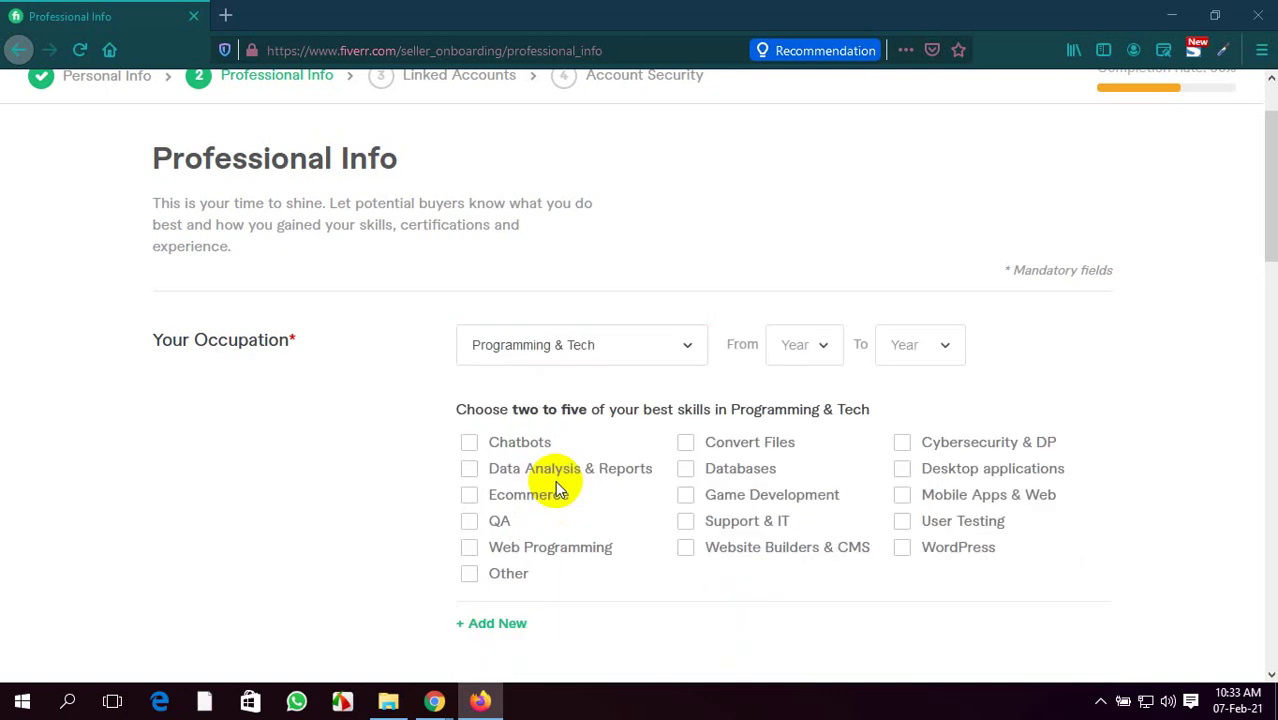
pyautogui.scroll(-2, 558, 488)
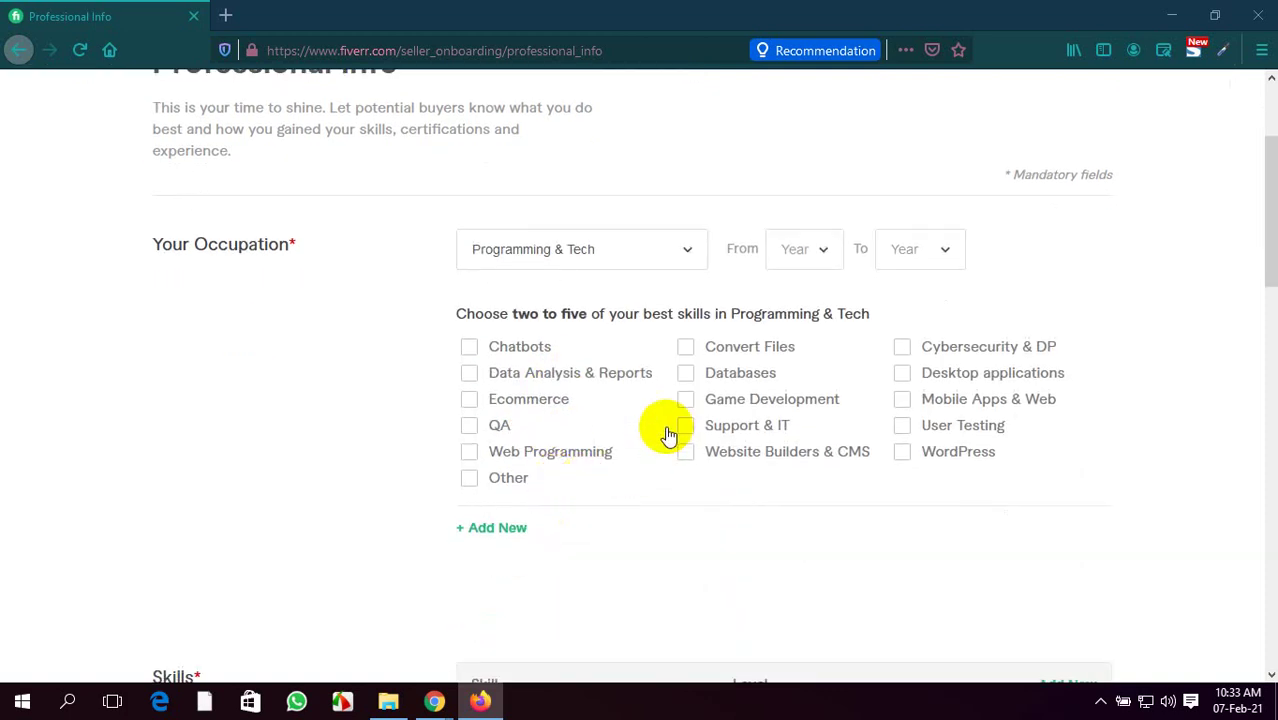
pyautogui.scroll(2, 668, 432)
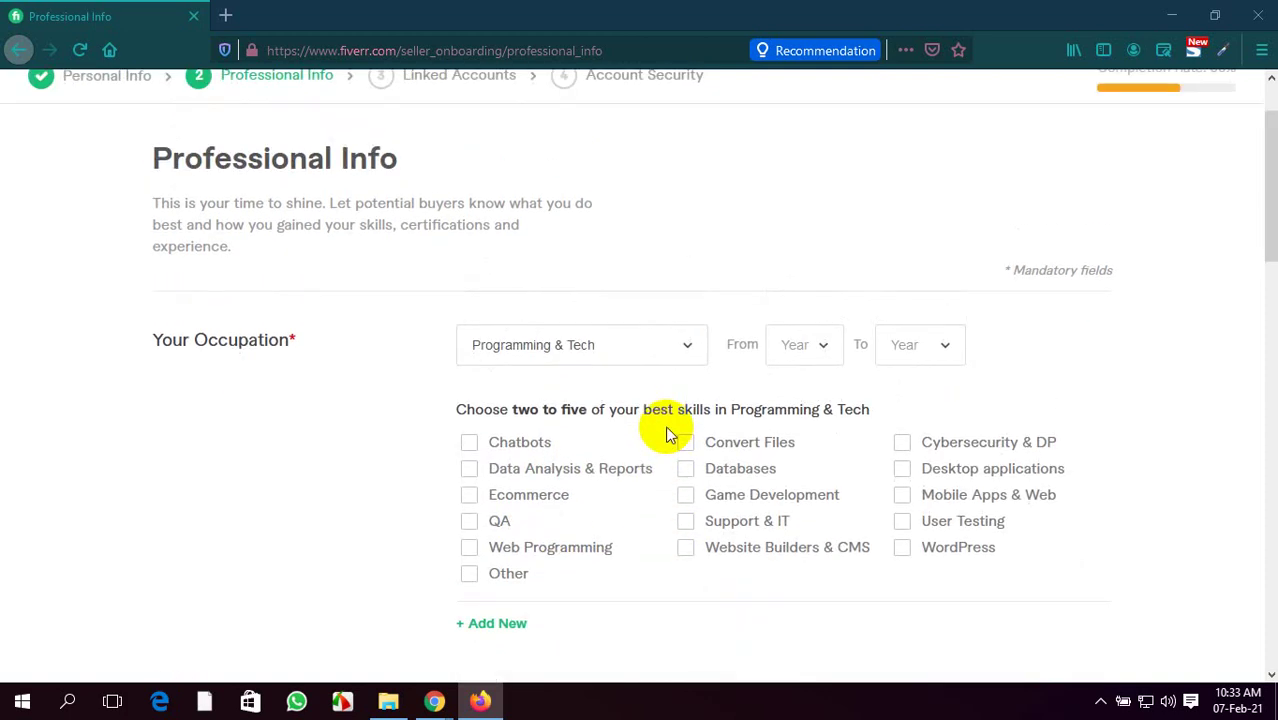
pyautogui.click(822, 350)
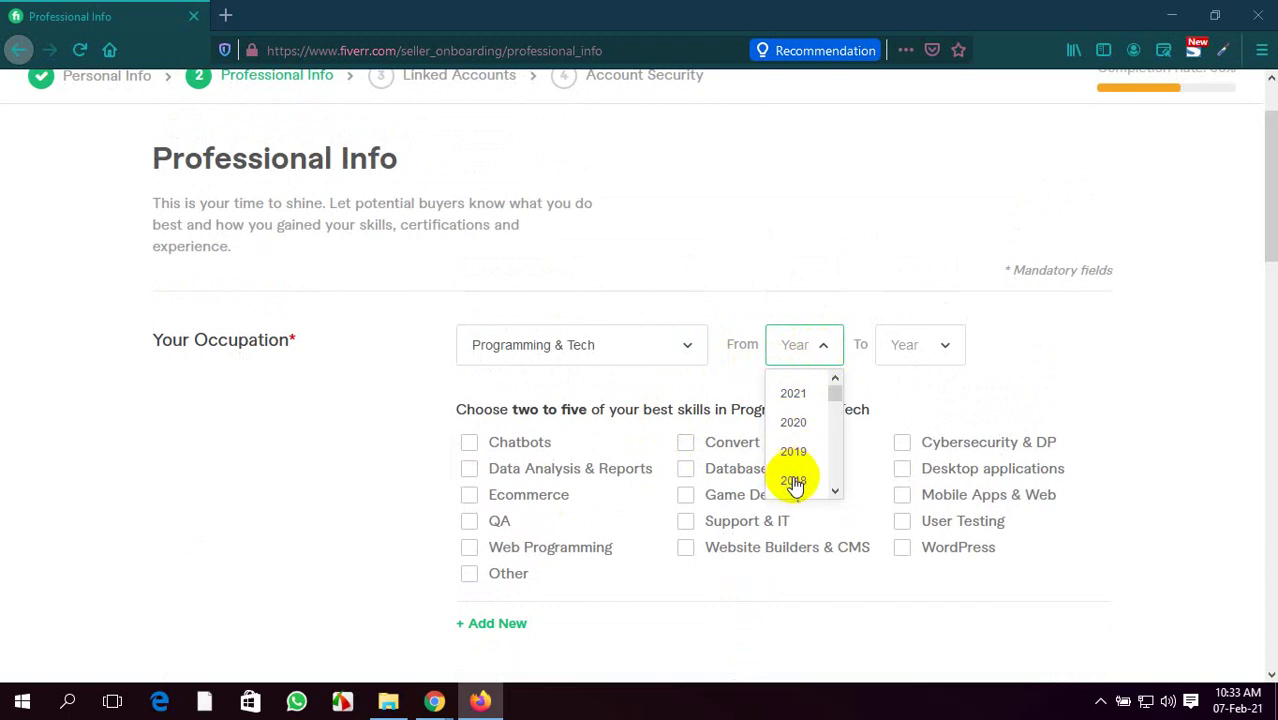
pyautogui.scroll(-2, 797, 470)
pyautogui.click(804, 413)
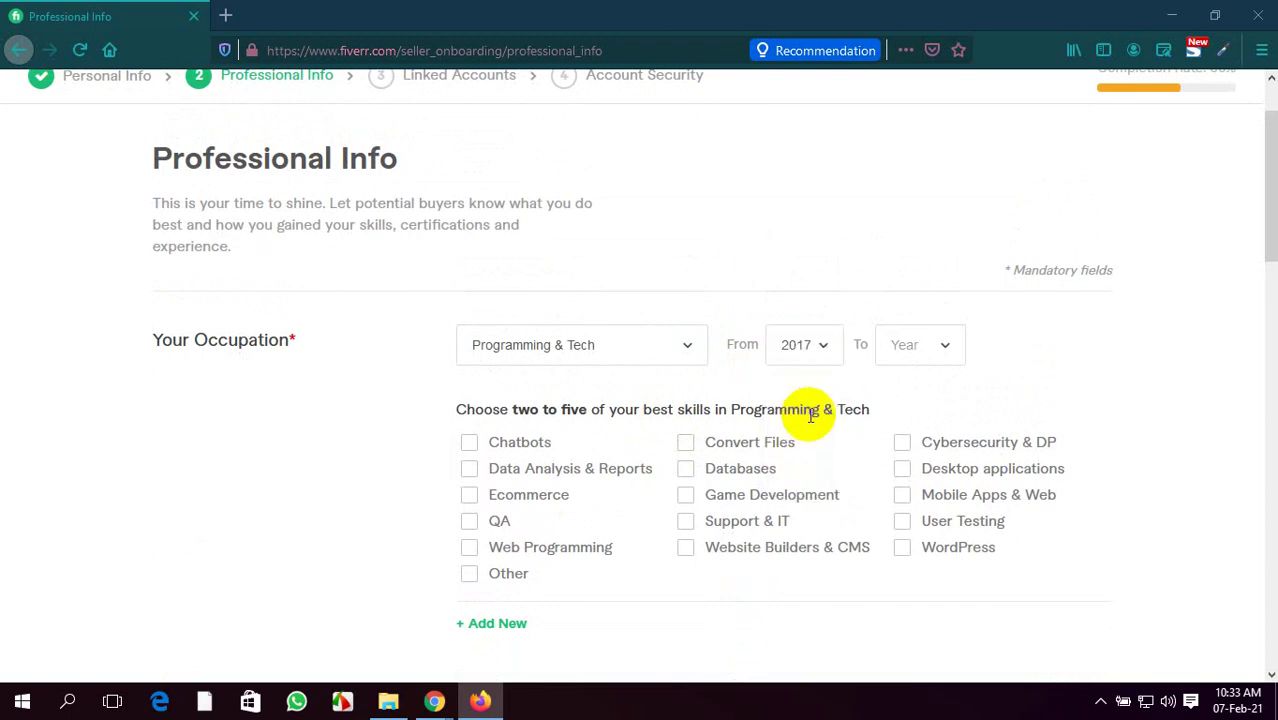
pyautogui.click(926, 348)
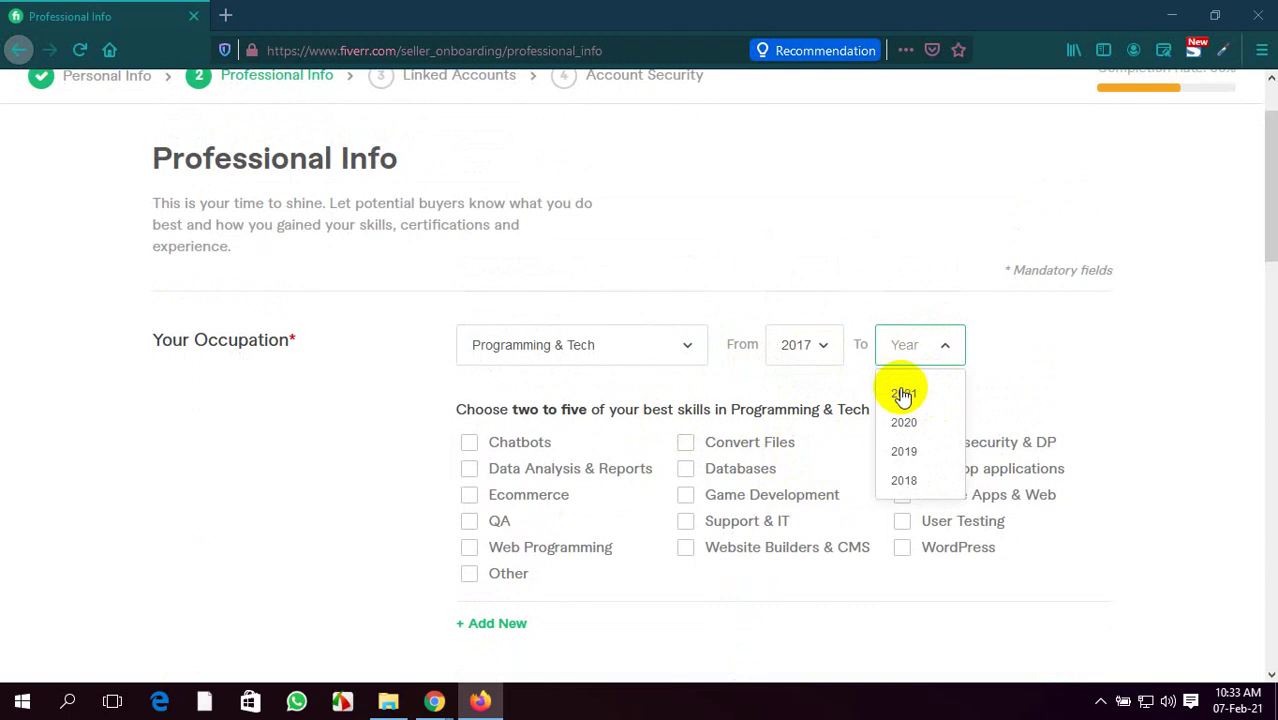
pyautogui.click(916, 396)
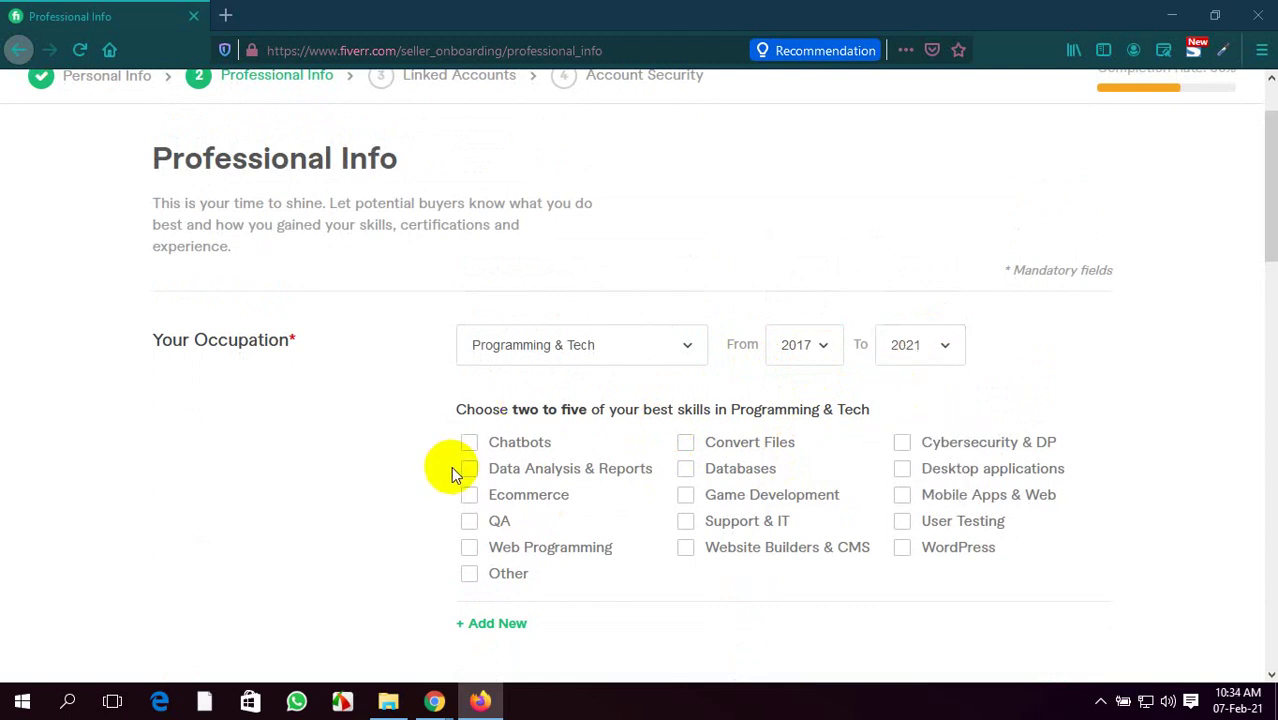
# - Tick skills Ecommerce, Web Programming, Databases, Website Builders & CMS and WordPress
pyautogui.scroll(-2, 451, 466)
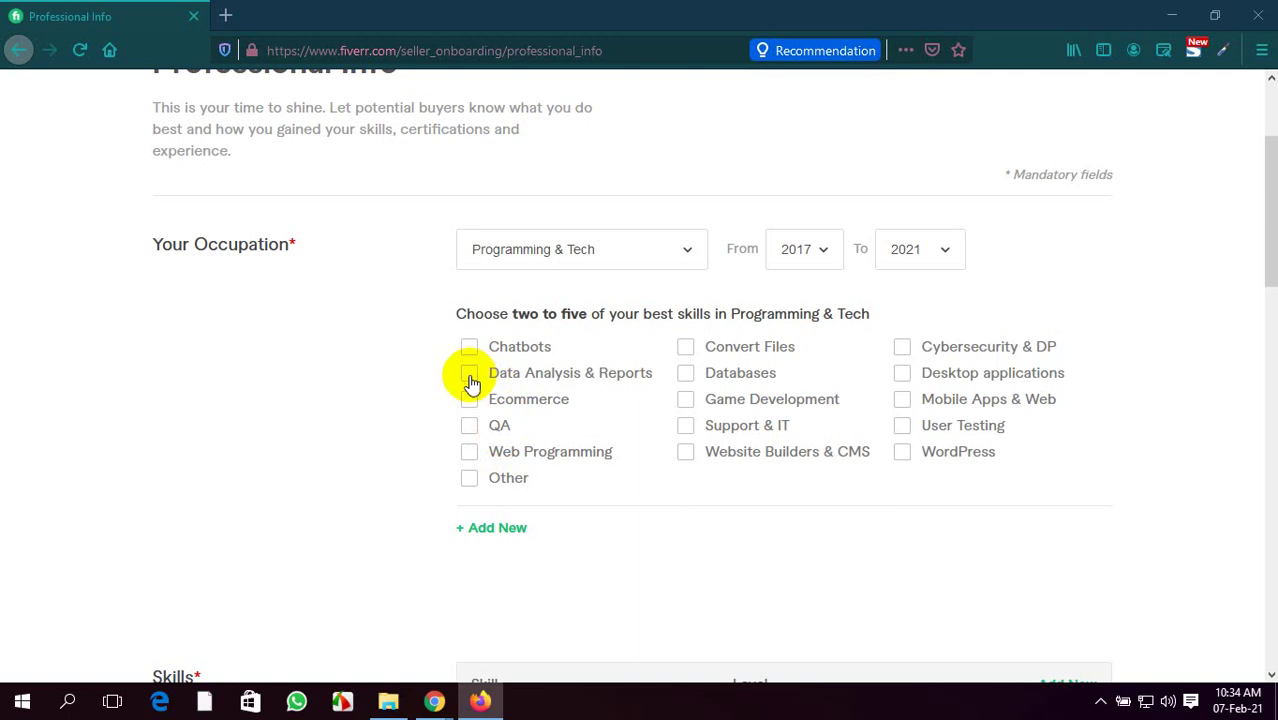
pyautogui.click(468, 401)
pyautogui.click(469, 452)
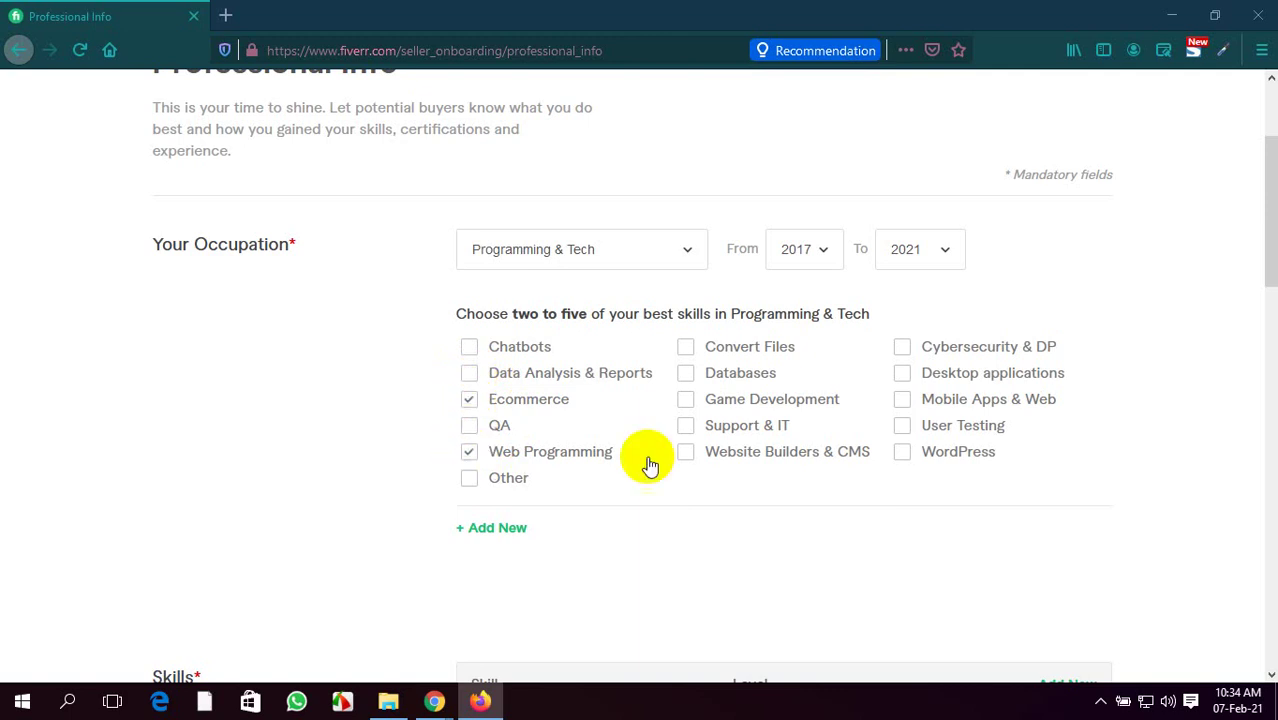
pyautogui.click(684, 376)
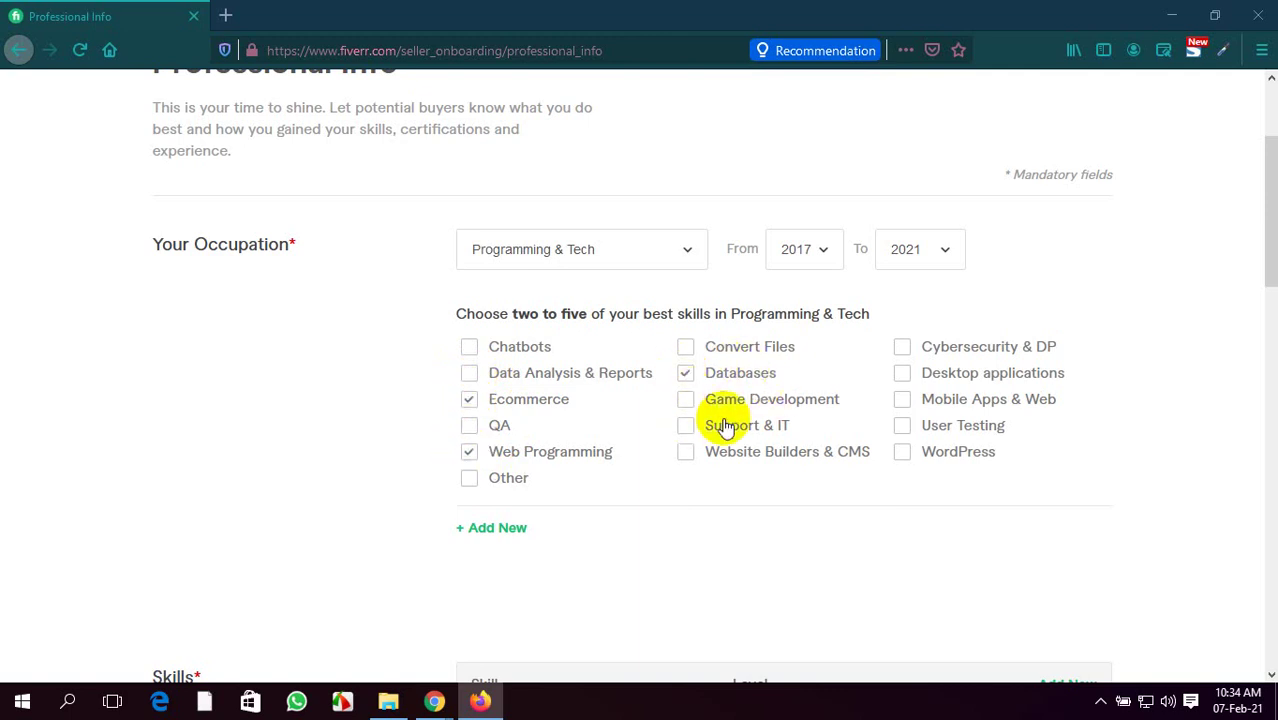
pyautogui.click(686, 452)
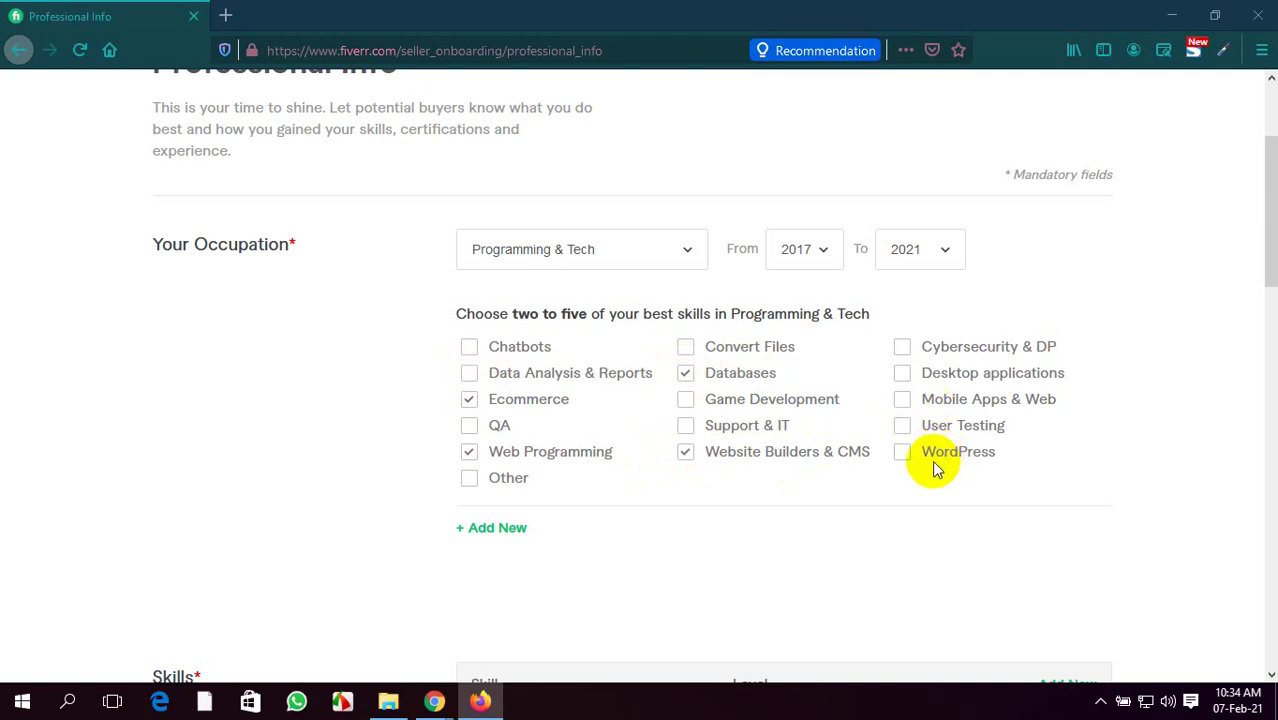
pyautogui.click(902, 456)
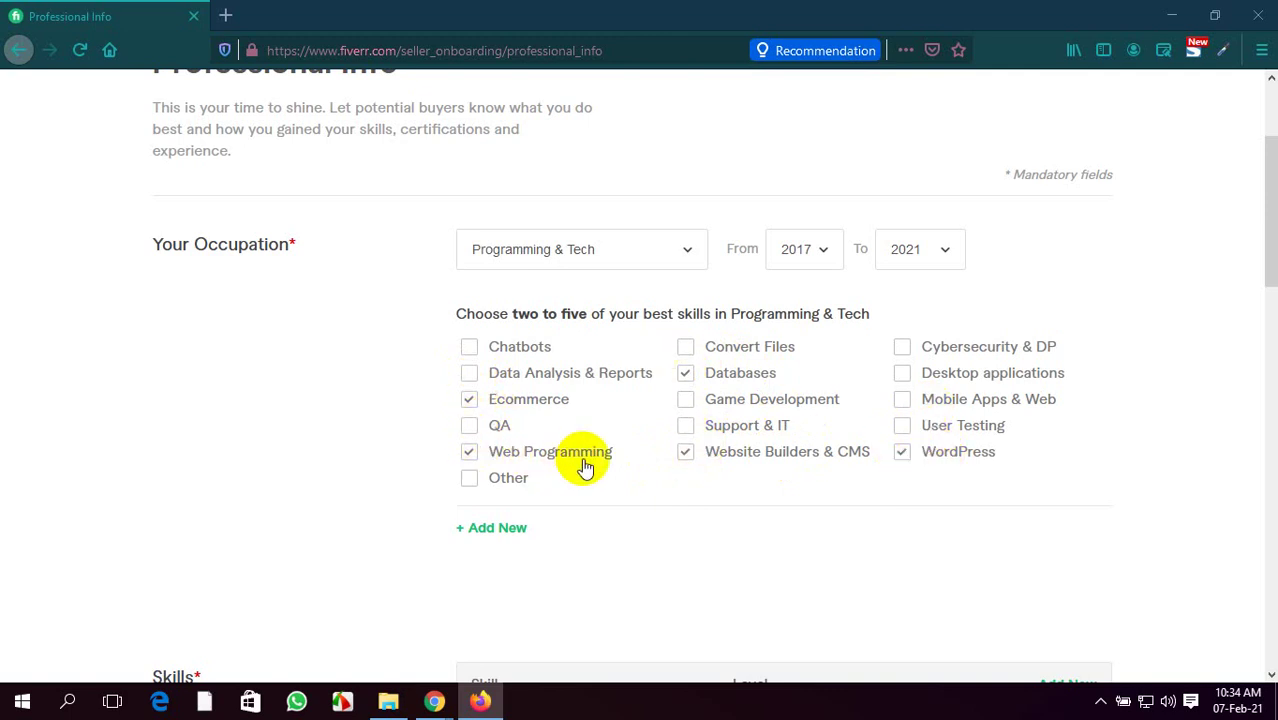
pyautogui.scroll(-4, 705, 422)
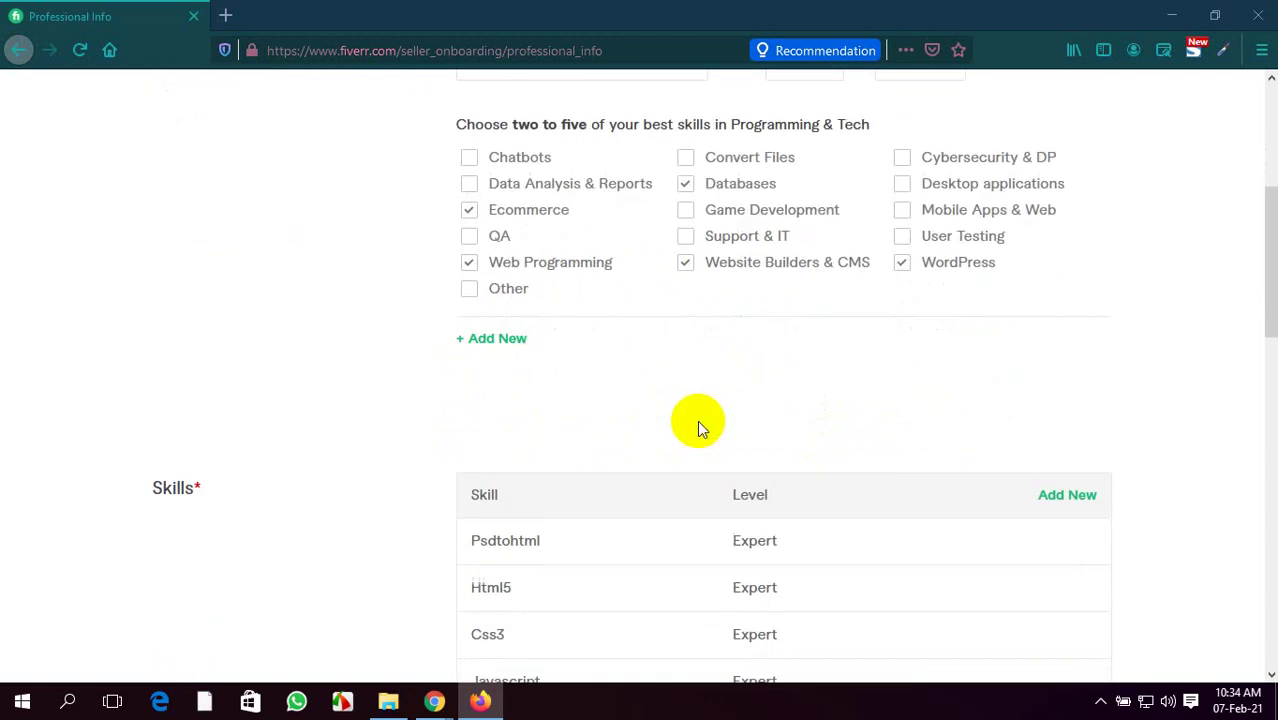
pyautogui.scroll(-7, 670, 413)
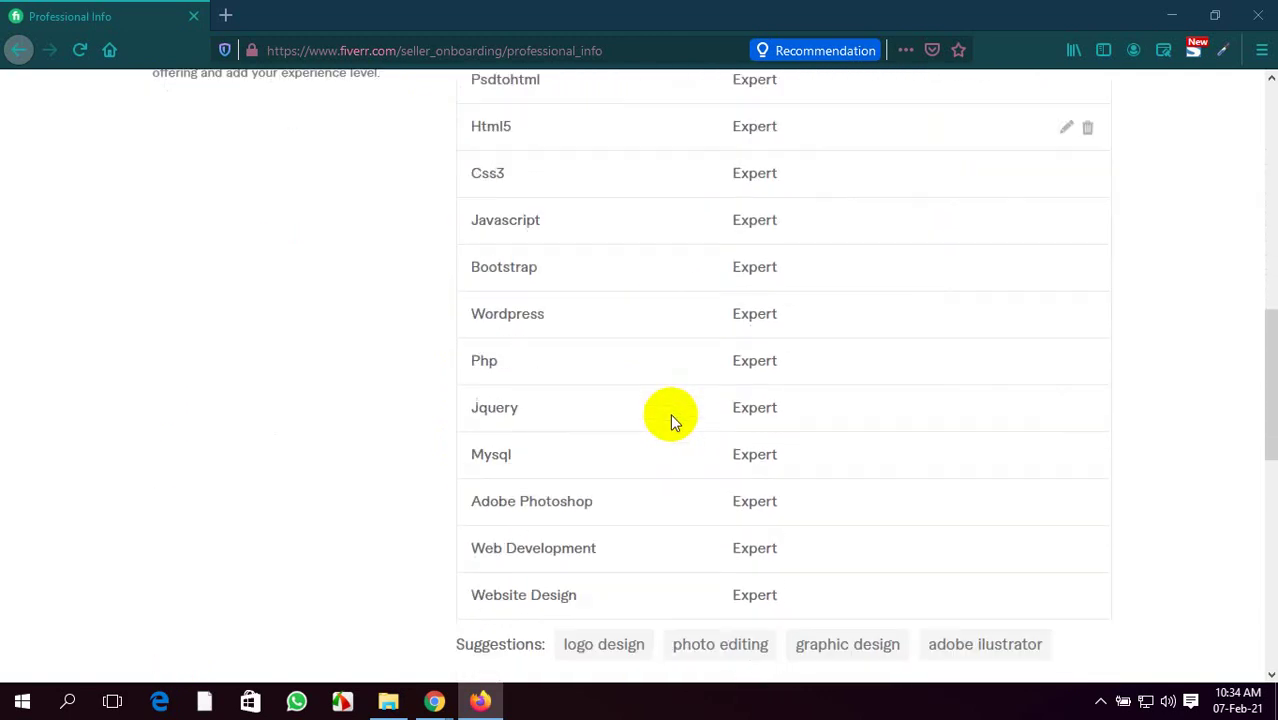
pyautogui.scroll(-6, 670, 413)
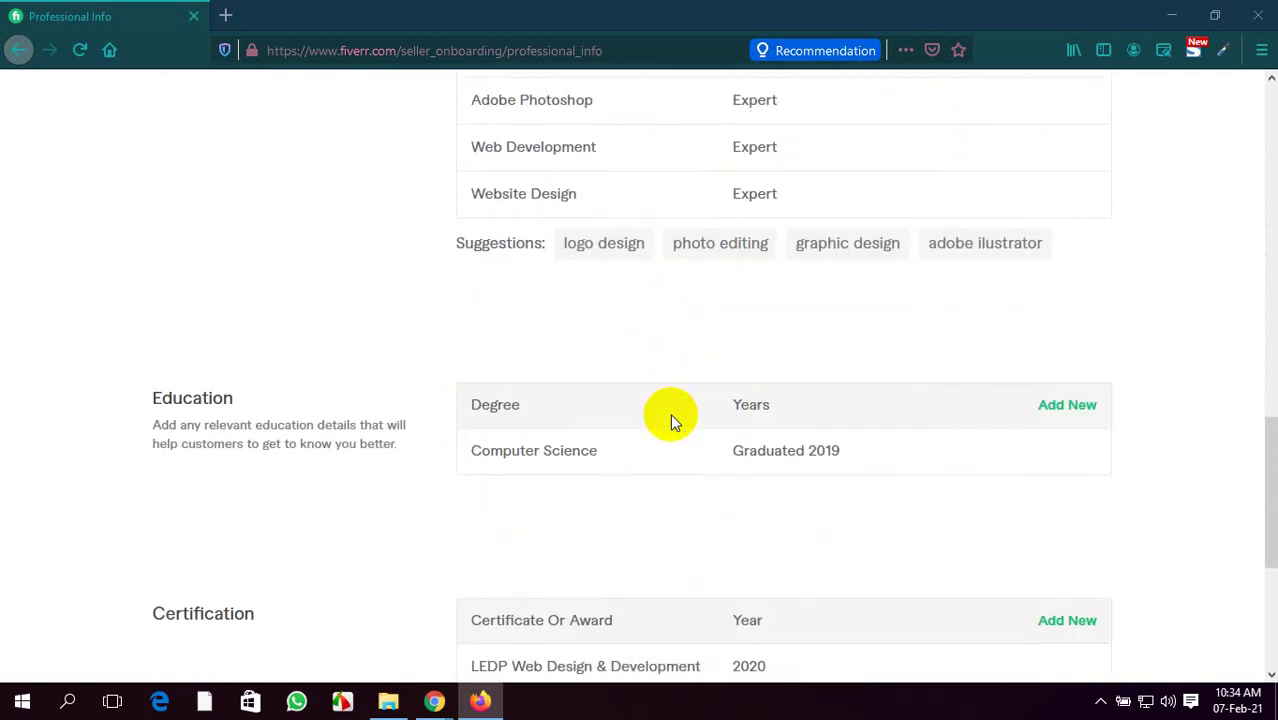
pyautogui.scroll(-1, 628, 406)
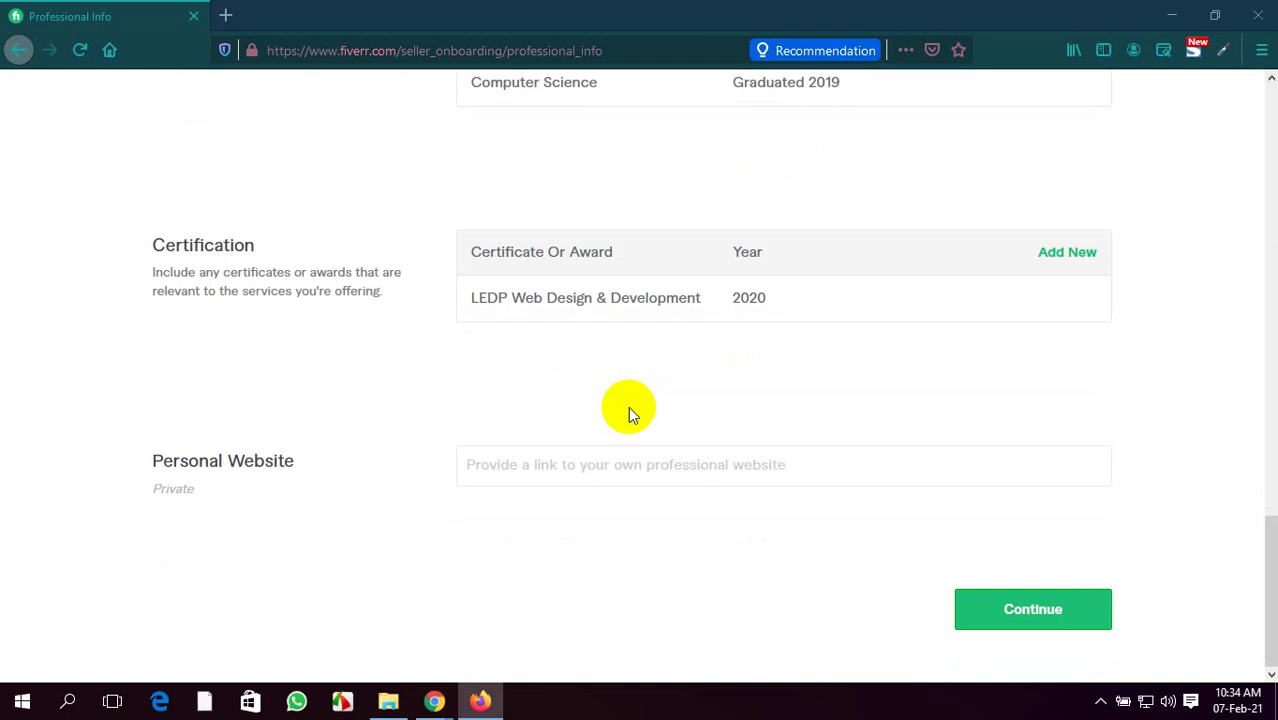
pyautogui.click(538, 469)
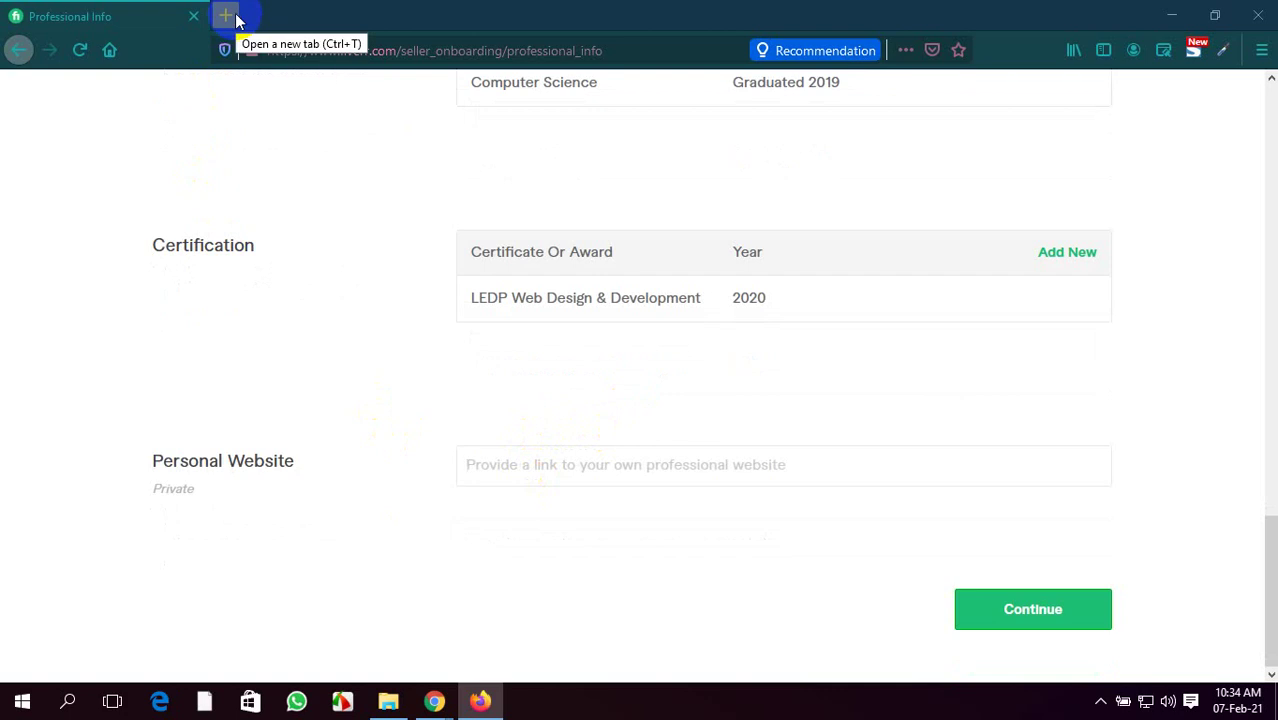
pyautogui.write('https://')
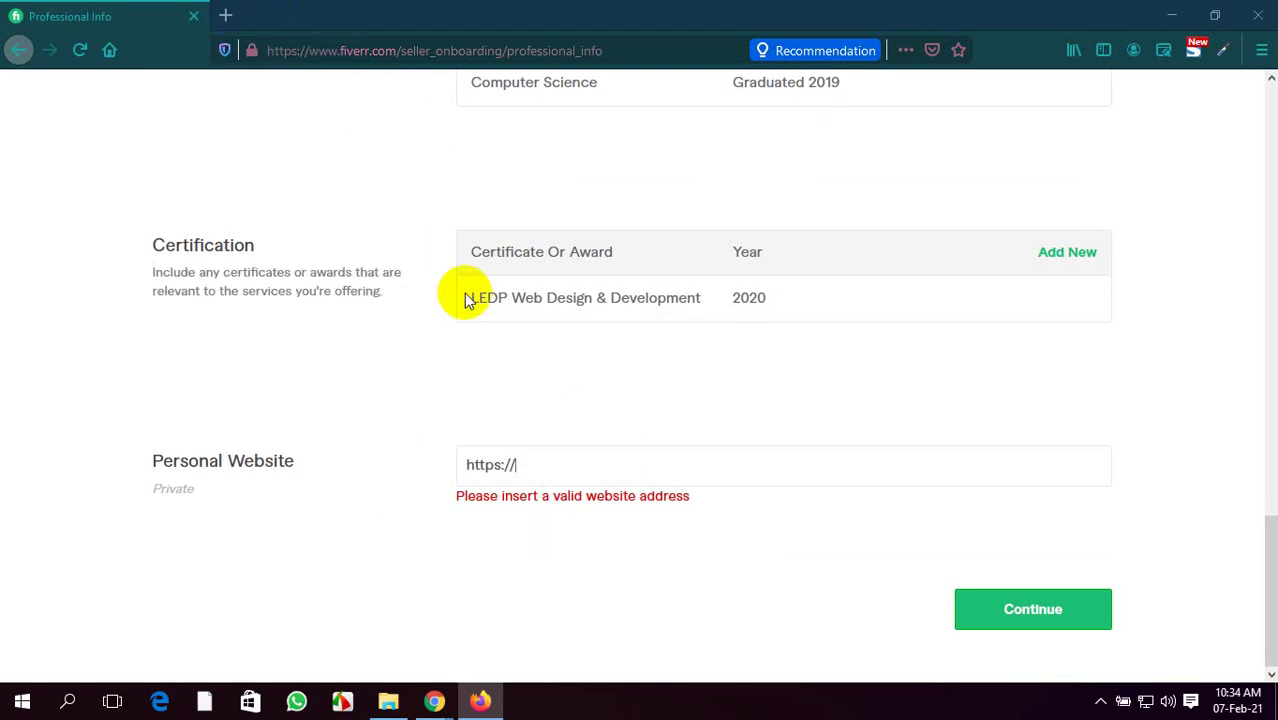
pyautogui.write('boi-kini.com')
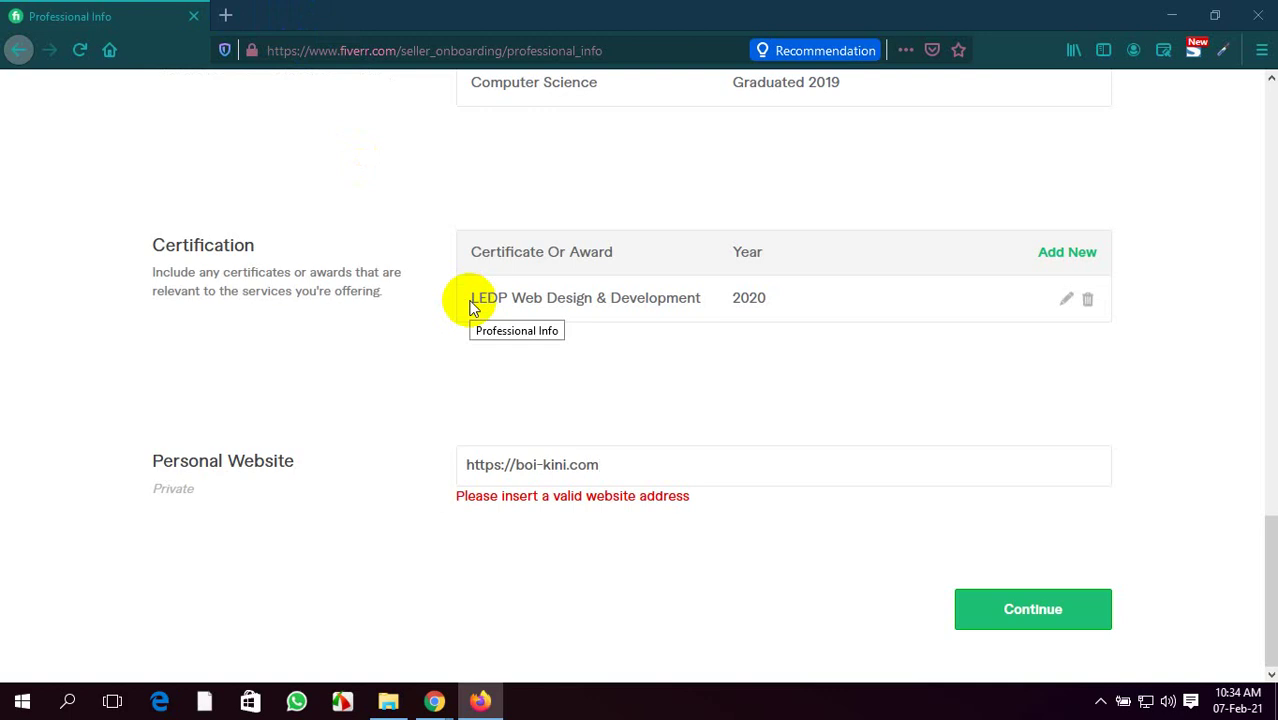
pyautogui.click(566, 455)
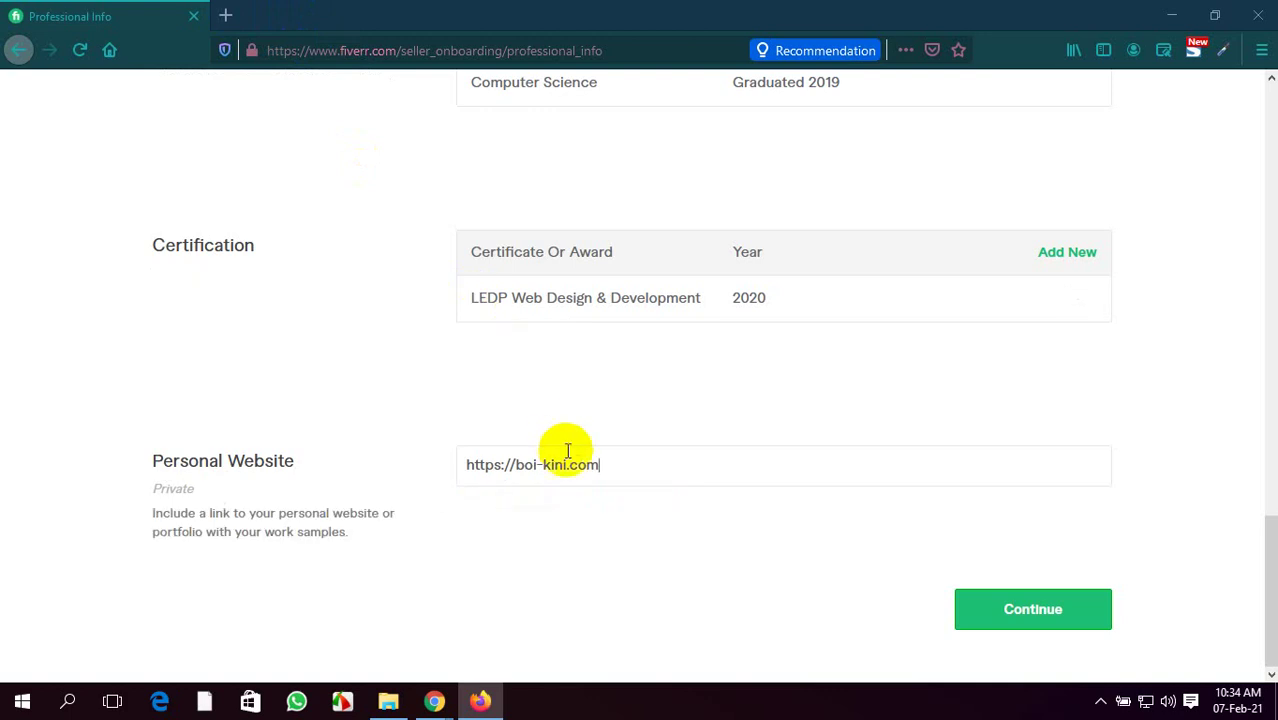
pyautogui.click(1014, 620)
pyautogui.scroll(-4, 720, 470)
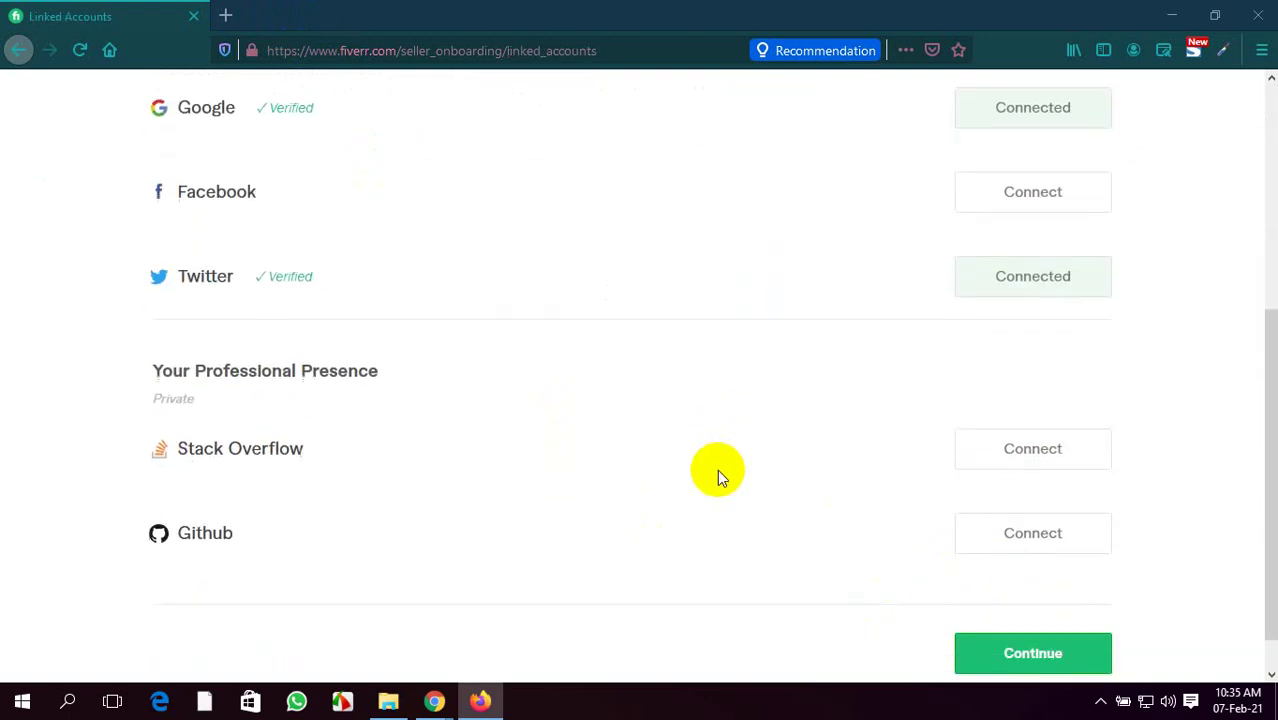
pyautogui.scroll(-1, 717, 474)
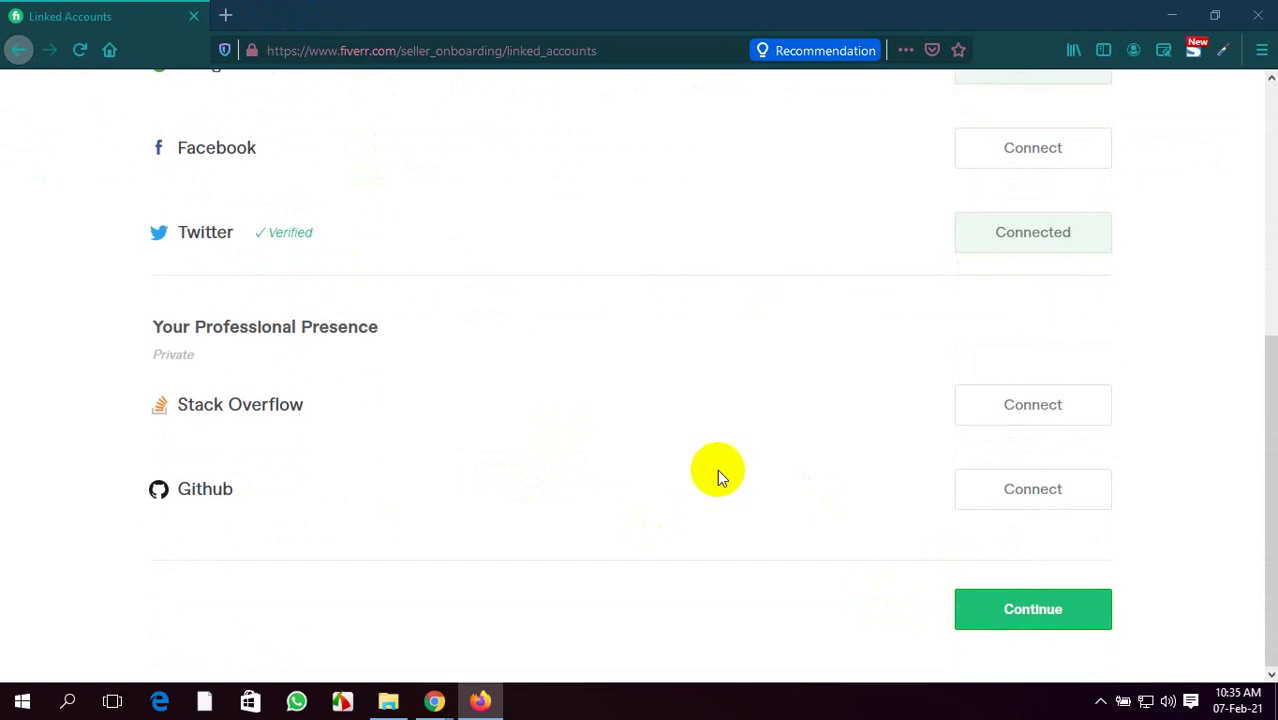
pyautogui.click(1030, 612)
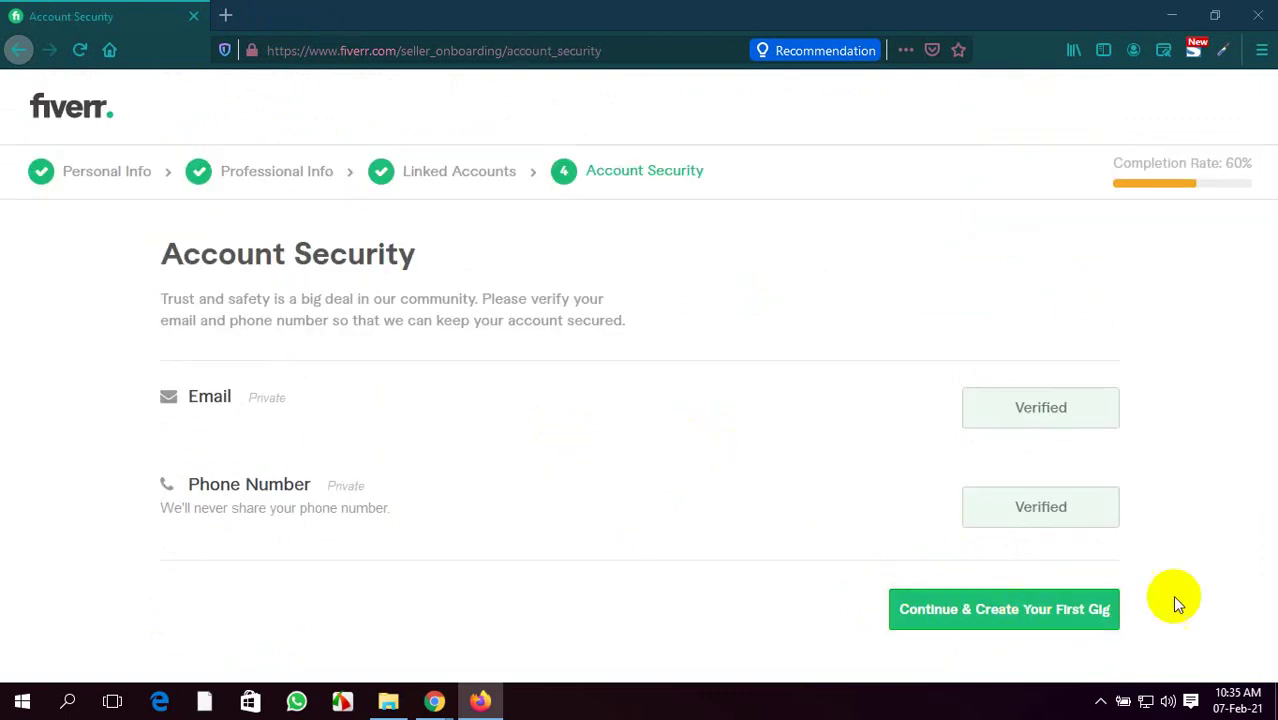
pyautogui.click(1065, 620)
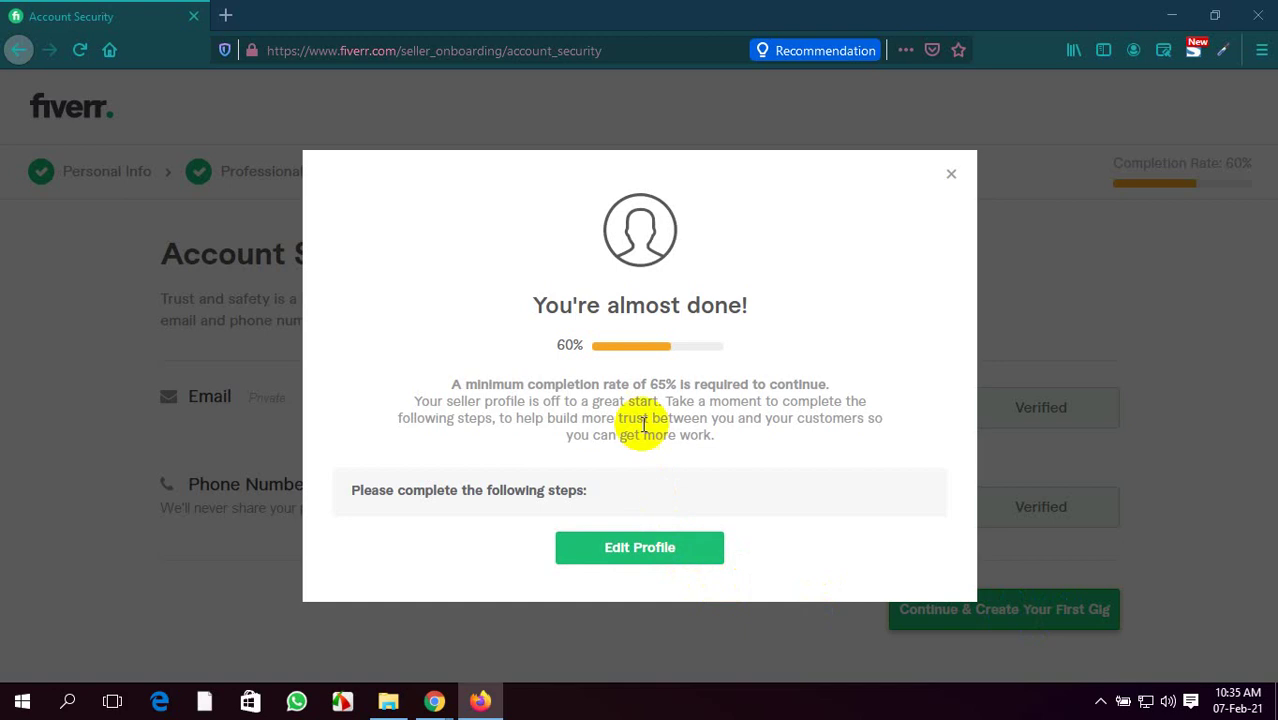
pyautogui.click(640, 548)
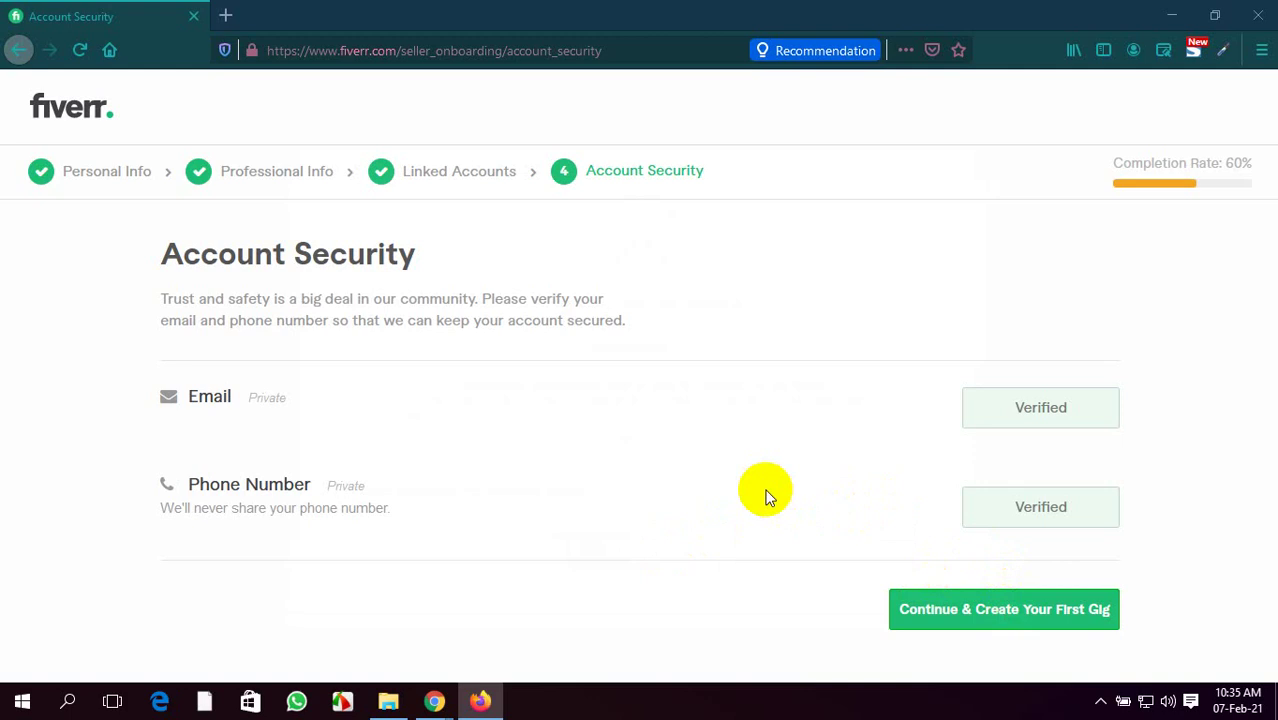
# - Go back to Personal Info and continue through Professional Info to the Linked Accounts step
pyautogui.click(19, 52)
pyautogui.scroll(-1, 872, 490)
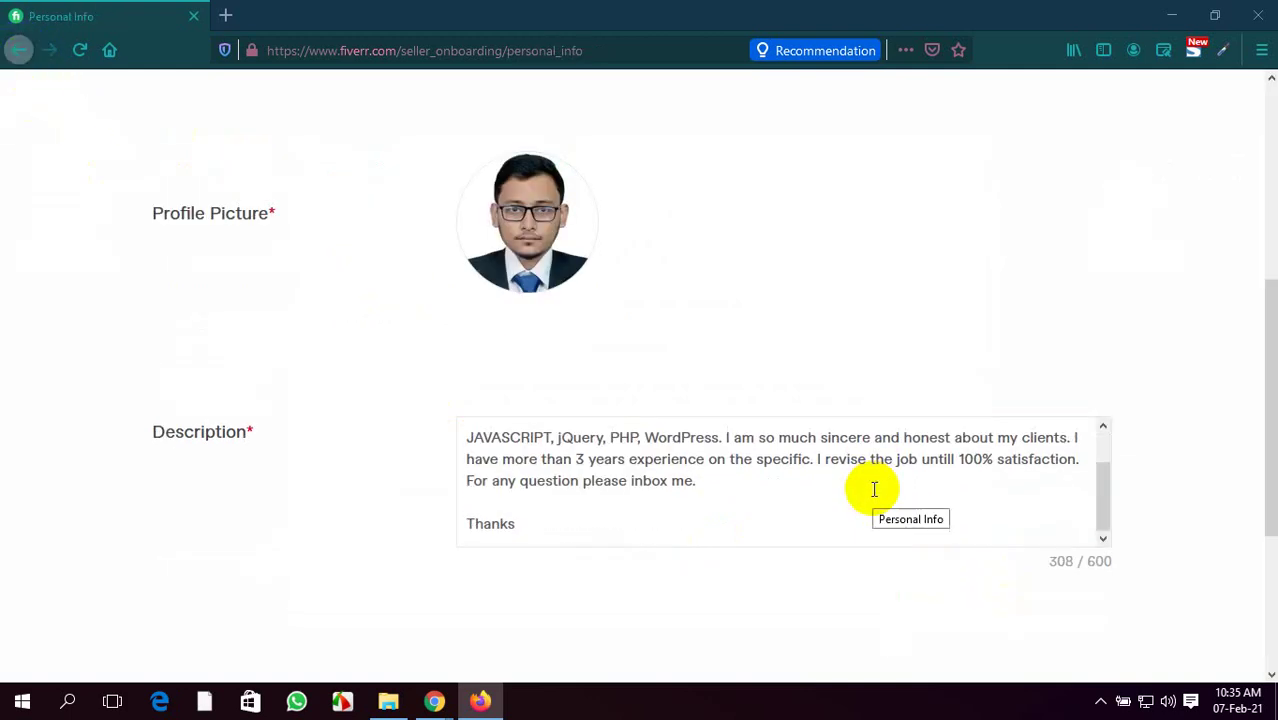
pyautogui.scroll(-3, 1189, 545)
pyautogui.click(1045, 609)
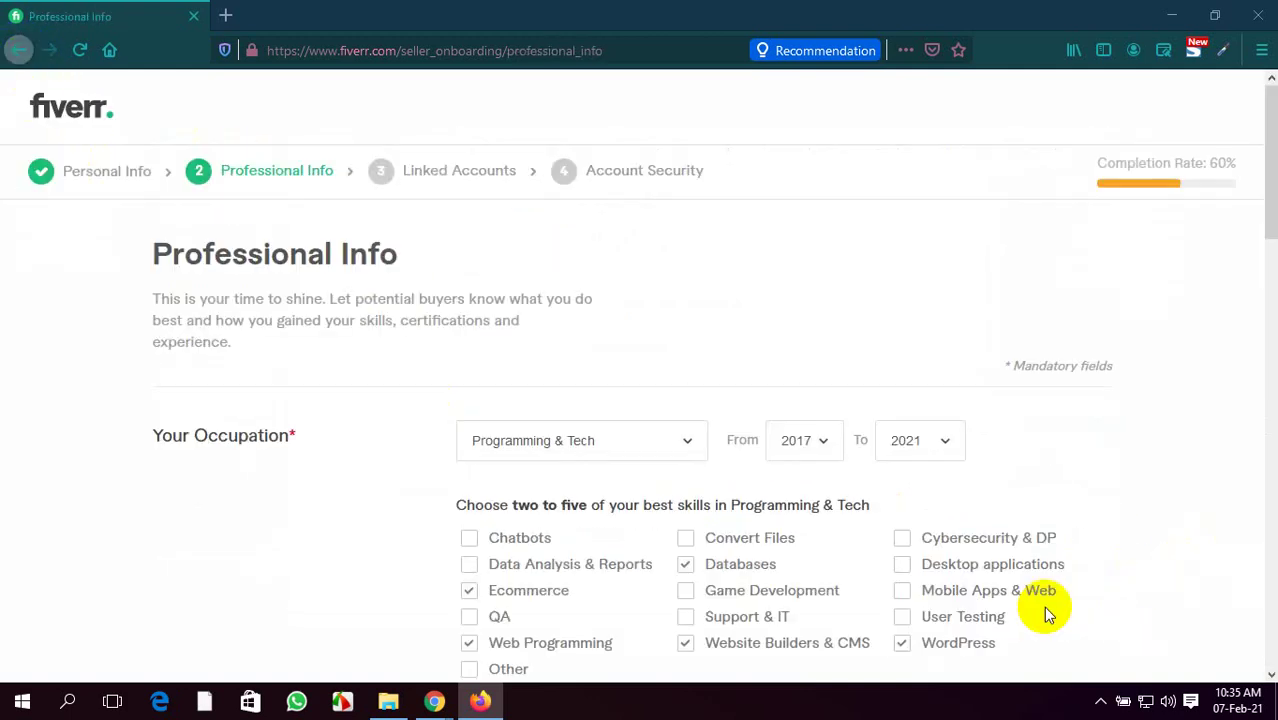
pyautogui.scroll(-3, 973, 445)
pyautogui.scroll(-4, 1013, 446)
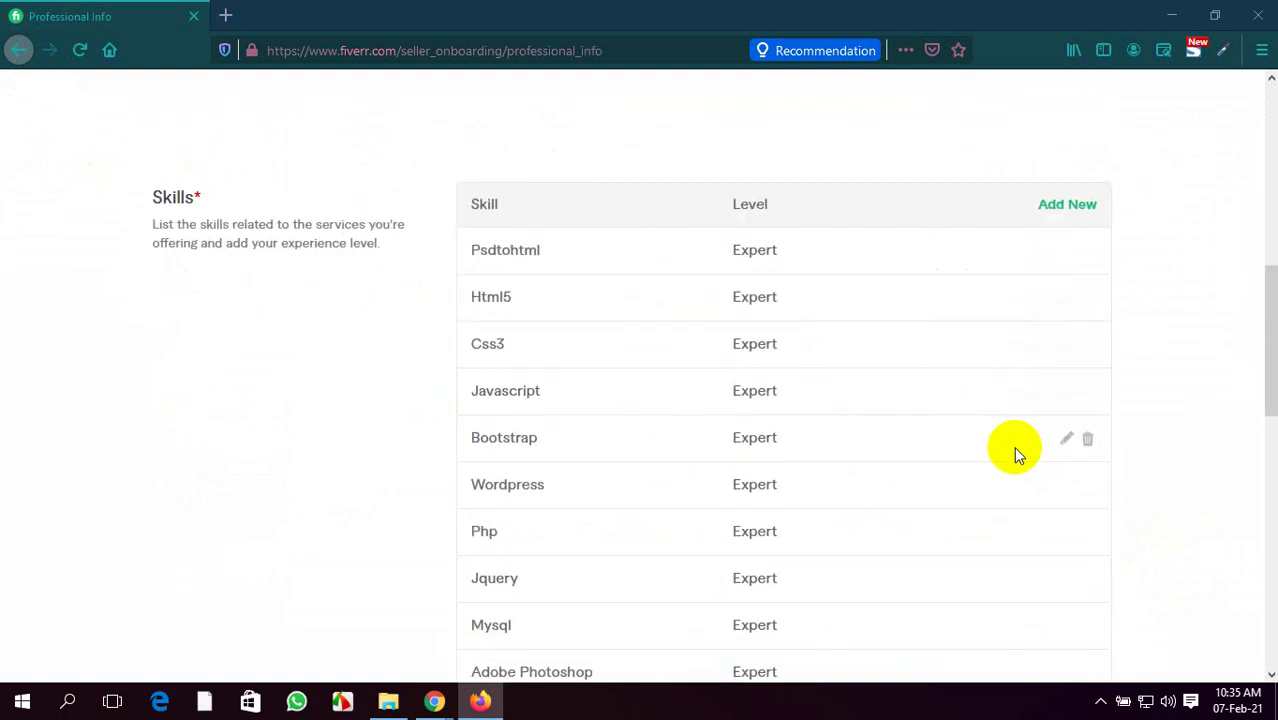
pyautogui.scroll(-10, 1013, 446)
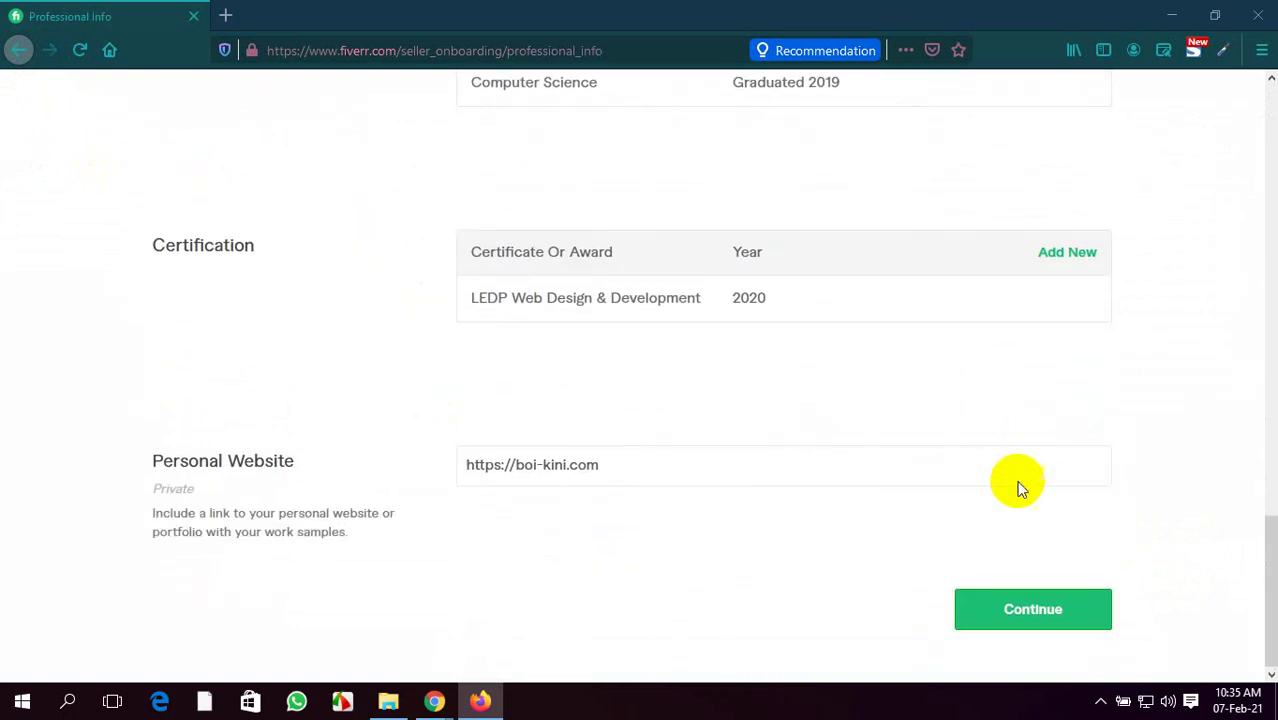
pyautogui.click(1033, 610)
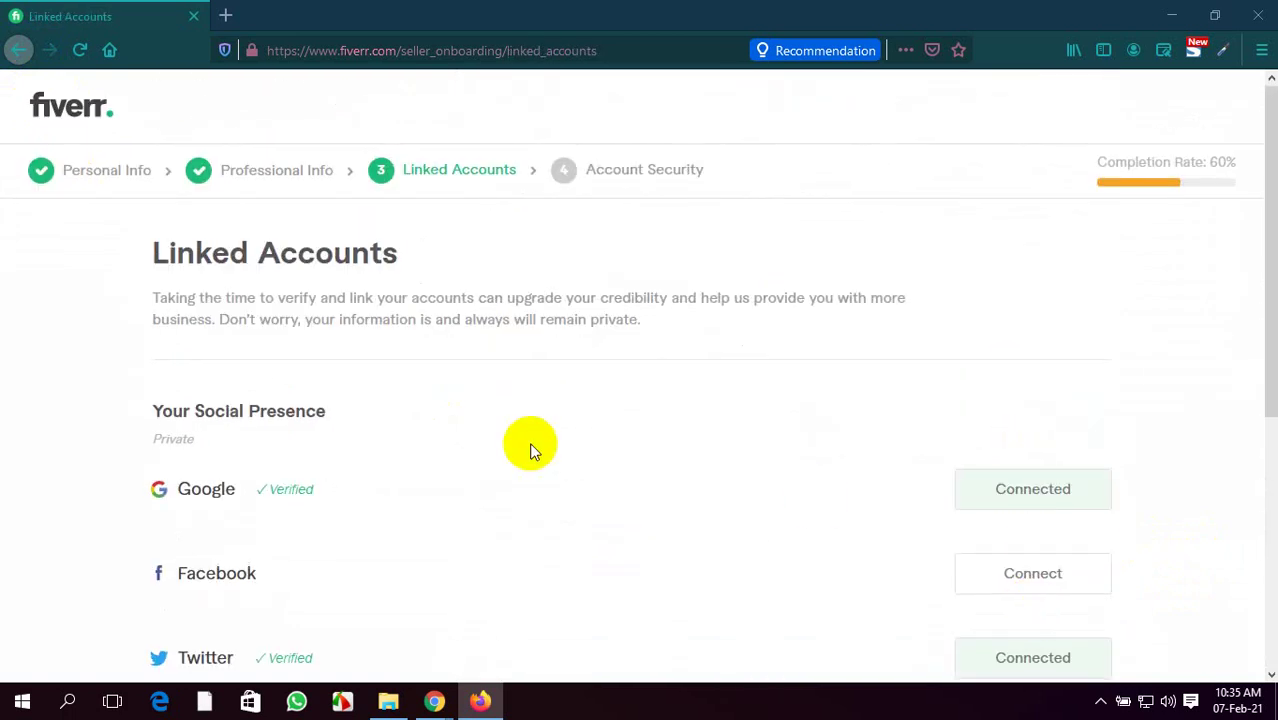
# - Look over the Linked Accounts page, then minimise the Fiverr browser window
pyautogui.scroll(-4, 530, 450)
pyautogui.scroll(2, 530, 450)
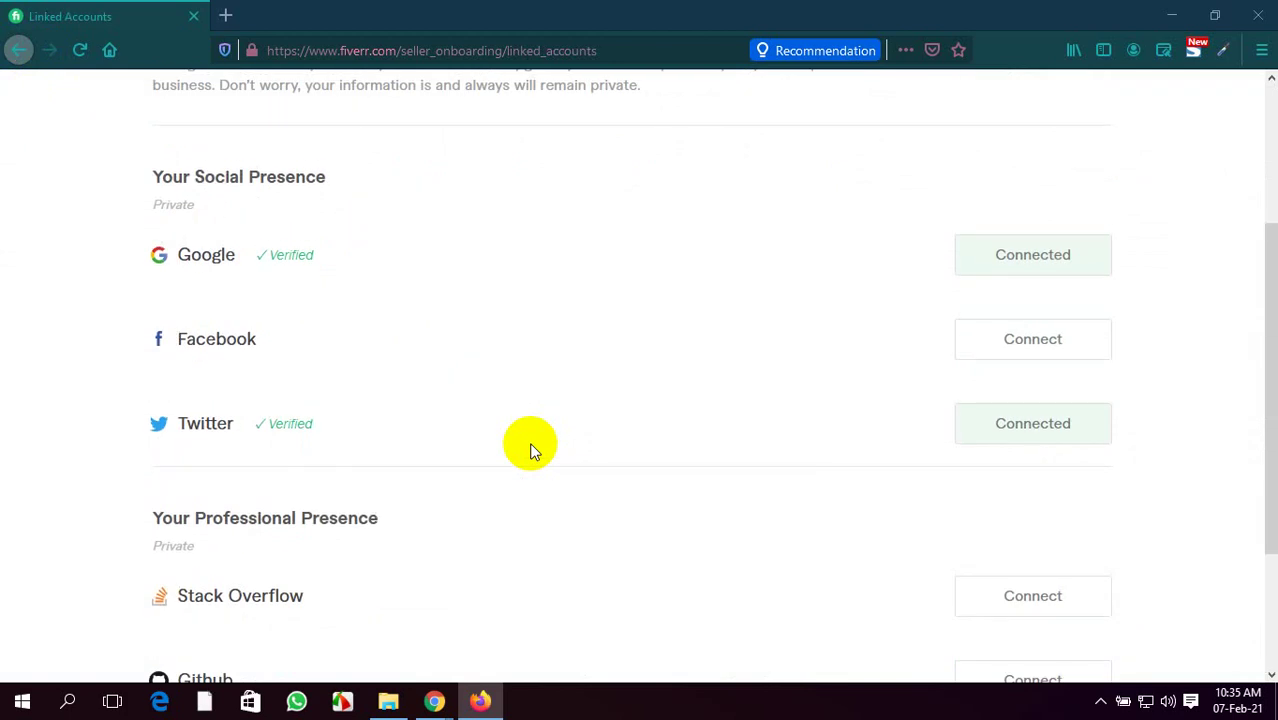
pyautogui.scroll(-2, 530, 450)
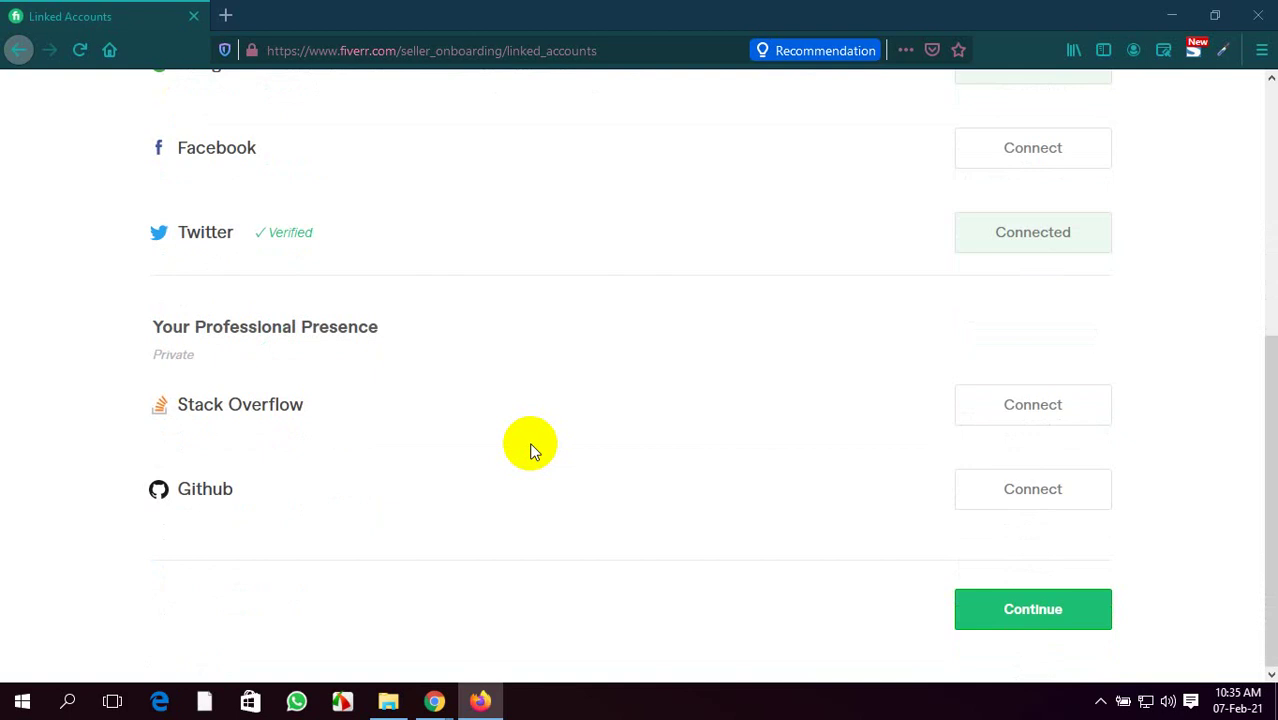
pyautogui.click(1168, 12)
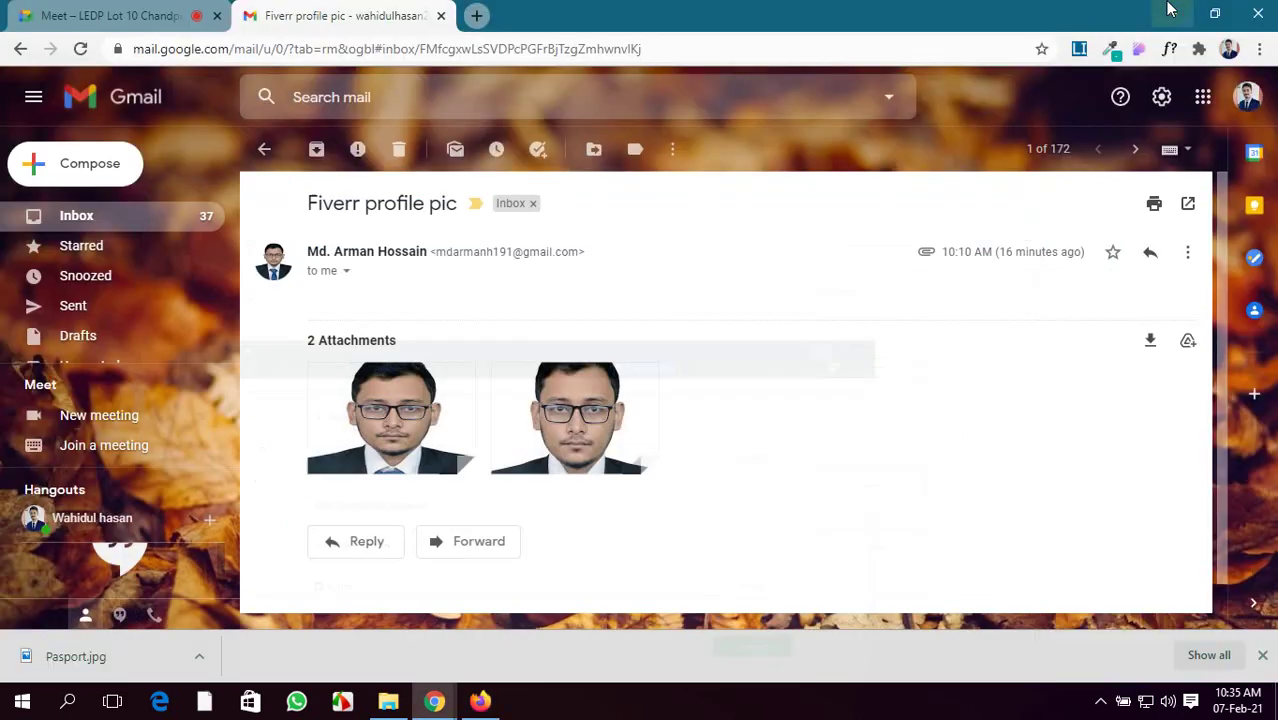
# - Switch to the Google Meet tab, close the Fiverr profile pic Gmail tab, and minimise Chrome
pyautogui.click(114, 15)
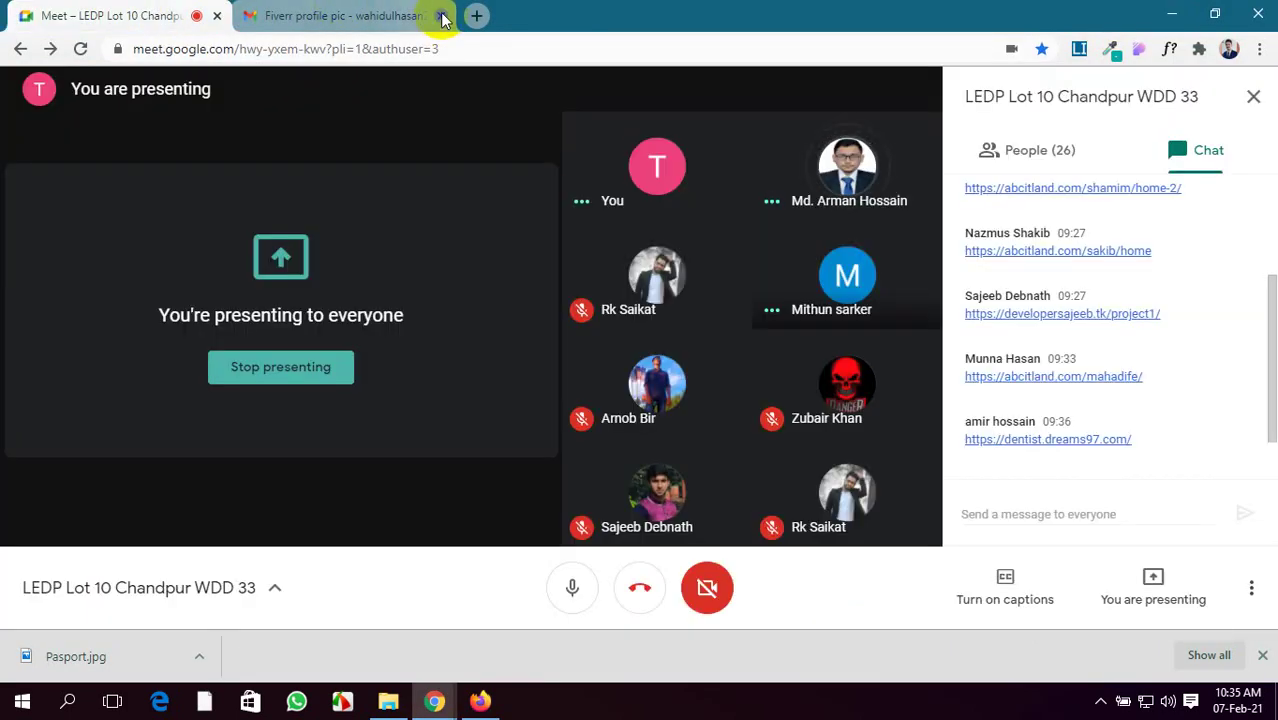
pyautogui.click(440, 15)
pyautogui.click(1172, 12)
# - Refresh the desktop and bring the Fiverr Linked Accounts page back to the front
pyautogui.rightClick(860, 86)
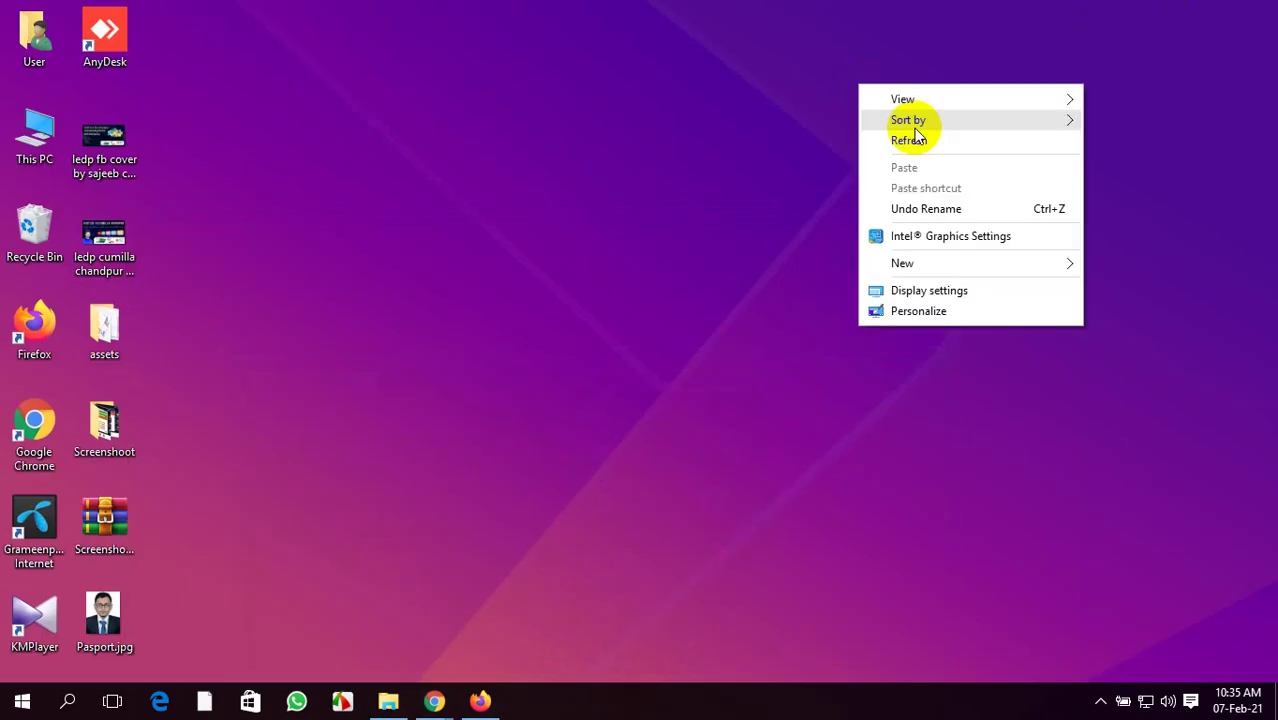
pyautogui.click(918, 140)
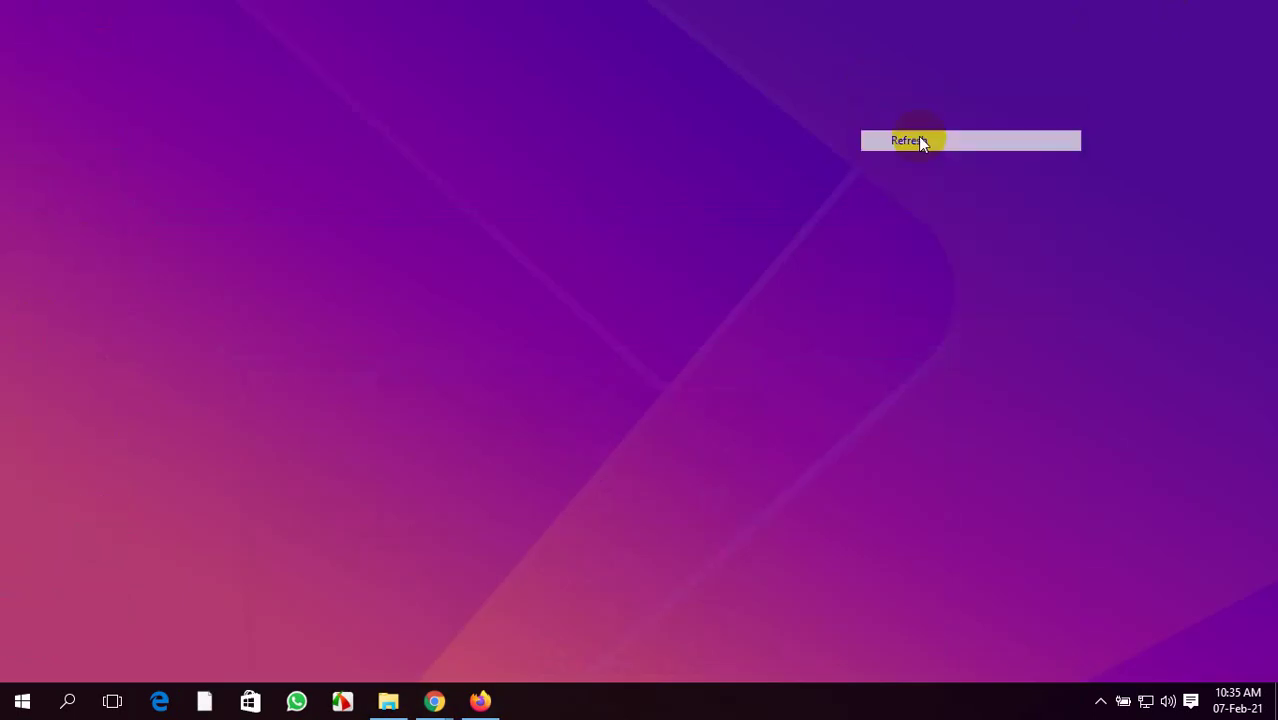
pyautogui.click(484, 704)
pyautogui.moveTo(434, 695)
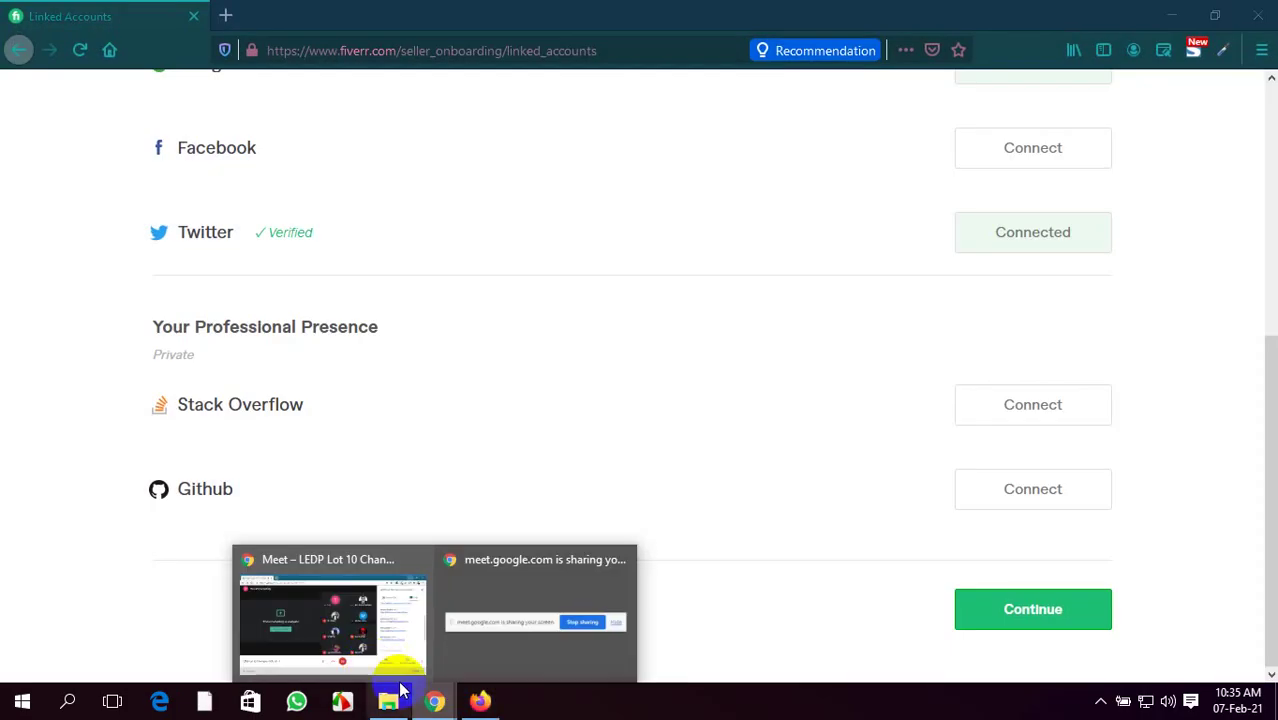
pyautogui.click(372, 660)
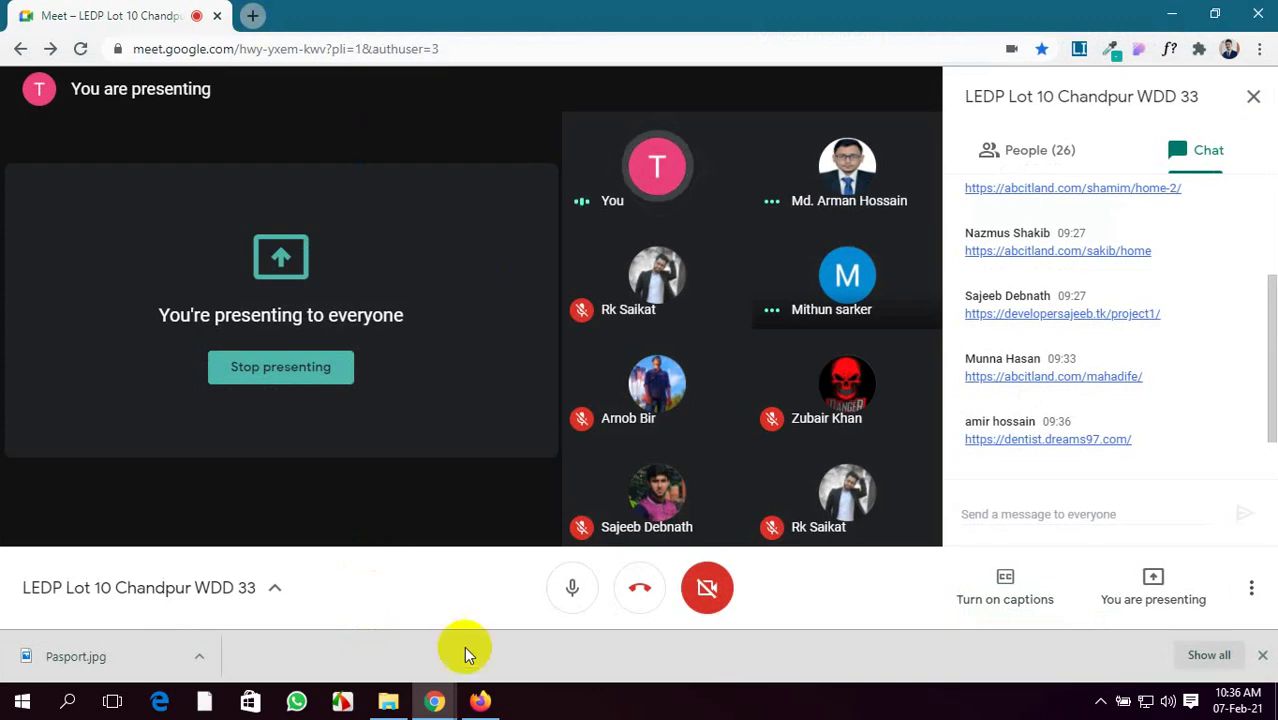
pyautogui.click(484, 703)
# - Step back through the onboarding pages to the Start Selling page
pyautogui.scroll(10, 848, 391)
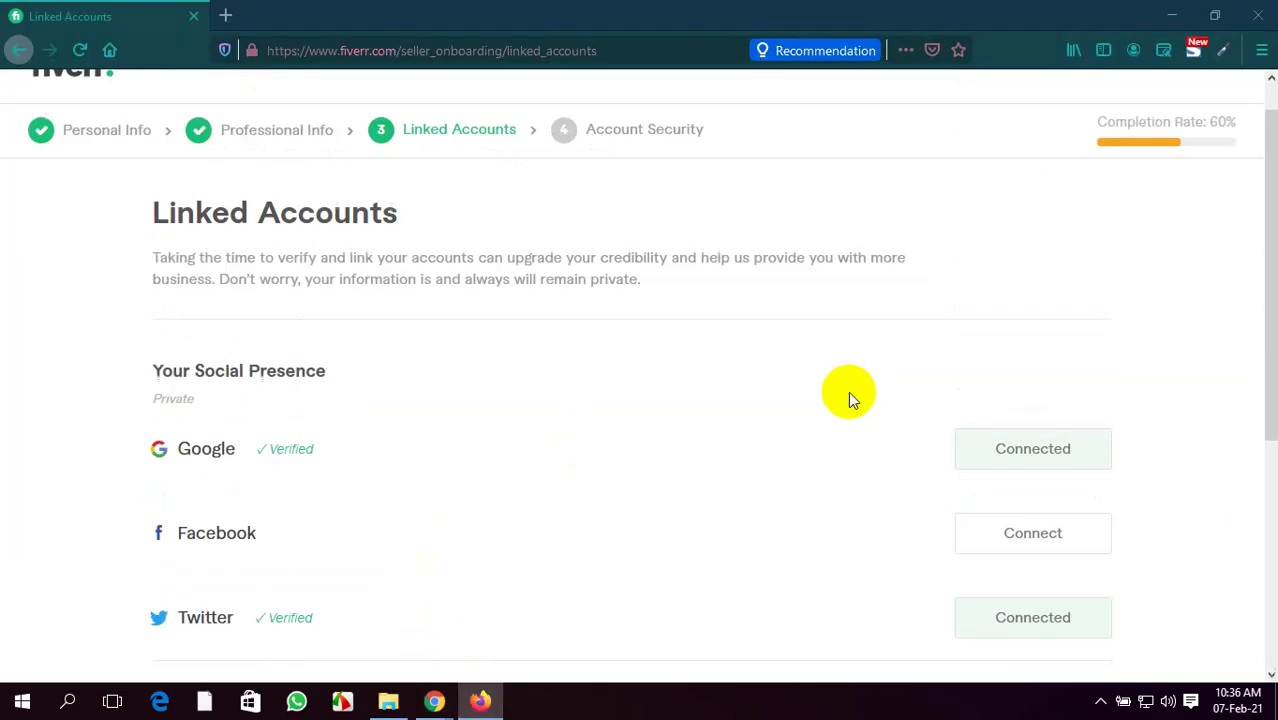
pyautogui.scroll(-4, 788, 429)
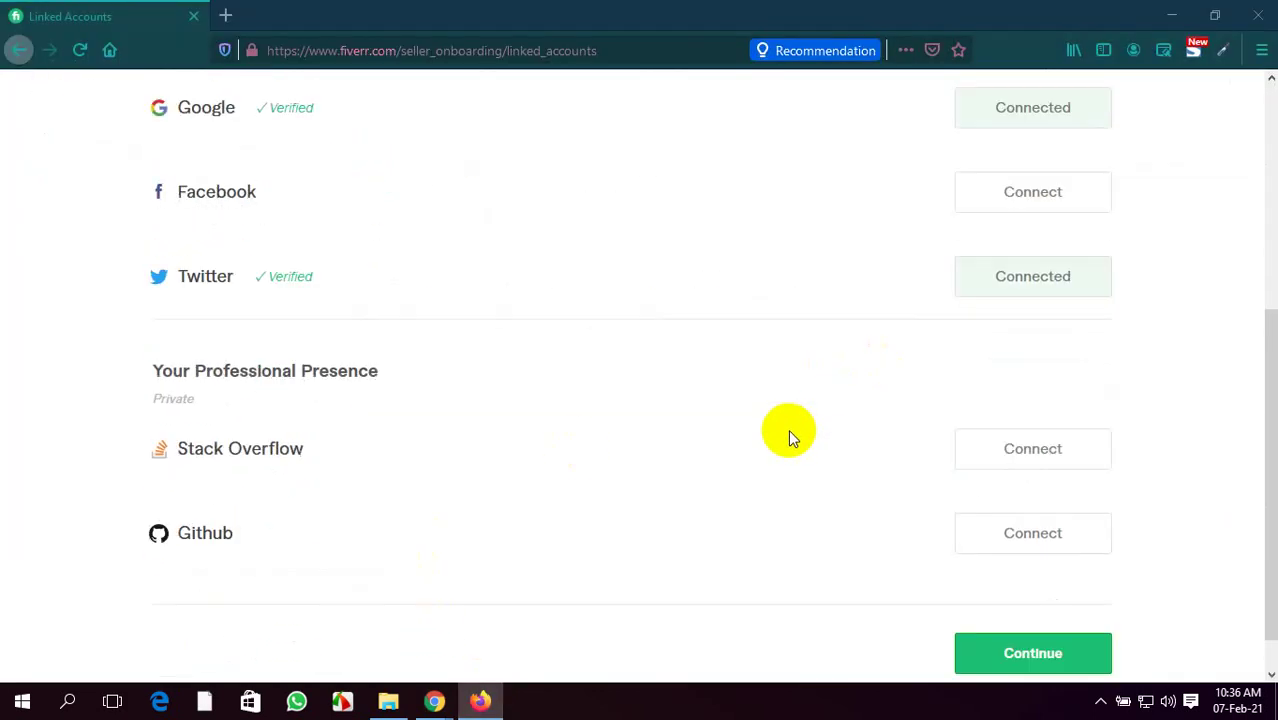
pyautogui.scroll(3, 788, 429)
pyautogui.scroll(-1, 788, 429)
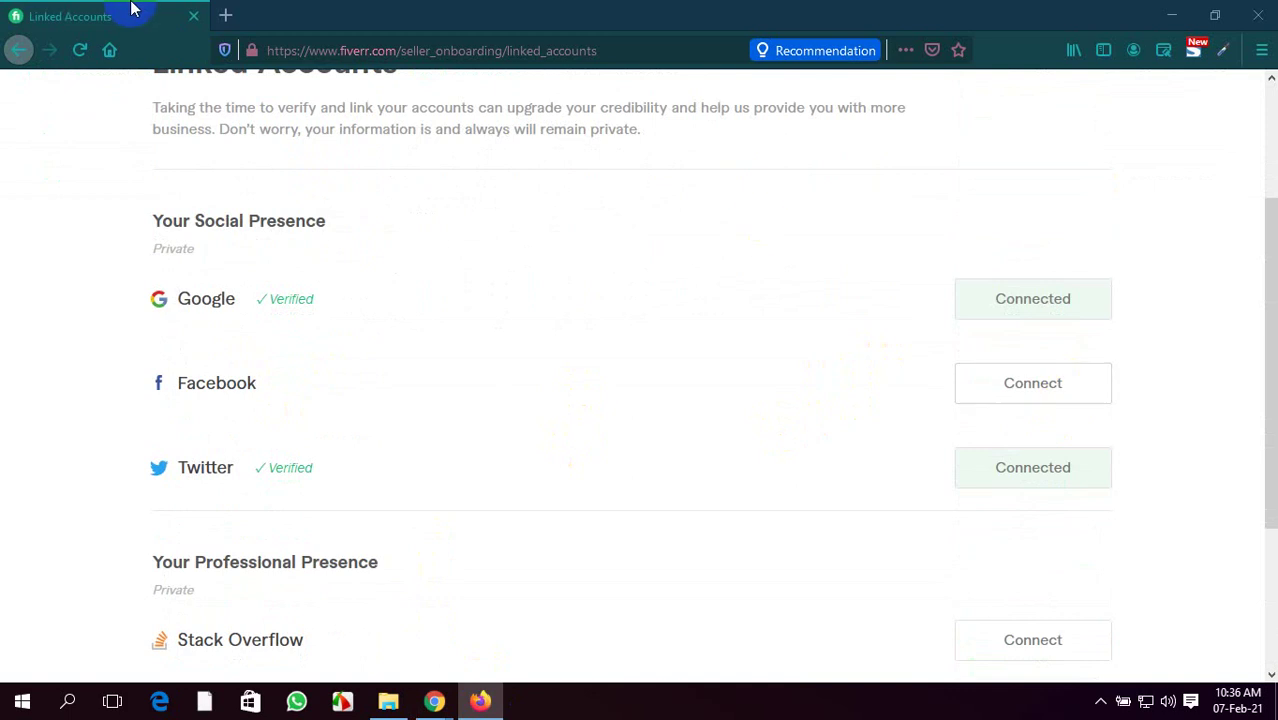
pyautogui.scroll(2, 1207, 253)
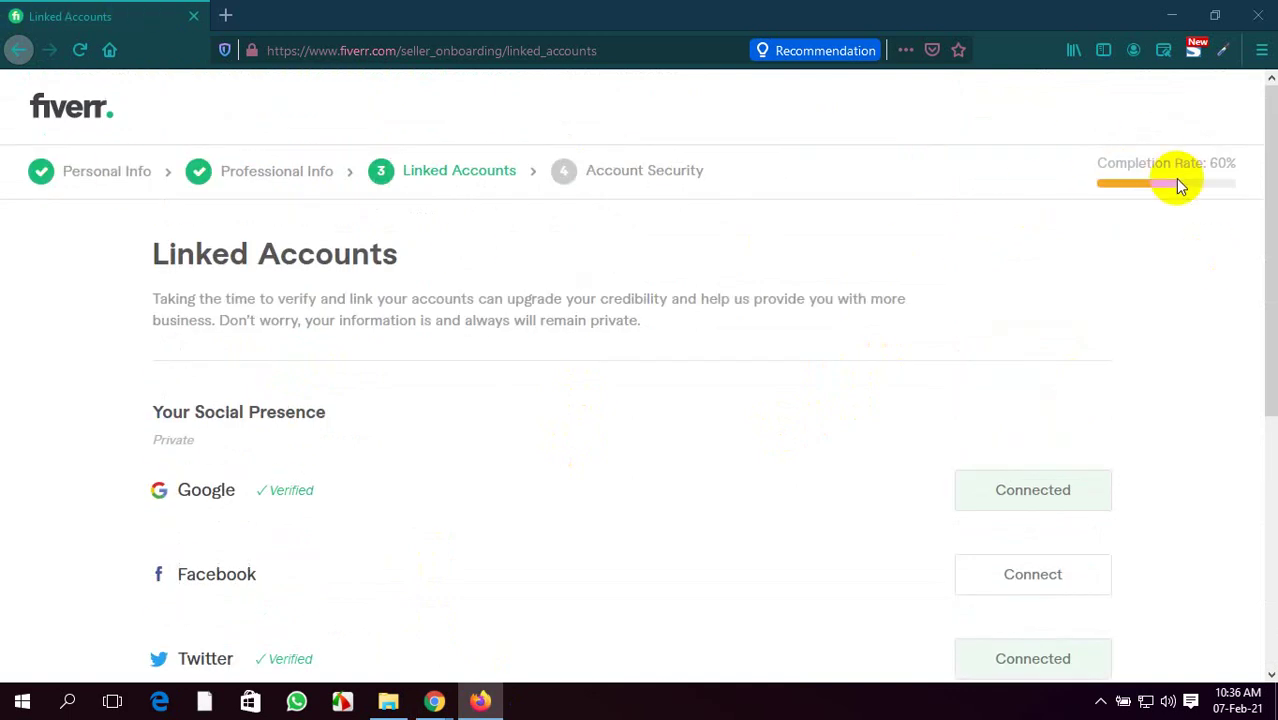
pyautogui.click(18, 50)
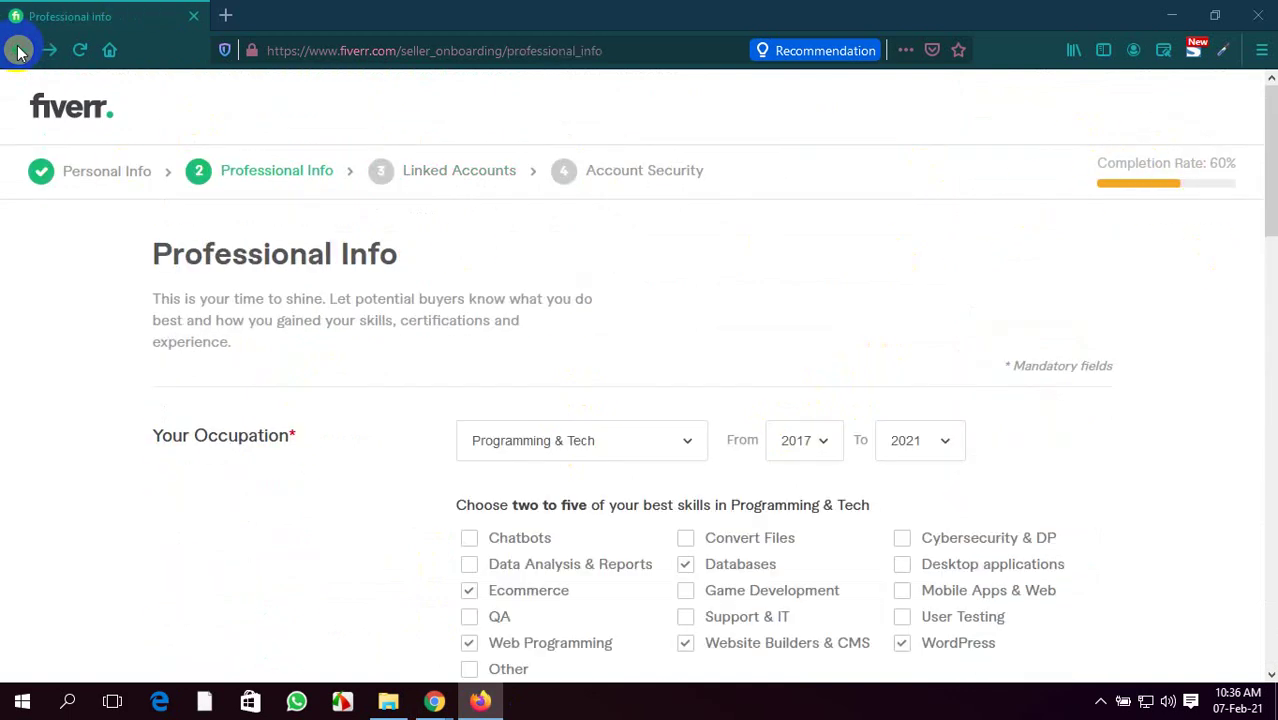
pyautogui.click(18, 50)
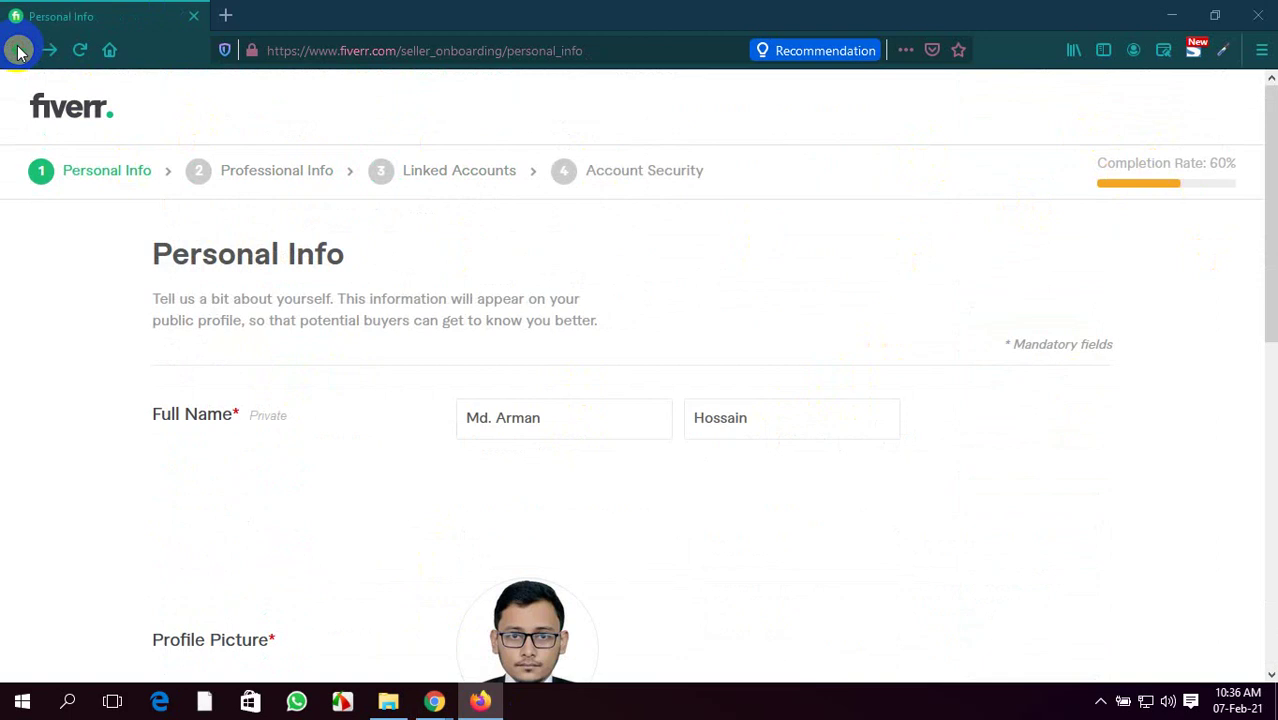
pyautogui.click(18, 50)
pyautogui.click(18, 50)
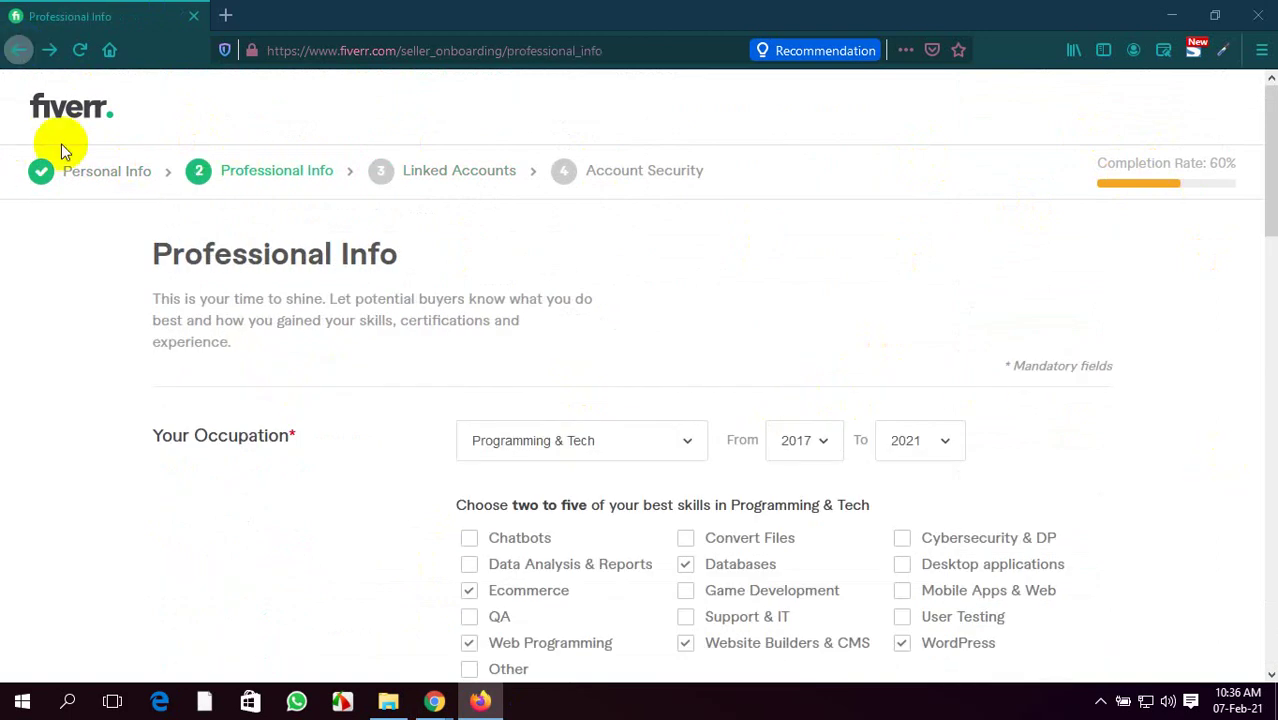
pyautogui.click(18, 50)
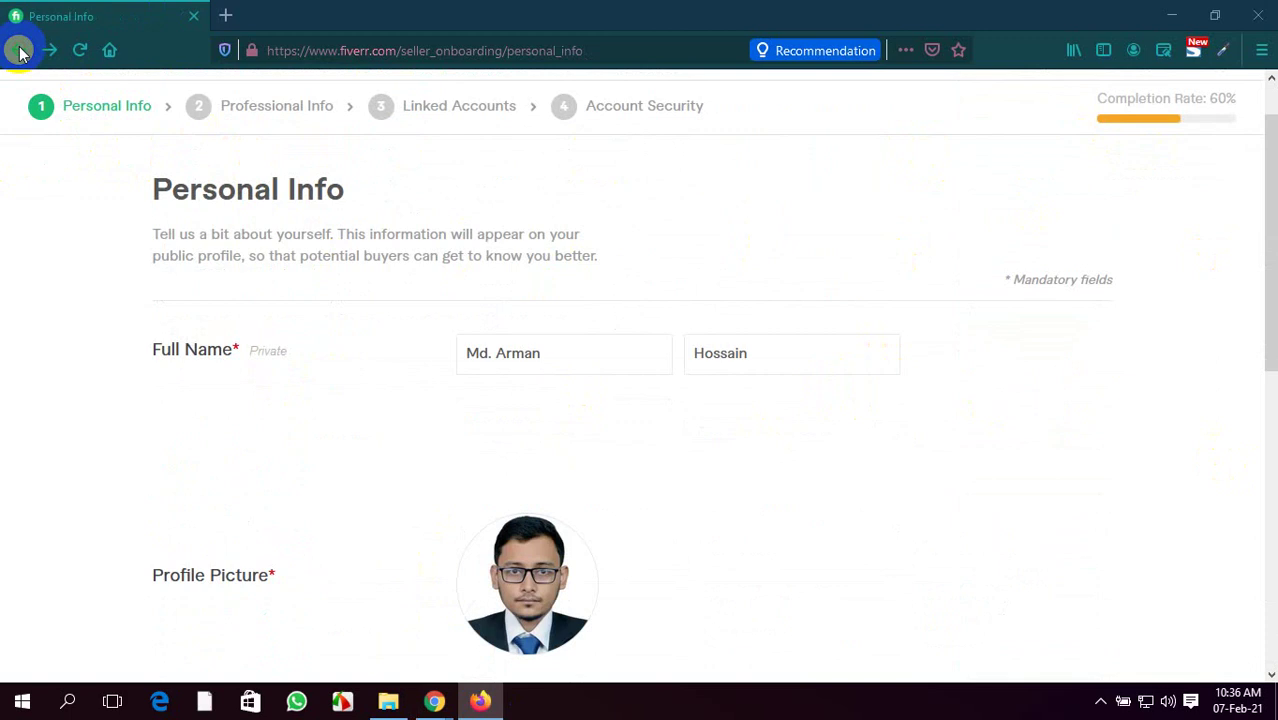
pyautogui.click(18, 50)
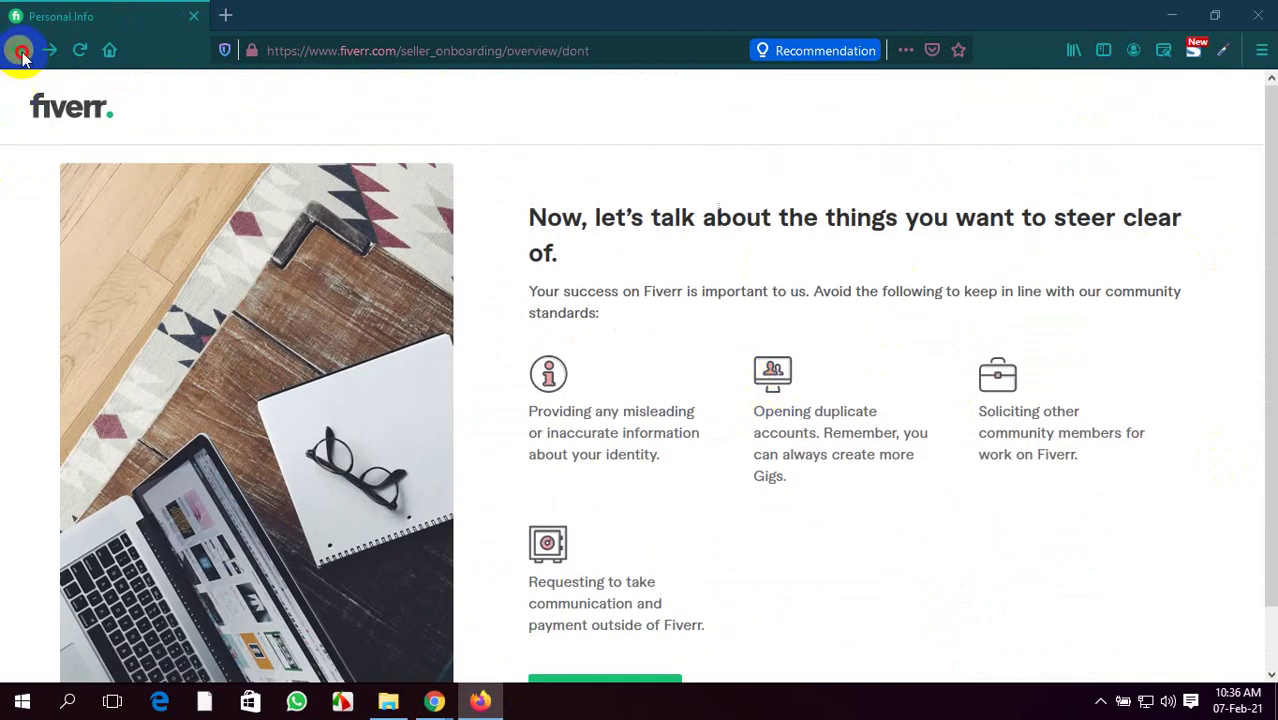
pyautogui.click(19, 51)
pyautogui.click(19, 51)
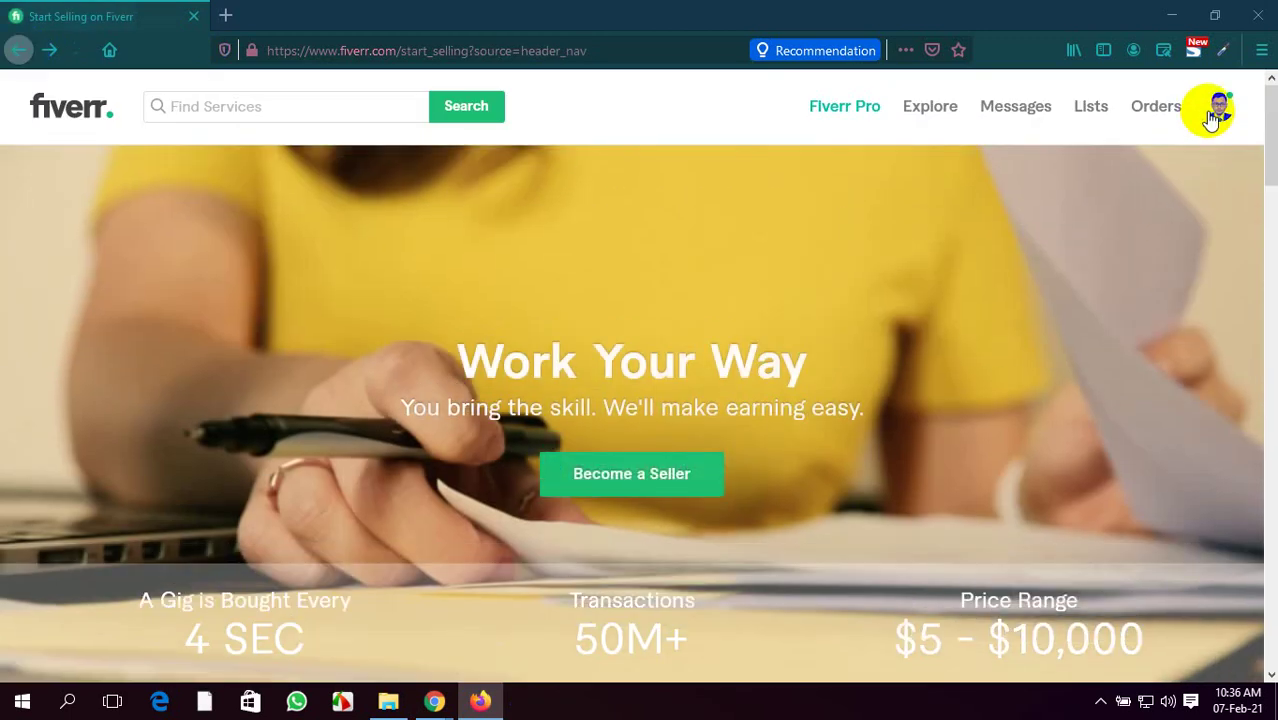
# - Open the account's Profile page from the avatar menu, then bring Google Meet forward
pyautogui.click(1219, 108)
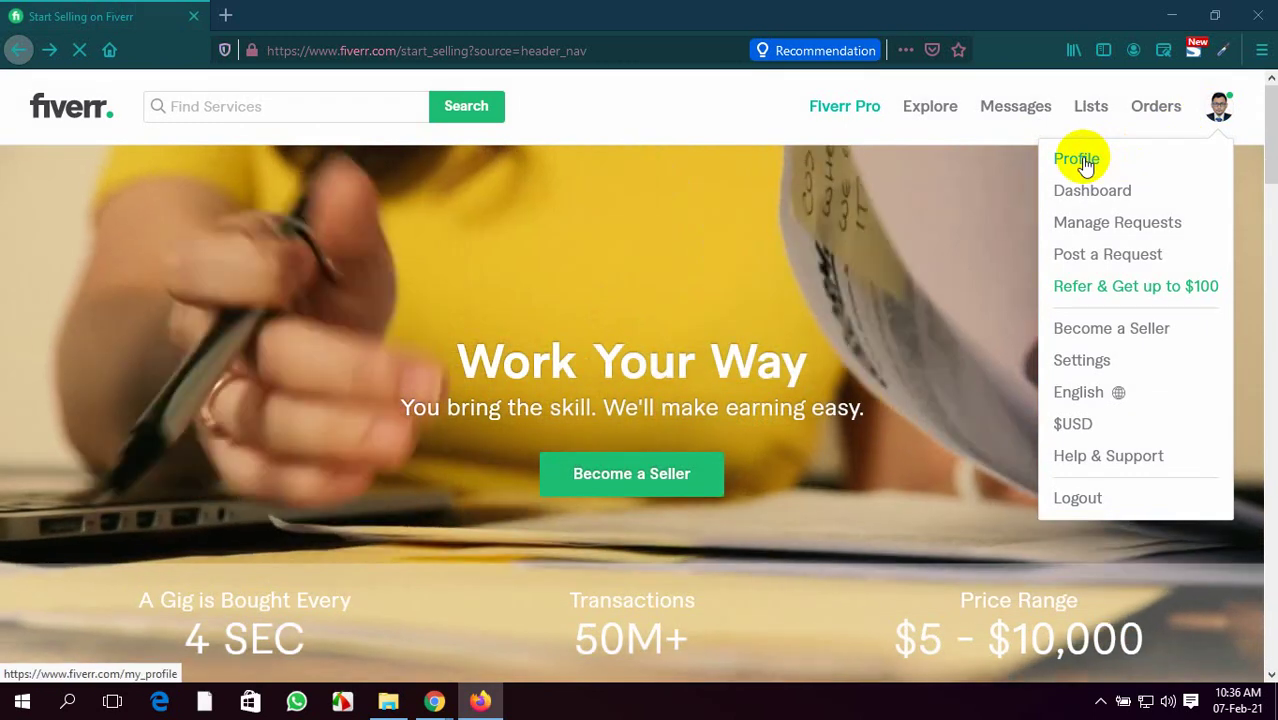
pyautogui.click(1084, 162)
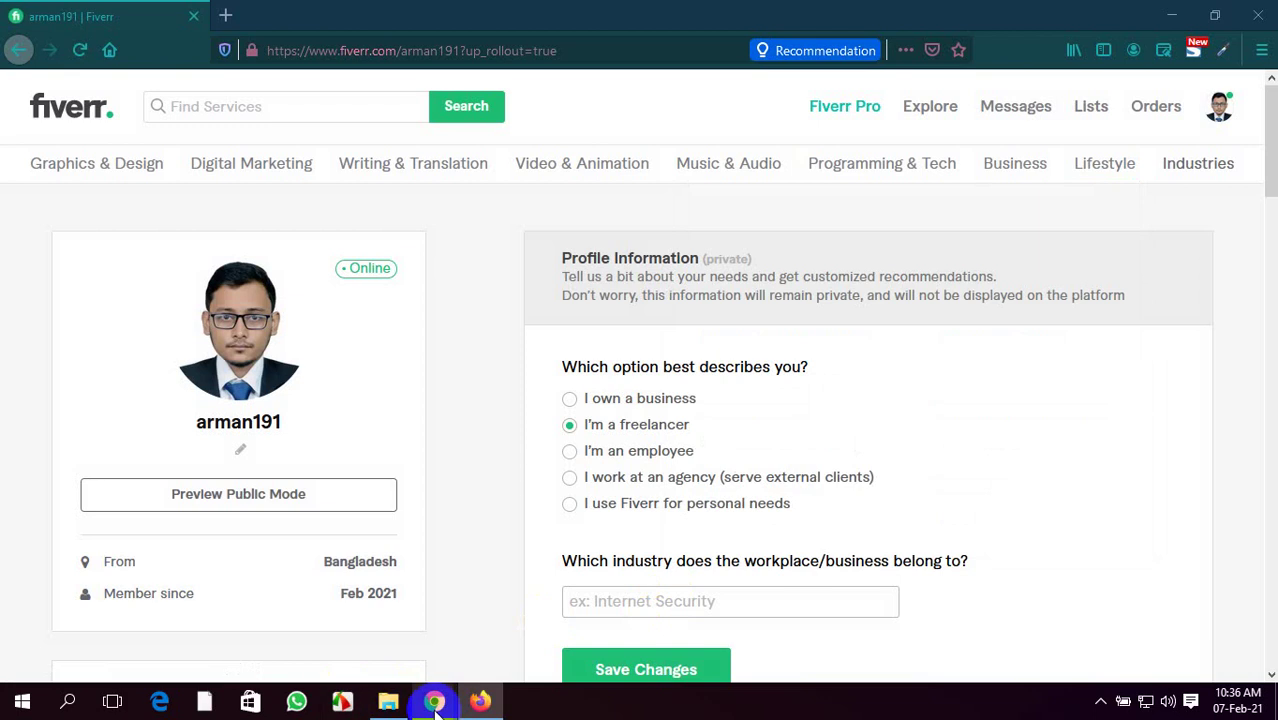
pyautogui.moveTo(434, 701)
pyautogui.click(371, 628)
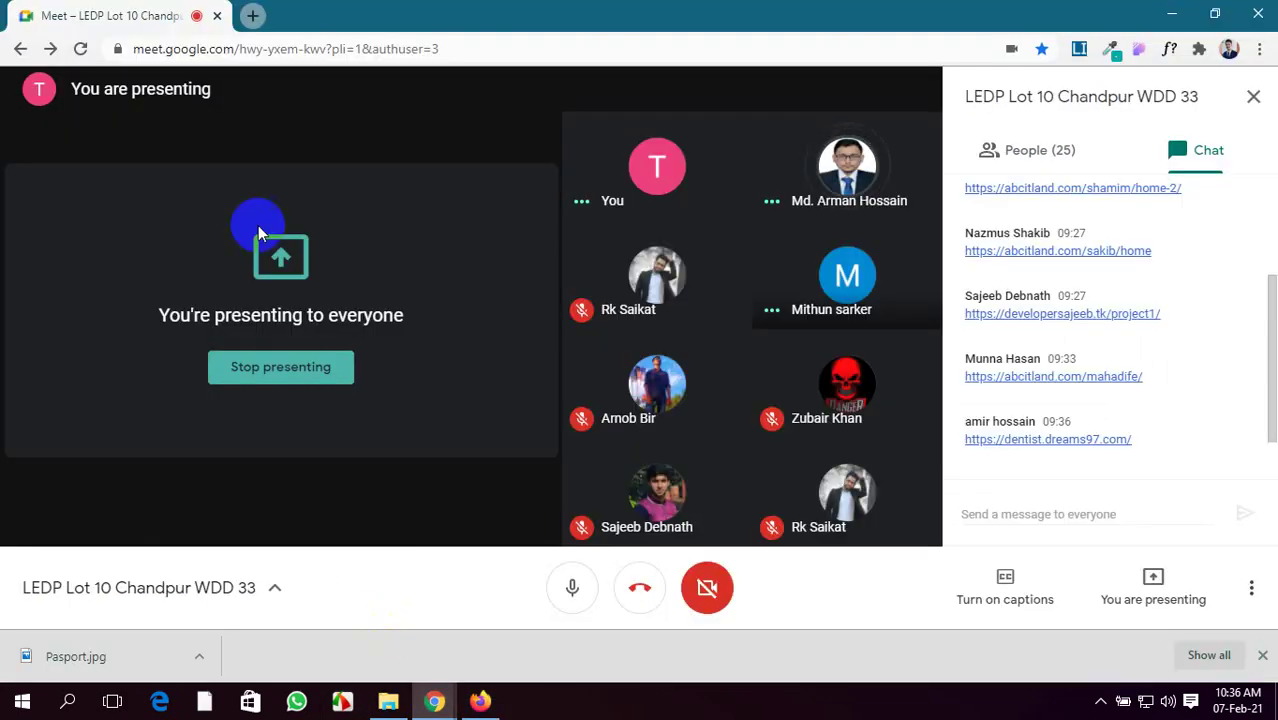
# - Stop screen sharing, pin the presentation, hide the chat panel, and mute the microphone
pyautogui.click(280, 372)
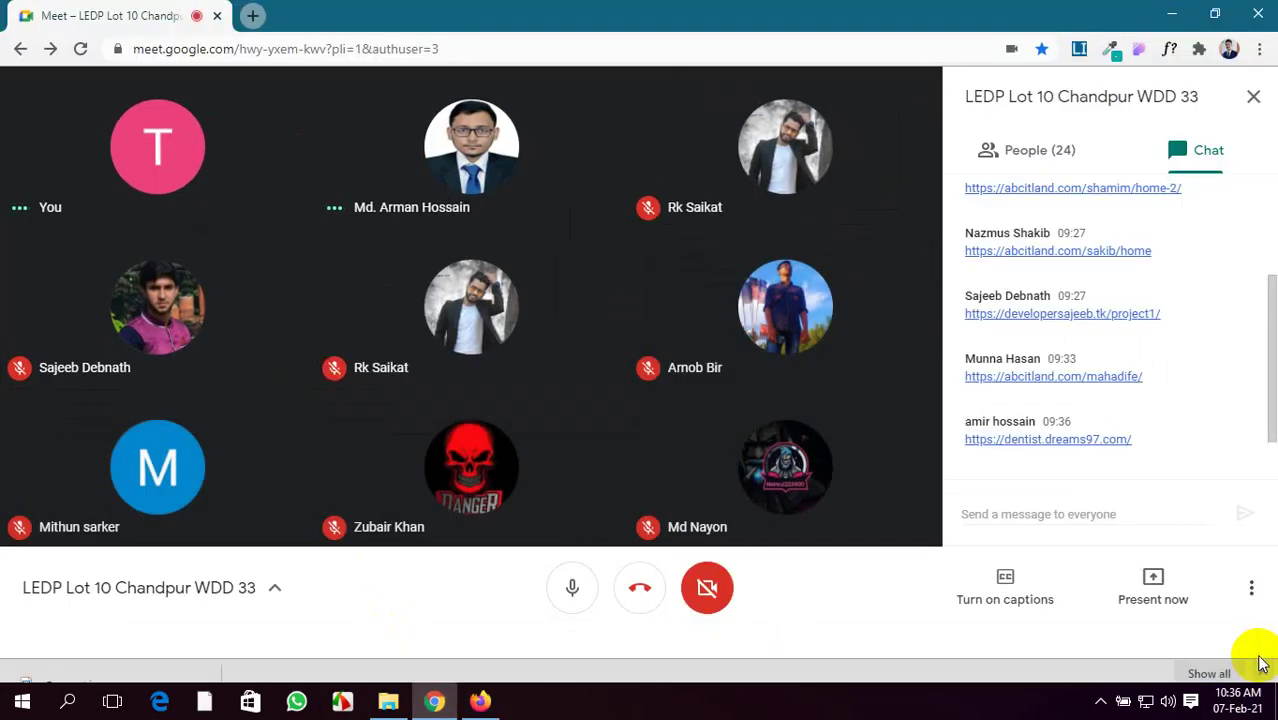
pyautogui.click(1262, 655)
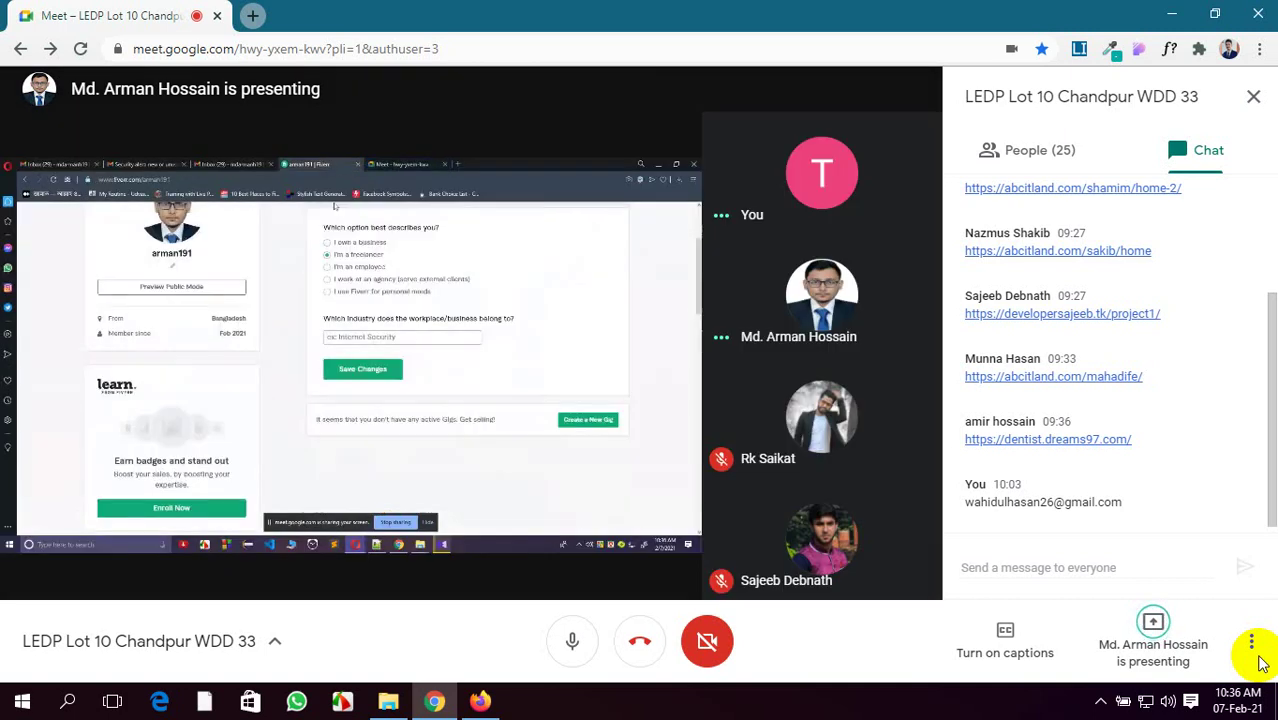
pyautogui.moveTo(354, 448)
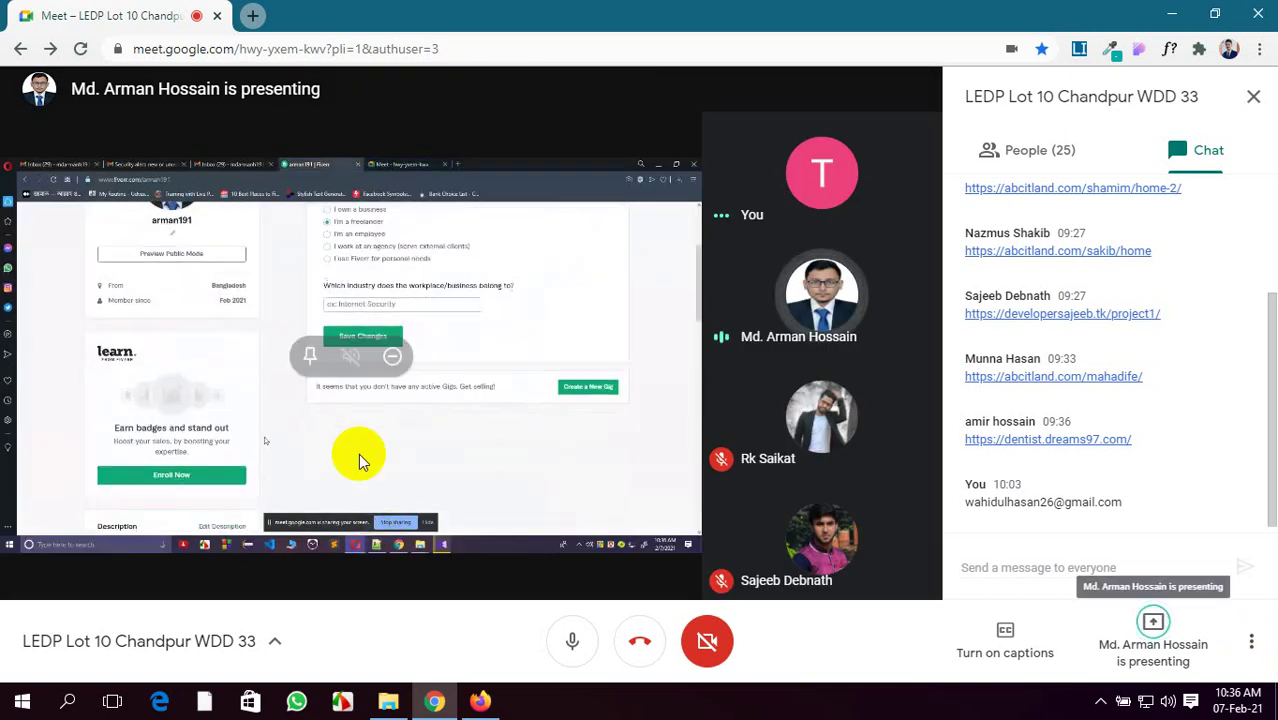
pyautogui.click(312, 355)
pyautogui.click(1250, 99)
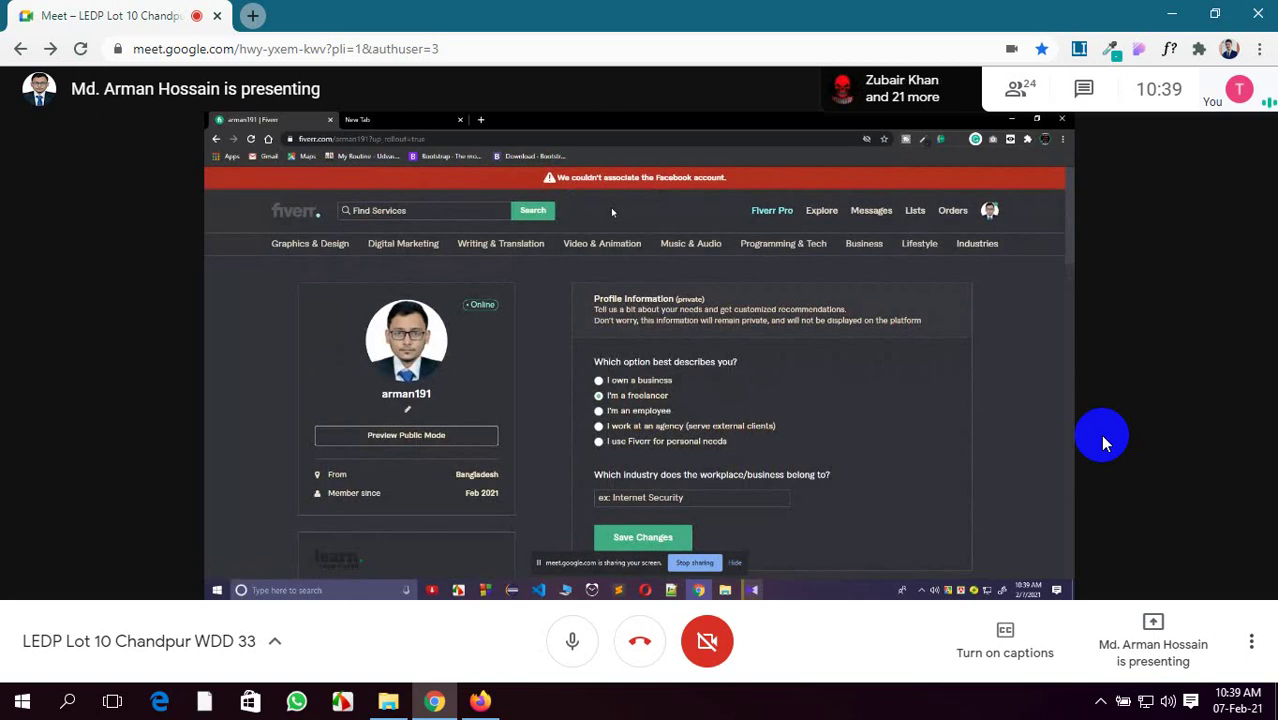
pyautogui.click(565, 641)
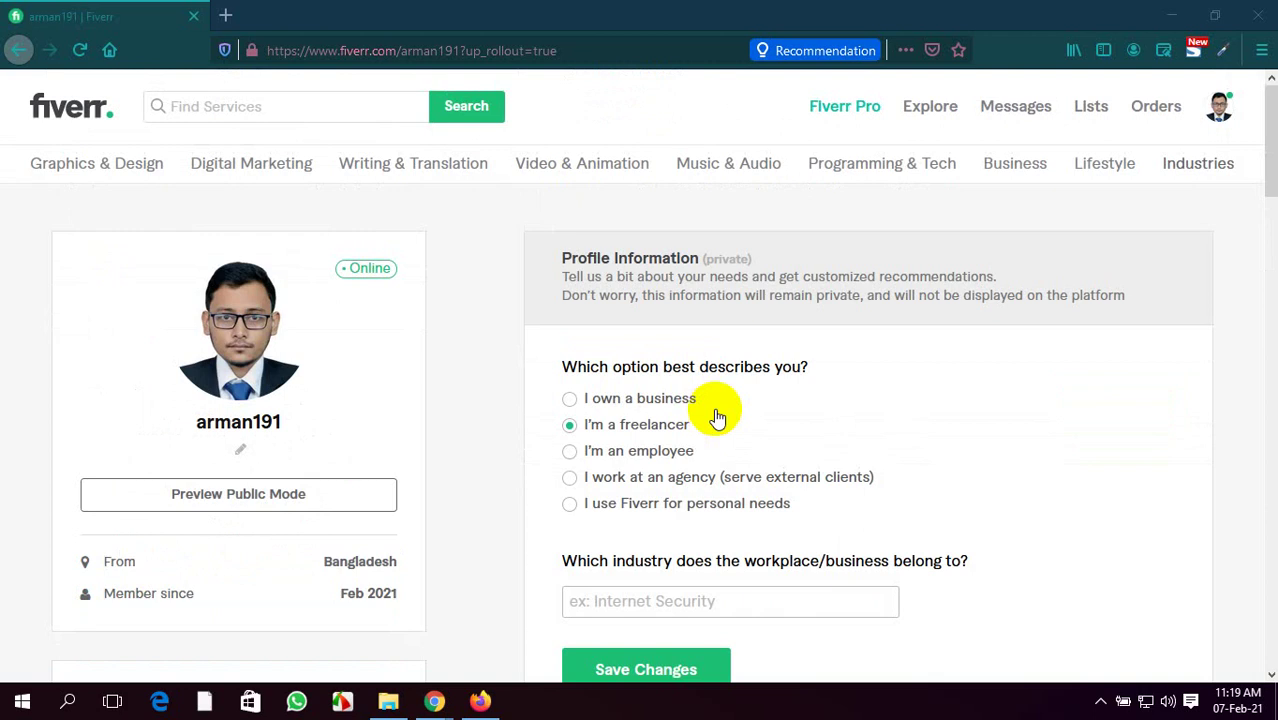
# - Return to the Fiverr profile and go to the Start Selling page from the account menu
pyautogui.moveTo(434, 700)
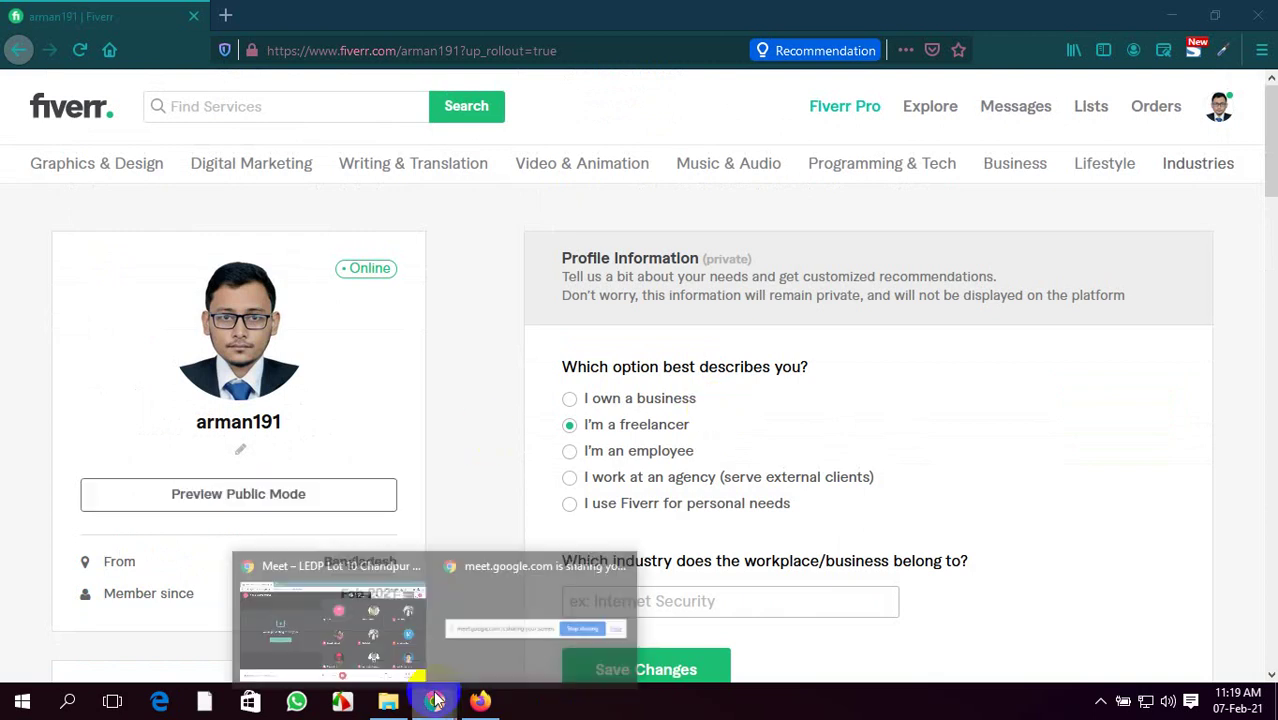
pyautogui.click(364, 622)
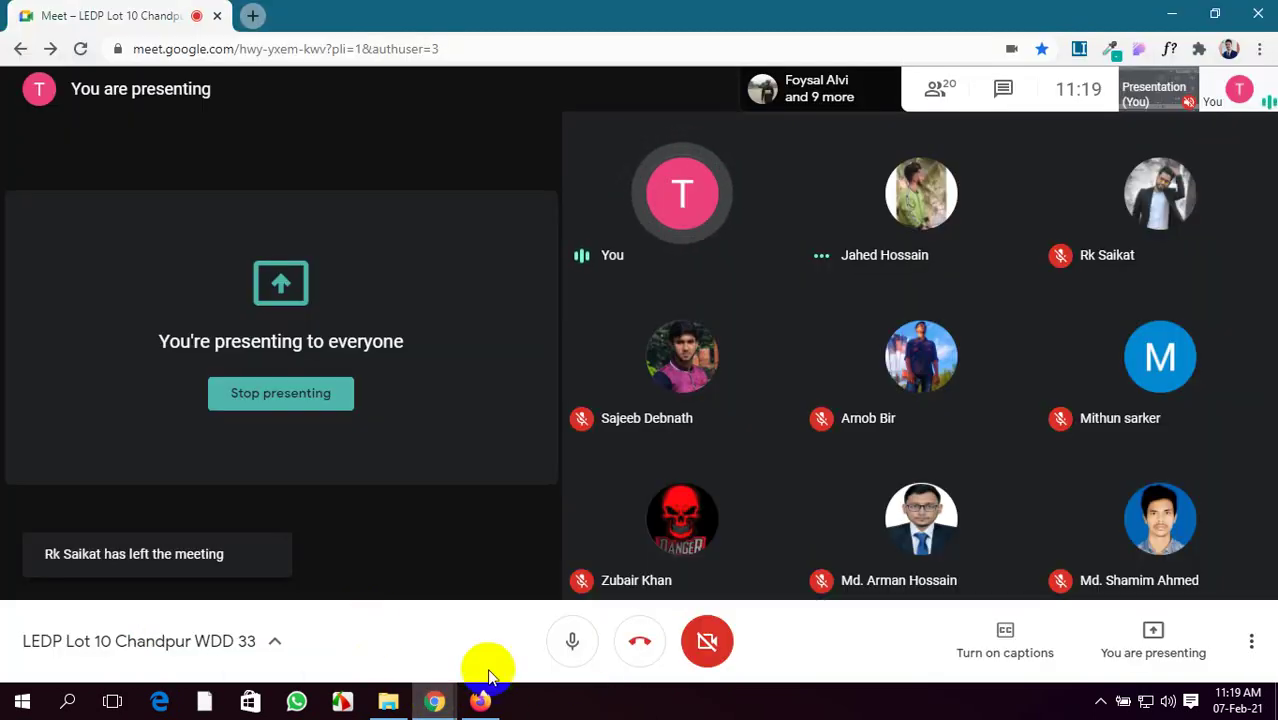
pyautogui.click(481, 702)
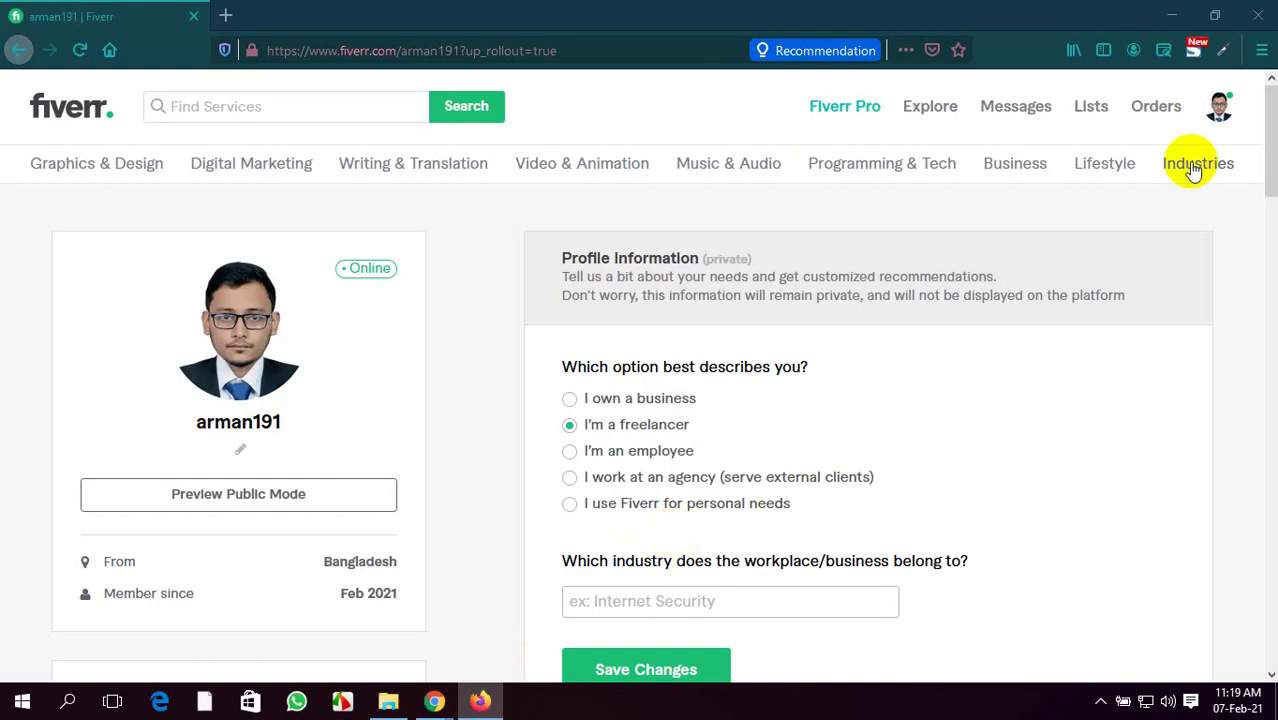
pyautogui.click(1219, 122)
pyautogui.click(1100, 330)
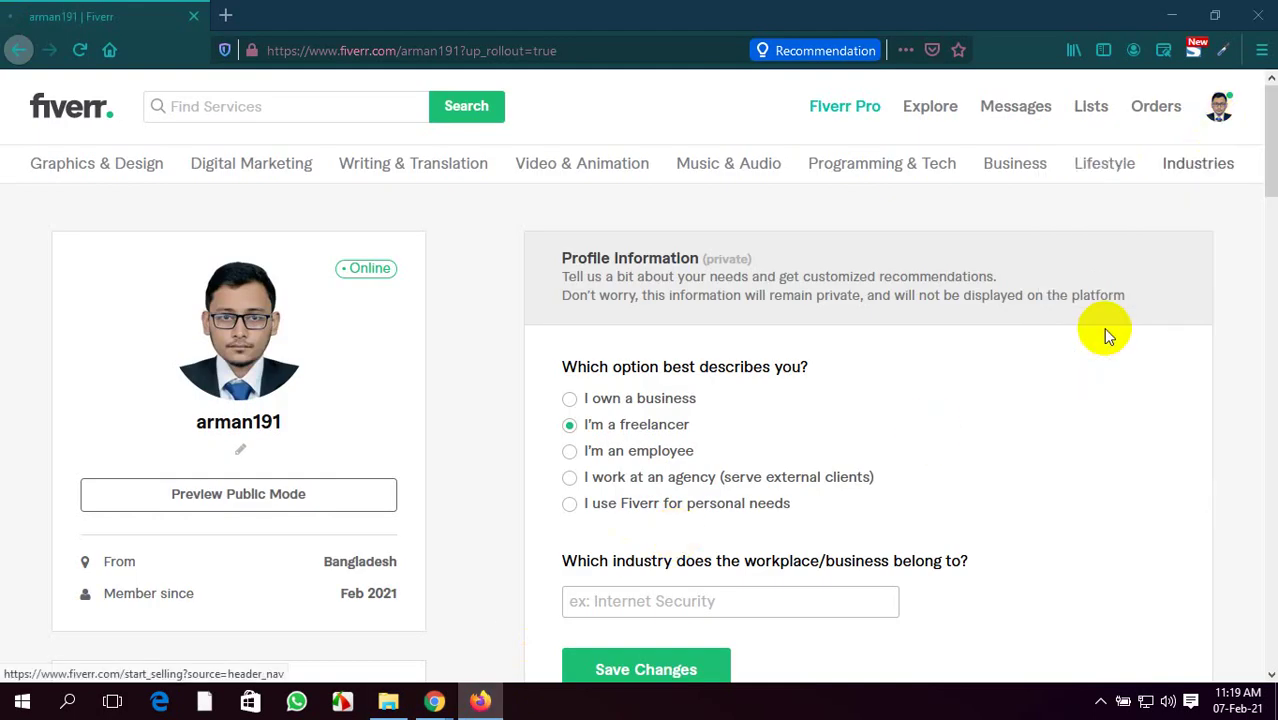
# - Begin Become a Seller and continue past the overview, profile tips and things to avoid
pyautogui.scroll(-3, 833, 414)
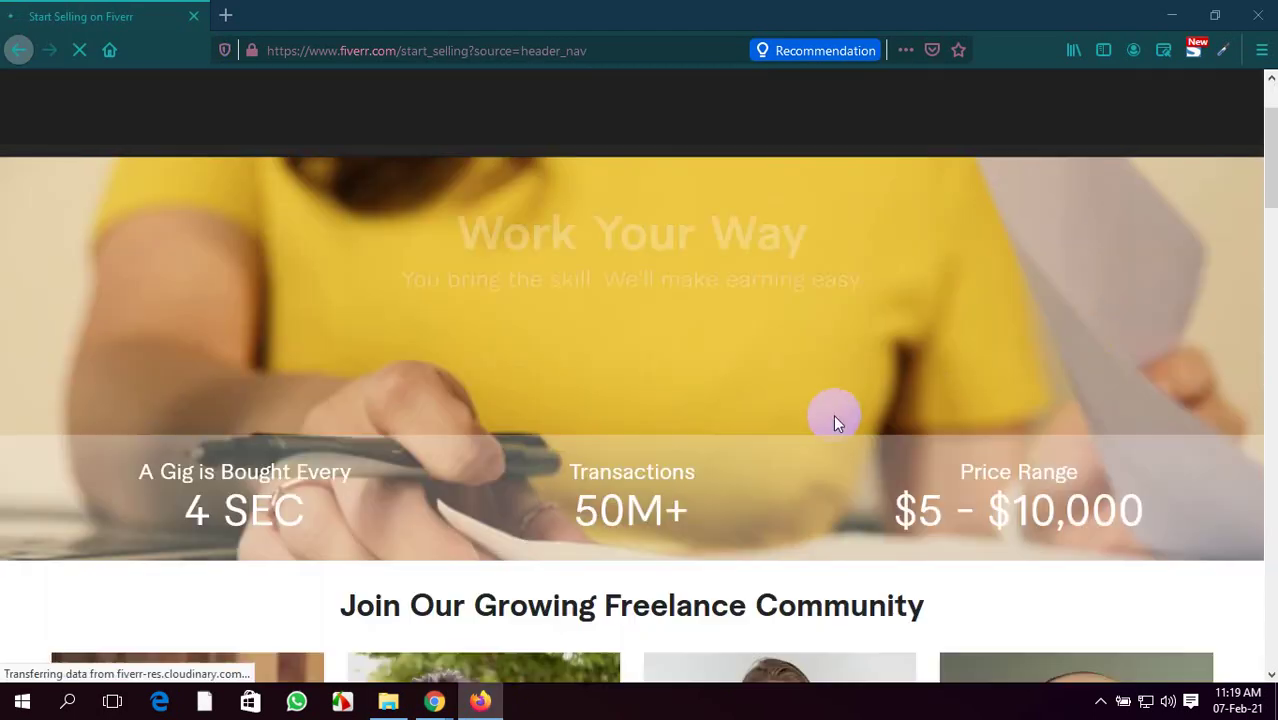
pyautogui.scroll(3, 683, 412)
pyautogui.click(673, 487)
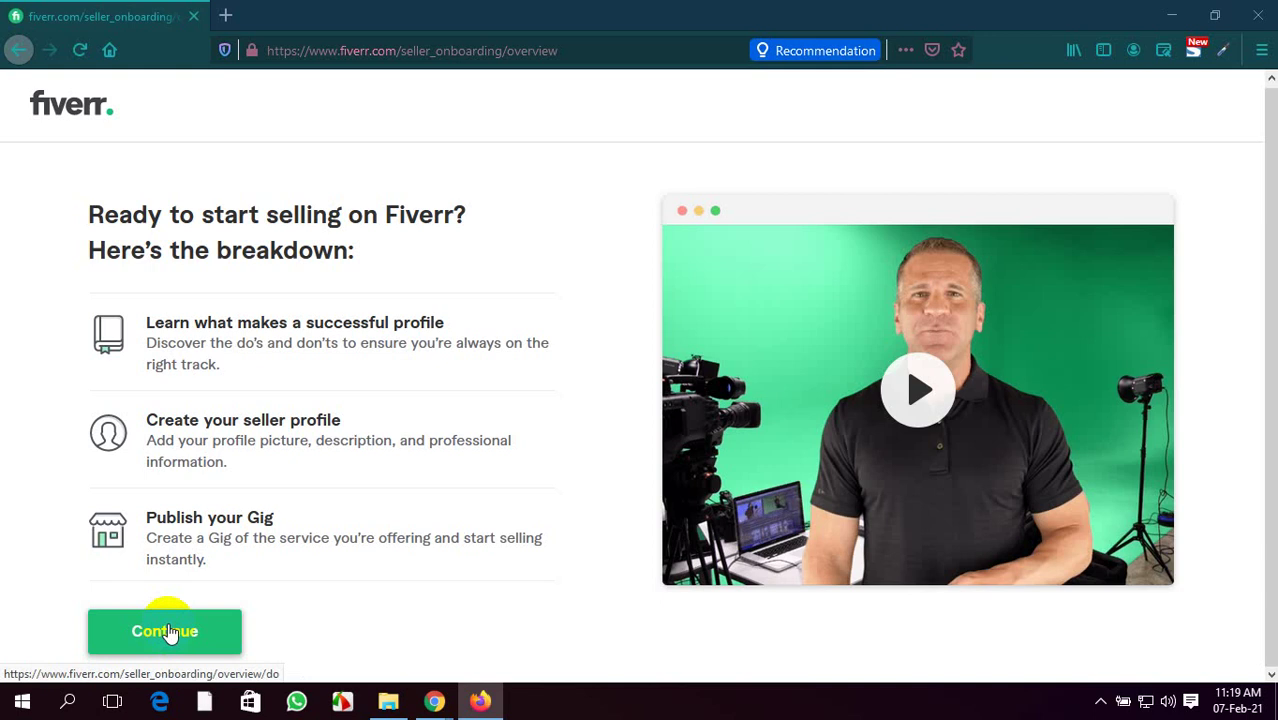
pyautogui.click(168, 632)
pyautogui.click(545, 637)
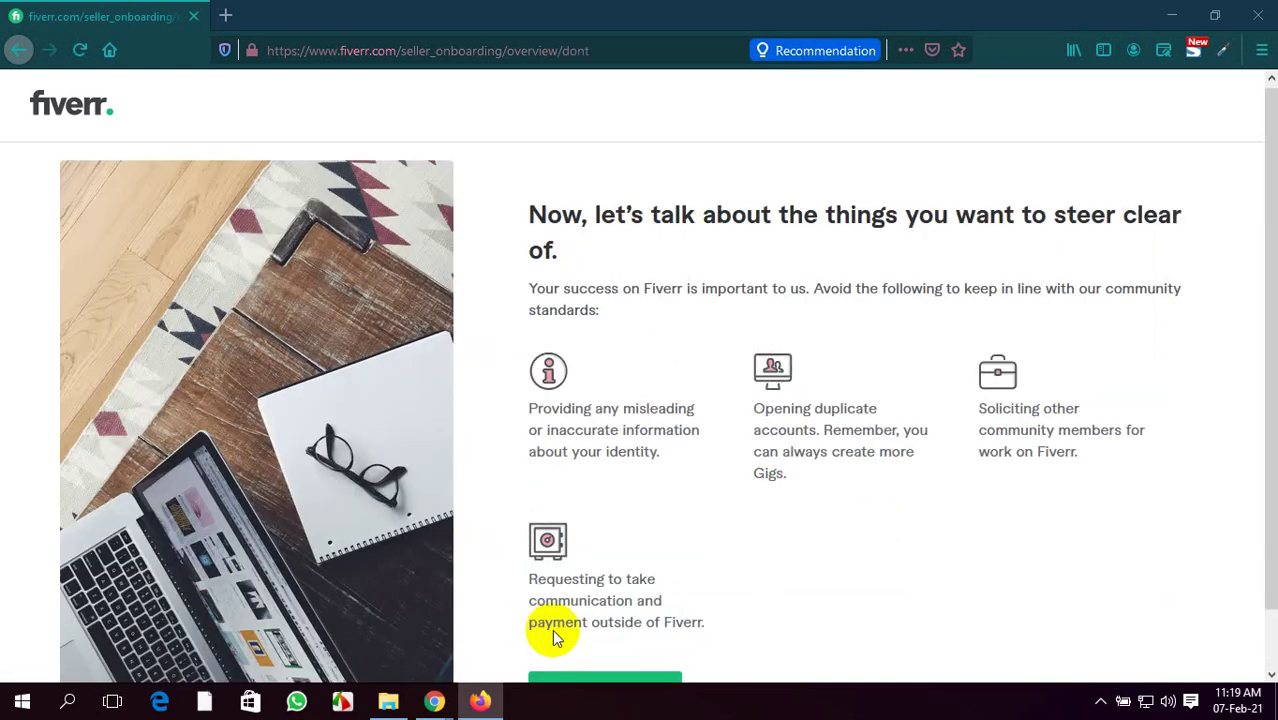
pyautogui.scroll(-1, 560, 635)
pyautogui.click(653, 638)
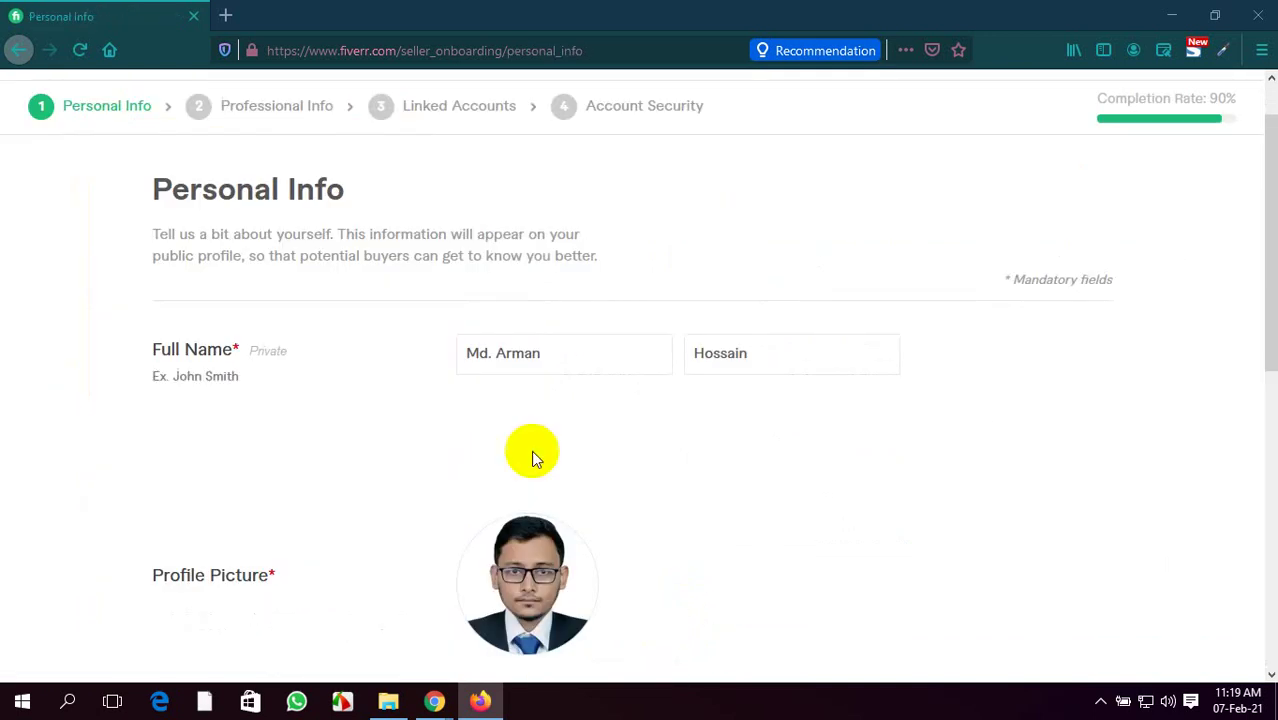
# - Continue through Personal Info, Professional Info, Linked Accounts and Account Security, then finish onboarding
pyautogui.scroll(-7, 531, 450)
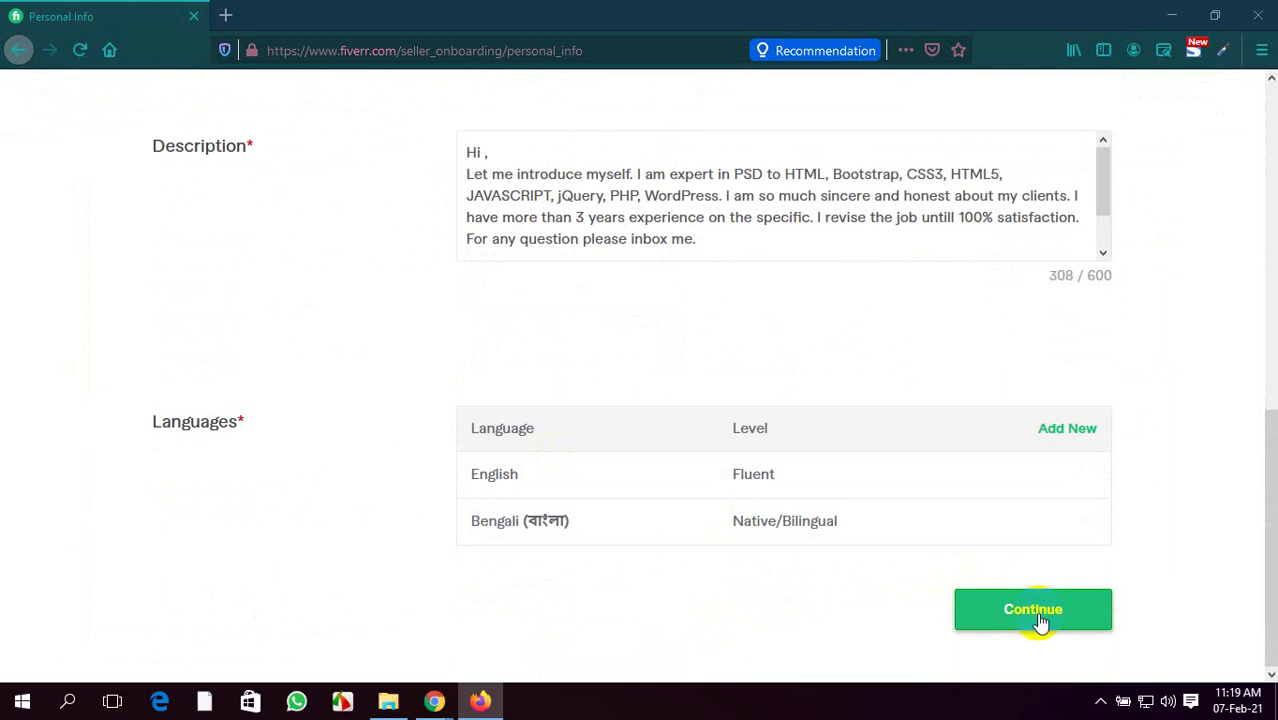
pyautogui.click(1040, 620)
pyautogui.scroll(-10, 873, 525)
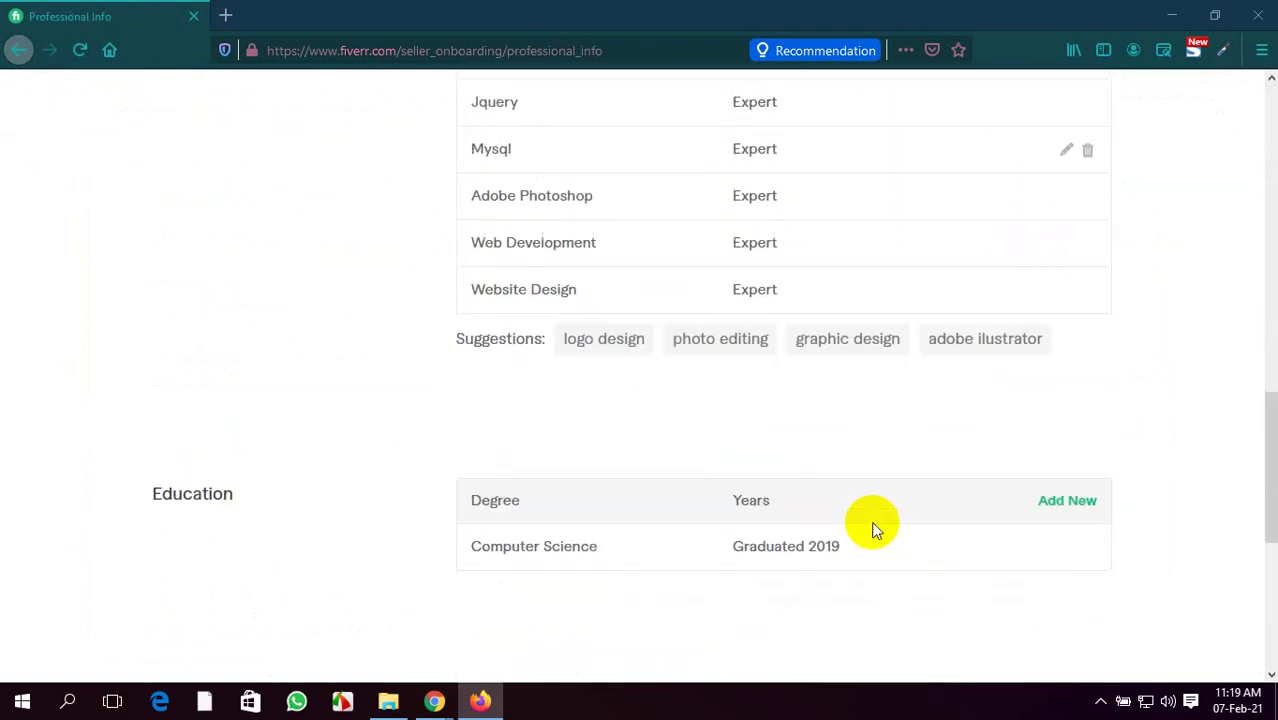
pyautogui.scroll(-5, 890, 522)
pyautogui.click(1013, 611)
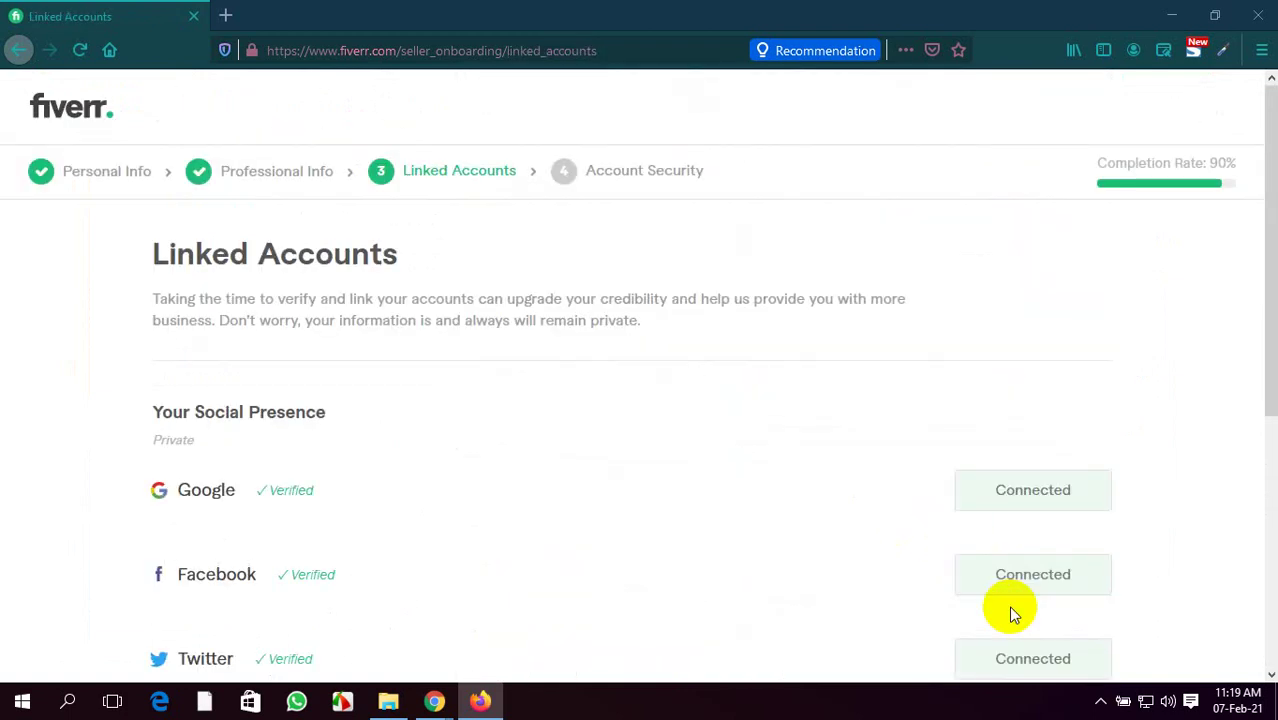
pyautogui.scroll(-5, 875, 529)
pyautogui.click(1045, 608)
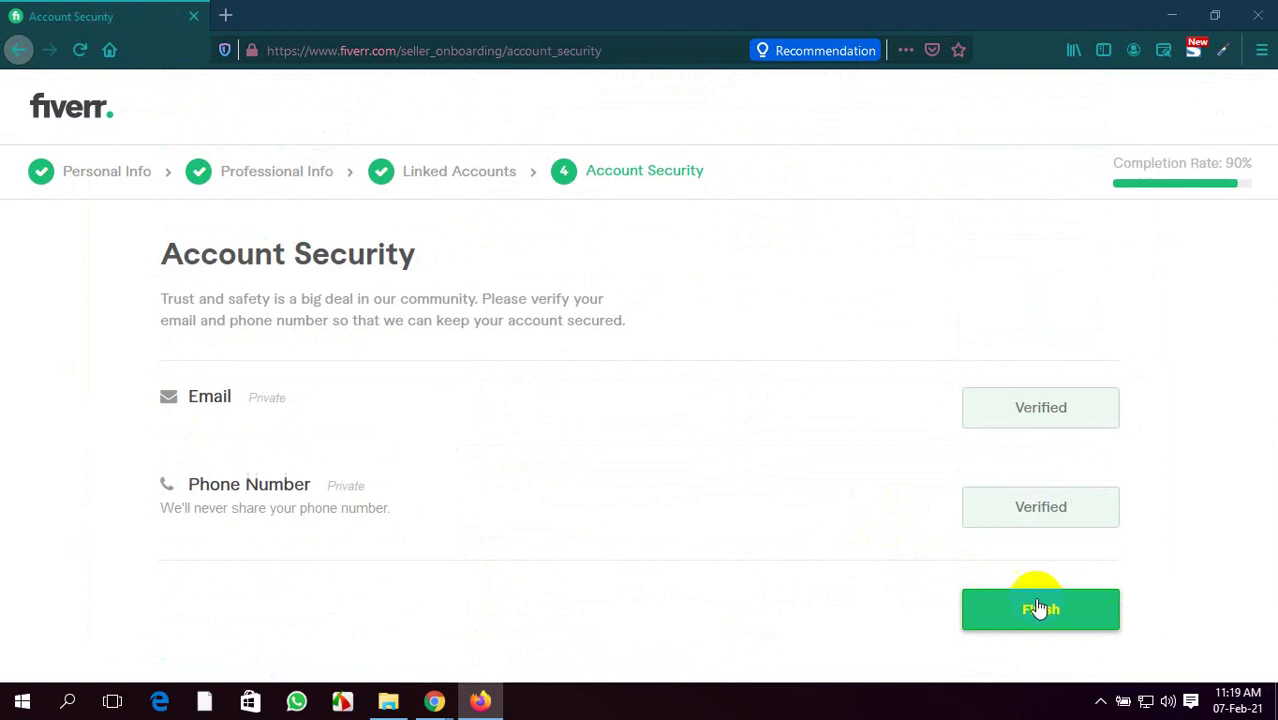
pyautogui.click(1031, 616)
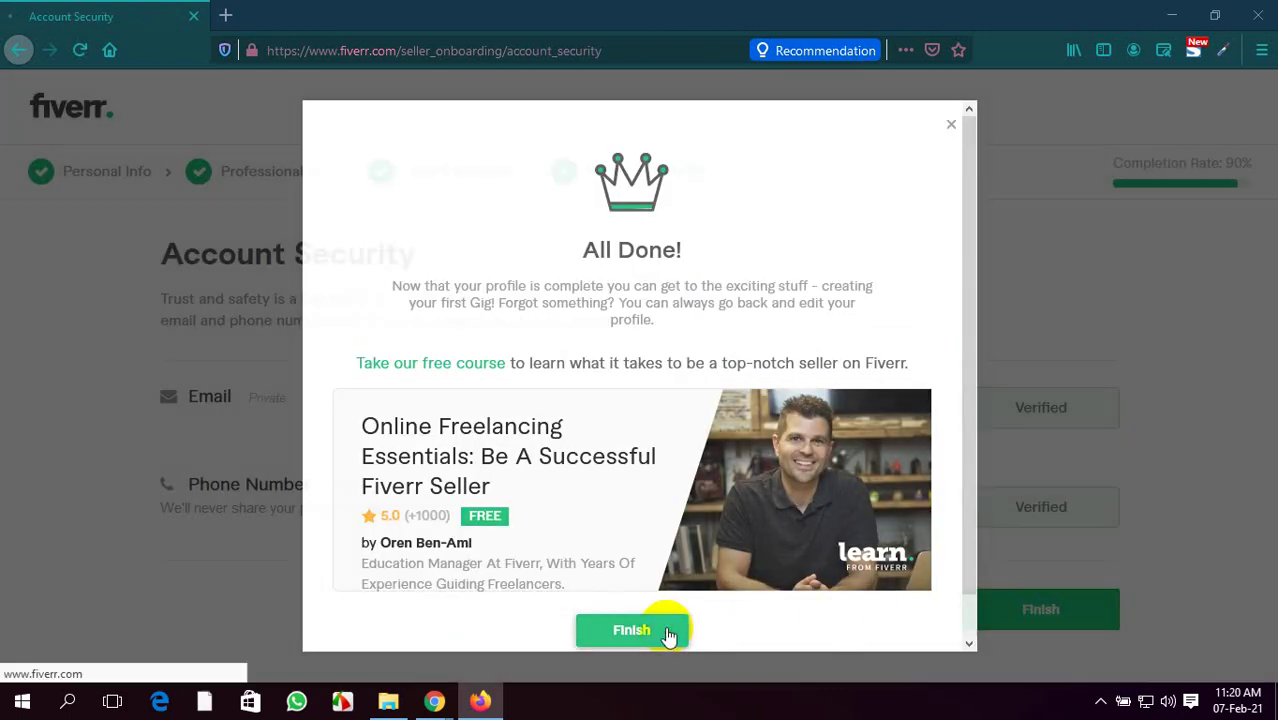
pyautogui.click(665, 630)
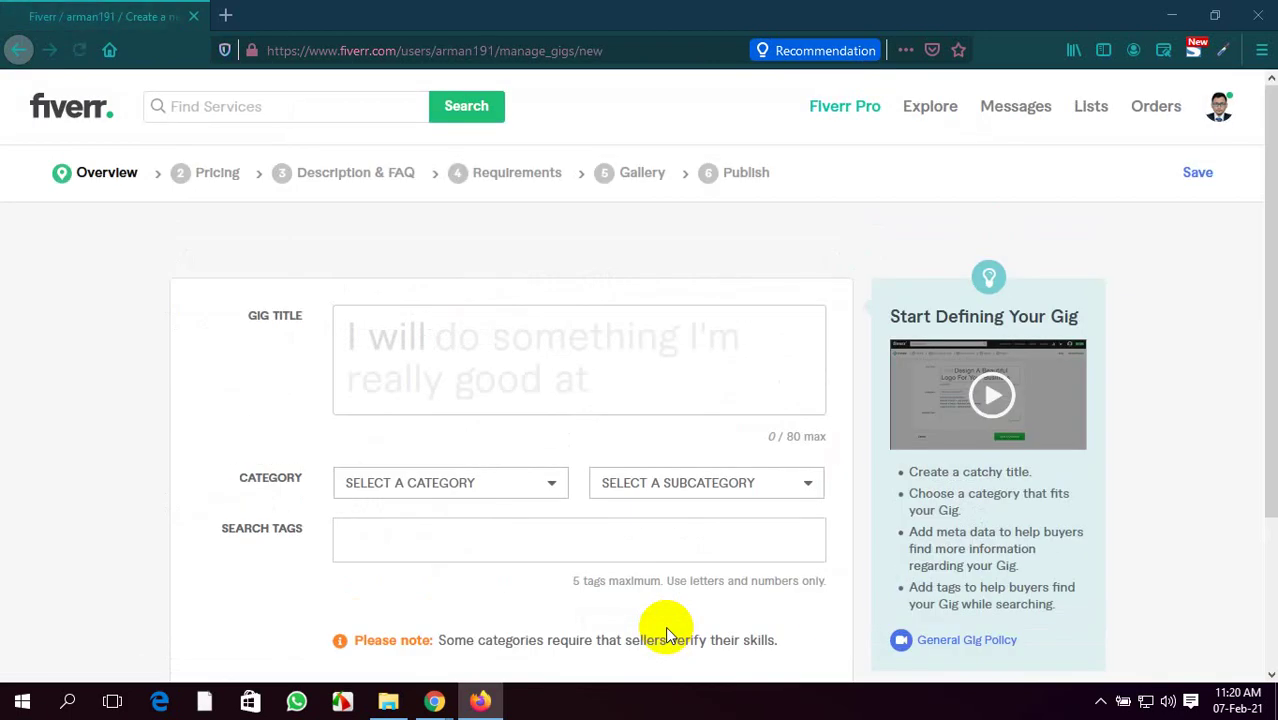
# - Type 'create a responsive website' after 'I will', then insert 'WordPress' before 'website'
pyautogui.click(637, 540)
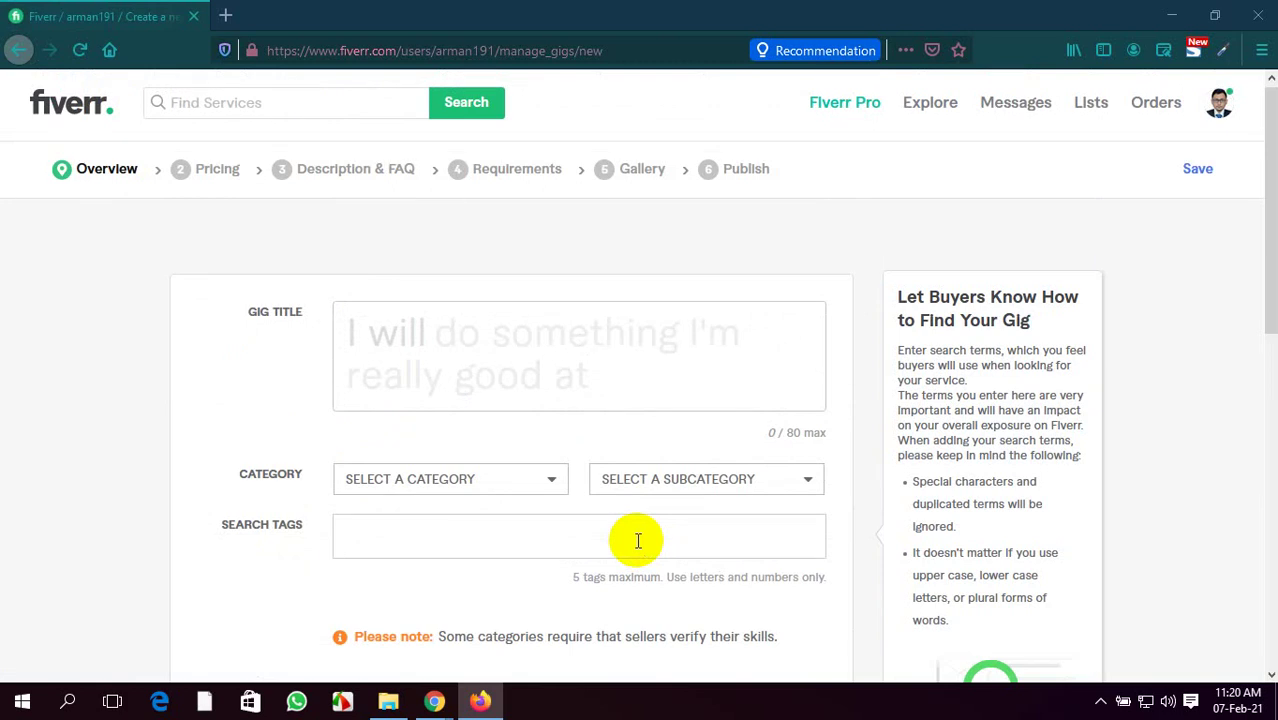
pyautogui.click(488, 395)
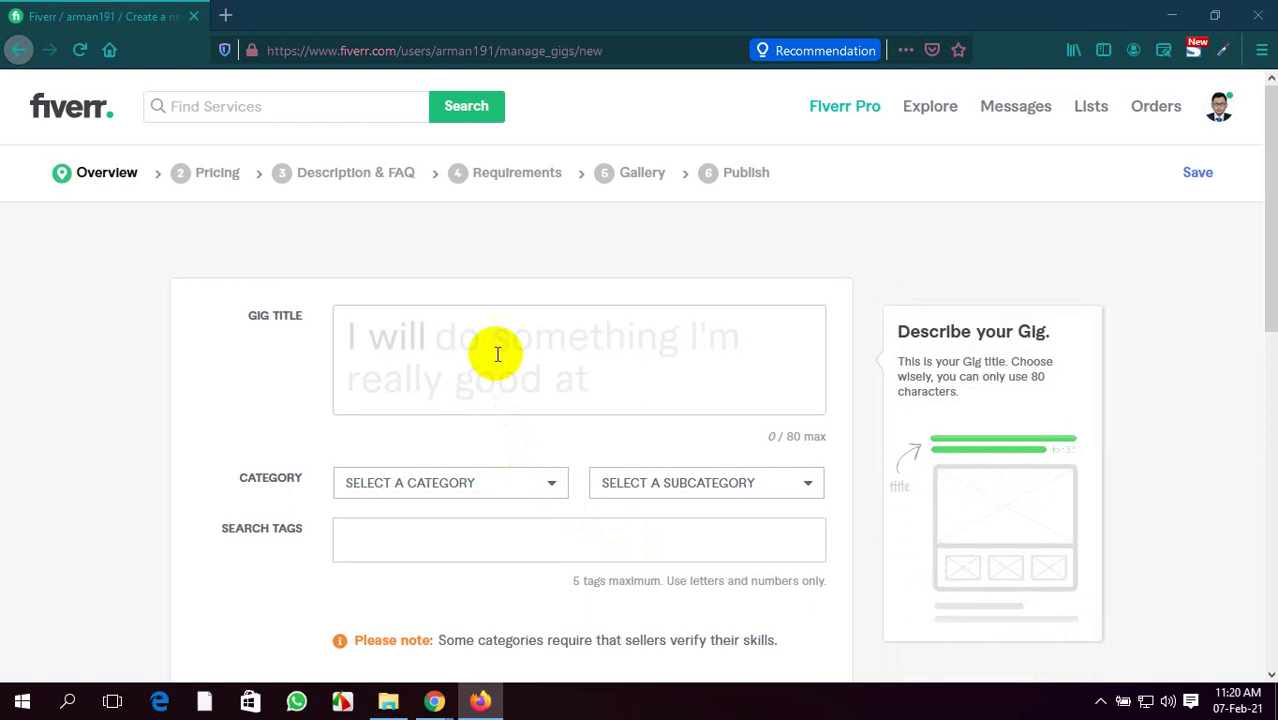
pyautogui.click(498, 352)
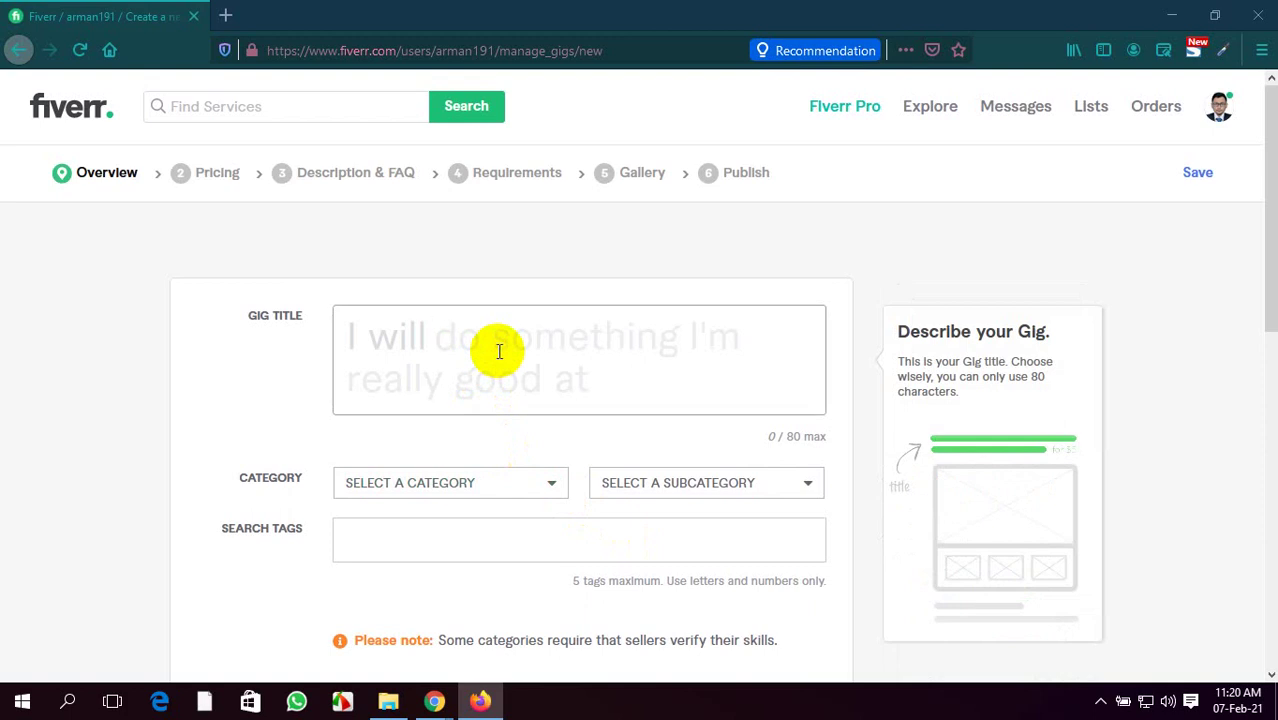
pyautogui.write('create ')
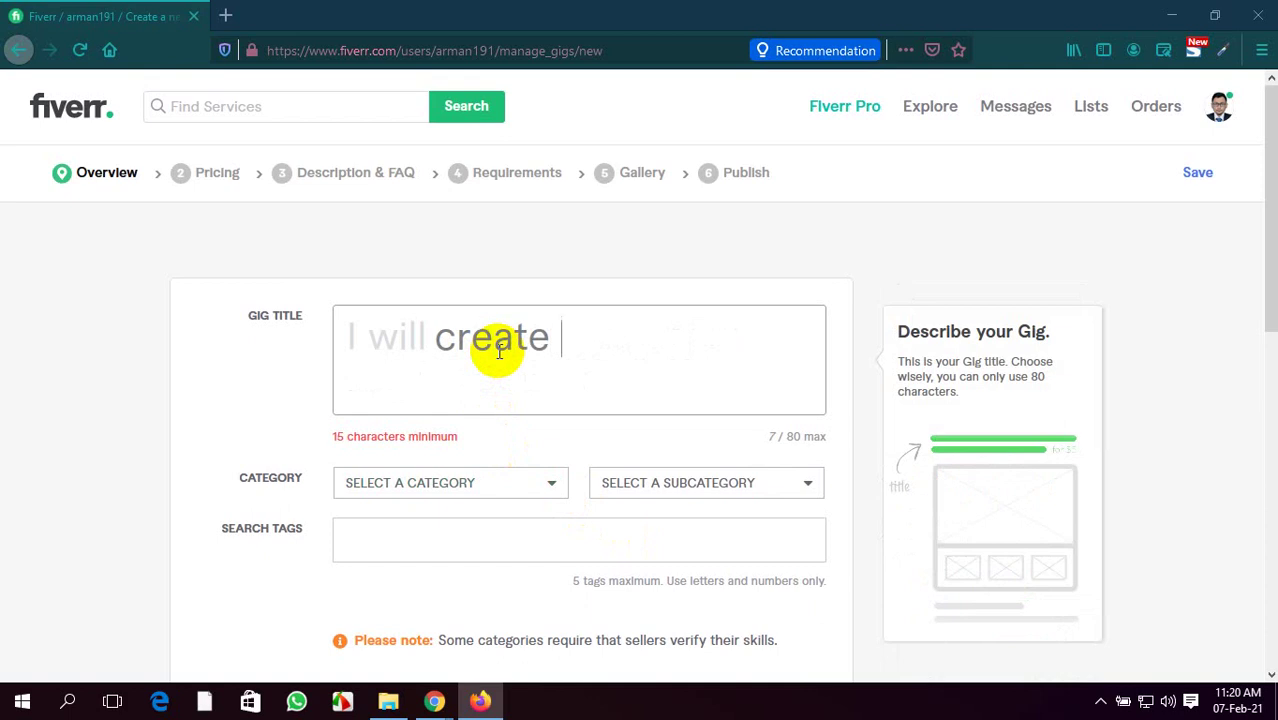
pyautogui.write('a respo')
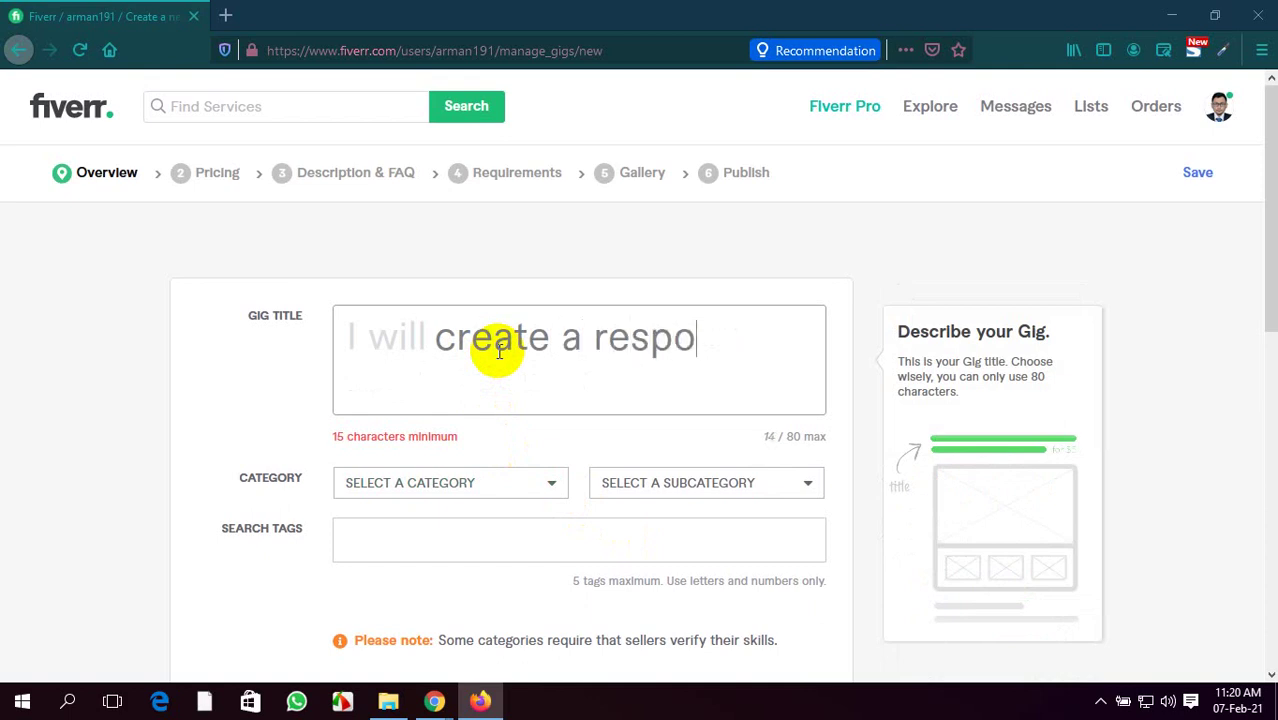
pyautogui.write('nsive ')
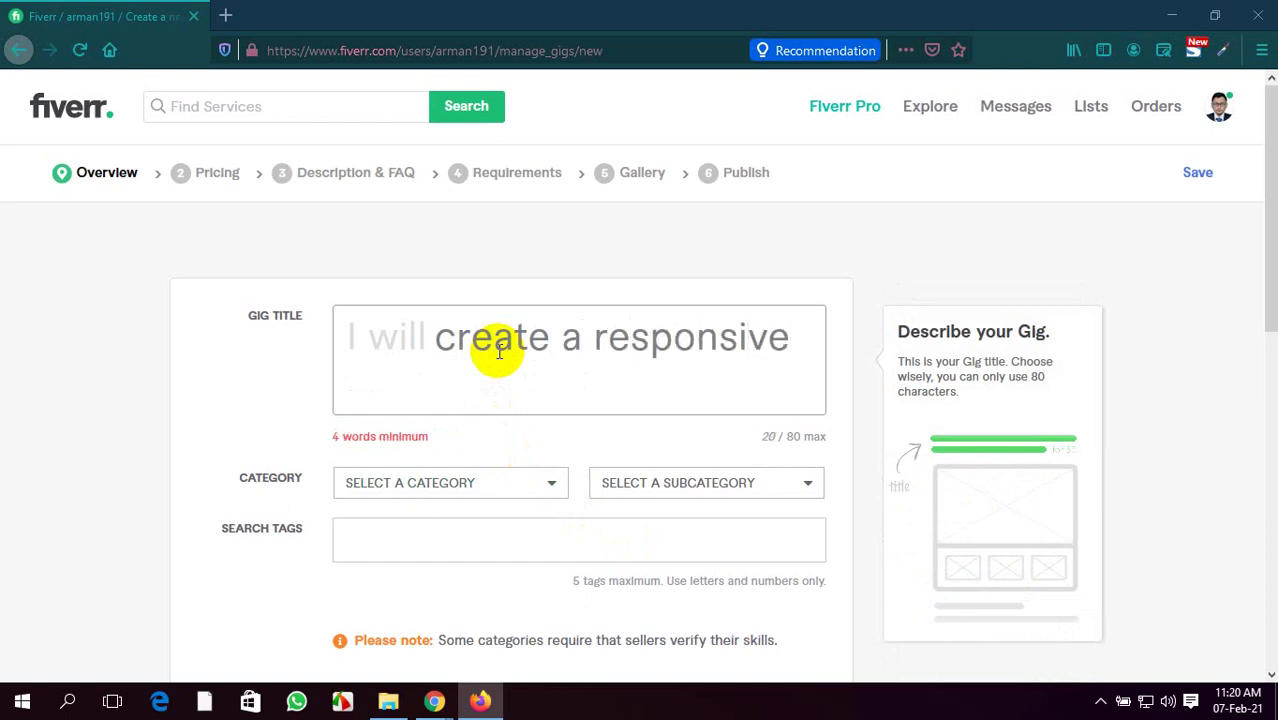
pyautogui.write('website')
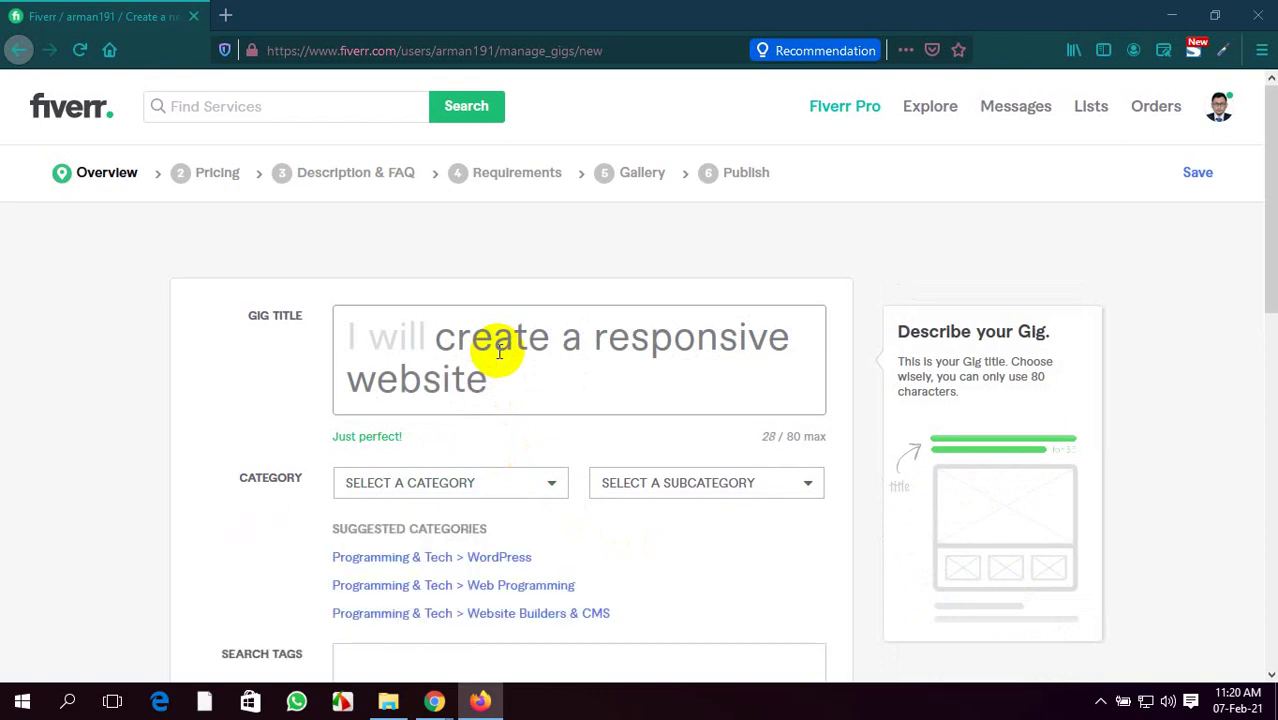
pyautogui.click(809, 340)
pyautogui.write('W')
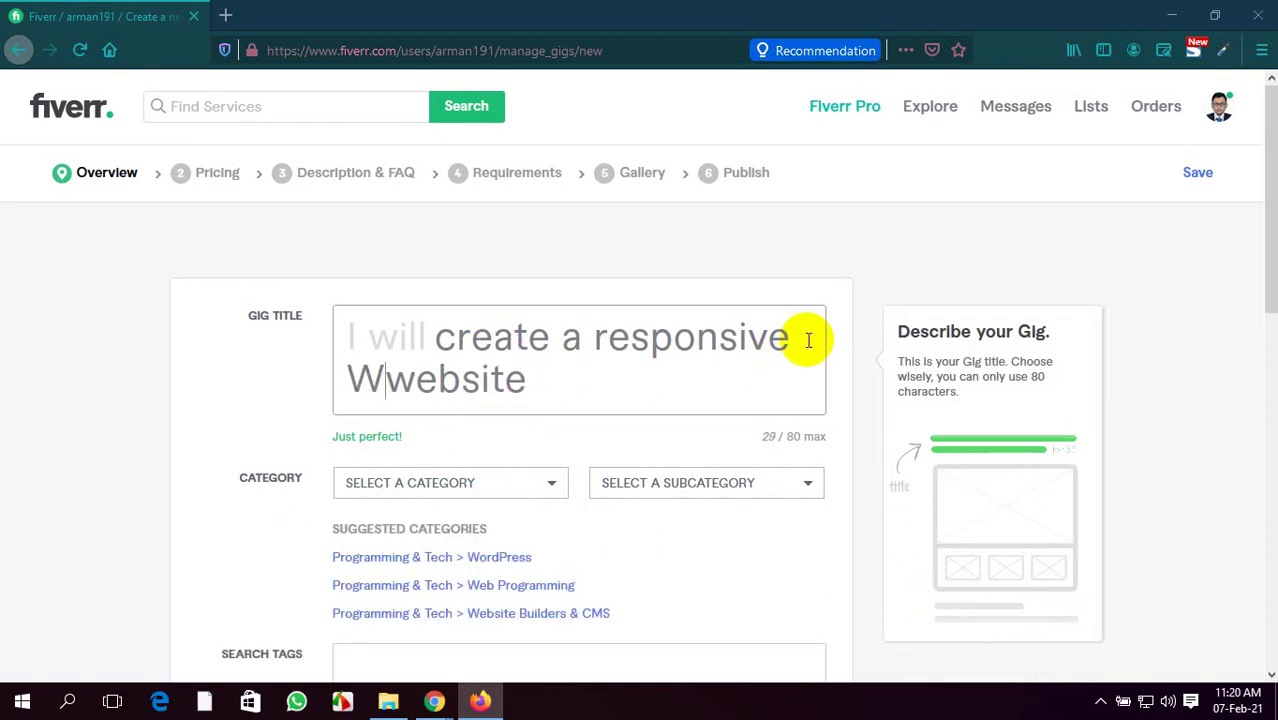
pyautogui.write('ordPr')
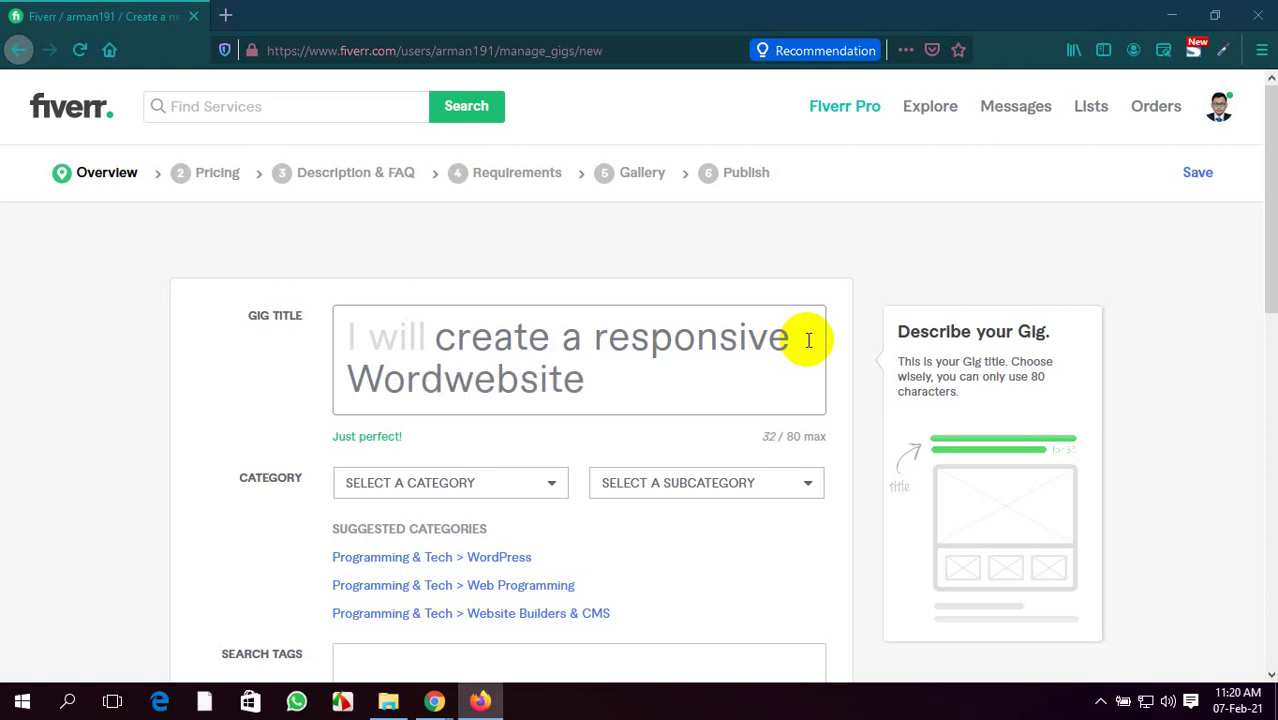
pyautogui.write('ess')
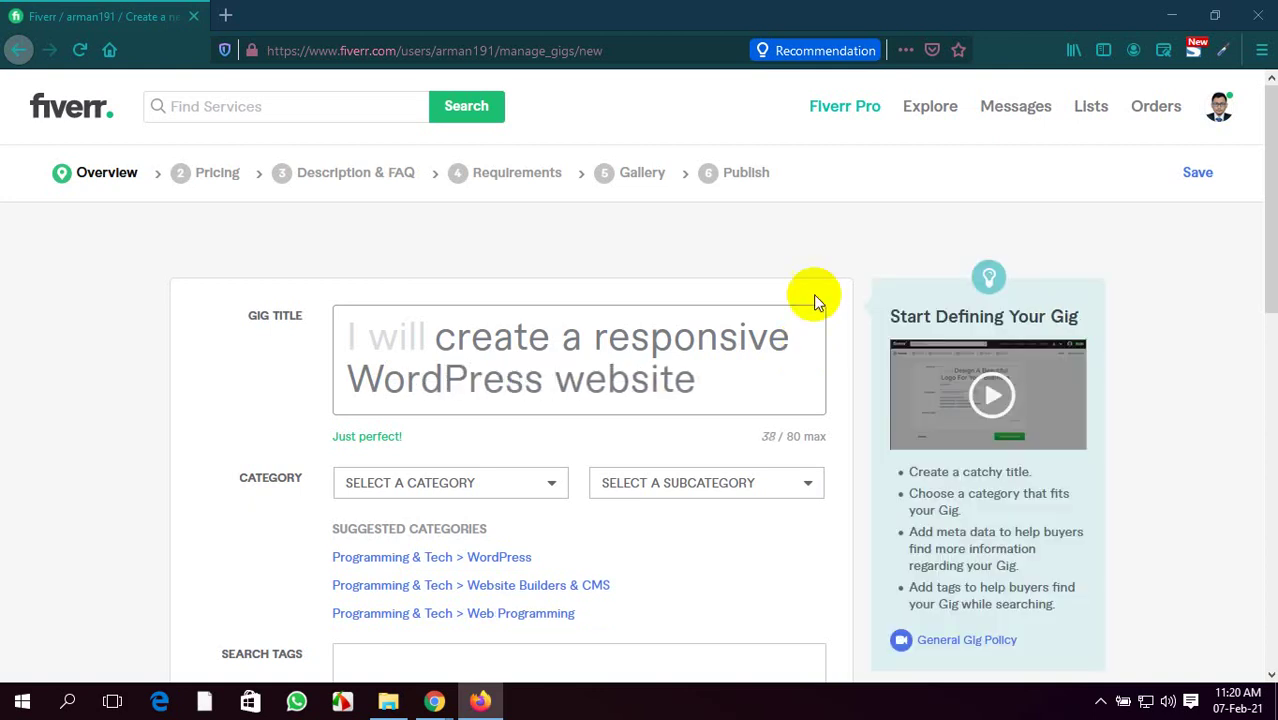
# - Set the gig category to Programming & Tech with subcategory WordPress
pyautogui.scroll(-2, 634, 336)
pyautogui.scroll(-2, 542, 357)
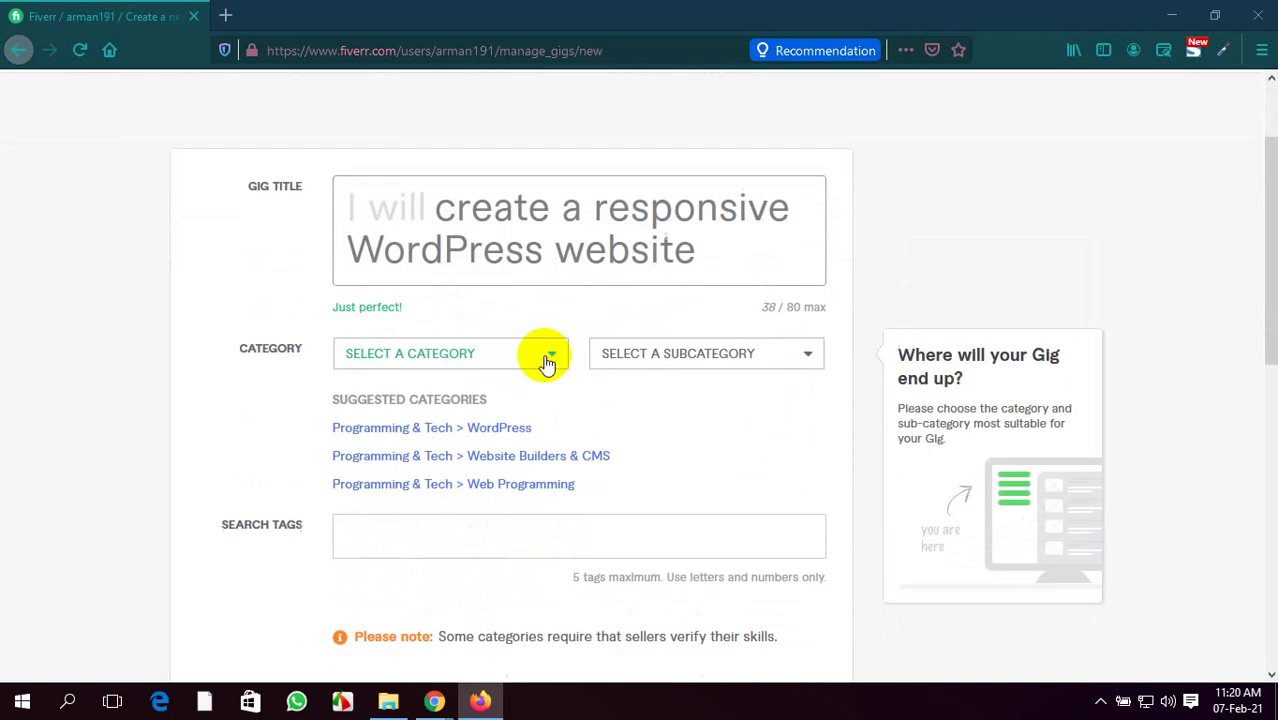
pyautogui.click(525, 298)
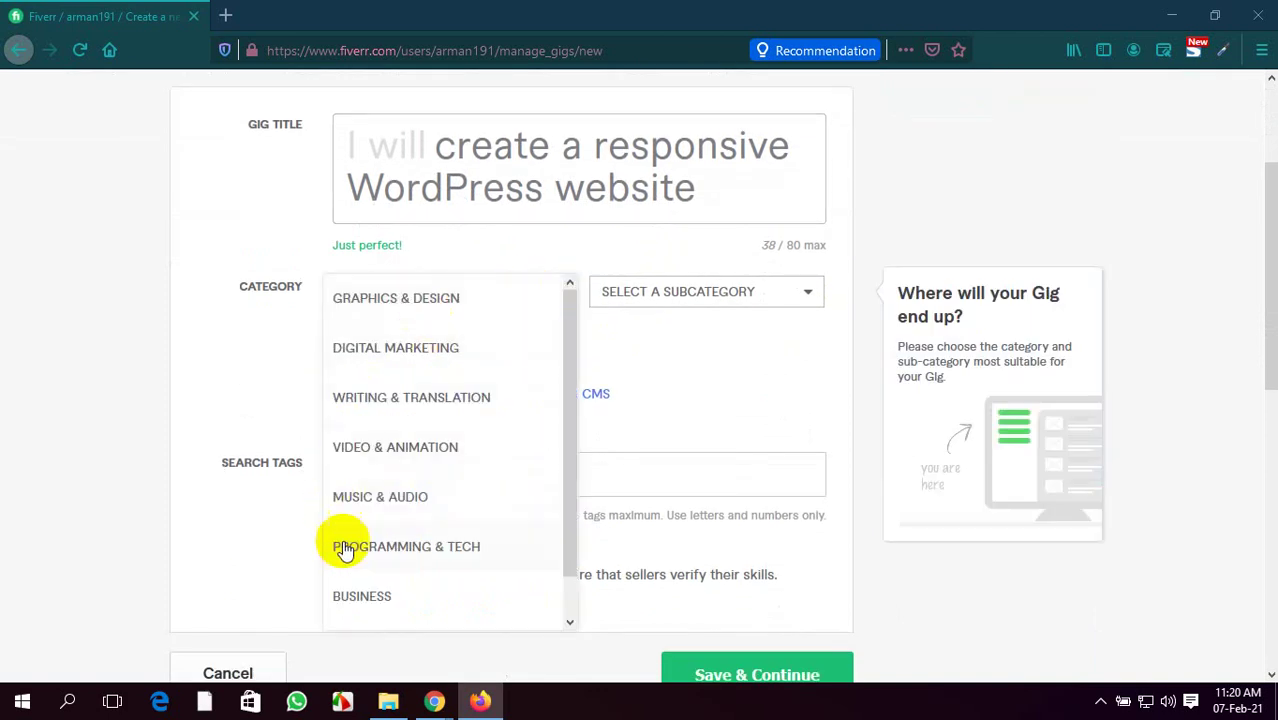
pyautogui.click(410, 546)
pyautogui.click(695, 302)
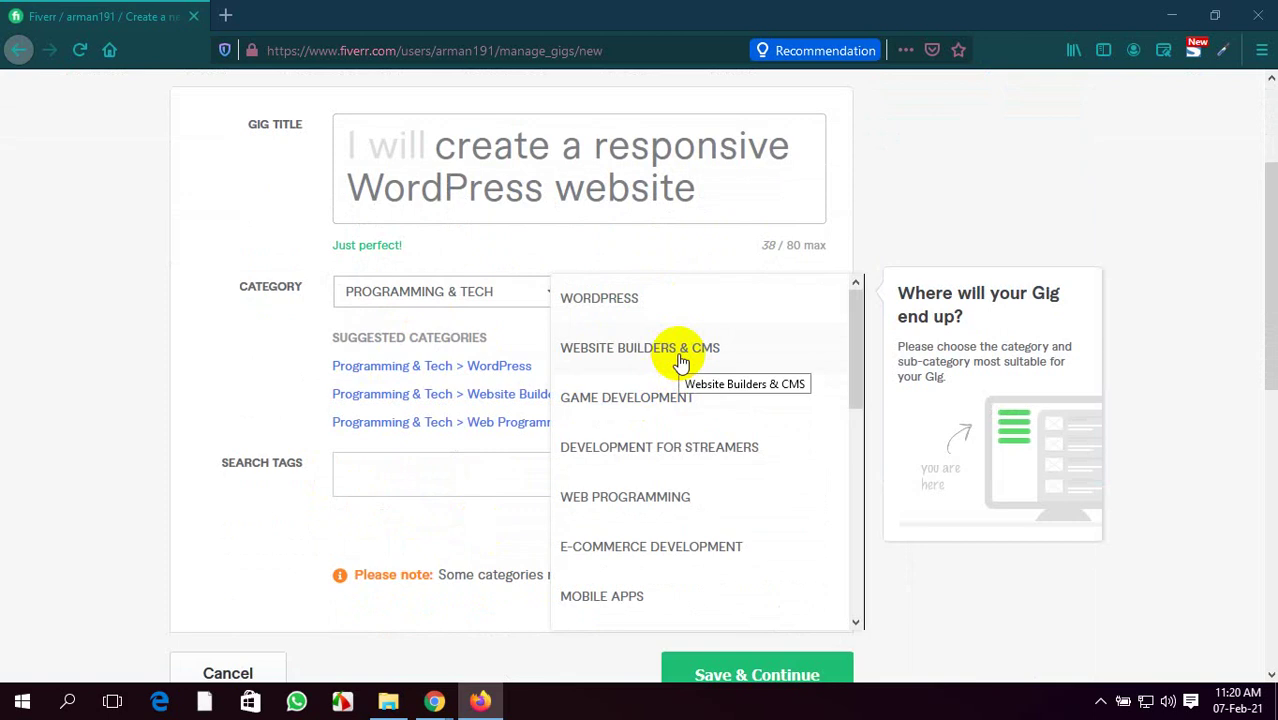
pyautogui.click(680, 360)
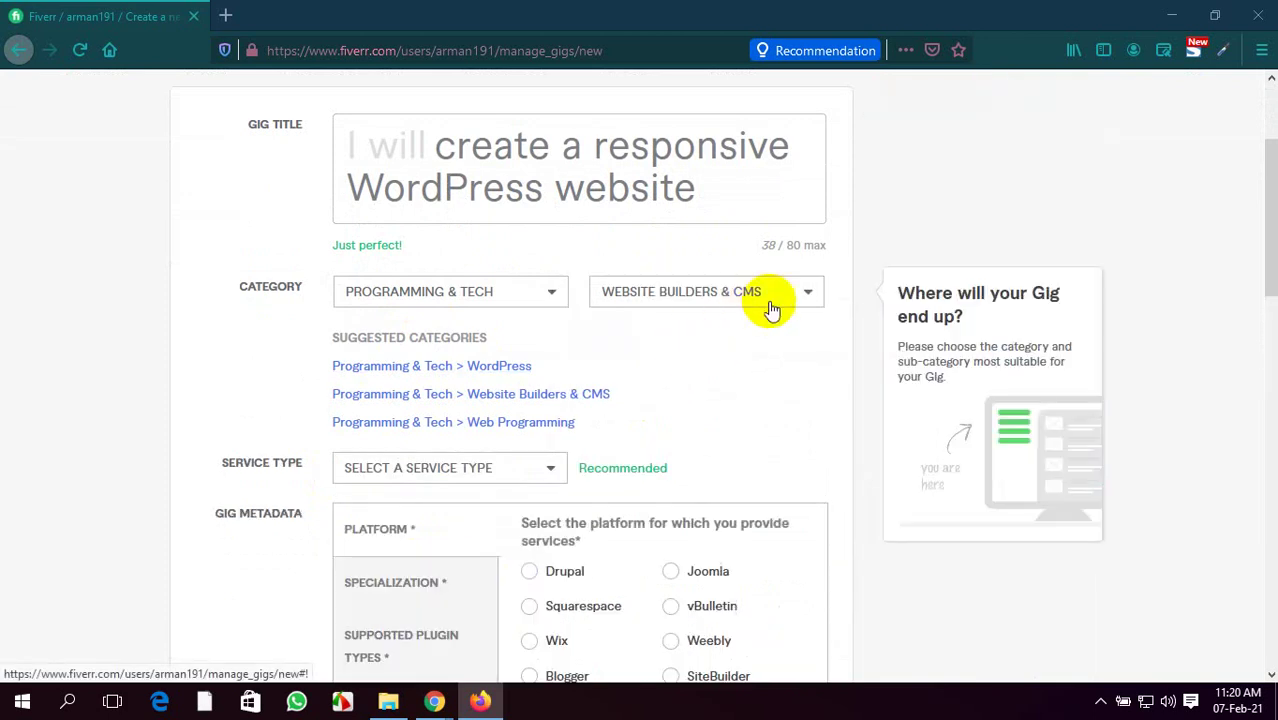
pyautogui.click(781, 298)
pyautogui.scroll(1, 693, 337)
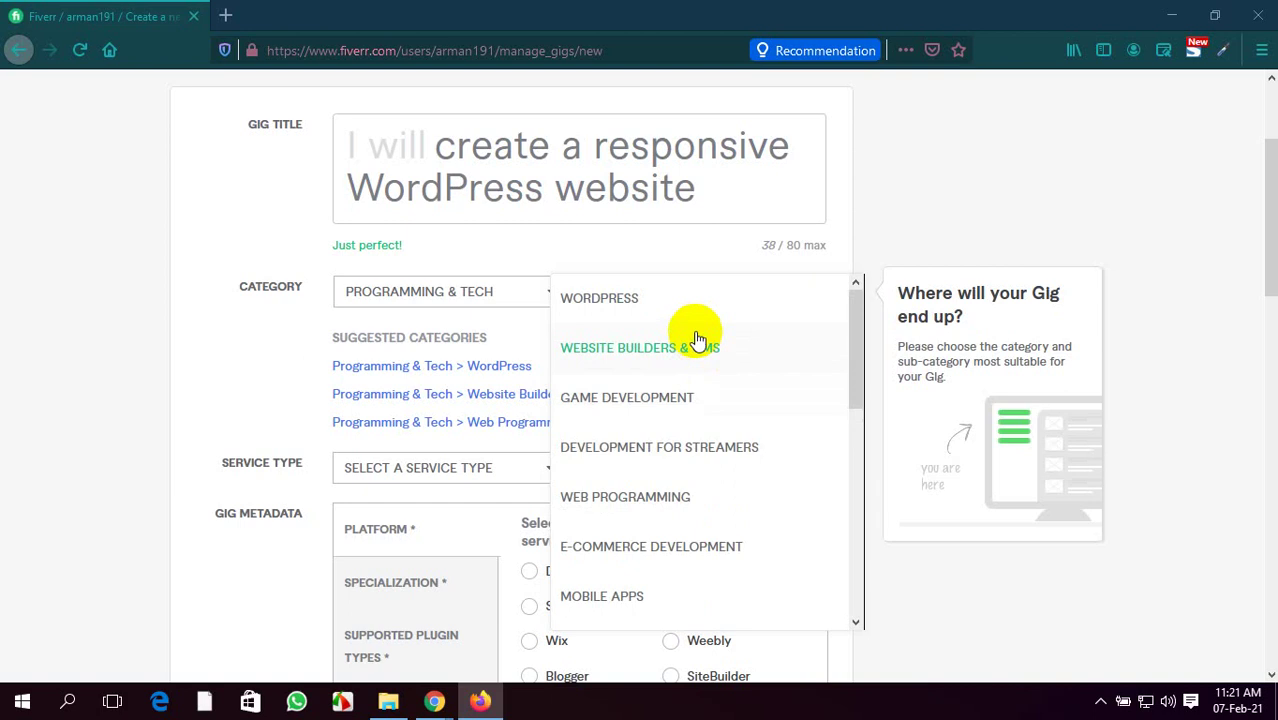
pyautogui.click(697, 300)
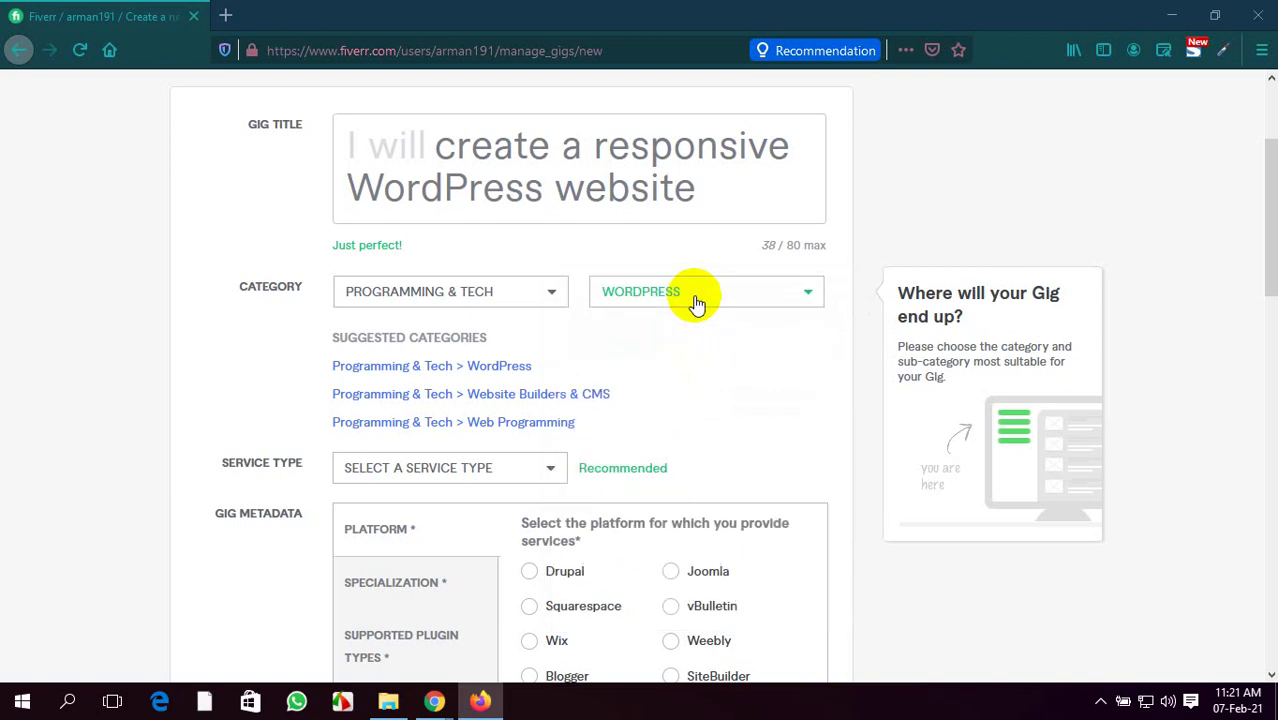
# - Choose Full Website Creation as the service type
pyautogui.scroll(-2, 640, 330)
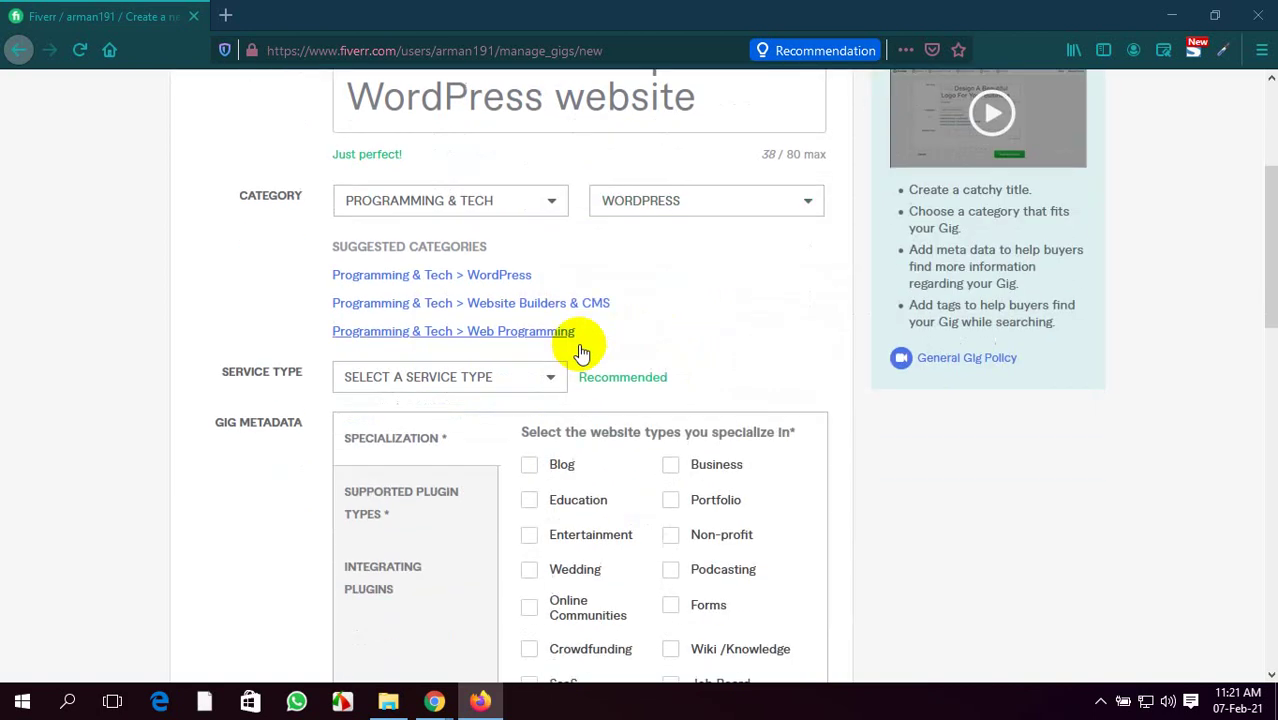
pyautogui.click(527, 380)
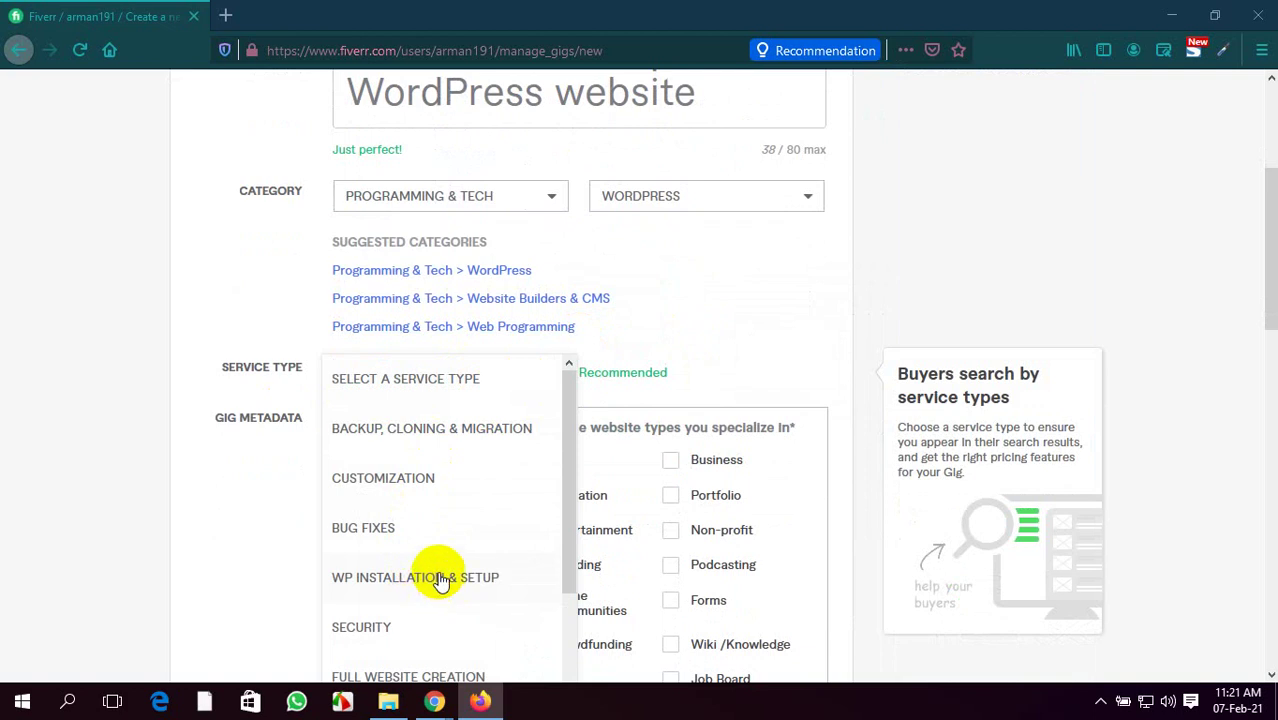
pyautogui.scroll(-2, 440, 595)
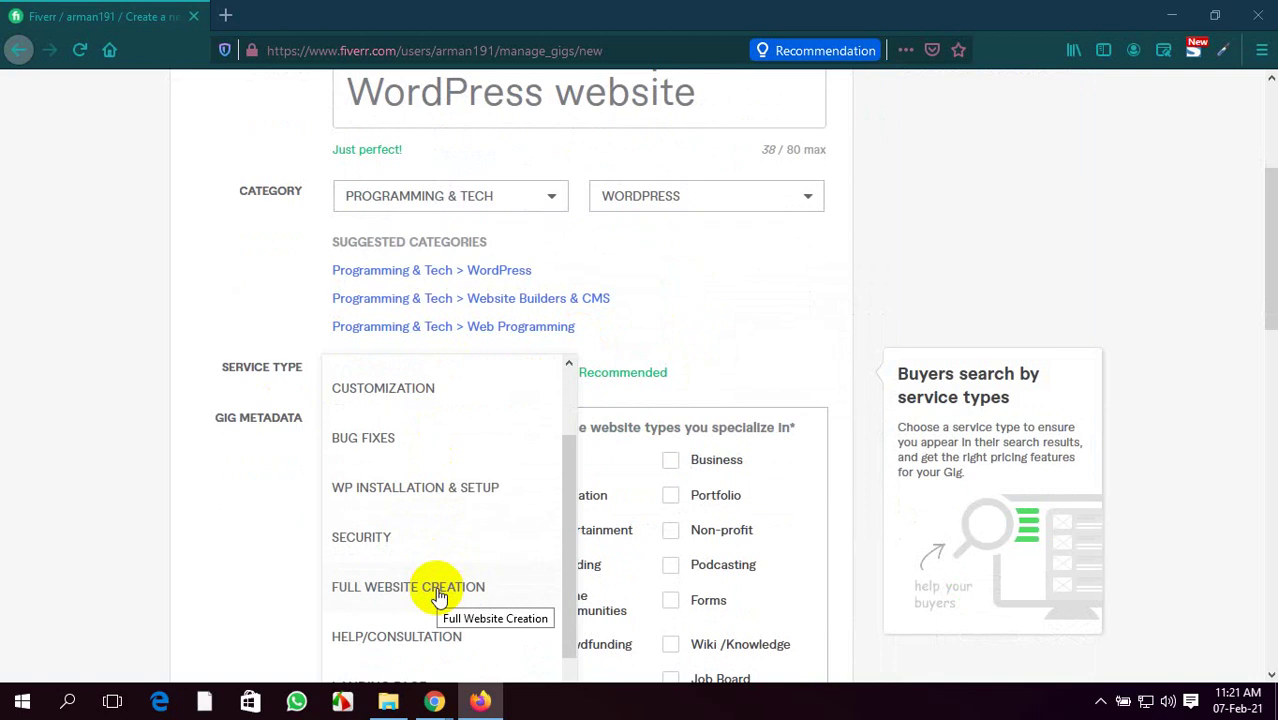
pyautogui.click(438, 592)
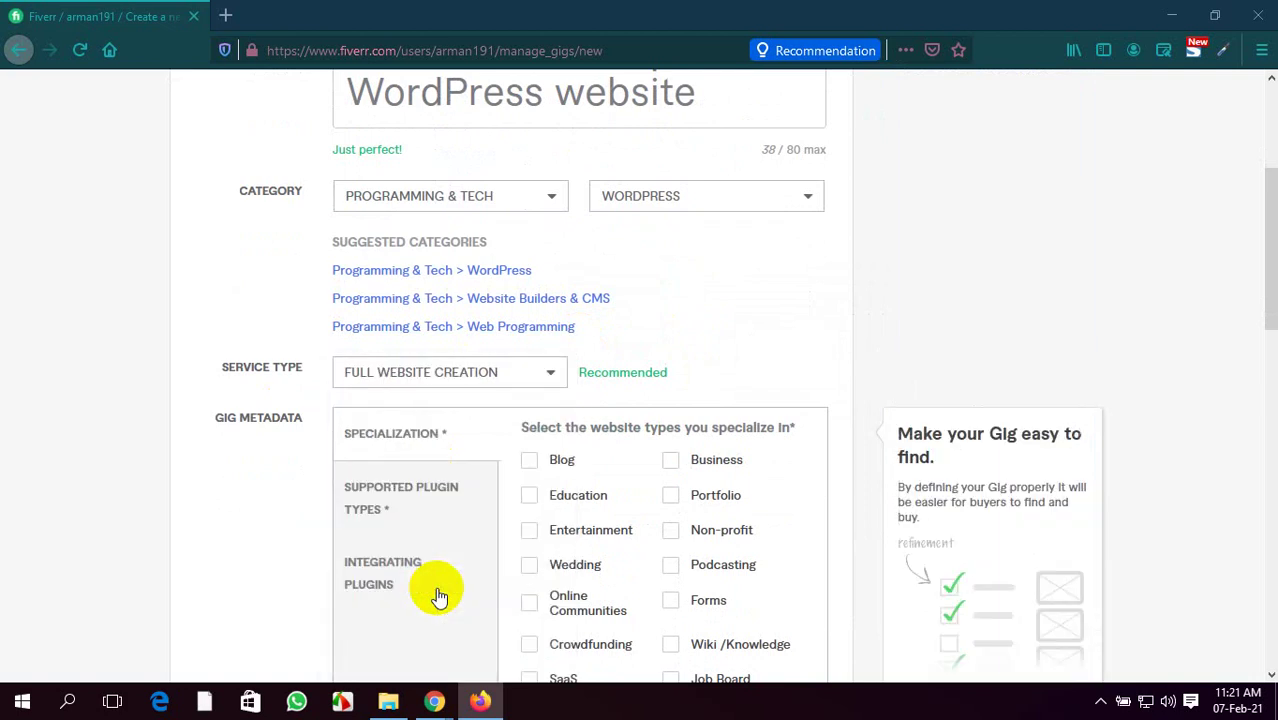
# - Tick all 16 Specialization website types, from Blog to Brochure
pyautogui.scroll(-2, 570, 440)
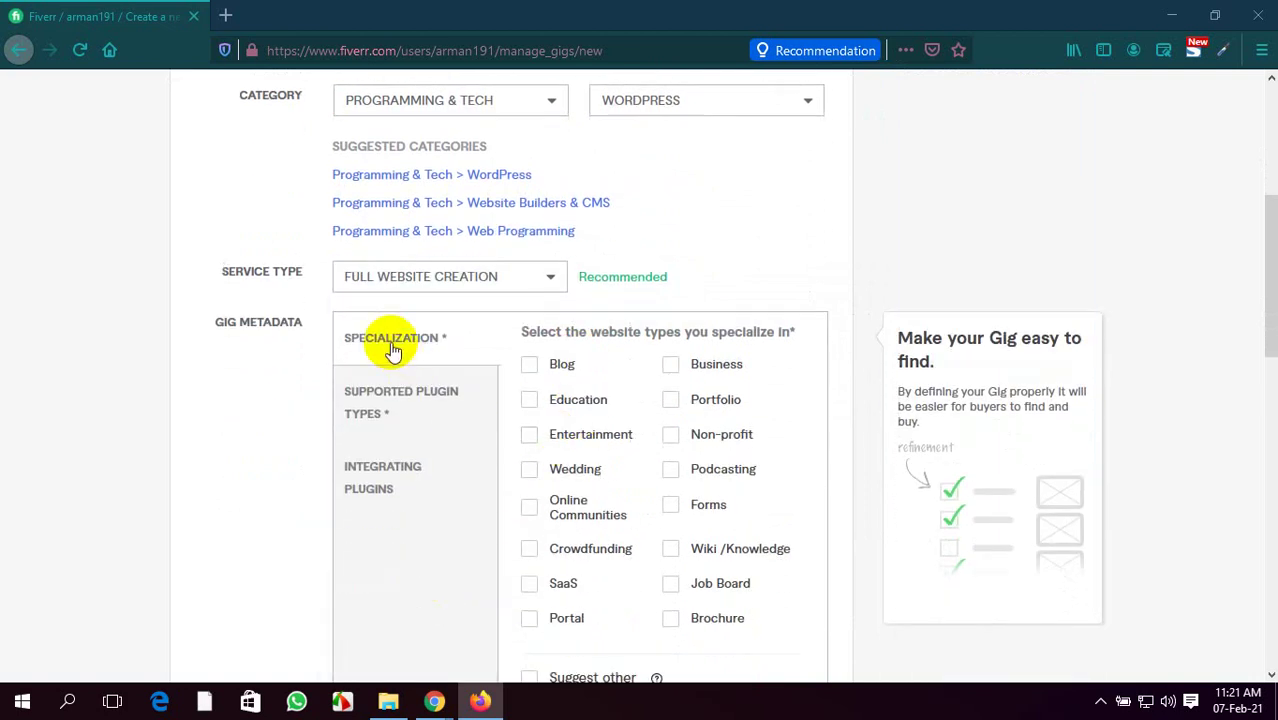
pyautogui.click(529, 364)
pyautogui.click(529, 399)
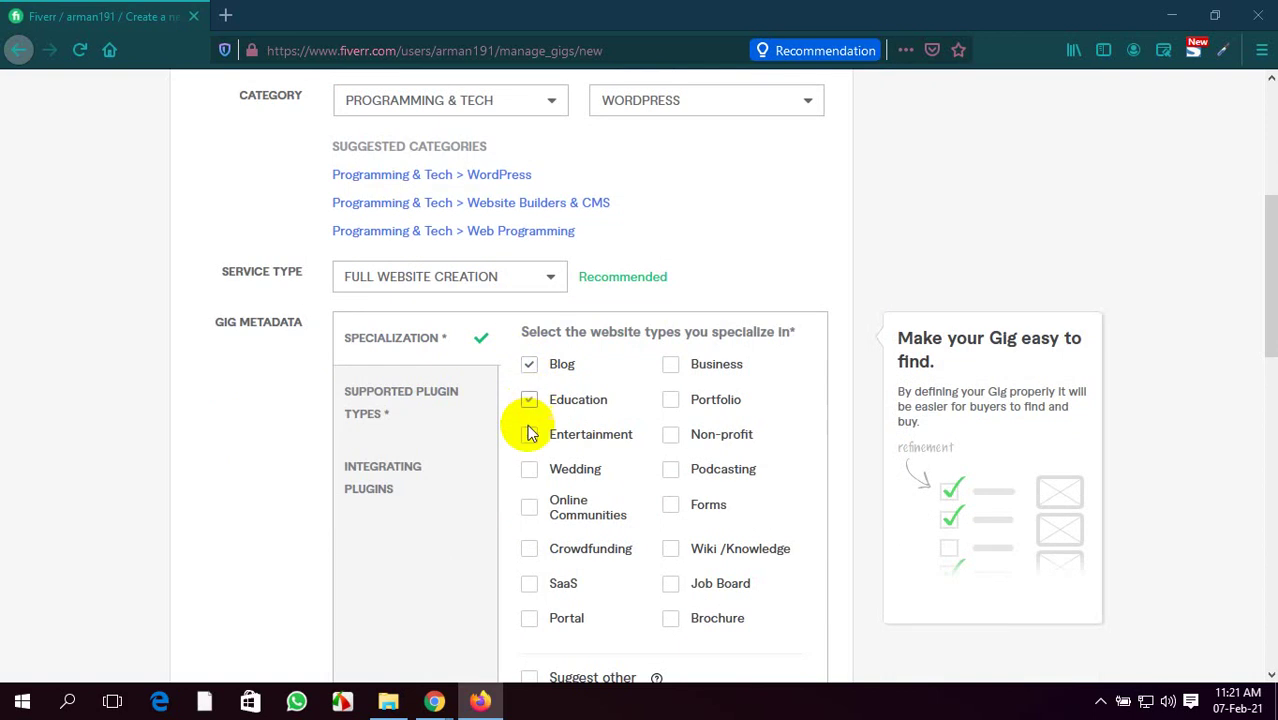
pyautogui.click(529, 434)
pyautogui.click(529, 469)
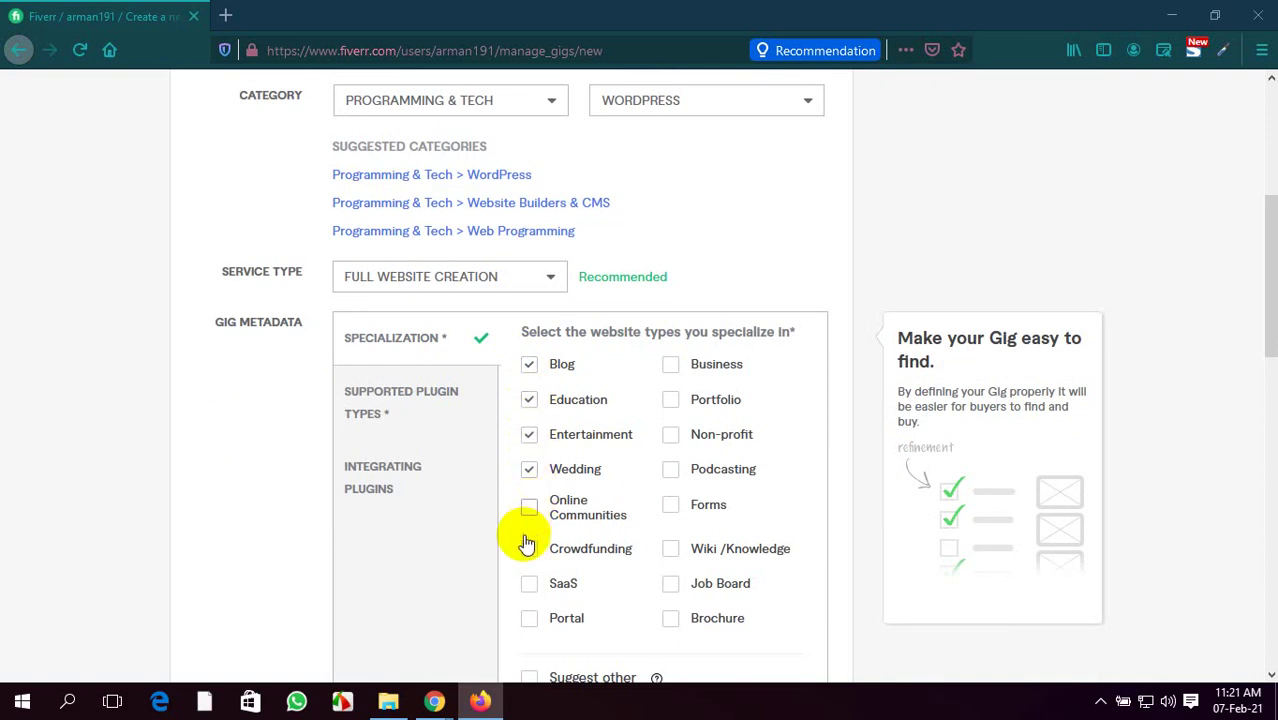
pyautogui.click(529, 507)
pyautogui.click(529, 548)
pyautogui.click(529, 583)
pyautogui.click(529, 618)
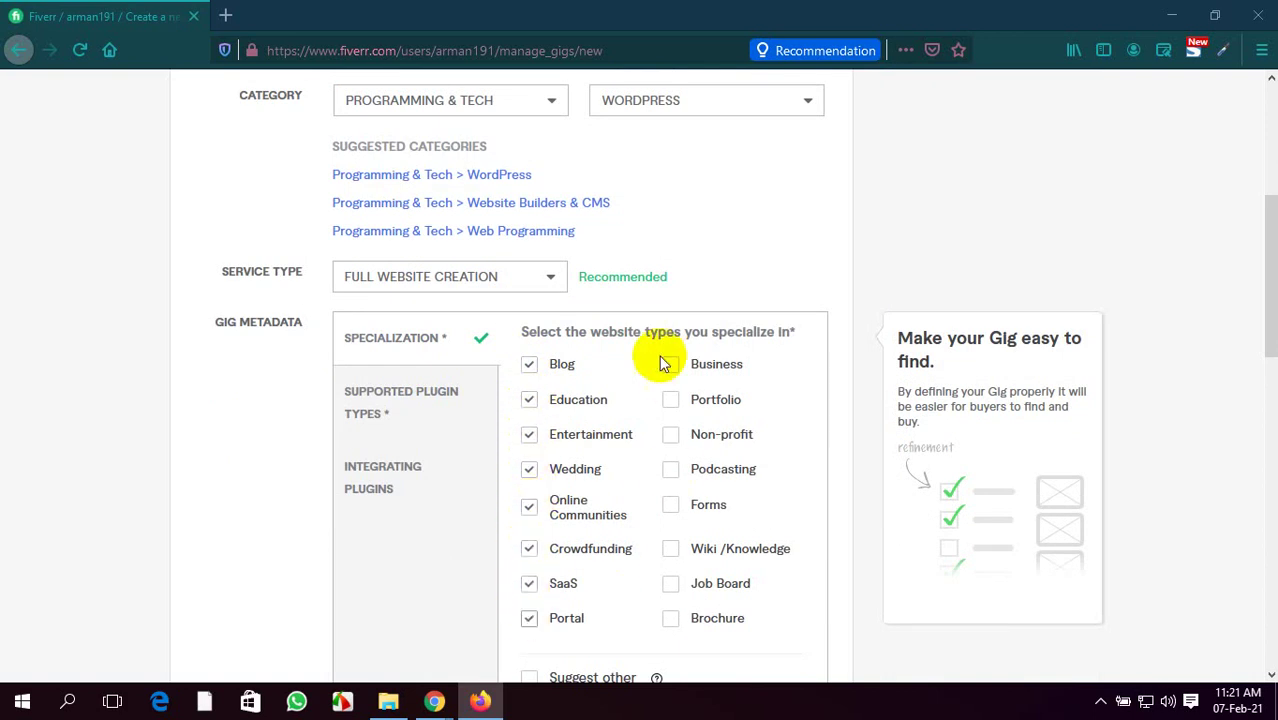
pyautogui.click(671, 368)
pyautogui.click(668, 401)
pyautogui.click(671, 436)
pyautogui.click(671, 468)
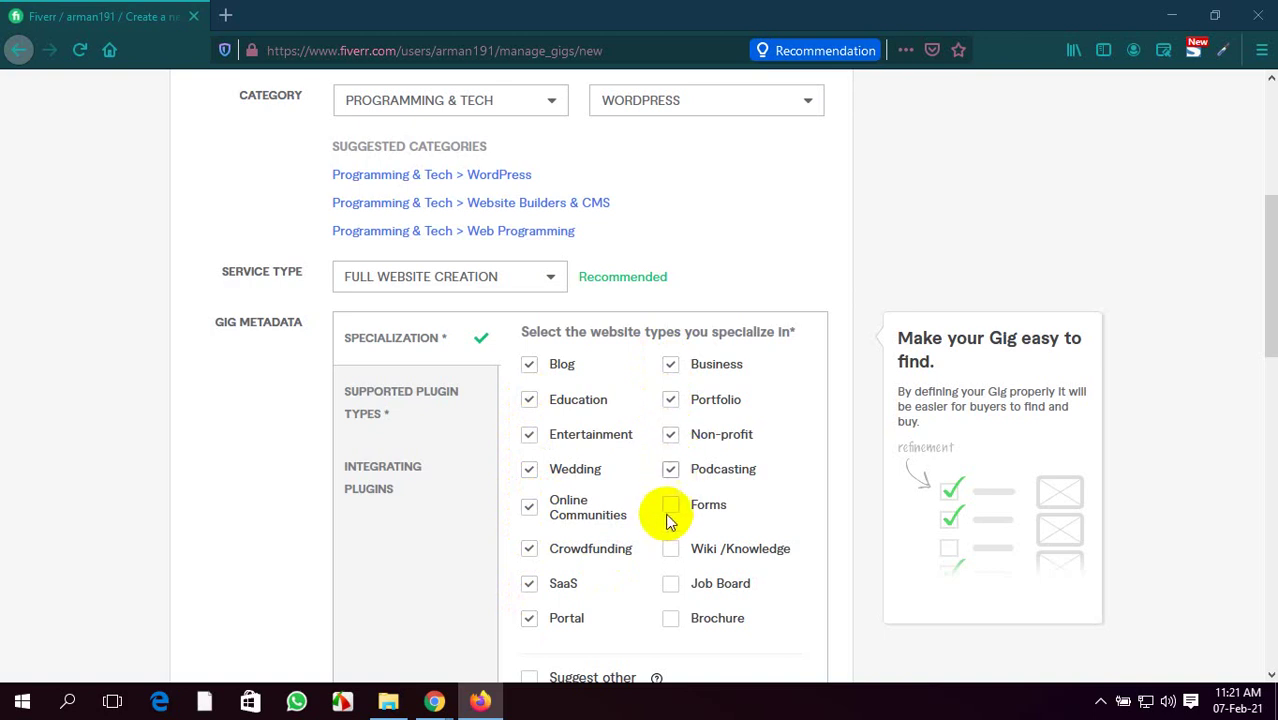
pyautogui.click(671, 508)
pyautogui.click(671, 552)
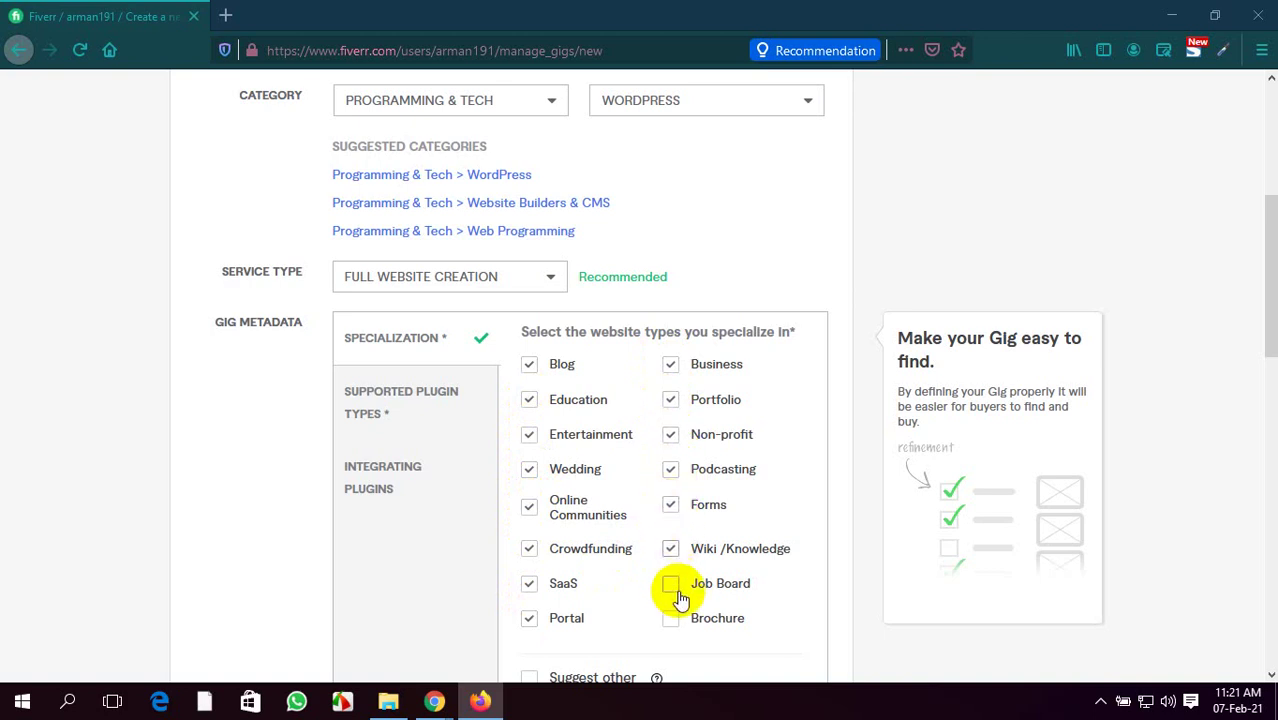
pyautogui.click(676, 587)
pyautogui.click(670, 620)
# - Check all 17 Supported Plugin Types, from Marketing to FAQ
pyautogui.scroll(-3, 615, 545)
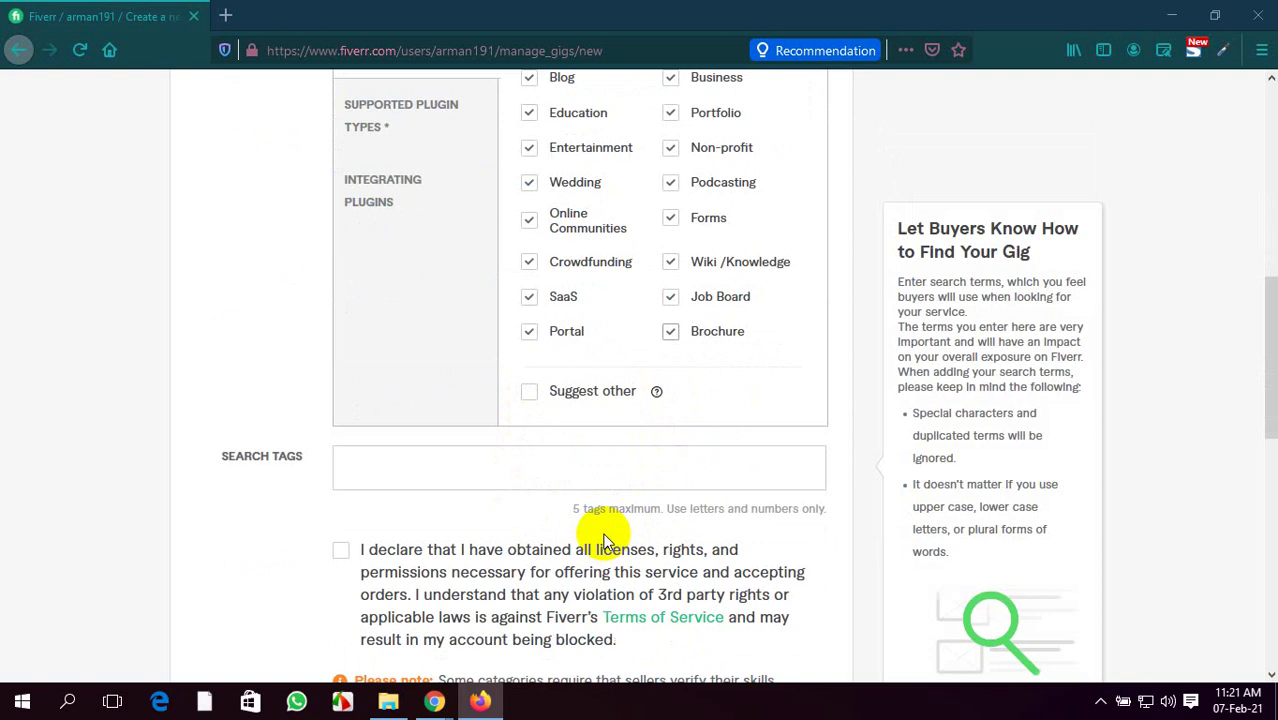
pyautogui.scroll(4, 600, 530)
pyautogui.scroll(-2, 371, 434)
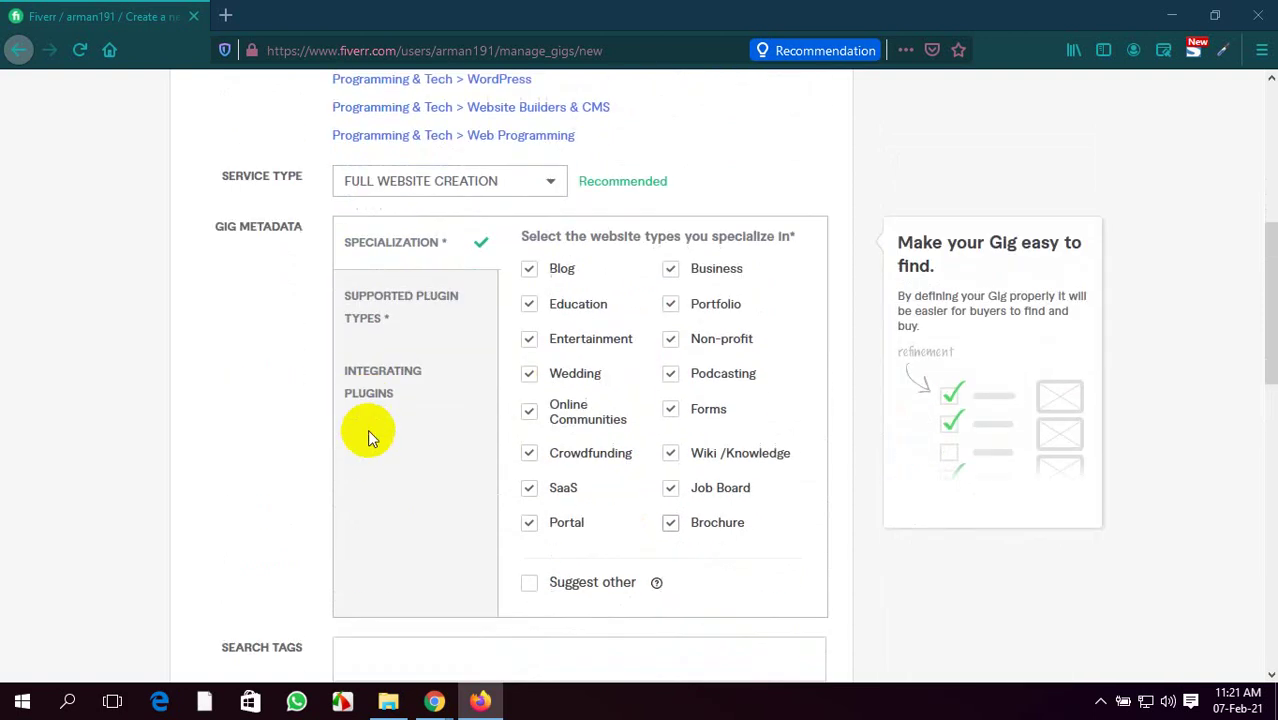
pyautogui.click(418, 330)
pyautogui.click(529, 268)
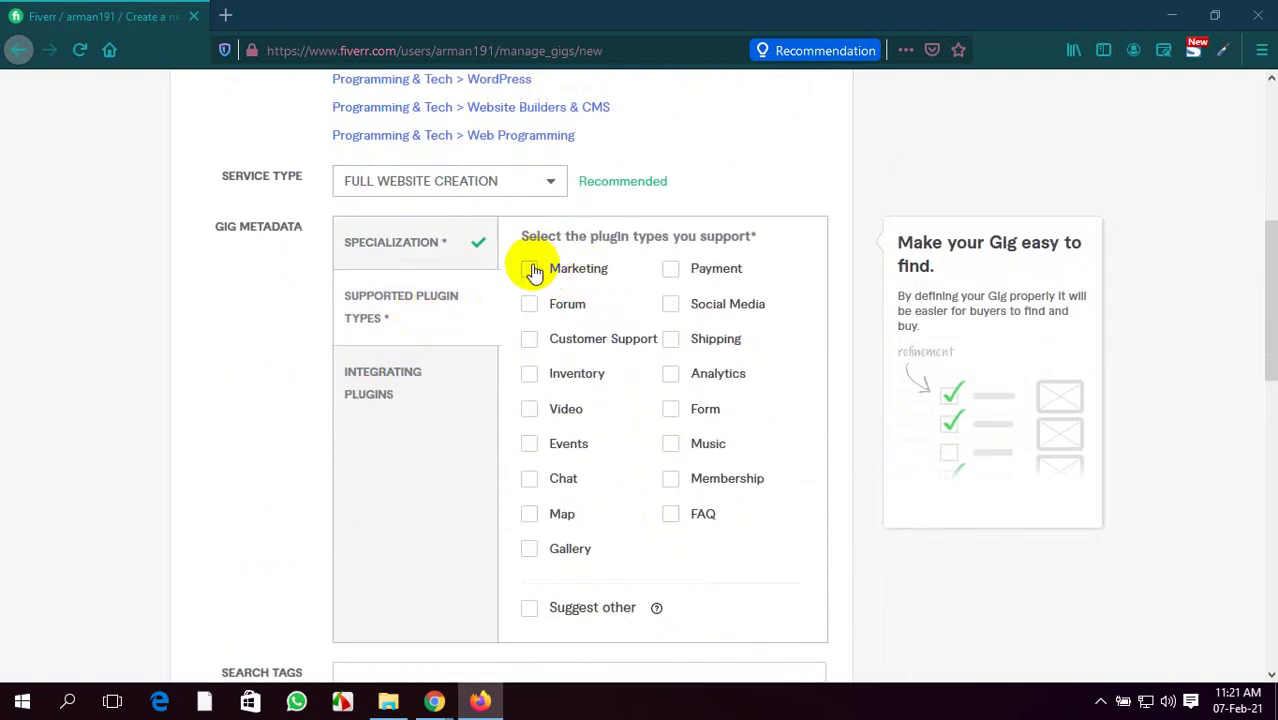
pyautogui.click(529, 306)
pyautogui.click(529, 340)
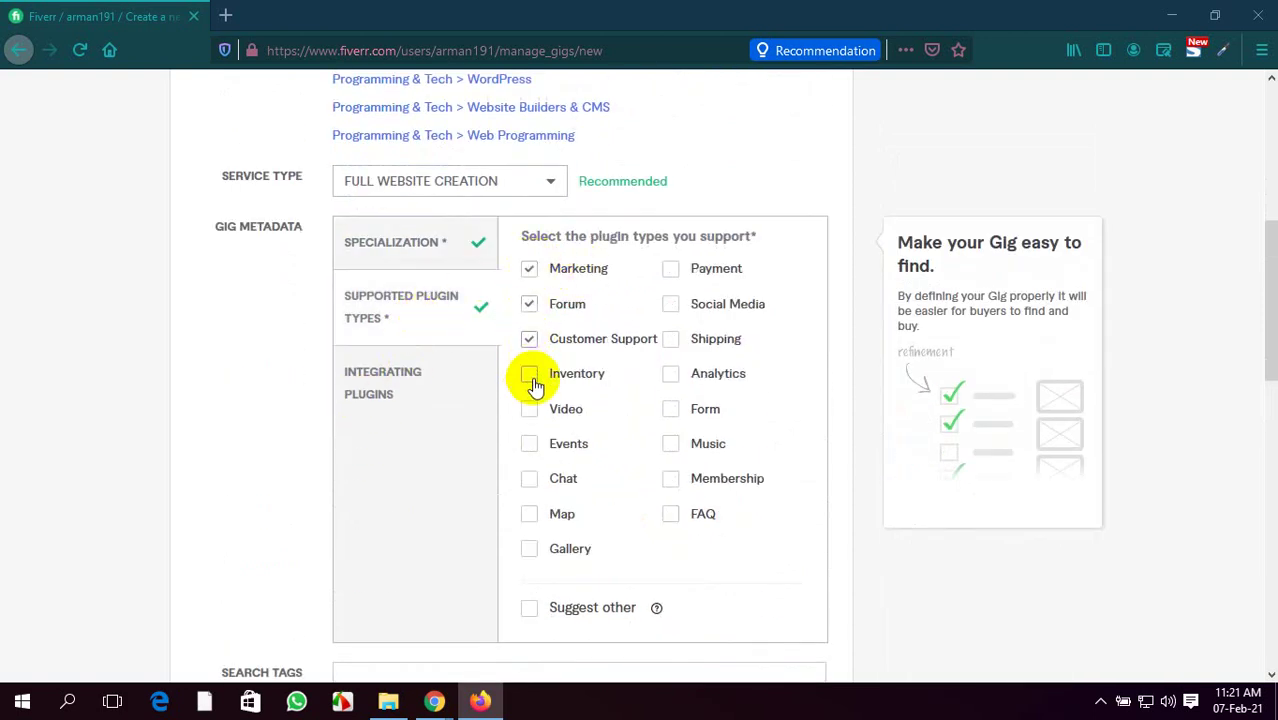
pyautogui.click(530, 376)
pyautogui.click(530, 412)
pyautogui.click(528, 445)
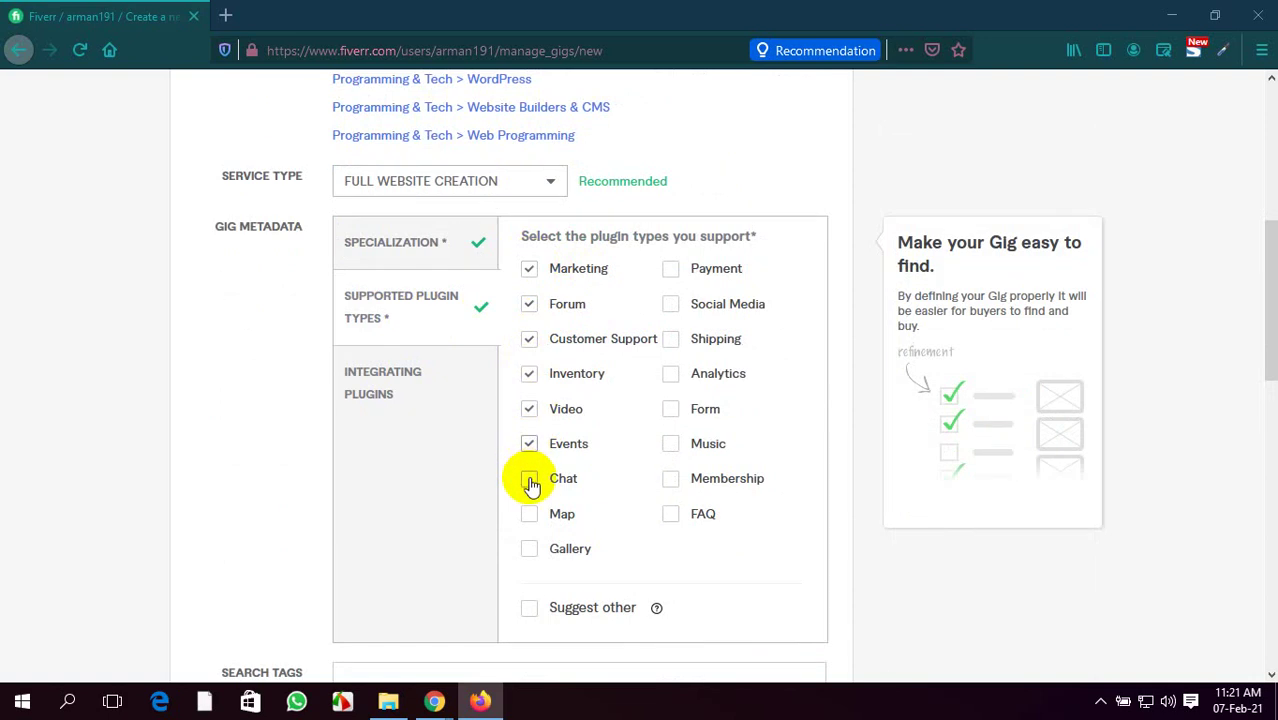
pyautogui.click(529, 479)
pyautogui.click(529, 514)
pyautogui.click(532, 550)
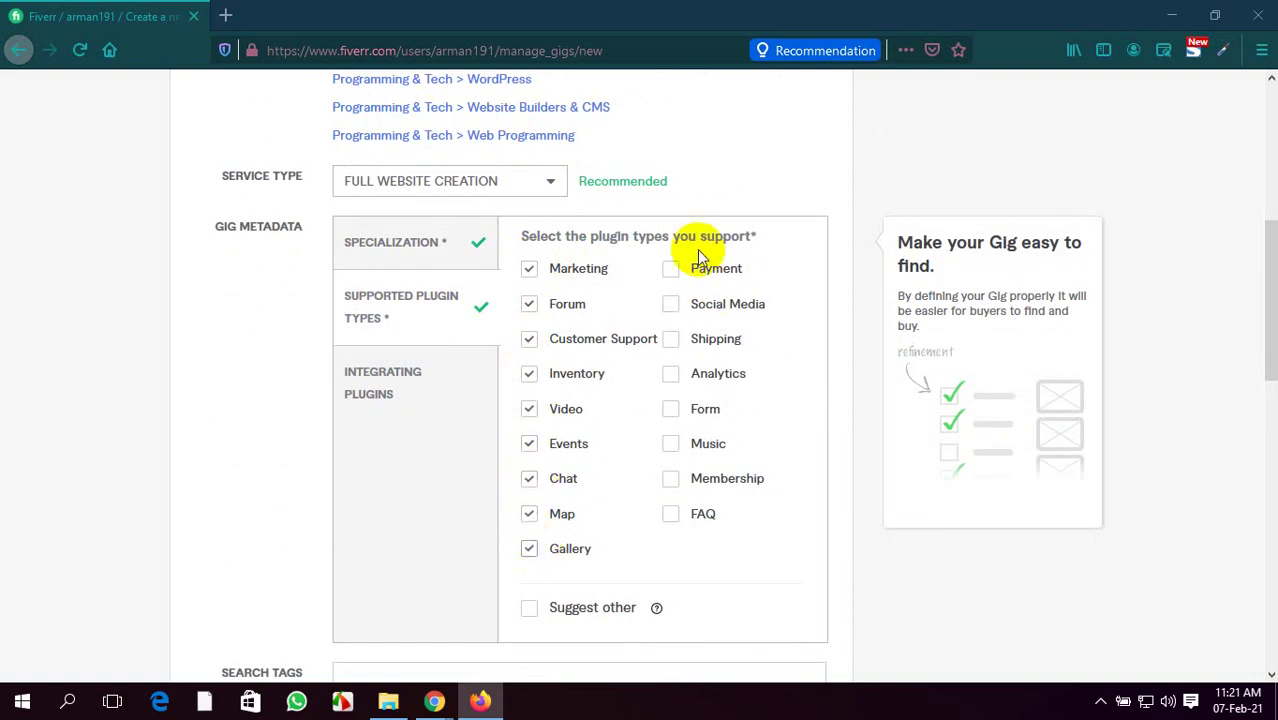
pyautogui.click(670, 270)
pyautogui.click(670, 305)
pyautogui.click(670, 340)
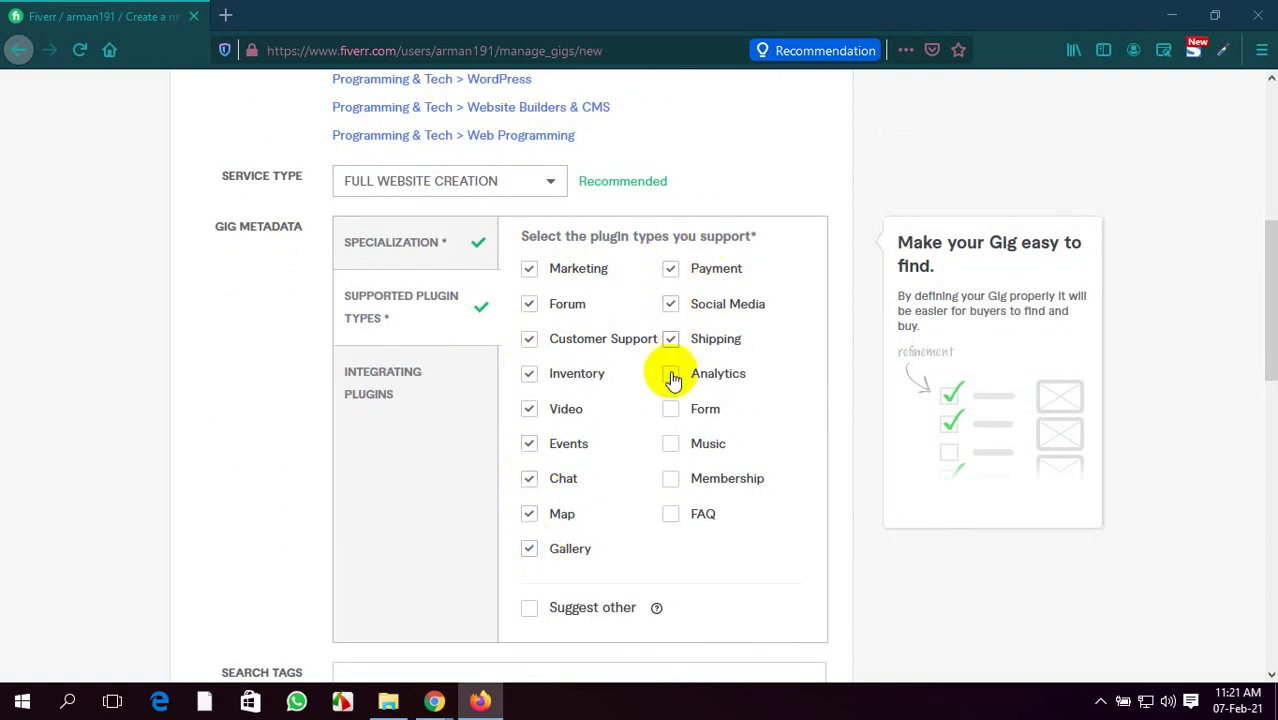
pyautogui.click(670, 375)
pyautogui.click(670, 410)
pyautogui.click(670, 444)
pyautogui.click(670, 479)
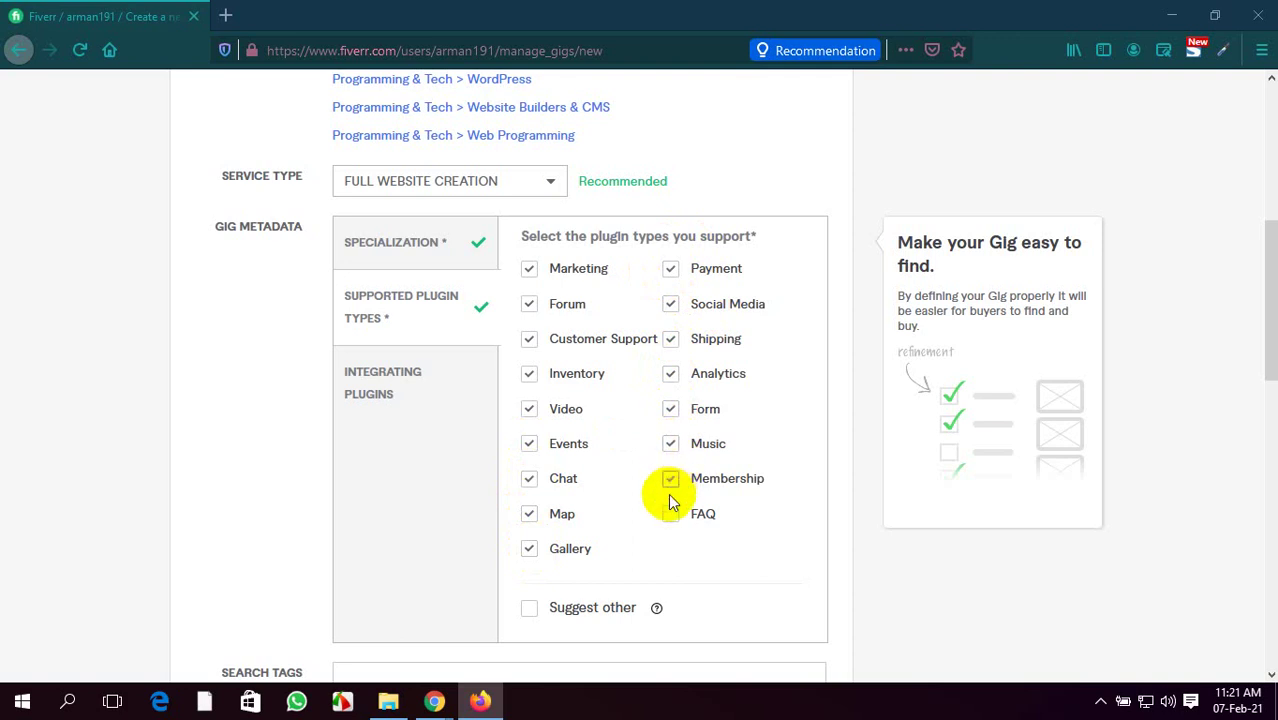
pyautogui.click(670, 515)
# - Show the Integrating Plugins checklist in the gig metadata
pyautogui.scroll(-3, 607, 386)
pyautogui.scroll(4, 599, 351)
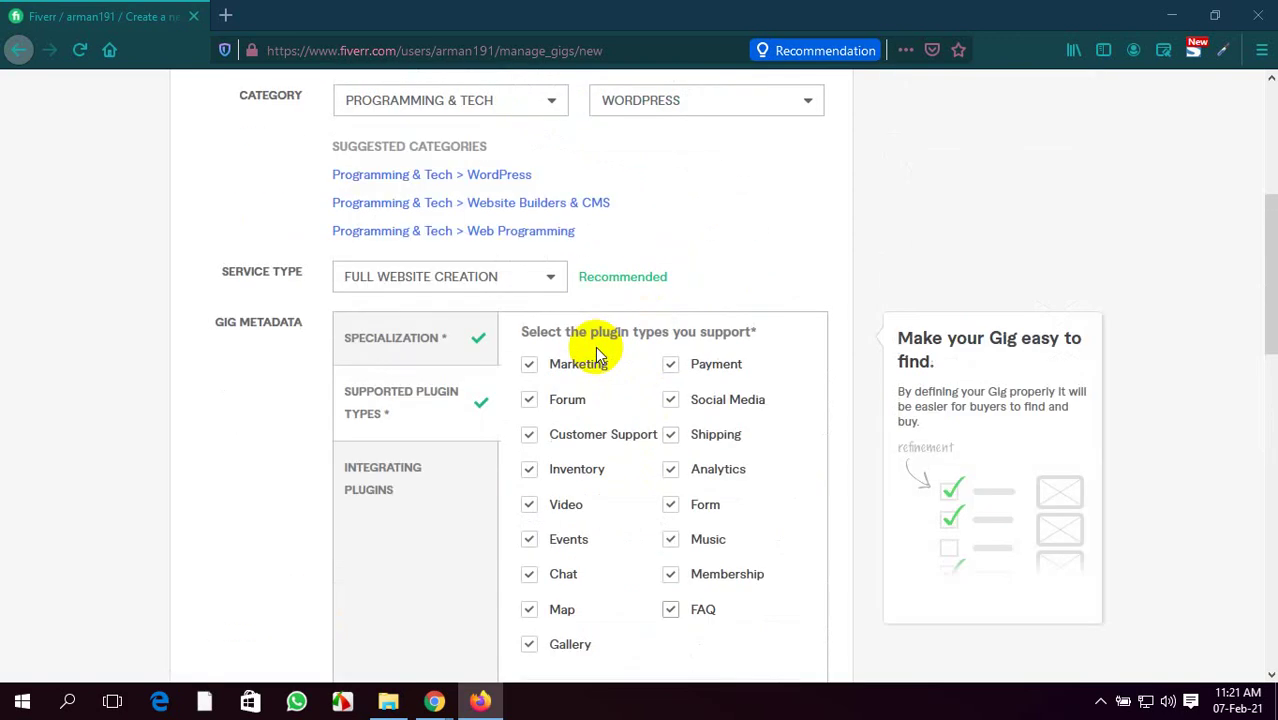
pyautogui.click(455, 484)
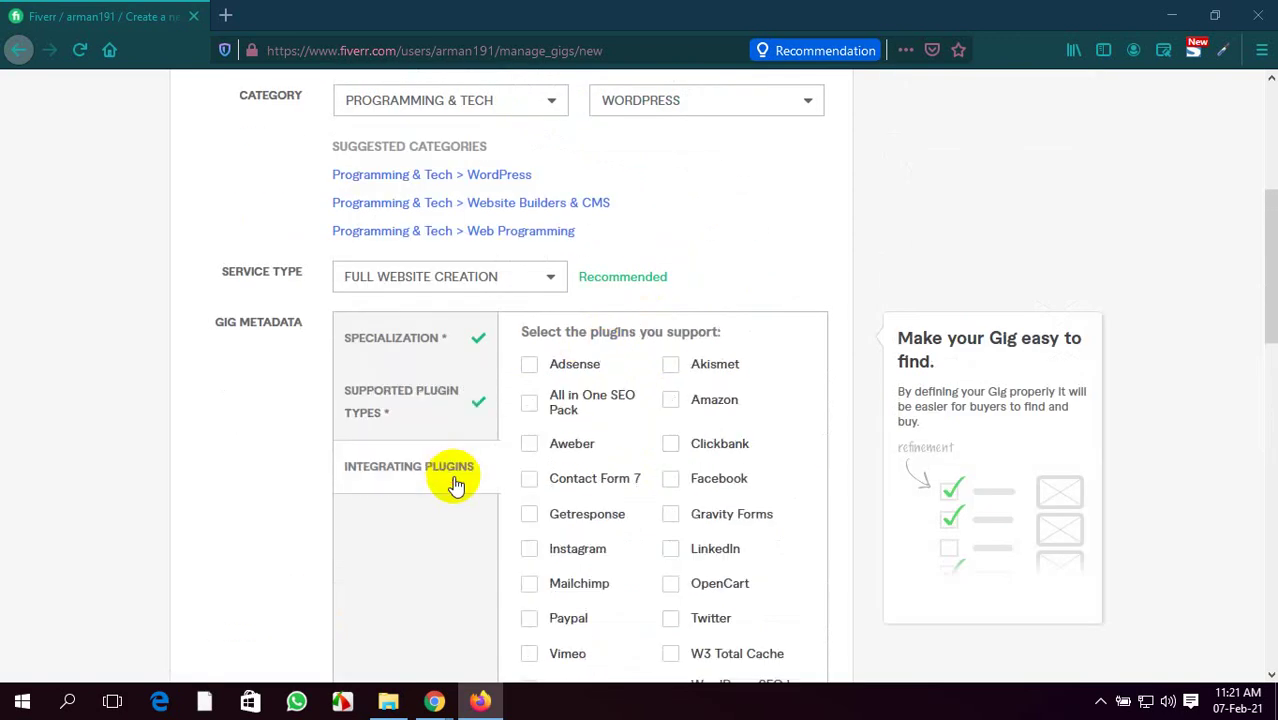
# - Check the first plugin column: Adsense, All in One SEO Pack, Aweber, Contact Form 7, Getresponse, Instagram, Mailchimp, Vimeo, WooCommerce, Youtube
pyautogui.click(529, 364)
pyautogui.click(529, 402)
pyautogui.click(529, 443)
pyautogui.click(529, 478)
pyautogui.scroll(-1, 530, 500)
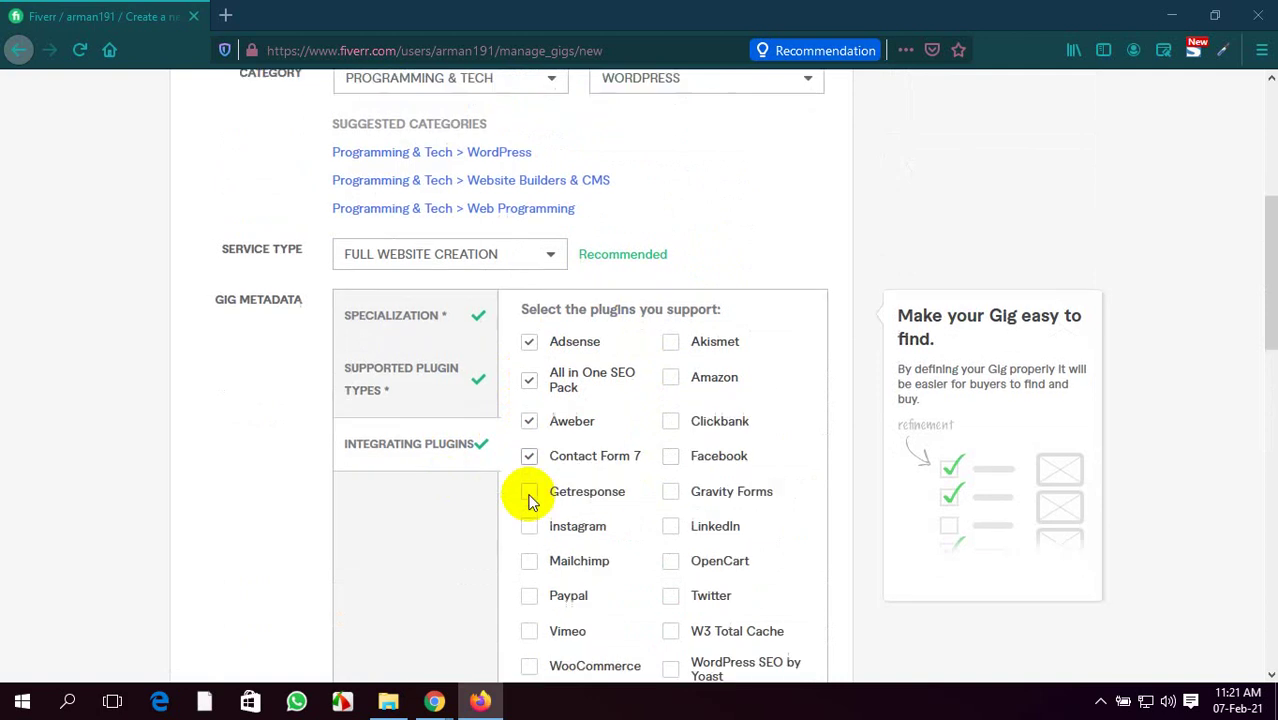
pyautogui.scroll(-1, 530, 500)
pyautogui.click(529, 420)
pyautogui.click(529, 455)
pyautogui.click(529, 489)
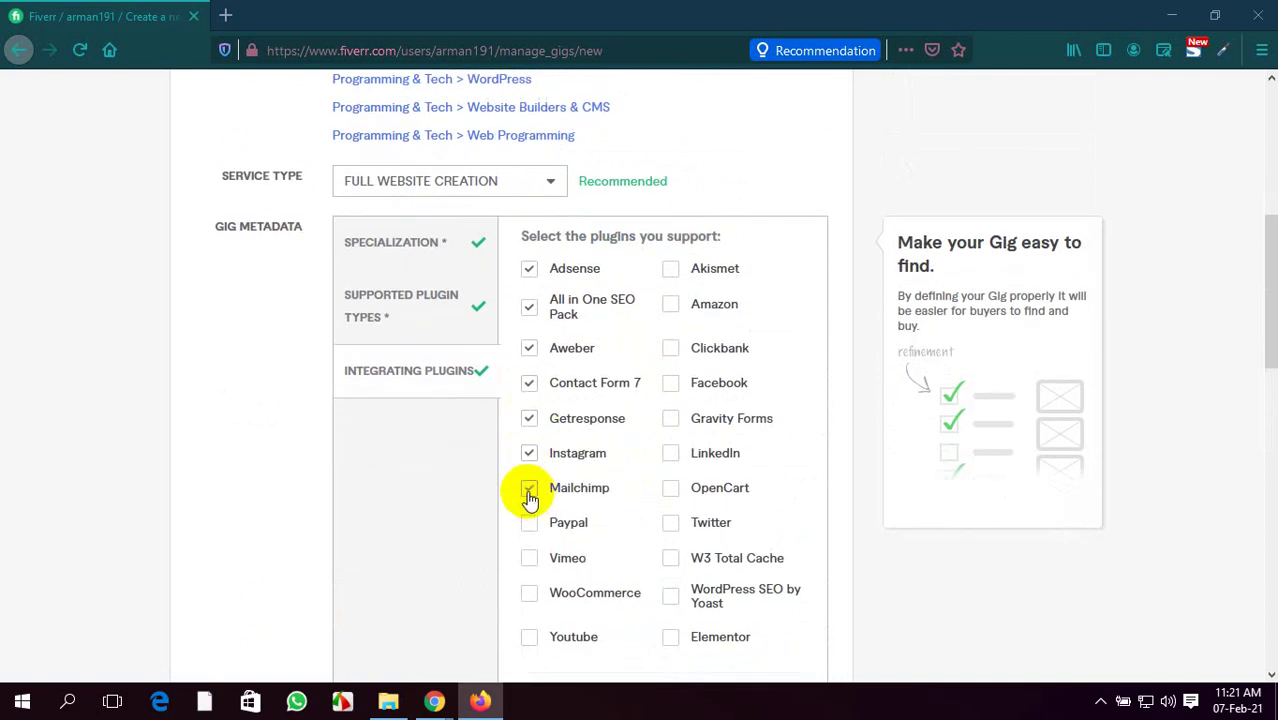
pyautogui.click(527, 562)
pyautogui.click(528, 595)
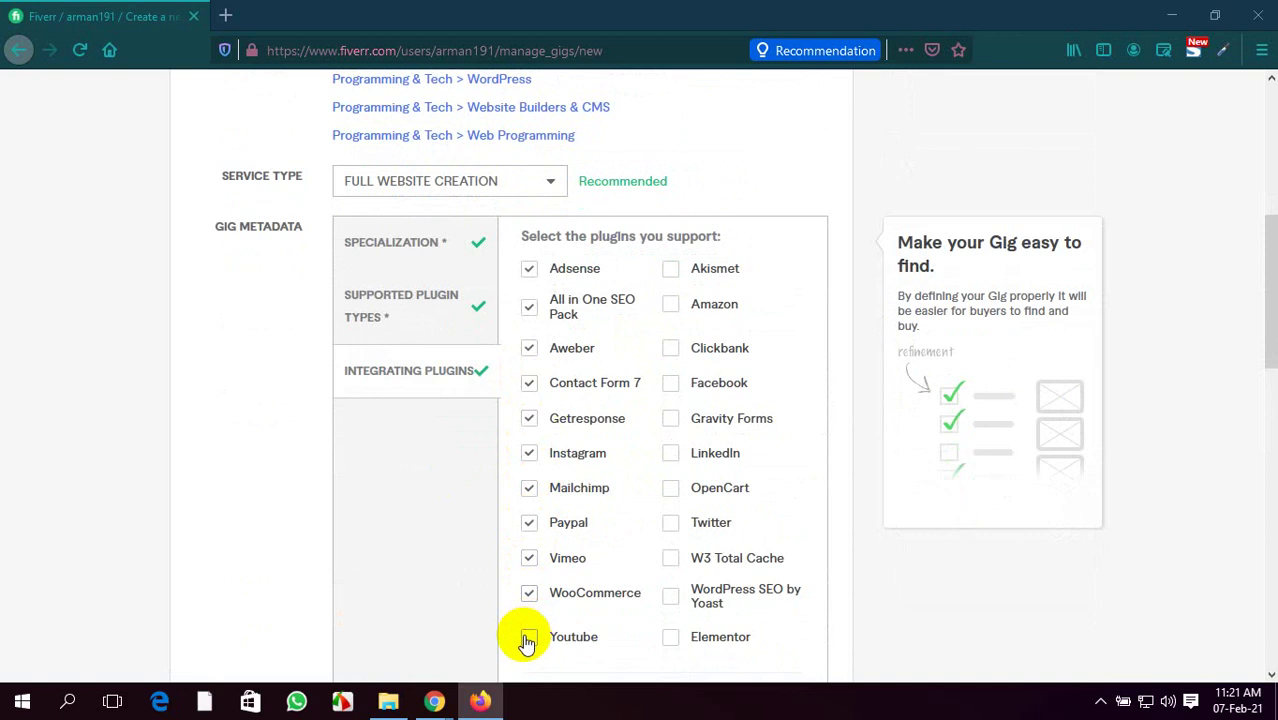
pyautogui.click(528, 638)
# - Check the second column: Akismet, Amazon, Clickbank, Facebook, Gravity Forms, LinkedIn, OpenCart, Twitter, W3 Total Cache, Yoast
pyautogui.click(670, 269)
pyautogui.click(670, 304)
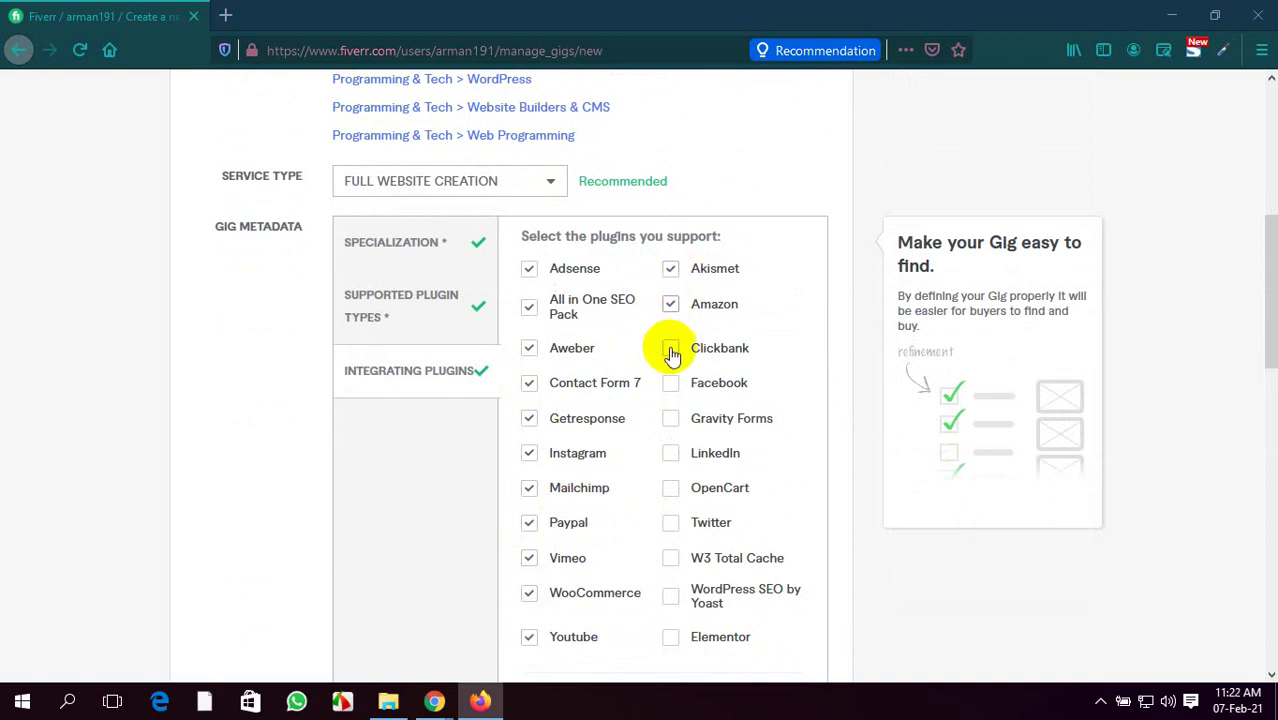
pyautogui.click(671, 350)
pyautogui.click(669, 384)
pyautogui.click(670, 418)
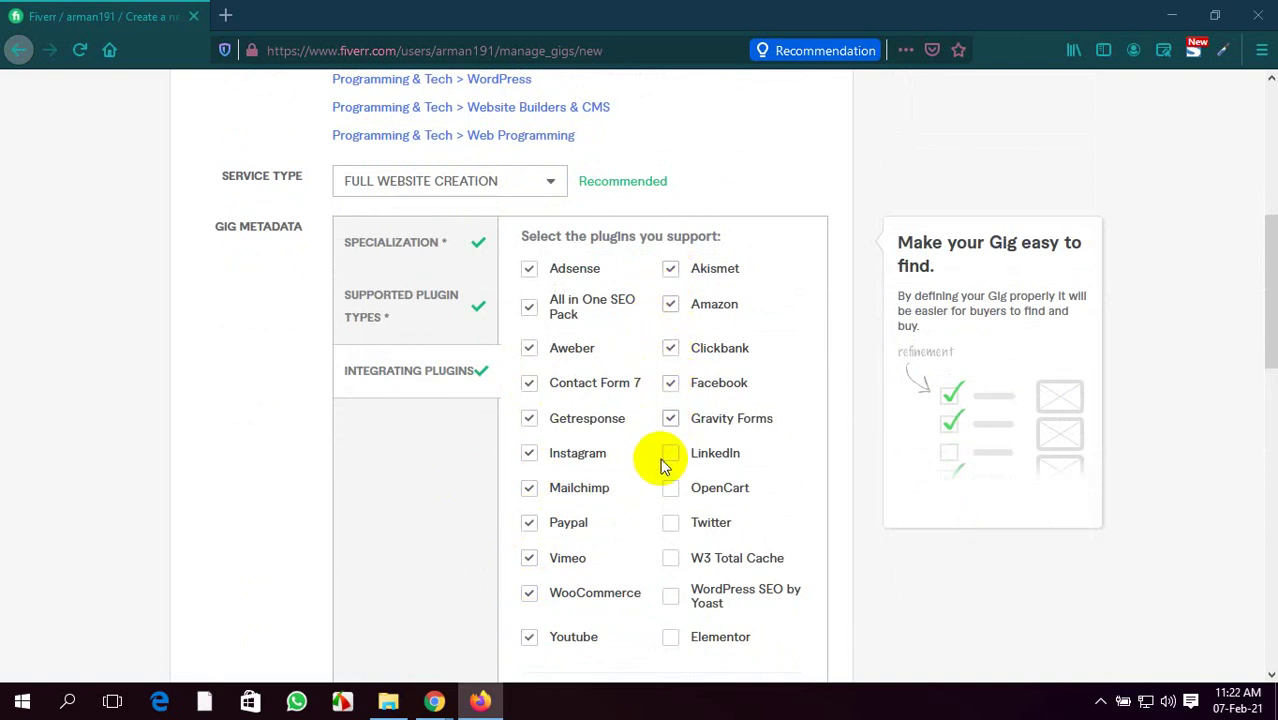
pyautogui.click(670, 456)
pyautogui.click(670, 489)
pyautogui.click(670, 523)
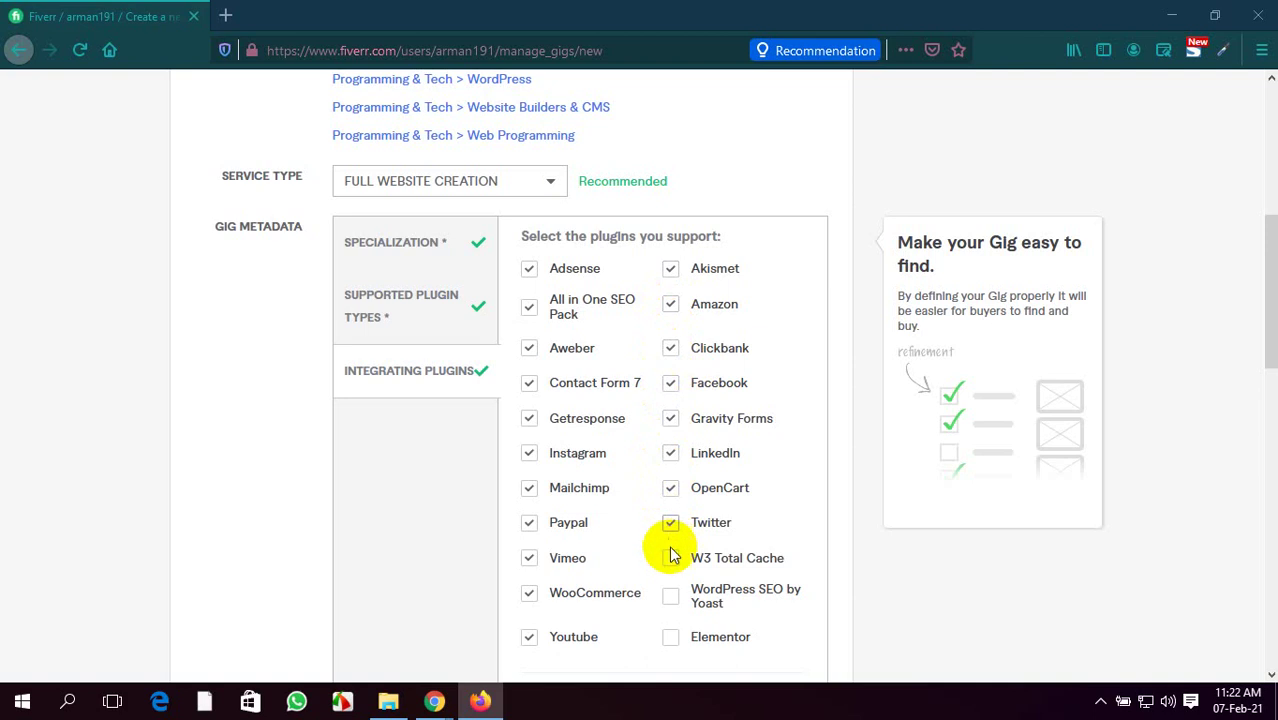
pyautogui.click(671, 557)
pyautogui.scroll(-3, 670, 557)
pyautogui.click(670, 405)
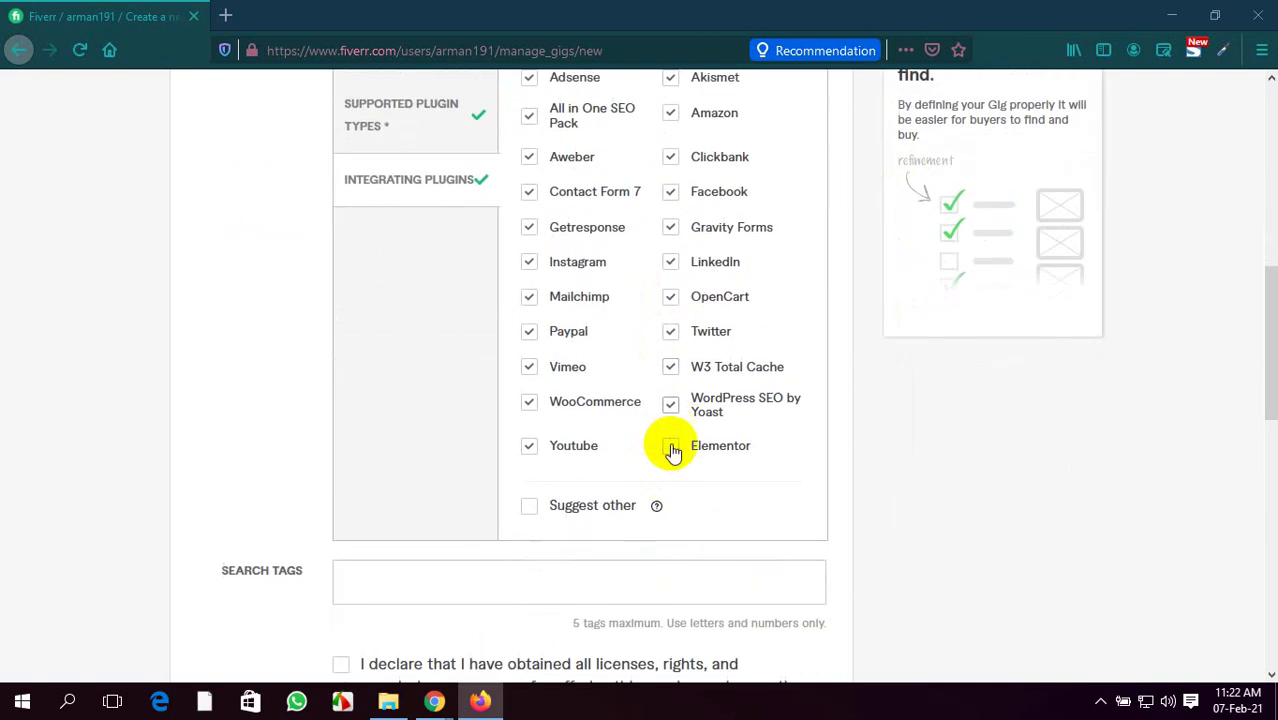
pyautogui.scroll(-4, 671, 450)
pyautogui.scroll(10, 671, 450)
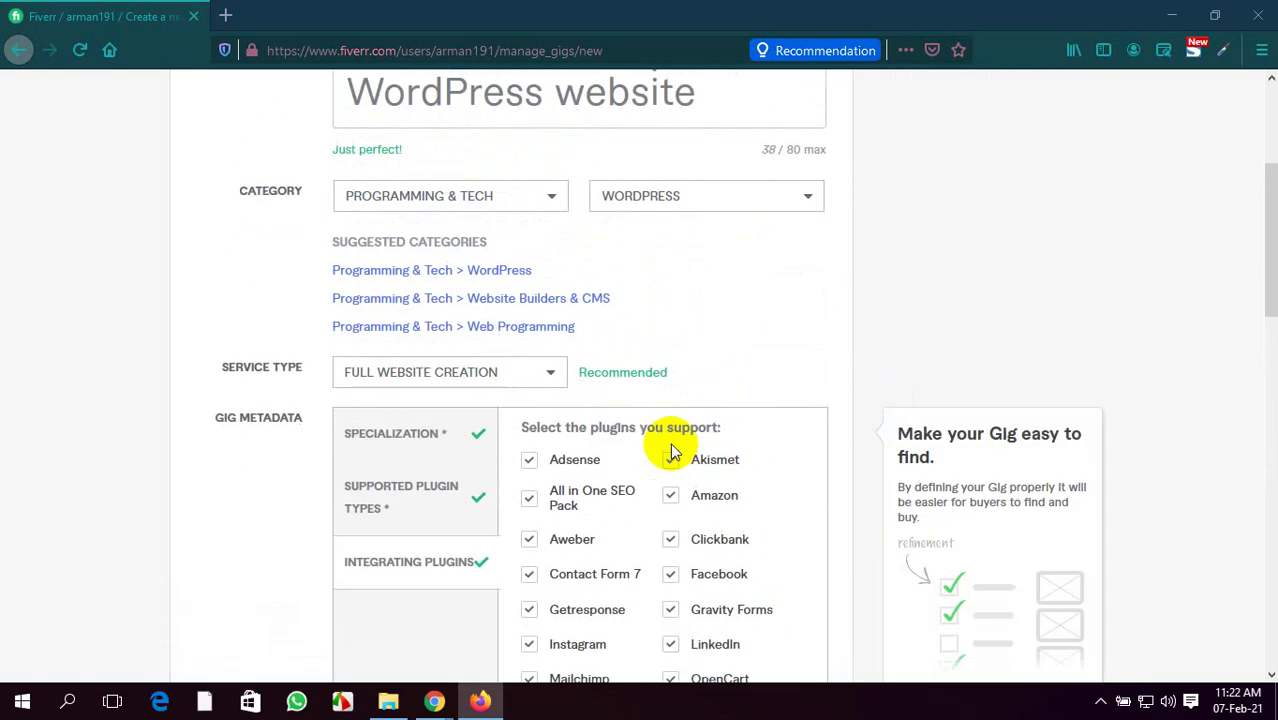
pyautogui.scroll(-9, 670, 452)
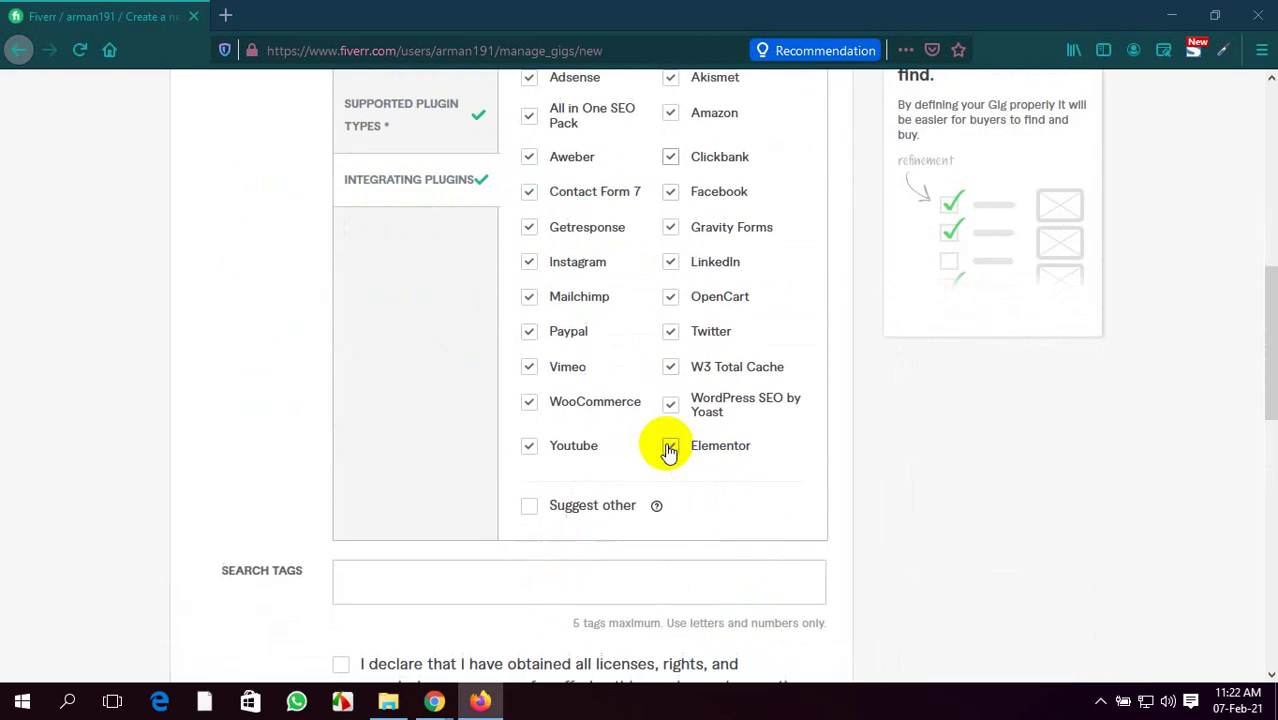
pyautogui.scroll(-1, 668, 452)
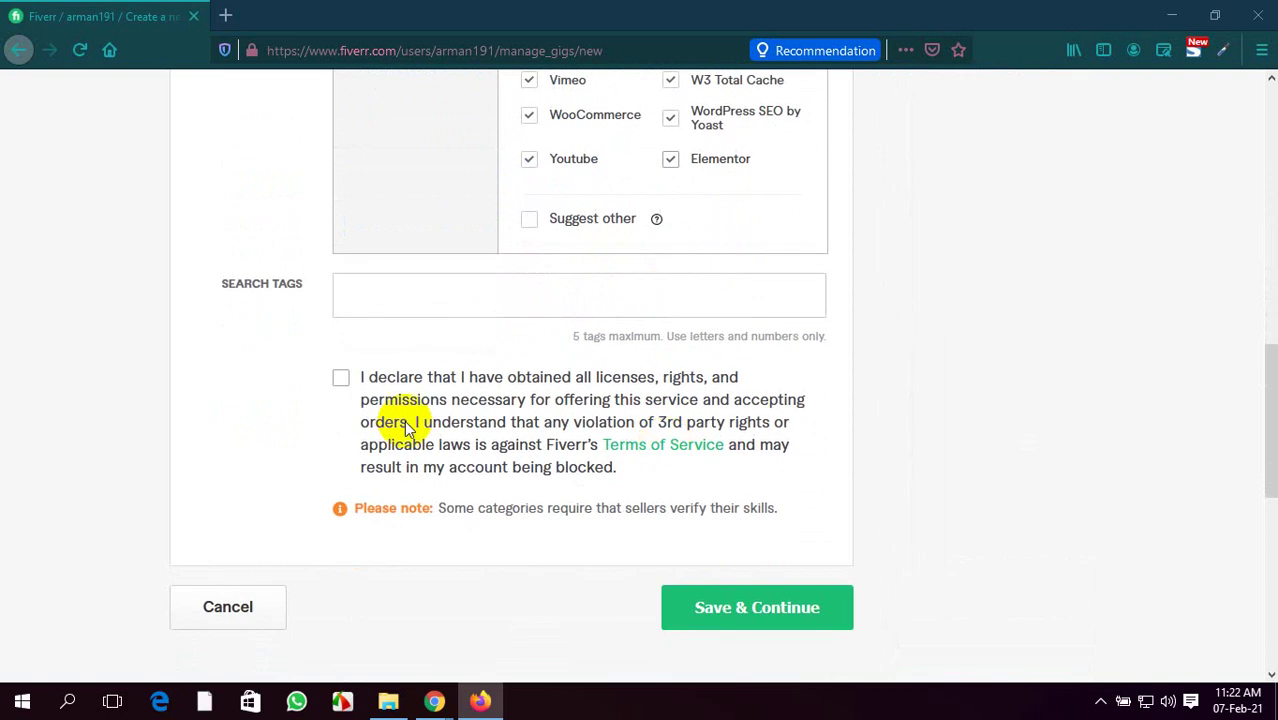
pyautogui.click(341, 380)
pyautogui.scroll(-2, 570, 465)
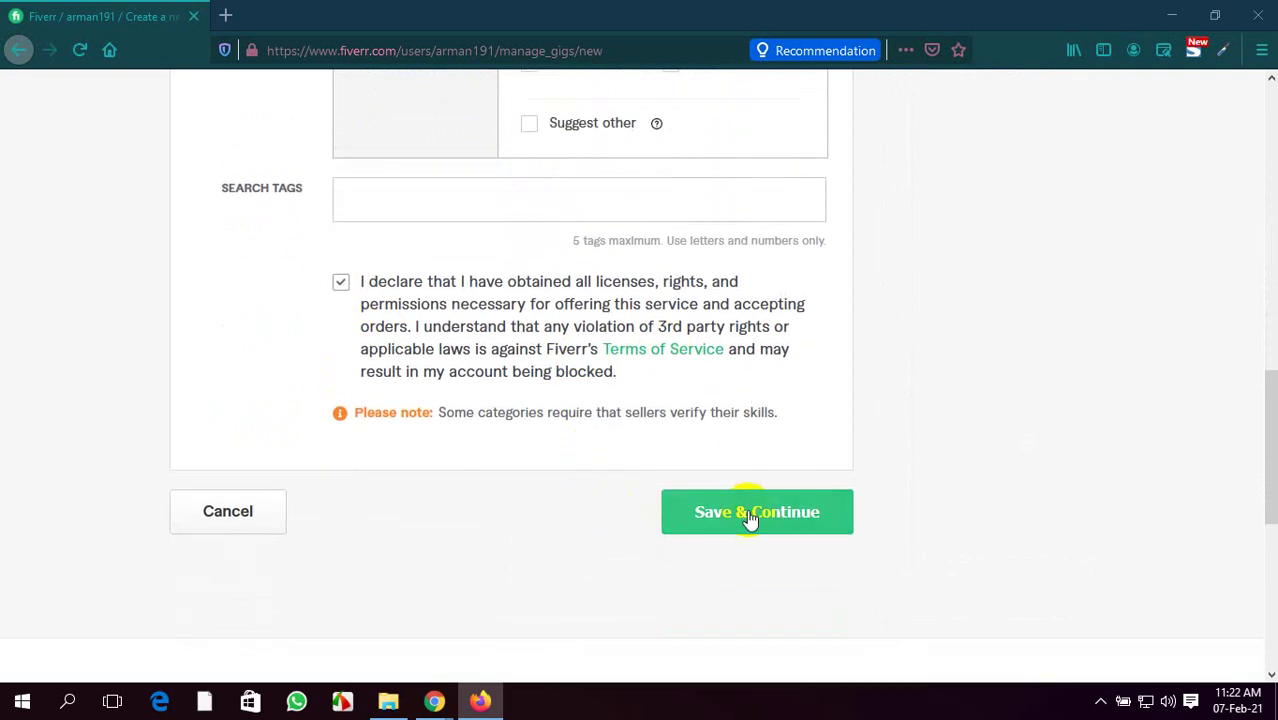
pyautogui.click(757, 514)
pyautogui.scroll(2, 762, 512)
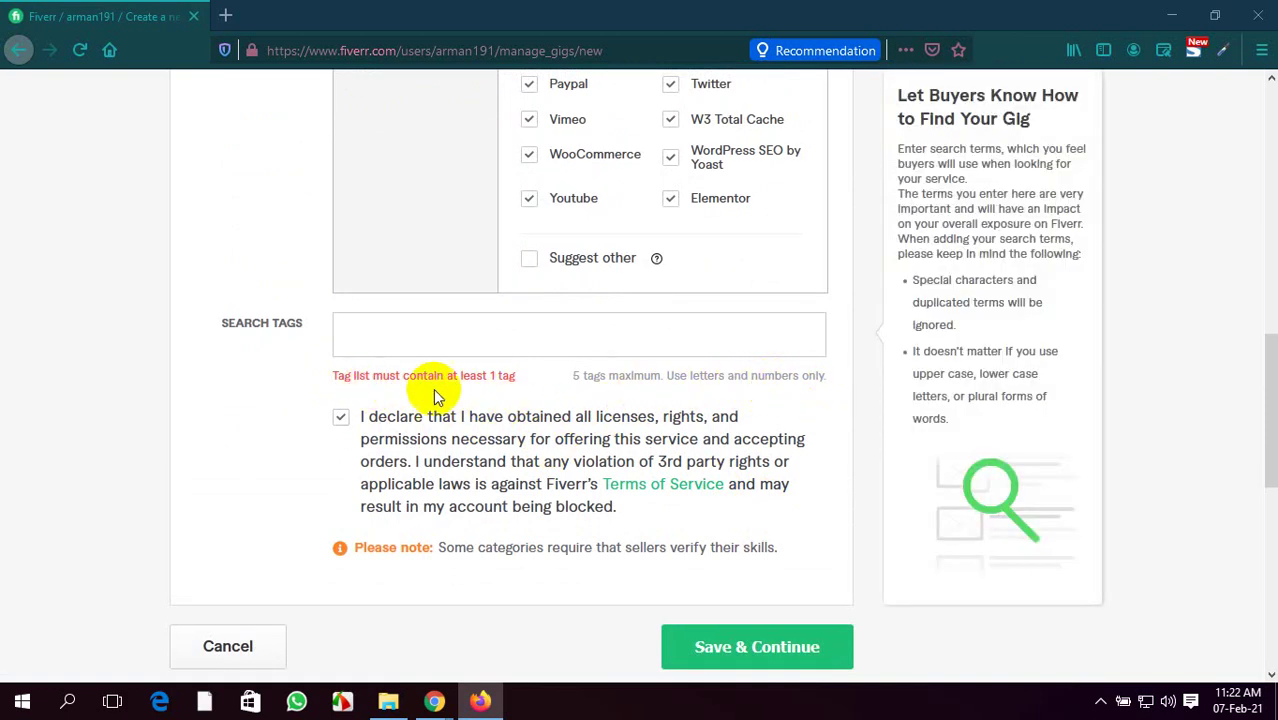
pyautogui.scroll(5, 440, 395)
pyautogui.scroll(-5, 446, 394)
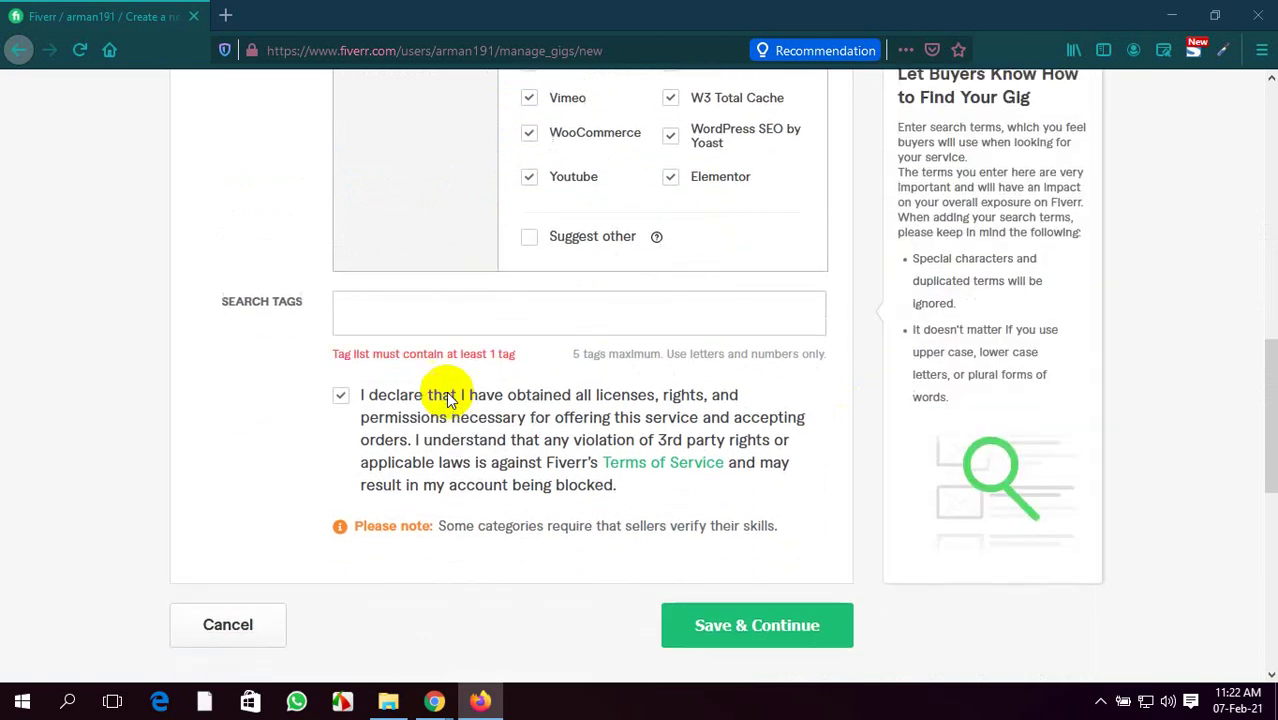
pyautogui.scroll(-3, 446, 395)
pyautogui.scroll(2, 528, 348)
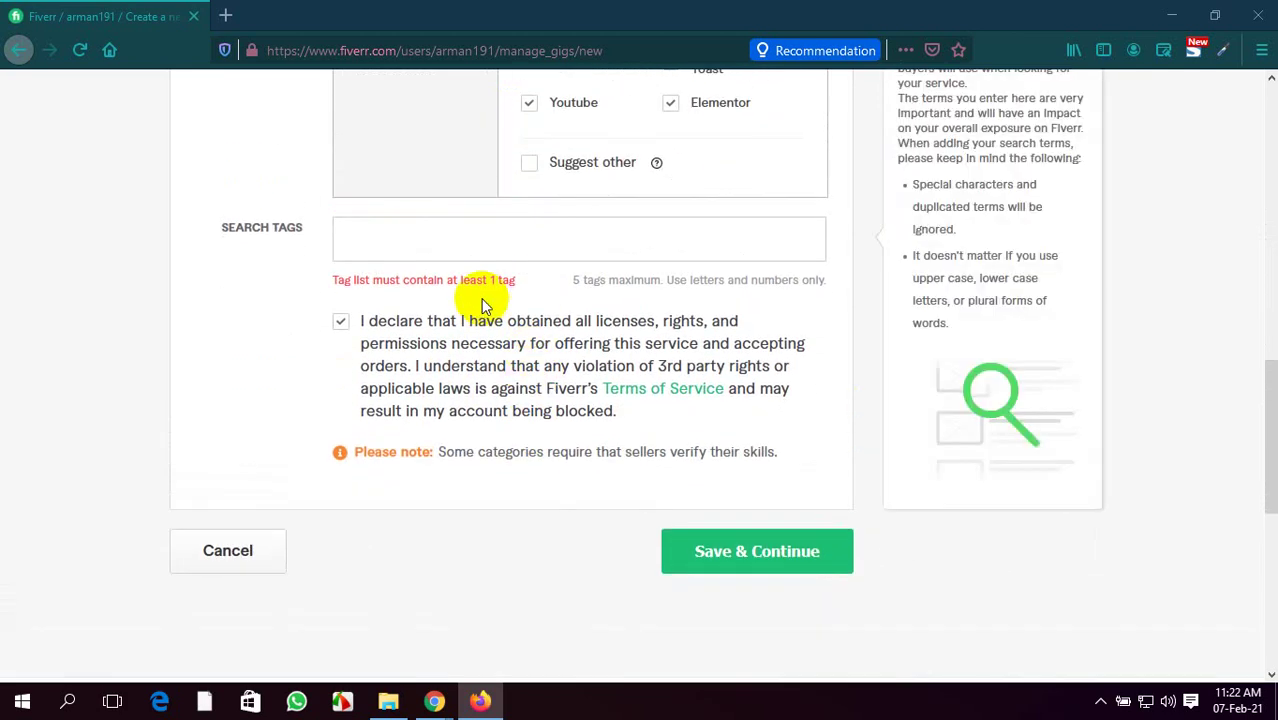
pyautogui.scroll(3, 448, 288)
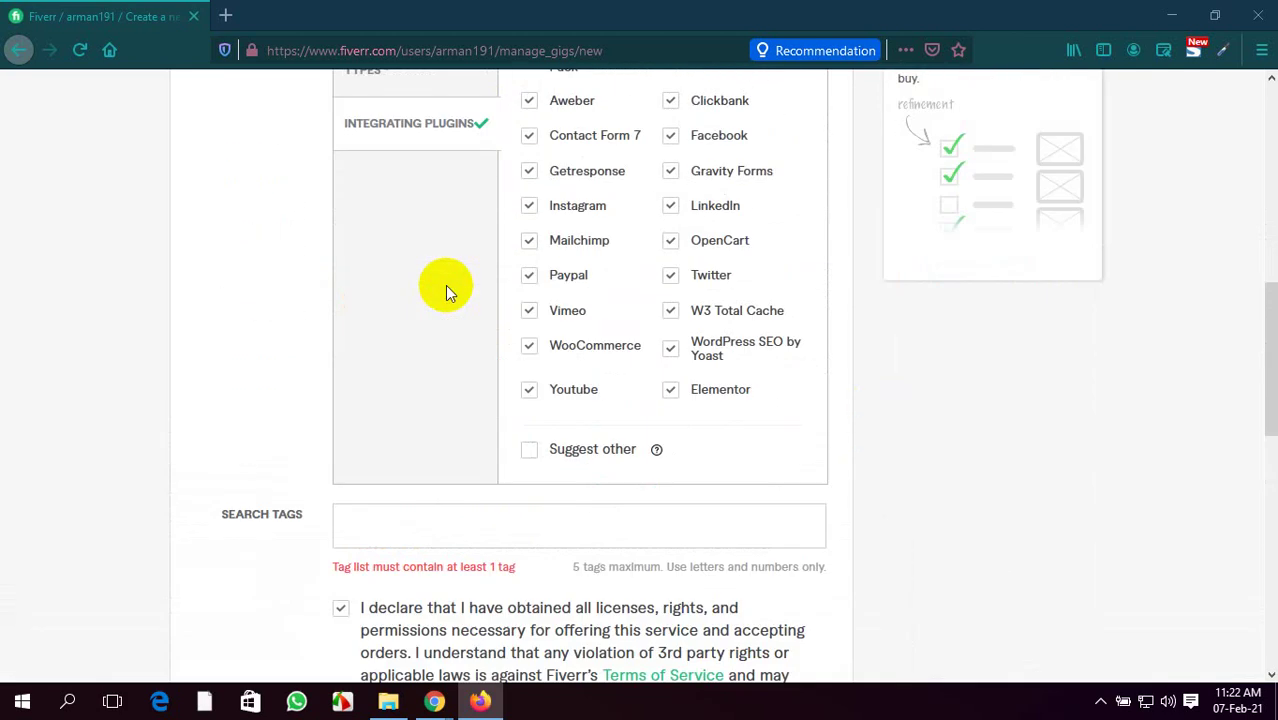
pyautogui.scroll(-3, 445, 285)
pyautogui.click(450, 251)
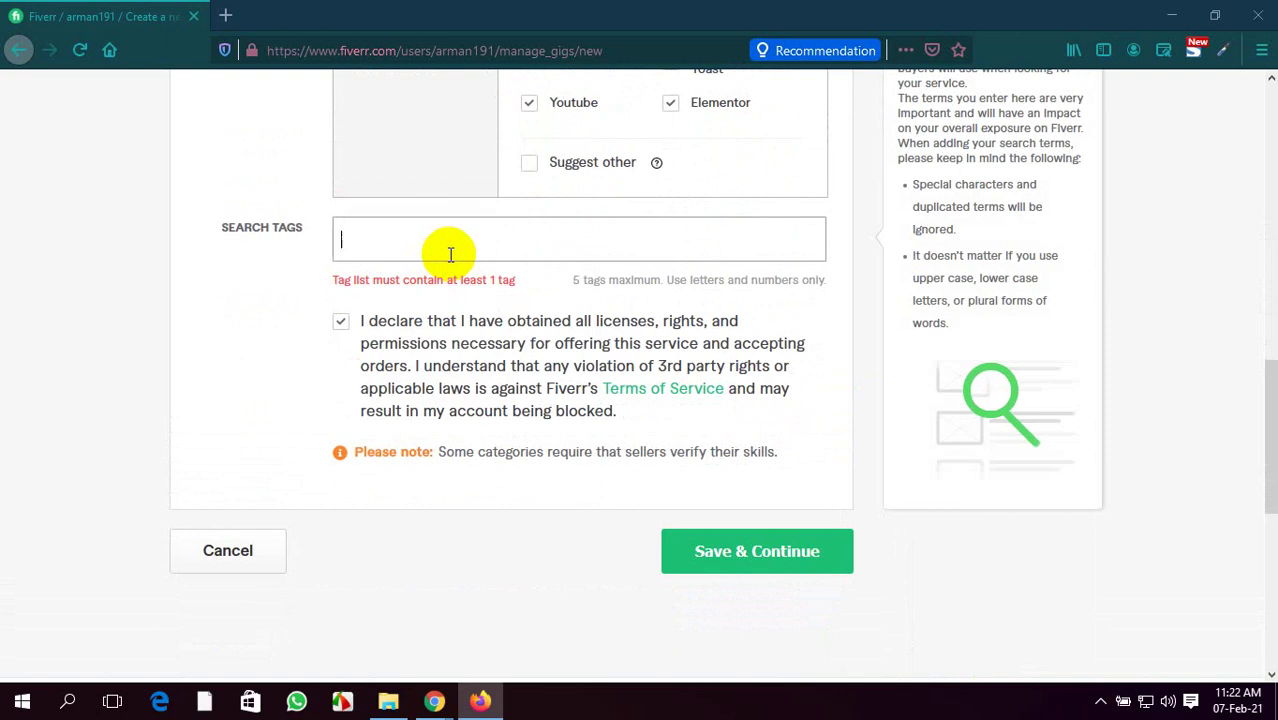
pyautogui.scroll(9, 450, 254)
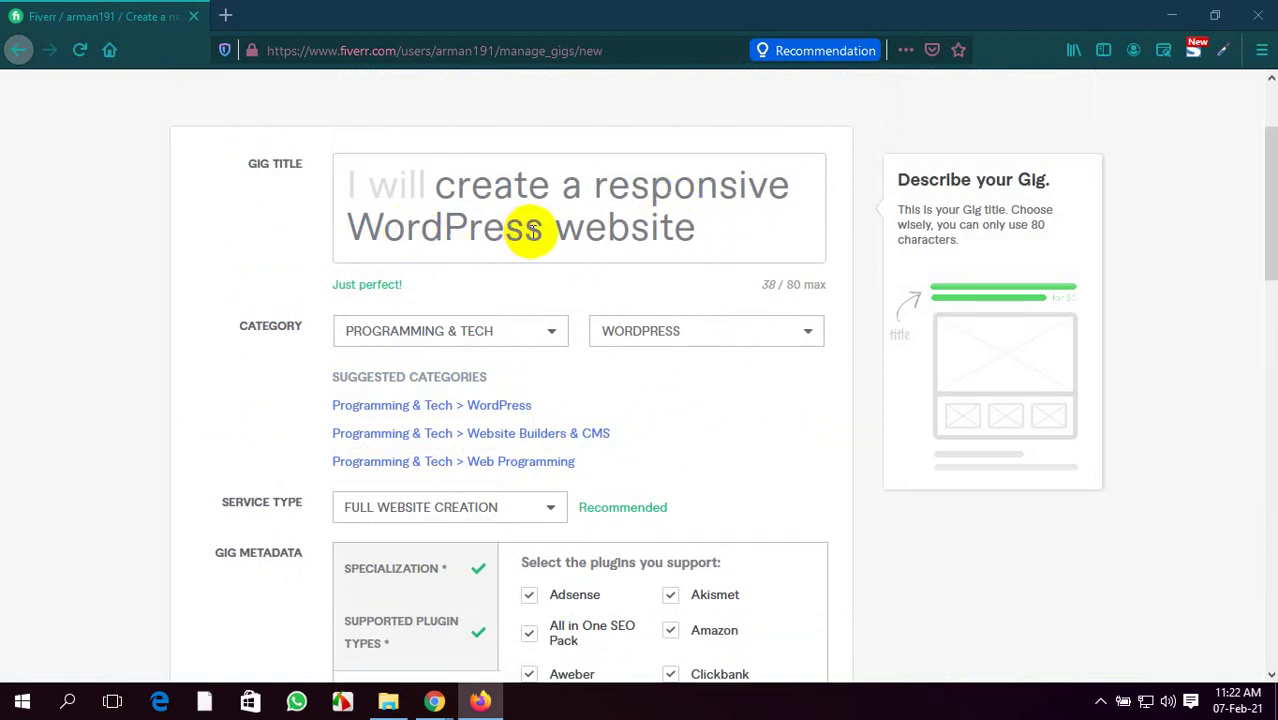
# - Append 'By Divi' to the gig title, making it 45 of 80 characters
pyautogui.click(713, 232)
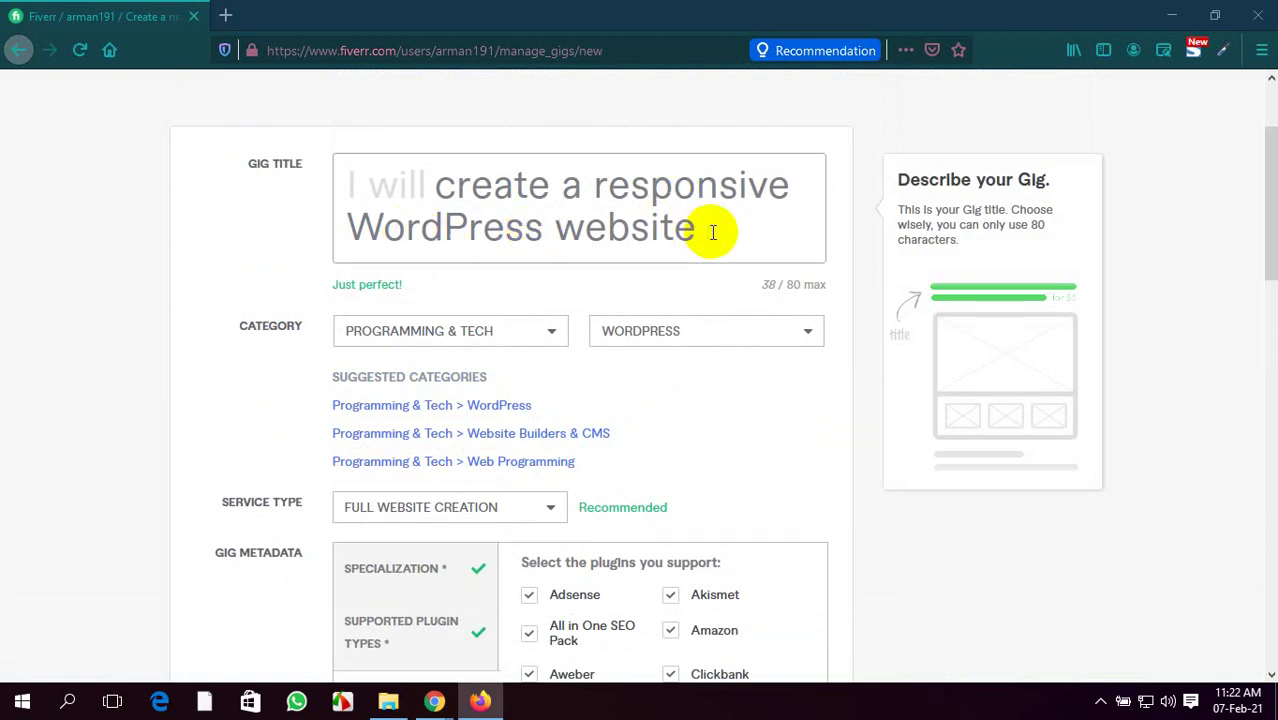
pyautogui.write('By Divi')
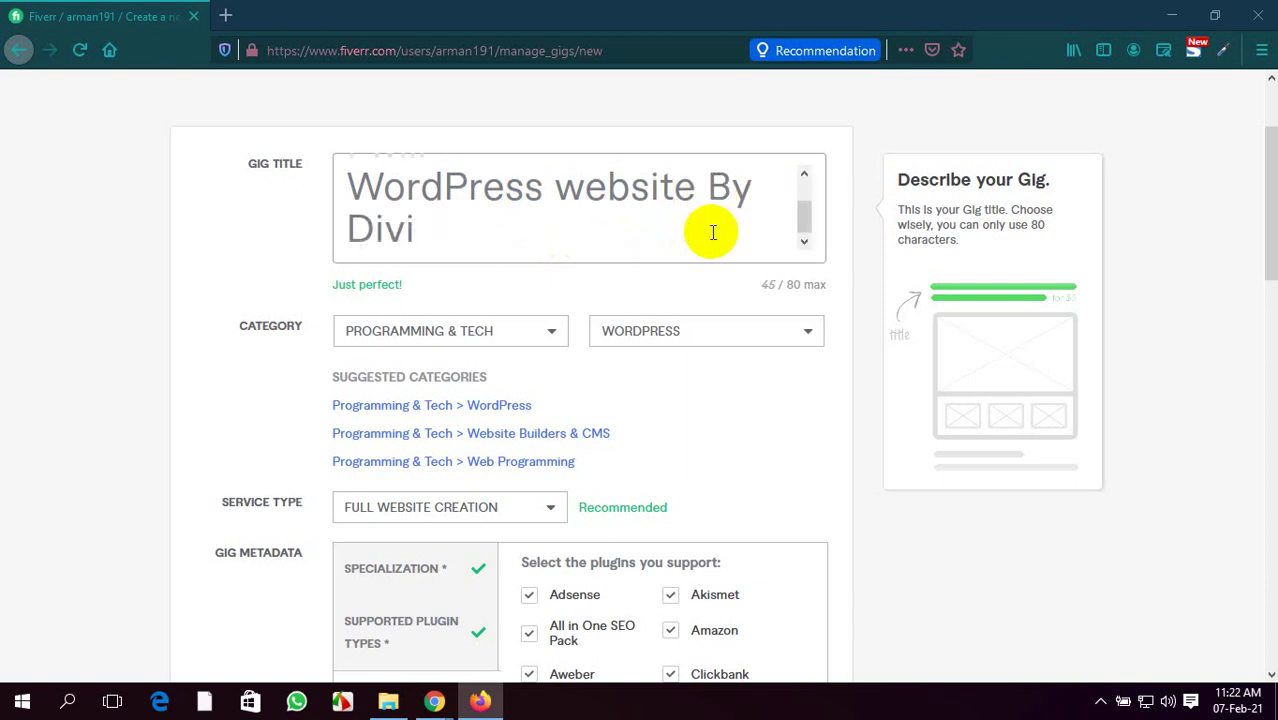
pyautogui.click(719, 422)
pyautogui.scroll(-3, 720, 425)
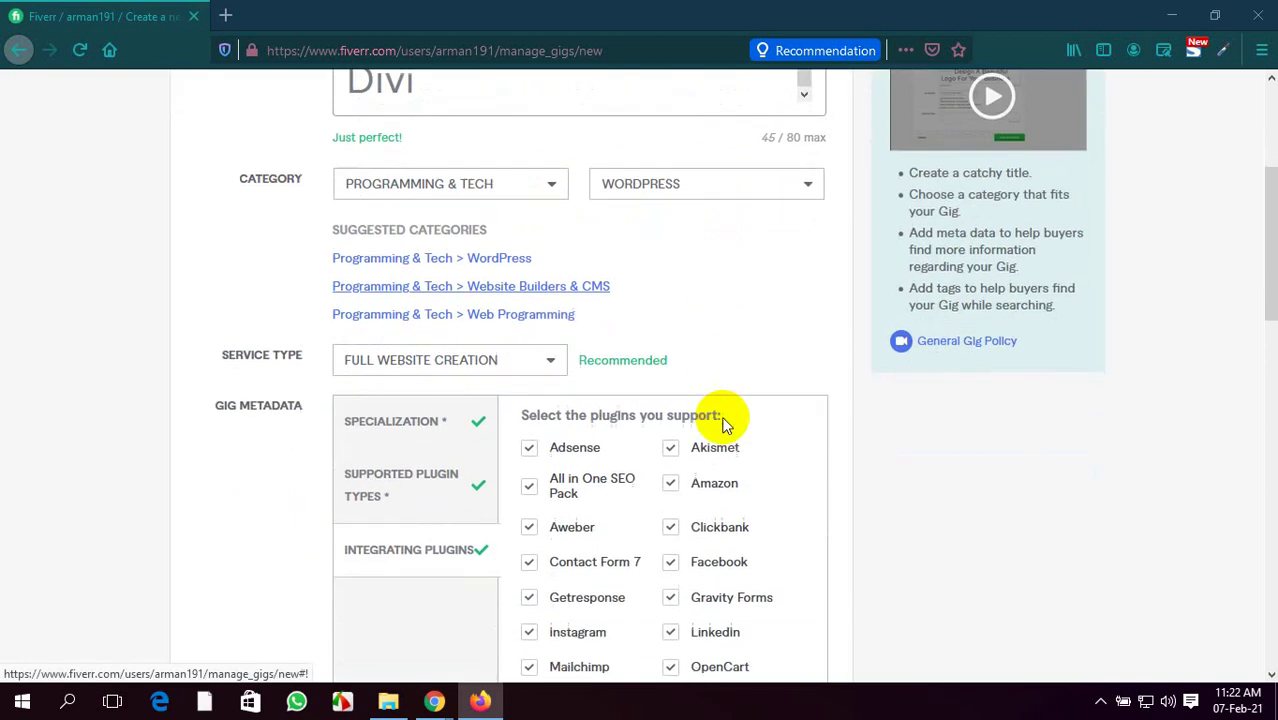
pyautogui.scroll(-5, 722, 420)
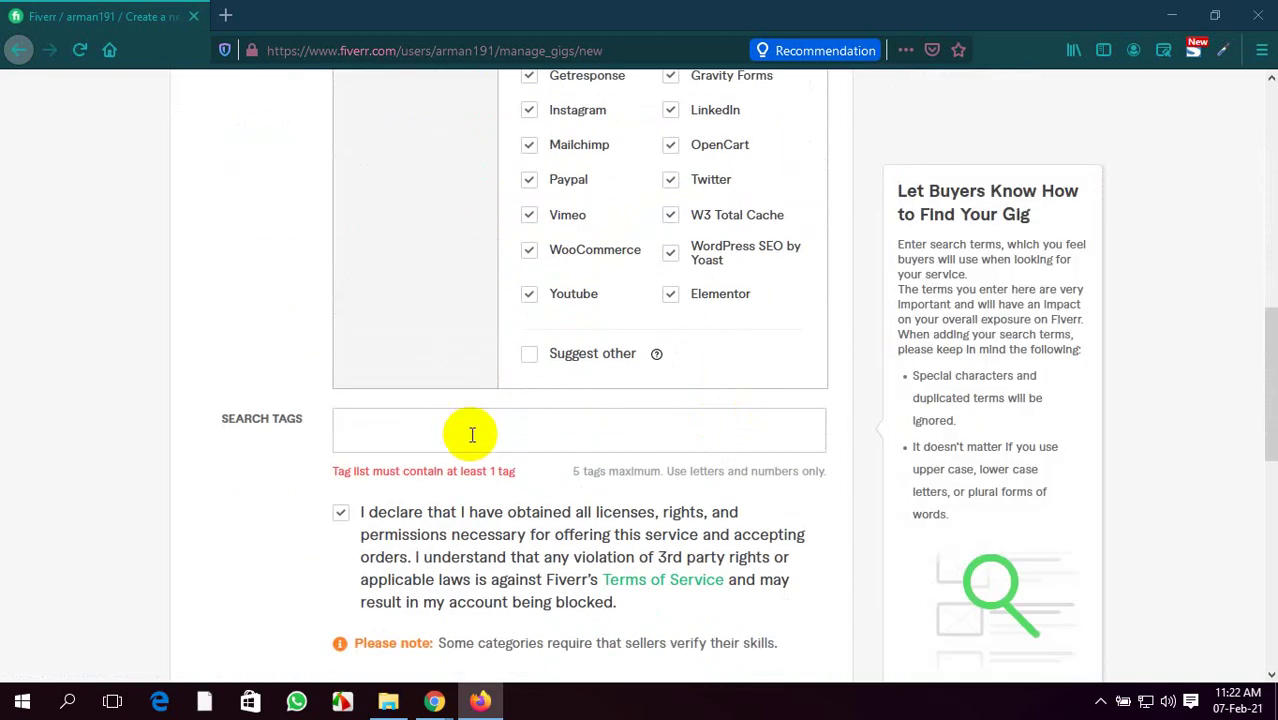
# - Add search tags WordPress, Responsive website, divi and Divi builders
pyautogui.click(472, 434)
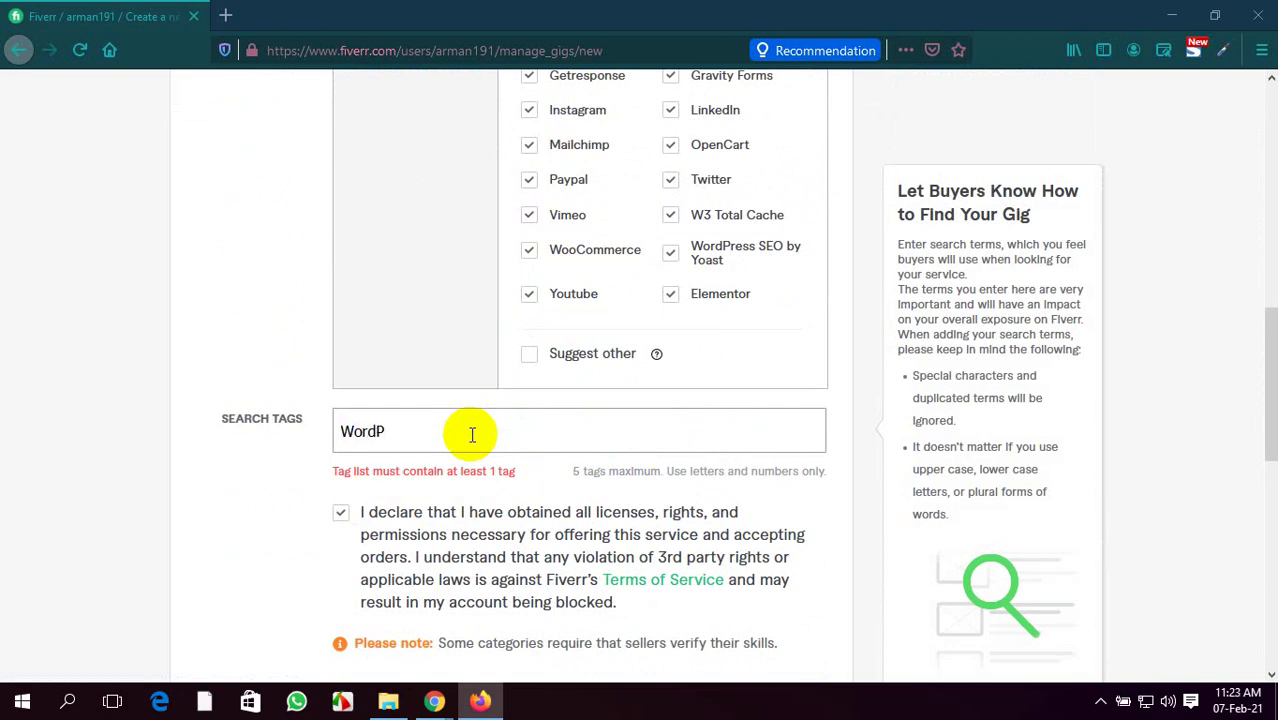
pyautogui.write('WordPress')
pyautogui.press('Return')
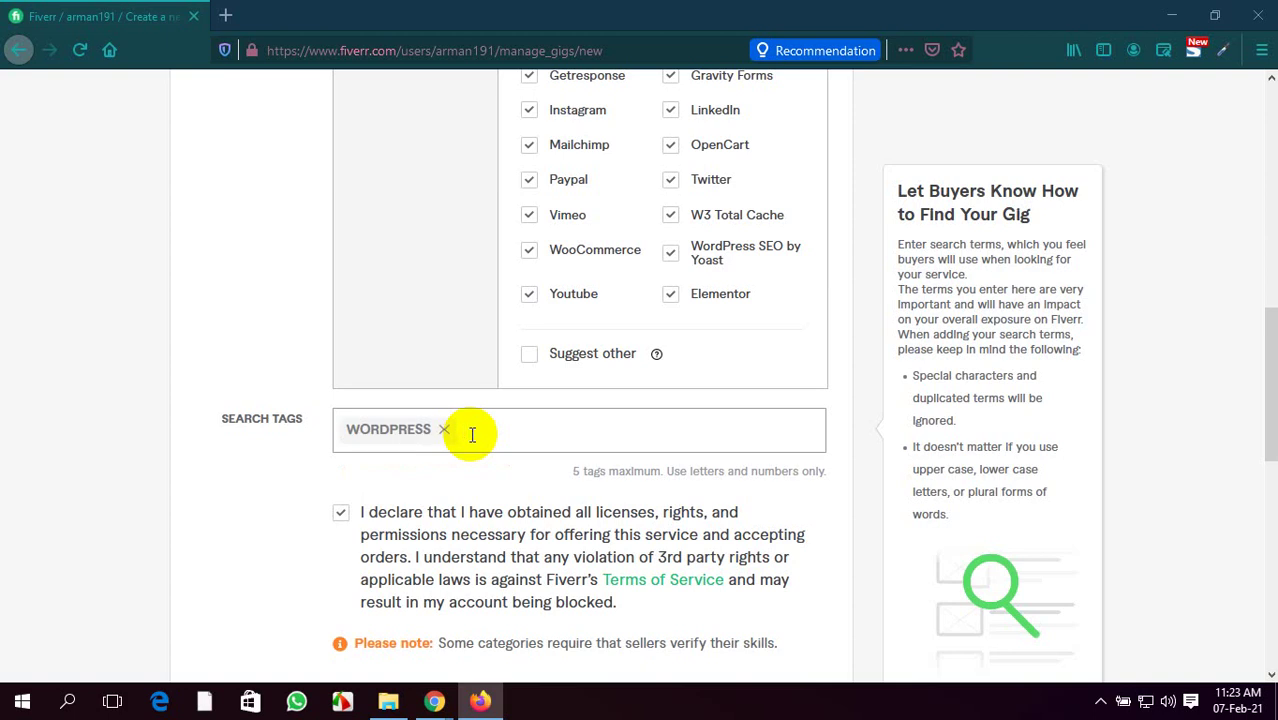
pyautogui.write('Responsive website')
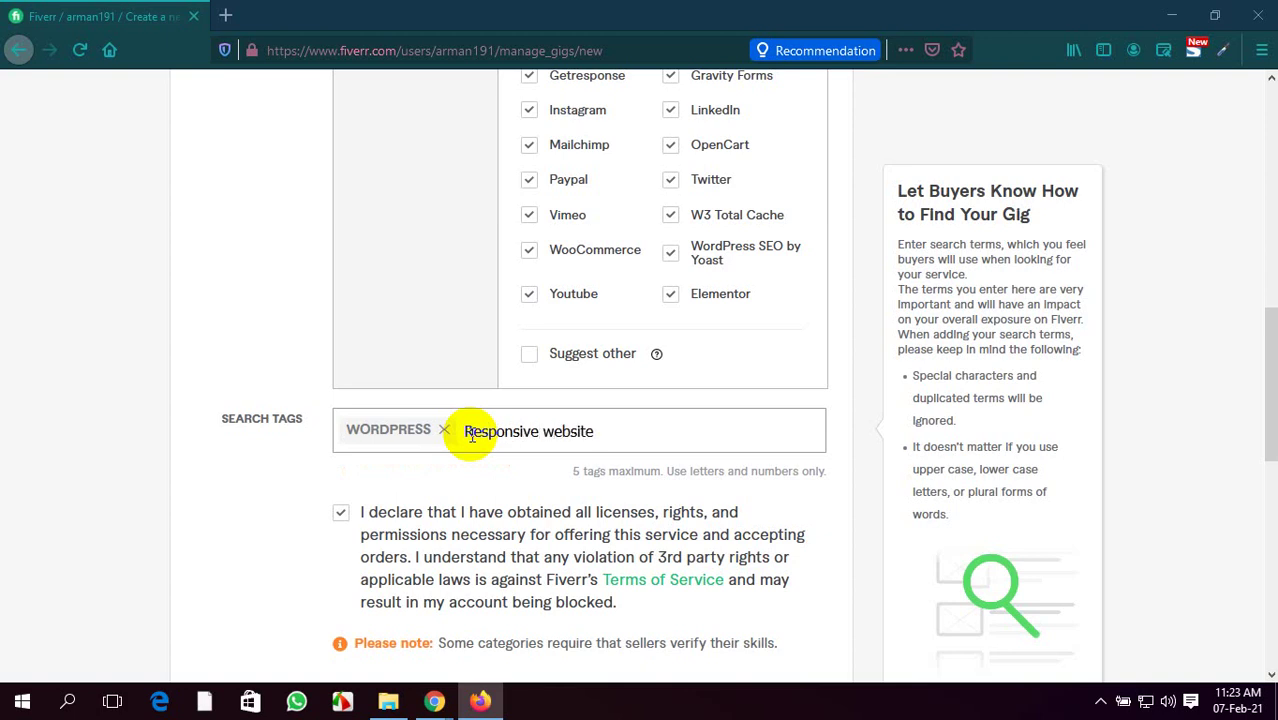
pyautogui.press('Return')
pyautogui.write('divi')
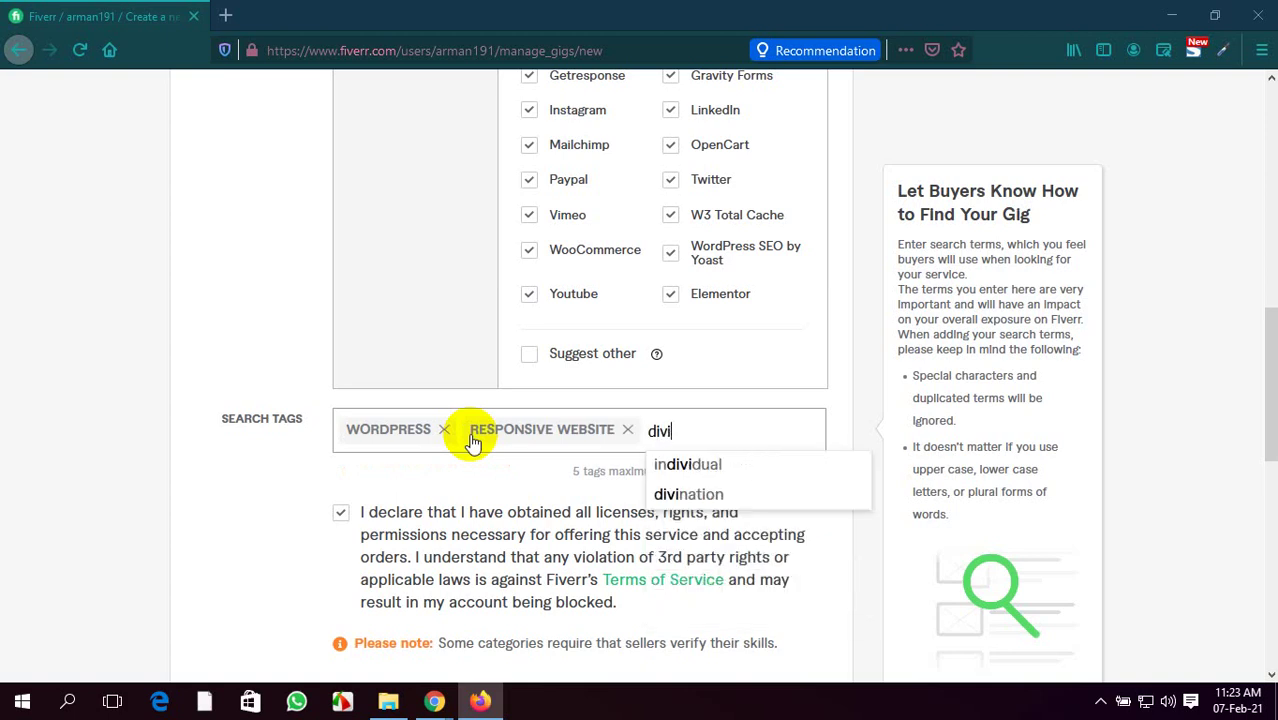
pyautogui.press('Return')
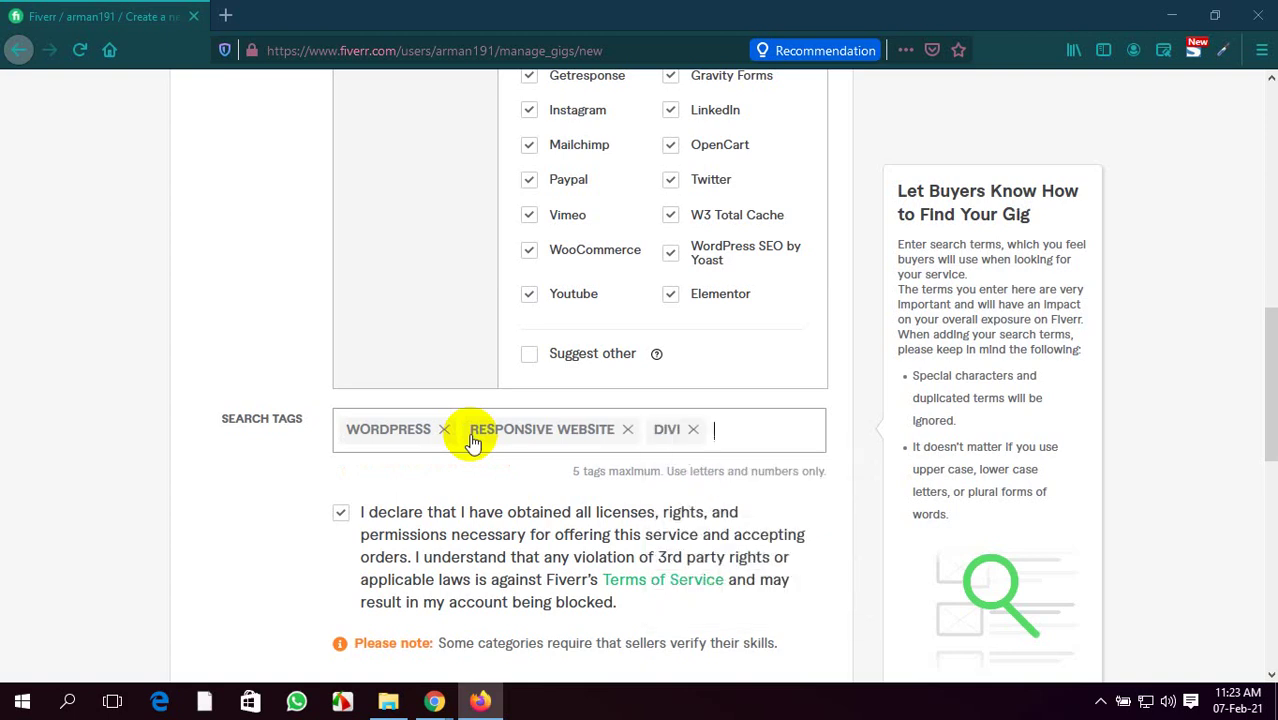
pyautogui.write('Divi builders')
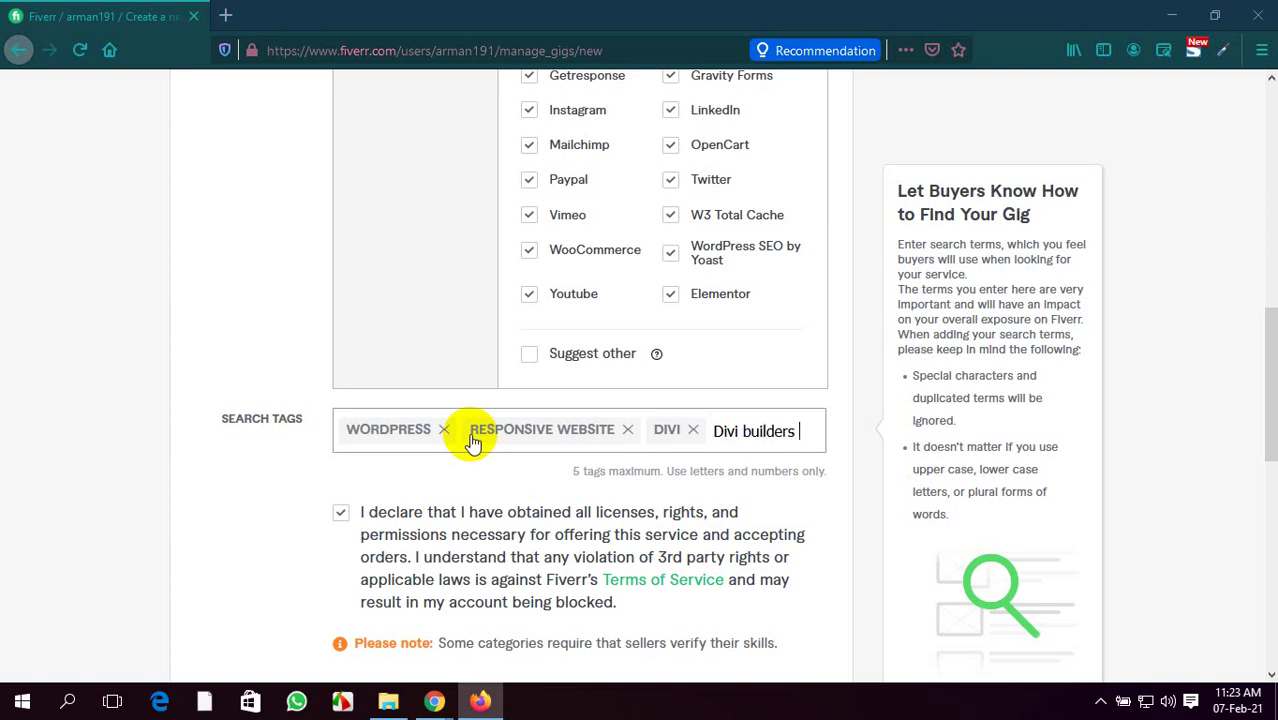
pyautogui.press('Return')
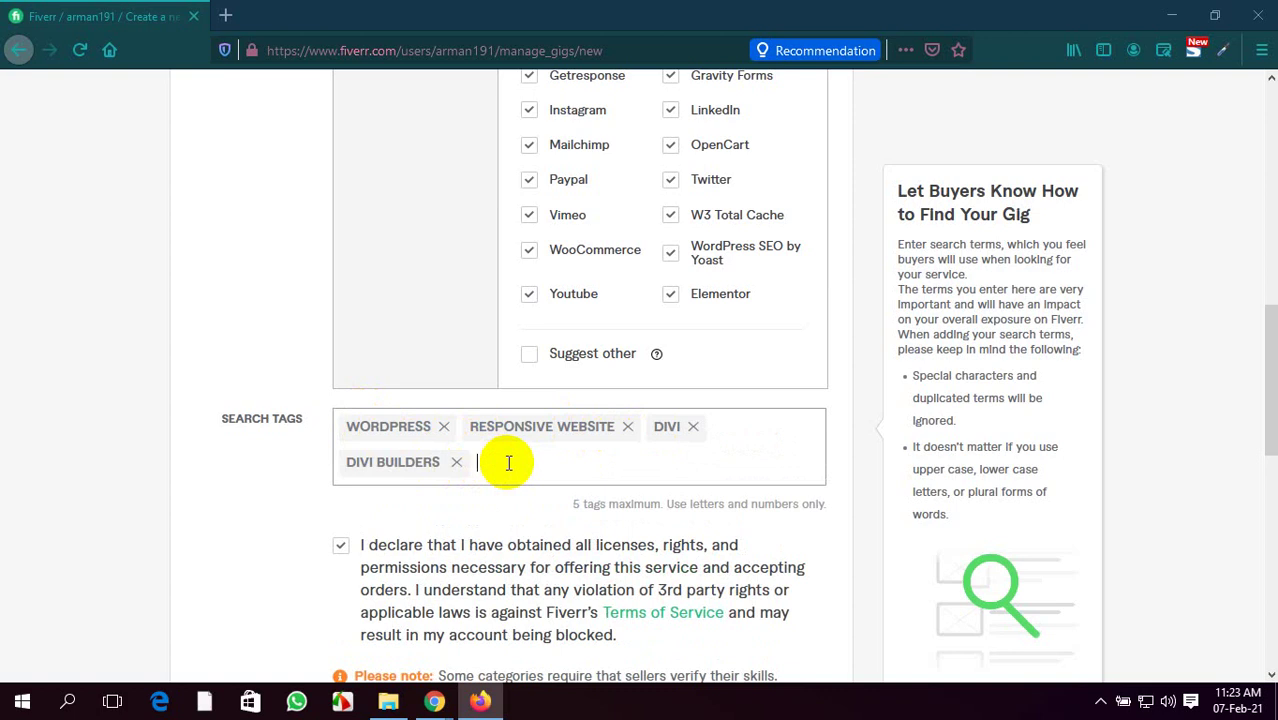
# - Add 'Theme customization' as the fifth tag, then save the overview and continue
pyautogui.scroll(-2, 509, 463)
pyautogui.scroll(2, 509, 470)
pyautogui.write('w')
pyautogui.press('BackSpace')
pyautogui.write('Theme customization')
pyautogui.press('Return')
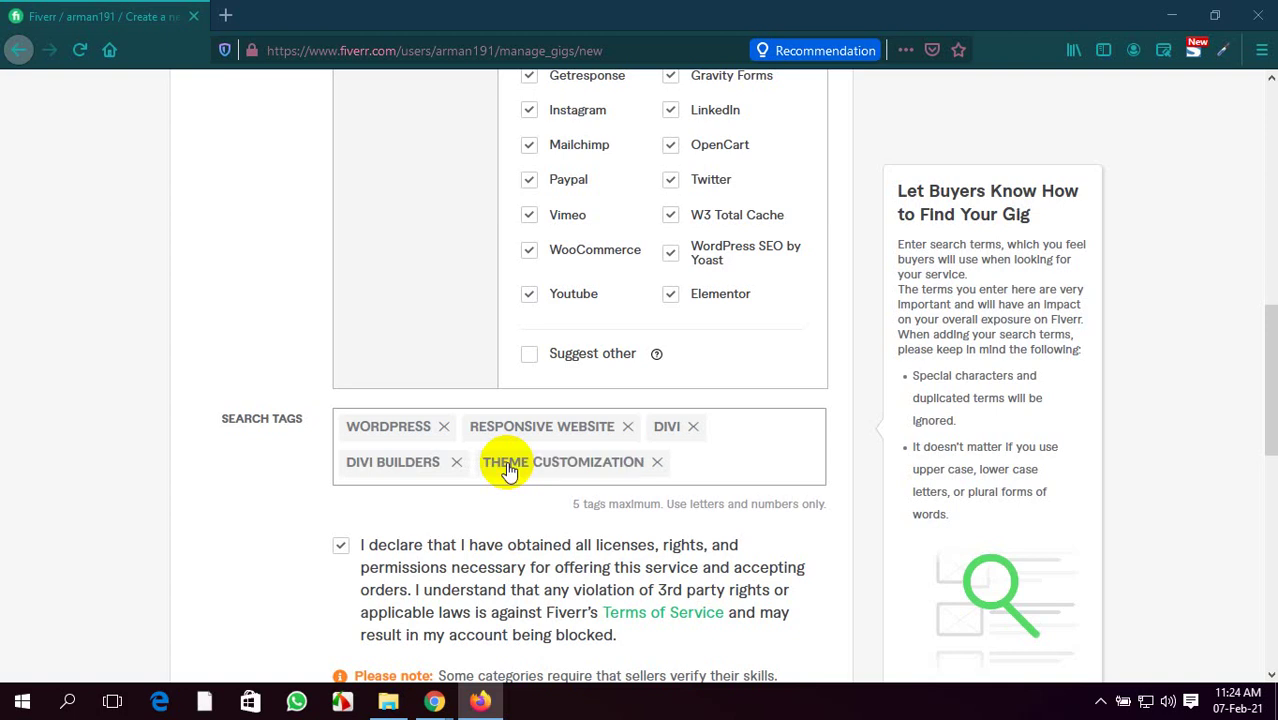
pyautogui.scroll(-3, 477, 436)
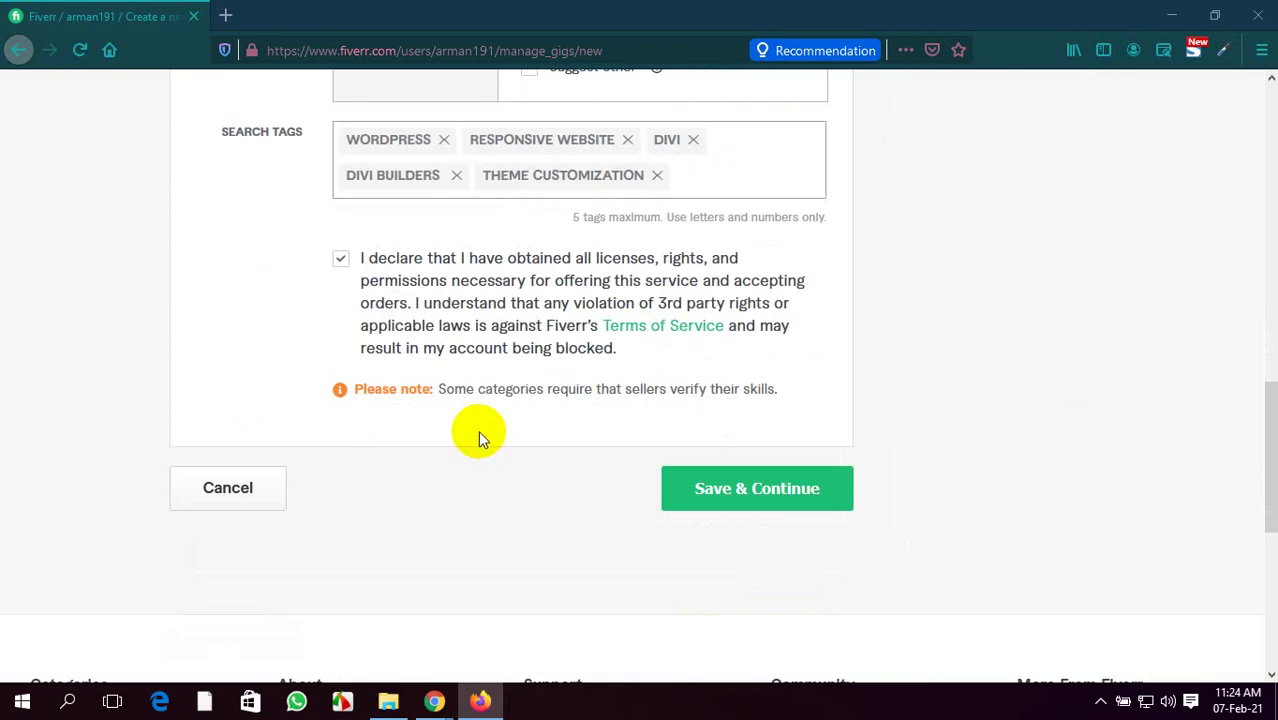
pyautogui.click(750, 489)
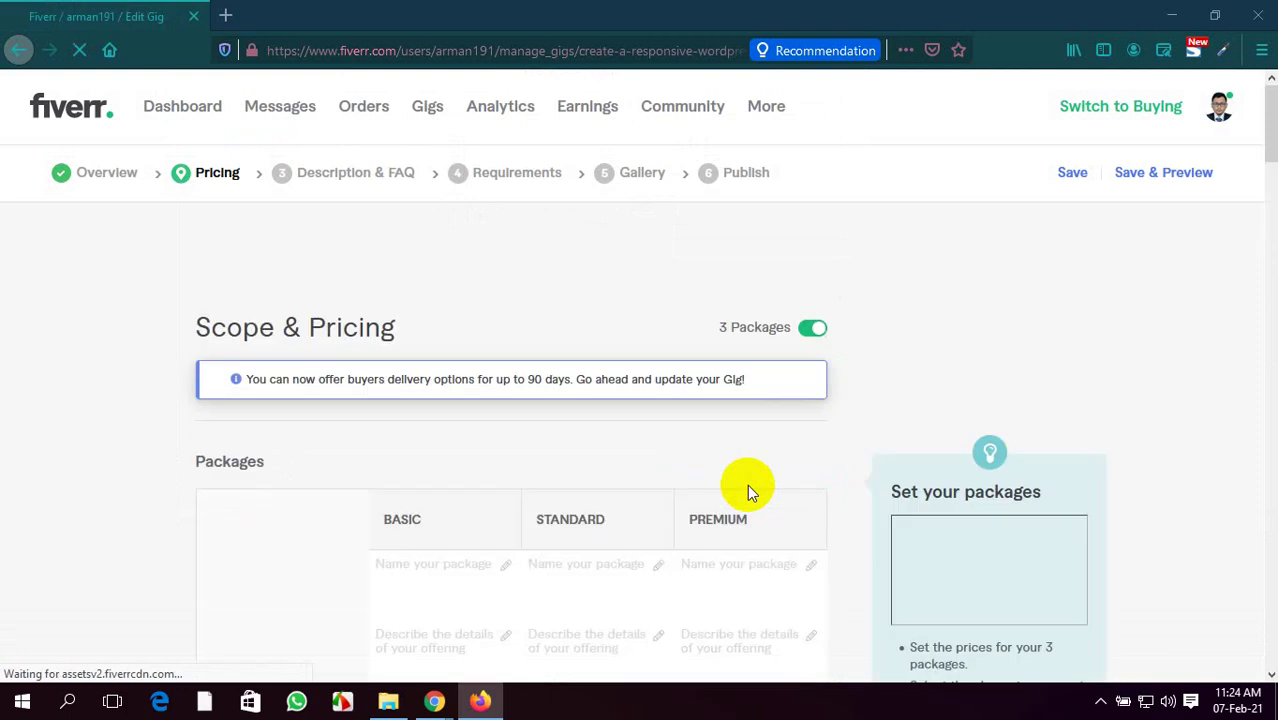
# - Review the Basic, Standard and Premium packages table and select the Basic package name field
pyautogui.scroll(-3, 747, 484)
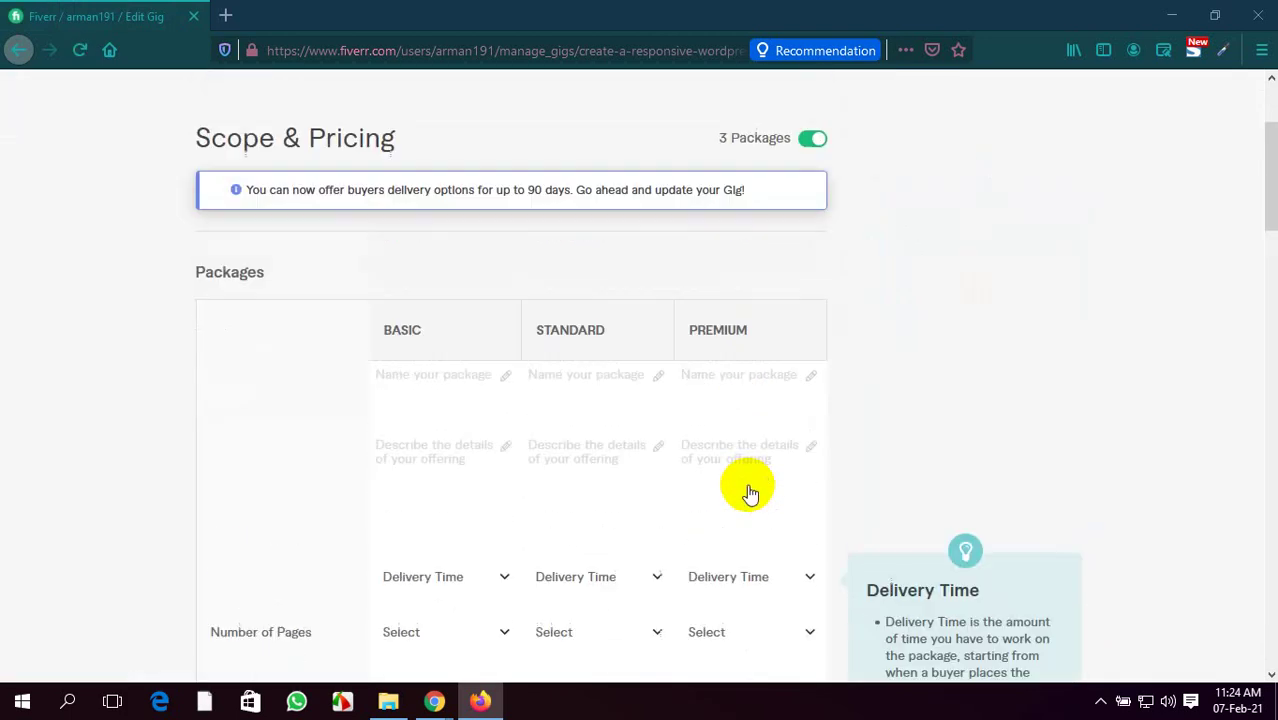
pyautogui.scroll(2, 750, 492)
pyautogui.scroll(-2, 429, 398)
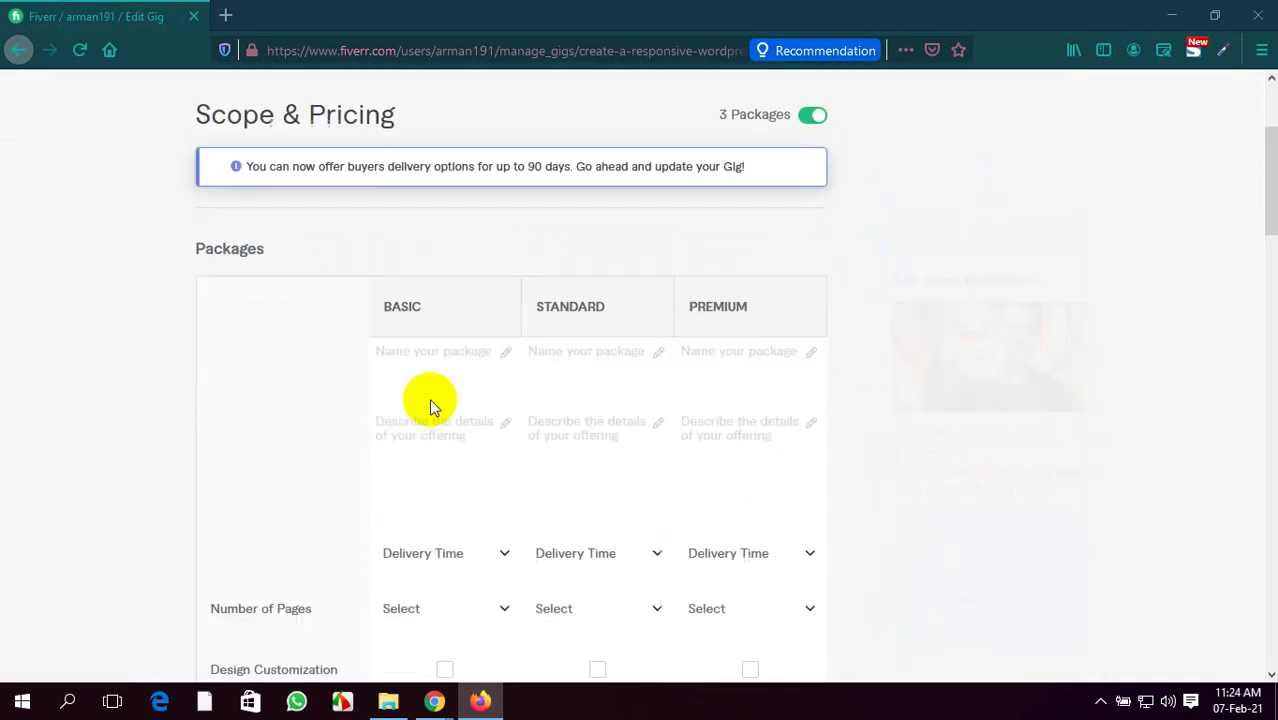
pyautogui.scroll(-1, 429, 398)
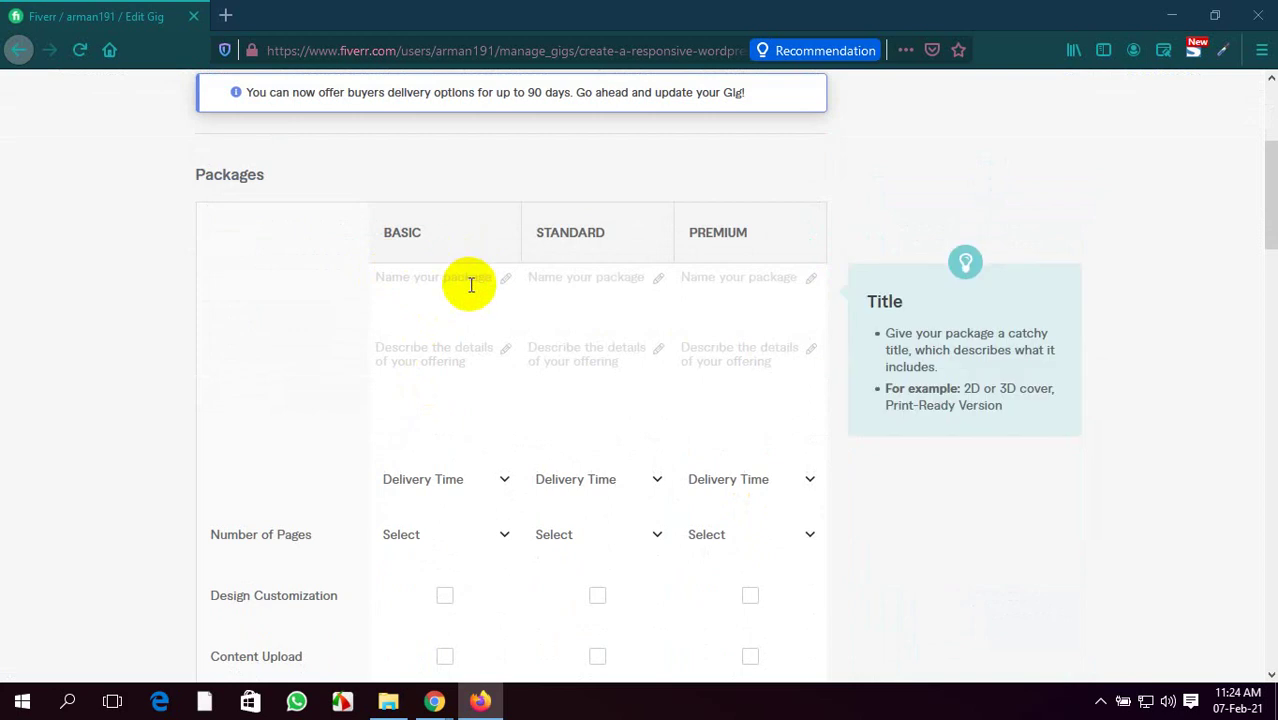
pyautogui.click(470, 285)
pyautogui.scroll(2, 642, 342)
pyautogui.scroll(-2, 642, 342)
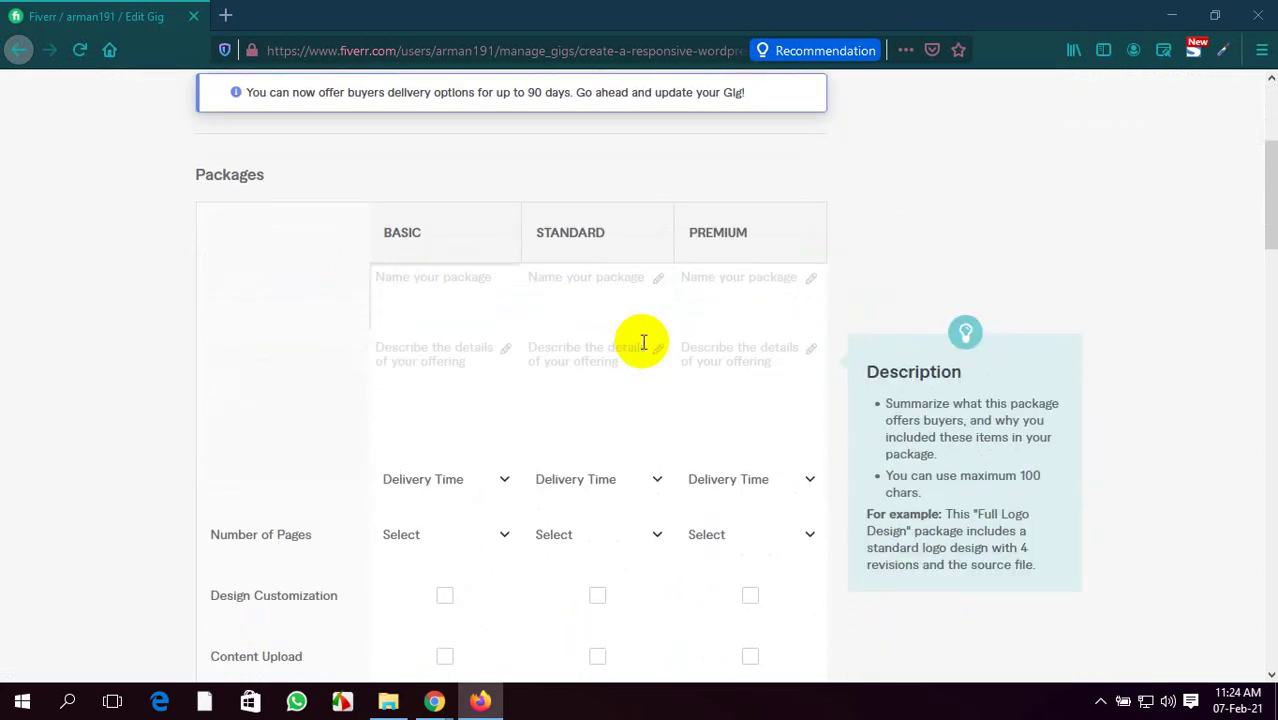
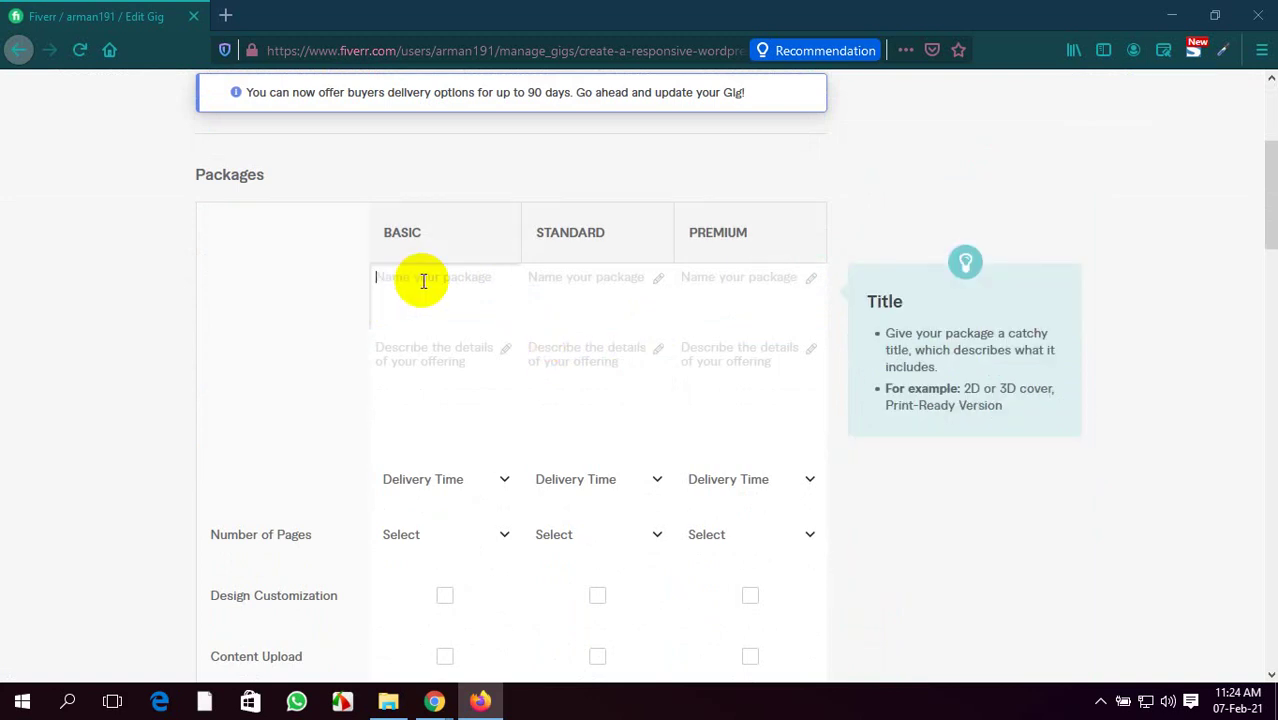
# - Name the Basic package 'Basic' with a capital B
pyautogui.write('basic')
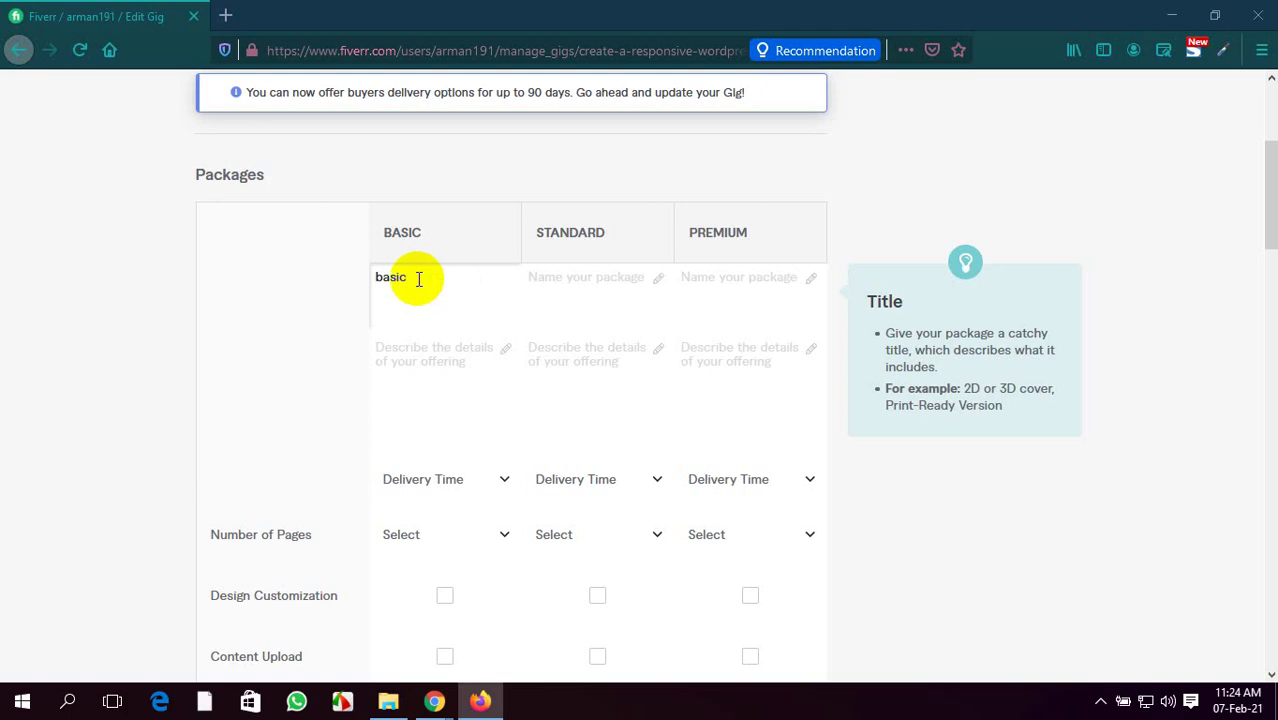
pyautogui.click(384, 278)
pyautogui.press('BackSpace')
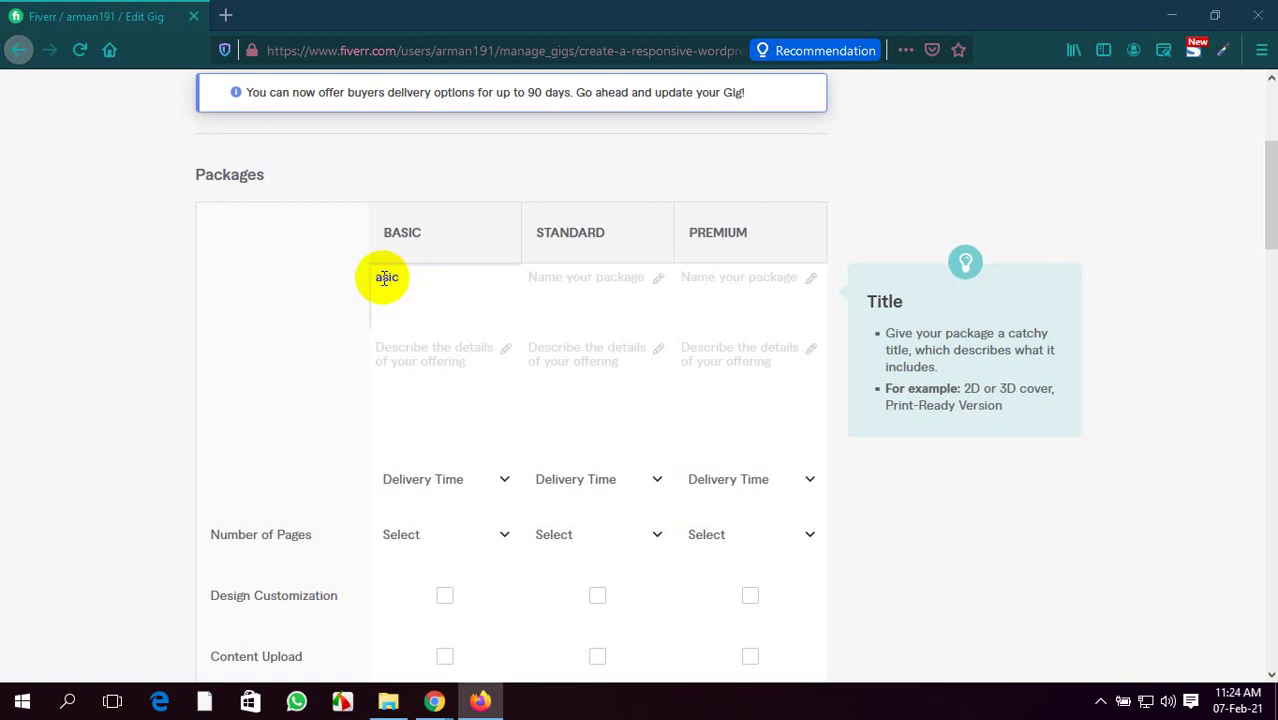
pyautogui.write('B')
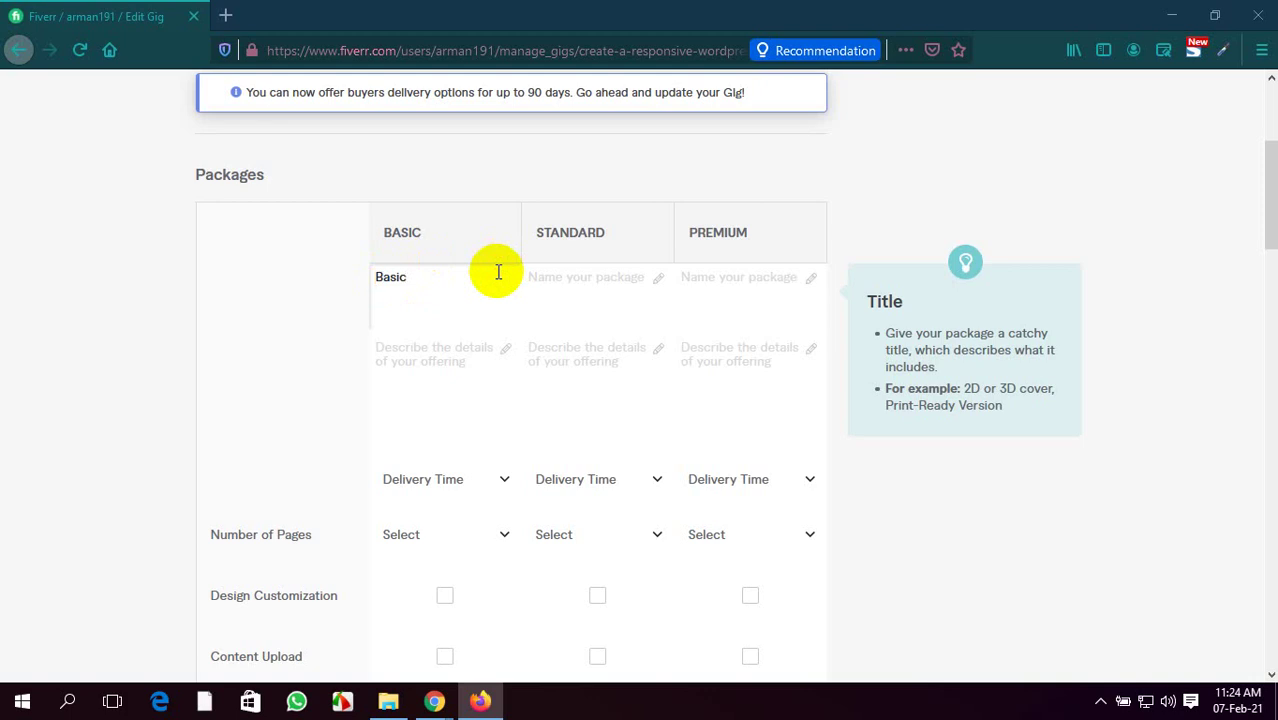
# - Describe the Basic package as 'Install & setup your WordPress Theme', fixing the 'stup' typo
pyautogui.click(419, 357)
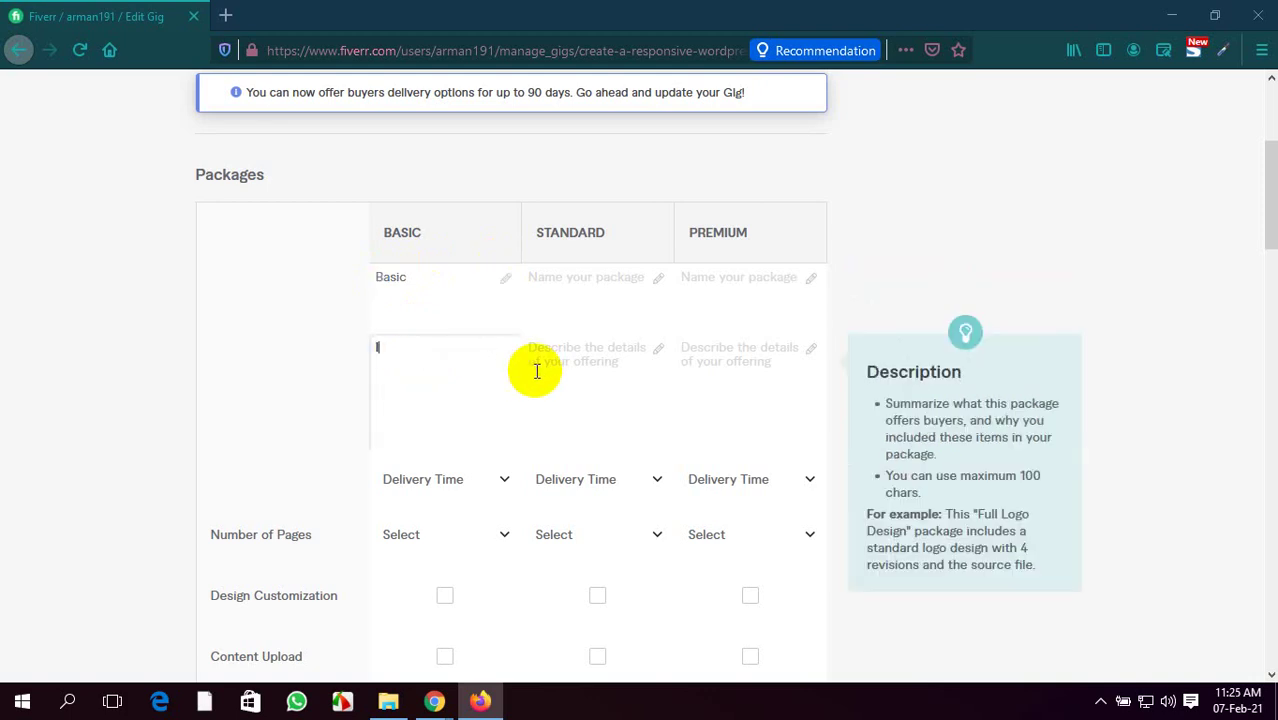
pyautogui.write('Install')
pyautogui.write('& stup your W')
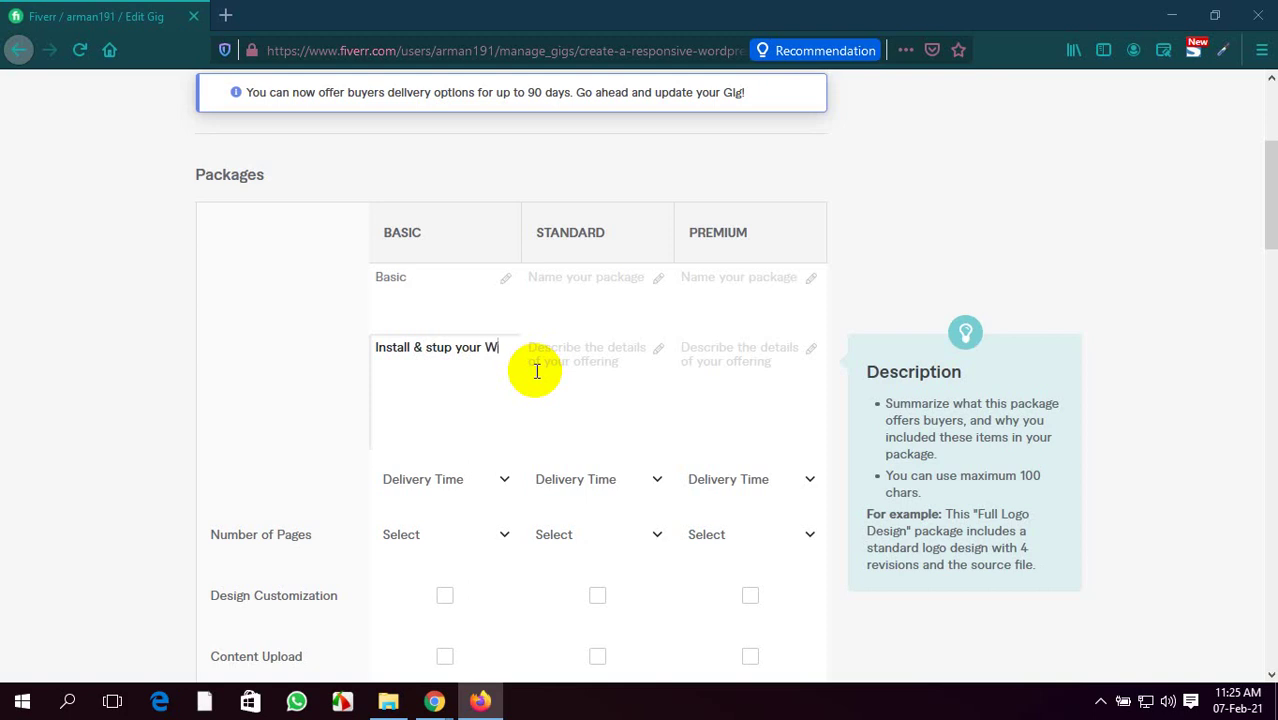
pyautogui.click(432, 349)
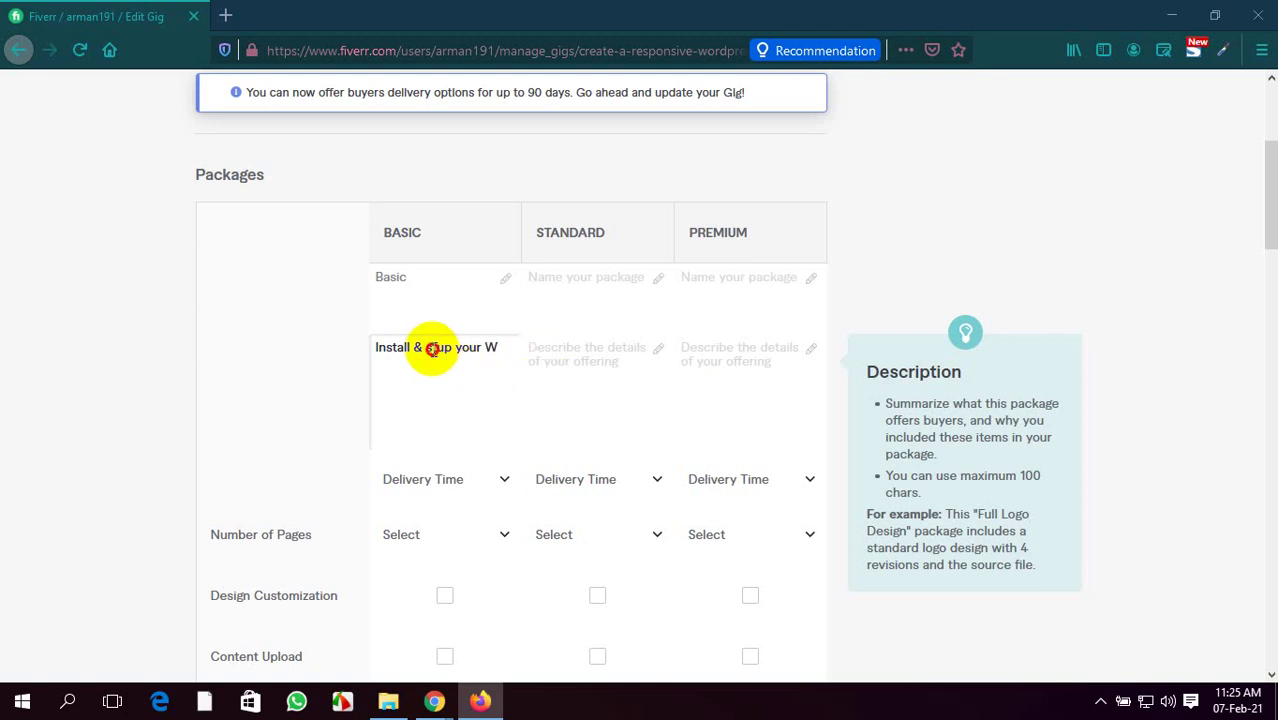
pyautogui.write('etup y')
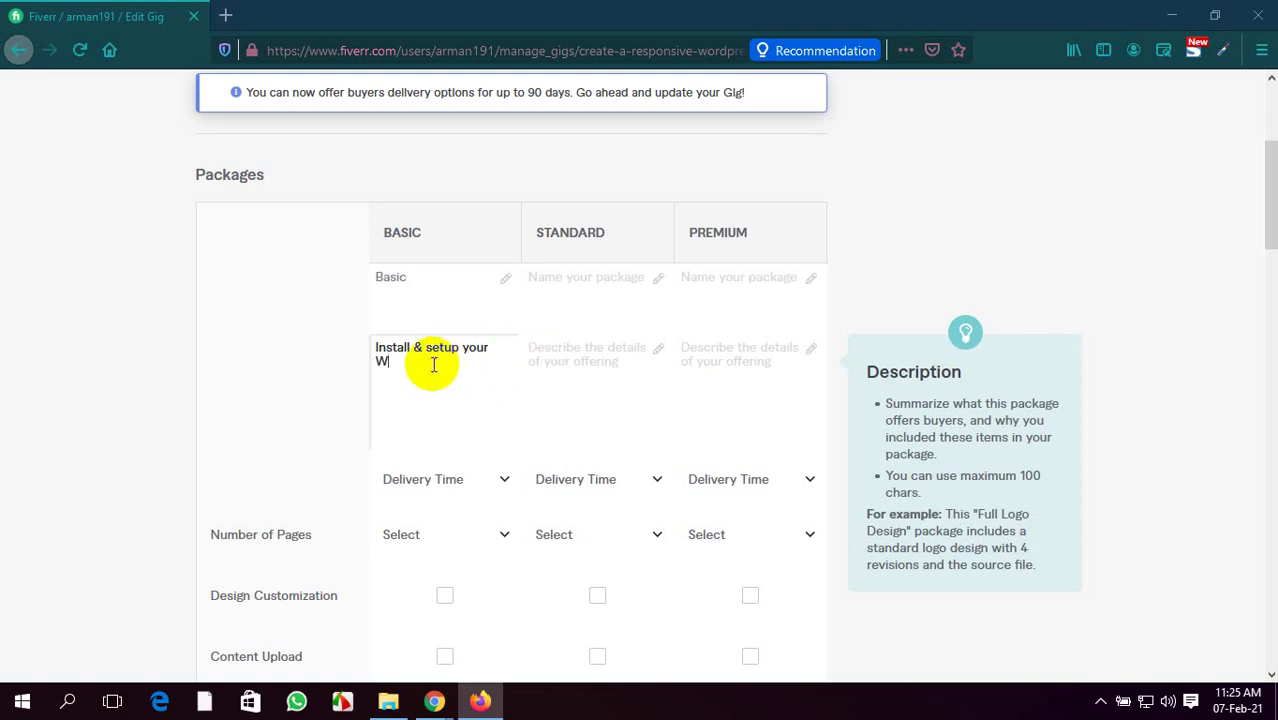
pyautogui.write('our WordPress Theme')
pyautogui.scroll(-2, 433, 364)
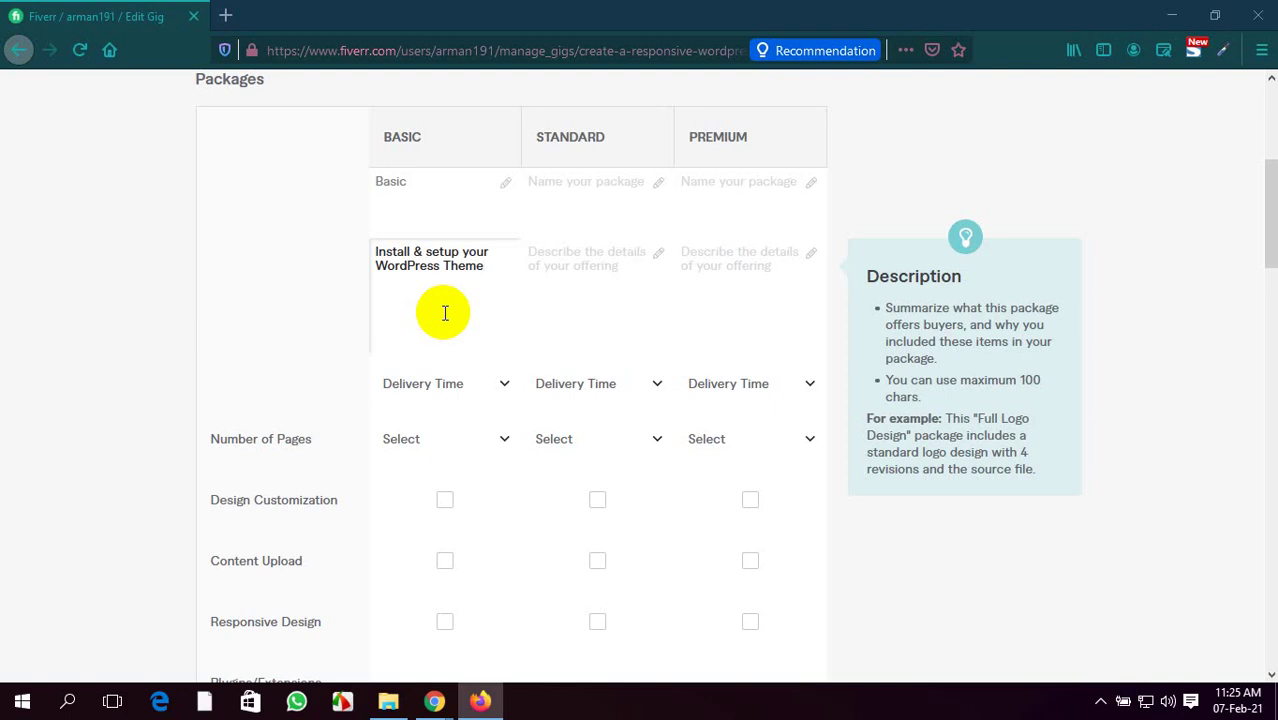
pyautogui.scroll(-2, 400, 303)
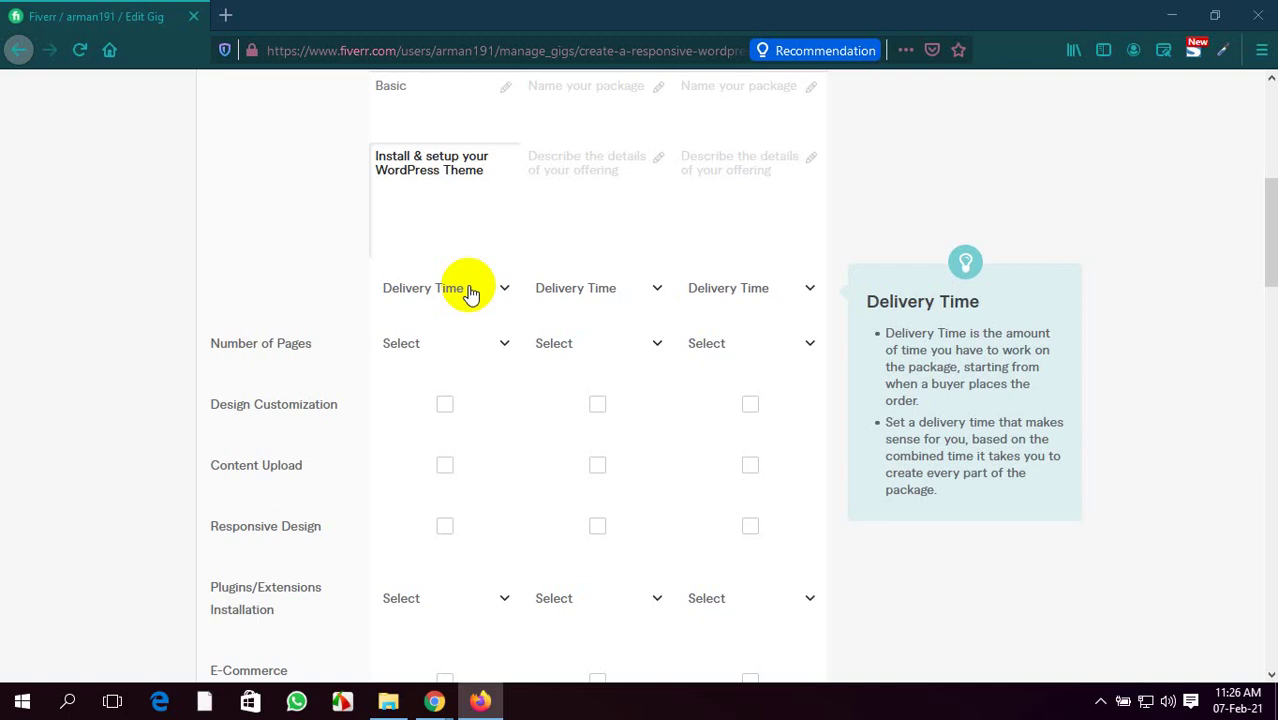
# - Set the Basic package to 1 day delivery and 4 pages
pyautogui.click(457, 343)
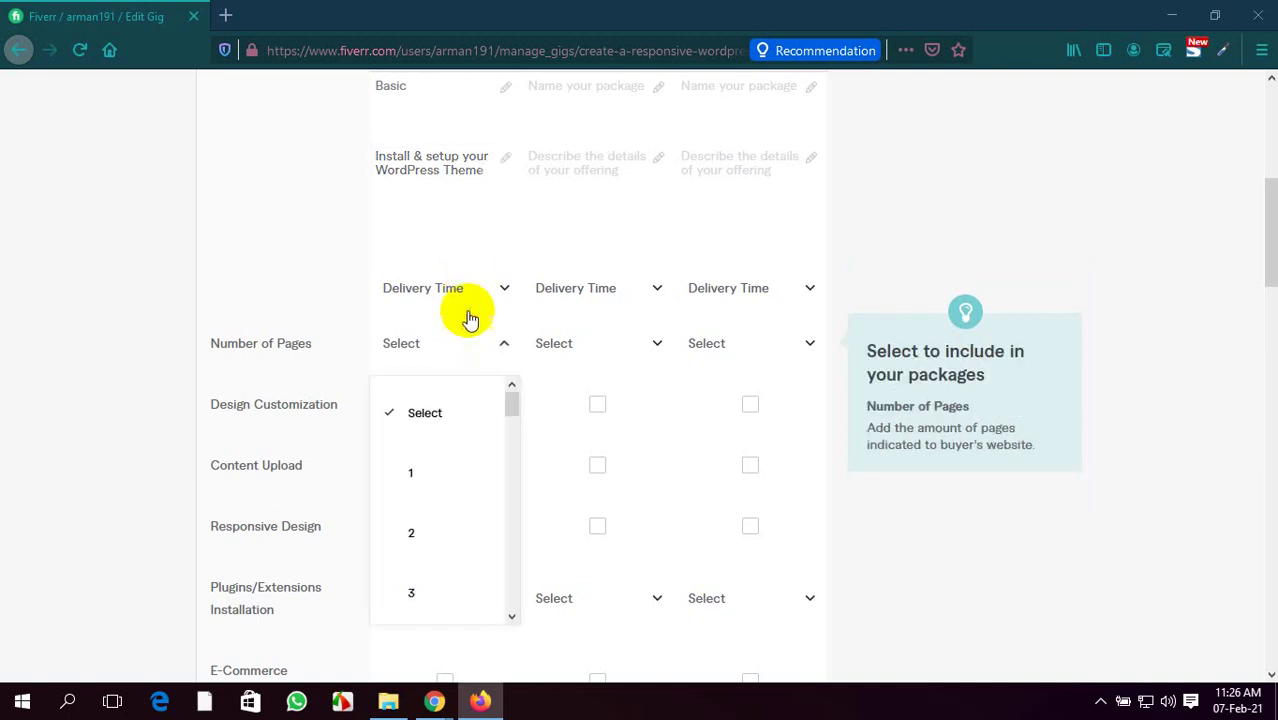
pyautogui.click(481, 291)
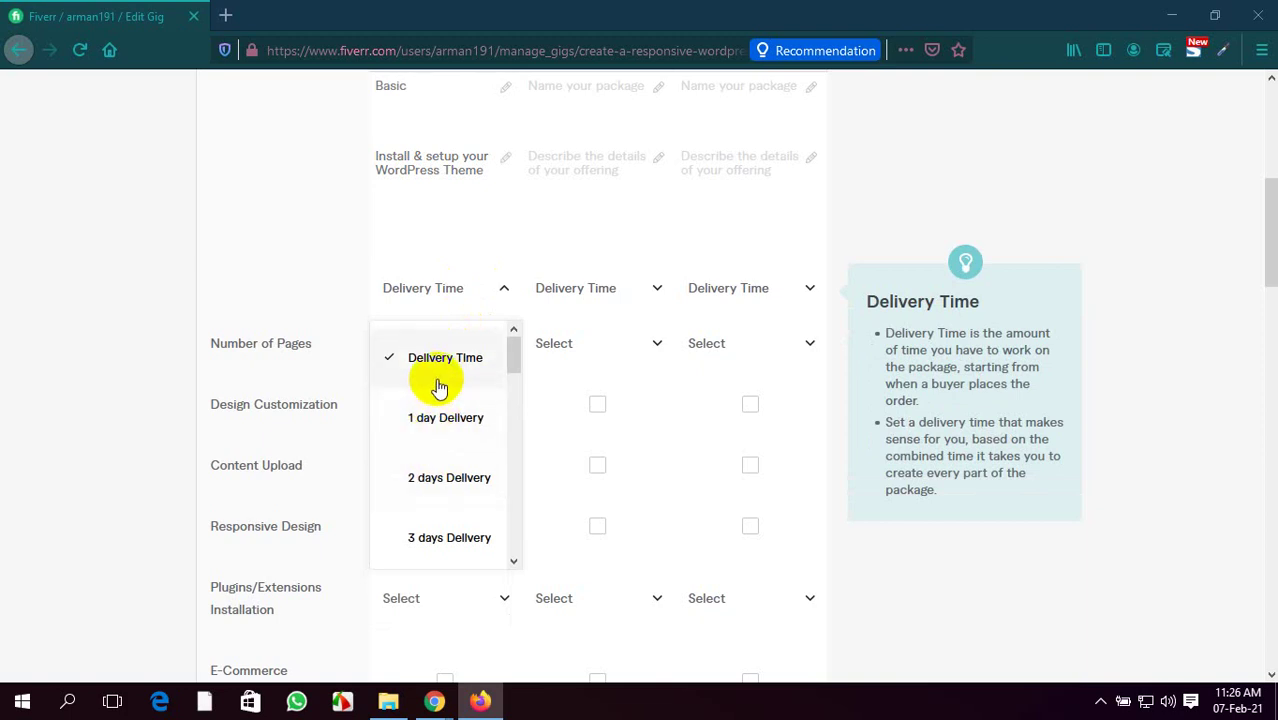
pyautogui.click(437, 415)
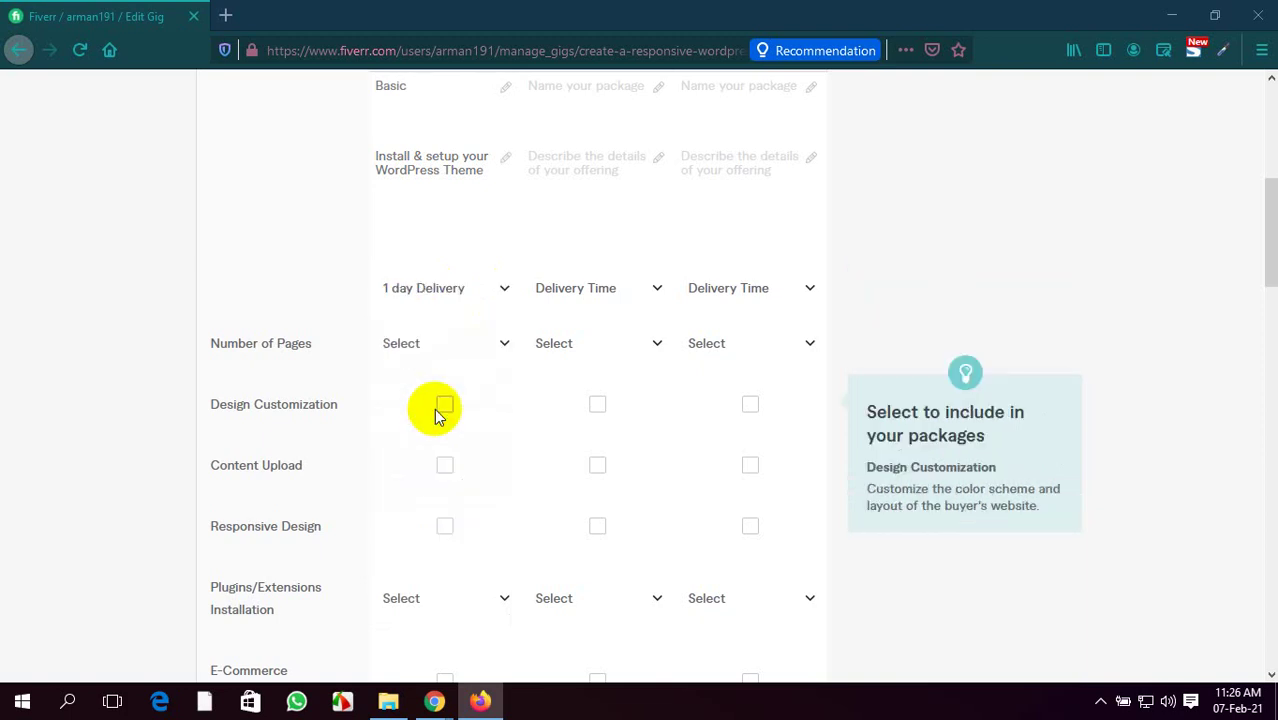
pyautogui.click(490, 349)
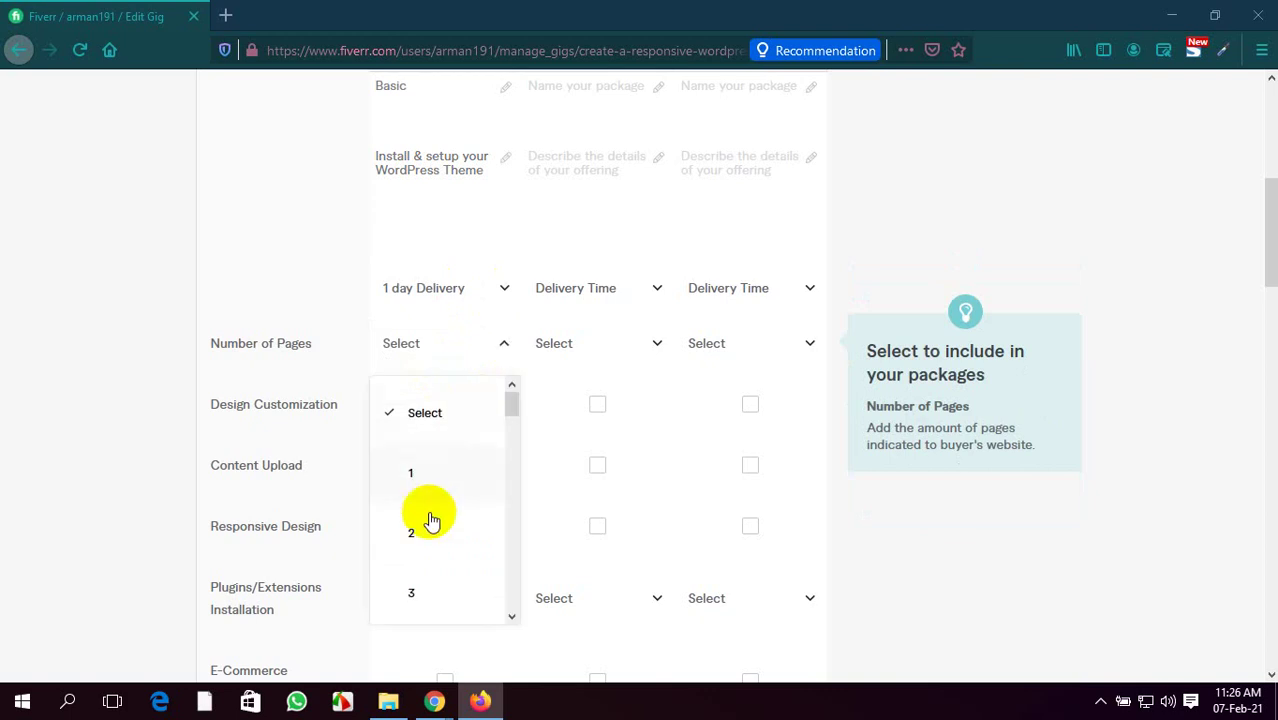
pyautogui.scroll(-1, 428, 521)
pyautogui.click(435, 560)
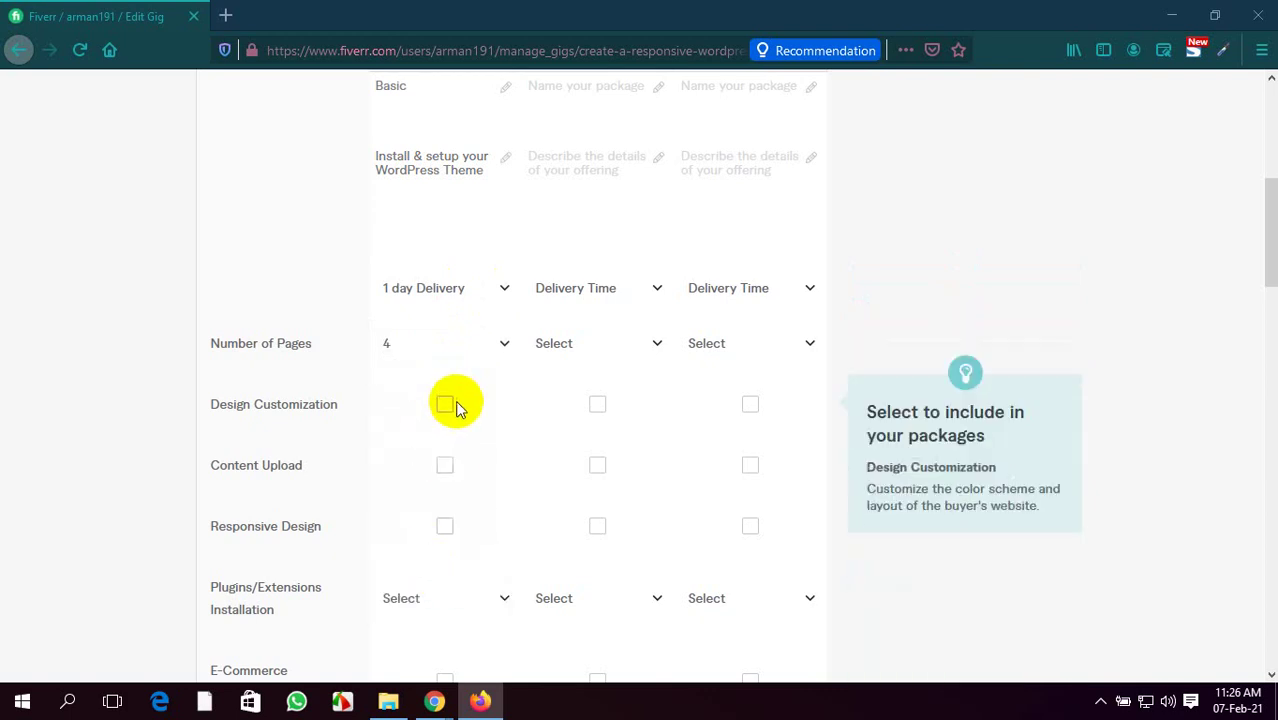
# - Include design customization, content upload and responsive design in the Basic package
pyautogui.scroll(-1, 421, 440)
pyautogui.scroll(-1, 421, 440)
pyautogui.click(445, 308)
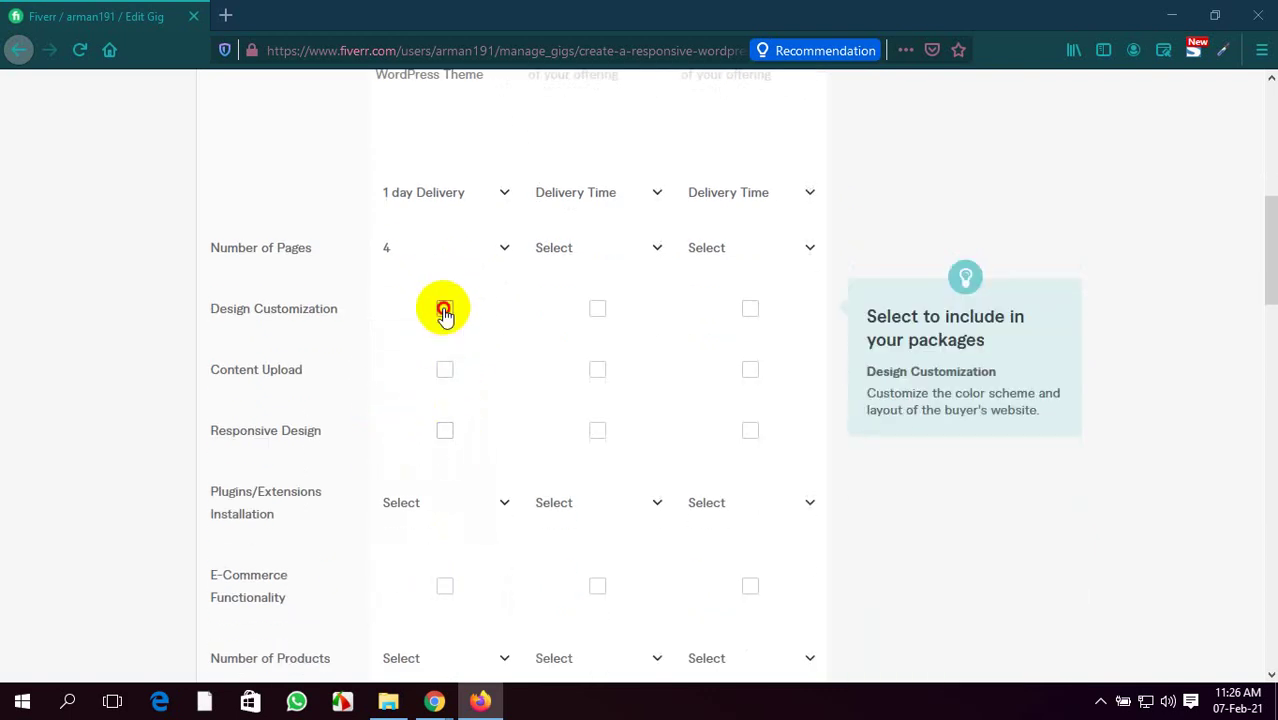
pyautogui.click(444, 371)
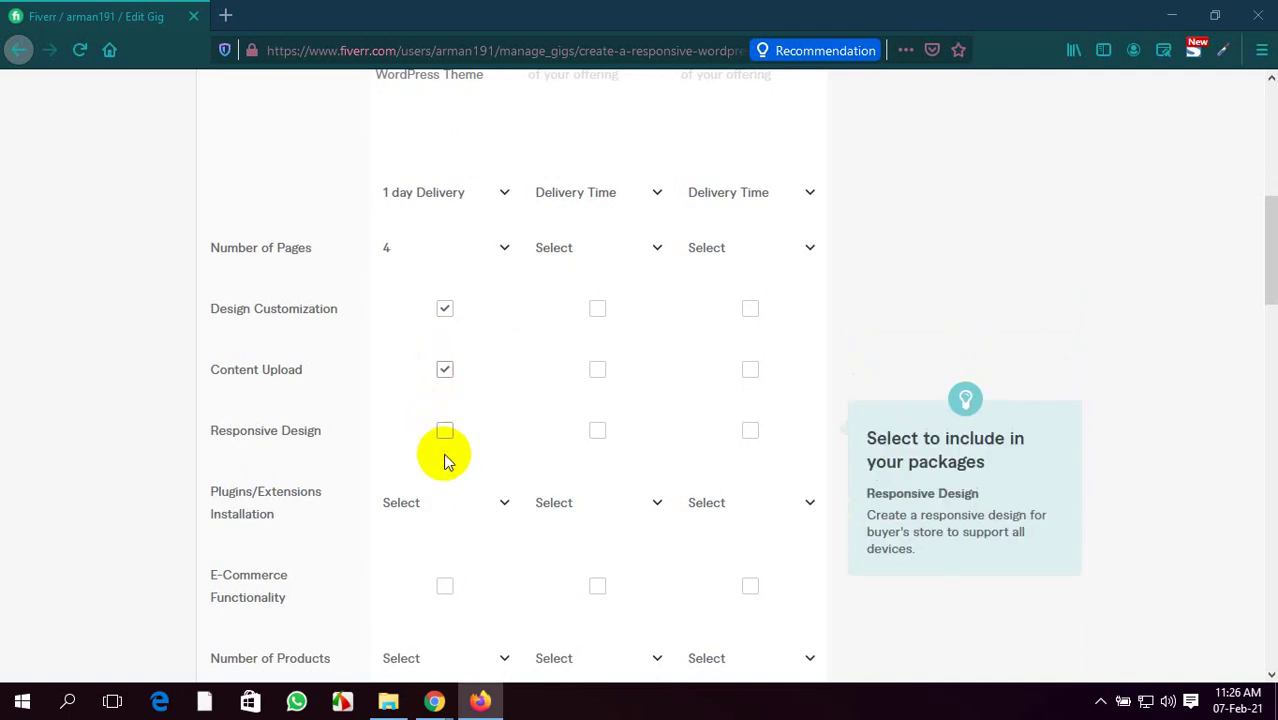
pyautogui.click(446, 431)
pyautogui.scroll(-3, 448, 432)
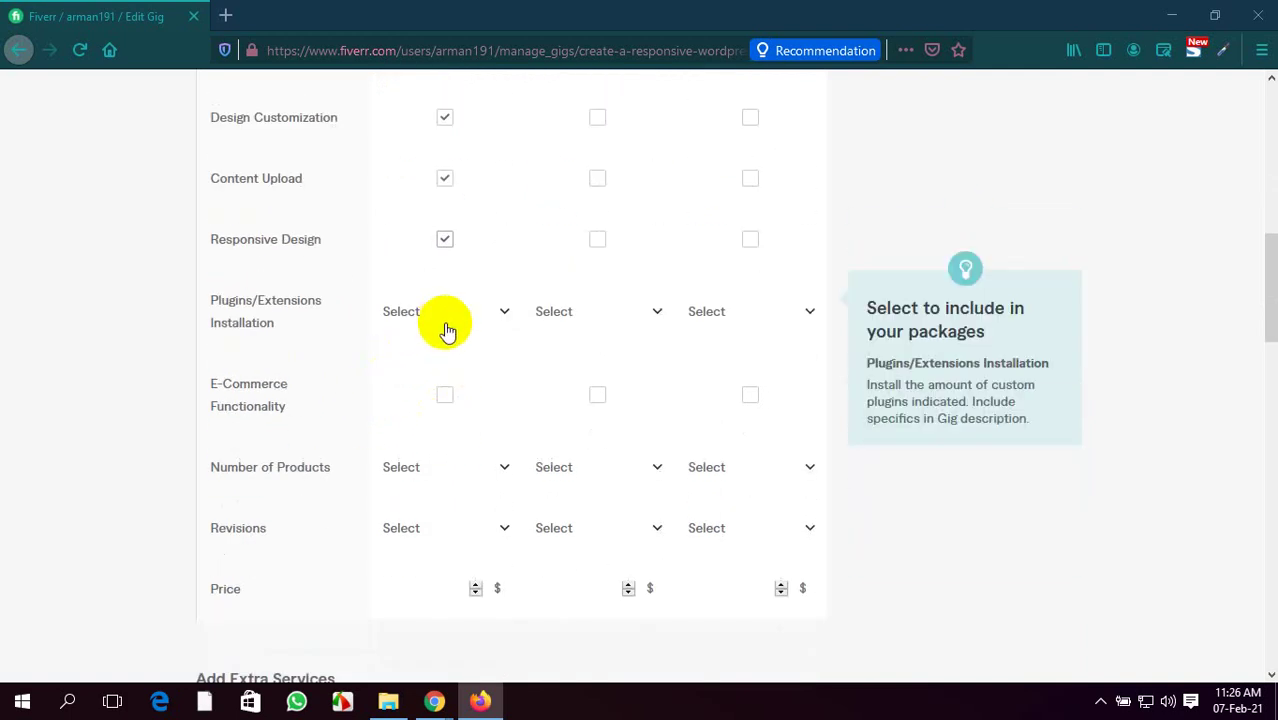
# - Give the Basic package 3 plugin installations and Unlimited revisions
pyautogui.click(463, 320)
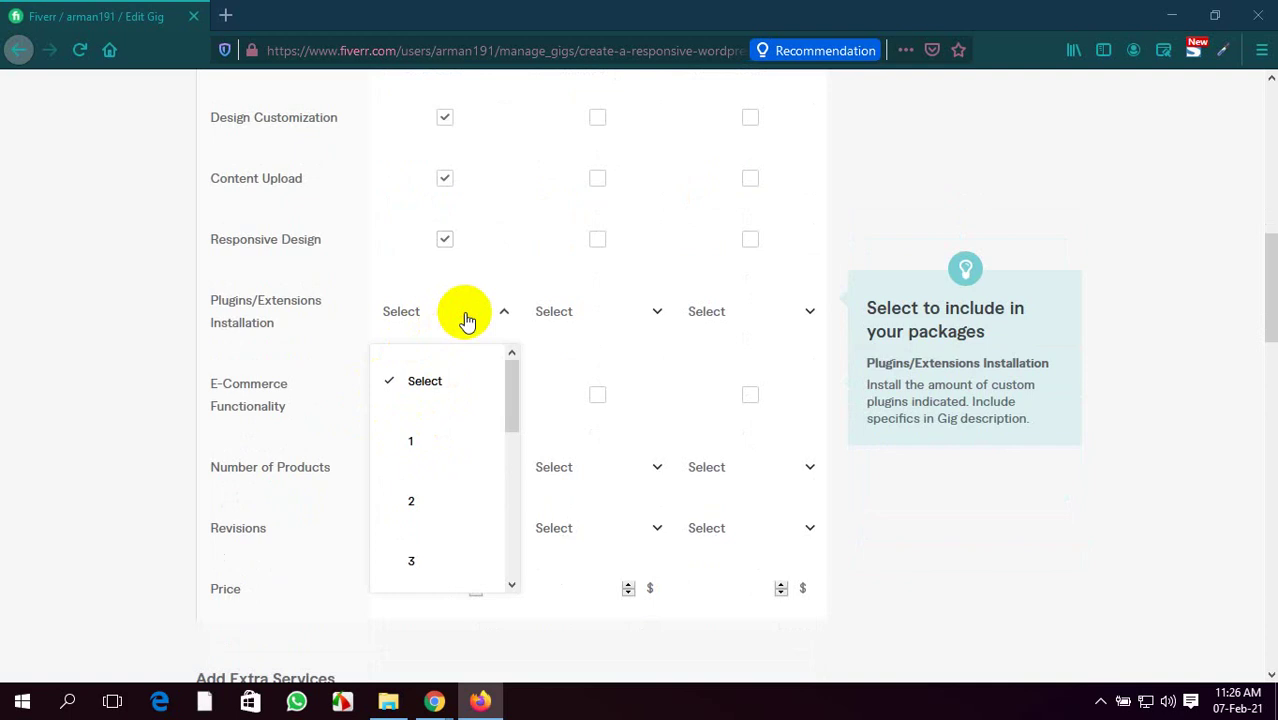
pyautogui.click(424, 571)
pyautogui.scroll(-2, 417, 456)
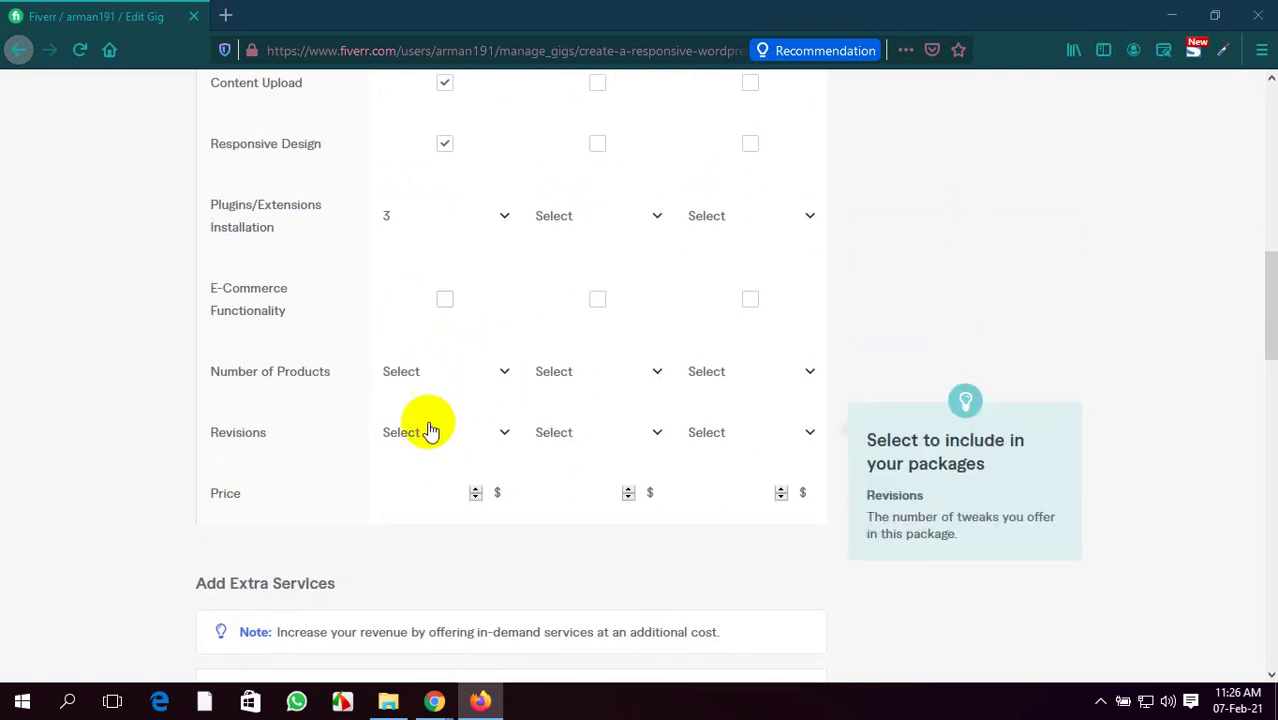
pyautogui.click(486, 440)
pyautogui.scroll(-4, 451, 373)
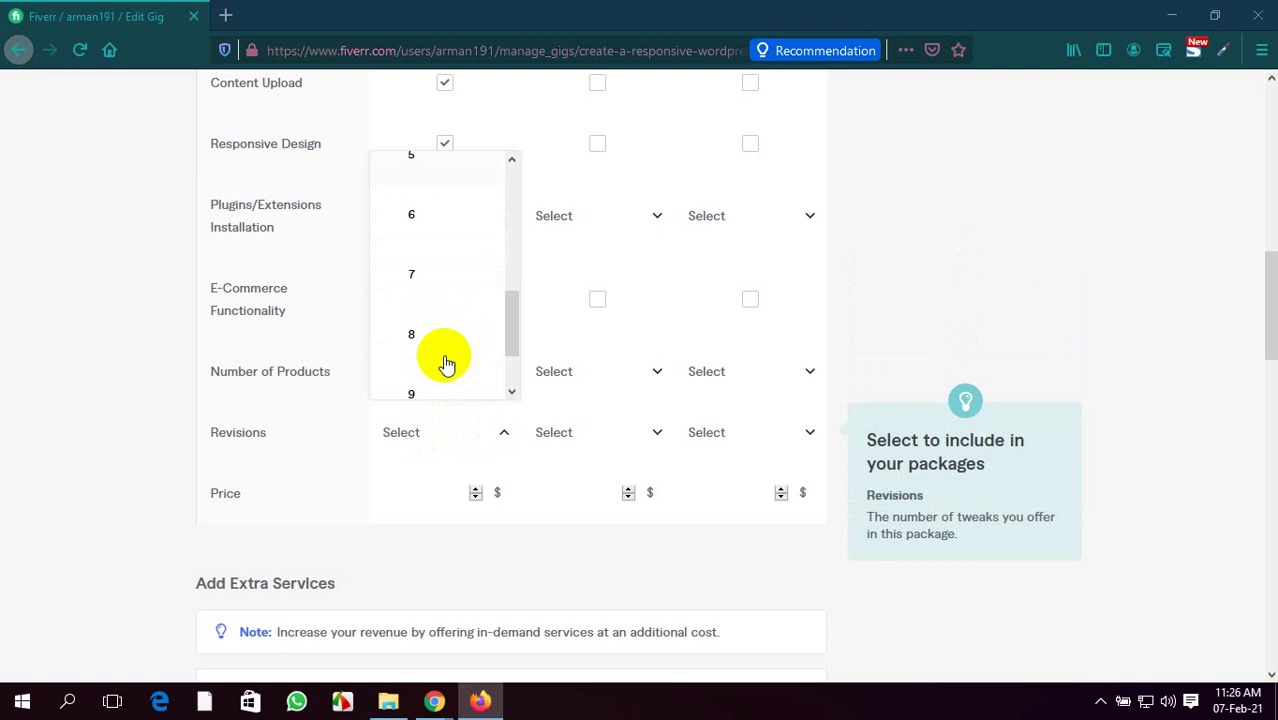
pyautogui.scroll(4, 442, 362)
pyautogui.scroll(-1, 447, 363)
pyautogui.scroll(-5, 447, 363)
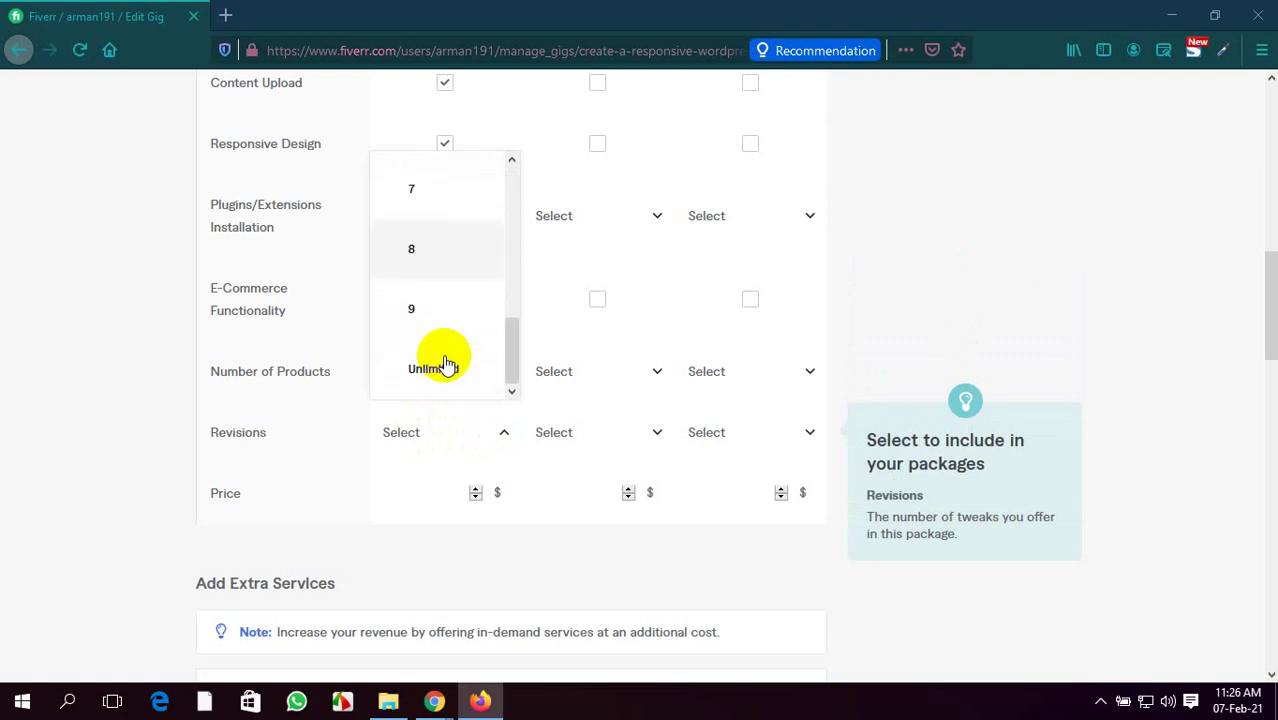
pyautogui.click(442, 365)
pyautogui.scroll(-2, 408, 472)
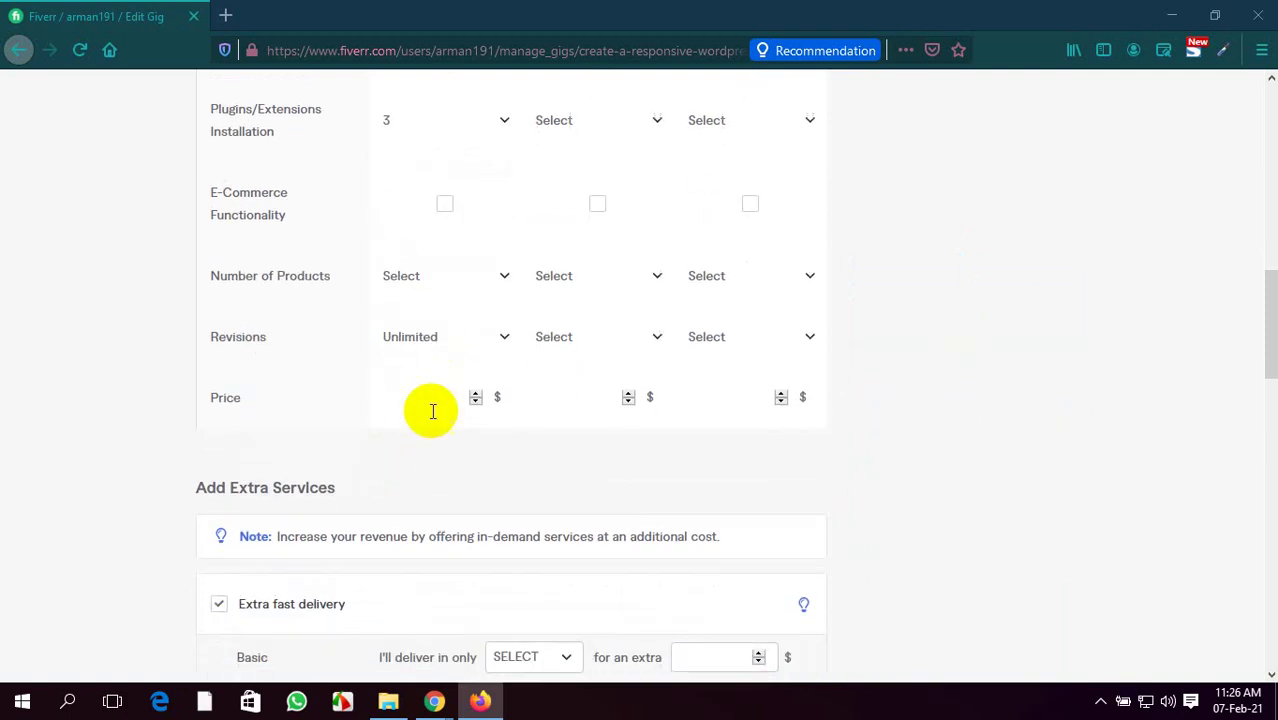
# - Enter the Basic package price, leaving the number of products unchanged
pyautogui.click(436, 399)
pyautogui.write('5')
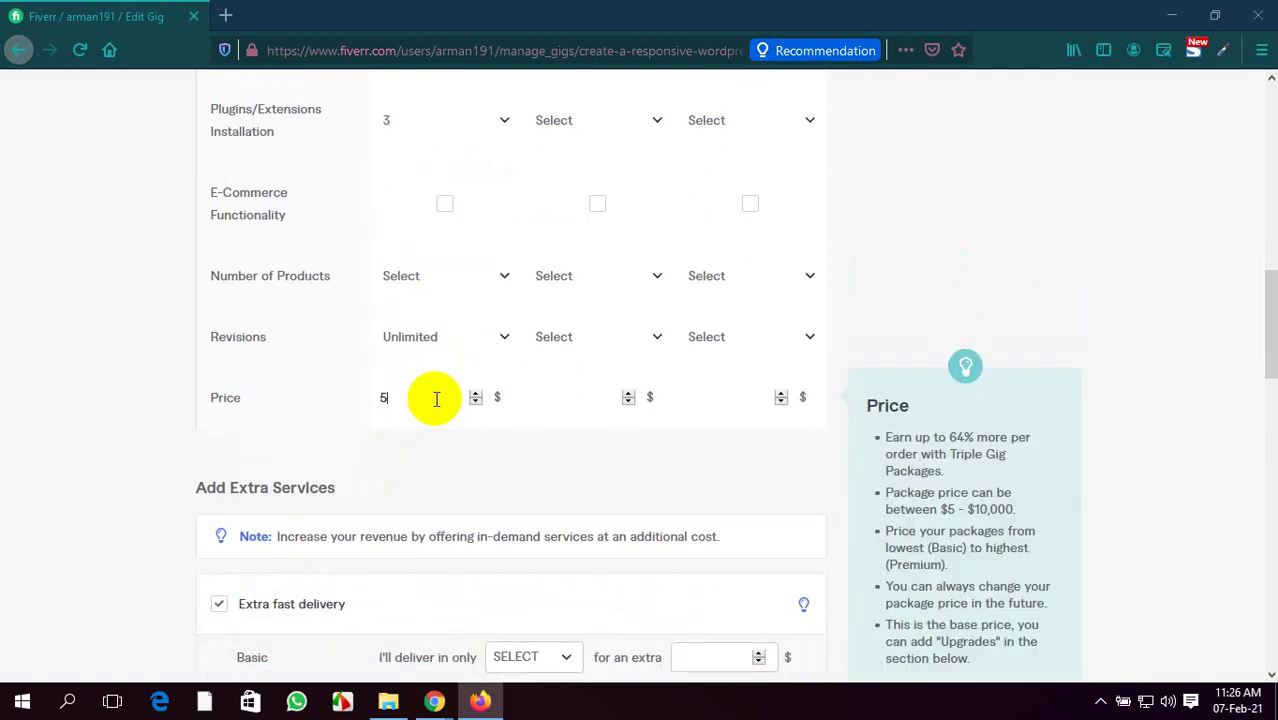
pyautogui.press('BackSpace')
pyautogui.write('25')
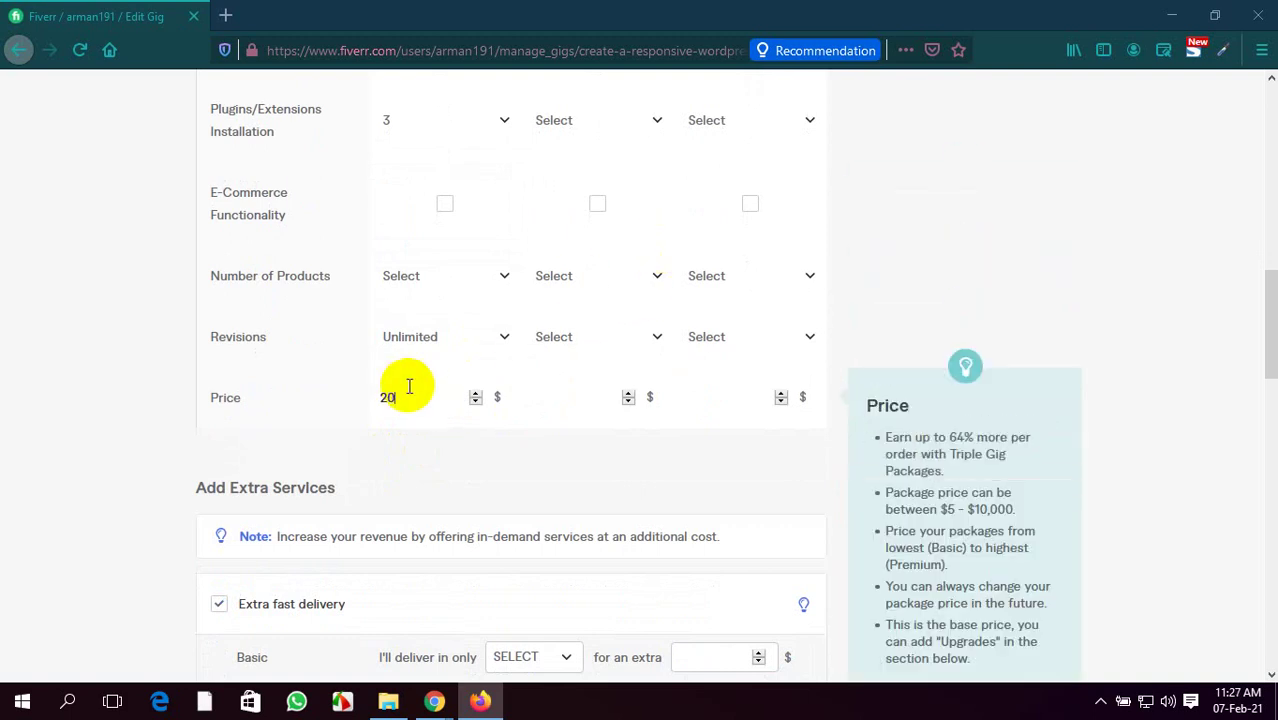
pyautogui.press('BackSpace')
pyautogui.press('BackSpace')
pyautogui.write('5')
pyautogui.click(499, 262)
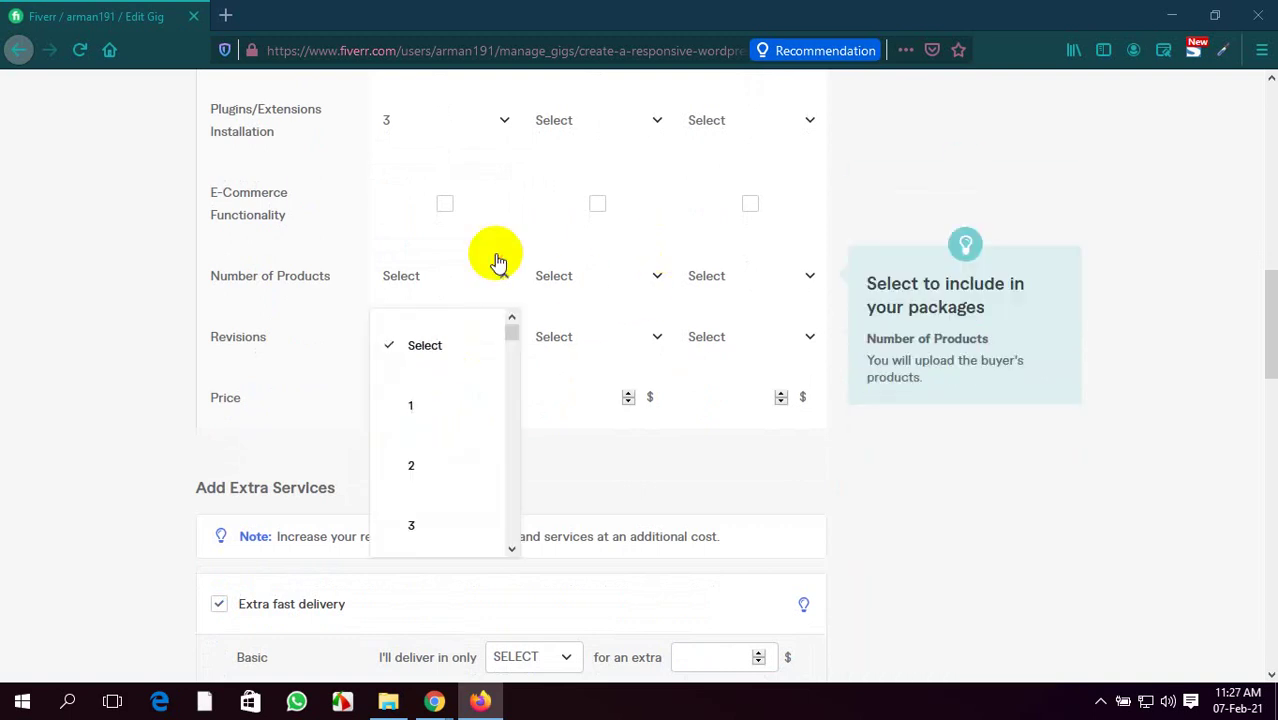
pyautogui.click(500, 276)
pyautogui.scroll(5, 858, 220)
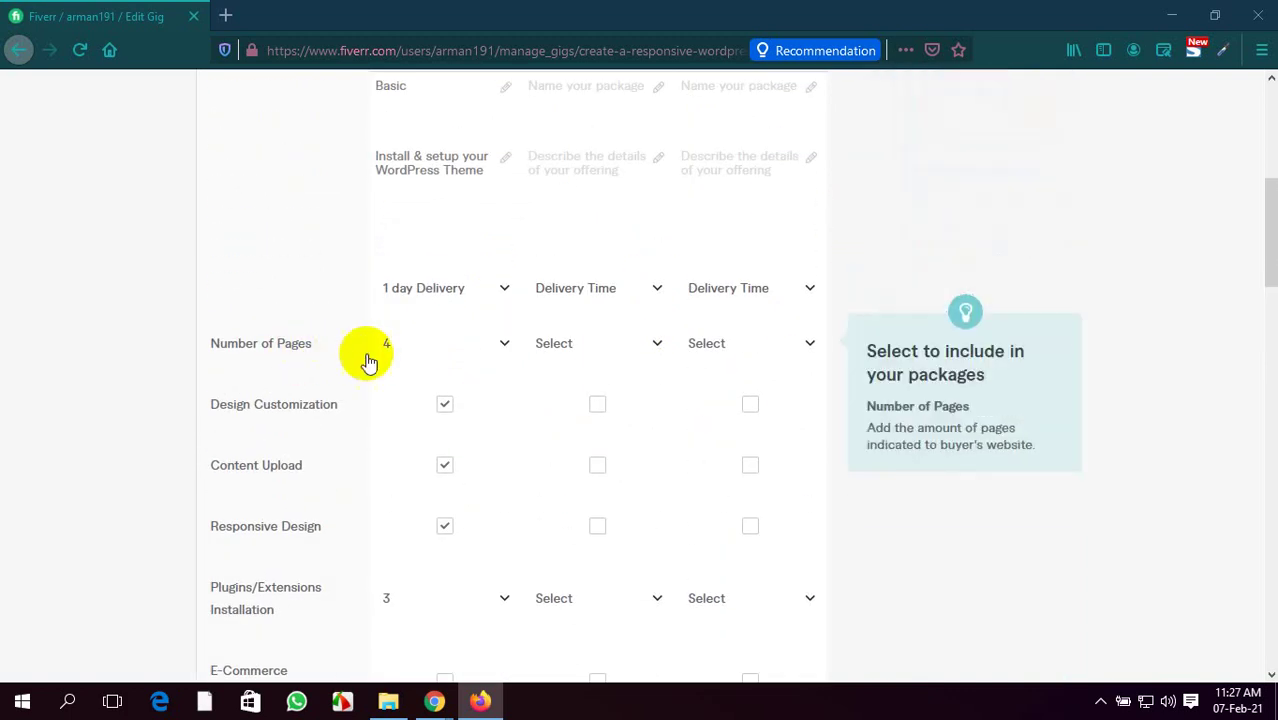
pyautogui.scroll(2, 510, 360)
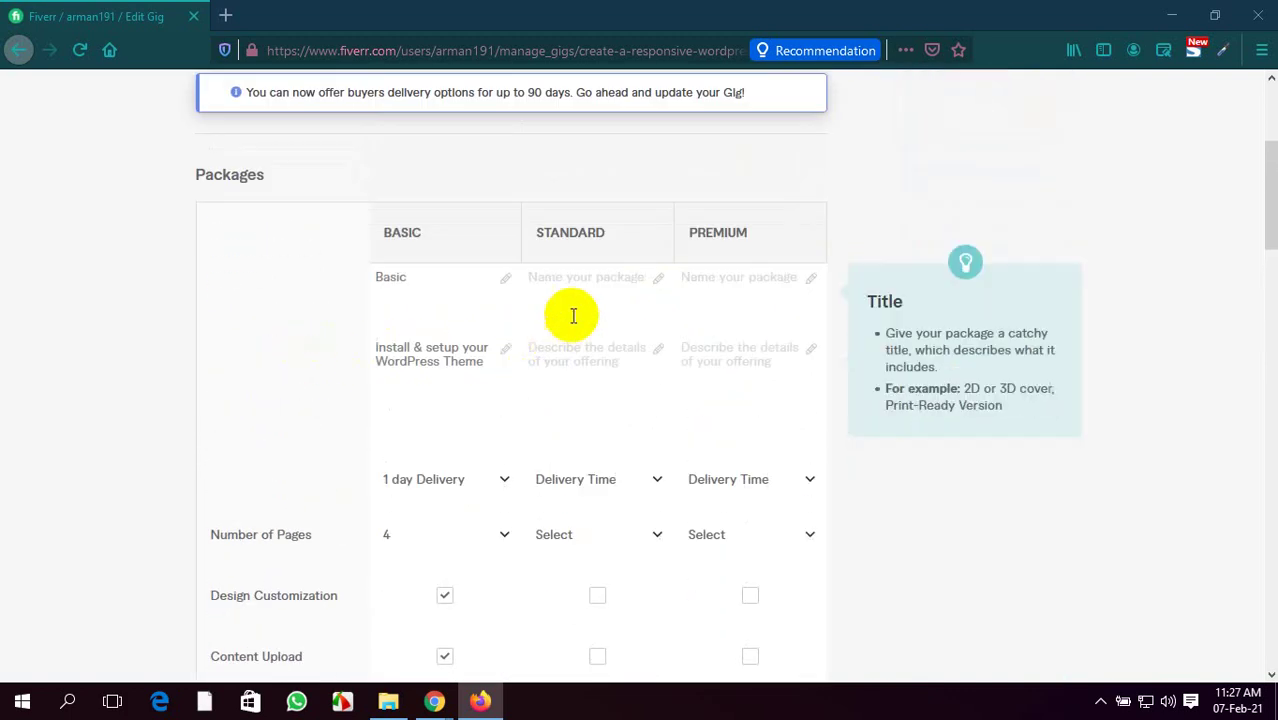
# - Name the second package 'Standard' and describe it as '6-8 page wordPress responsive site, Theme installation'
pyautogui.click(588, 284)
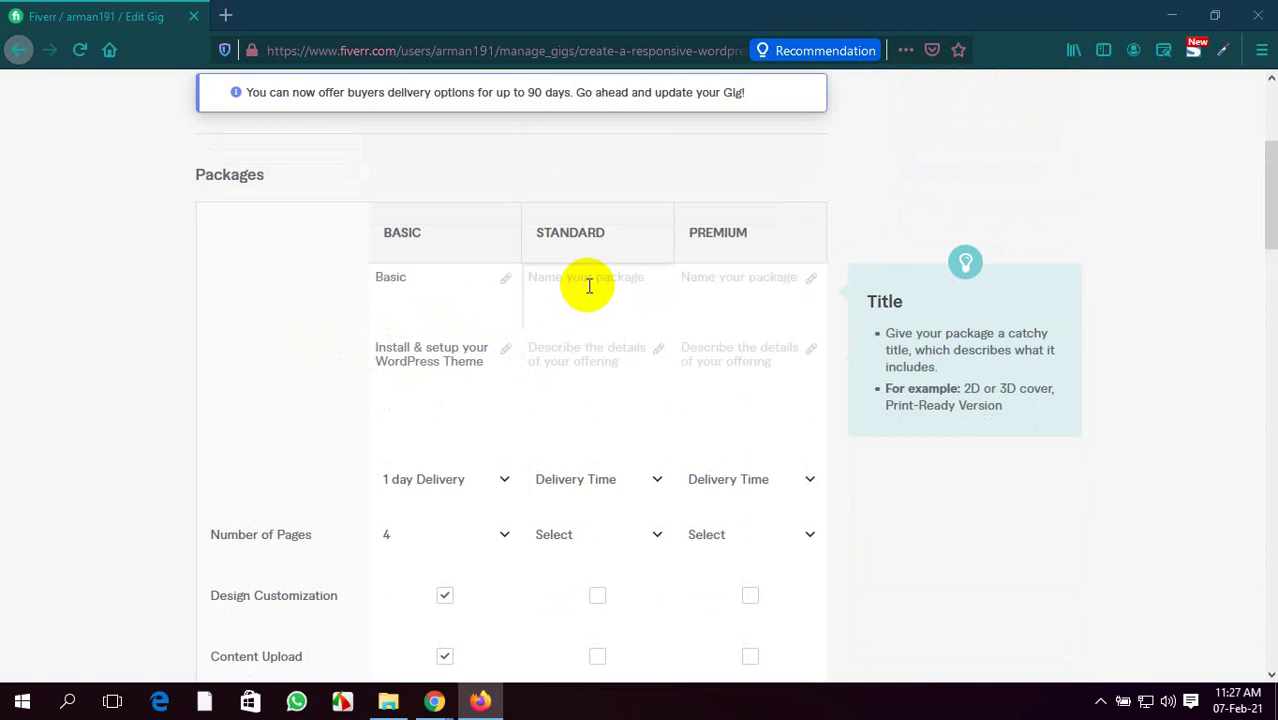
pyautogui.write('Standard')
pyautogui.click(568, 352)
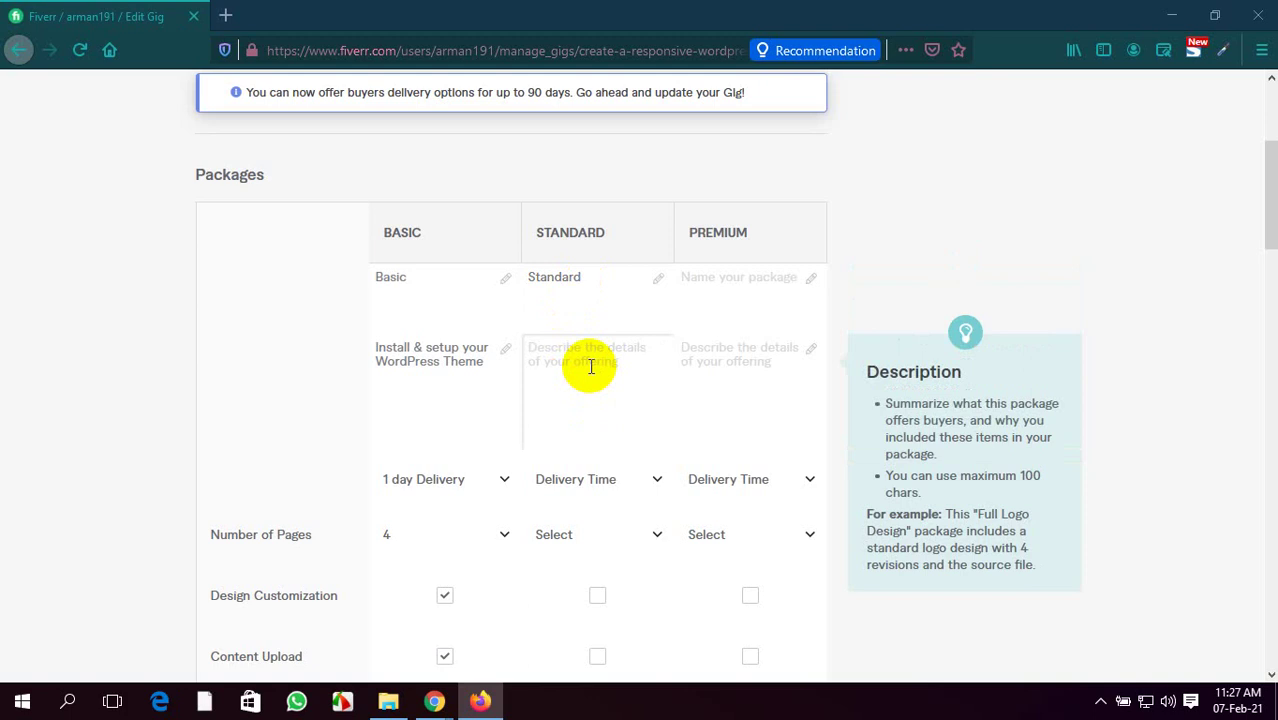
pyautogui.write('^')
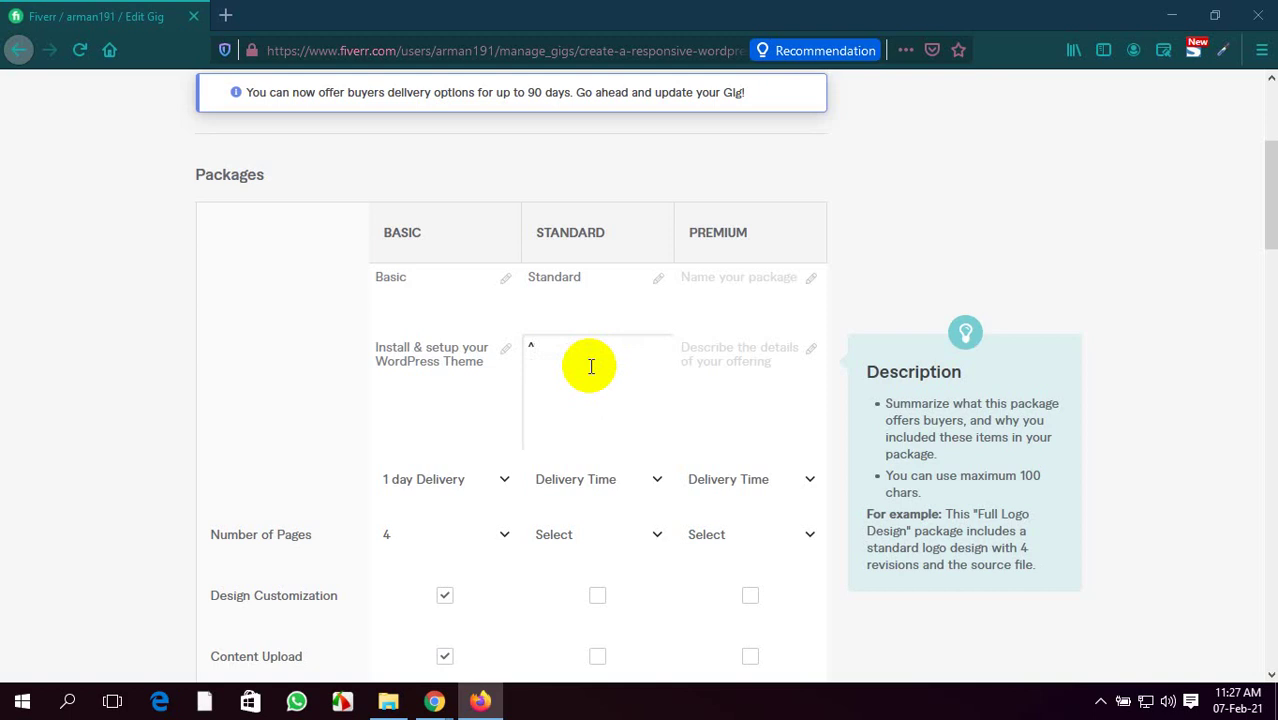
pyautogui.press('BackSpace')
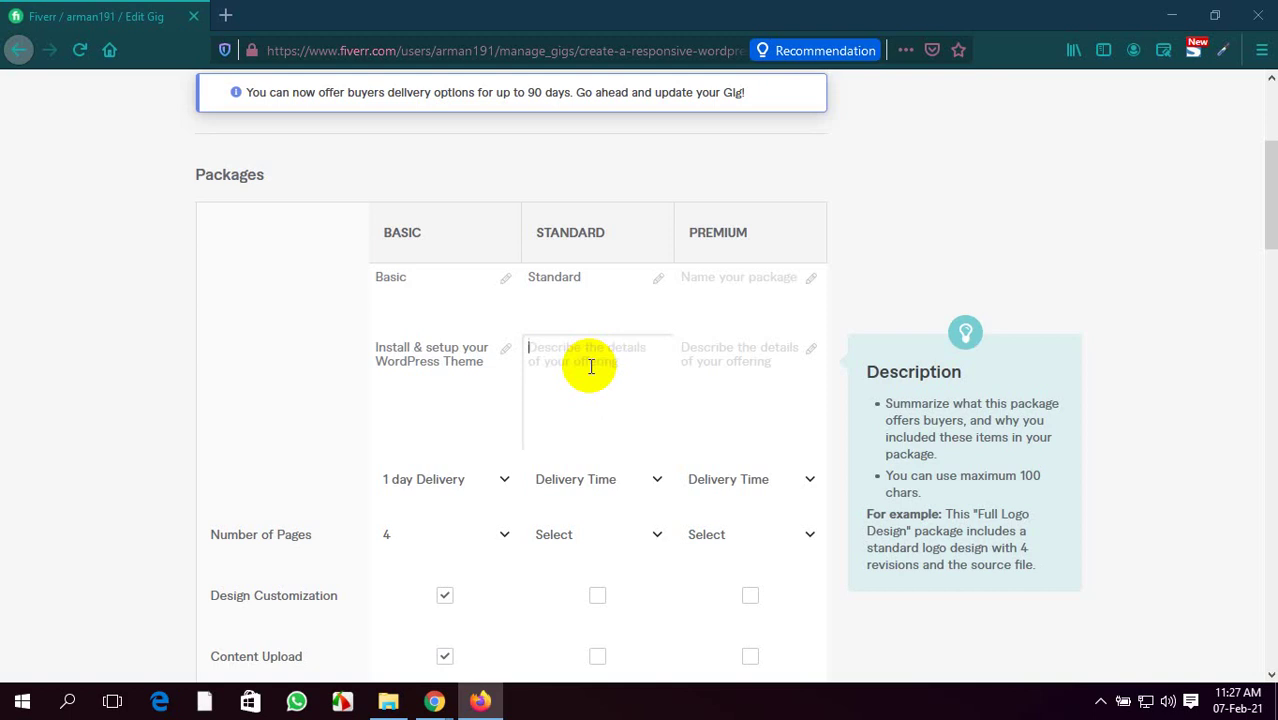
pyautogui.write('6')
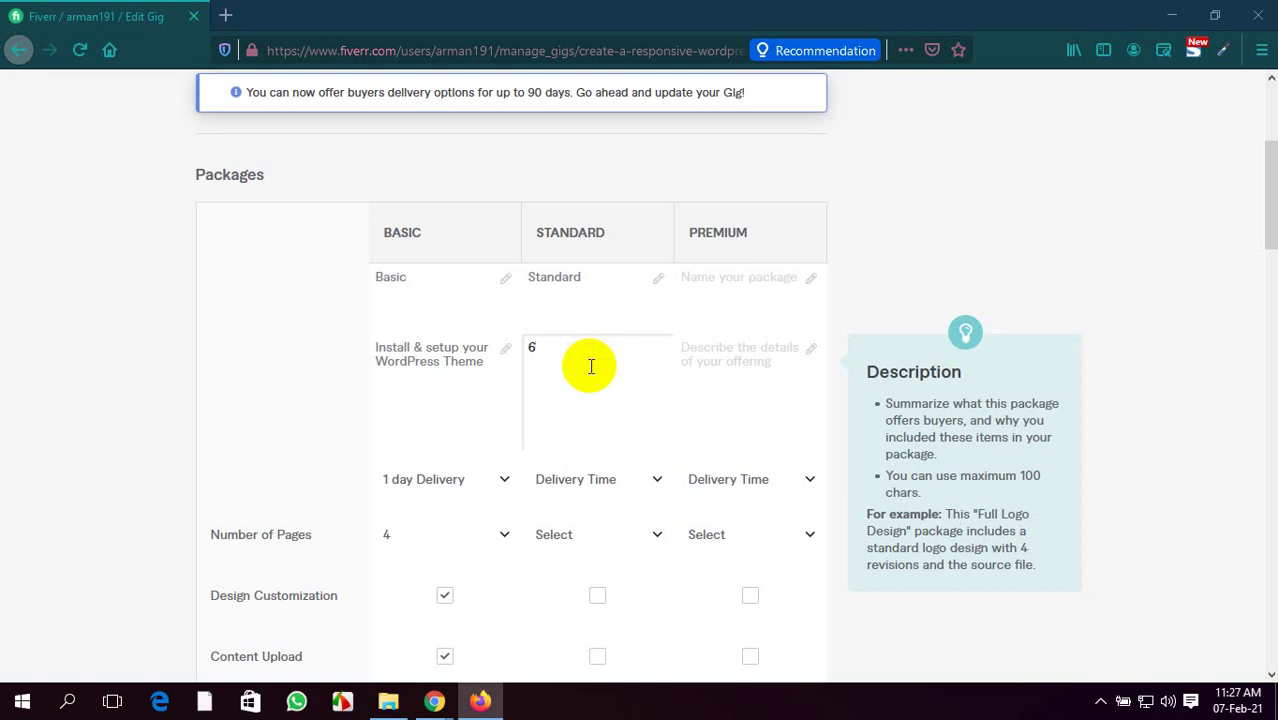
pyautogui.write('-8 page wordPress')
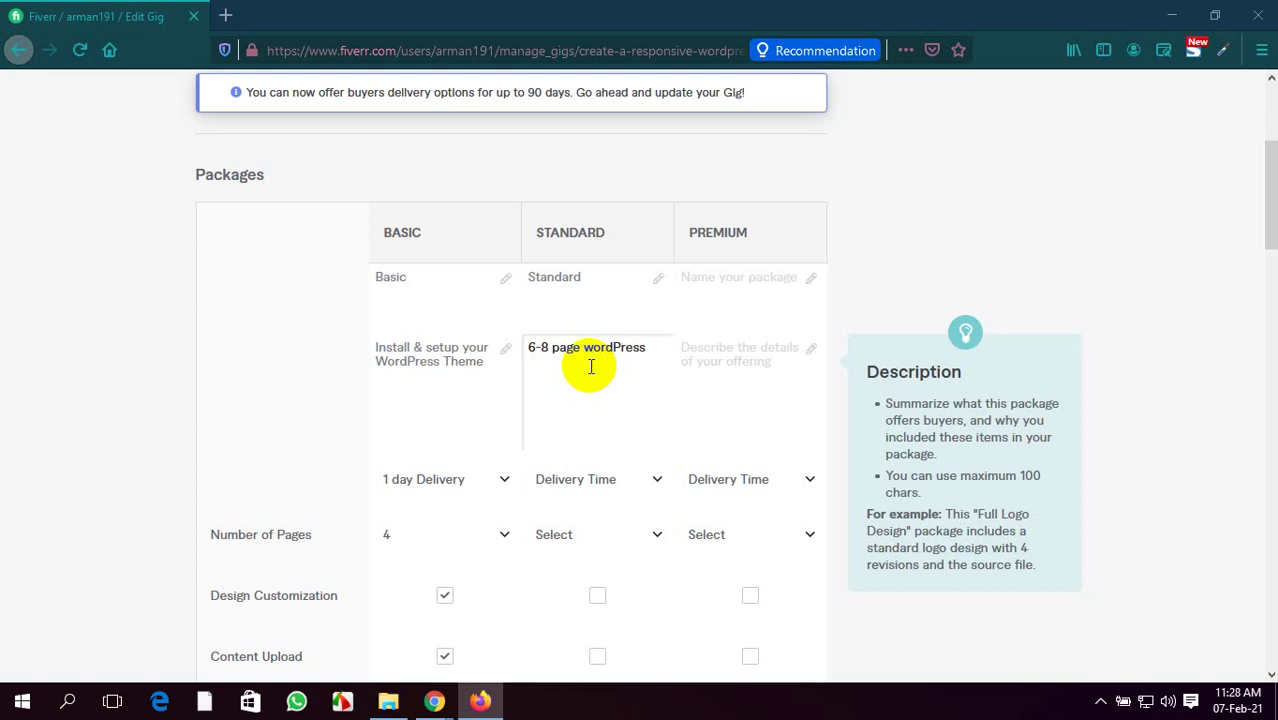
pyautogui.write(' responsive site, Theme')
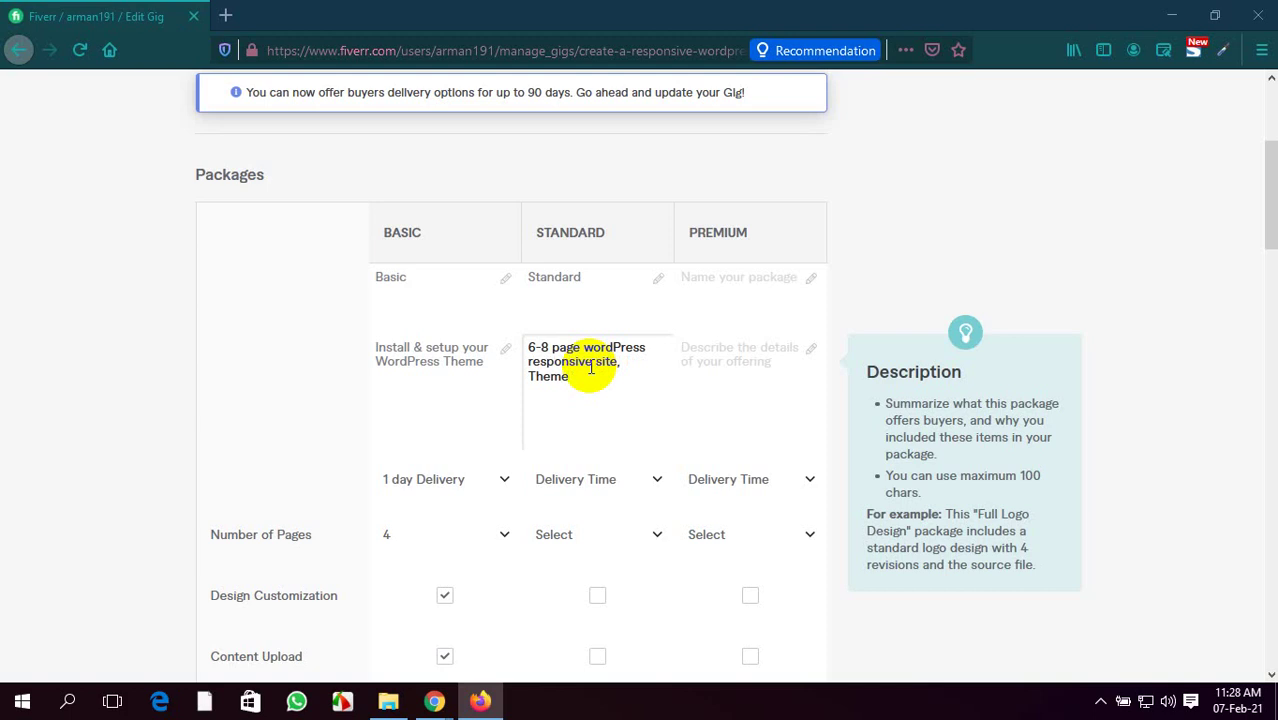
pyautogui.write('installation')
# - Admit the waiting participant into the video call, then return to the Fiverr gig editor
pyautogui.moveTo(434, 700)
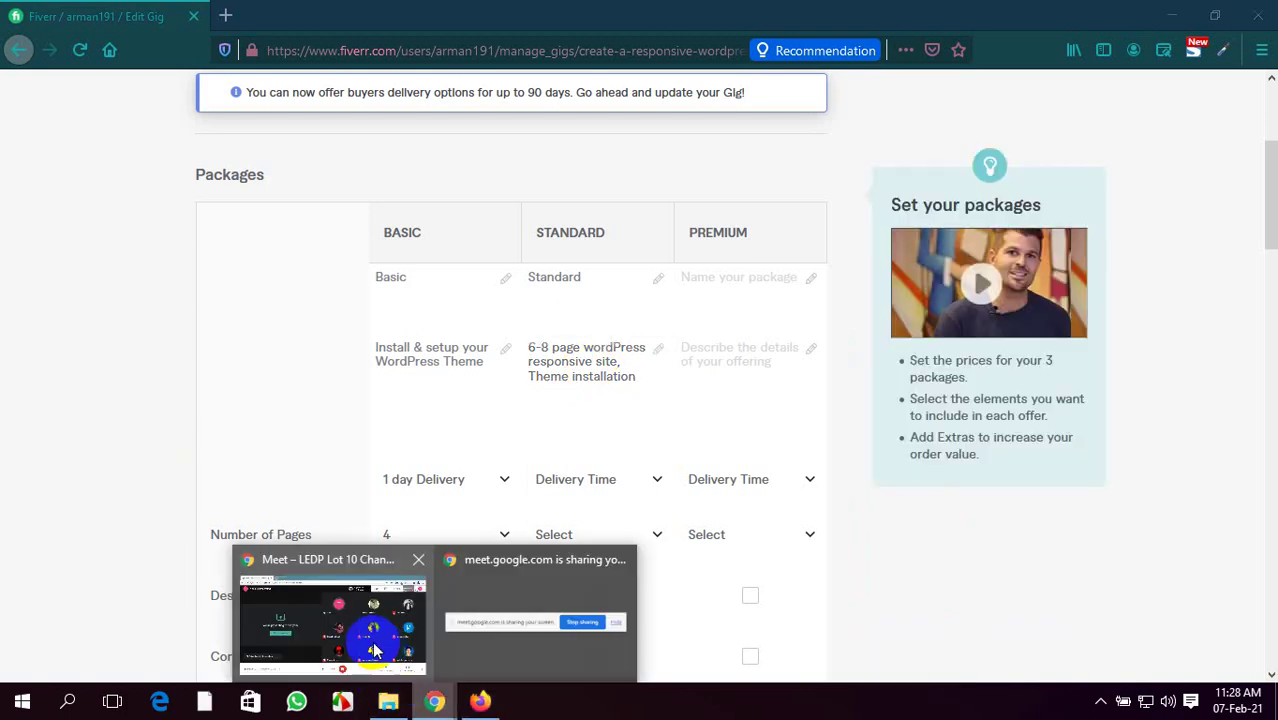
pyautogui.click(370, 622)
pyautogui.click(822, 182)
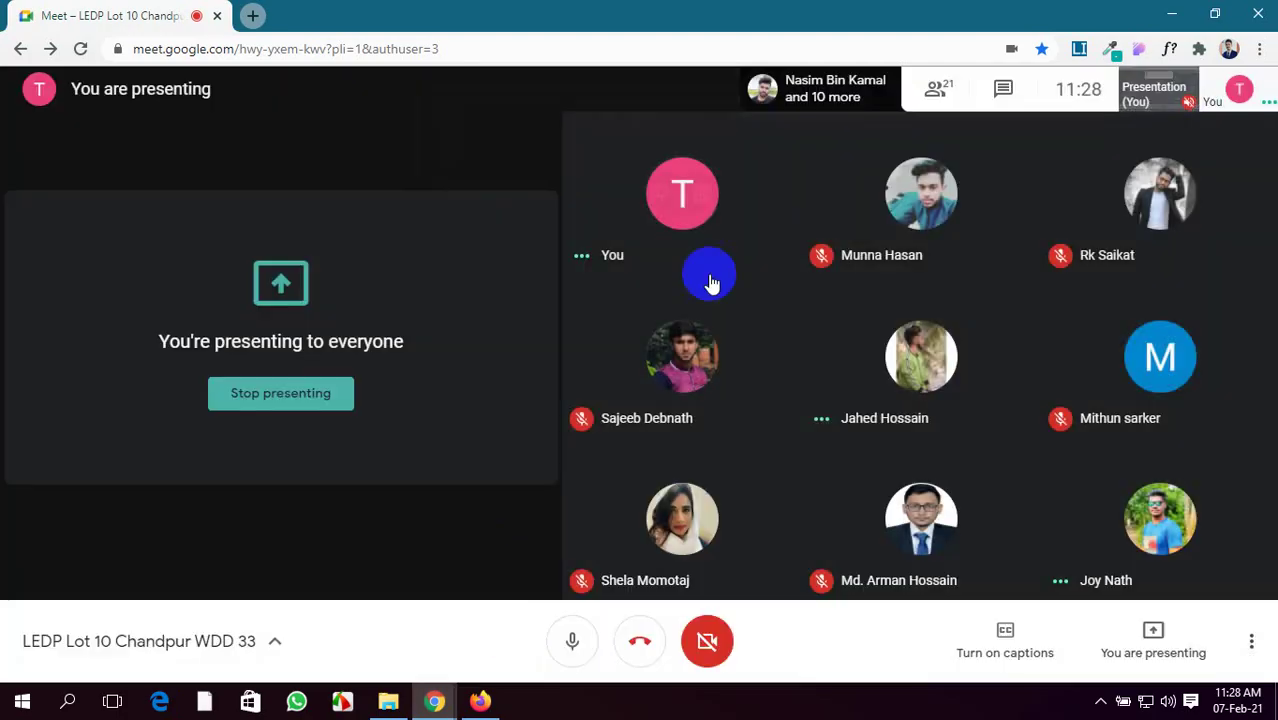
pyautogui.click(484, 702)
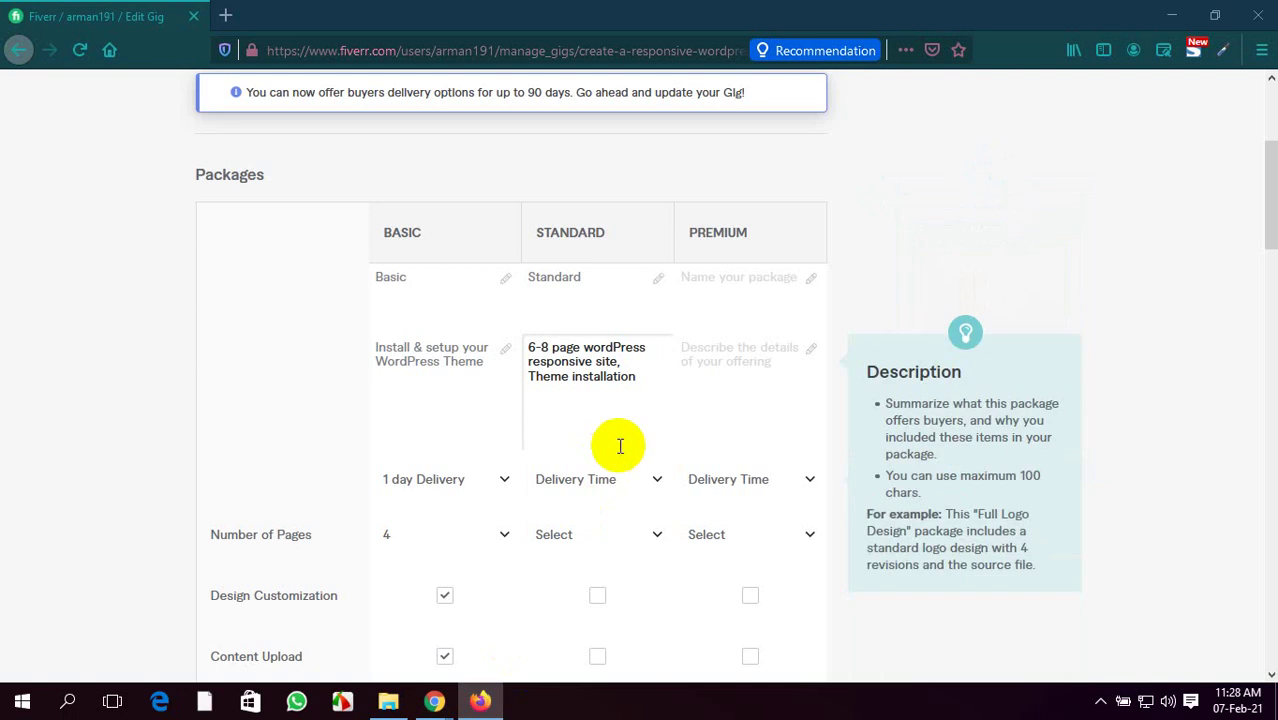
# - Add a new line 'Pages Creation & Customization' to the Standard description
pyautogui.write(',')
pyautogui.press('Return')
pyautogui.write('Pages Creation &')
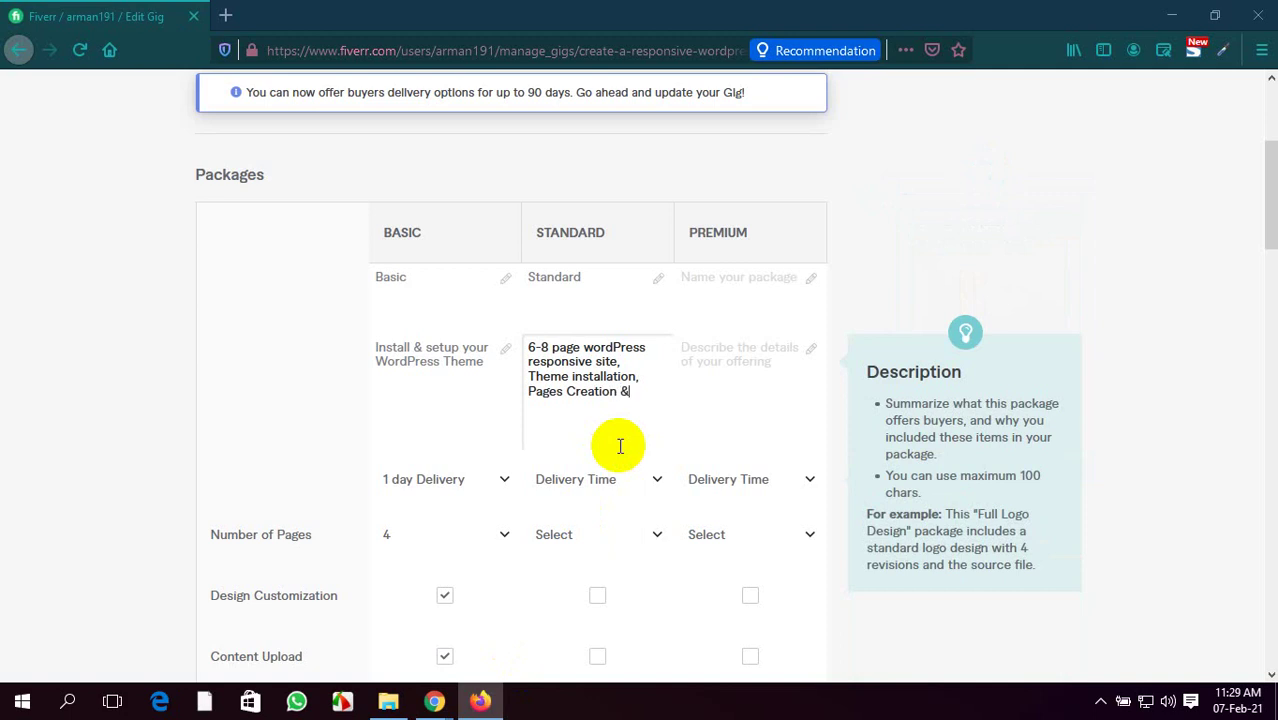
pyautogui.write(' Customization')
pyautogui.scroll(-2, 615, 452)
# - Set the Standard package to 3 days delivery and 8 pages
pyautogui.click(648, 386)
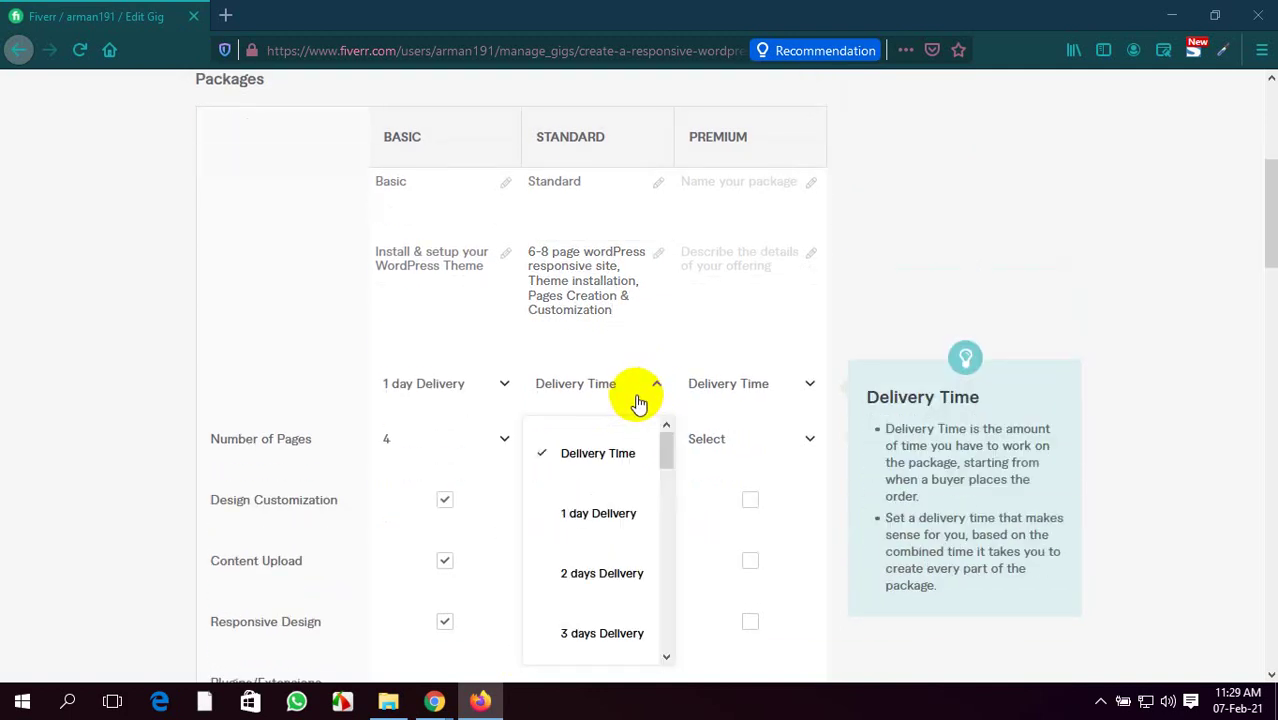
pyautogui.click(600, 633)
pyautogui.scroll(-4, 628, 417)
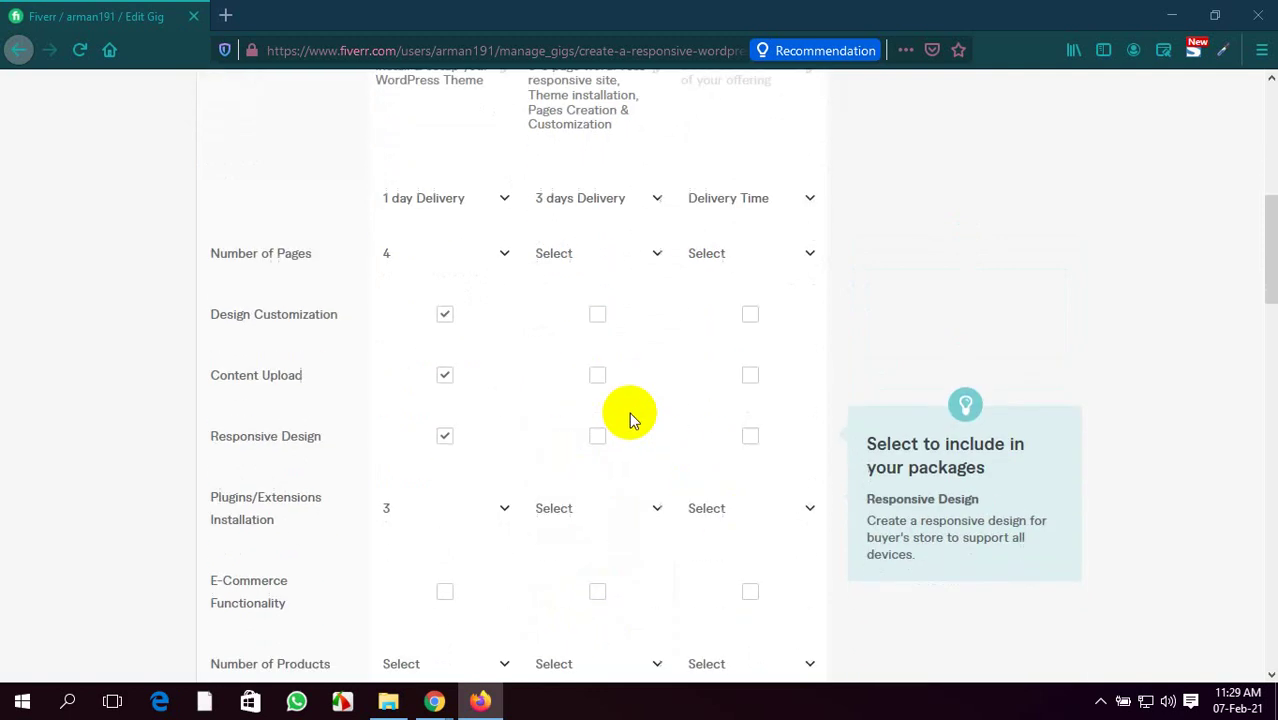
pyautogui.click(605, 258)
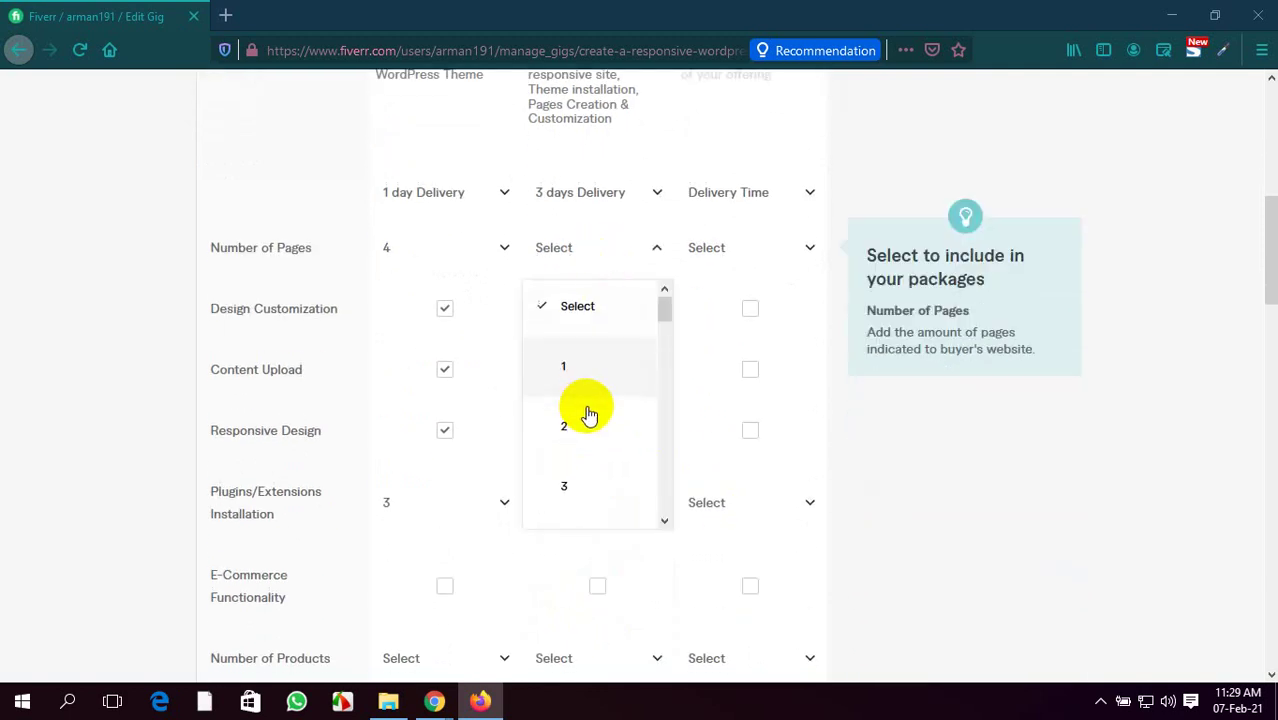
pyautogui.scroll(-2, 588, 414)
pyautogui.scroll(-2, 588, 414)
pyautogui.click(588, 413)
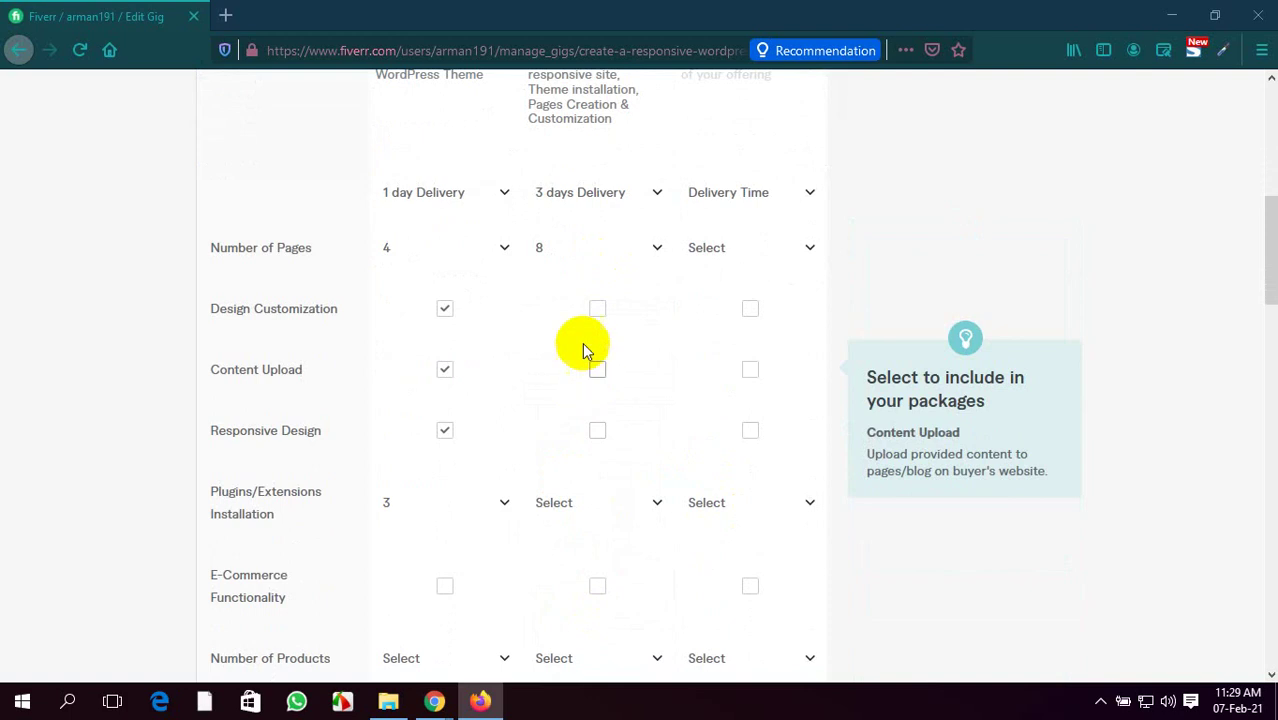
# - Include Design Customization, Content Upload and Responsive Design in the Standard package
pyautogui.click(598, 308)
pyautogui.click(597, 371)
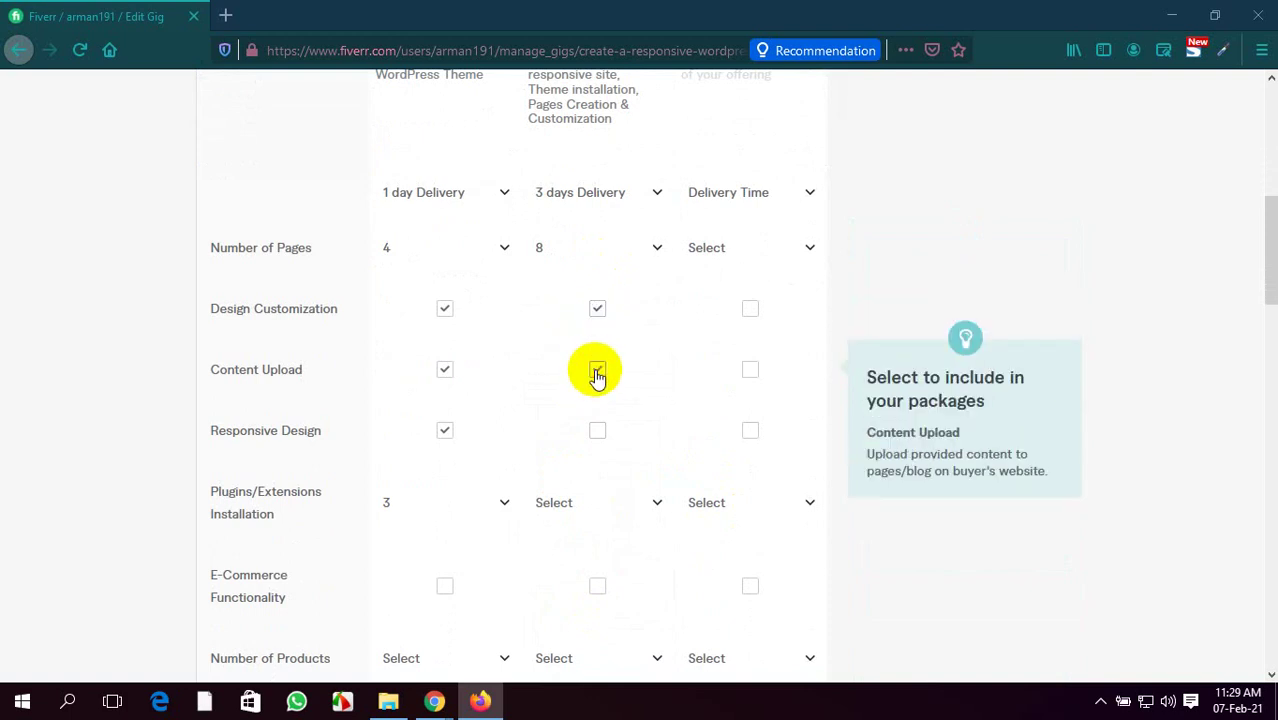
pyautogui.click(600, 432)
pyautogui.scroll(-2, 601, 400)
pyautogui.scroll(-1, 600, 400)
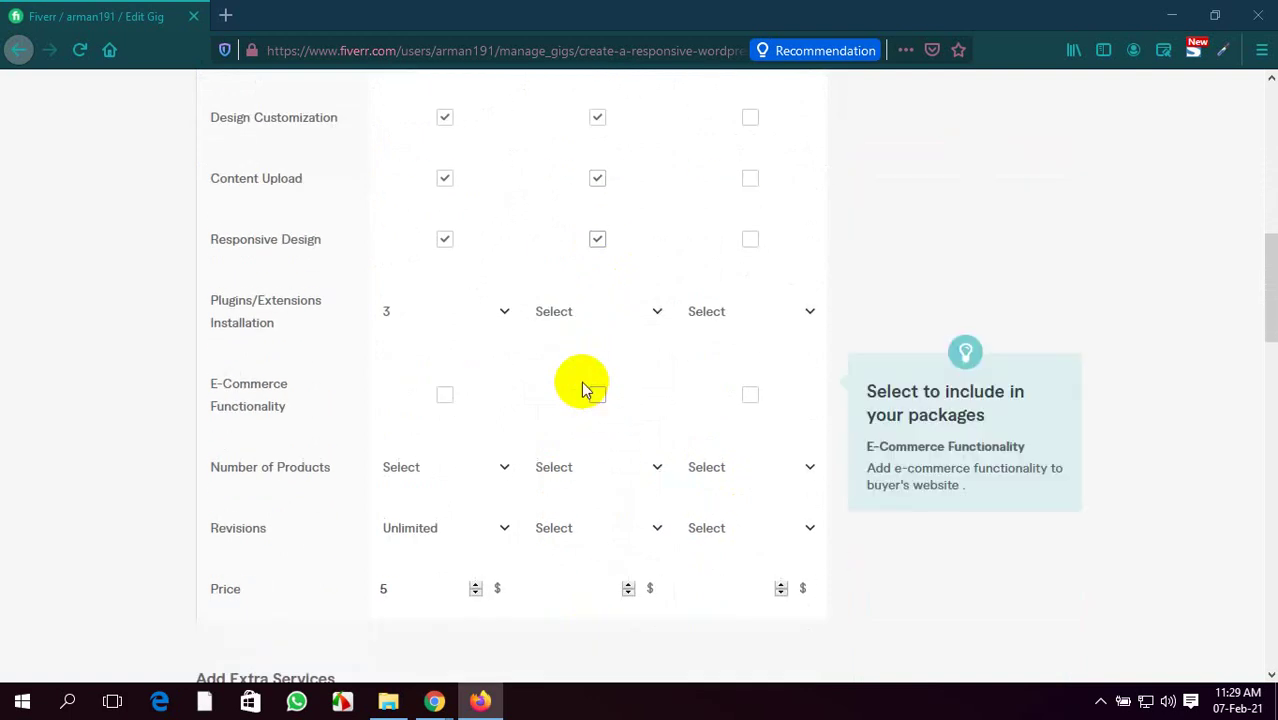
# - Give the Standard package 7 plugin installations, Unlimited revisions and a $70 price
pyautogui.click(616, 316)
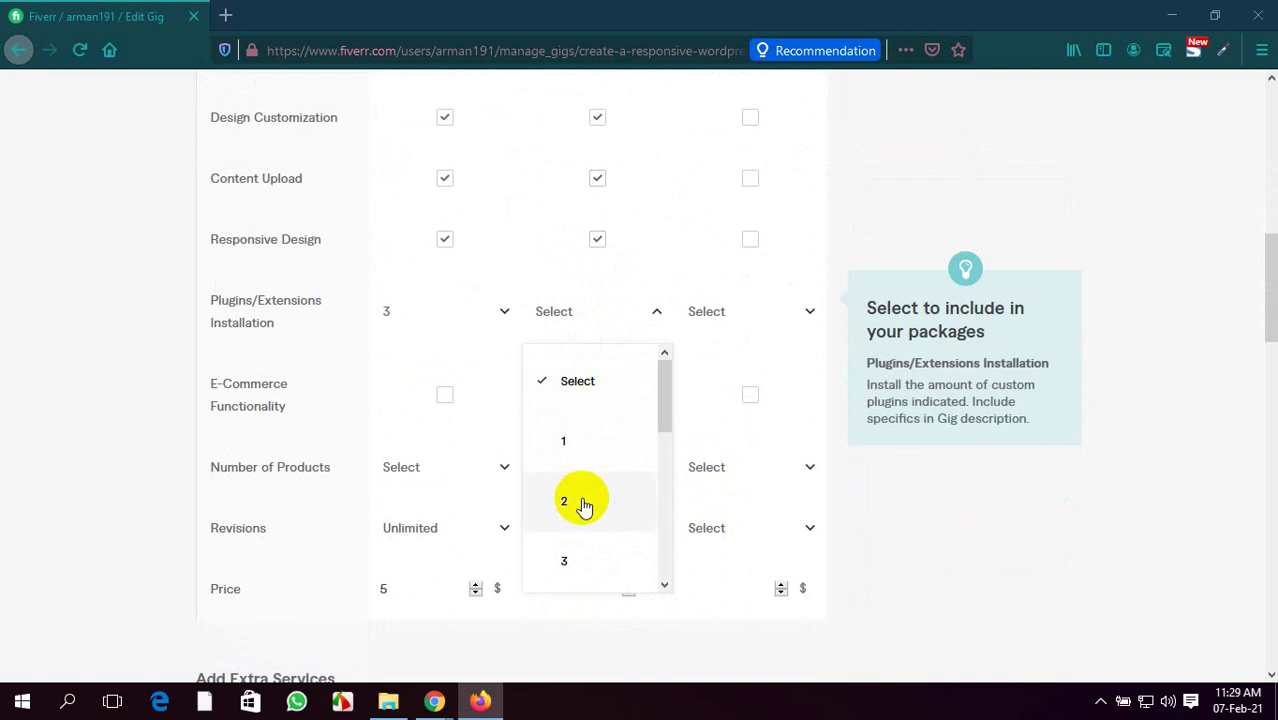
pyautogui.scroll(-5, 580, 503)
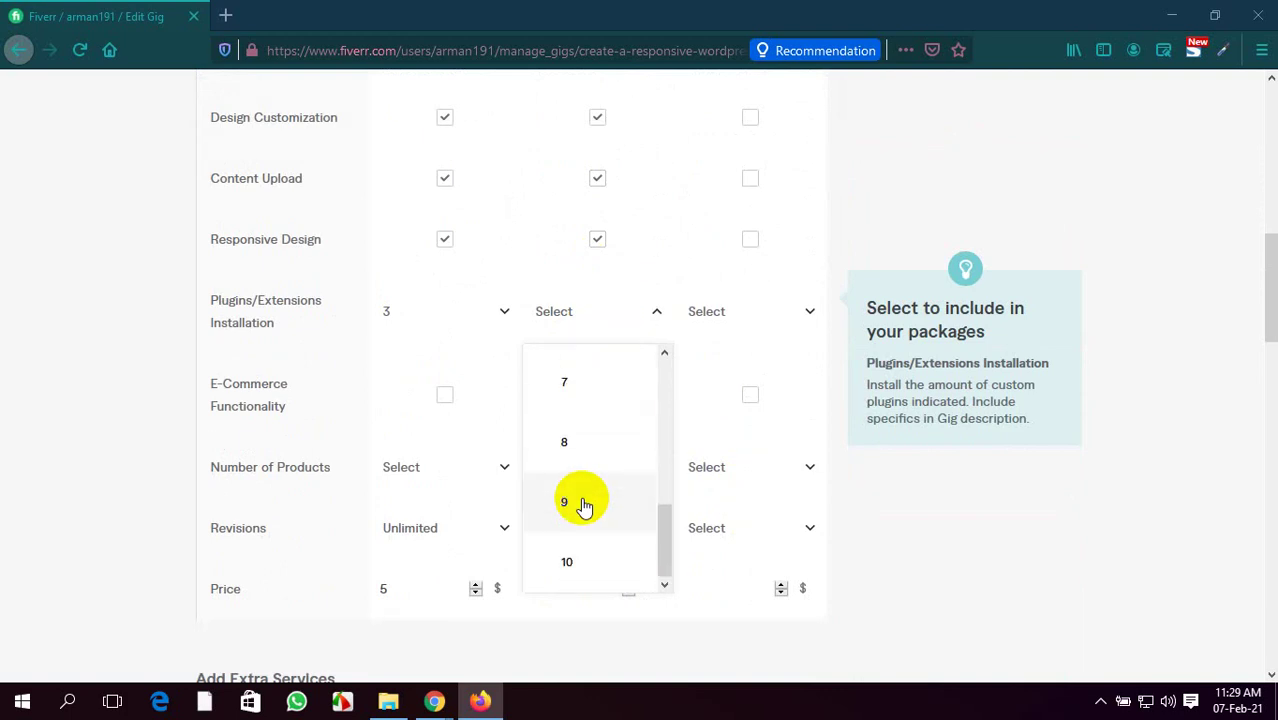
pyautogui.scroll(3, 585, 505)
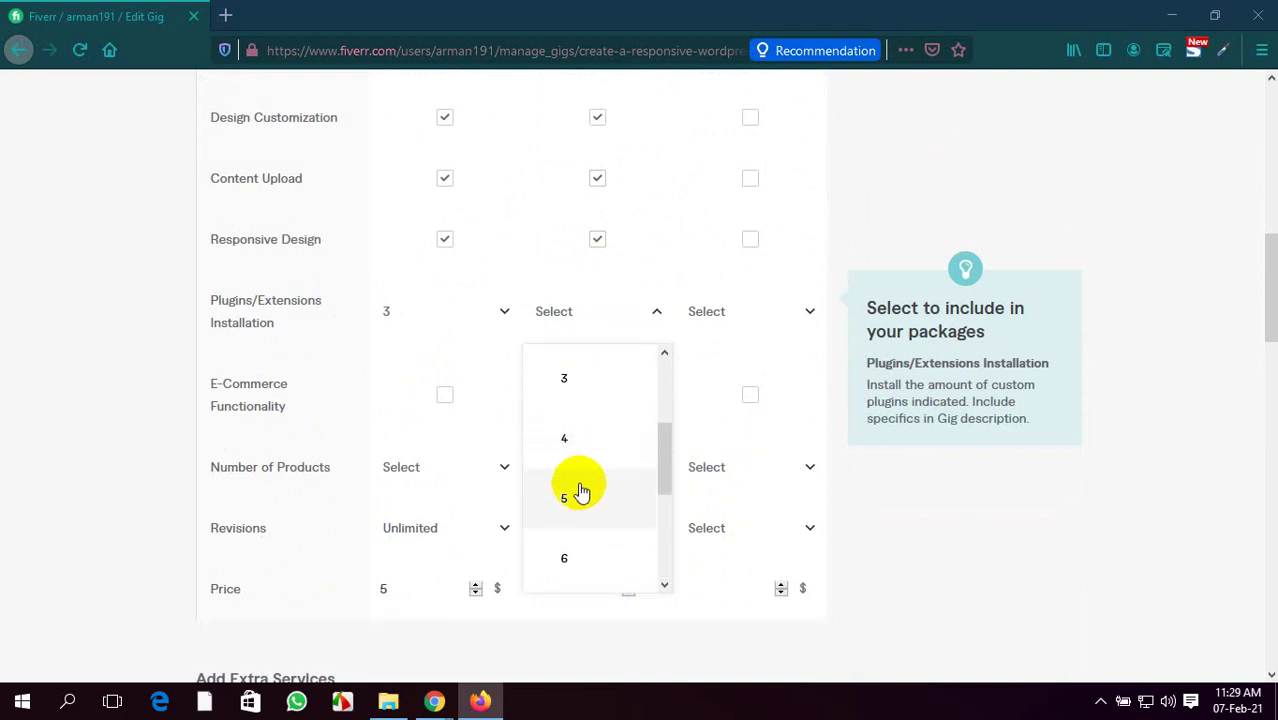
pyautogui.scroll(-1, 580, 492)
pyautogui.click(579, 542)
pyautogui.scroll(-2, 538, 418)
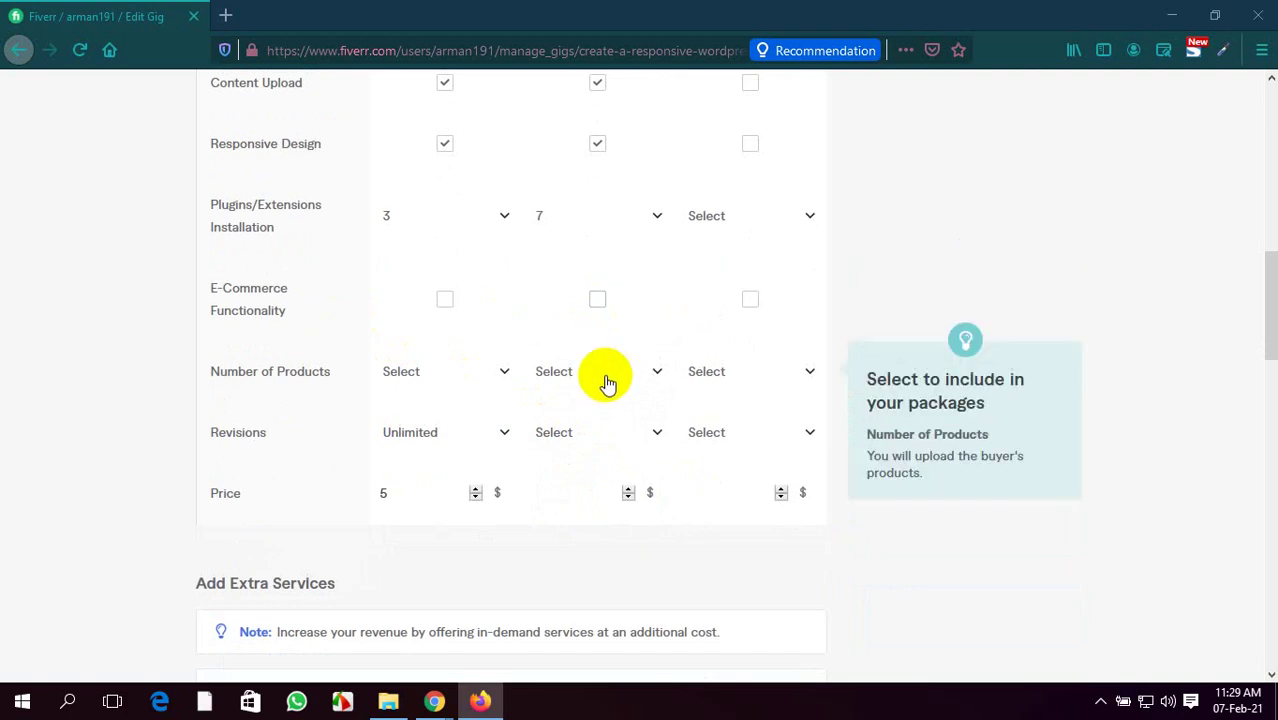
pyautogui.click(603, 432)
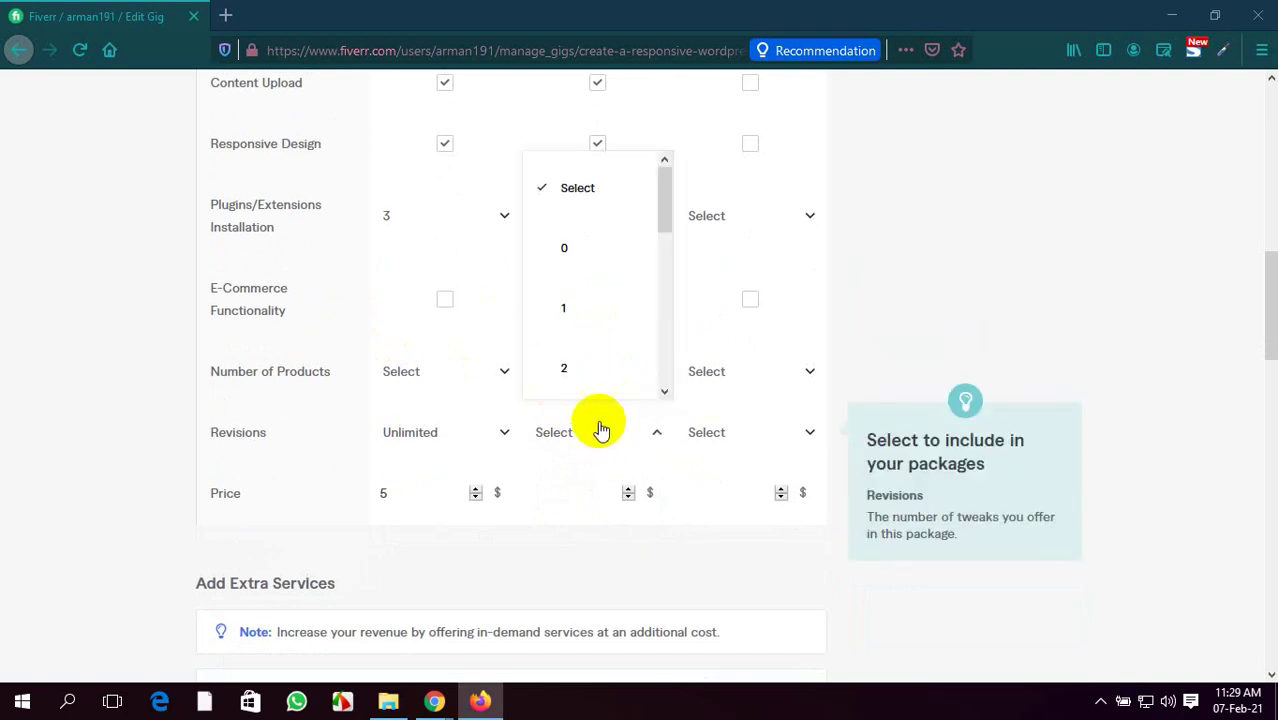
pyautogui.scroll(-5, 579, 334)
pyautogui.click(579, 368)
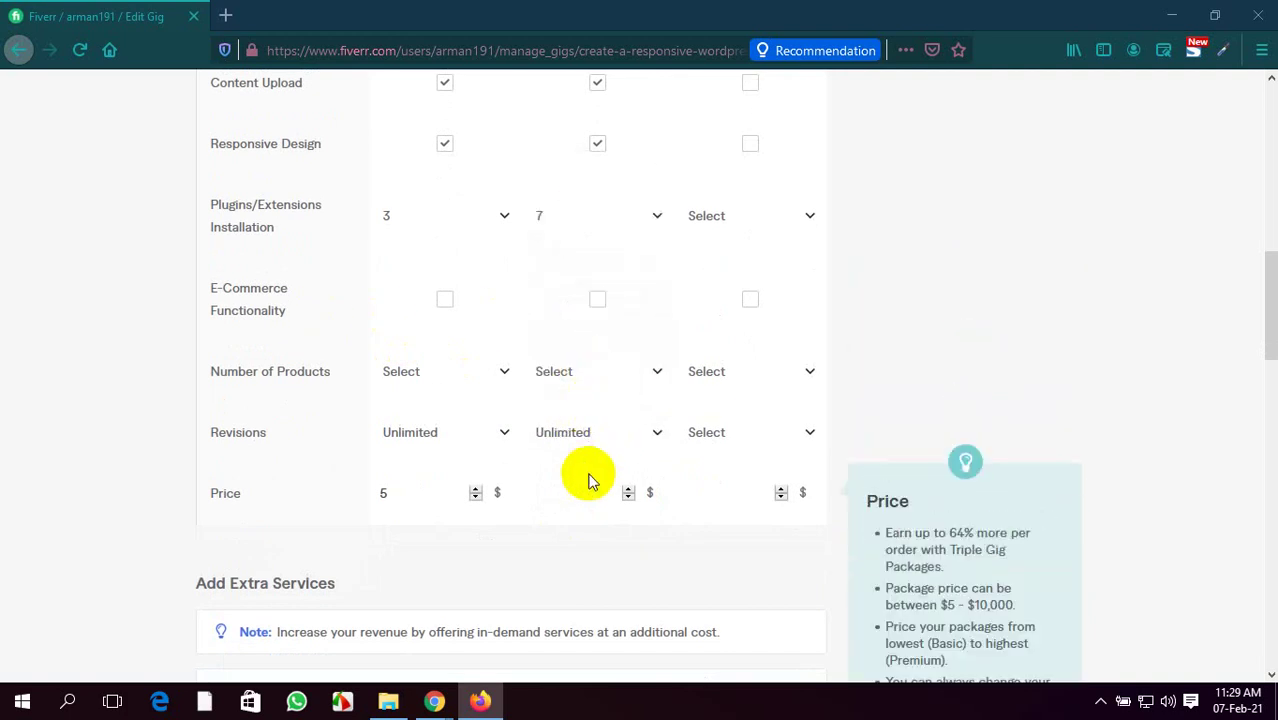
pyautogui.click(589, 482)
pyautogui.write('70')
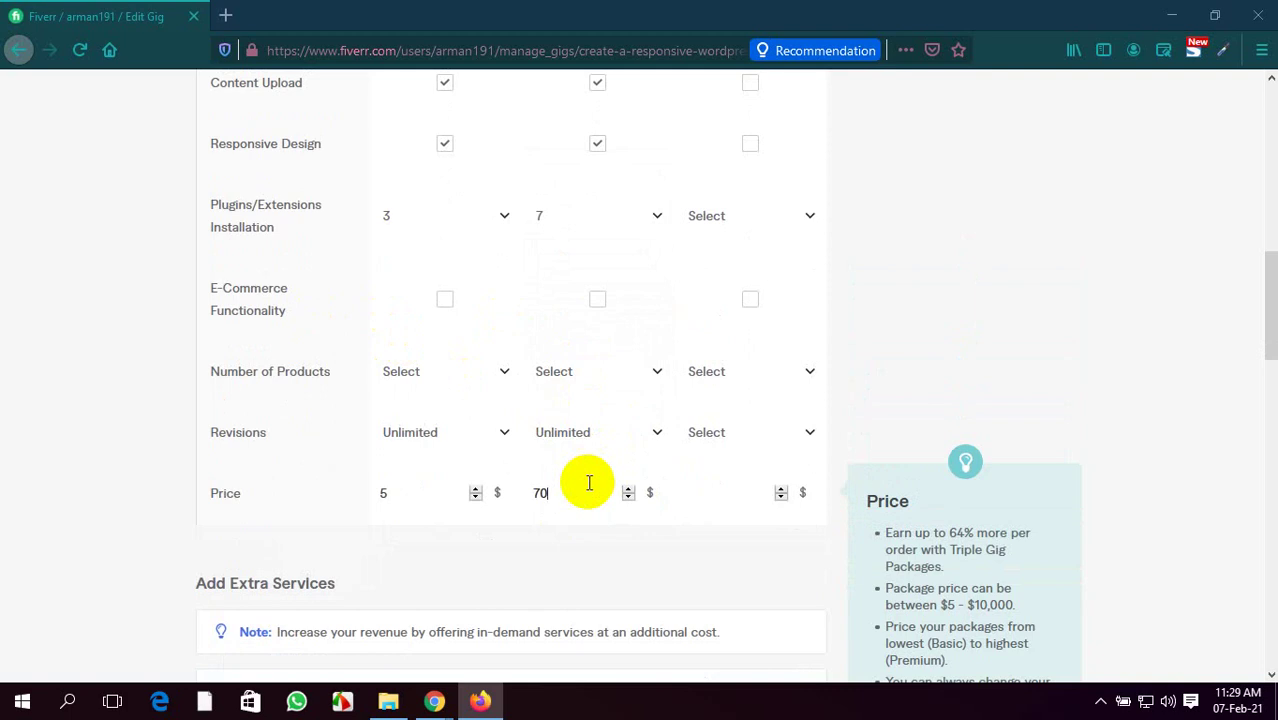
pyautogui.scroll(4, 590, 450)
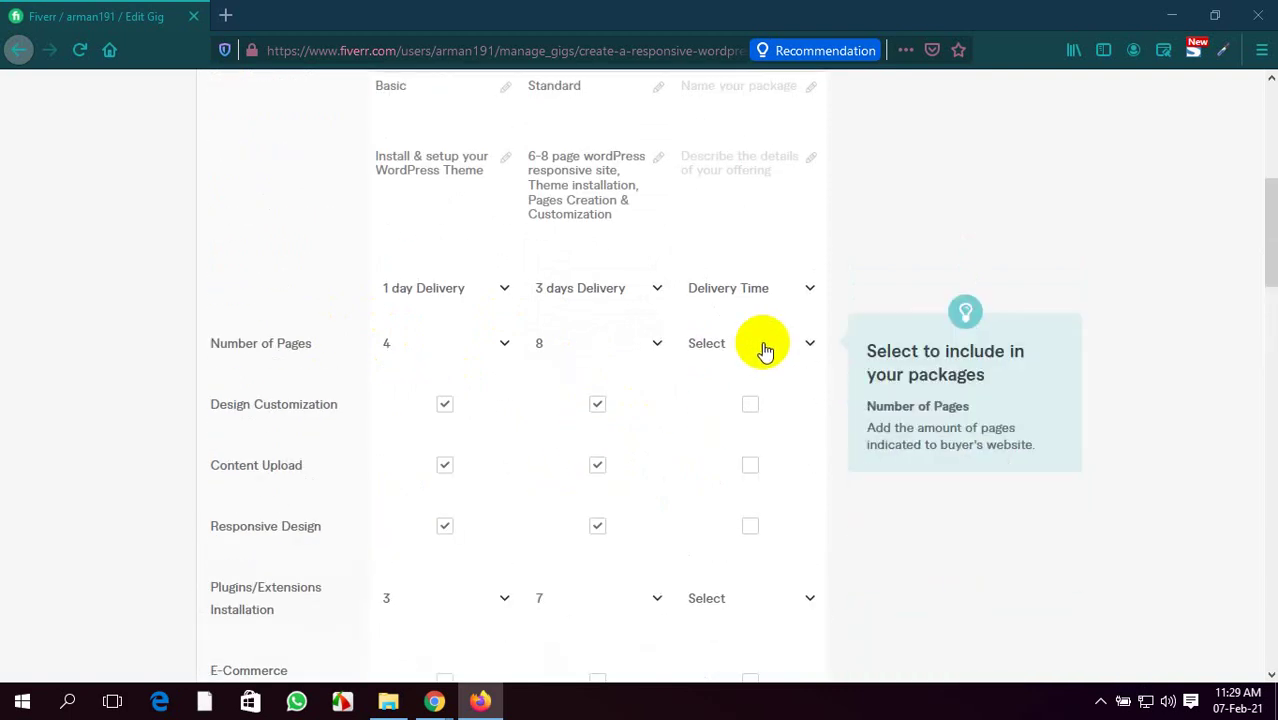
# - Name the third package 'Premium' and describe it as 'Small Business Worpress website ot 10 Pages'
pyautogui.scroll(2, 773, 291)
pyautogui.click(773, 284)
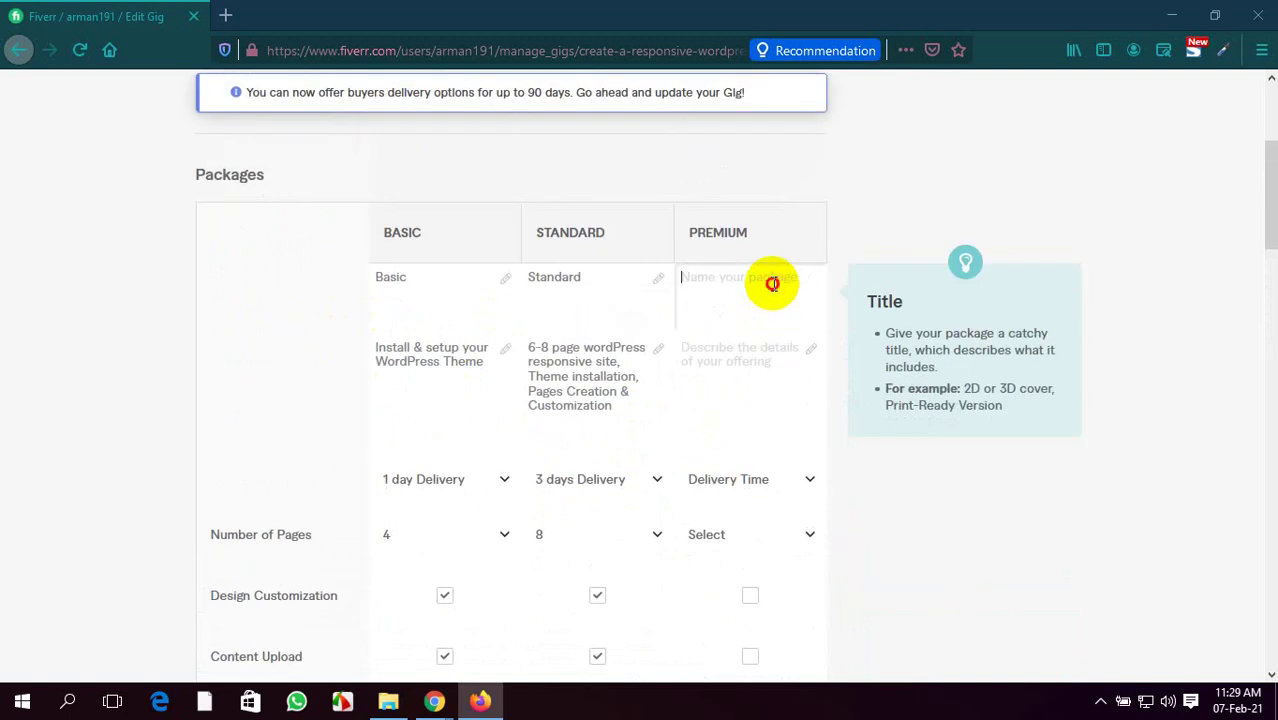
pyautogui.write('Premium')
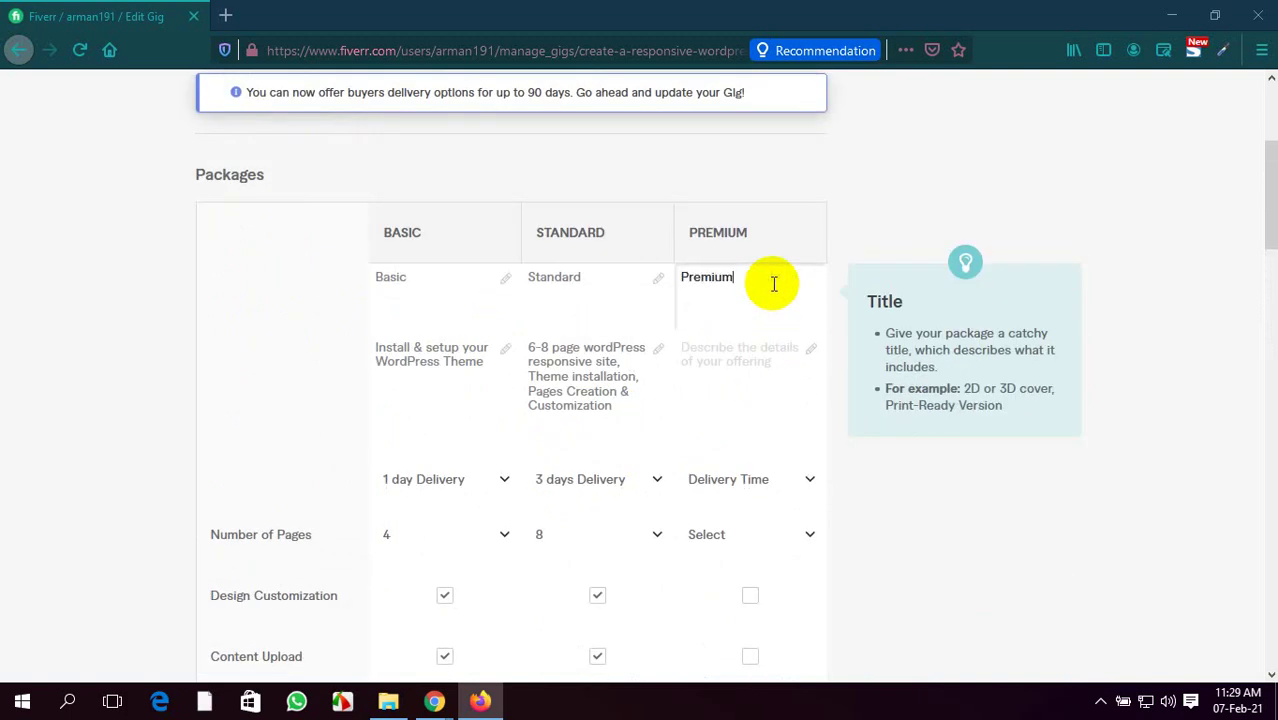
pyautogui.click(765, 343)
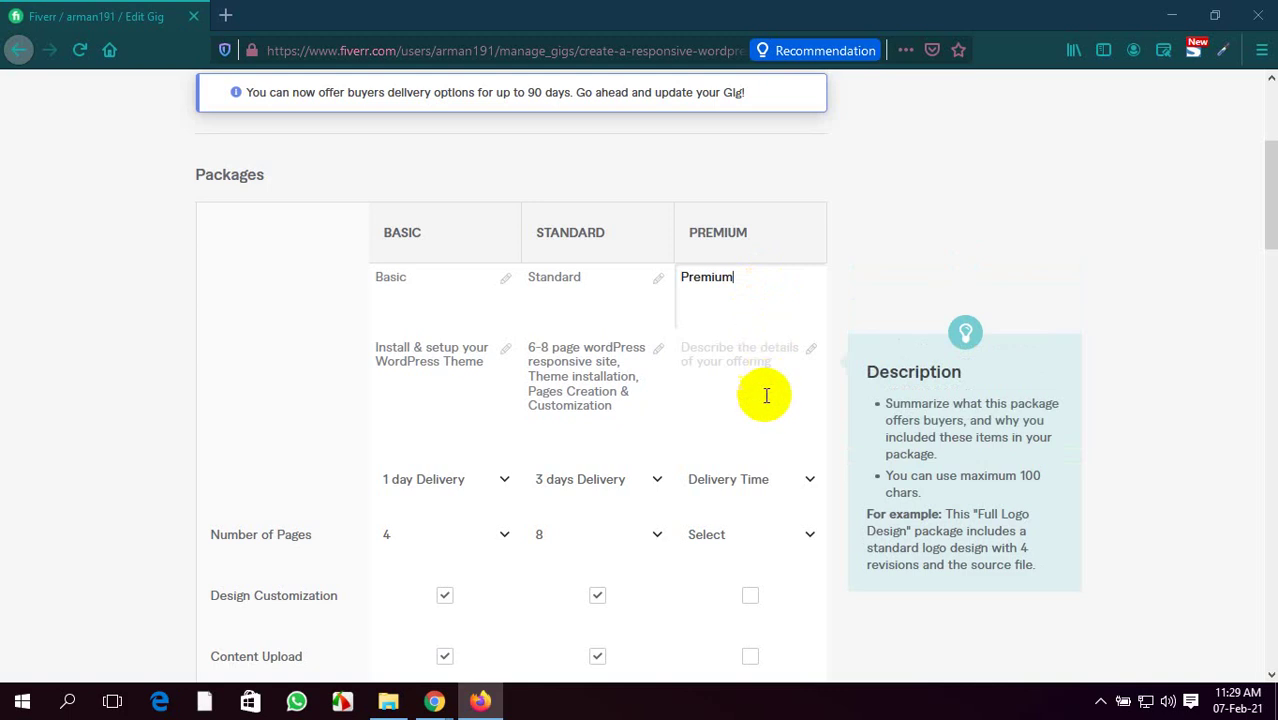
pyautogui.click(734, 358)
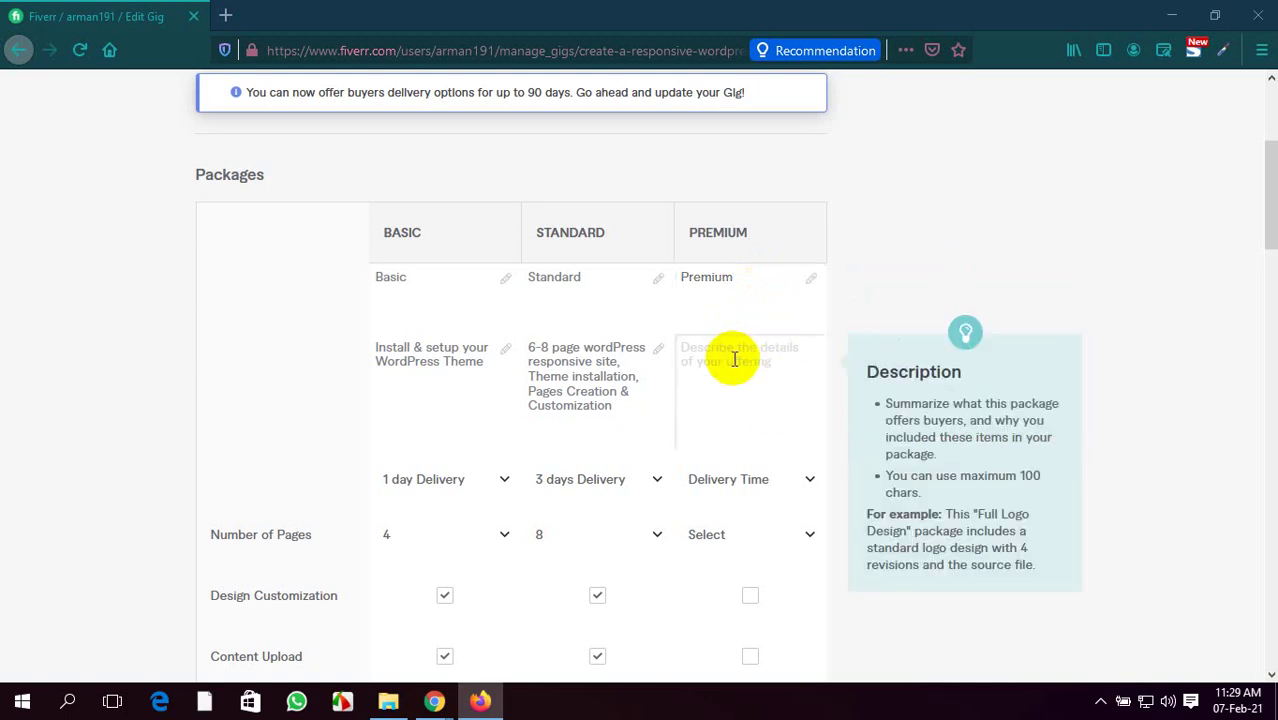
pyautogui.write('S')
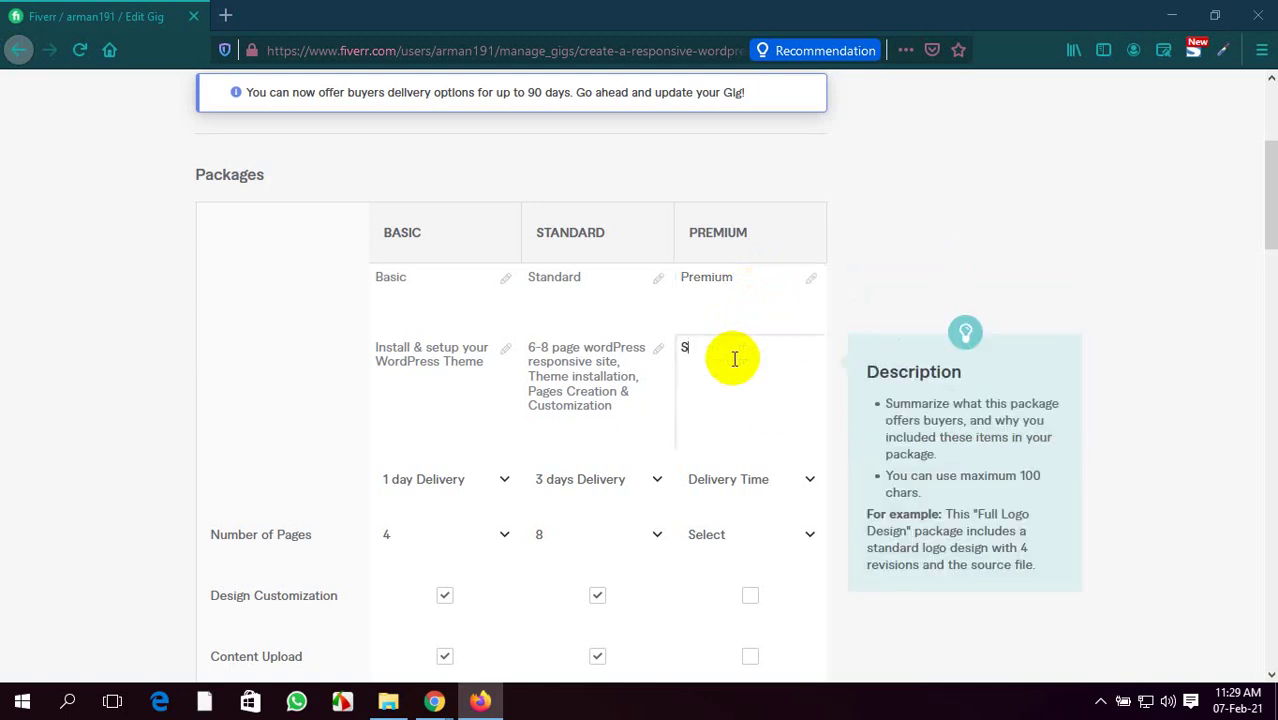
pyautogui.write('all Business Wo')
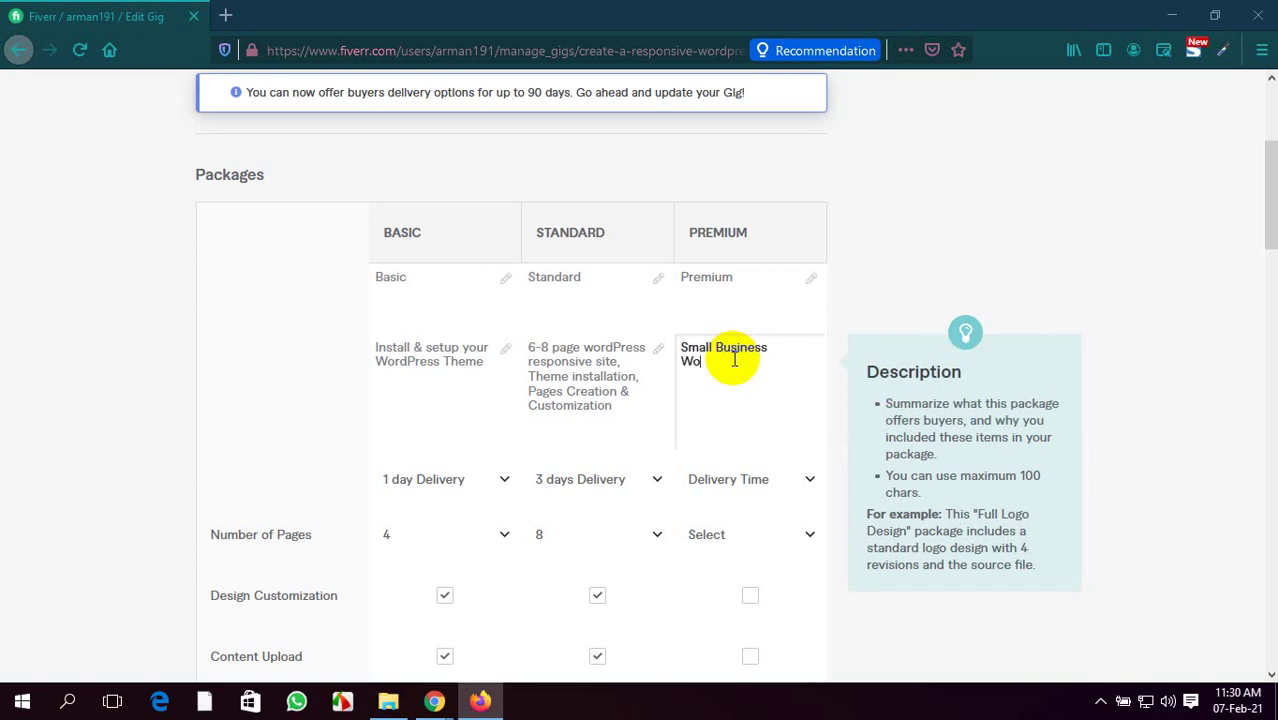
pyautogui.write('rpress website ot 10 Pages')
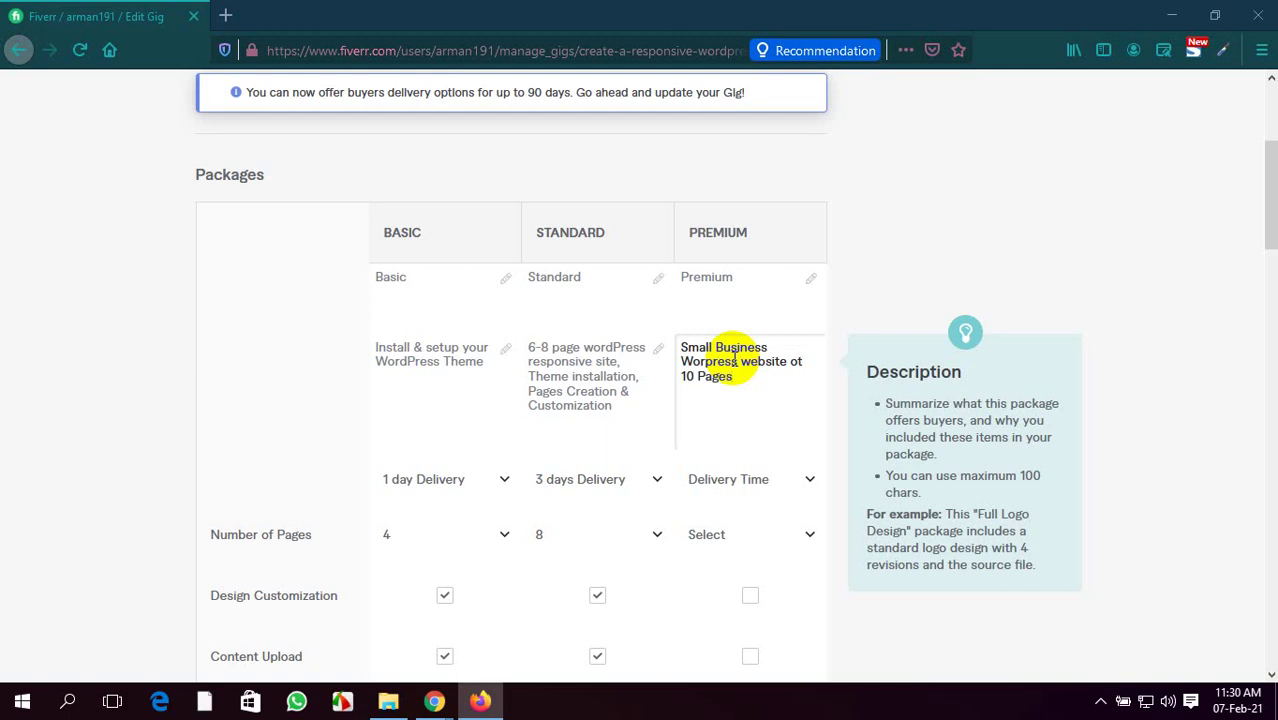
# - Admit the waiting person into the video call, then return to the Fiverr gig editor
pyautogui.click(342, 701)
pyautogui.moveTo(434, 701)
pyautogui.click(368, 617)
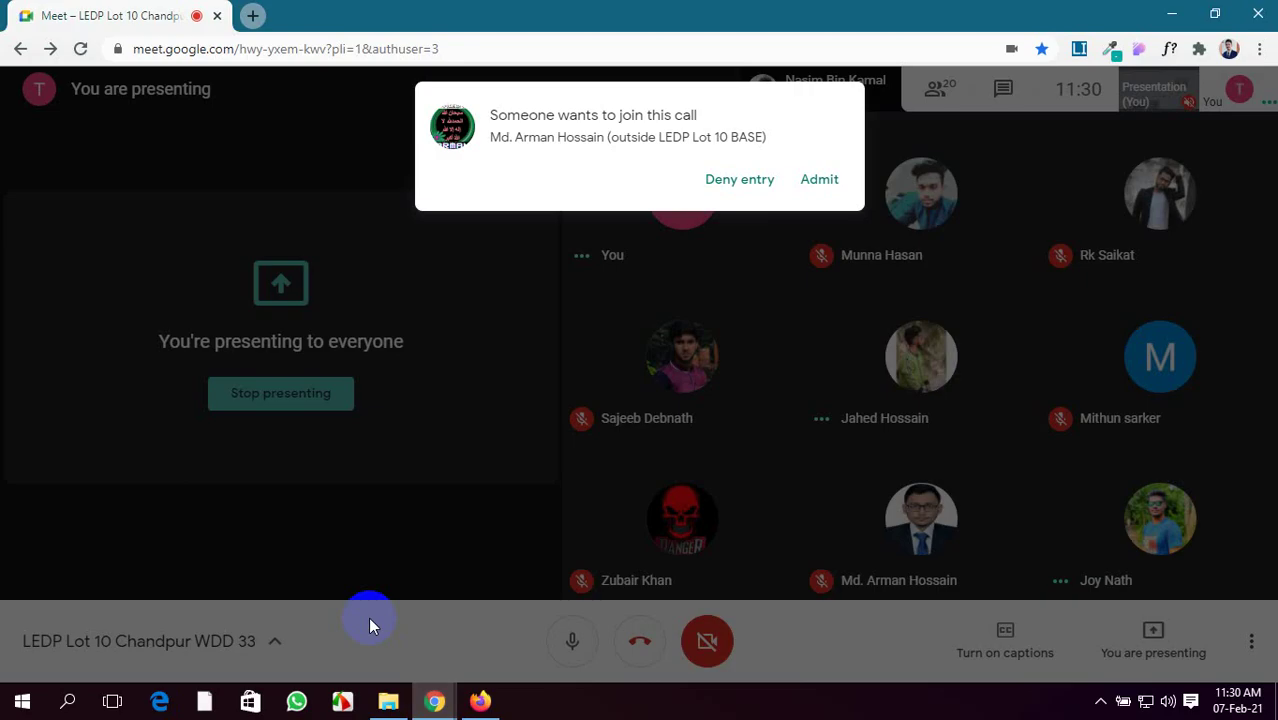
pyautogui.click(815, 182)
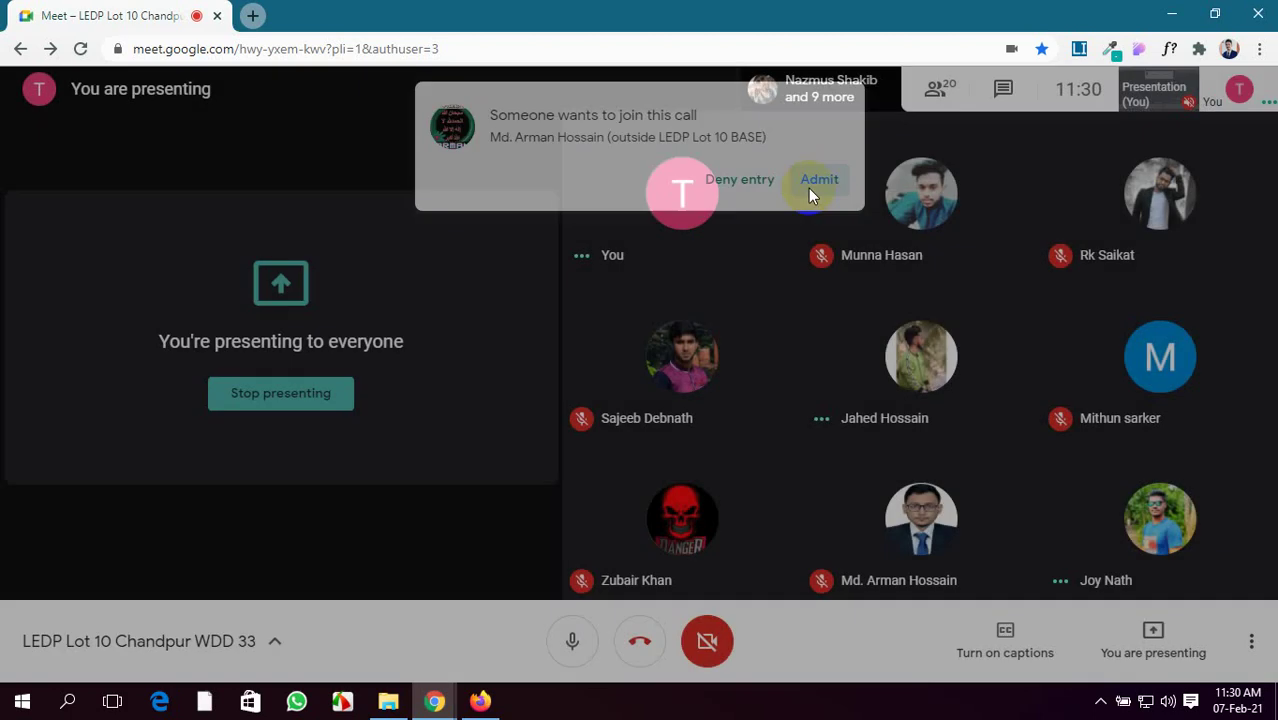
pyautogui.click(480, 701)
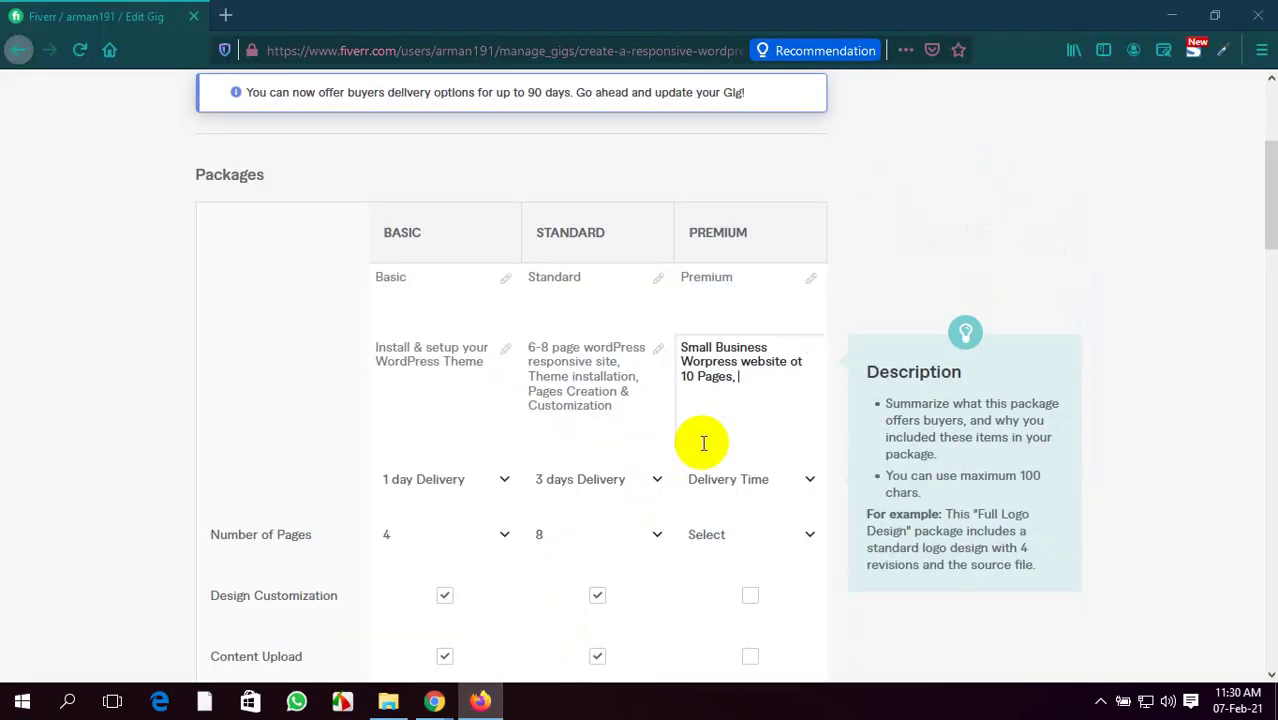
# - Extend the Premium description with theme install, pages creation and customization, correcting 'ot' to 'of'
pyautogui.write('Theme inastall , P')
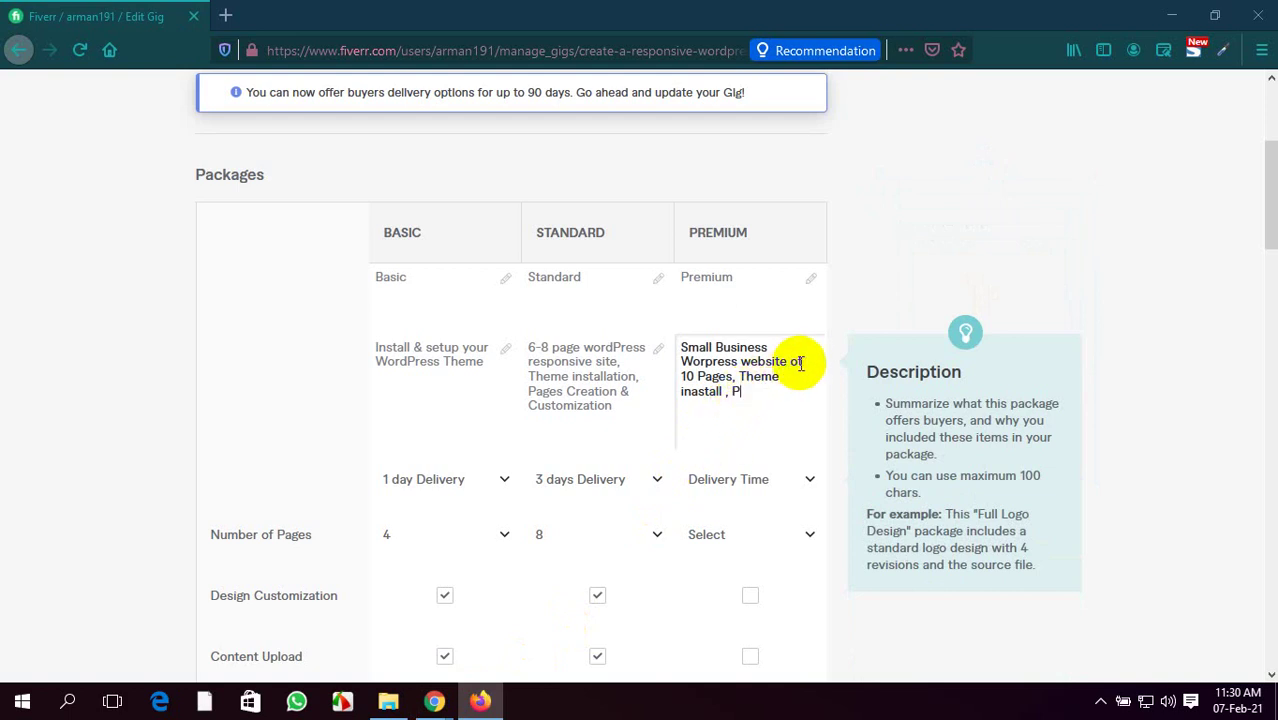
pyautogui.press('Delete')
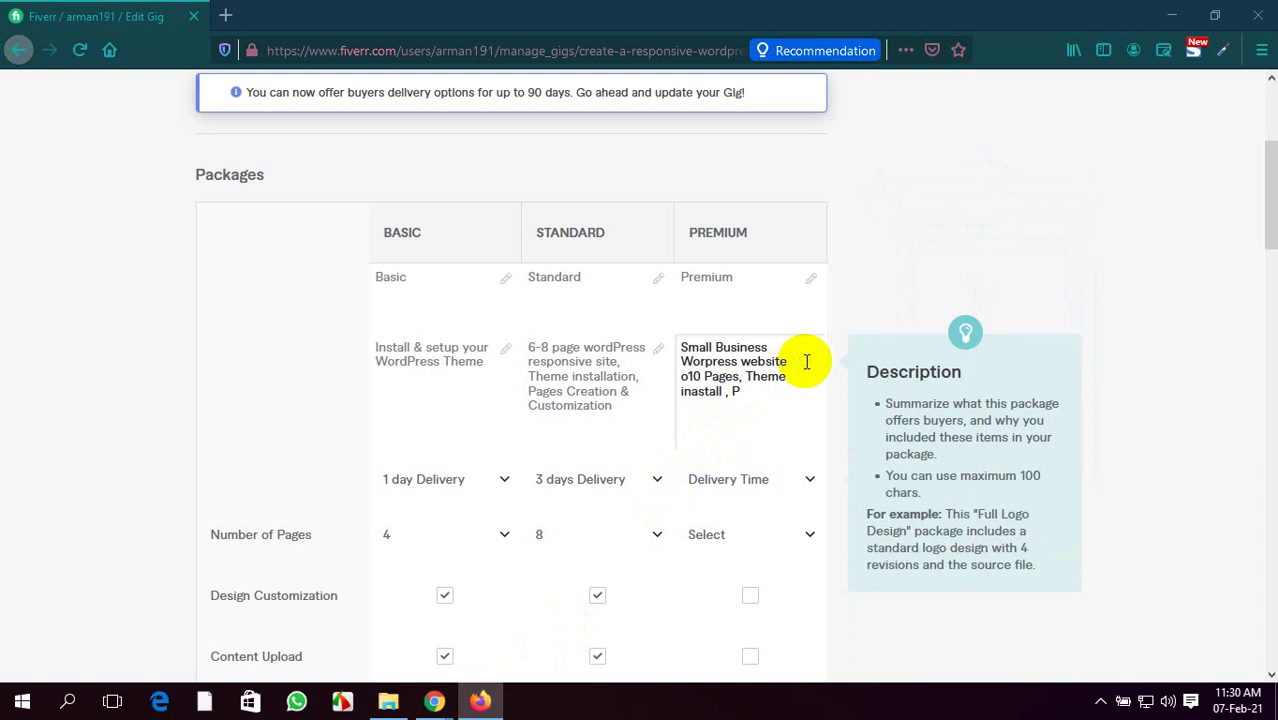
pyautogui.write('f 10 P')
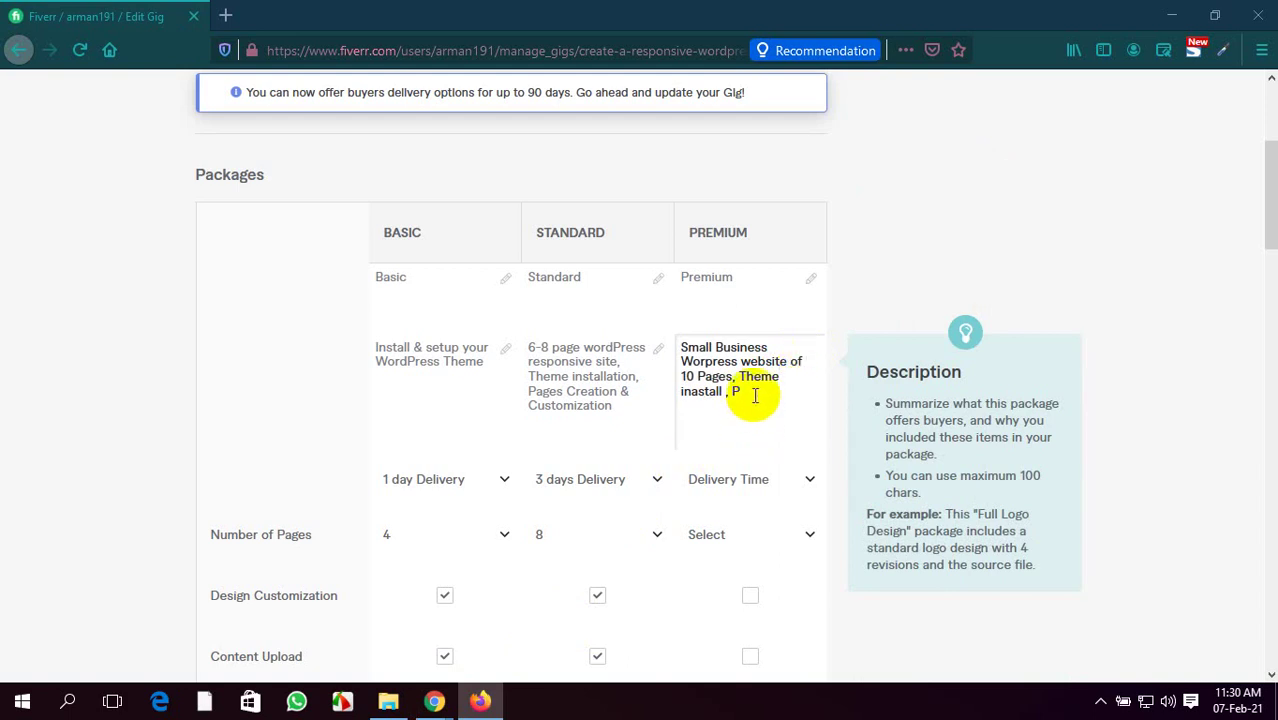
pyautogui.write('ages')
pyautogui.write('creation, Cusomizat')
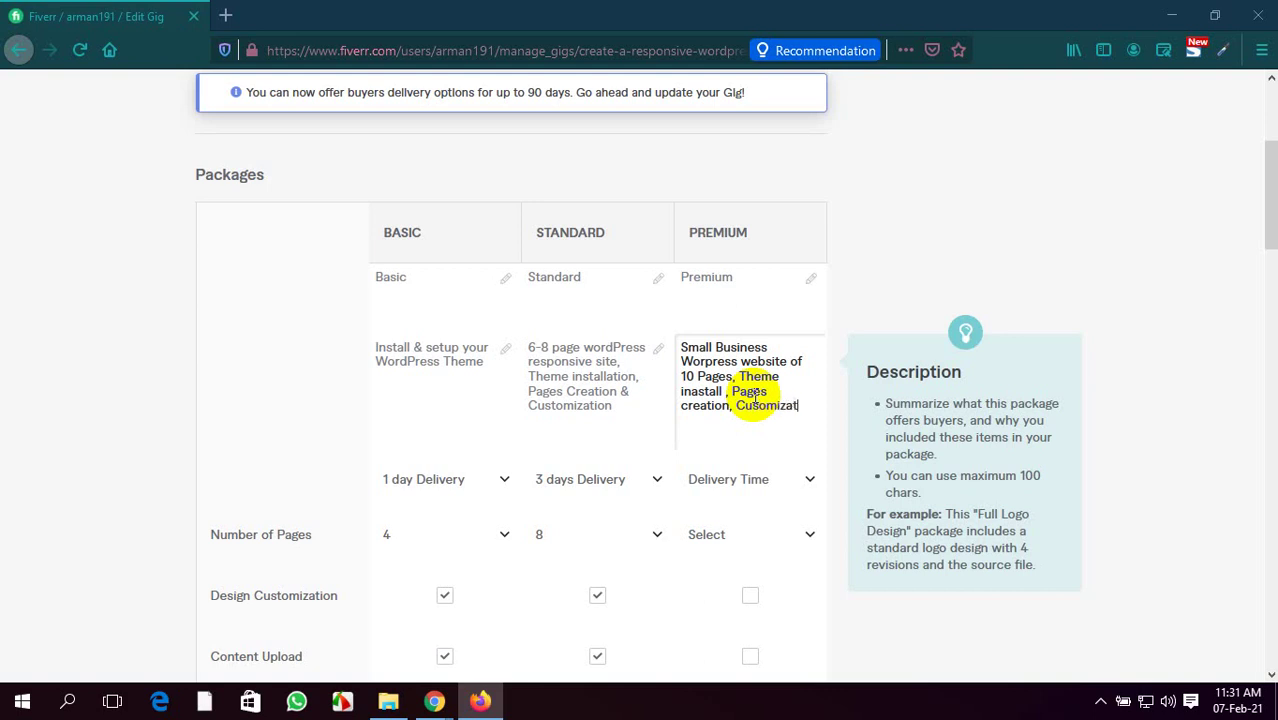
pyautogui.write('ion ')
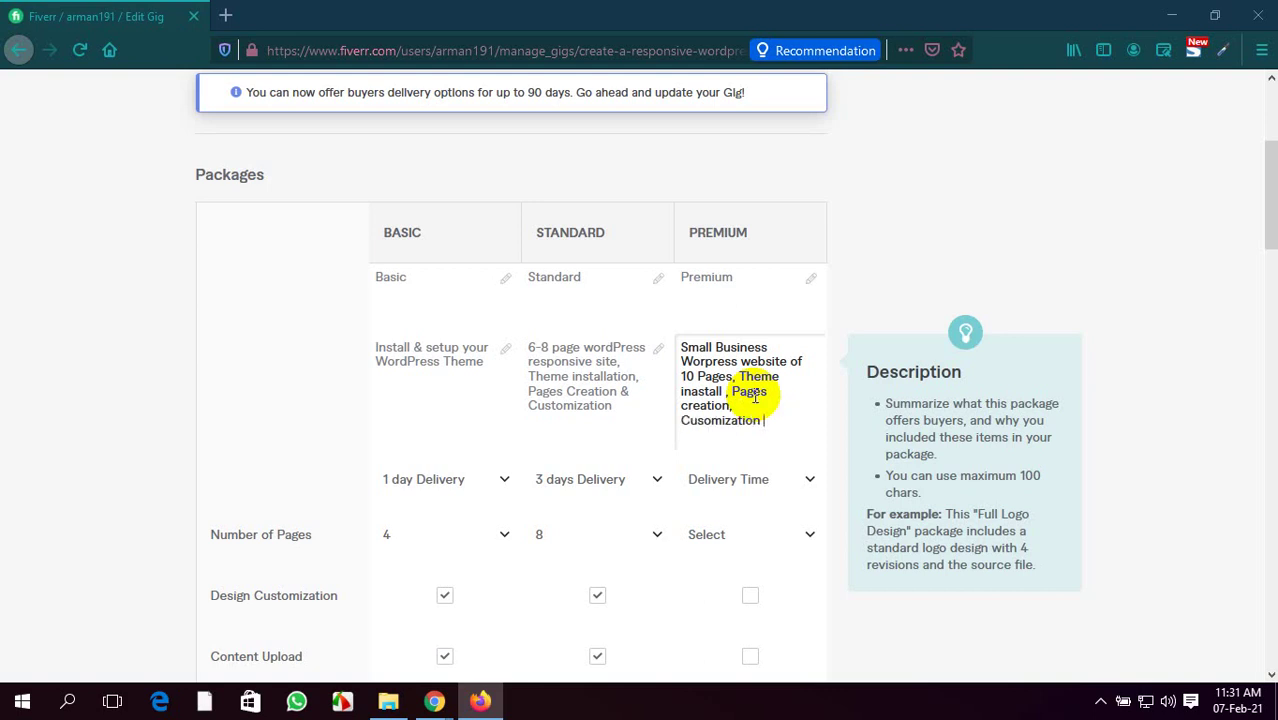
pyautogui.write('and Optim')
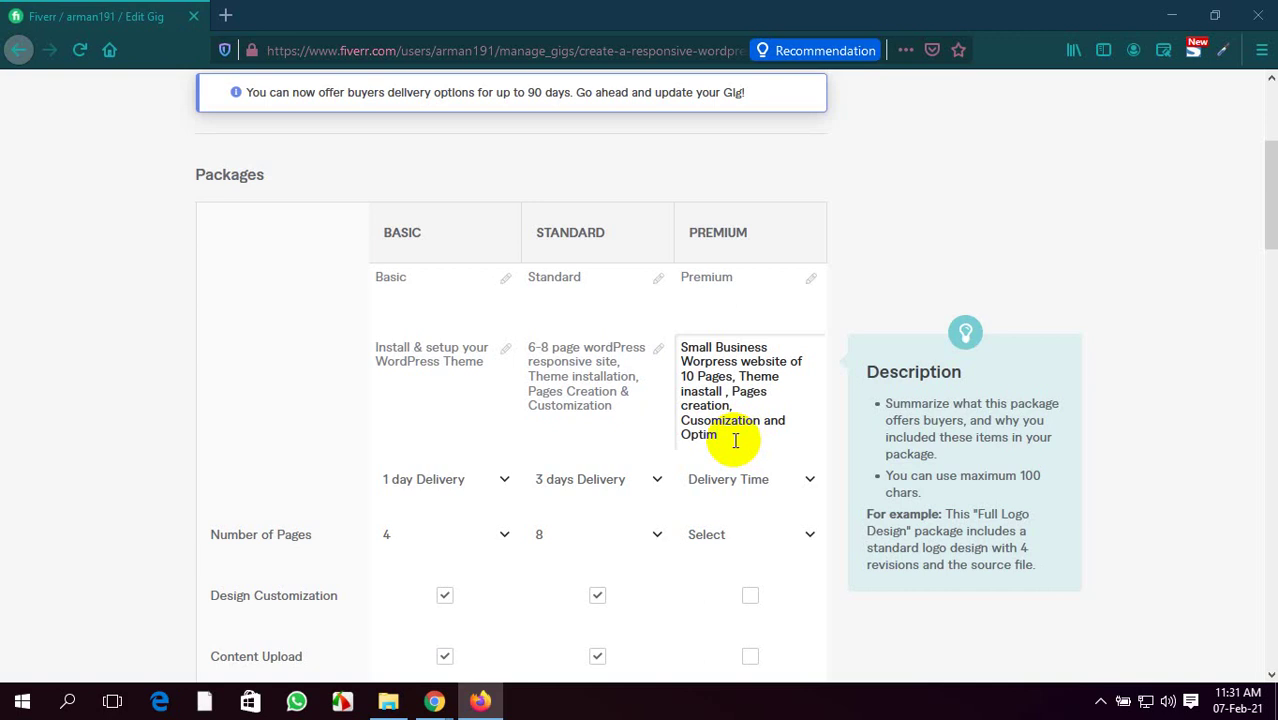
# - Delete the trailing 'and Optim' and end both Premium and Standard descriptions with a period
pyautogui.scroll(2, 733, 439)
pyautogui.scroll(-2, 733, 442)
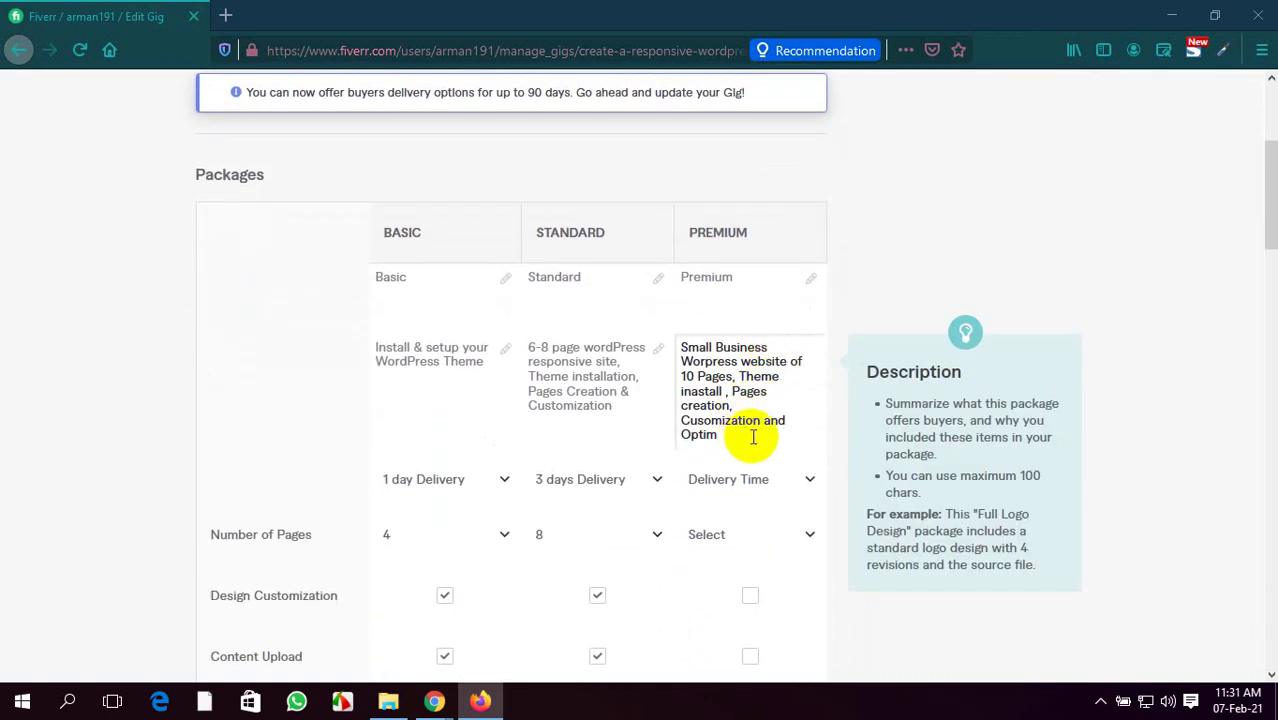
pyautogui.moveTo(718, 436); pyautogui.dragTo(764, 422)
pyautogui.press('BackSpace')
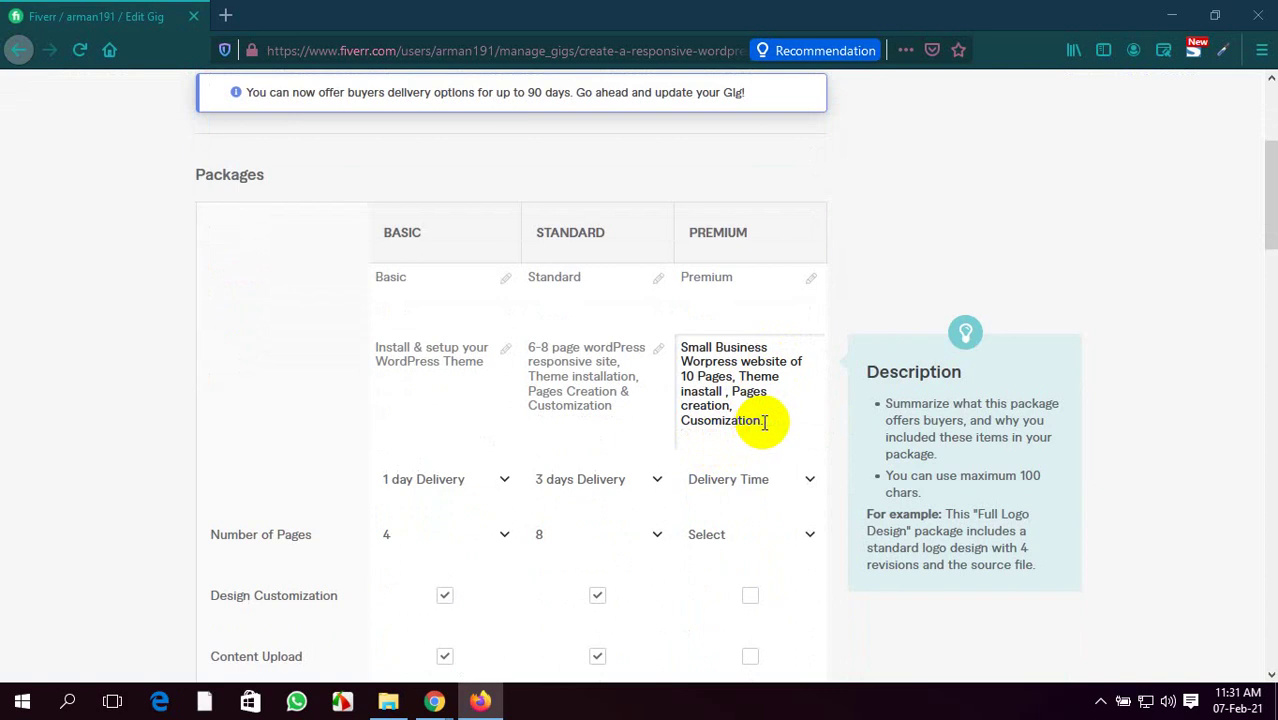
pyautogui.write('.')
pyautogui.click(630, 406)
pyautogui.write('.')
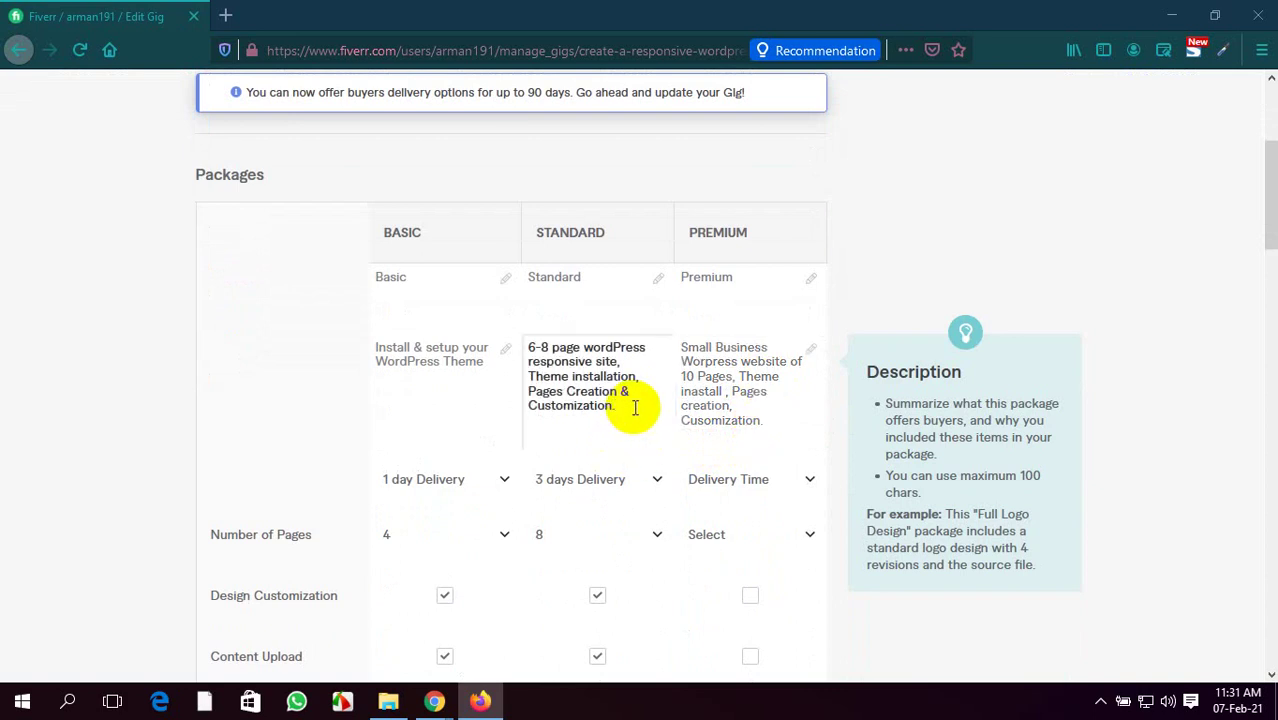
pyautogui.scroll(-1, 700, 480)
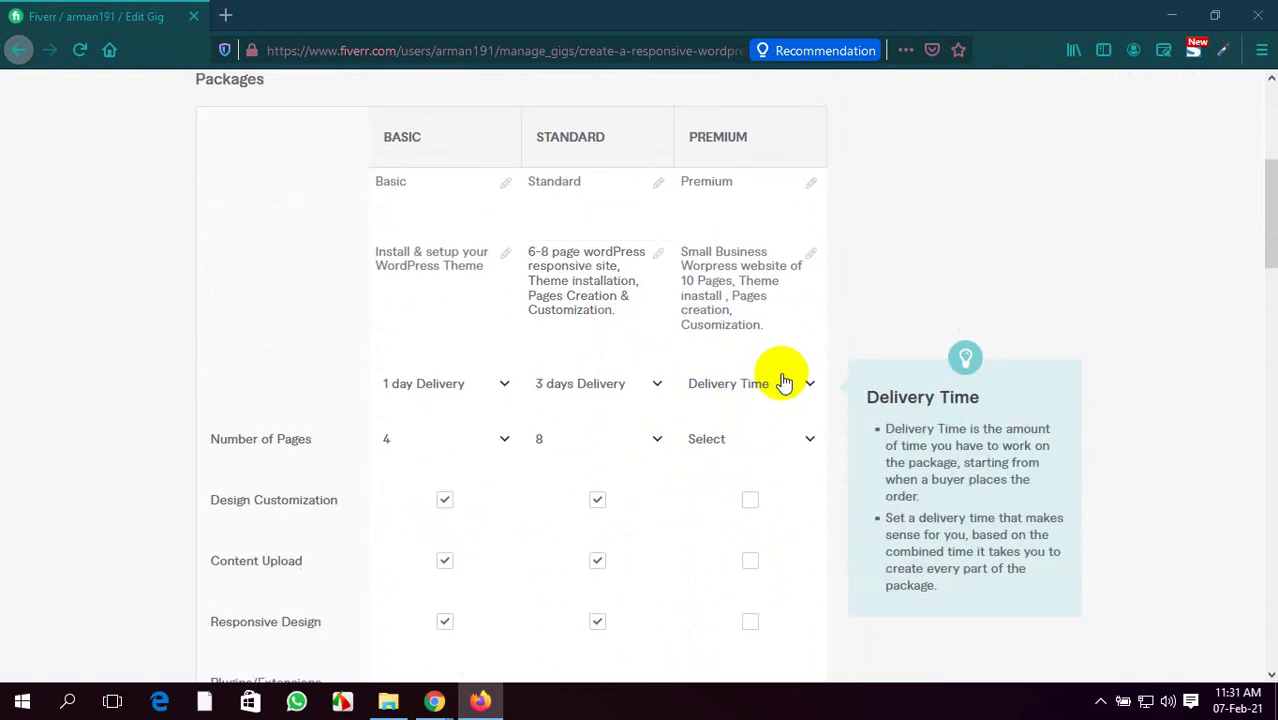
# - Set the Premium package to 7 days delivery and 10 pages
pyautogui.click(778, 383)
pyautogui.scroll(-4, 725, 587)
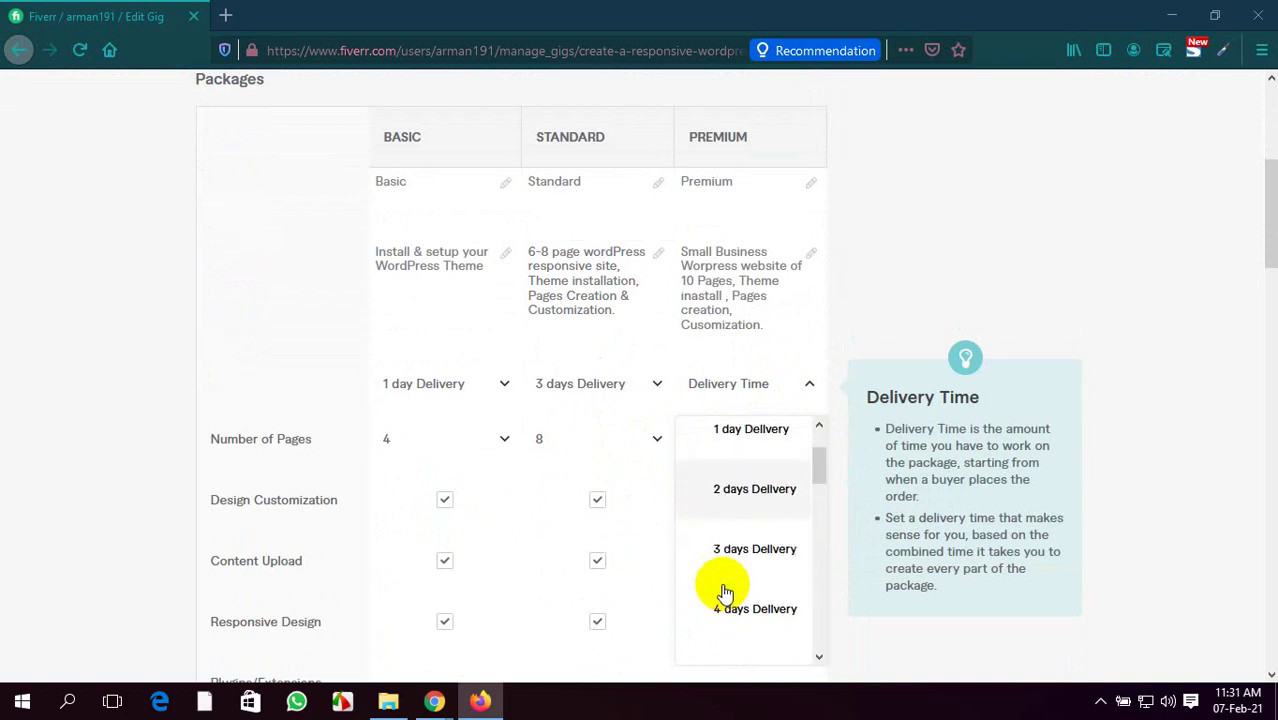
pyautogui.click(752, 642)
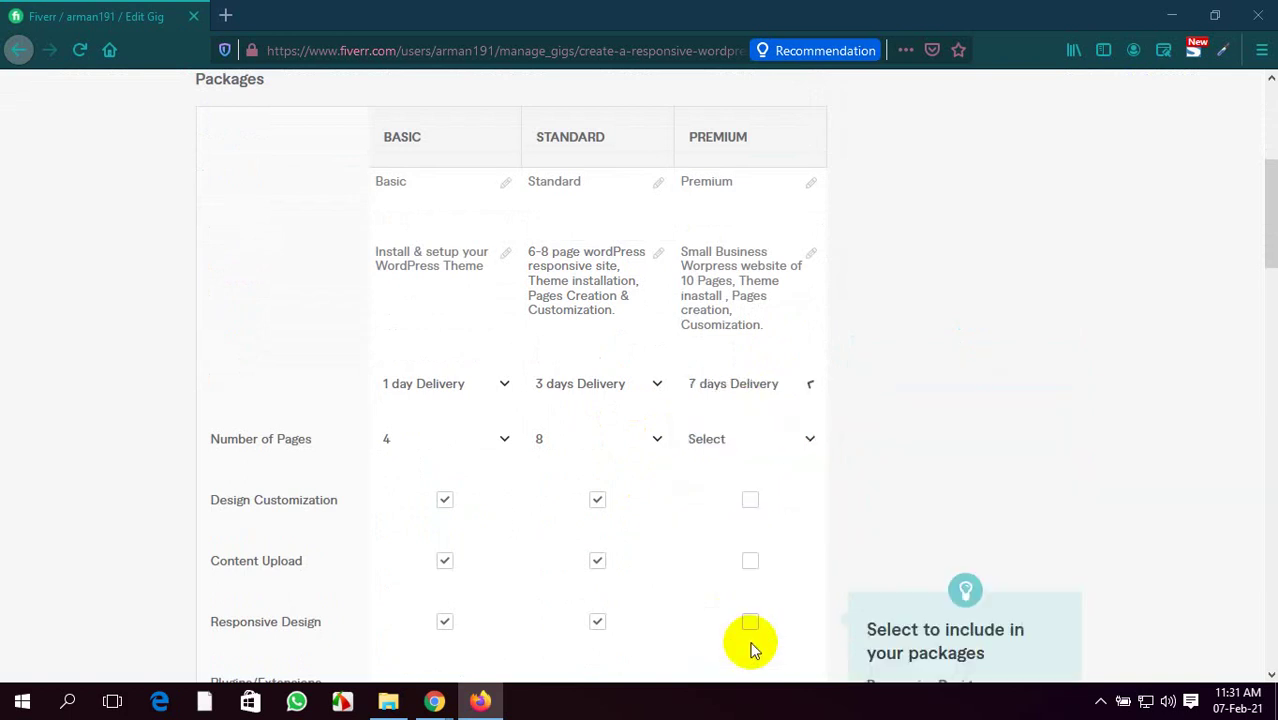
pyautogui.scroll(-1, 740, 465)
pyautogui.scroll(-1, 783, 420)
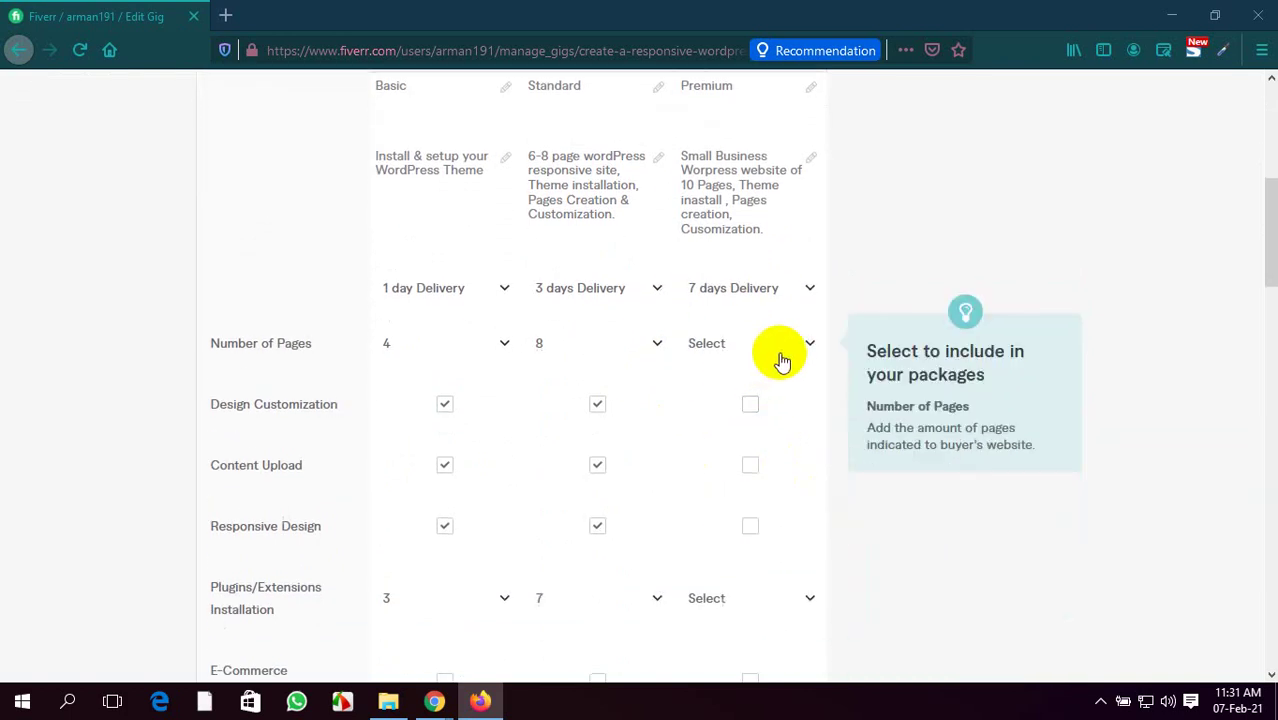
pyautogui.click(782, 346)
pyautogui.scroll(-8, 724, 528)
pyautogui.scroll(-4, 726, 528)
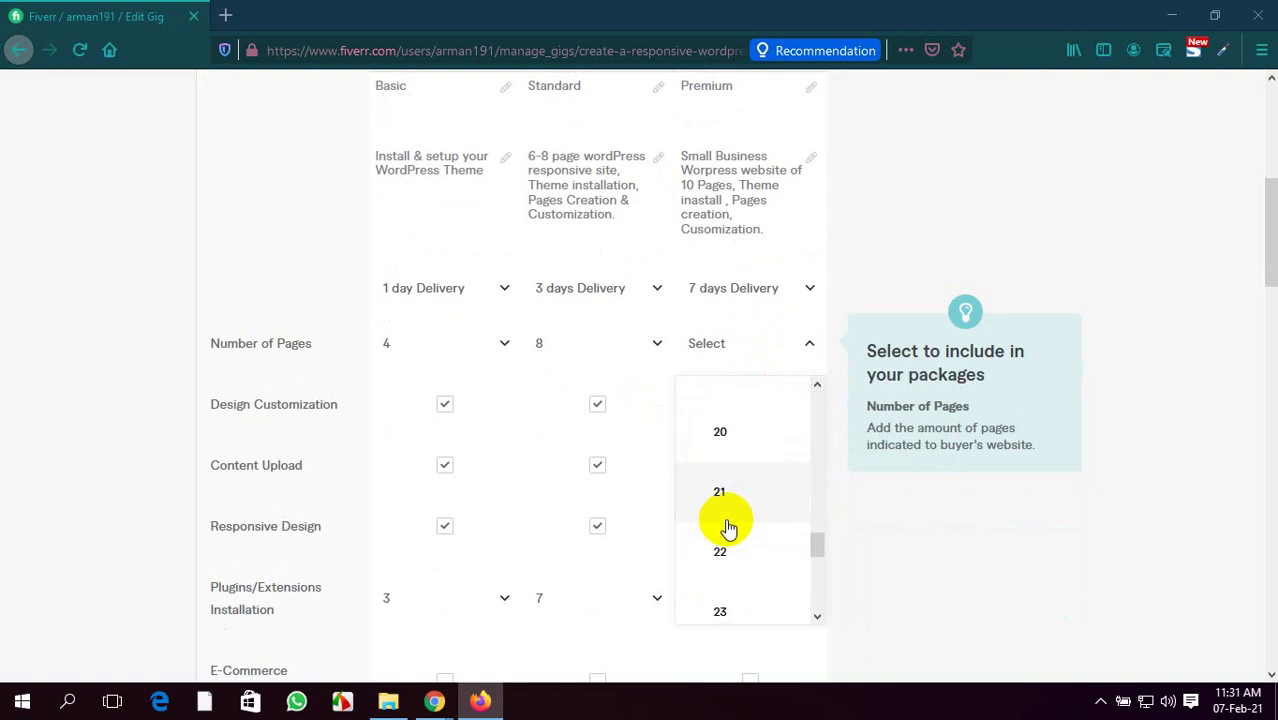
pyautogui.scroll(4, 728, 528)
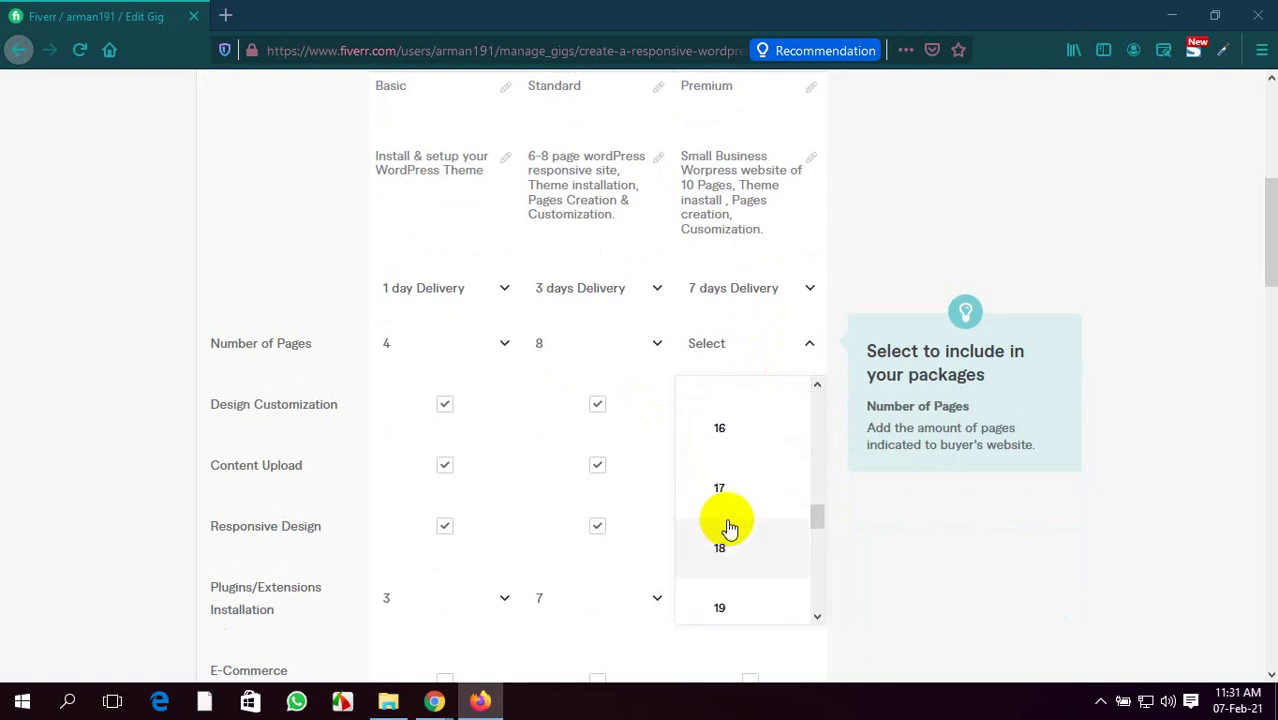
pyautogui.scroll(3, 728, 528)
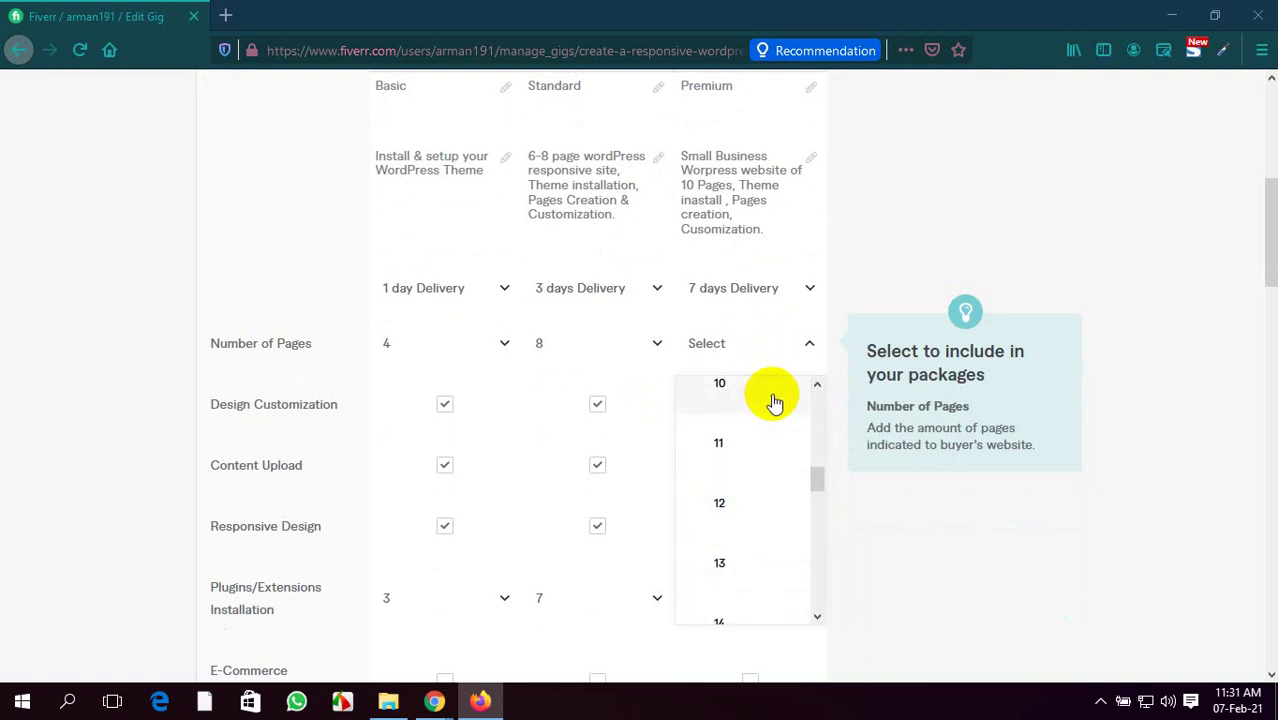
pyautogui.click(772, 395)
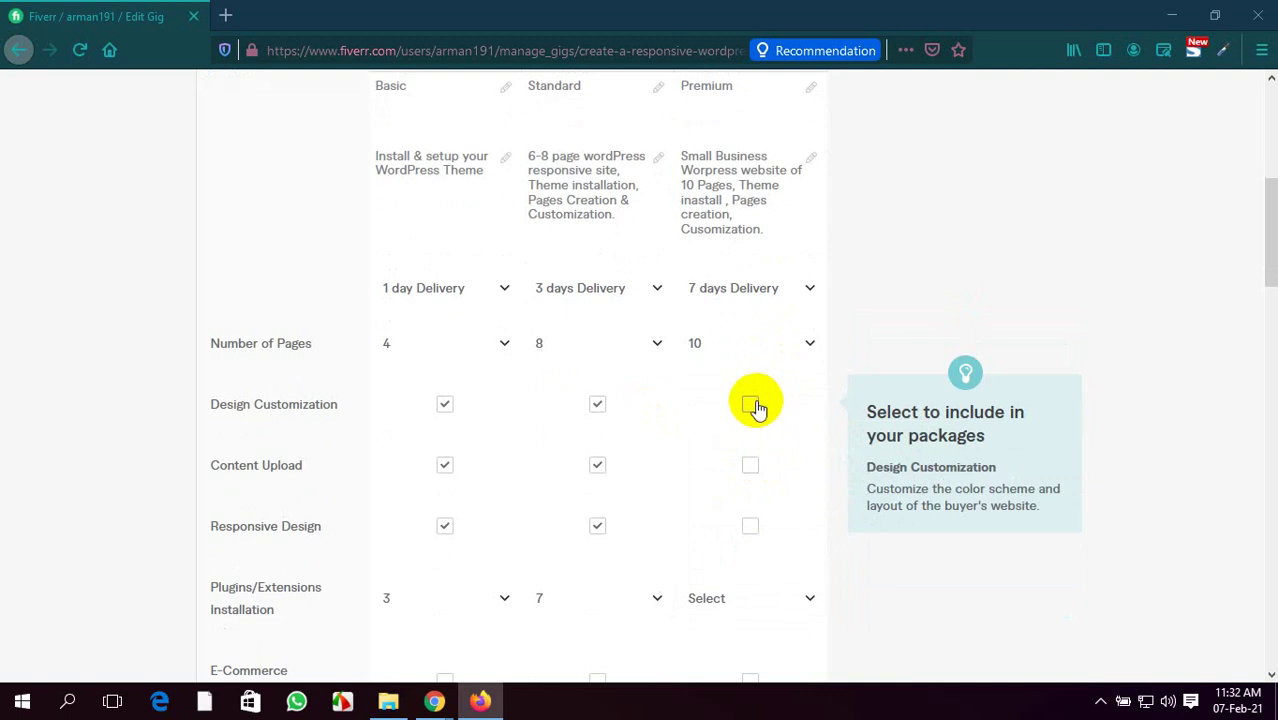
# - Include customization, content upload, responsive design, 10 plugins and e-commerce functionality in Premium
pyautogui.click(753, 405)
pyautogui.click(754, 466)
pyautogui.scroll(-2, 756, 455)
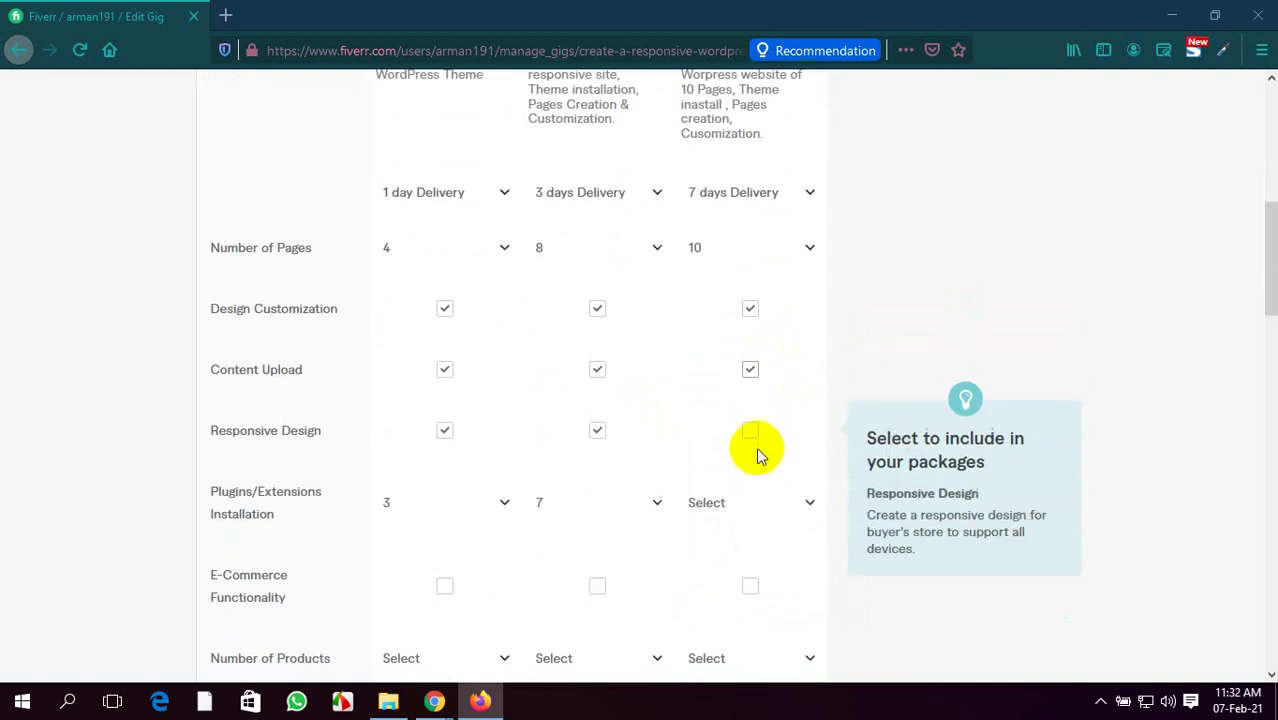
pyautogui.click(751, 433)
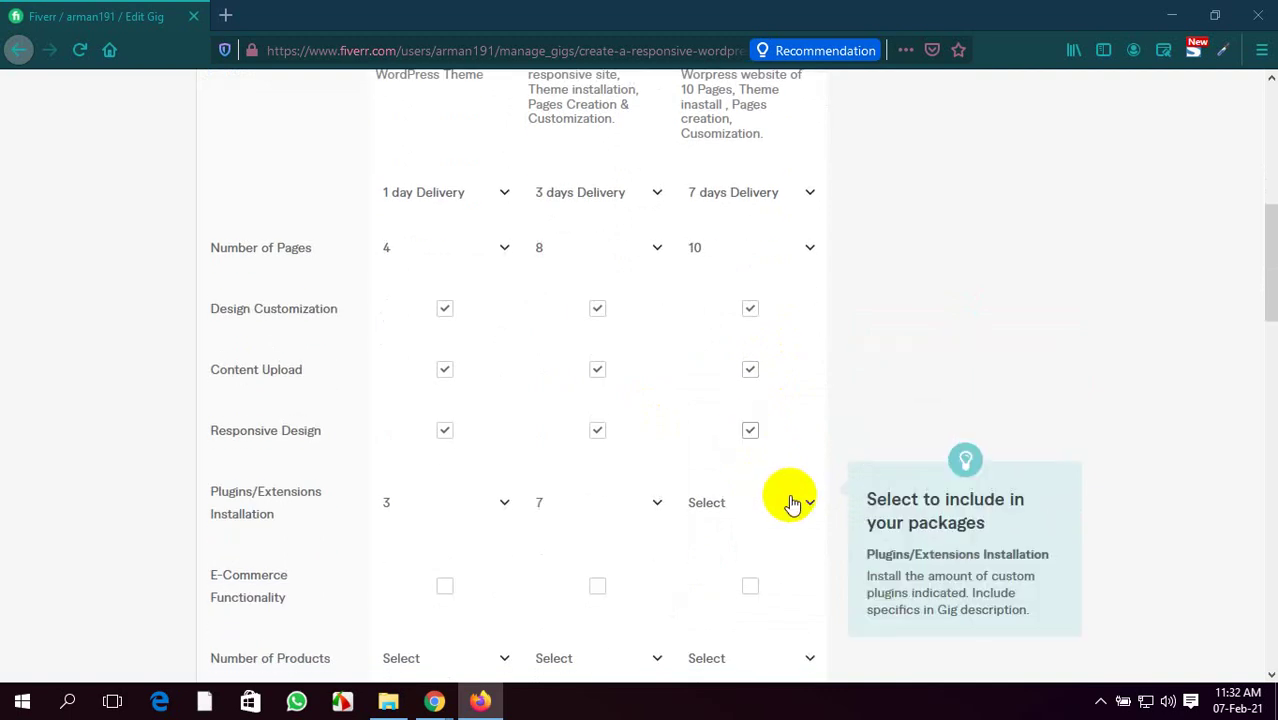
pyautogui.click(791, 505)
pyautogui.scroll(-5, 775, 447)
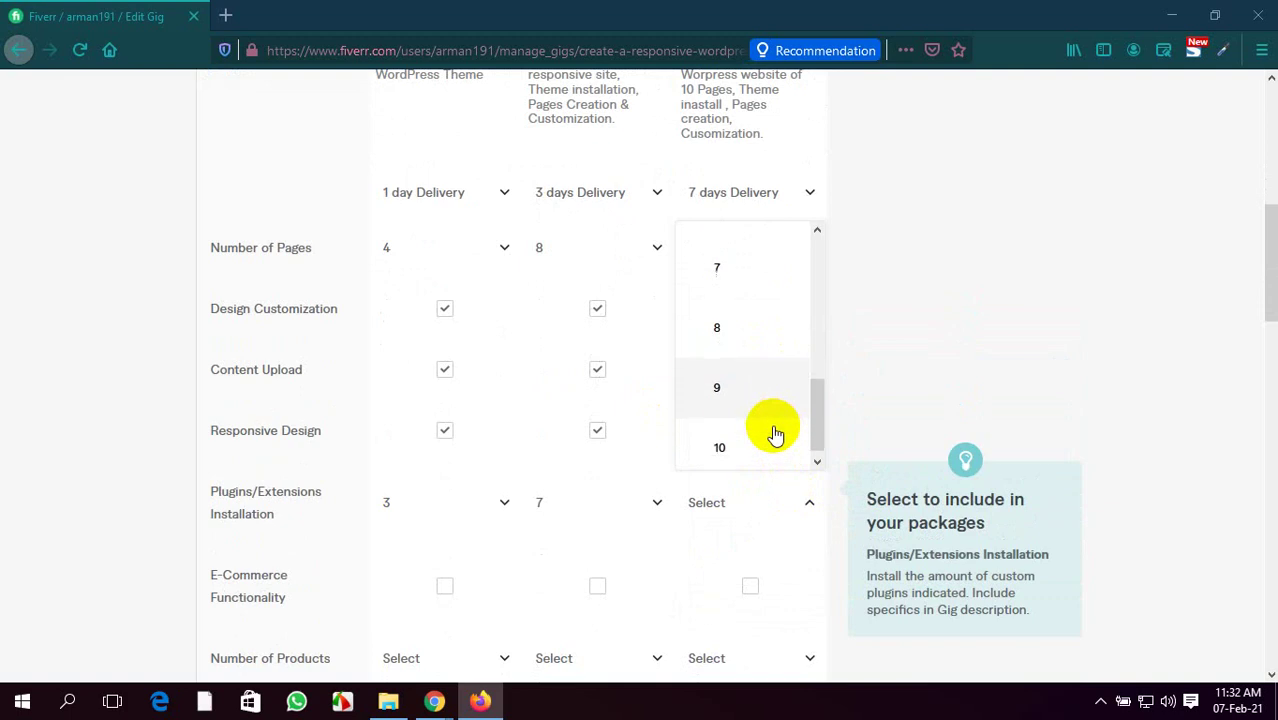
pyautogui.click(770, 440)
pyautogui.scroll(-5, 625, 457)
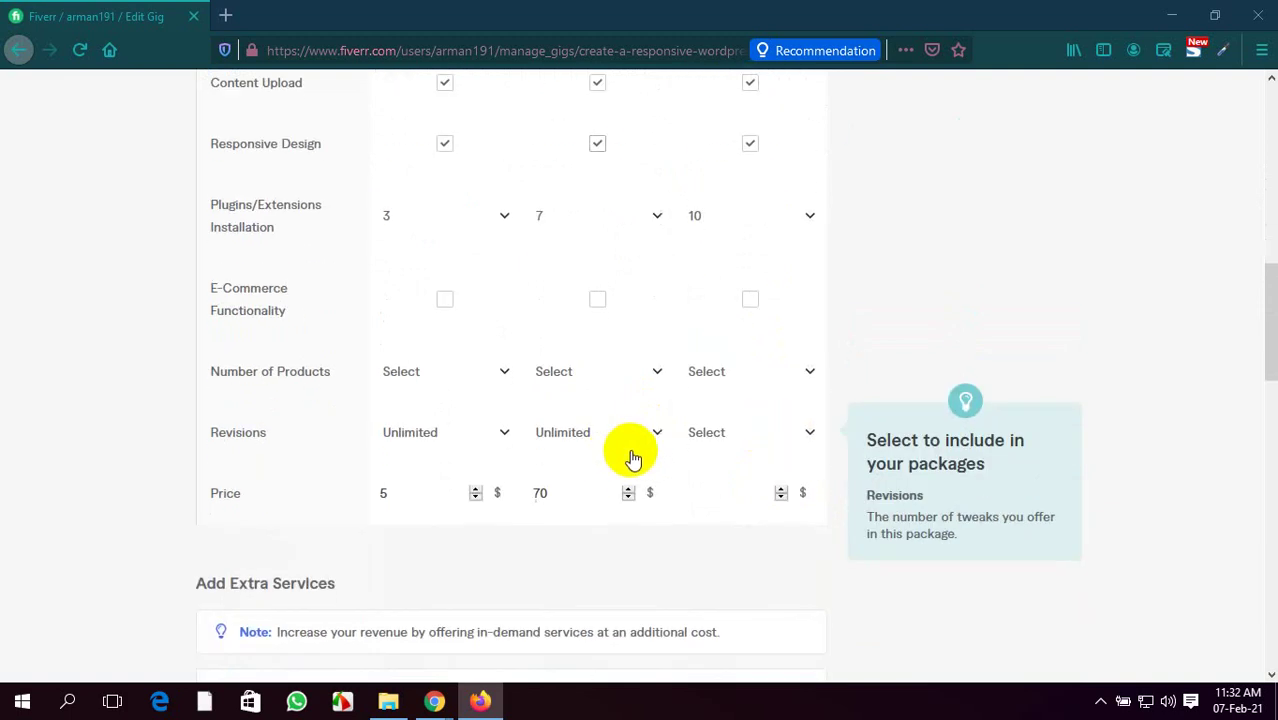
pyautogui.click(750, 301)
# - Give the Premium package 50 products, Unlimited revisions and a $150 price
pyautogui.click(786, 374)
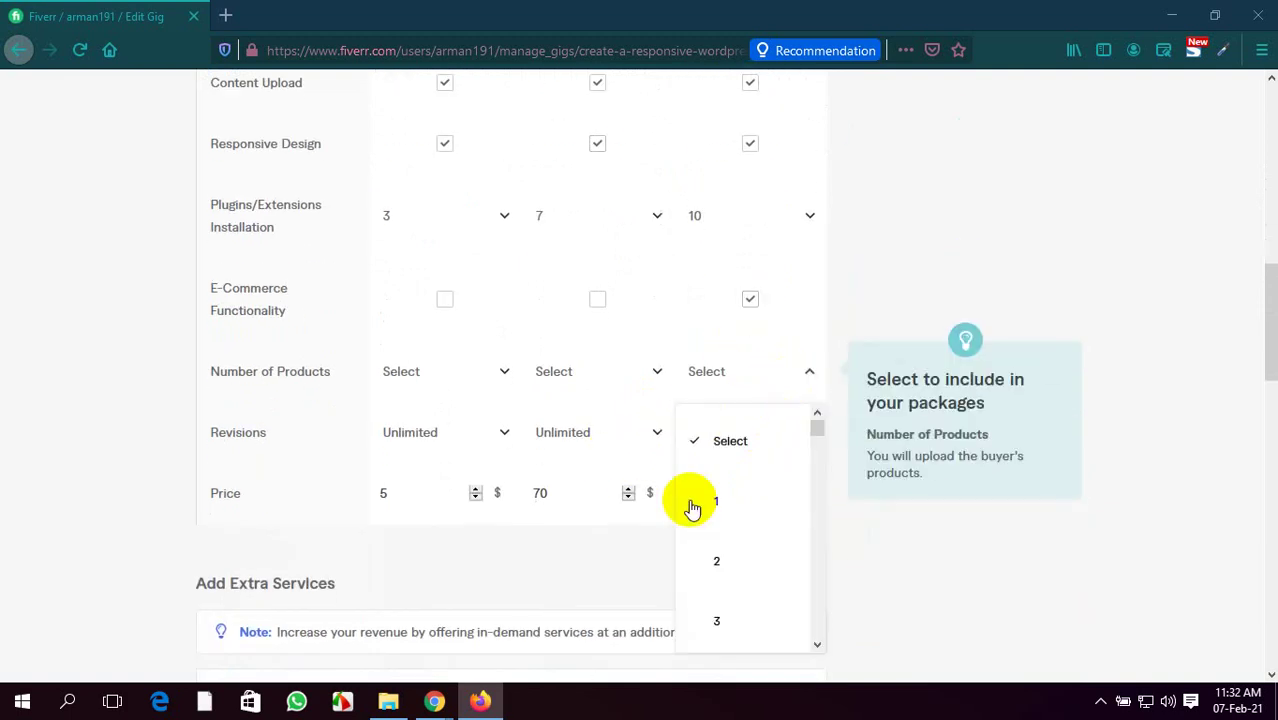
pyautogui.scroll(-5, 697, 540)
pyautogui.scroll(-15, 697, 545)
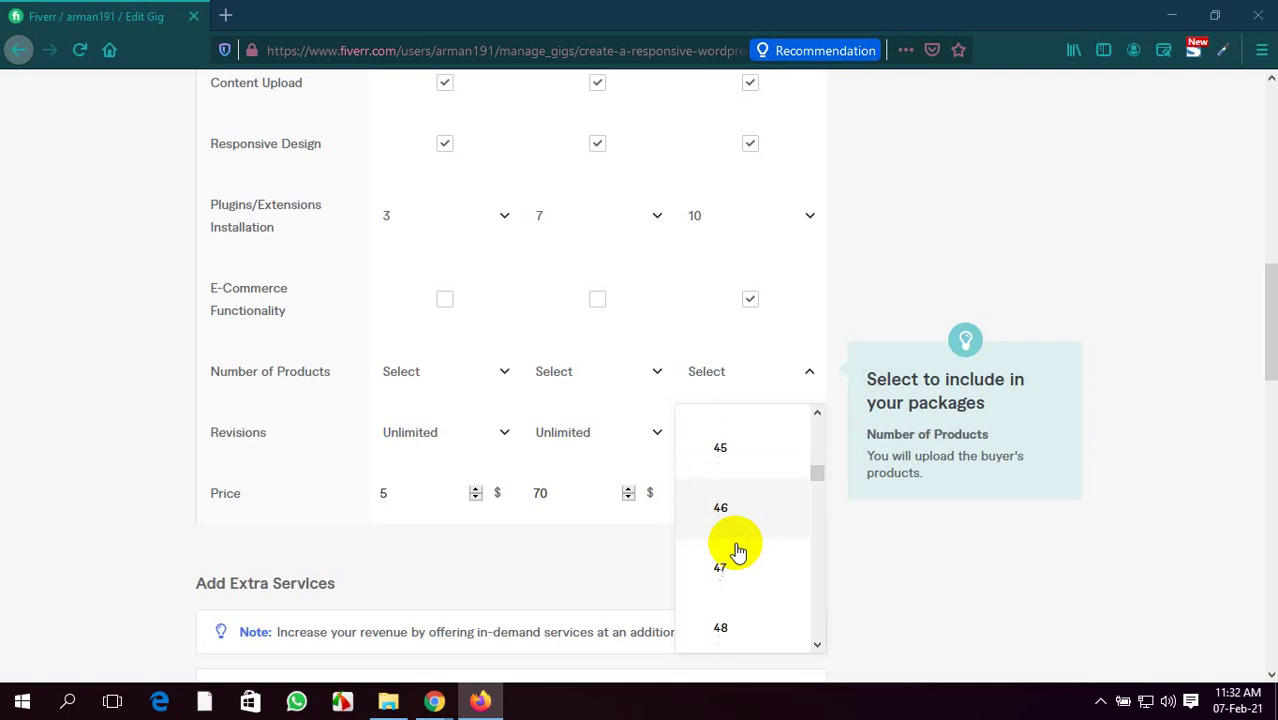
pyautogui.click(737, 549)
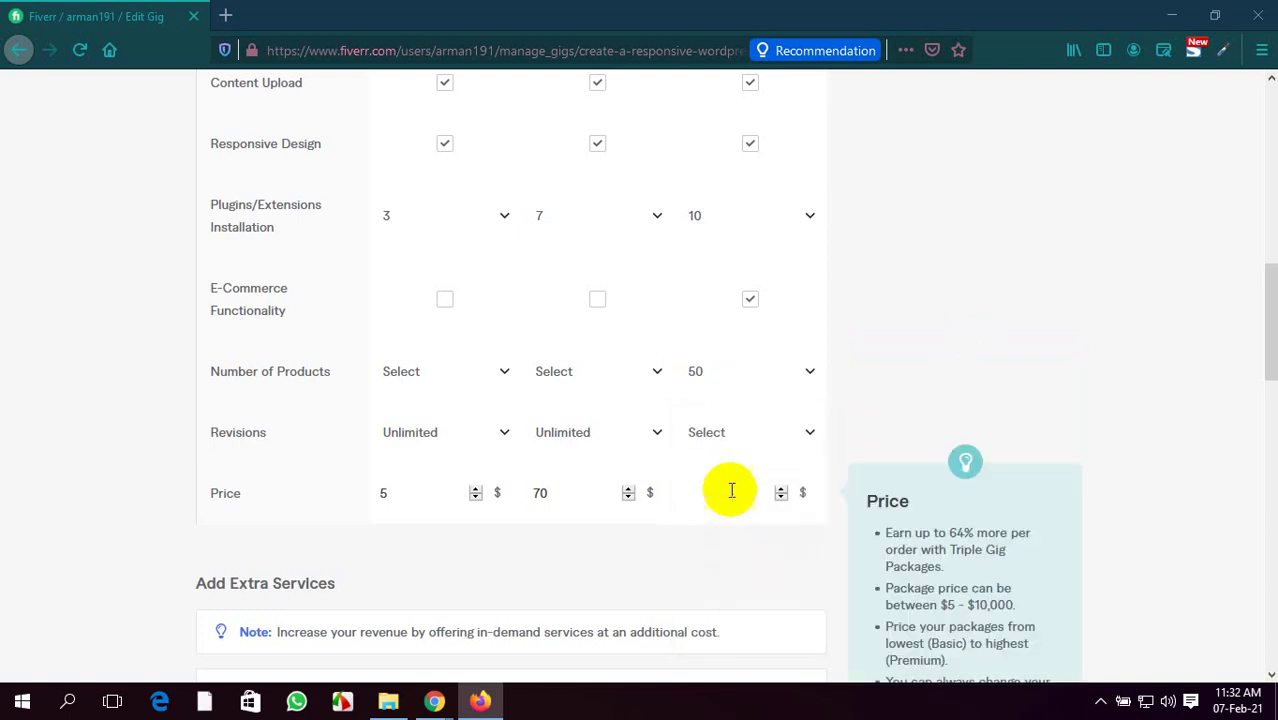
pyautogui.click(796, 453)
pyautogui.scroll(-3, 707, 337)
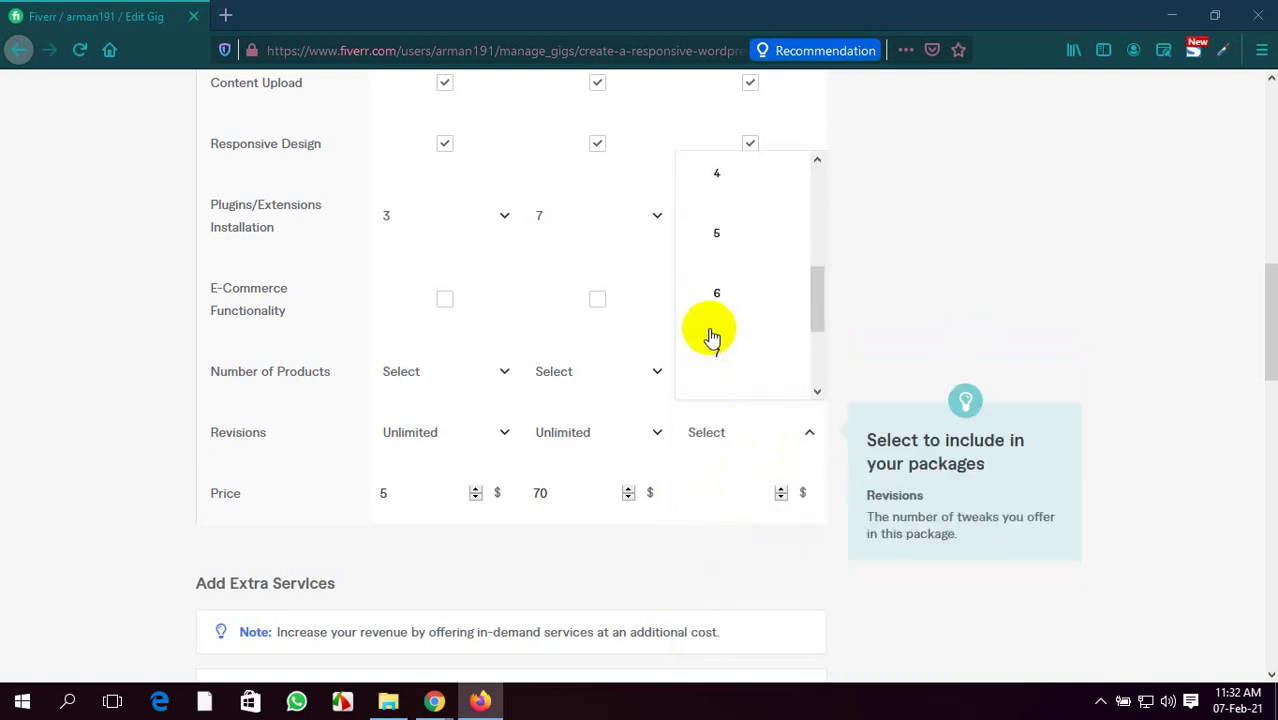
pyautogui.click(735, 368)
pyautogui.scroll(-1, 756, 457)
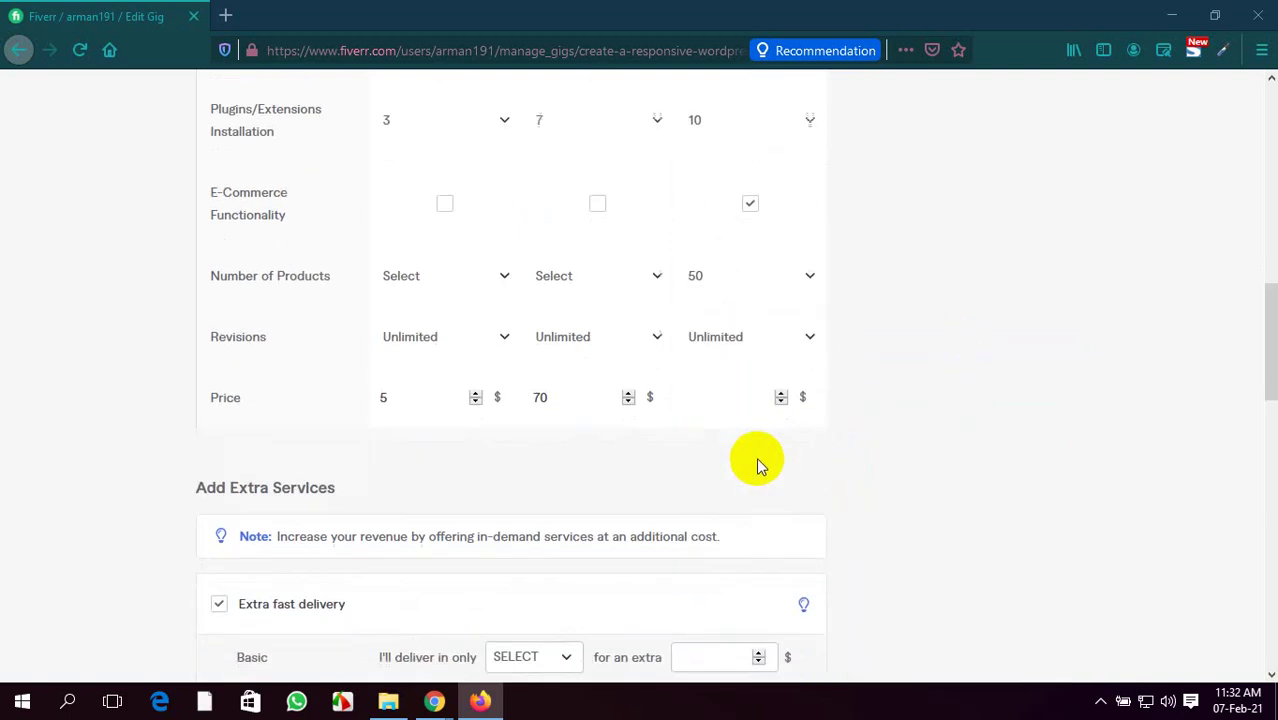
pyautogui.click(734, 397)
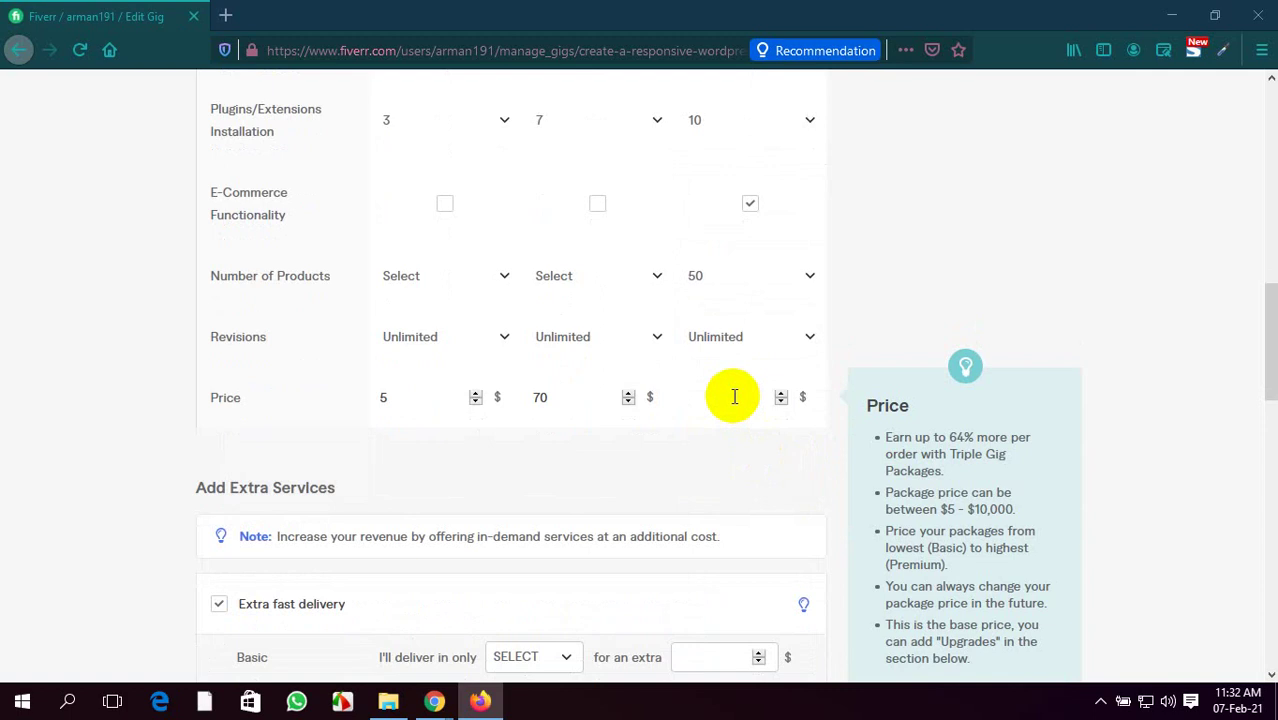
pyautogui.write('150')
pyautogui.scroll(-3, 586, 460)
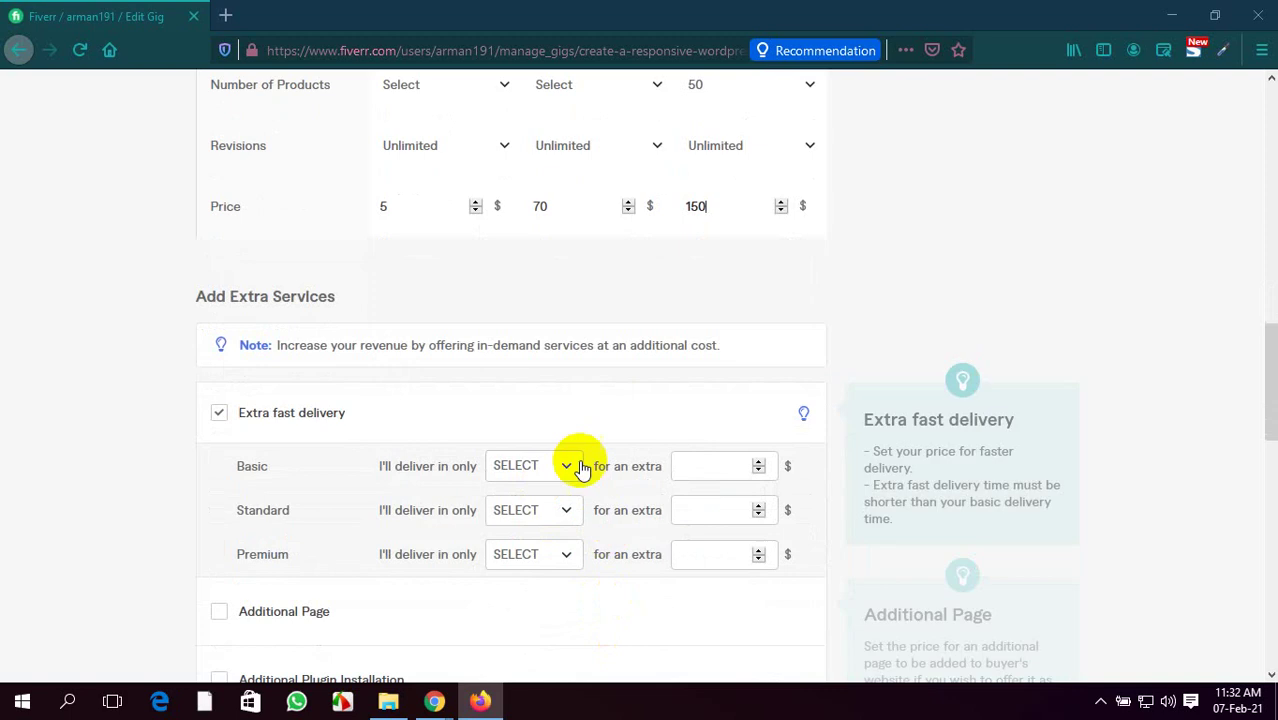
# - Set Basic extra fast delivery to 1 day
pyautogui.scroll(7, 581, 468)
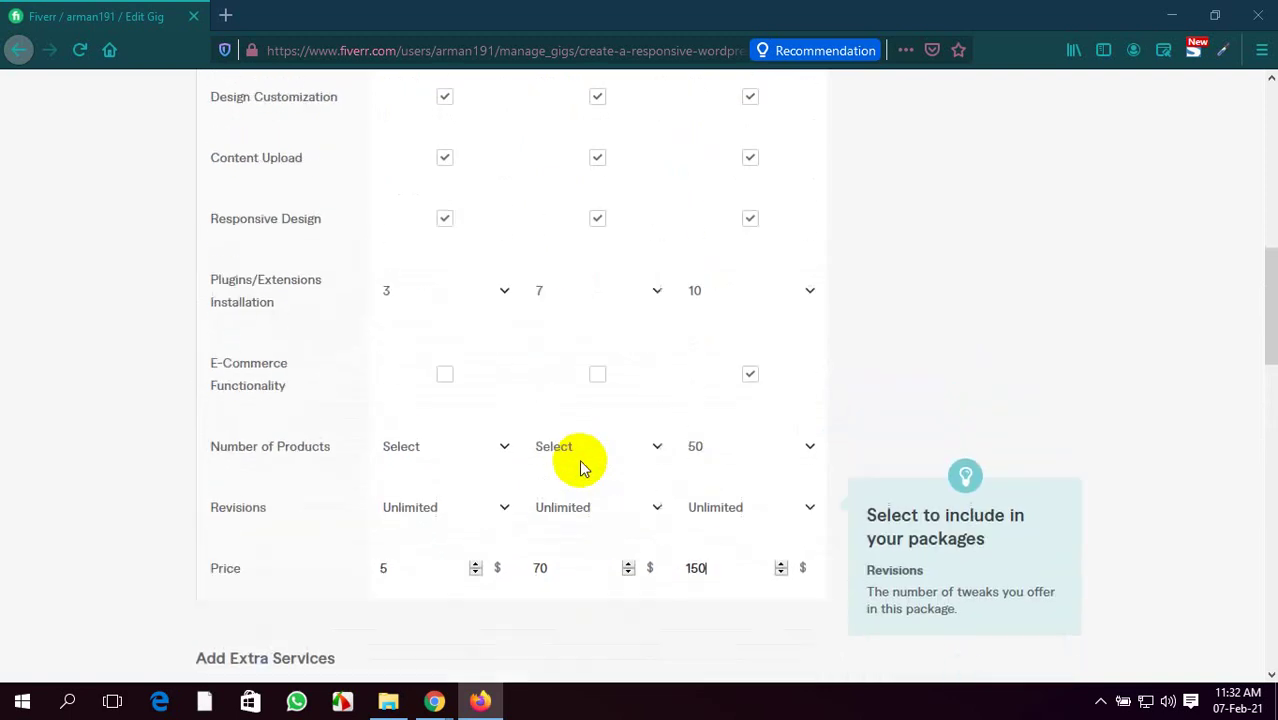
pyautogui.scroll(-7, 582, 465)
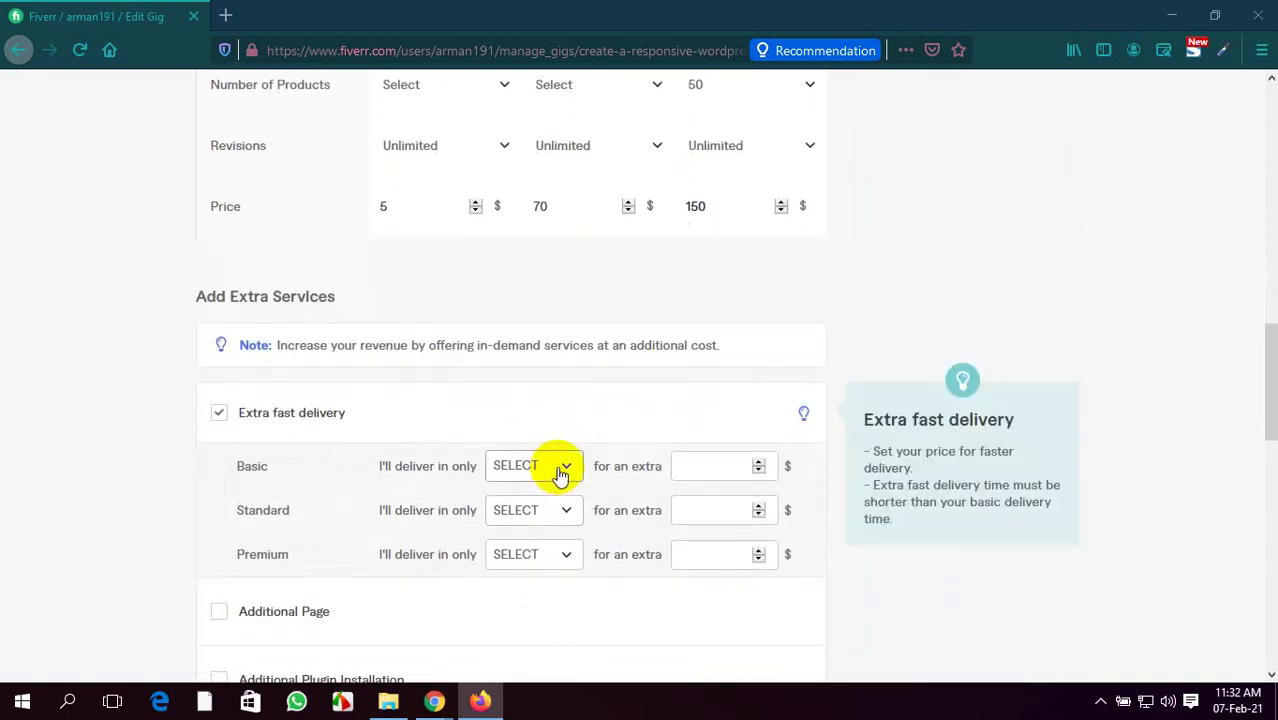
pyautogui.click(563, 467)
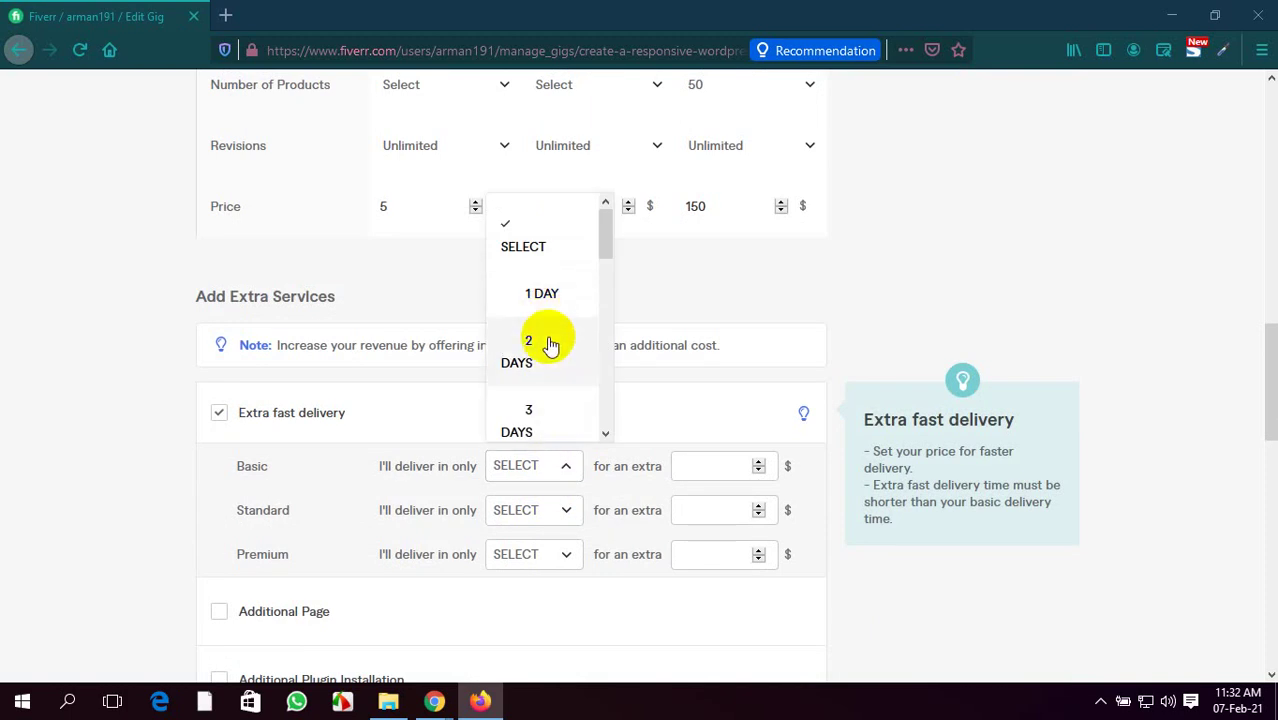
pyautogui.click(550, 345)
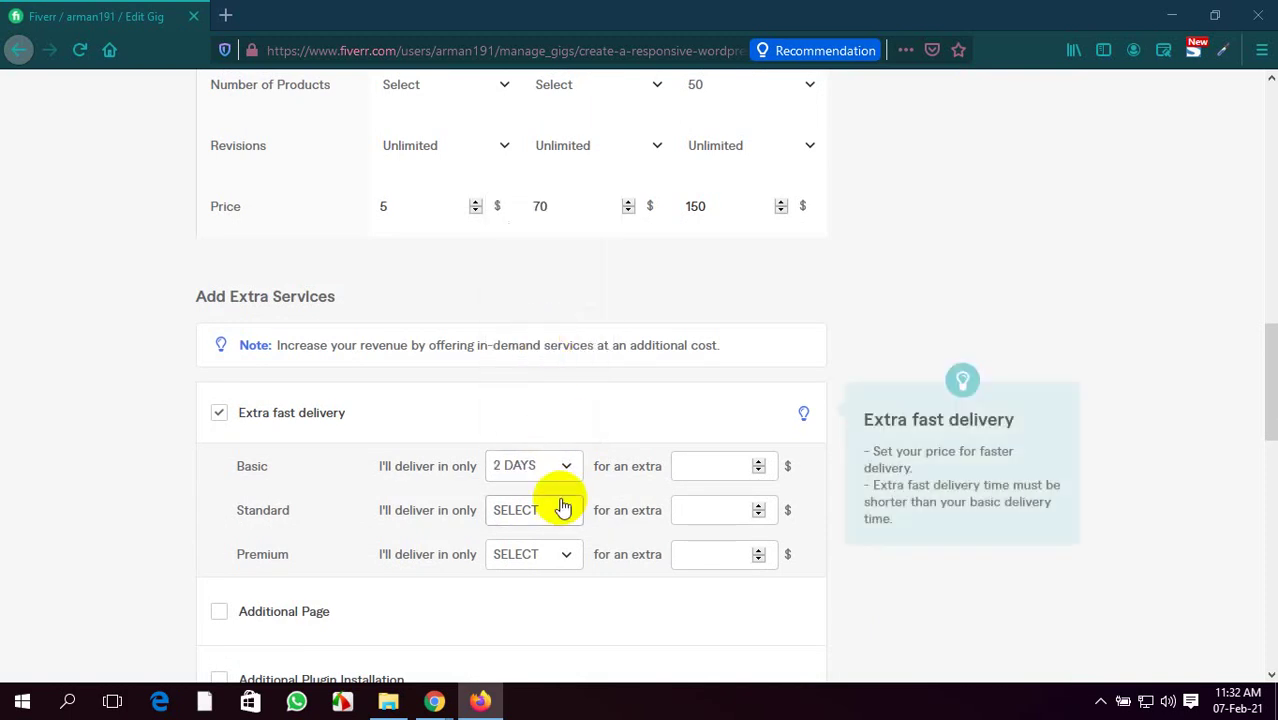
pyautogui.click(563, 467)
pyautogui.click(538, 298)
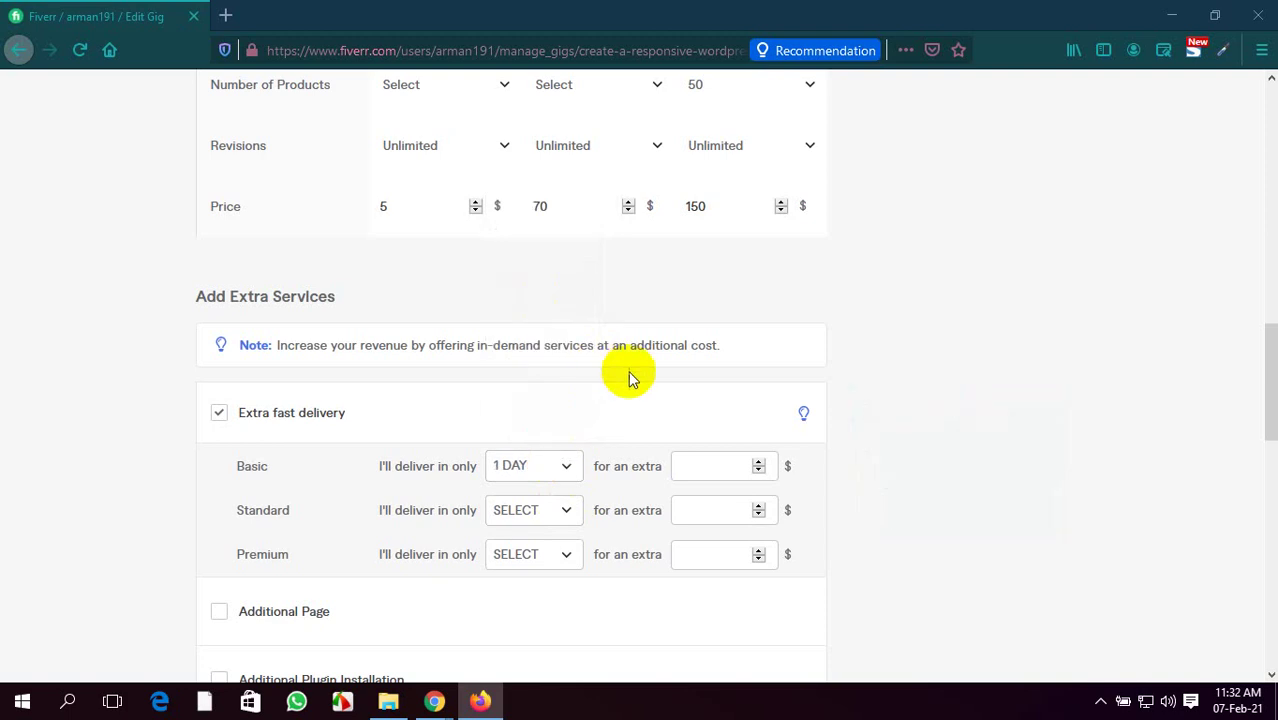
# - Set the Basic package delivery to 2 days and charge $5 for Basic fast delivery
pyautogui.scroll(3, 628, 375)
pyautogui.scroll(5, 625, 372)
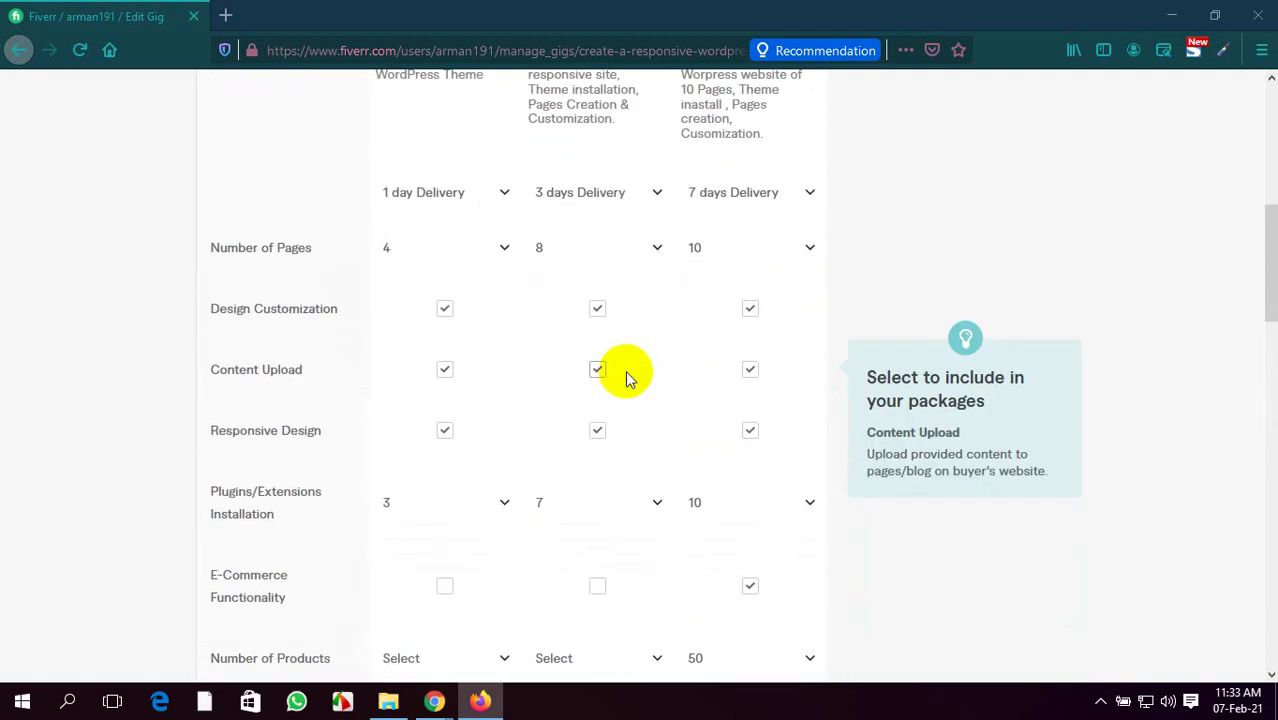
pyautogui.click(469, 393)
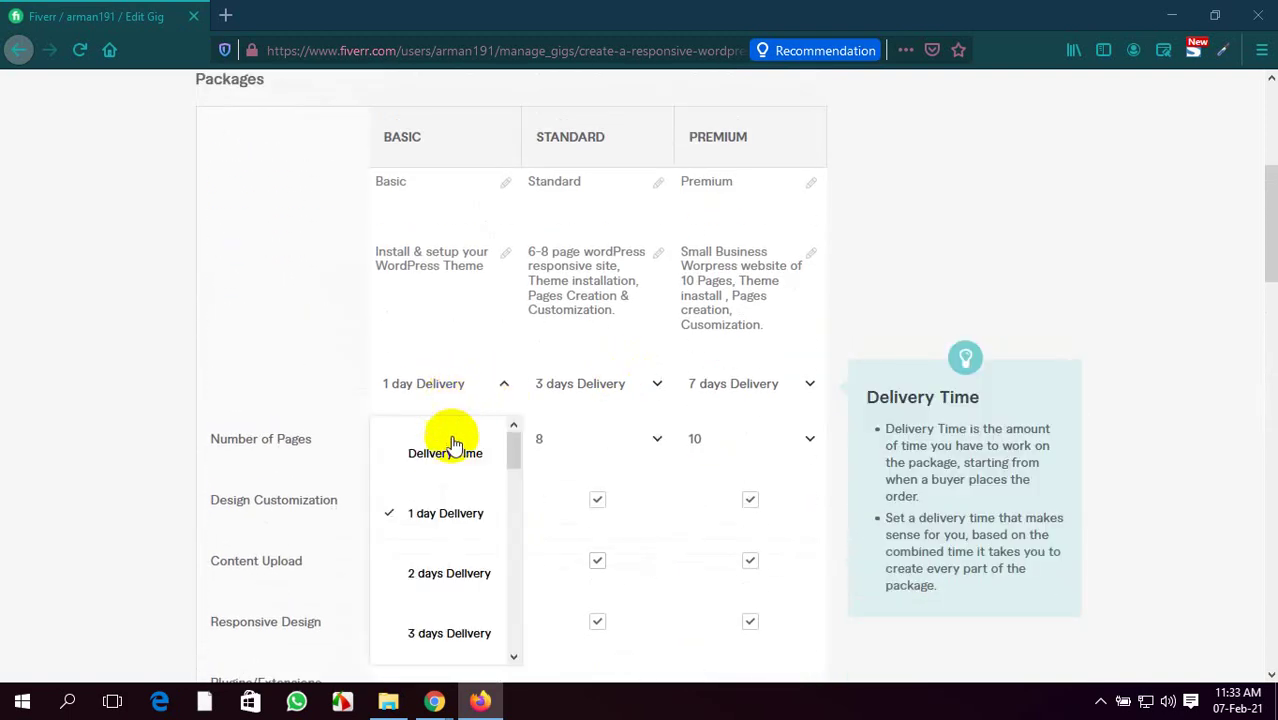
pyautogui.click(448, 578)
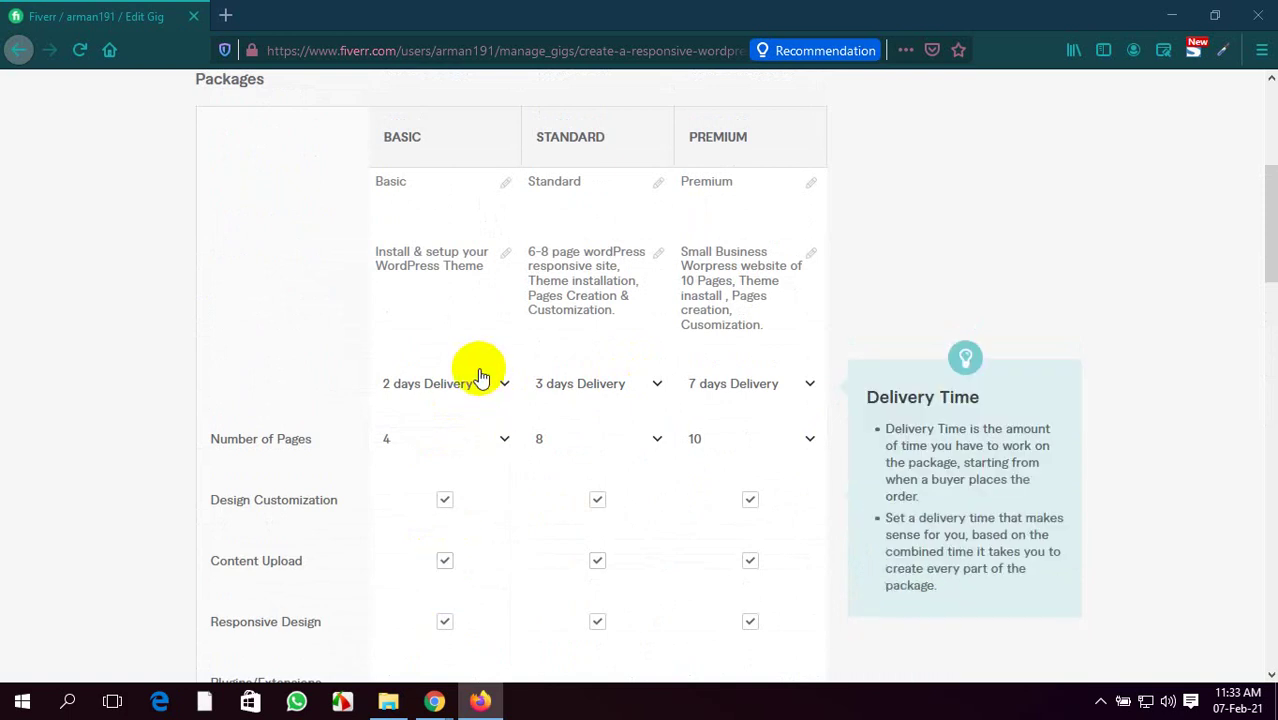
pyautogui.scroll(-3, 625, 513)
pyautogui.scroll(-5, 625, 515)
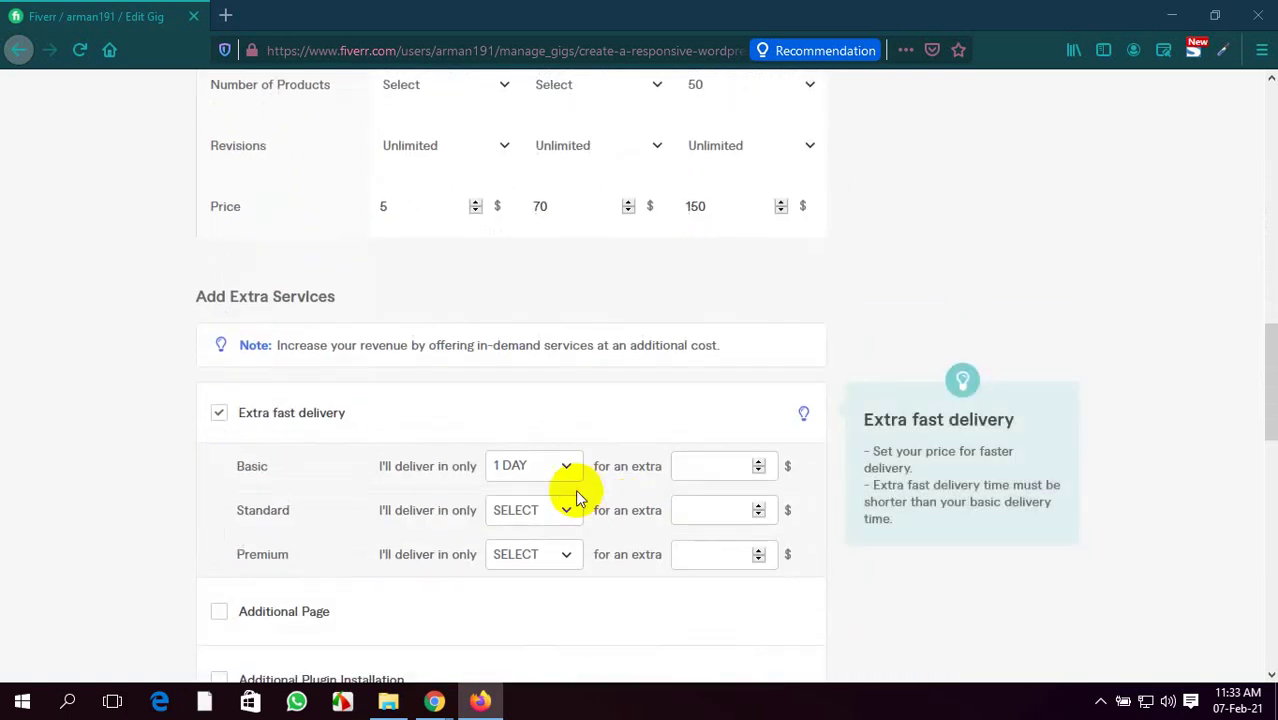
pyautogui.click(714, 463)
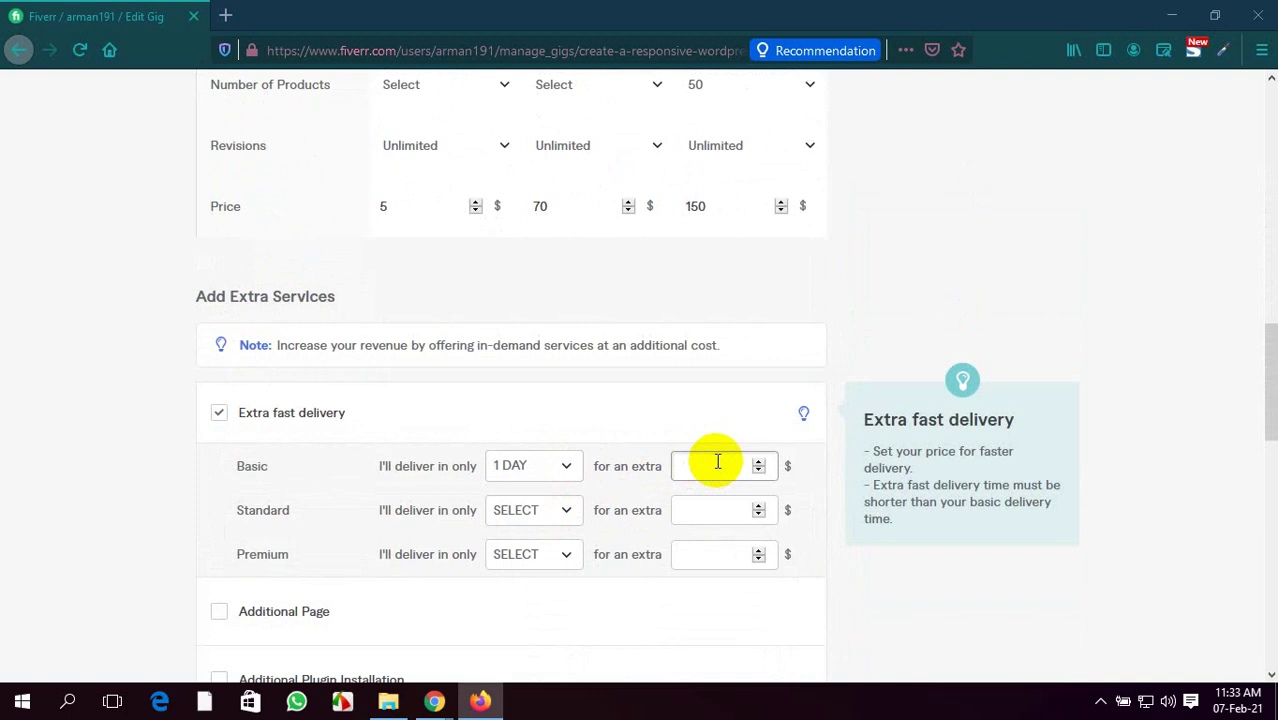
pyautogui.write('5')
# - Offer Standard extra fast delivery in 2 days for $10
pyautogui.click(535, 512)
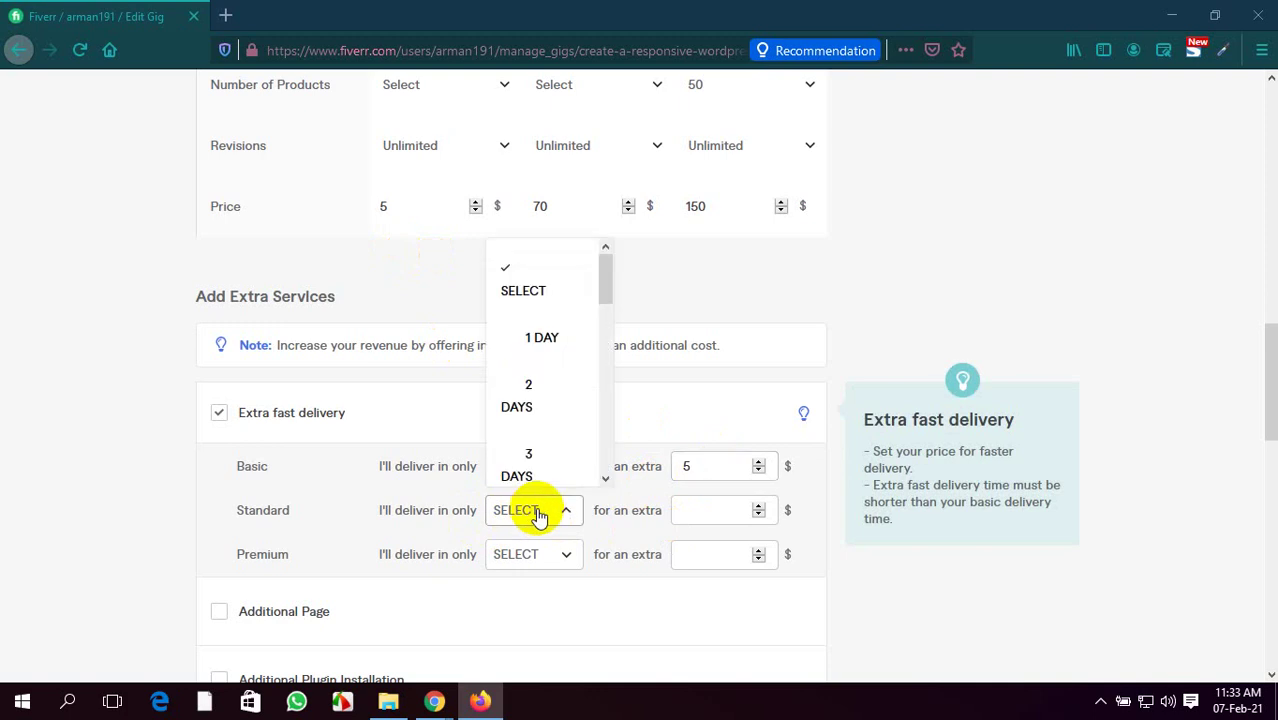
pyautogui.click(532, 388)
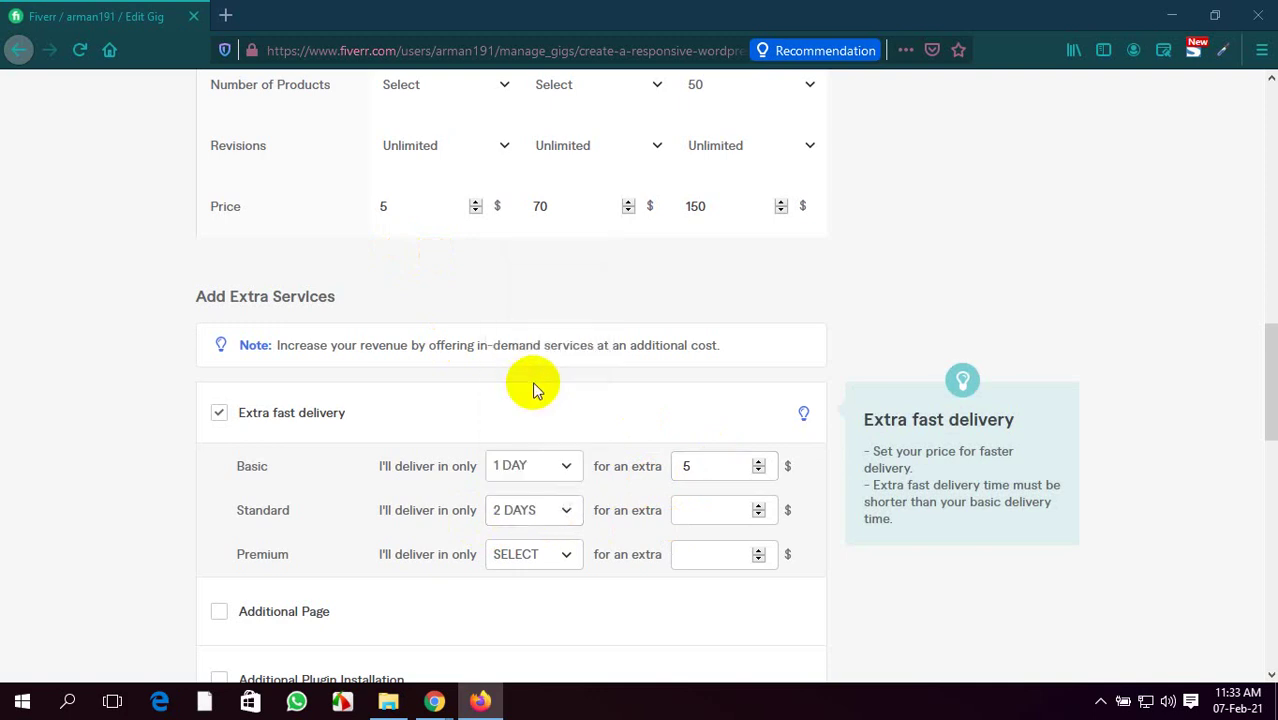
pyautogui.scroll(7, 568, 318)
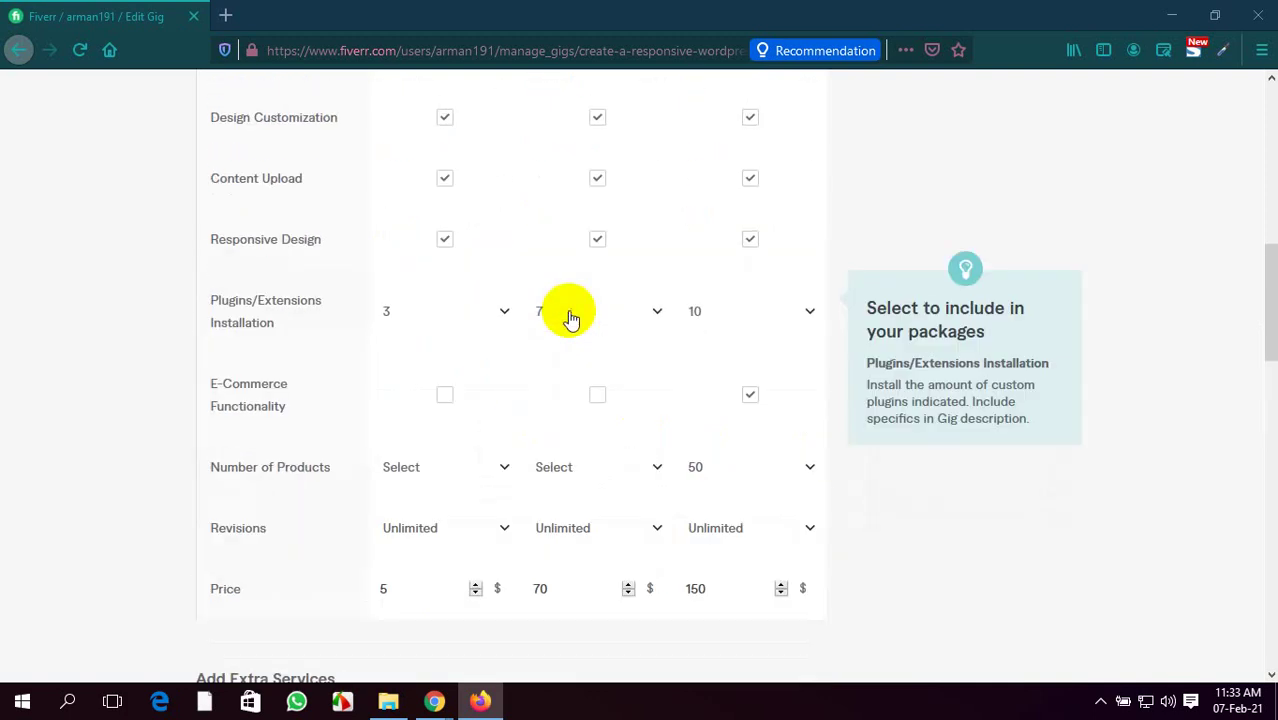
pyautogui.scroll(-4, 570, 318)
pyautogui.scroll(-4, 568, 318)
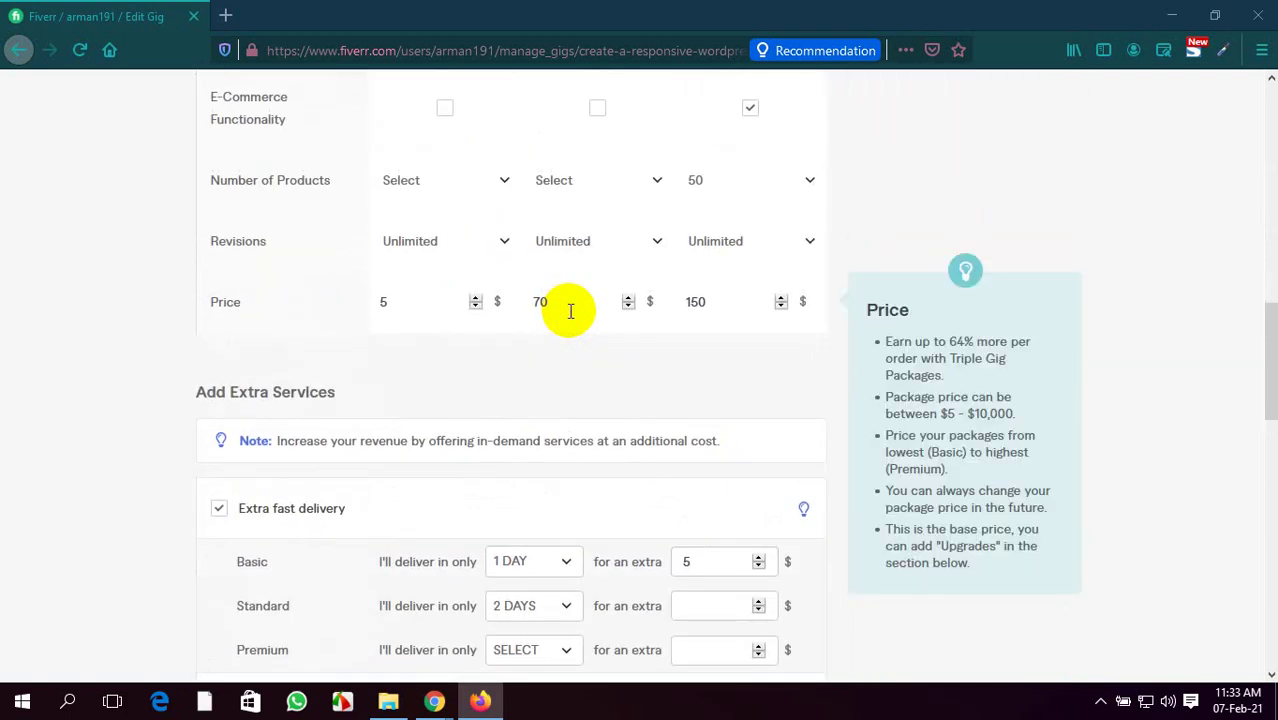
pyautogui.click(686, 416)
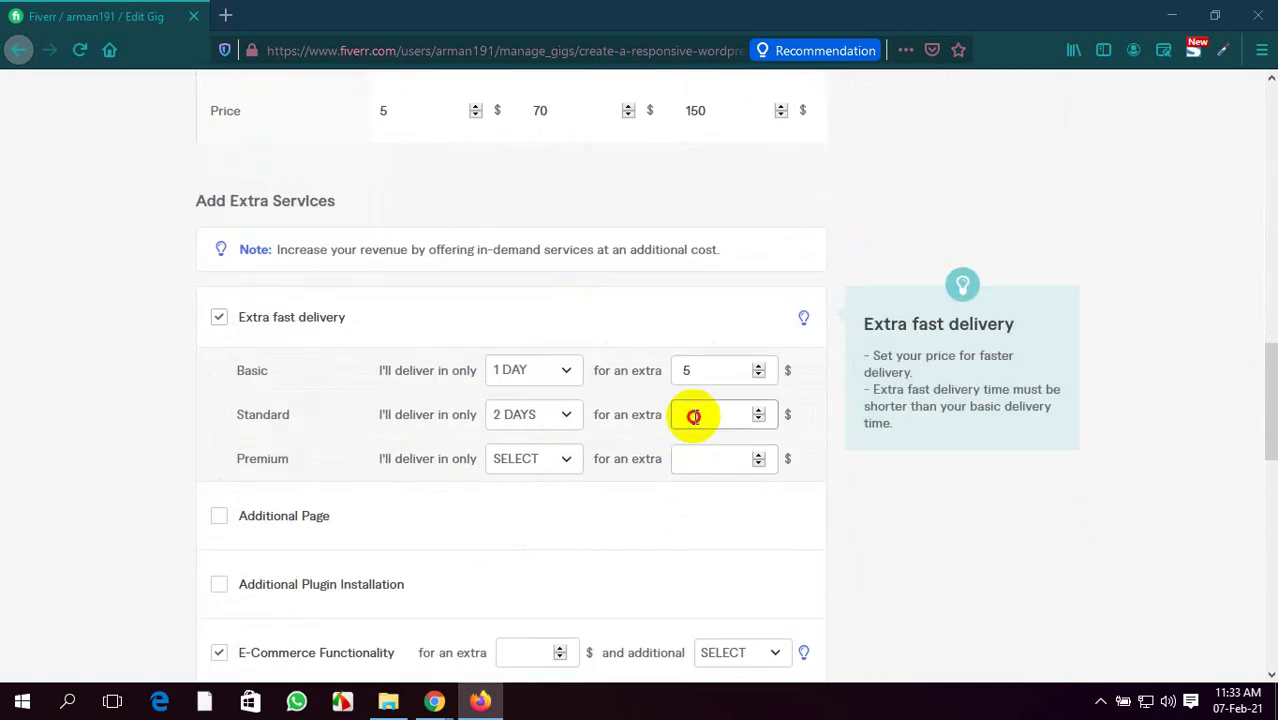
pyautogui.write('10')
# - Offer Premium extra fast delivery in 5 days for $20
pyautogui.click(555, 459)
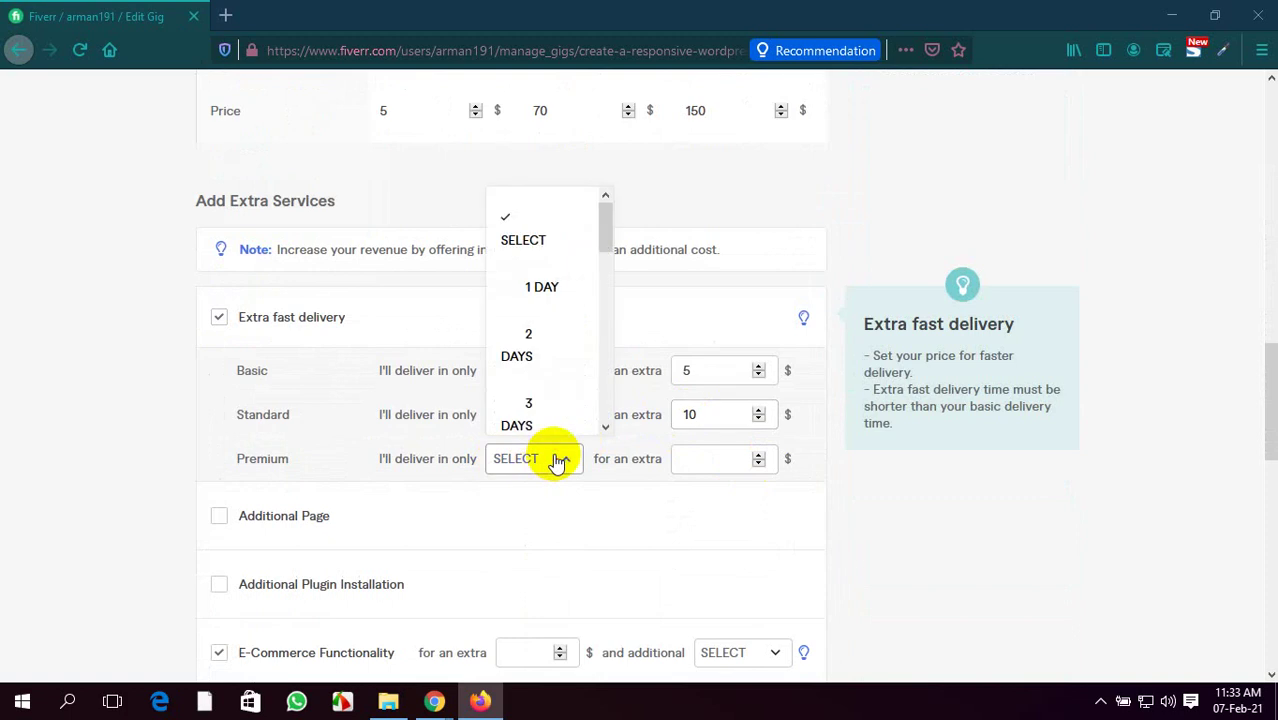
pyautogui.scroll(-3, 565, 400)
pyautogui.click(545, 385)
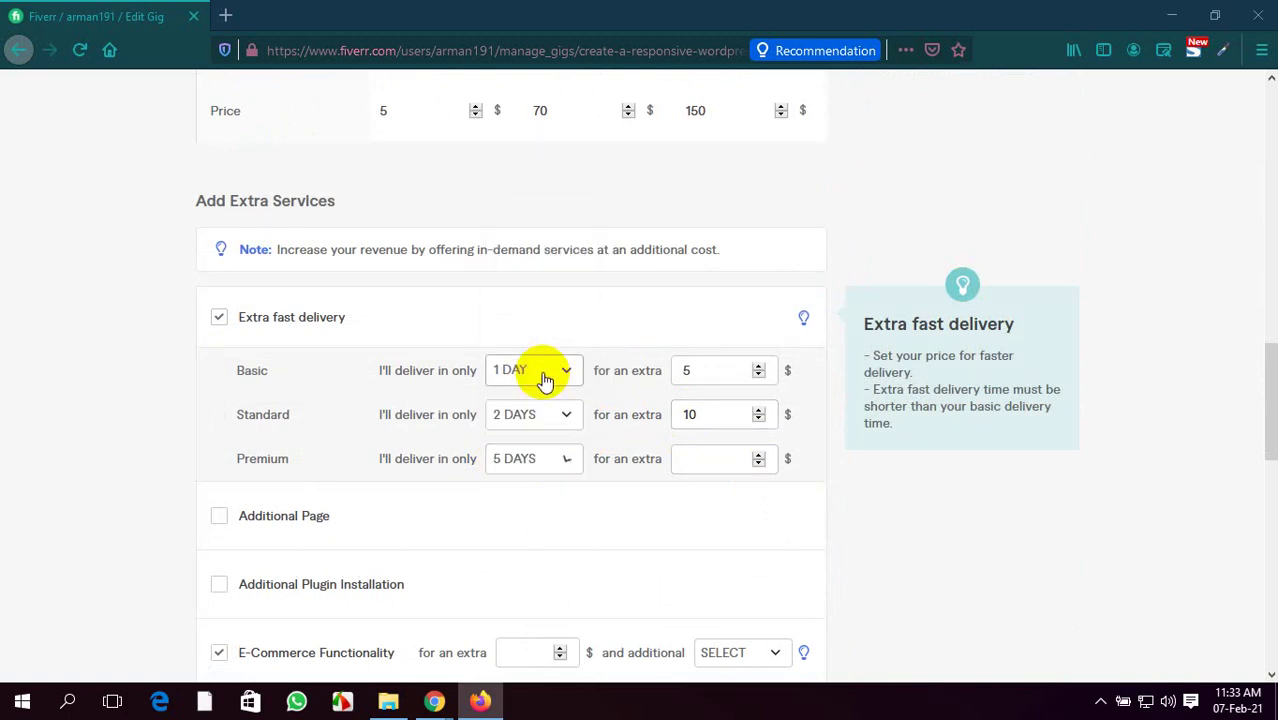
pyautogui.scroll(6, 776, 356)
pyautogui.scroll(3, 779, 366)
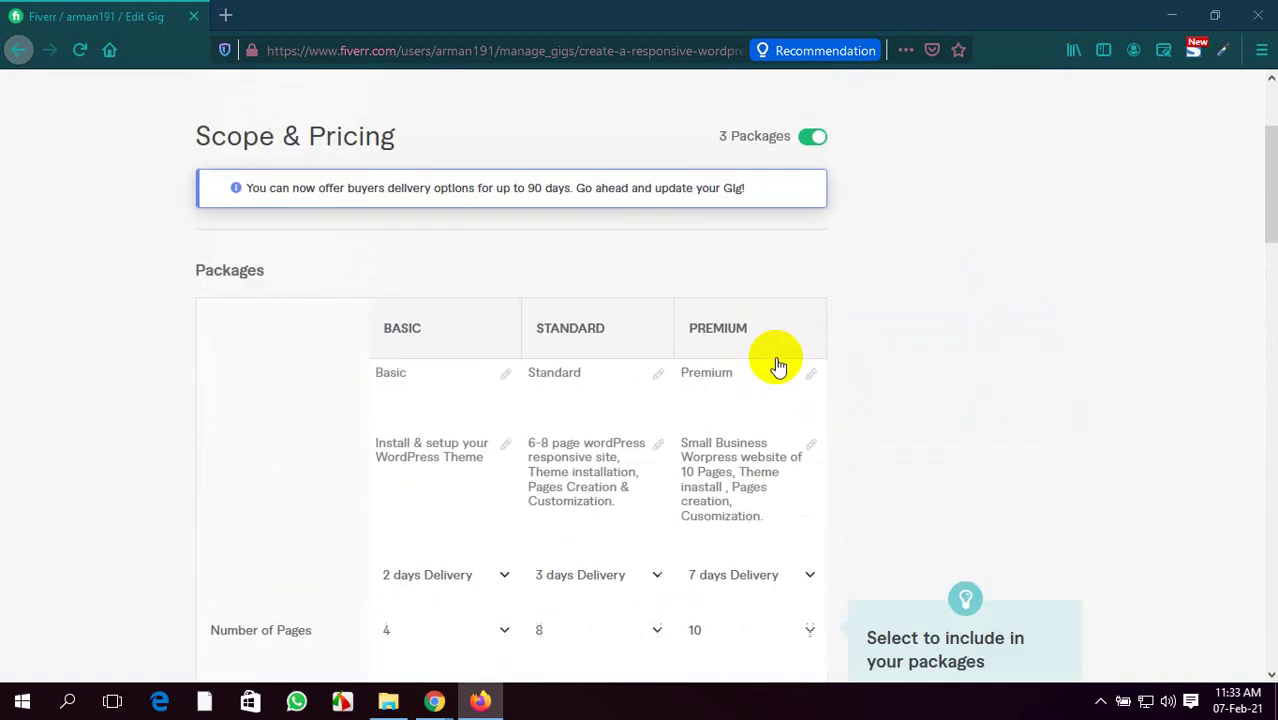
pyautogui.scroll(-3, 779, 366)
pyautogui.scroll(-6, 770, 368)
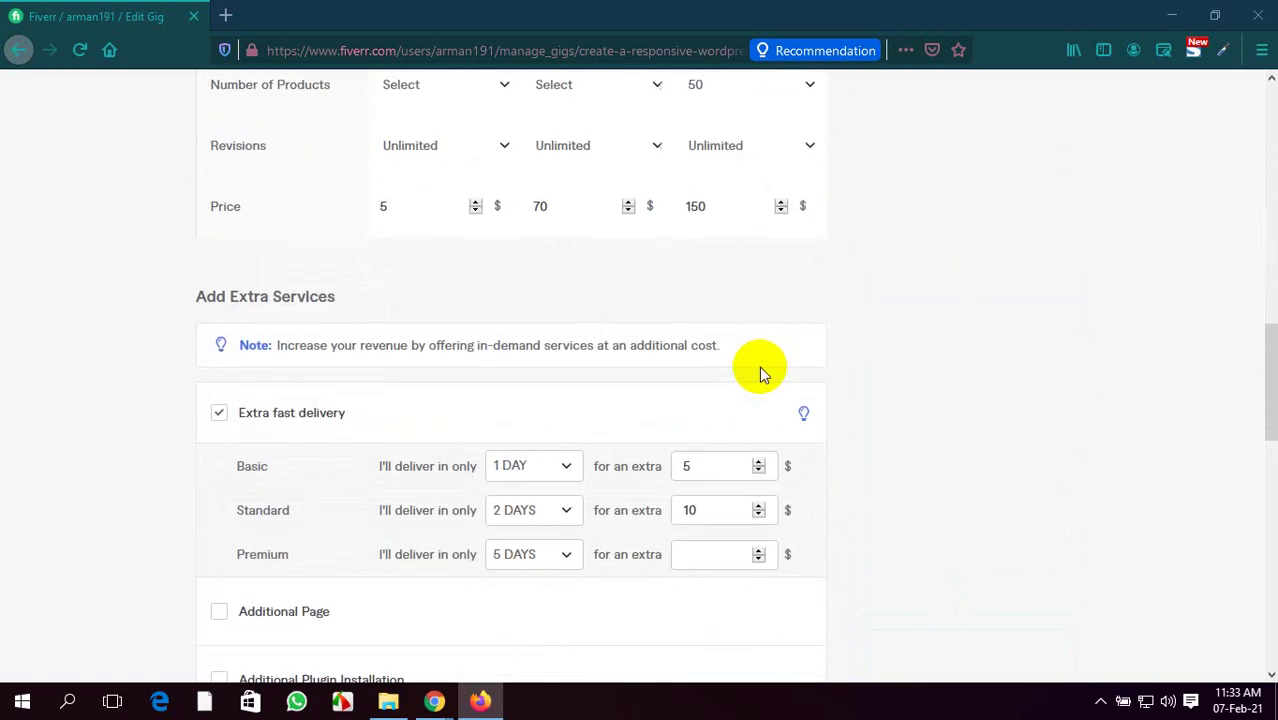
pyautogui.scroll(3, 737, 330)
pyautogui.scroll(-5, 736, 466)
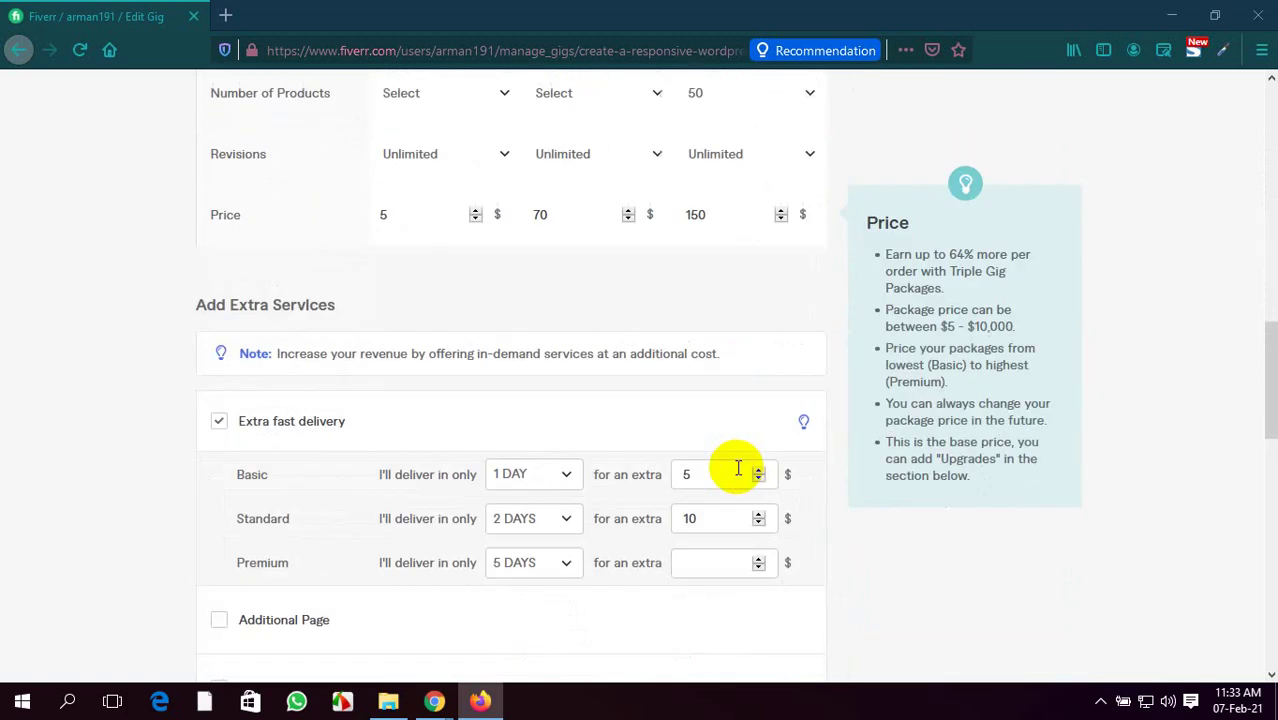
pyautogui.click(722, 363)
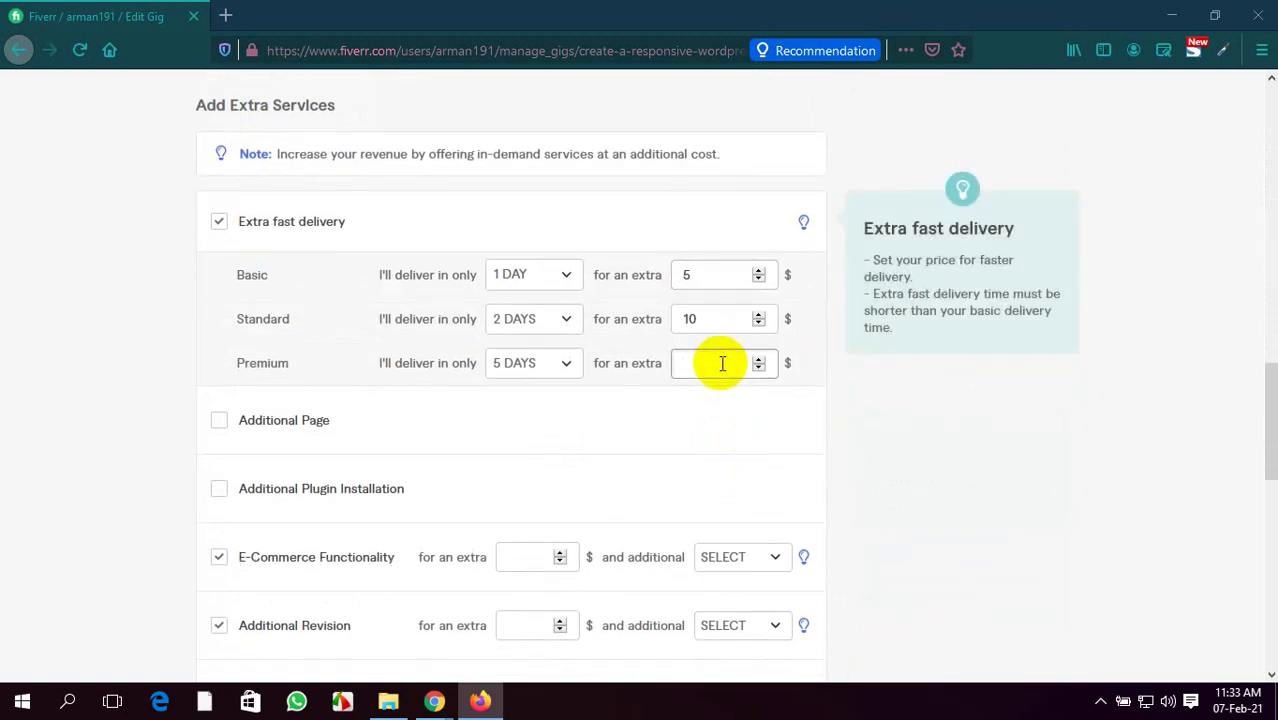
pyautogui.write('20')
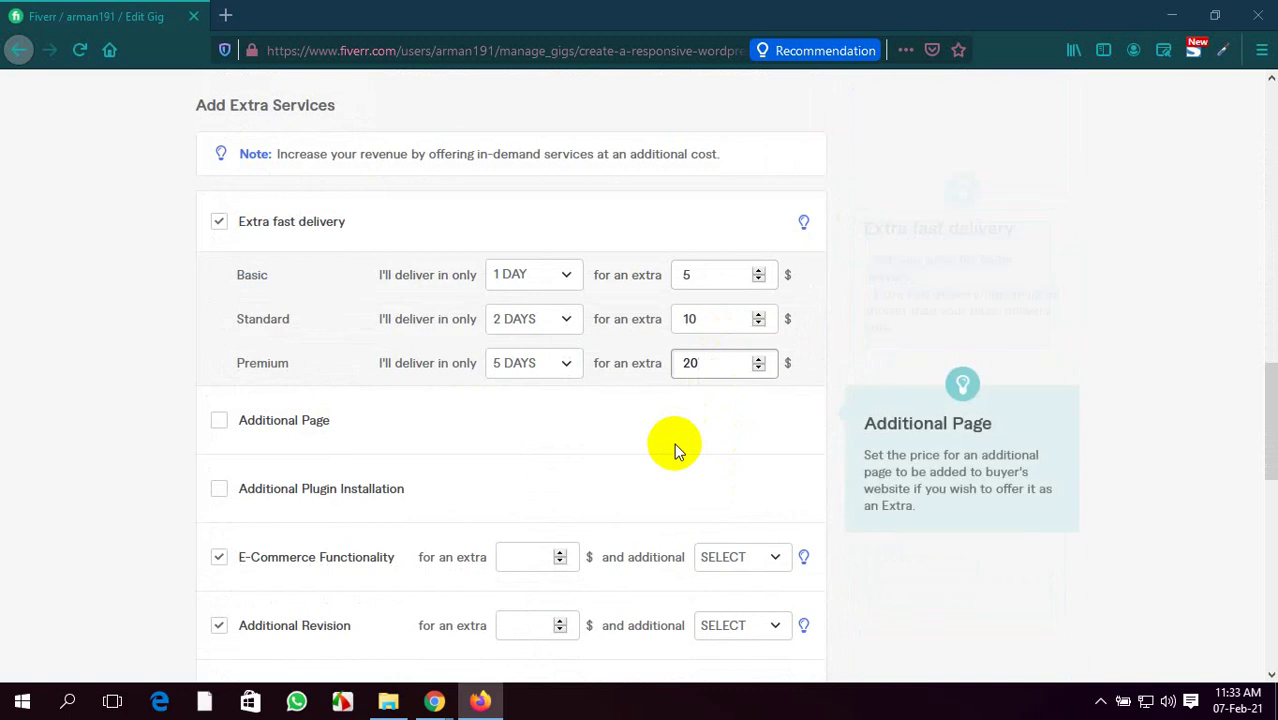
# - Enable the Additional Page extra at $5 with 2 additional days
pyautogui.click(220, 421)
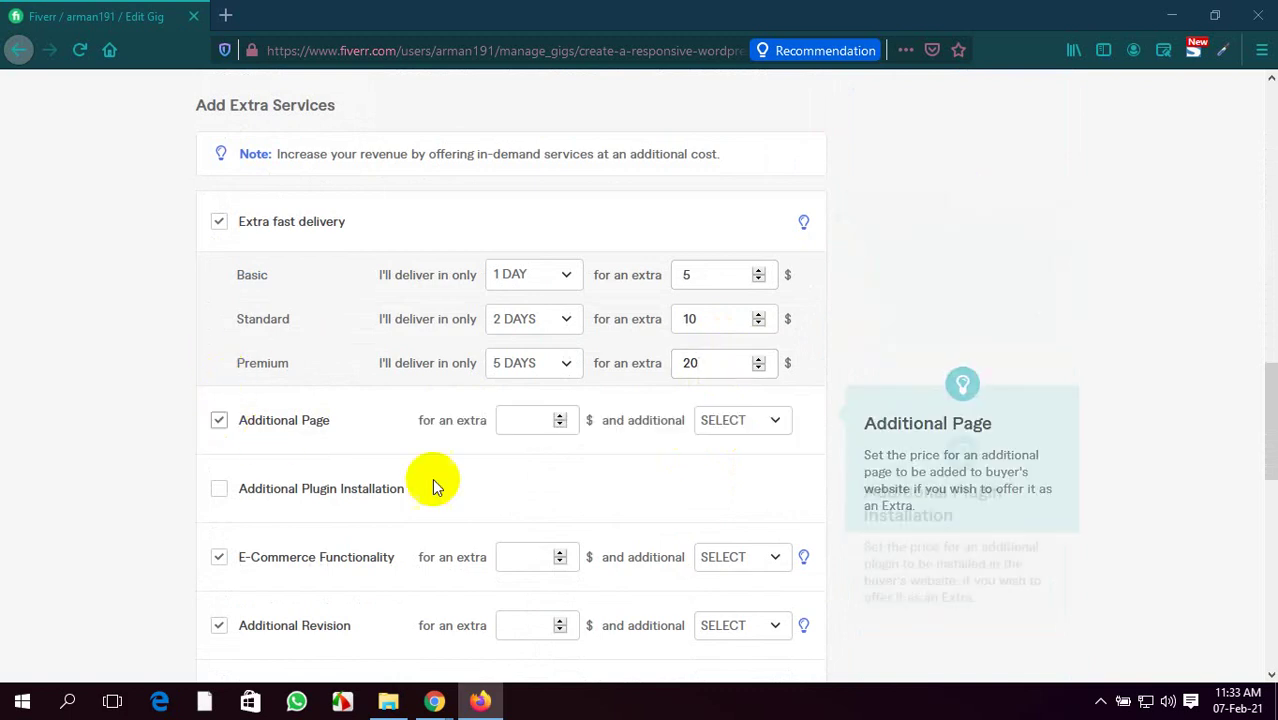
pyautogui.click(540, 415)
pyautogui.write('5')
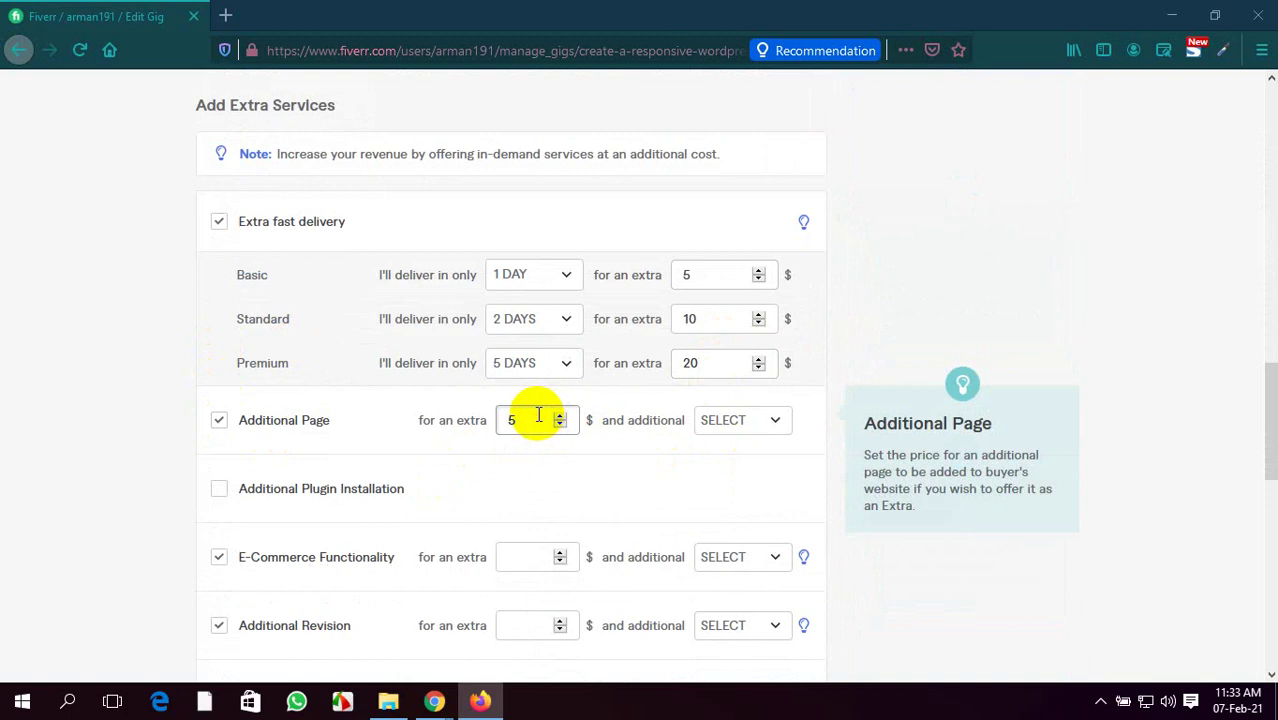
pyautogui.click(753, 422)
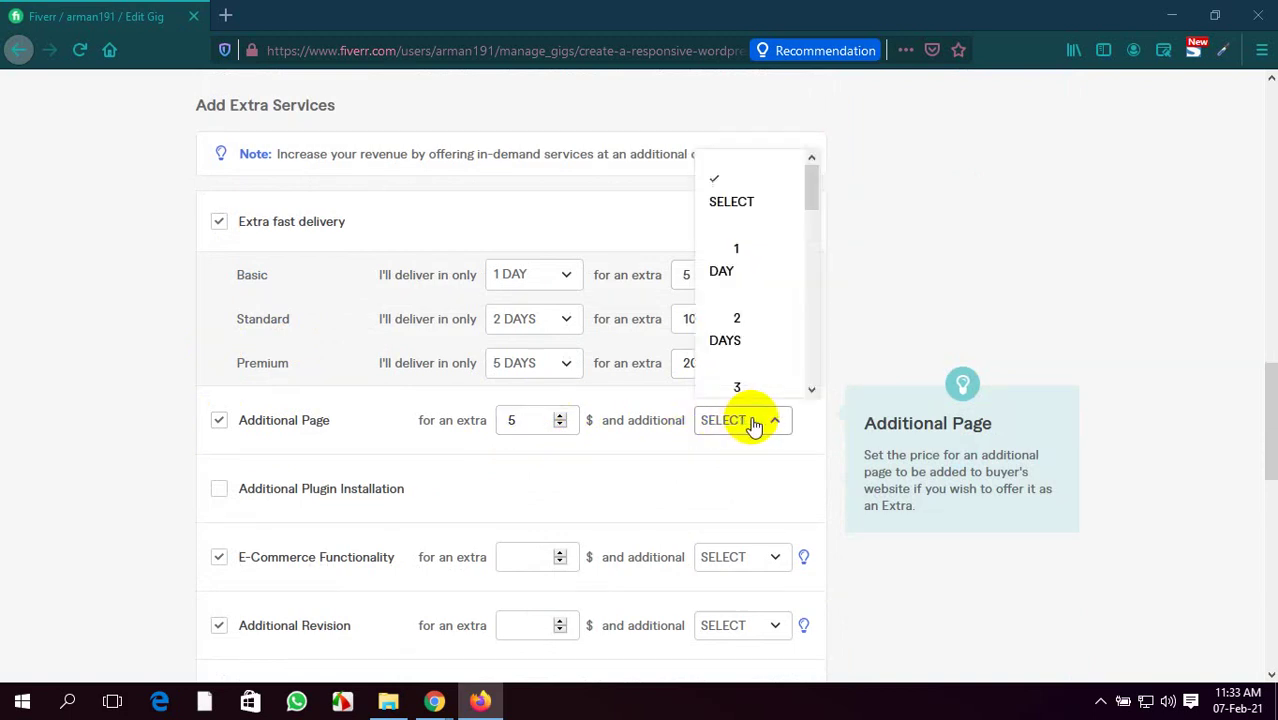
pyautogui.click(748, 319)
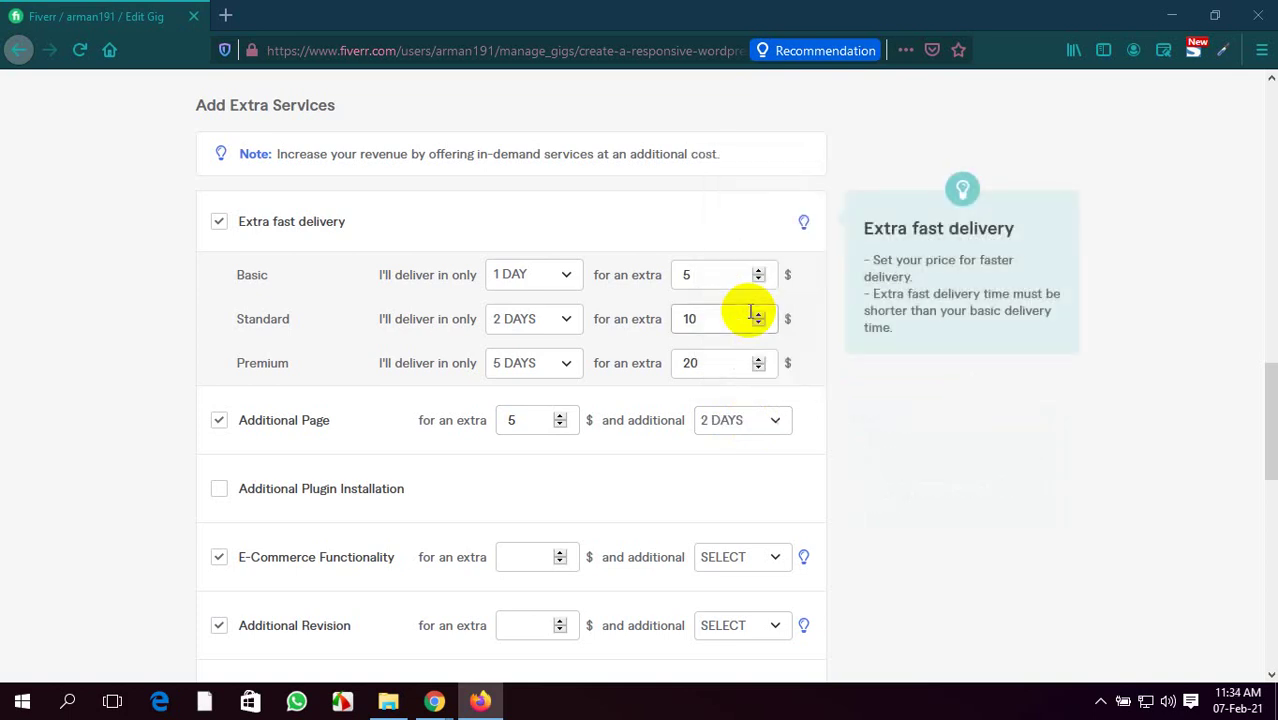
pyautogui.moveTo(627, 434)
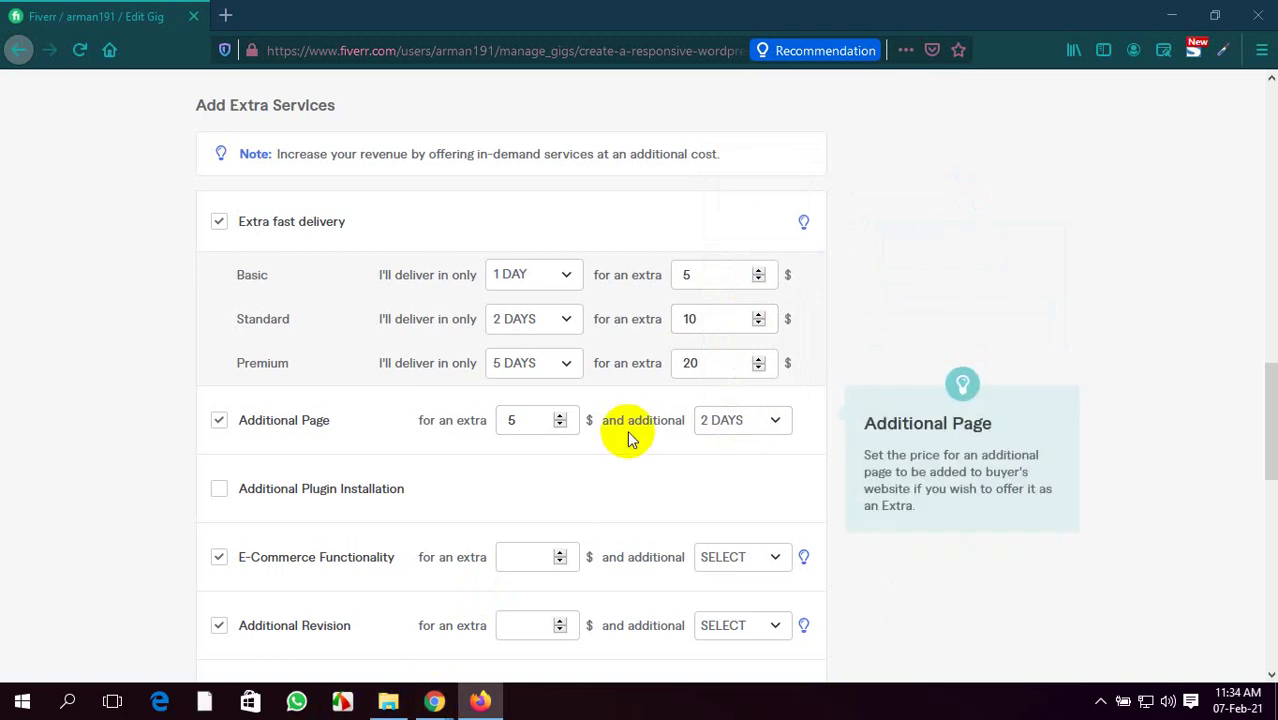
pyautogui.scroll(-1, 627, 430)
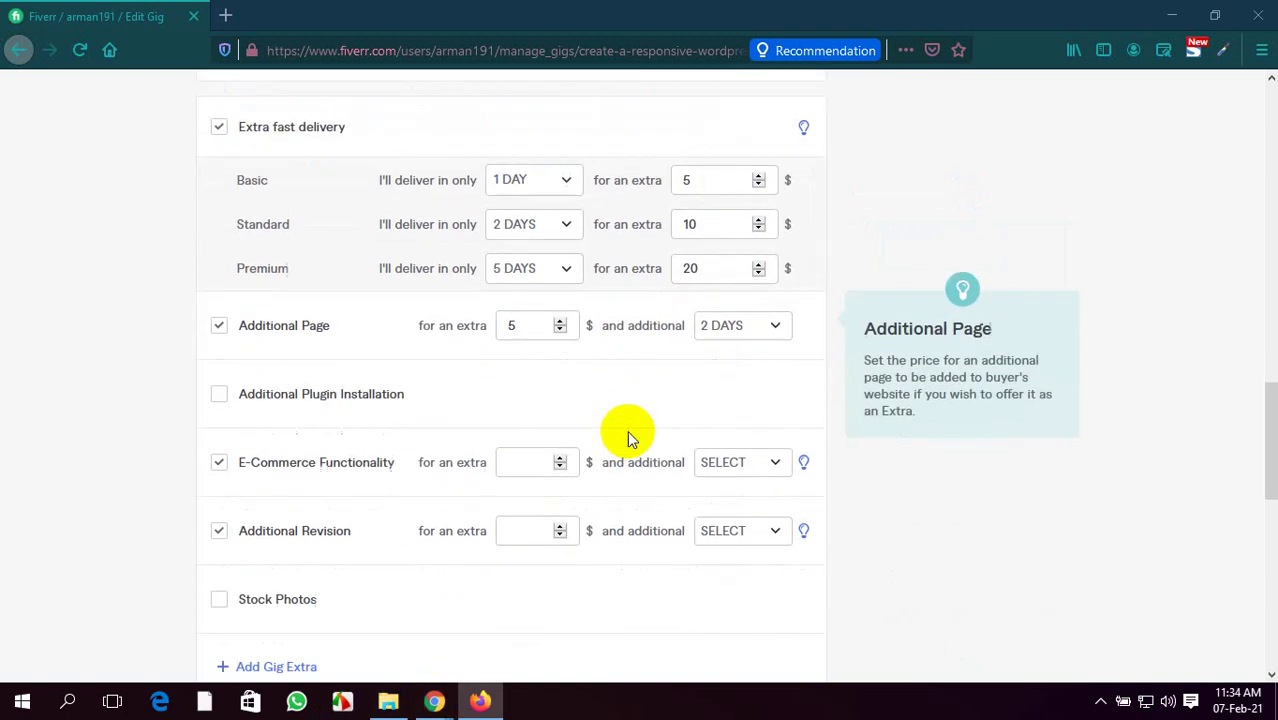
# - Price the E-Commerce Functionality extra at $20 with 2 extra days
pyautogui.click(219, 393)
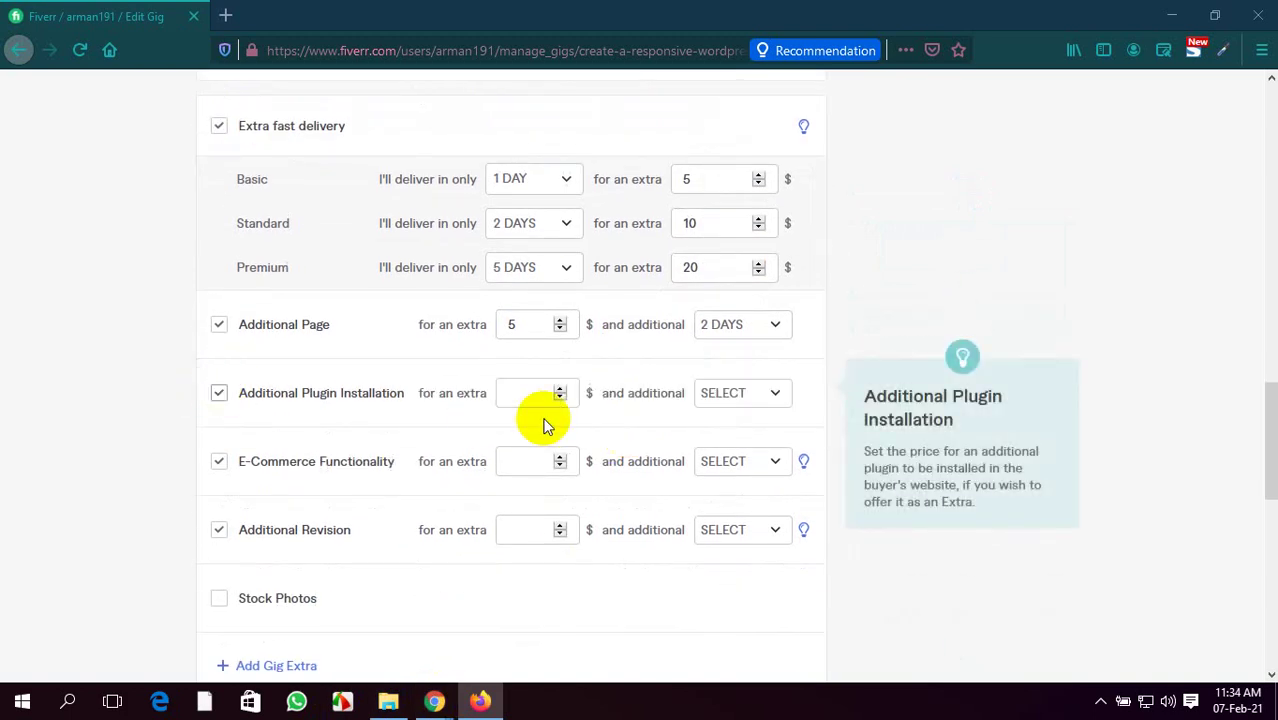
pyautogui.click(220, 393)
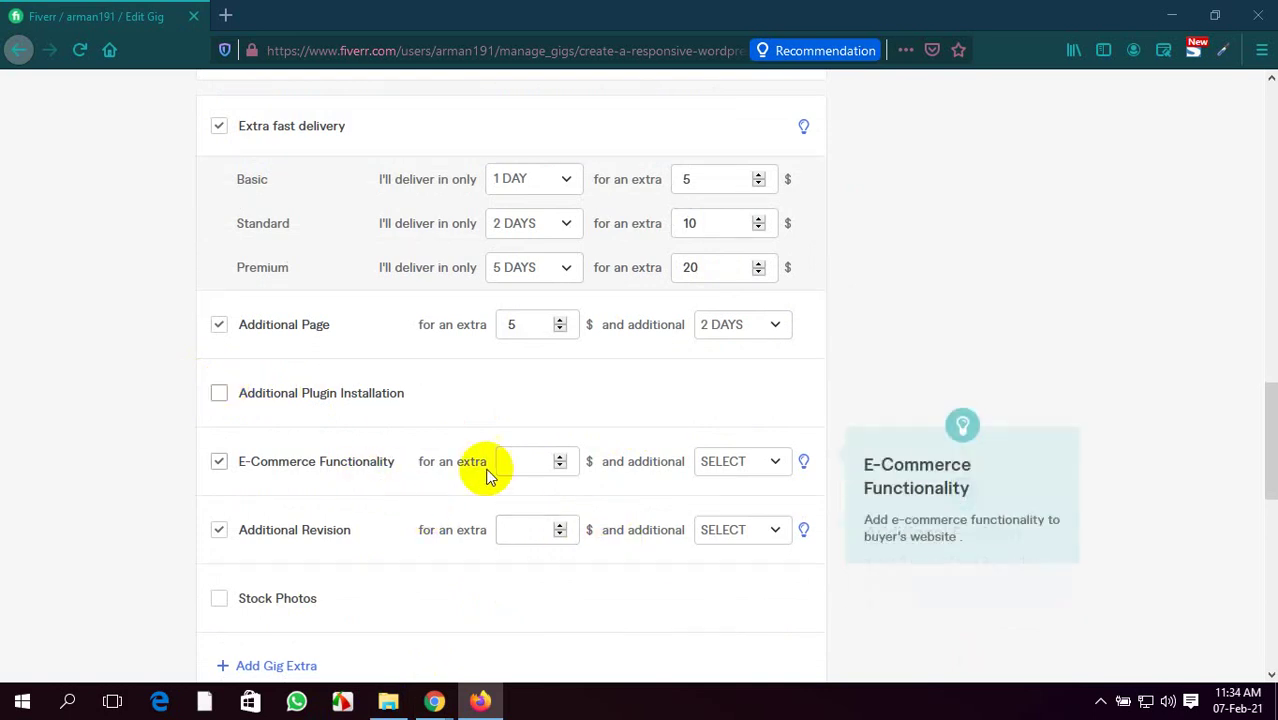
pyautogui.scroll(-2, 642, 463)
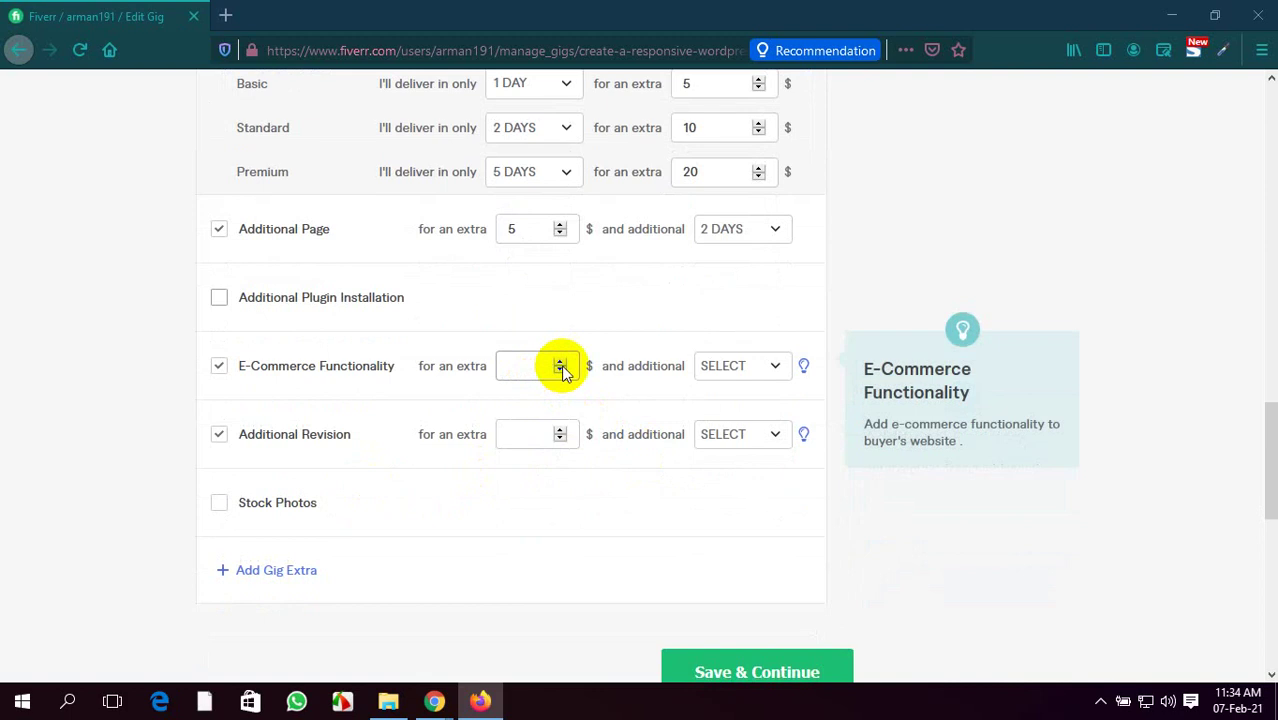
pyautogui.click(534, 362)
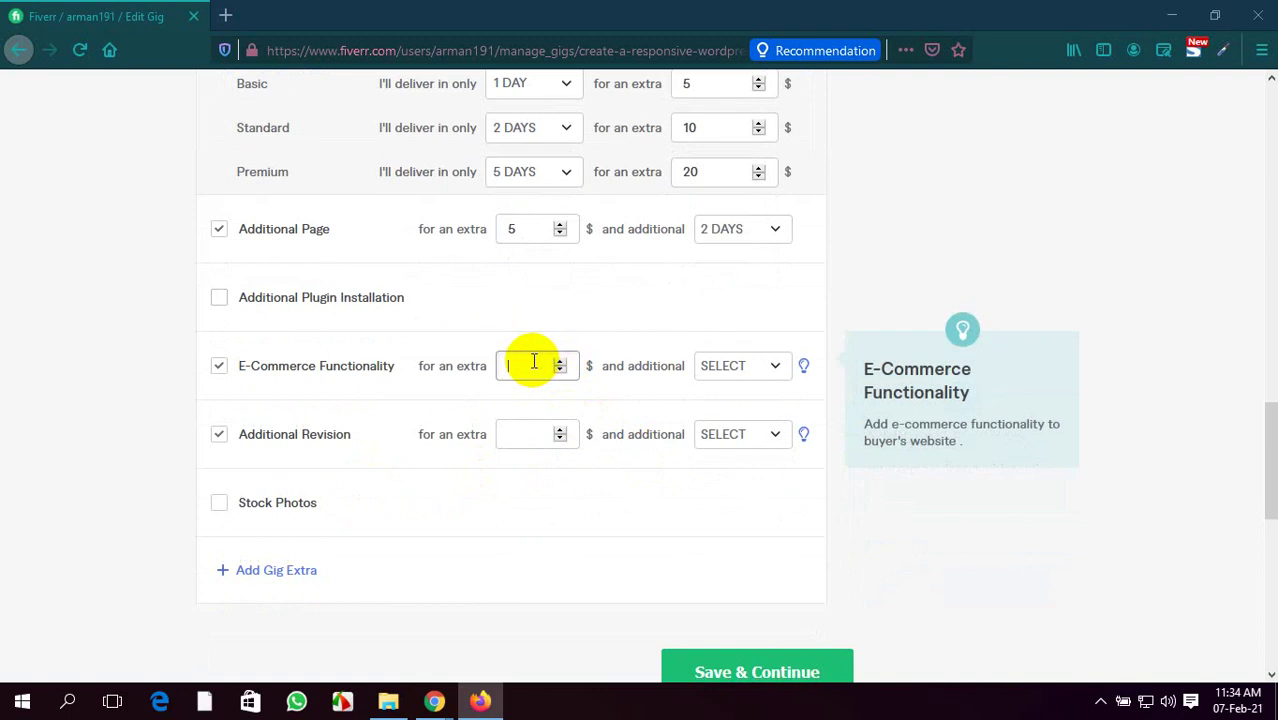
pyautogui.write('20')
pyautogui.click(765, 368)
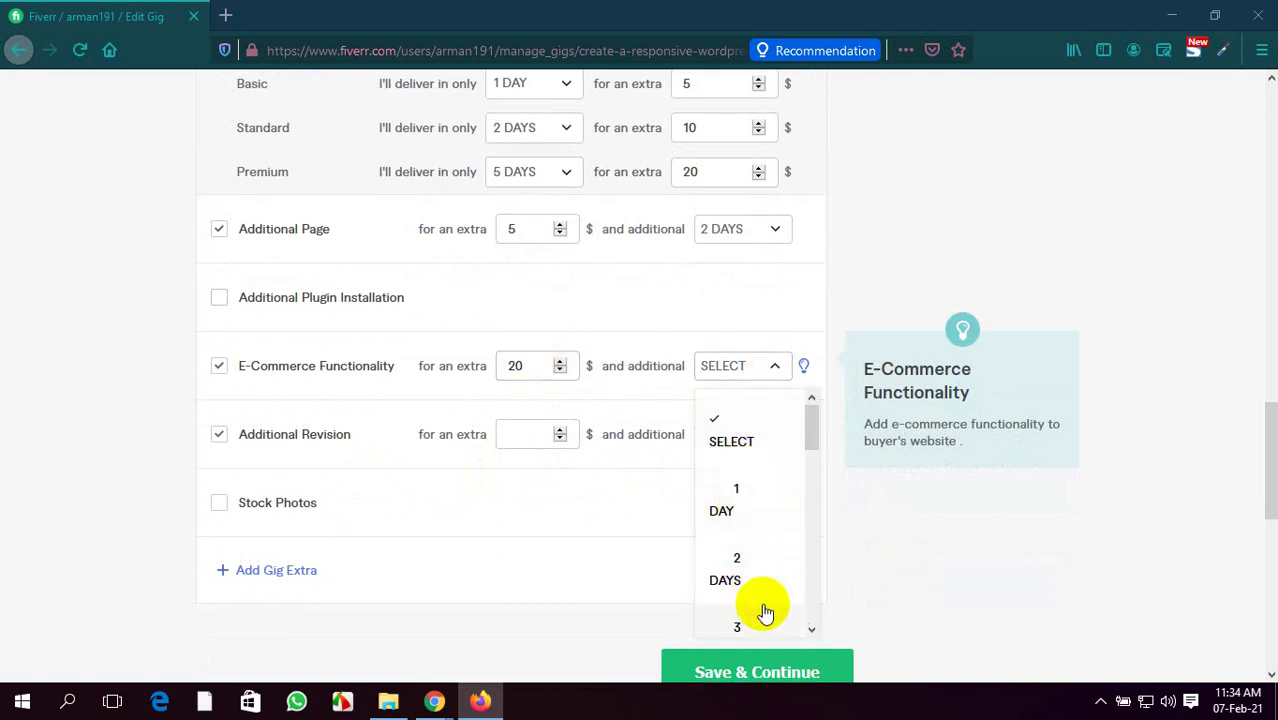
pyautogui.click(768, 571)
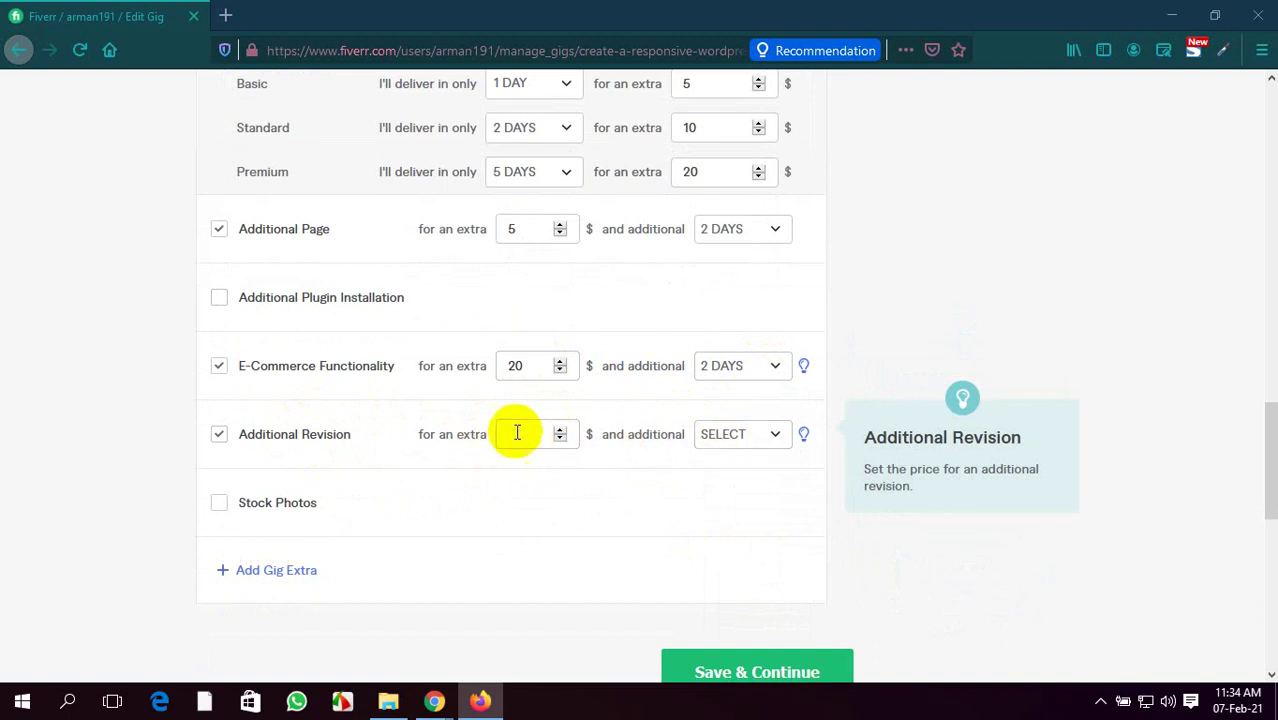
# - Attempt to save the pricing and extras
pyautogui.scroll(-1, 308, 442)
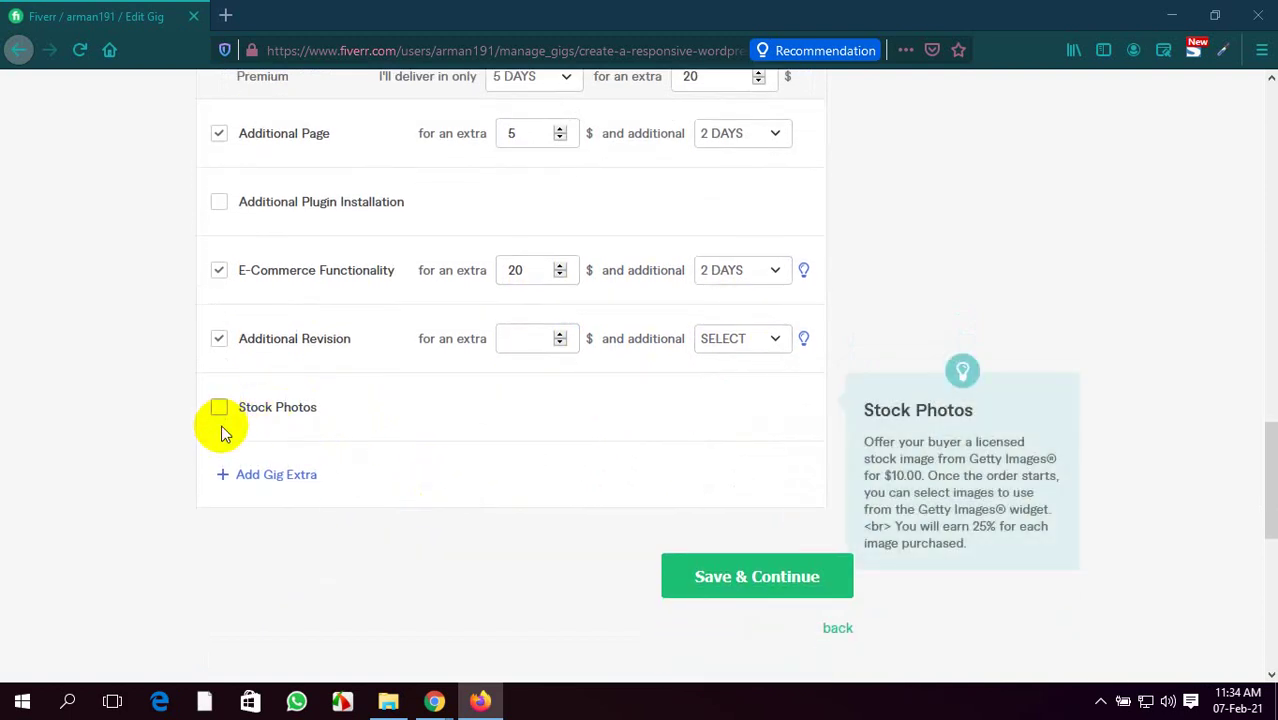
pyautogui.scroll(-2, 265, 437)
pyautogui.scroll(3, 320, 362)
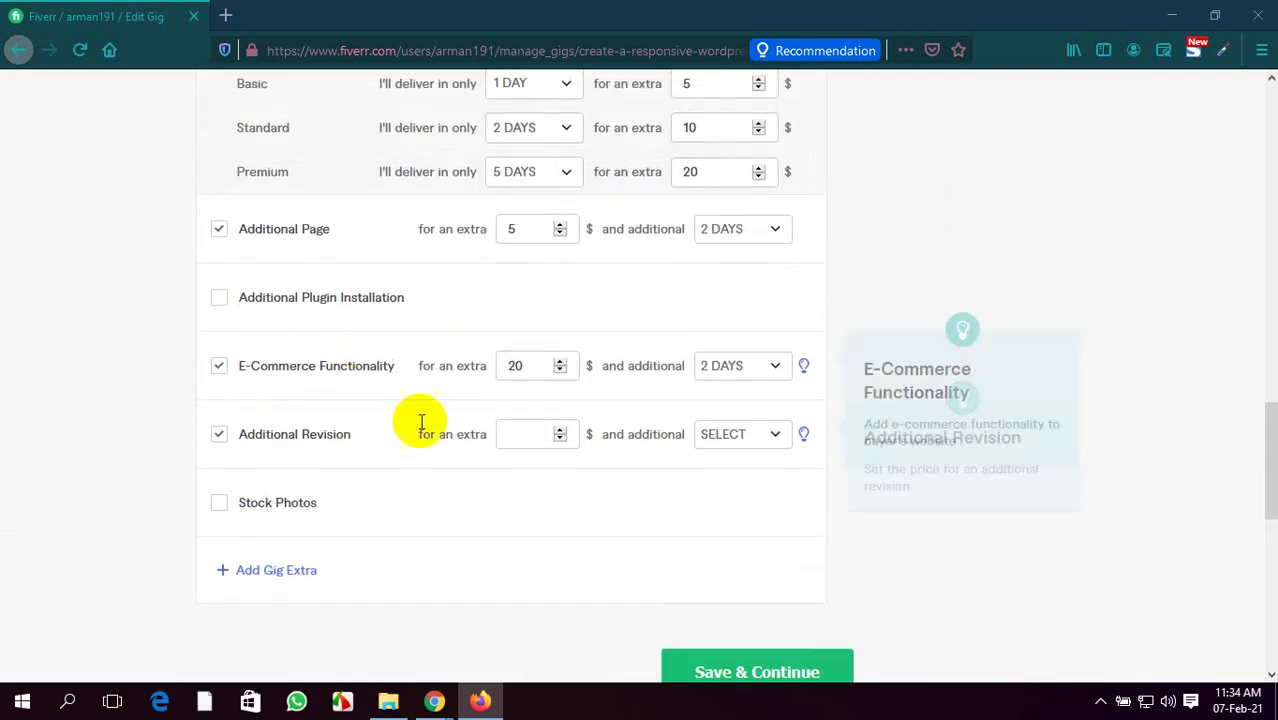
pyautogui.scroll(-2, 722, 568)
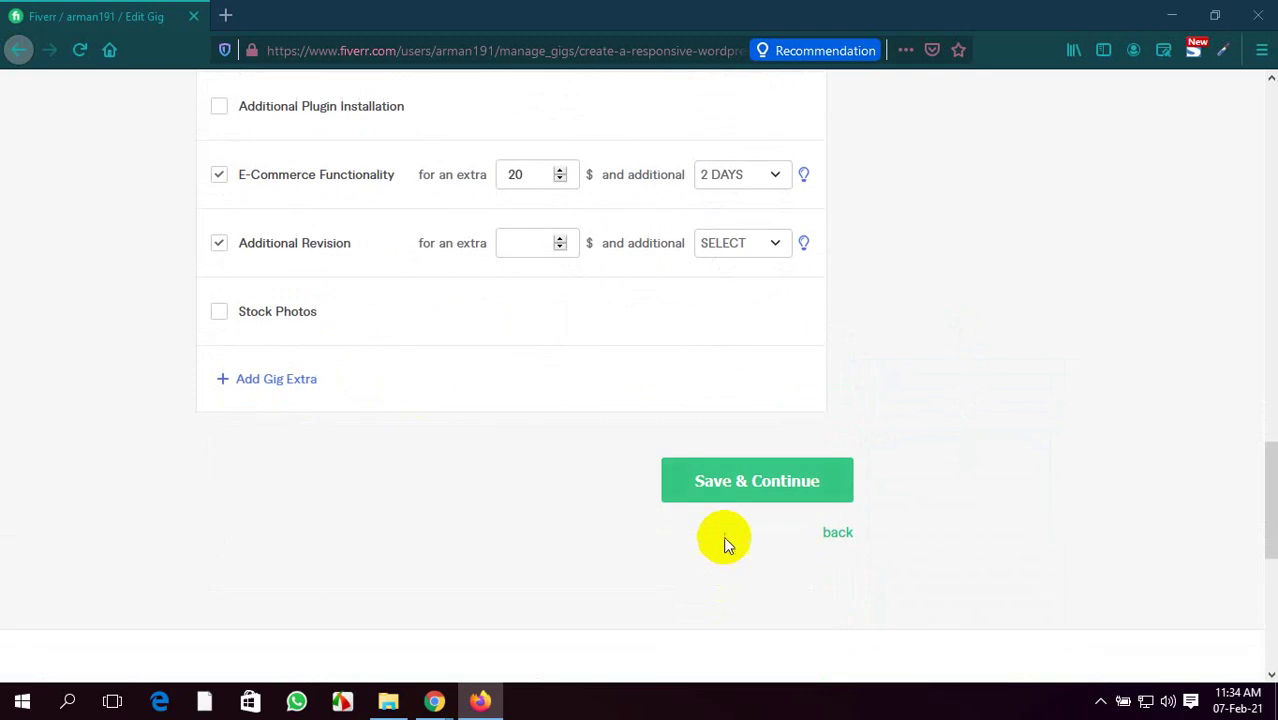
pyautogui.click(733, 484)
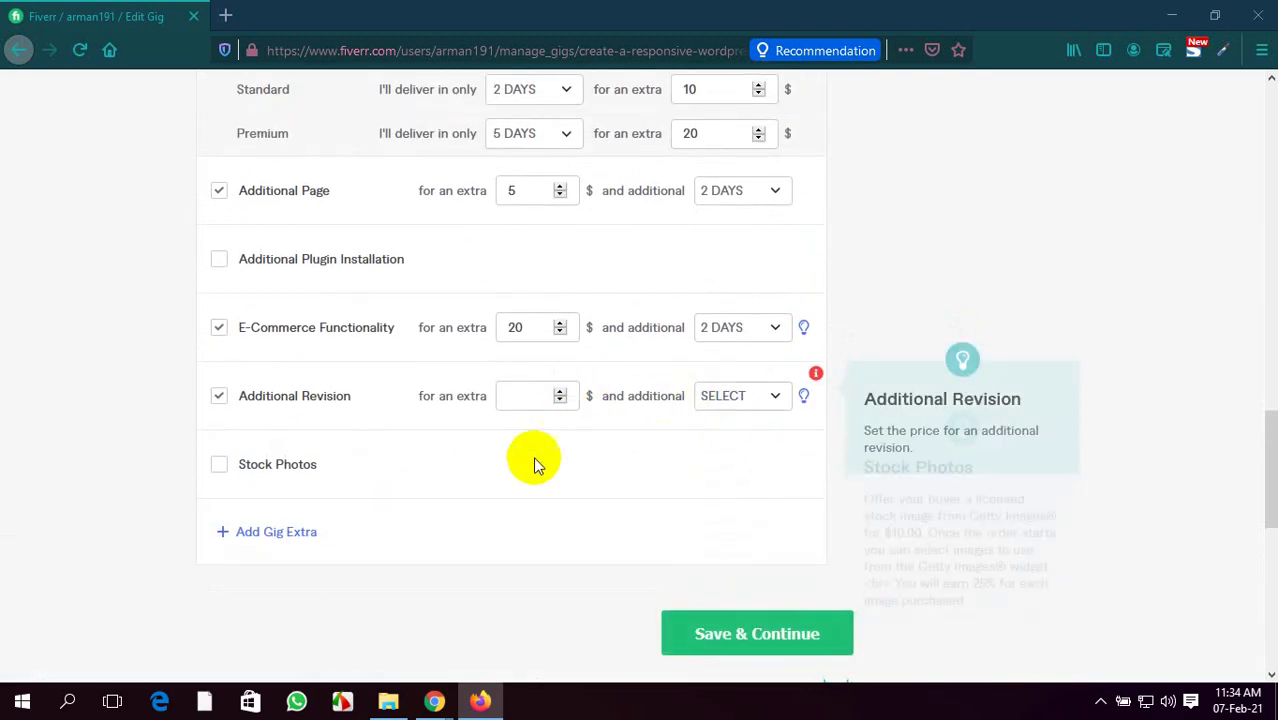
# - Give Additional Revision 5 extra days at $10, then save and continue
pyautogui.scroll(5, 619, 386)
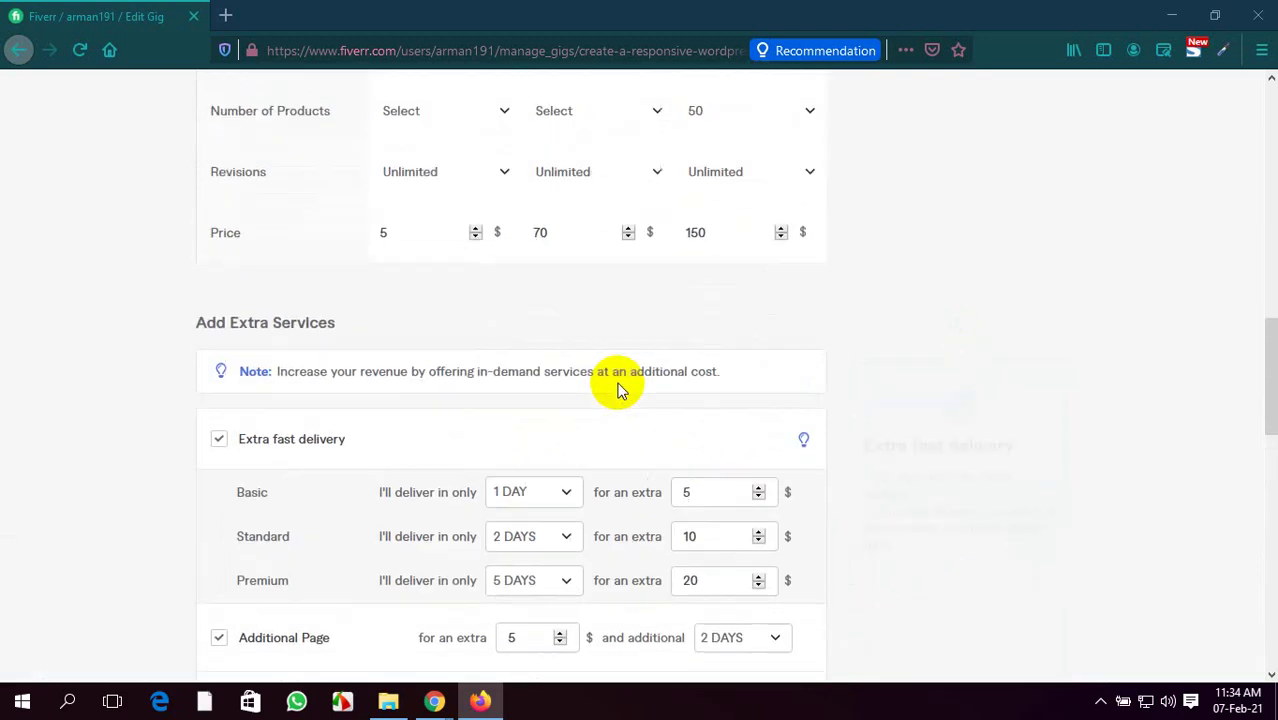
pyautogui.scroll(-5, 619, 386)
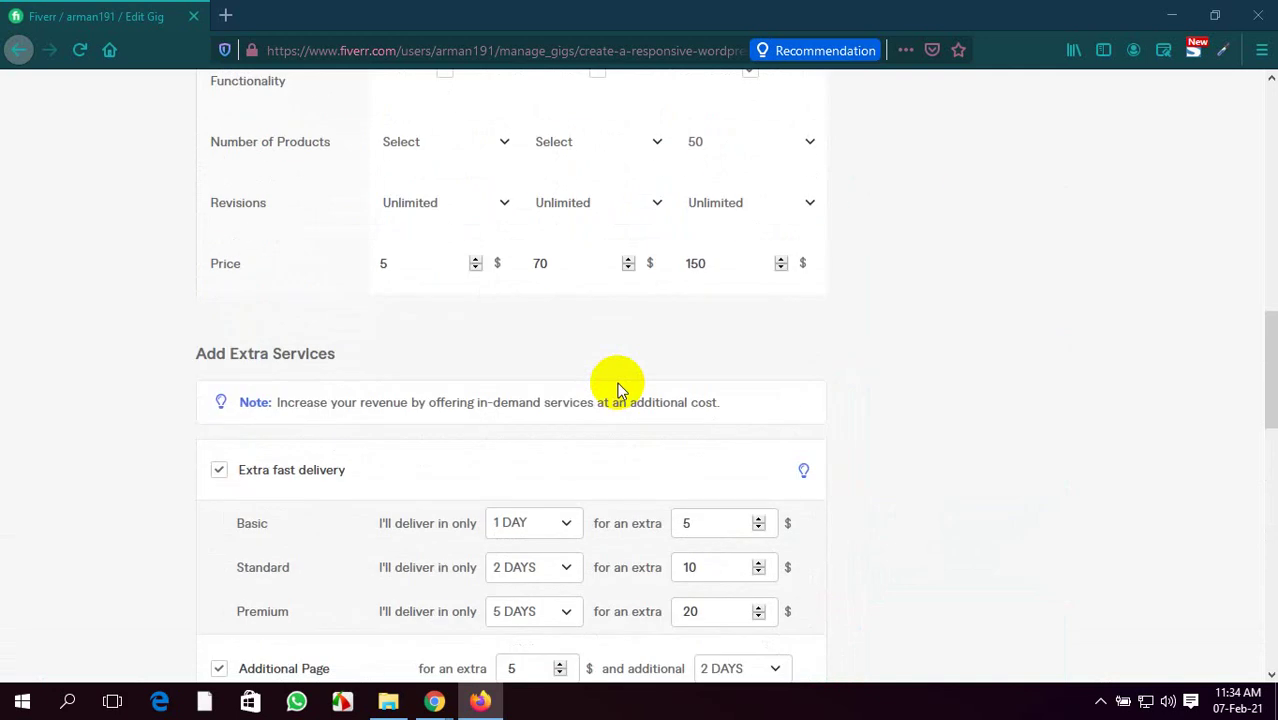
pyautogui.scroll(-5, 616, 385)
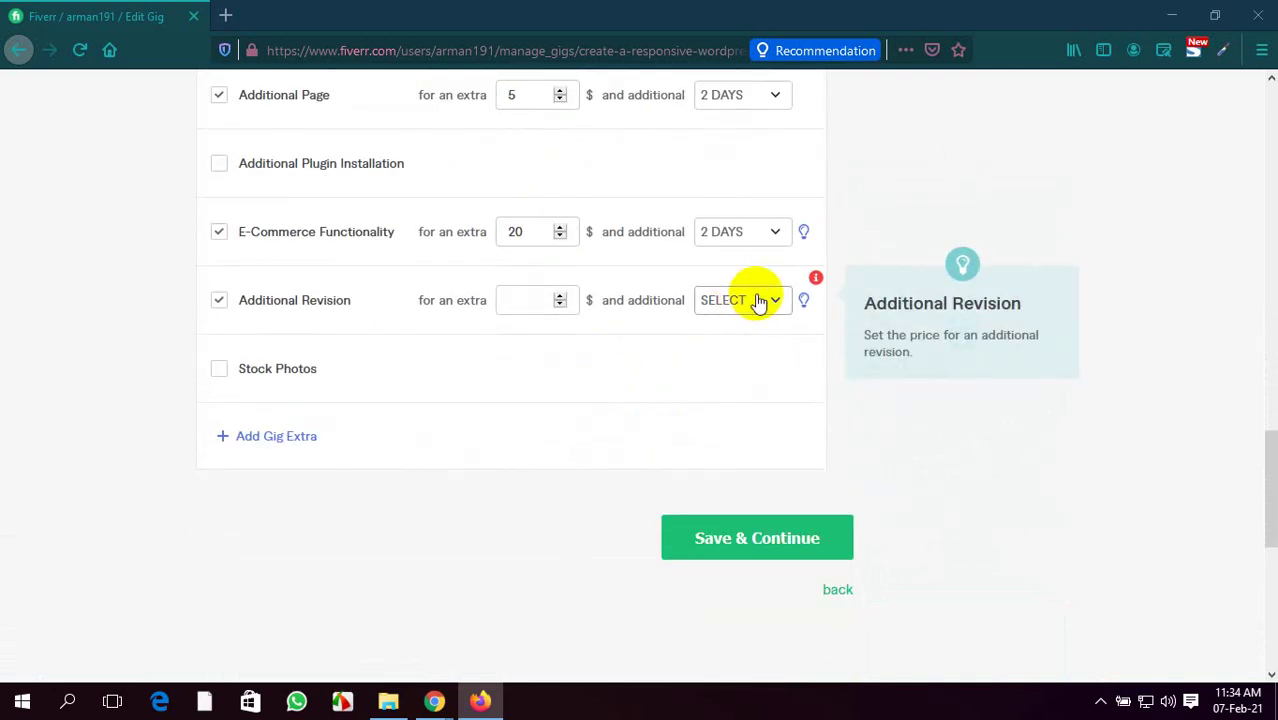
pyautogui.click(758, 301)
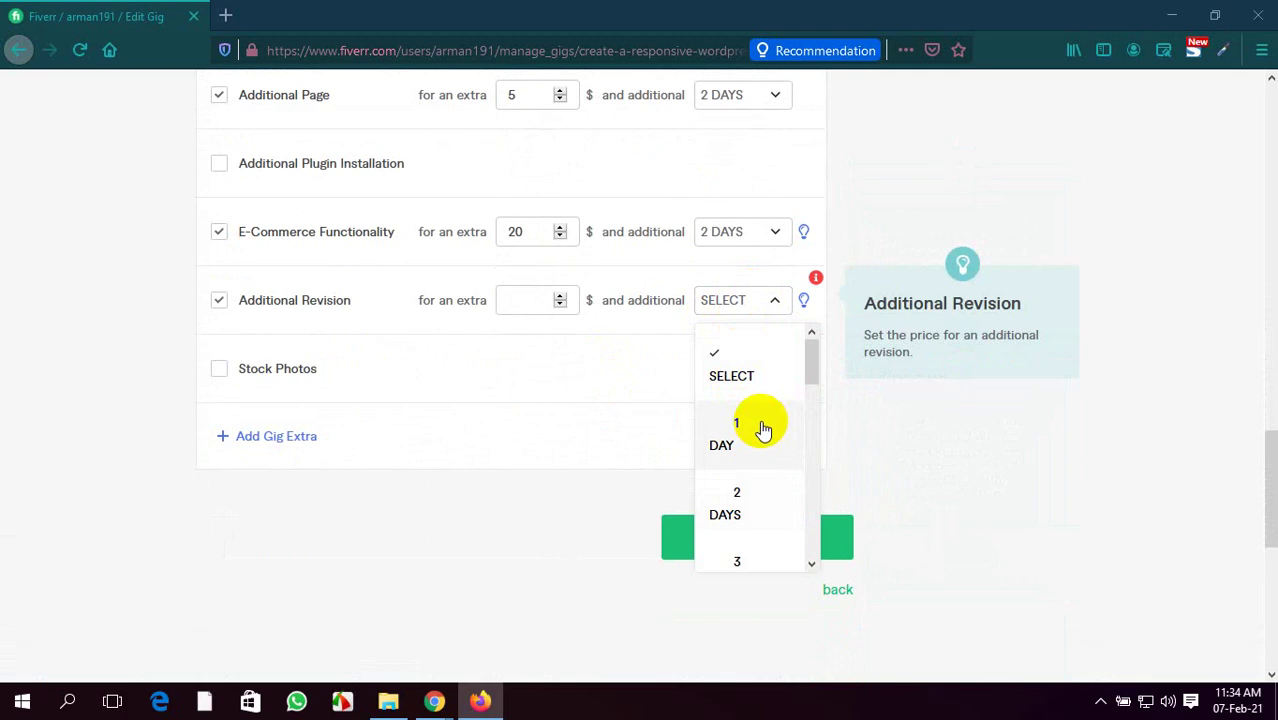
pyautogui.scroll(-1, 763, 428)
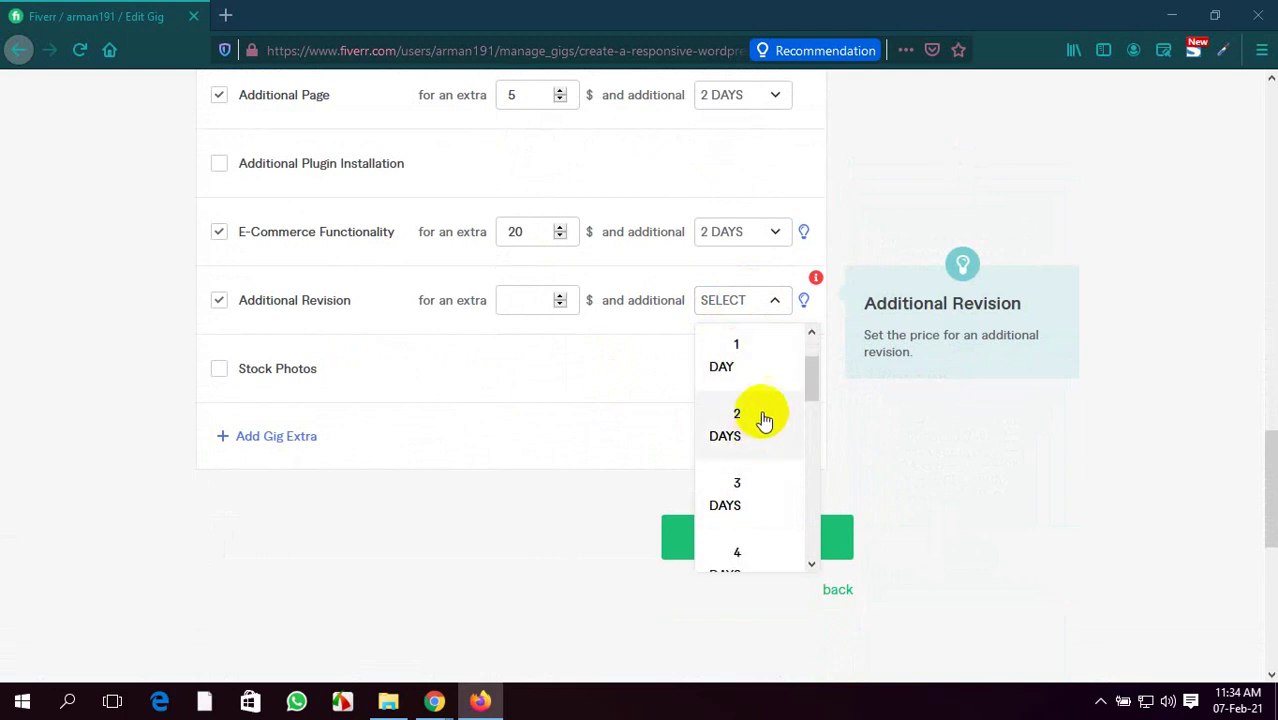
pyautogui.scroll(-1, 757, 455)
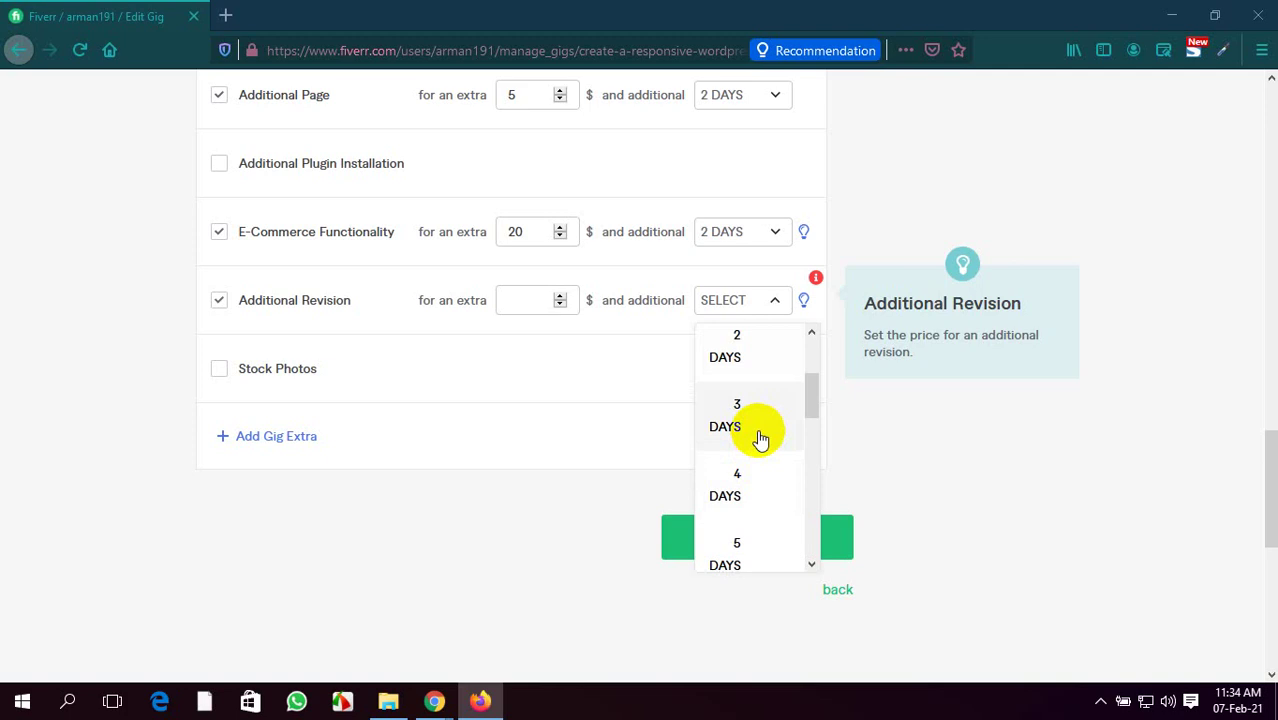
pyautogui.scroll(-5, 760, 450)
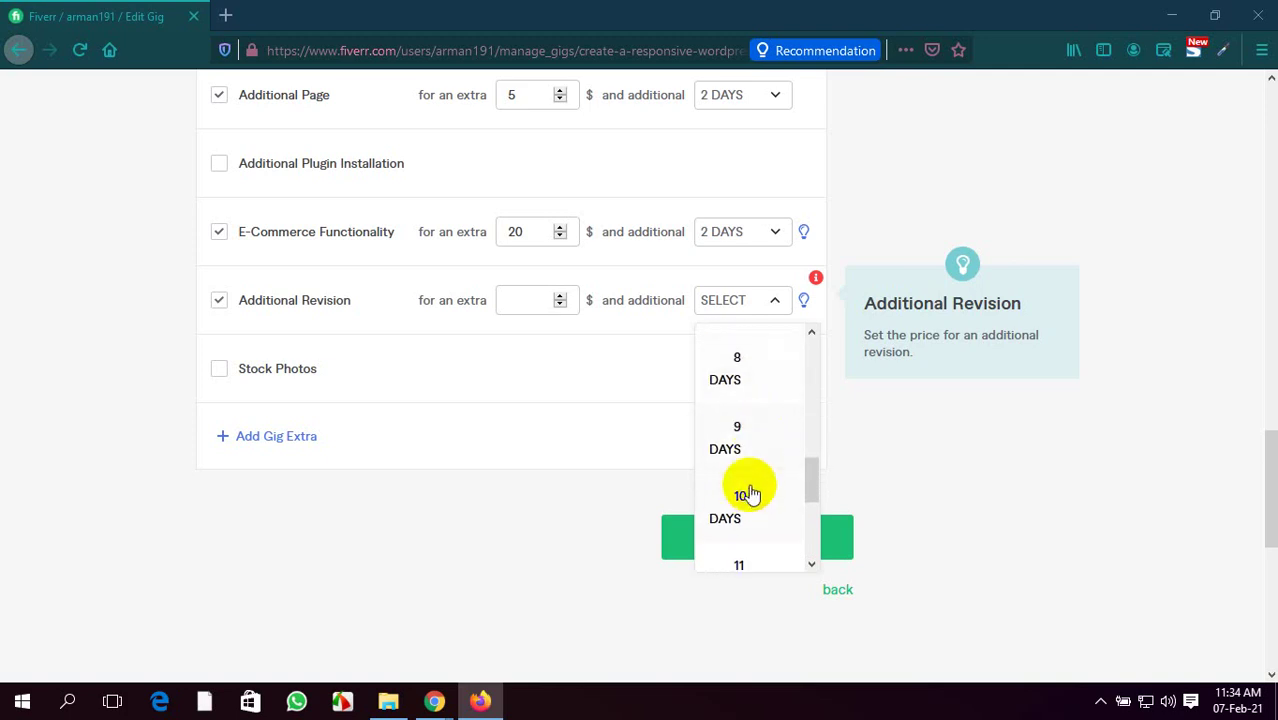
pyautogui.scroll(2, 760, 448)
pyautogui.scroll(1, 764, 438)
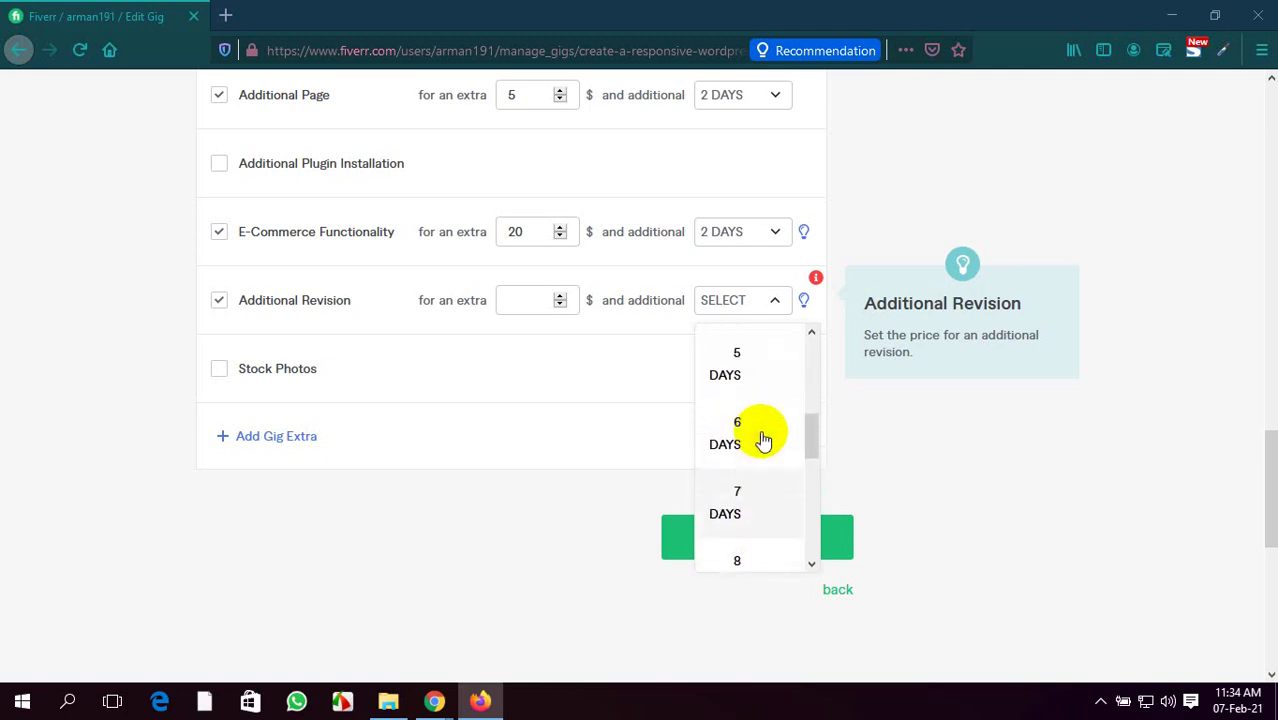
pyautogui.click(765, 398)
pyautogui.click(512, 300)
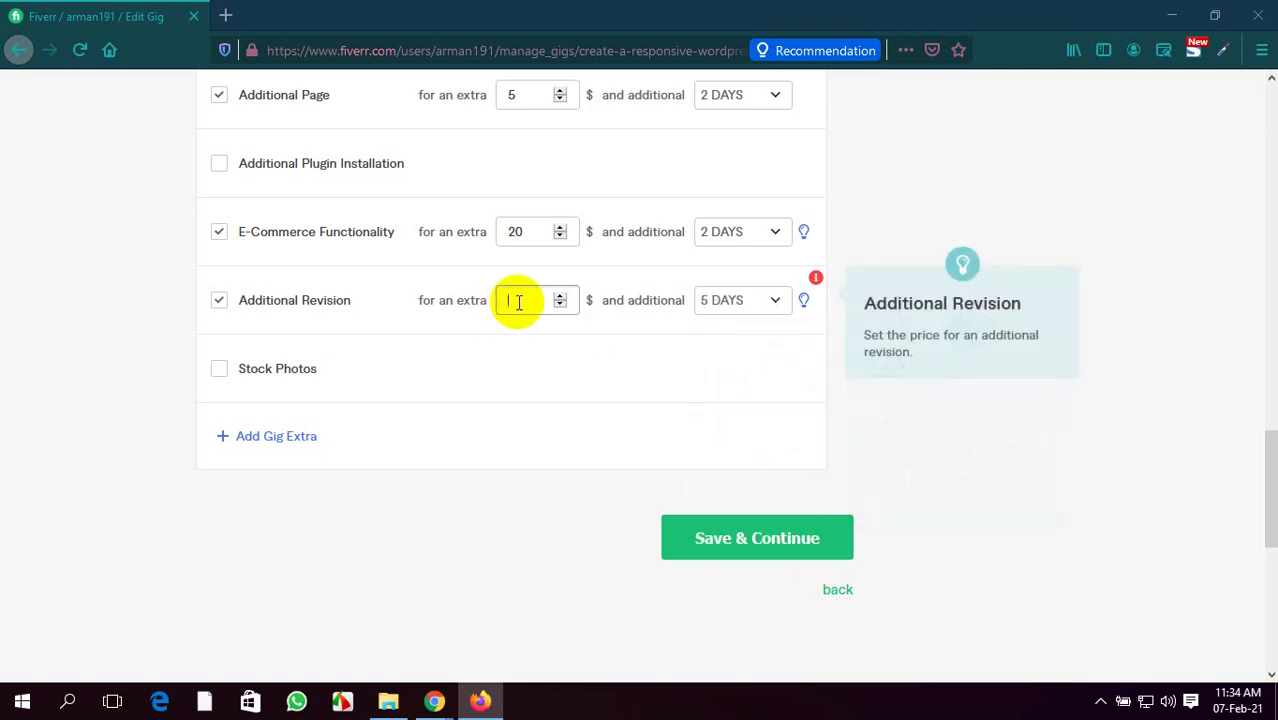
pyautogui.write('10')
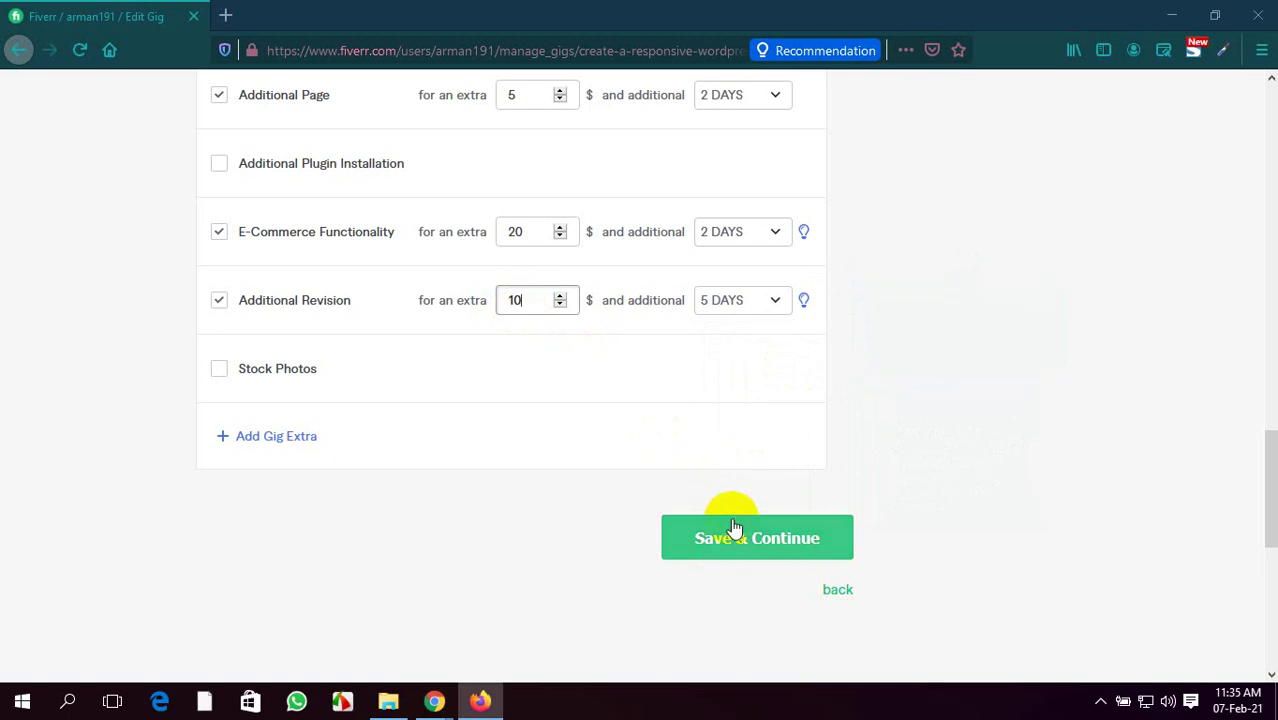
pyautogui.click(731, 524)
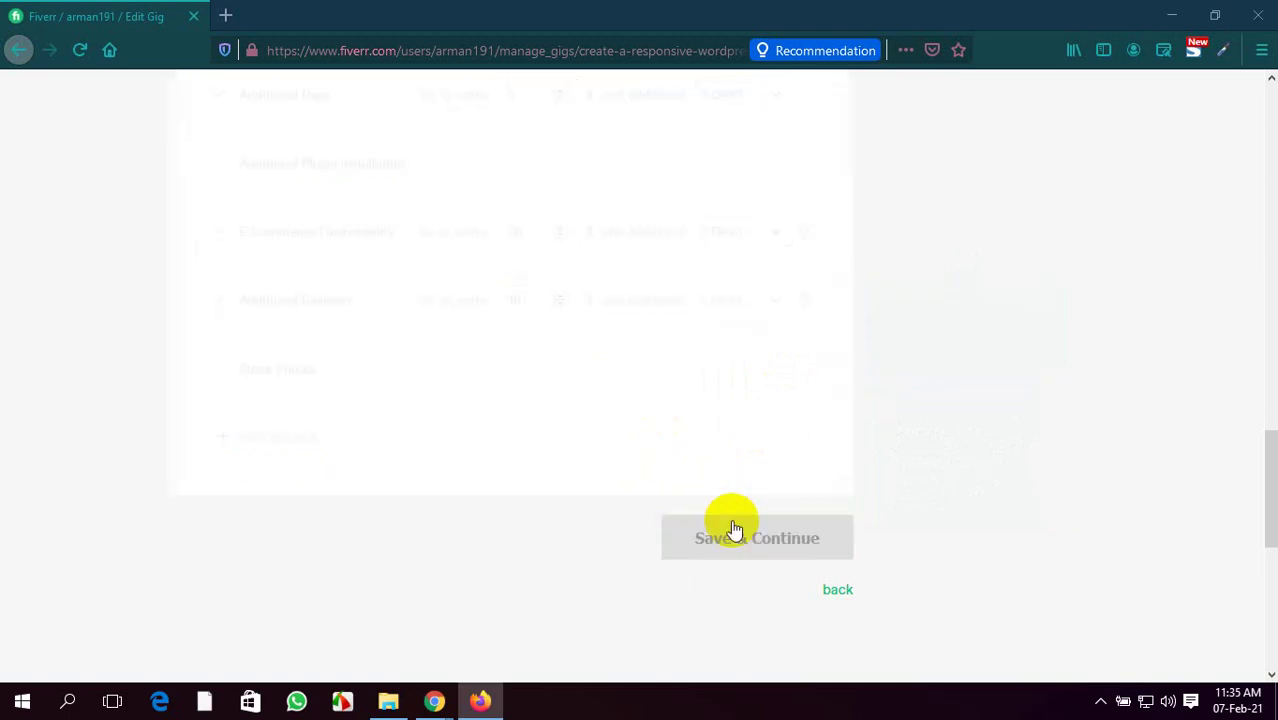
pyautogui.scroll(-15, 731, 520)
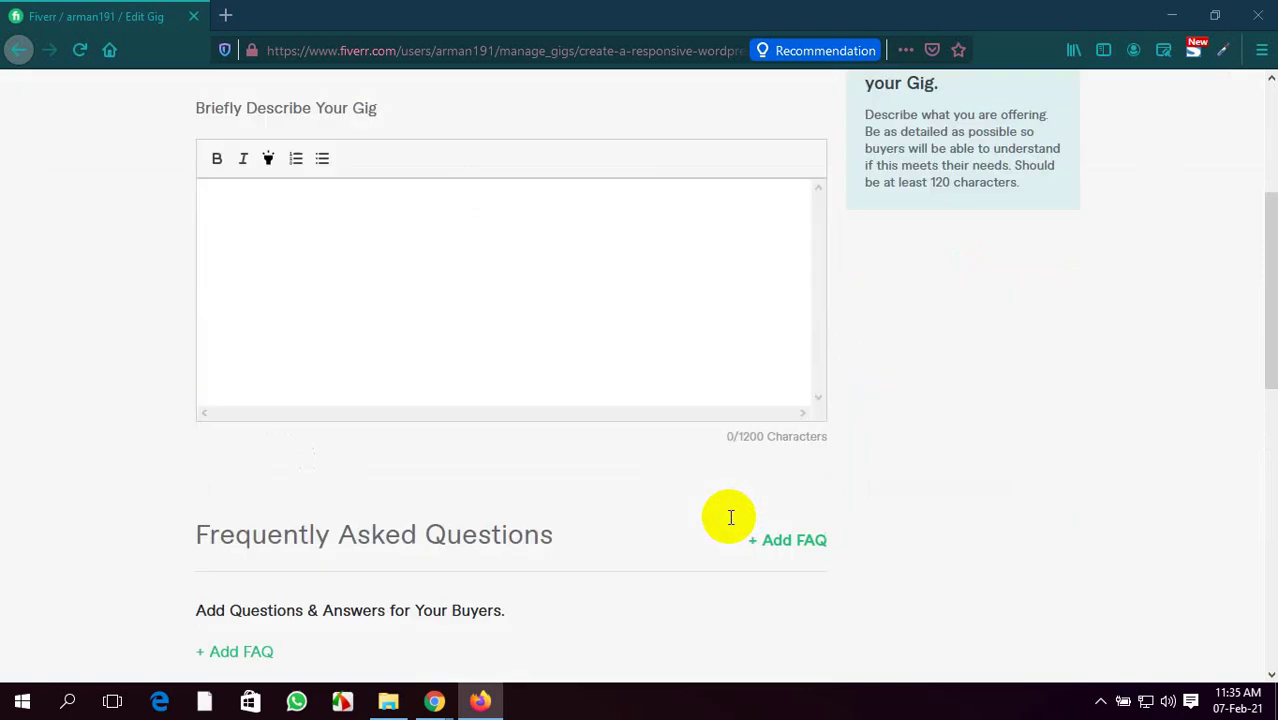
pyautogui.scroll(15, 729, 517)
pyautogui.scroll(-2, 730, 517)
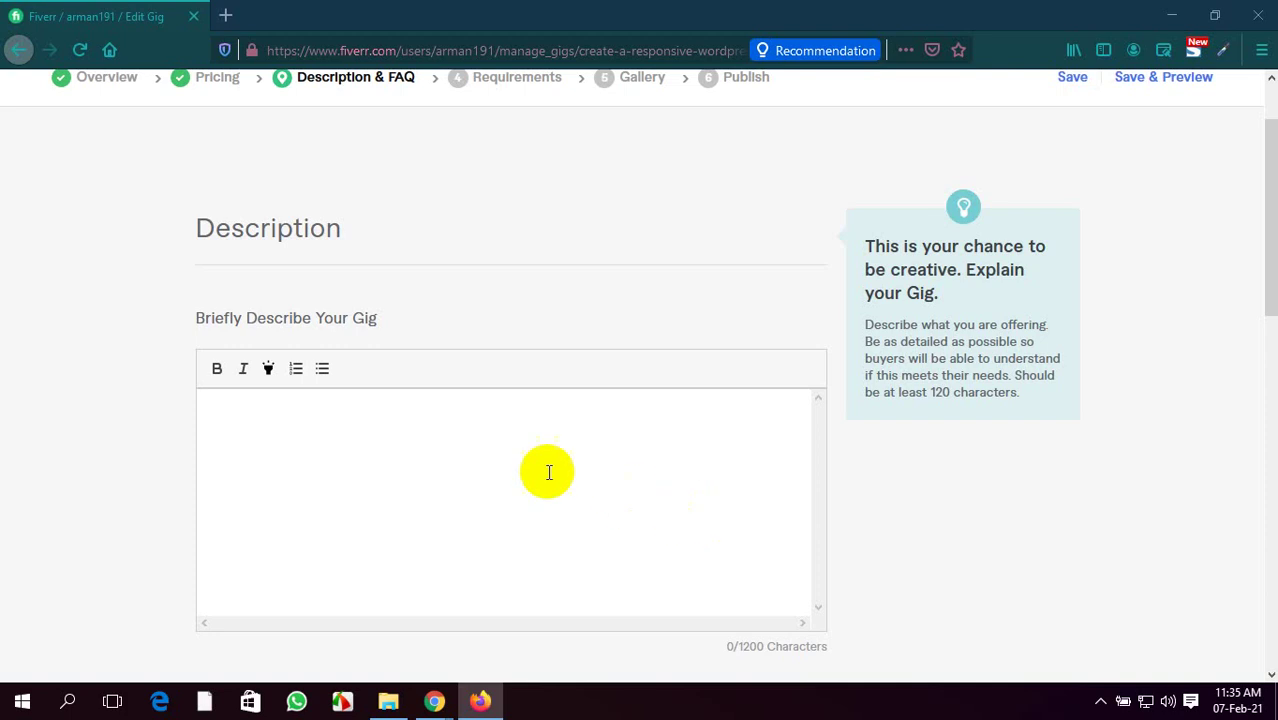
pyautogui.scroll(-2, 451, 445)
# - Type 'Hi, You are at the place of responsive WordPress website in Divi Theme, Divi Builder.'
pyautogui.click(359, 244)
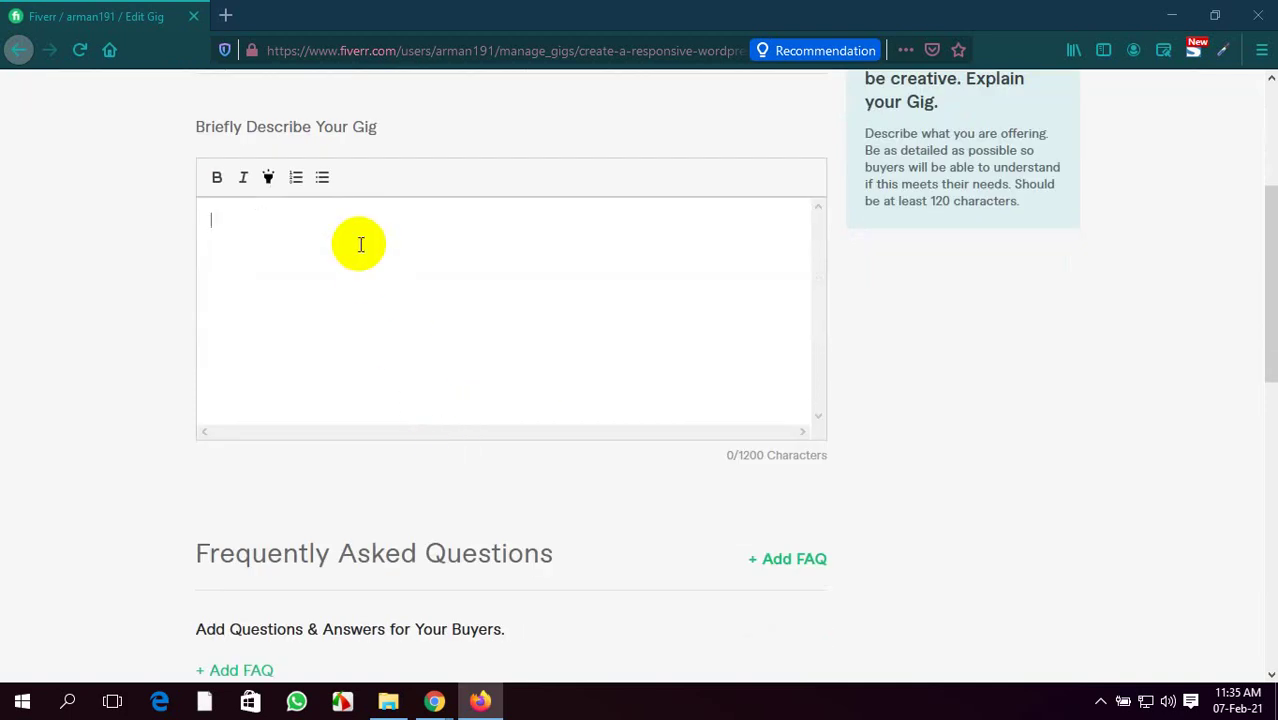
pyautogui.write('Hi,')
pyautogui.write('You are')
pyautogui.write(' at ')
pyautogui.write('the ')
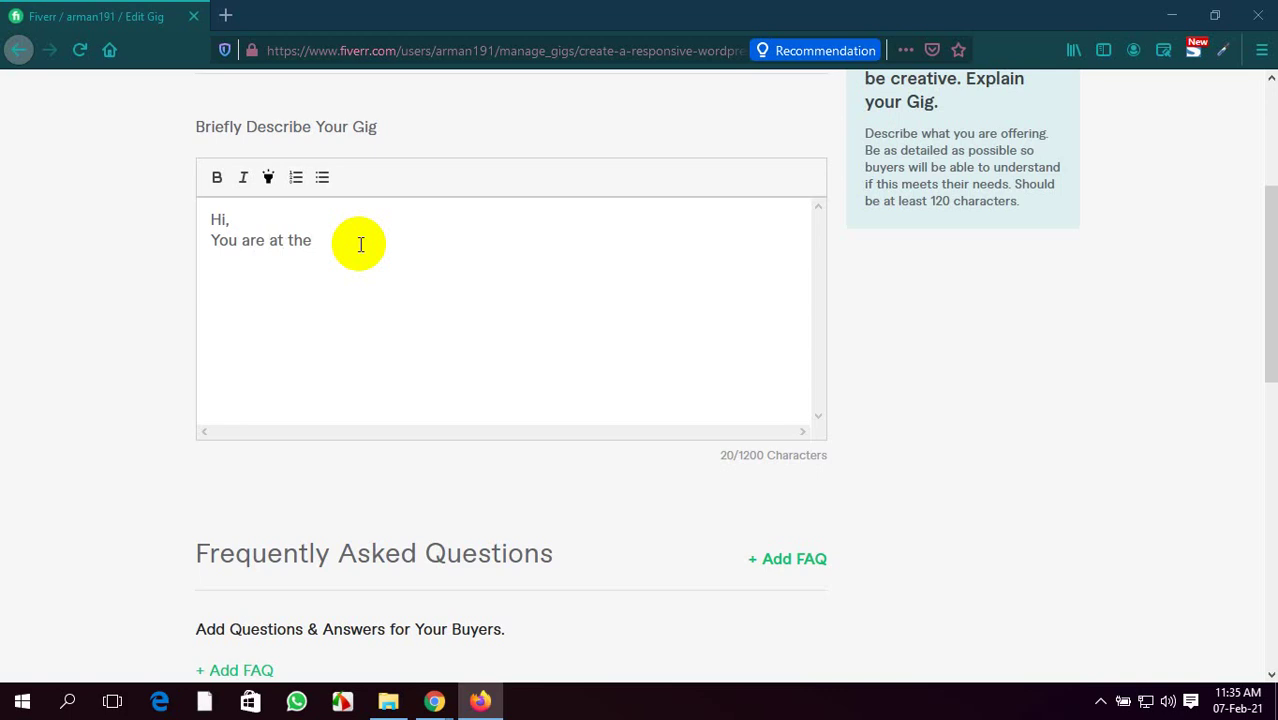
pyautogui.write('place of respo')
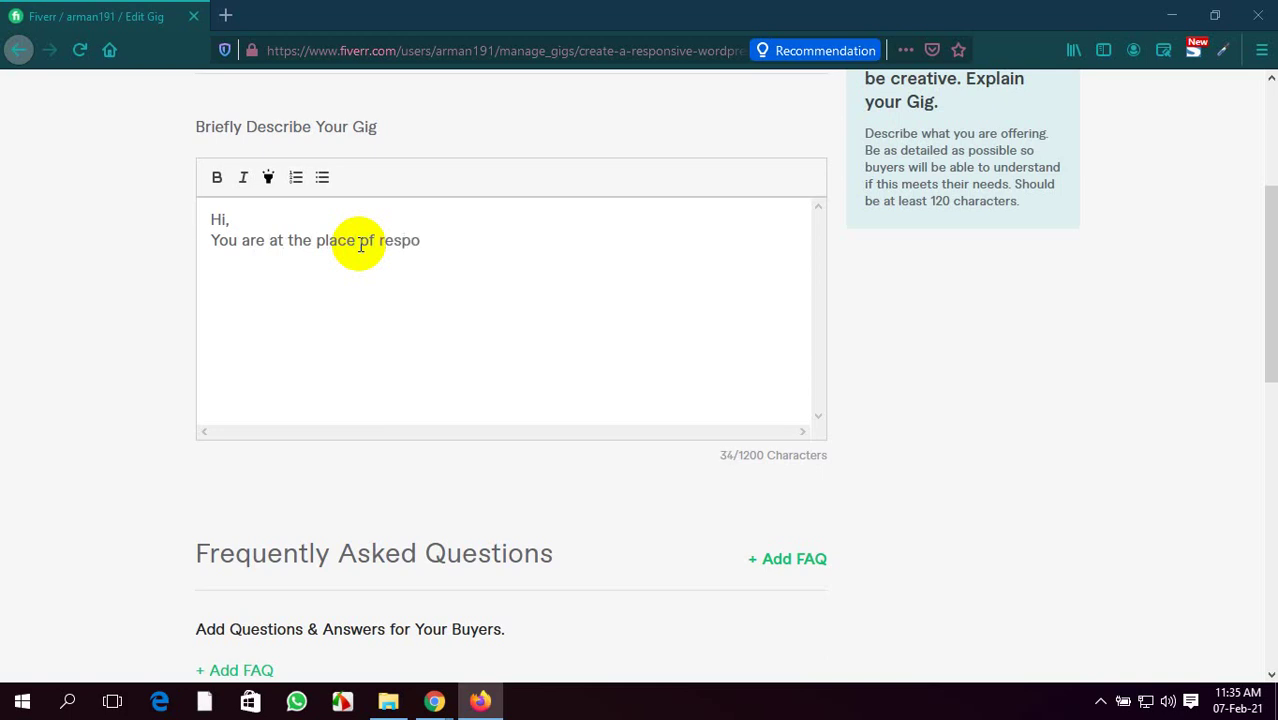
pyautogui.write('nsive Word')
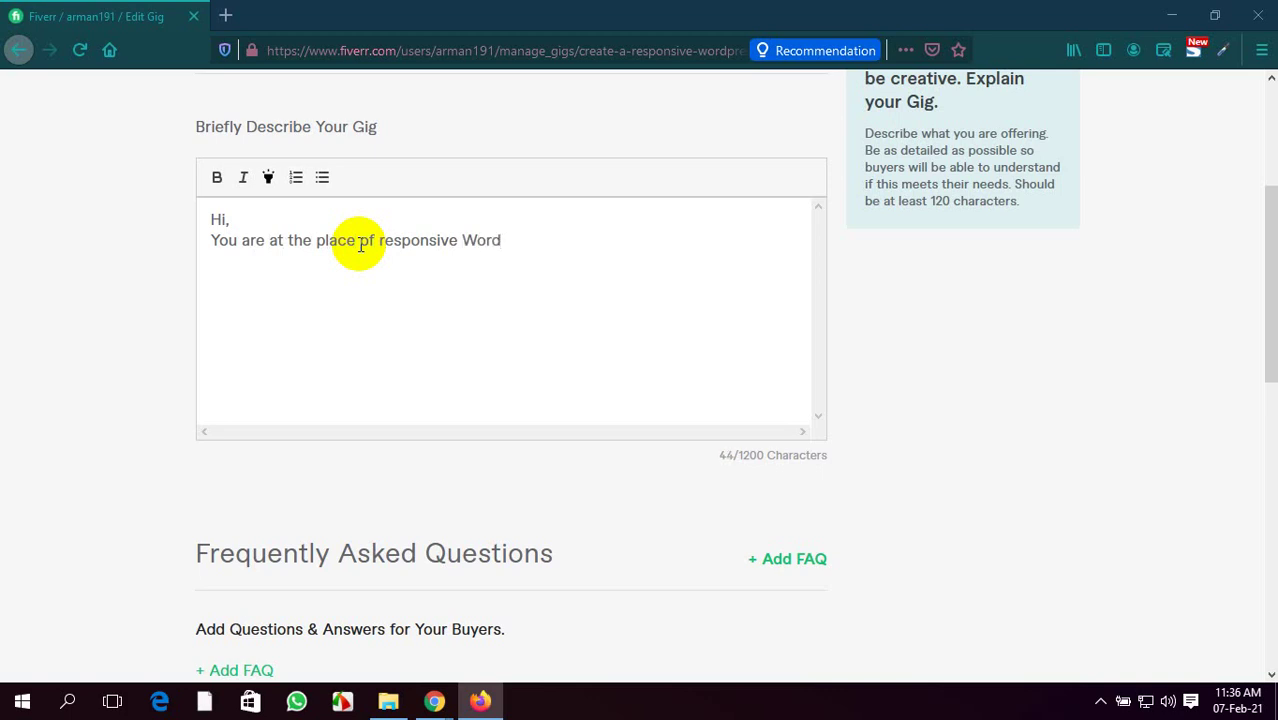
pyautogui.write('Press website')
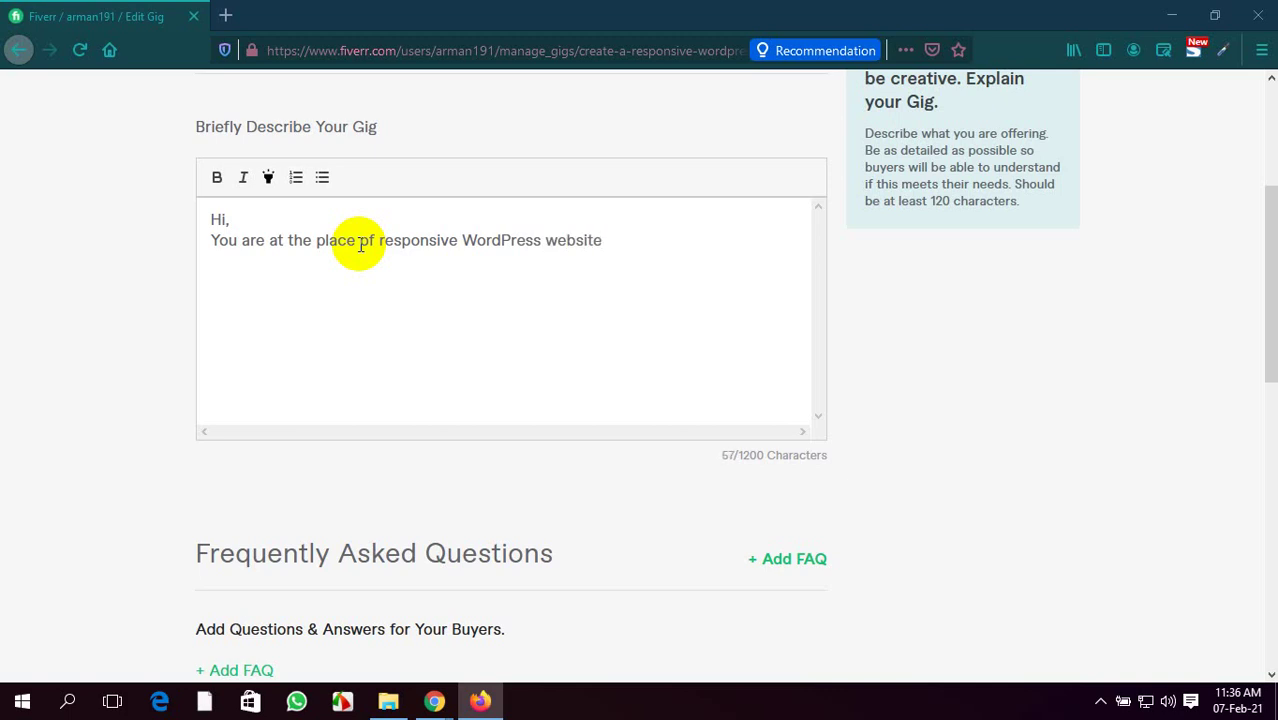
pyautogui.write(' in Divi t')
pyautogui.press('BackSpace')
pyautogui.write('Theme,')
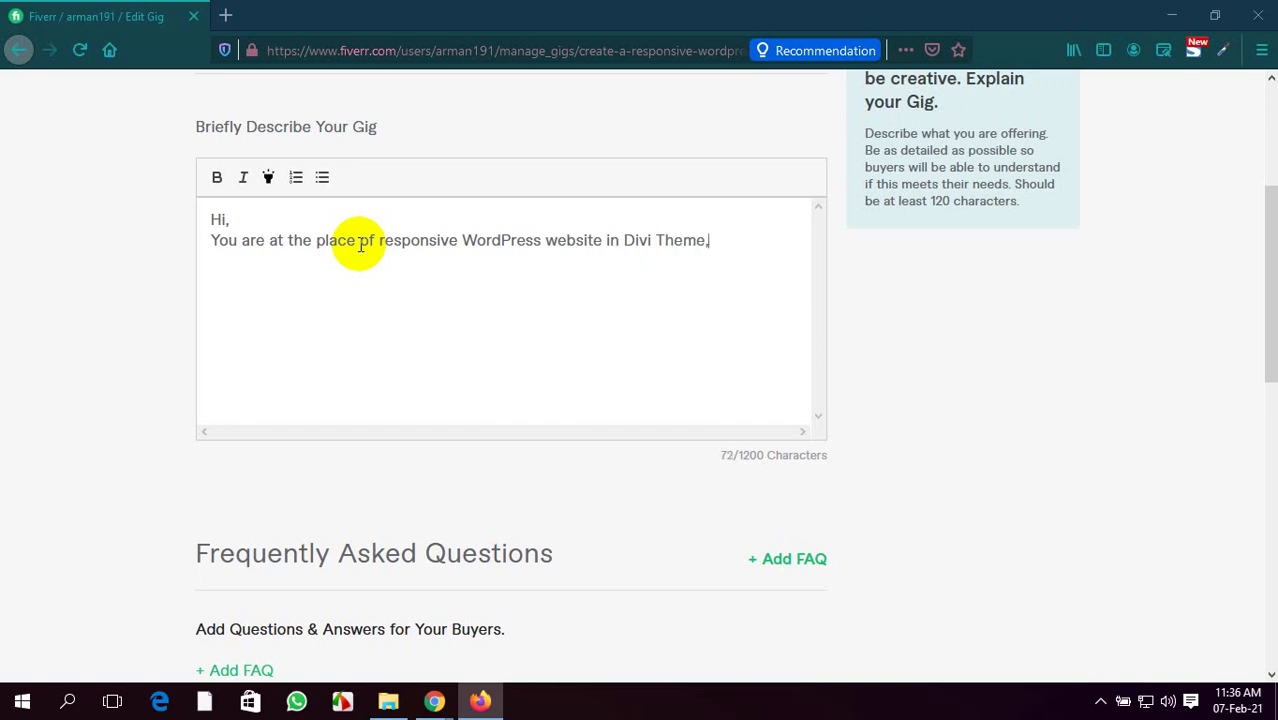
pyautogui.write(' Divi Builder,')
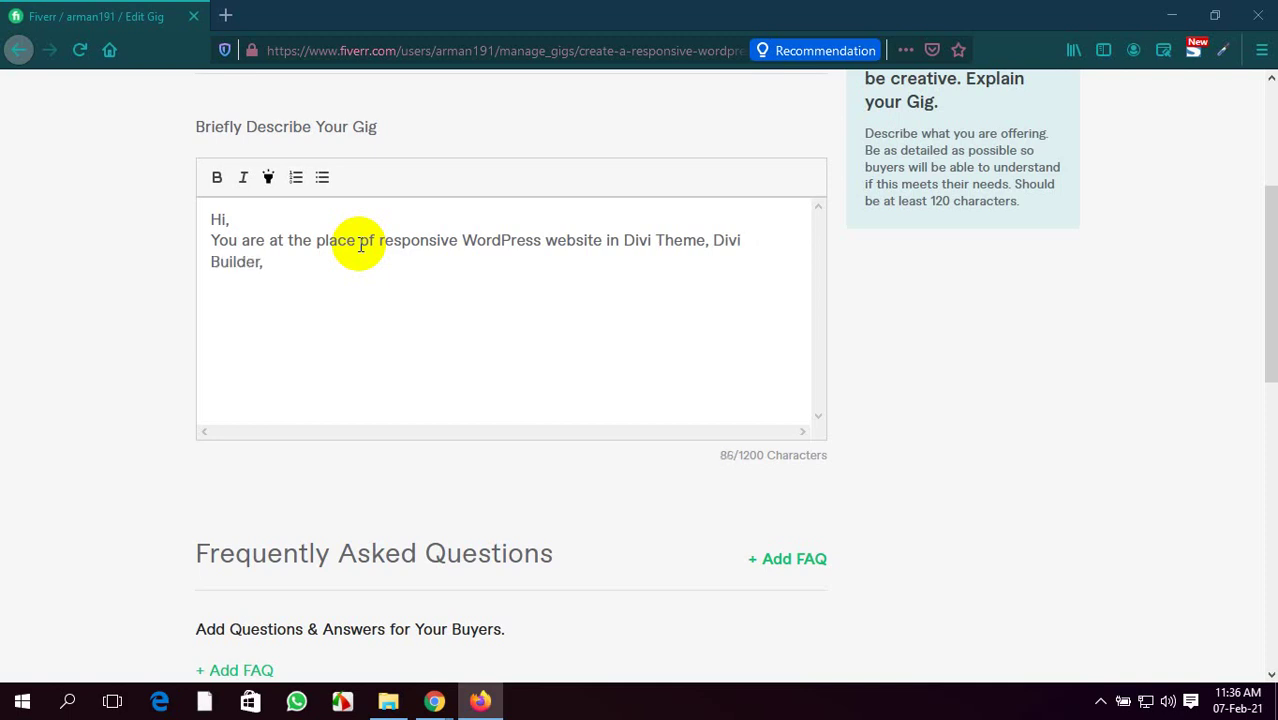
pyautogui.press('BackSpace')
pyautogui.write('.')
# - Begin the sentence 'I will create your WordPress Website as you want'
pyautogui.write('I will create your ')
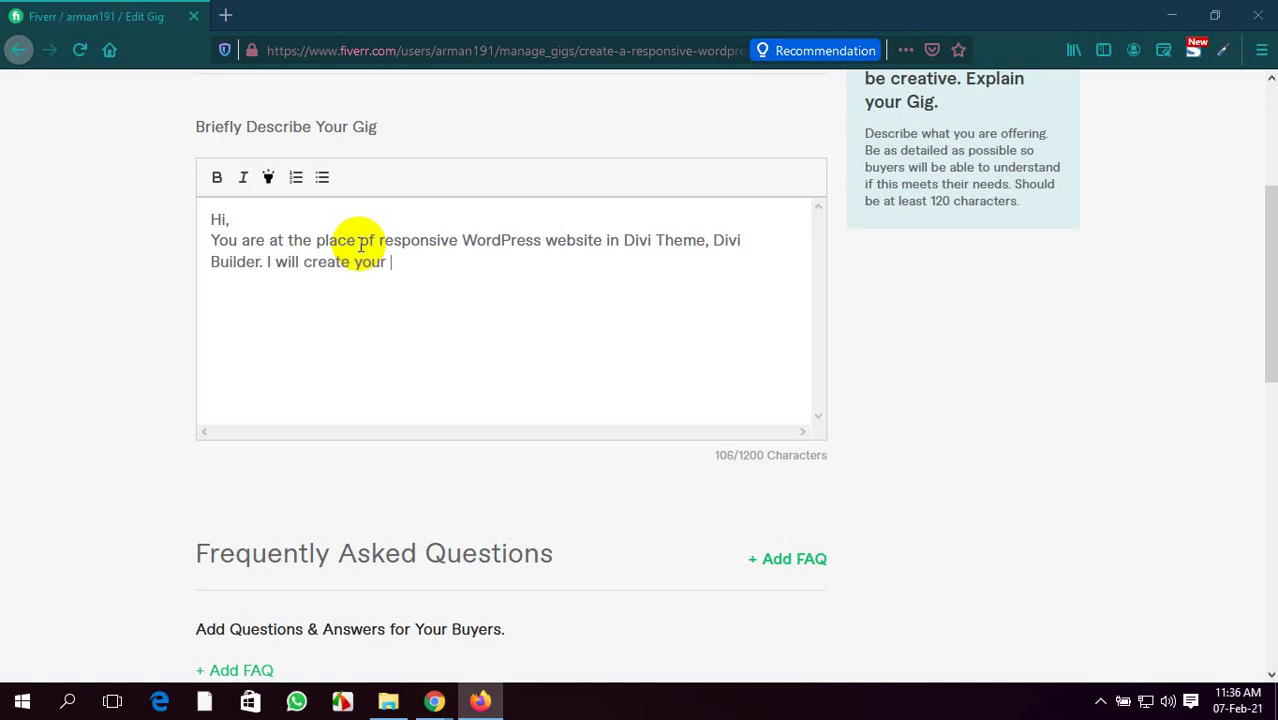
pyautogui.write('w')
pyautogui.press('BackSpace')
pyautogui.write('WordPress Wes')
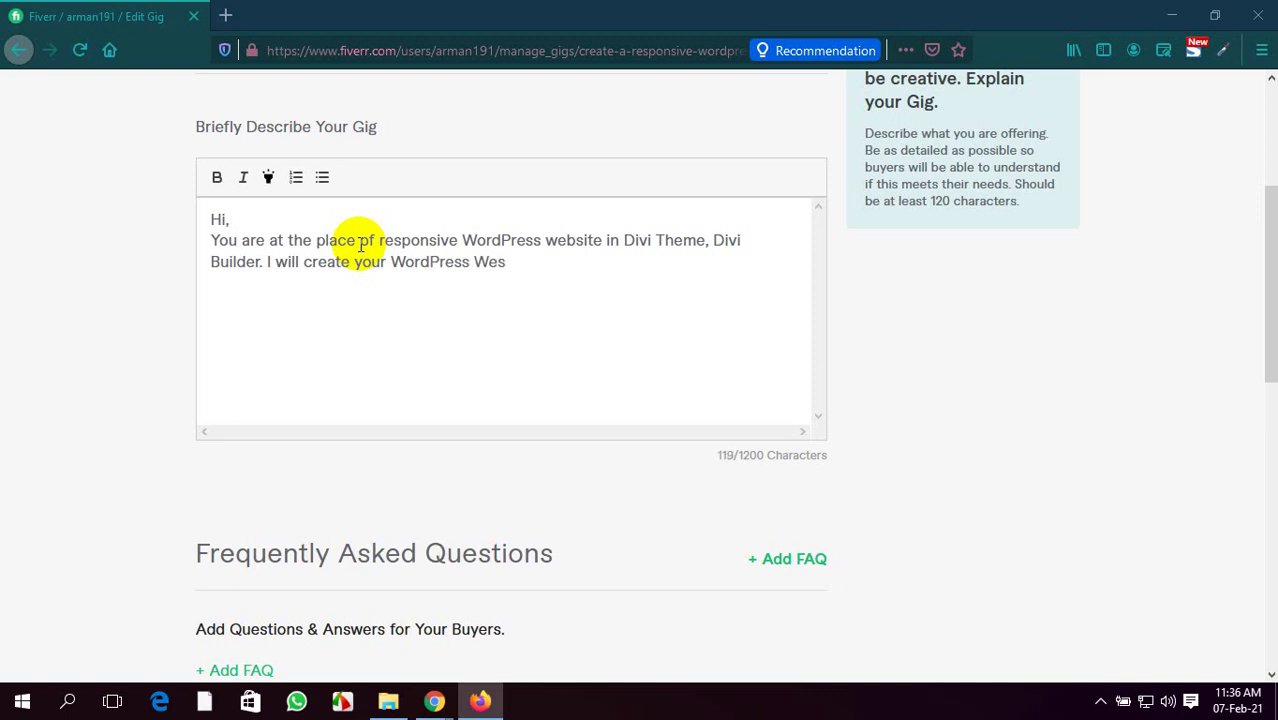
pyautogui.press('BackSpace')
pyautogui.write('bsite as you wan')
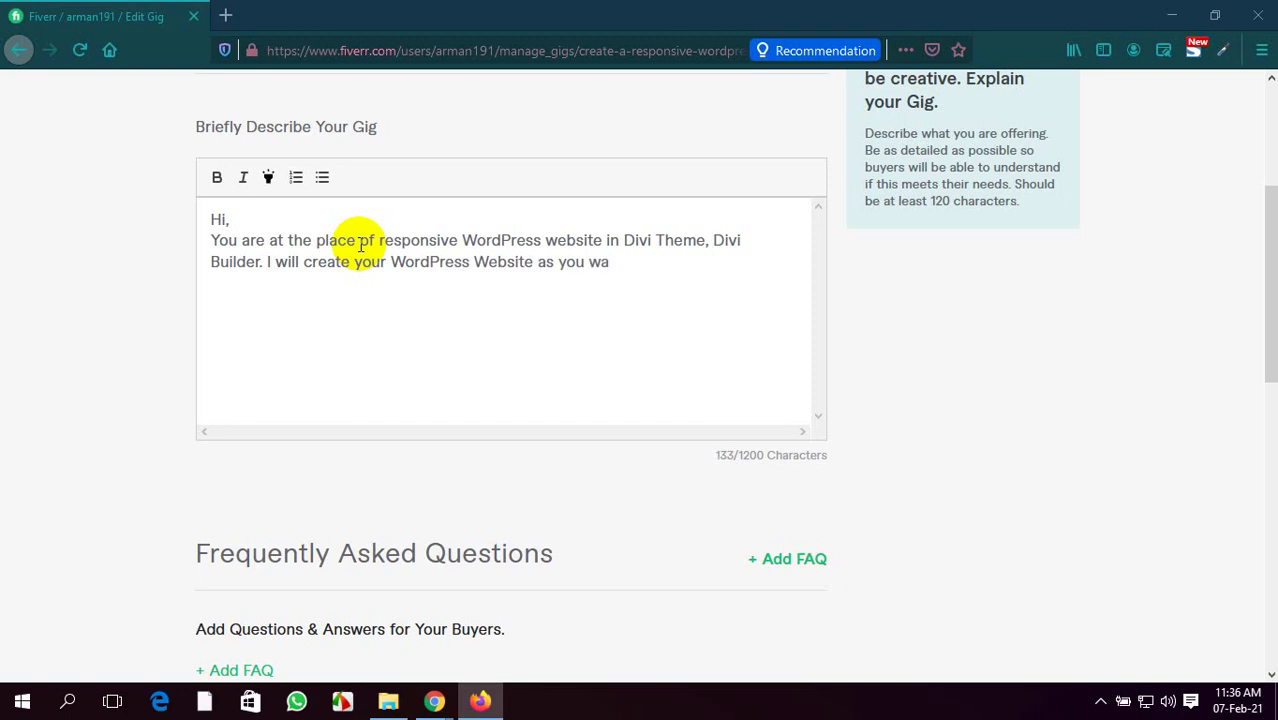
pyautogui.press('BackSpace')
# - Finish 'as you want.' and type 'I will instal a Premium divi Theme with lifetime updates for you'
pyautogui.write('nt.')
pyautogui.write('I will instak')
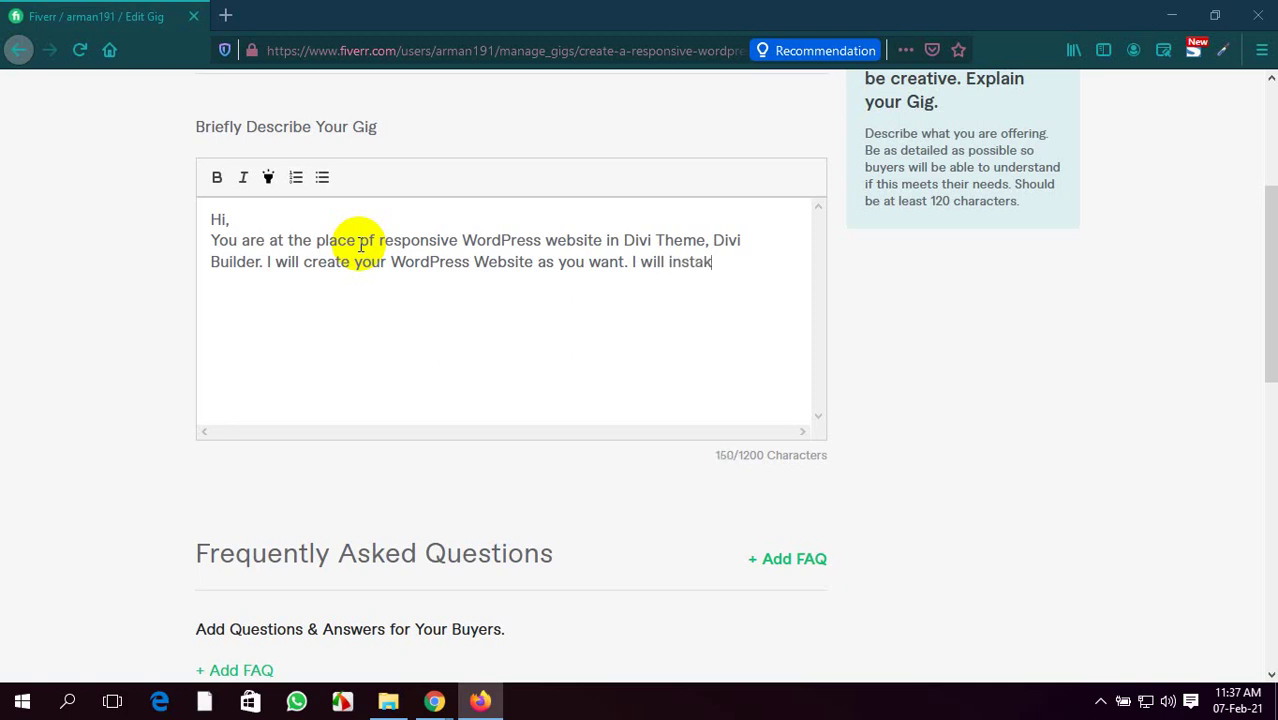
pyautogui.press('BackSpace')
pyautogui.write('l ')
pyautogui.write('a Pr')
pyautogui.write('emium ')
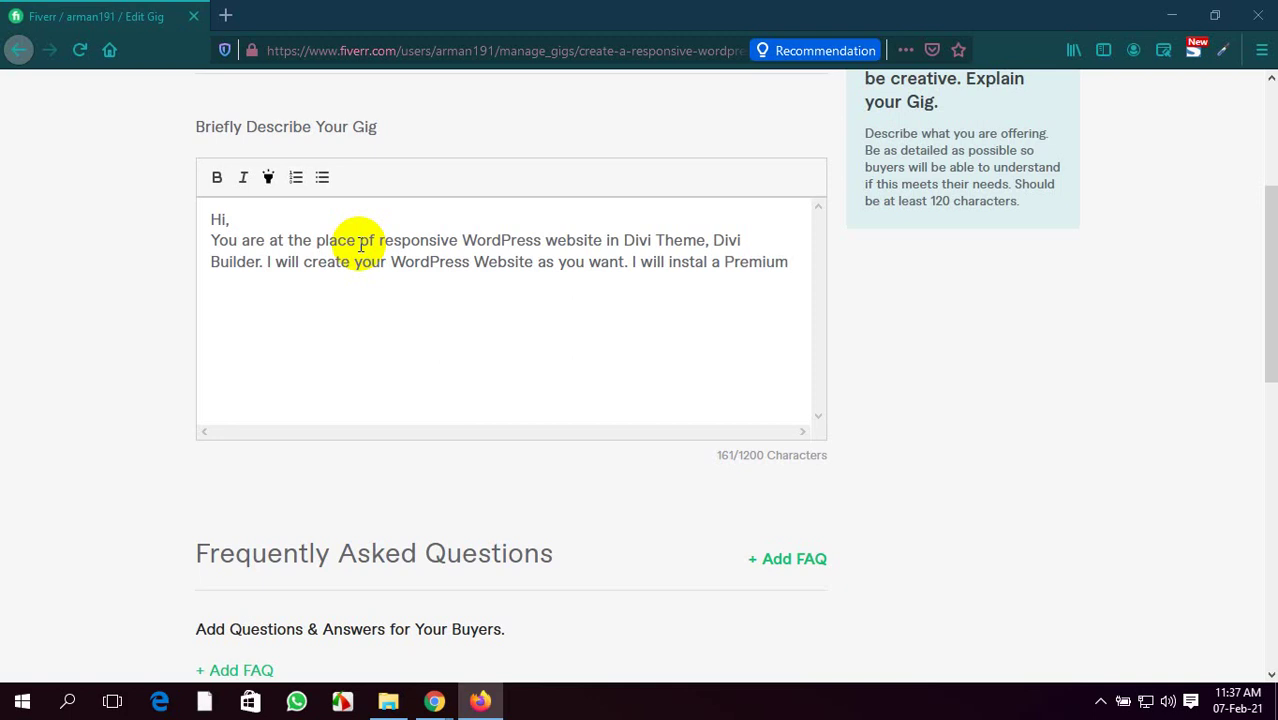
pyautogui.write('d')
pyautogui.write('ivi Theme')
pyautogui.write('with')
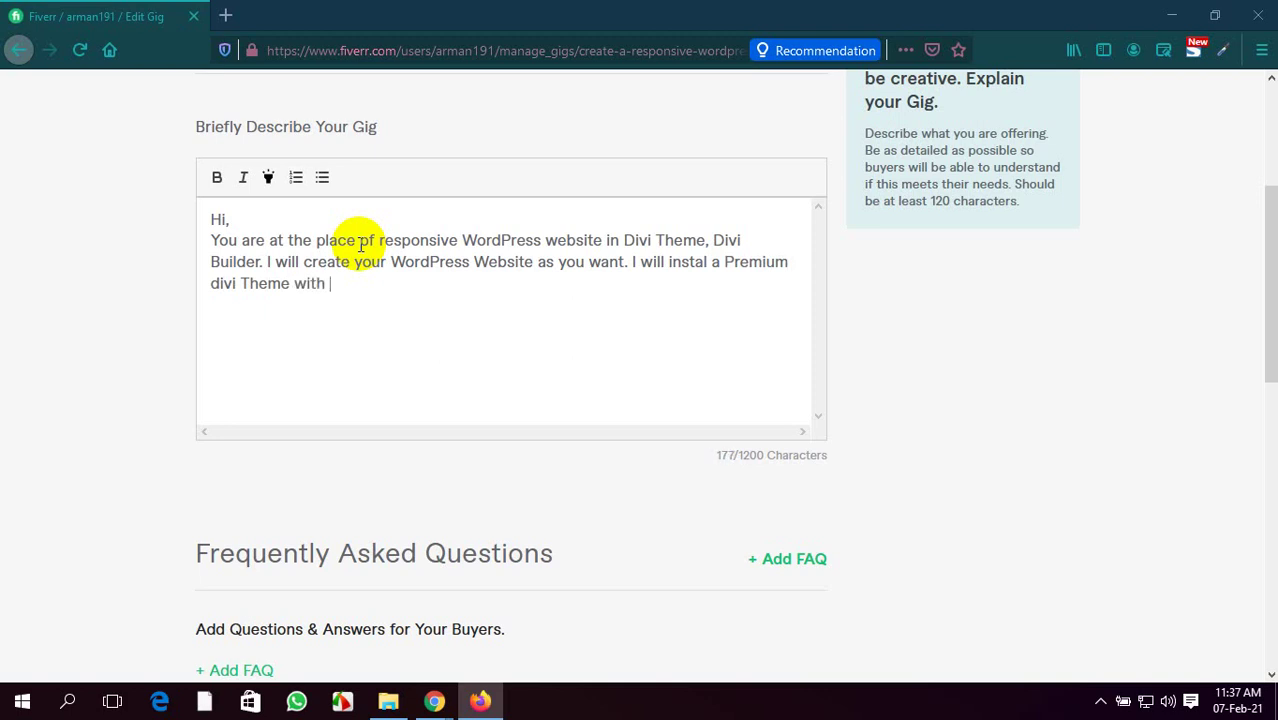
pyautogui.write(' life t')
pyautogui.press('BackSpace')
pyautogui.press('BackSpace')
pyautogui.write('time up')
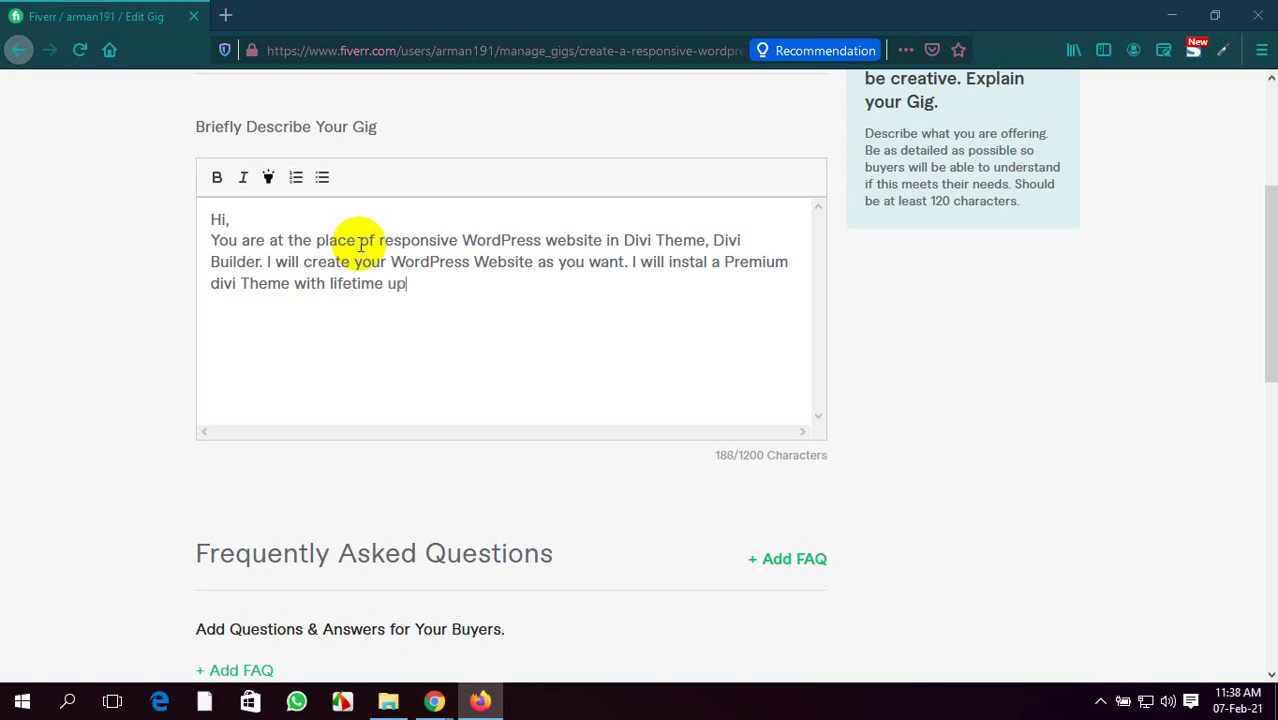
pyautogui.write('dates for you')
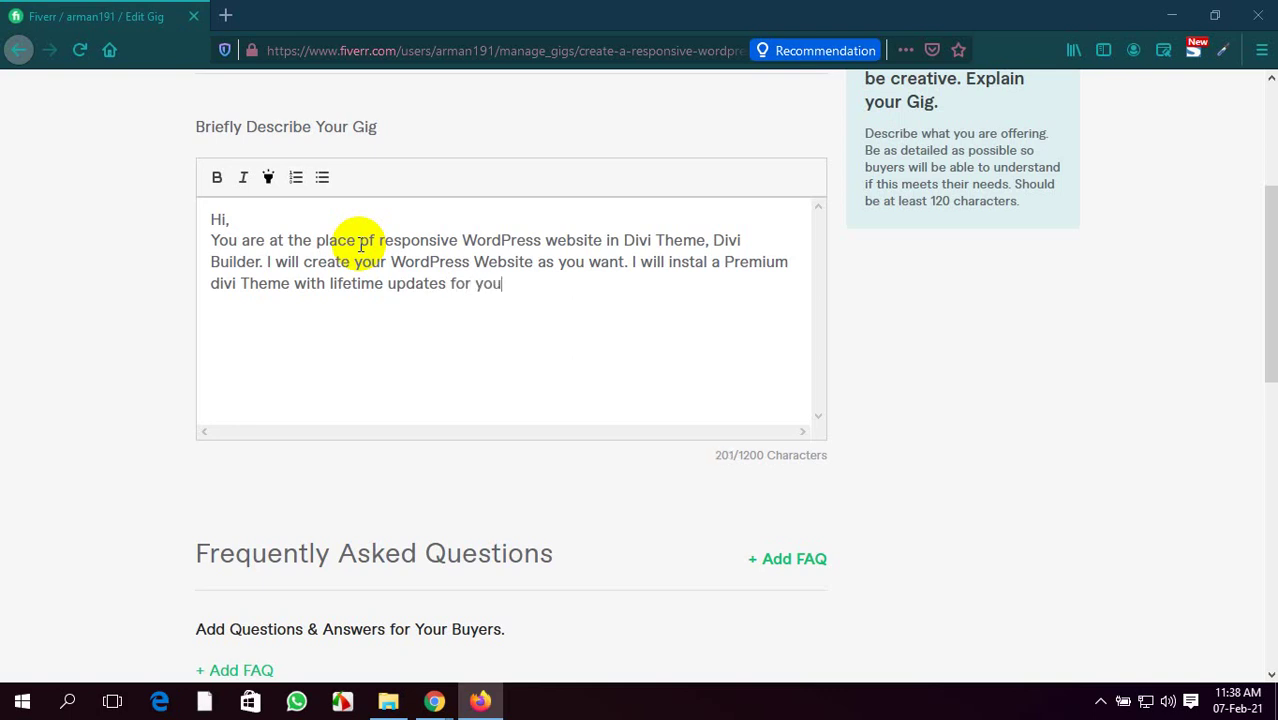
# - Correct 'instal' to 'install' and end the sentence with a period
pyautogui.click(708, 262)
pyautogui.write('l')
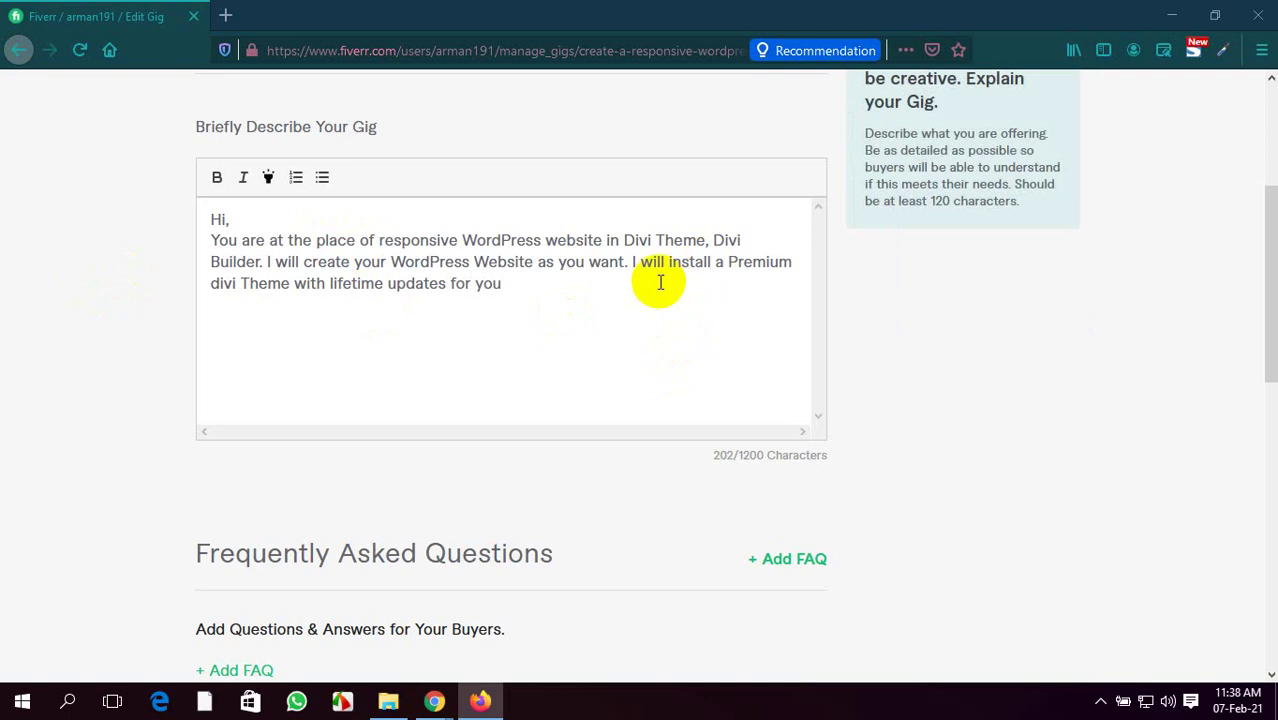
pyautogui.click(599, 285)
pyautogui.write('.')
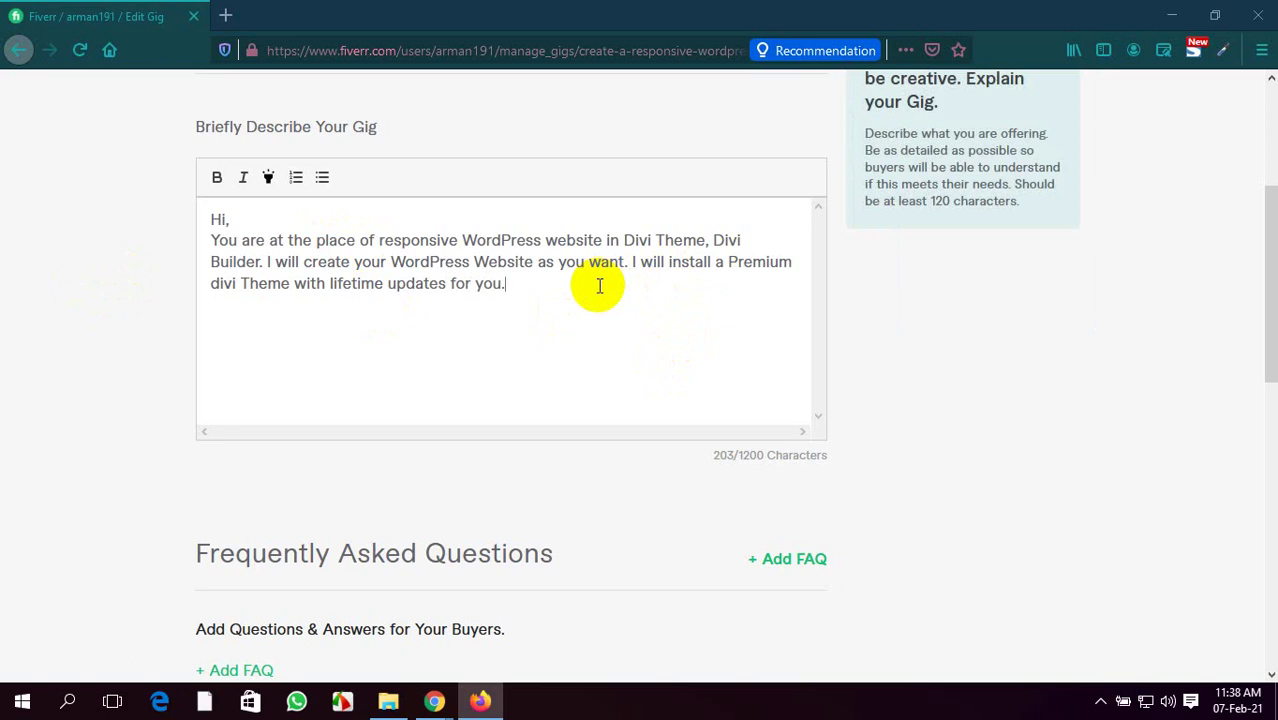
# - Add 'I'll Create a Dynamic layout for all your pages using Divi Builder.' and a 'My Service:-' heading
pyautogui.press('Return')
pyautogui.write("I'll Create a Di")
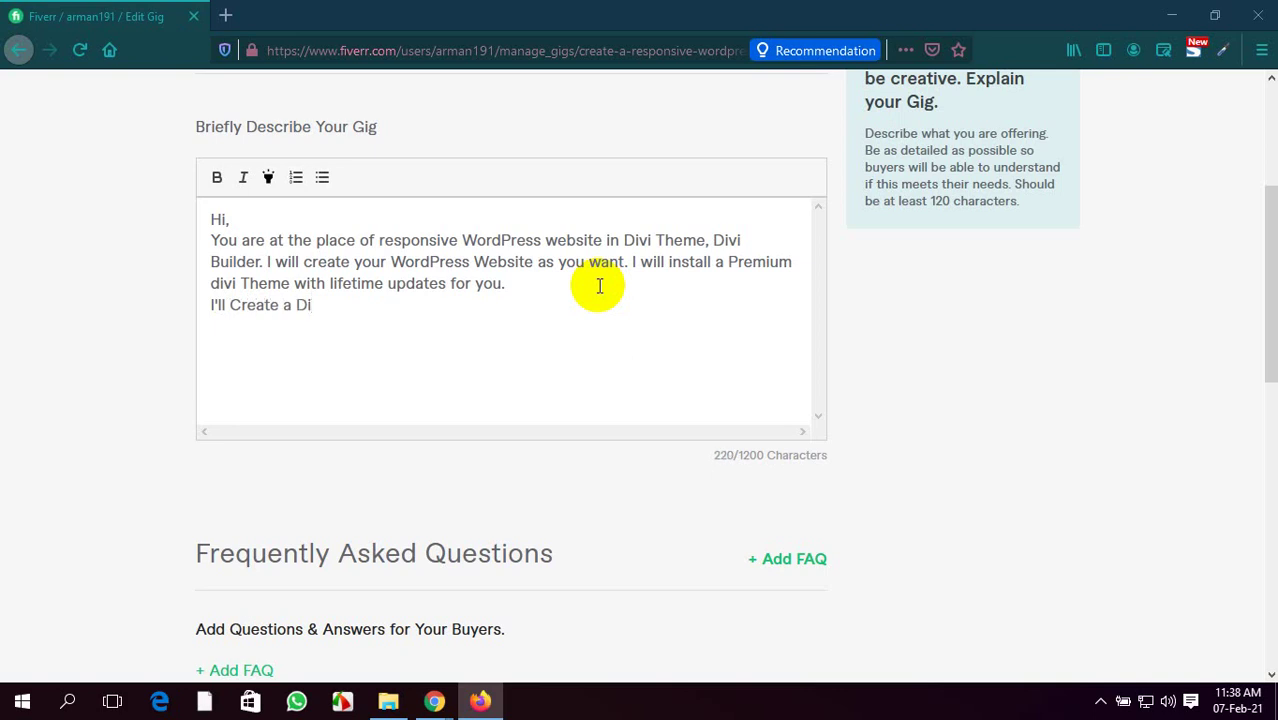
pyautogui.press('BackSpace')
pyautogui.write('ynamic layou')
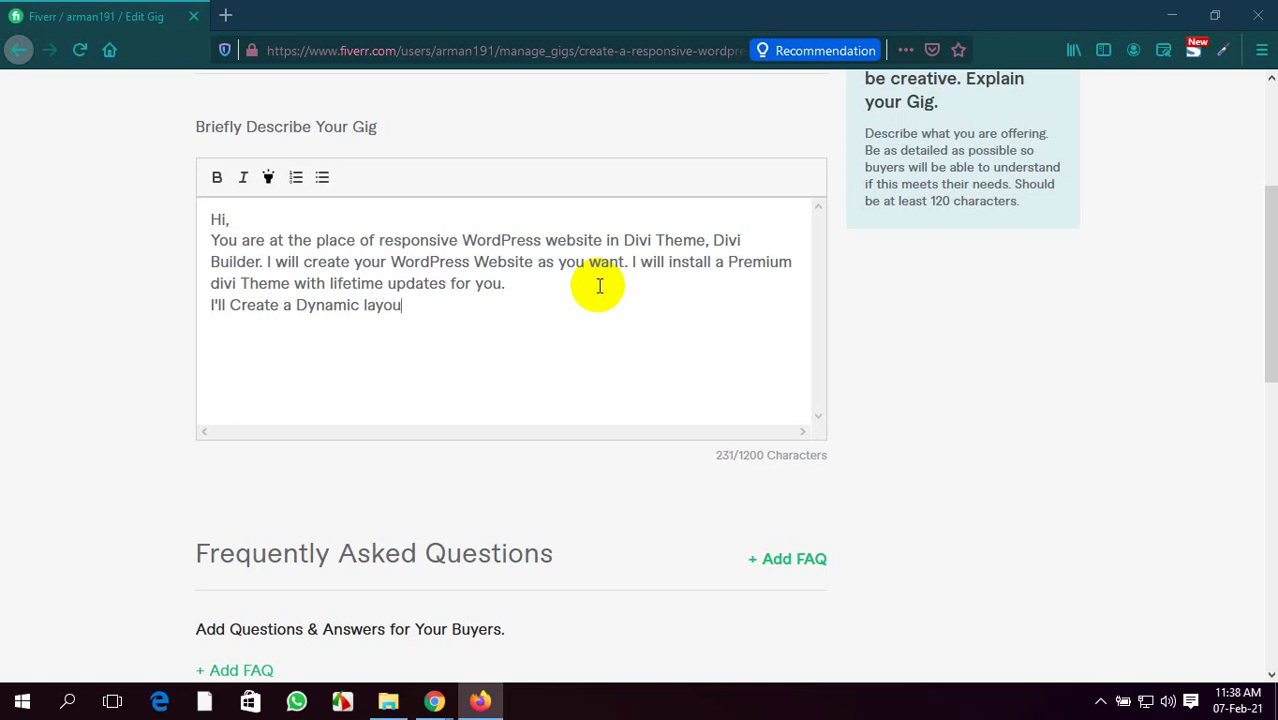
pyautogui.write('t for all your')
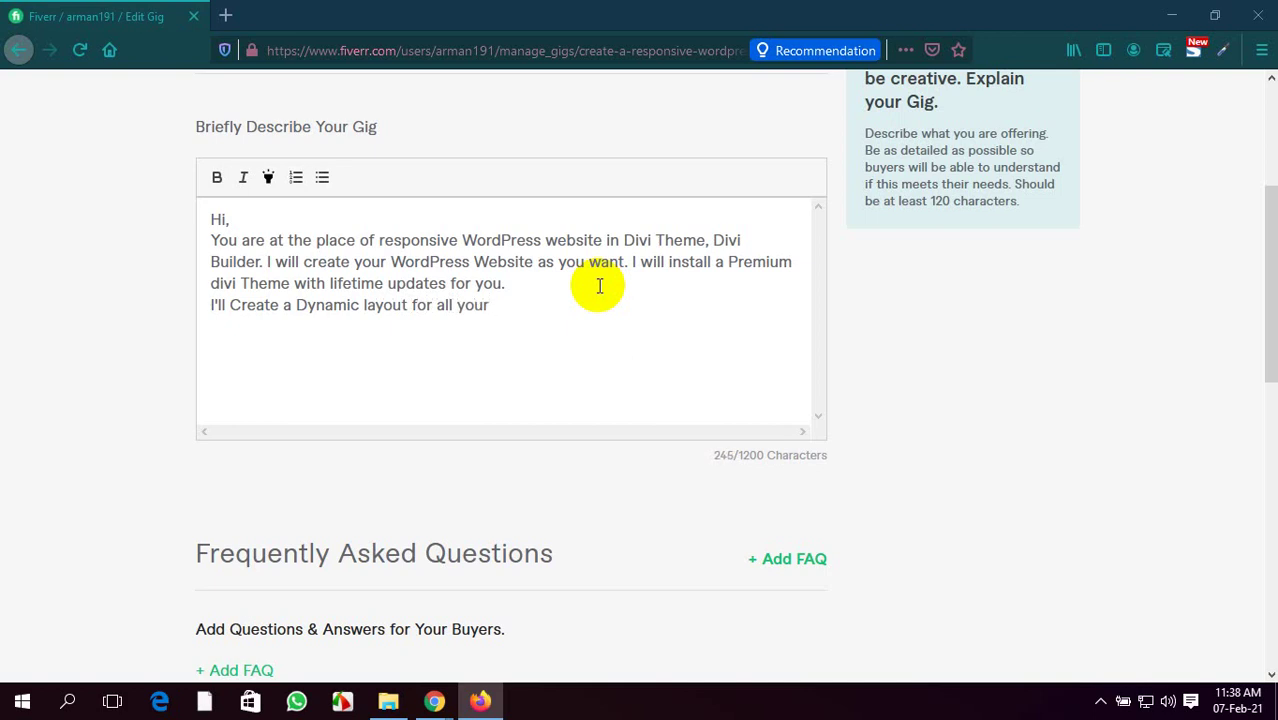
pyautogui.write(' pages using ')
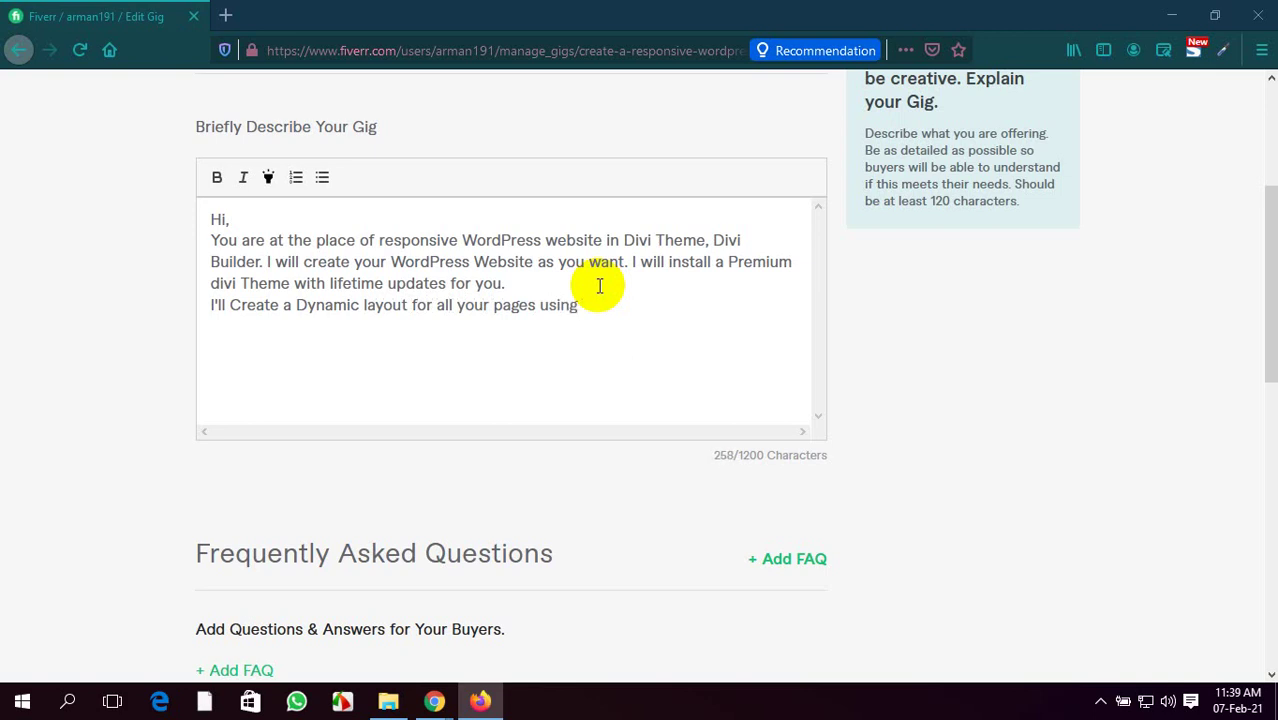
pyautogui.write('Divi Builder.')
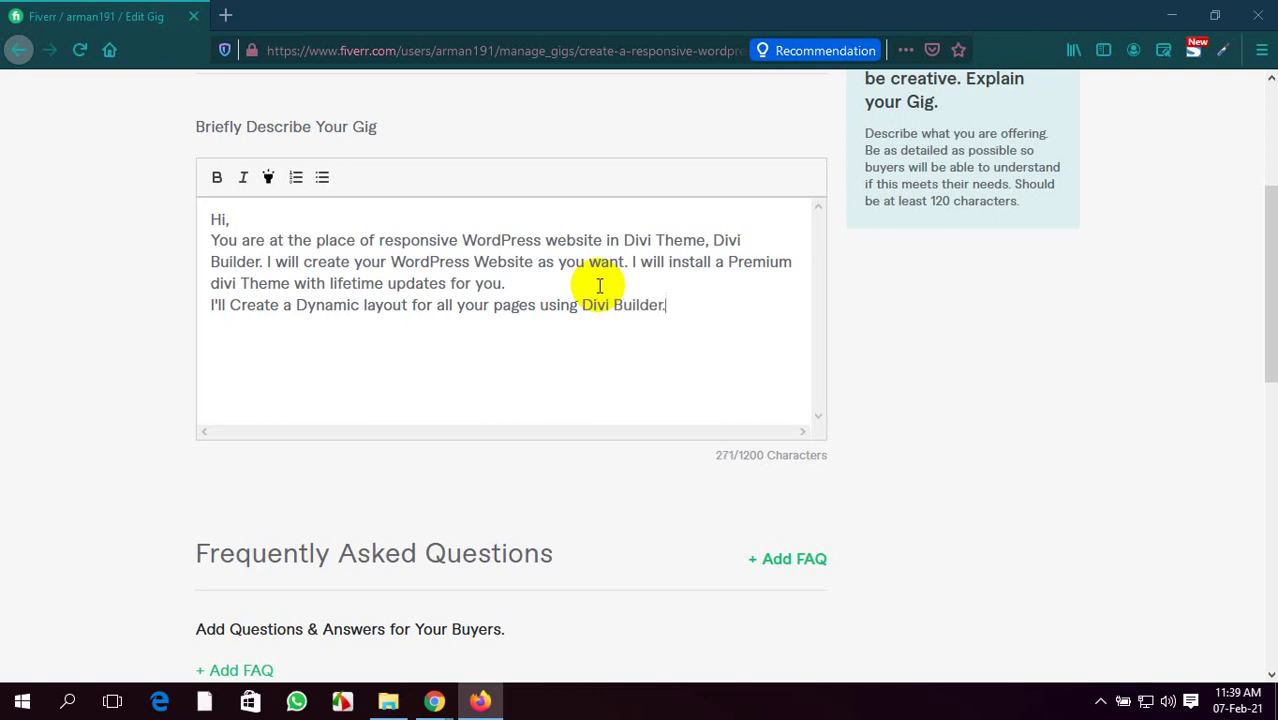
pyautogui.press('Return')
pyautogui.press('Return')
pyautogui.write('My Service')
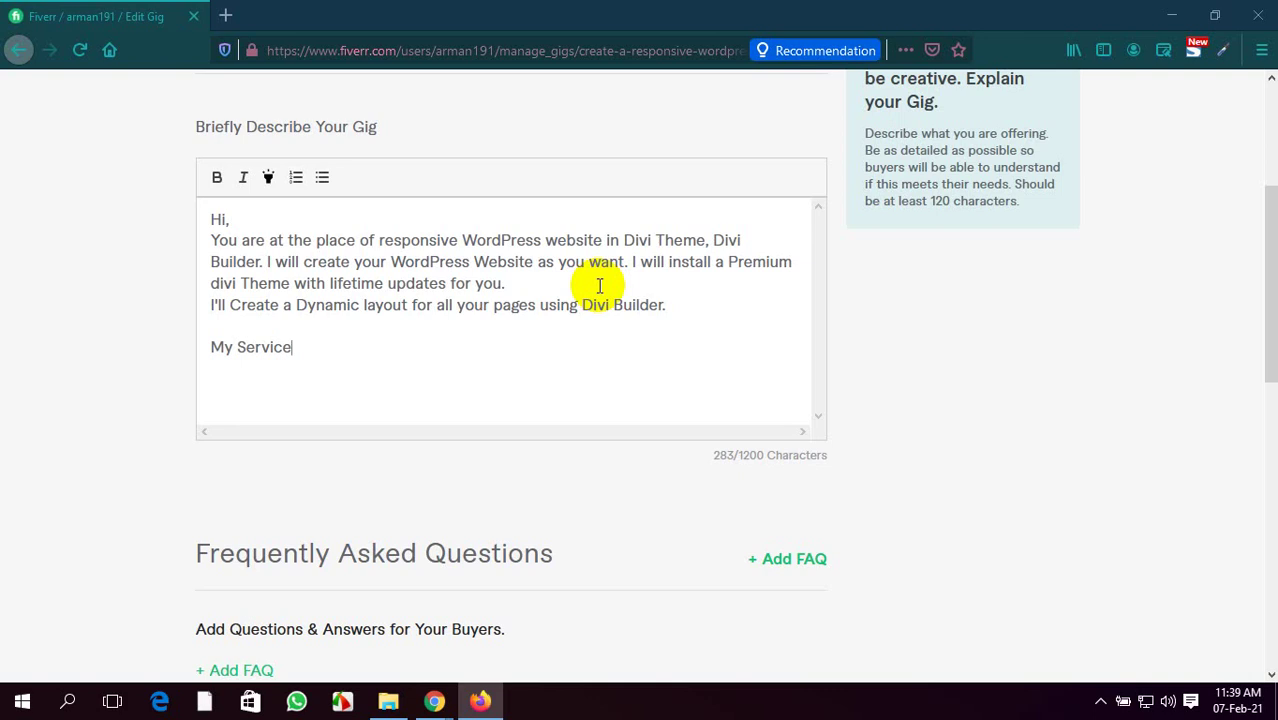
pyautogui.write(':-')
pyautogui.press('Return')
pyautogui.press('Return')
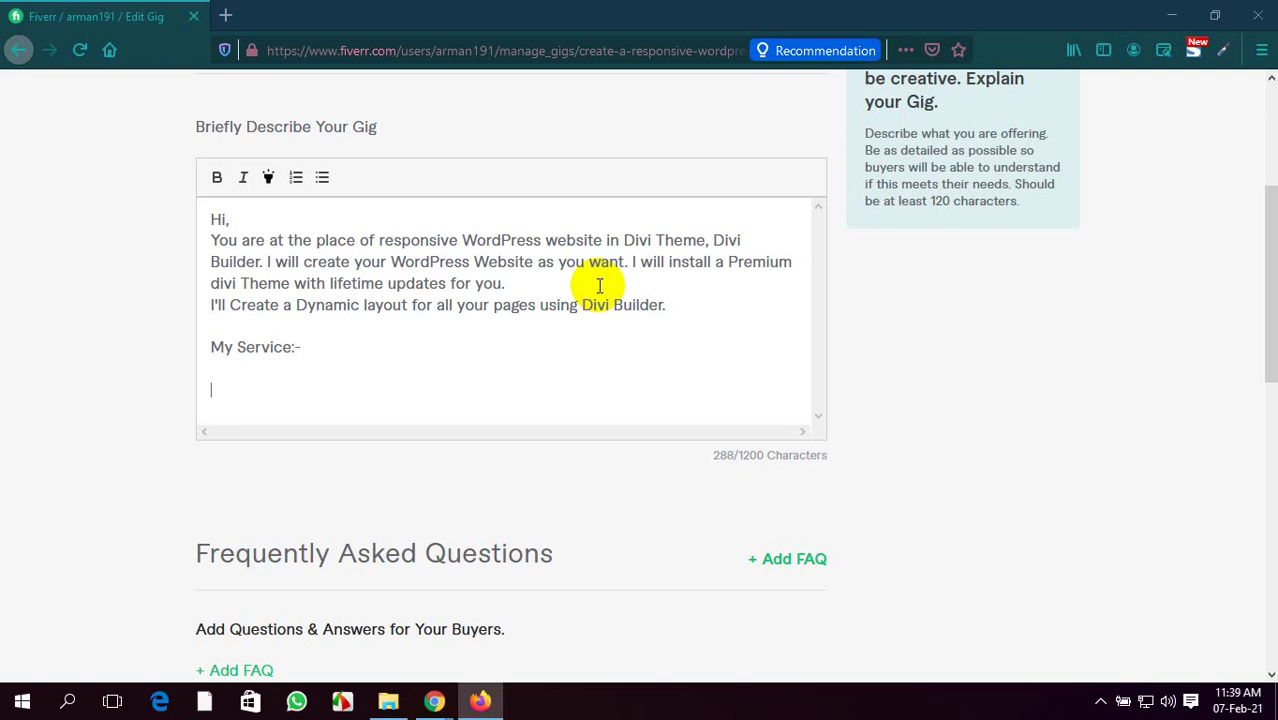
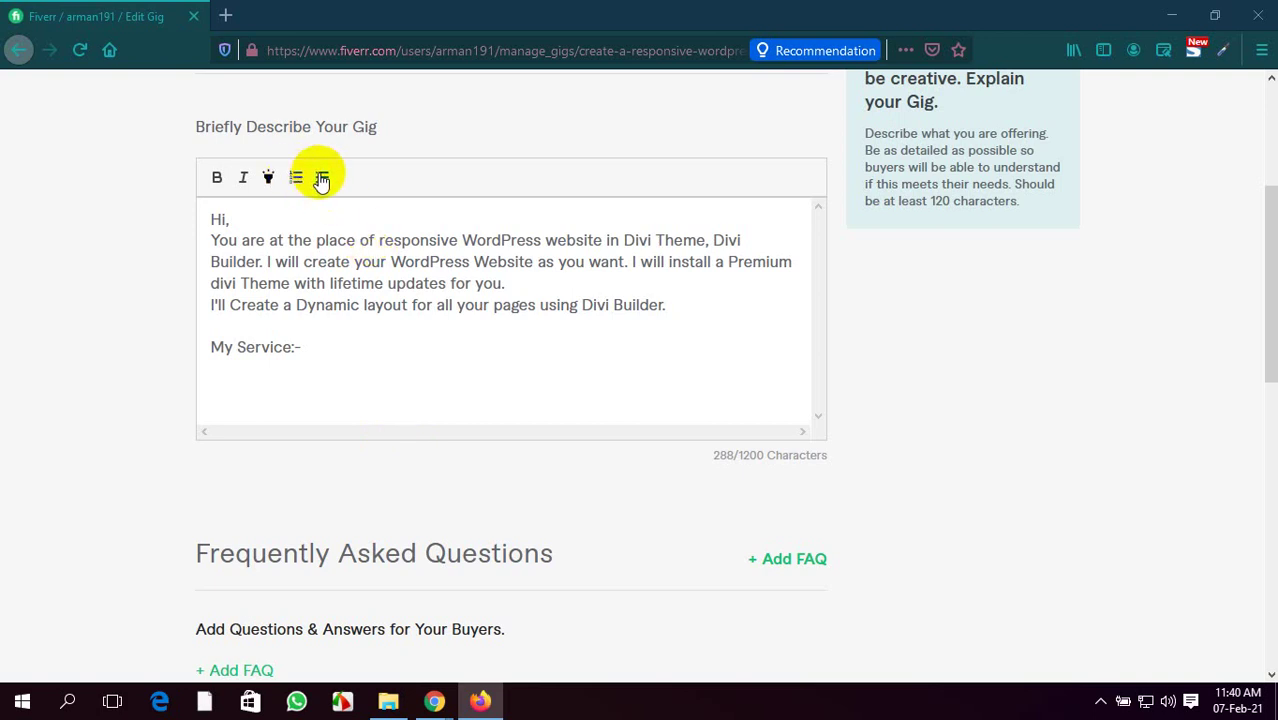
# - Turn the line under 'My Service:-' into a bulleted list starting with 'Design a professional website by Divi Theme.'
pyautogui.click(320, 179)
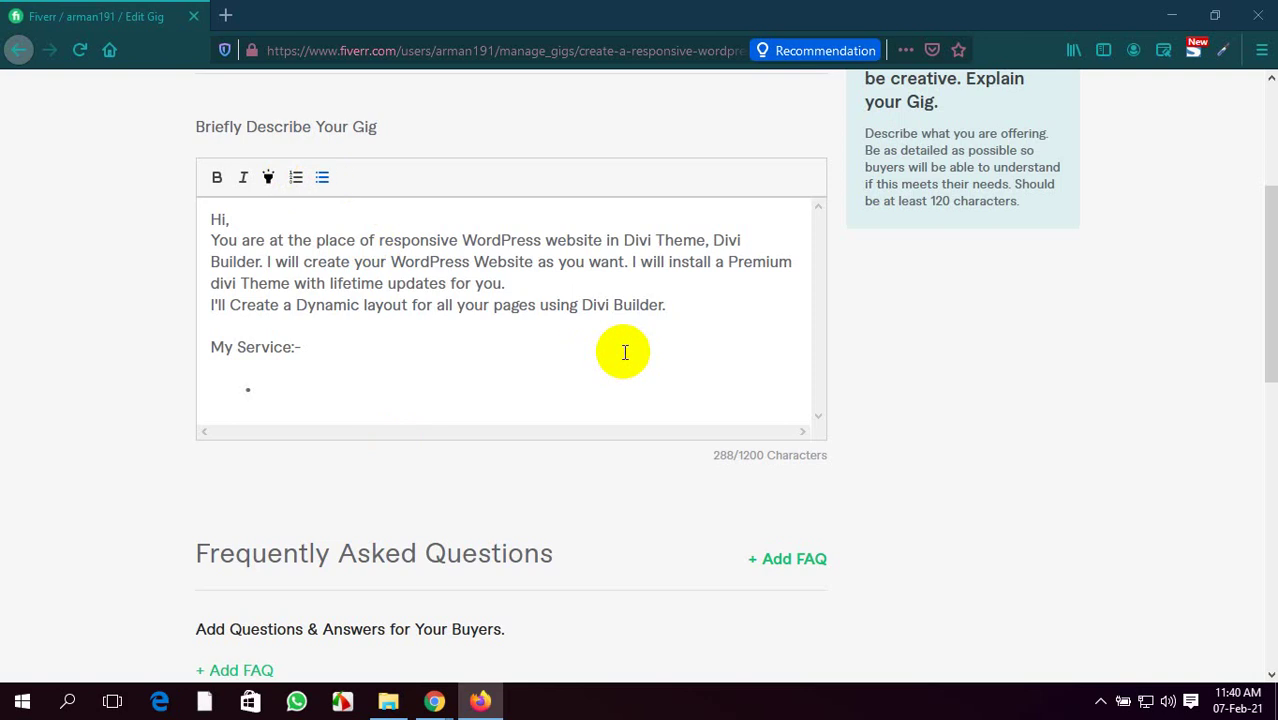
pyautogui.write('Design a profe')
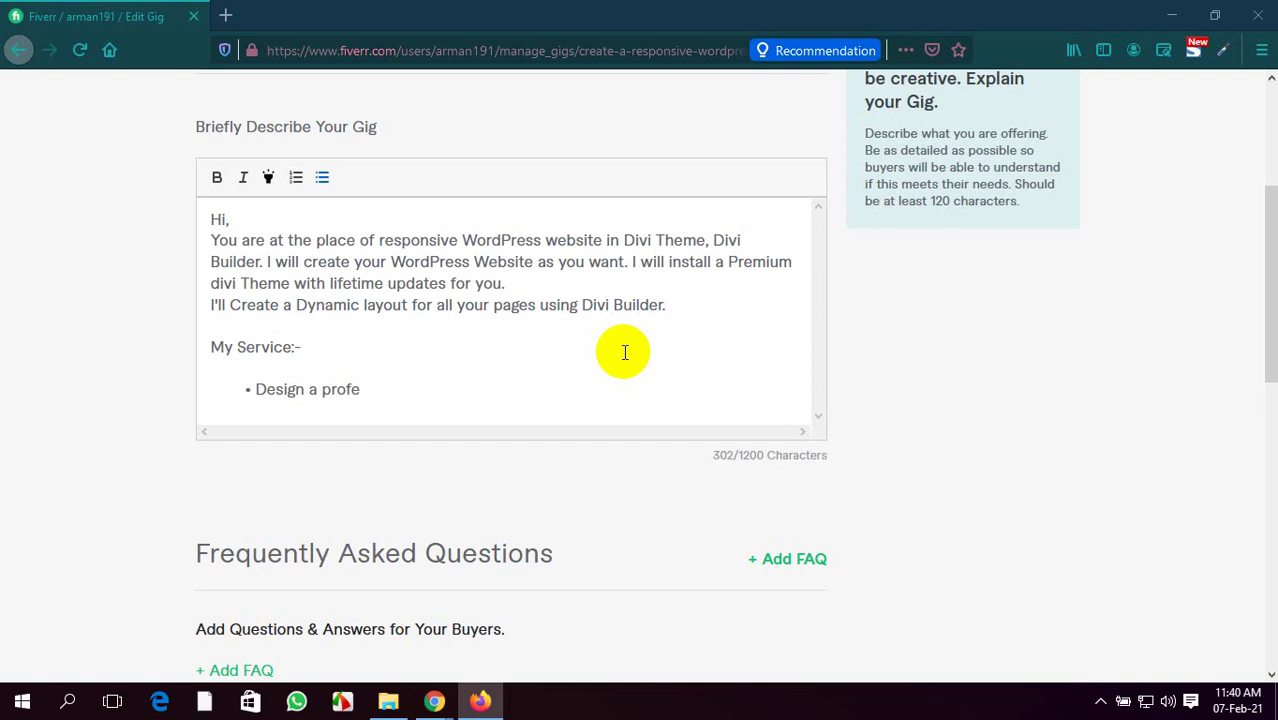
pyautogui.write('ssional website ')
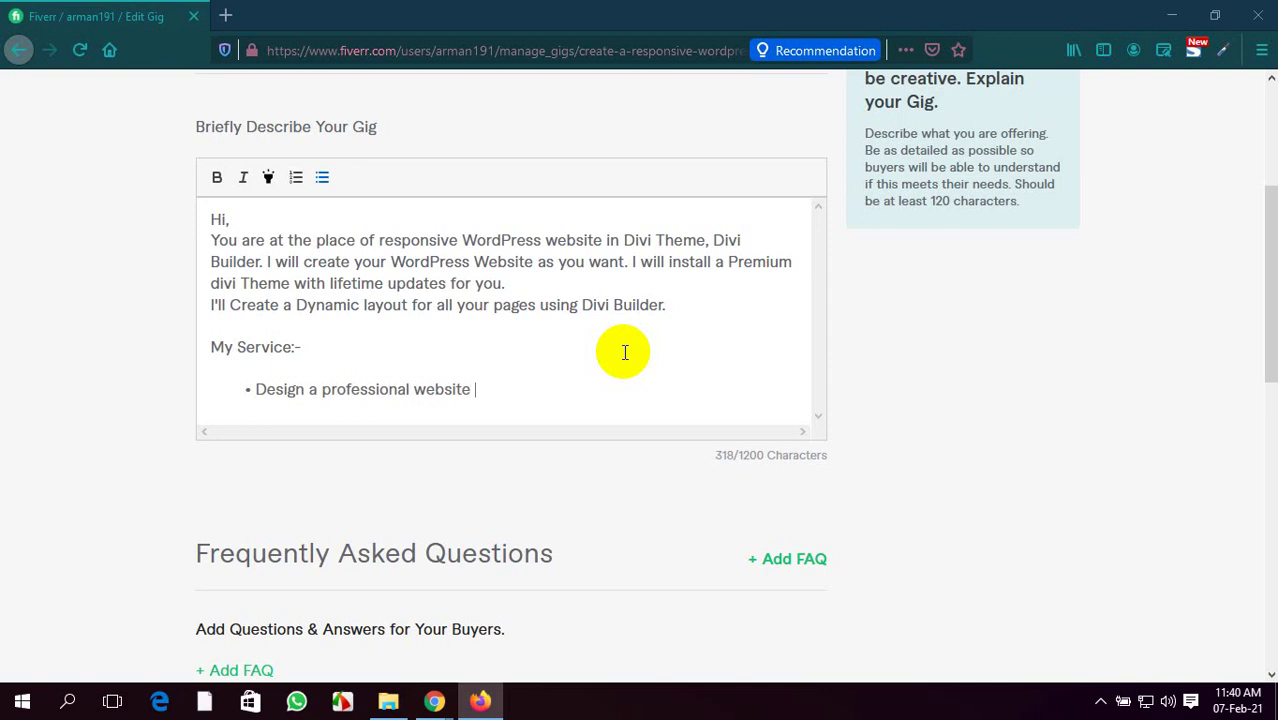
pyautogui.write('by Divi Theme')
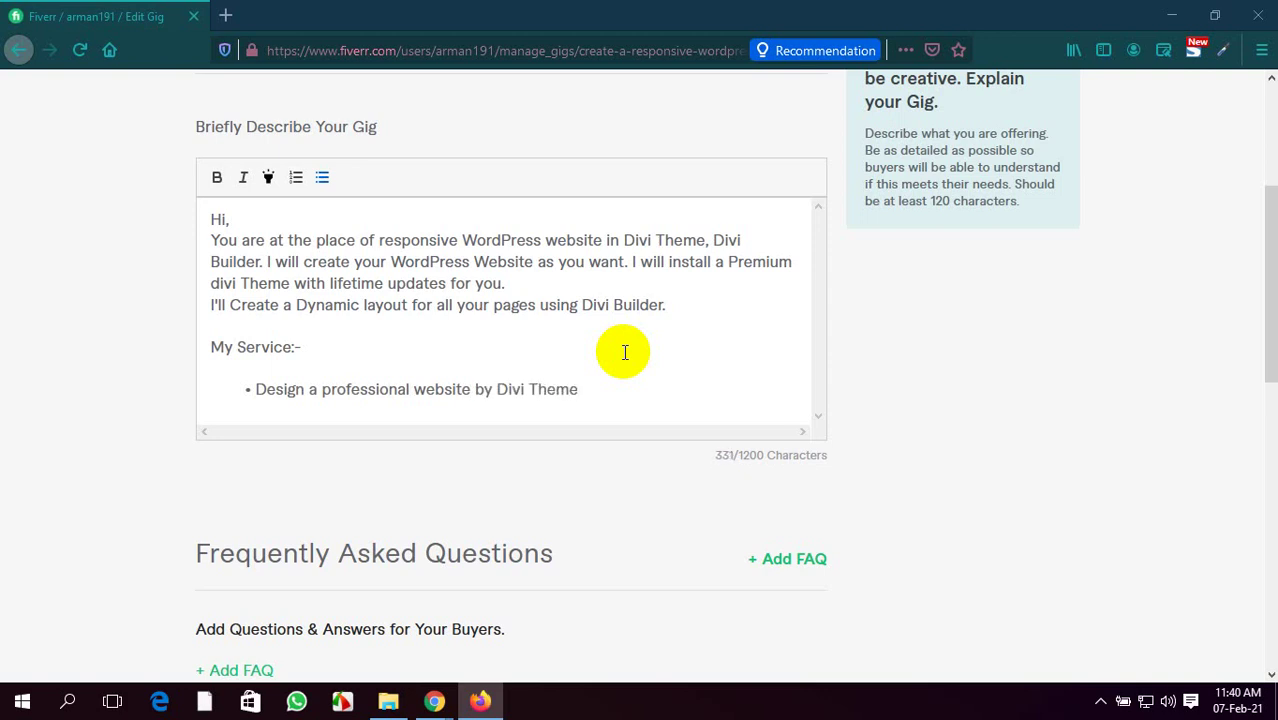
pyautogui.write('.')
pyautogui.press('Return')
pyautogui.scroll(-3, 597, 343)
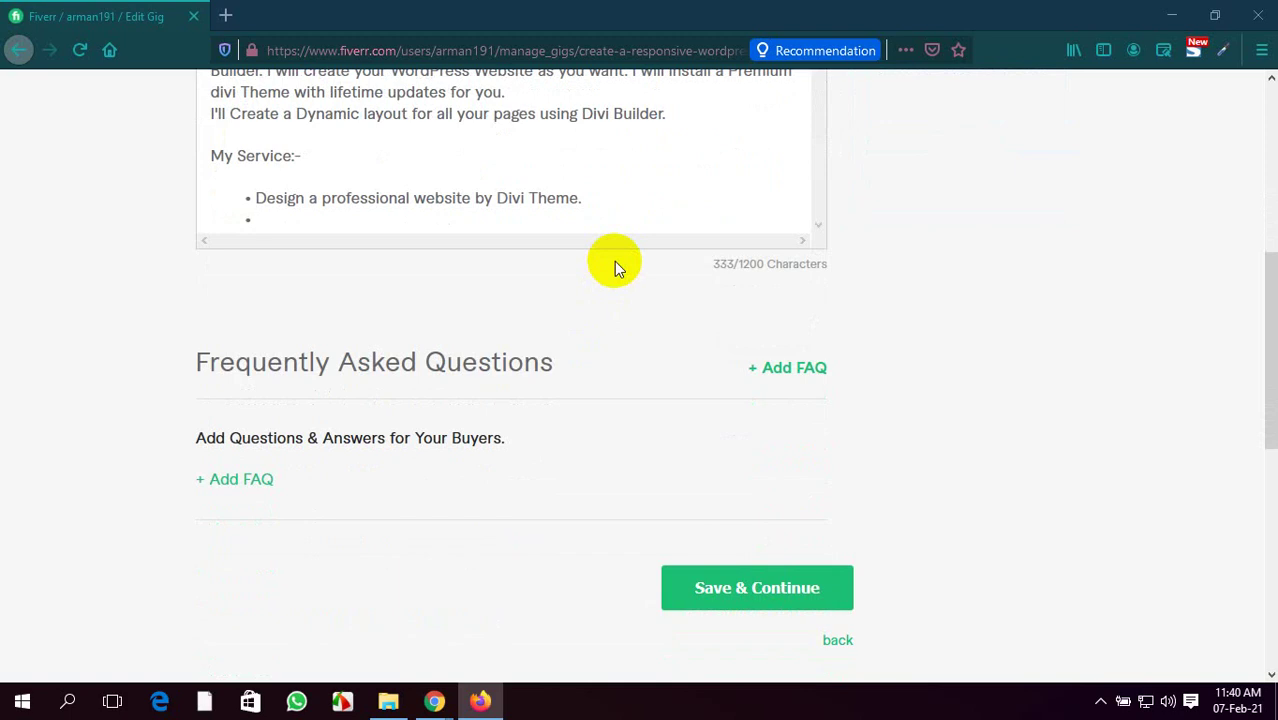
# - Add the bullet 'Beautifull unique header & footer.' and start a third bullet
pyautogui.write('Beautifull u')
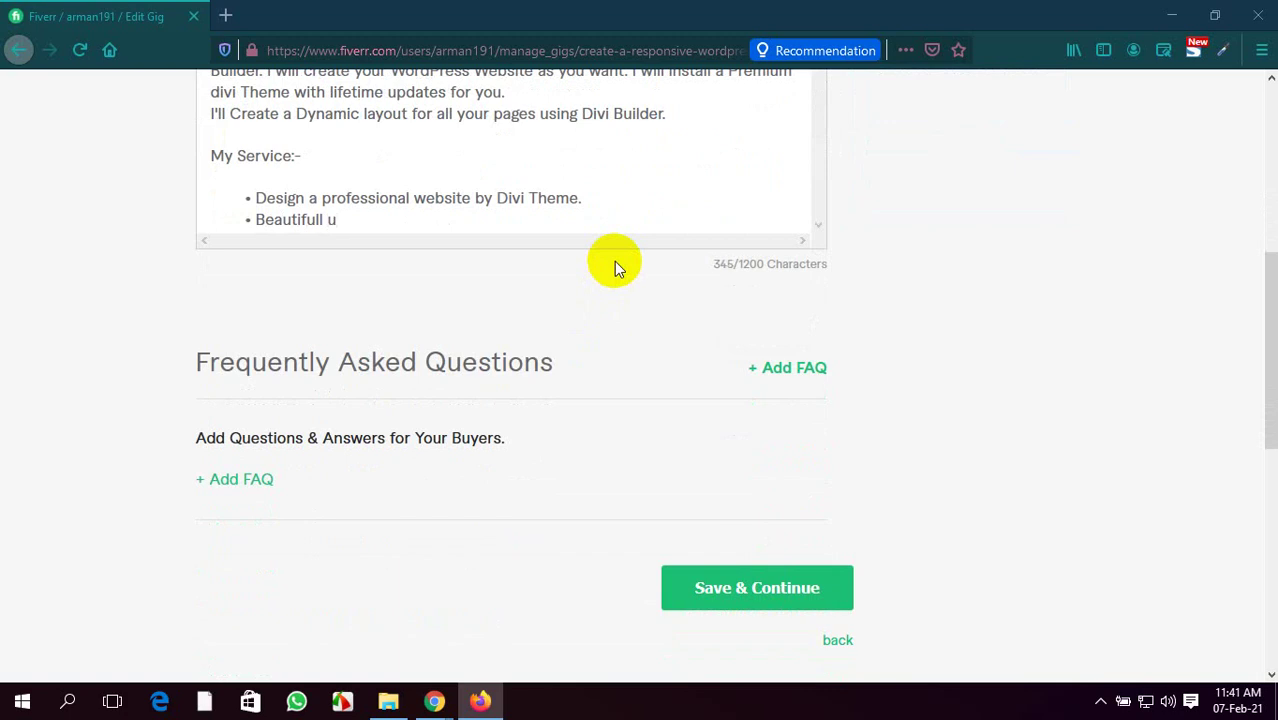
pyautogui.write('nique header ')
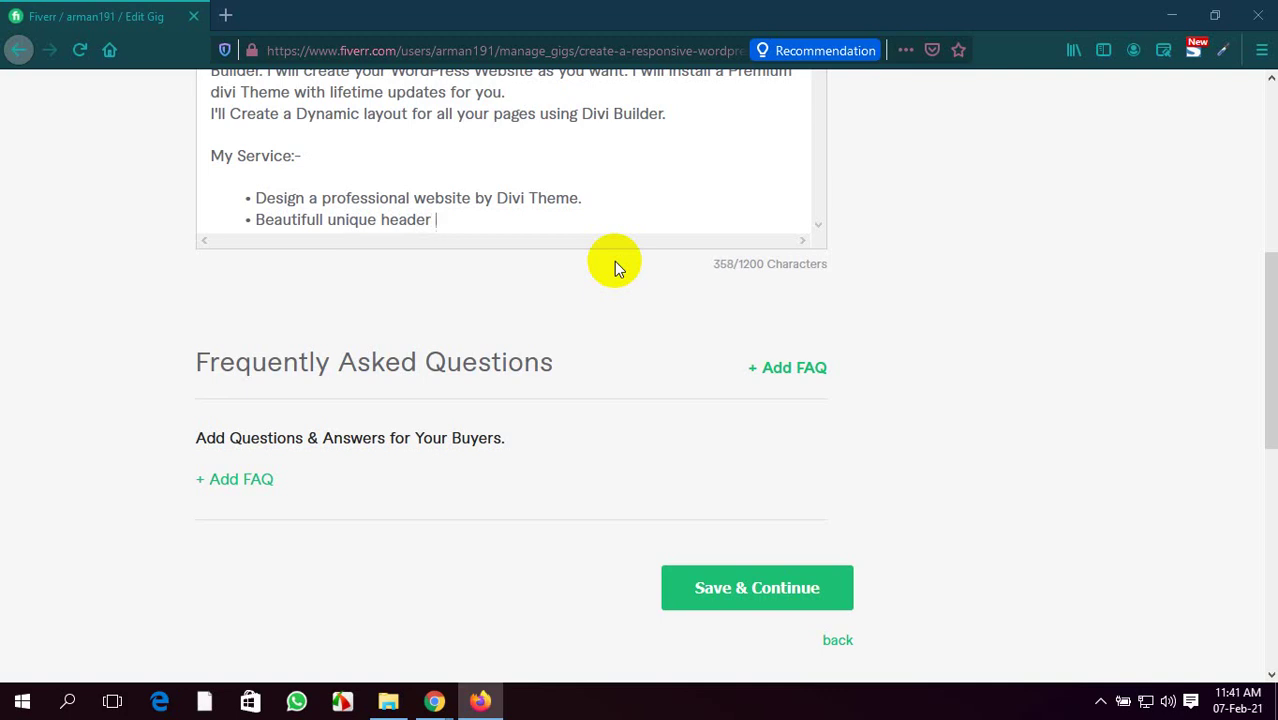
pyautogui.write('& footer.')
pyautogui.press('Return')
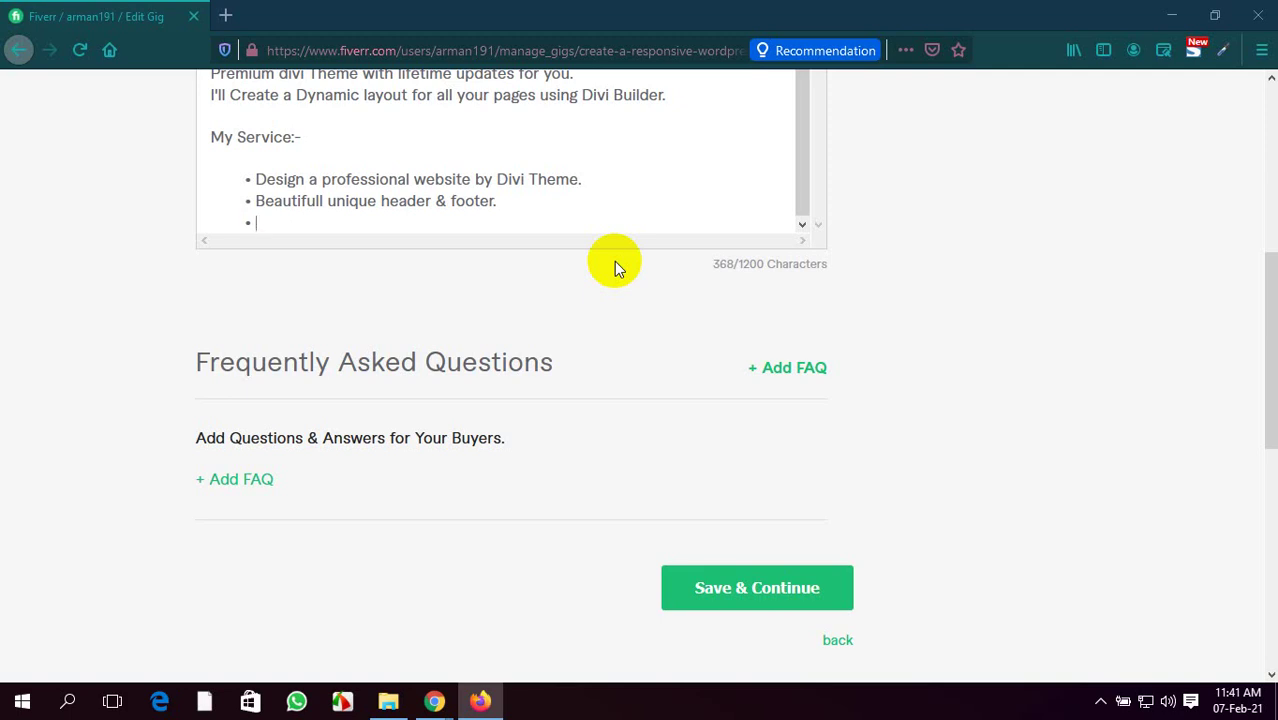
# - Add the bullets 'All unique custom design.' and 'Premium Plugins.', fixing the typo in design
pyautogui.write('All unique custo')
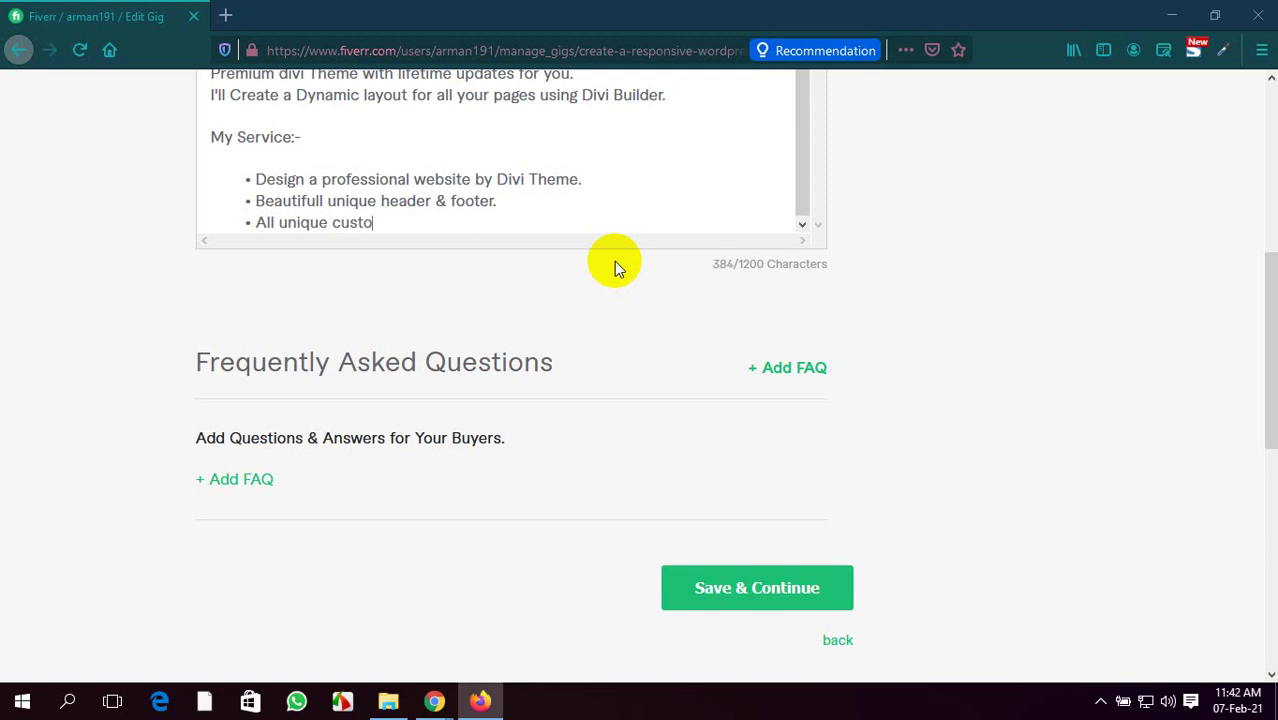
pyautogui.write('m design.')
pyautogui.press('Return')
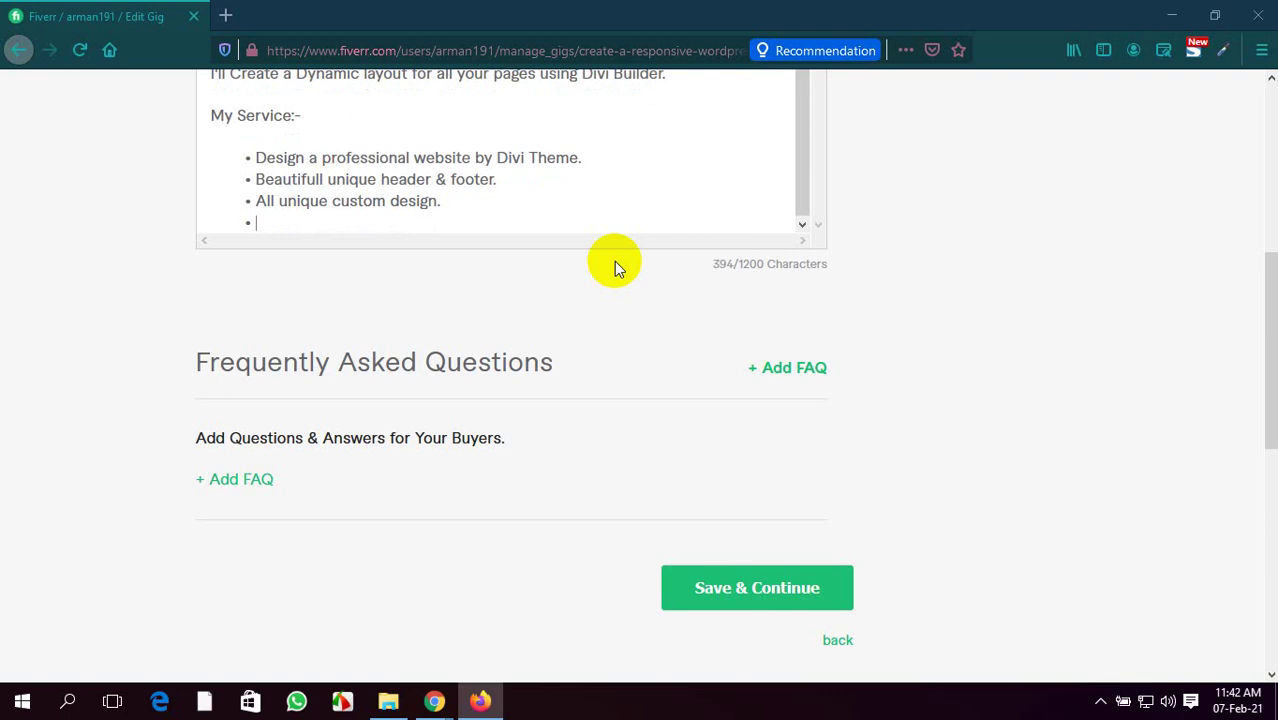
pyautogui.write('Premium Plu')
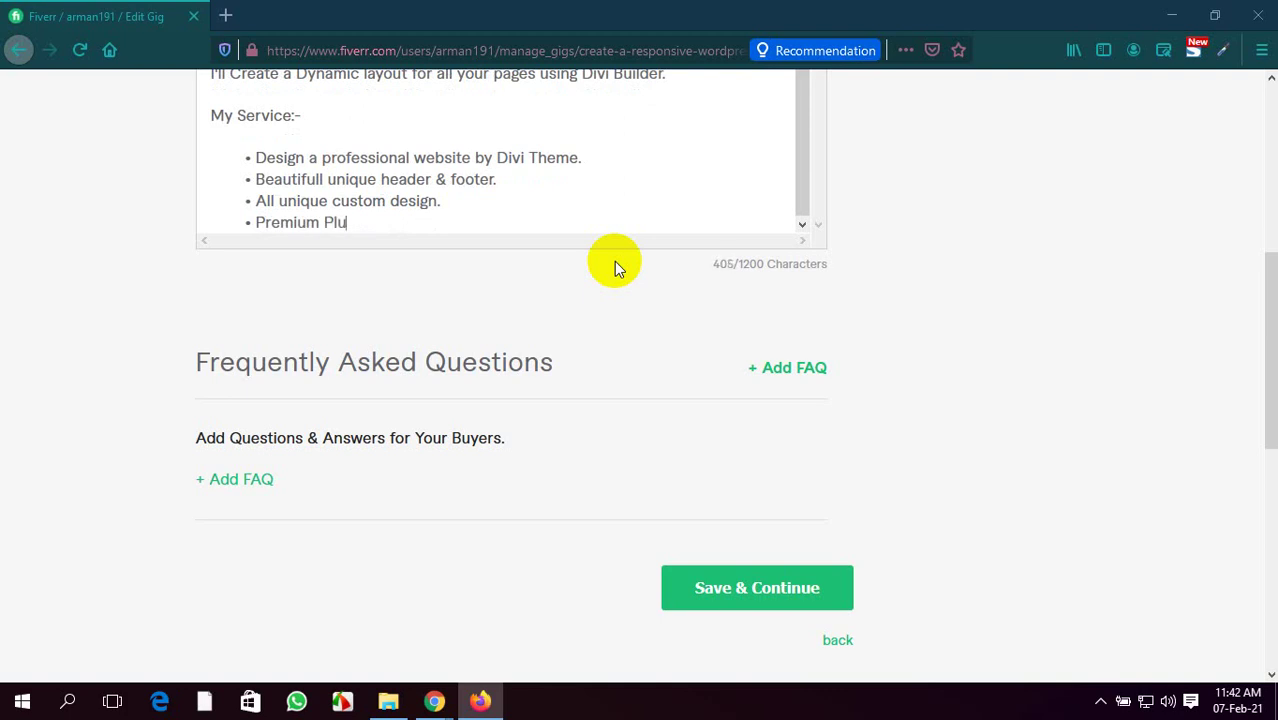
pyautogui.write('gins.')
pyautogui.press('Return')
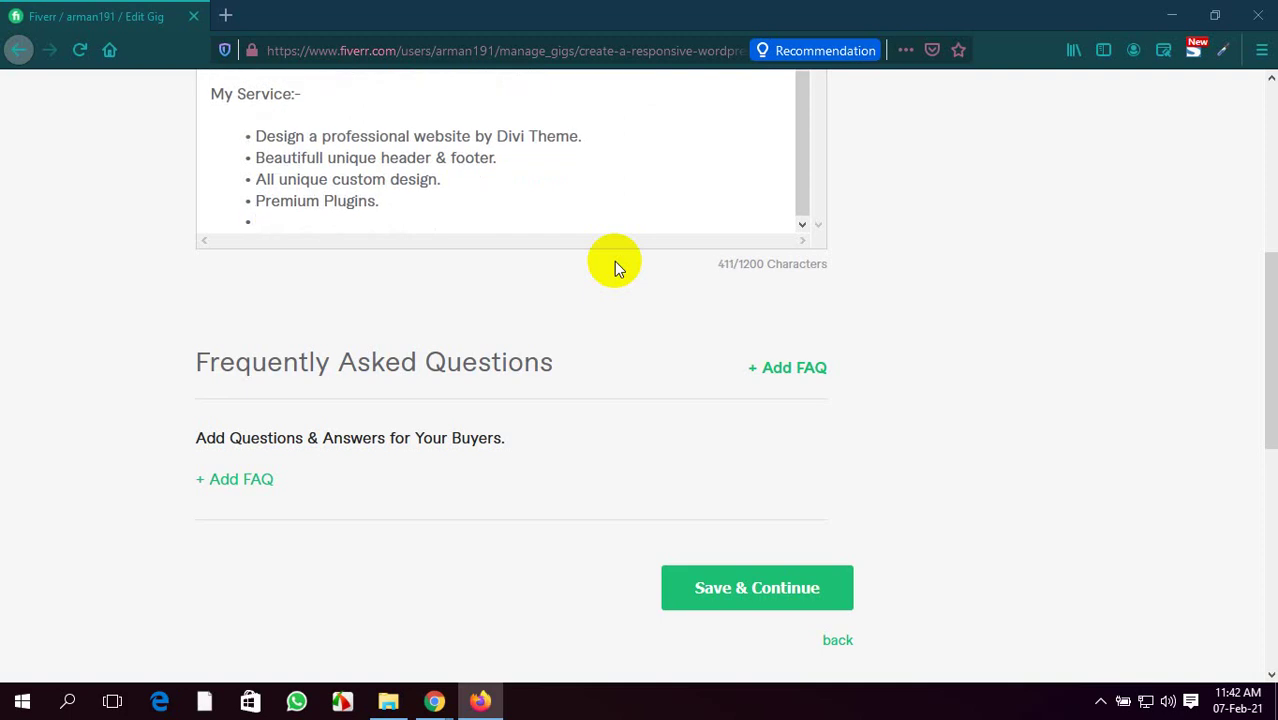
# - Add the bullet 'Branding of your website' and begin 'e-Commerce Store.' on the next line
pyautogui.write('Branding of you')
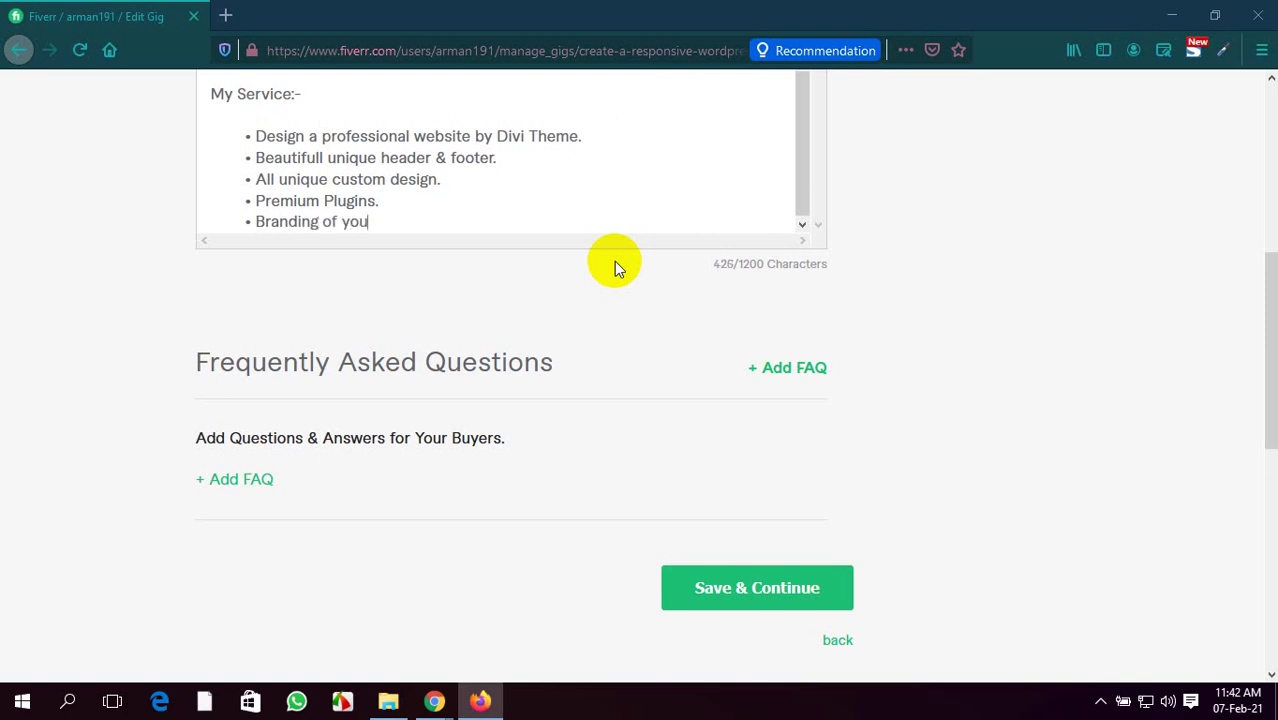
pyautogui.write('e r')
pyautogui.press('BackSpace')
pyautogui.press('BackSpace')
pyautogui.write('r website')
pyautogui.press('Return')
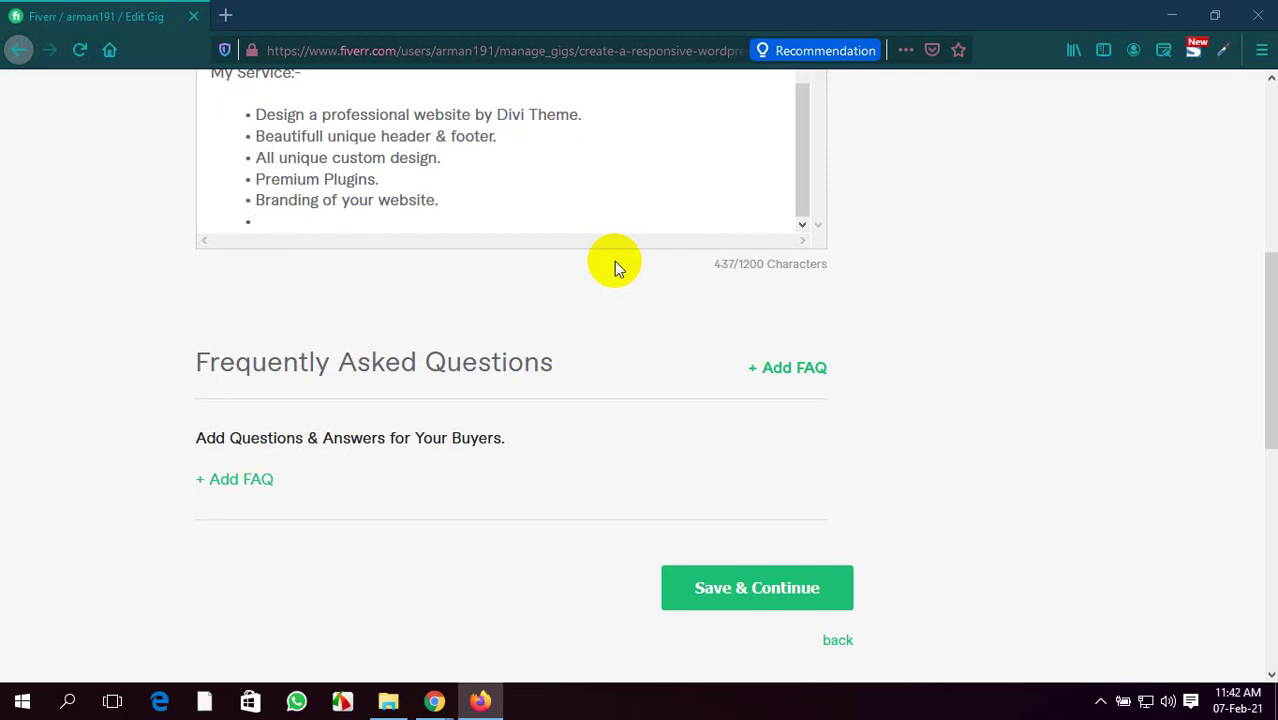
pyautogui.write('e-Commerce ')
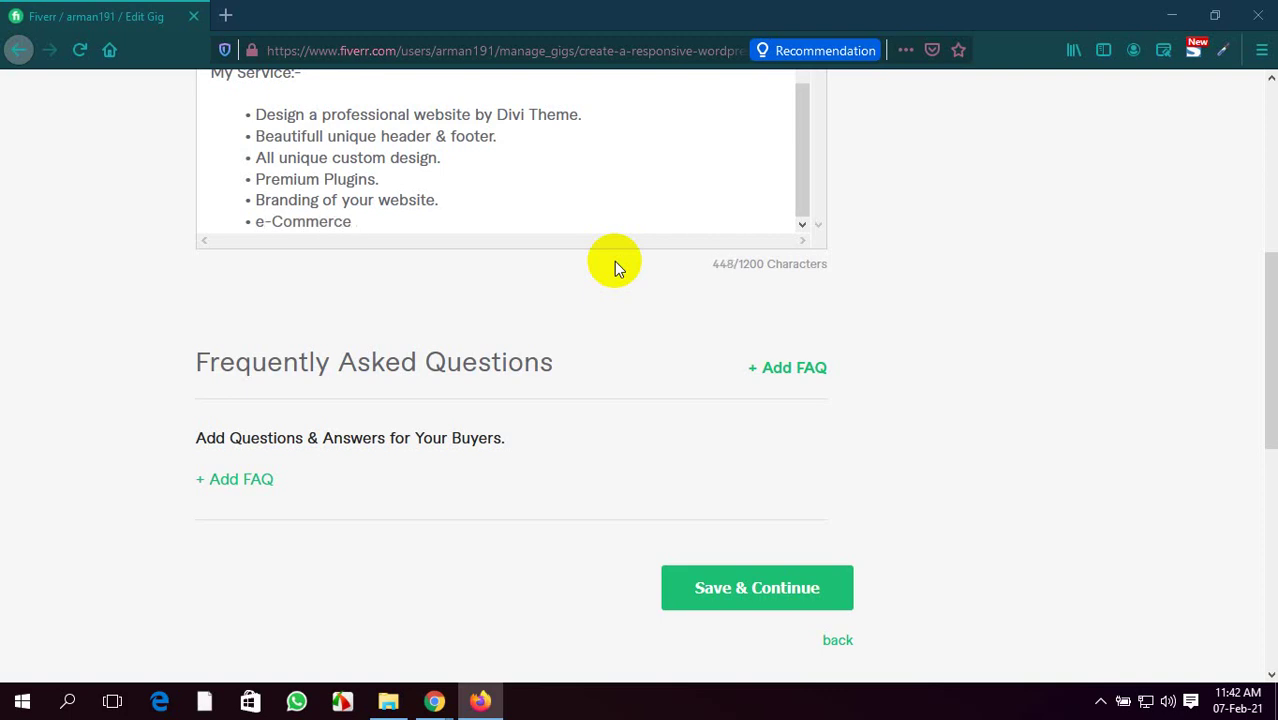
pyautogui.write('Store.')
# - Add the bullets 'Responsive and Optimized website.' and 'Beautiful animation.', leaving an empty bullet below
pyautogui.press('Return')
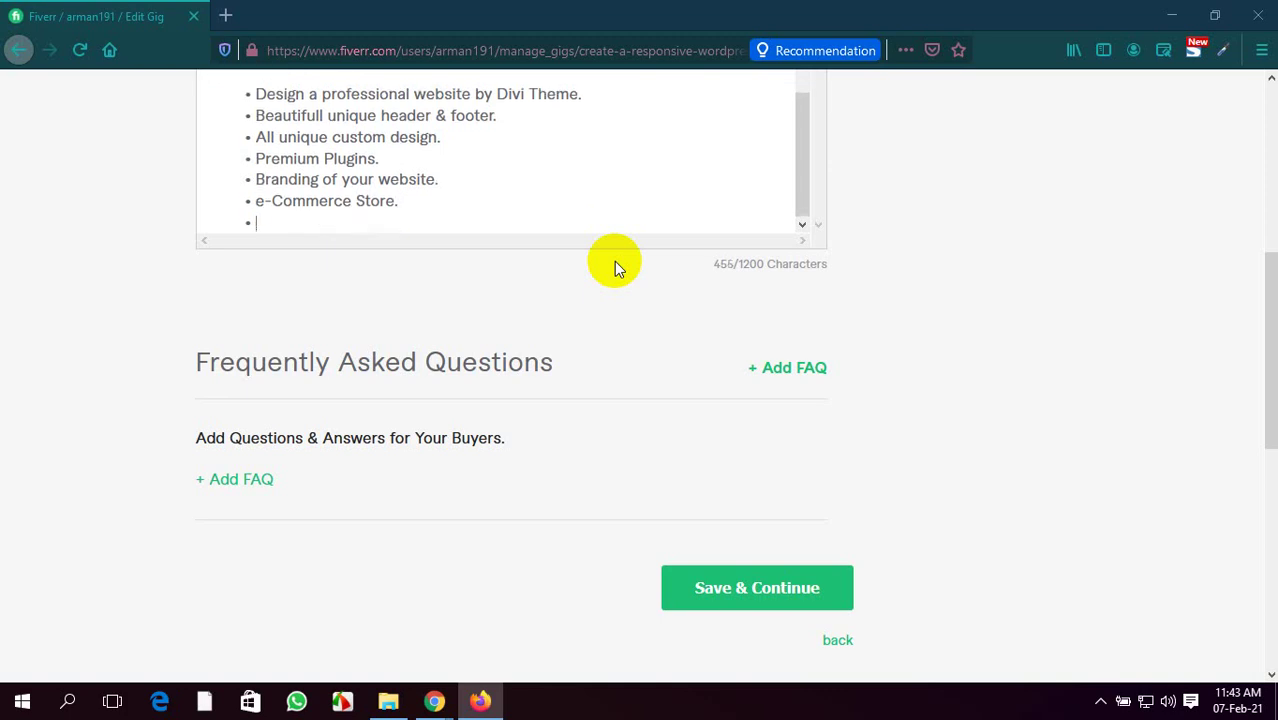
pyautogui.write('Responsive ')
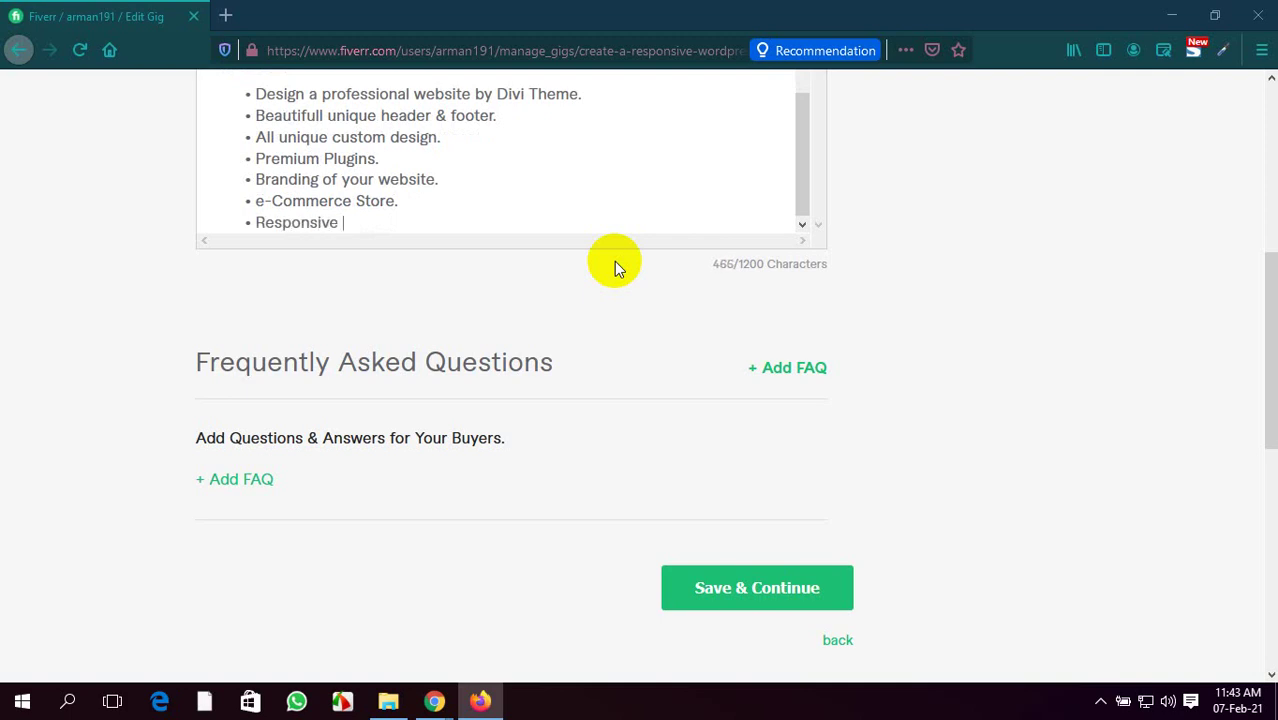
pyautogui.write('and Optimize')
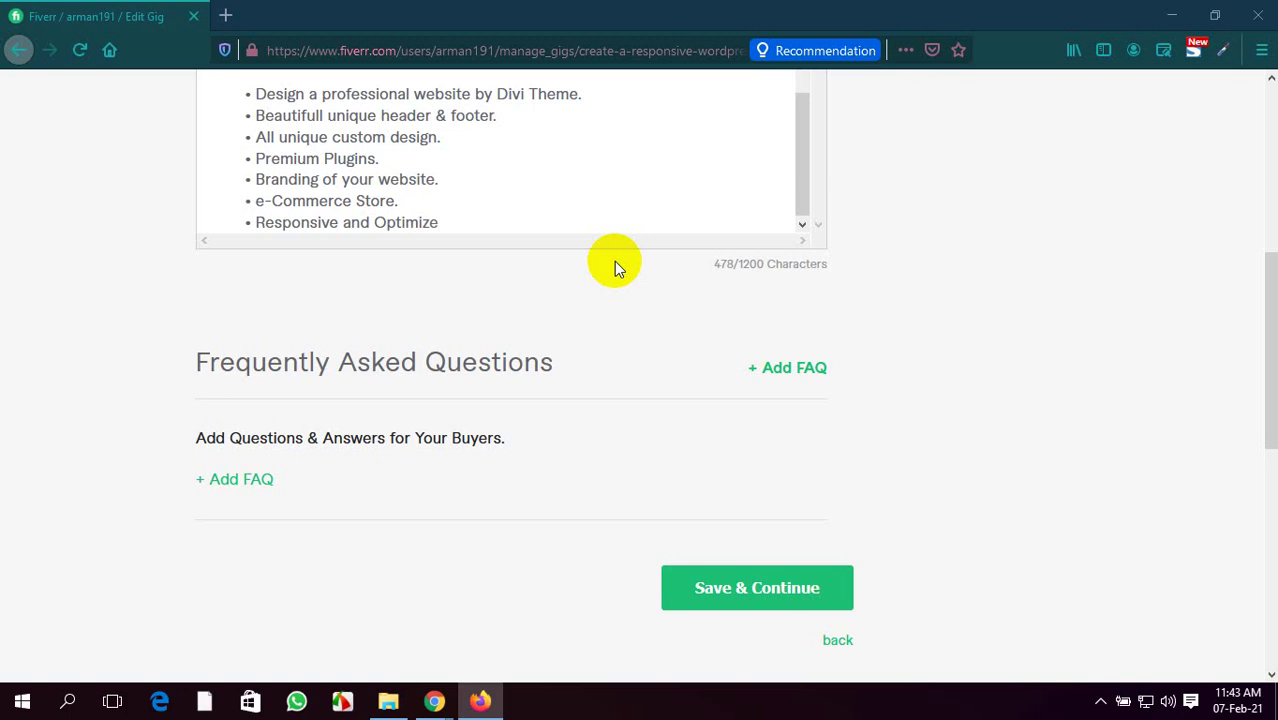
pyautogui.write('d website.')
pyautogui.press('Return')
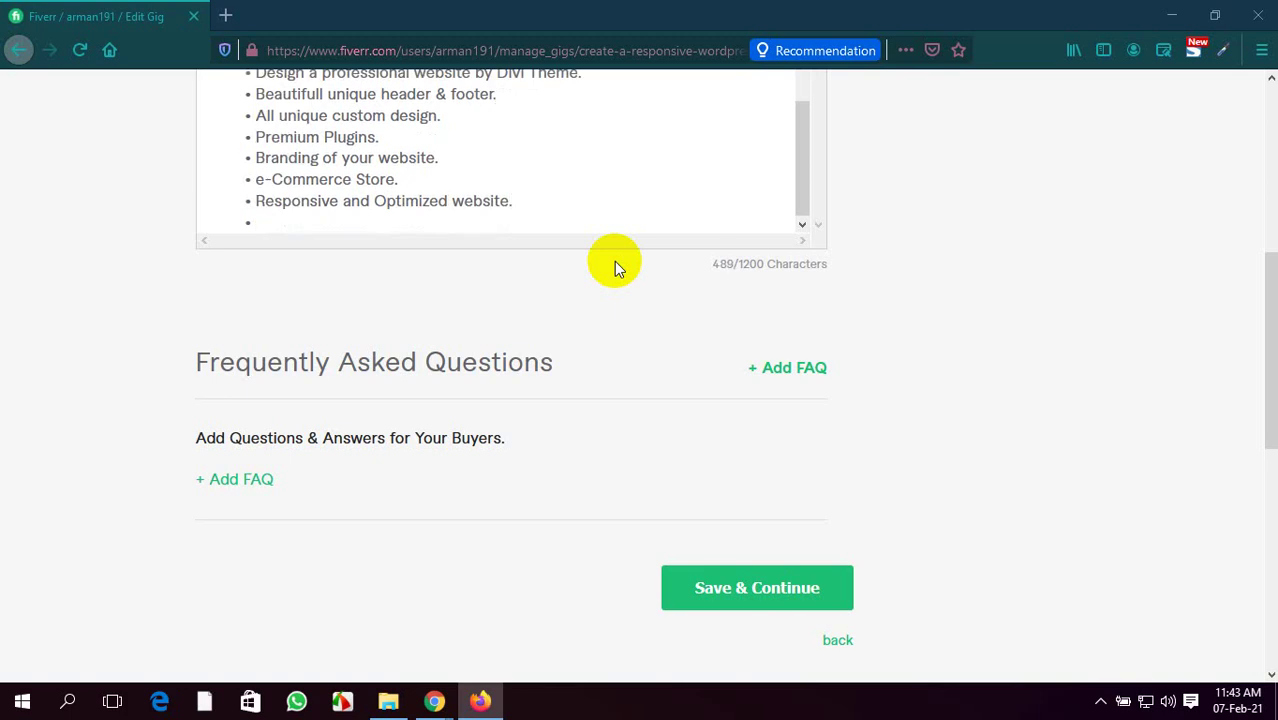
pyautogui.write('Beautiful ani')
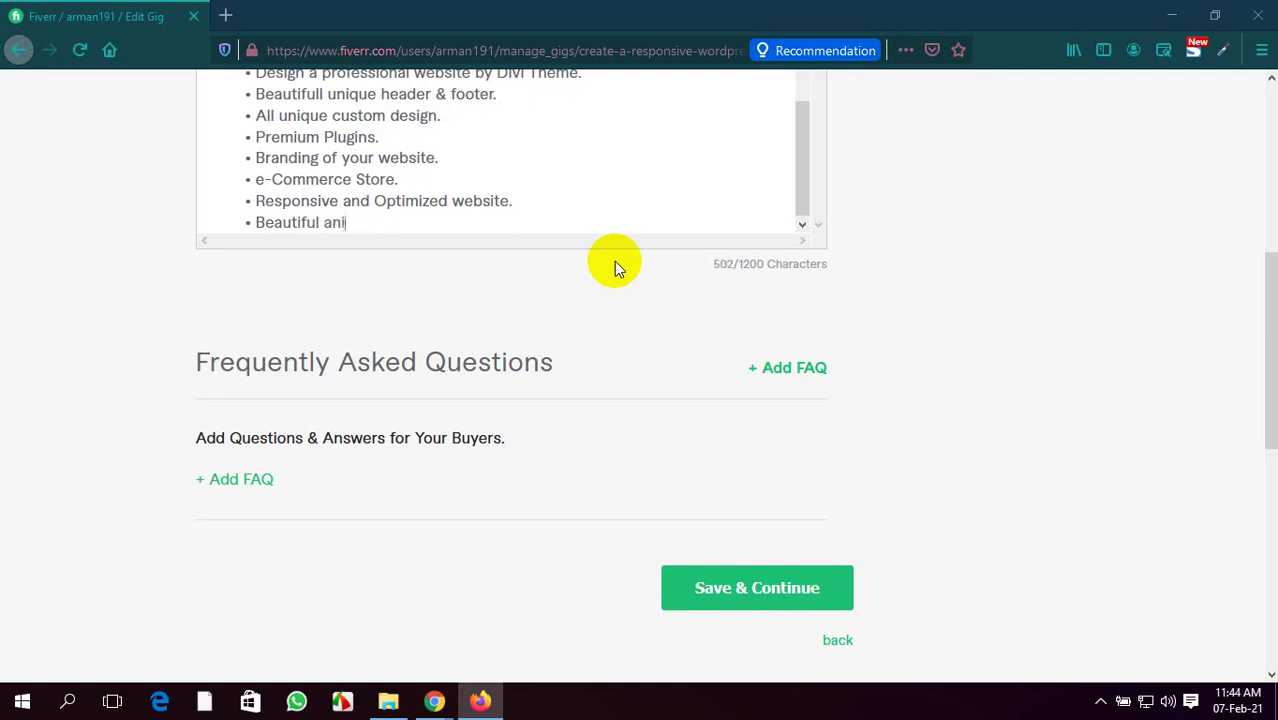
pyautogui.write('mation. p')
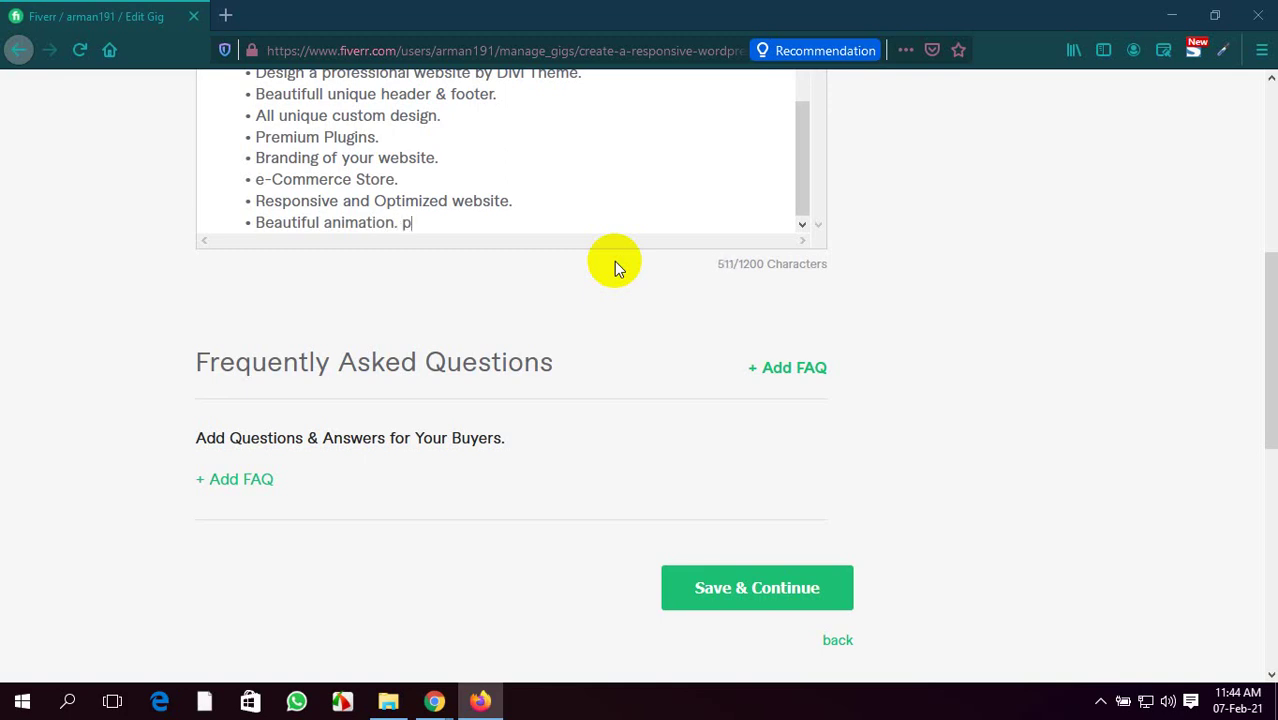
pyautogui.press('BackSpace')
pyautogui.press('BackSpace')
pyautogui.press('Return')
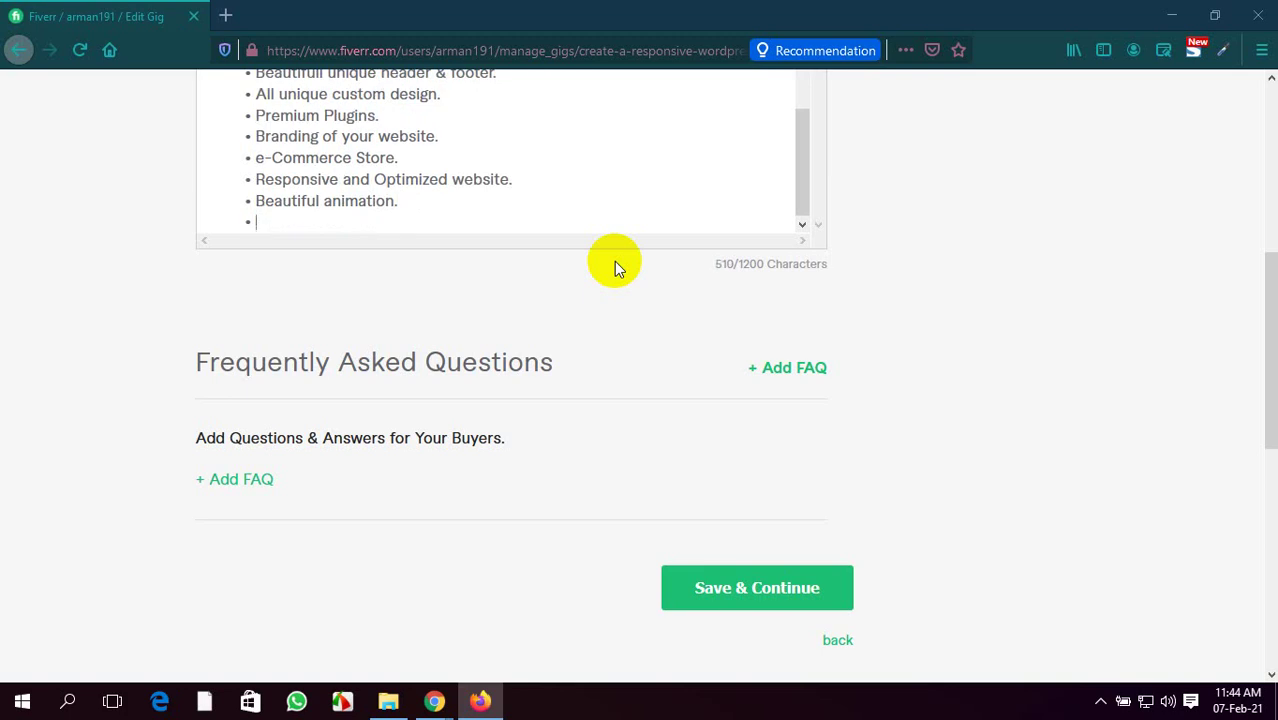
# - Add the bullet 'paralax, Sliding, Css animation.' and begin the next bullet with 'Confi'
pyautogui.write('paralax, Sliding')
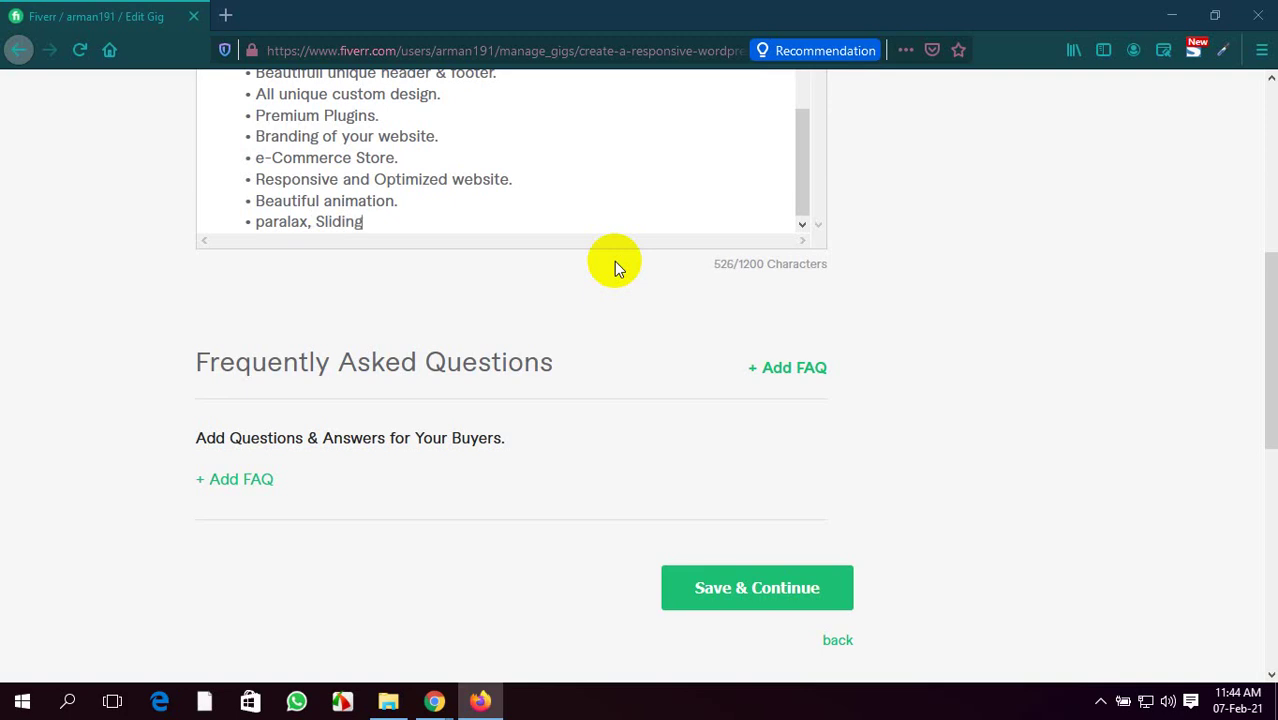
pyautogui.write(', ')
pyautogui.write('Css animat')
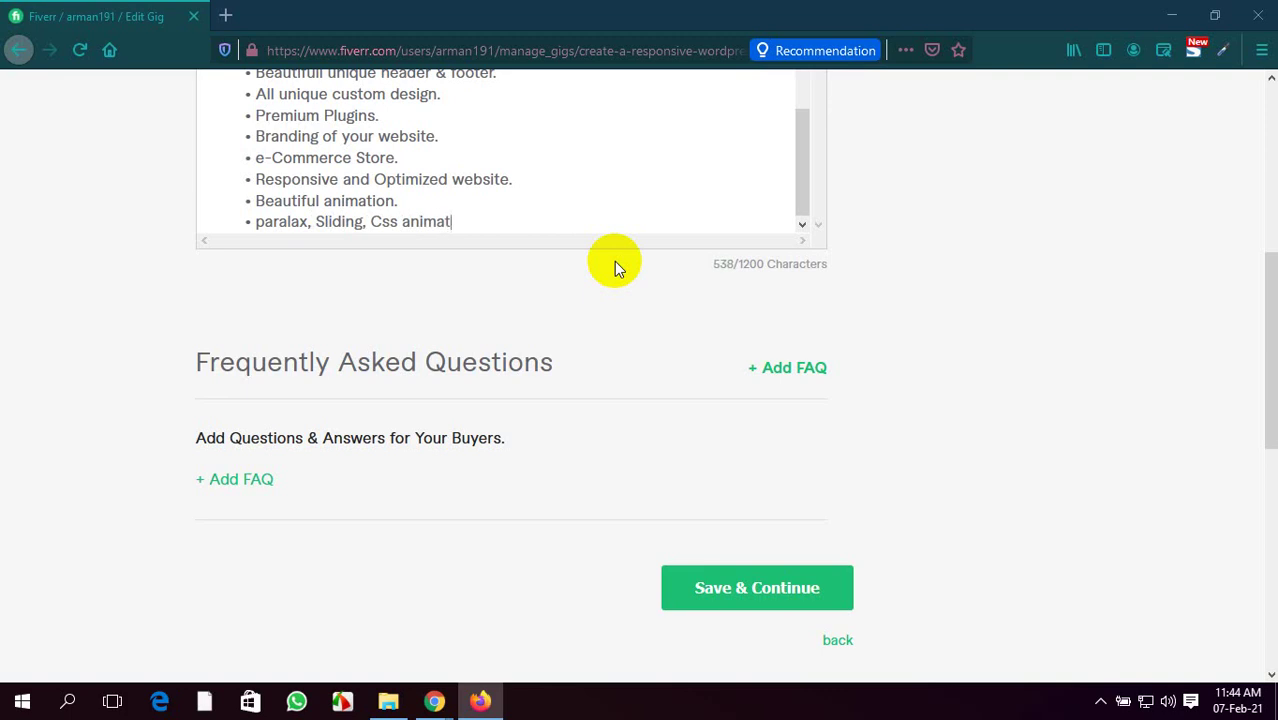
pyautogui.write('ion,')
pyautogui.press('BackSpace')
pyautogui.write('.')
pyautogui.press('Return')
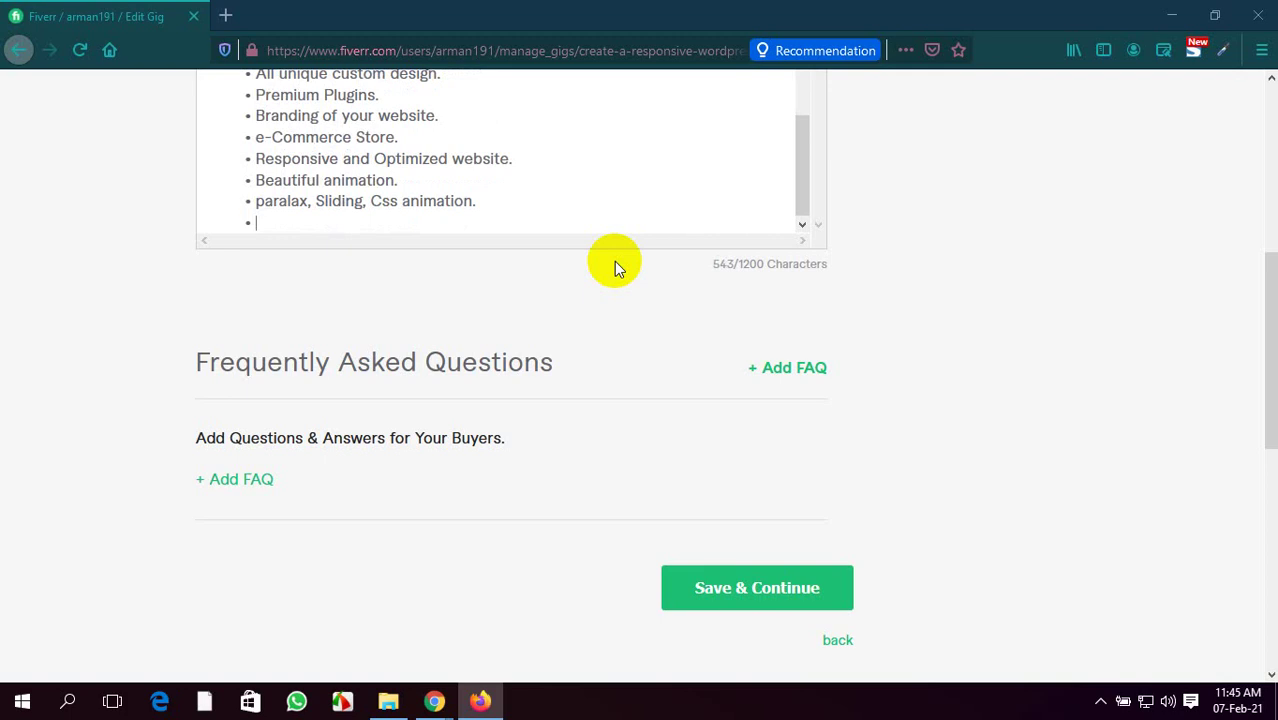
pyautogui.write('Confi')
# - Finish the 'Configure Logo, Favicon, Fonts, Color, Header, Menu, Footer.' bullet, then add 'Social Media Integration' and 'Unlimited revision.'
pyautogui.write('gure Log')
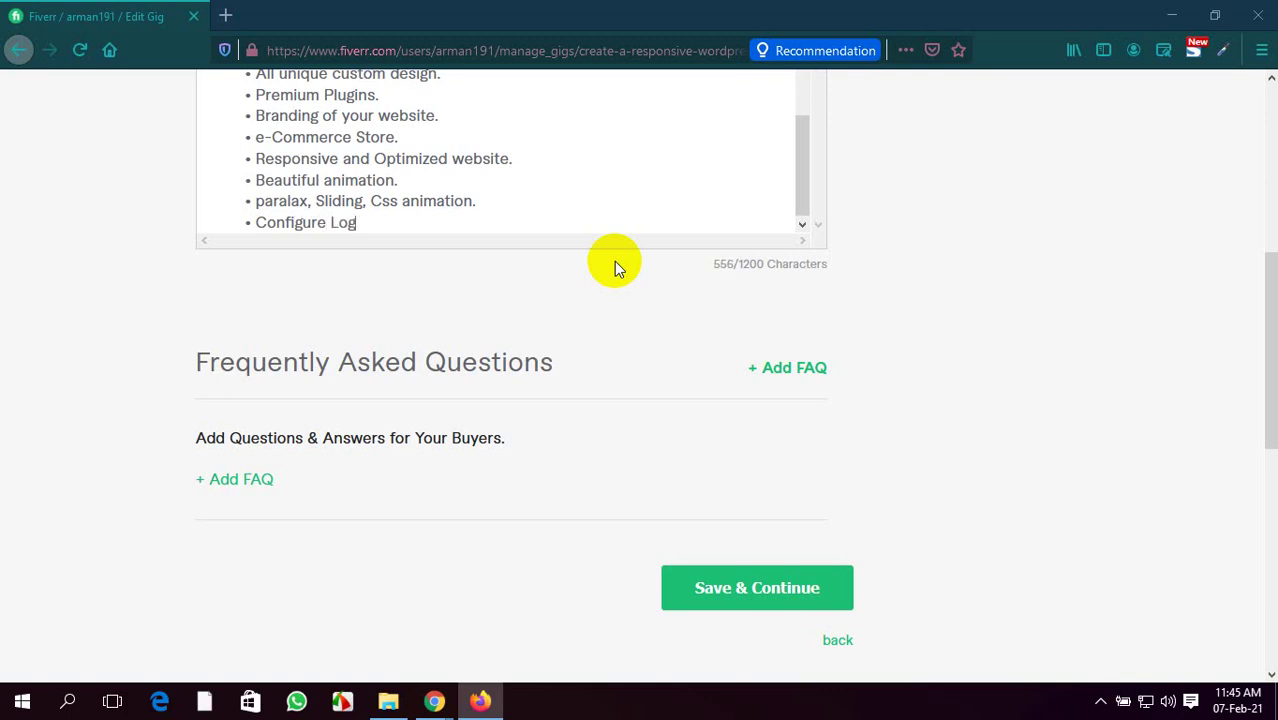
pyautogui.write('o, Favicon, Fonts')
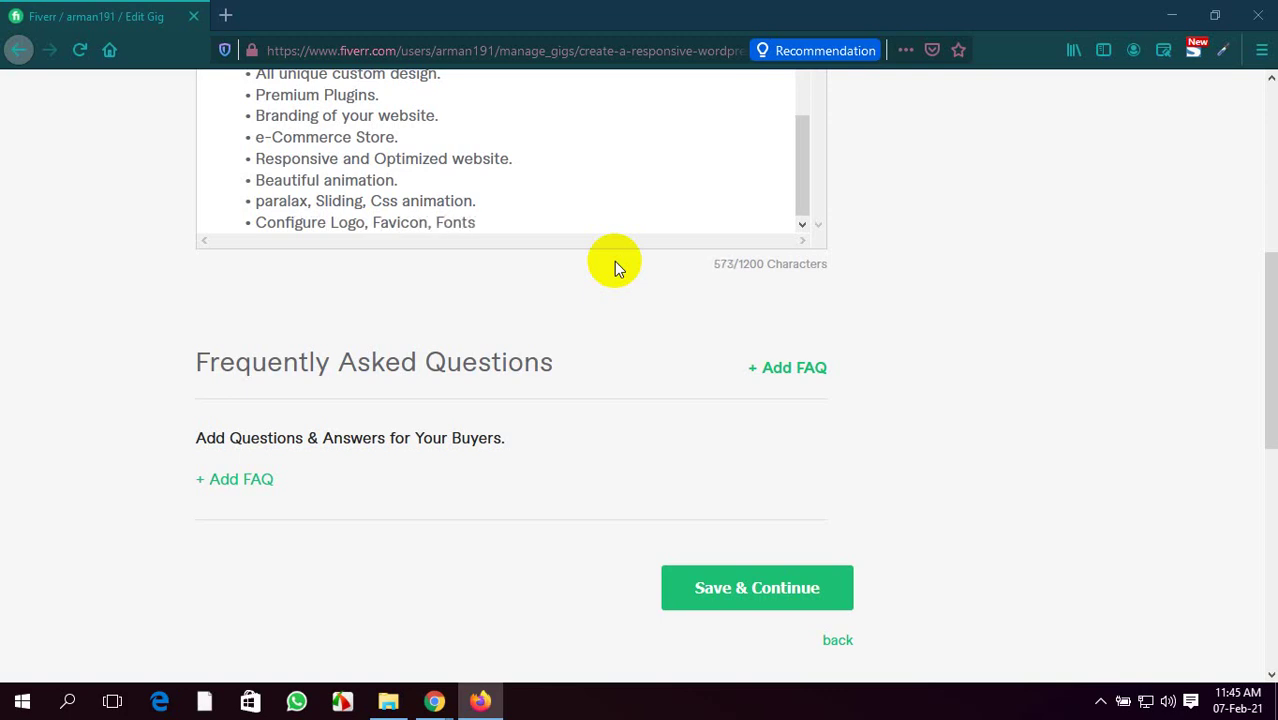
pyautogui.write(', Color, Header')
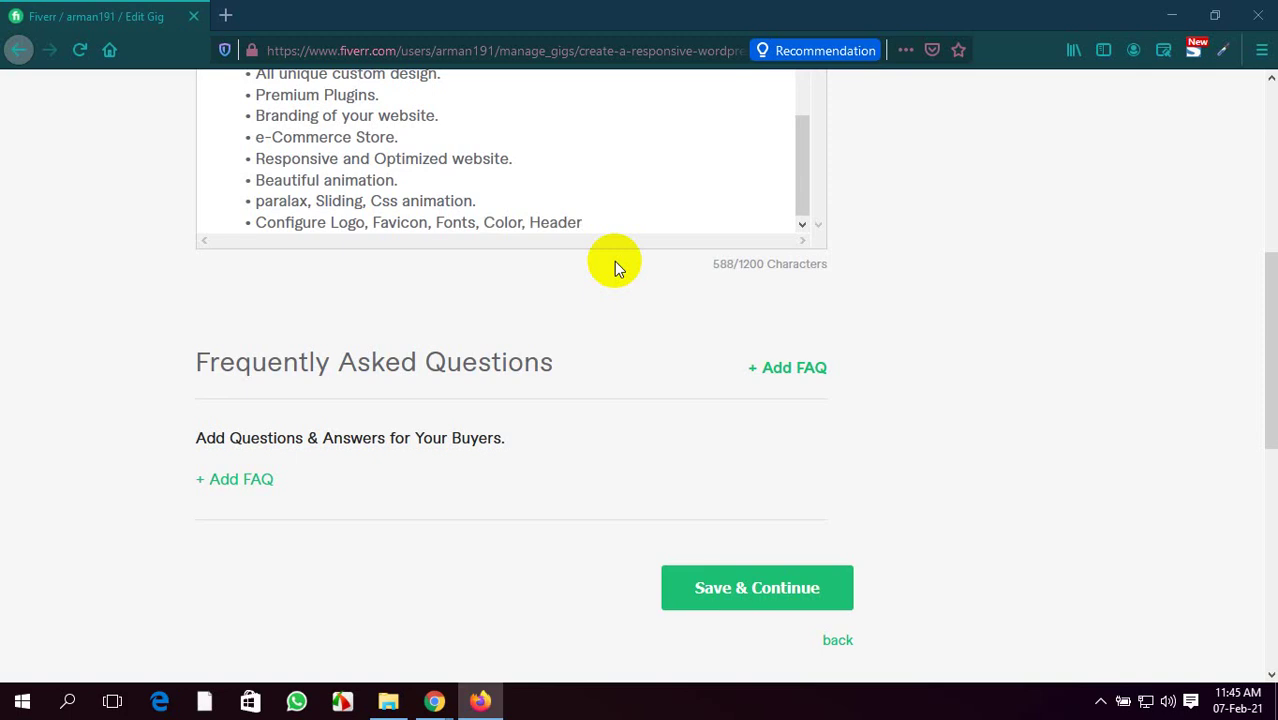
pyautogui.write(', Menu, Footer')
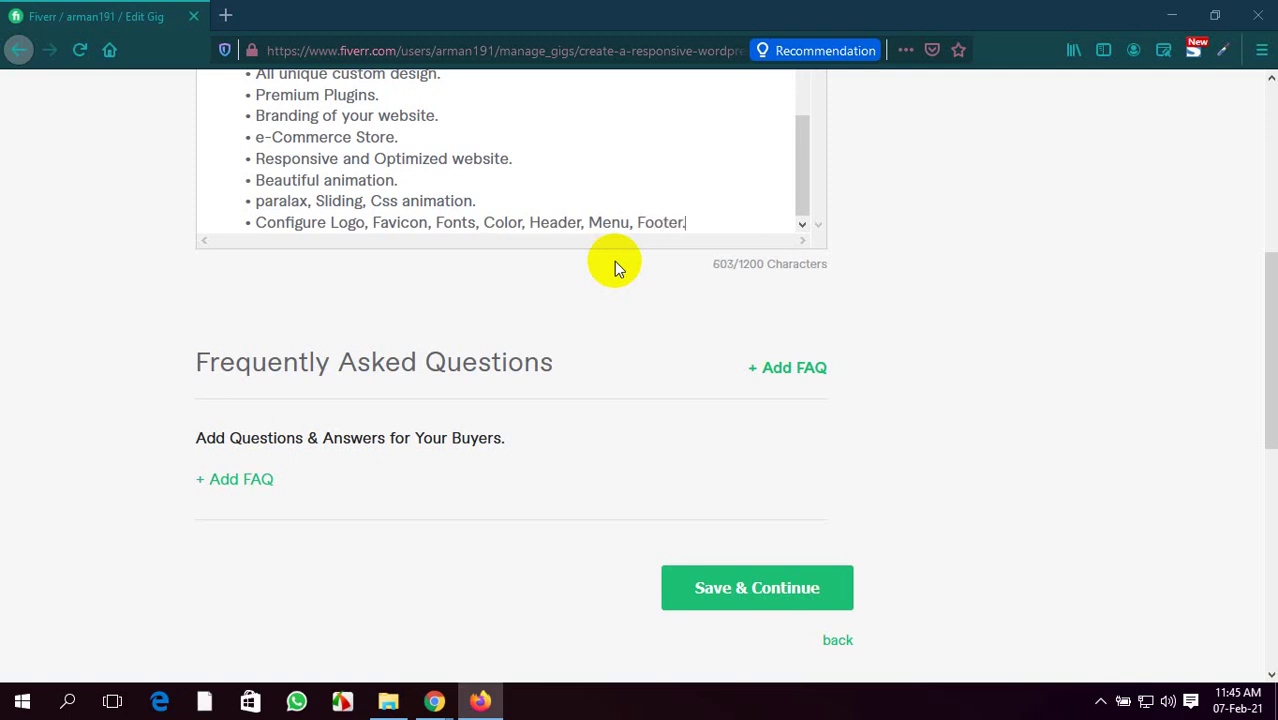
pyautogui.write('.')
pyautogui.press('Return')
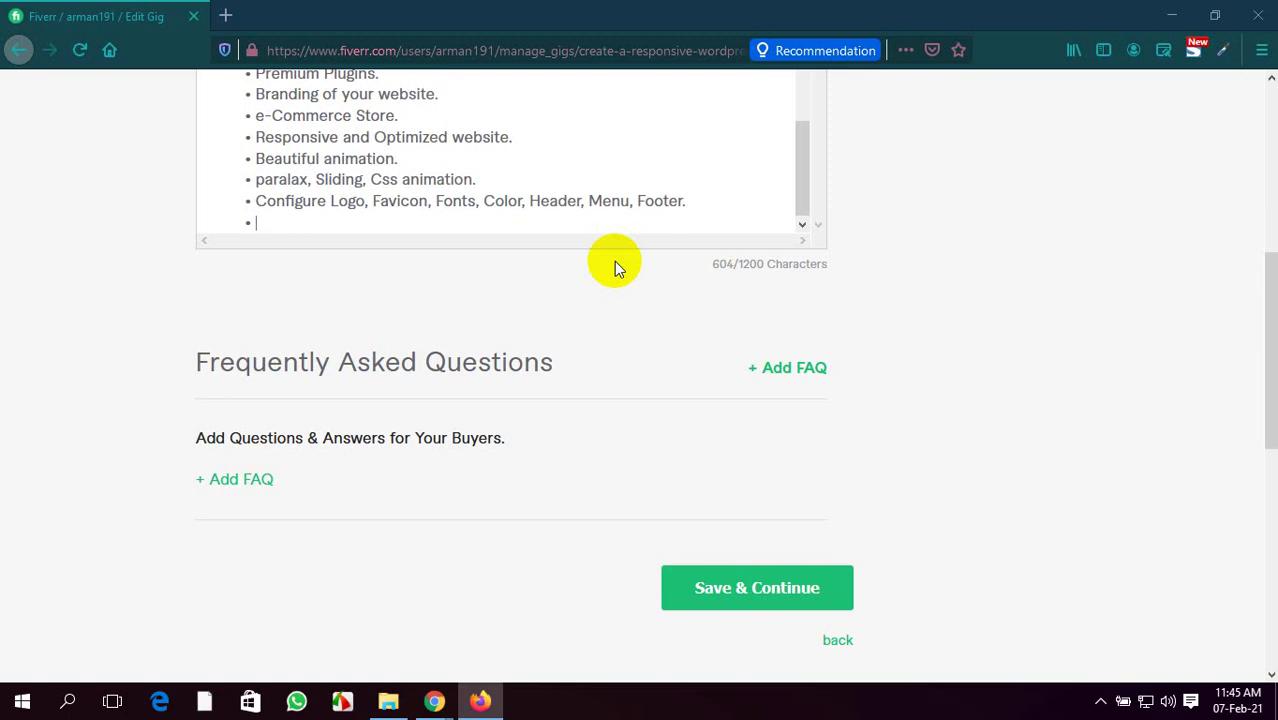
pyautogui.write('Social Media')
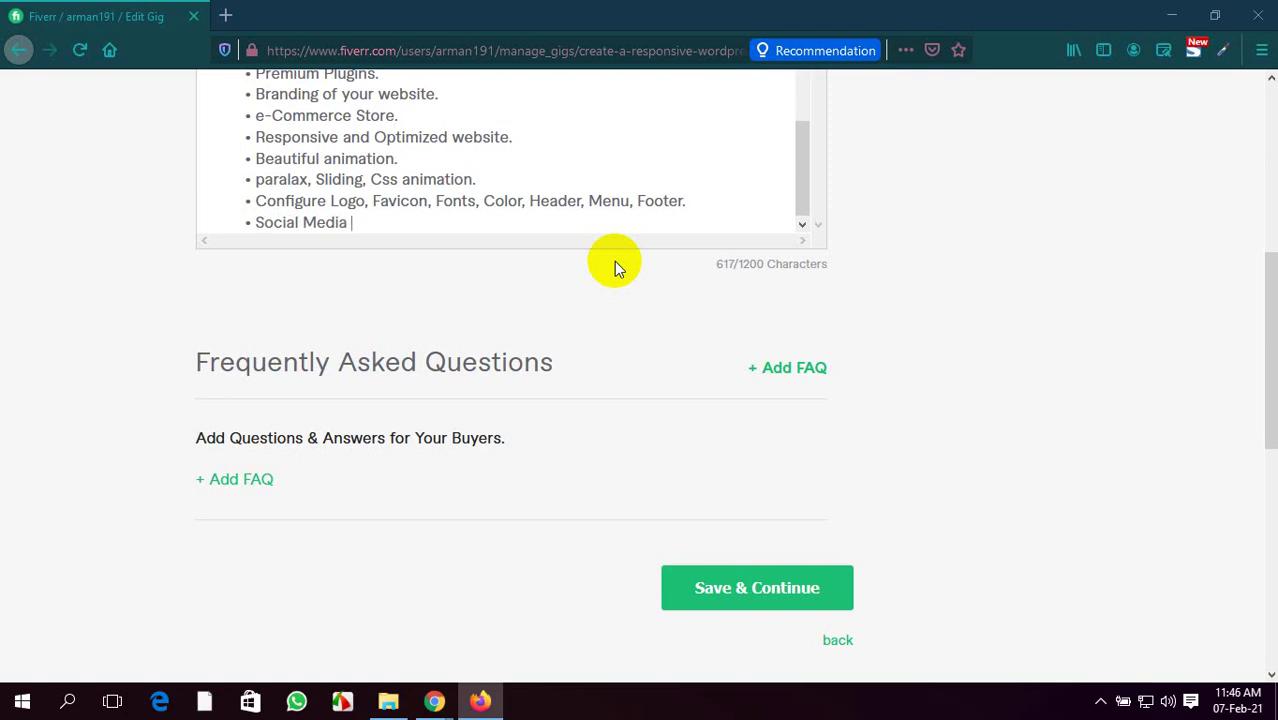
pyautogui.write(' Integration.')
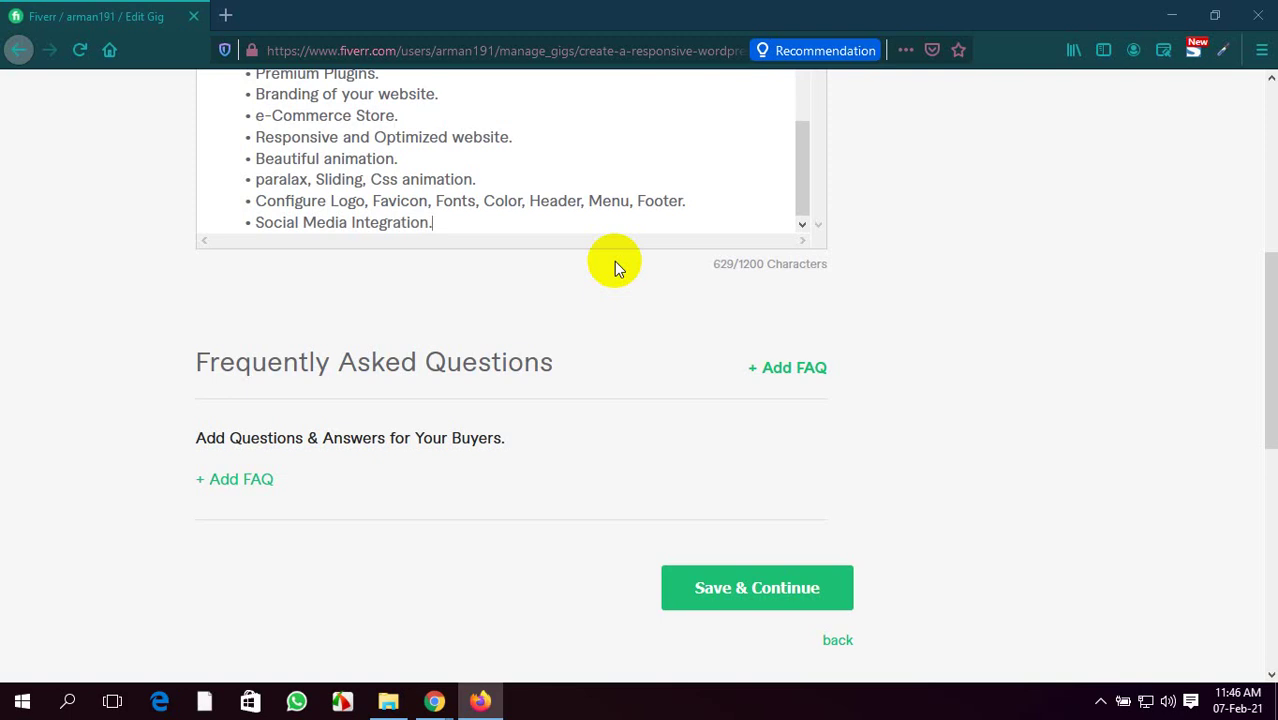
pyautogui.press('Return')
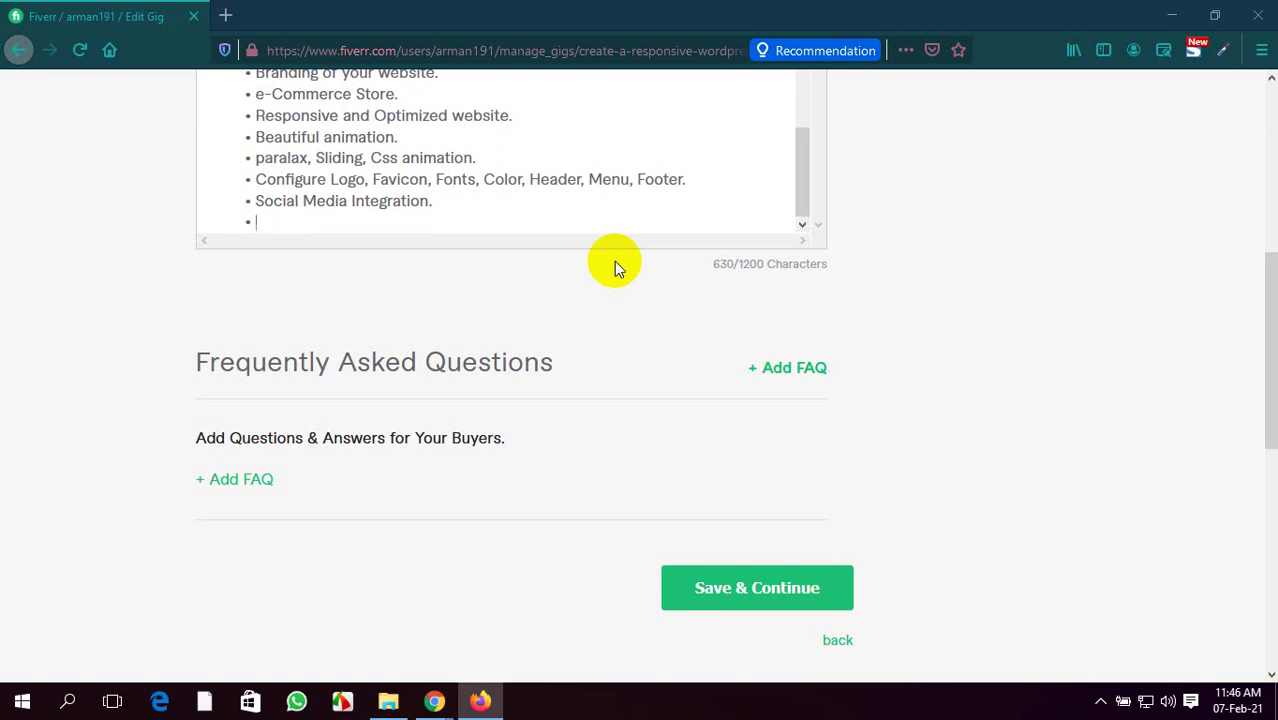
pyautogui.write('Unlimited')
pyautogui.write('re')
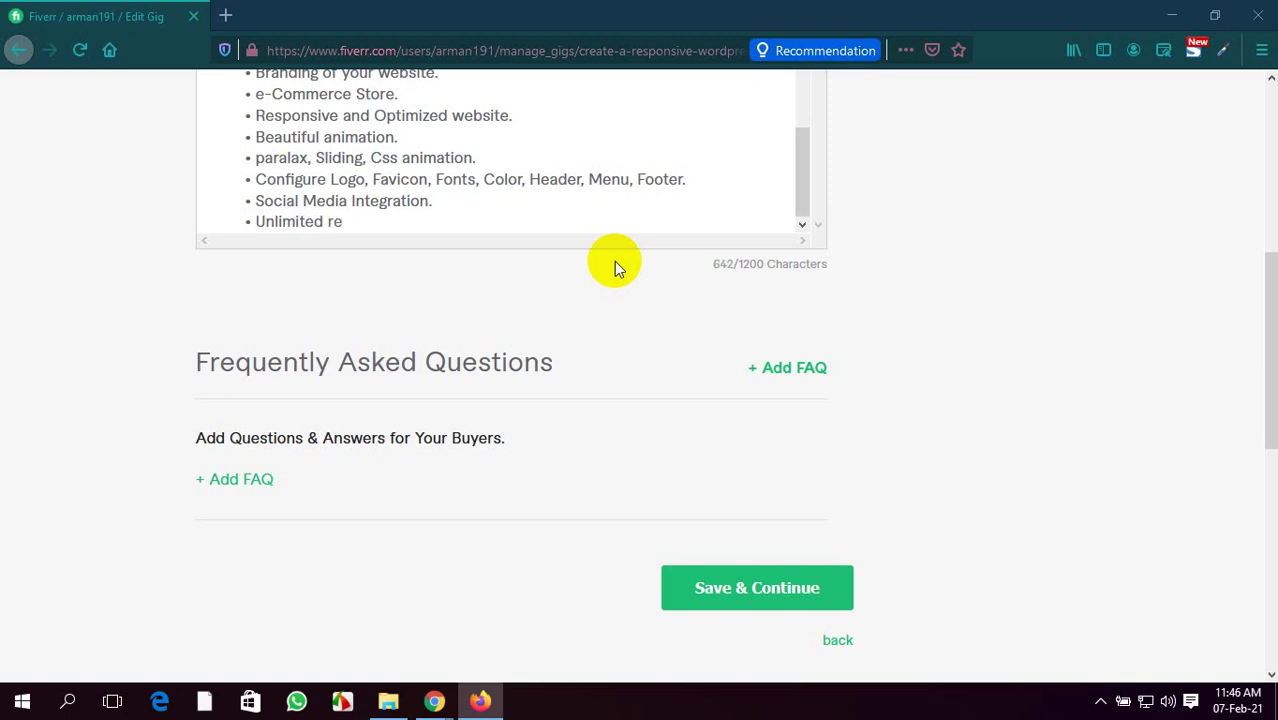
pyautogui.write('vision.')
pyautogui.press('Return')
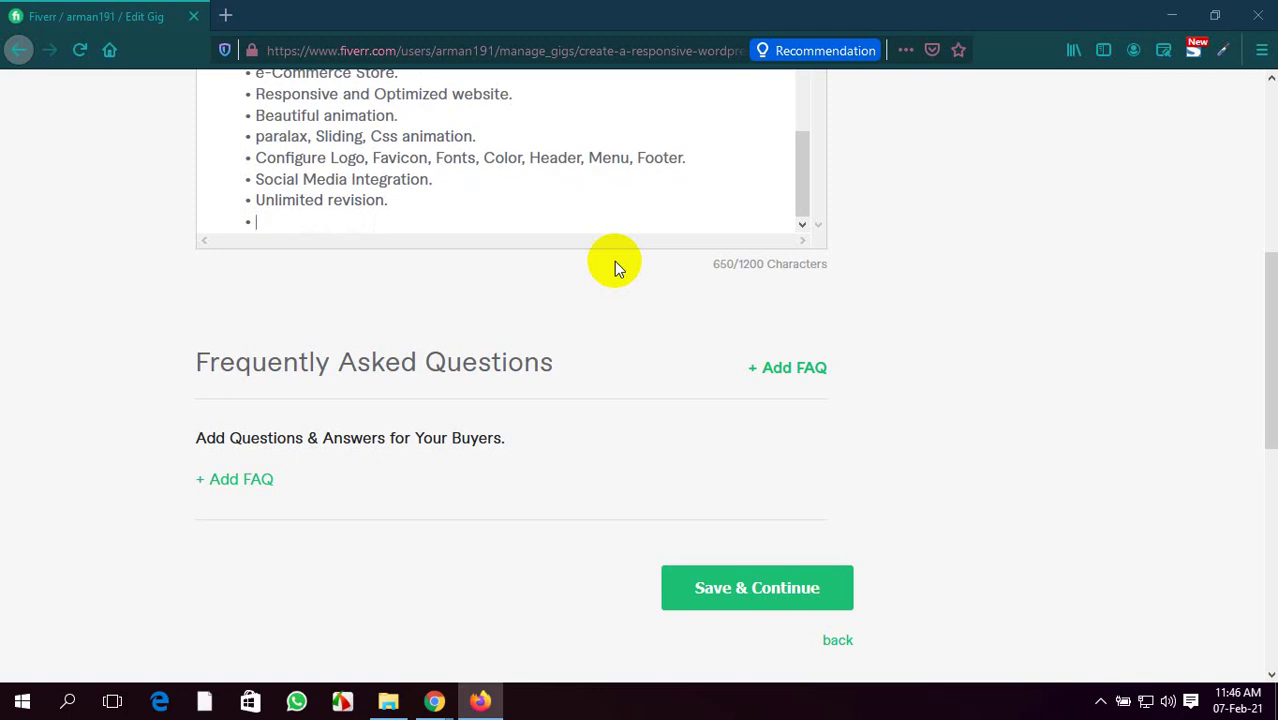
# - Add '100% money-back guarantee.' as the final bullet and end the list
pyautogui.write('100% money')
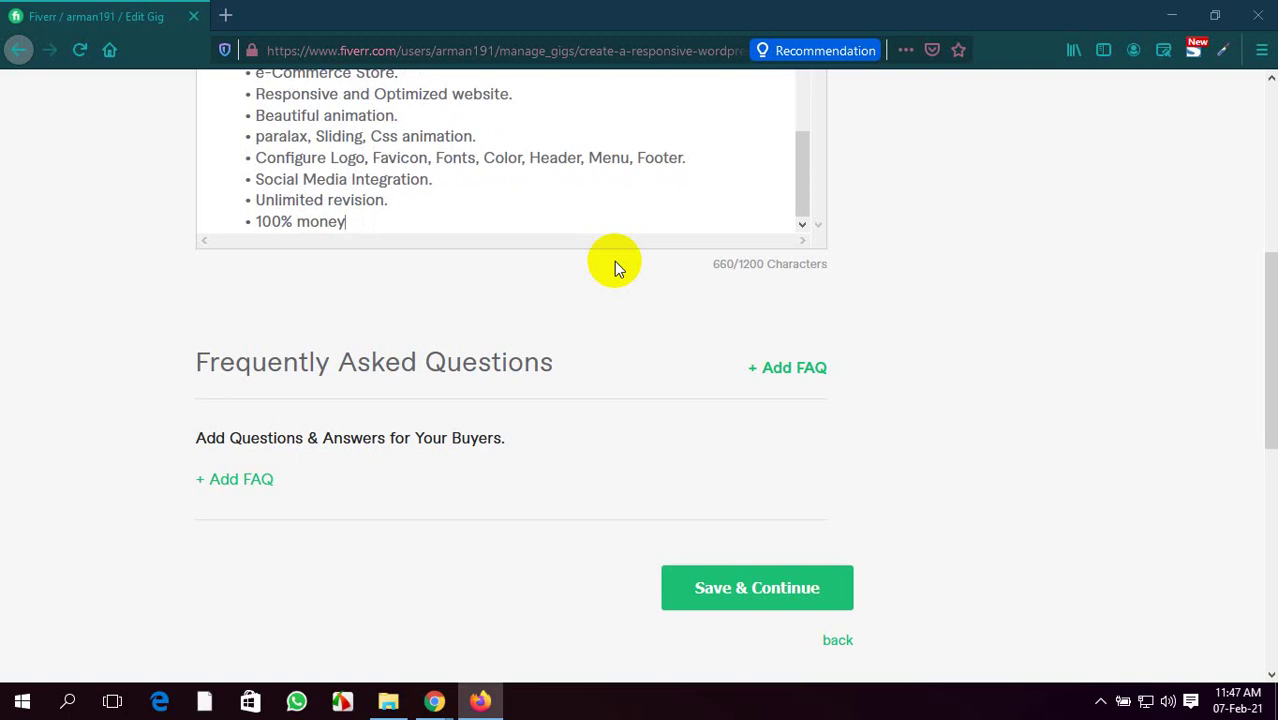
pyautogui.write('-back gua')
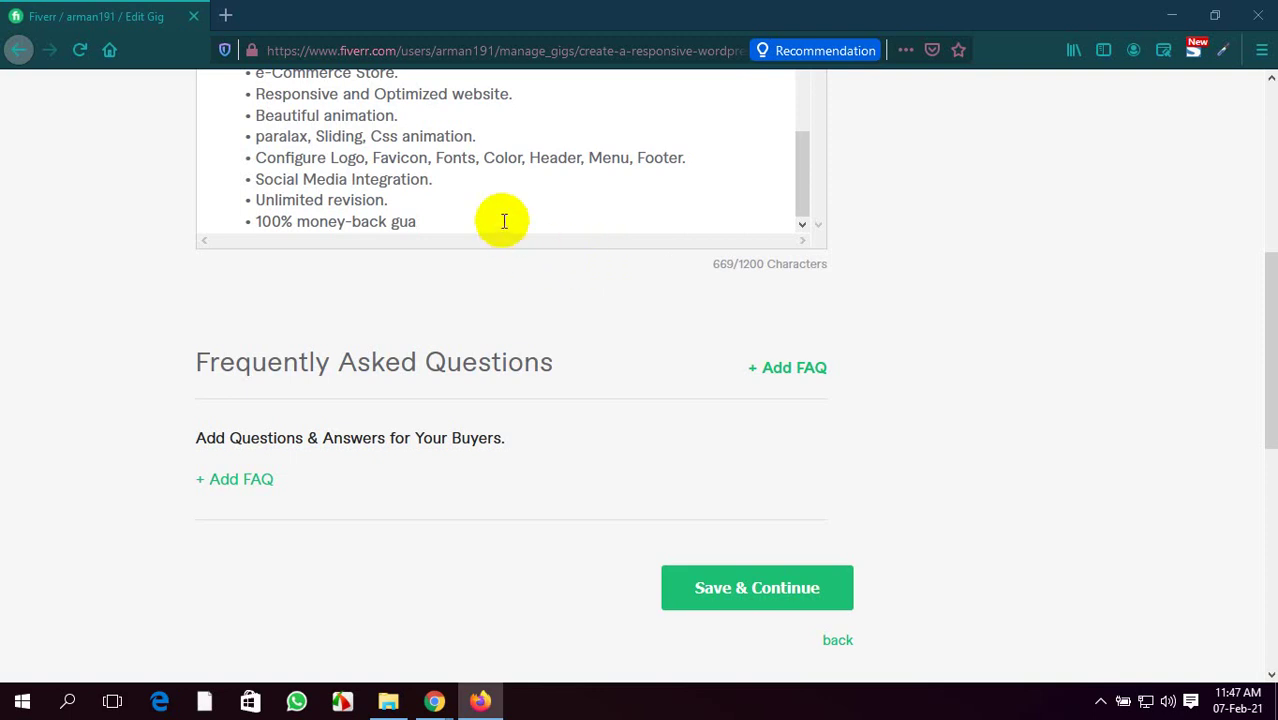
pyautogui.scroll(4, 502, 235)
pyautogui.scroll(-3, 502, 241)
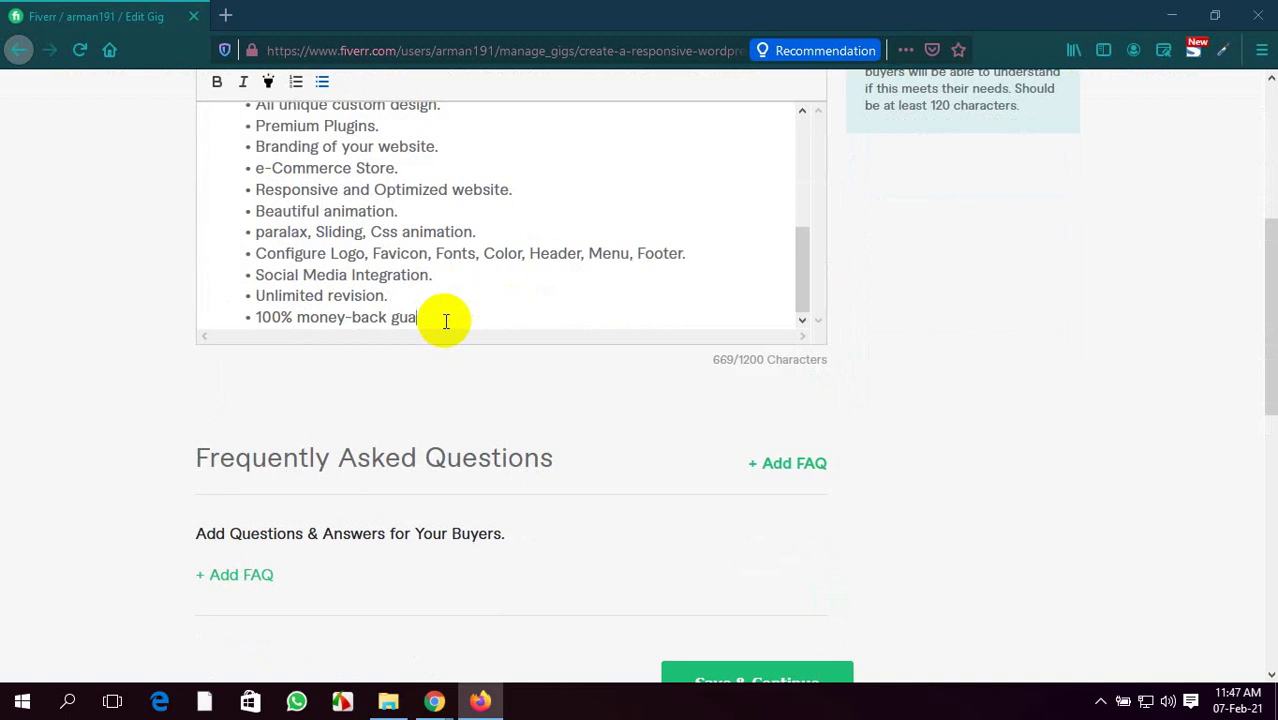
pyautogui.write('arantee')
pyautogui.click(416, 320)
pyautogui.press('BackSpace')
pyautogui.click(474, 312)
pyautogui.write('.')
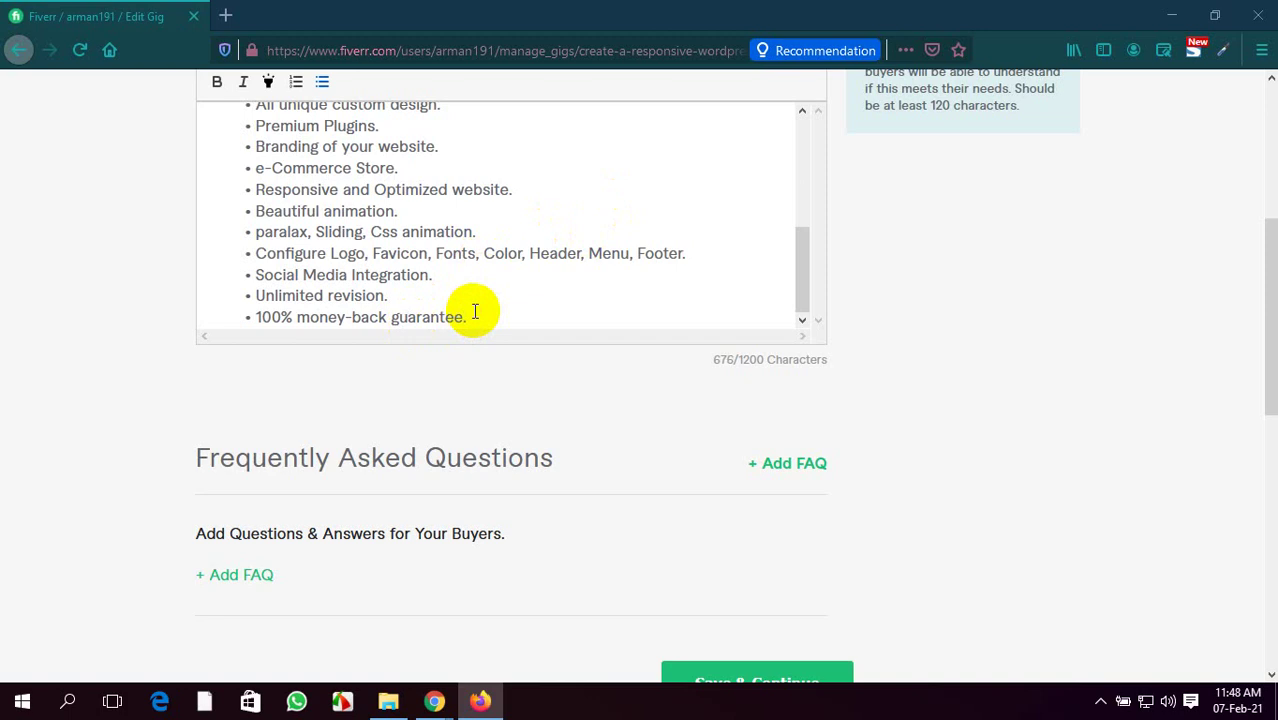
pyautogui.press('Return')
pyautogui.press('Return')
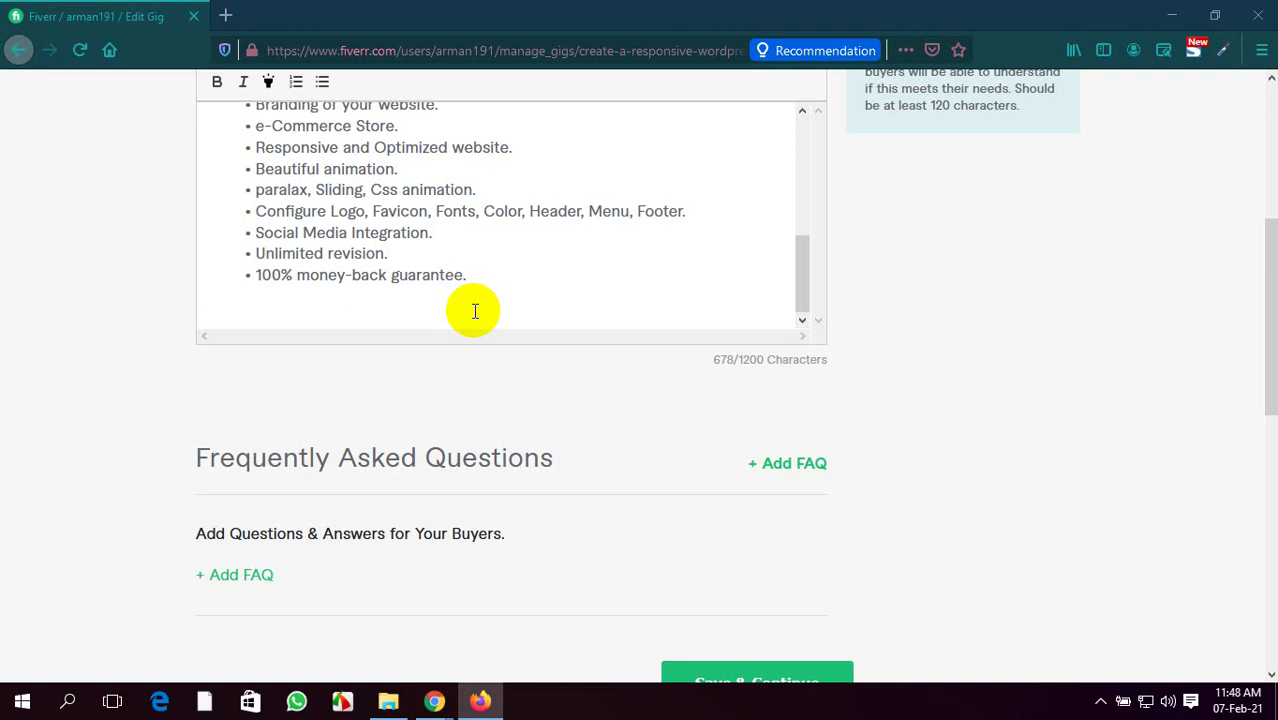
# - Type 'Please Must Discuss me before placing order.' below the list, then 'Thanks.' on its own line
pyautogui.write('Please Must')
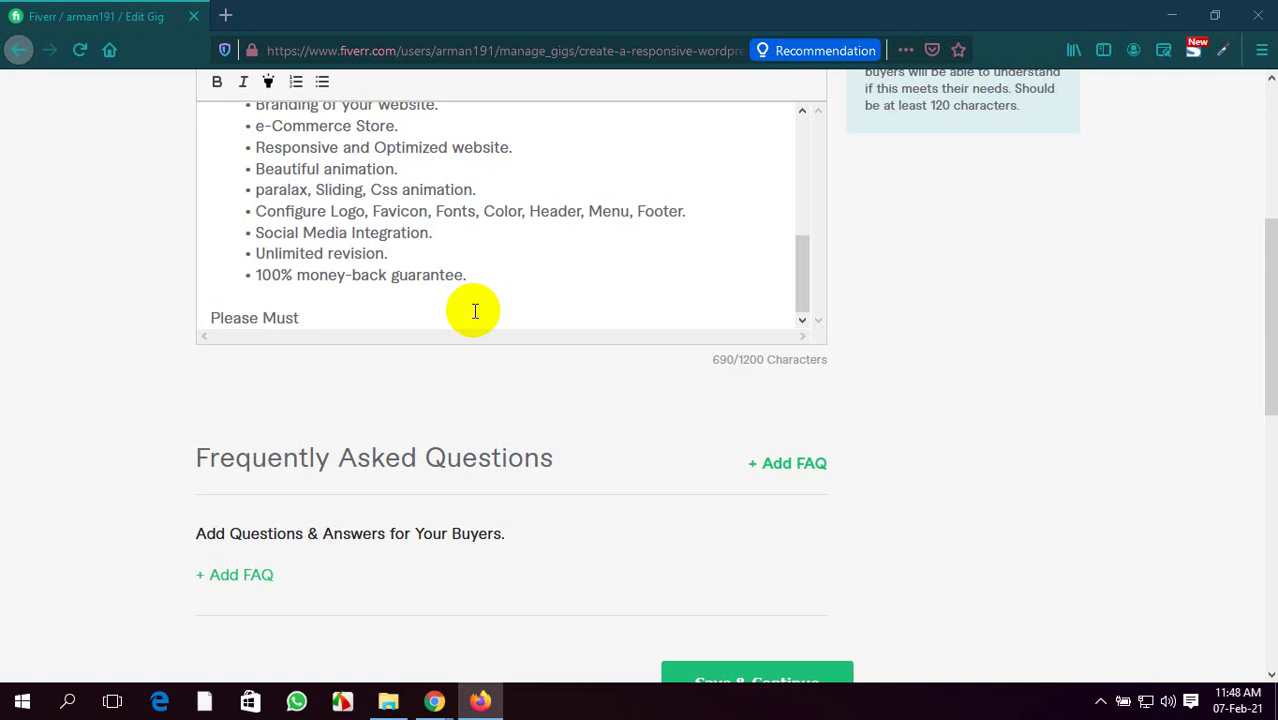
pyautogui.write(' Disci')
pyautogui.press('BackSpace')
pyautogui.write('uss me ')
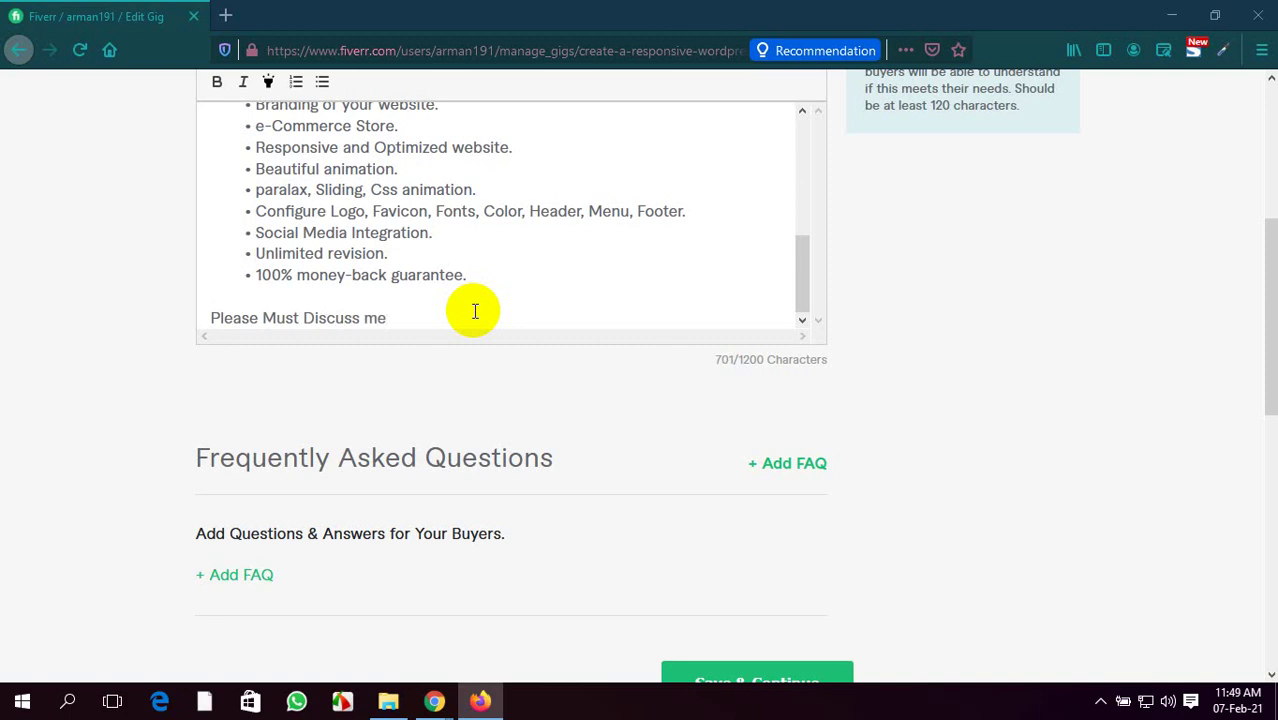
pyautogui.write('before placing')
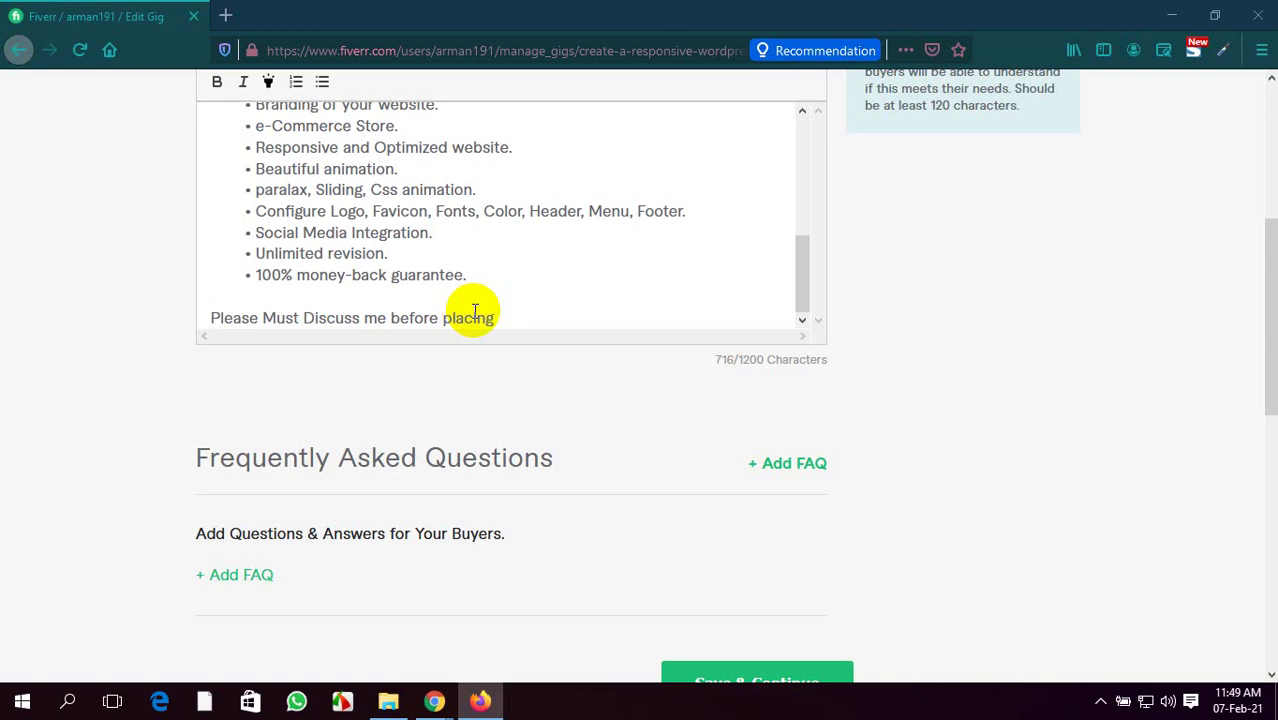
pyautogui.write(' O')
pyautogui.press('BackSpace')
pyautogui.write('order')
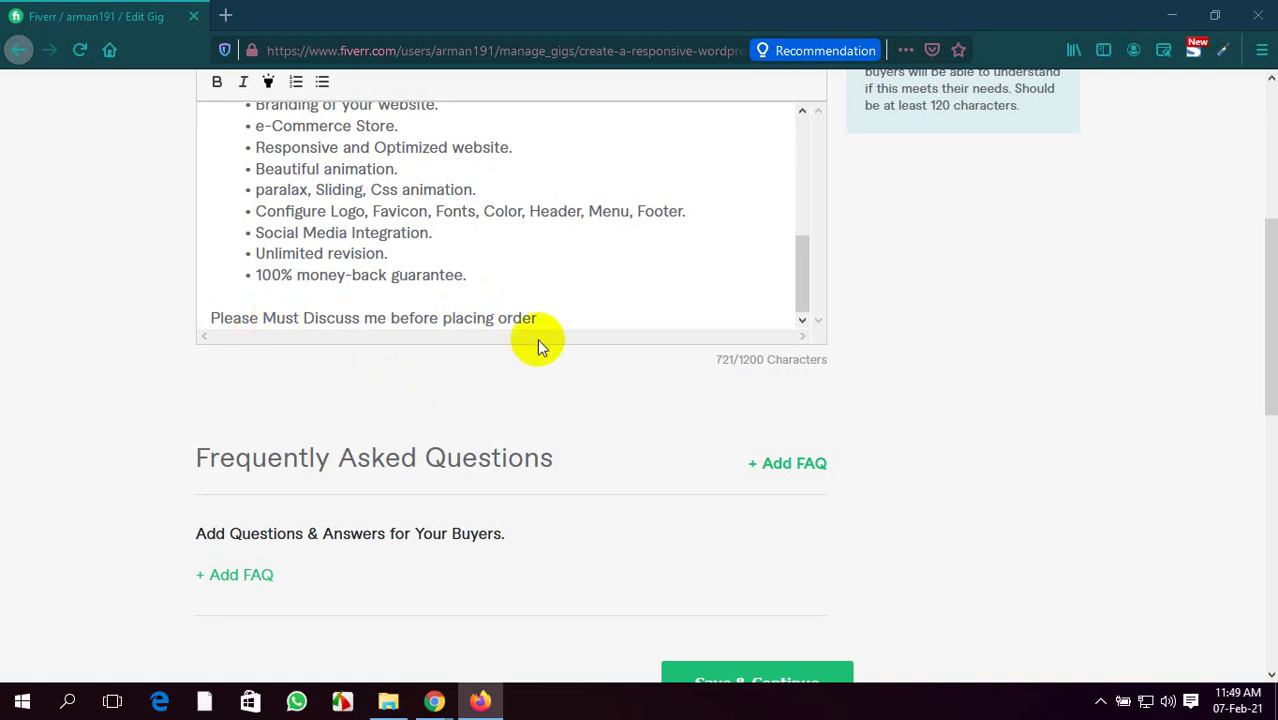
pyautogui.write('.')
pyautogui.press('Return')
pyautogui.press('Return')
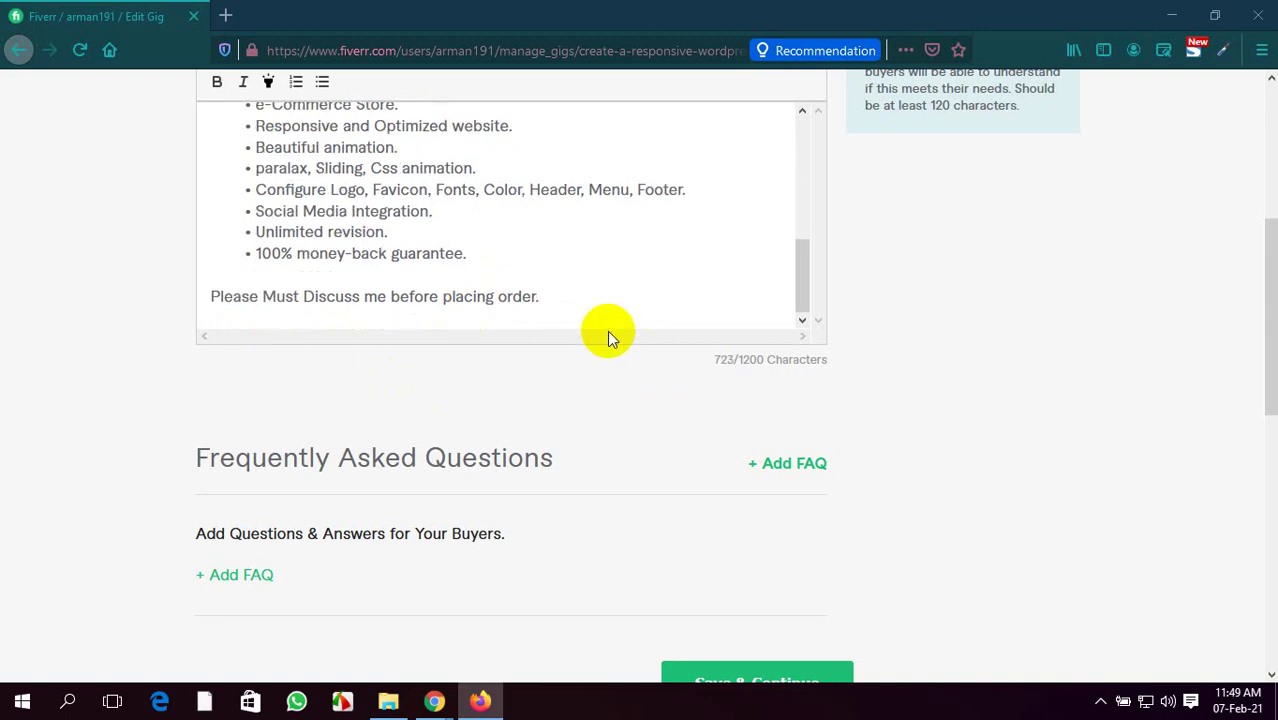
pyautogui.write('Th')
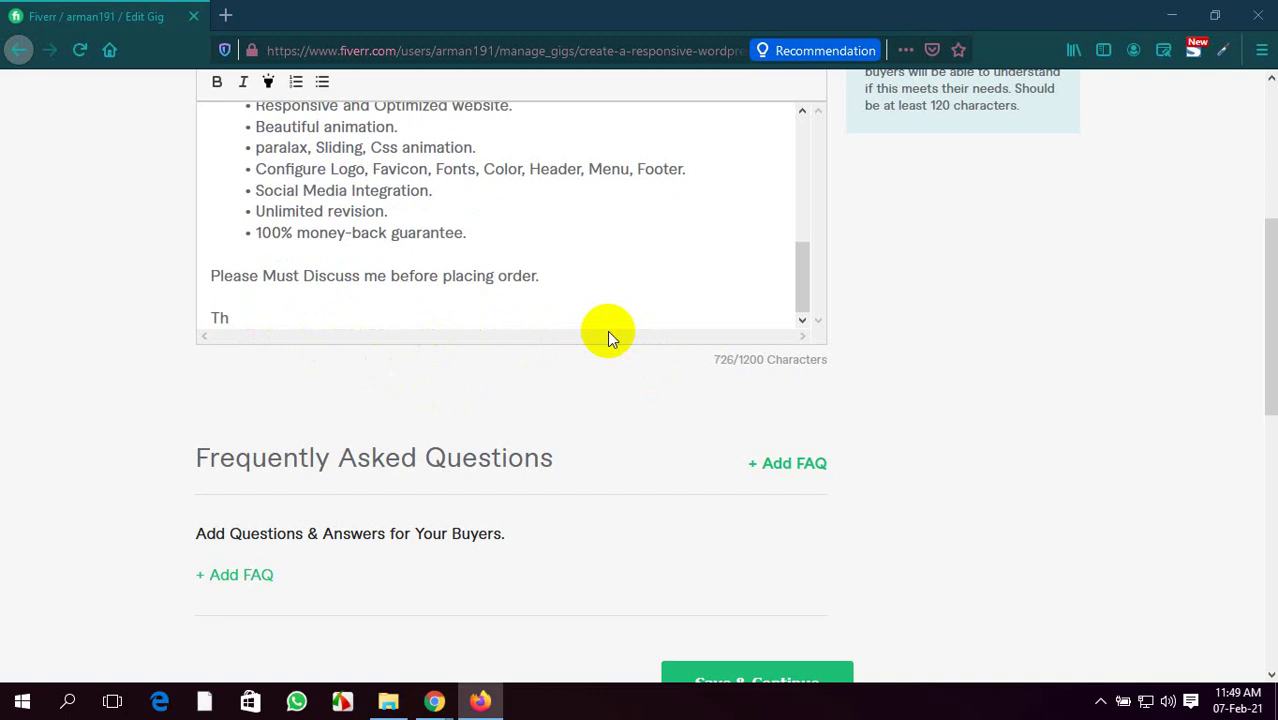
pyautogui.write('anks,')
pyautogui.press('BackSpace')
pyautogui.write('.')
pyautogui.scroll(2, 947, 296)
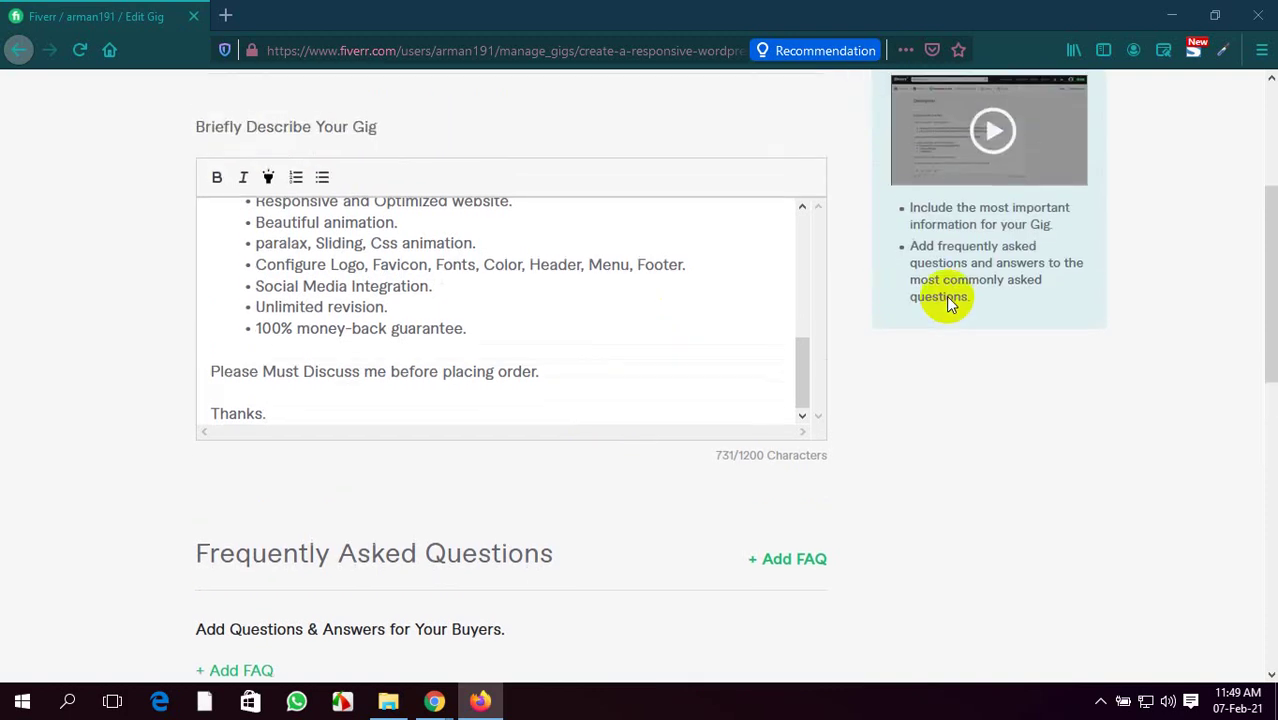
# - Bold the 'My Service' heading and the discuss-before-ordering sentence
pyautogui.scroll(5, 597, 424)
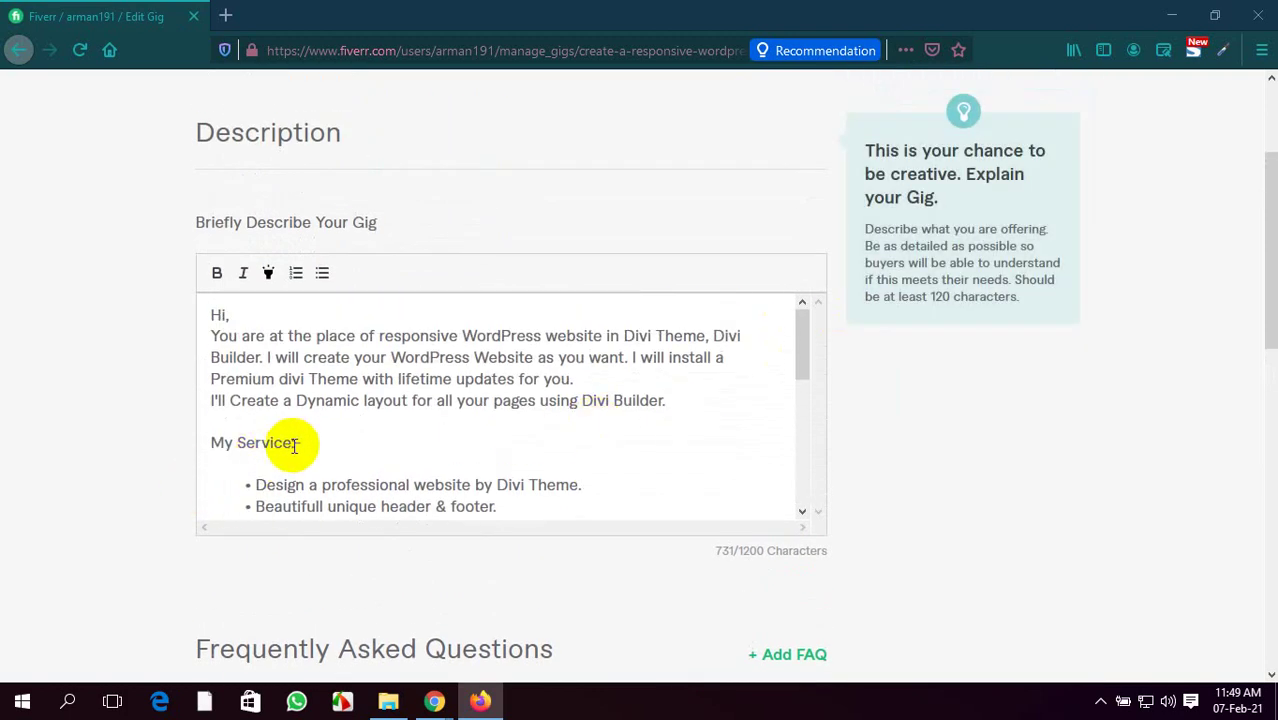
pyautogui.moveTo(298, 444); pyautogui.dragTo(211, 443)
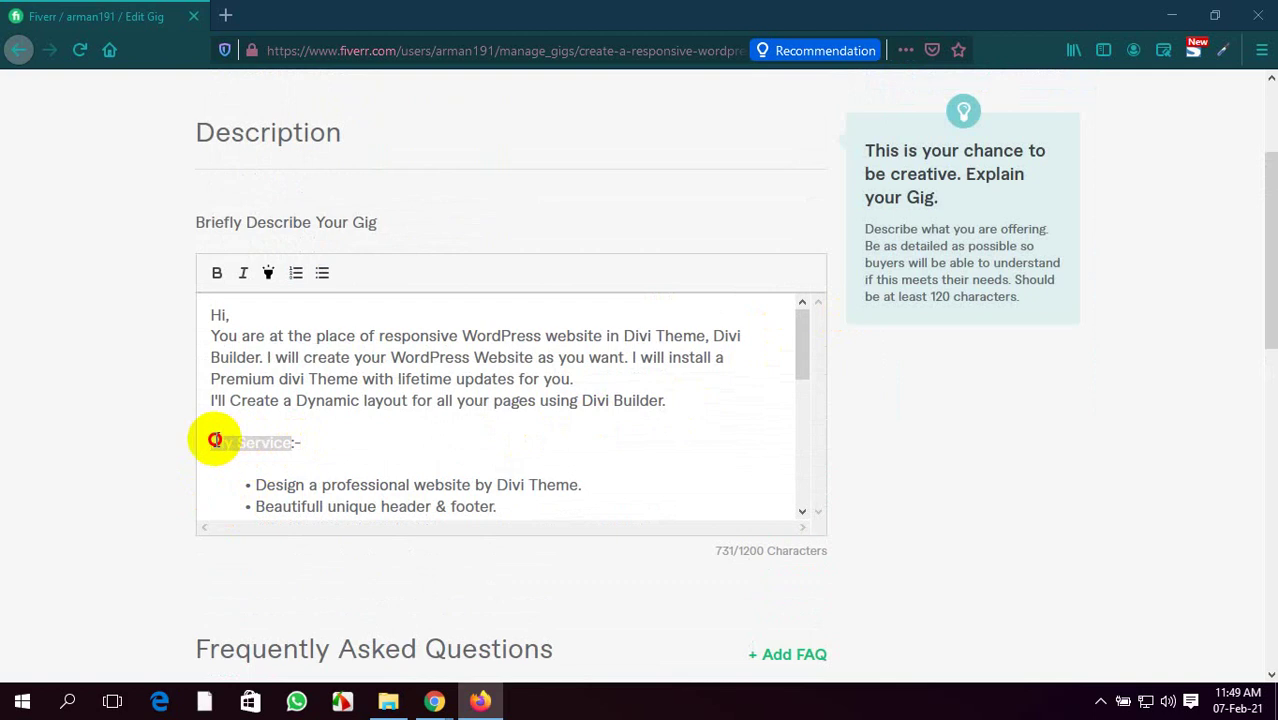
pyautogui.click(217, 273)
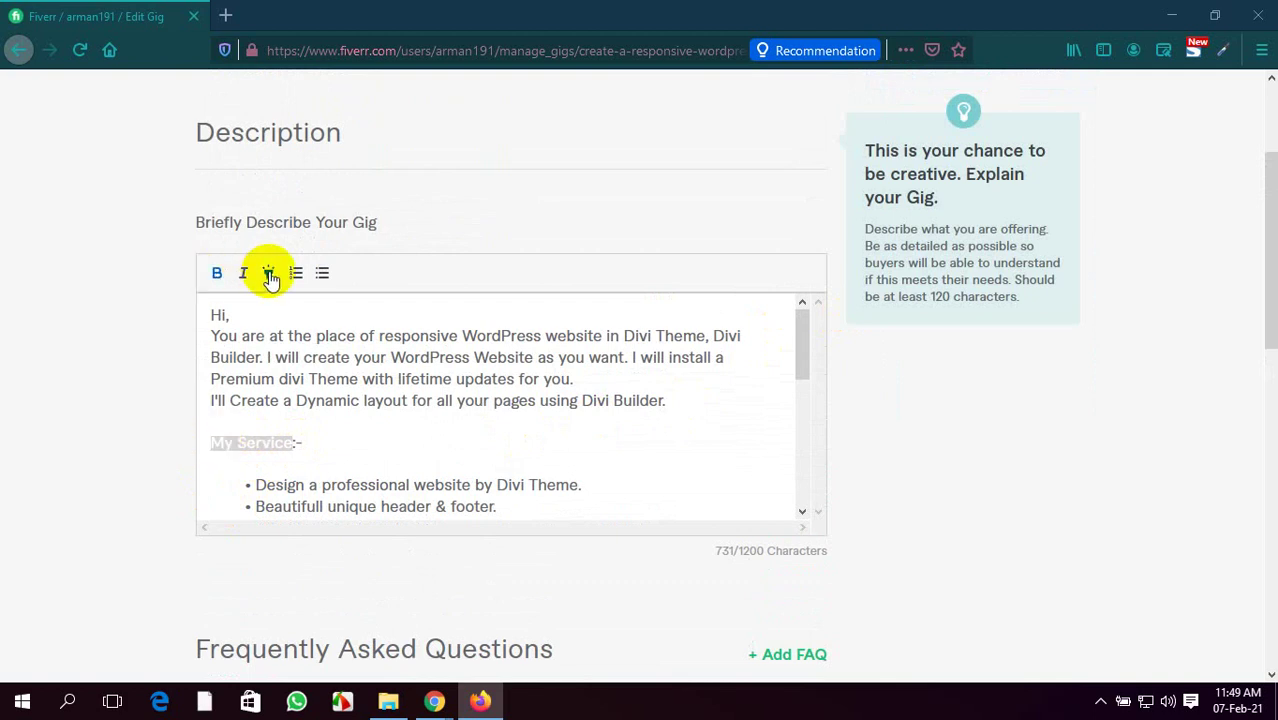
pyautogui.click(341, 471)
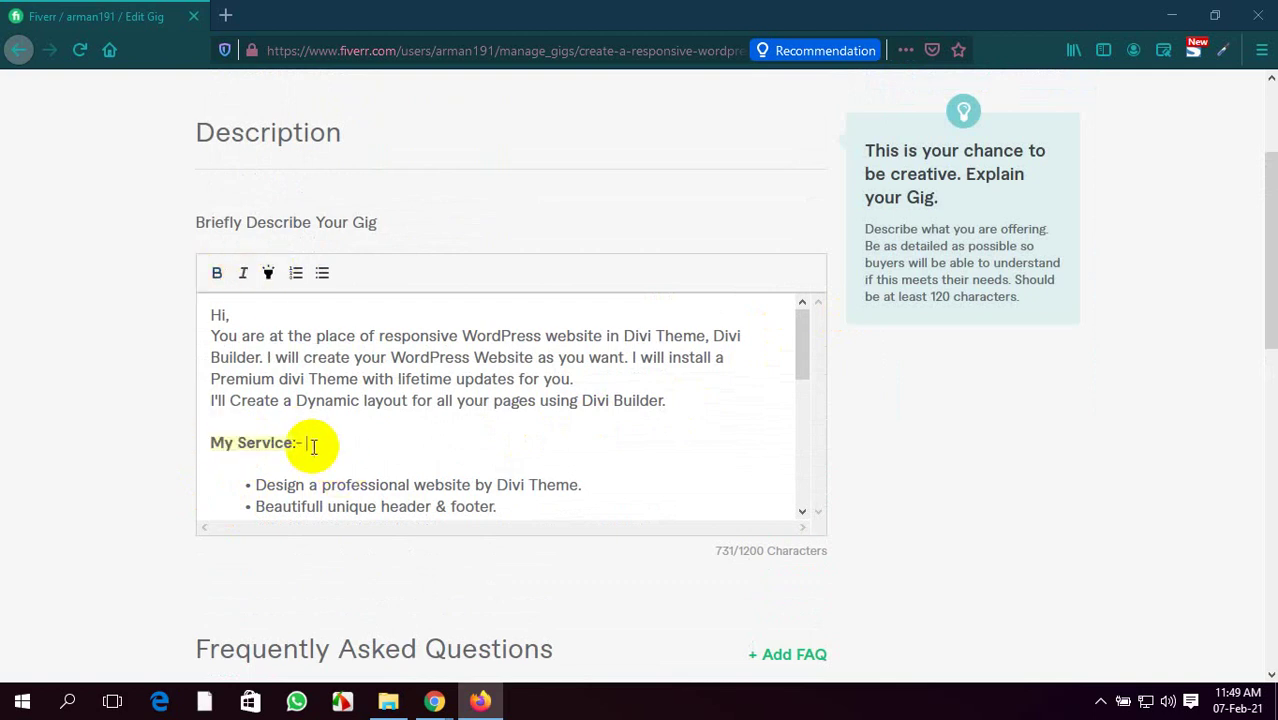
pyautogui.scroll(-3, 340, 398)
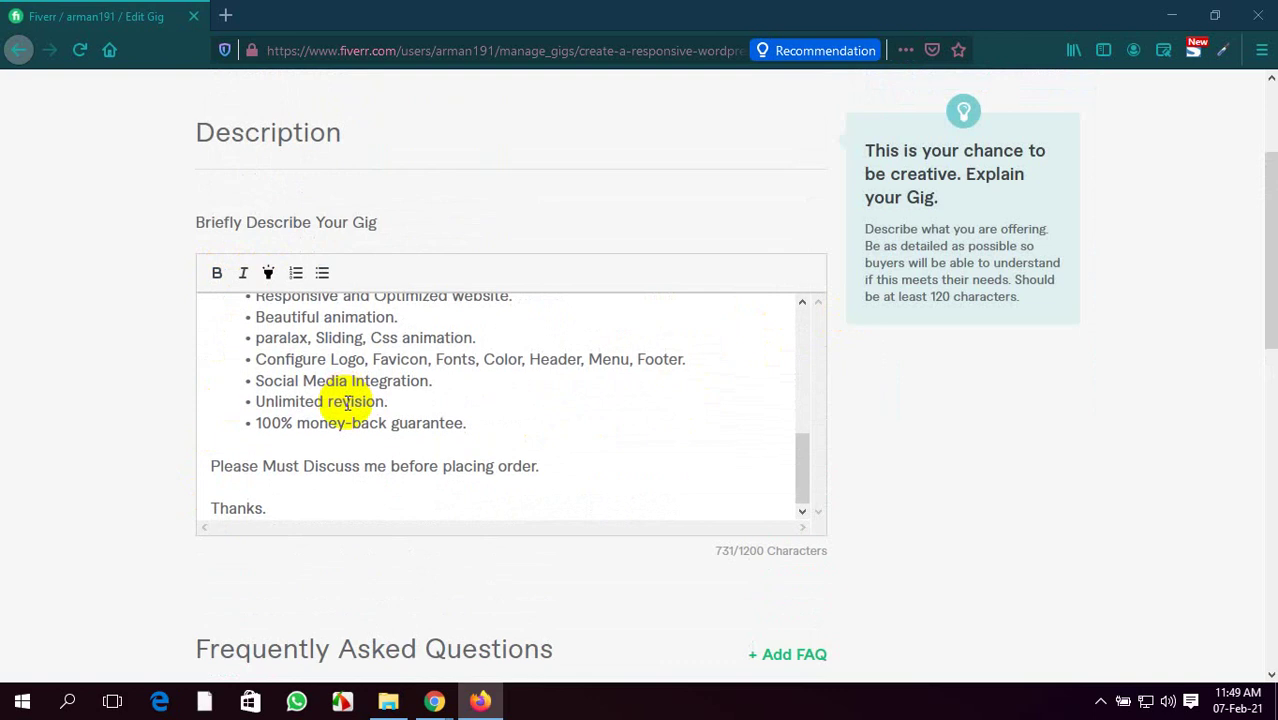
pyautogui.moveTo(536, 468); pyautogui.dragTo(213, 463)
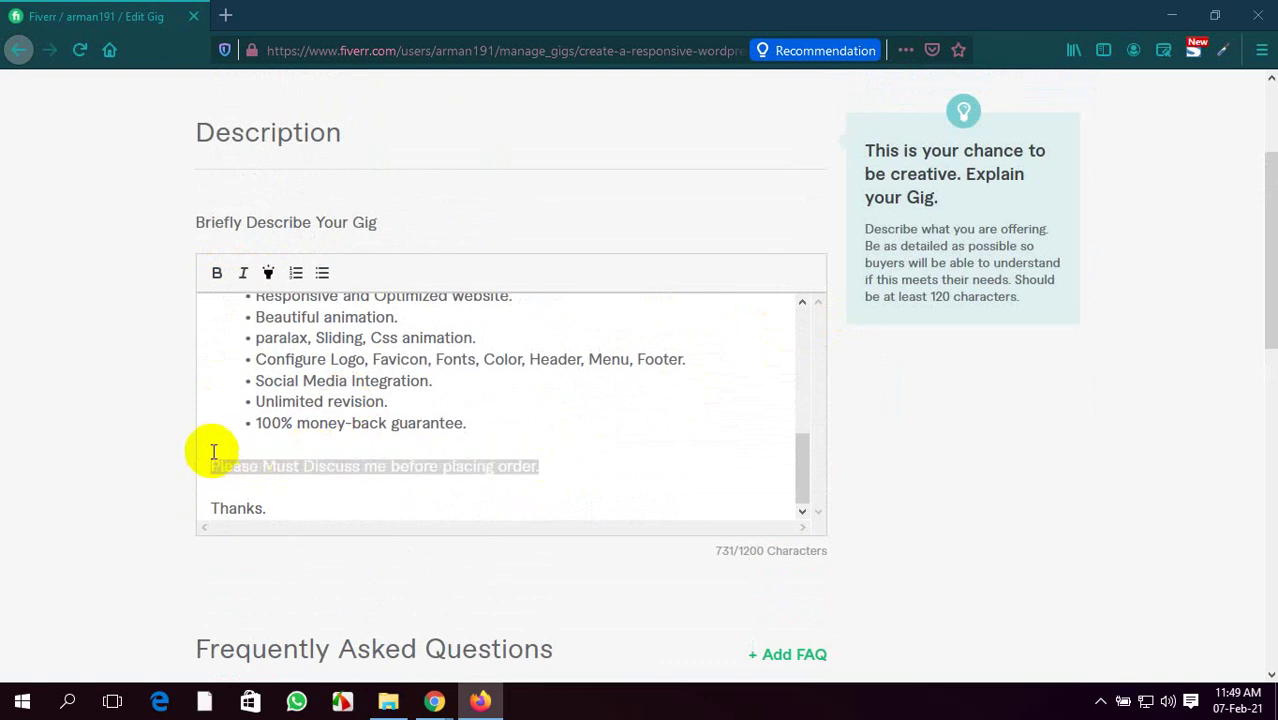
pyautogui.click(217, 273)
# - Make the word 'WordPress' bold in the description
pyautogui.scroll(5, 420, 440)
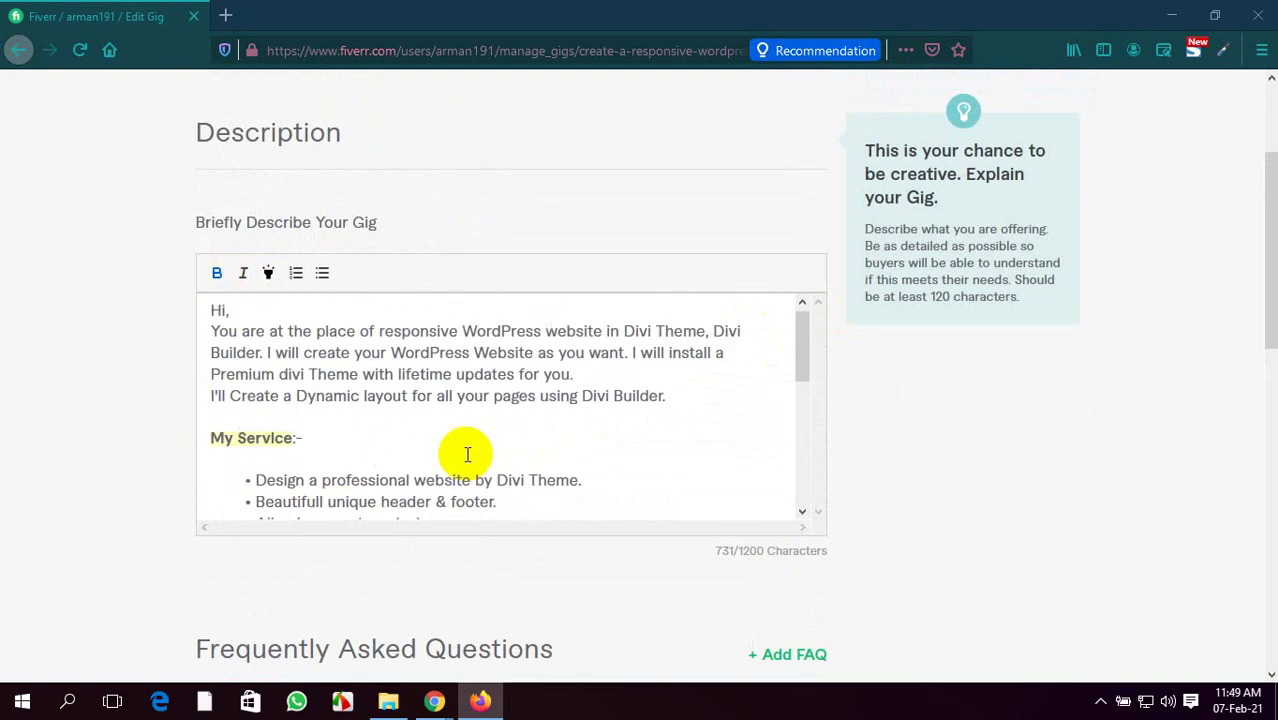
pyautogui.scroll(1, 650, 490)
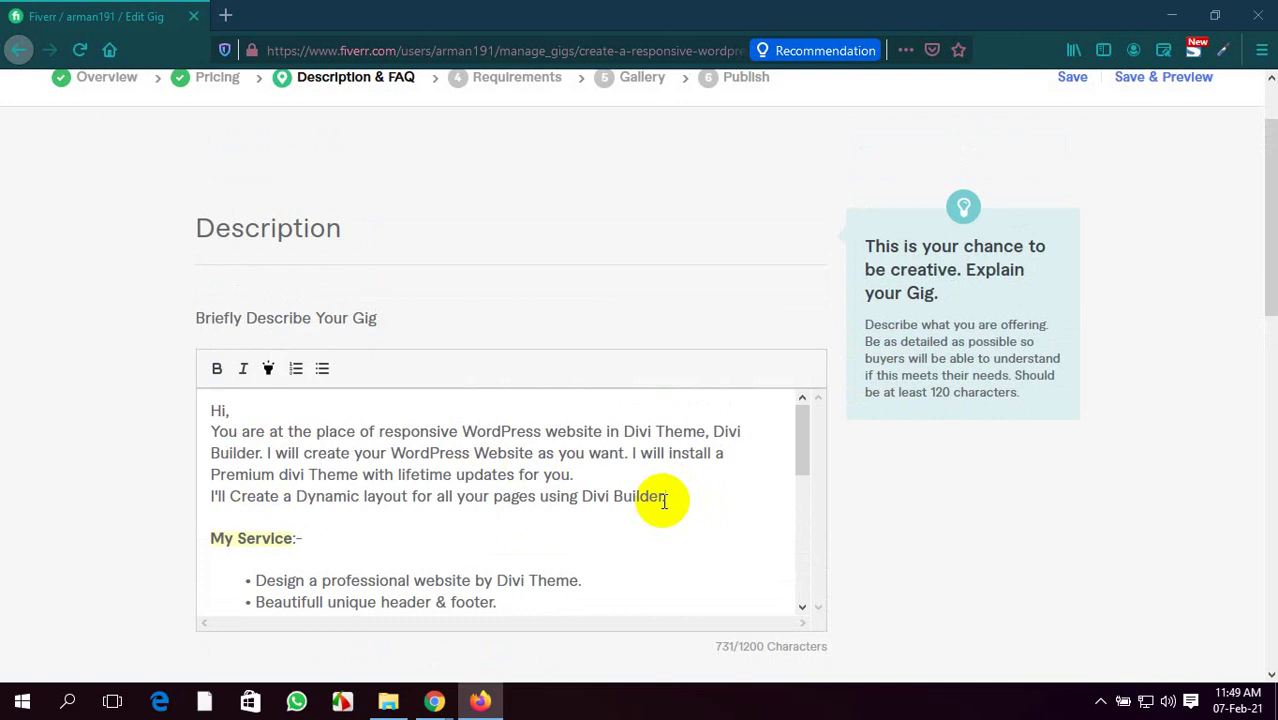
pyautogui.scroll(-3, 653, 499)
pyautogui.scroll(3, 650, 485)
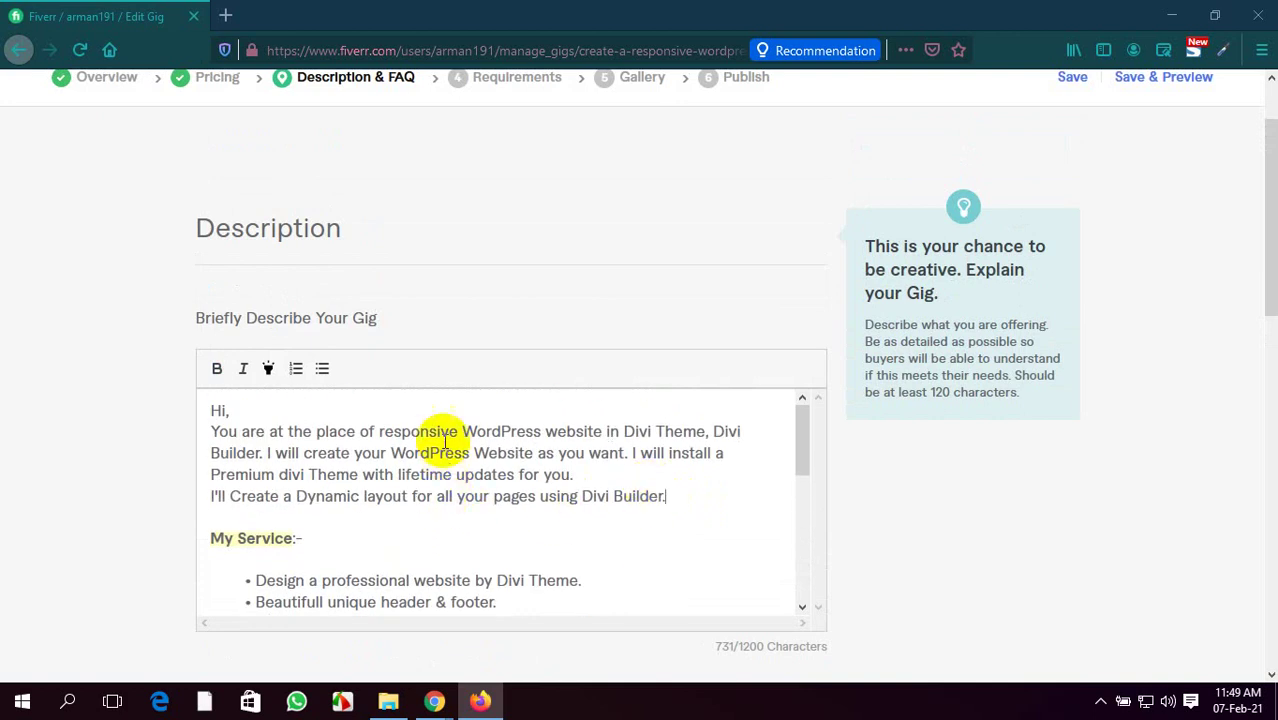
pyautogui.moveTo(462, 430); pyautogui.dragTo(541, 431)
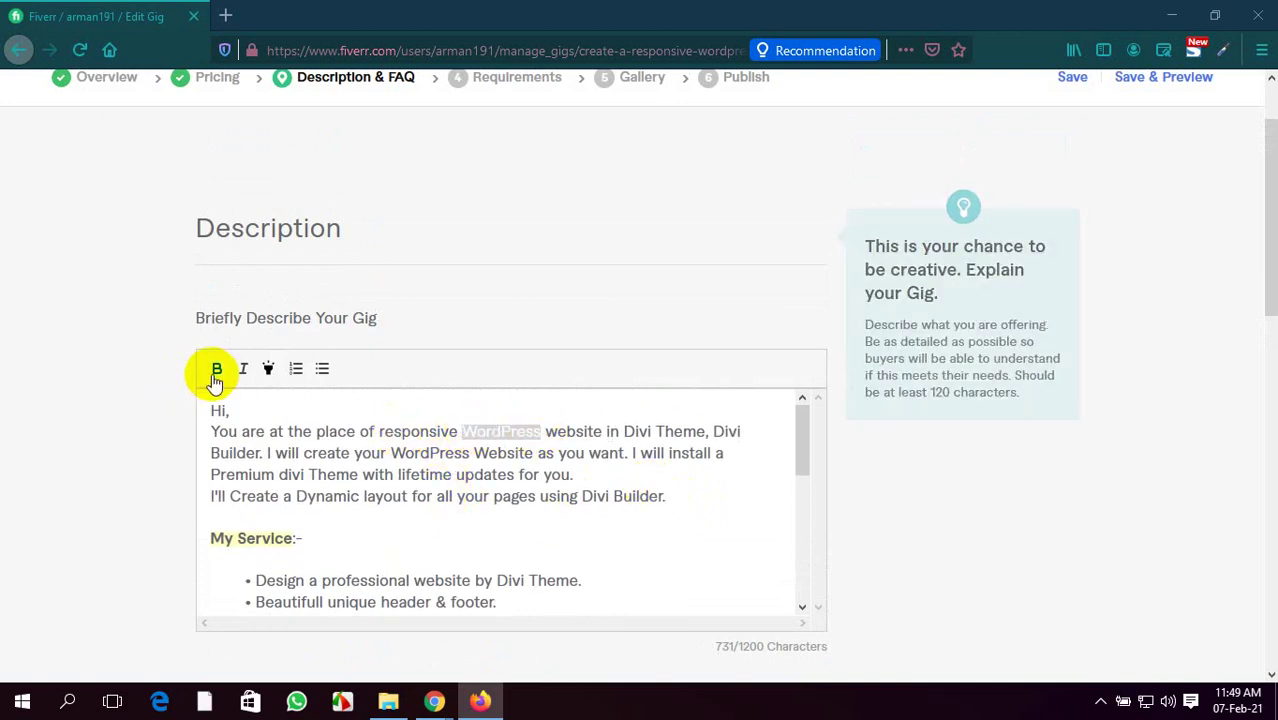
pyautogui.click(216, 368)
pyautogui.click(699, 503)
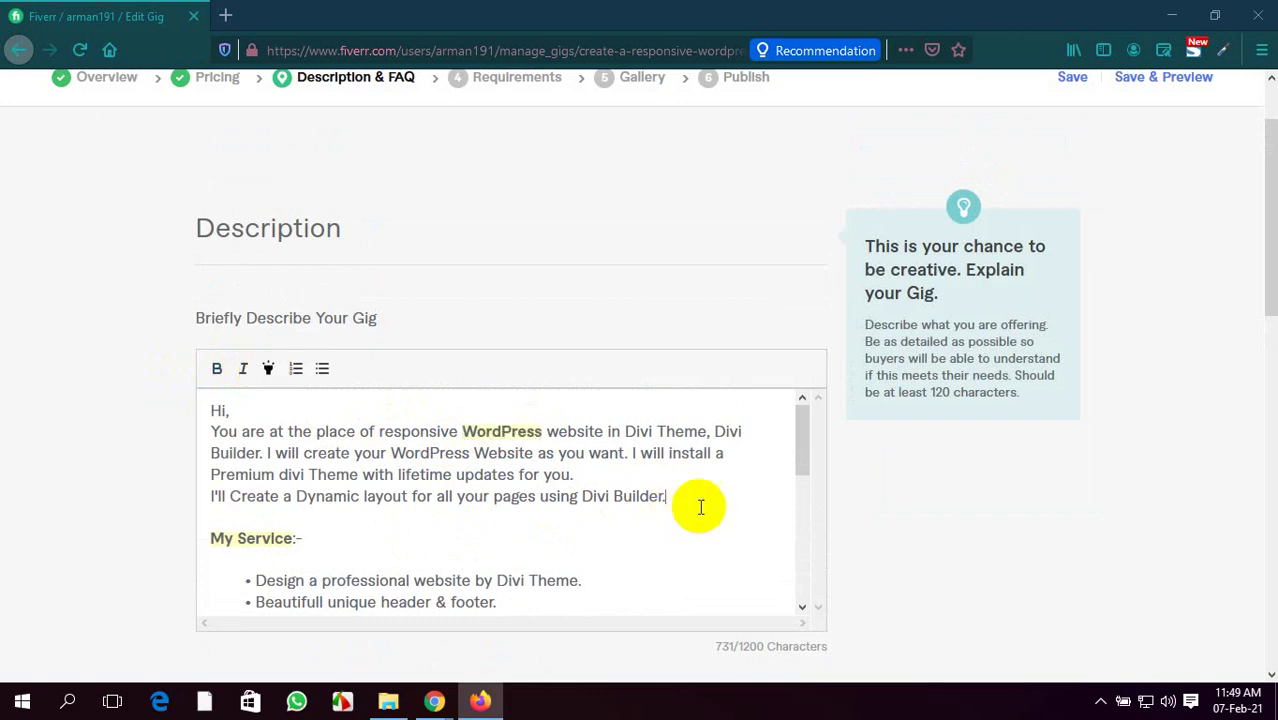
# - Give 'Divi Theme' a yellow highlight
pyautogui.scroll(-2, 733, 505)
pyautogui.click(443, 420)
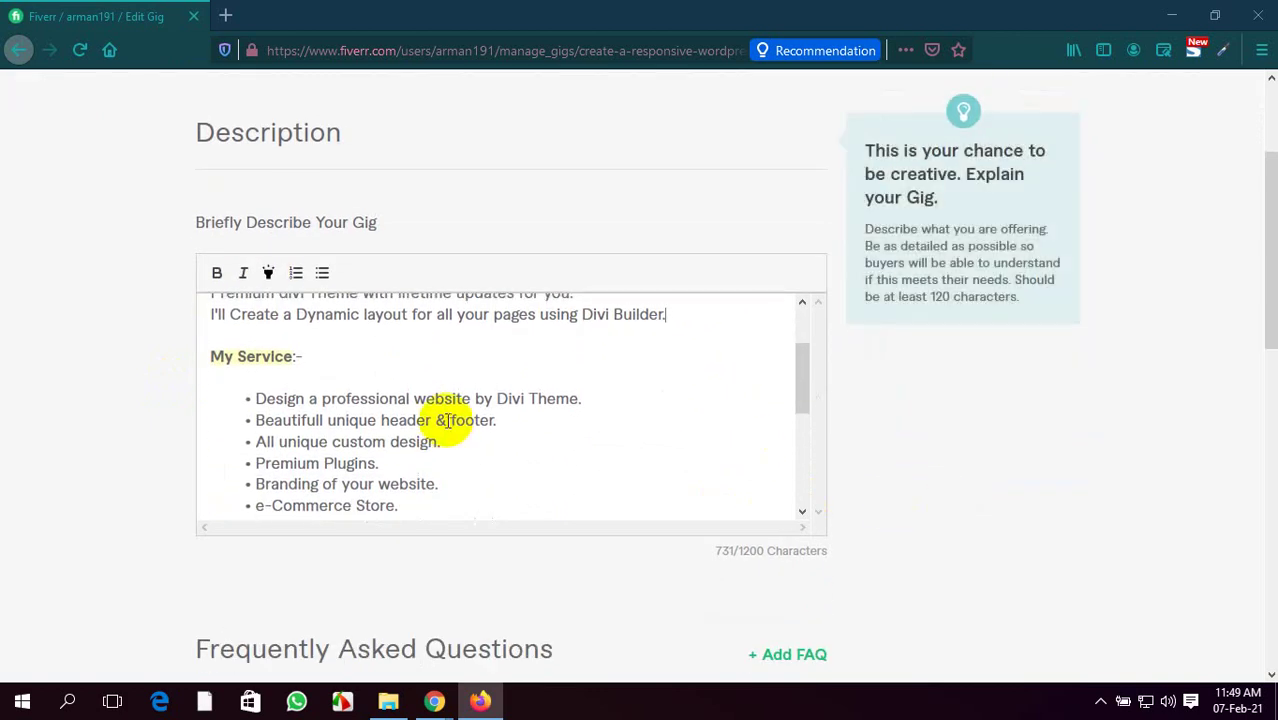
pyautogui.scroll(2, 400, 420)
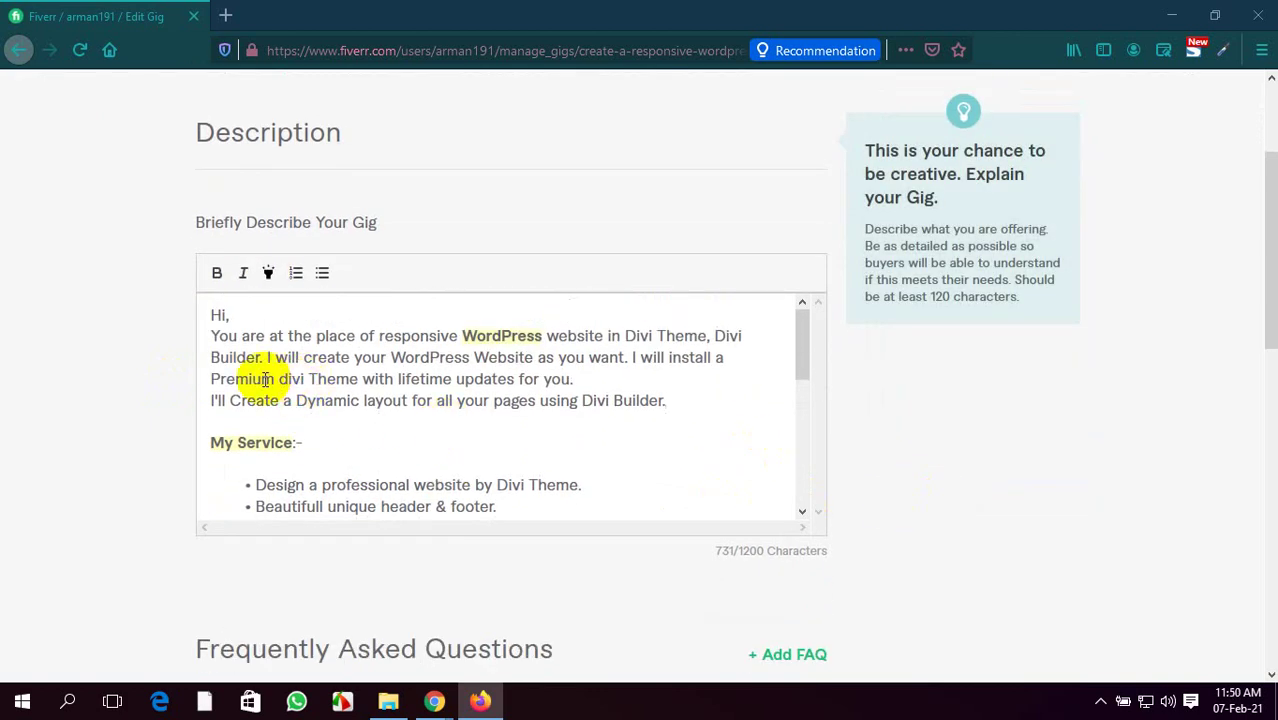
pyautogui.click(626, 333)
pyautogui.moveTo(626, 333); pyautogui.dragTo(707, 337)
pyautogui.click(268, 272)
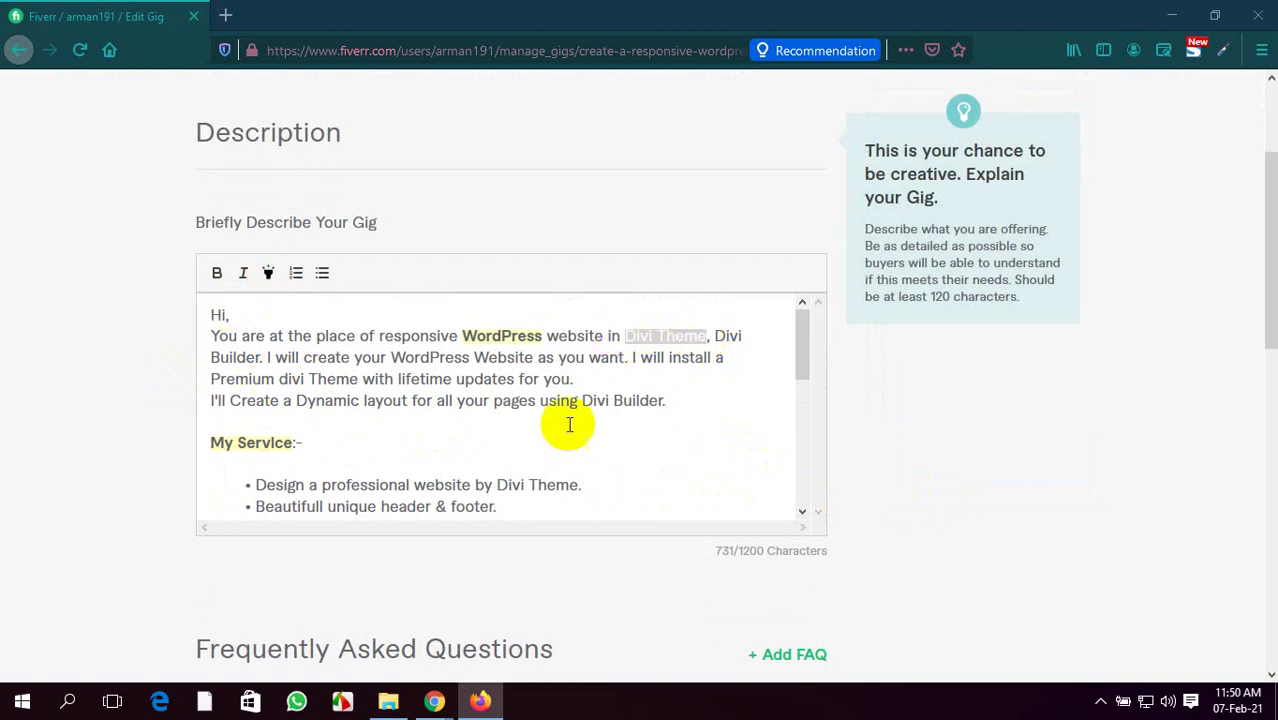
pyautogui.click(724, 469)
# - Highlight the closing line 'Please Must Discuss me before placing order.'
pyautogui.scroll(-3, 695, 415)
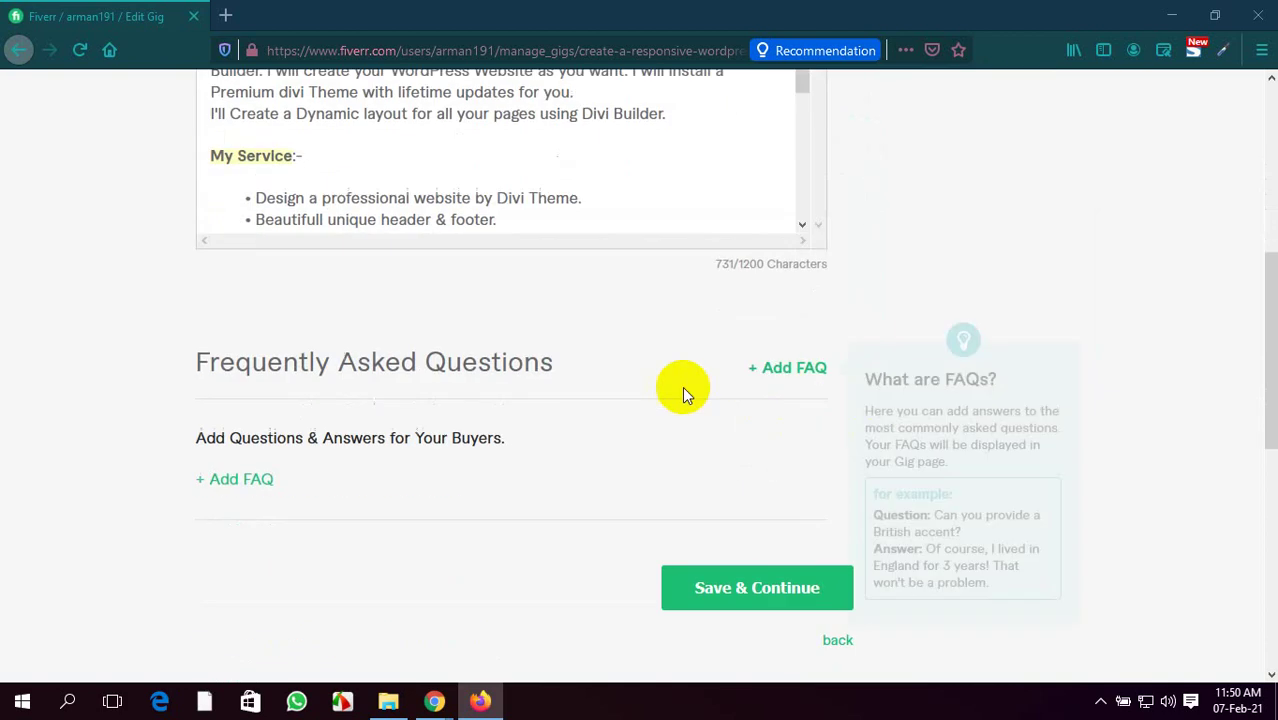
pyautogui.scroll(-5, 607, 186)
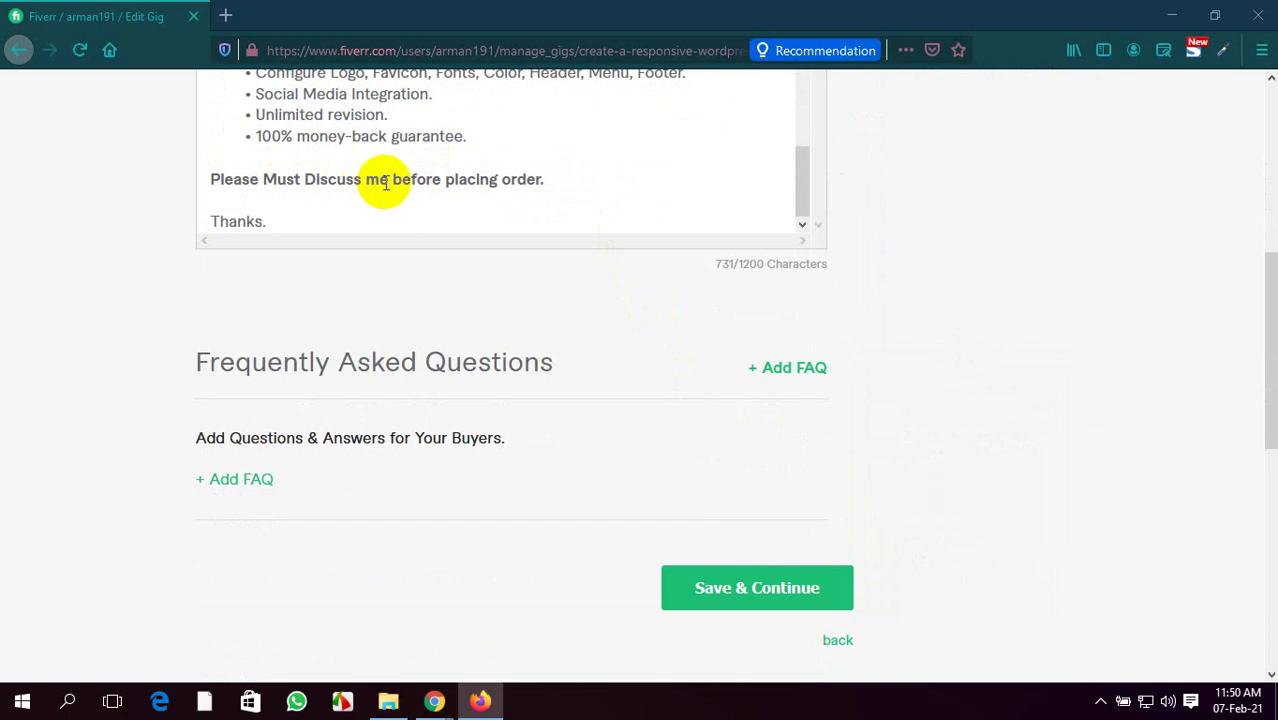
pyautogui.moveTo(540, 179); pyautogui.dragTo(222, 182)
pyautogui.scroll(3, 740, 249)
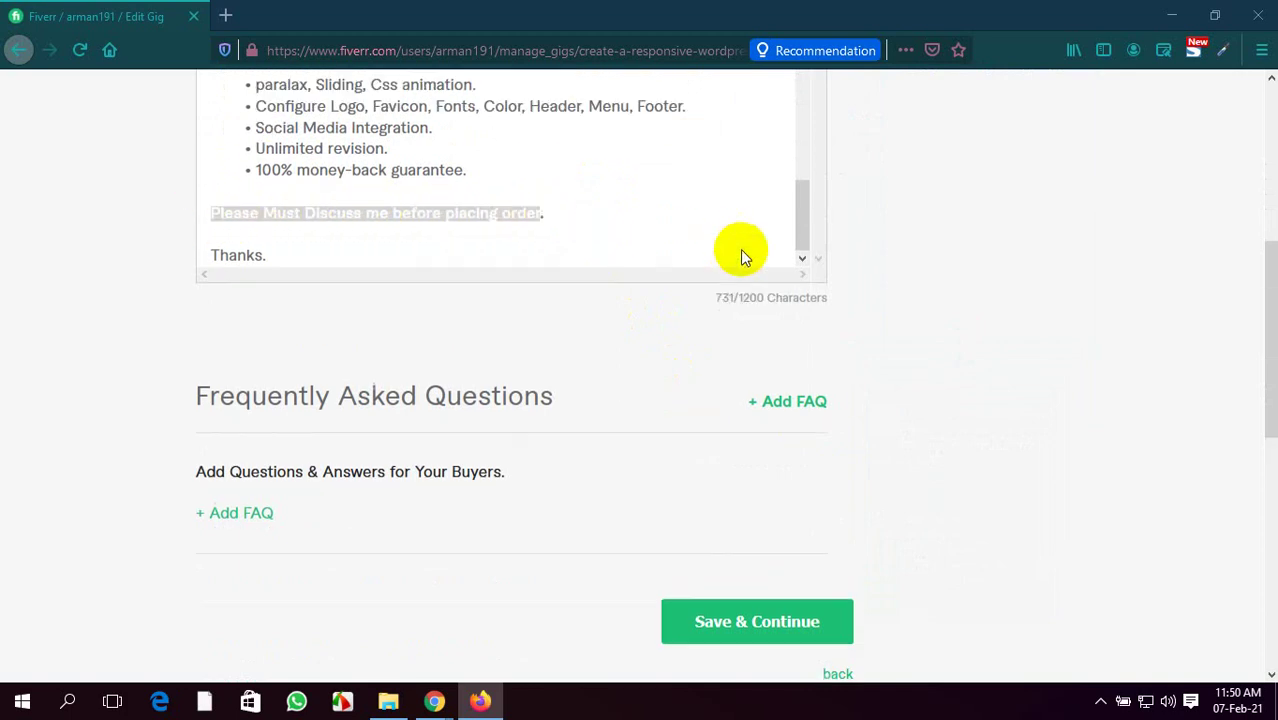
pyautogui.click(272, 272)
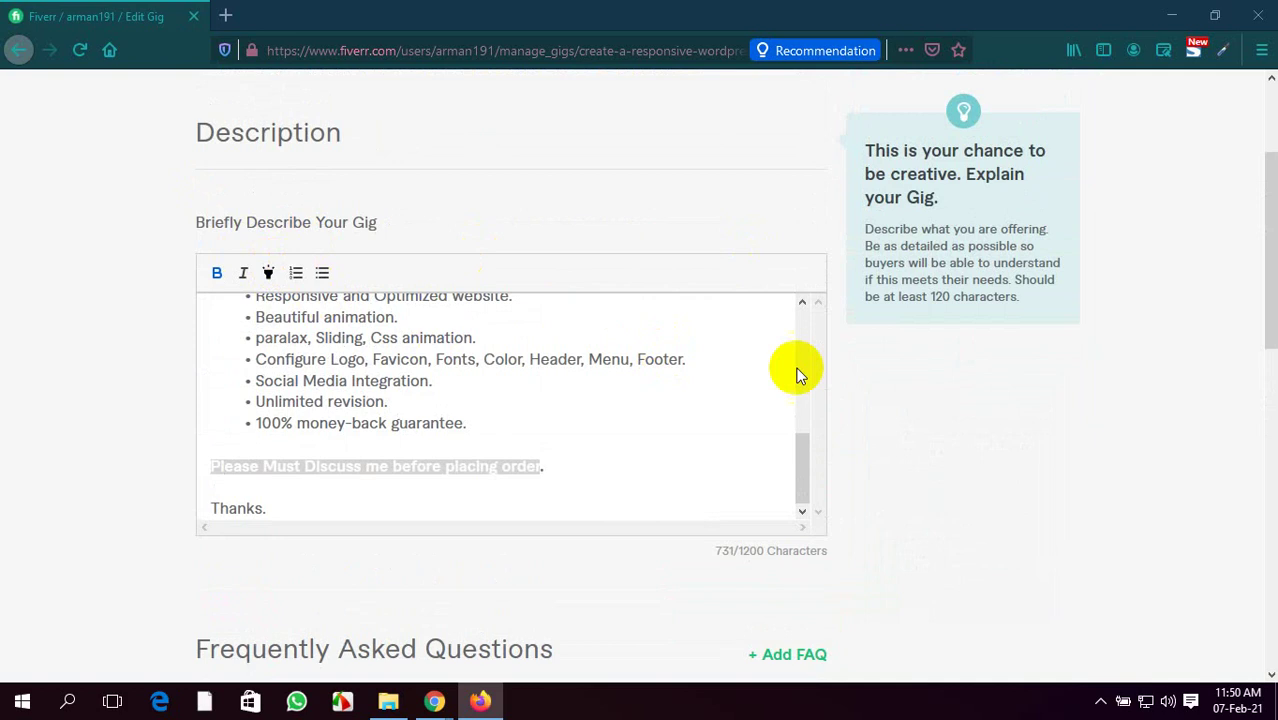
pyautogui.scroll(3, 796, 368)
pyautogui.scroll(-4, 608, 417)
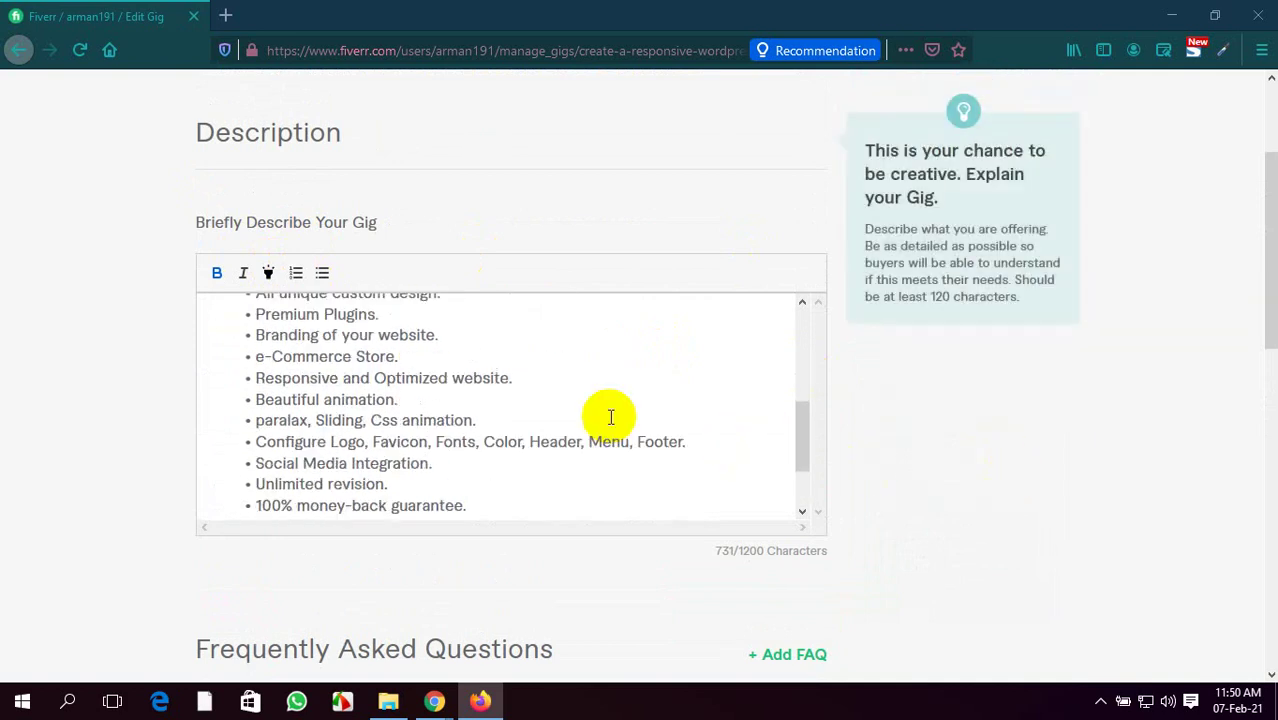
pyautogui.click(722, 440)
pyautogui.scroll(-4, 662, 467)
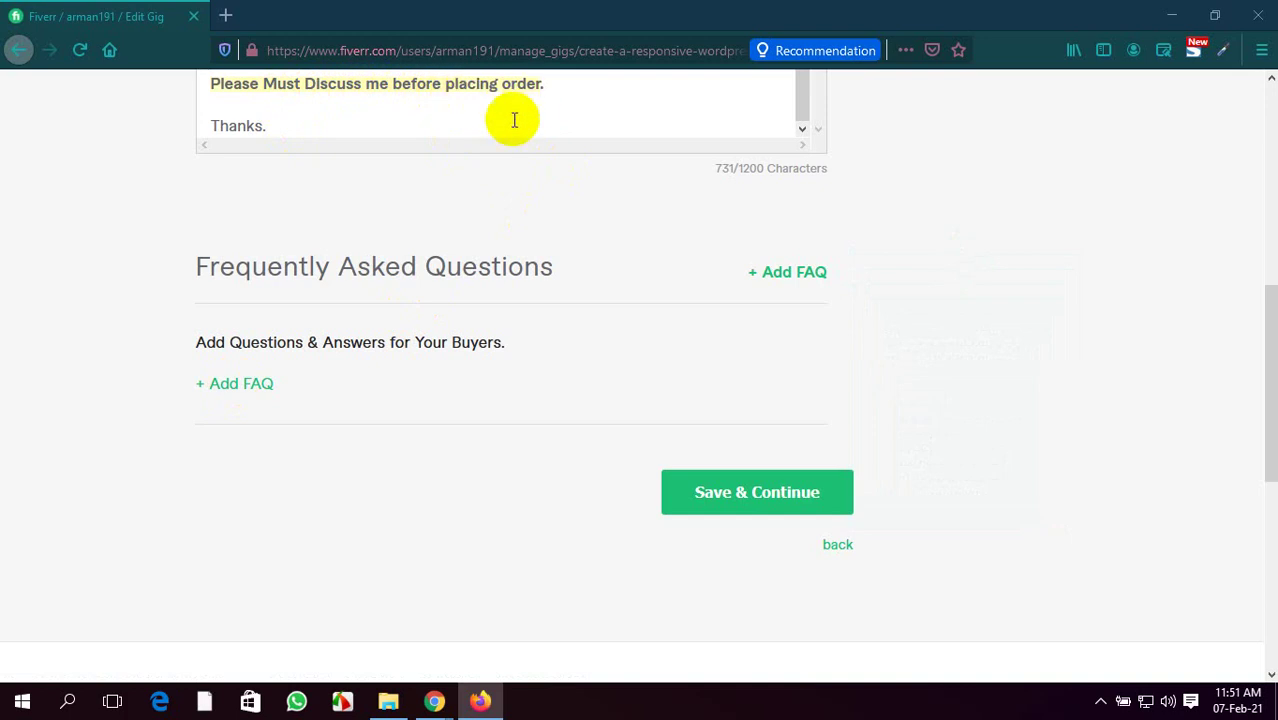
# - Add the FAQ 'Can I contact you before placing an Order?' answered with an invitation to message first and discuss requirements
pyautogui.click(252, 383)
pyautogui.click(263, 400)
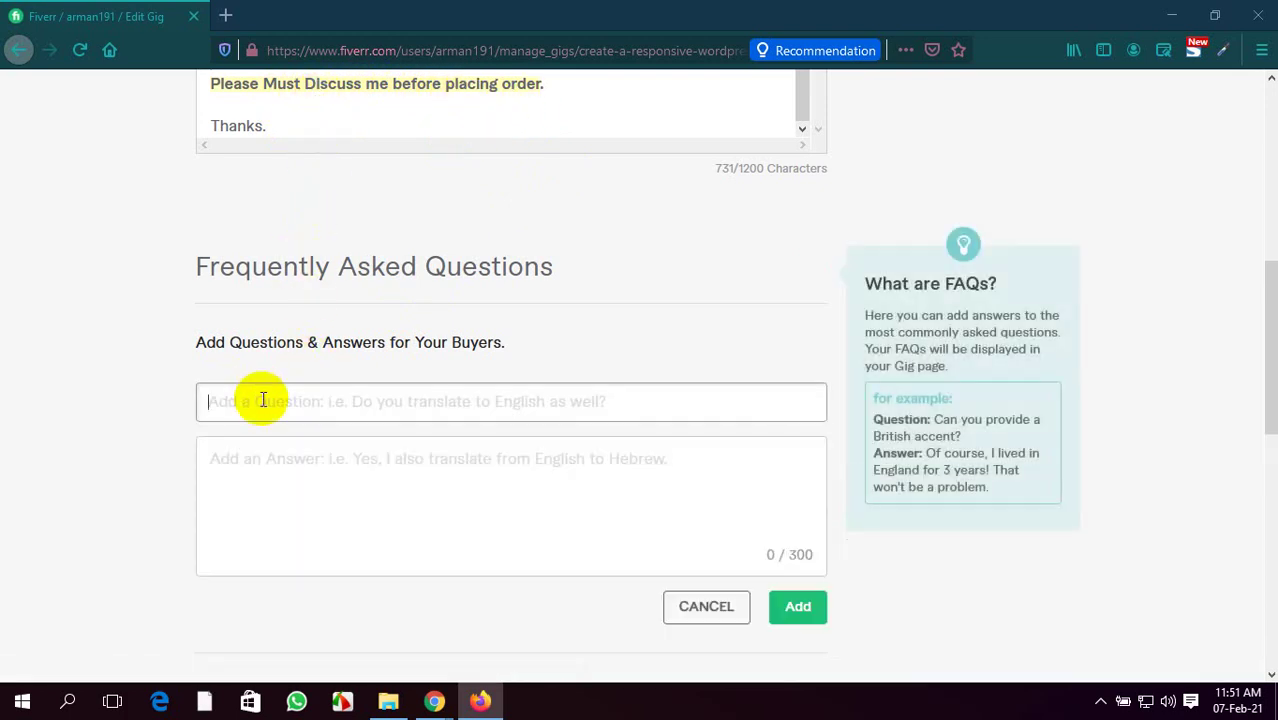
pyautogui.write('Ca')
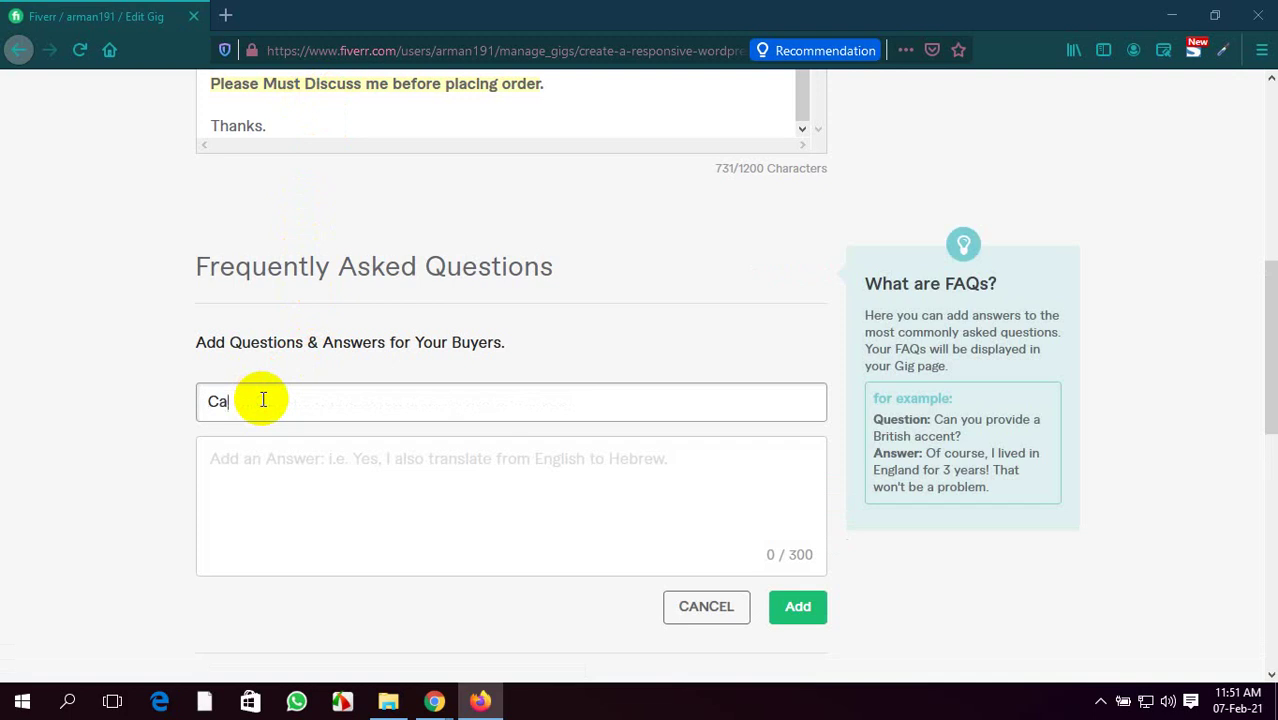
pyautogui.write('n I')
pyautogui.write(' can')
pyautogui.write('tact ')
pyautogui.write('you ')
pyautogui.write('befor')
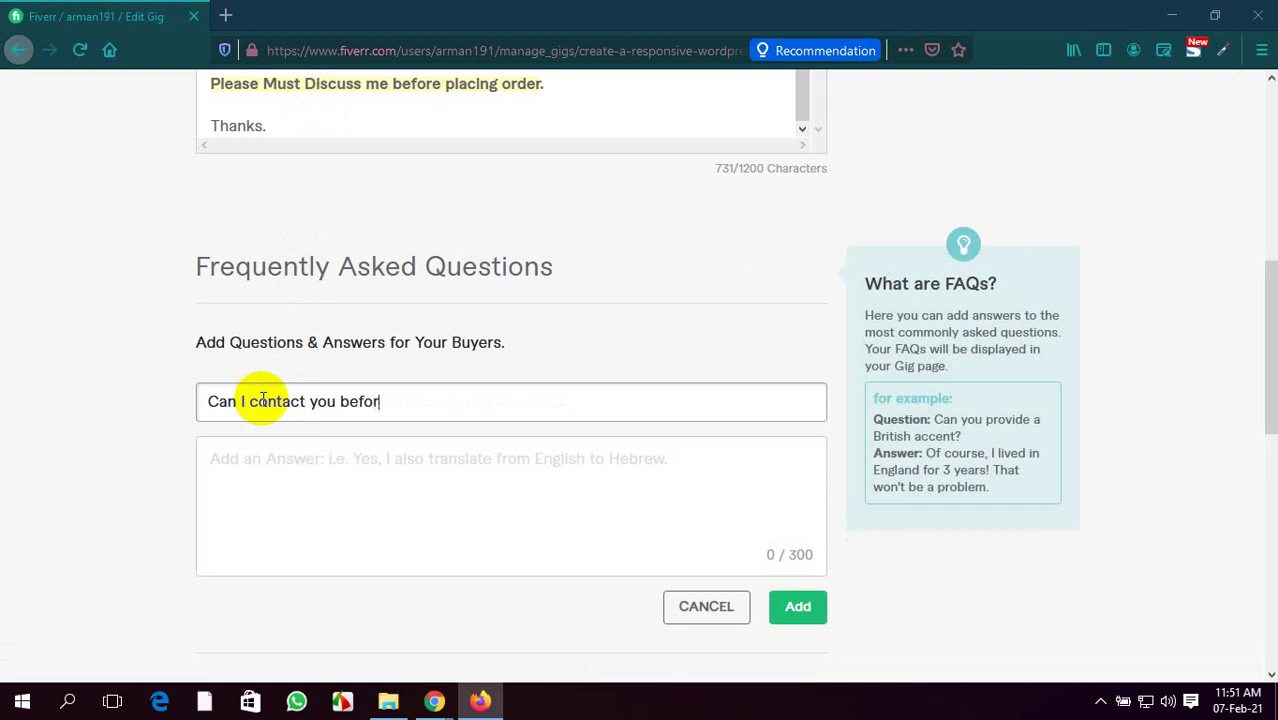
pyautogui.write('e placing an ')
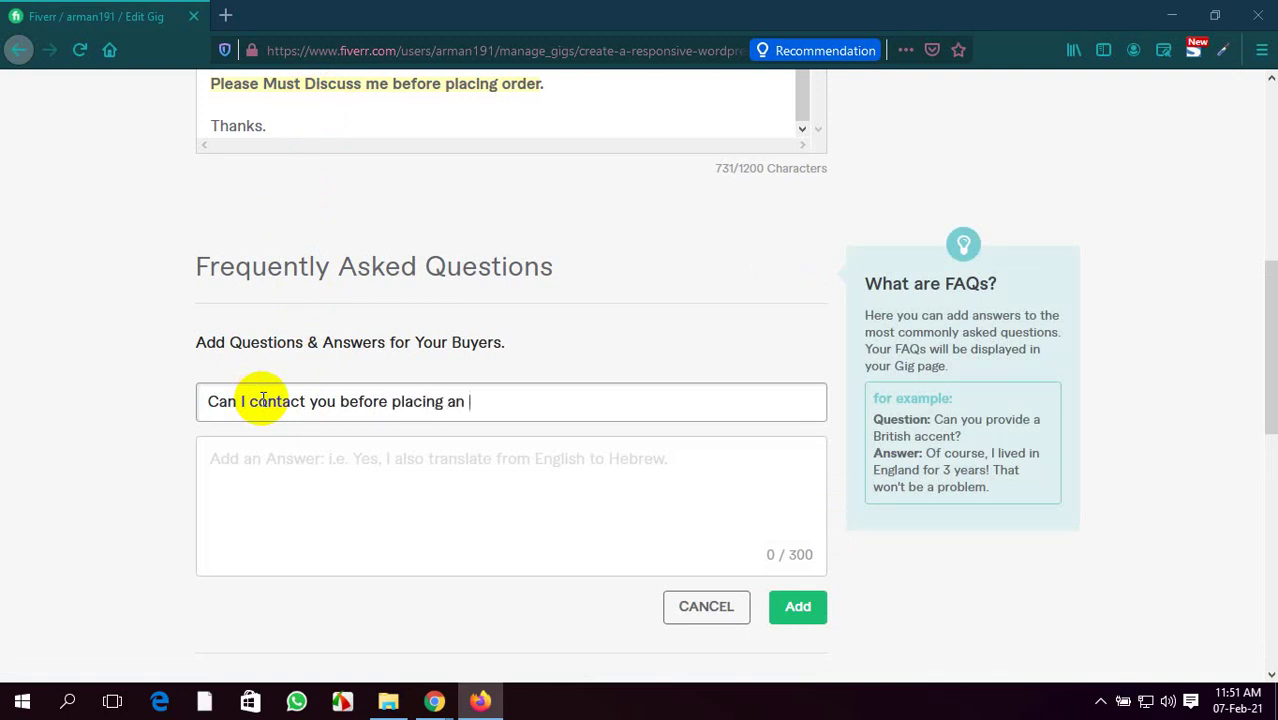
pyautogui.write('Order?')
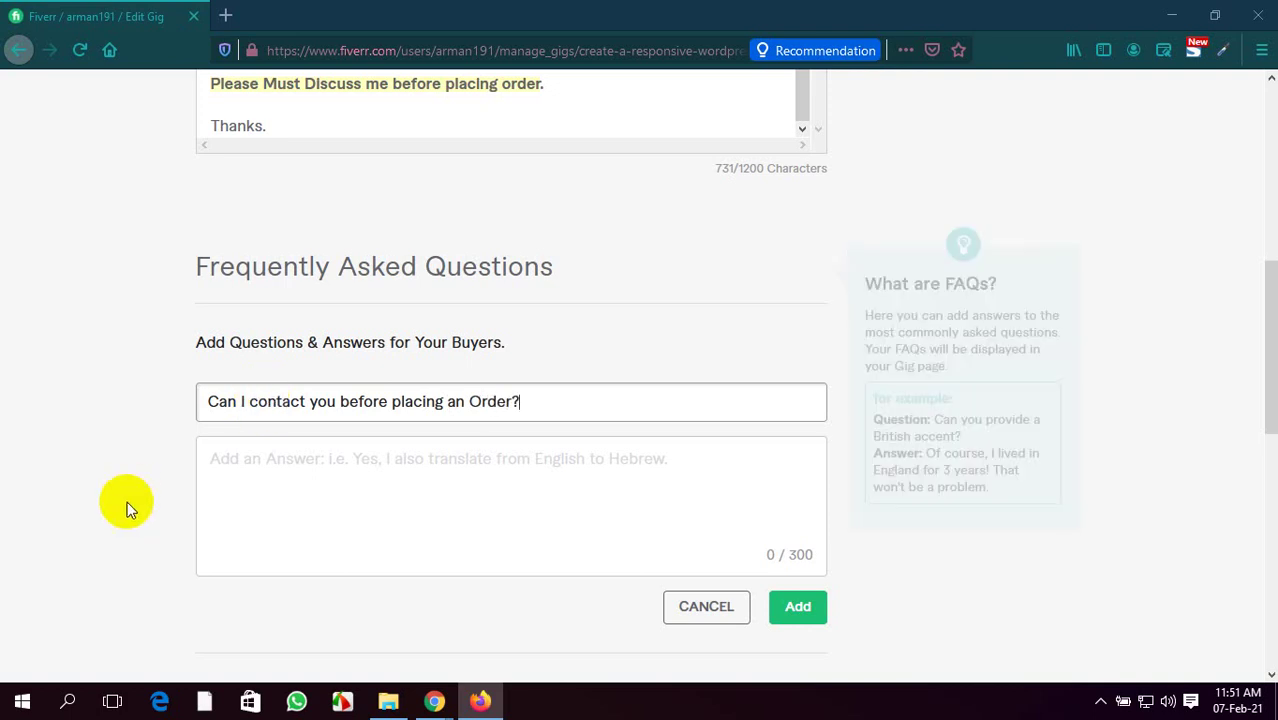
pyautogui.click(312, 455)
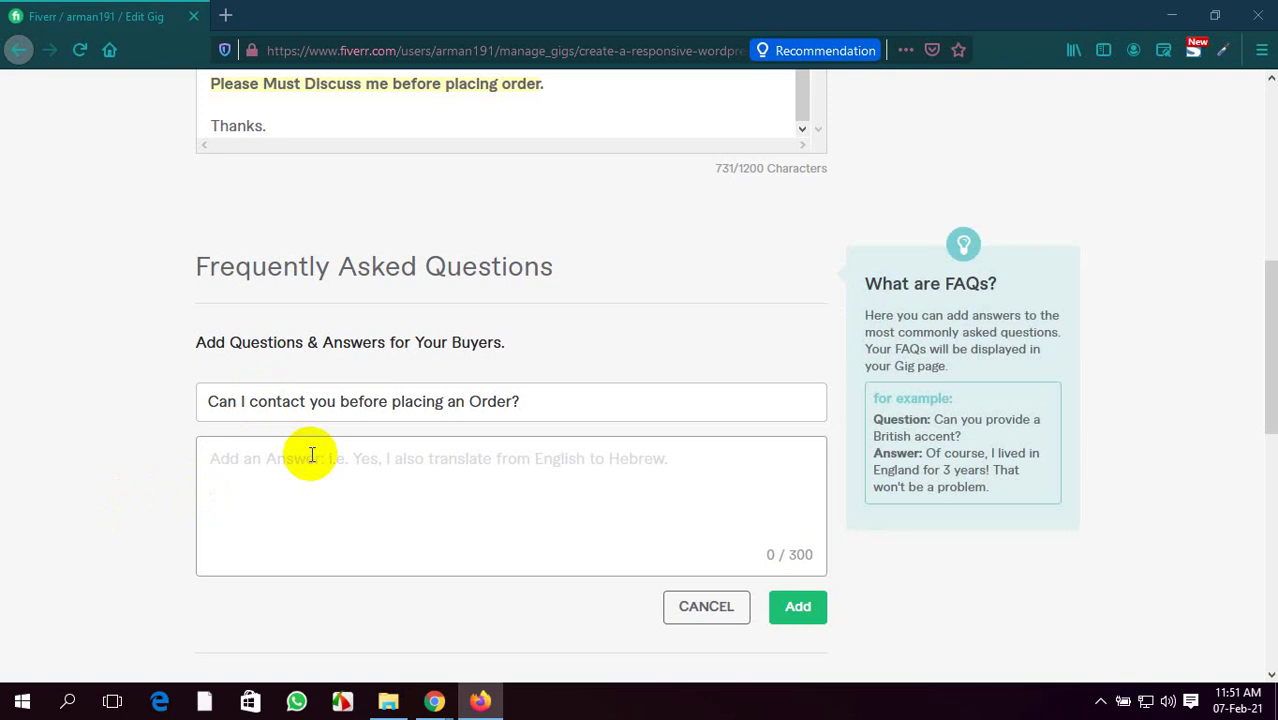
pyautogui.write('Yes')
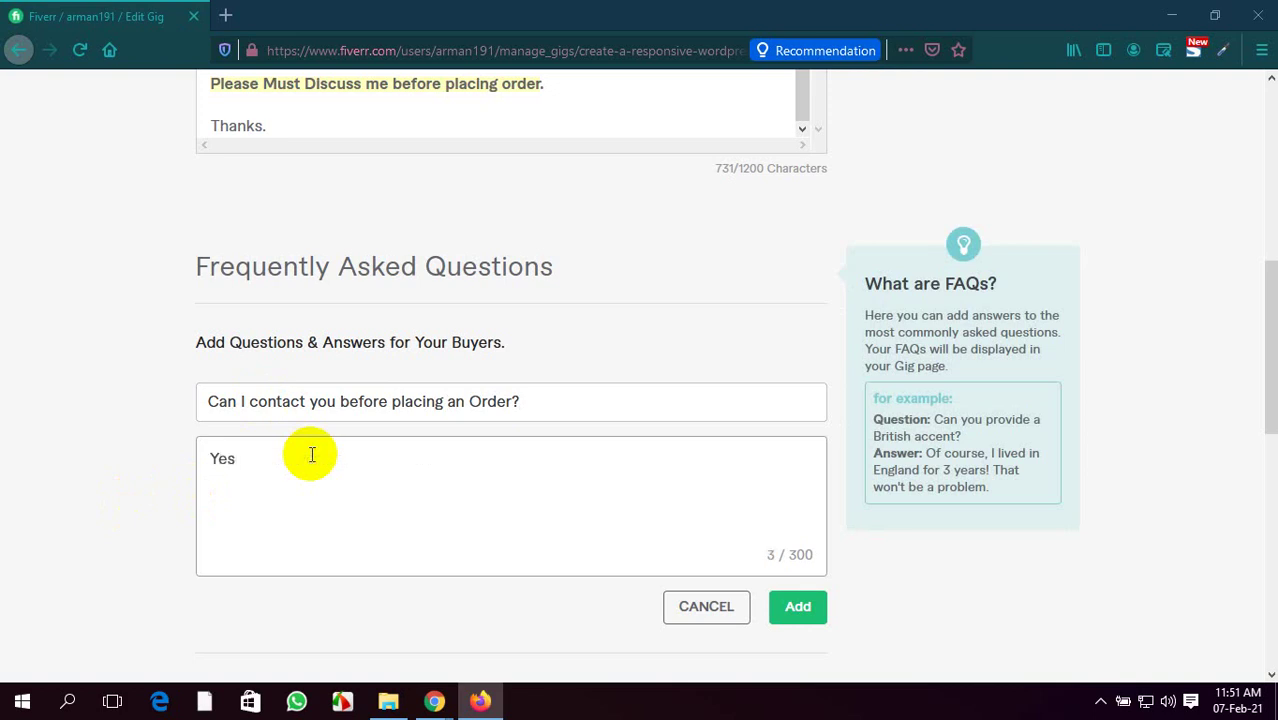
pyautogui.write(', Please mass')
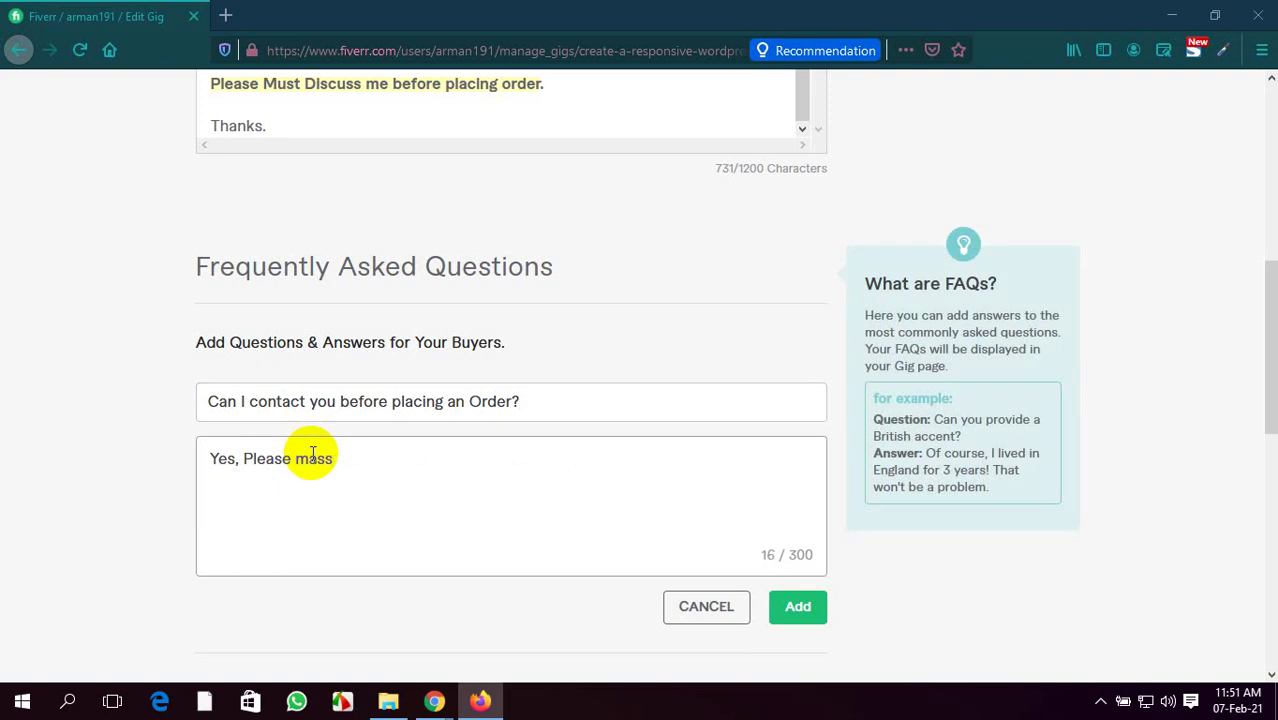
pyautogui.write('age me befor')
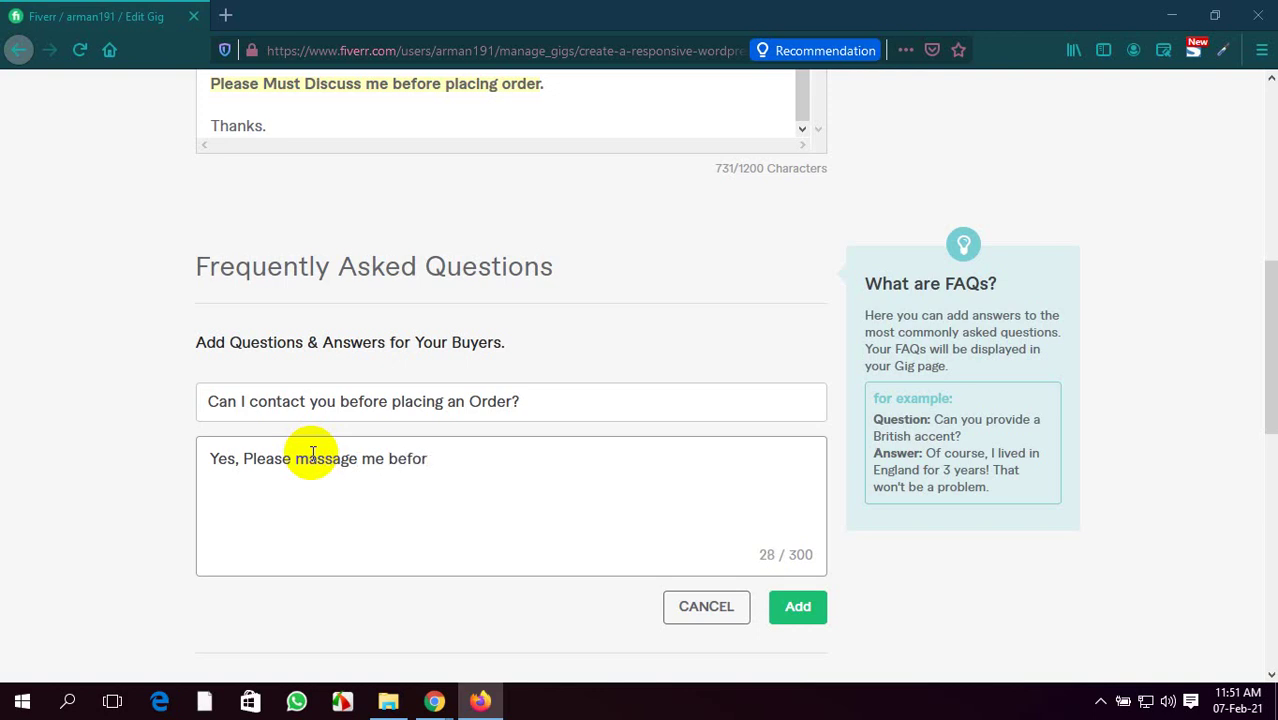
pyautogui.write('e placing an ')
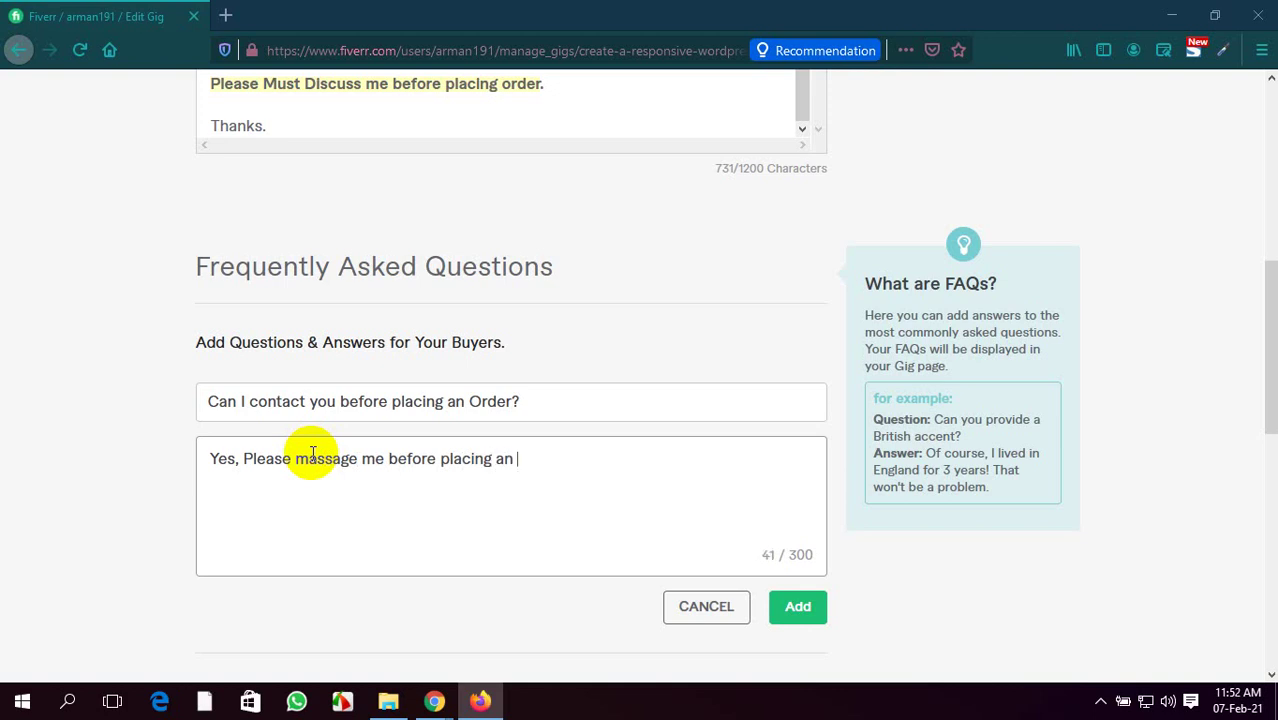
pyautogui.write('order, So we ')
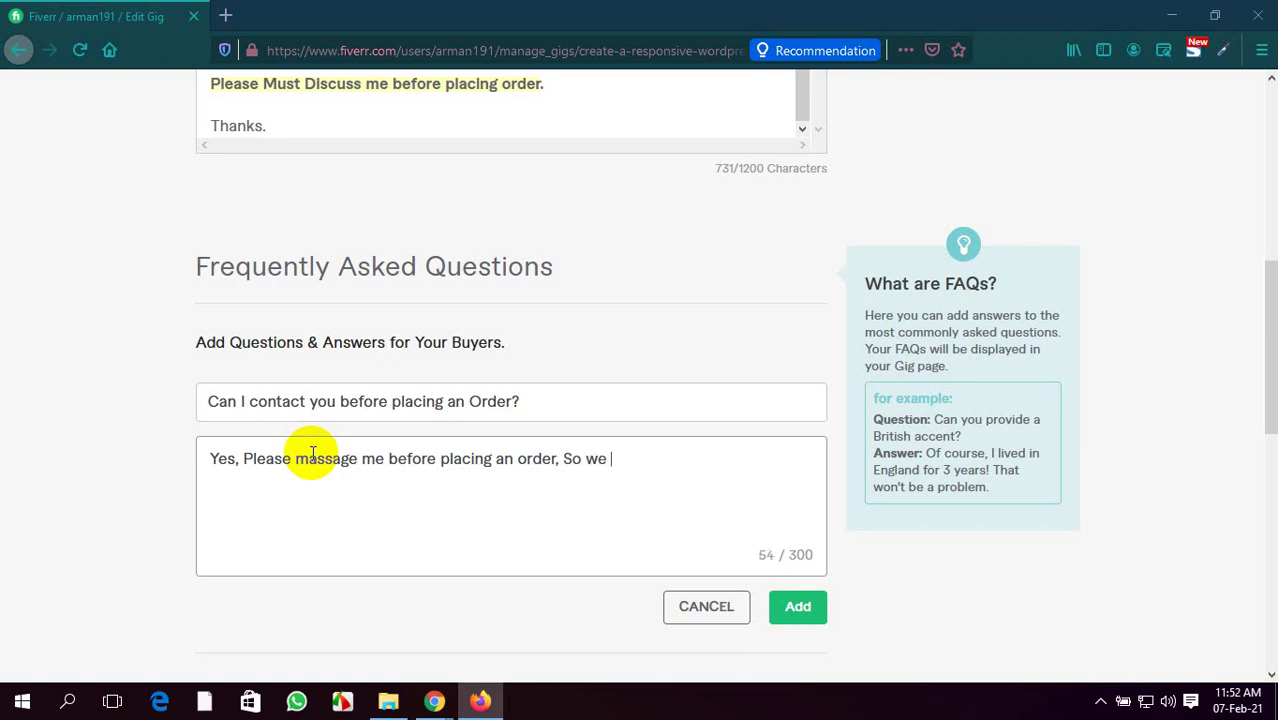
pyautogui.write('can discuss ')
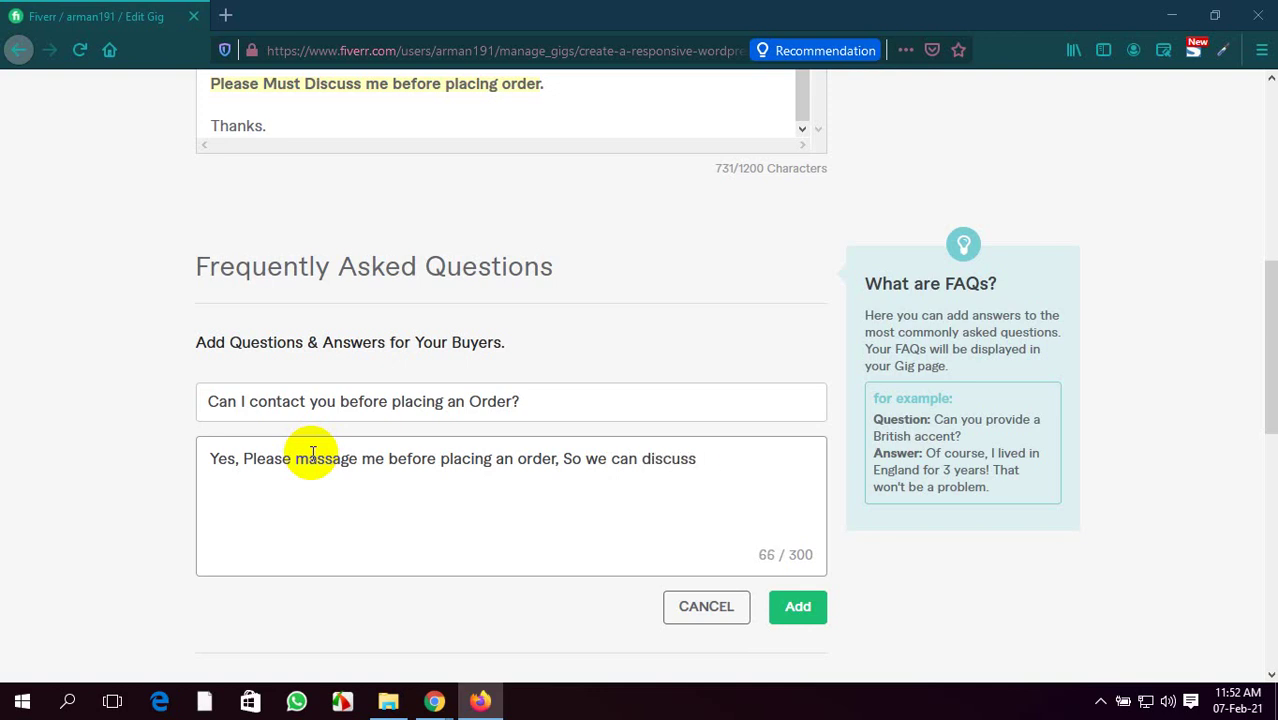
pyautogui.write('your requirement')
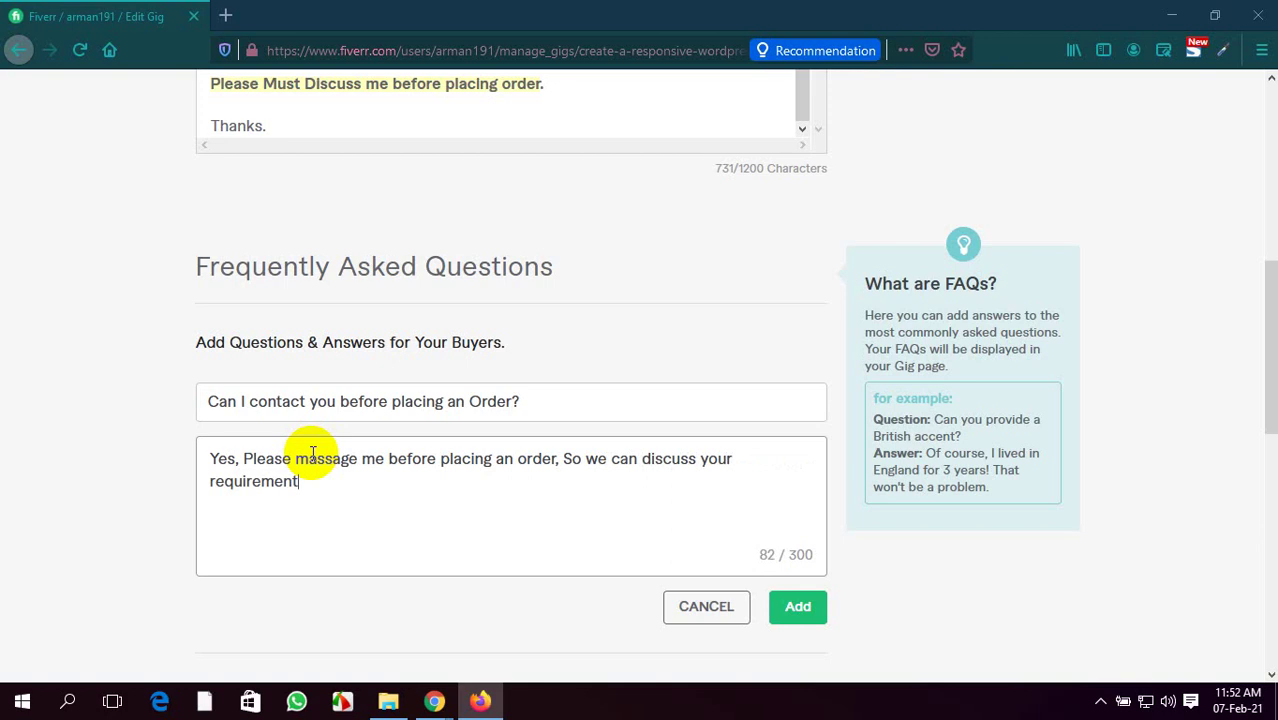
pyautogui.write('s more clos')
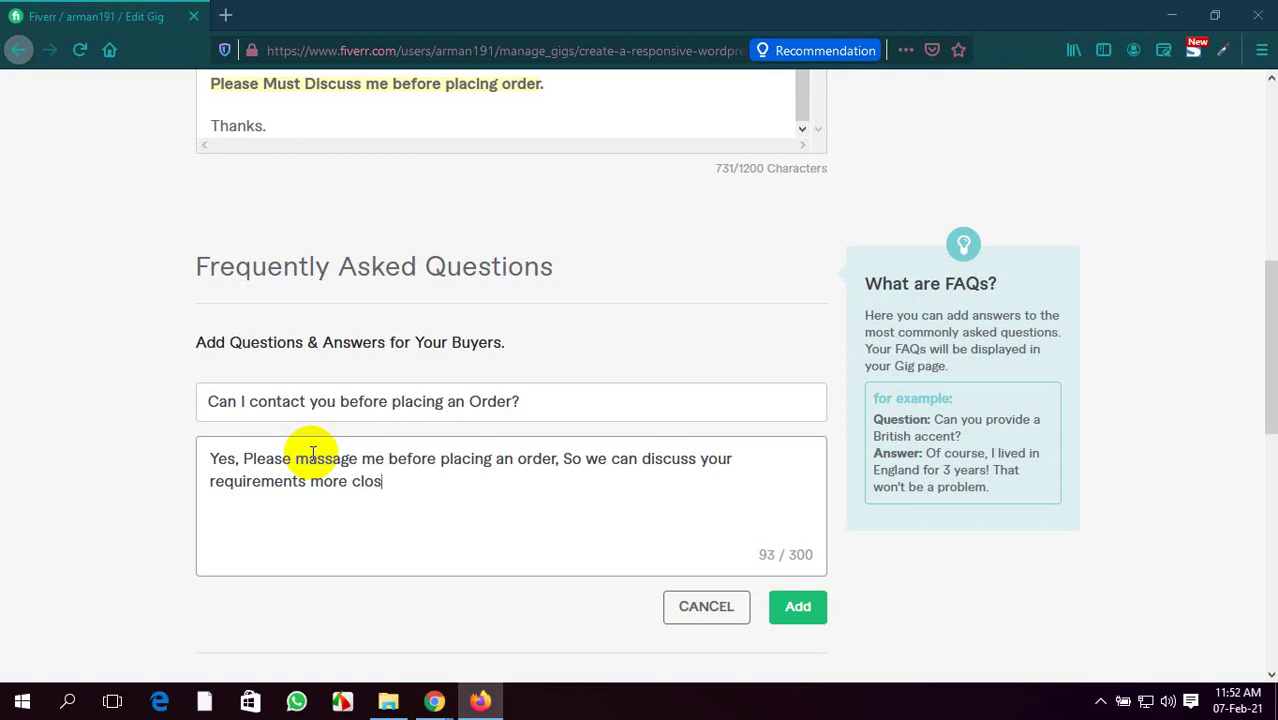
pyautogui.write('ely.')
pyautogui.click(810, 612)
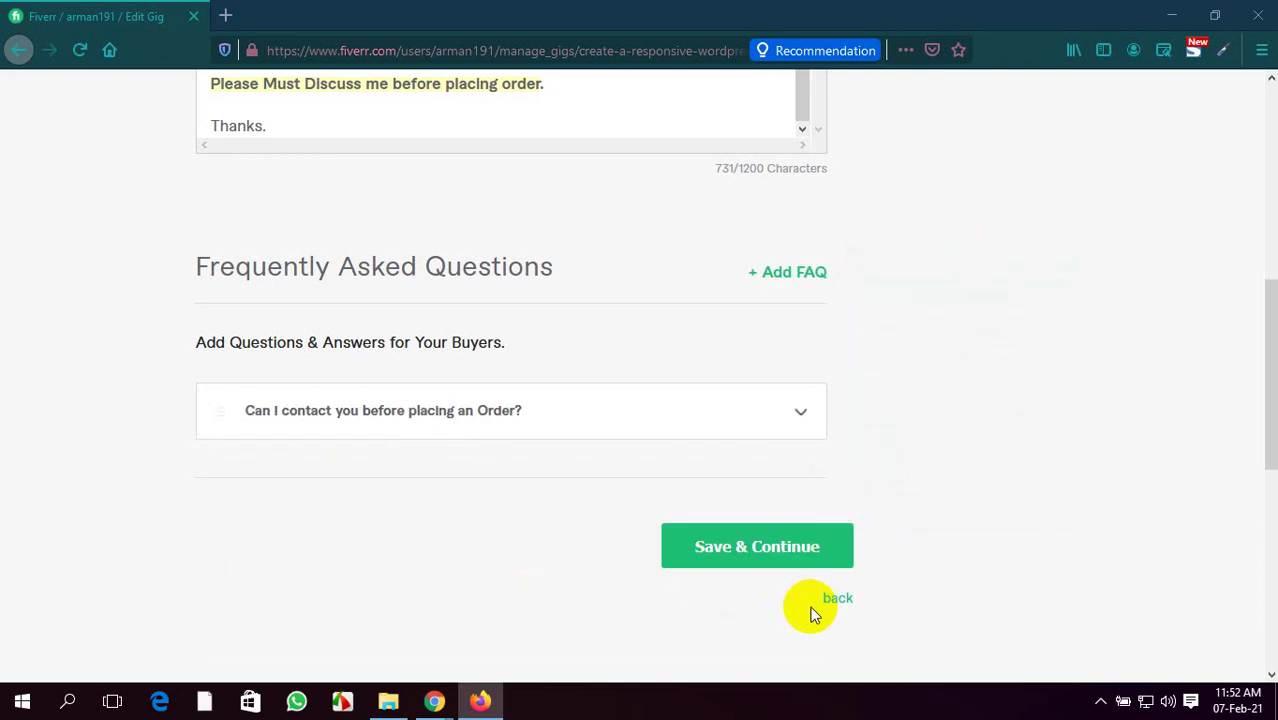
# - Expand the new FAQ, change 'massage' to 'message' in its answer, and update it
pyautogui.click(803, 413)
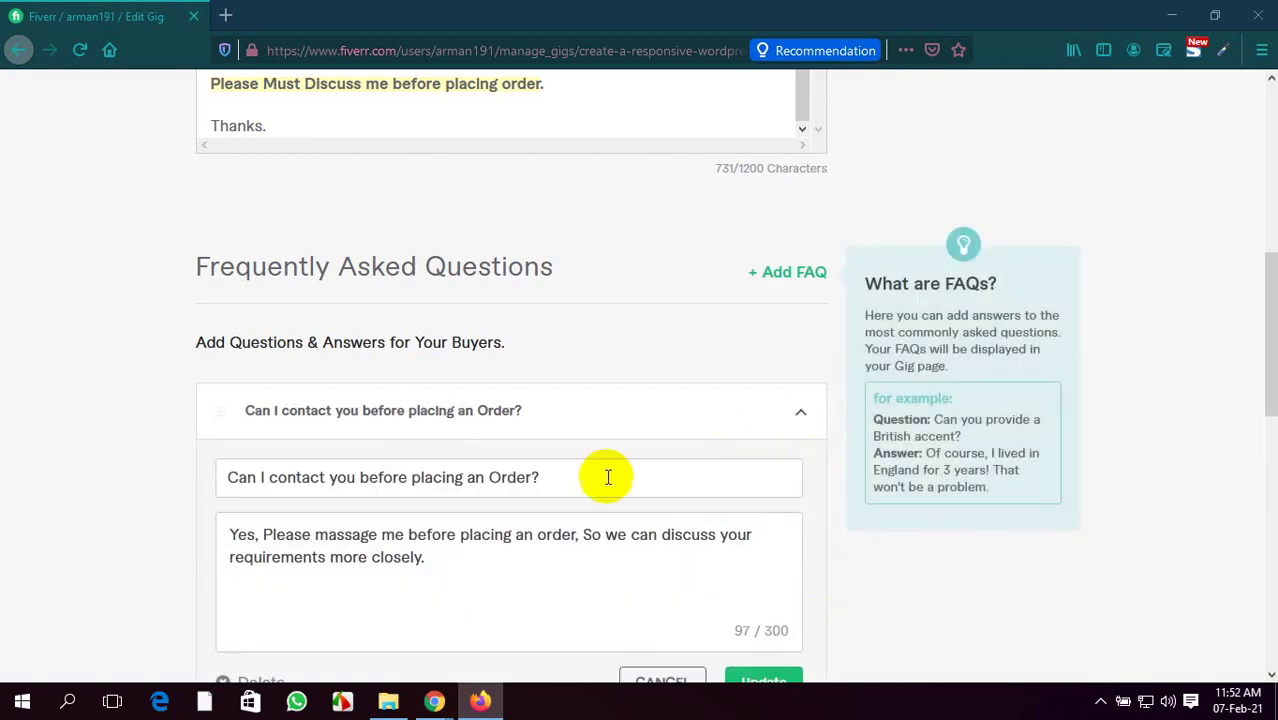
pyautogui.click(334, 536)
pyautogui.press('BackSpace')
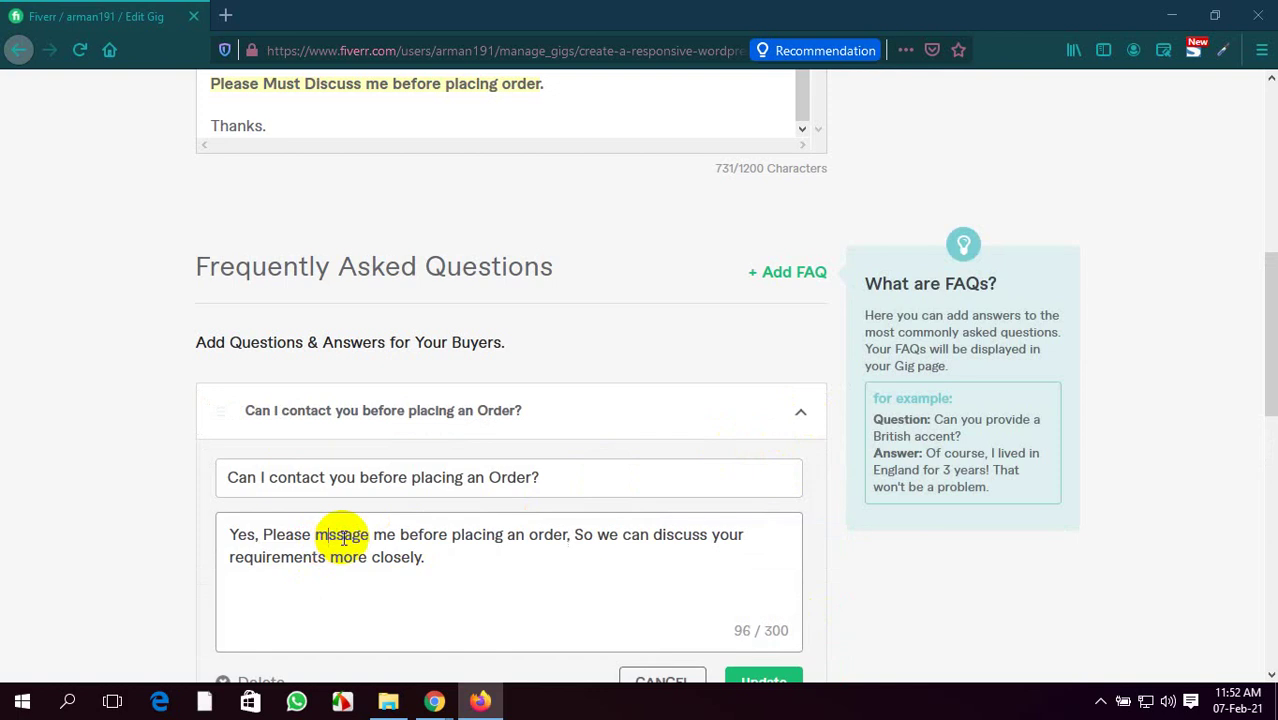
pyautogui.write('e')
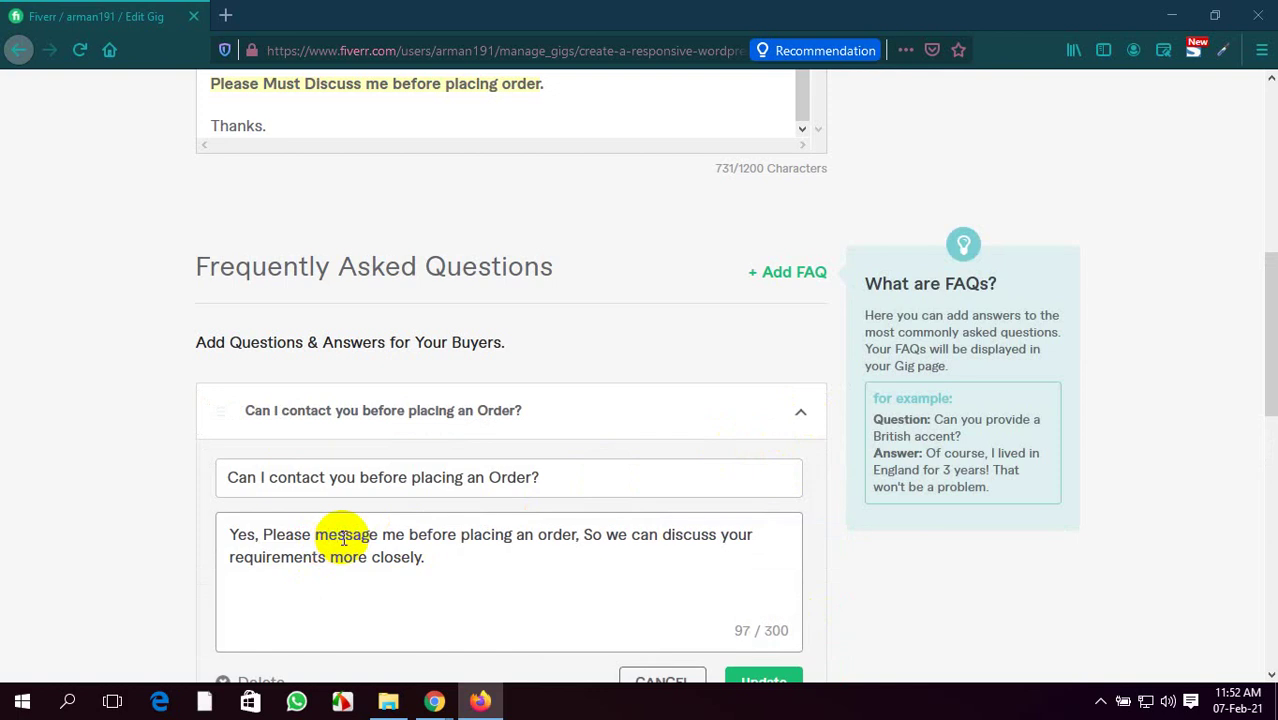
pyautogui.click(765, 678)
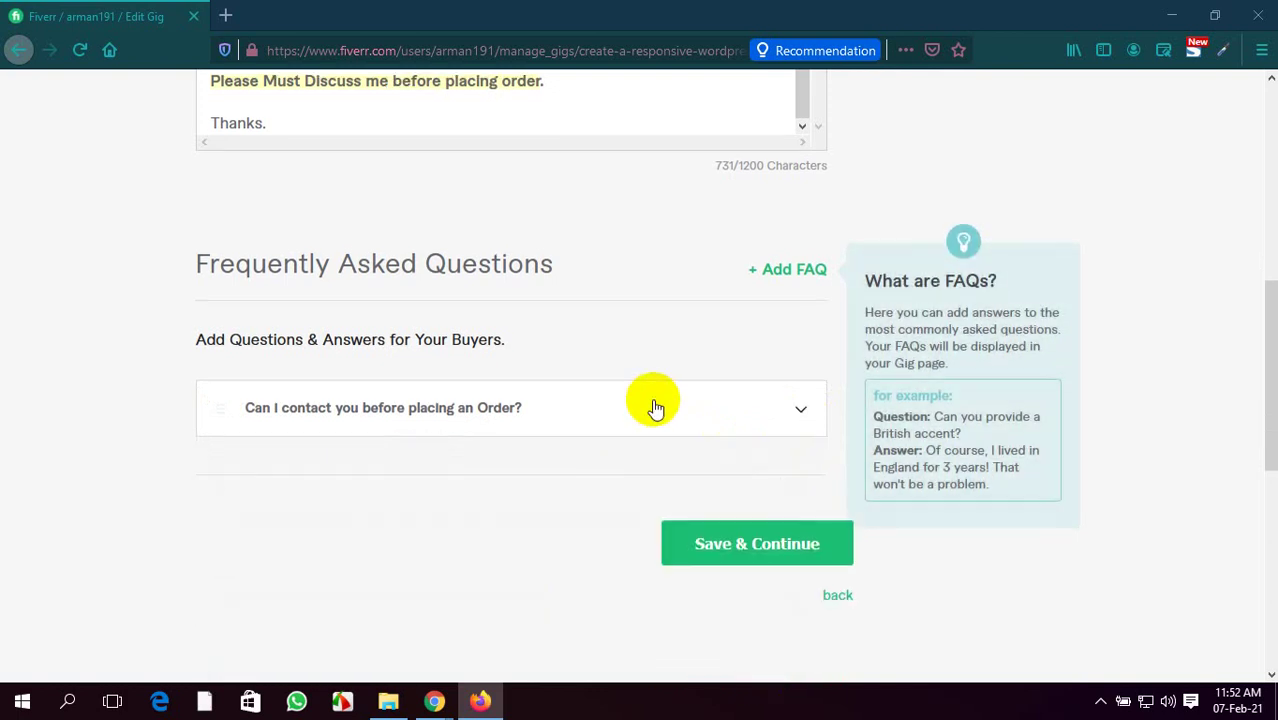
pyautogui.scroll(-1, 654, 408)
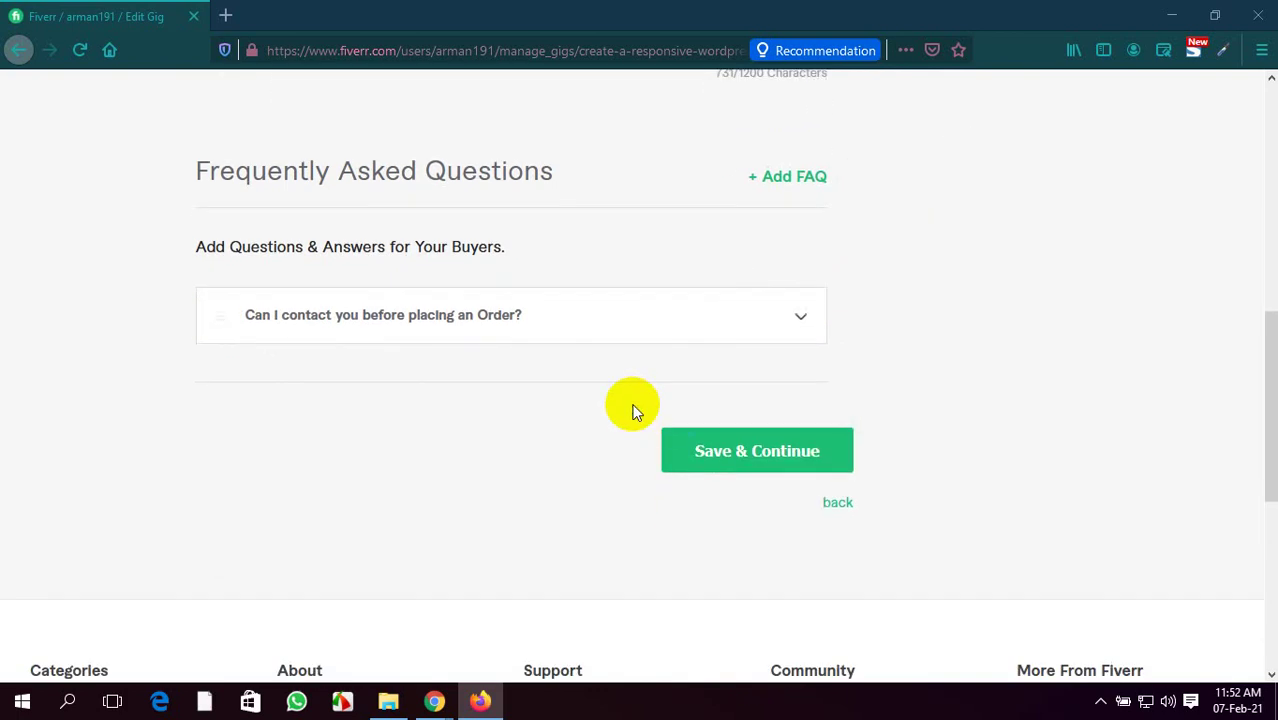
# - Add a new FAQ with the question 'Will you provide website maintaenance service ?'
pyautogui.click(770, 177)
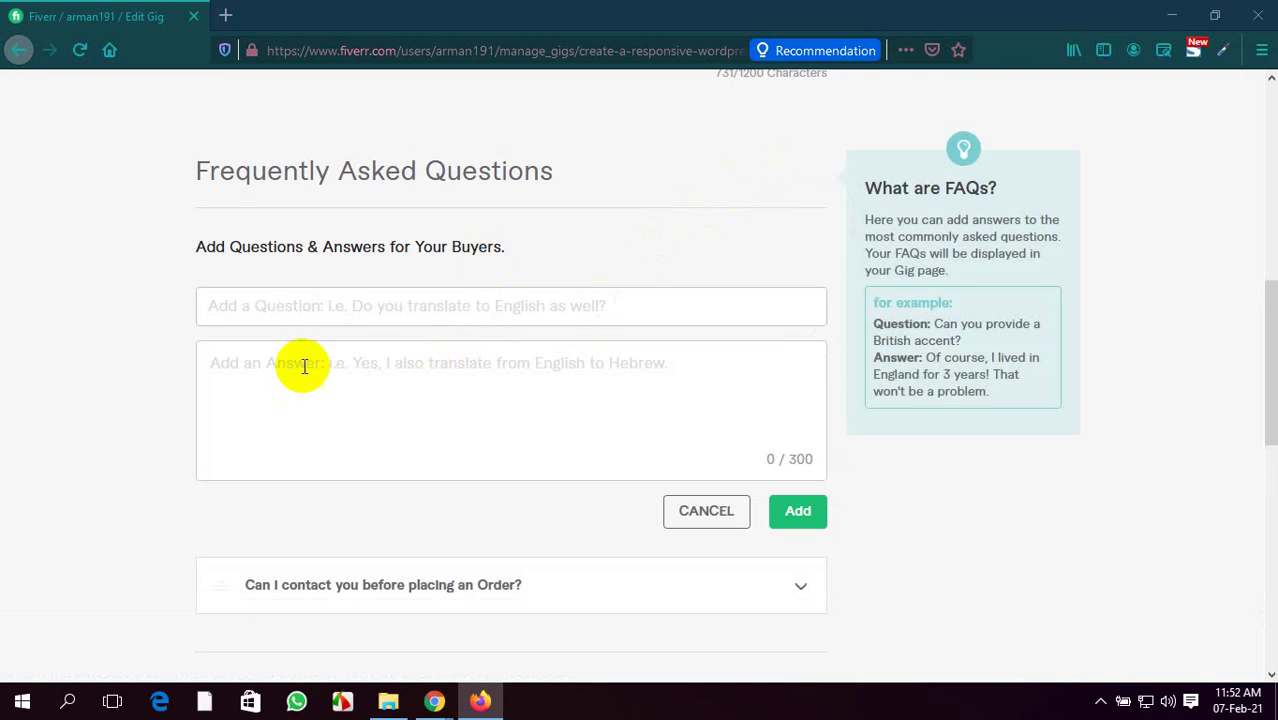
pyautogui.click(300, 309)
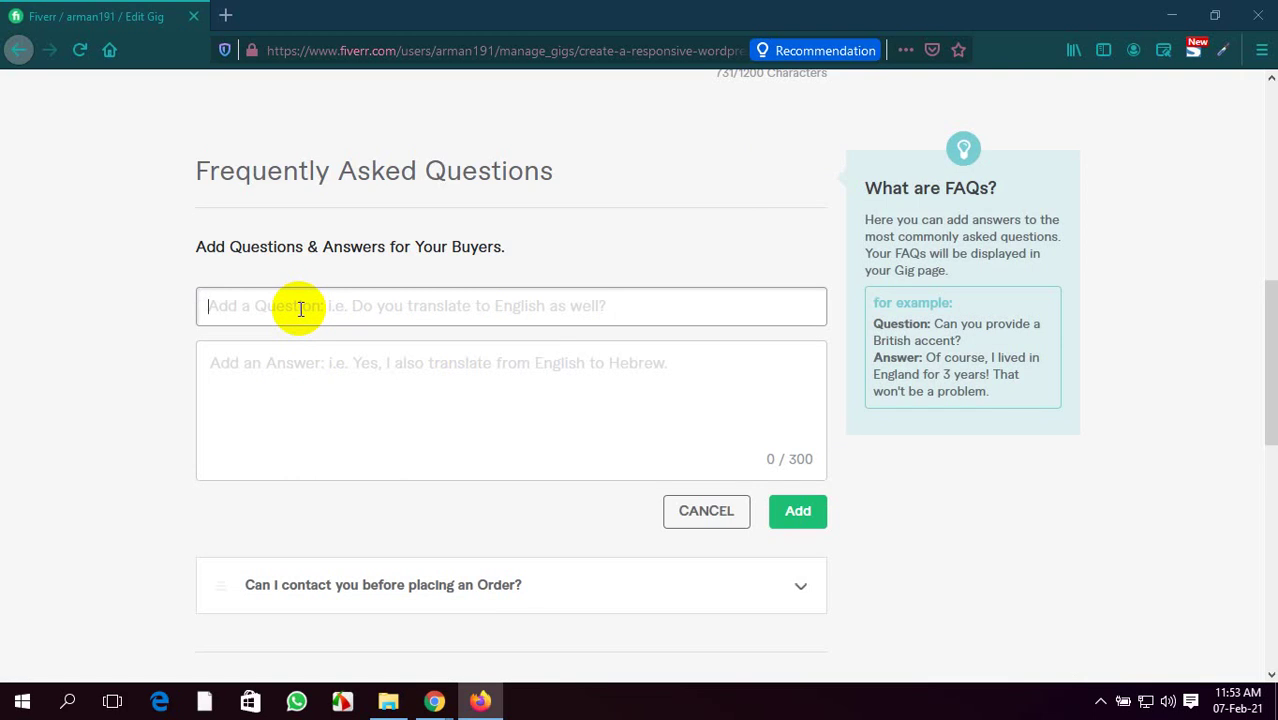
pyautogui.write('Wu')
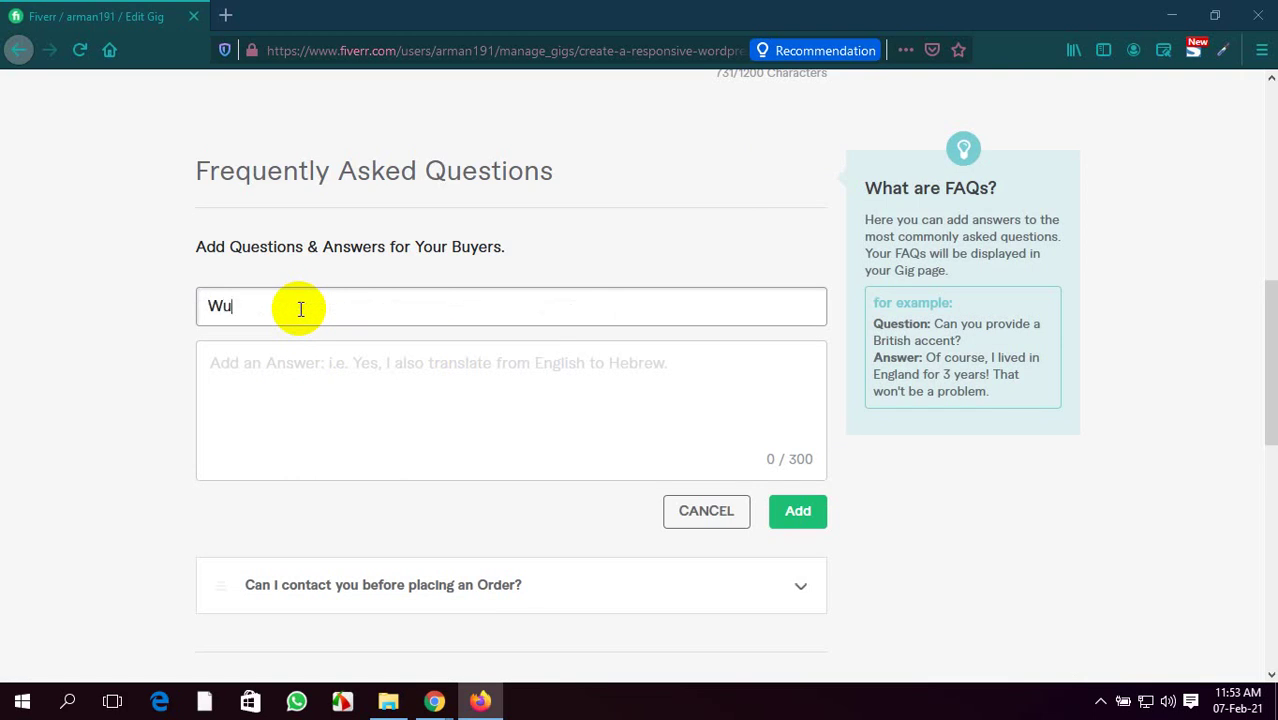
pyautogui.press('BackSpace')
pyautogui.write('ill yp')
pyautogui.press('BackSpace')
pyautogui.write('u provide website ma')
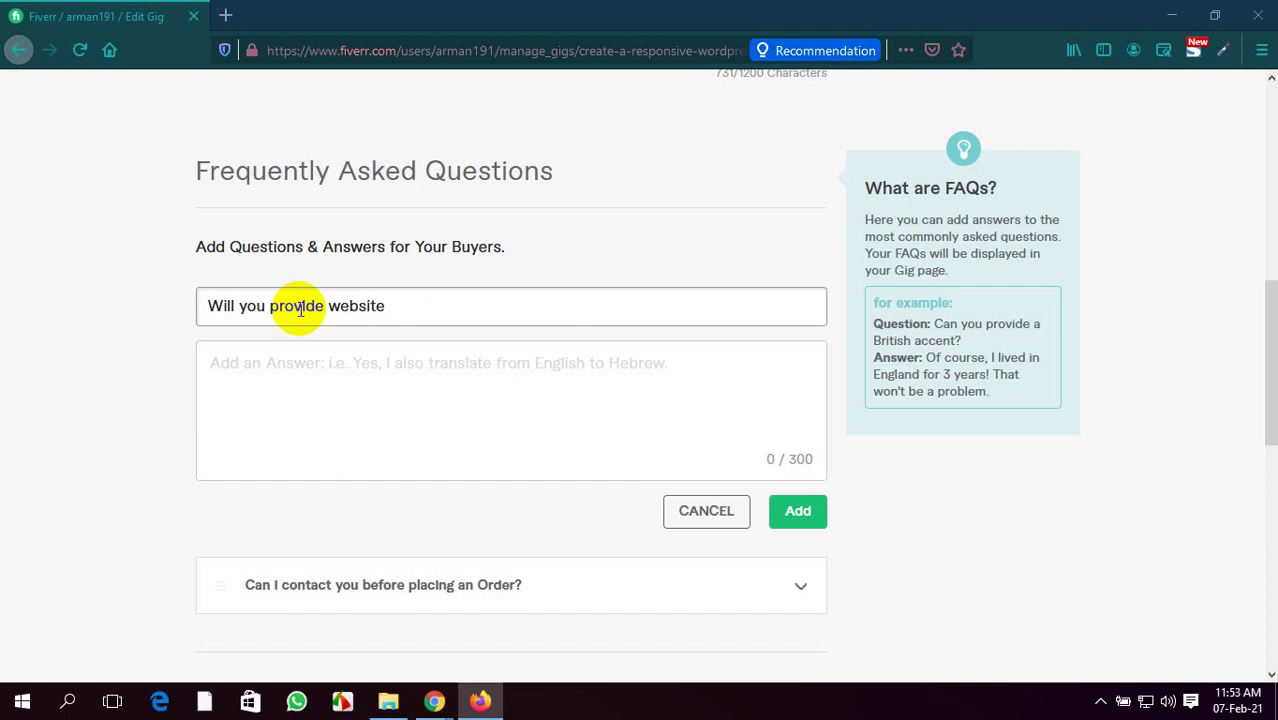
pyautogui.write('intaenance')
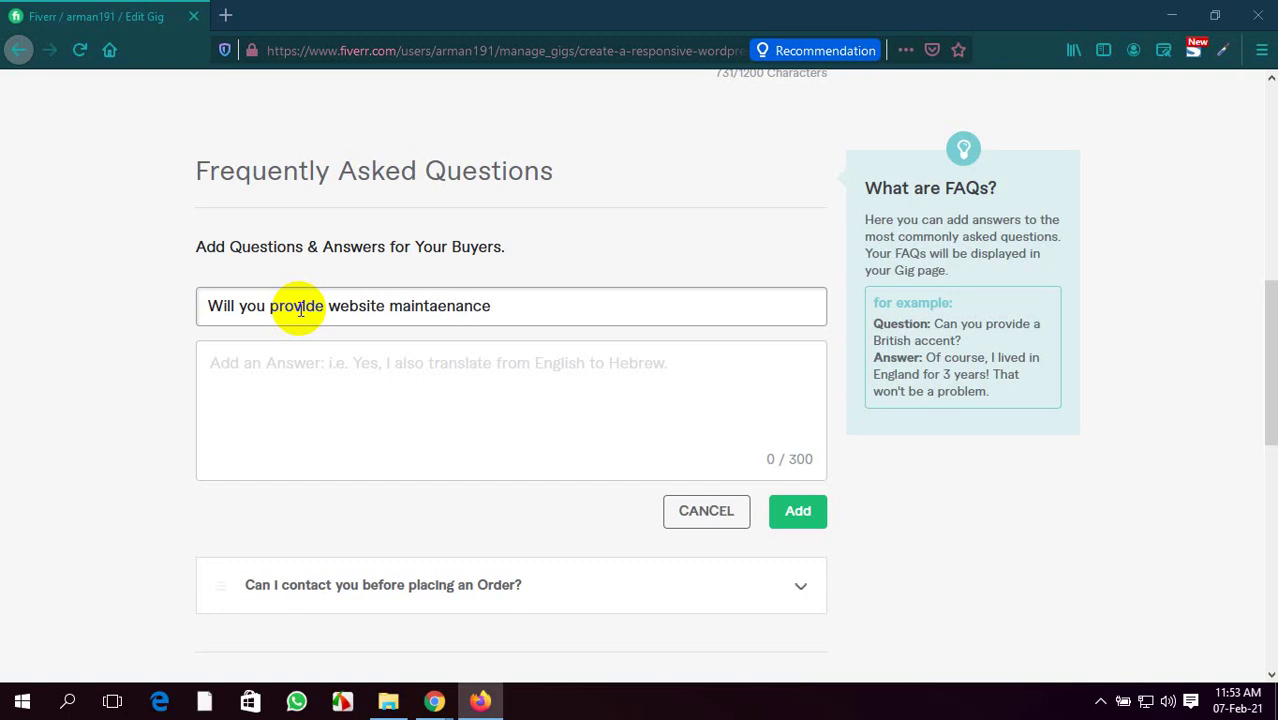
pyautogui.write(' service ?')
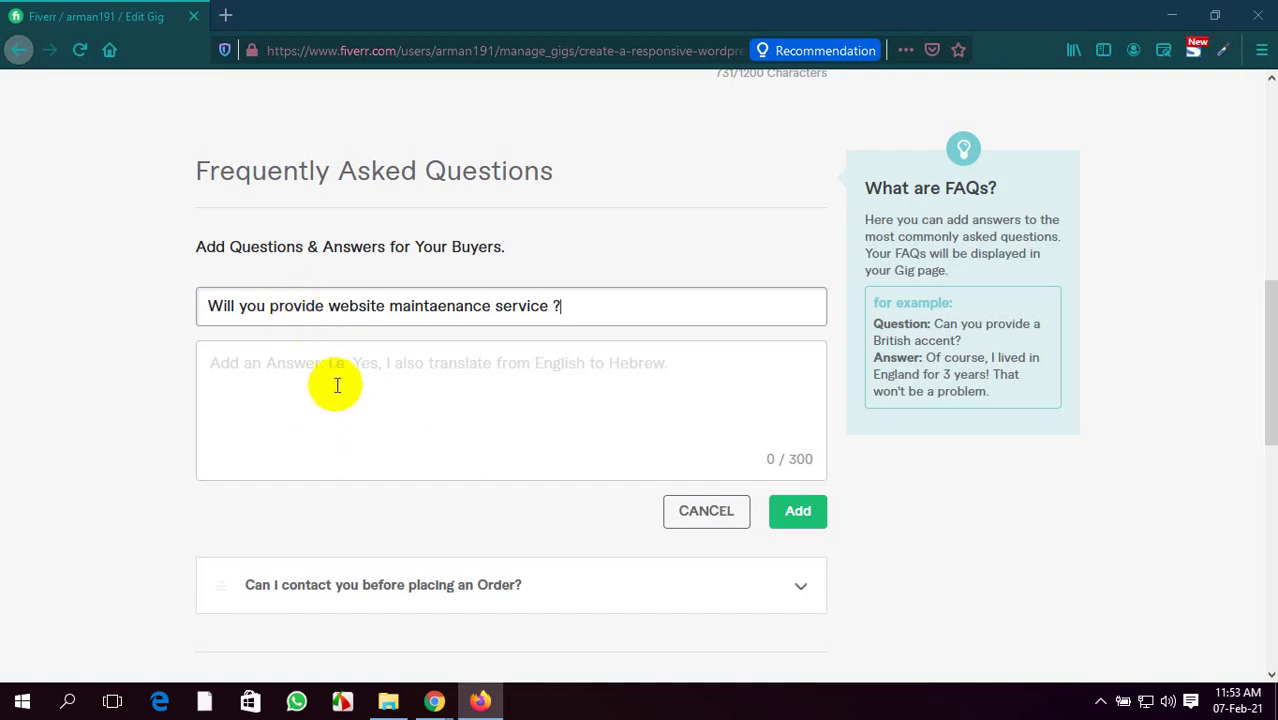
# - Answer it with 'Yes I will charge for these services, Please massage me, So we can Disscuss everything.'
pyautogui.click(337, 377)
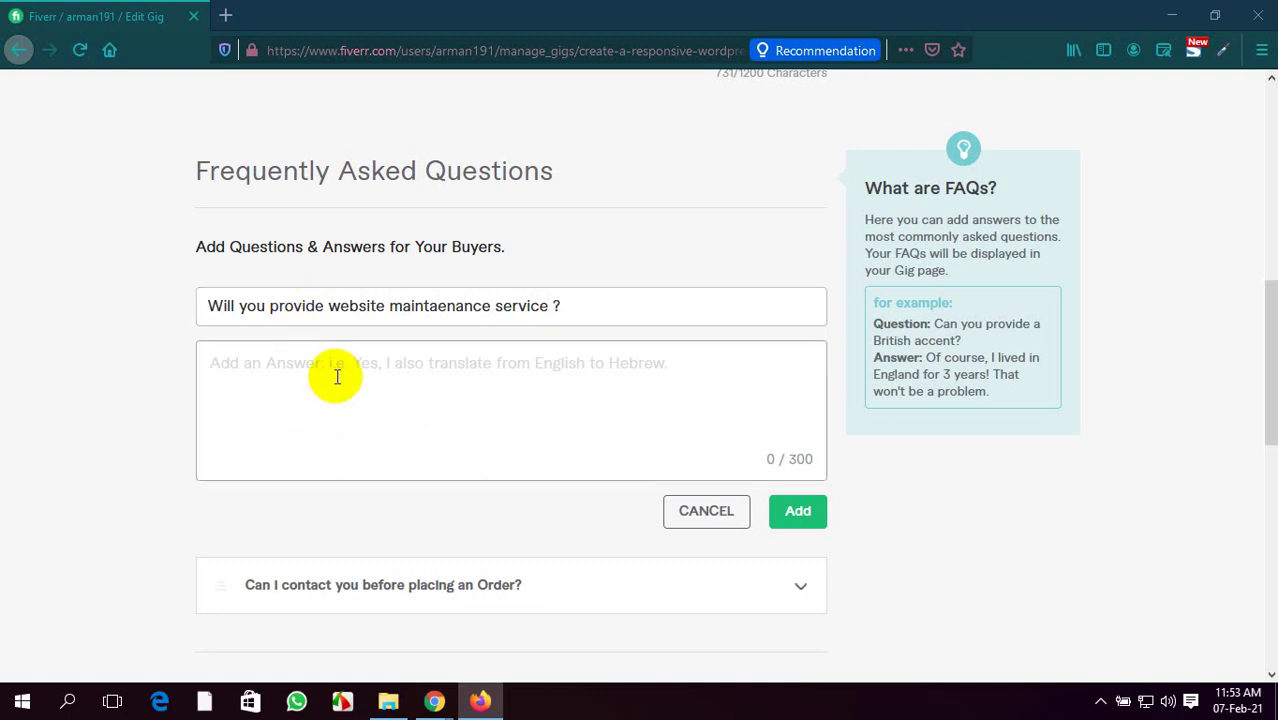
pyautogui.write('Yes')
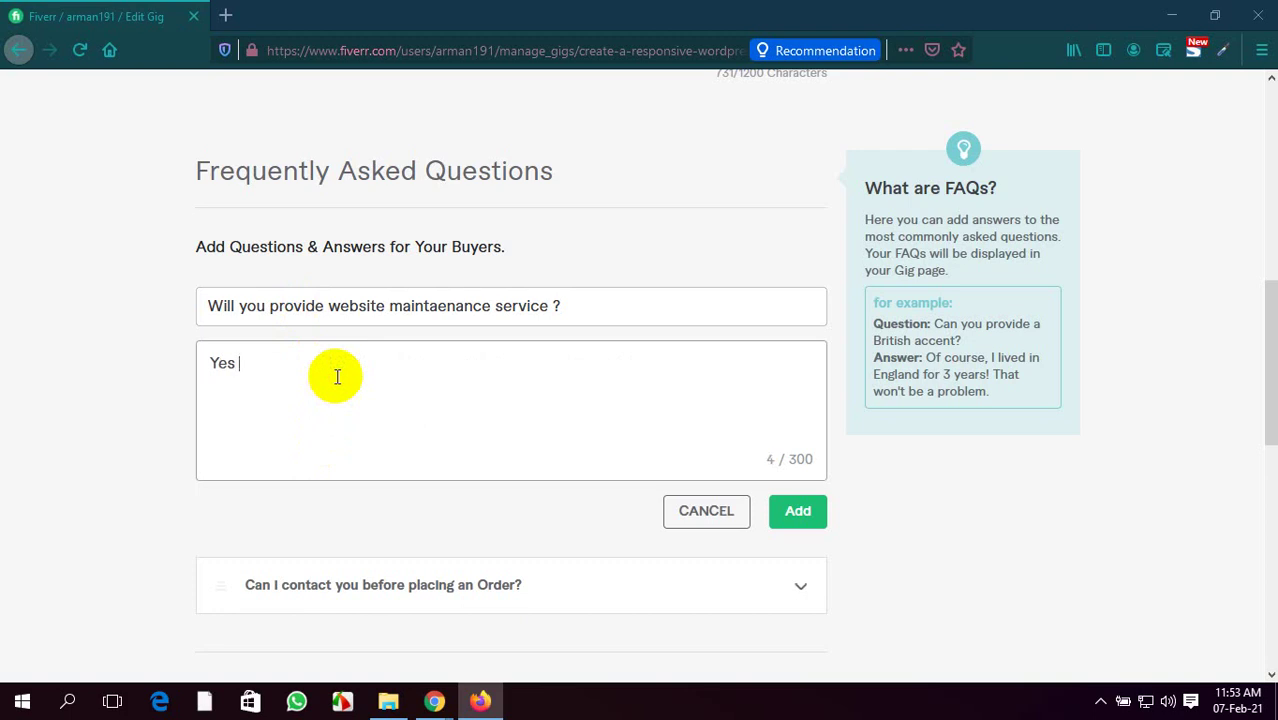
pyautogui.write(' I will c')
pyautogui.write('arge for ')
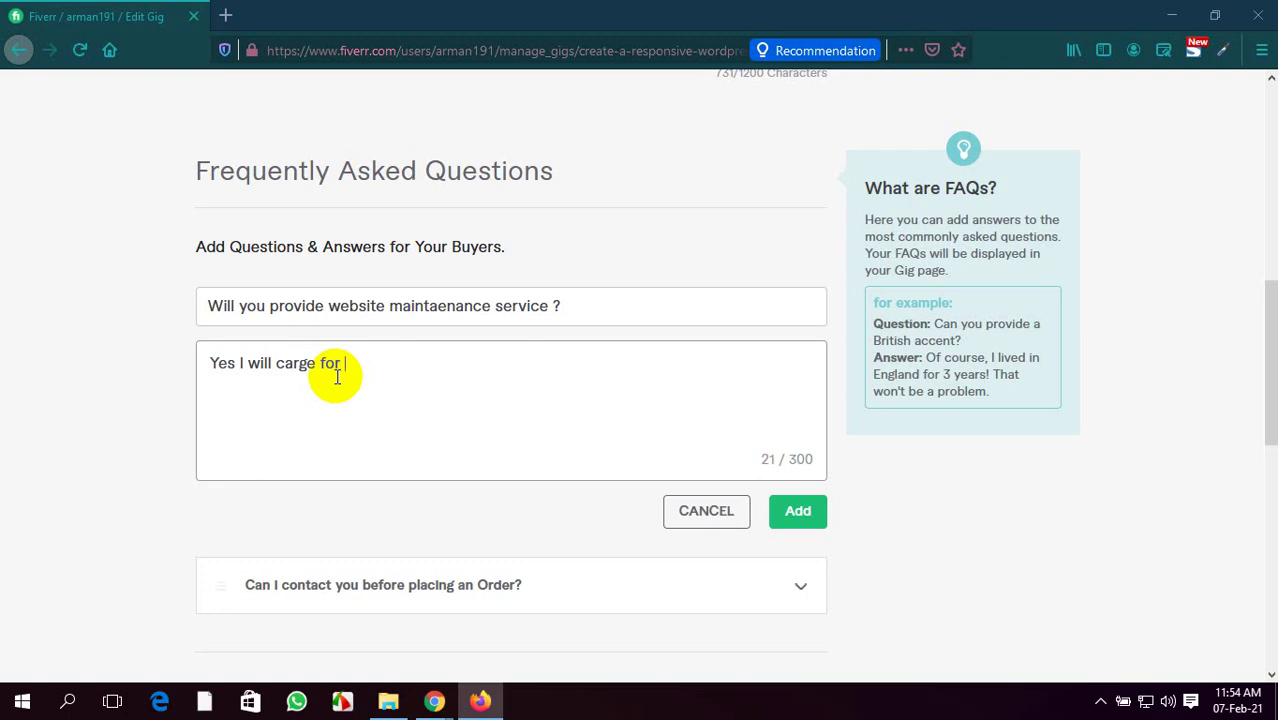
pyautogui.write('these service')
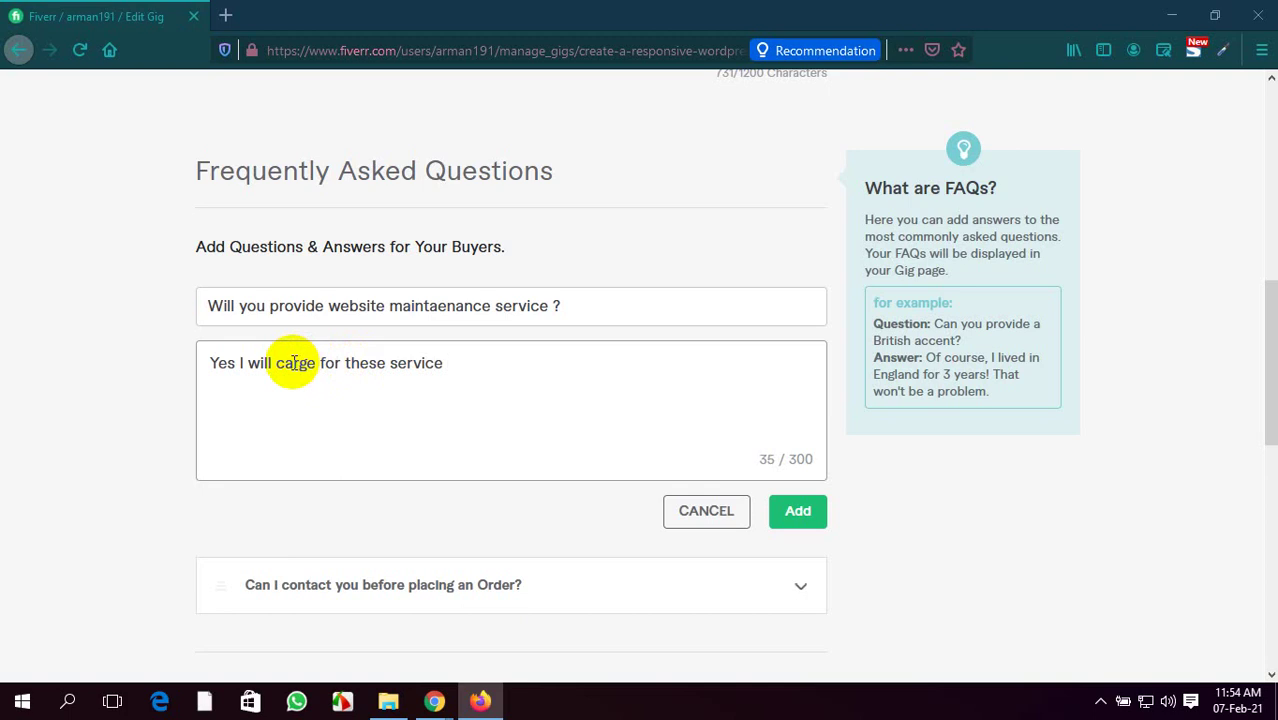
pyautogui.click(290, 363)
pyautogui.write('h')
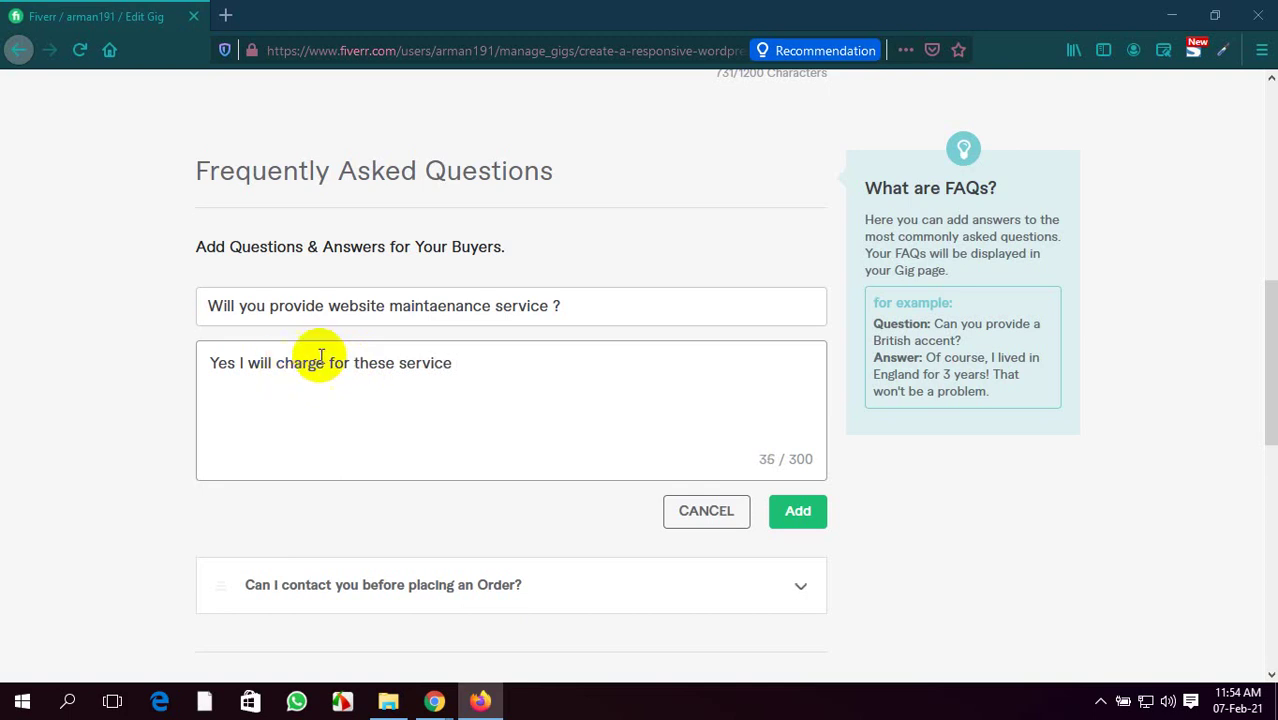
pyautogui.click(472, 375)
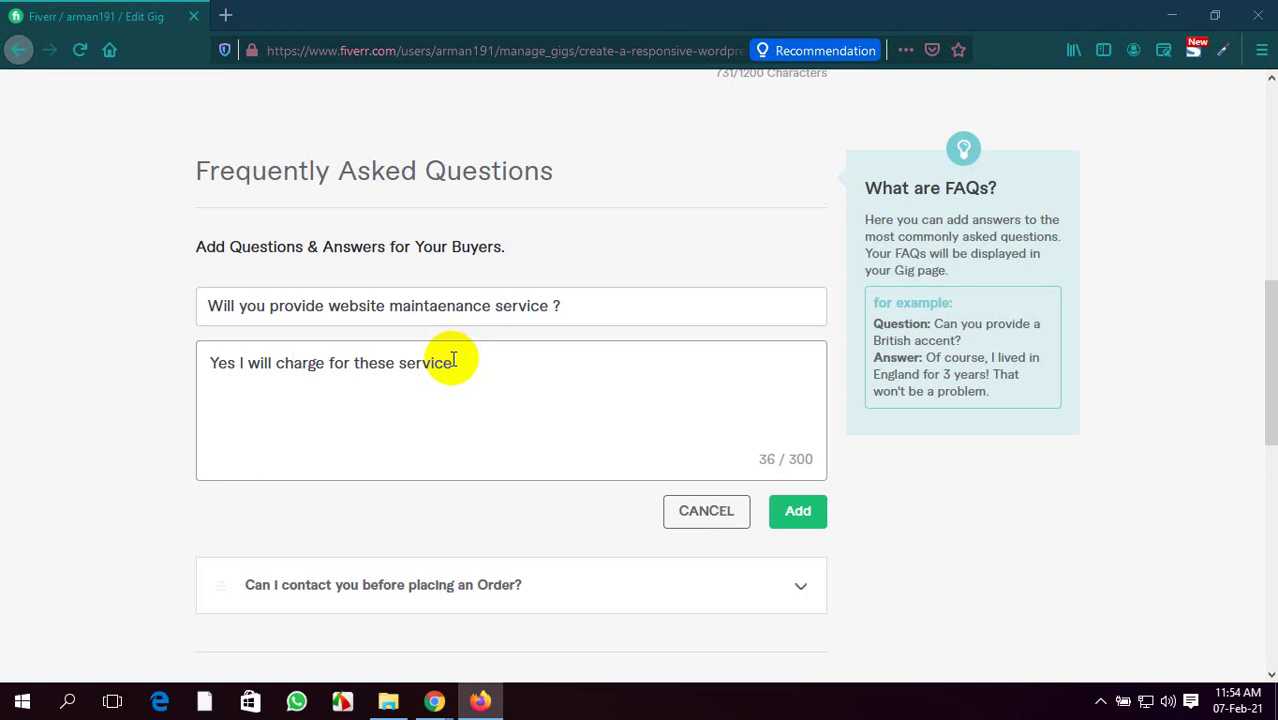
pyautogui.write('s, Please mass')
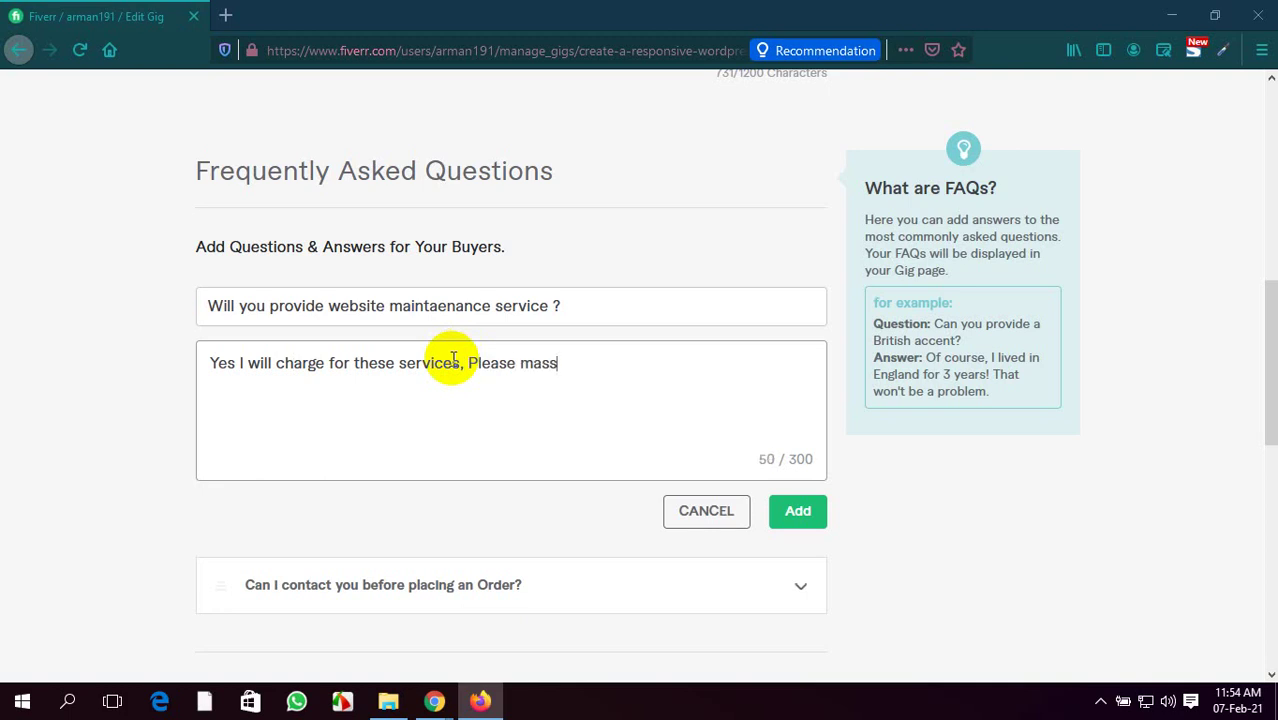
pyautogui.write('age me, So we c')
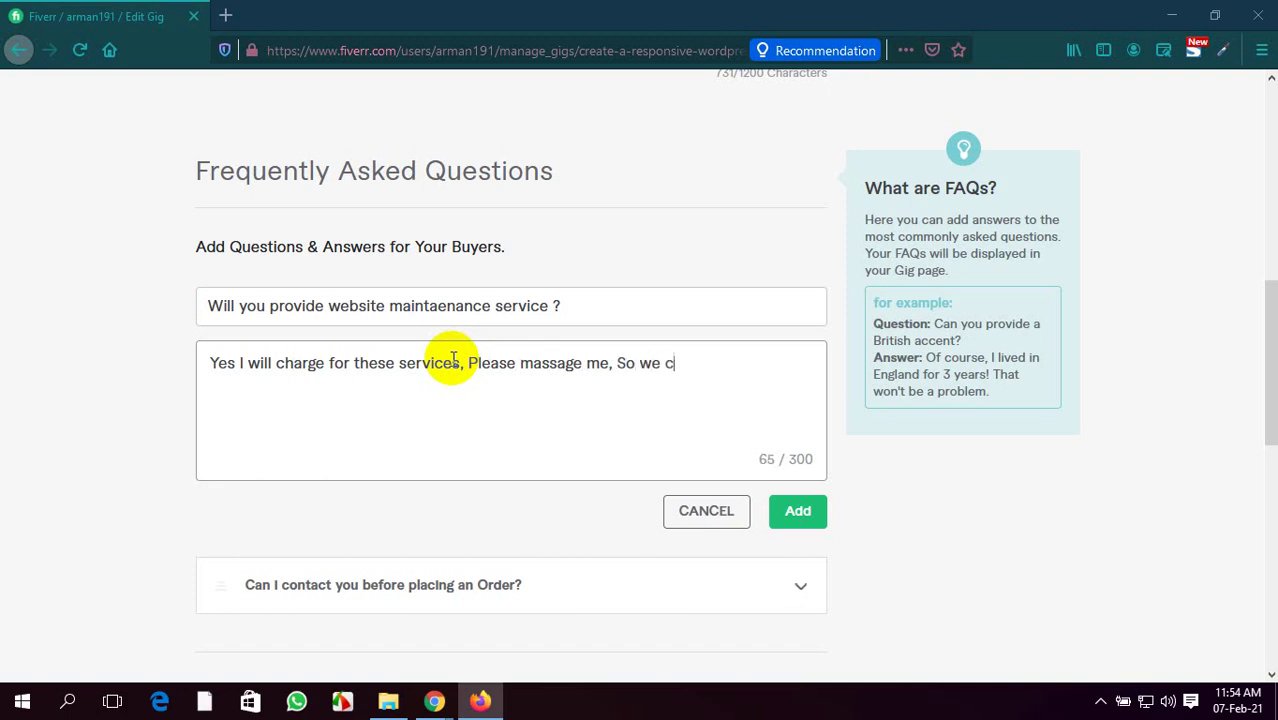
pyautogui.write('an Disscuss')
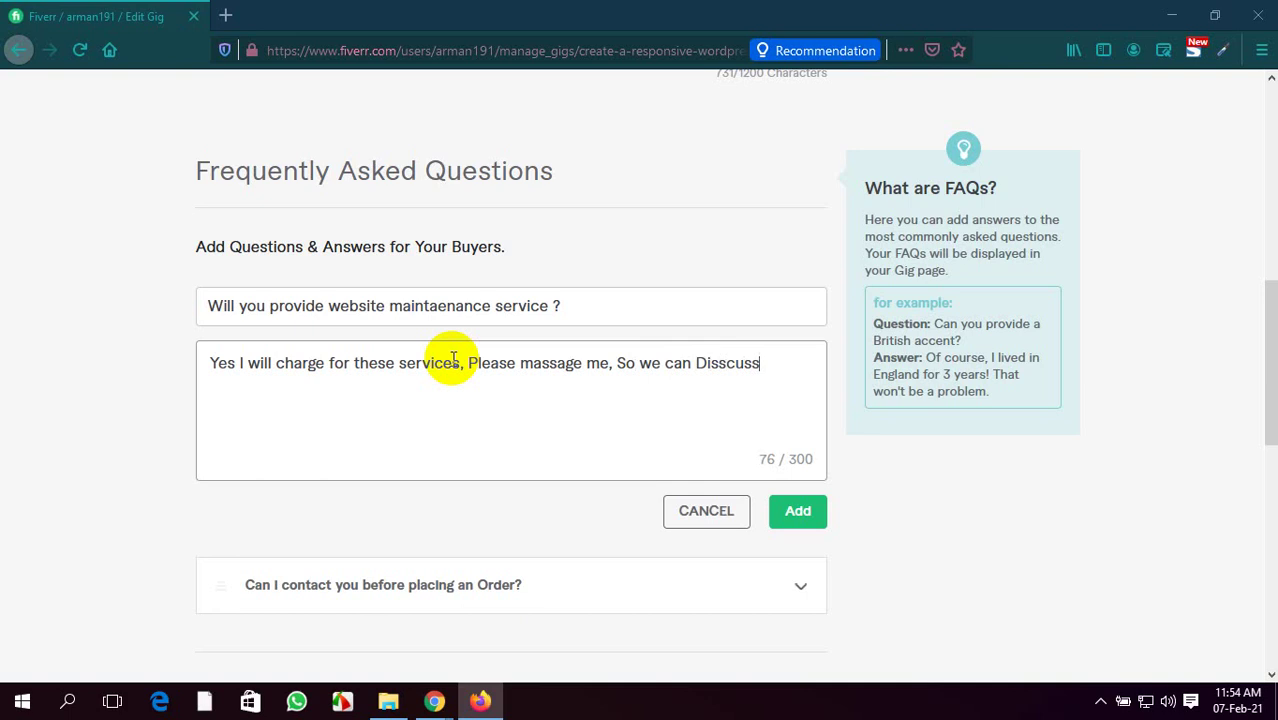
pyautogui.write(' everything')
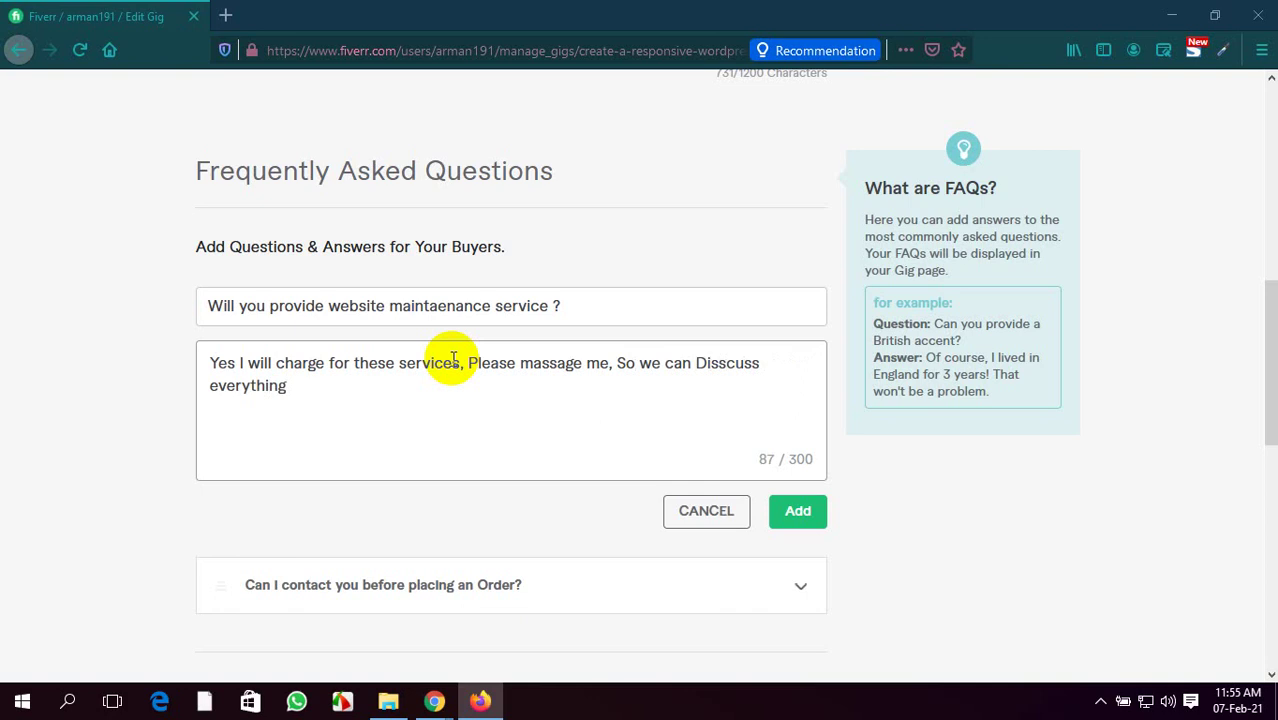
pyautogui.write('.')
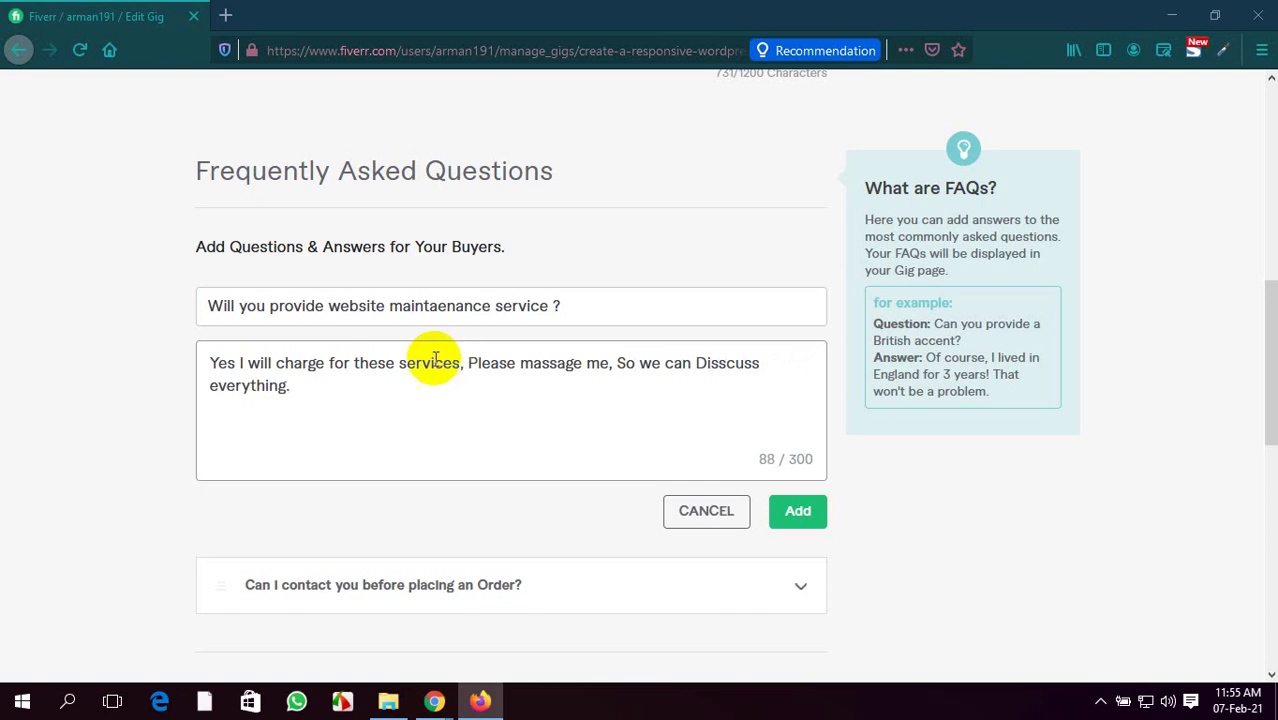
# - Add the maintenance FAQ to the gig's FAQ list
pyautogui.click(780, 512)
pyautogui.scroll(-4, 1026, 495)
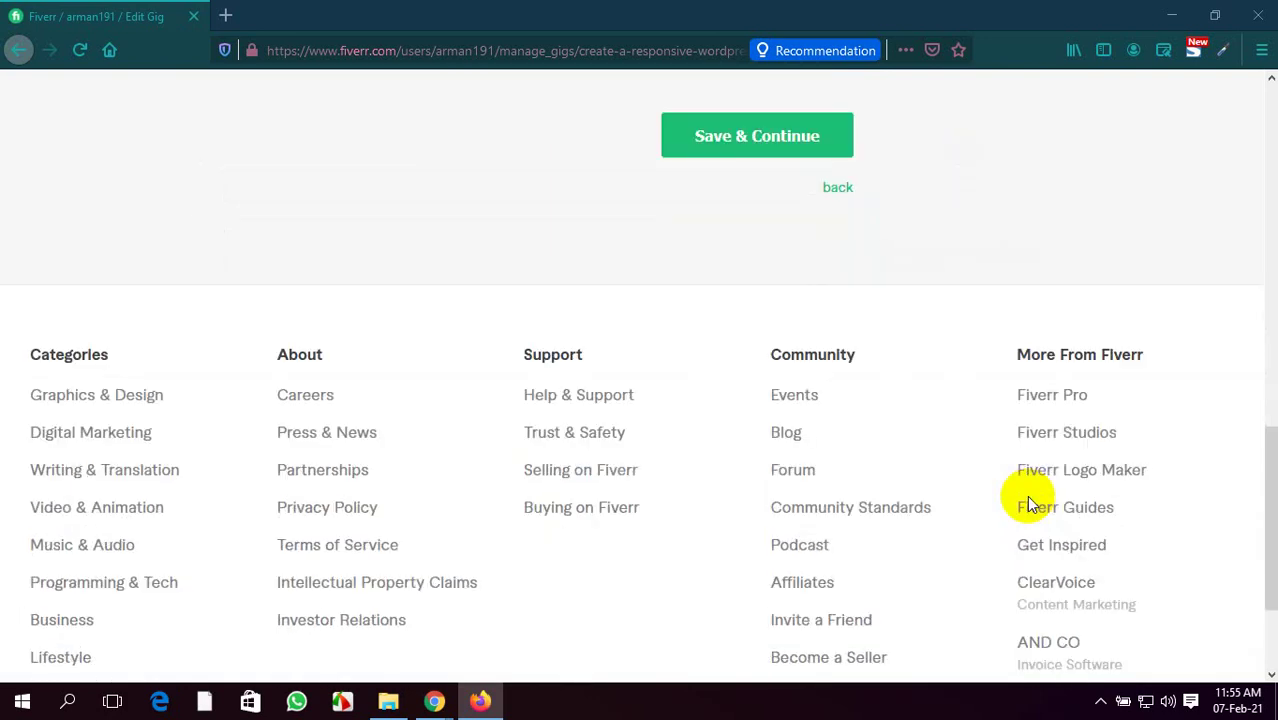
pyautogui.scroll(6, 1026, 495)
pyautogui.scroll(-2, 1026, 495)
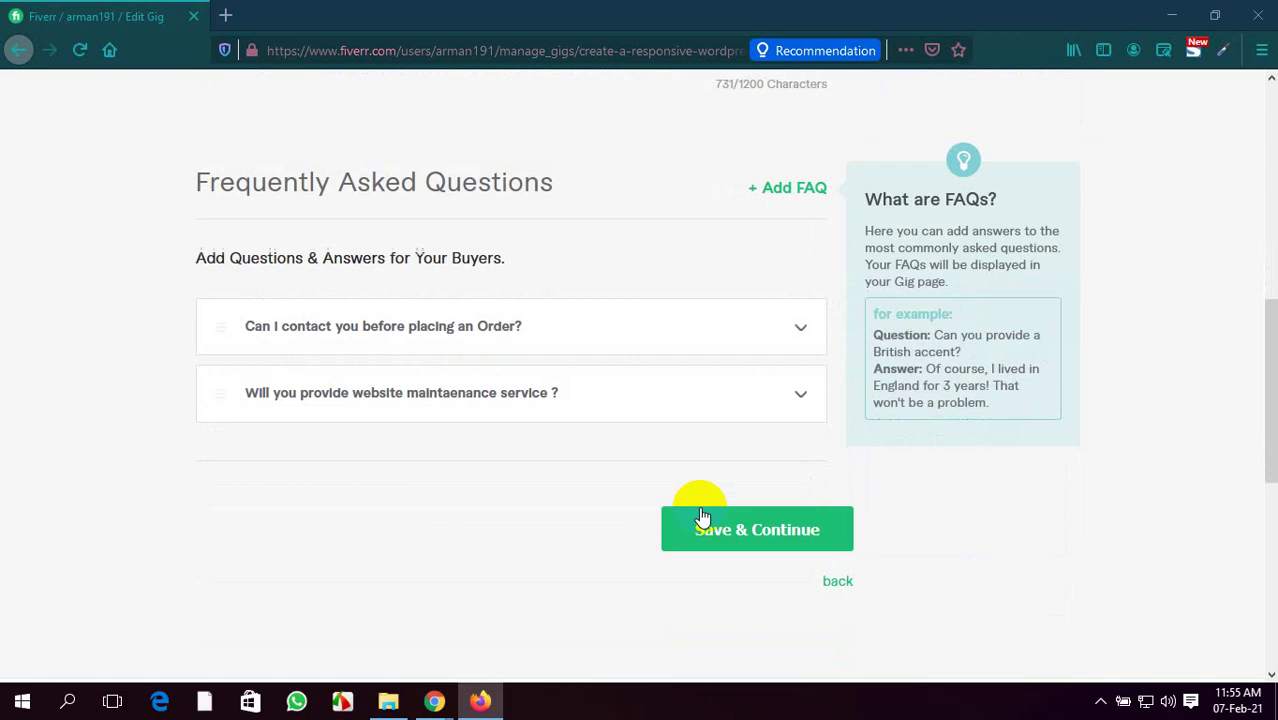
# - Correct 'massage' to 'message' in its answer, update the FAQ, and save to continue
pyautogui.click(764, 390)
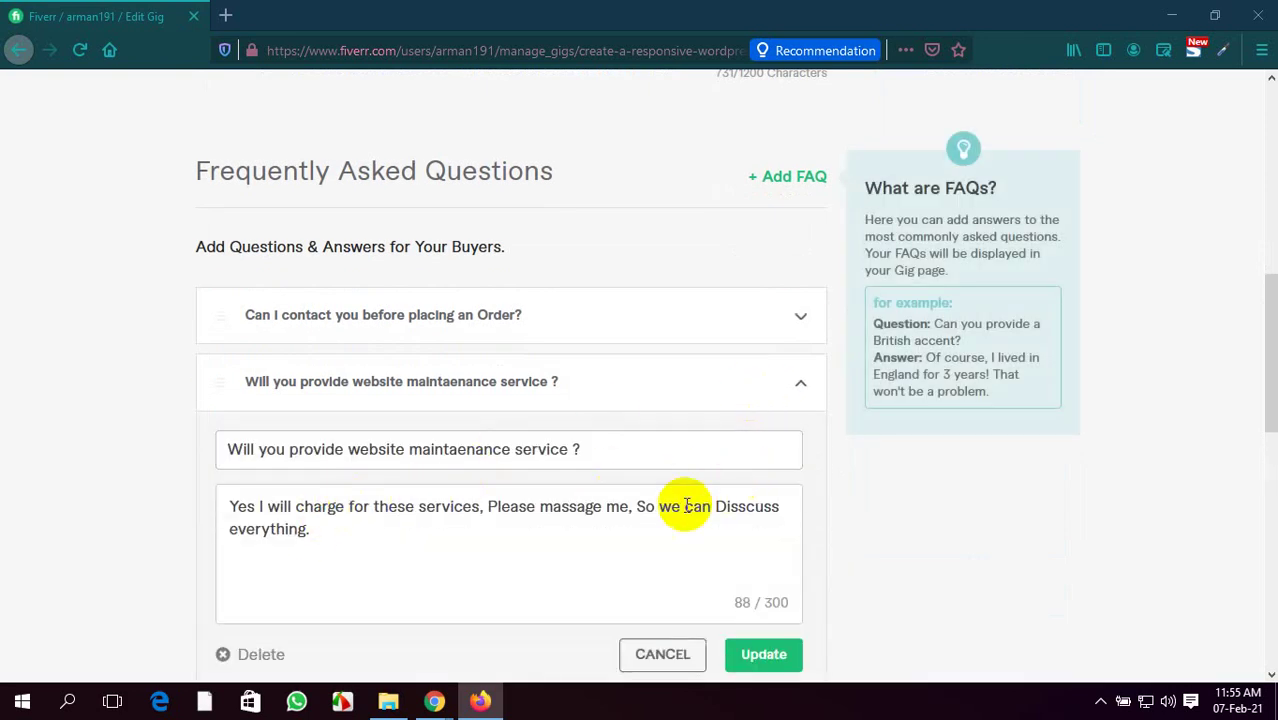
pyautogui.click(562, 506)
pyautogui.press('BackSpace')
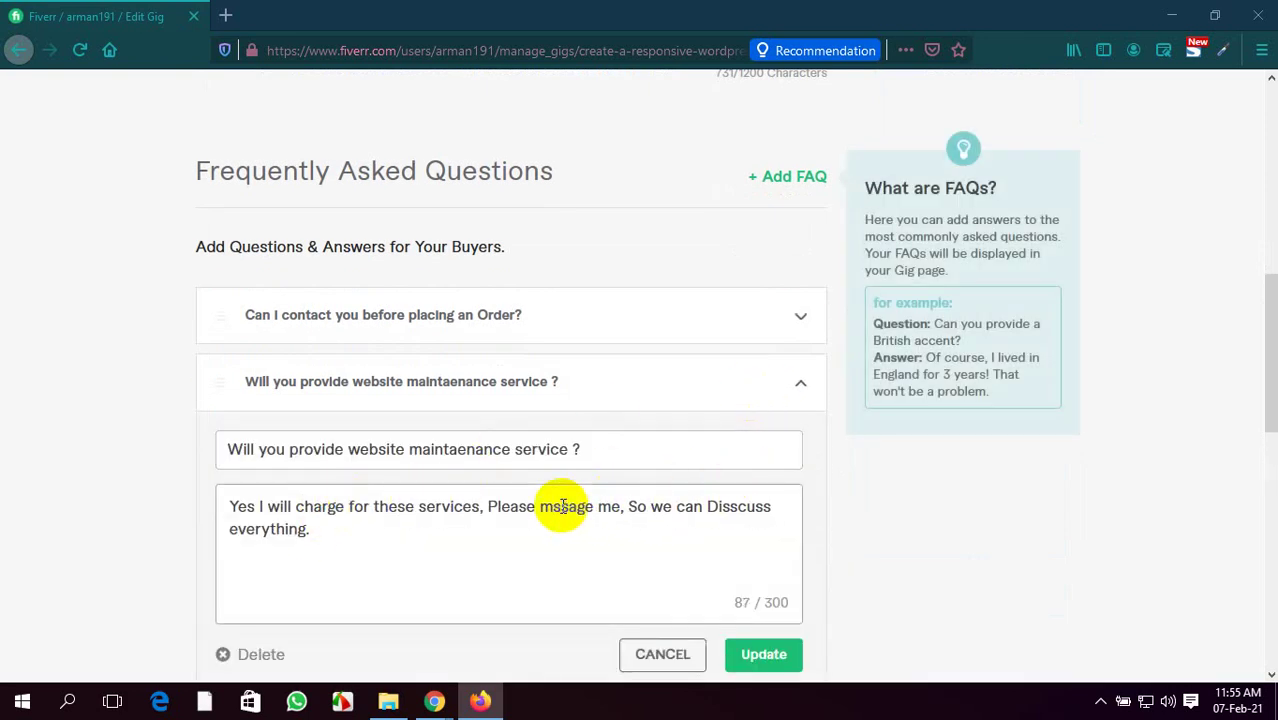
pyautogui.write('e')
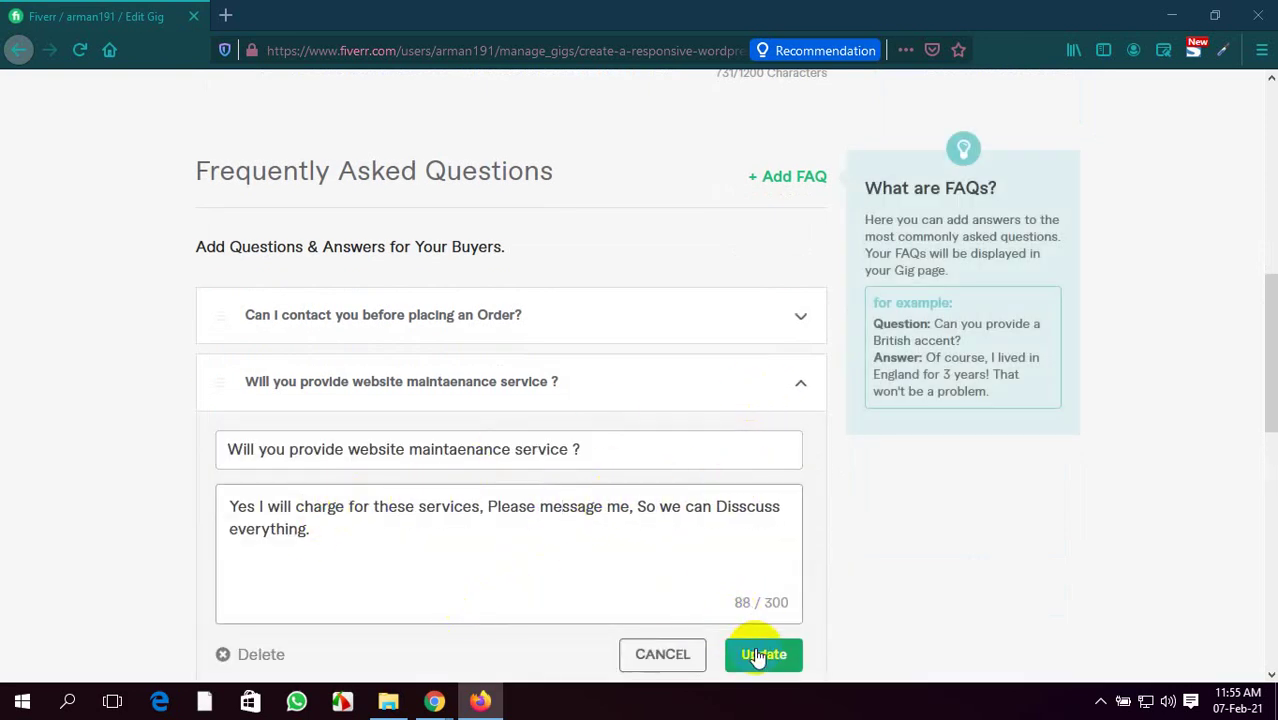
pyautogui.click(757, 653)
pyautogui.click(750, 522)
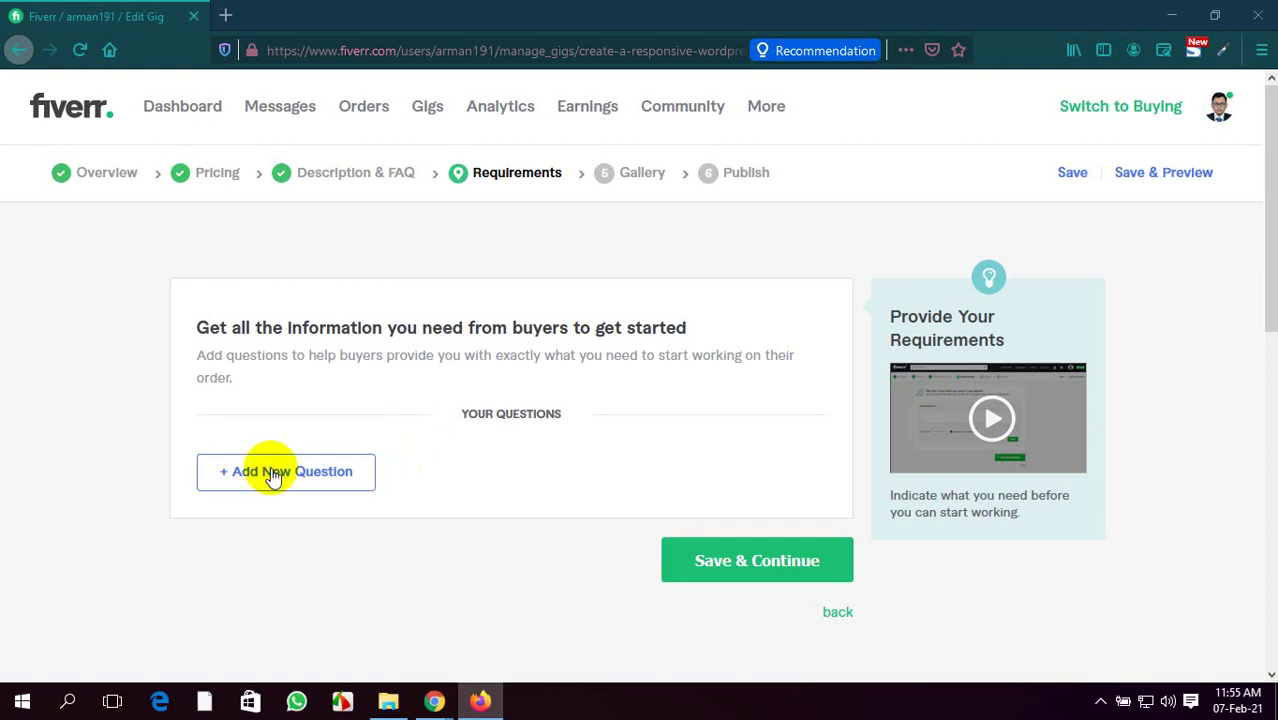
# - Start a new buyer requirement and type 'I need your Domain and Hosting Logins. your website content.'
pyautogui.click(322, 487)
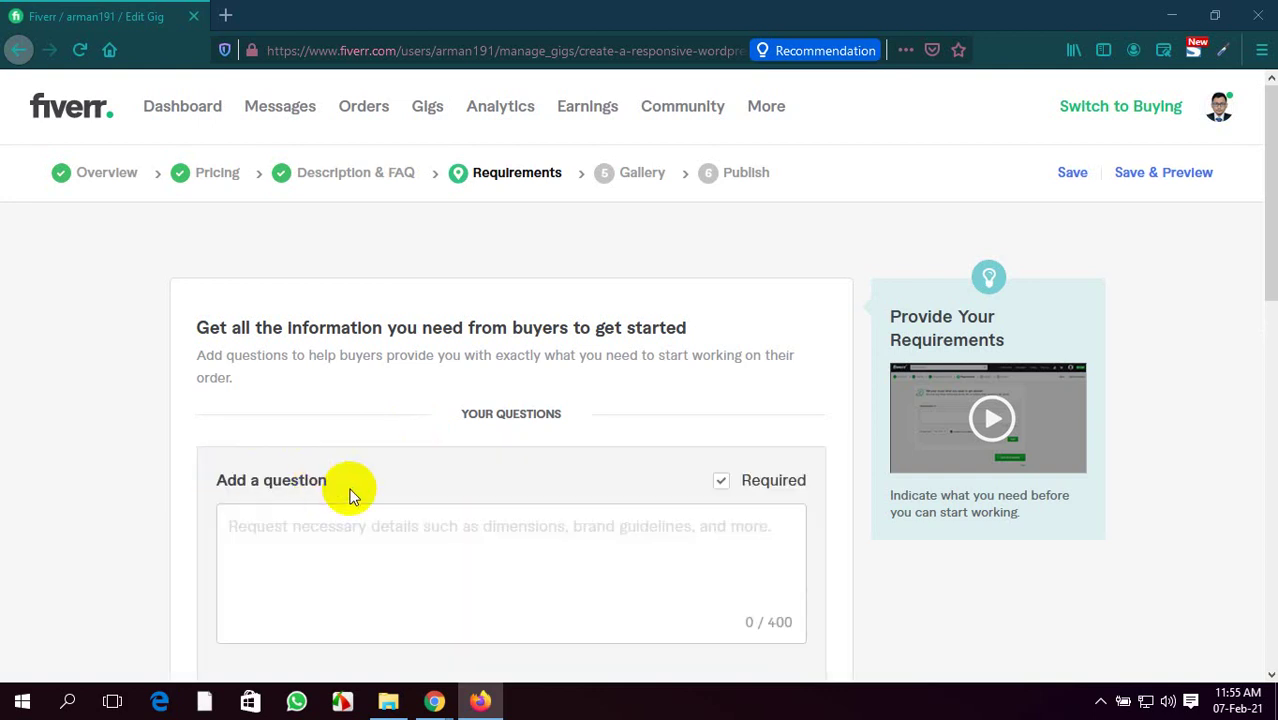
pyautogui.scroll(-2, 509, 502)
pyautogui.click(410, 343)
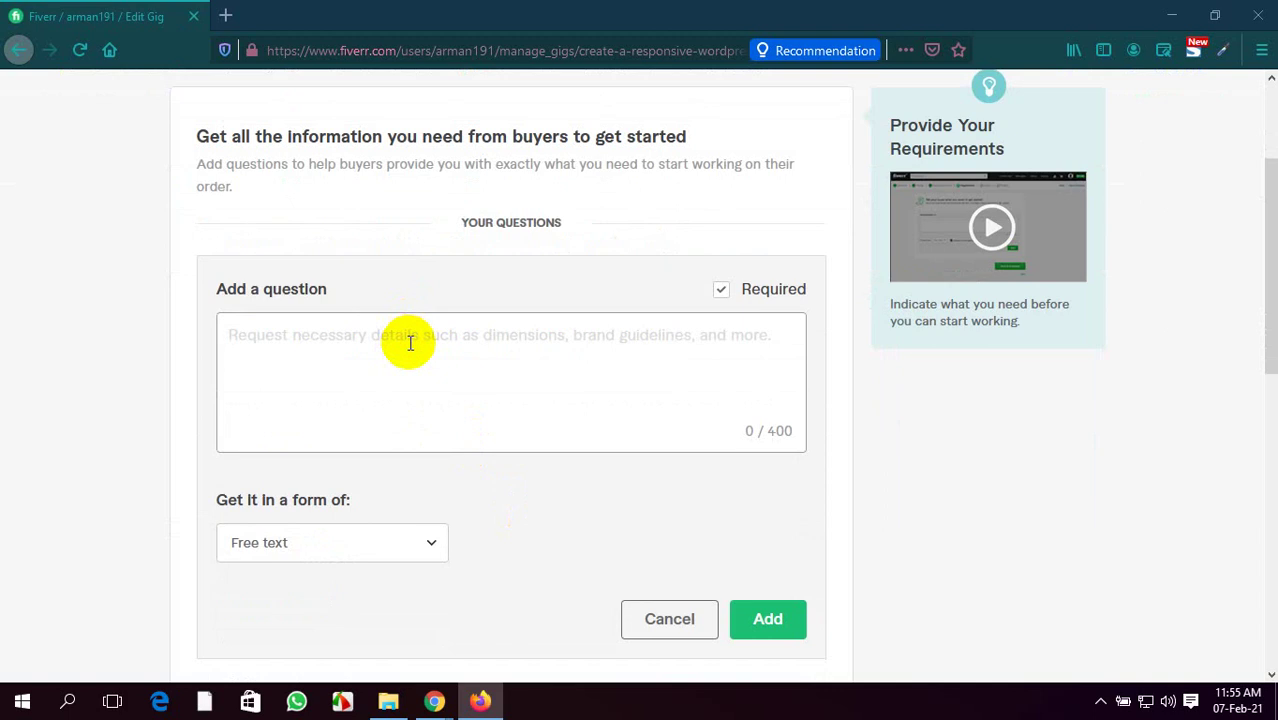
pyautogui.scroll(2, 342, 285)
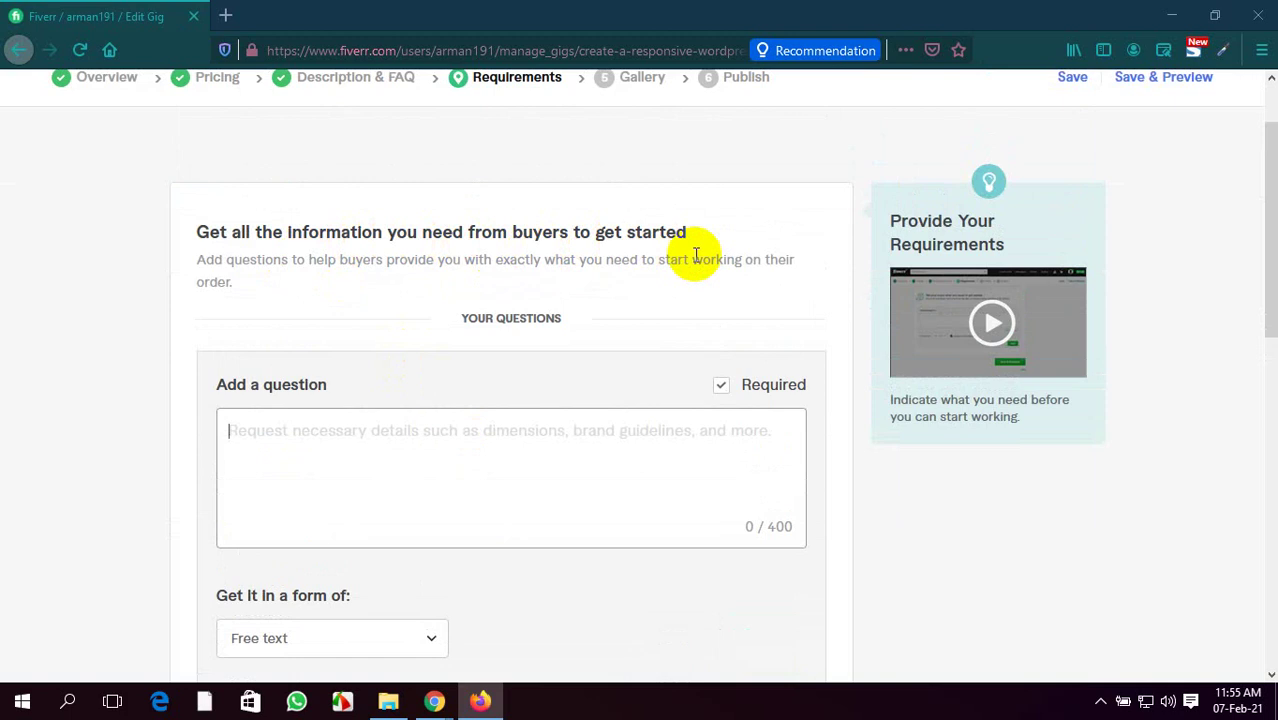
pyautogui.scroll(-2, 415, 398)
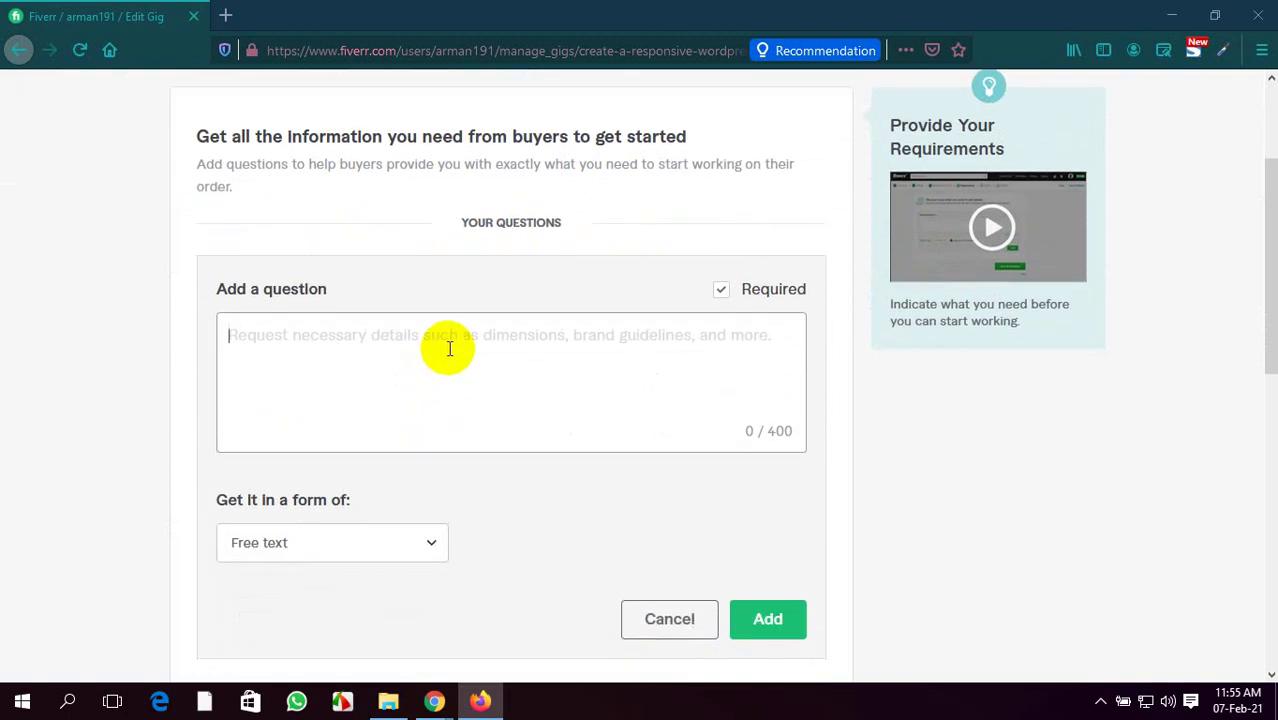
pyautogui.write('I n')
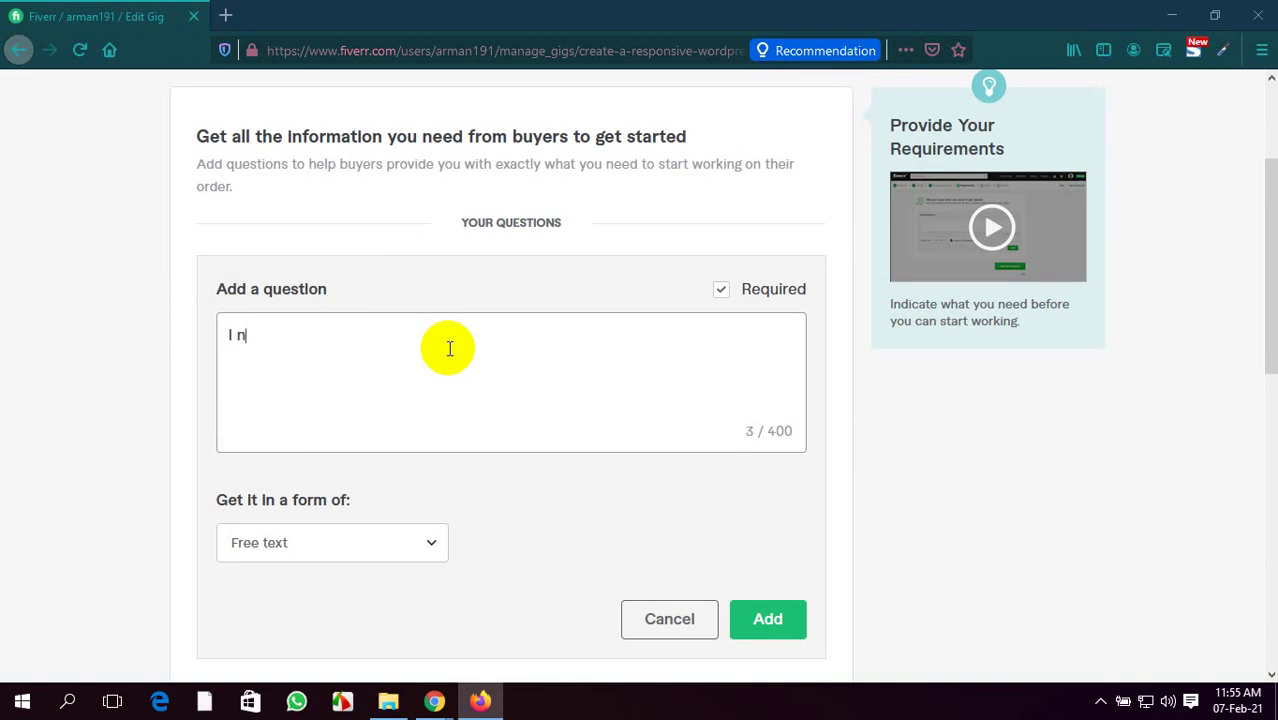
pyautogui.write('eed your Do')
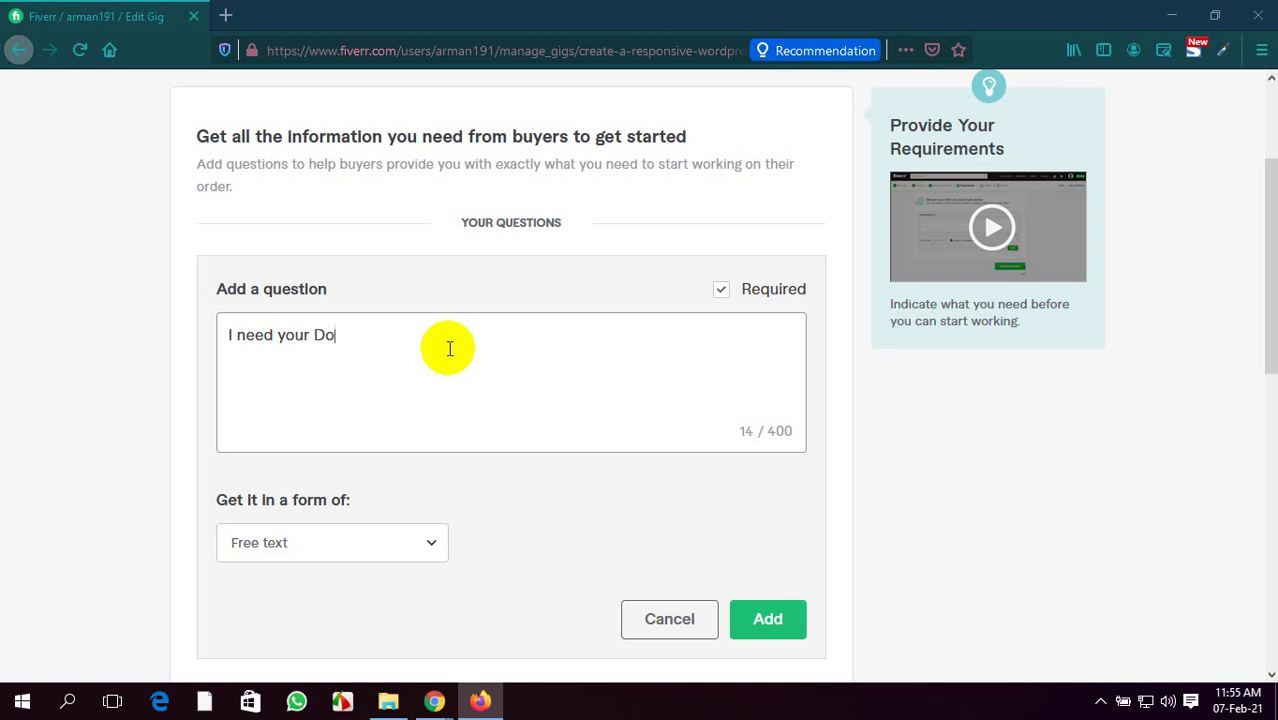
pyautogui.write('main and Ho')
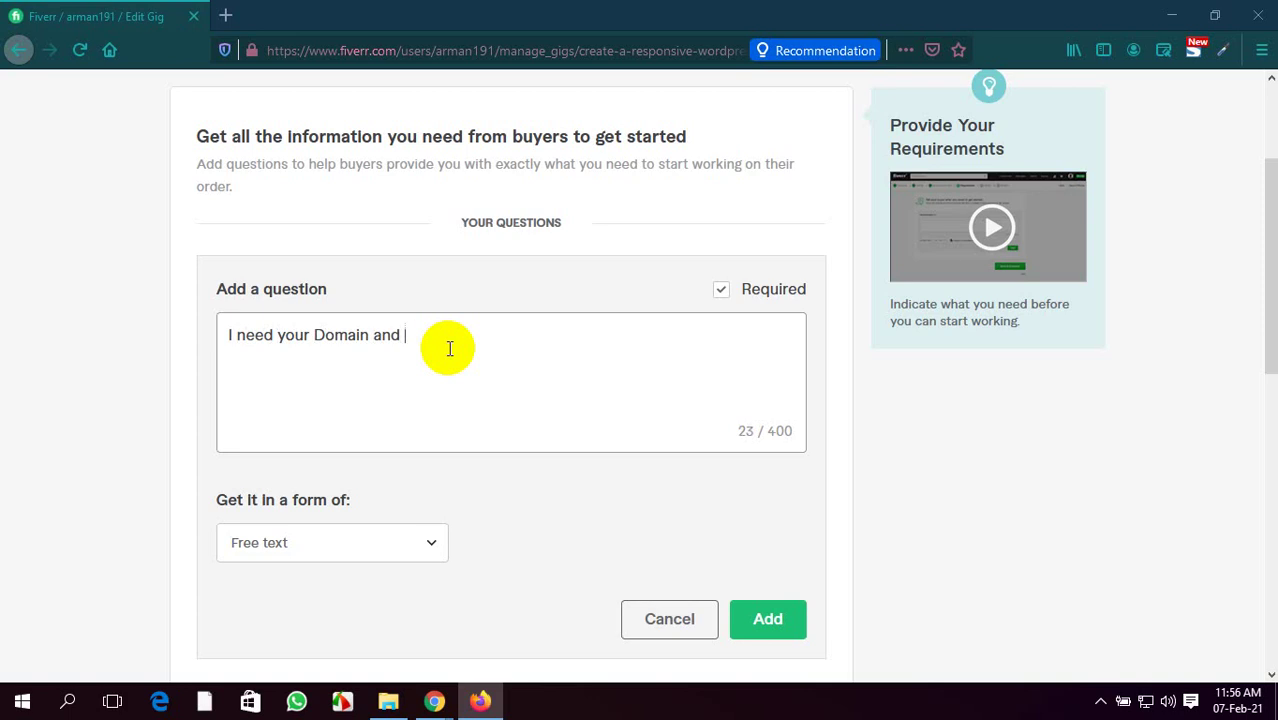
pyautogui.write('st')
pyautogui.write('ing')
pyautogui.write('Log')
pyautogui.write('i')
pyautogui.write('ns.')
pyautogui.write(' your')
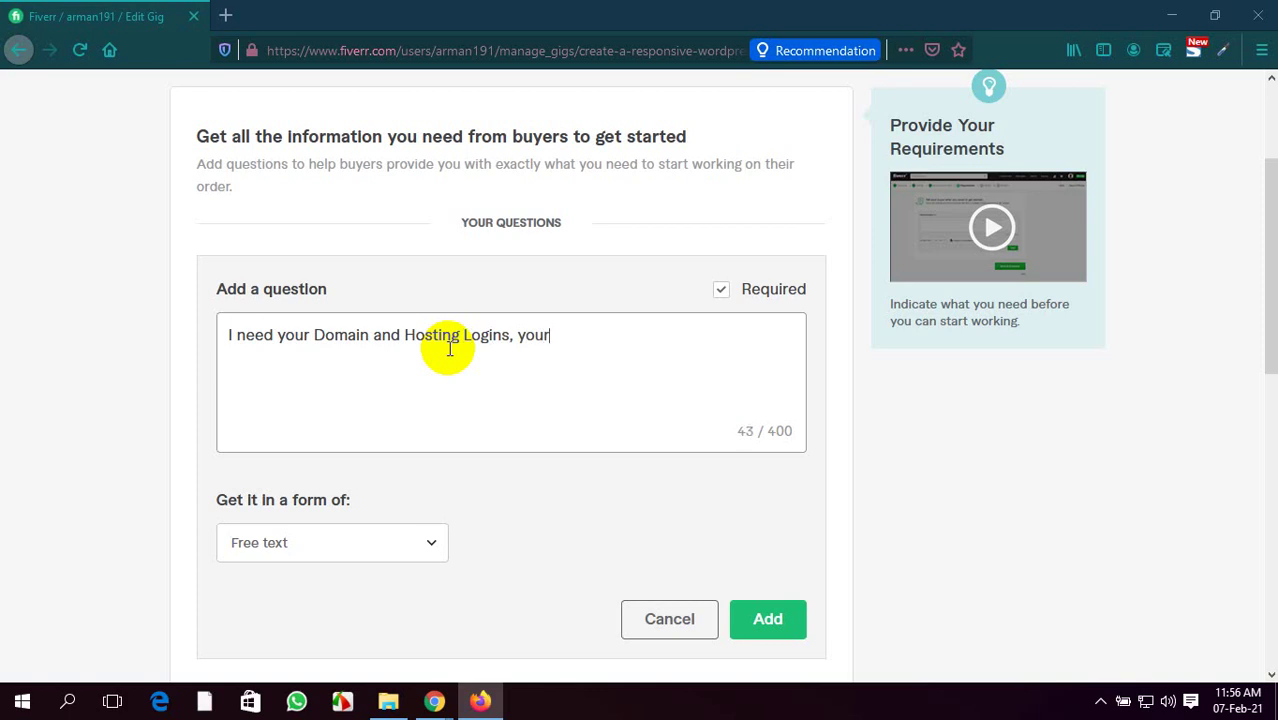
pyautogui.write(' website co')
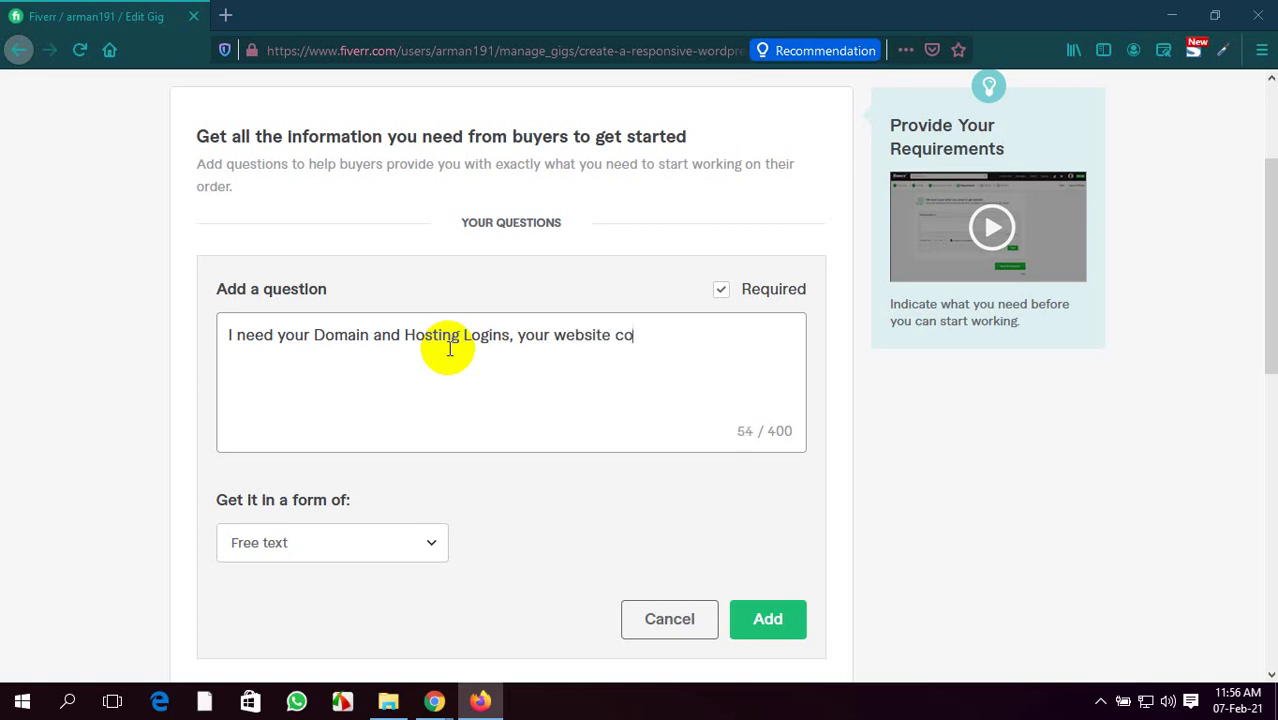
pyautogui.write('ntentent.')
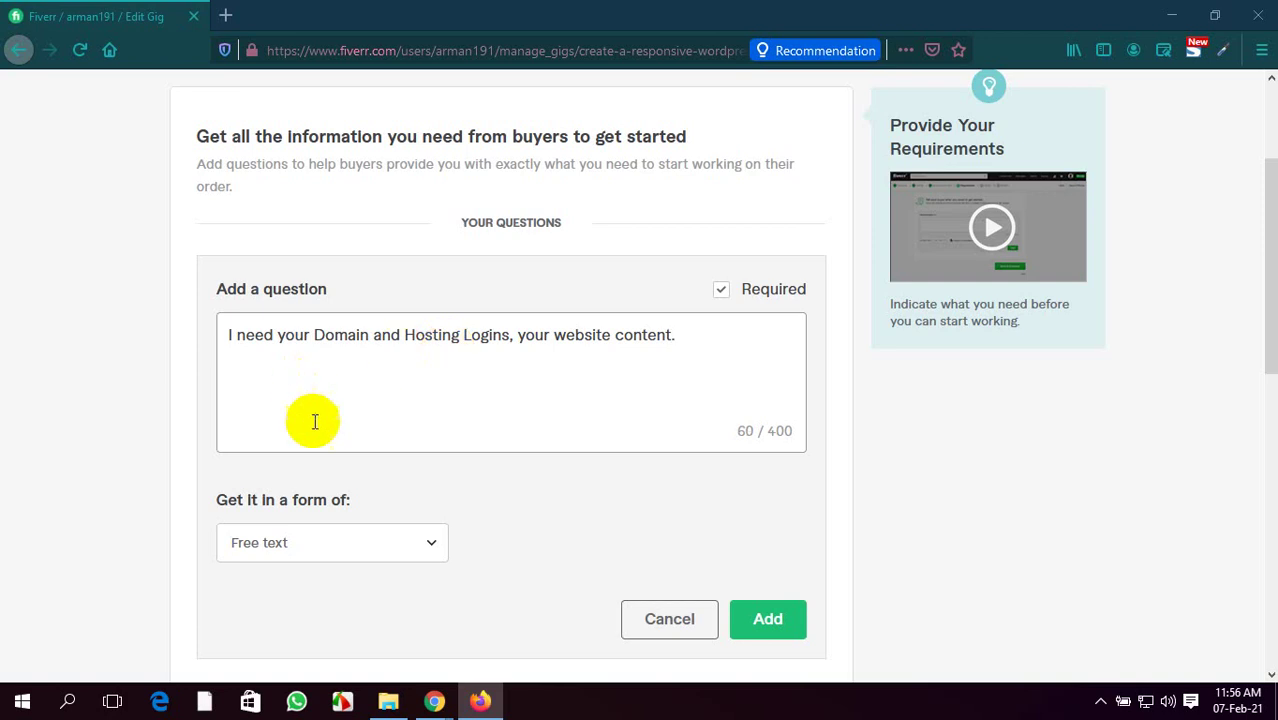
# - Reword it to '...Hosting Logins and your website content.' and add the free-text question
pyautogui.scroll(-1, 512, 475)
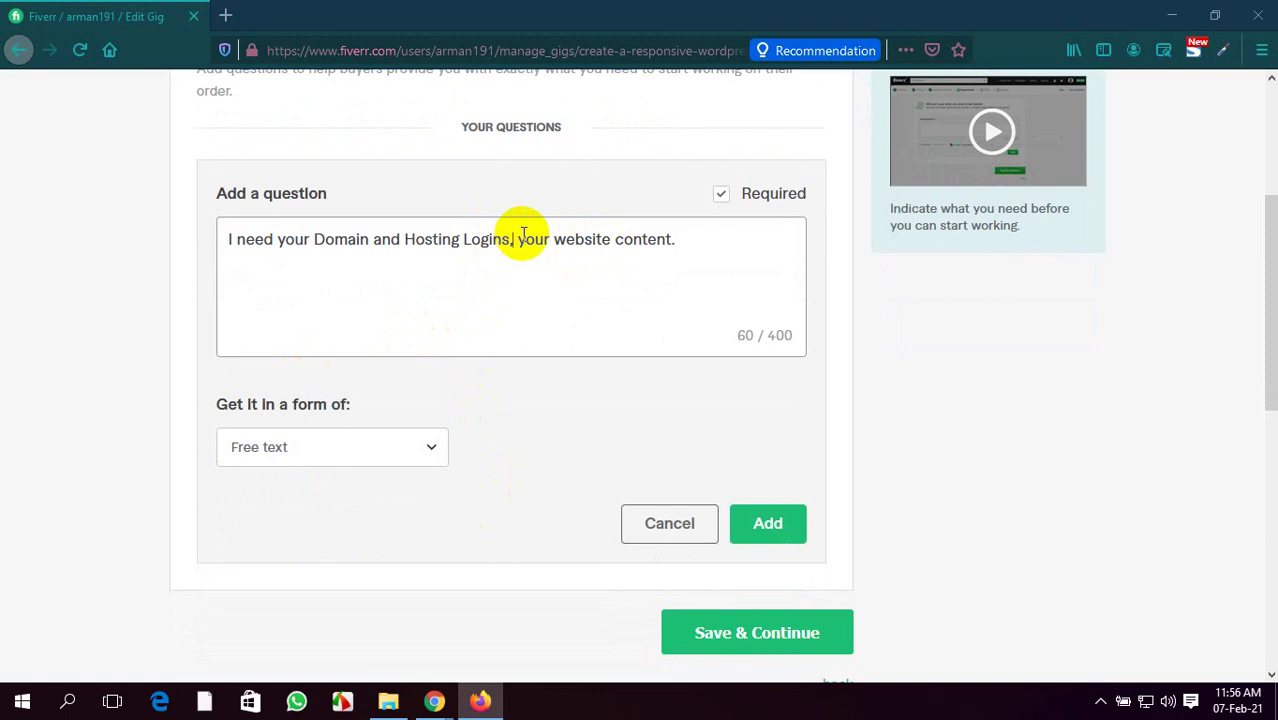
pyautogui.press('BackSpace')
pyautogui.write('and')
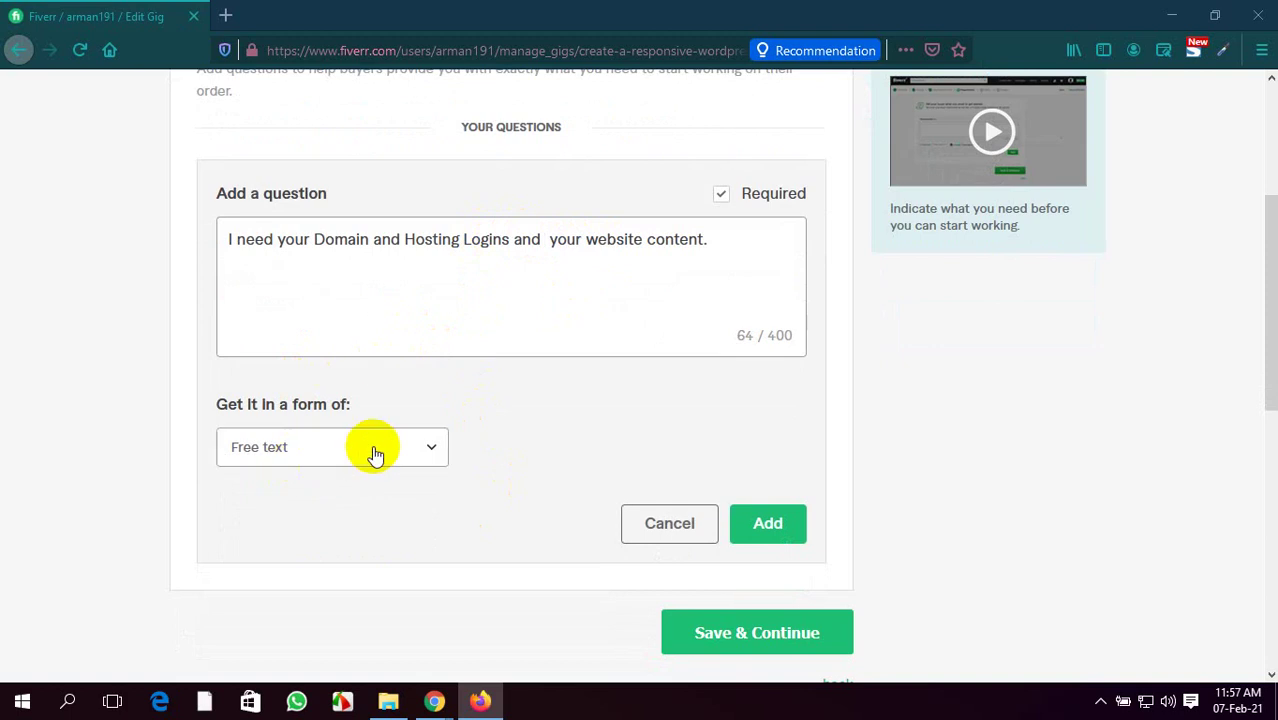
pyautogui.click(741, 528)
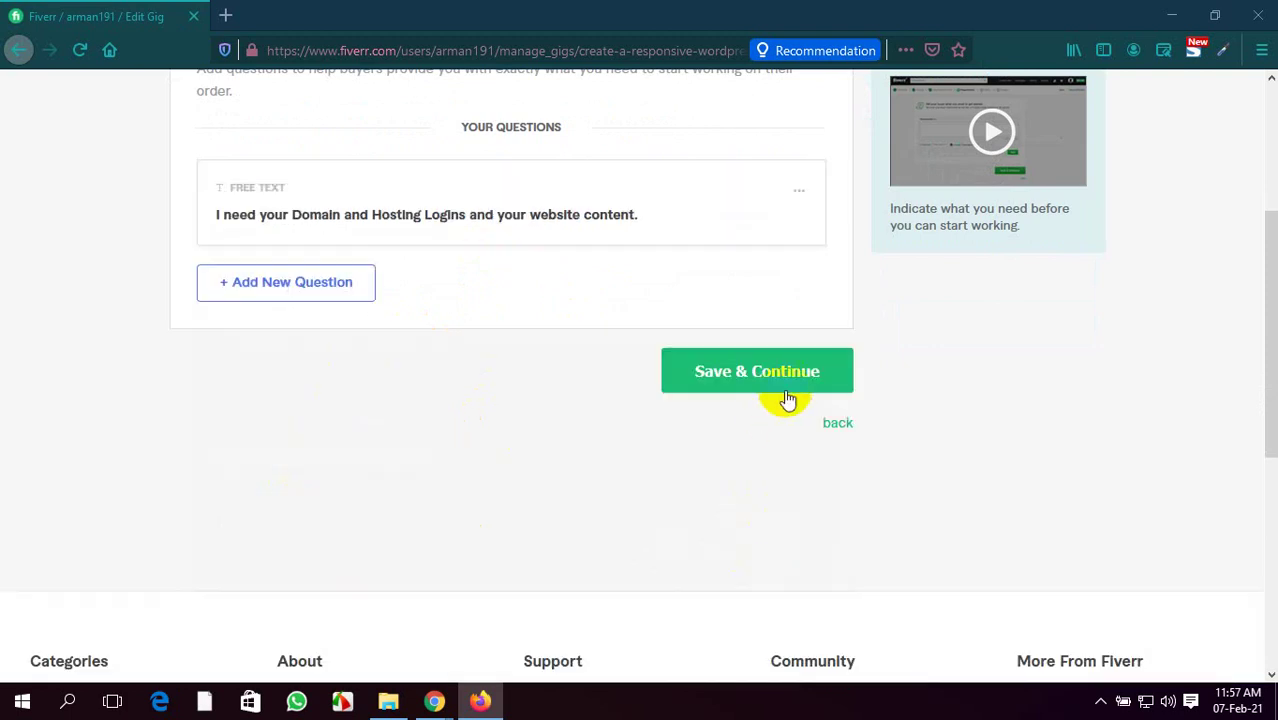
# - Save the gig and look over the empty Gig Video, Photos, Audio and PDFs upload slots
pyautogui.click(788, 386)
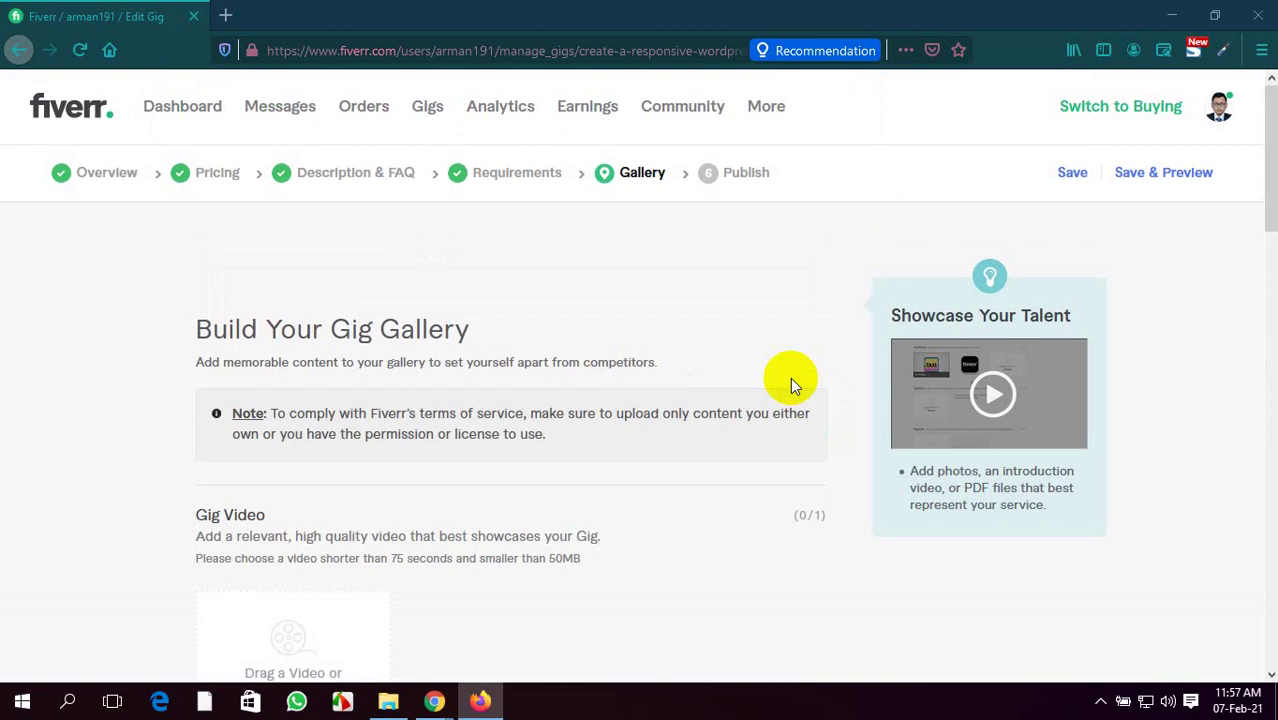
pyautogui.scroll(-4, 790, 376)
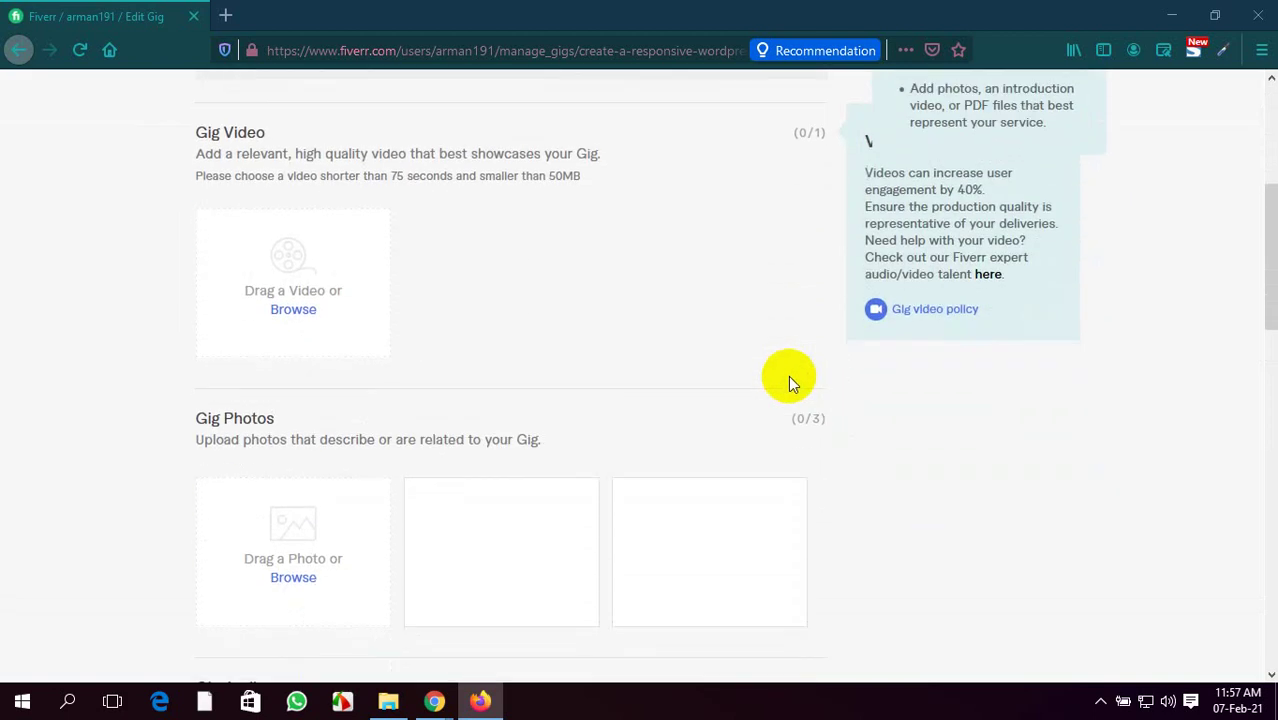
pyautogui.scroll(3, 788, 375)
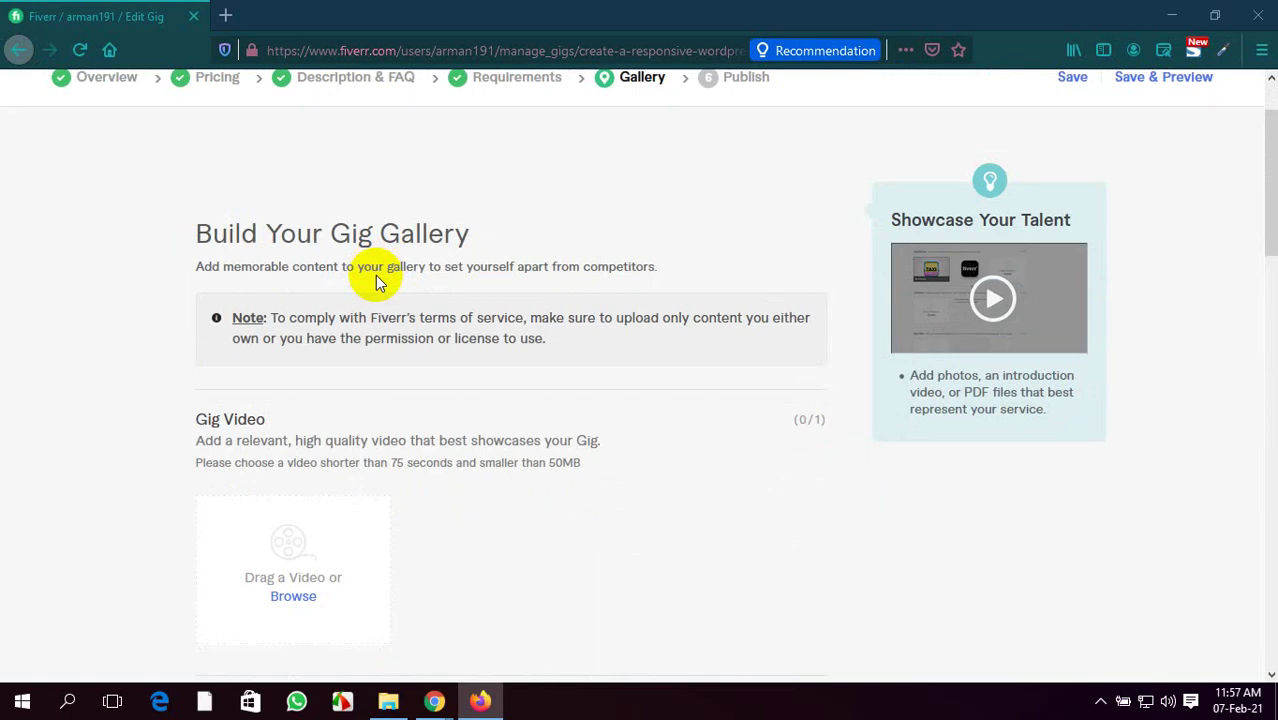
pyautogui.scroll(1, 376, 280)
pyautogui.scroll(-3, 522, 357)
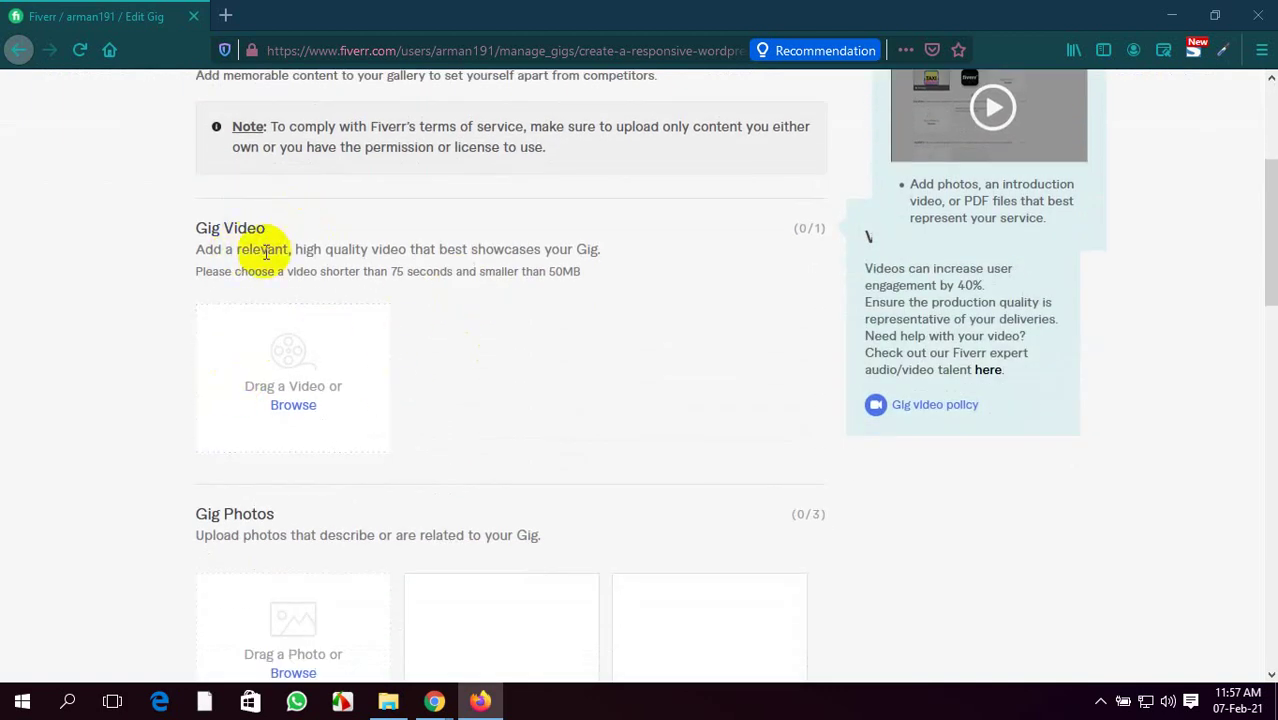
pyautogui.scroll(-3, 257, 234)
pyautogui.scroll(1, 675, 385)
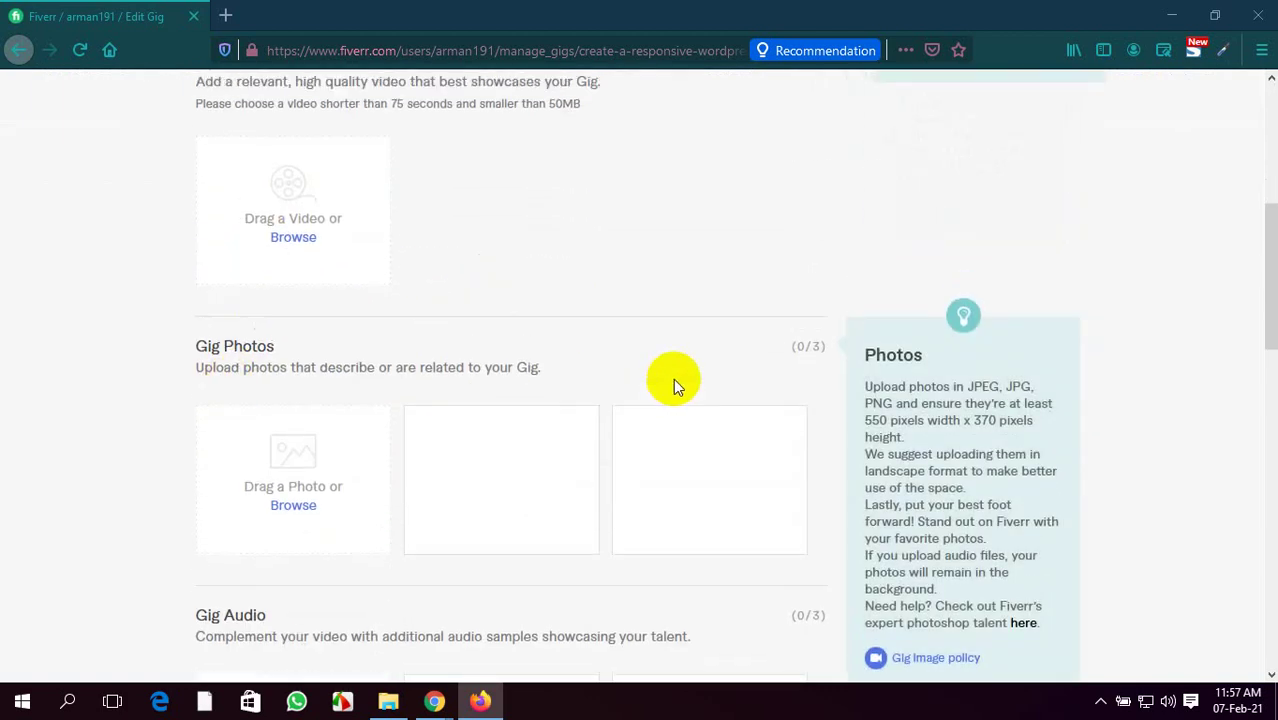
pyautogui.scroll(-2, 518, 462)
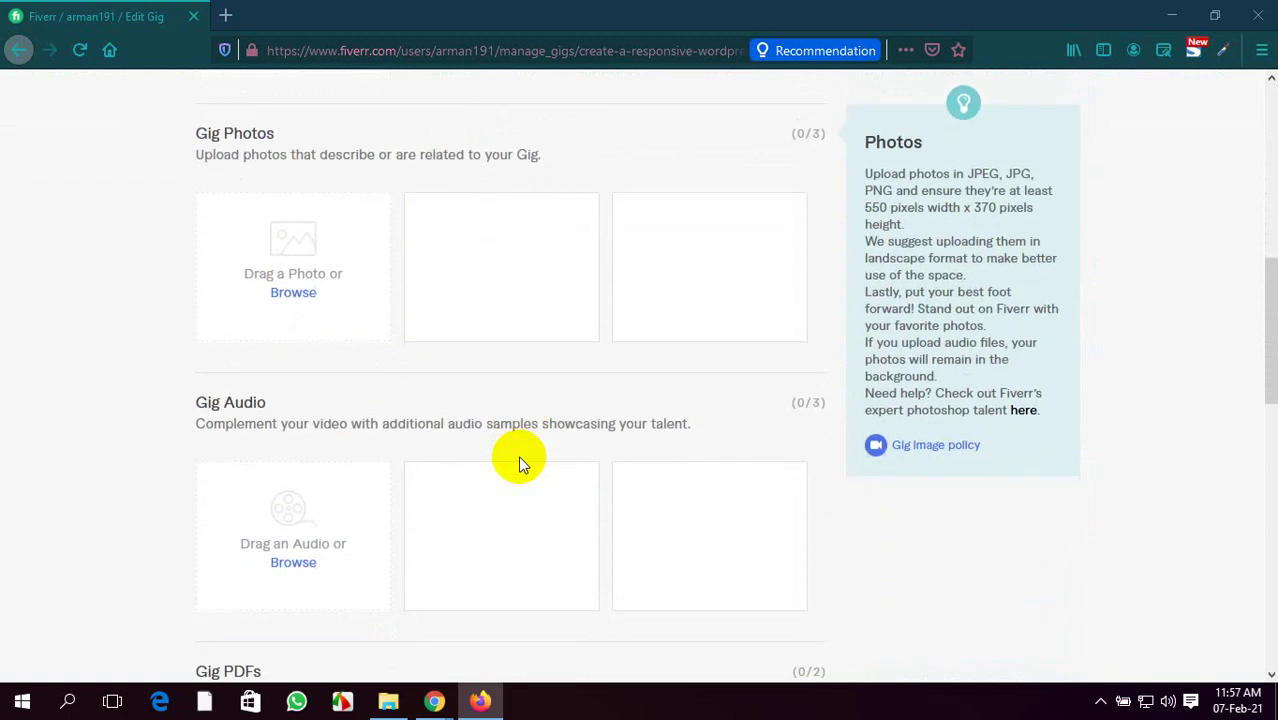
pyautogui.scroll(3, 518, 455)
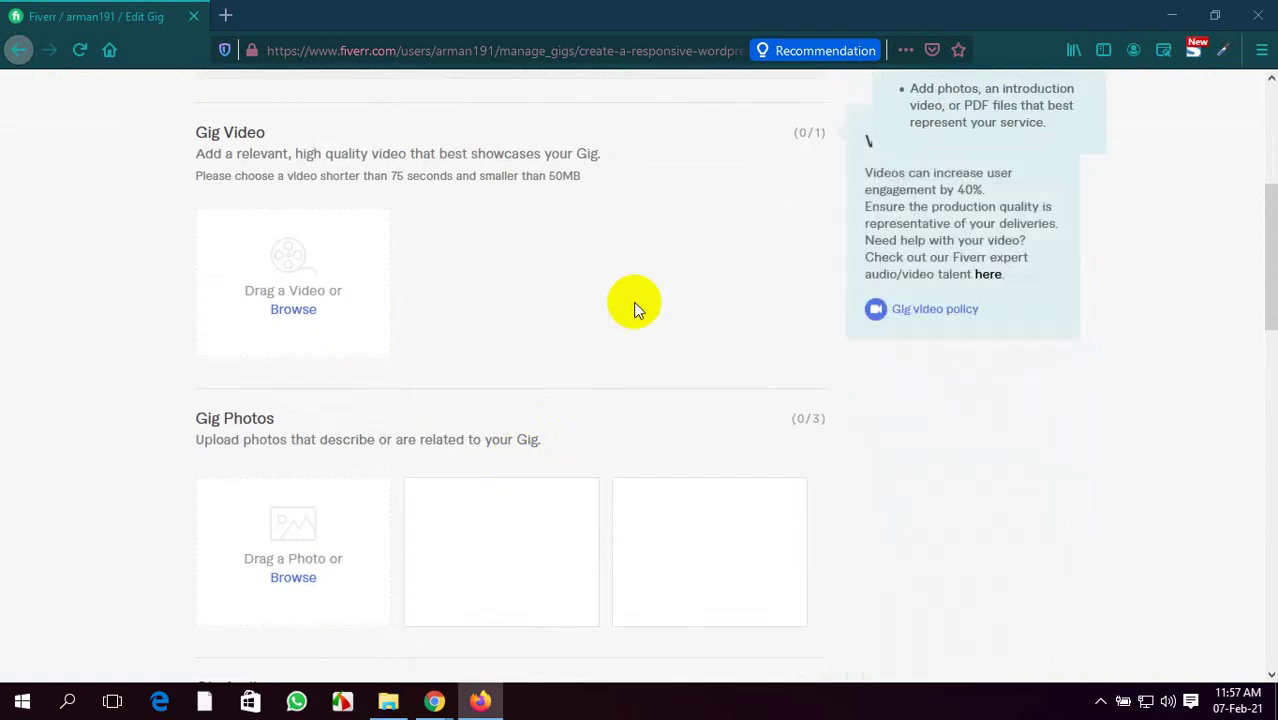
pyautogui.scroll(-3, 636, 308)
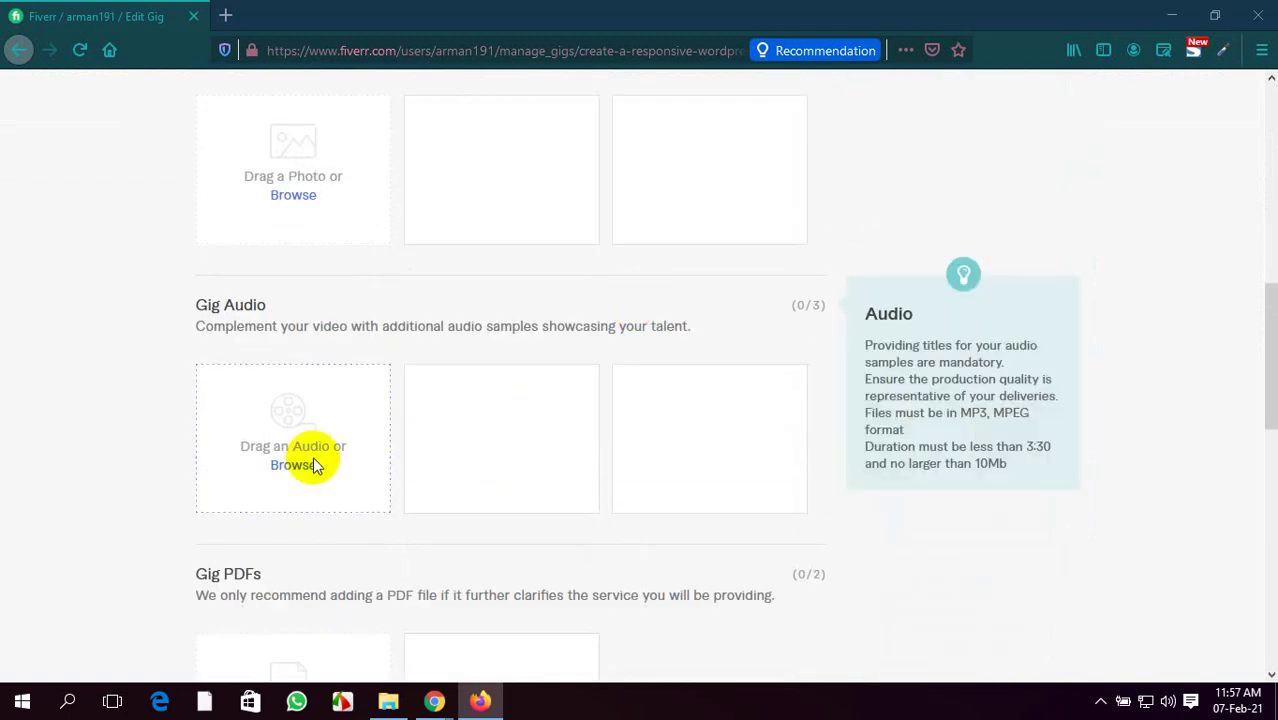
pyautogui.scroll(-3, 305, 456)
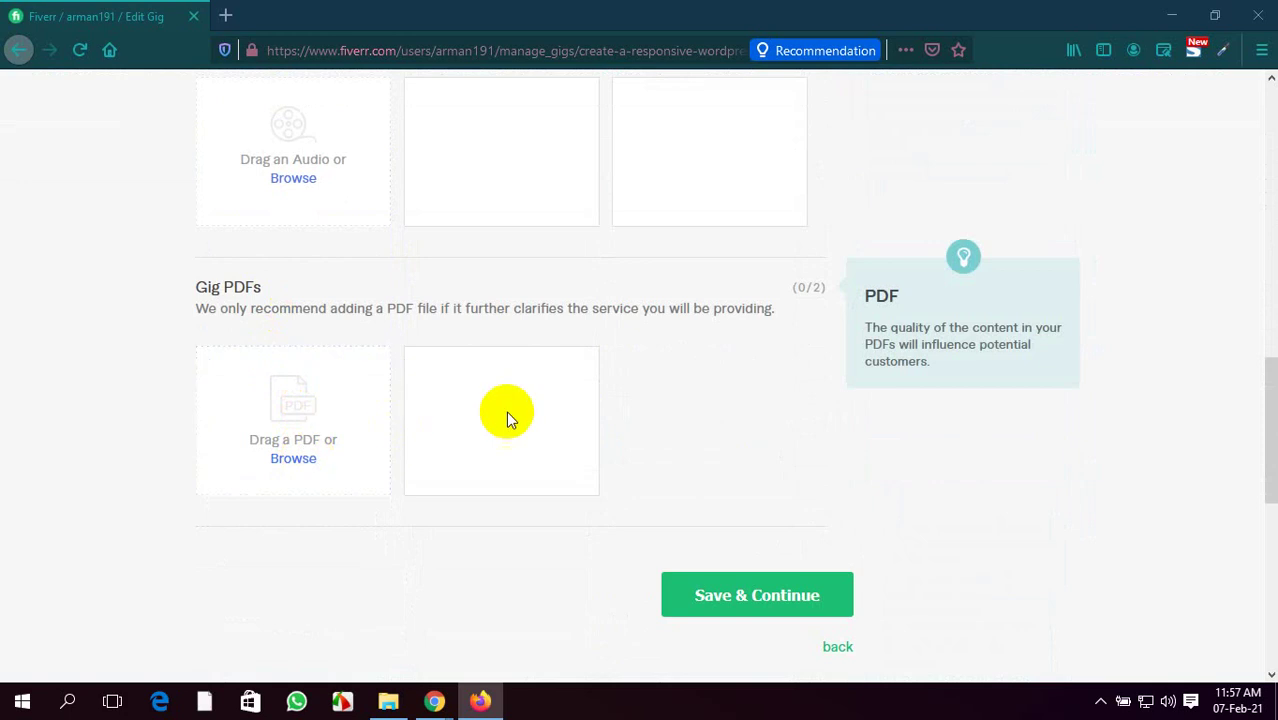
pyautogui.scroll(4, 354, 440)
pyautogui.scroll(2, 354, 440)
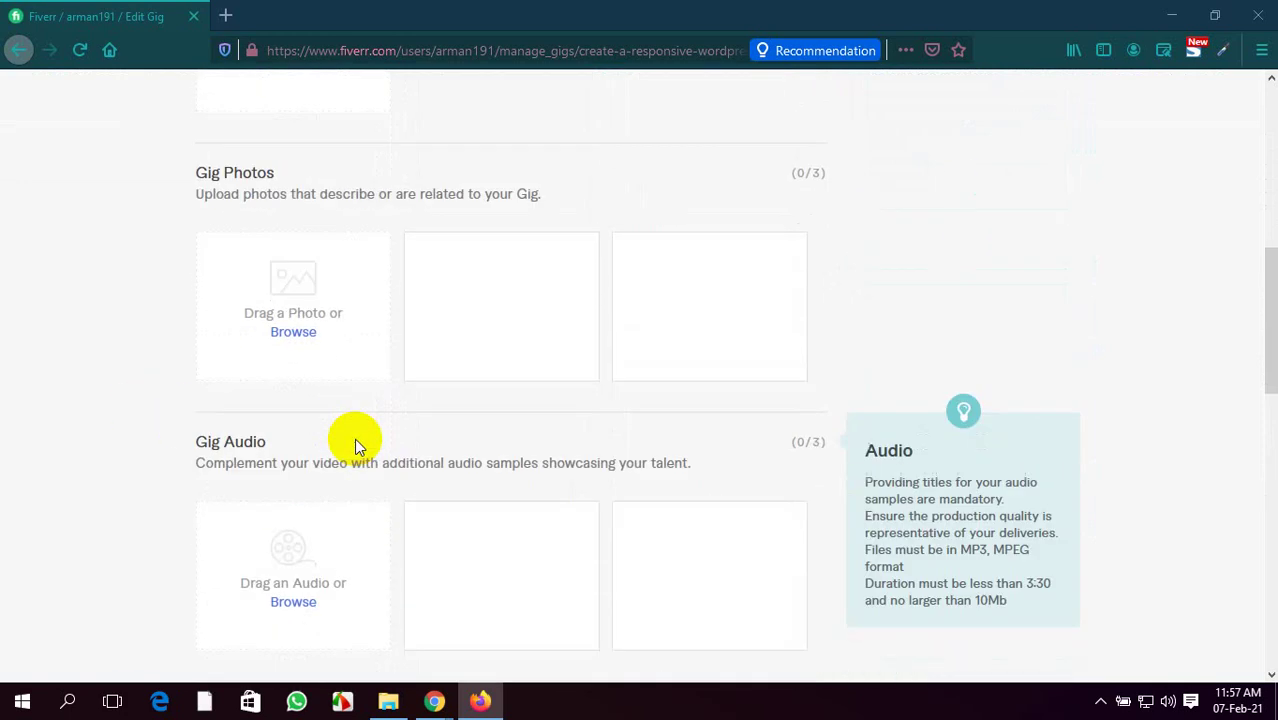
pyautogui.scroll(-2, 354, 442)
pyautogui.scroll(3, 455, 422)
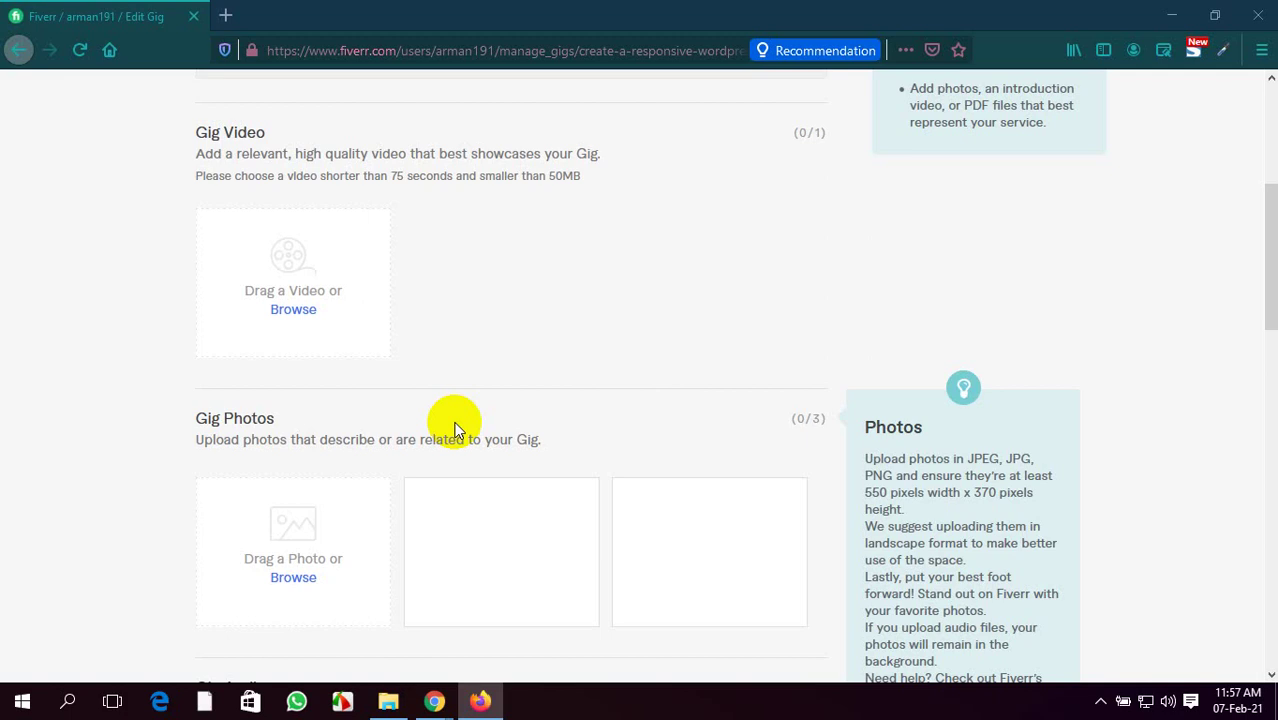
pyautogui.moveTo(434, 697)
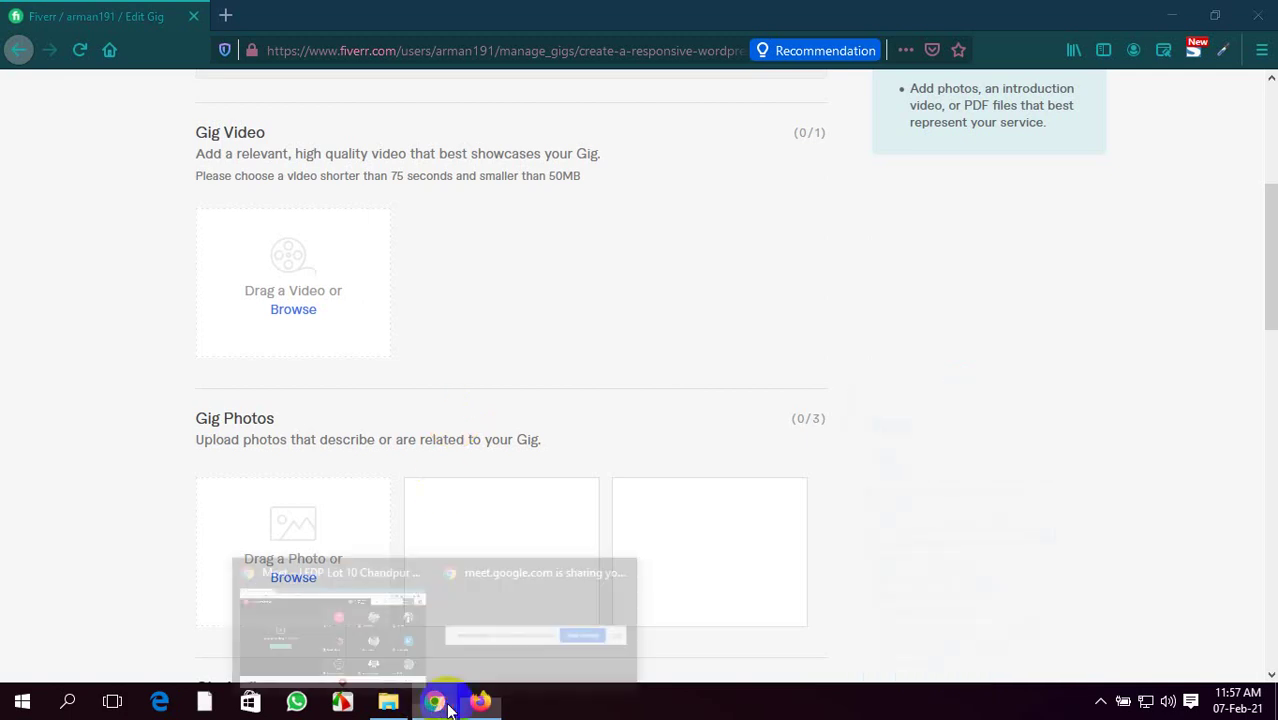
pyautogui.click(337, 651)
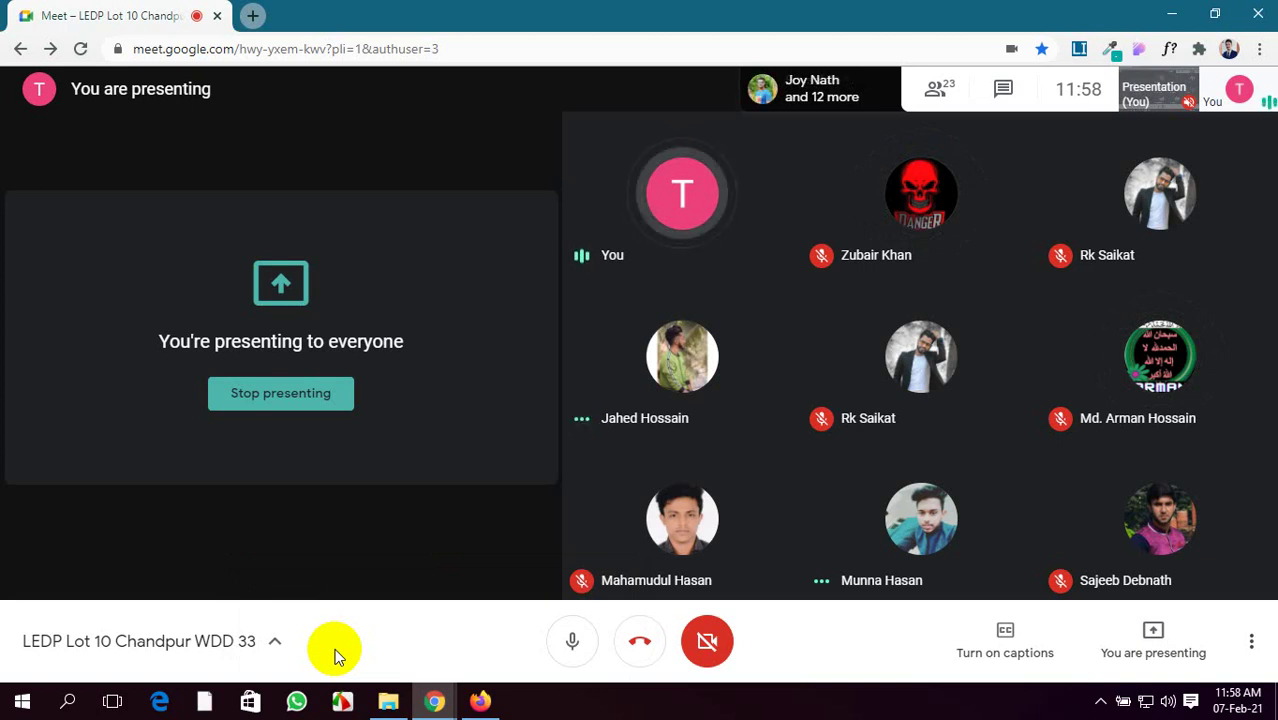
pyautogui.click(480, 700)
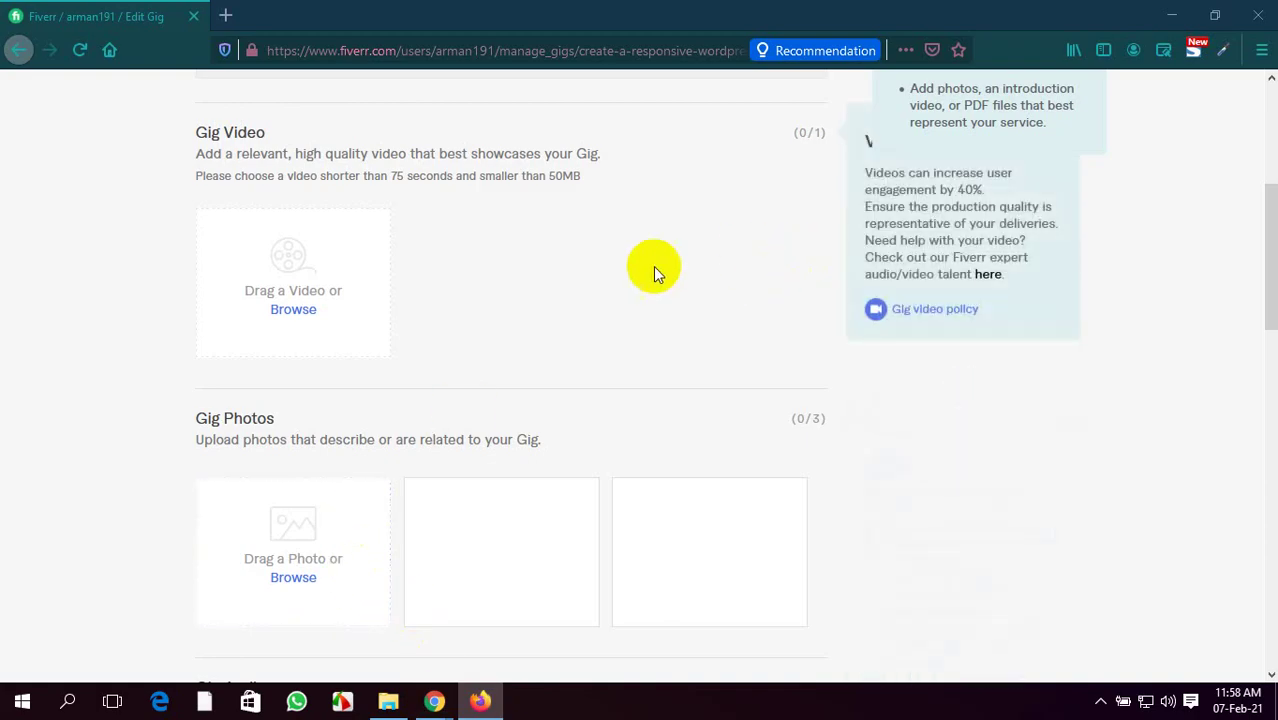